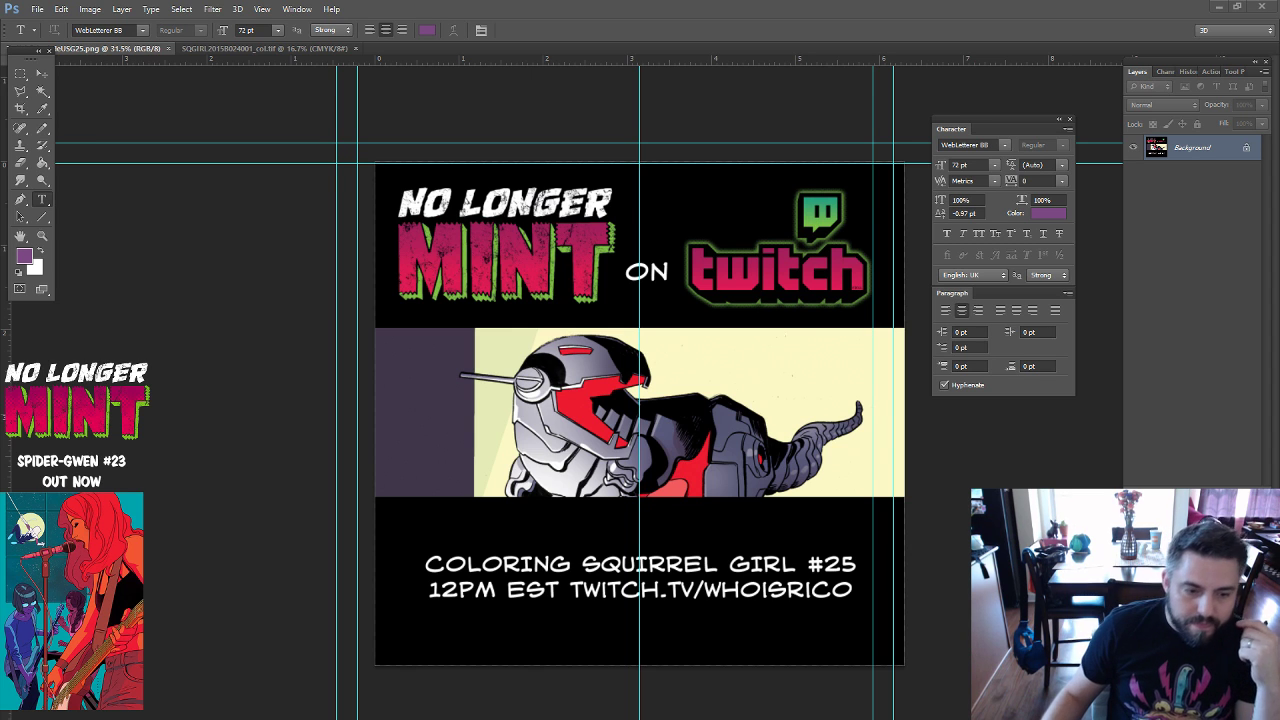
Close the SQGIRL comic page document so only the Twitch banner remains open.
left_click(258, 48)
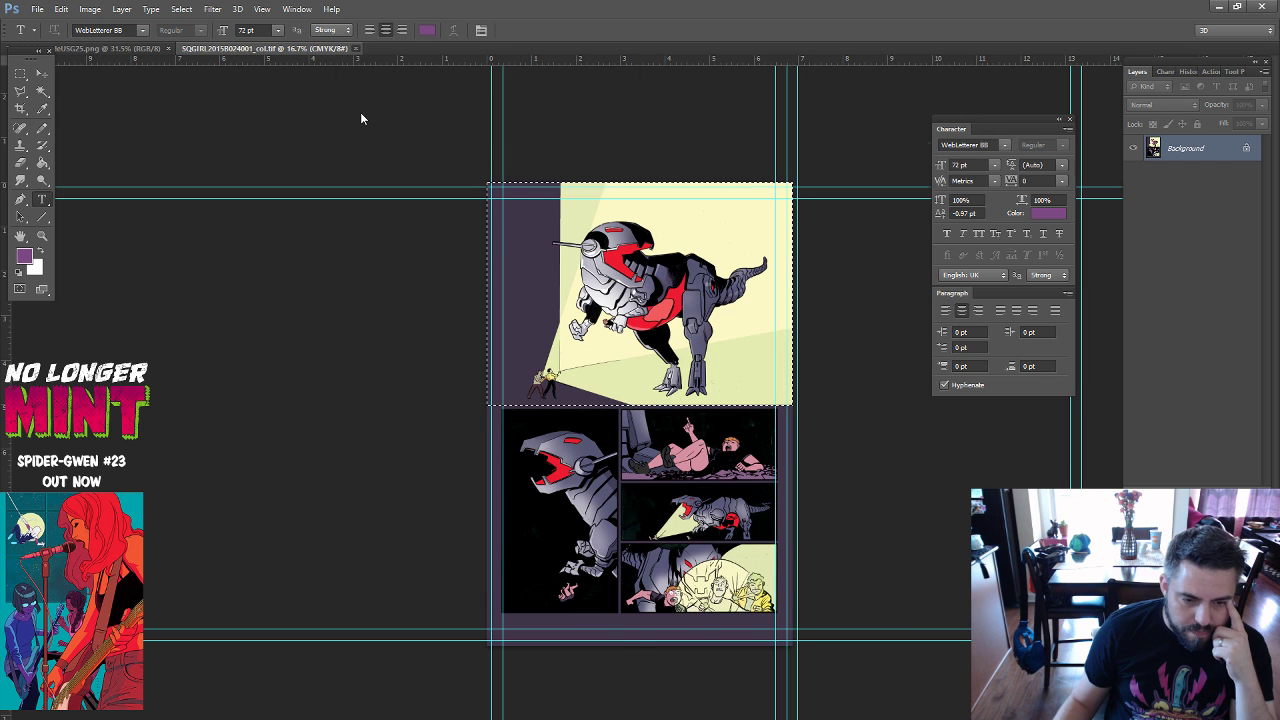
key("ctrl+w")
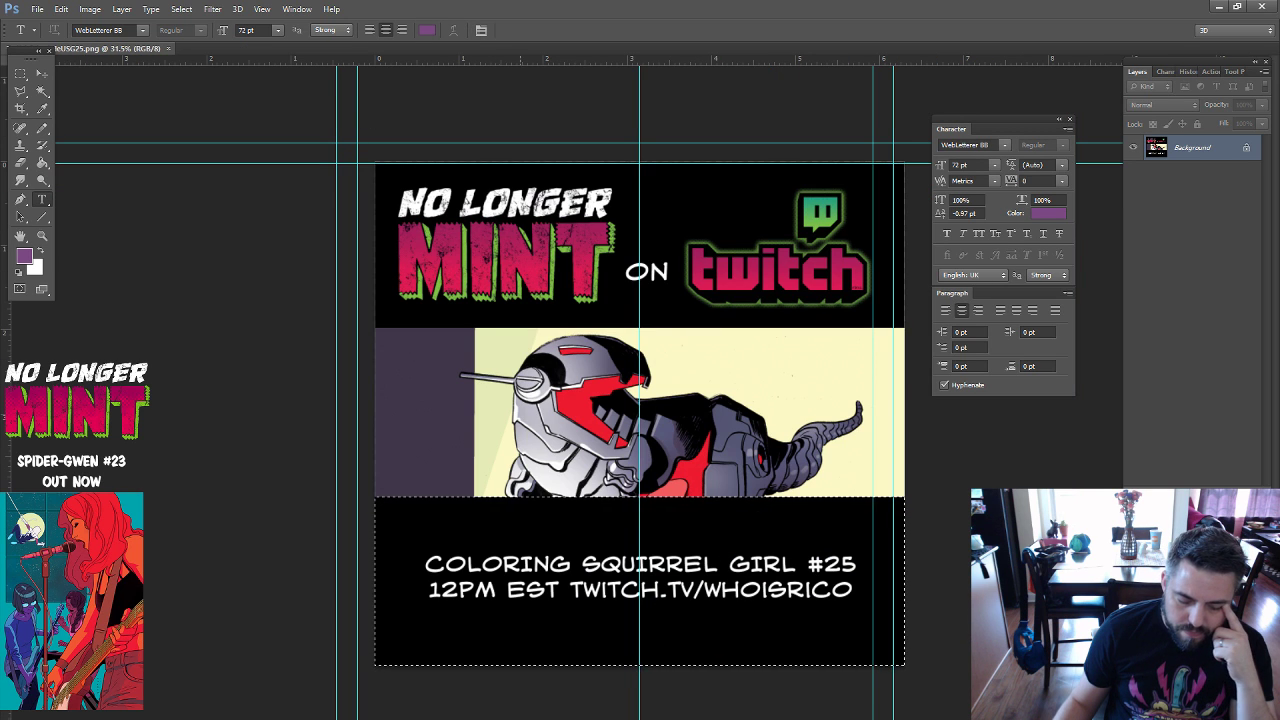
Drag SQGIRL pages 001 through 005 from the Done folder into Photoshop.
left_click(309, 695)
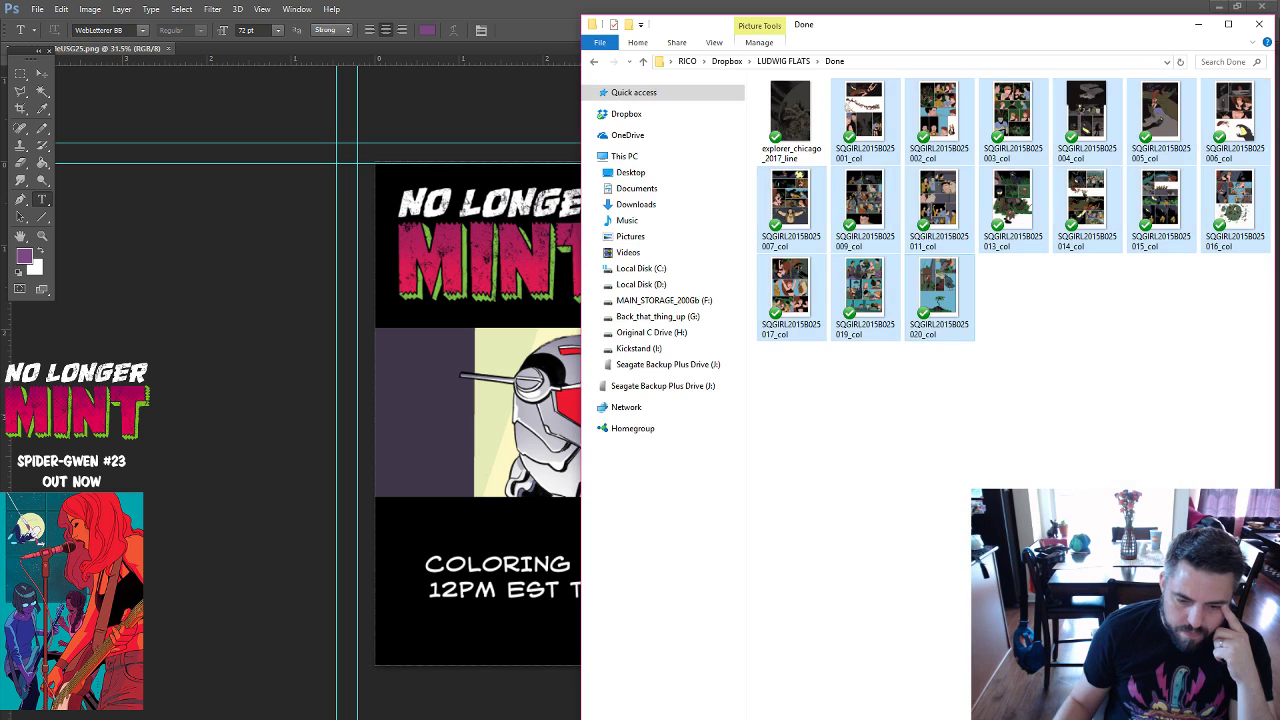
left_click(866, 135)
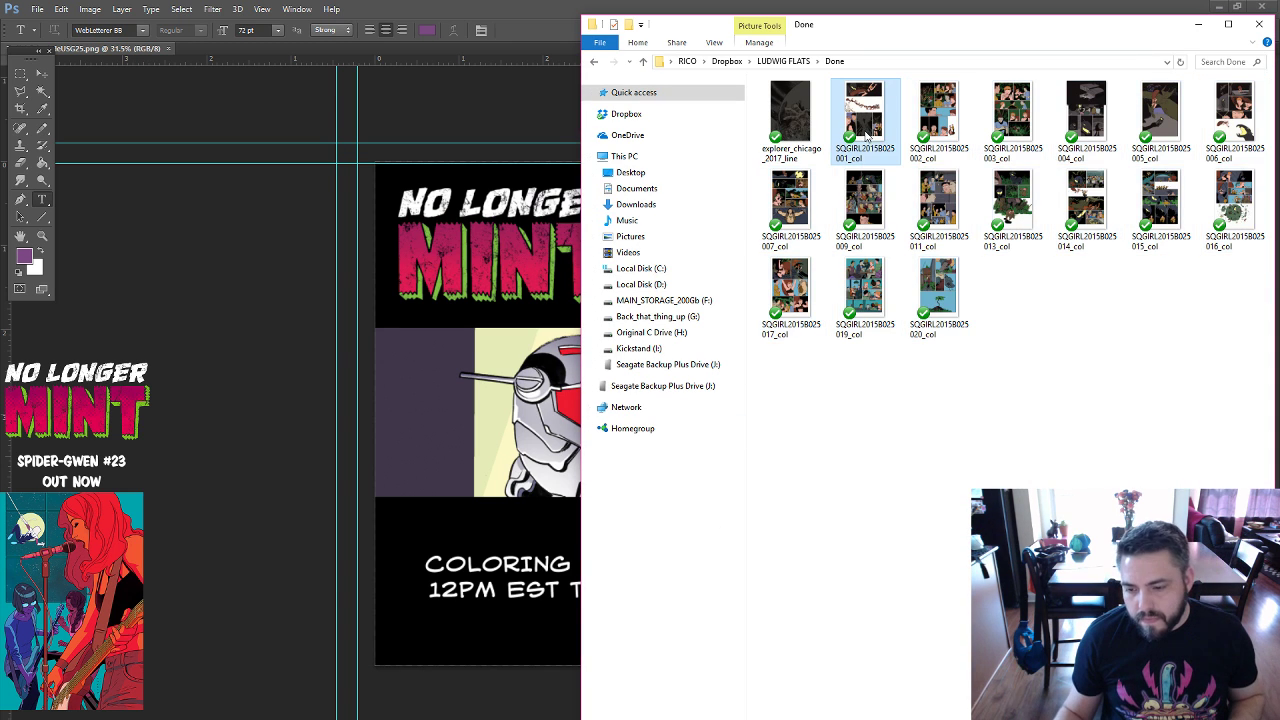
left_click(1158, 125, "shift")
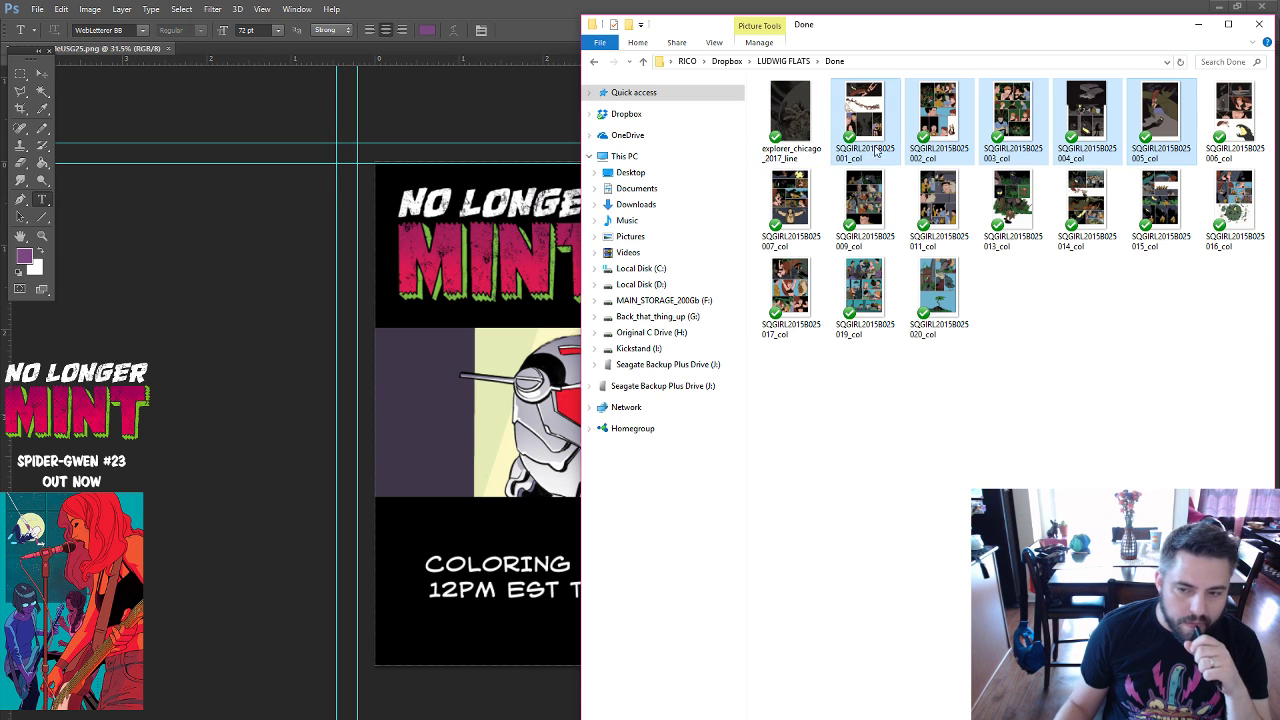
left_click_drag(875, 150, 325, 47)
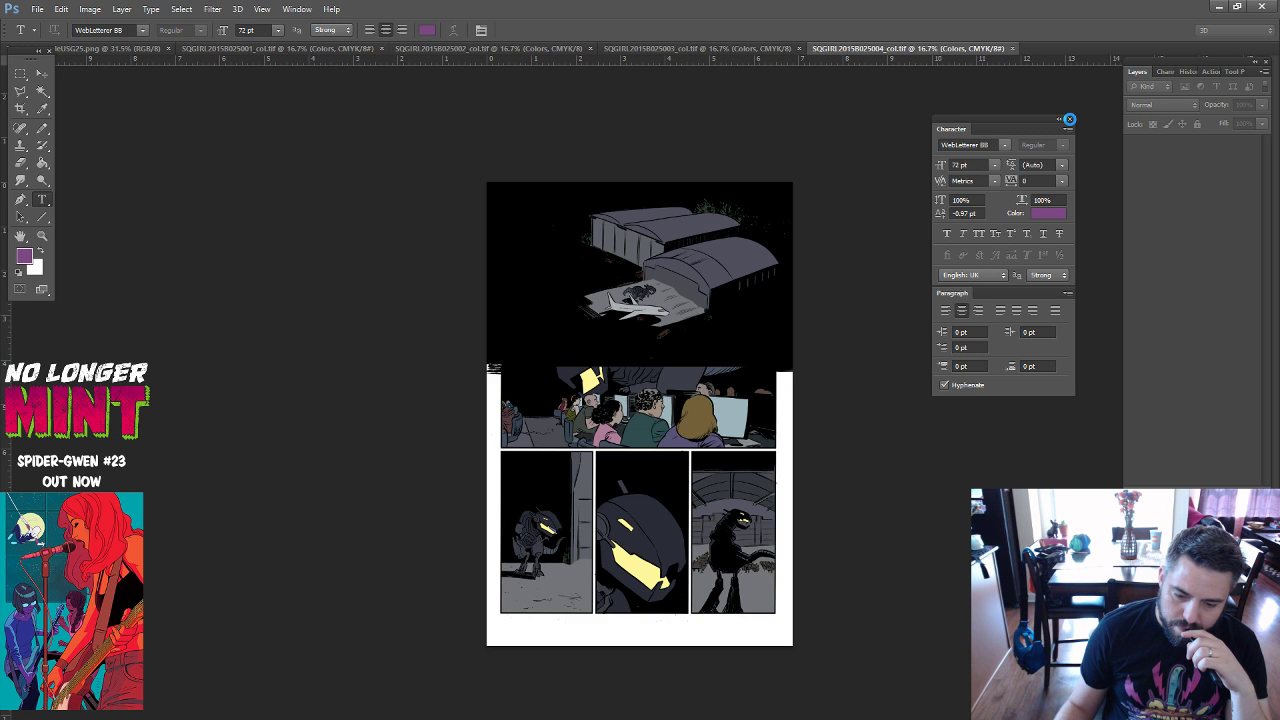
Close the Character/Paragraph panel and switch to the SQGIRL page 001 document.
left_click(1069, 119)
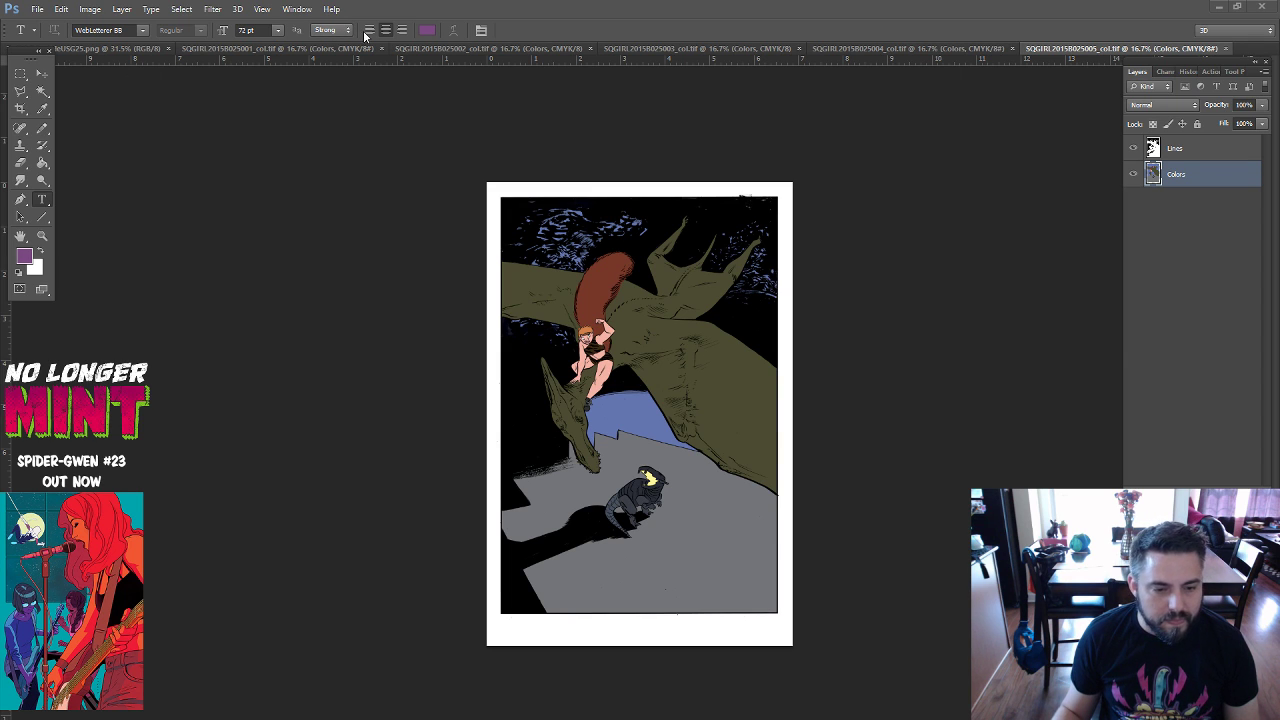
left_click(281, 48)
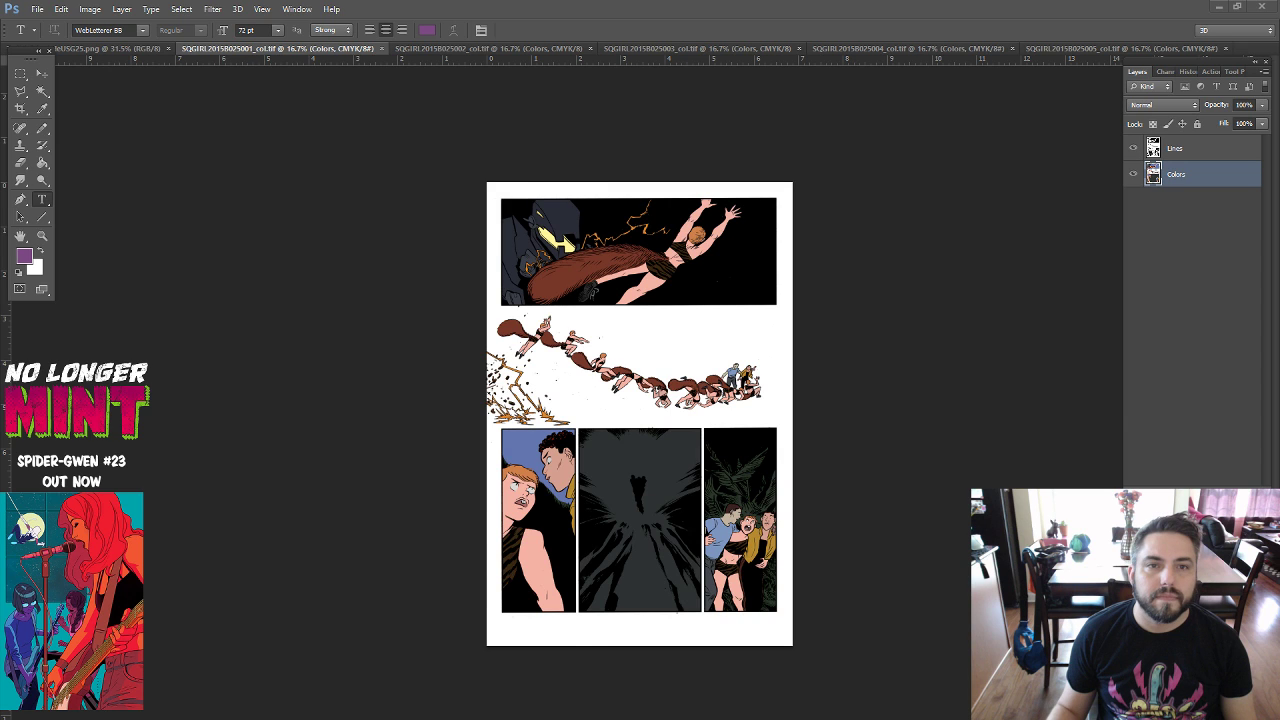
Open 'Squirrel Girl - Vol 2 - Issue 25 - Draft 1' from the Downloads folder.
key("alt+Tab")
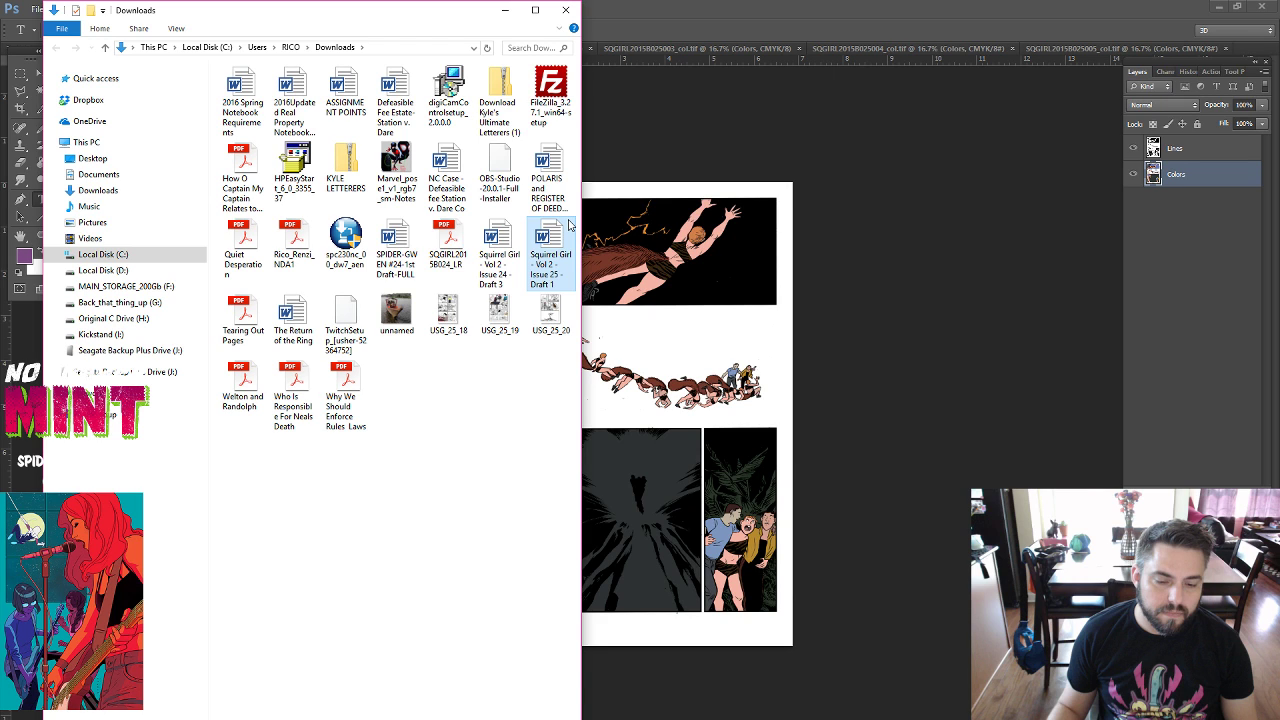
double_click(569, 225)
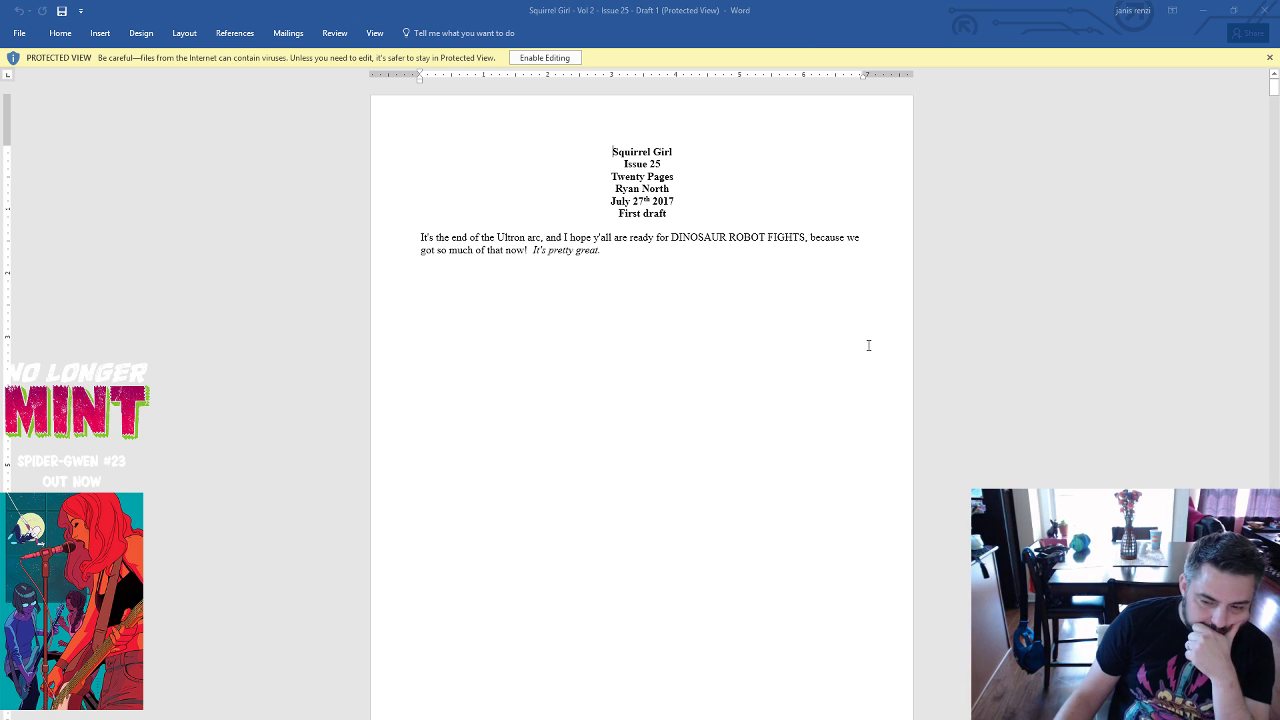
Scroll the Word script down to the PAGE ONE panel breakdown, then return to Photoshop.
scroll(868, 343, "down", 1)
scroll(868, 343, "down", 1)
scroll(868, 343, "down", 2)
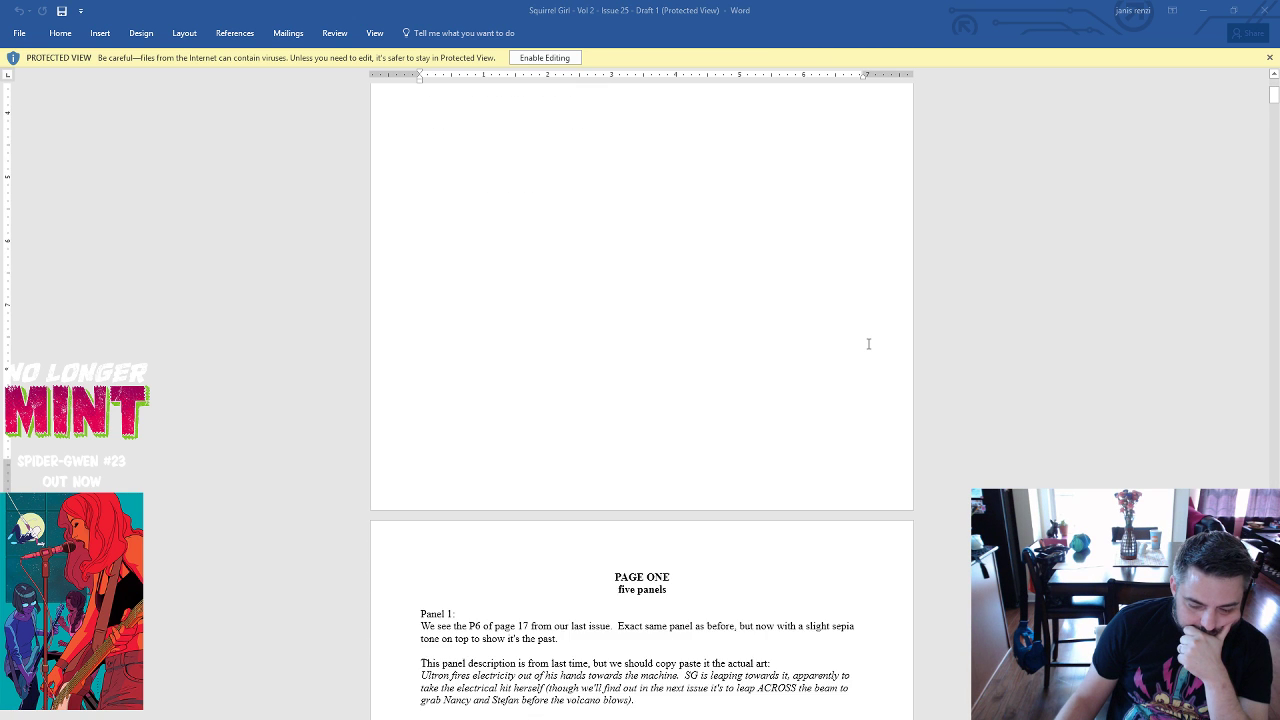
scroll(868, 343, "down", 2)
scroll(868, 343, "down", 1)
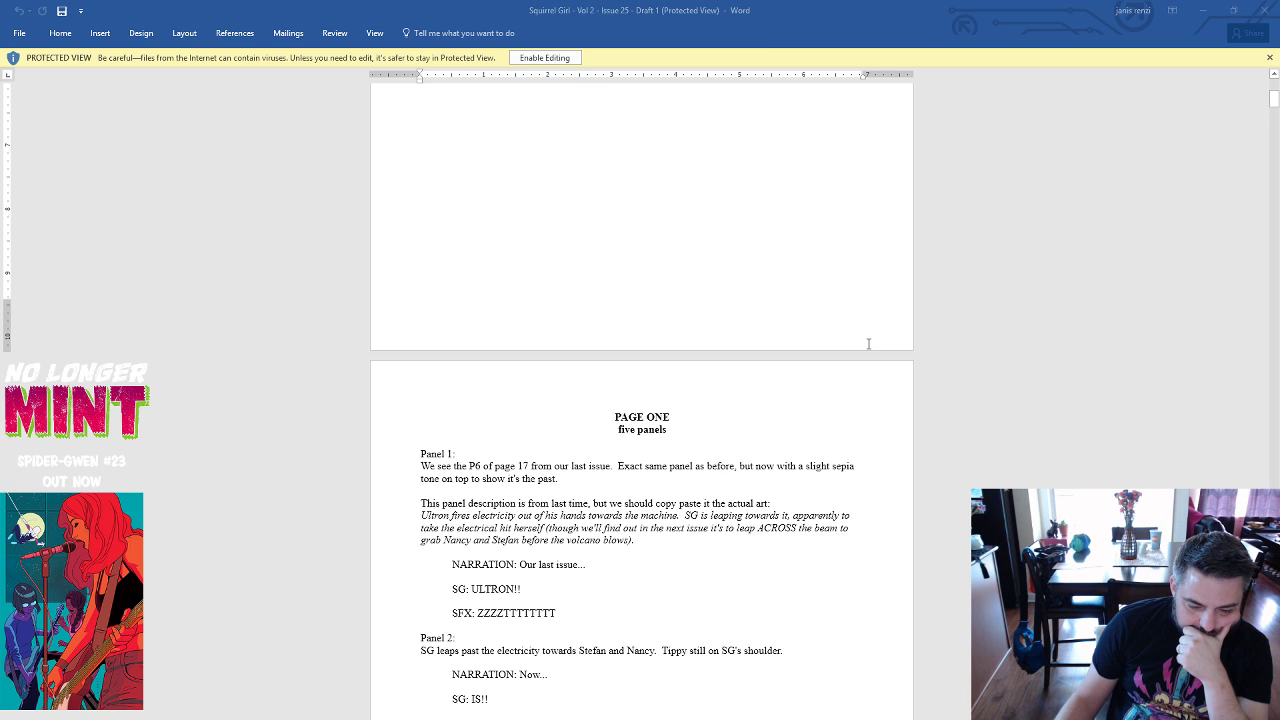
scroll(868, 343, "down", 1)
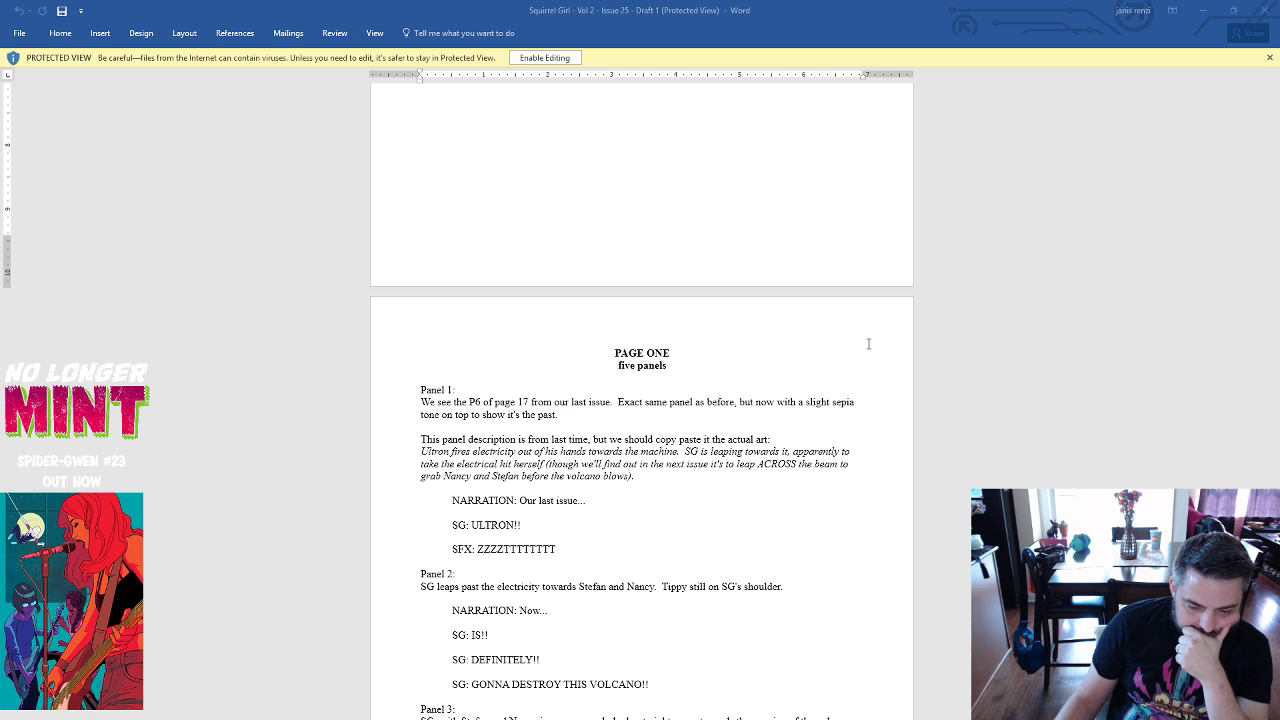
scroll(868, 343, "down", 1)
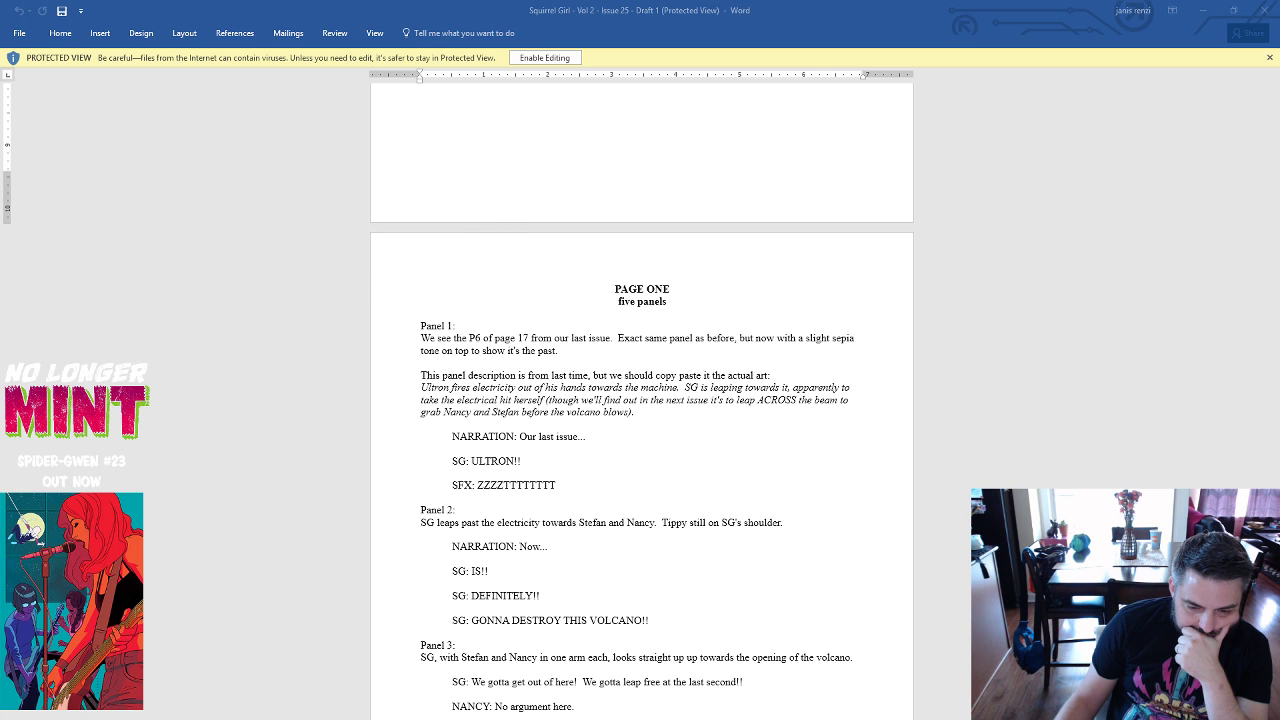
key("alt+Tab")
left_click(37, 10)
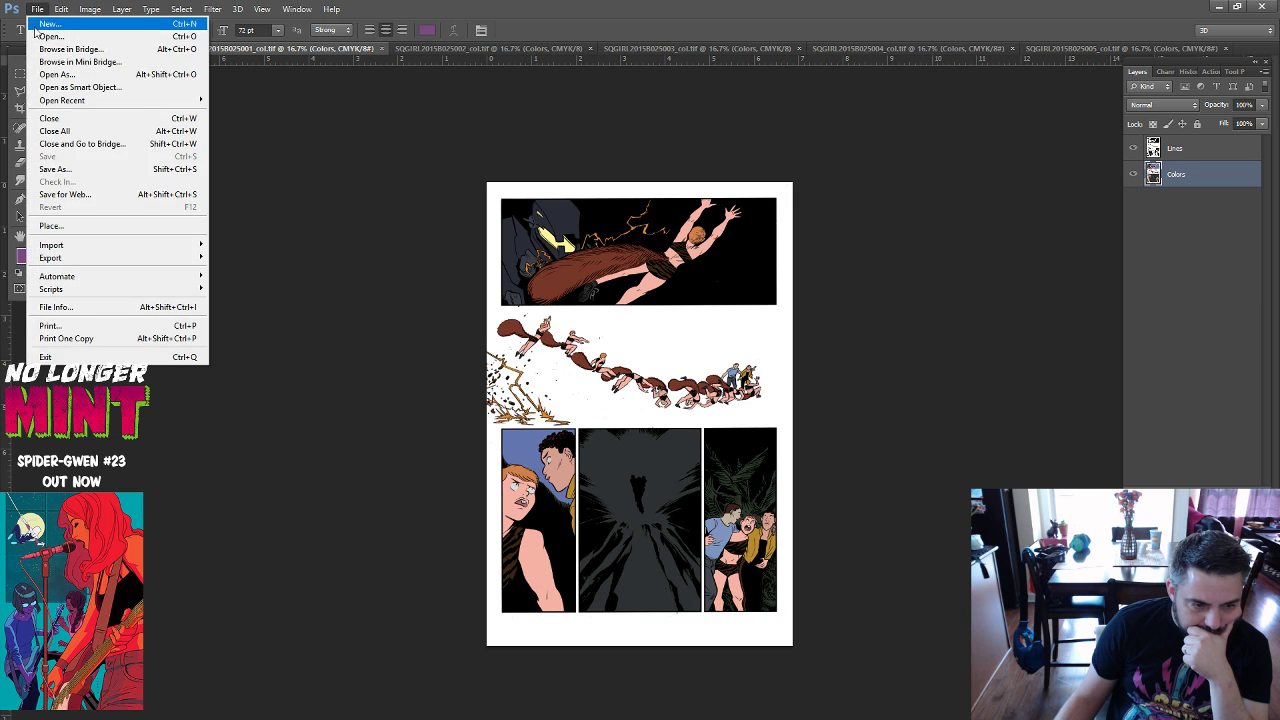
left_click(48, 36)
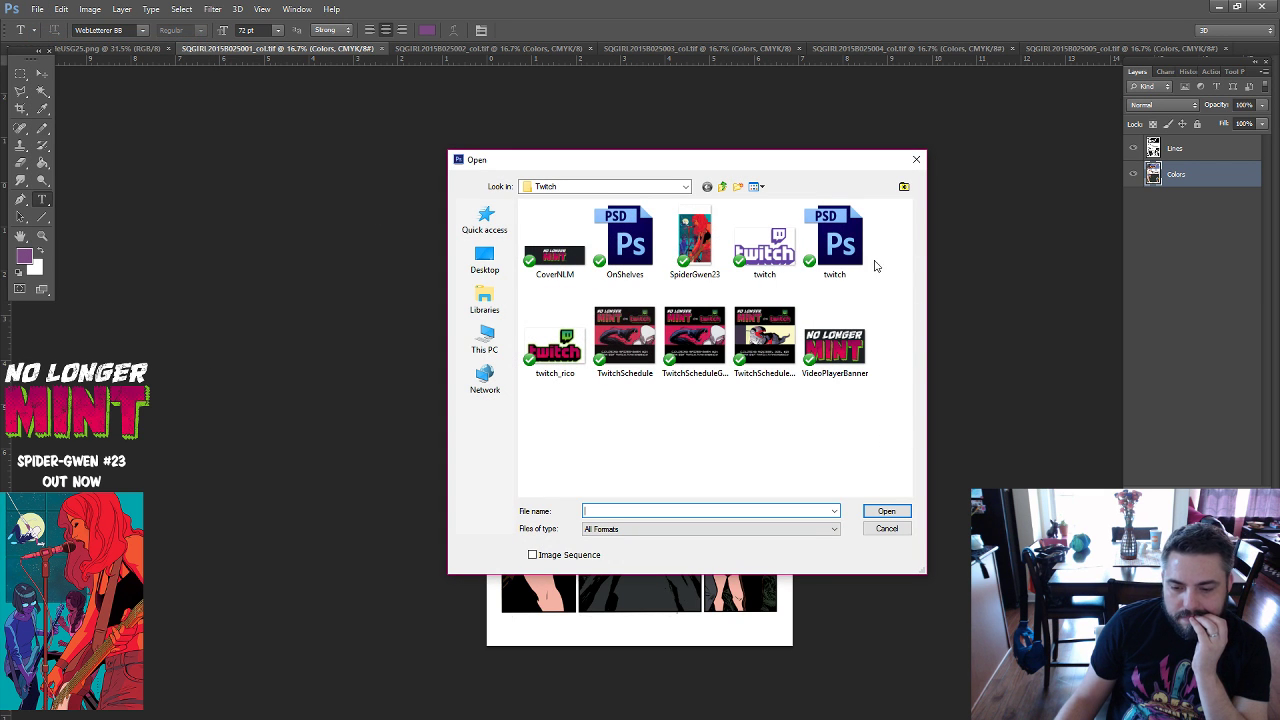
left_click(722, 188)
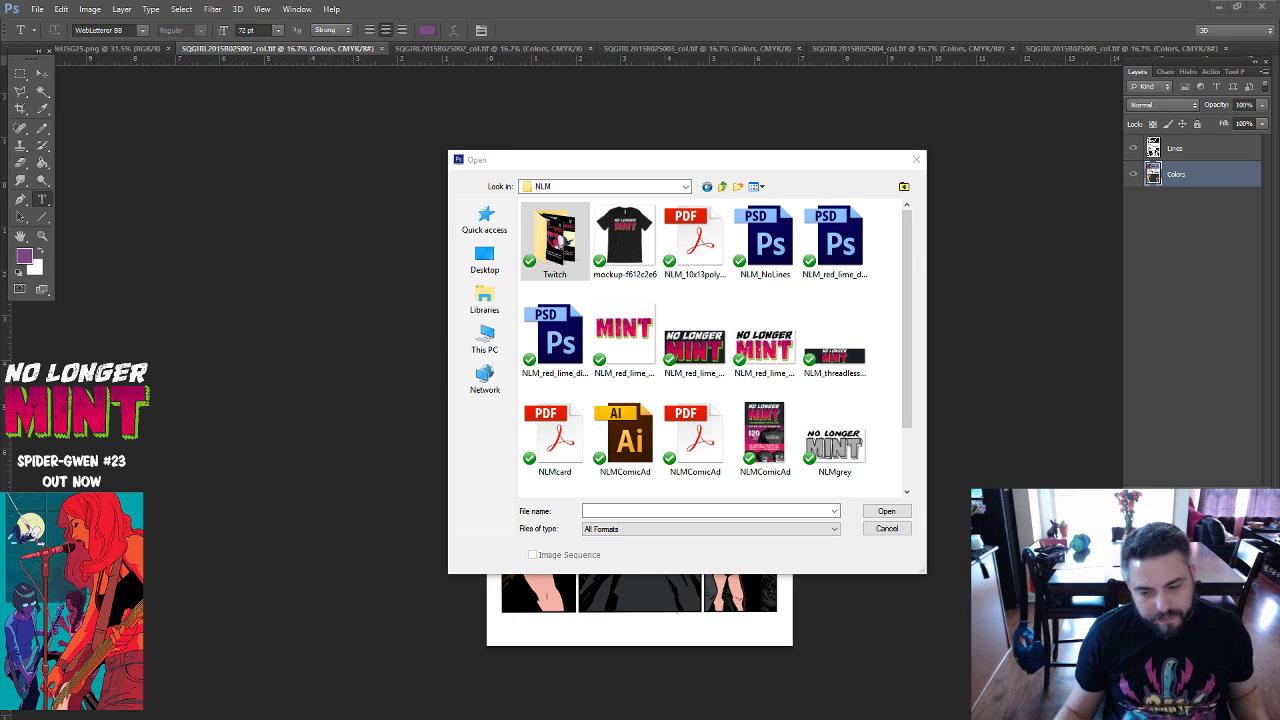
left_click(916, 159)
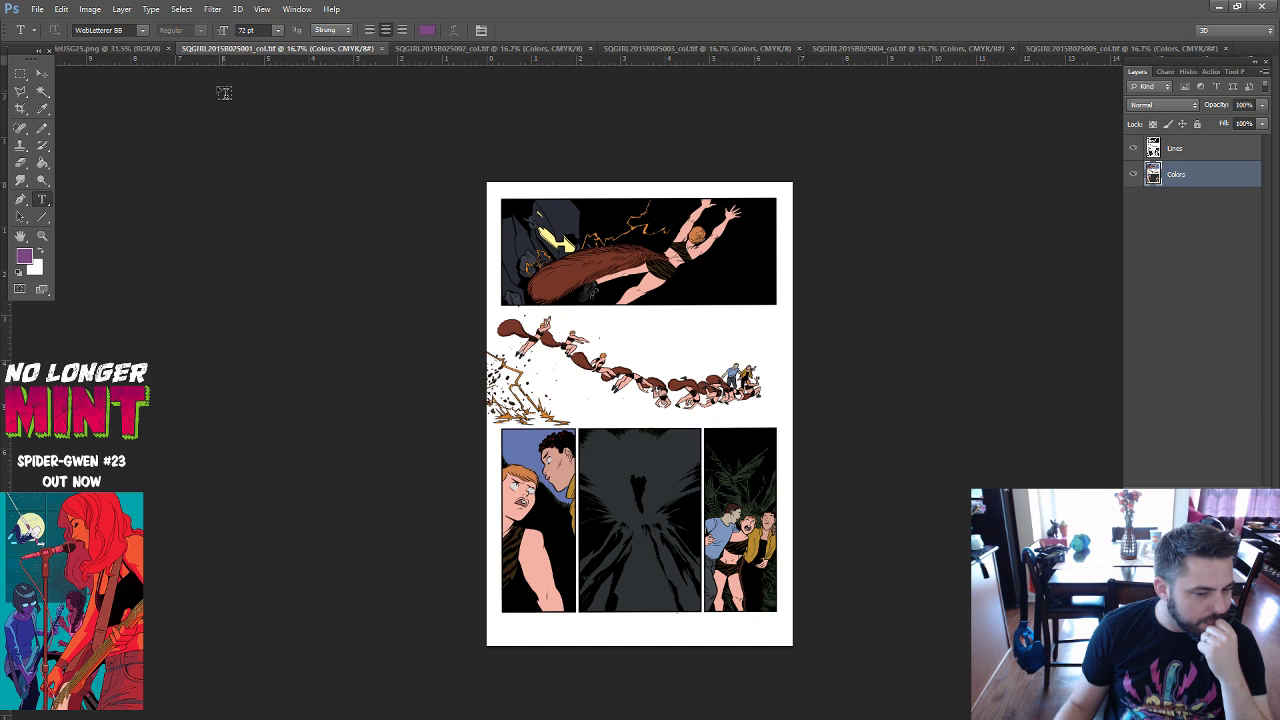
Float the TwitchScheduleUSG25 banner in its own tall, narrow window beside the comic page.
left_click(87, 49)
left_click_drag(87, 49, 226, 231)
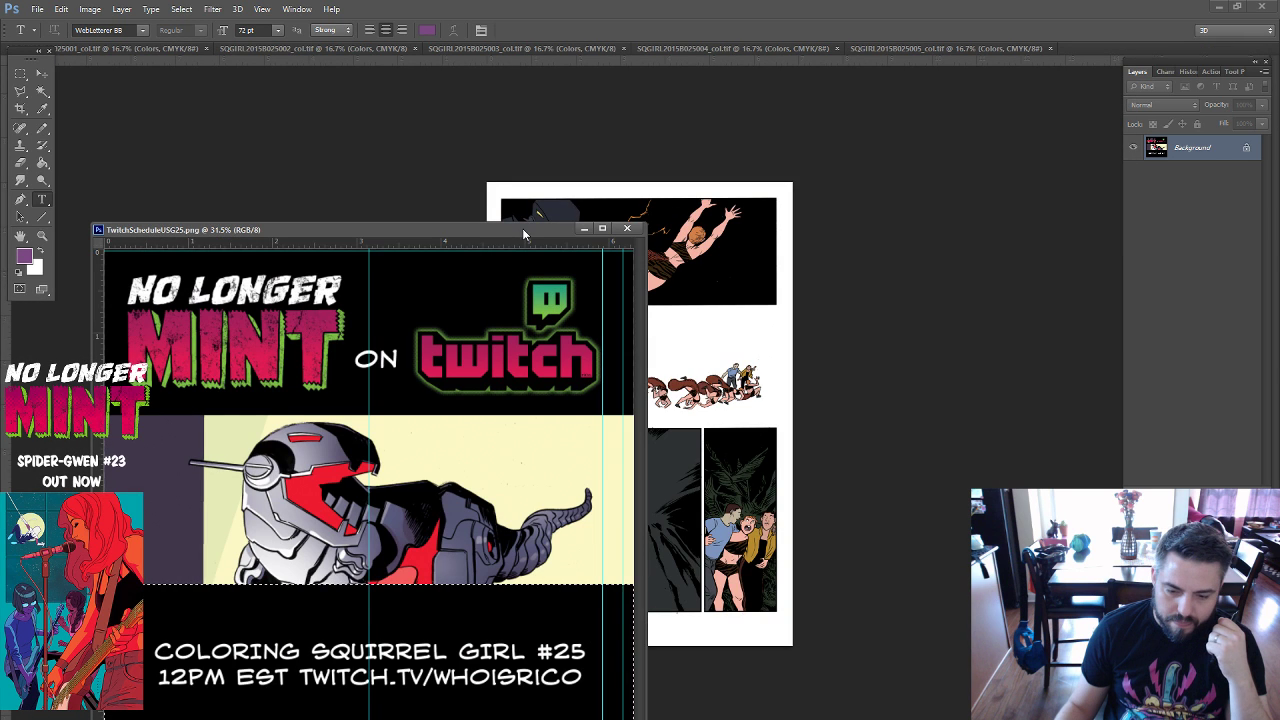
left_click_drag(488, 224, 455, 121)
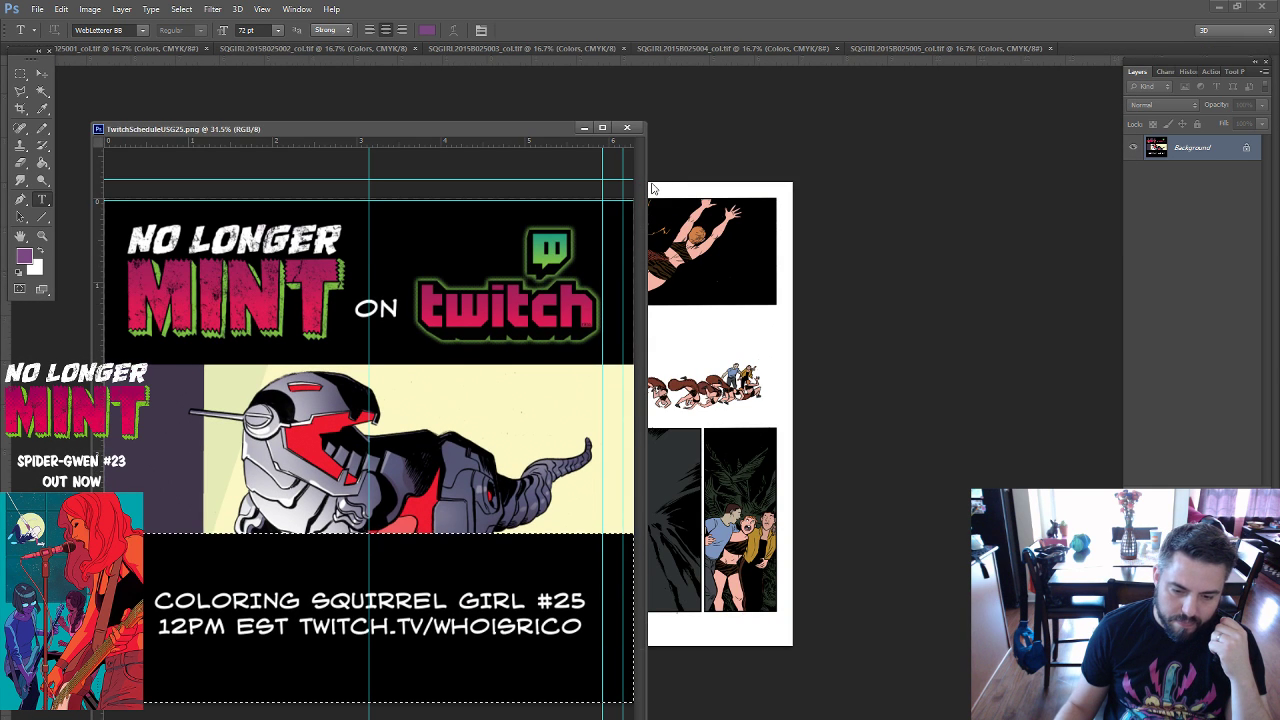
mouse_move(643, 184)
left_mouse_down()
mouse_move(400, 171)
mouse_move(364, 182)
left_mouse_up()
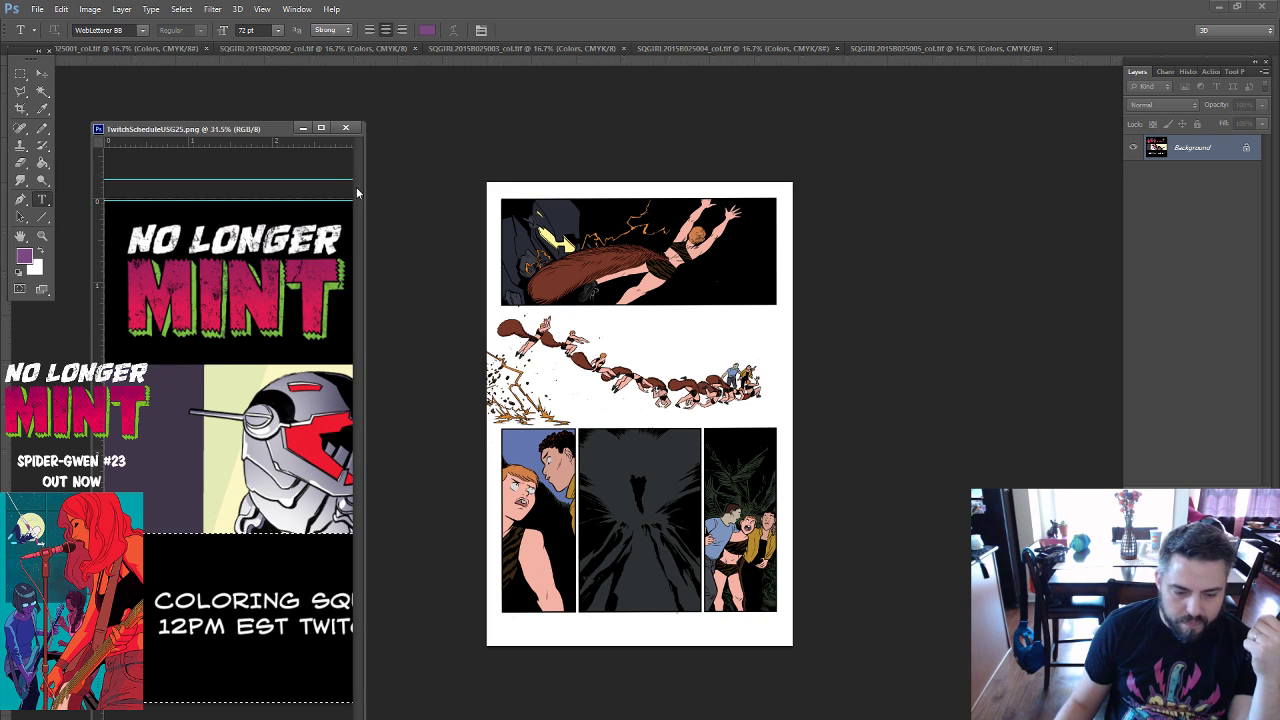
left_click(42, 162)
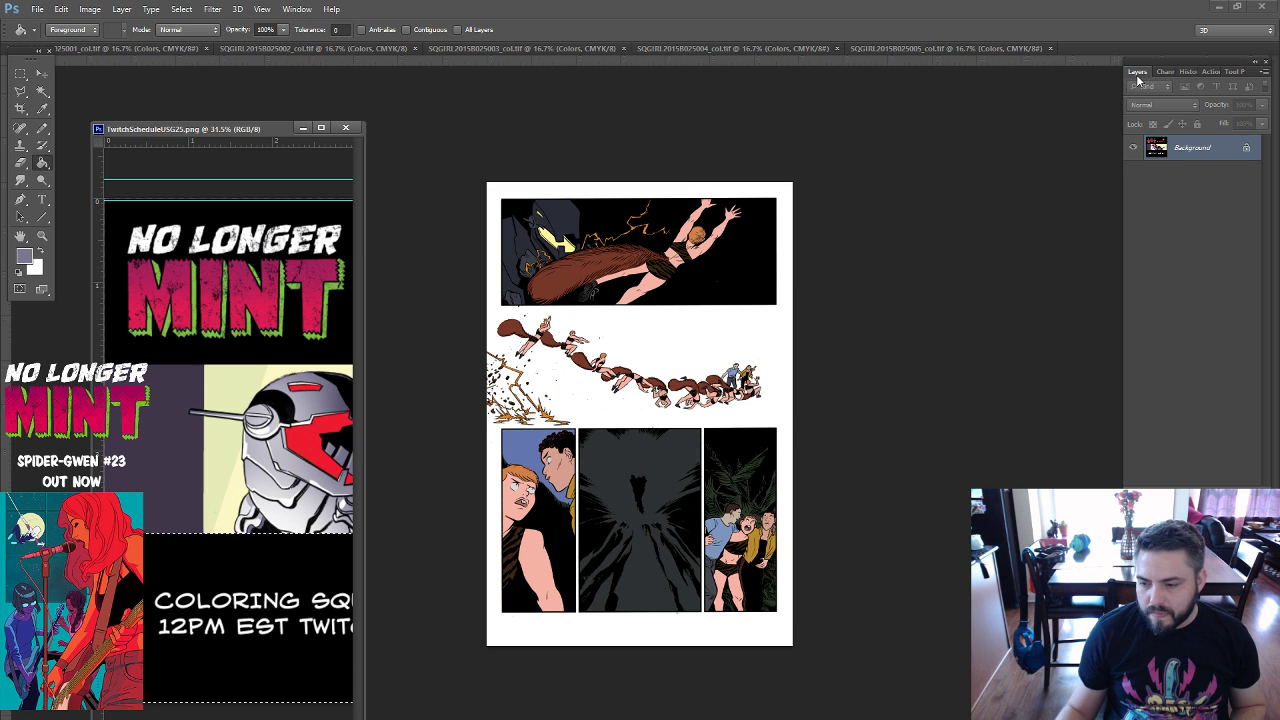
Add a new empty layer above Colors on page 001 and check the Lines and Colors visibility.
left_click(844, 199)
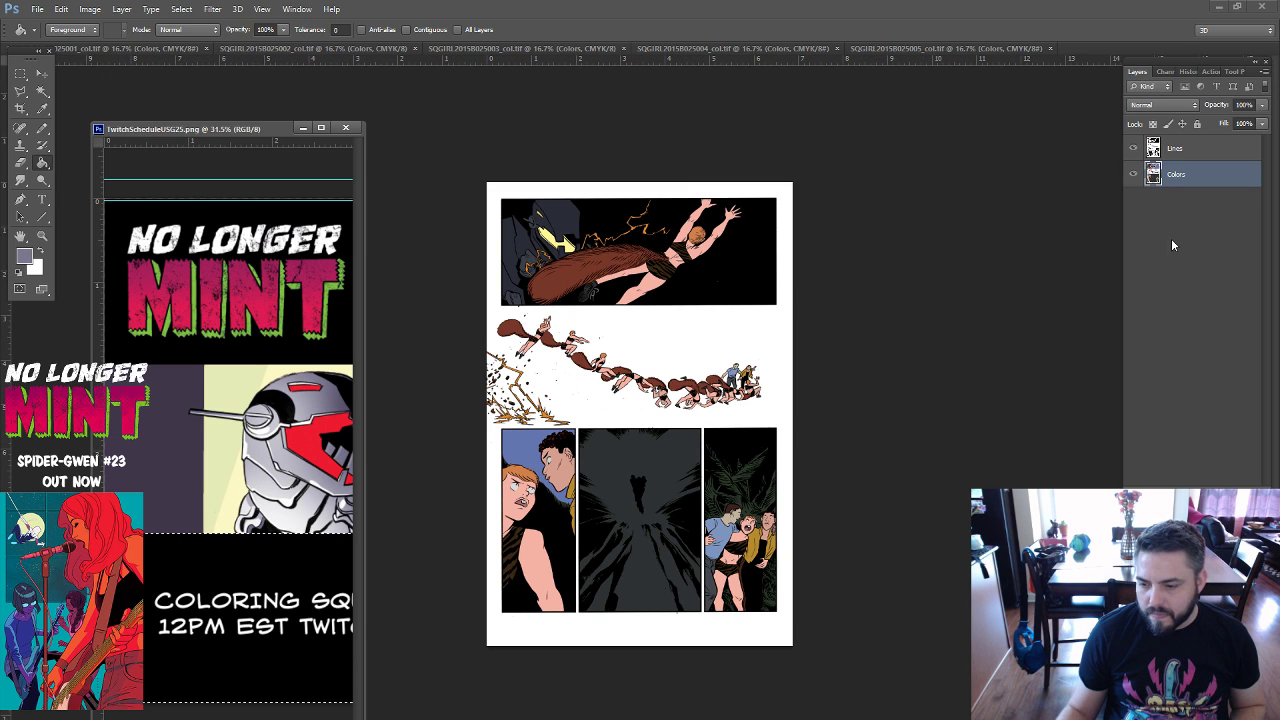
key("ctrl+shift+alt+n")
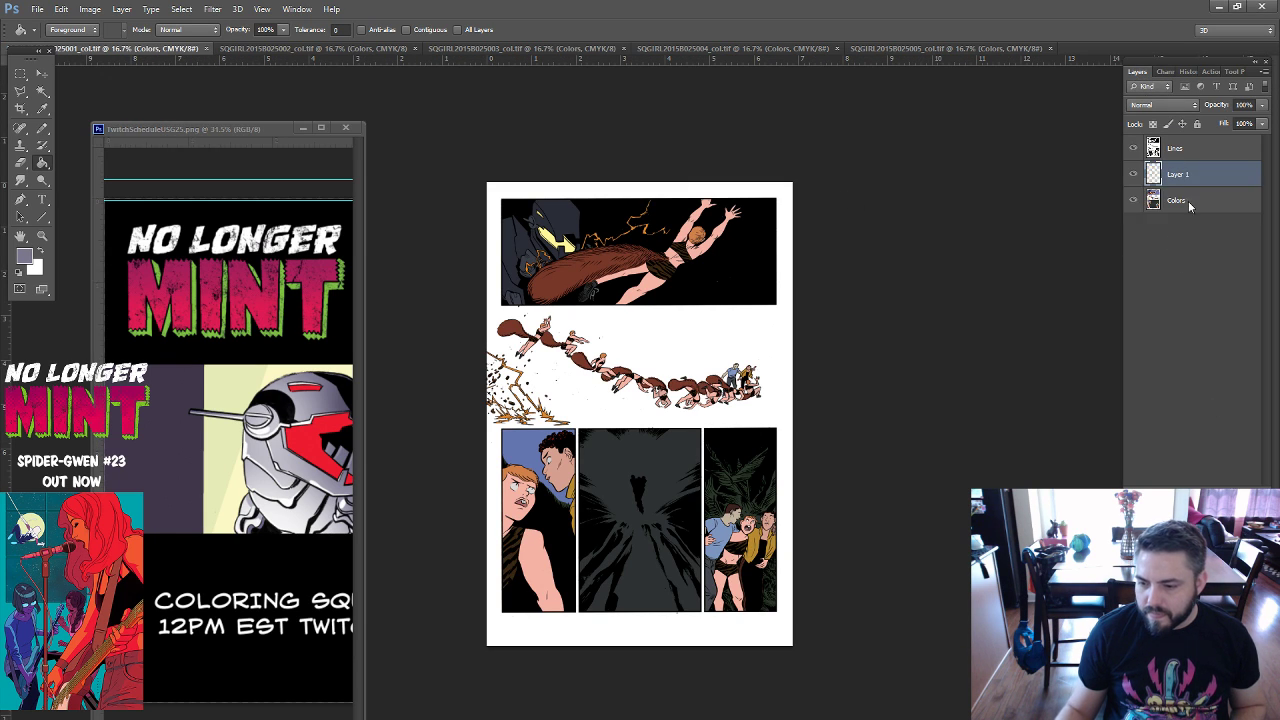
left_click(1133, 148)
left_click(1133, 148)
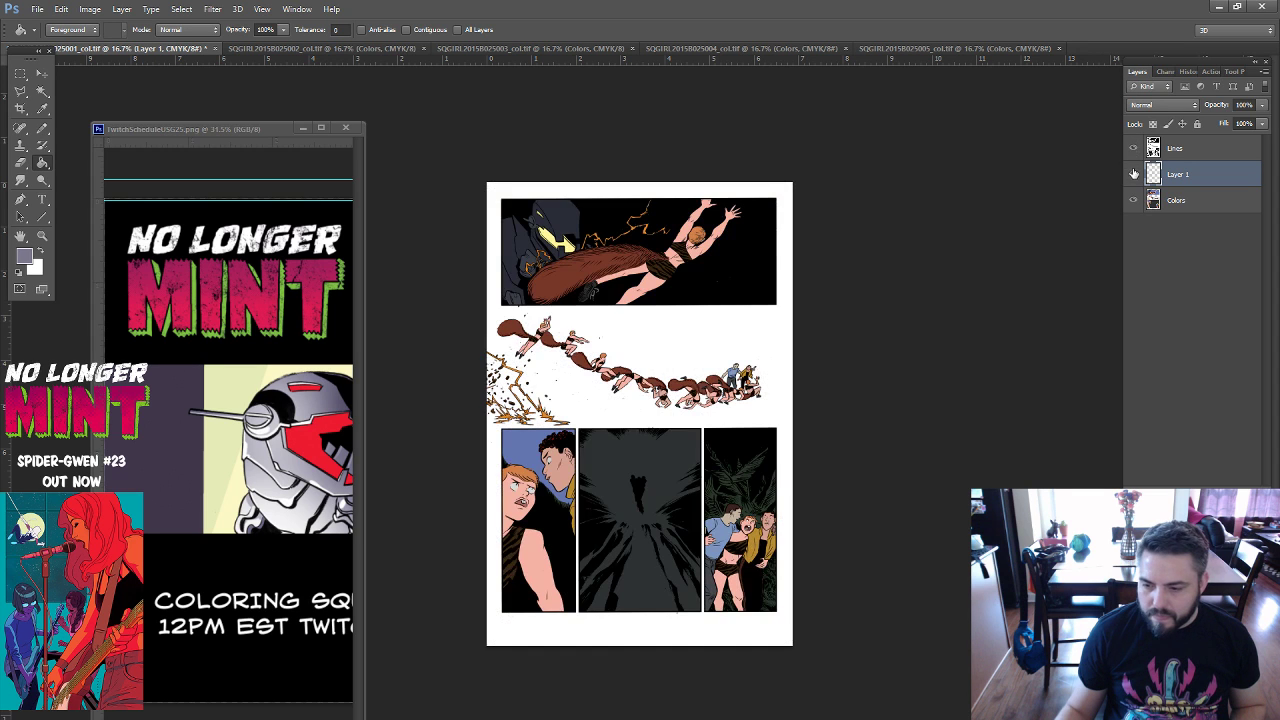
left_click(1133, 200)
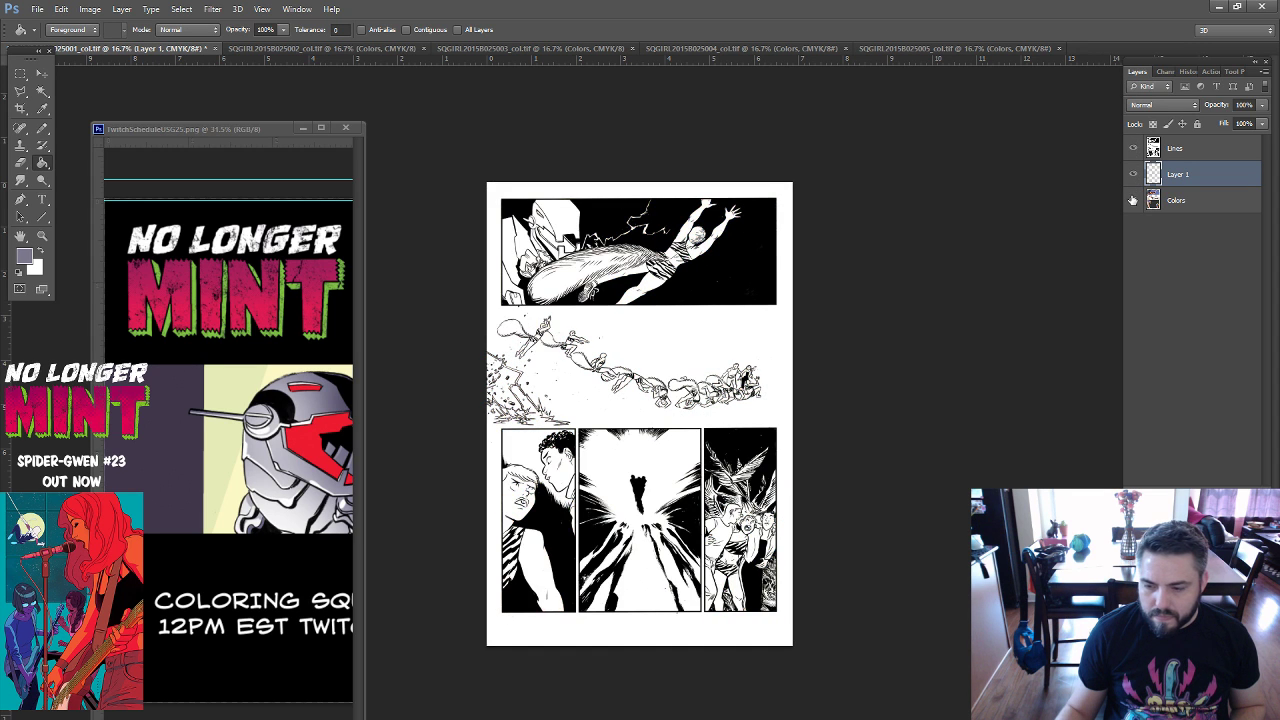
left_click(1133, 200)
Toggle Lines and Colors to compare line art with flat colours, then widen the banner window.
left_click(1133, 148)
left_click(1133, 148)
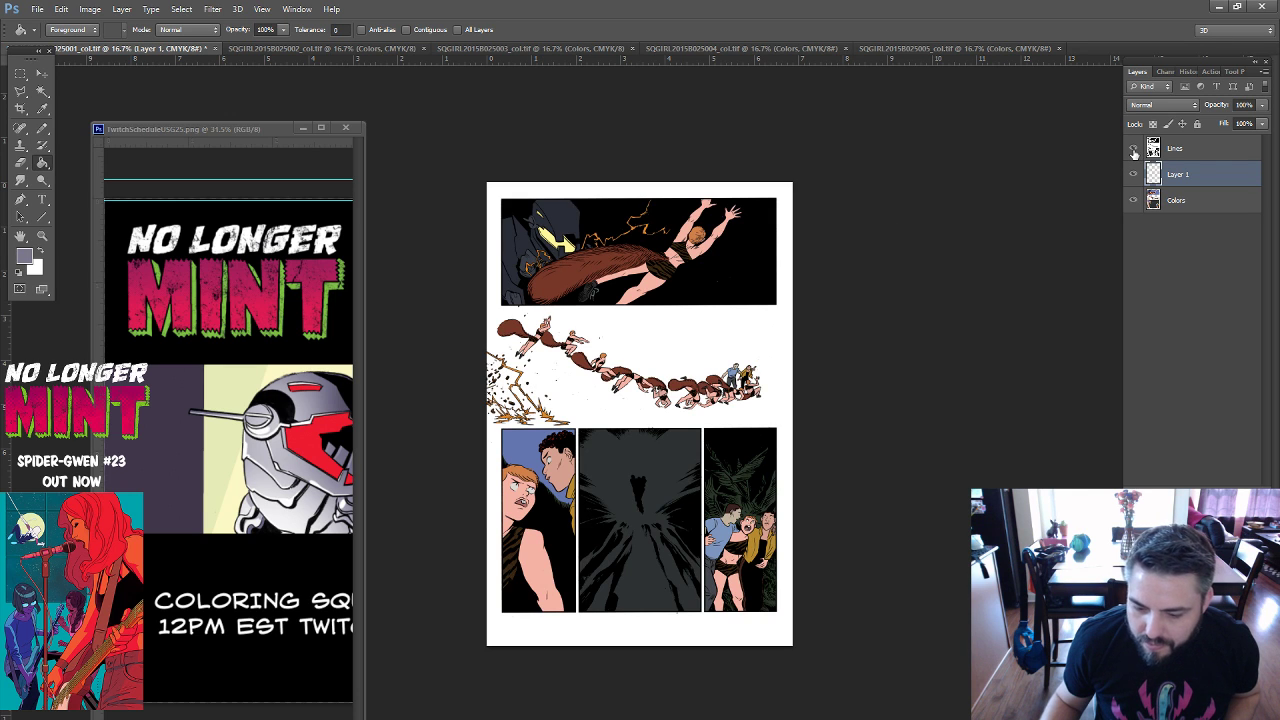
left_click(1133, 148)
left_click(1133, 148)
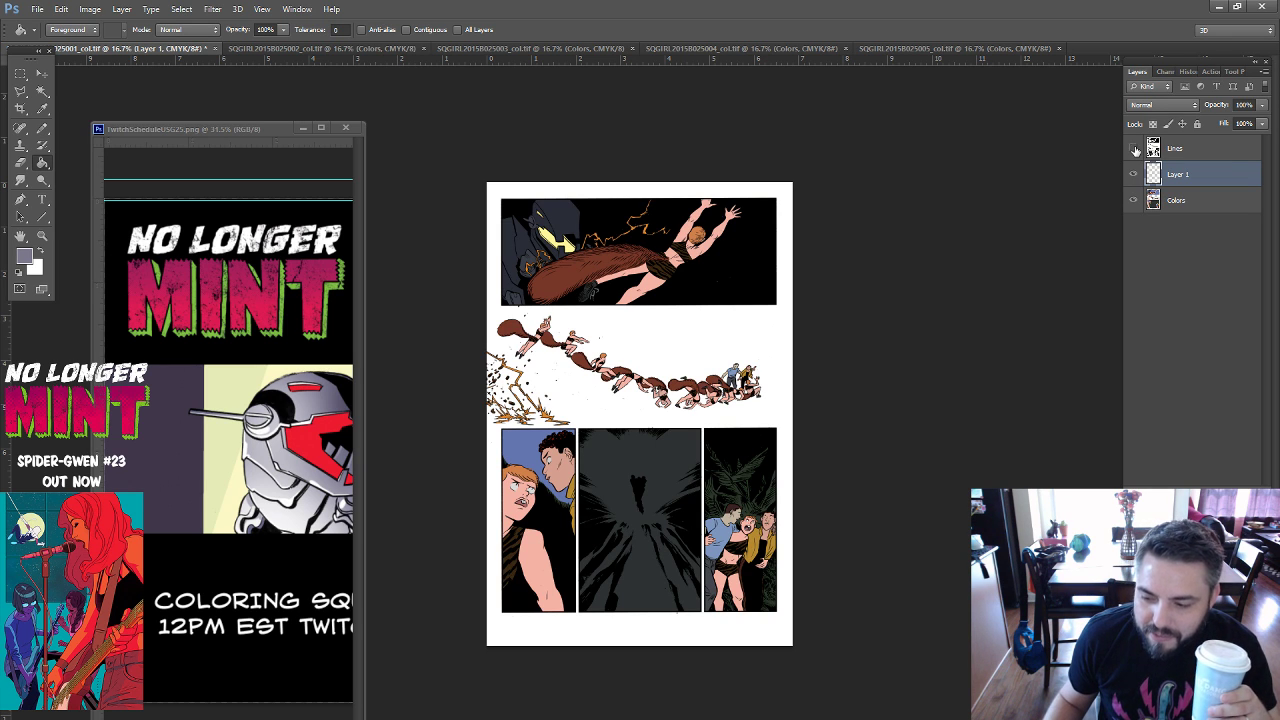
left_click(1134, 149)
left_click(1134, 149)
left_click(1134, 201)
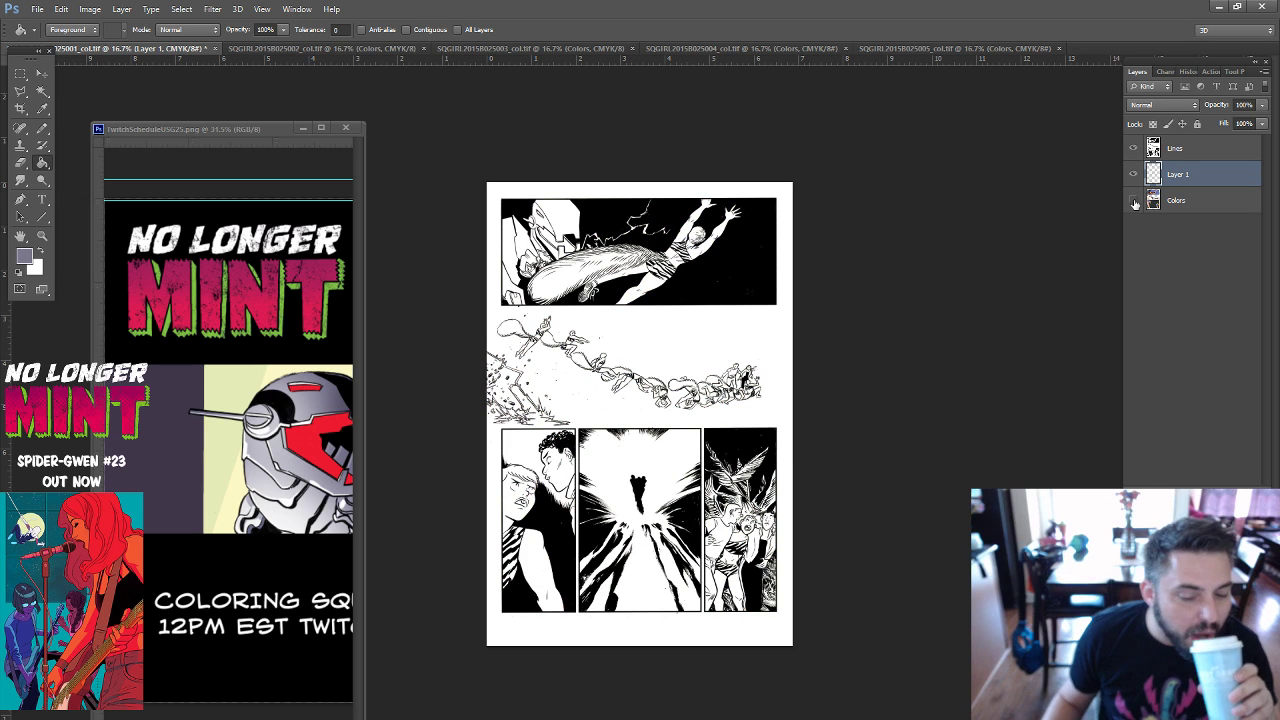
left_click(1134, 201)
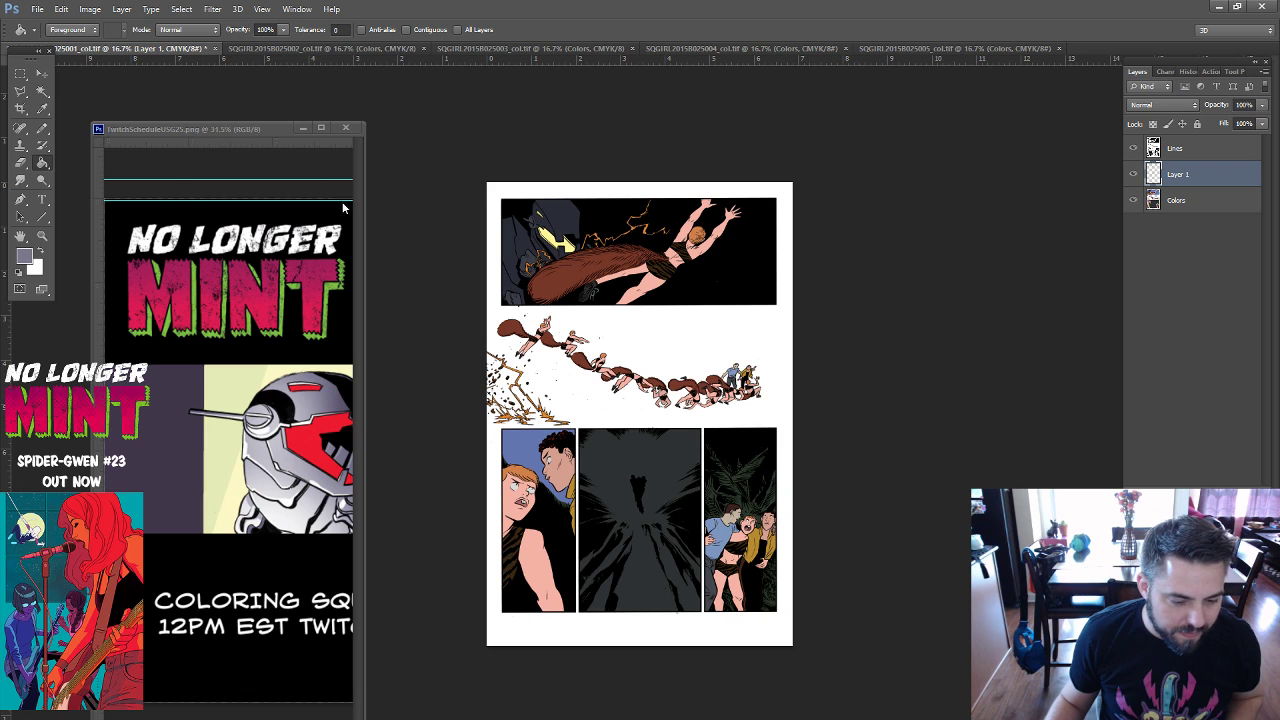
left_click_drag(366, 205, 436, 199)
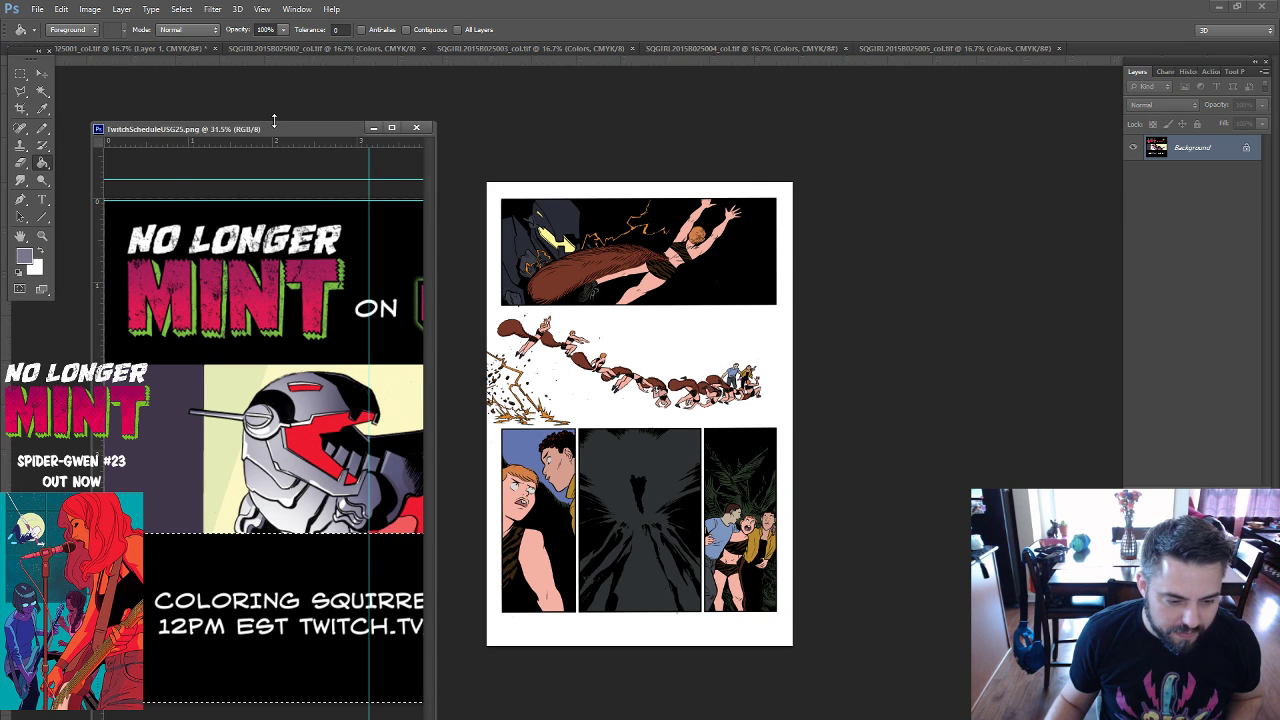
mouse_move(273, 122)
left_mouse_down()
mouse_move(271, 165)
mouse_move(250, 81)
left_mouse_up()
Enlarge the Twitch schedule window, then make page 001 active with its Colors layer targeted.
left_click_drag(411, 666, 458, 693)
left_click(410, 615)
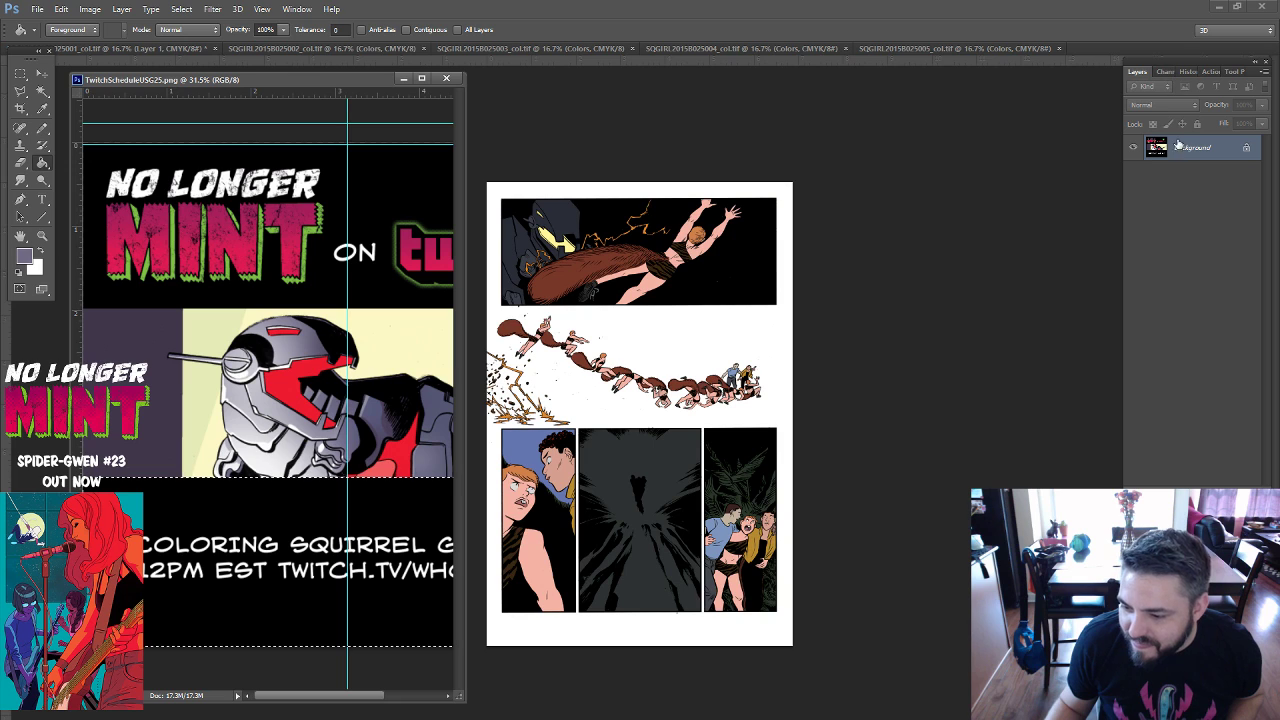
left_click(926, 161)
left_click(1185, 203)
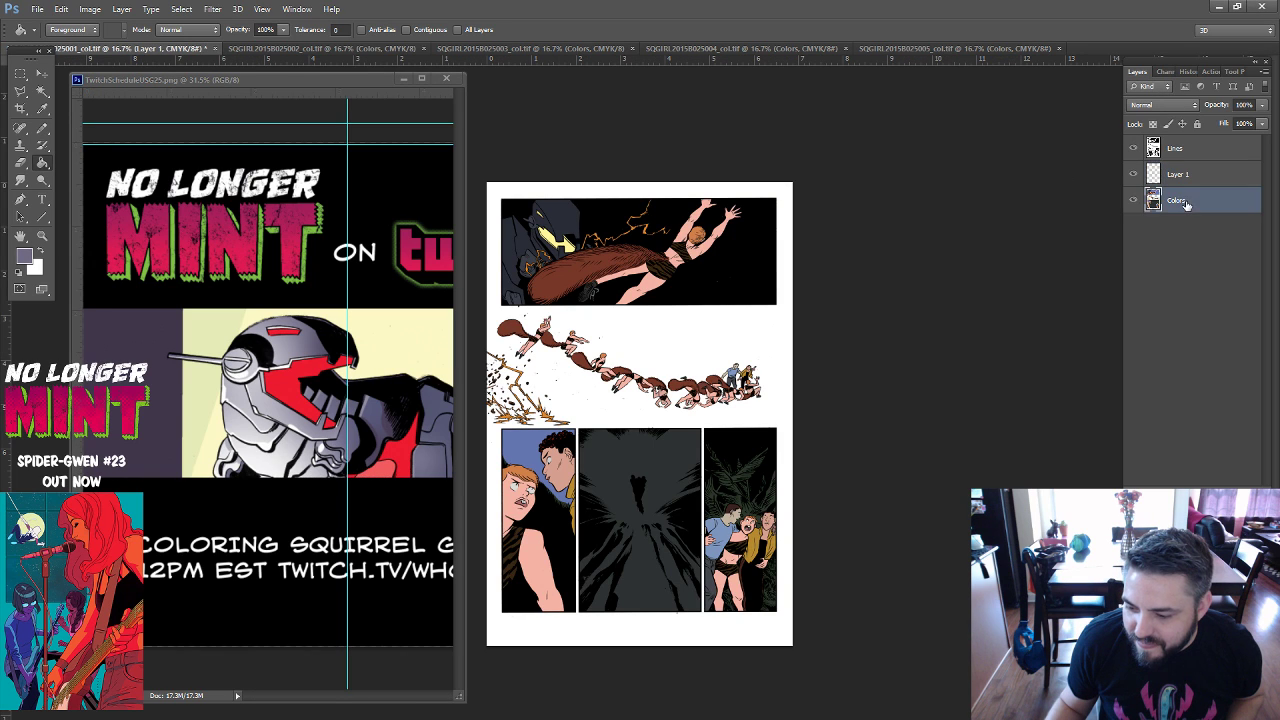
Duplicate the Colors layer as Colors copy and delete Layer 1.
right_click(1185, 203)
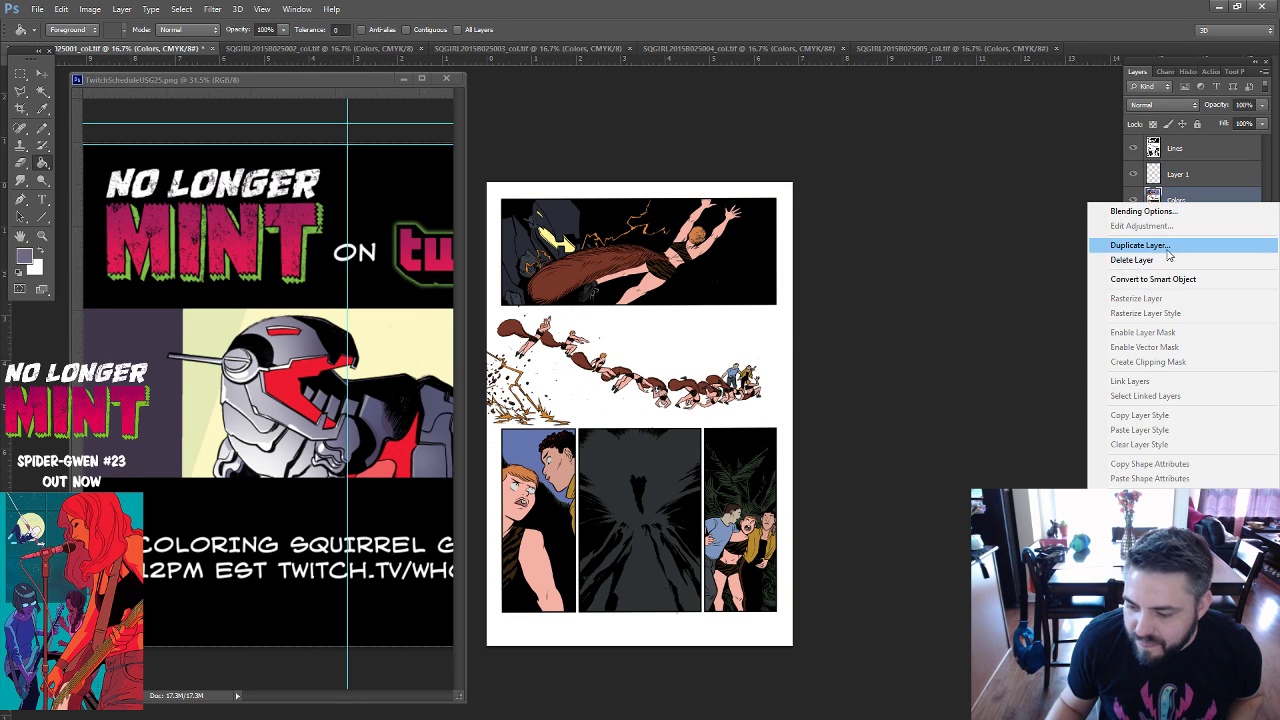
left_click(1166, 244)
key("Return")
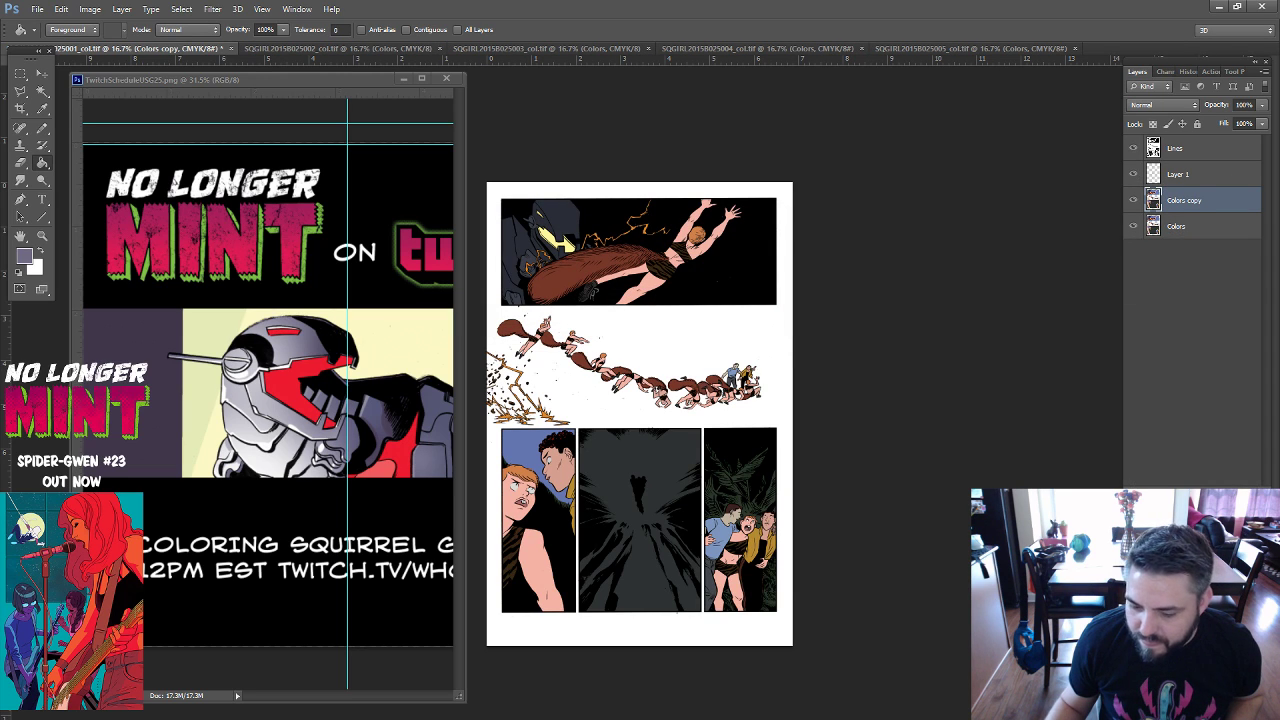
left_click_drag(1180, 176, 1250, 482)
Paint-bucket the top-panel robot a lighter grey-blue at 98% opacity.
left_click(565, 231)
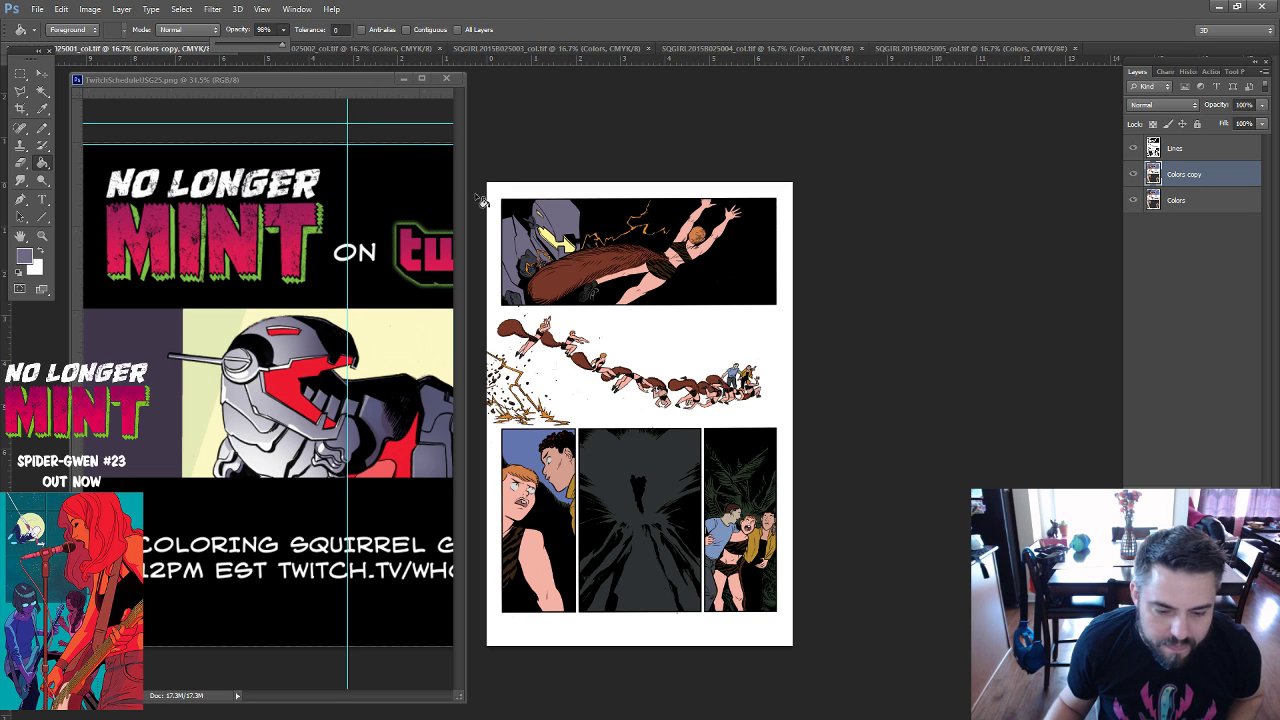
key("9")
key("8")
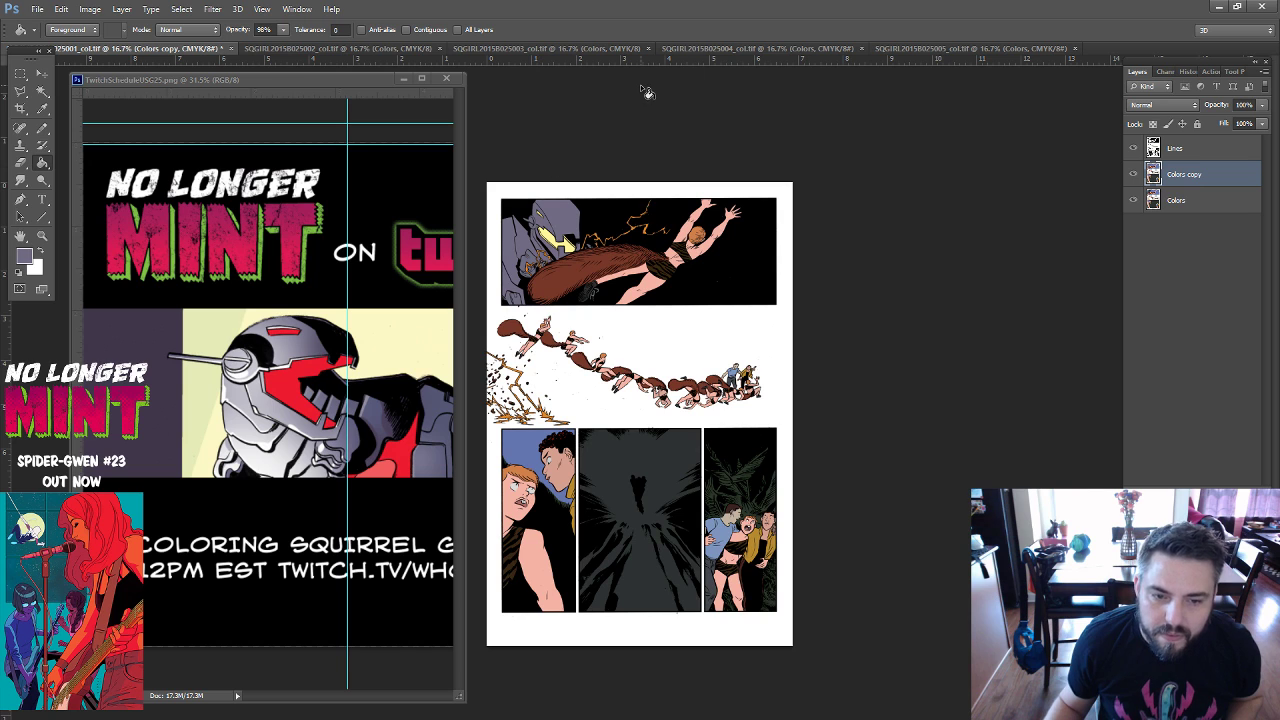
left_click(253, 79)
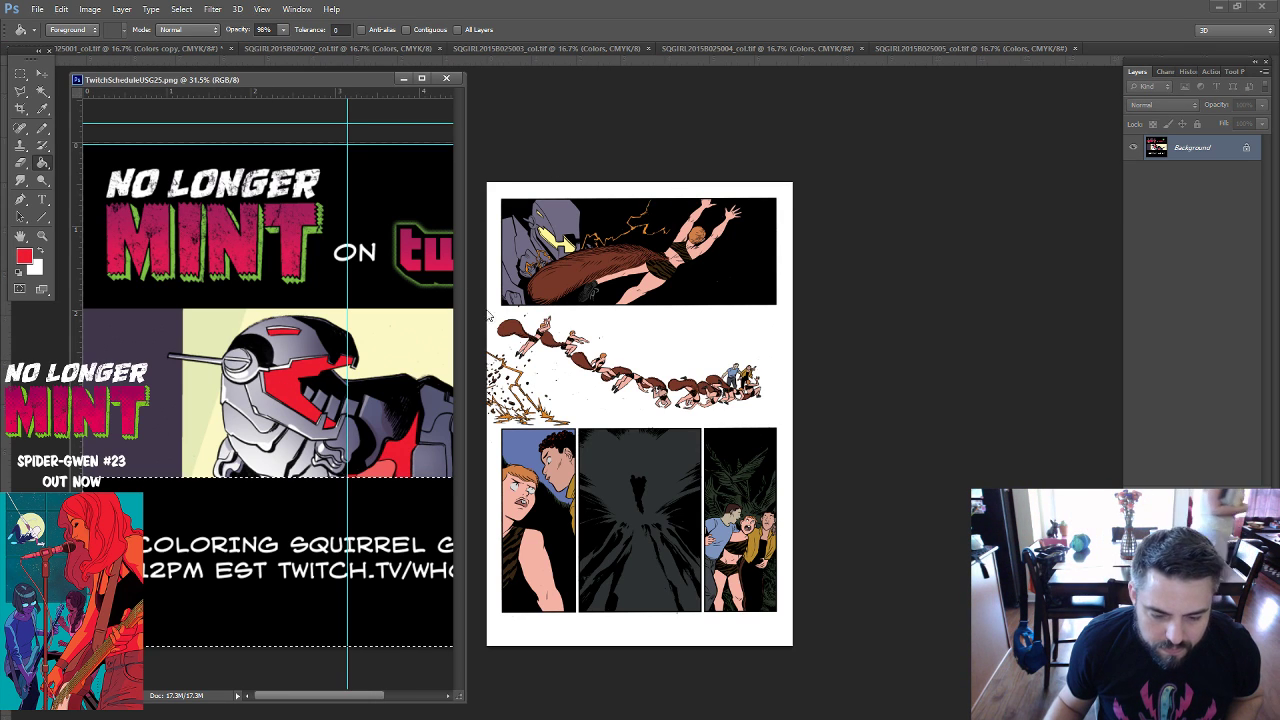
key("ctrl+Tab")
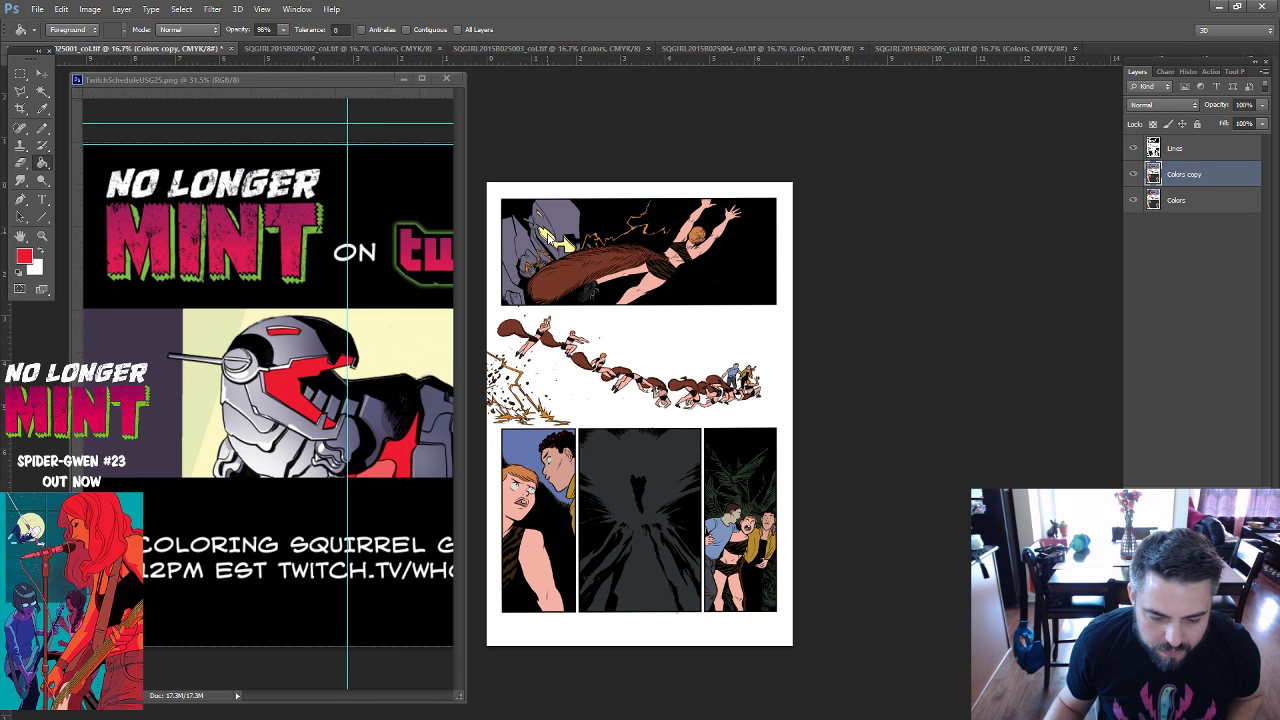
Fill the robot's visor red, then browse J:\~Marvel\UnbeatableSquirrelGirl\025 in Open and cancel.
left_click(550, 241)
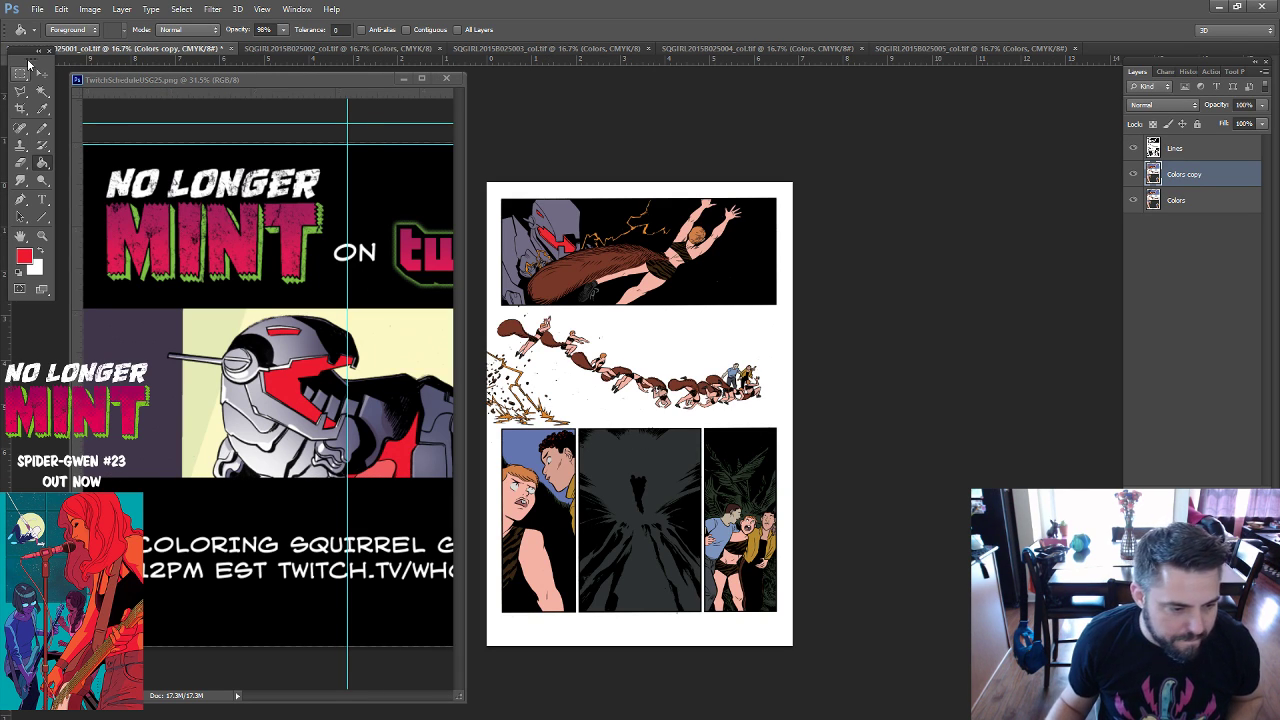
left_click(37, 9)
left_click(43, 37)
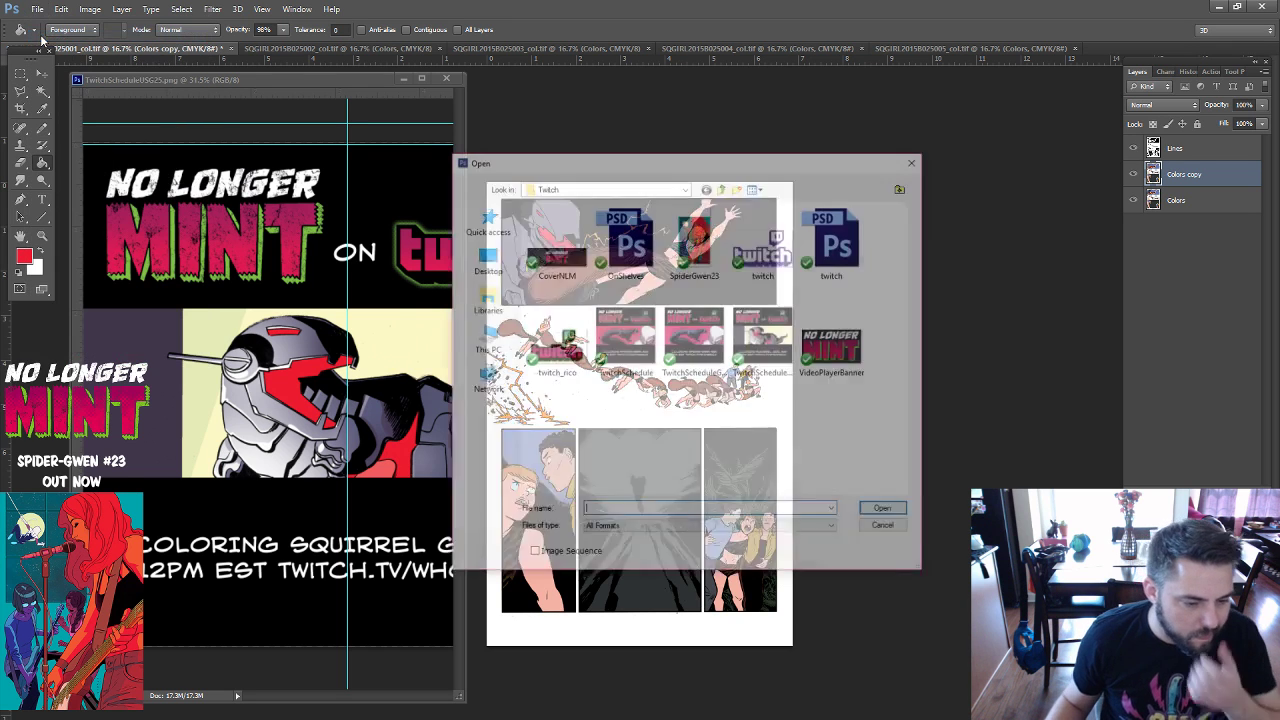
left_click(640, 186)
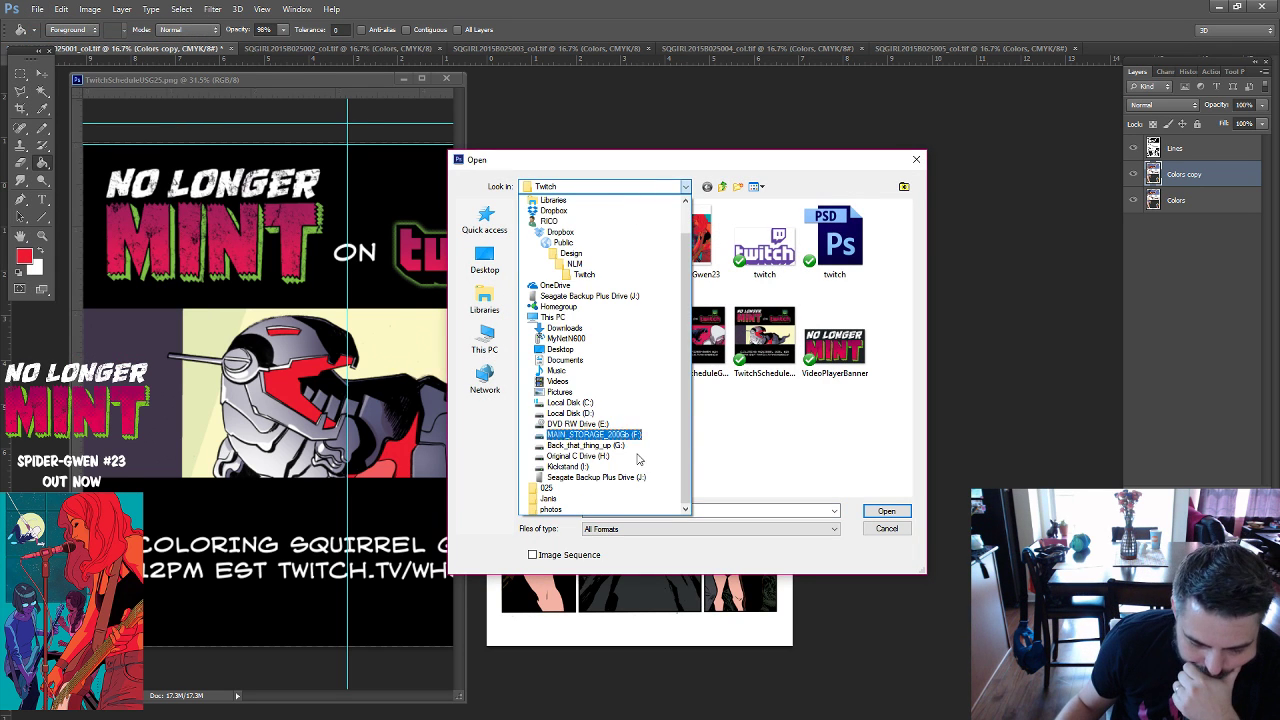
left_click(596, 477)
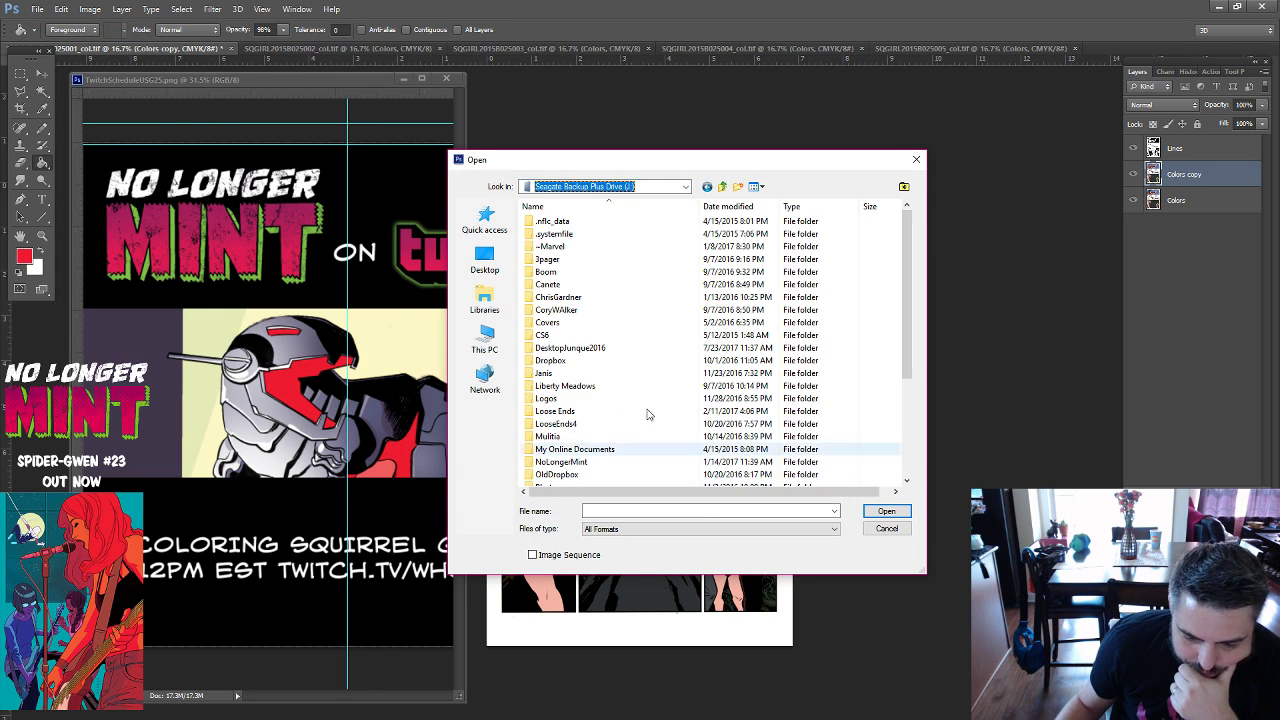
double_click(553, 247)
double_click(588, 362)
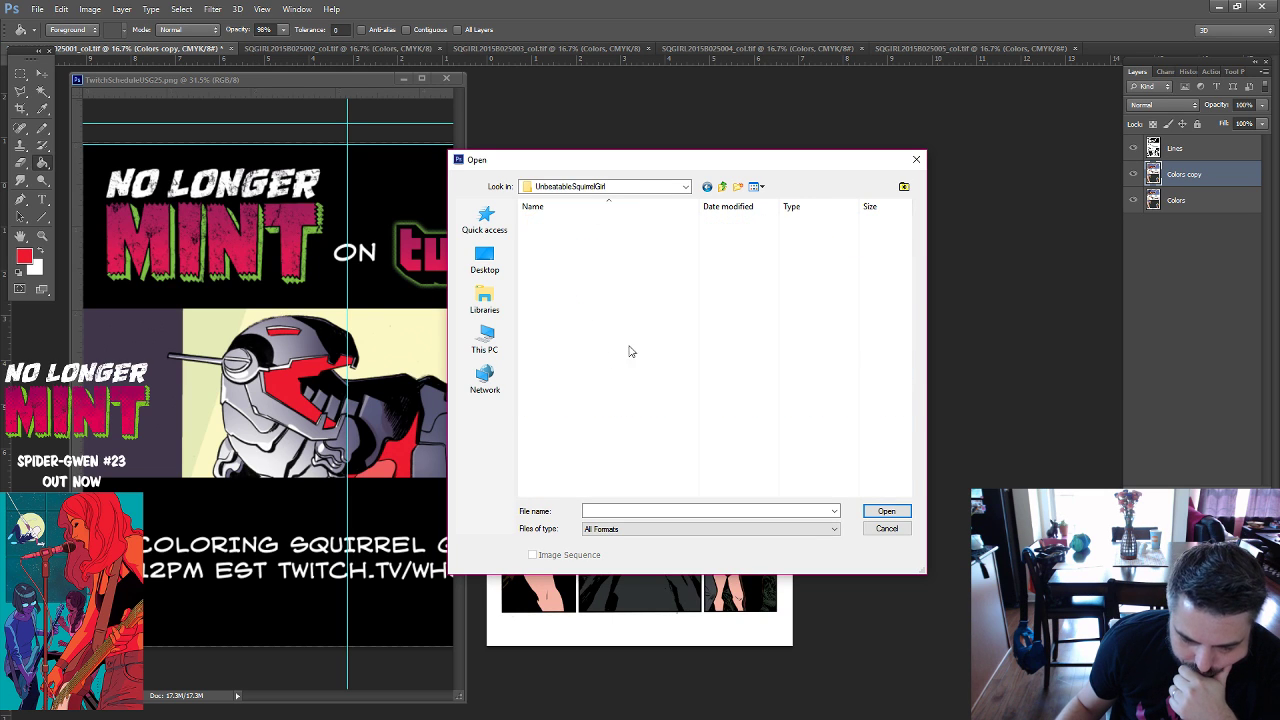
scroll(660, 320, "down", 3)
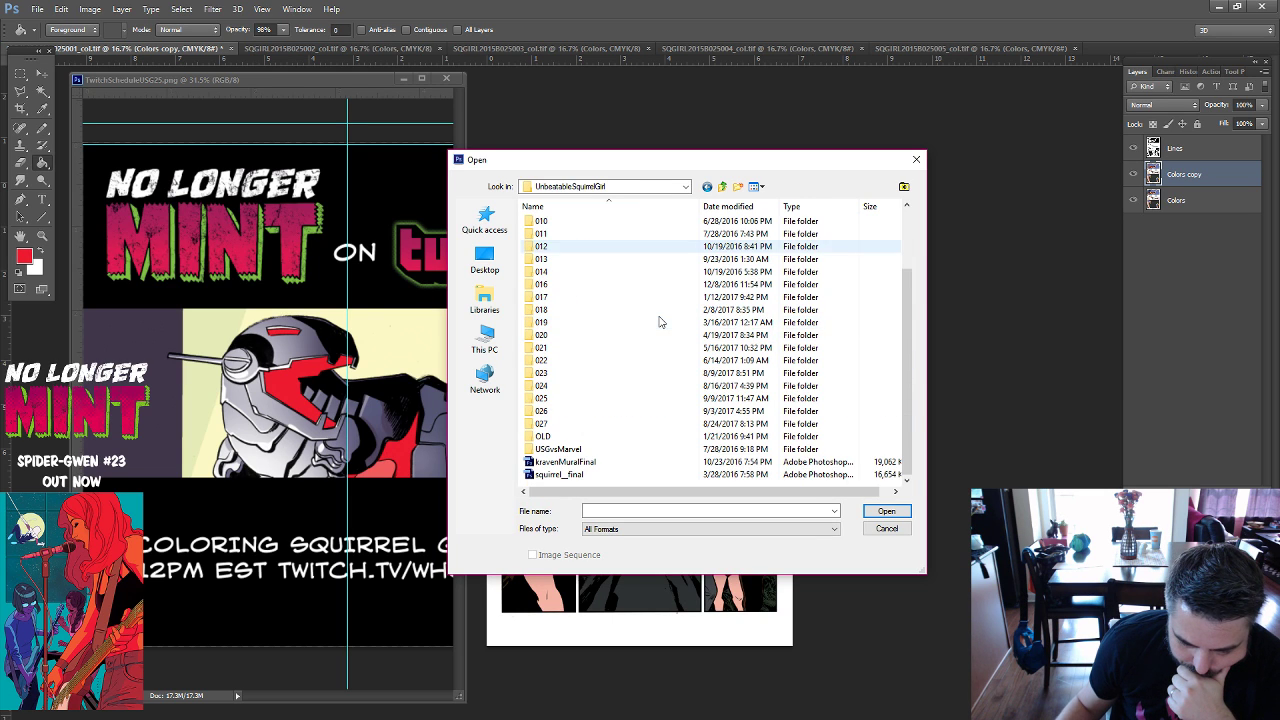
double_click(549, 399)
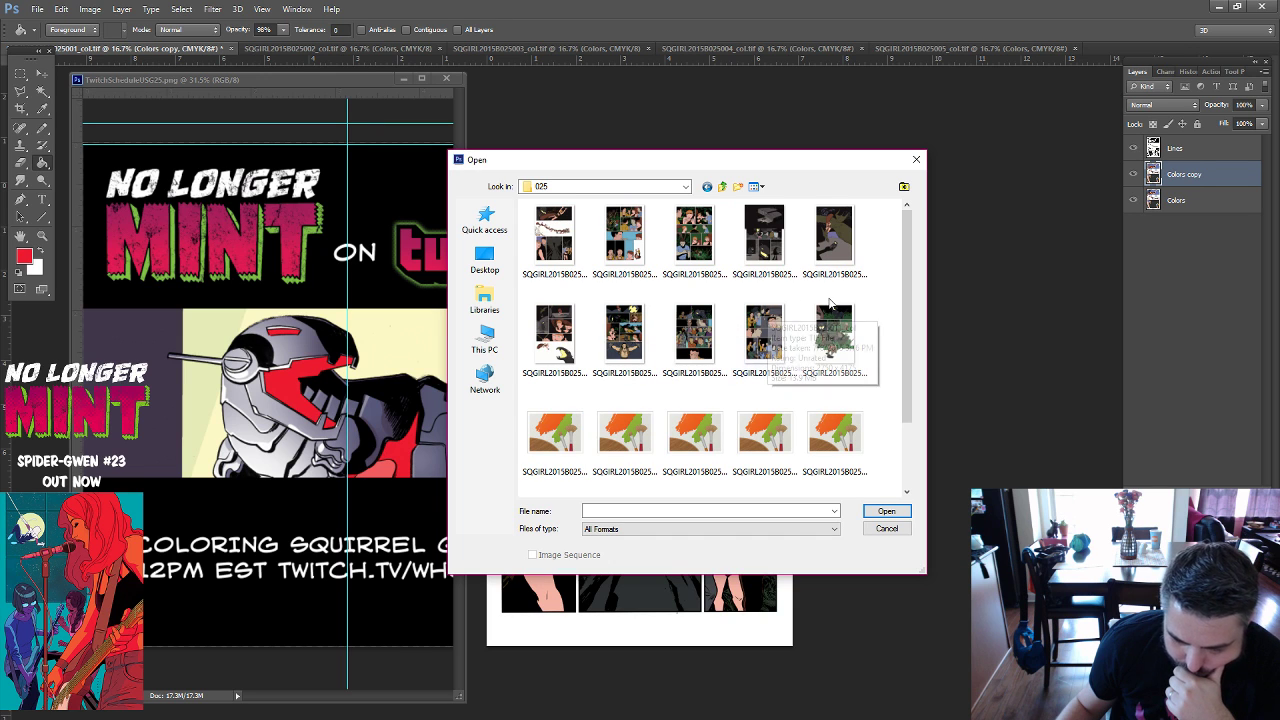
left_click_drag(908, 285, 908, 347)
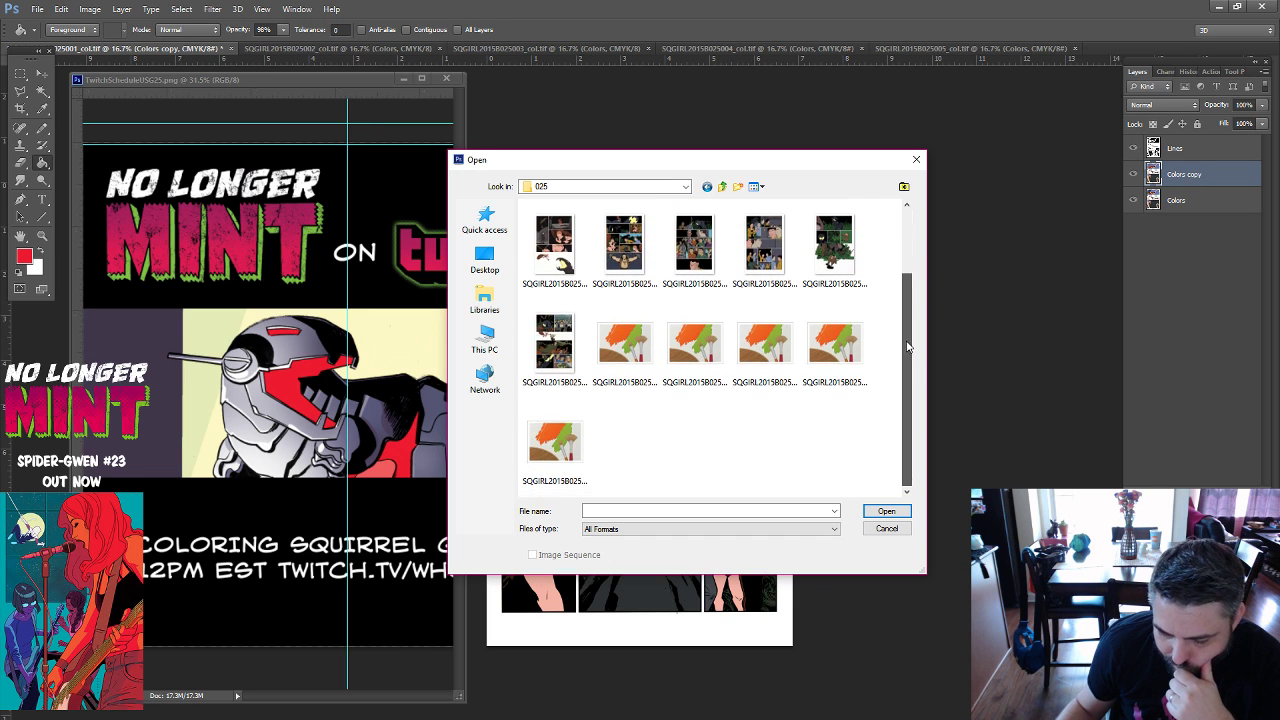
left_click(916, 161)
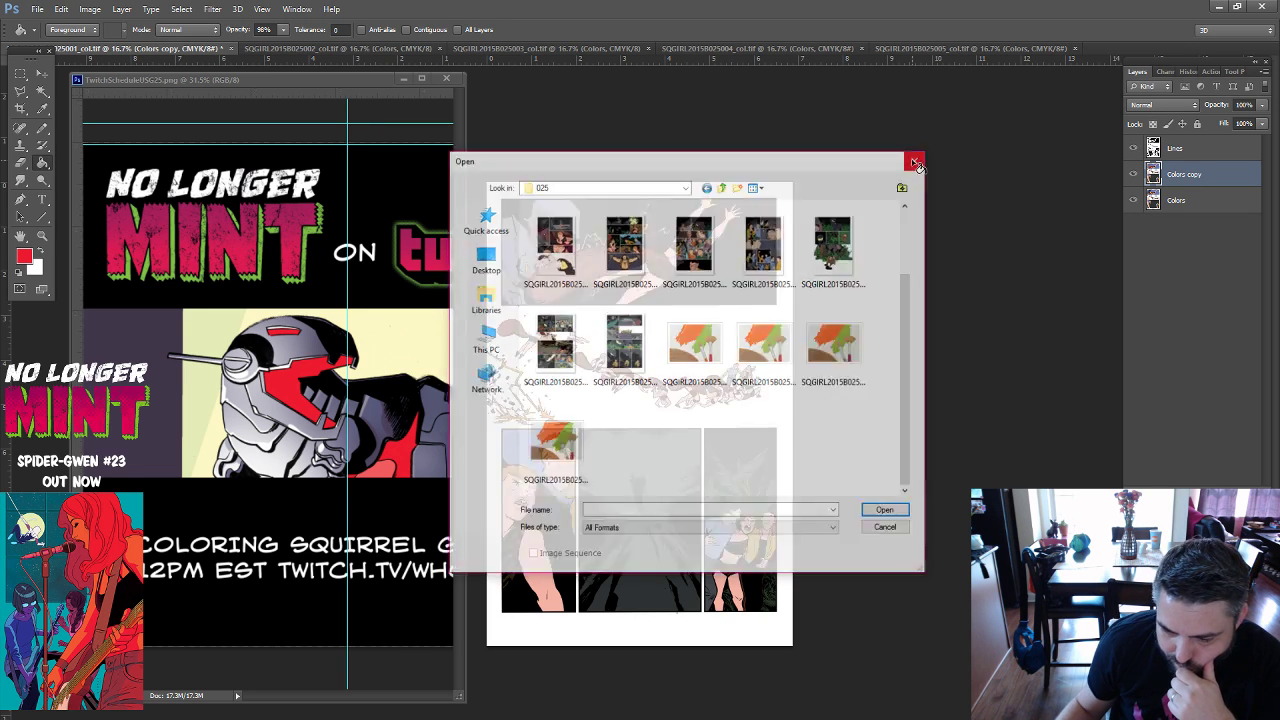
Browse Dropbox's Public\USG folder in the Open dialog, then cancel without opening anything.
left_click(37, 9)
left_click(40, 37)
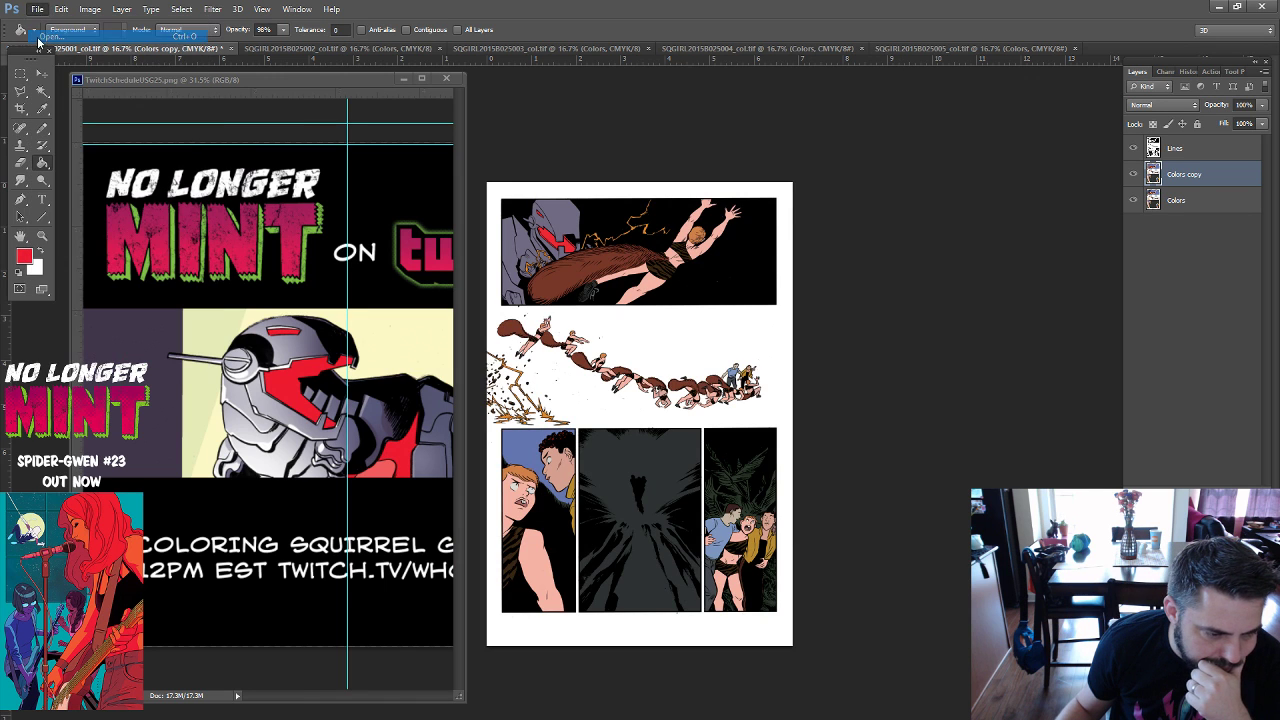
left_click(684, 188)
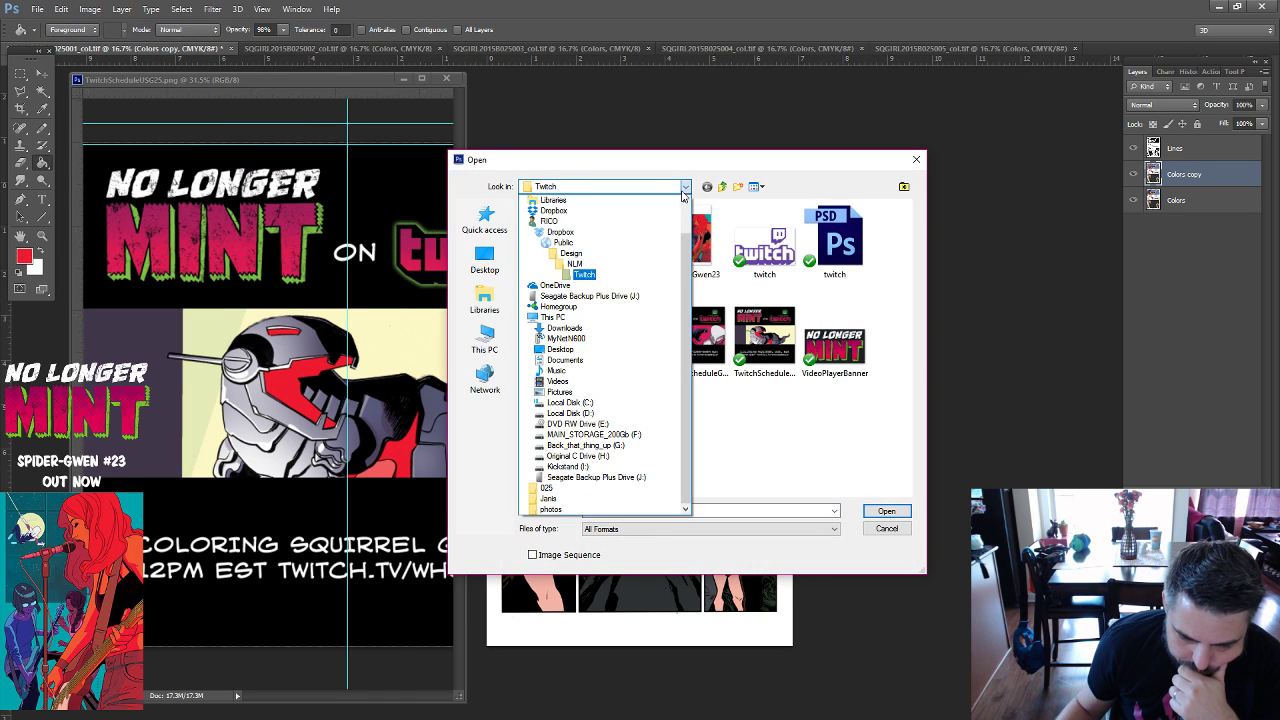
left_click(613, 234)
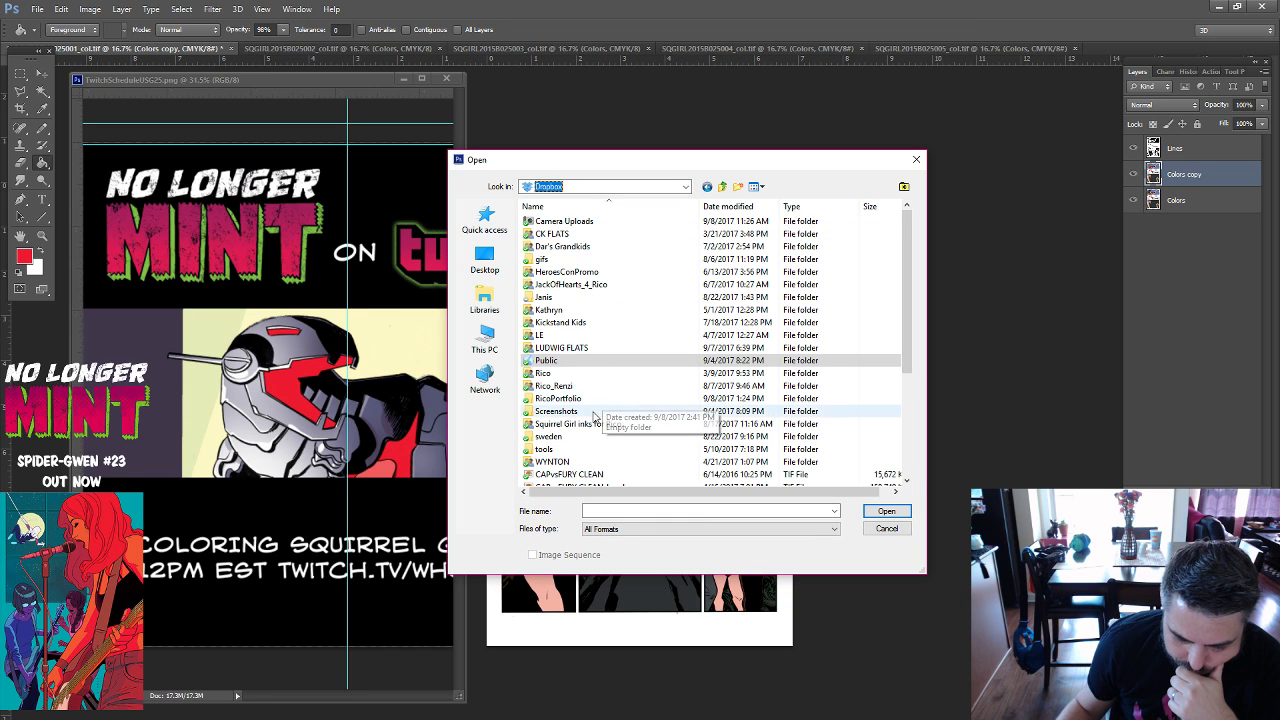
left_click(563, 350)
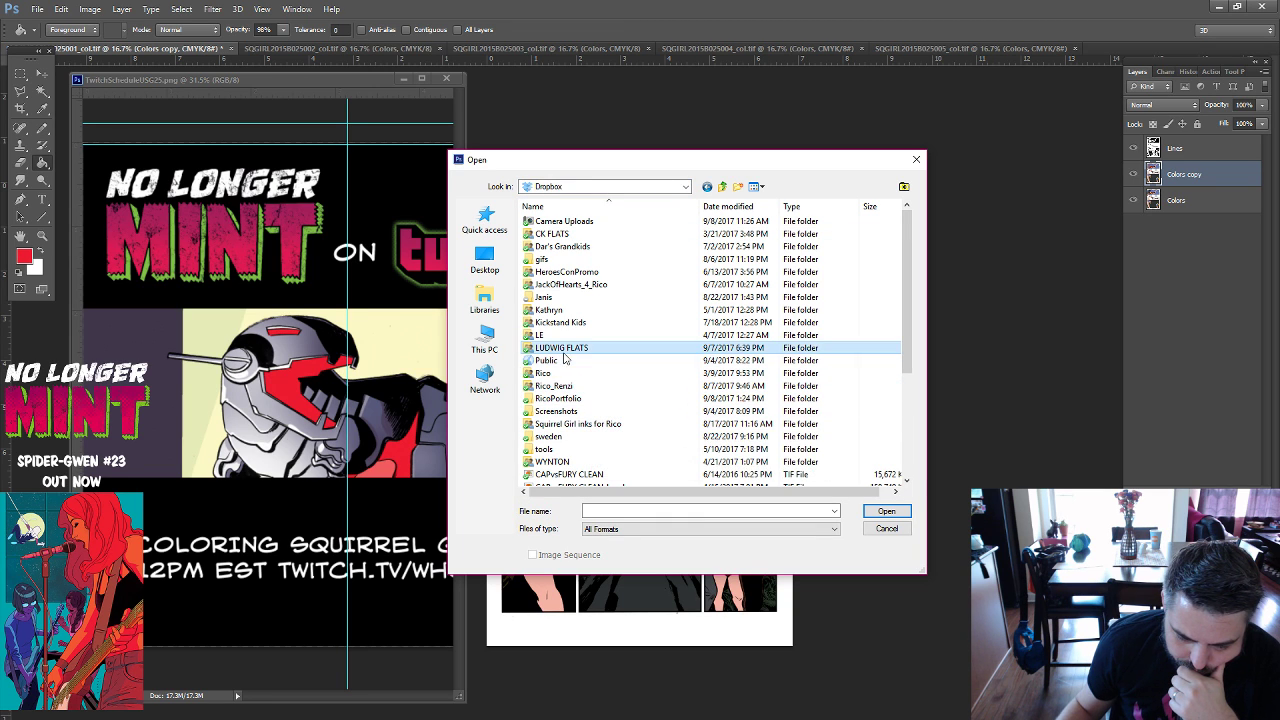
double_click(547, 360)
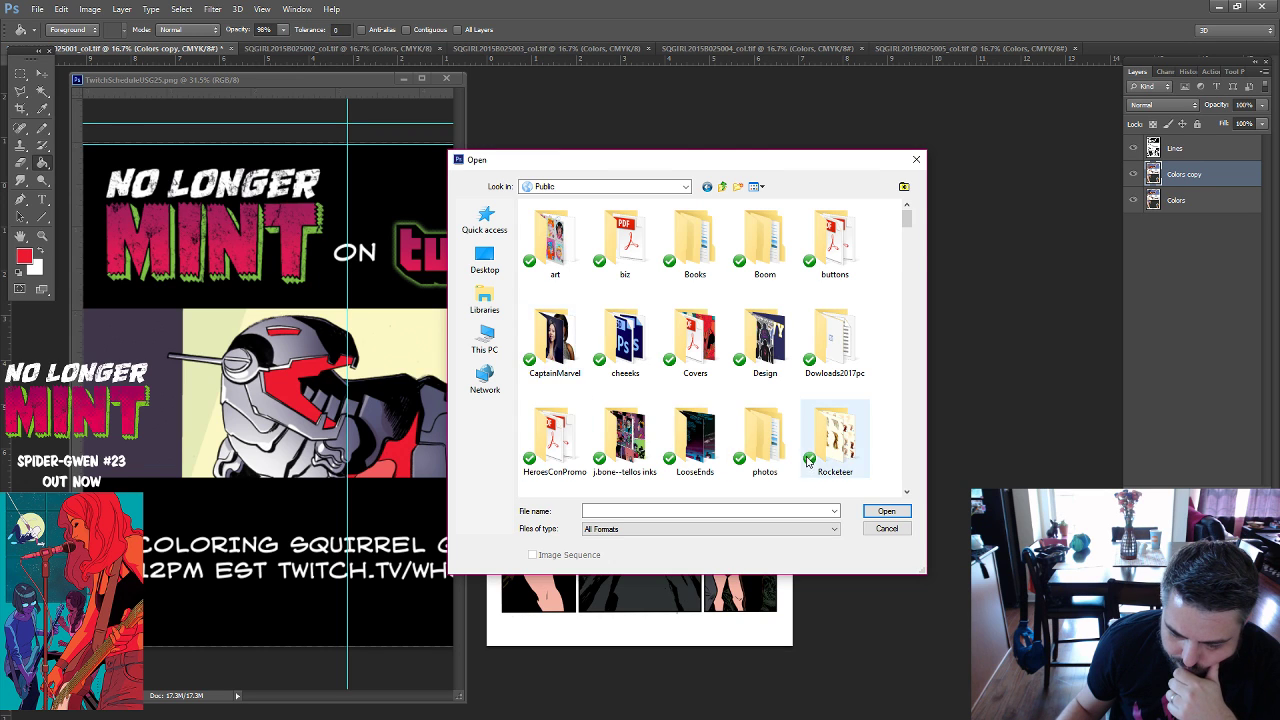
scroll(808, 460, "down", 3)
double_click(555, 335)
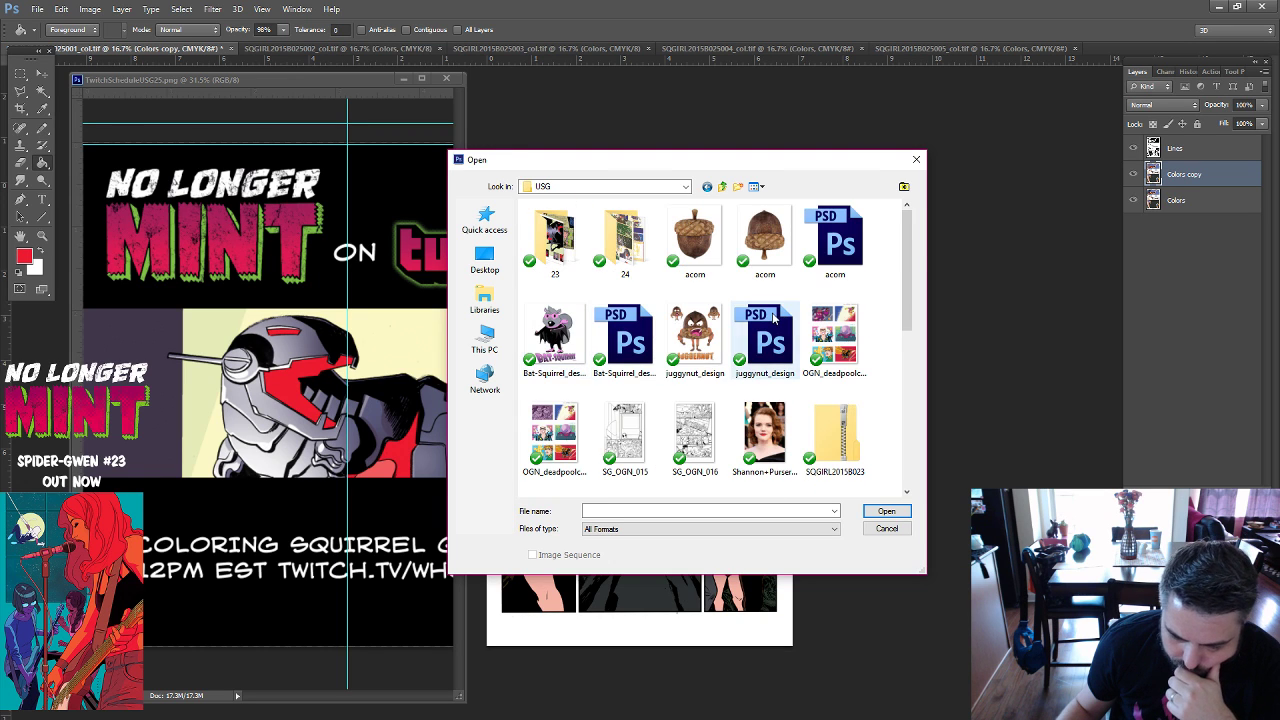
scroll(698, 288, "down", 5)
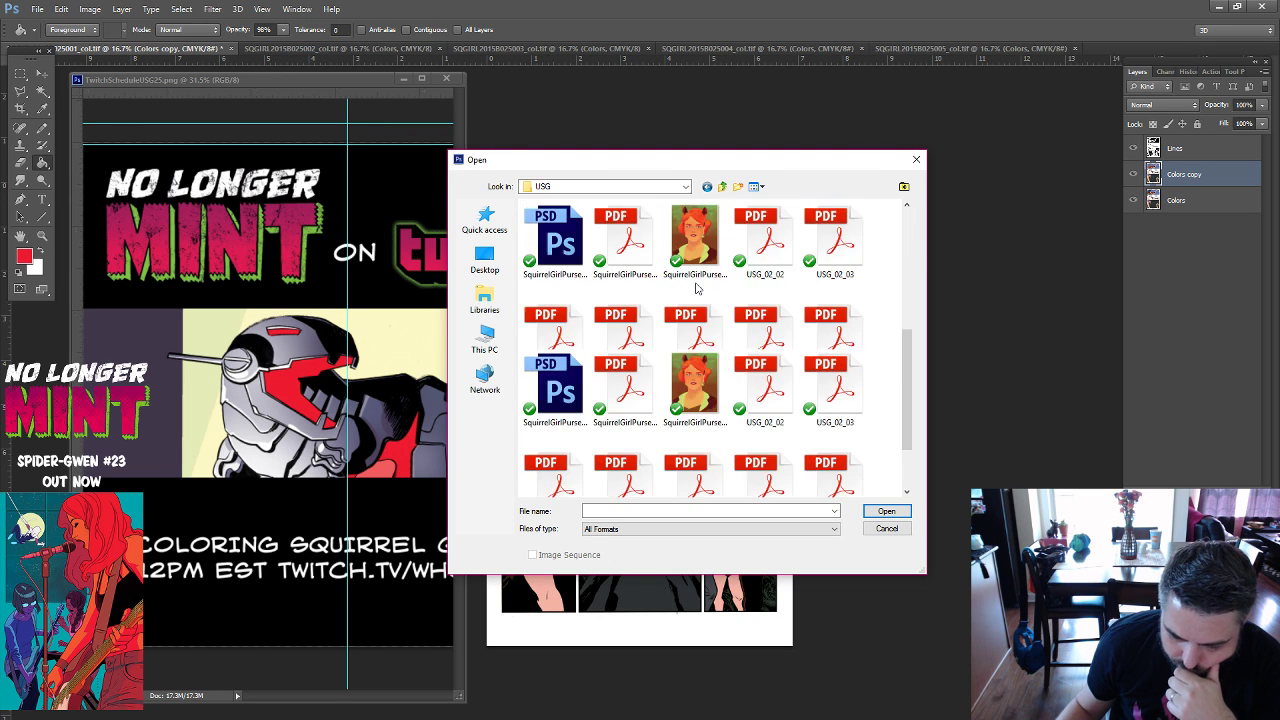
scroll(698, 288, "down", 3)
scroll(698, 288, "down", 2)
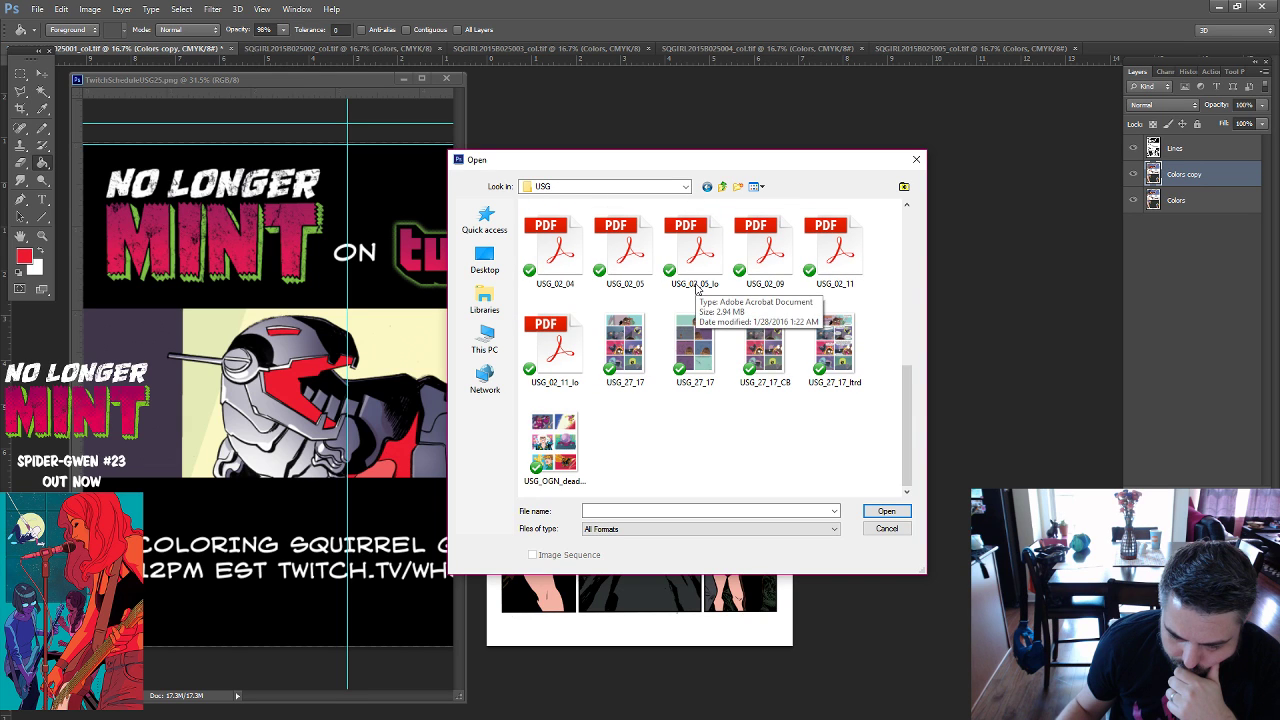
scroll(698, 288, "up", 5)
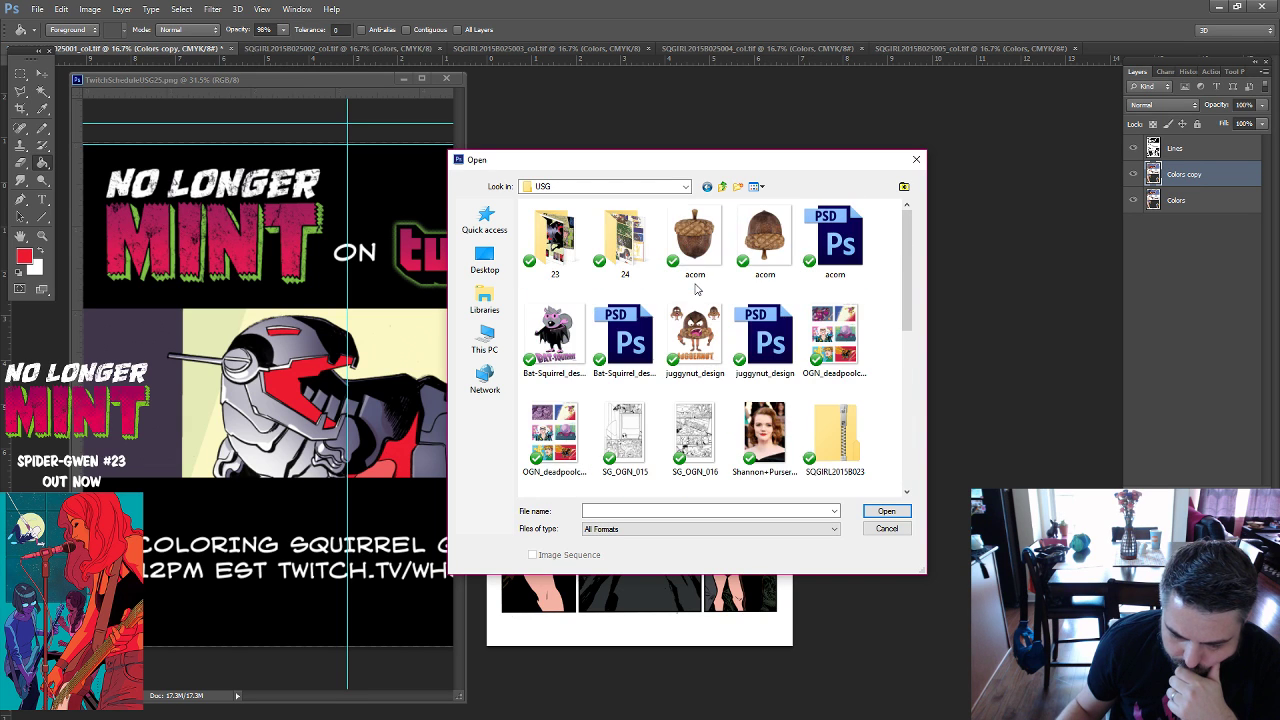
left_click(916, 159)
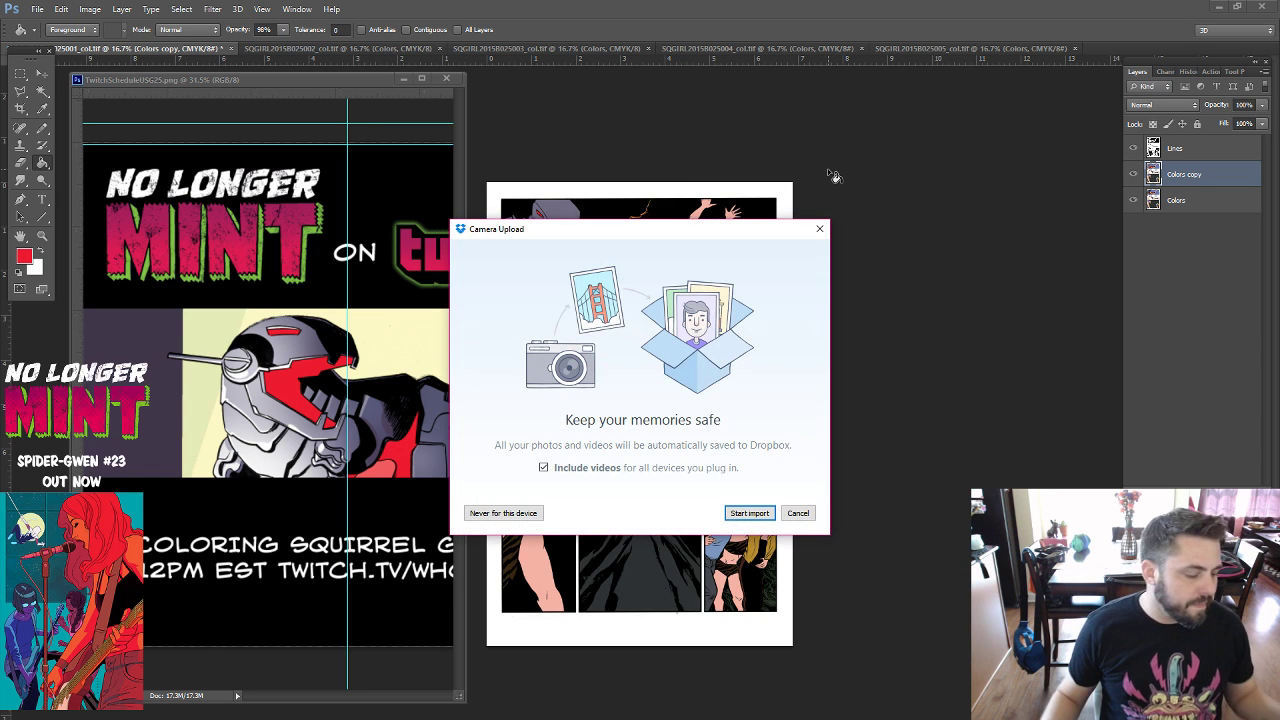
Dismiss the Dropbox prompt and open the upload folder inside 024 on the SONY_8M1 (K:) drive.
left_click(798, 513)
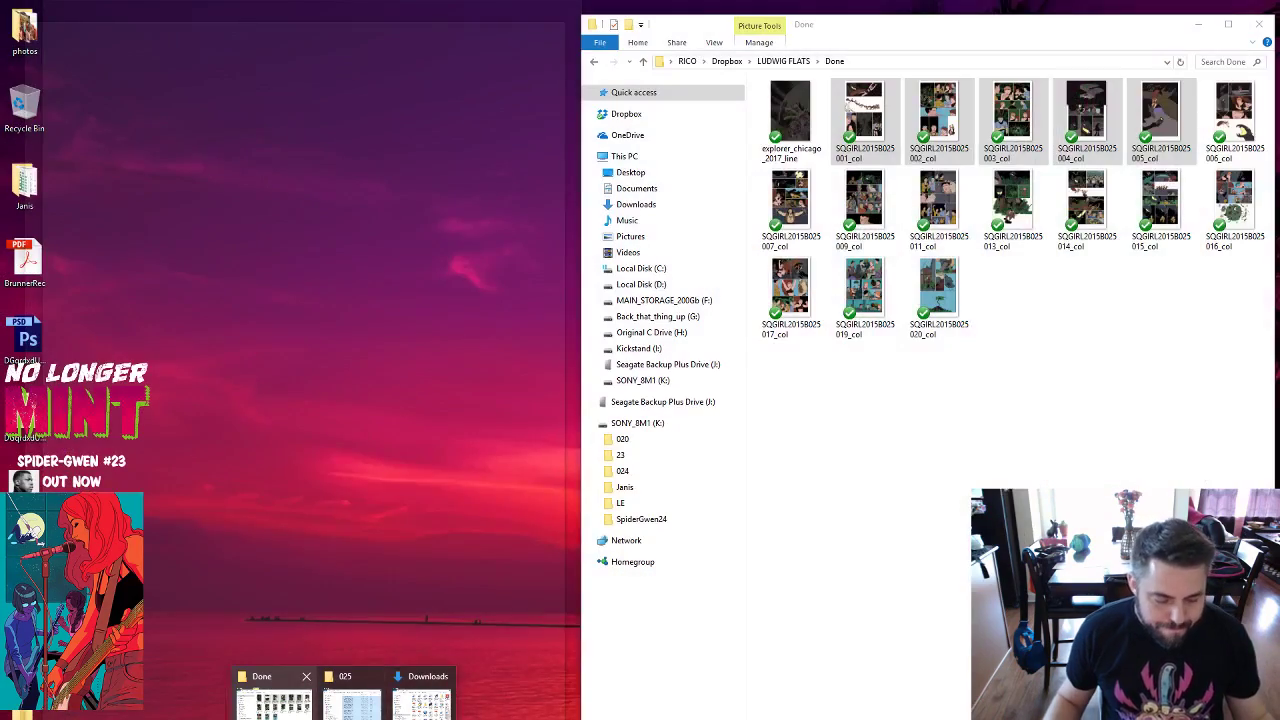
left_click(272, 700)
left_click(645, 381)
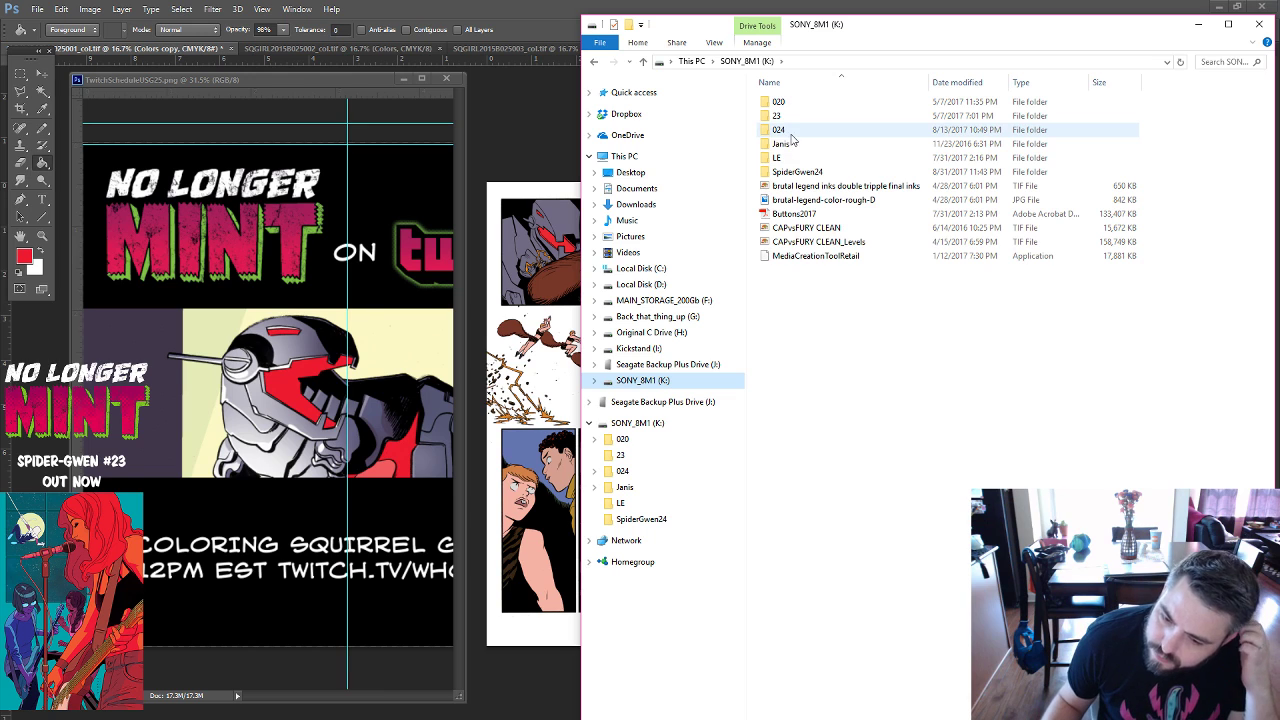
double_click(785, 131)
left_click(795, 103)
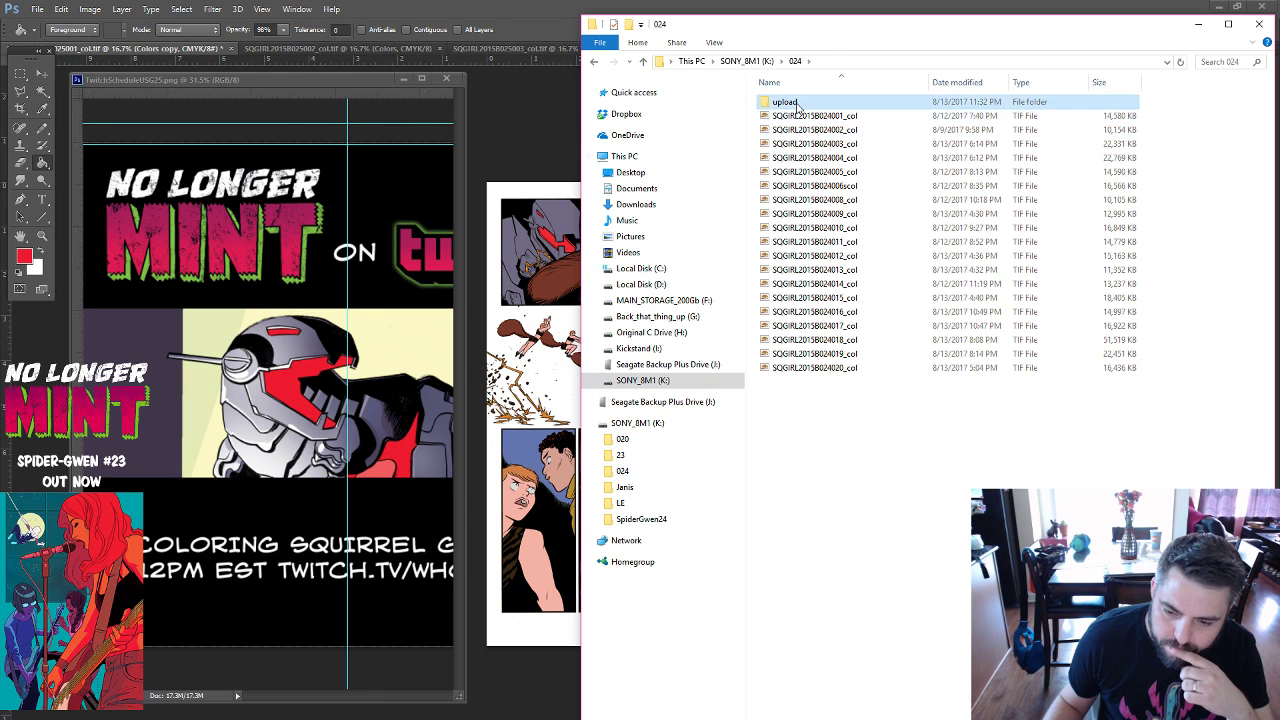
double_click(798, 104)
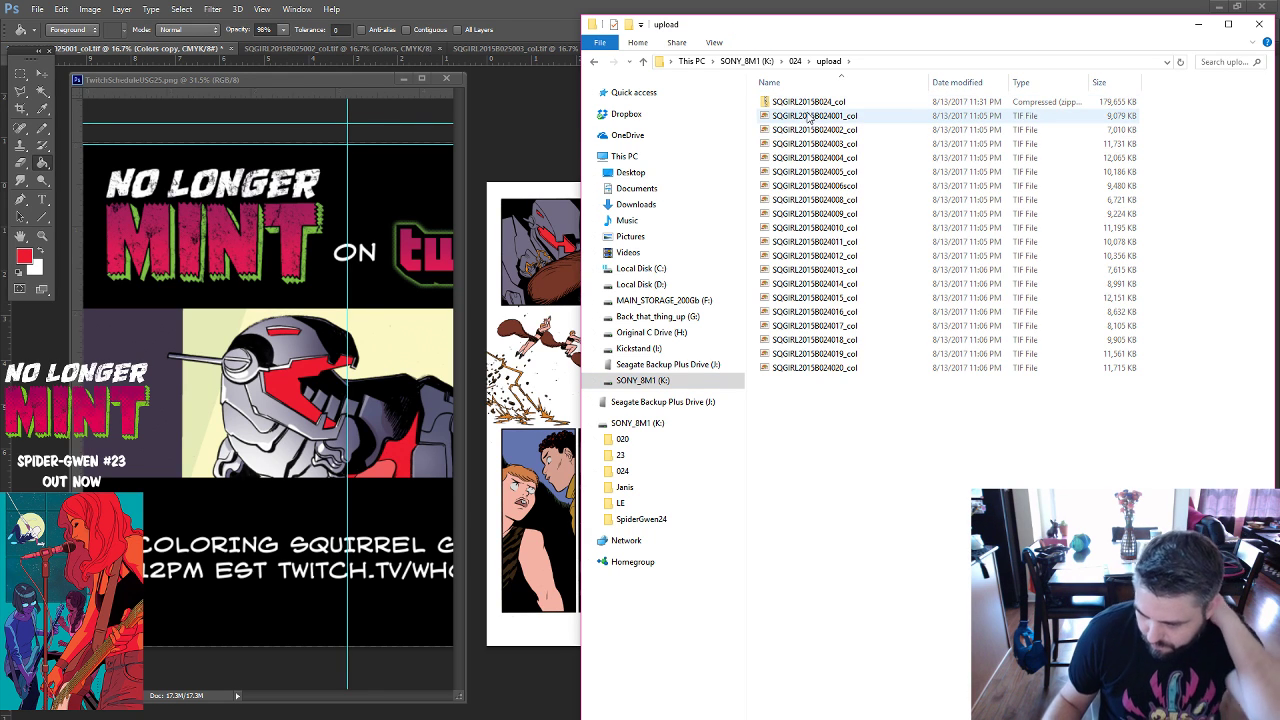
Switch the upload folder to Large icons view, then return to Photoshop.
right_click(965, 552)
mouse_move(845, 576)
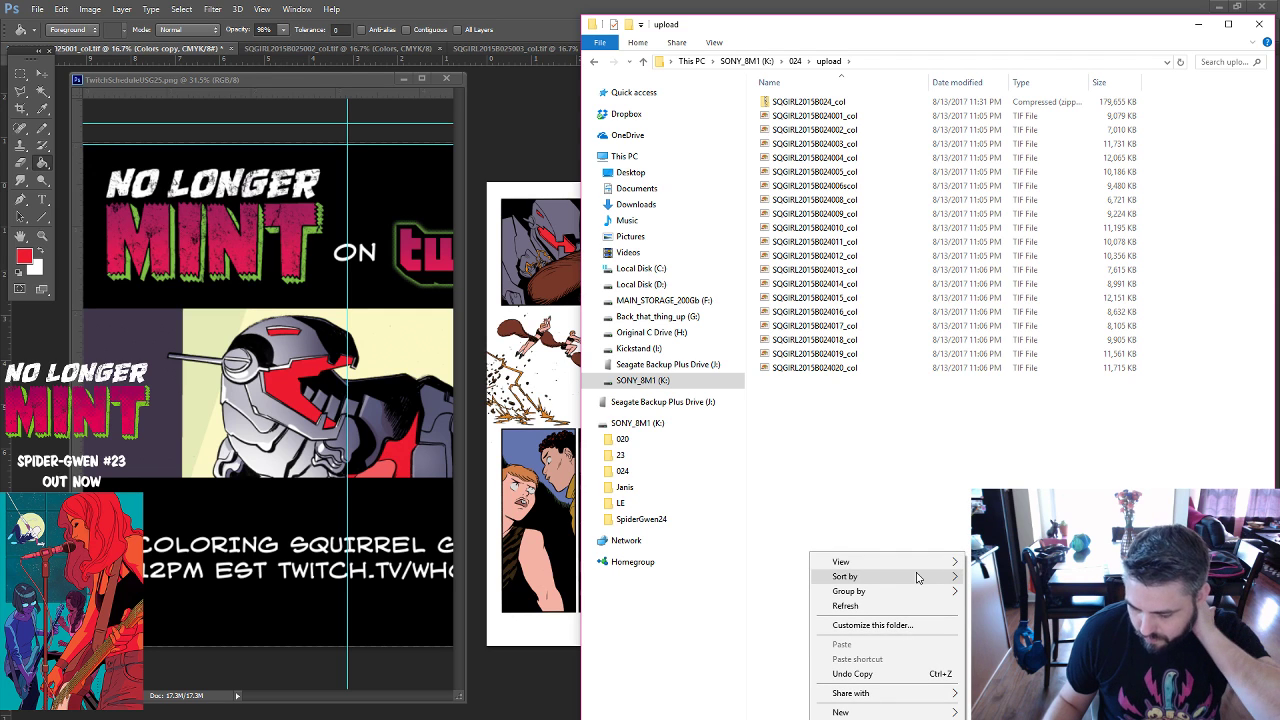
left_click(751, 577)
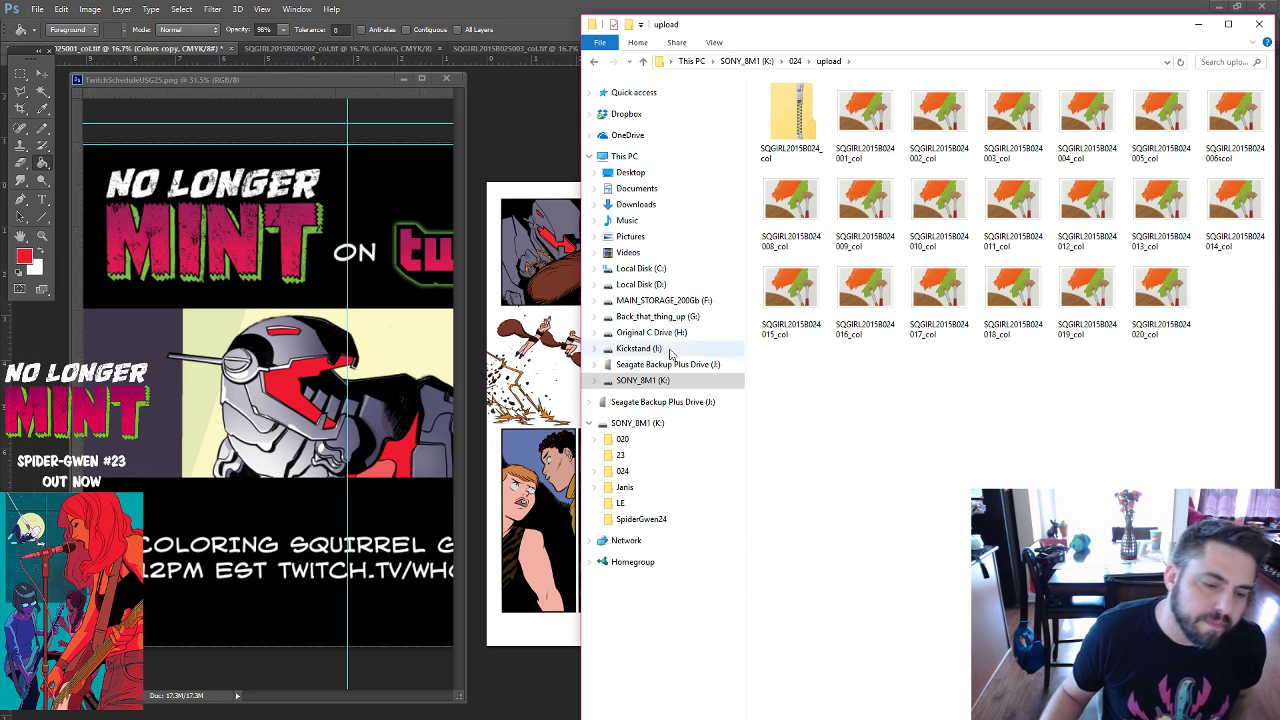
left_click(453, 80)
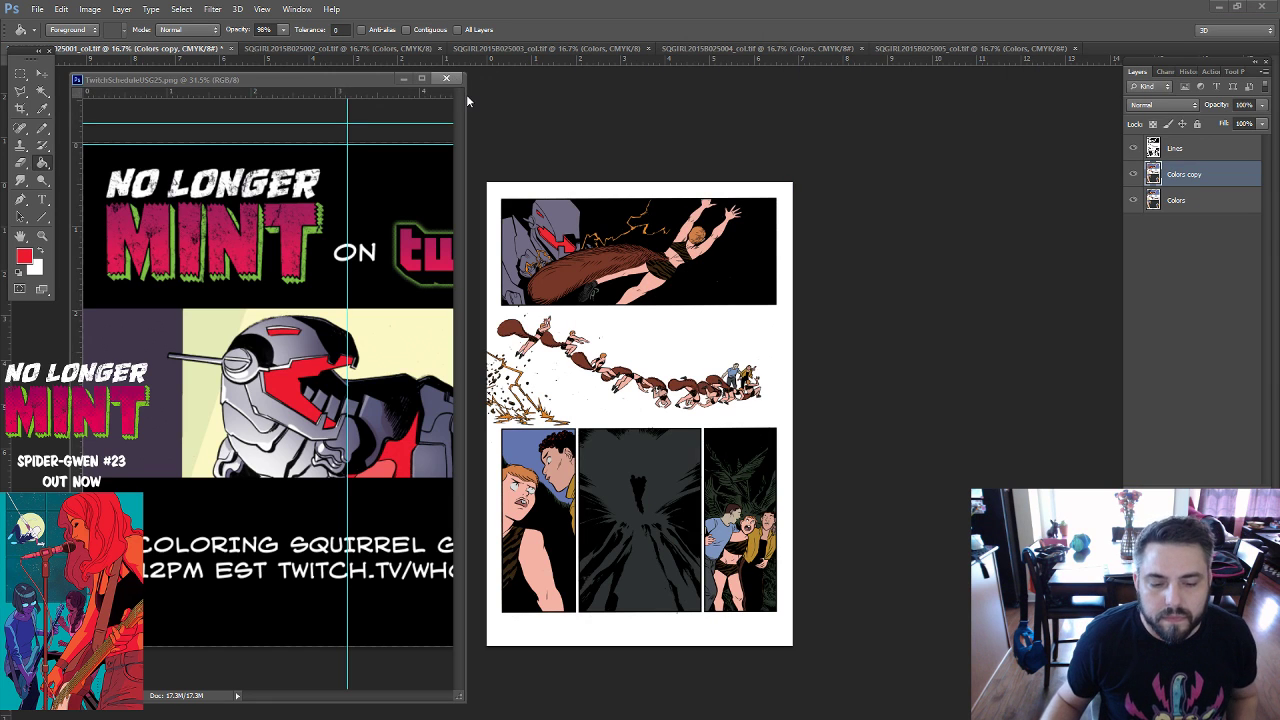
Close the TwitchSchedule image and the 025 folder window, leaving the upload folder in front.
left_click(447, 79)
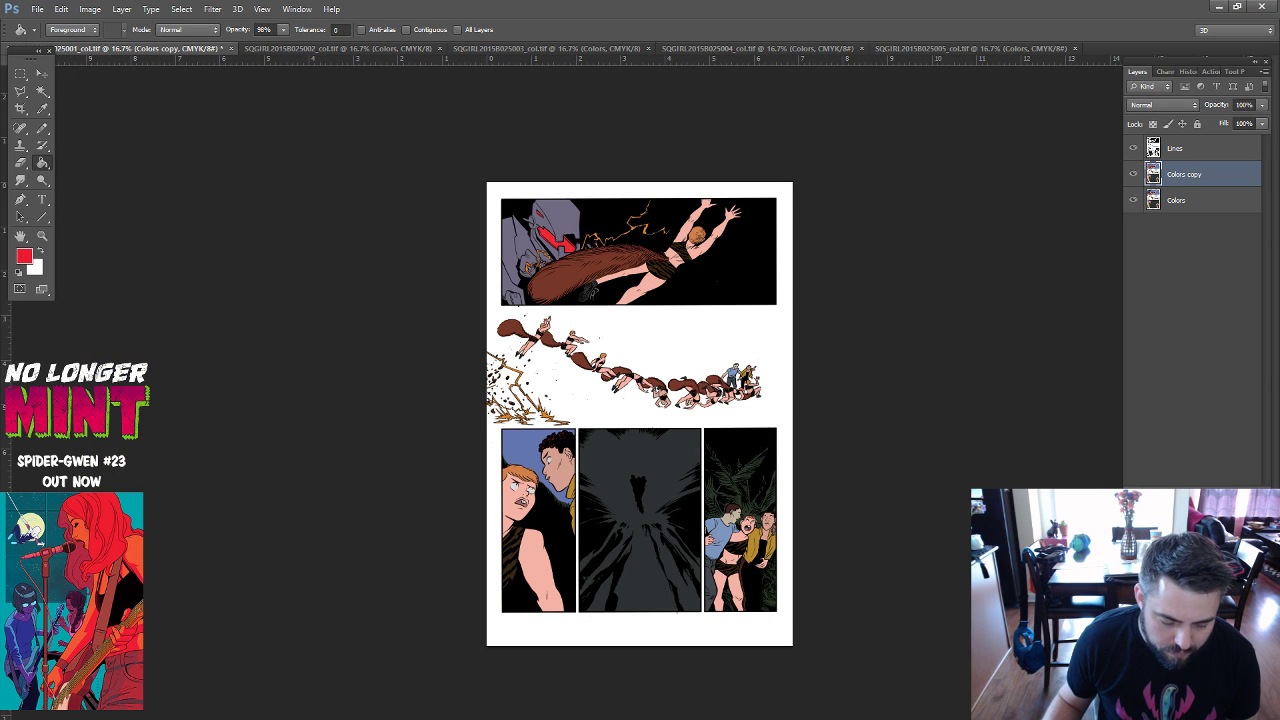
left_click(352, 693)
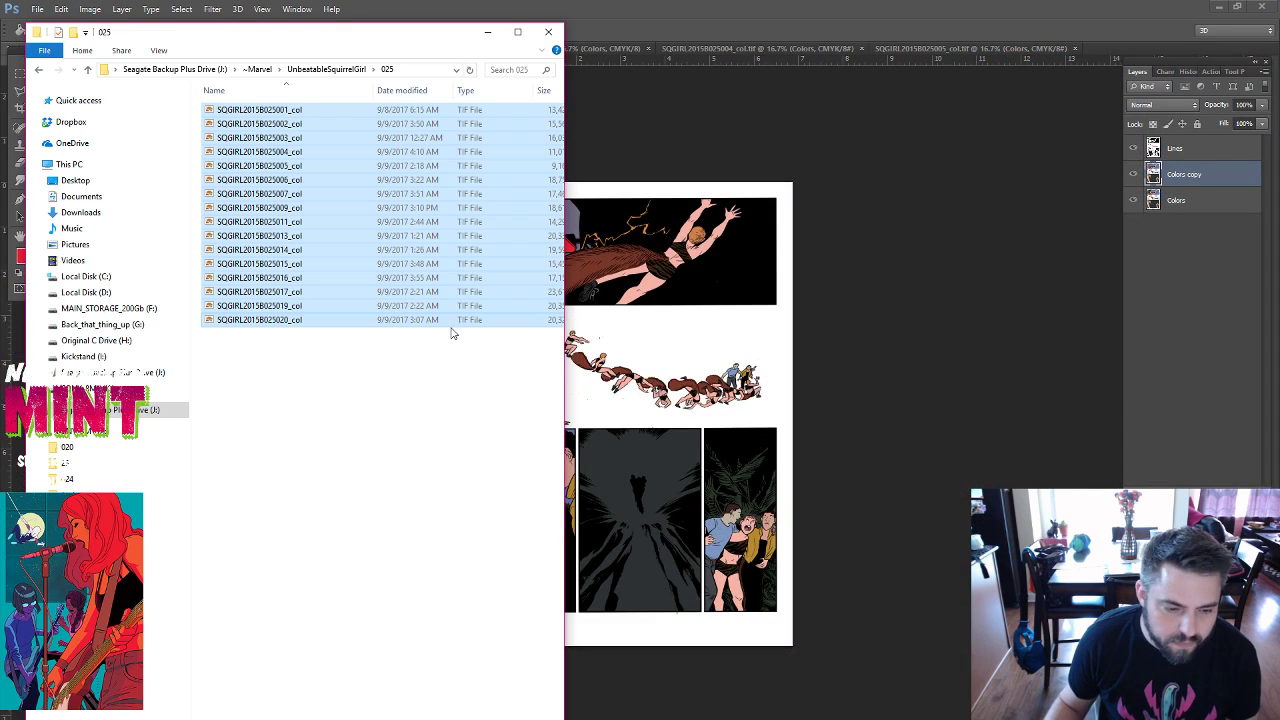
left_click(548, 32)
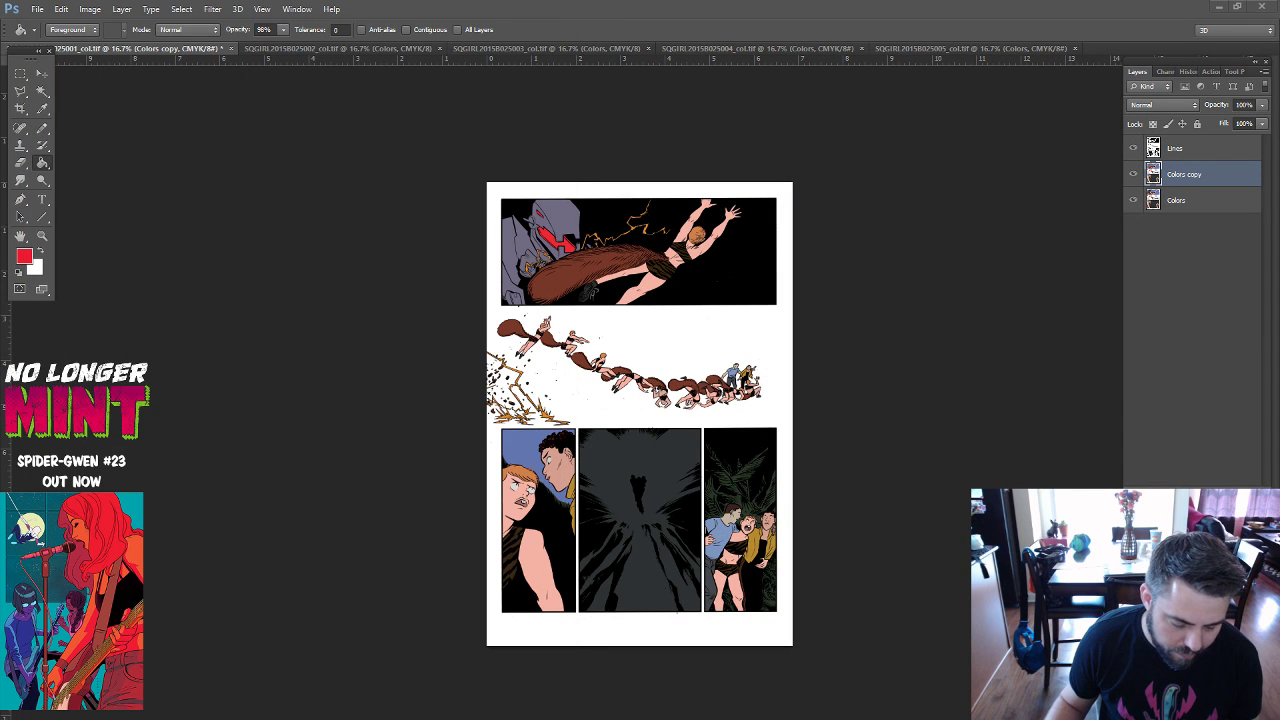
left_click(312, 698)
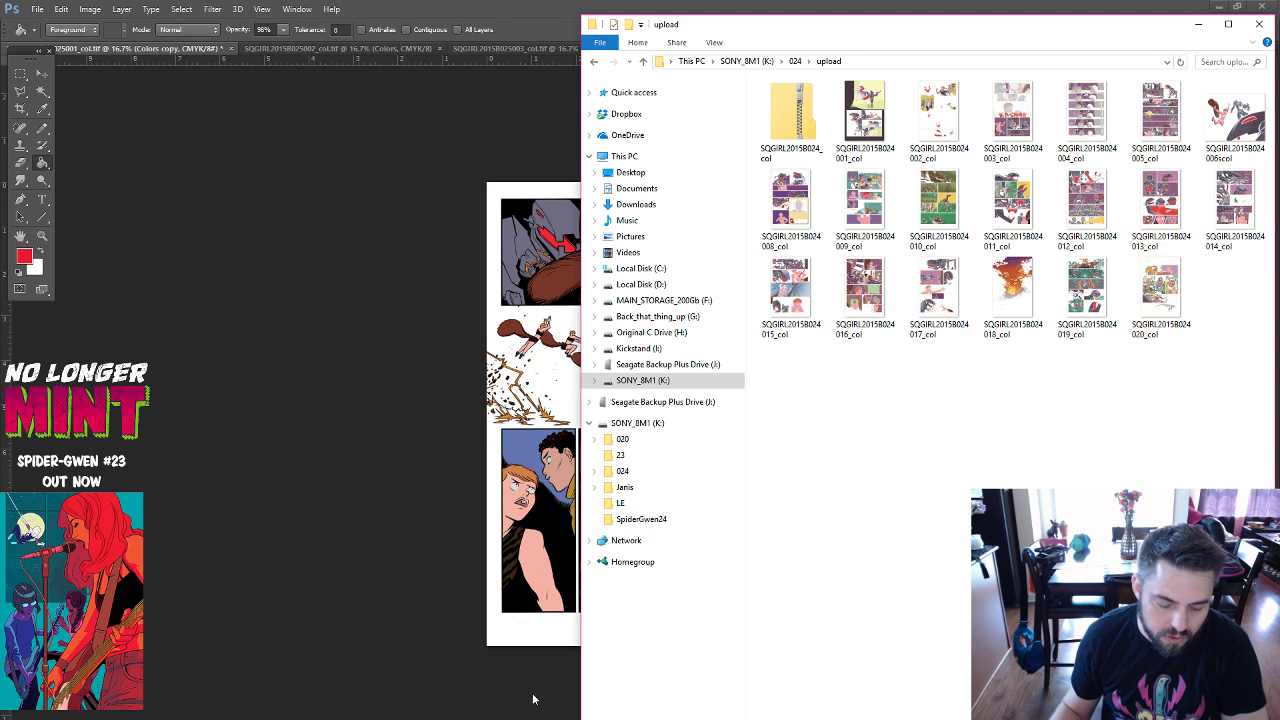
Drag SQGIRL2015B024017_col from the upload folder into Photoshop to open it.
key("alt+Tab")
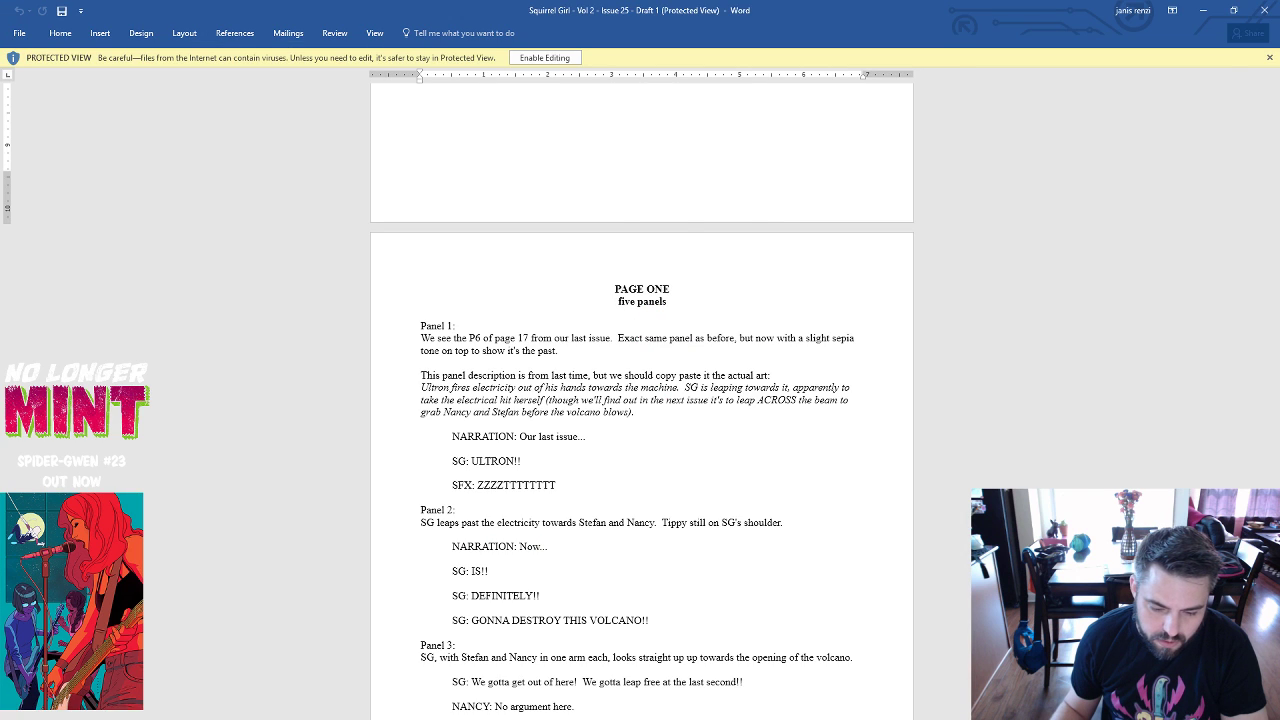
key("alt+Tab")
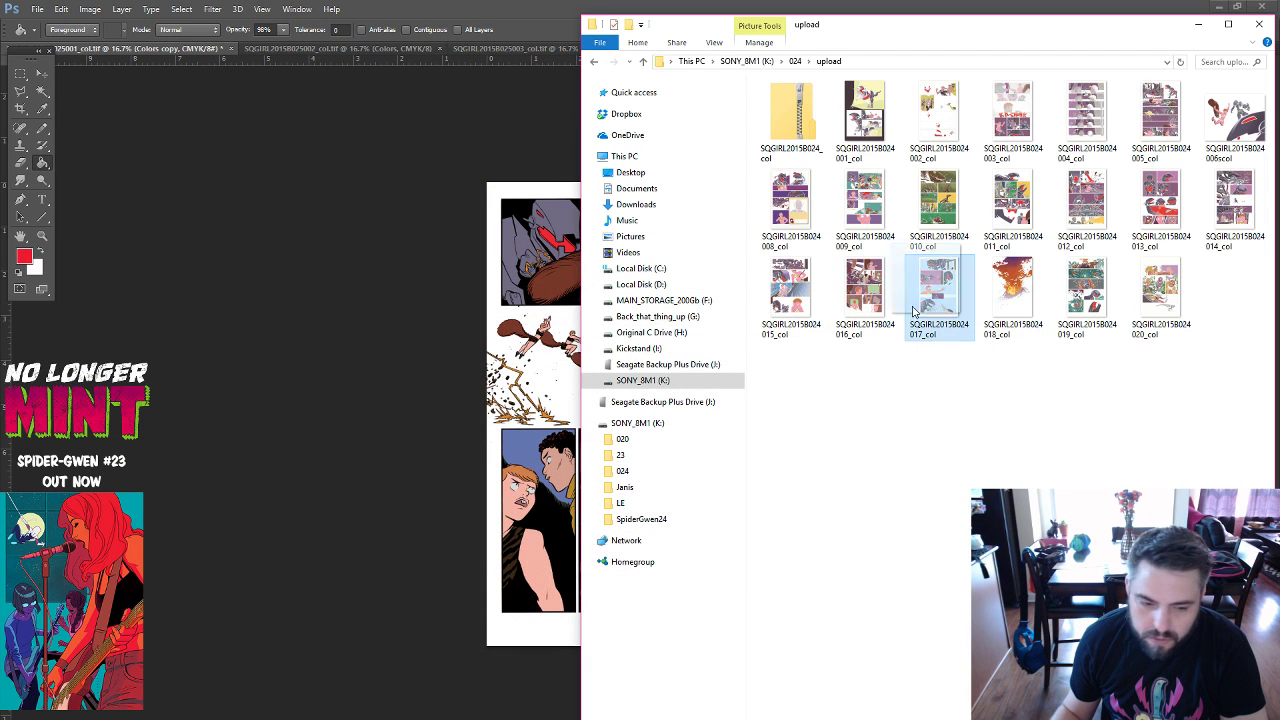
left_click_drag(912, 311, 512, 110)
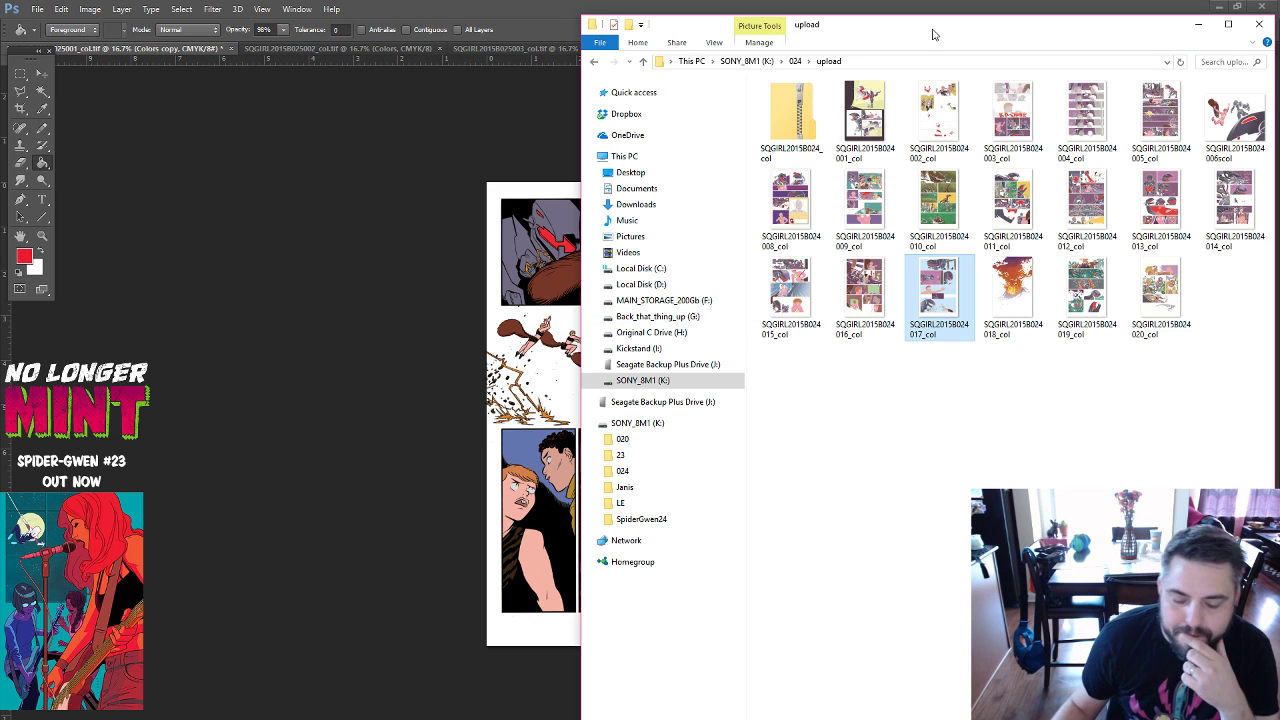
left_click_drag(932, 34, 935, 183)
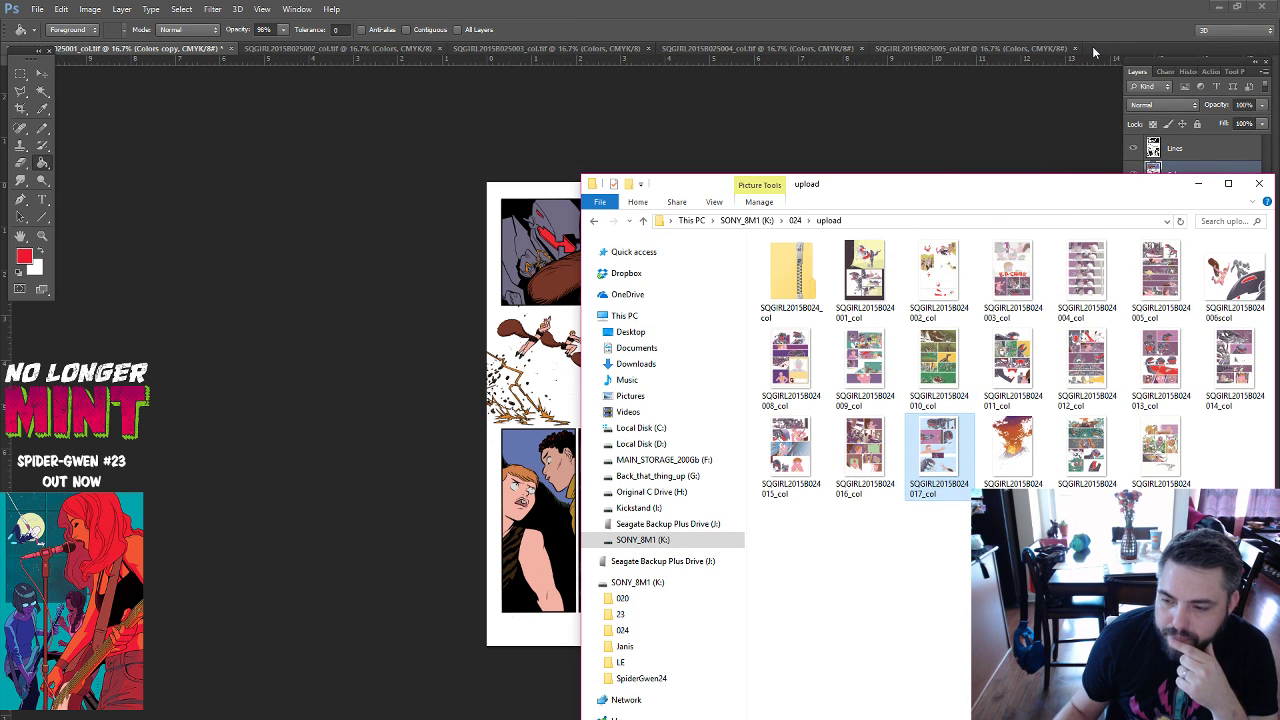
mouse_move(1071, 40)
left_mouse_down()
mouse_move(1090, 47)
mouse_move(658, 254)
left_mouse_up()
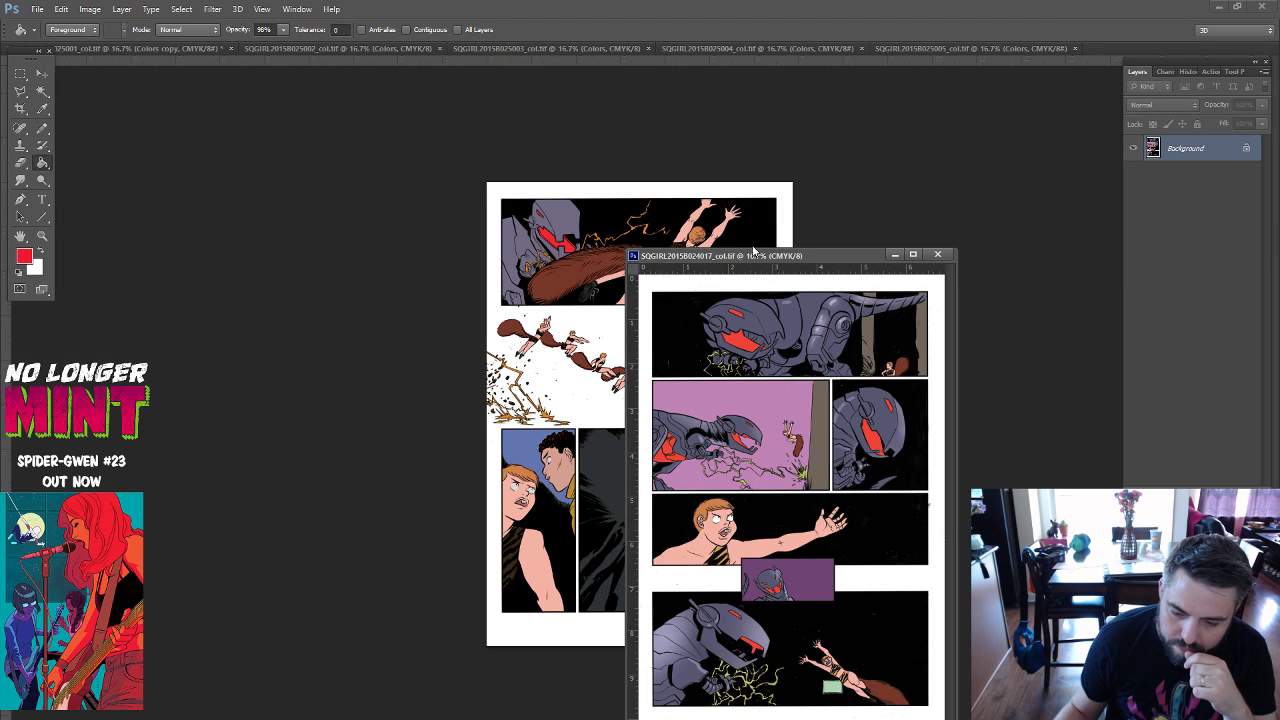
Move the page 017 reference window to the left and return to page 001.
left_click_drag(770, 262, 262, 120)
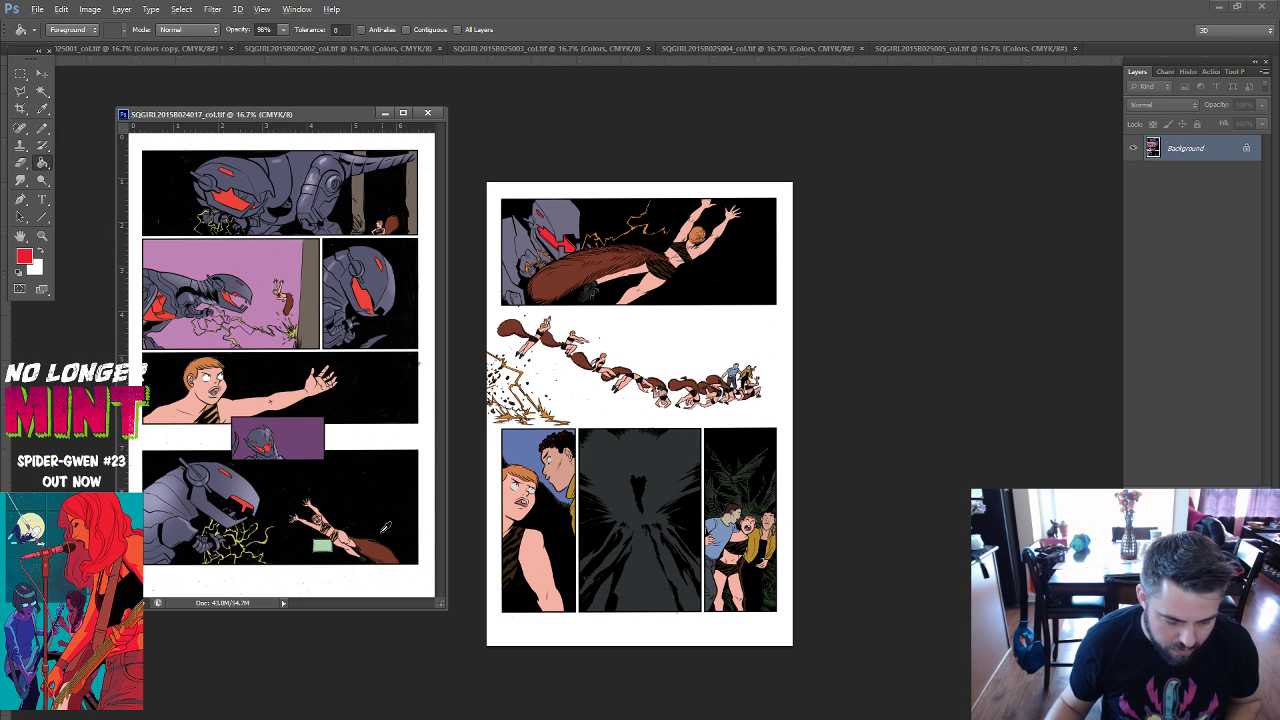
left_click(623, 265)
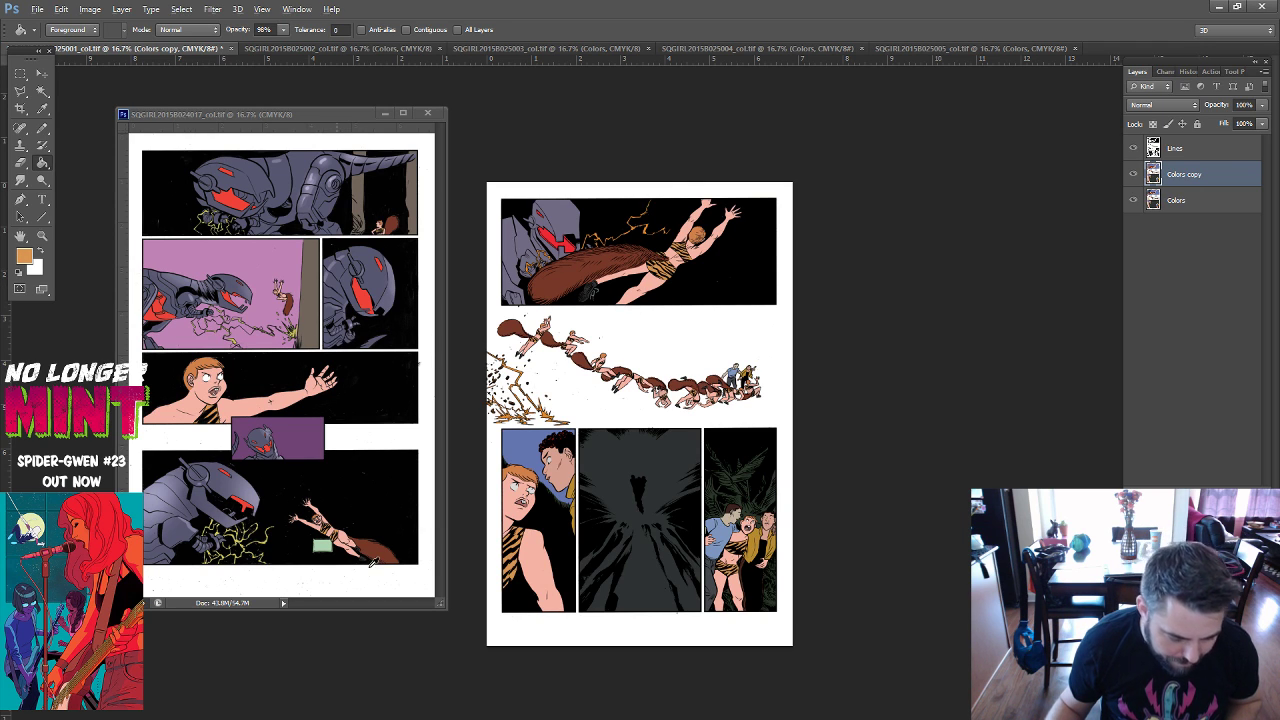
Set the foreground colour to a light blue-grey for flat filling.
left_click(31, 256)
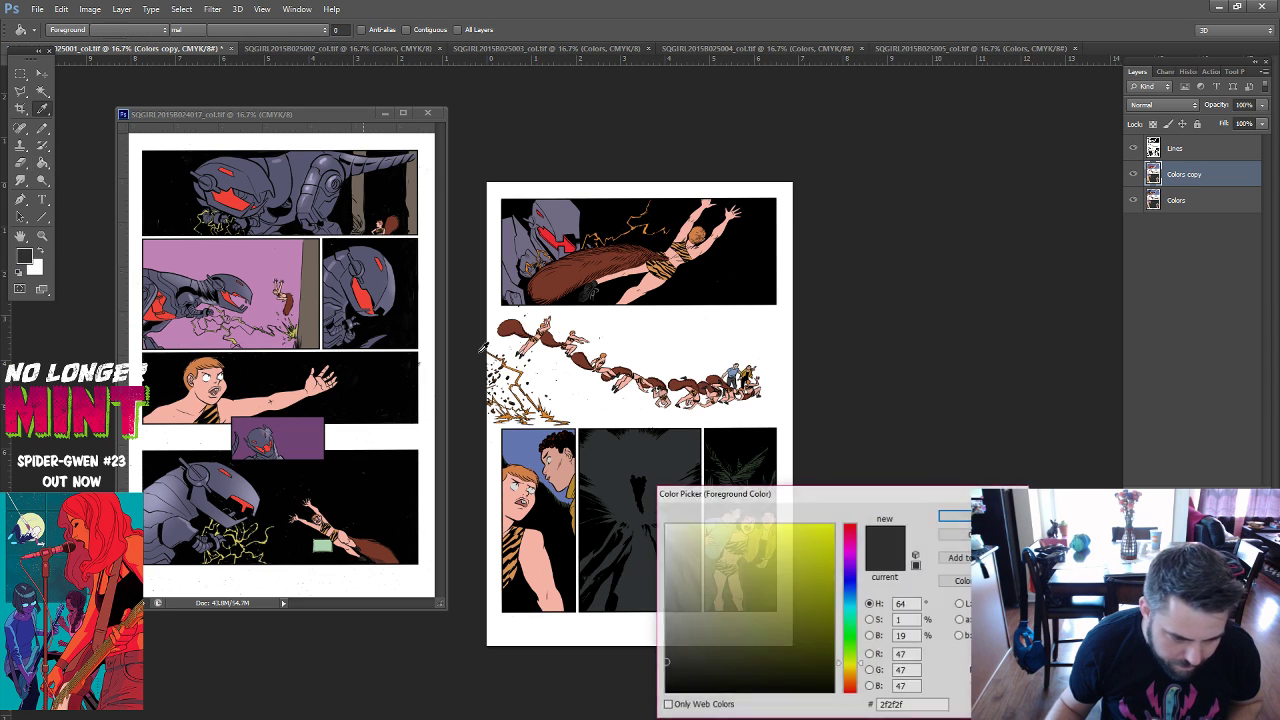
left_click(711, 654)
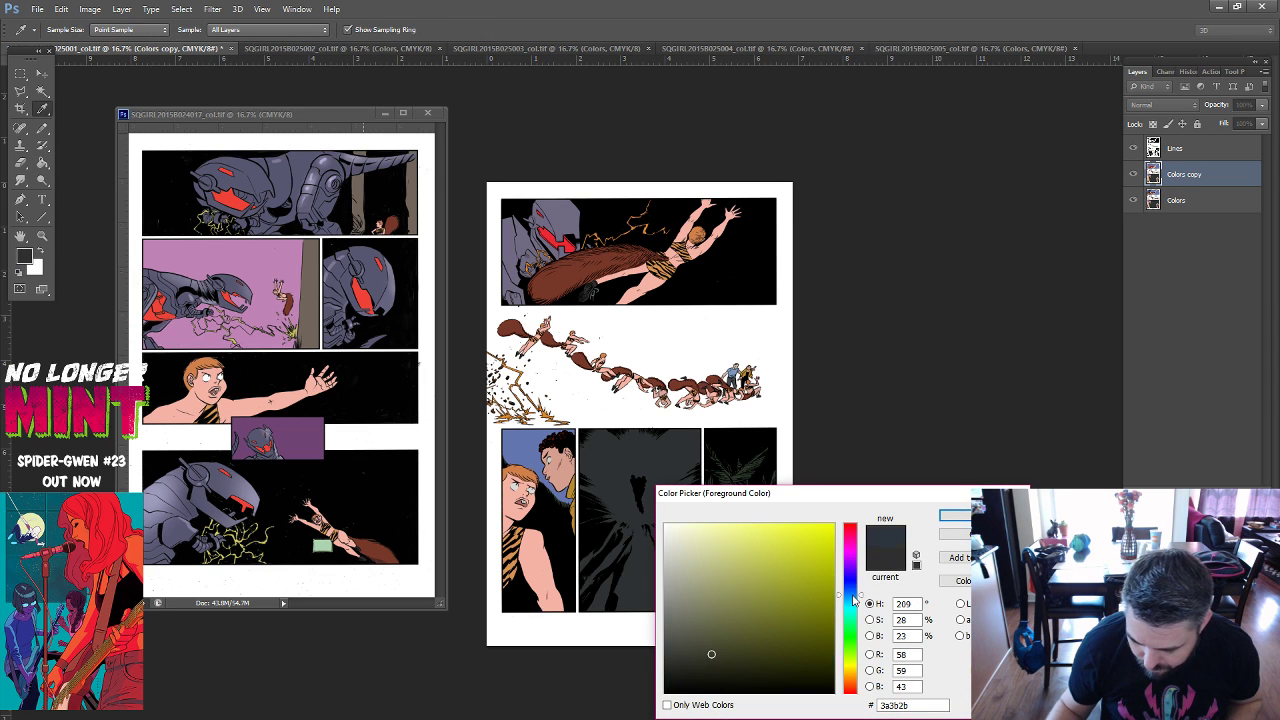
left_click(851, 597)
left_click(709, 642)
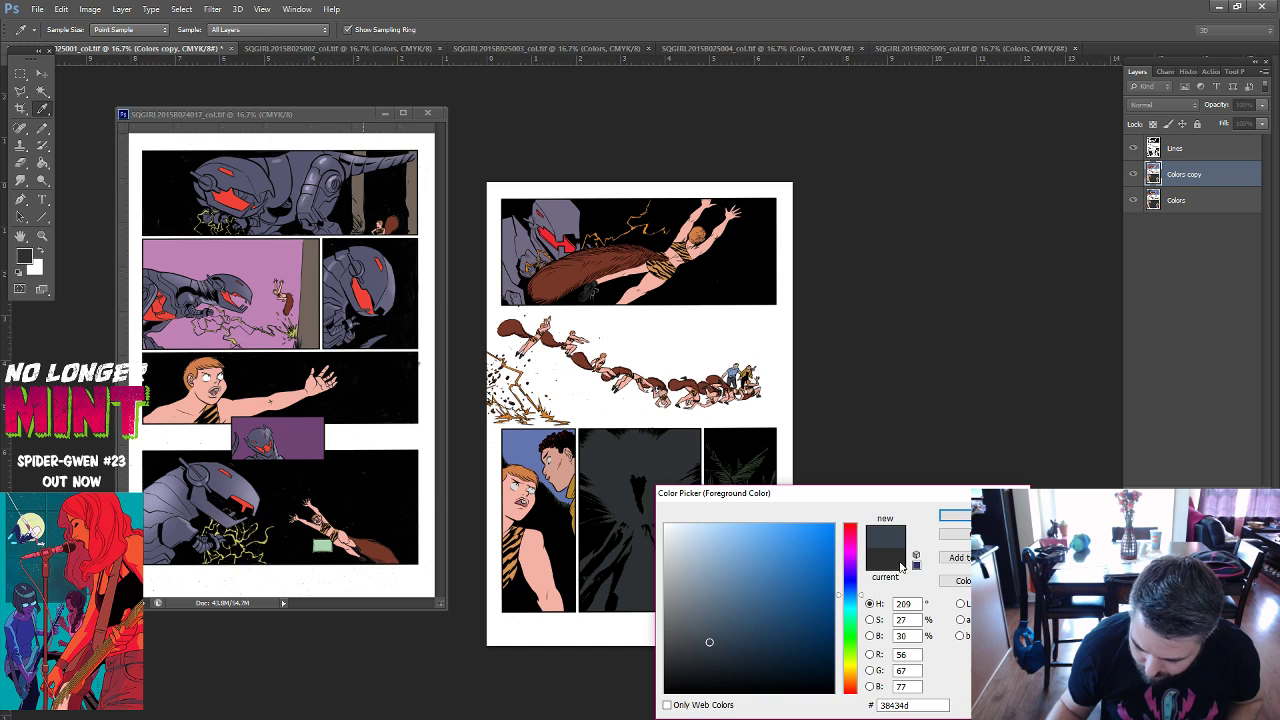
left_click(704, 632)
left_click(953, 519)
key("g")
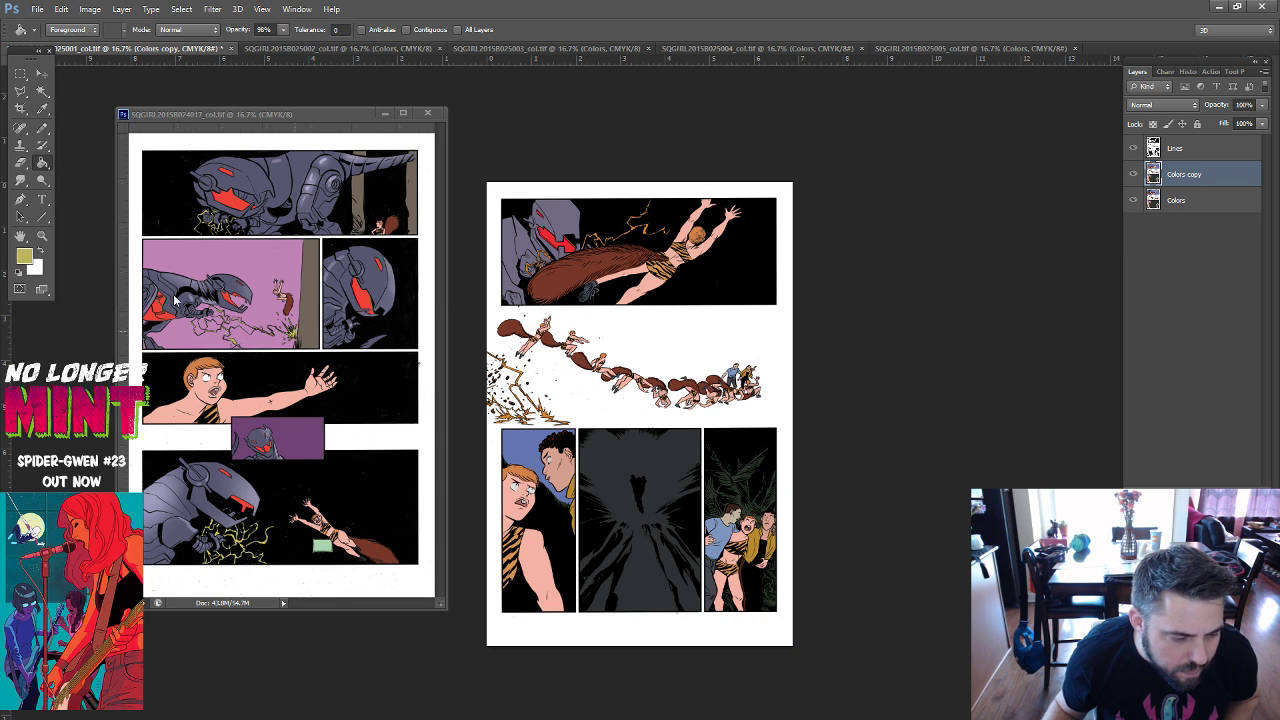
Fill the lightning bolts with bright yellow faf162.
left_click(25, 256)
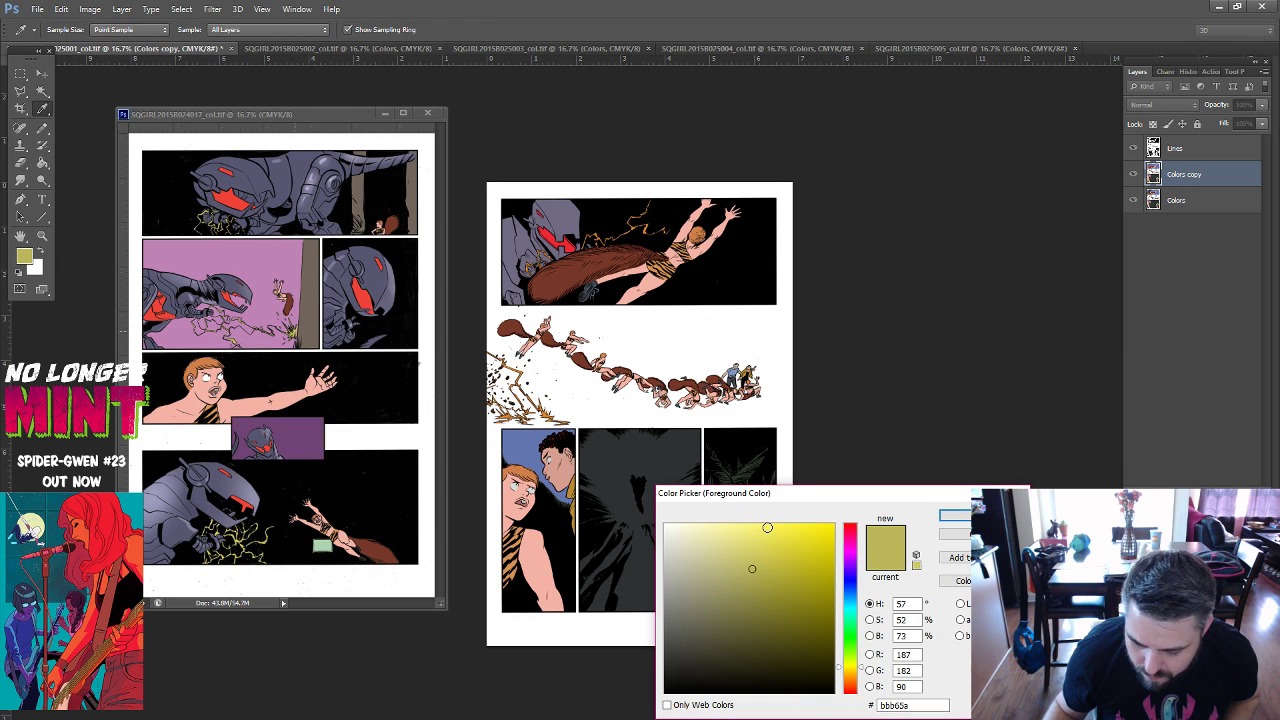
left_click(767, 527)
key("Return")
key("g")
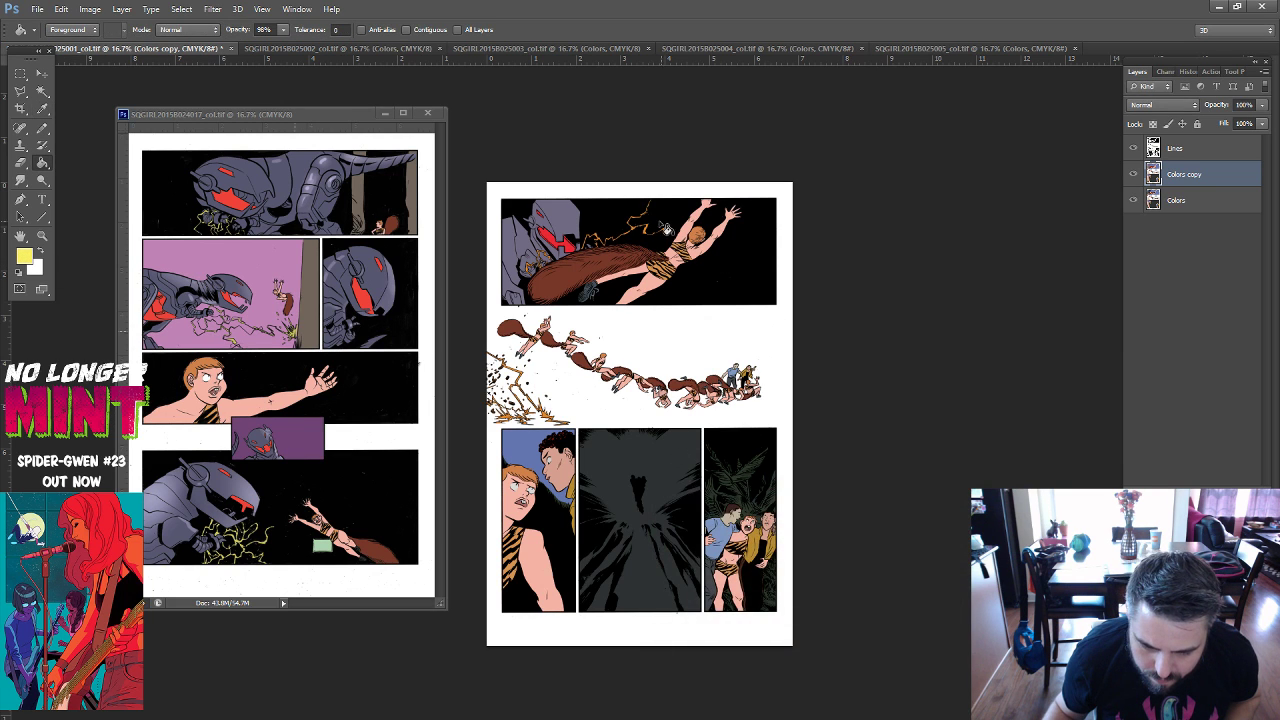
left_click(656, 237)
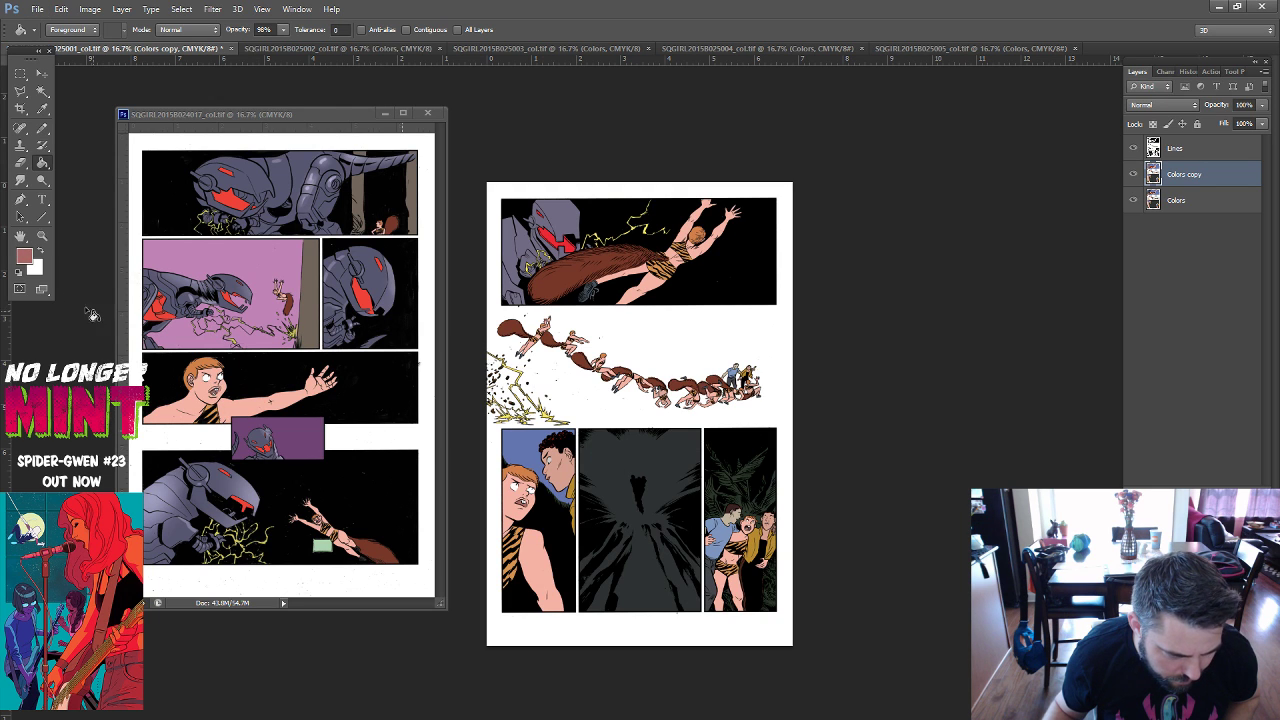
Set the foreground colour to a muted rosy red, cc6466.
left_click(29, 261)
left_click(763, 554)
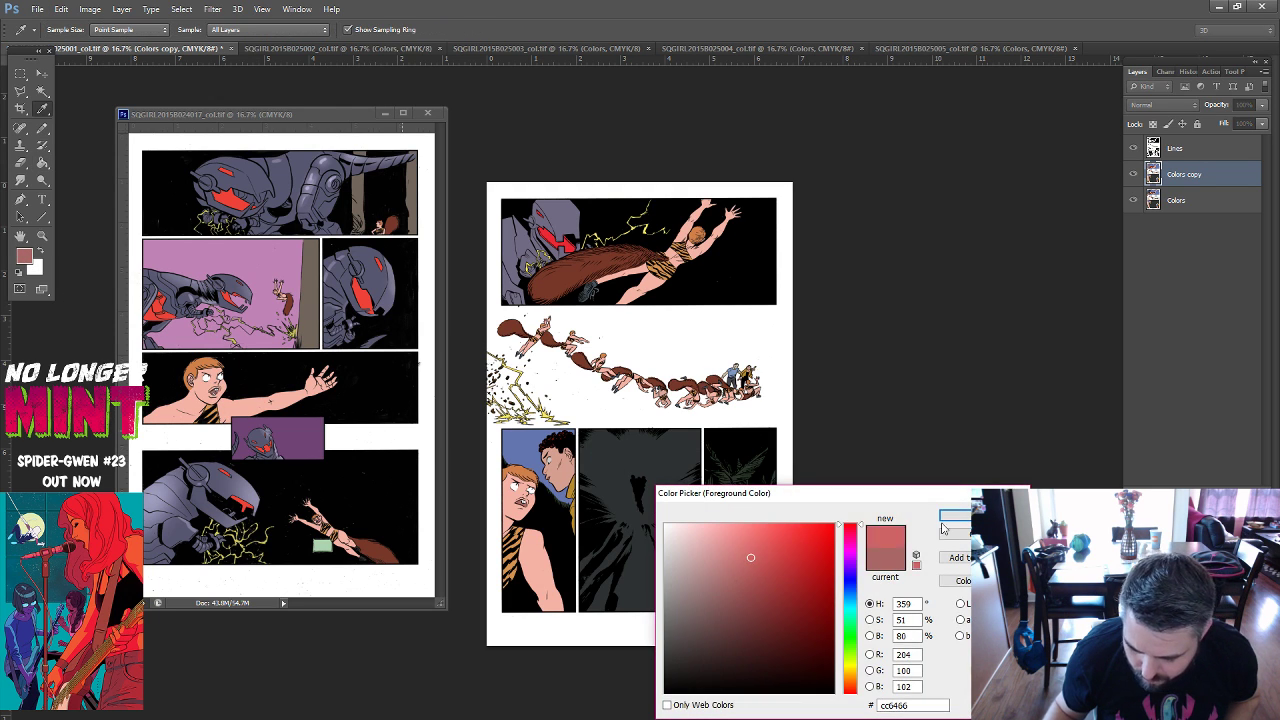
left_click(954, 515)
key("g")
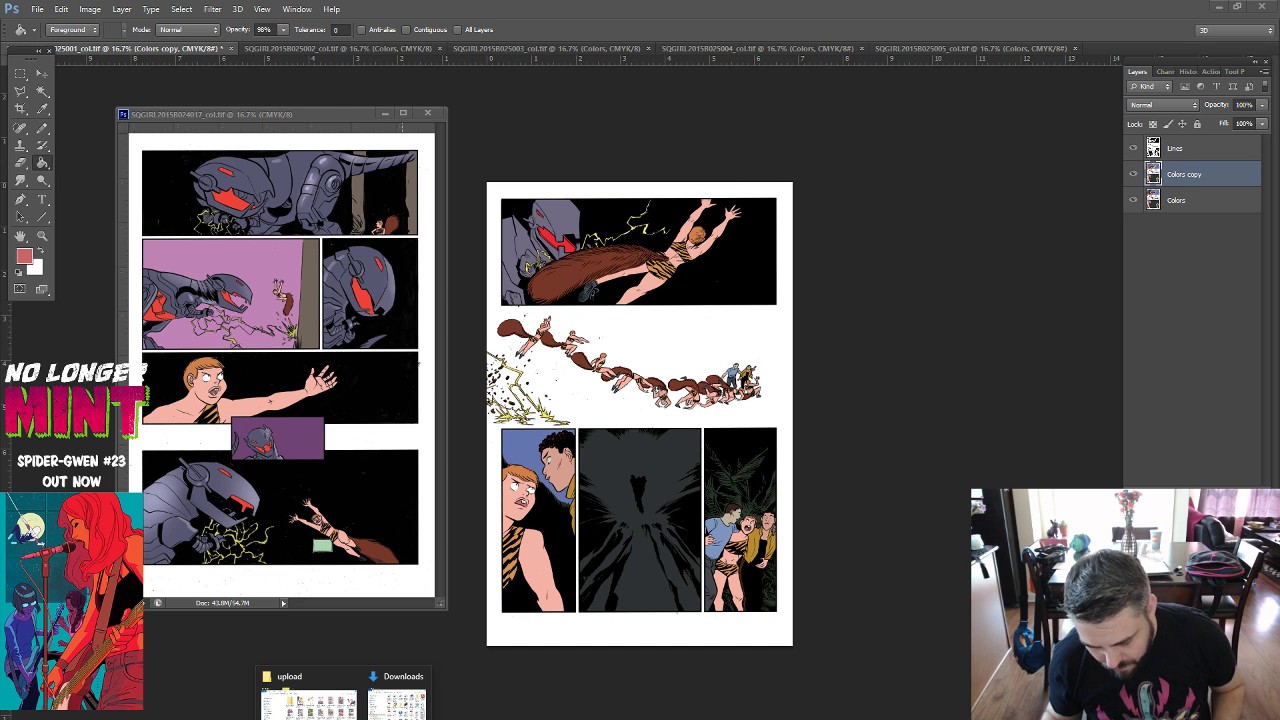
Switch the upload folder to Extra large icons and open SQGIRL2015B024002_col in Photoshop.
left_click(308, 700)
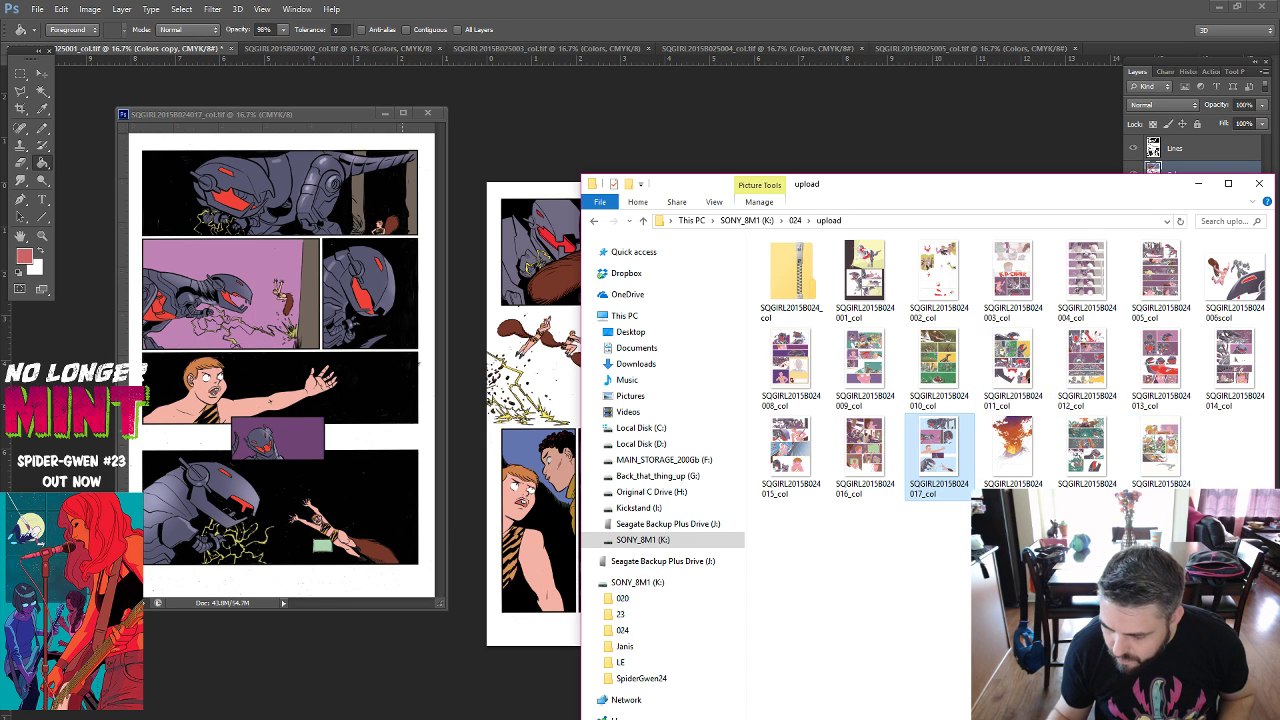
right_click(953, 399)
mouse_move(983, 407)
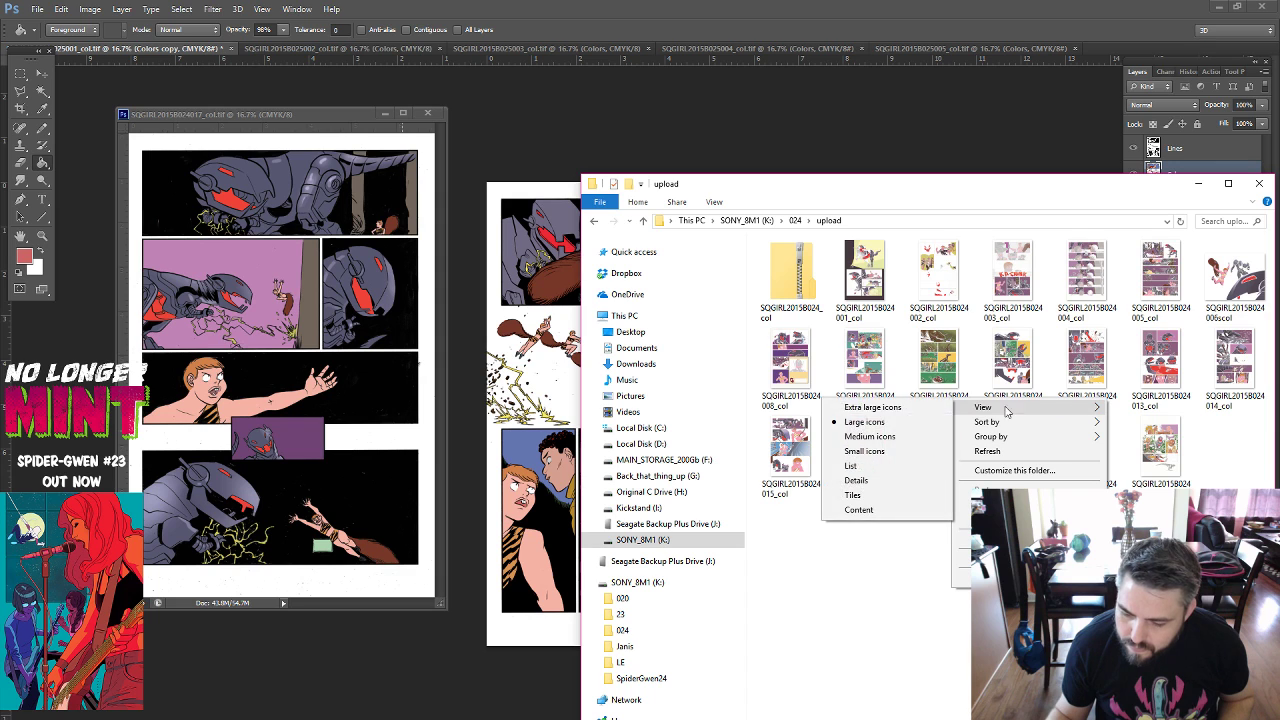
left_click(900, 409)
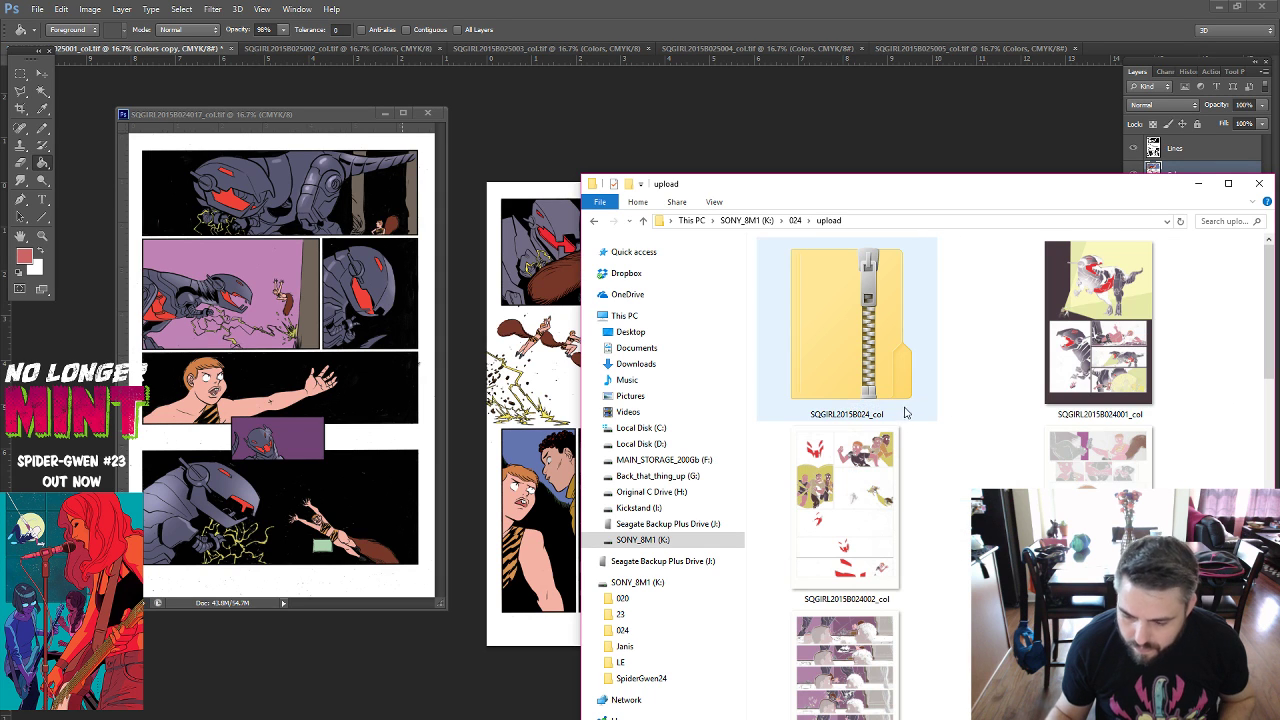
left_click(856, 478)
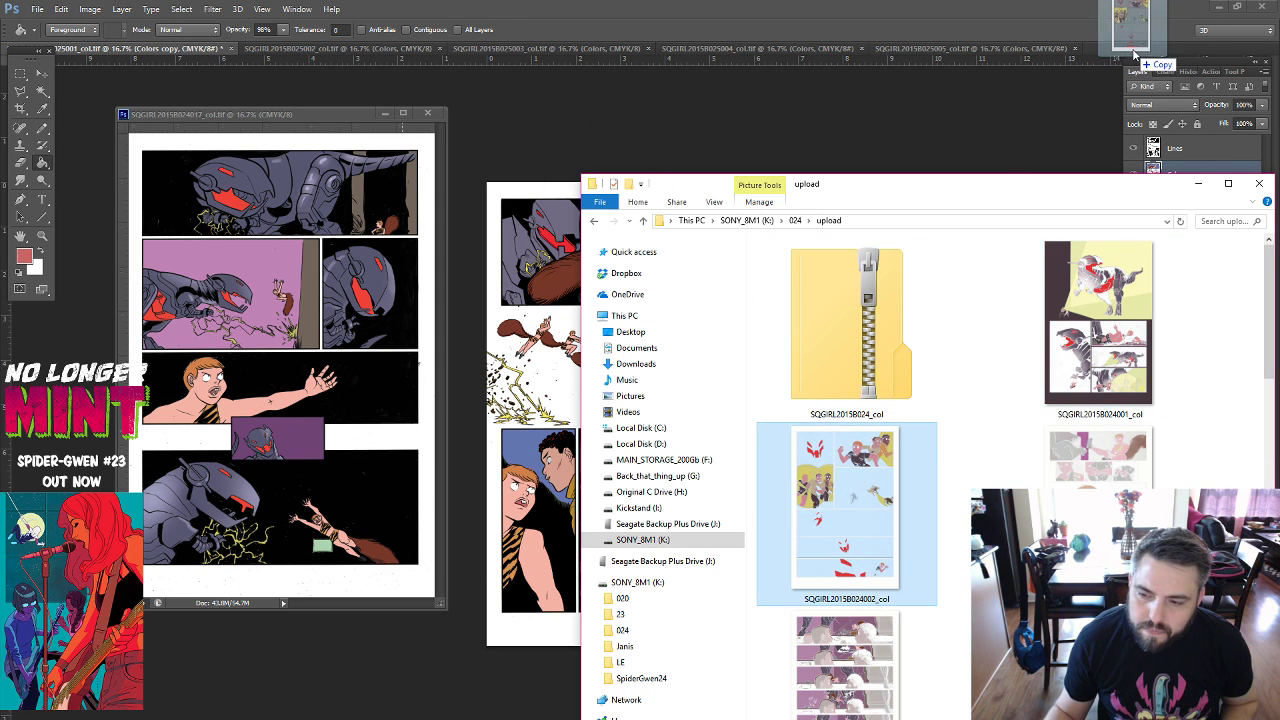
left_click(1148, 112)
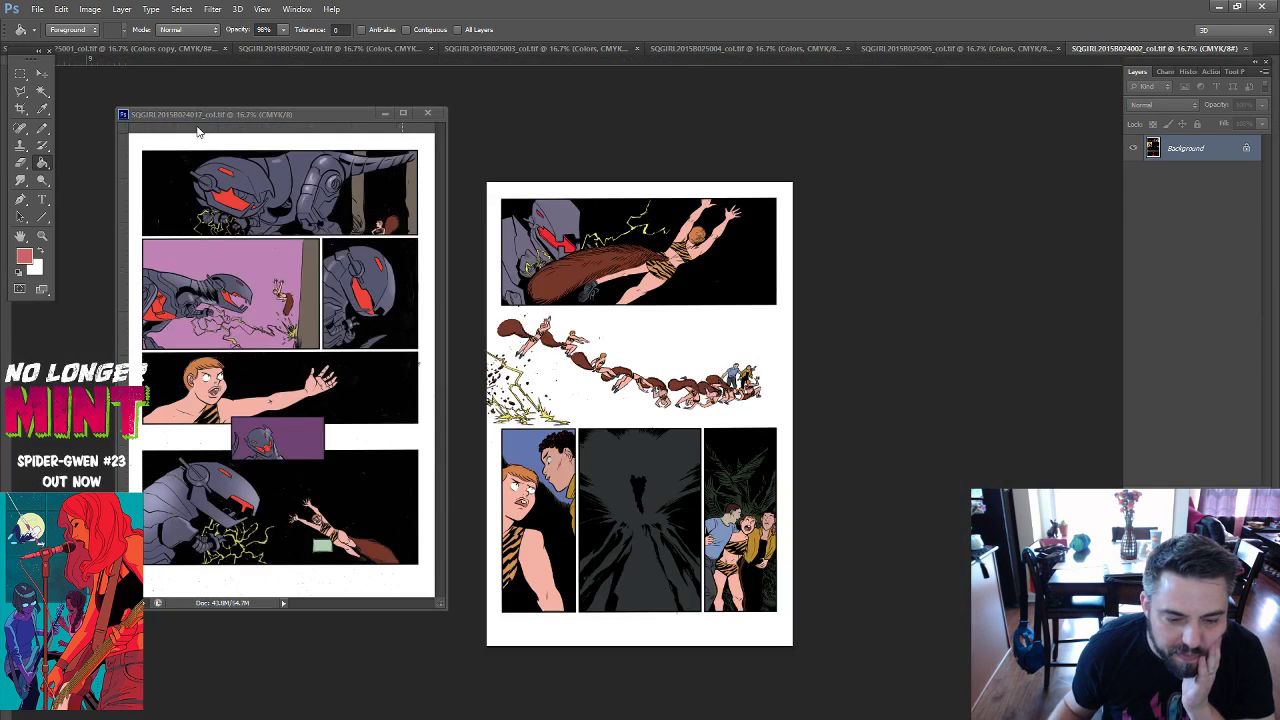
Group page 002 with the page 017 reference, then fill the man's blue shirt tan on page 001.
left_click_drag(1098, 50, 362, 150)
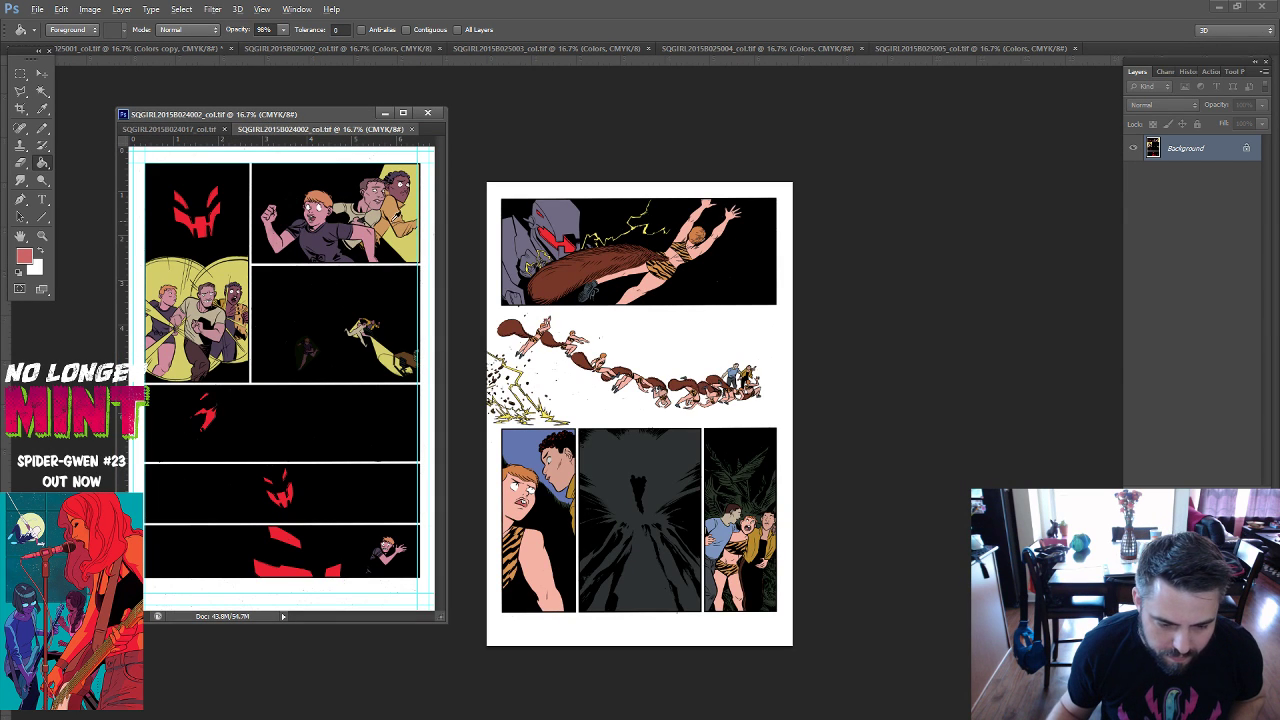
left_click(762, 549)
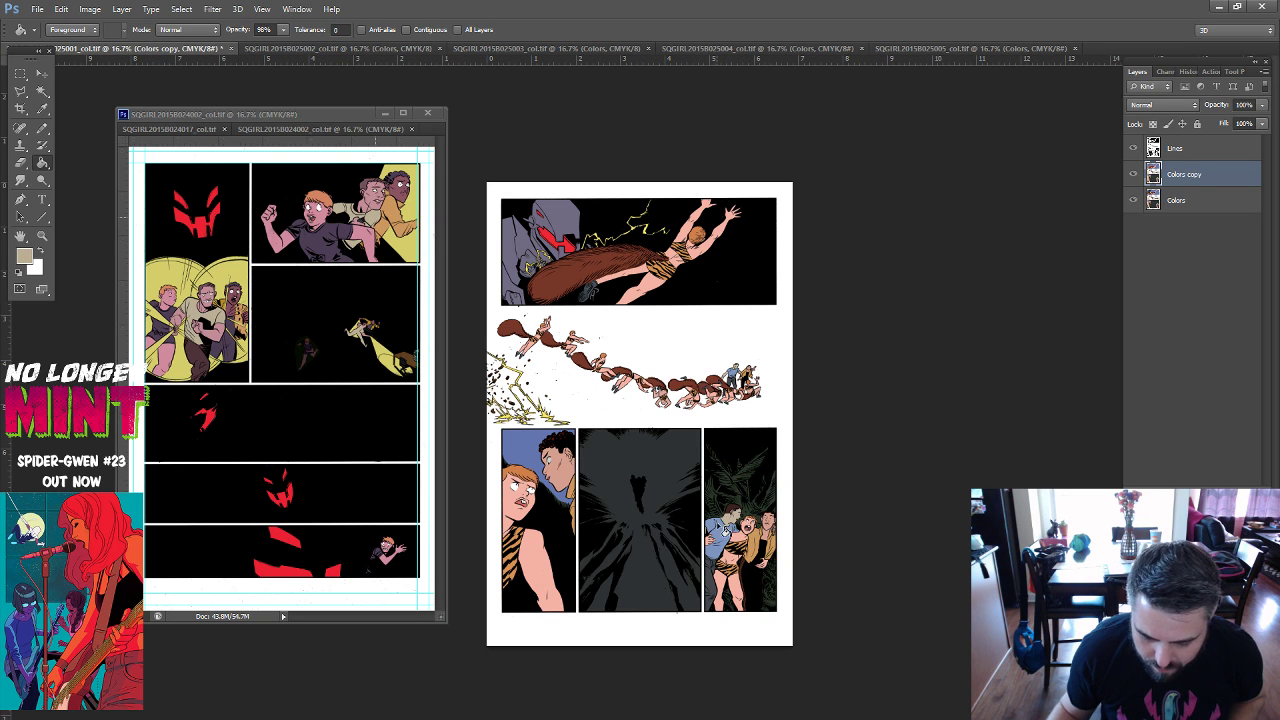
left_click(722, 540)
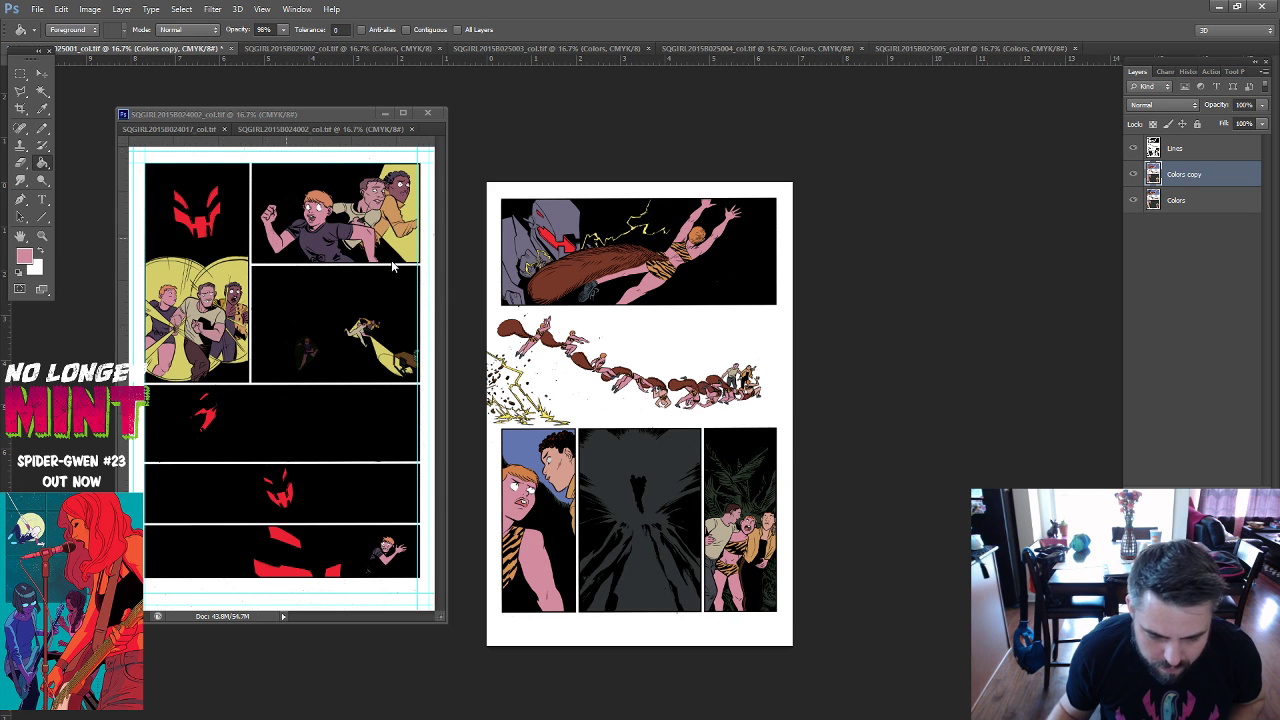
Undo the last fill and set the foreground colour to a light salmon.
key("ctrl+z")
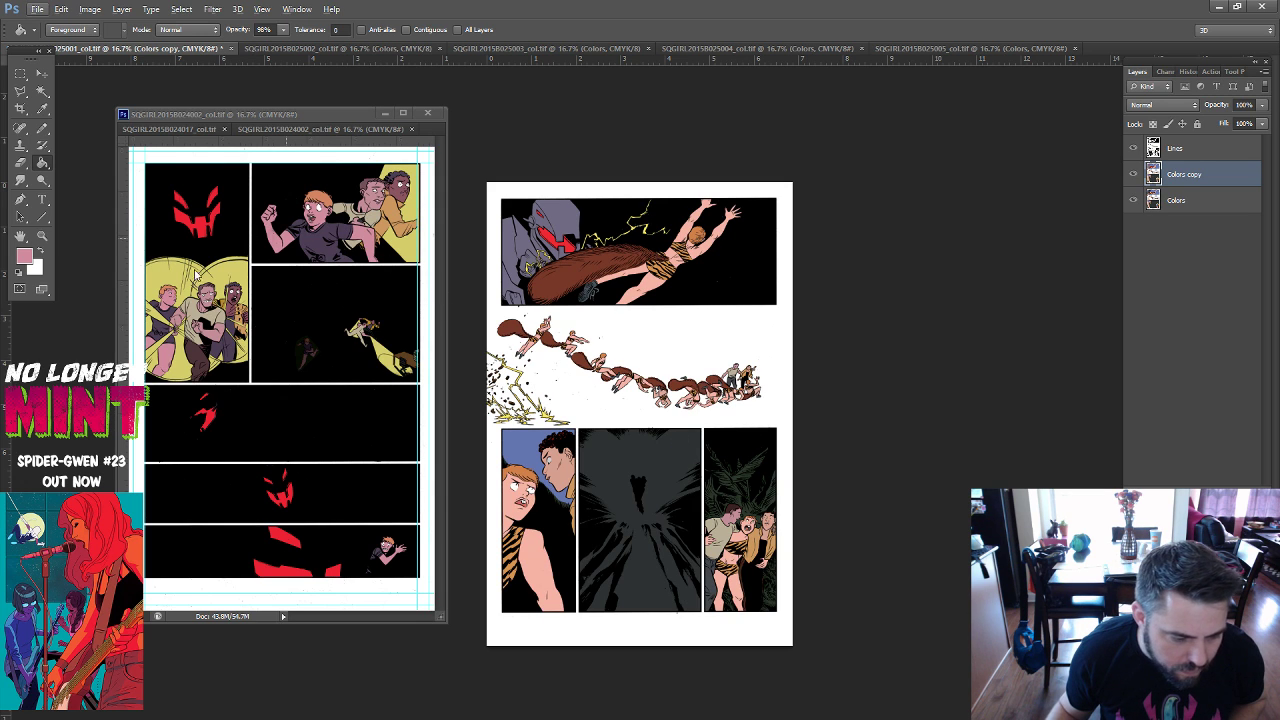
left_click(28, 256)
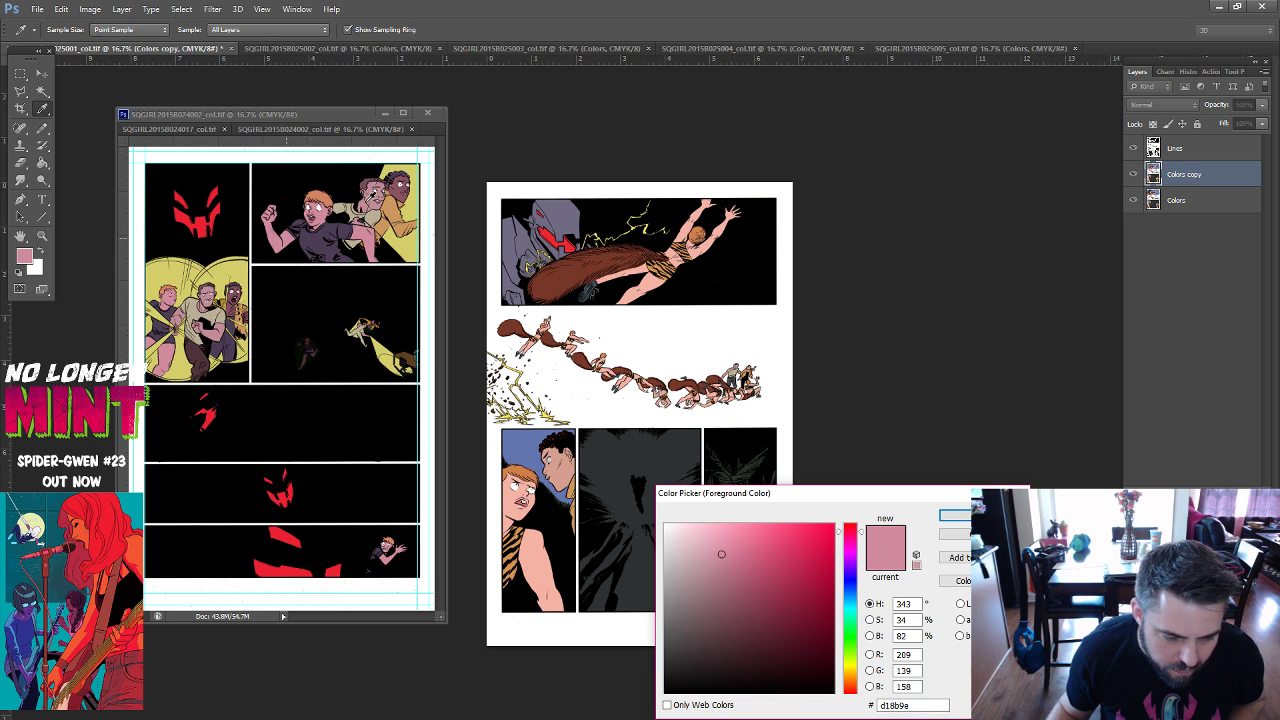
left_click(374, 198)
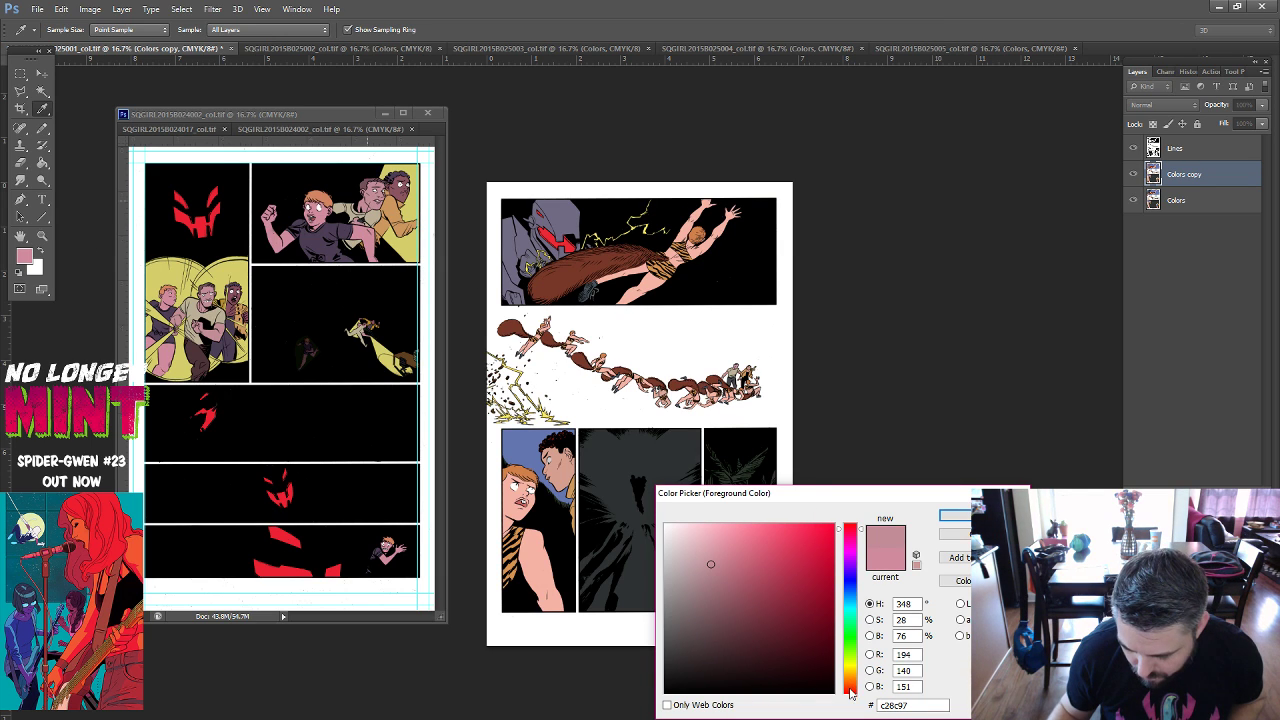
left_click(850, 692)
left_click(718, 535)
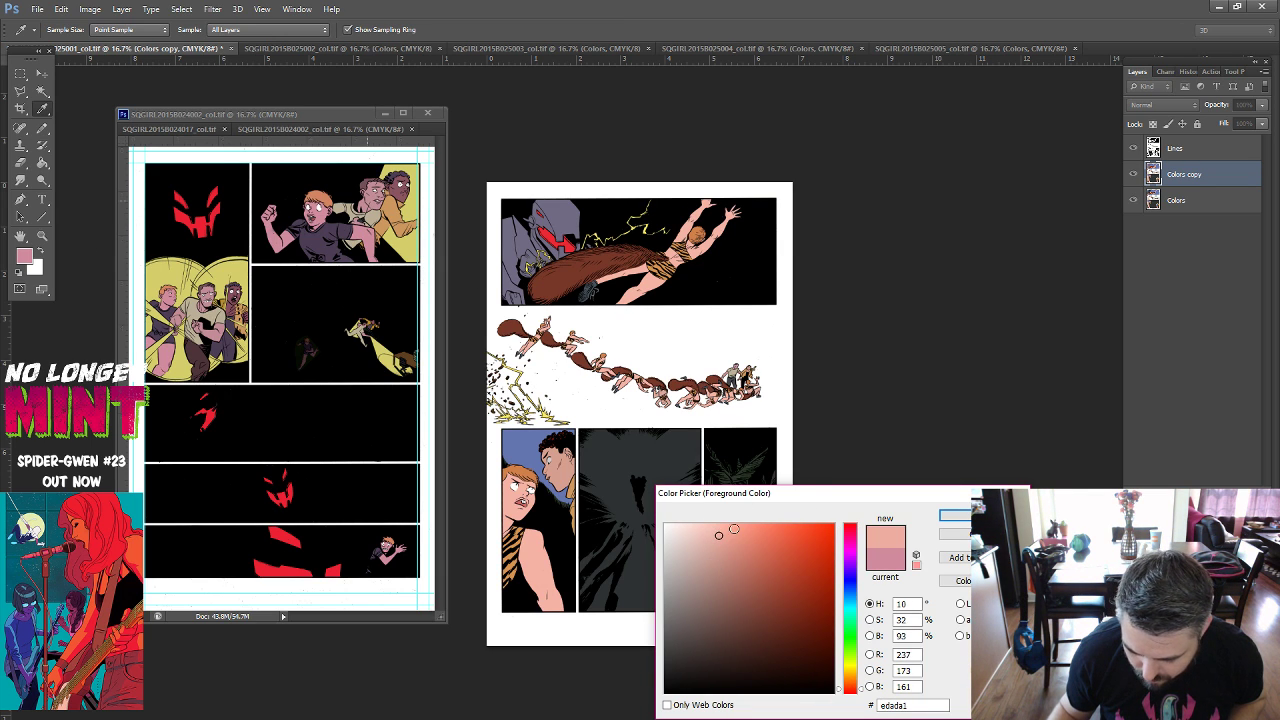
left_click(955, 518)
key("g")
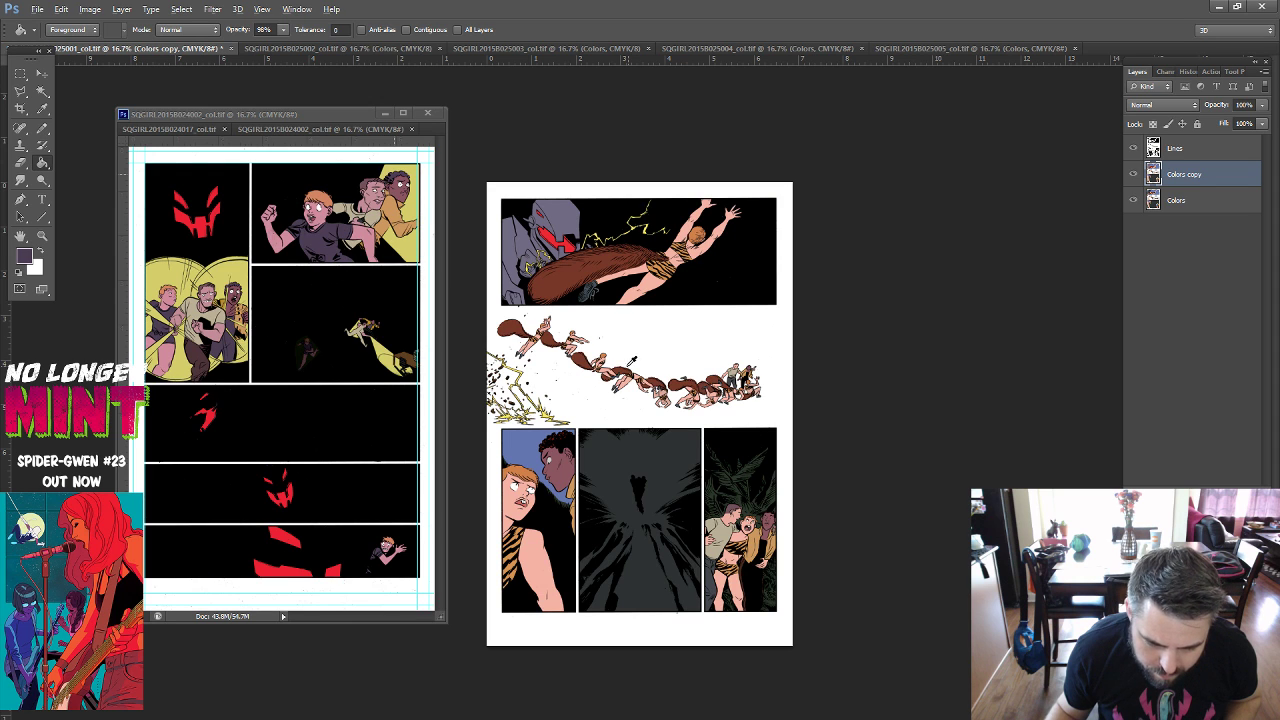
Fill the bottom-right panel's foliage background with muted teal 628784, undoing a stray middle-panel fill.
left_click(24, 256)
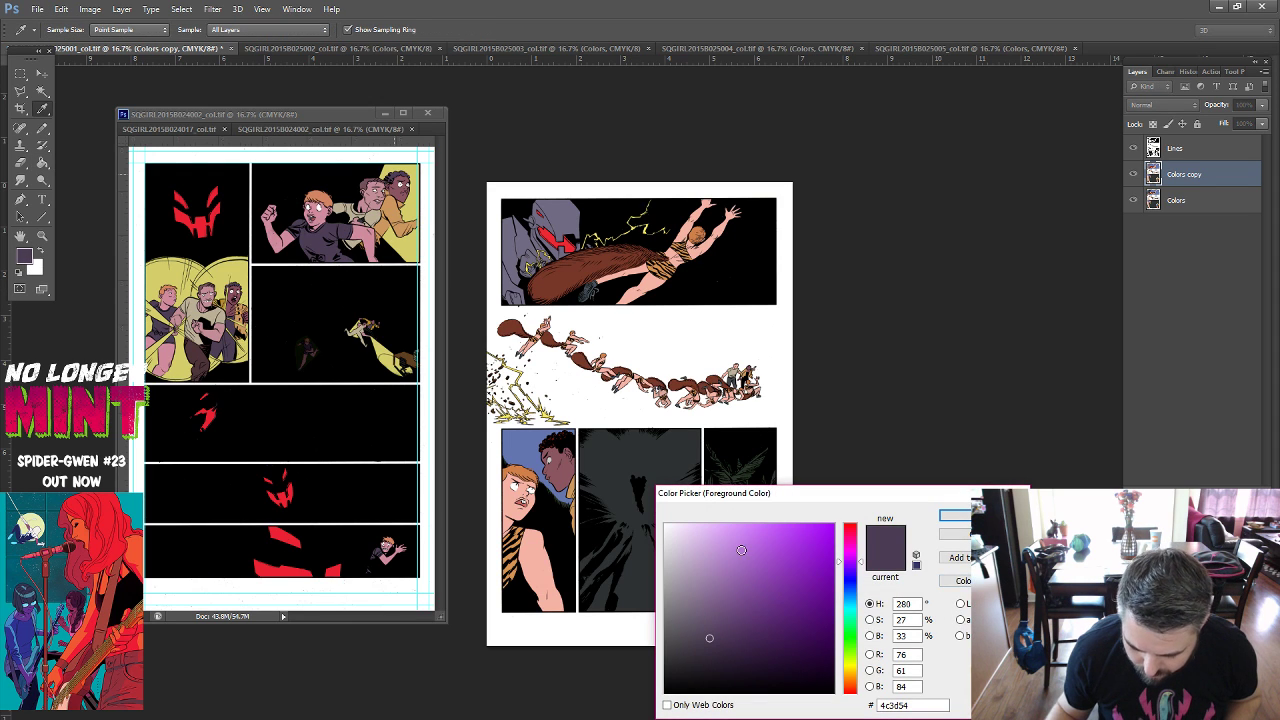
left_click(850, 611)
left_click(685, 534)
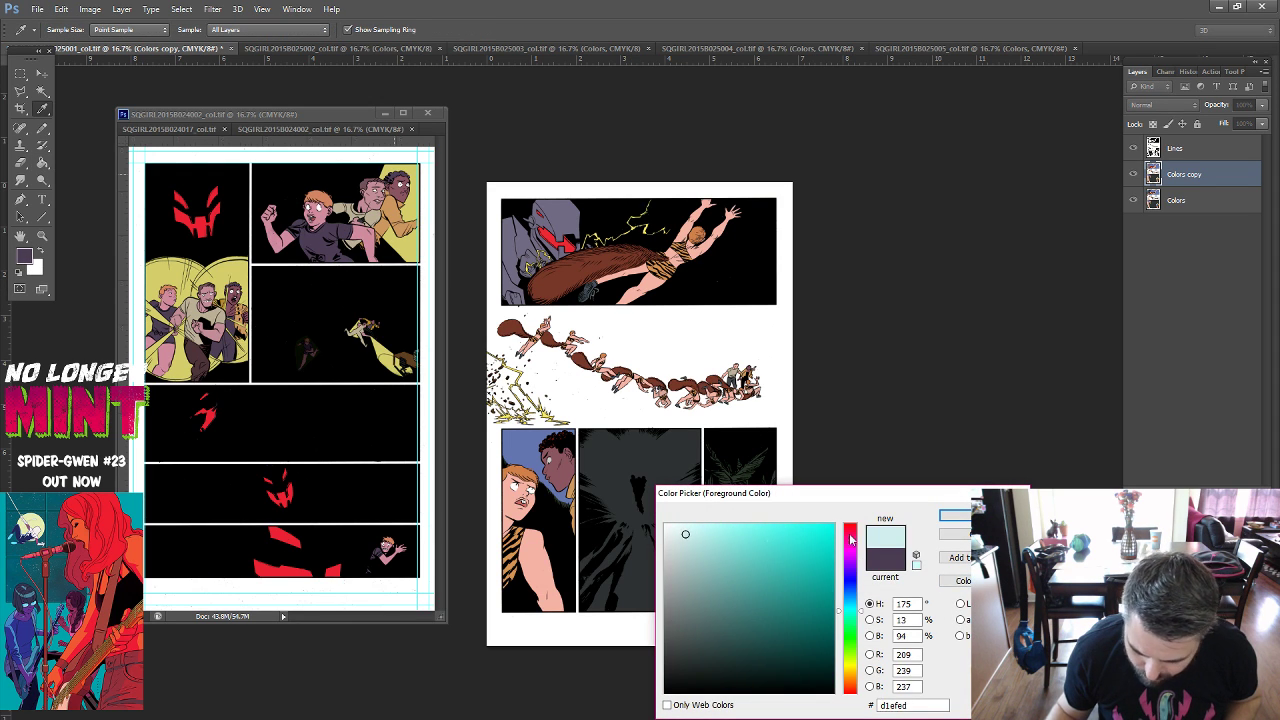
left_click(965, 517)
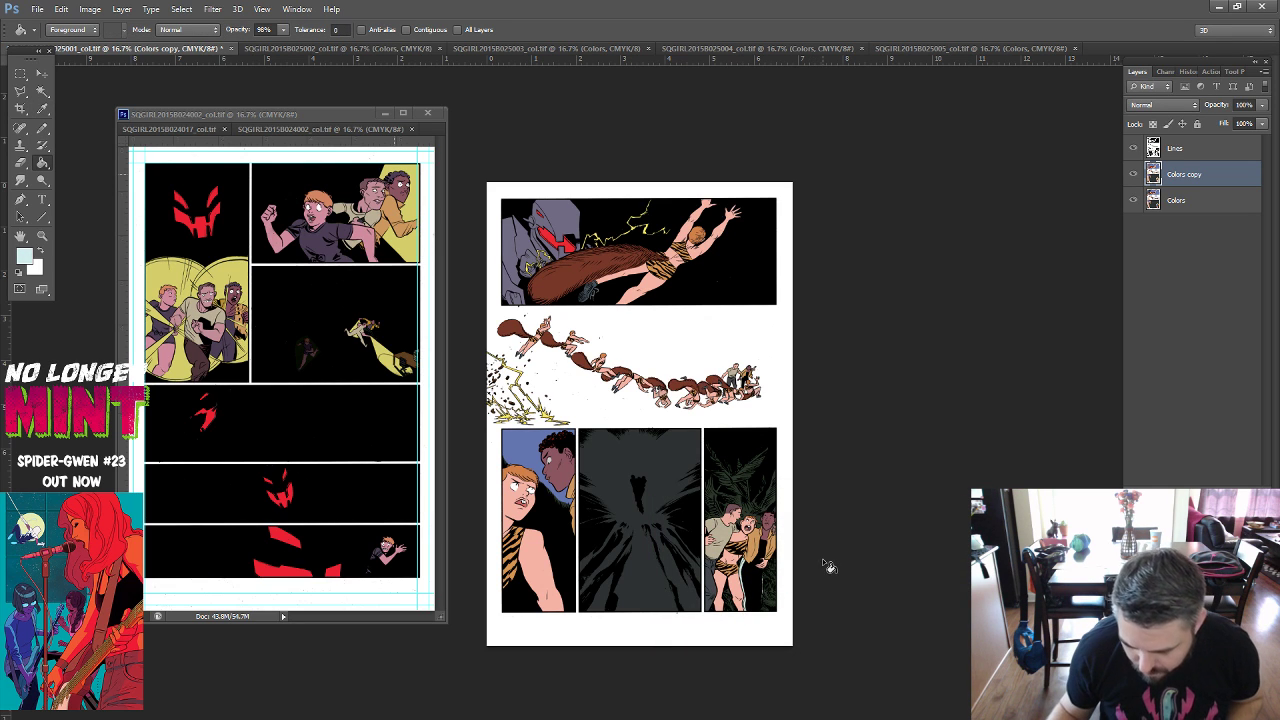
left_click(25, 256)
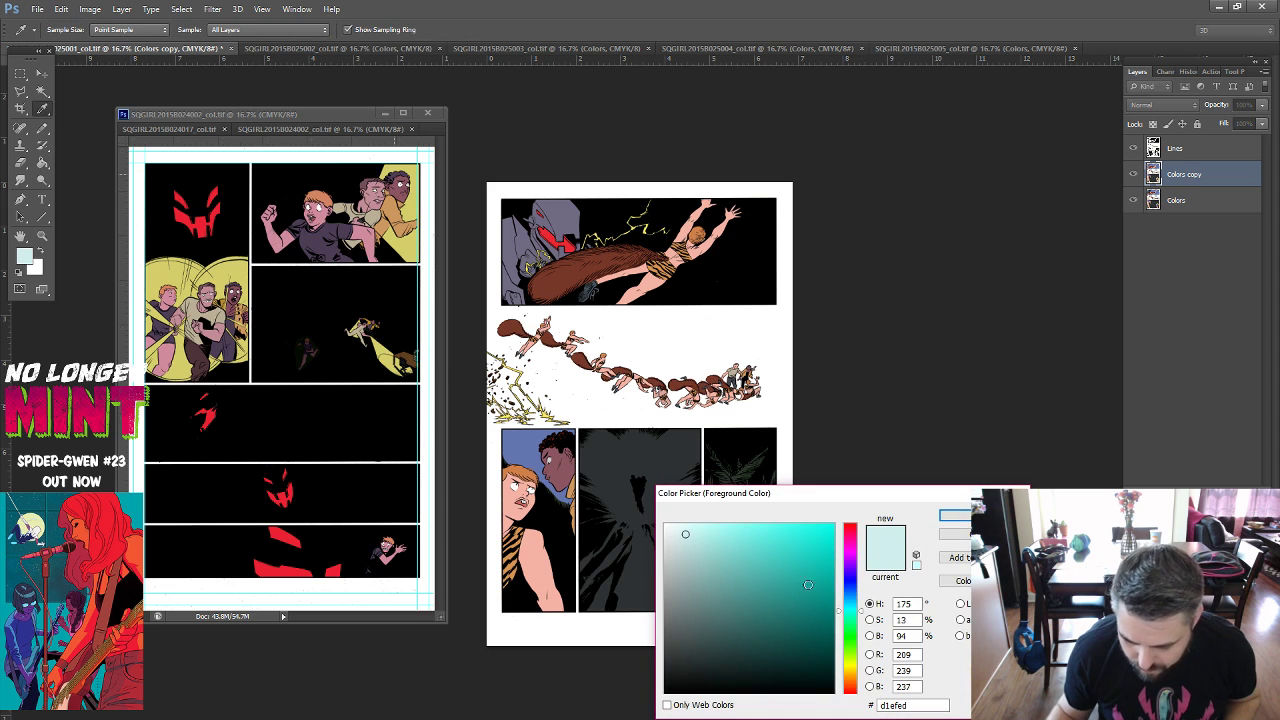
mouse_move(724, 606)
left_mouse_down()
mouse_move(724, 619)
mouse_move(709, 599)
left_mouse_up()
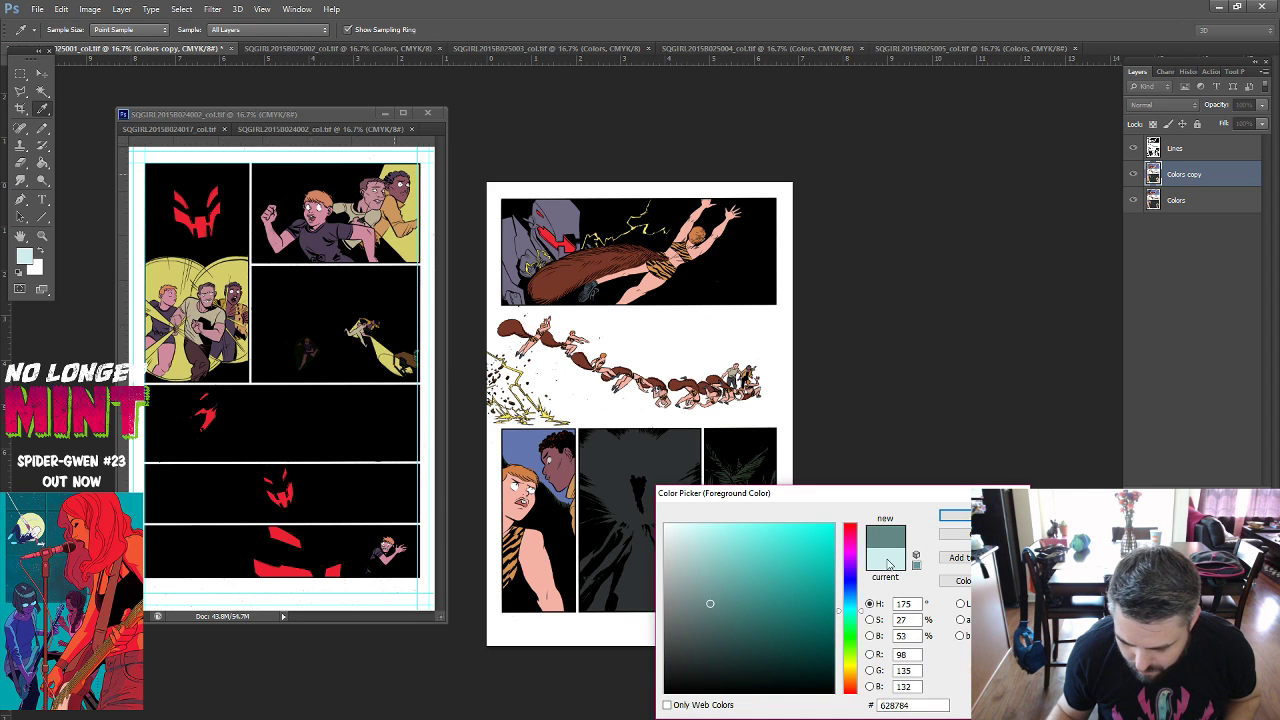
key("Return")
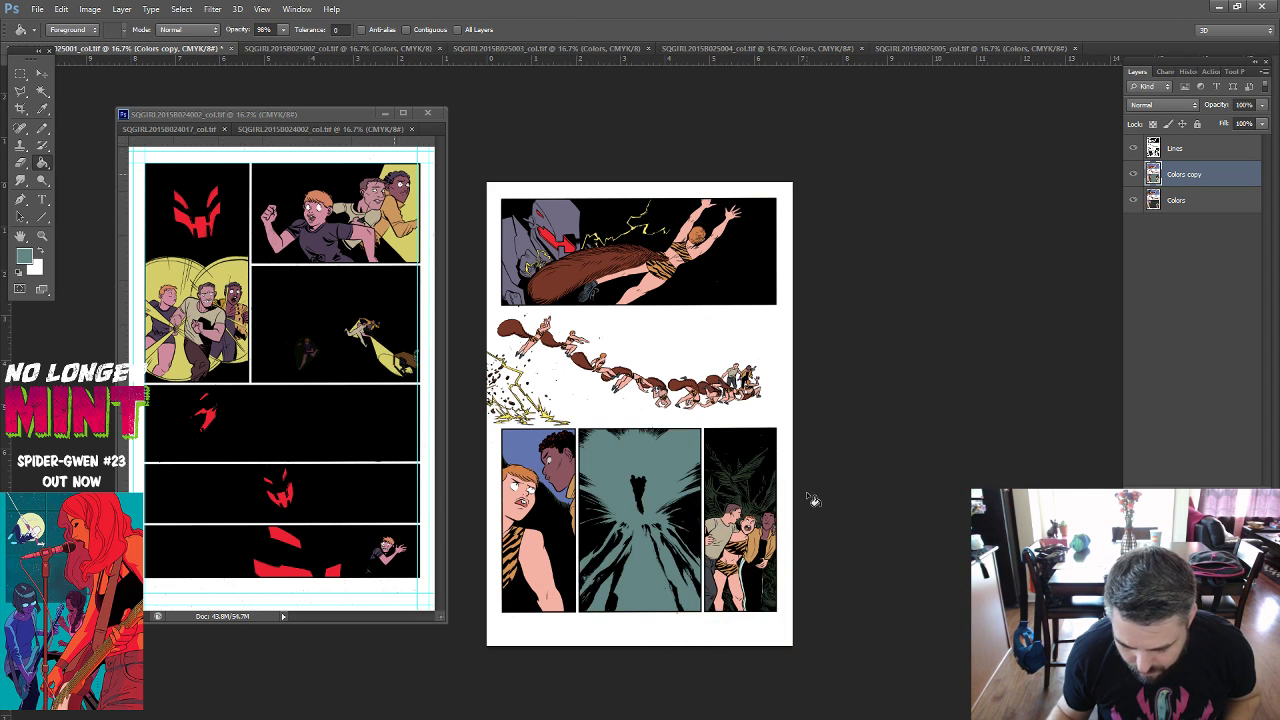
key("ctrl+z")
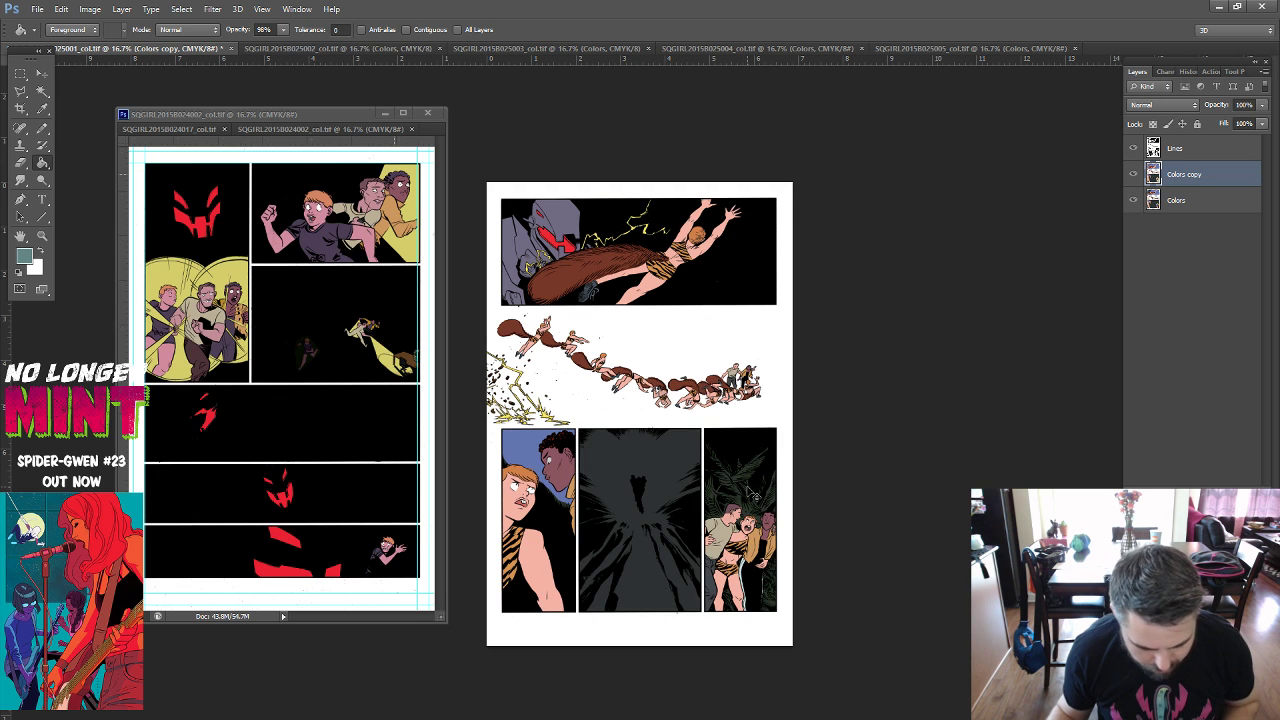
left_click(749, 491)
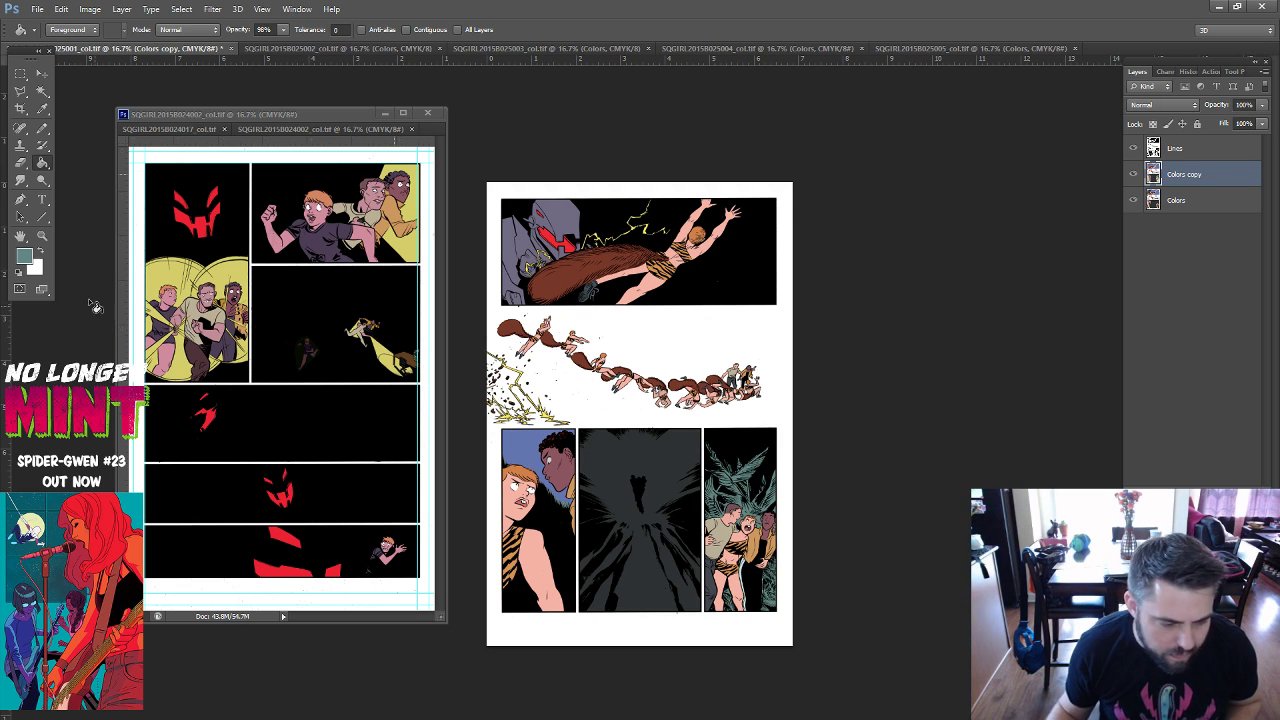
key("z")
left_click(596, 568)
left_click(596, 568)
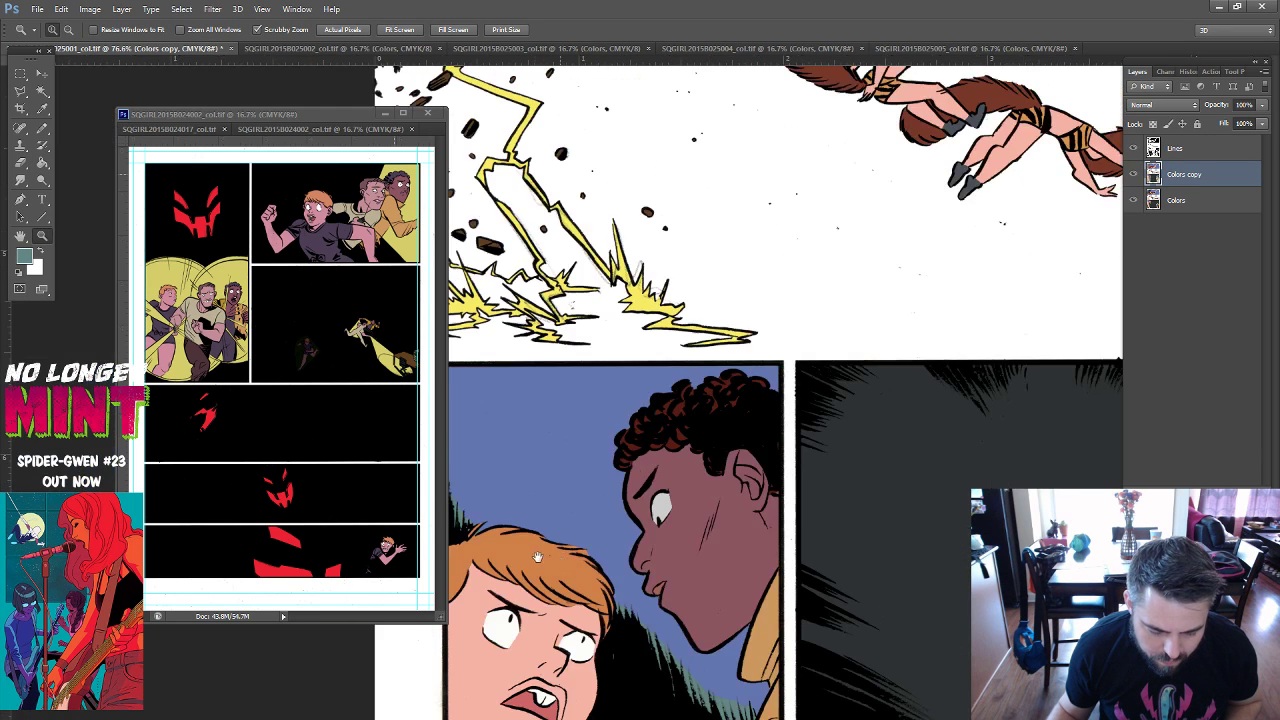
mouse_move(594, 566)
left_mouse_down()
mouse_move(783, 437)
mouse_move(773, 372)
left_mouse_up()
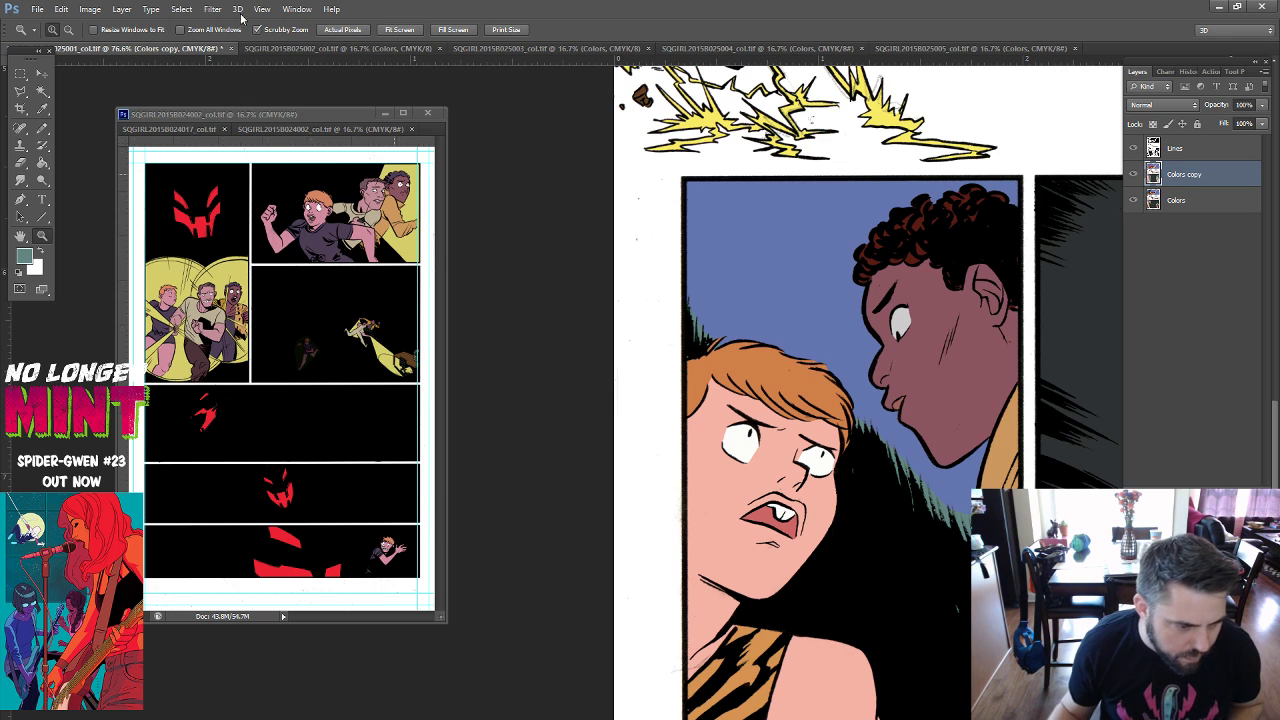
left_click(20, 73)
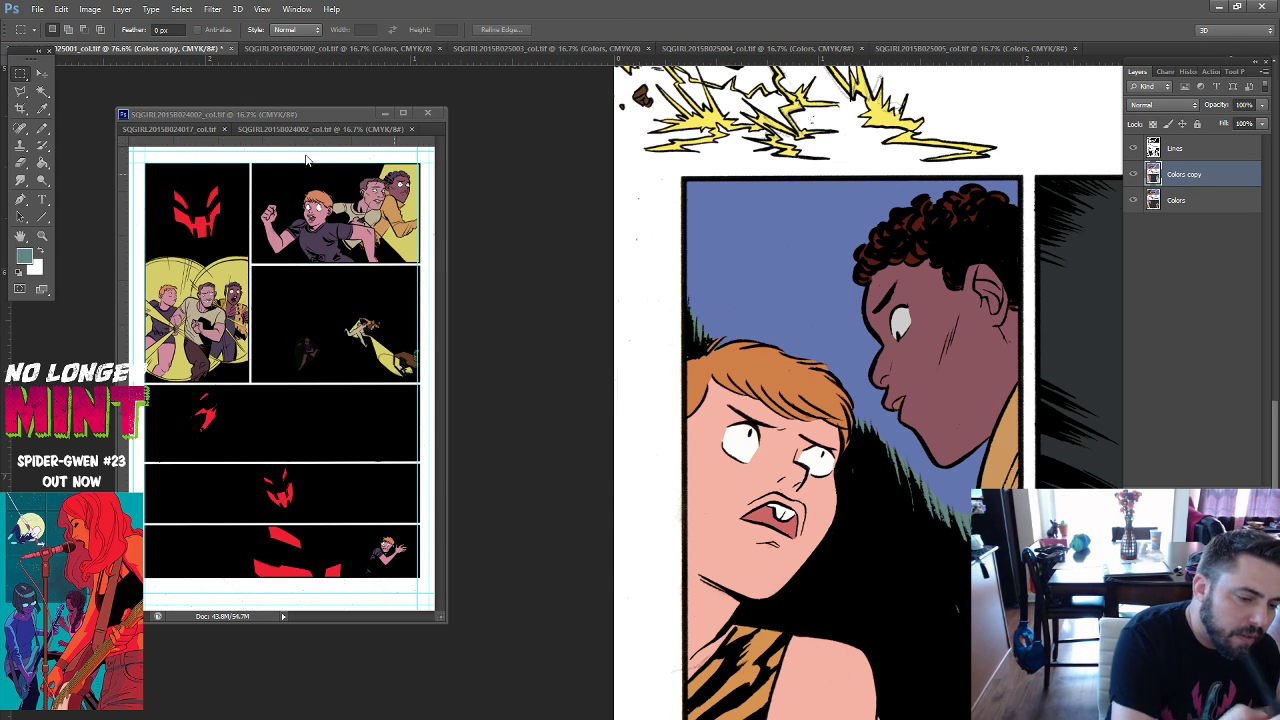
key("w")
left_click(921, 467)
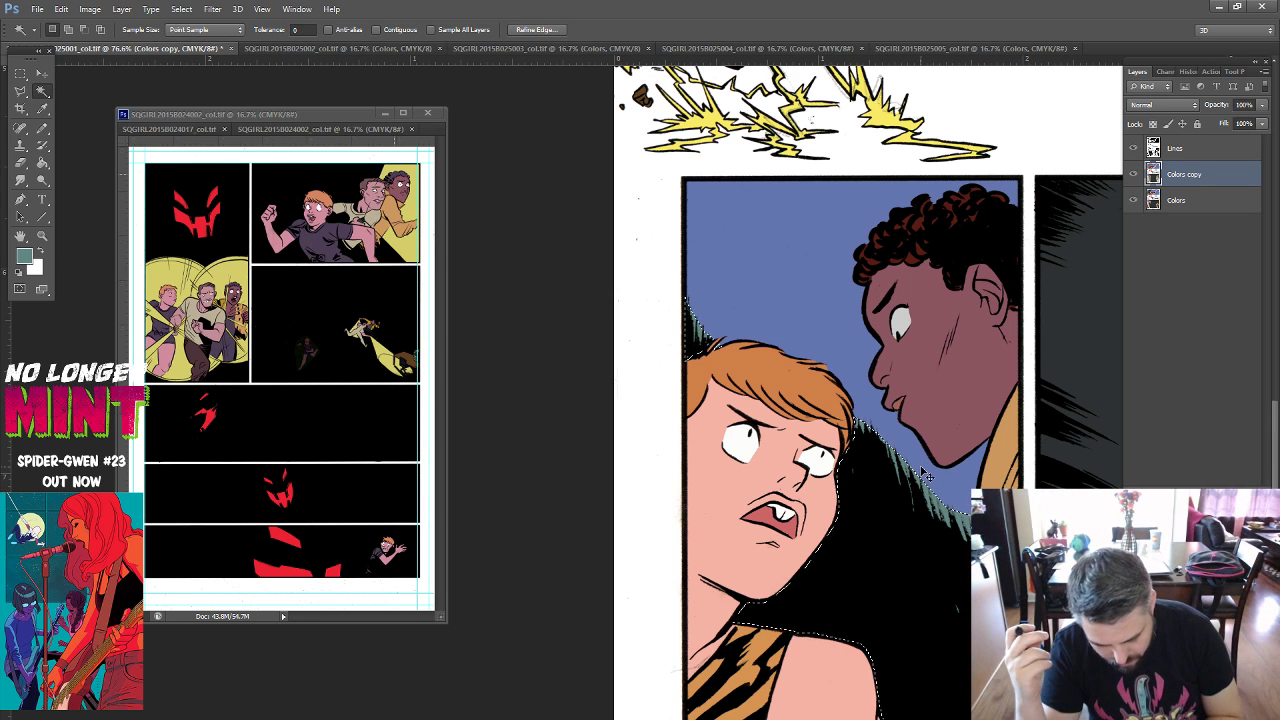
key("ctrl+0")
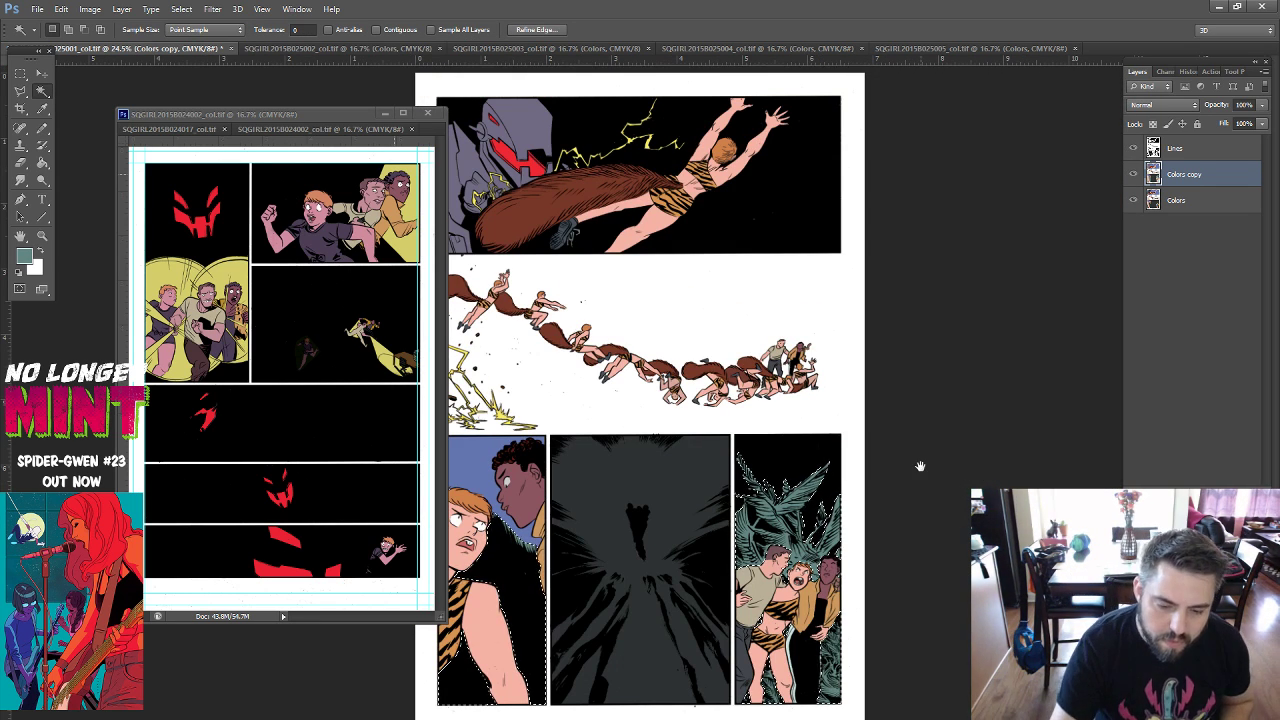
left_click(20, 75)
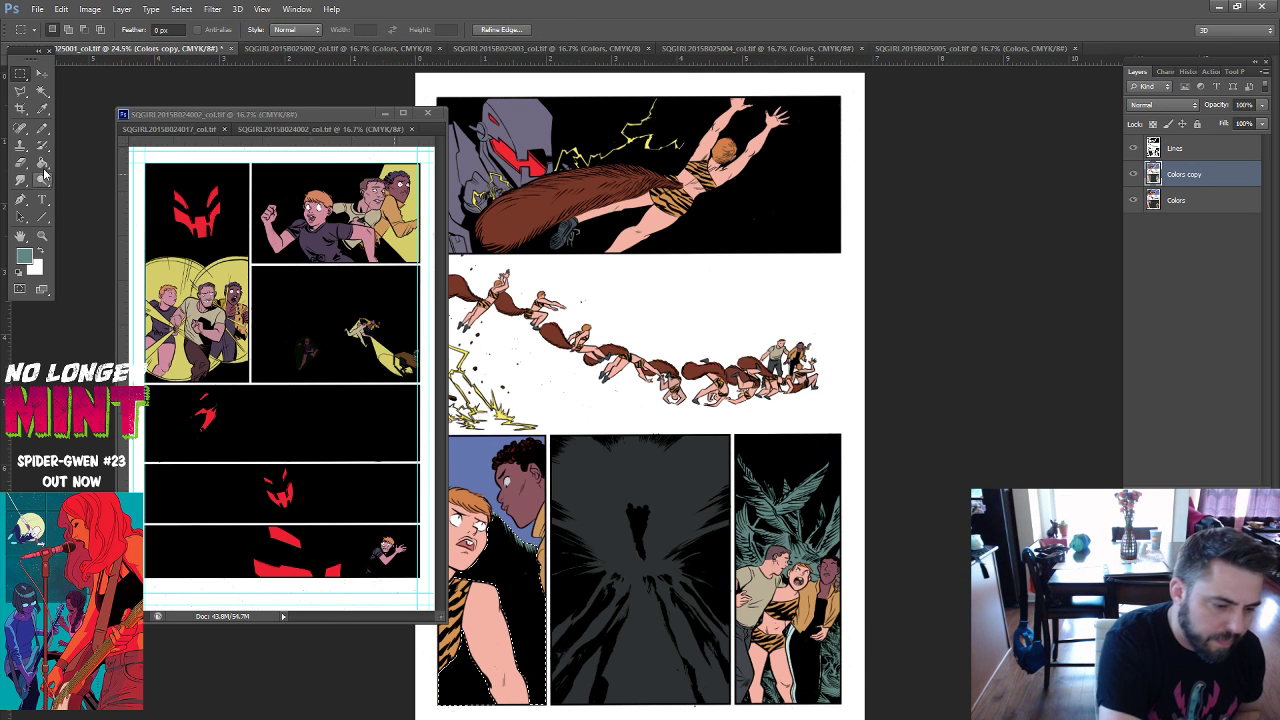
key("g")
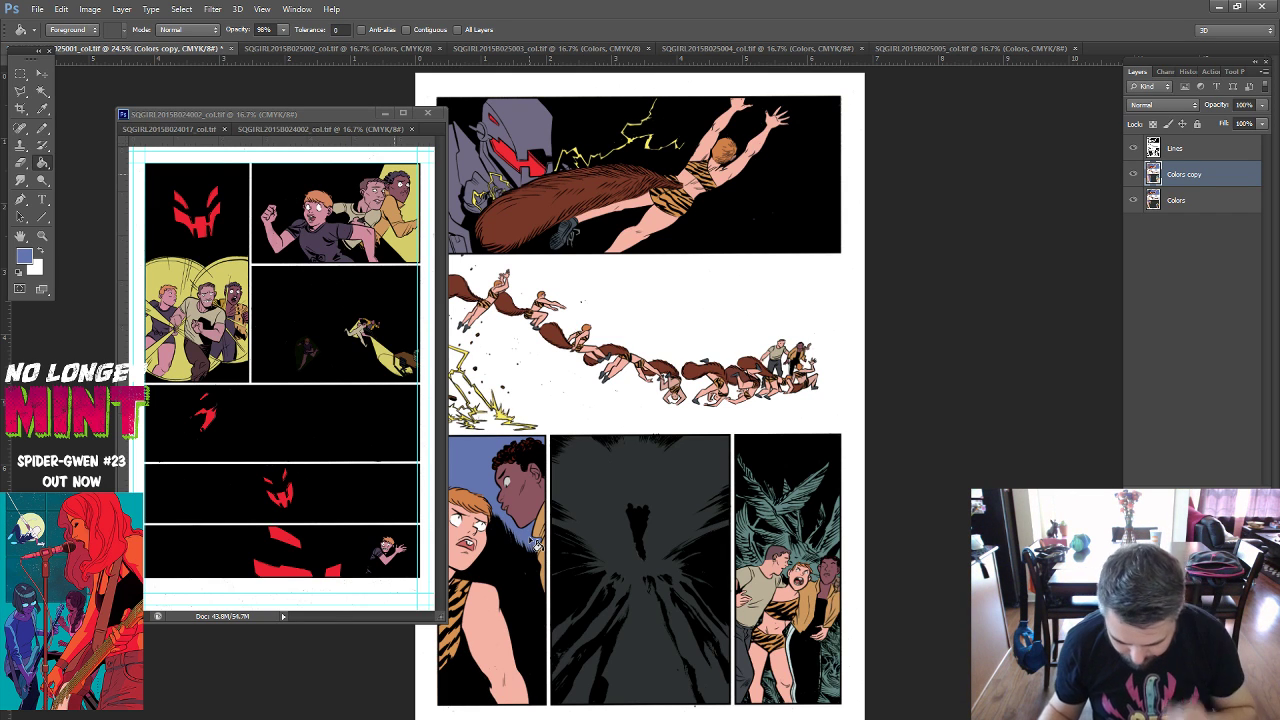
key("x")
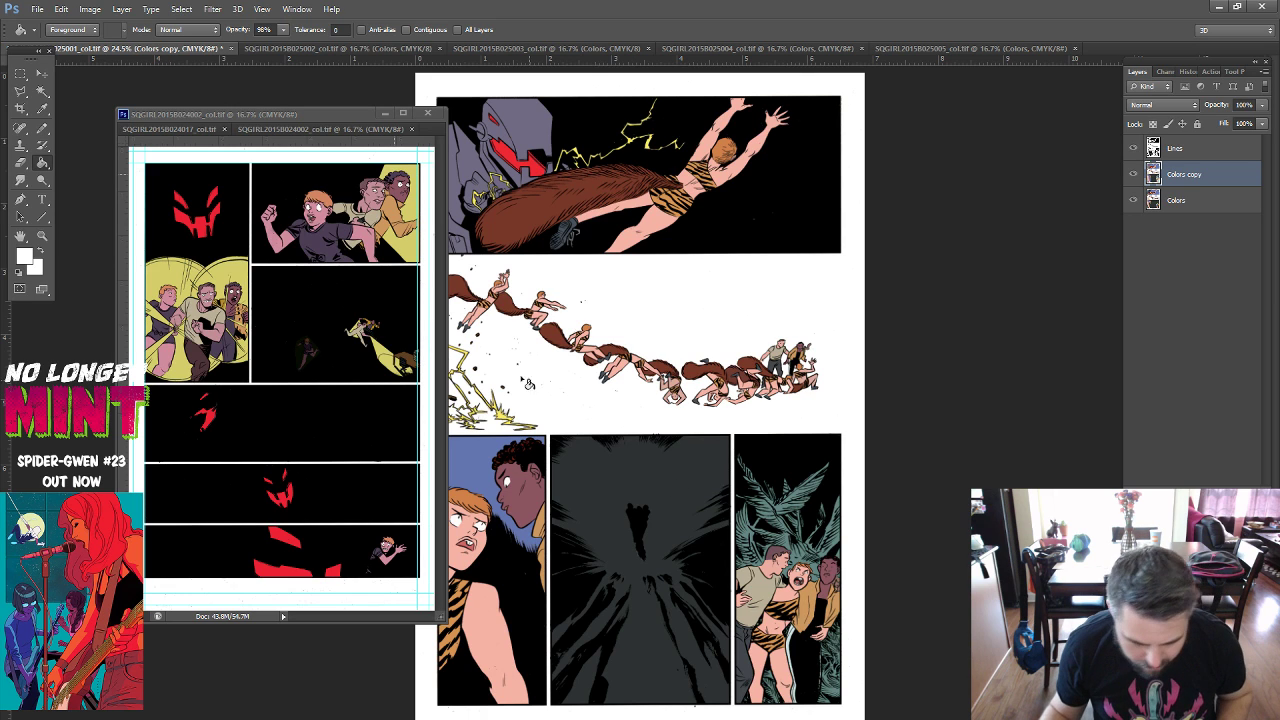
key("d")
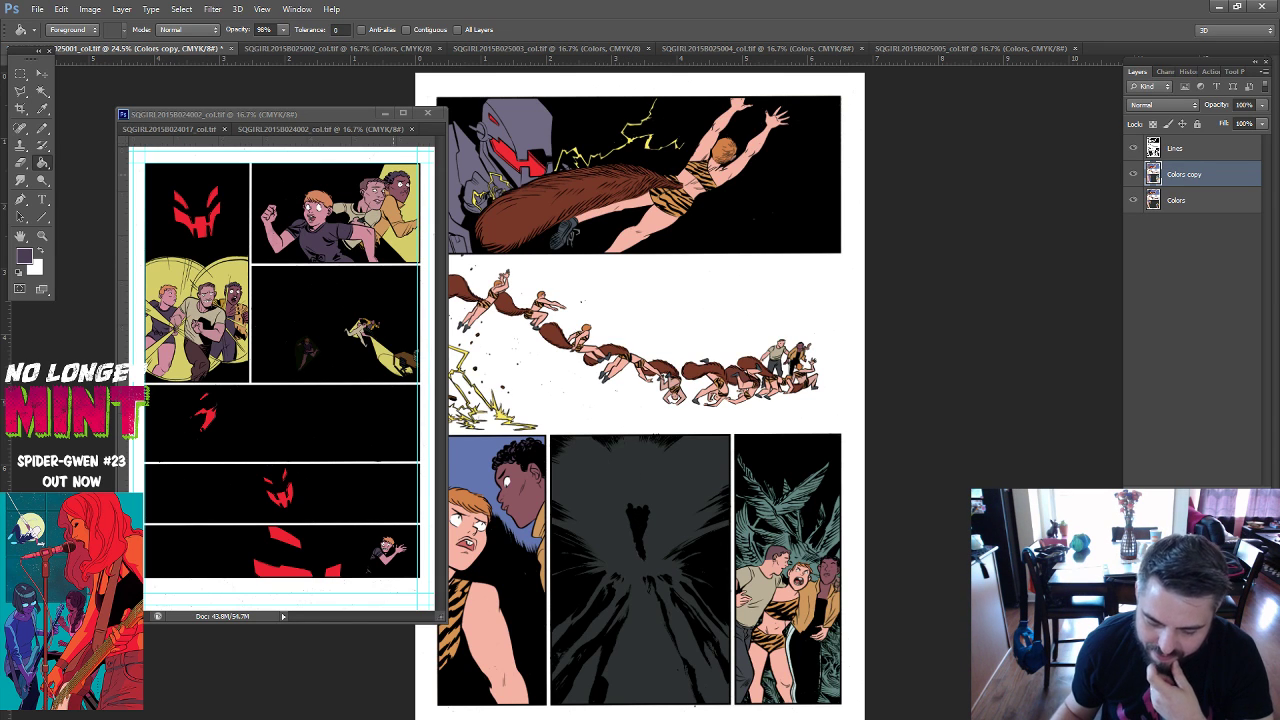
Fill the figure's light tail streaks with sampled dark grey (Contiguous on), then switch to the Word script.
left_click(46, 239)
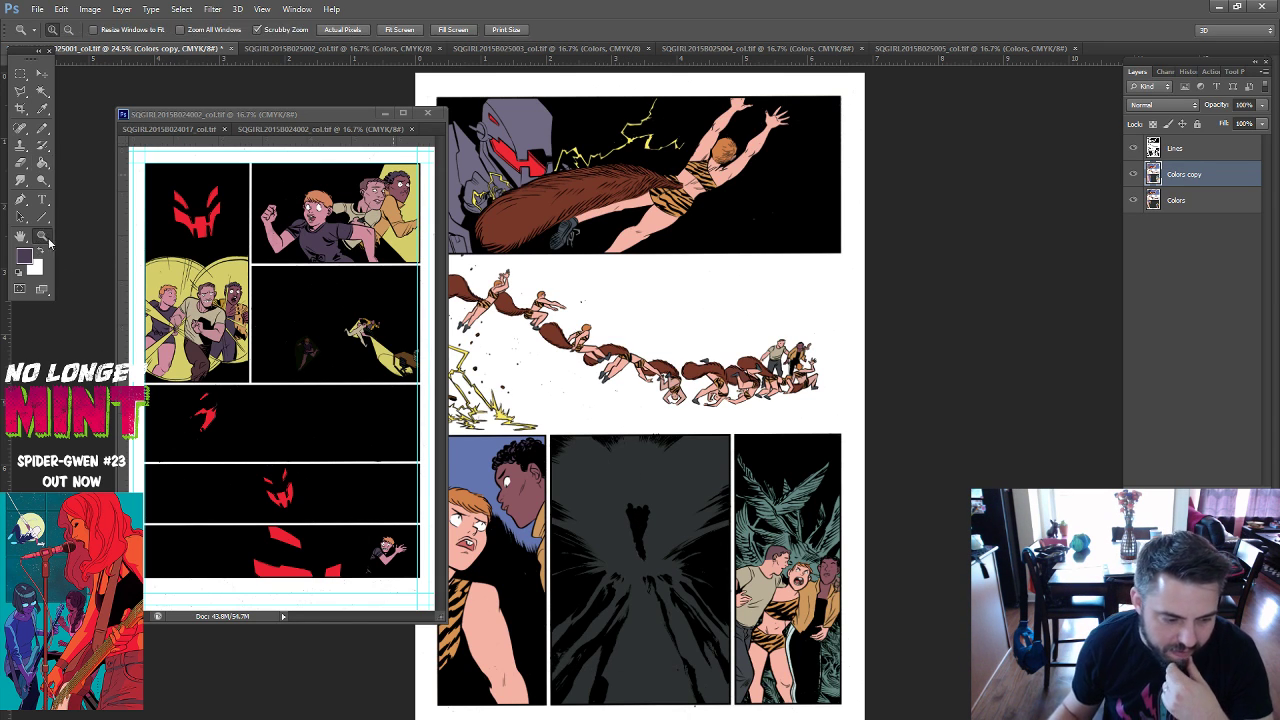
left_click_drag(690, 563, 694, 609)
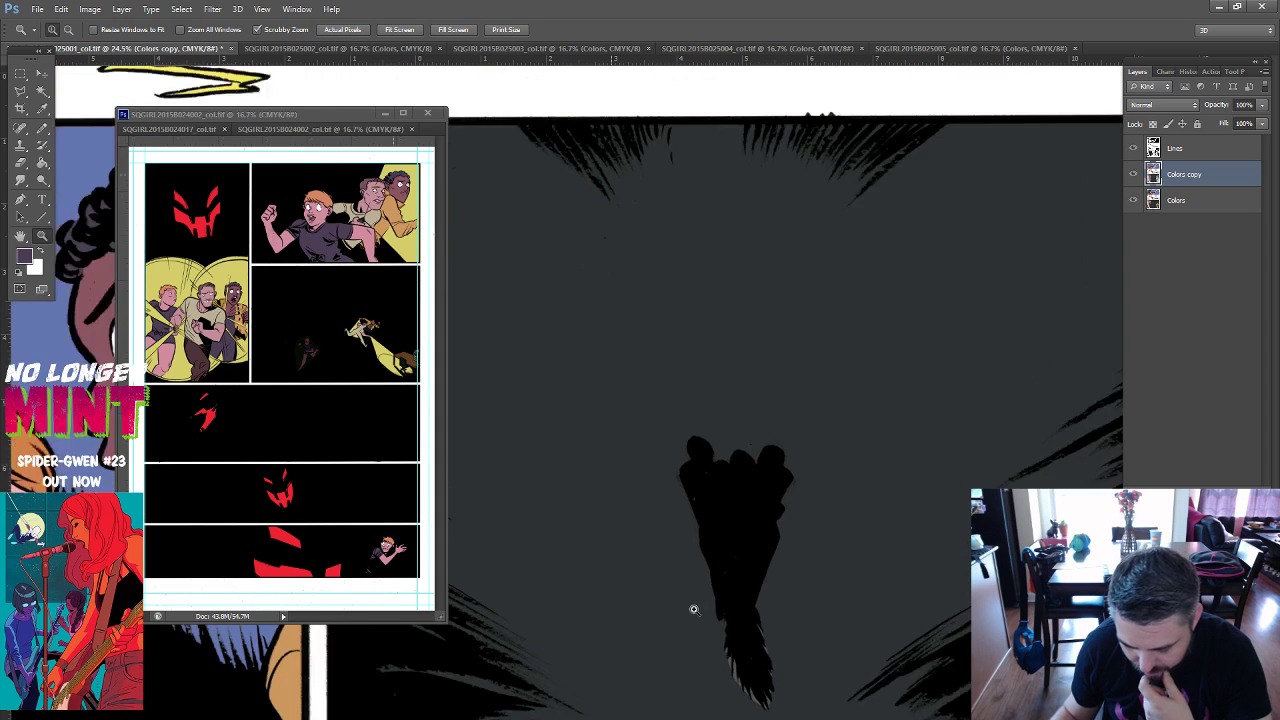
left_click_drag(851, 651, 772, 431)
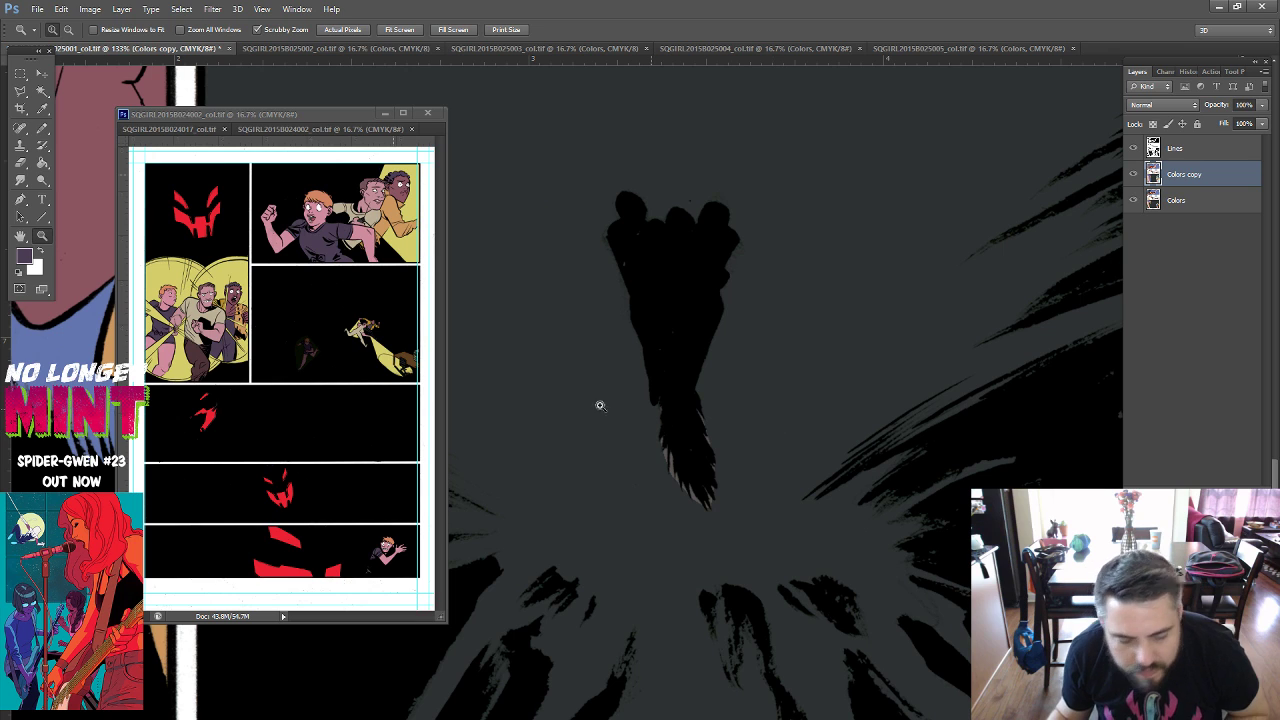
left_click(42, 162)
left_click(585, 434, "alt")
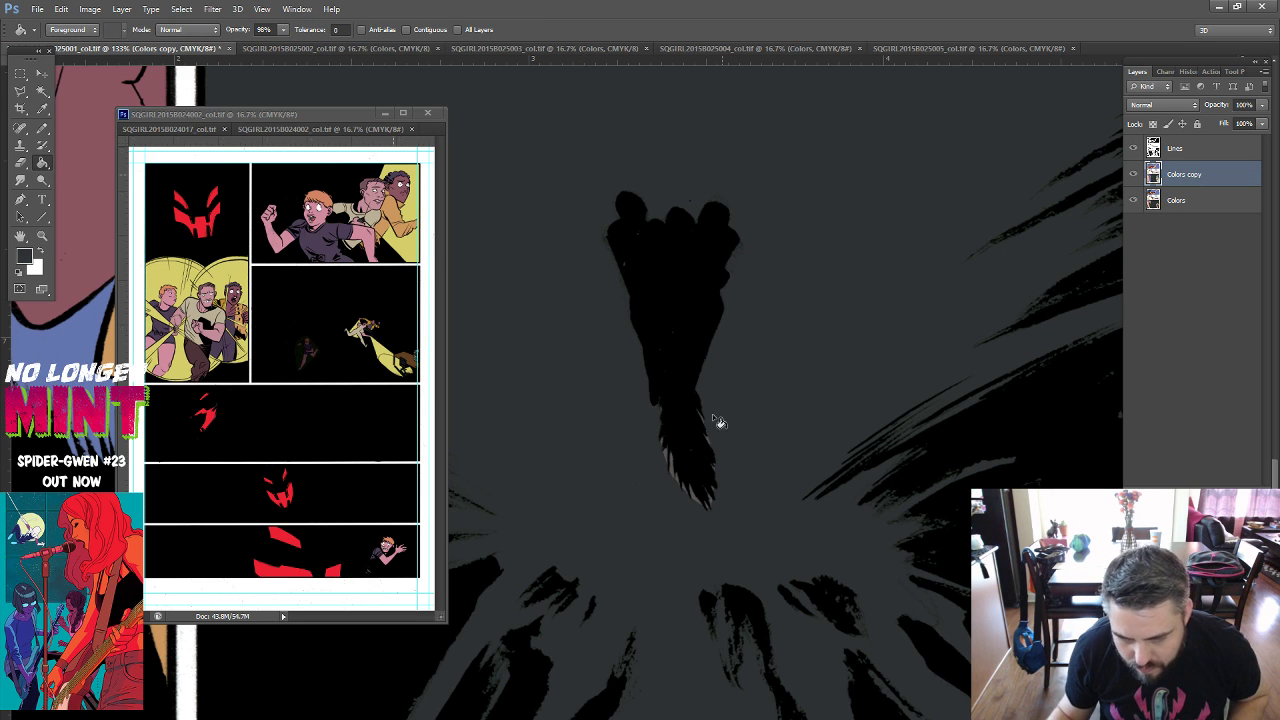
left_click(406, 29)
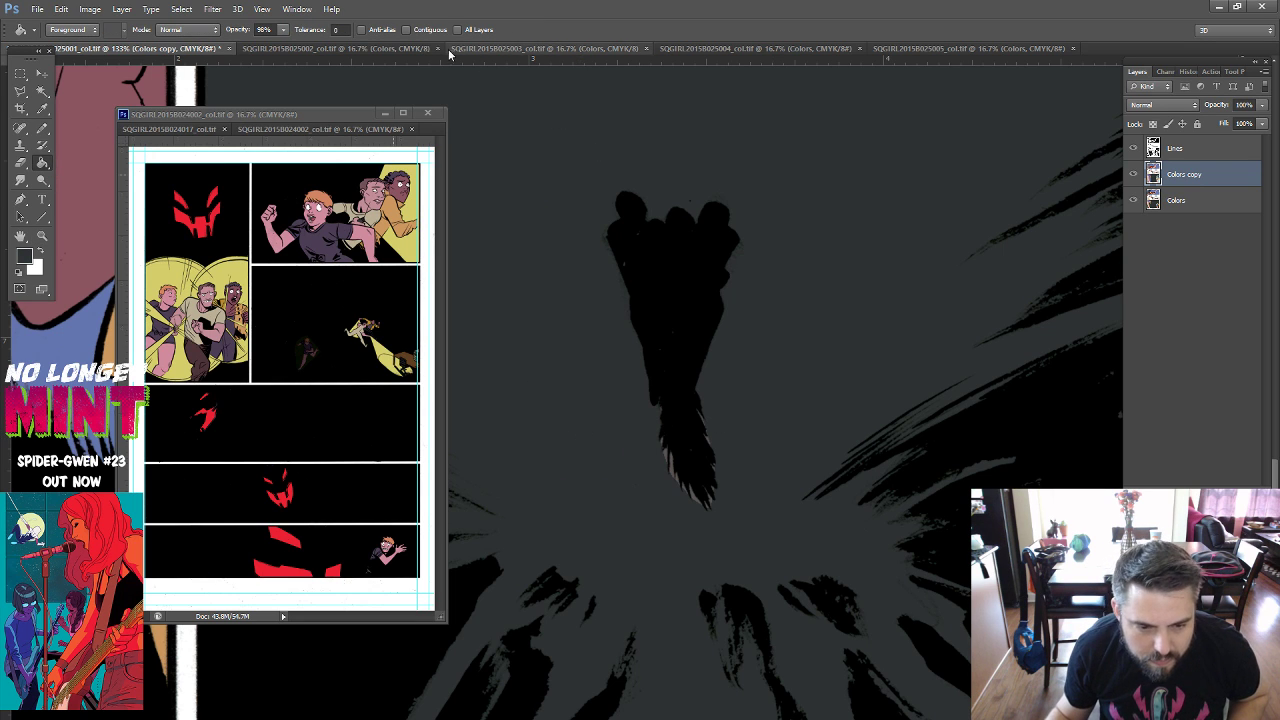
left_click(700, 486)
key("ctrl+0")
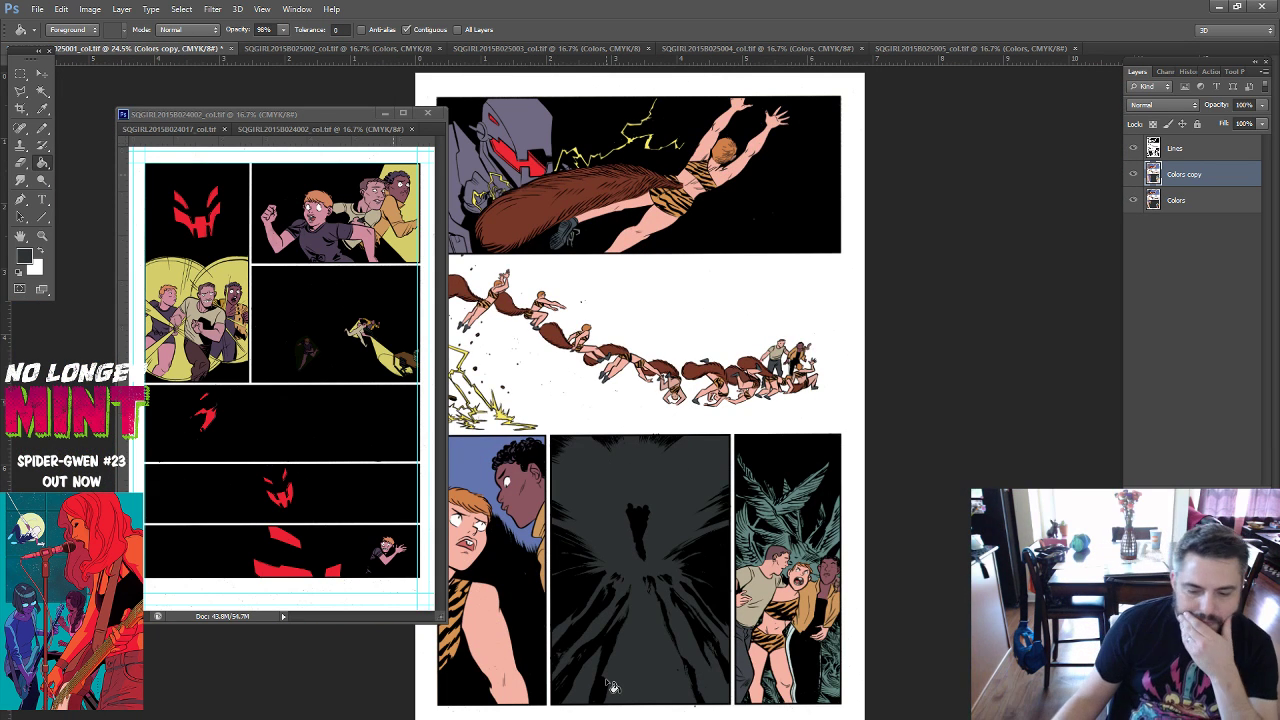
key("alt+Tab")
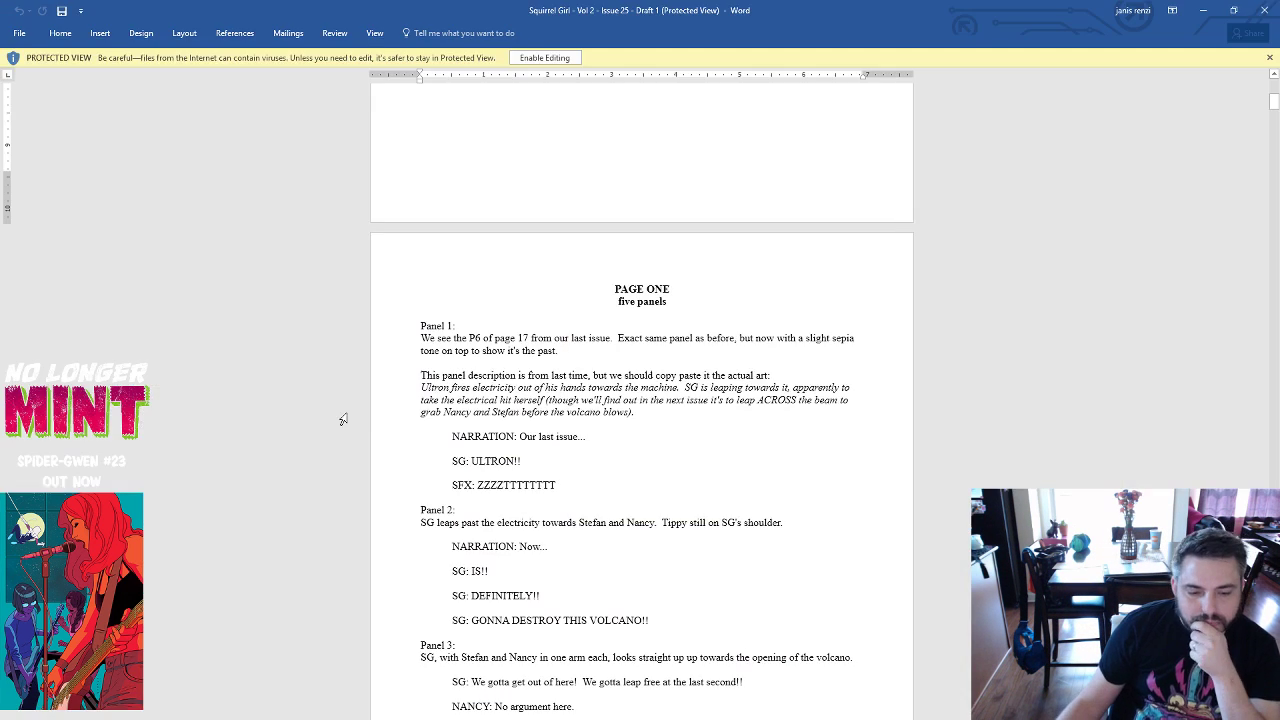
Scroll through the script's Panel 2 to Panel 5 descriptions, then minimize Word.
scroll(494, 441, "down", 1)
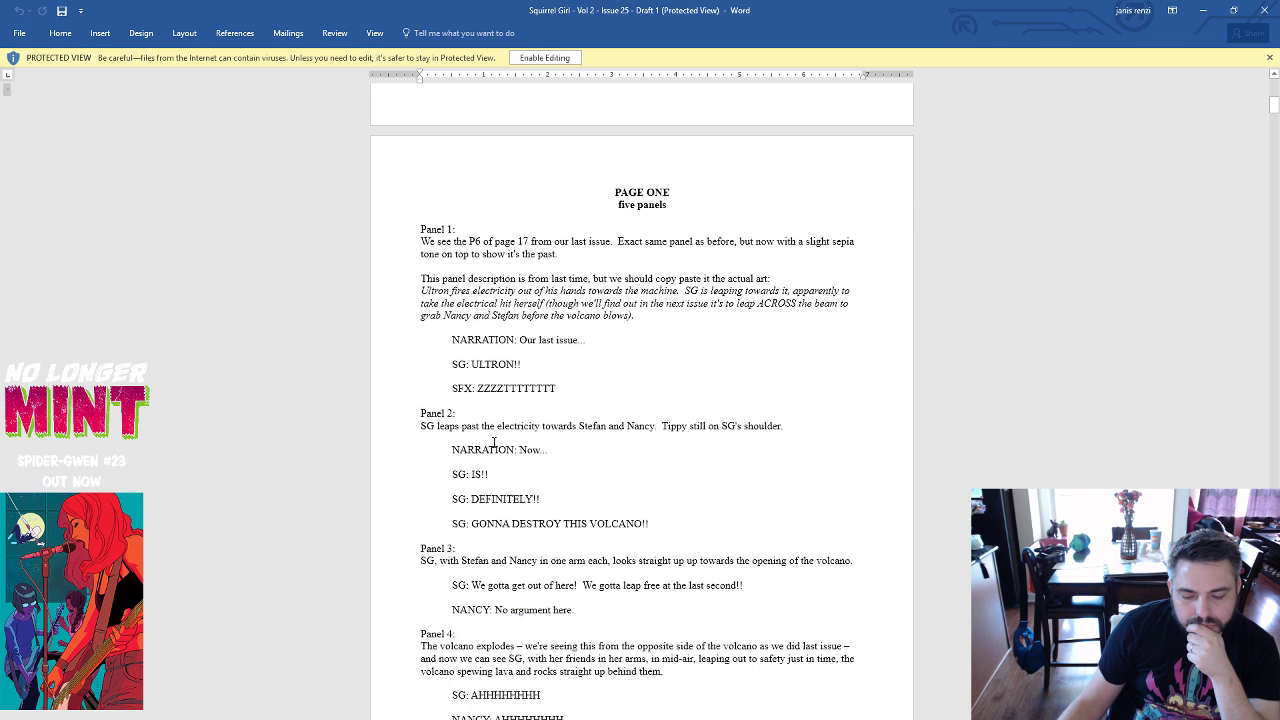
scroll(494, 441, "down", 2)
scroll(494, 441, "down", 2)
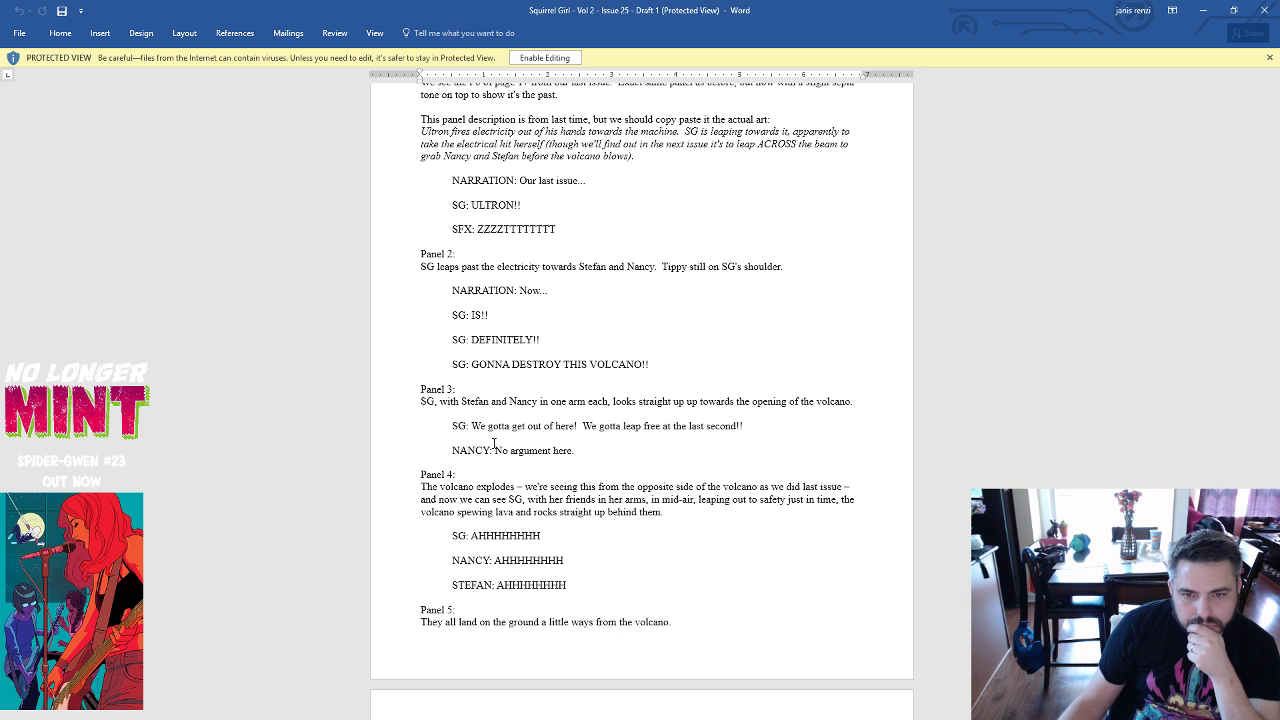
scroll(494, 443, "down", 1)
scroll(494, 443, "down", 2)
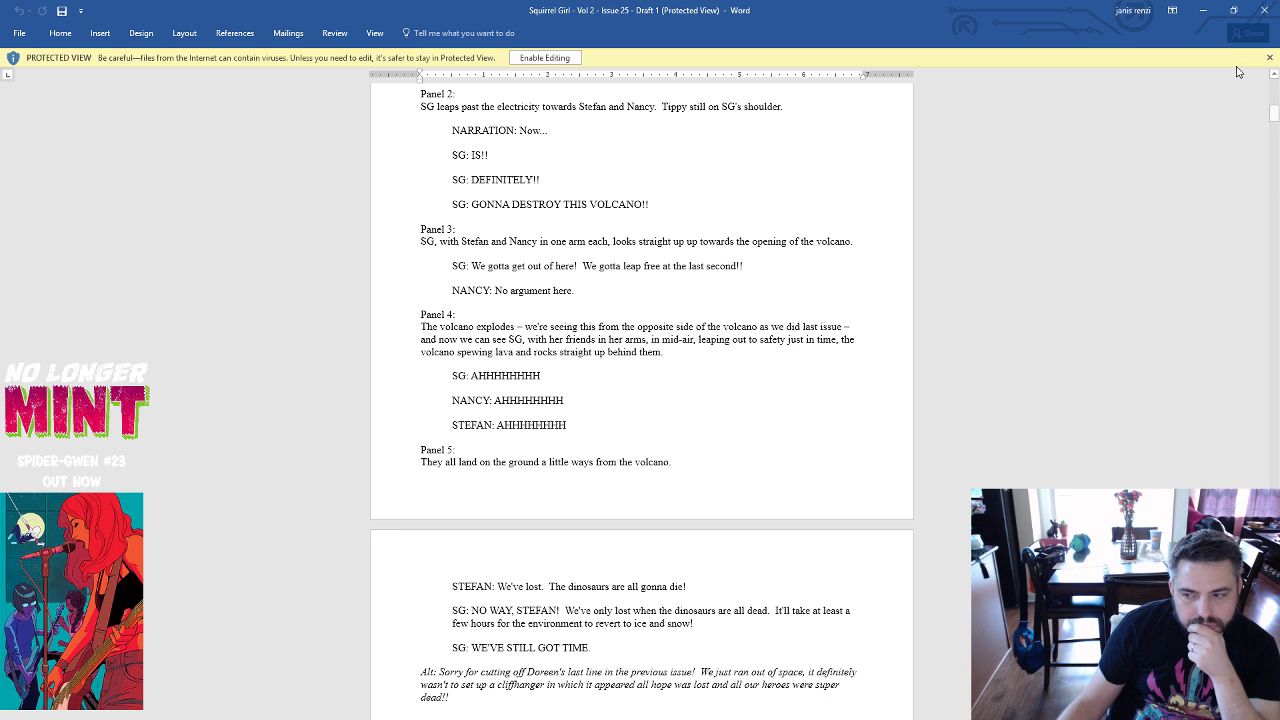
left_click(1203, 10)
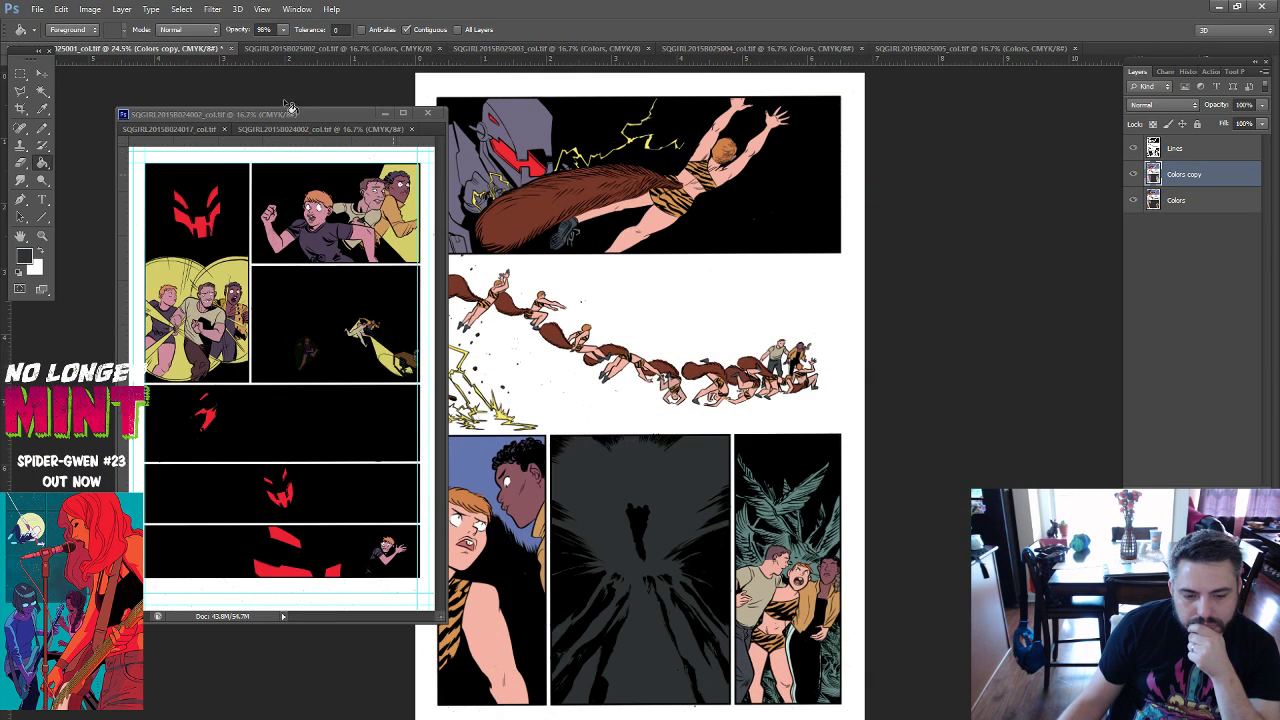
Move the reference window aside and drag SQGIRL2015B024018_col from the upload folder into Photoshop.
left_click_drag(291, 121, 252, 111)
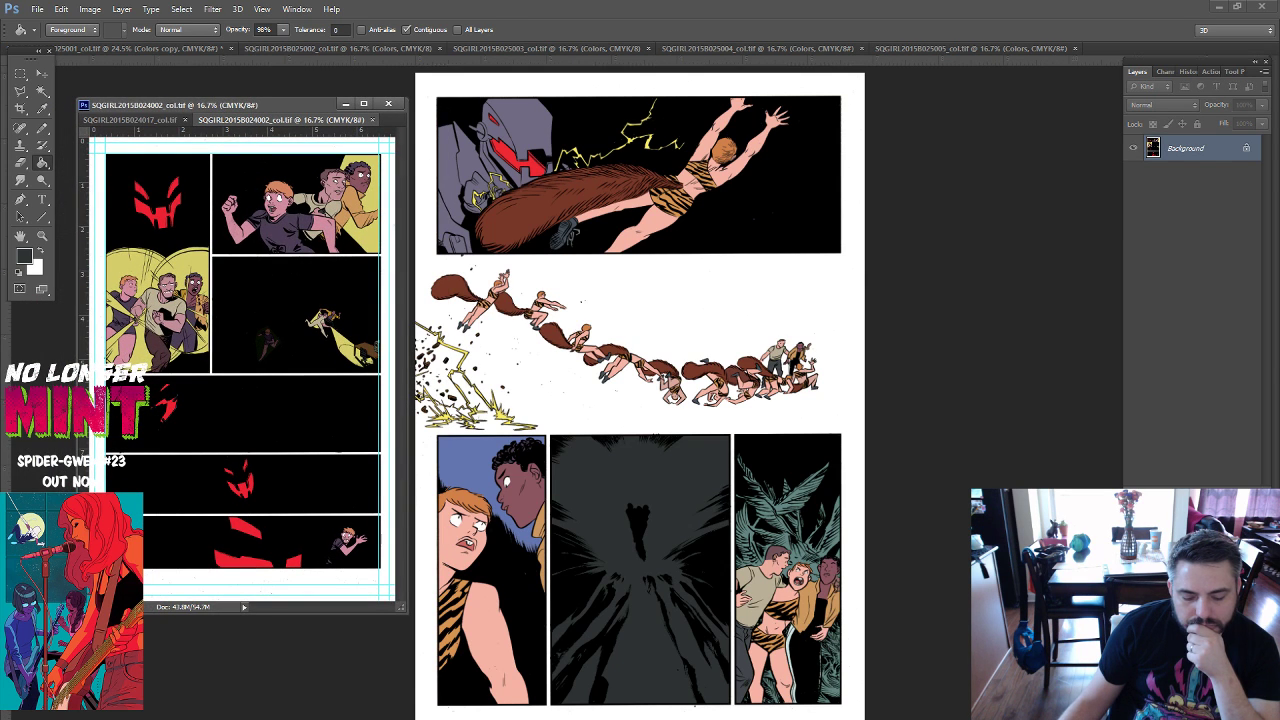
left_click(343, 710)
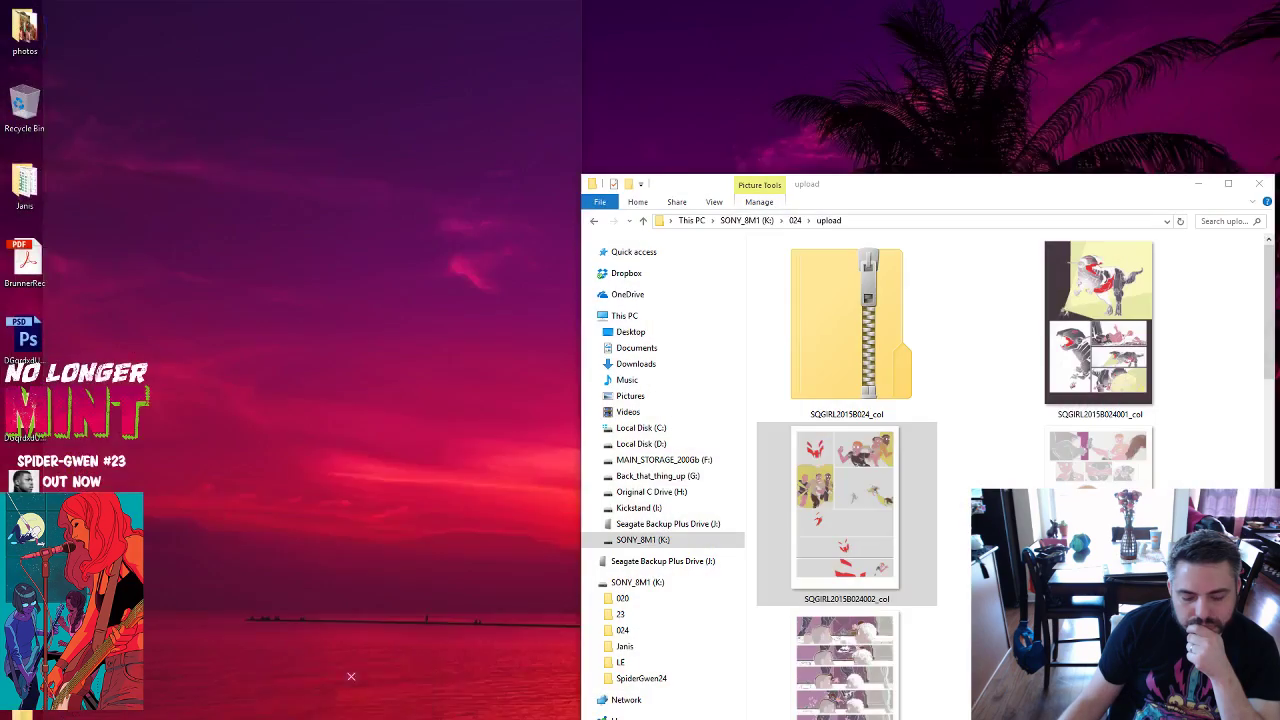
left_click(300, 700)
scroll(966, 540, "down", 5)
scroll(966, 540, "down", 2)
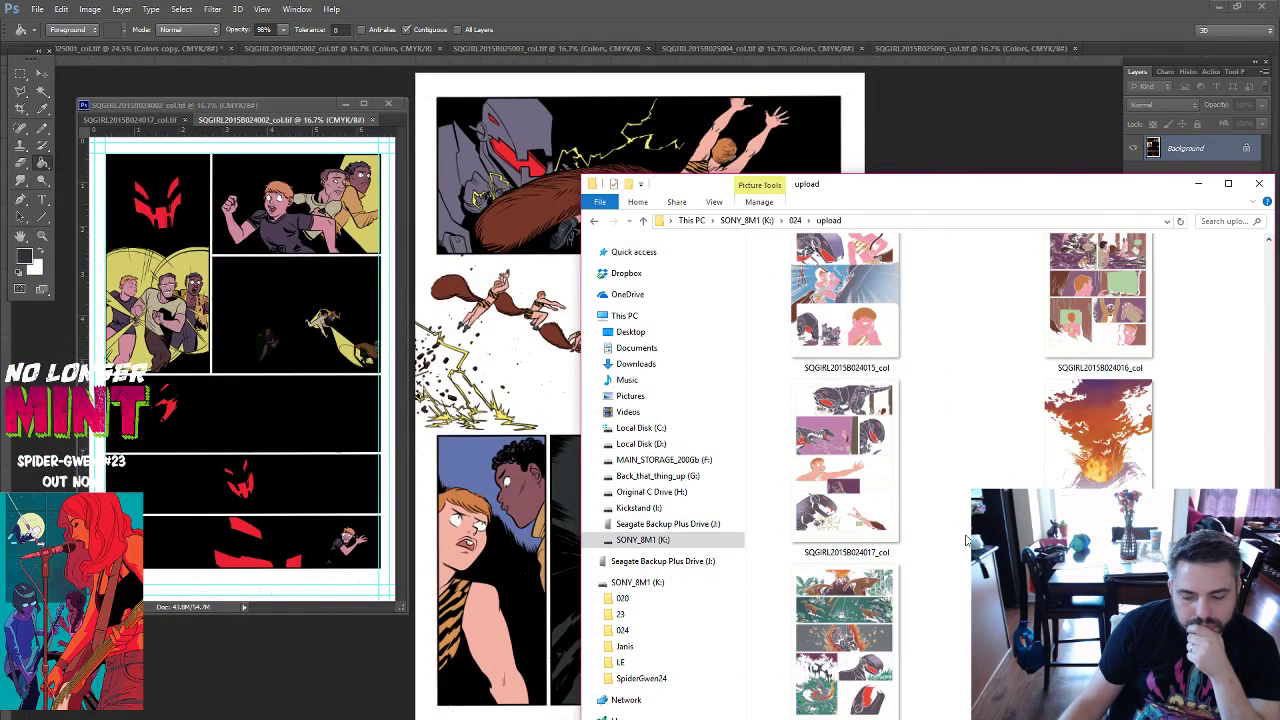
mouse_move(1100, 430)
left_mouse_down()
mouse_move(420, 133)
mouse_move(403, 138)
left_mouse_up()
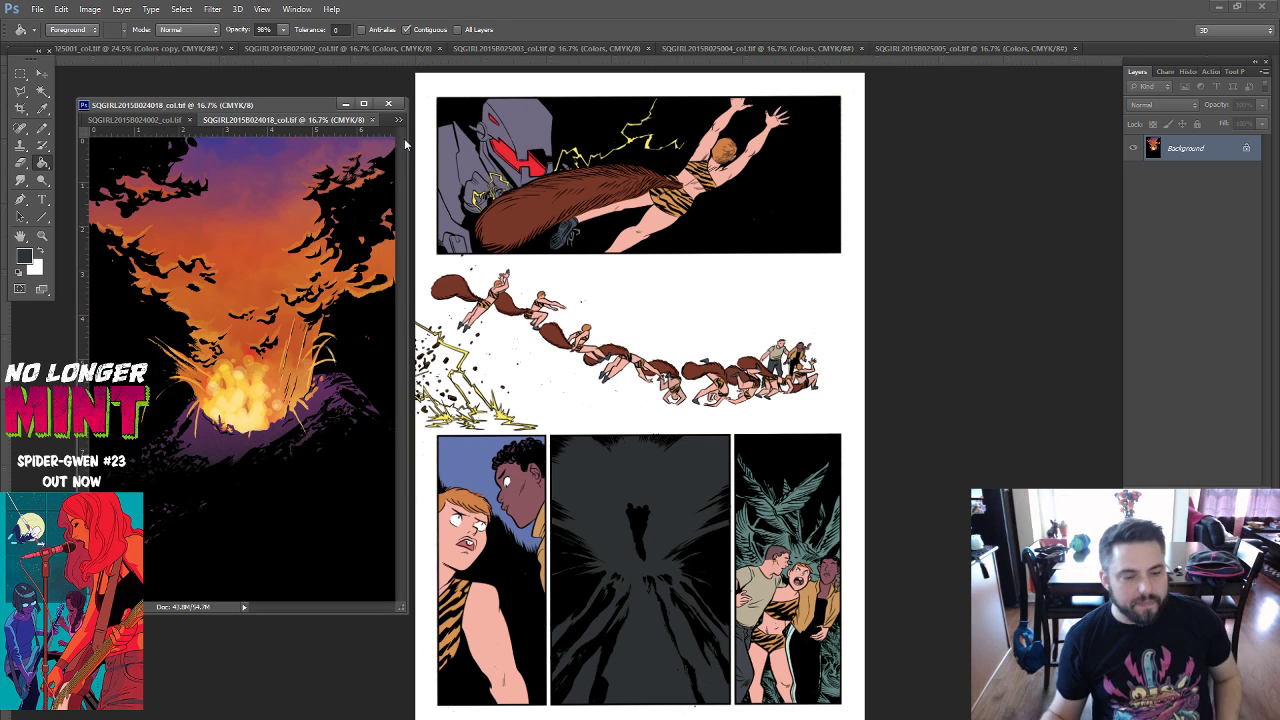
Select the bottom-middle panel and fill it with burnt orange sampled from the volcano sky.
left_click(43, 93)
left_click(572, 491)
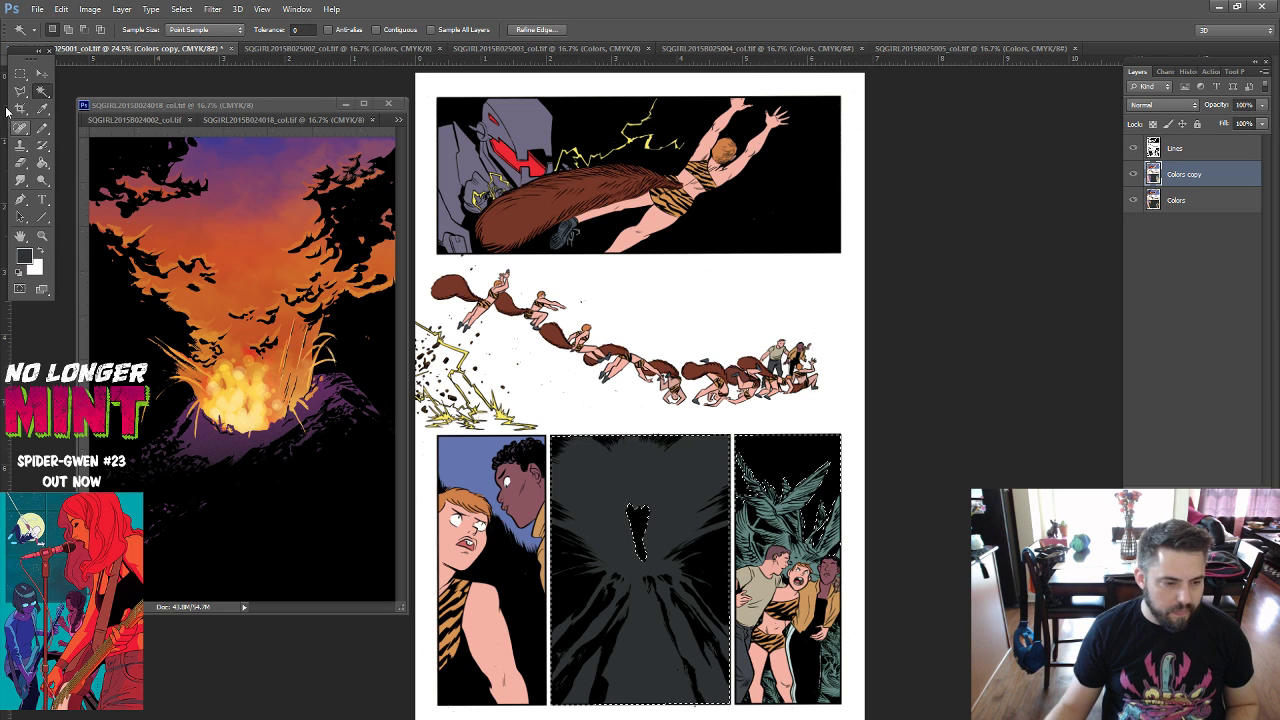
left_click(20, 74)
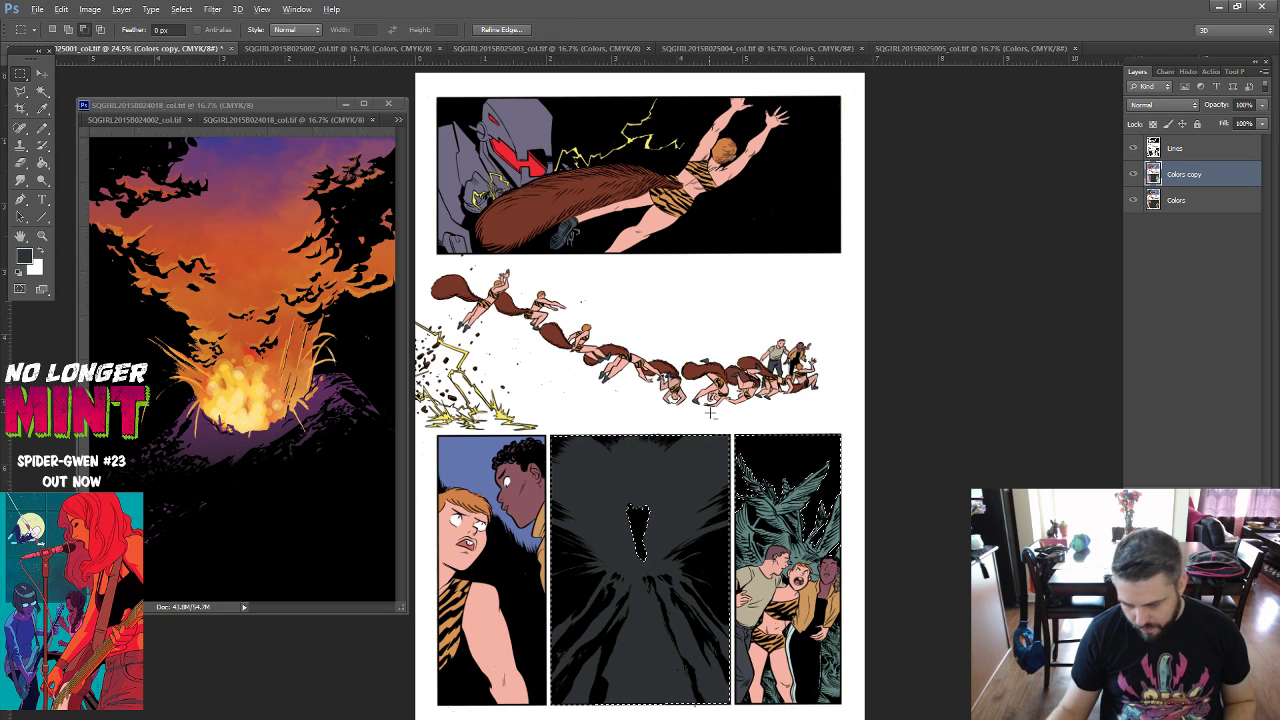
left_click_drag(730, 425, 864, 719)
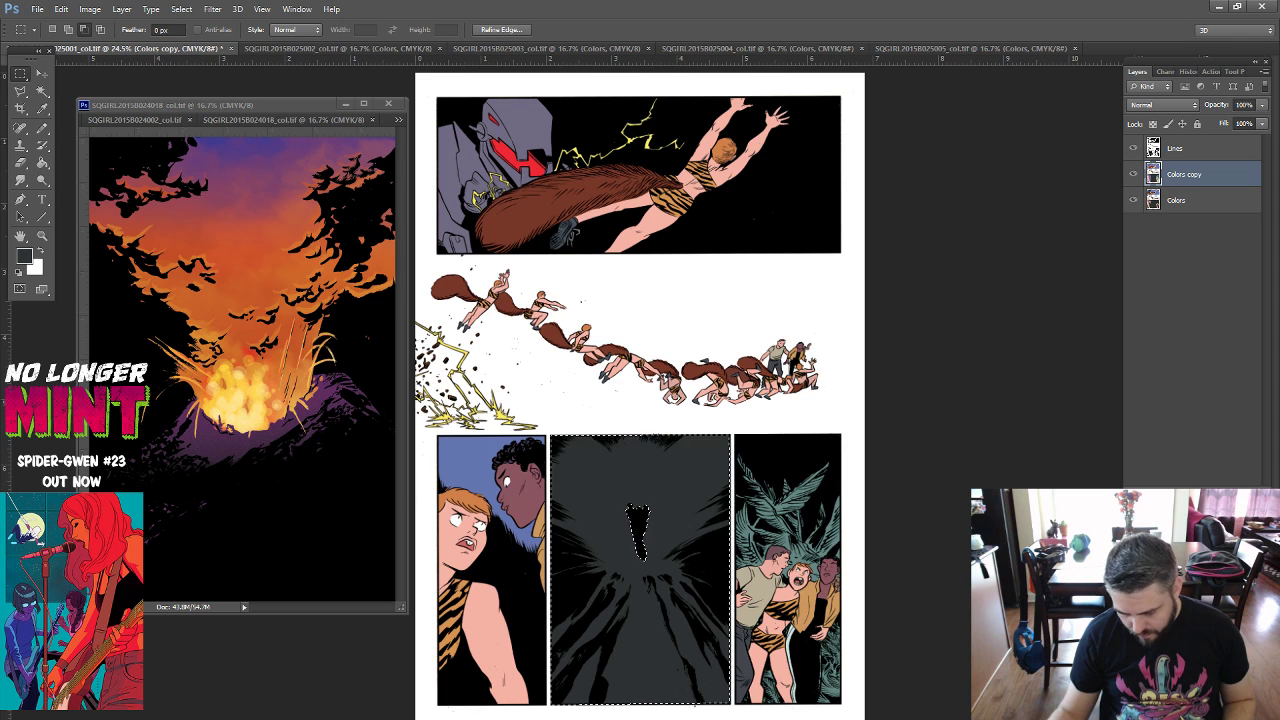
left_click(42, 162)
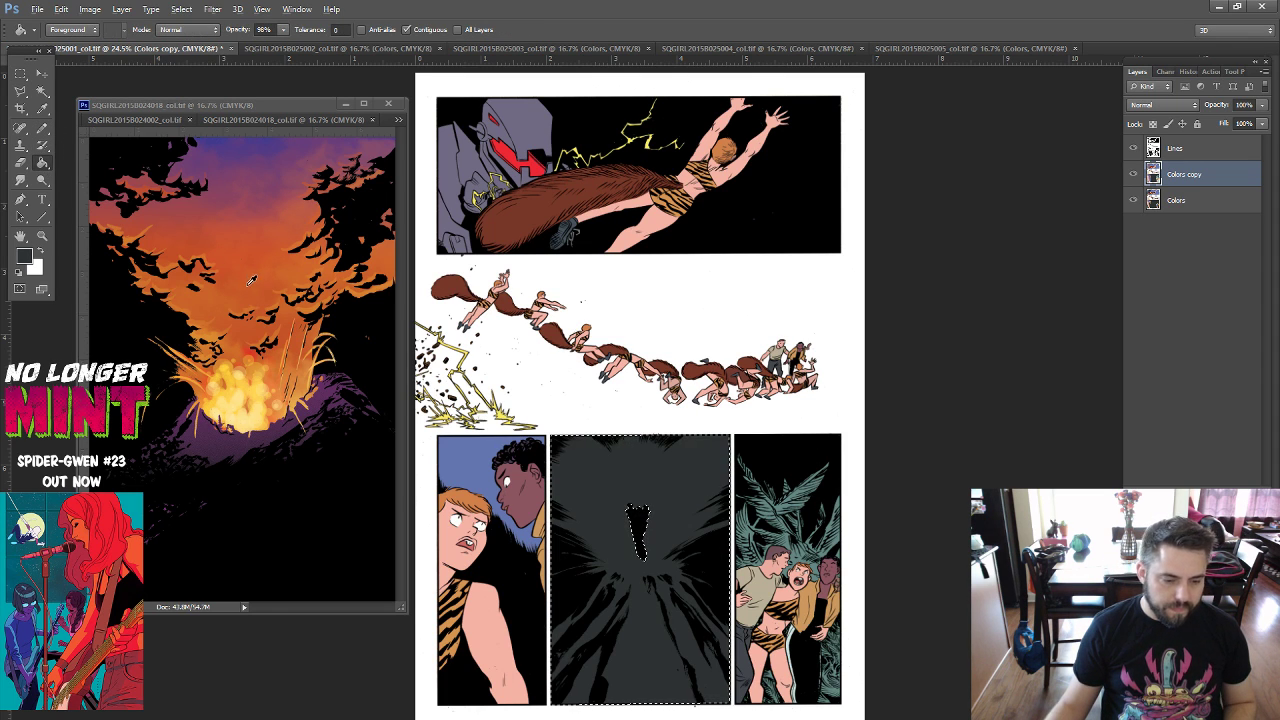
left_click(252, 281, "alt")
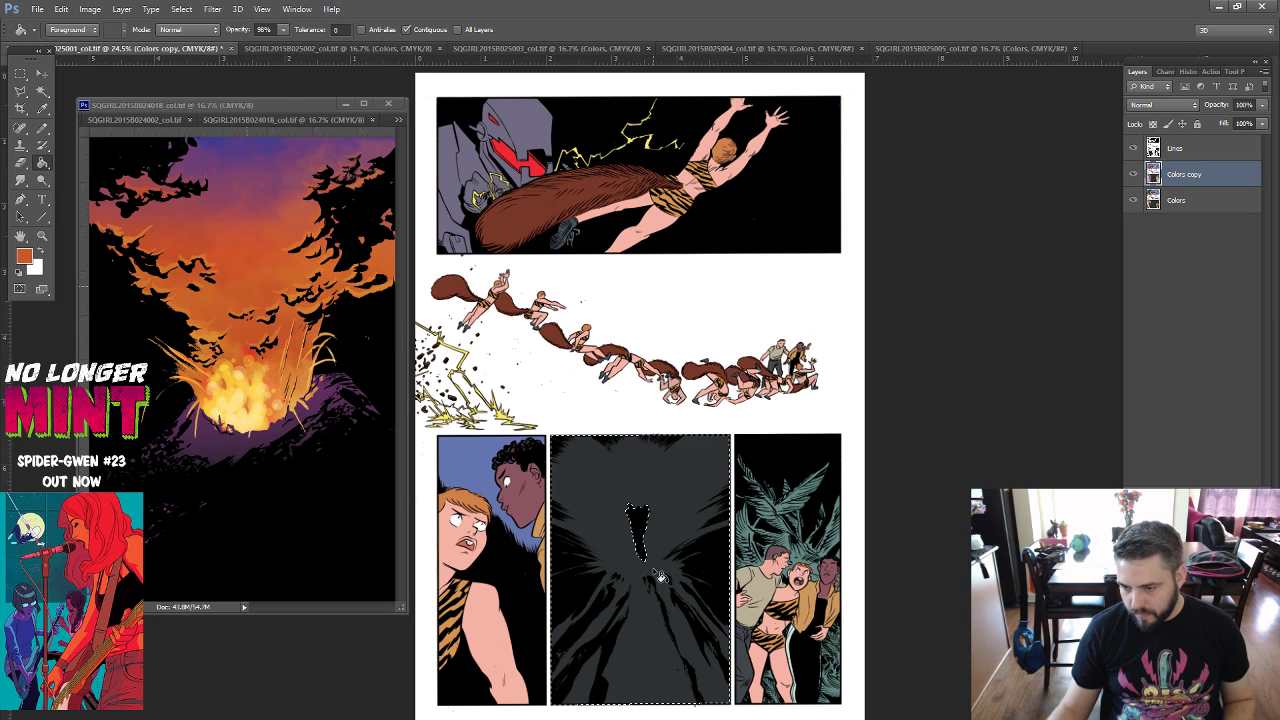
left_click(42, 90)
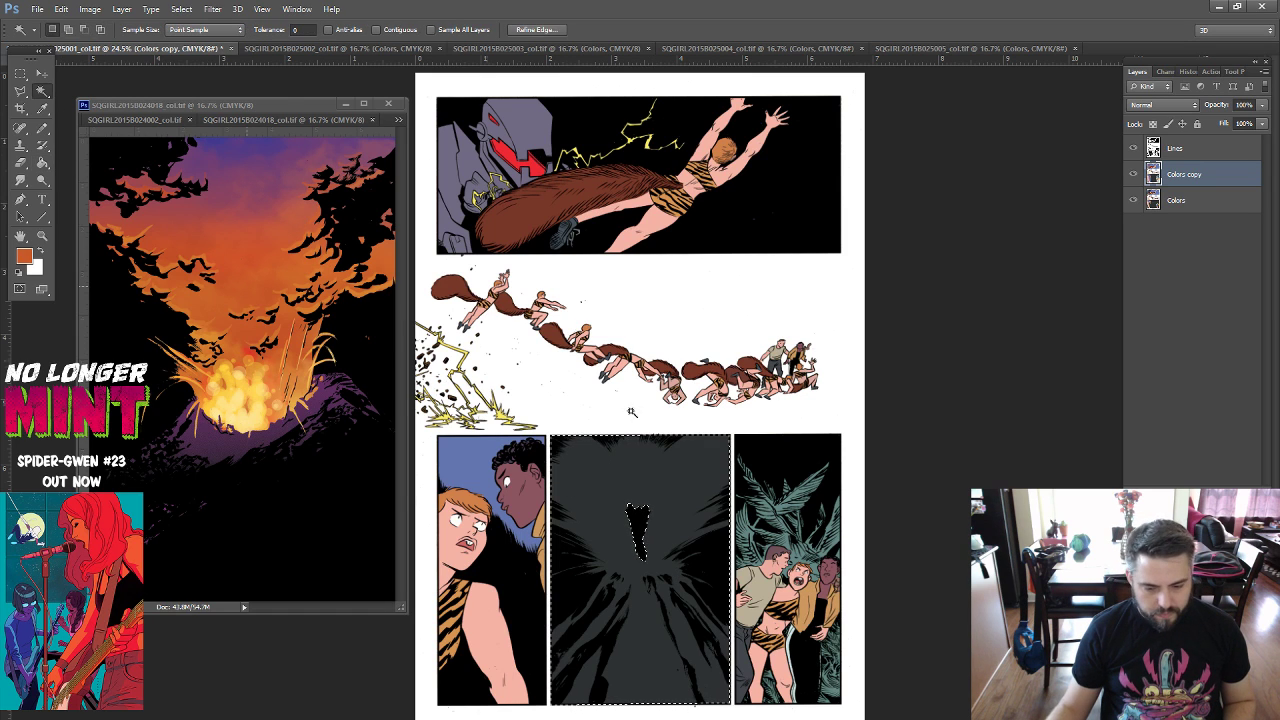
left_click(641, 553)
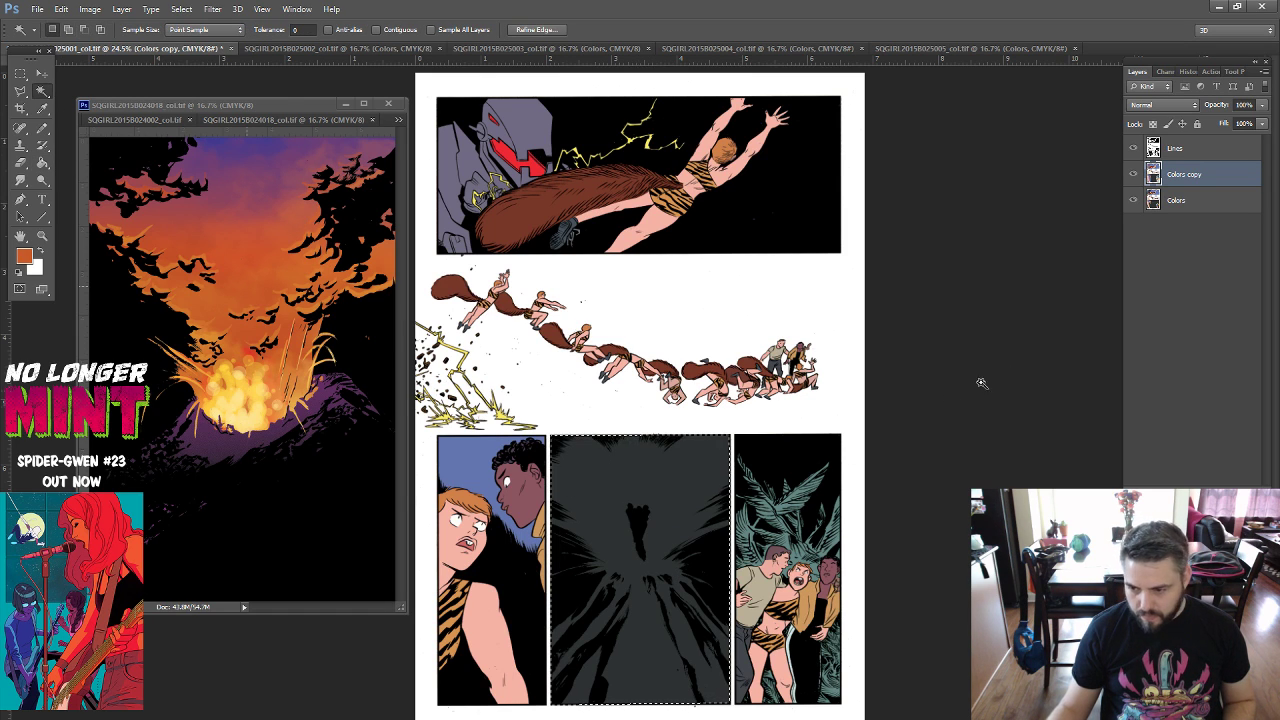
left_click(42, 162)
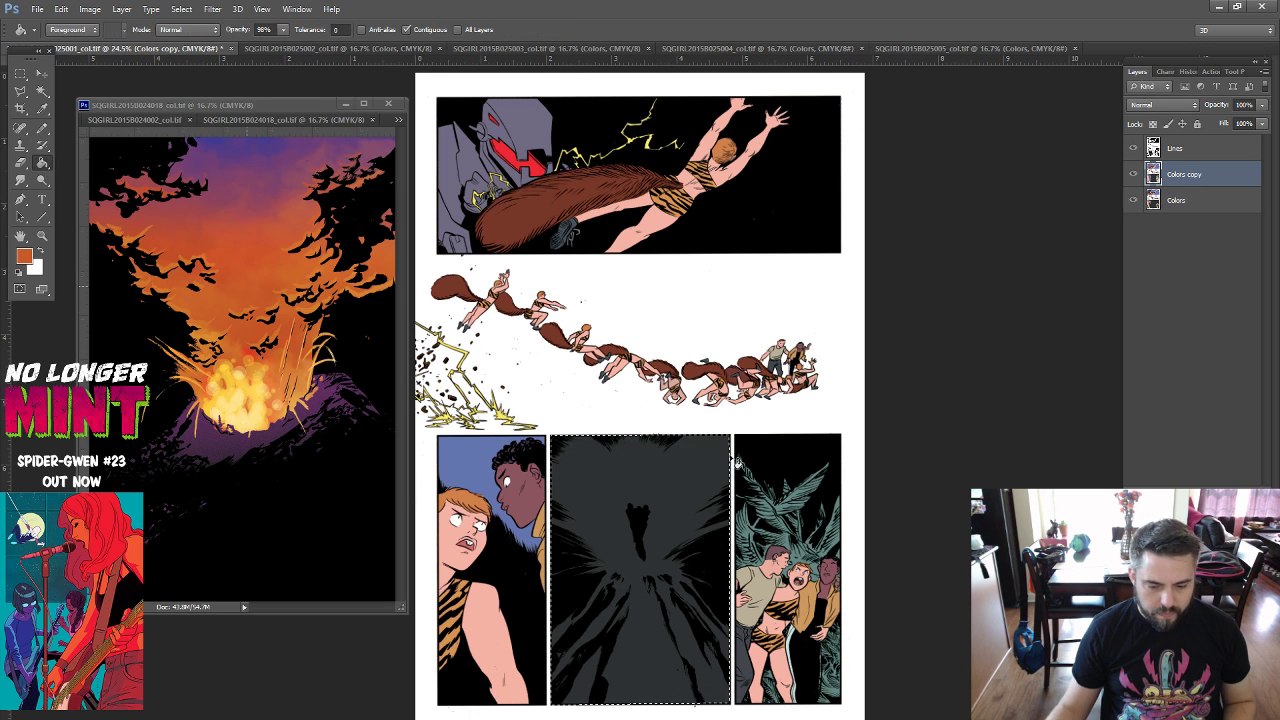
left_click(682, 566)
Set up a soft 1900 px brush loaded with maroon sampled from the volcano reference.
left_click(42, 128)
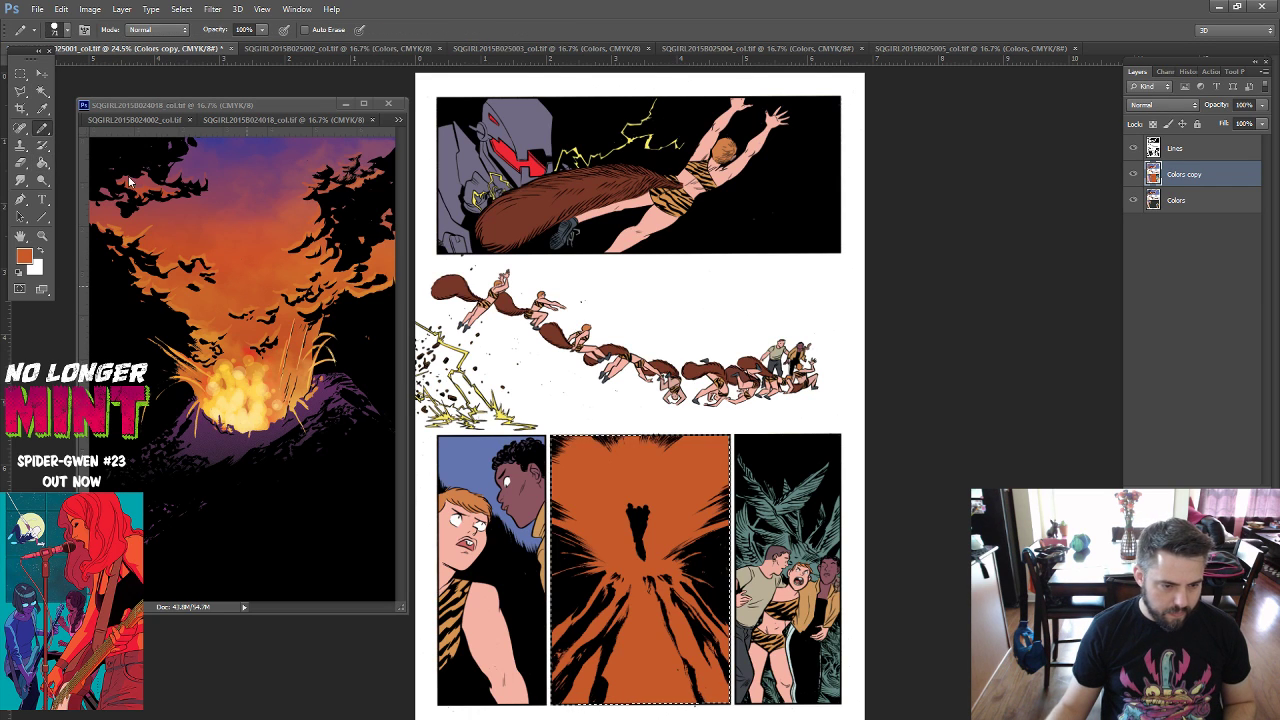
left_click(234, 157, "alt")
right_click(264, 196)
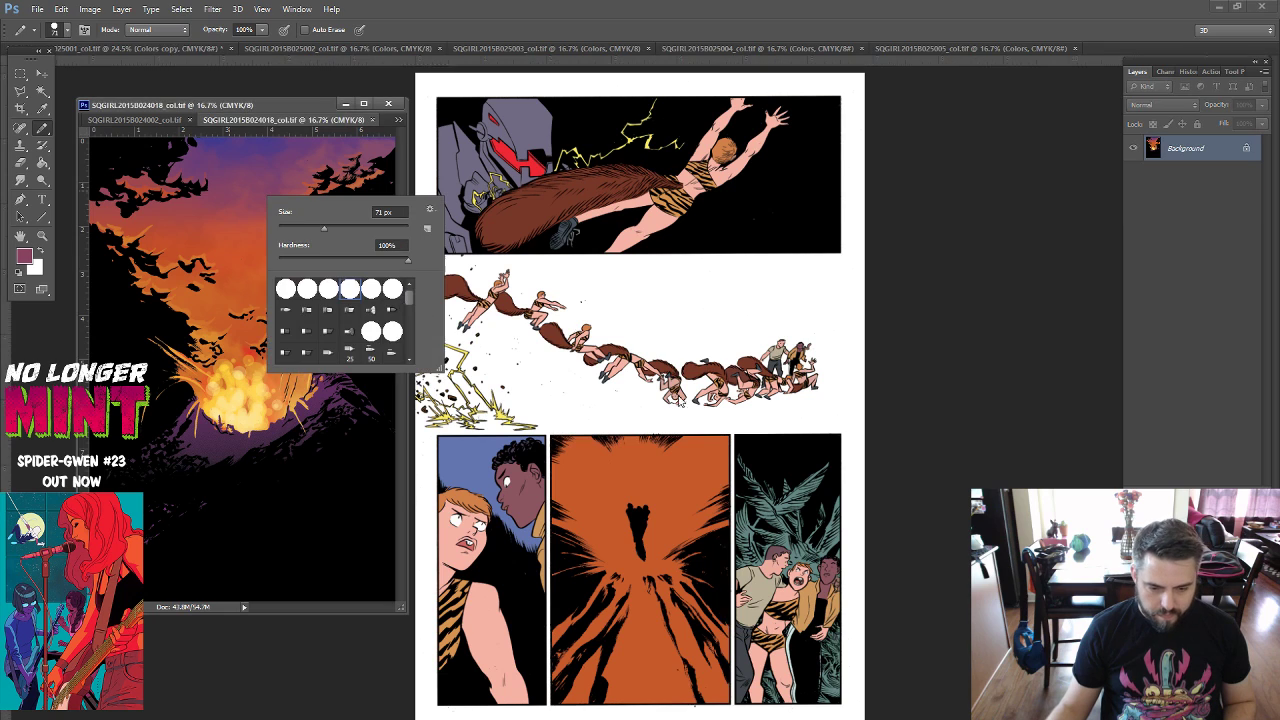
left_click_drag(45, 133, 90, 134)
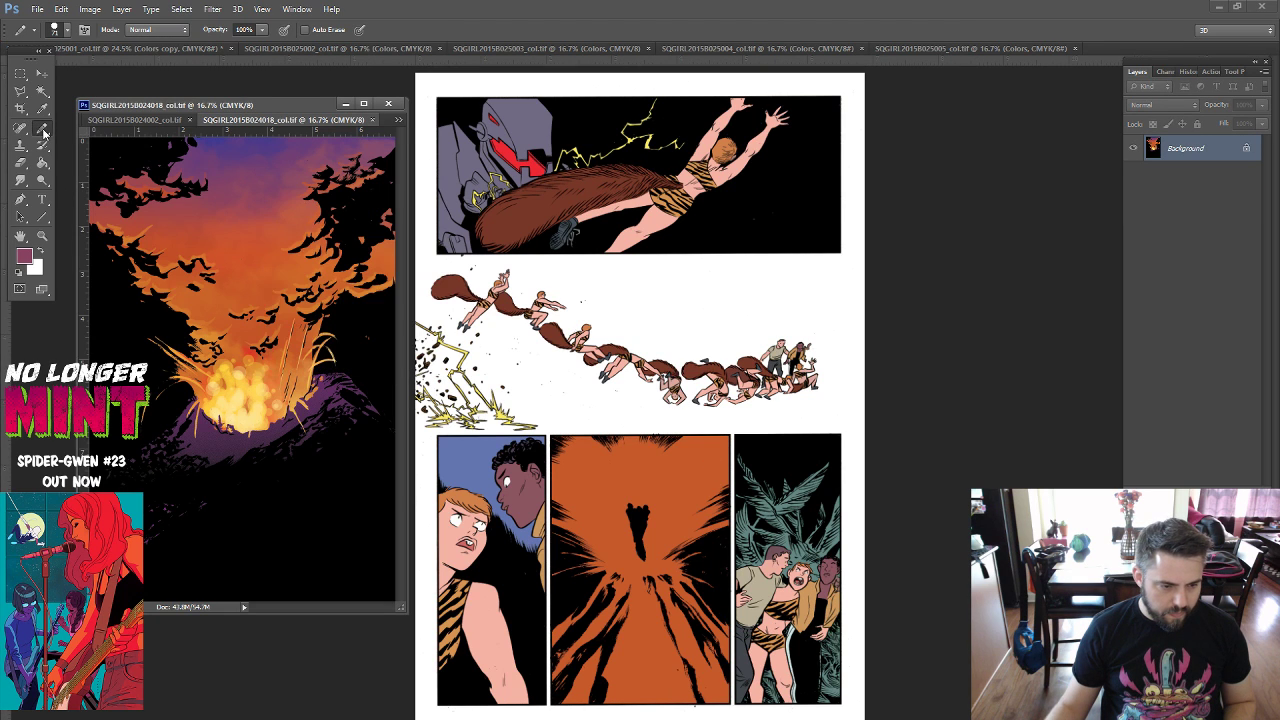
right_click(620, 529)
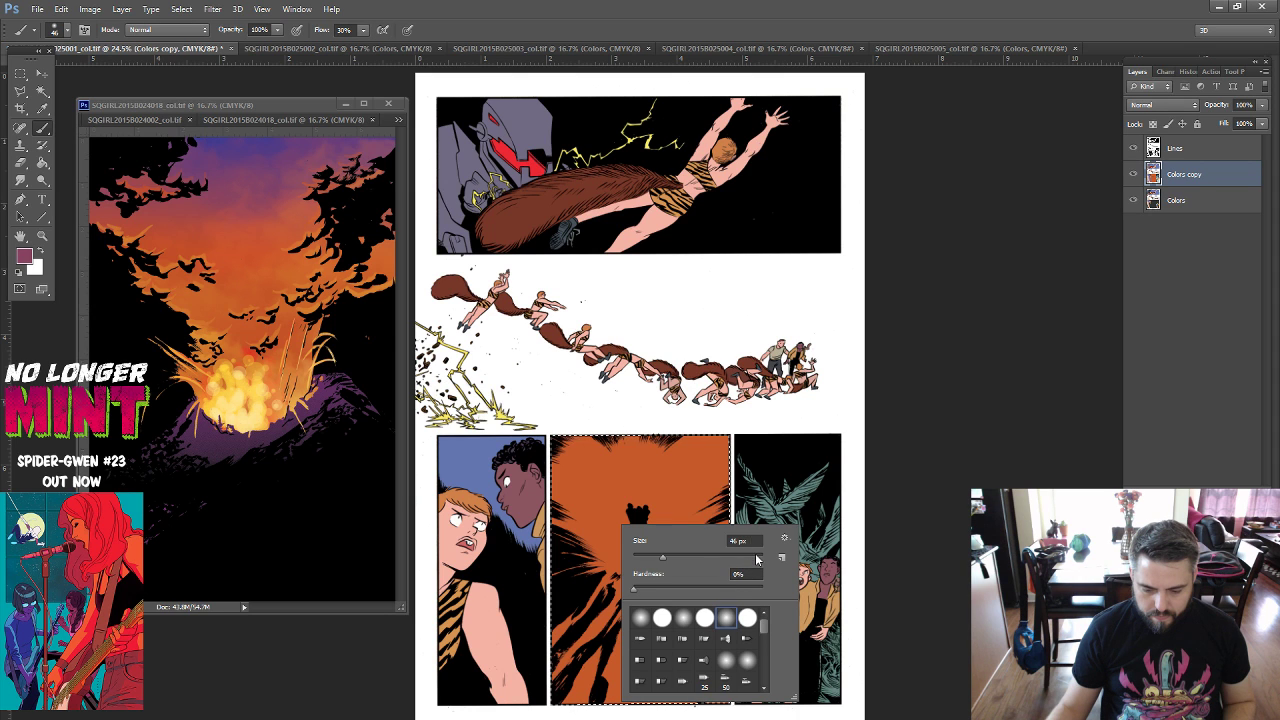
double_click(740, 541)
type("1900")
key("Return")
Darken the orange panel with a reddish wash and tint its top mauve.
left_click_drag(627, 421, 636, 382)
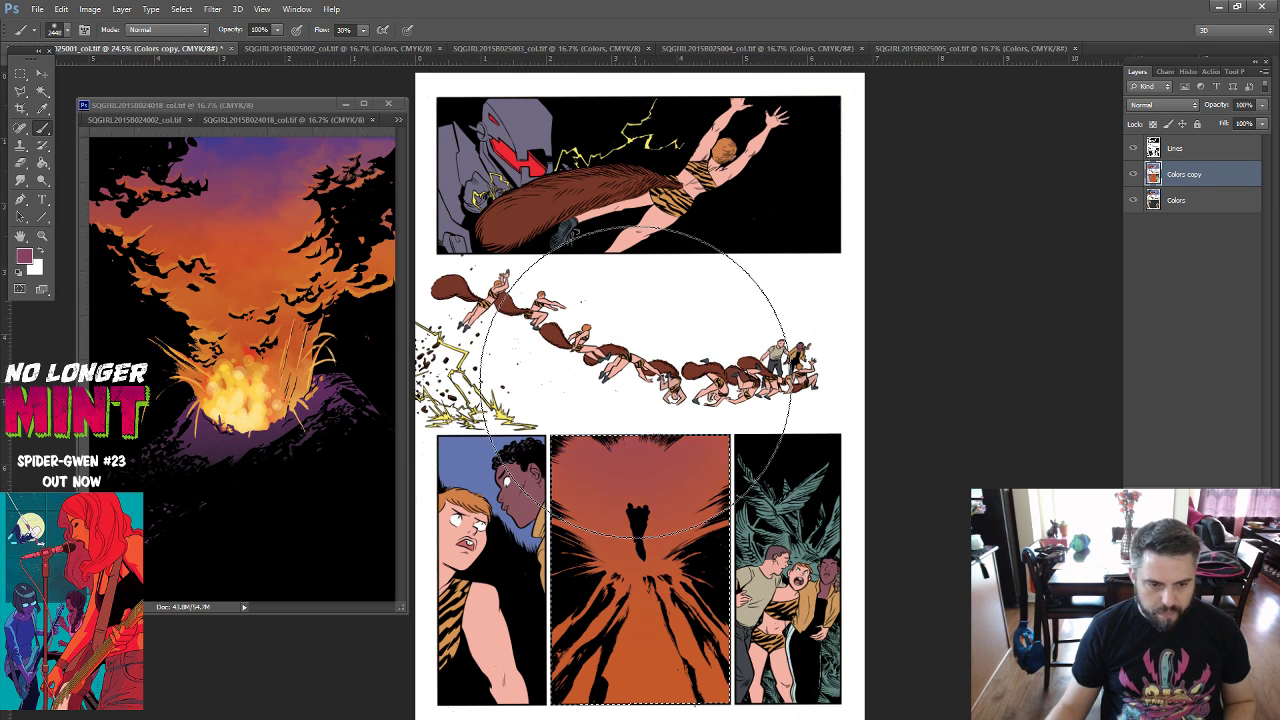
left_click(240, 140, "alt")
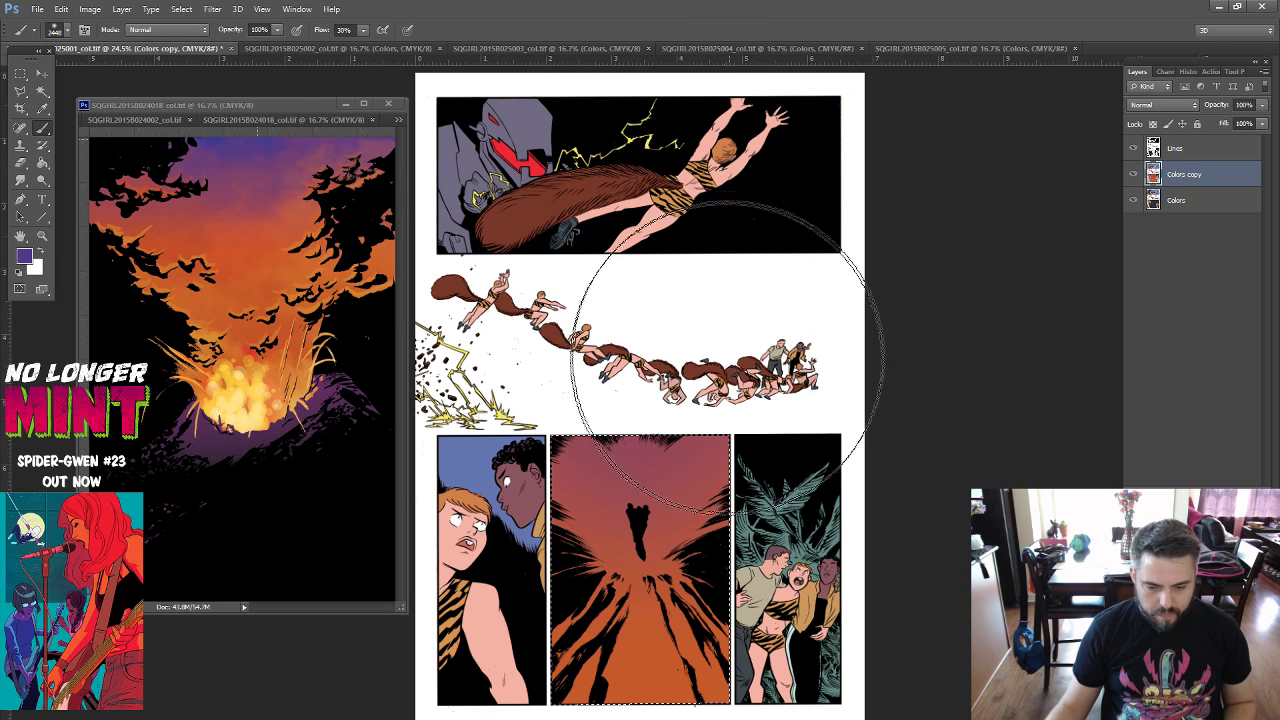
left_click_drag(727, 355, 628, 350)
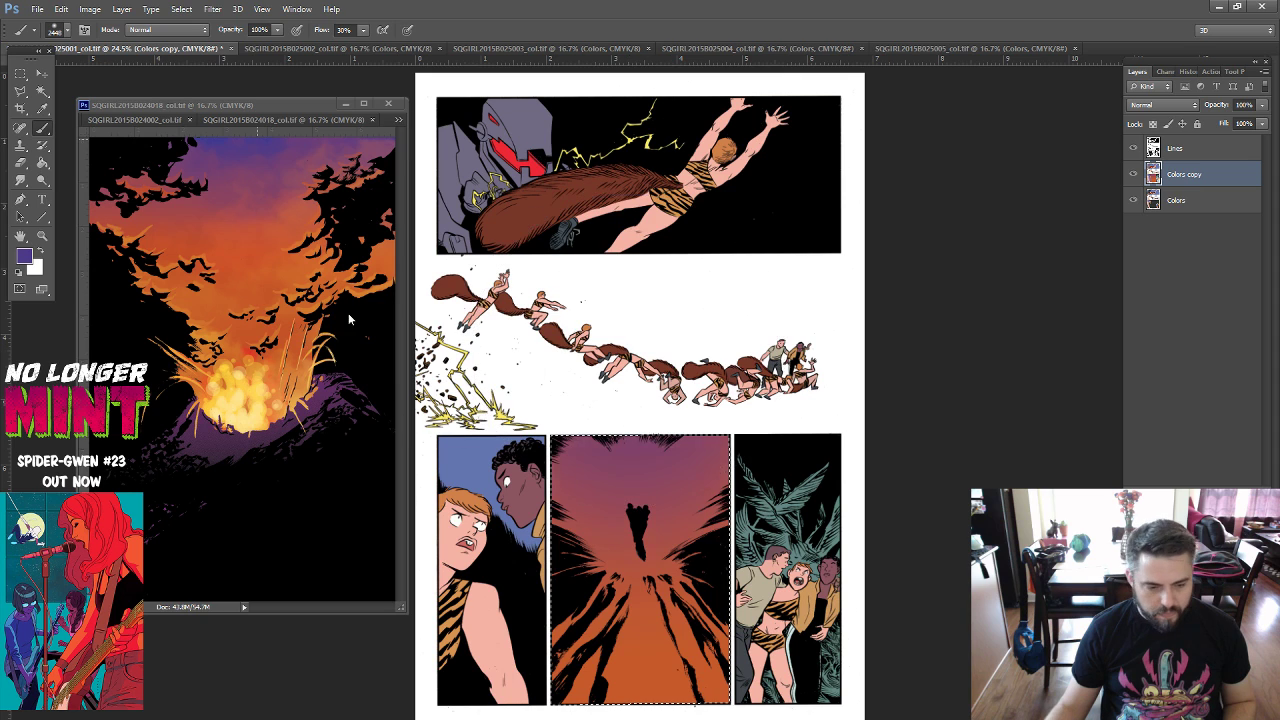
Shrink the brush to 112 px and paint a yellow-orange glow across the panel centre.
left_click(262, 377, "alt")
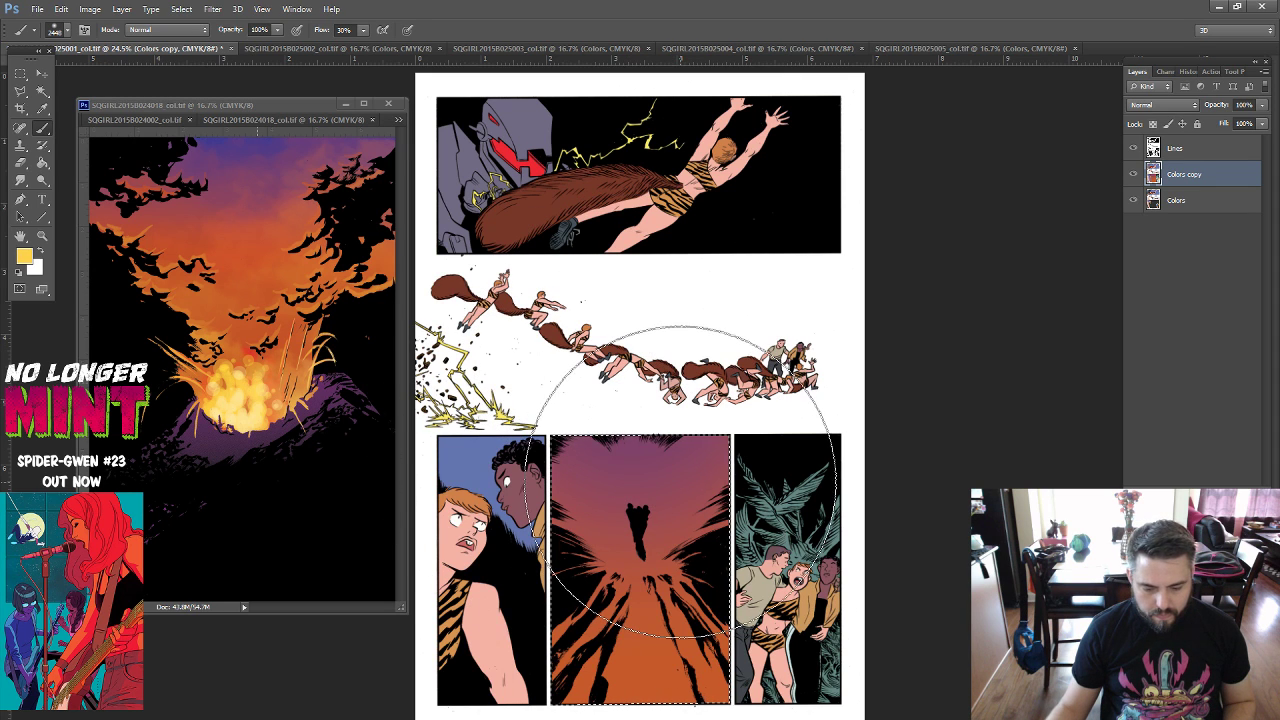
right_click(690, 488)
left_click(767, 515)
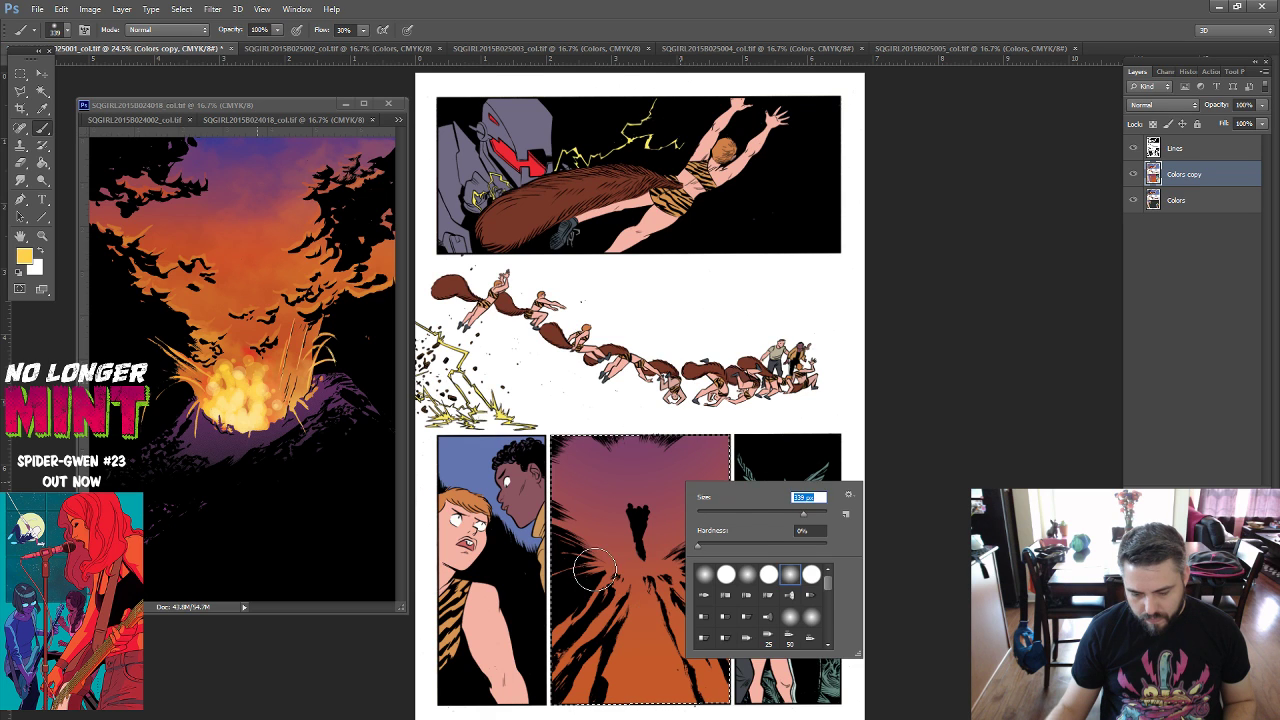
key("Return")
left_click_drag(630, 580, 835, 480)
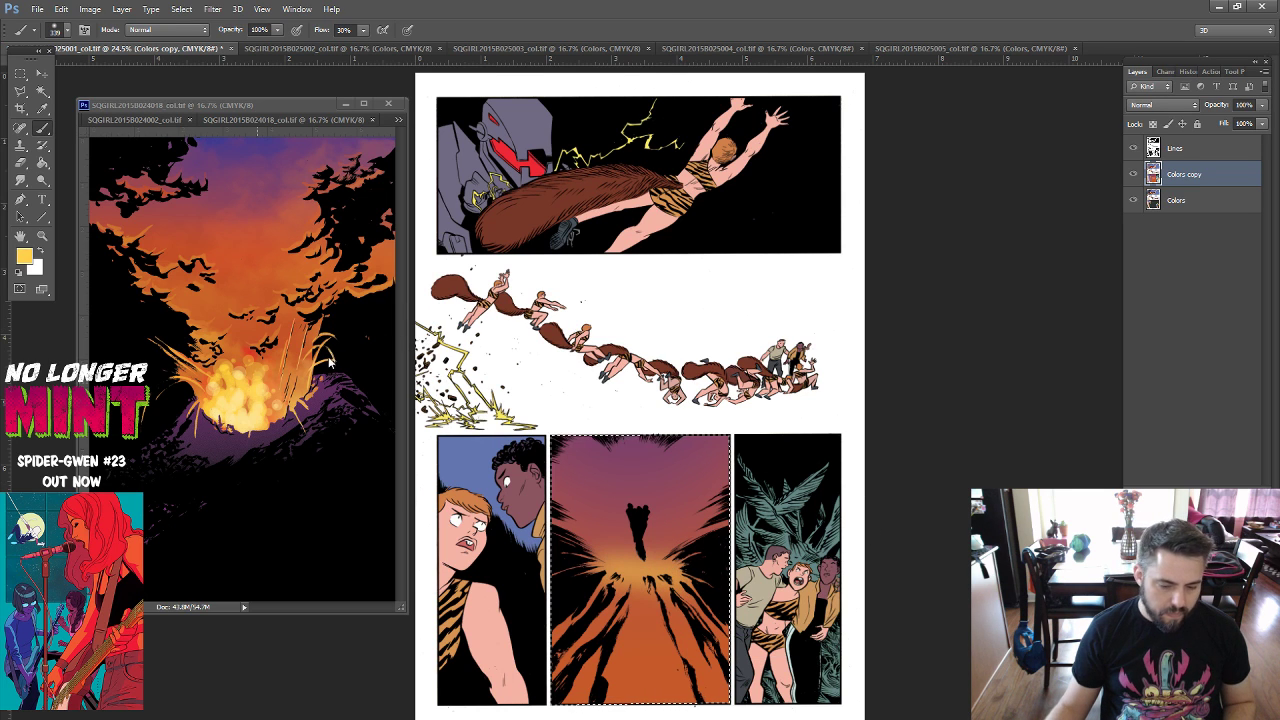
mouse_move(618, 568)
left_mouse_down()
mouse_move(694, 558)
mouse_move(598, 560)
mouse_move(700, 550)
mouse_move(690, 530)
mouse_move(620, 520)
left_mouse_up()
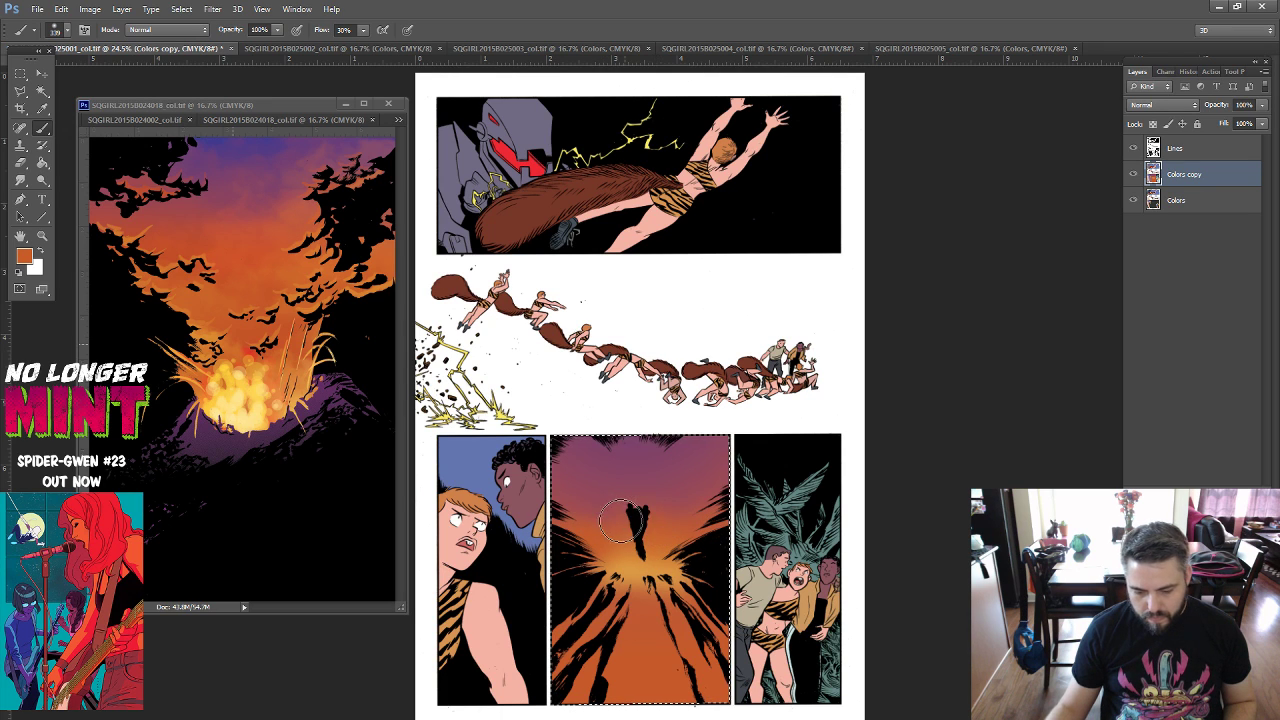
Brighten the central glow to yellow and shade the panel's bottom purple.
left_click(268, 388, "alt")
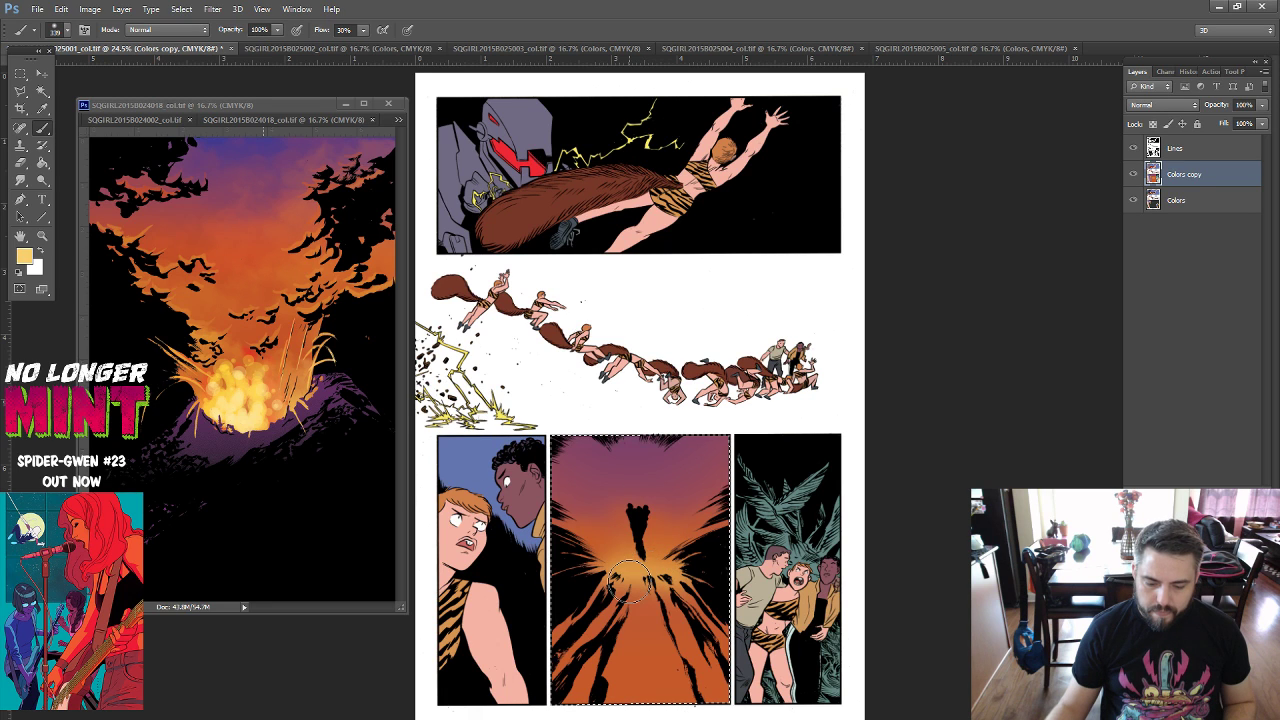
left_click_drag(630, 578, 660, 568)
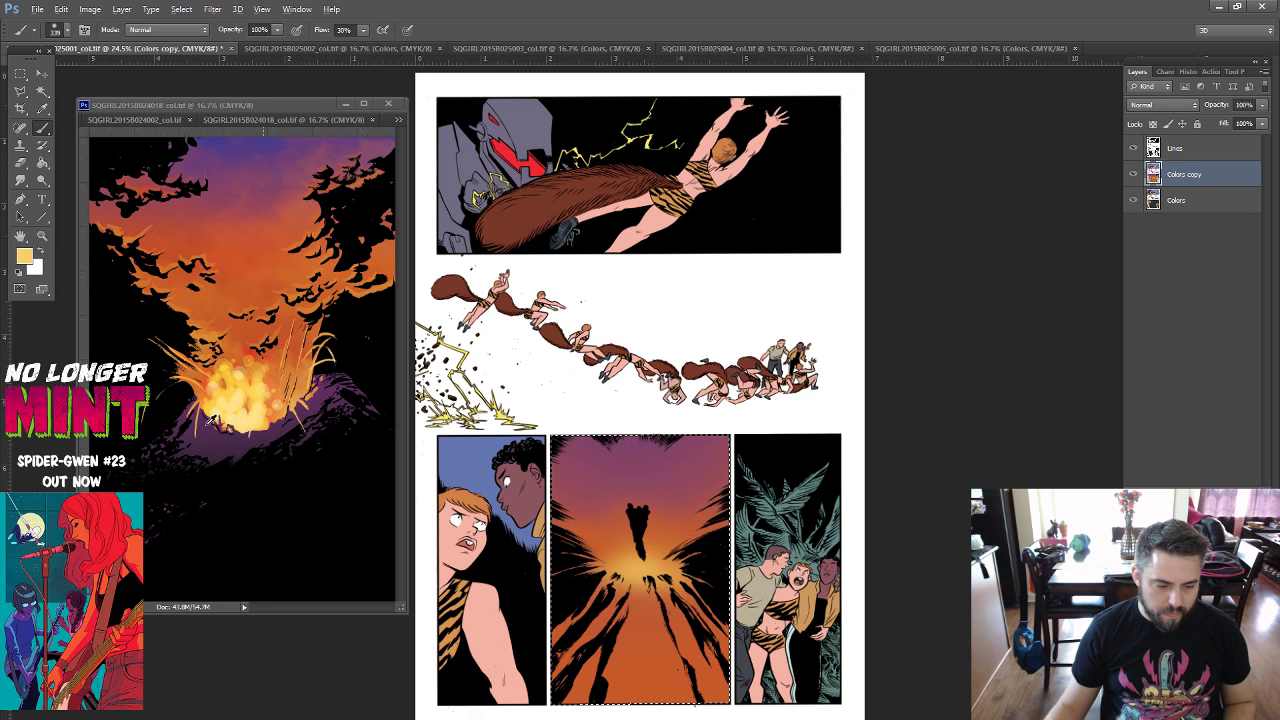
left_click(210, 420, "alt")
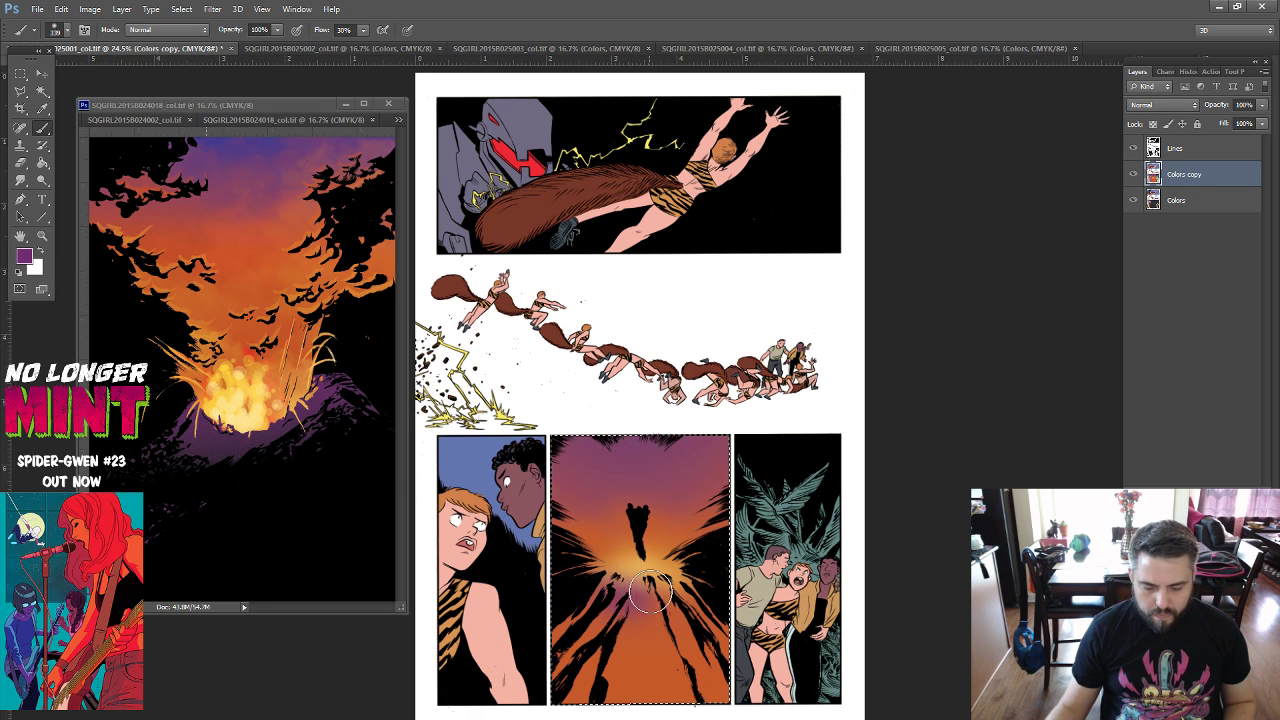
mouse_move(650, 592)
left_mouse_down()
mouse_move(690, 600)
mouse_move(685, 612)
mouse_move(590, 595)
mouse_move(617, 605)
mouse_move(690, 585)
mouse_move(600, 580)
mouse_move(620, 635)
mouse_move(710, 620)
mouse_move(580, 640)
mouse_move(580, 690)
mouse_move(678, 656)
mouse_move(745, 655)
mouse_move(578, 655)
mouse_move(586, 615)
mouse_move(664, 684)
mouse_move(688, 651)
mouse_move(730, 705)
left_mouse_up()
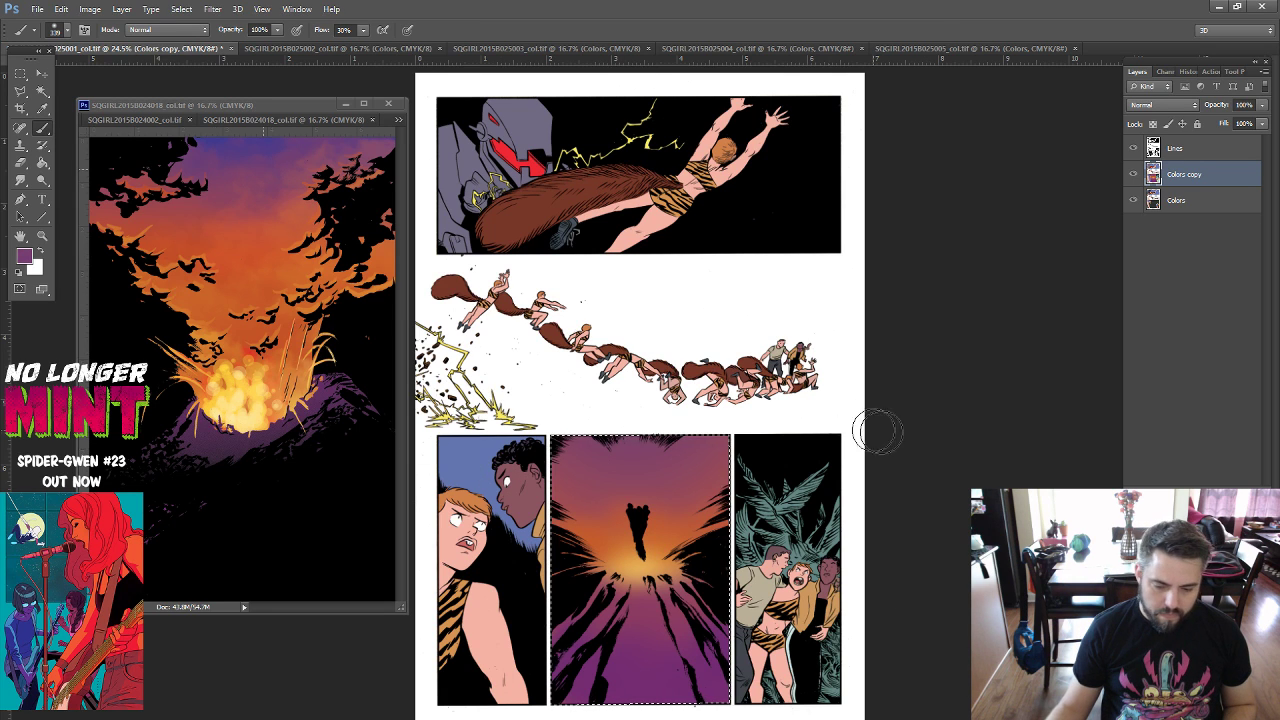
Refill the lower-right panel's teal foliage purple with a 73% opacity Paint Bucket fill.
left_click(42, 162)
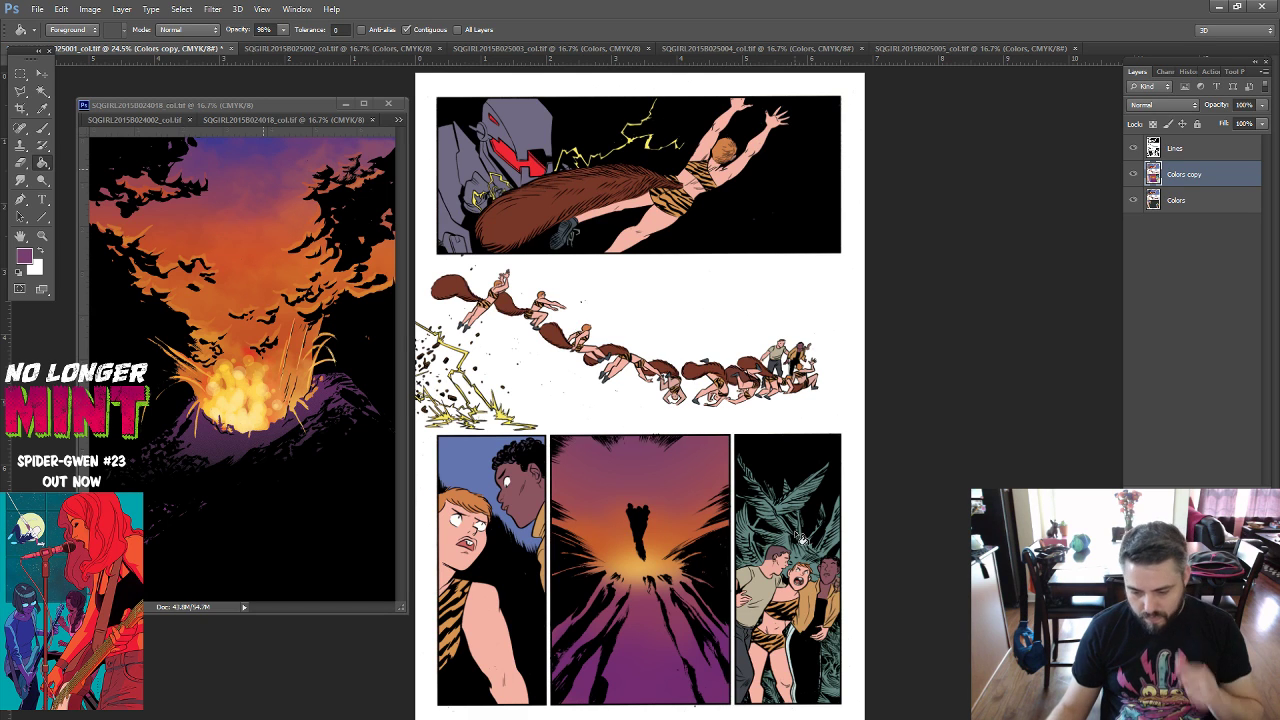
left_click(800, 537)
key("ctrl+z")
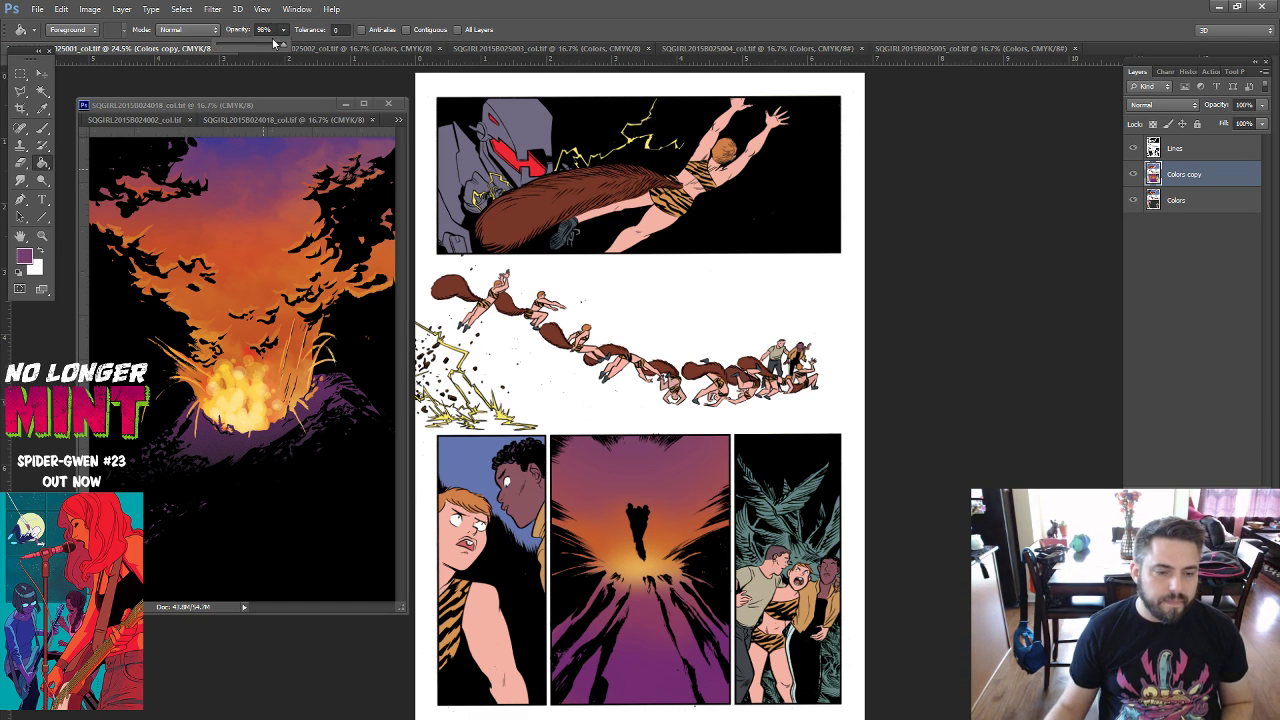
left_click_drag(274, 42, 262, 48)
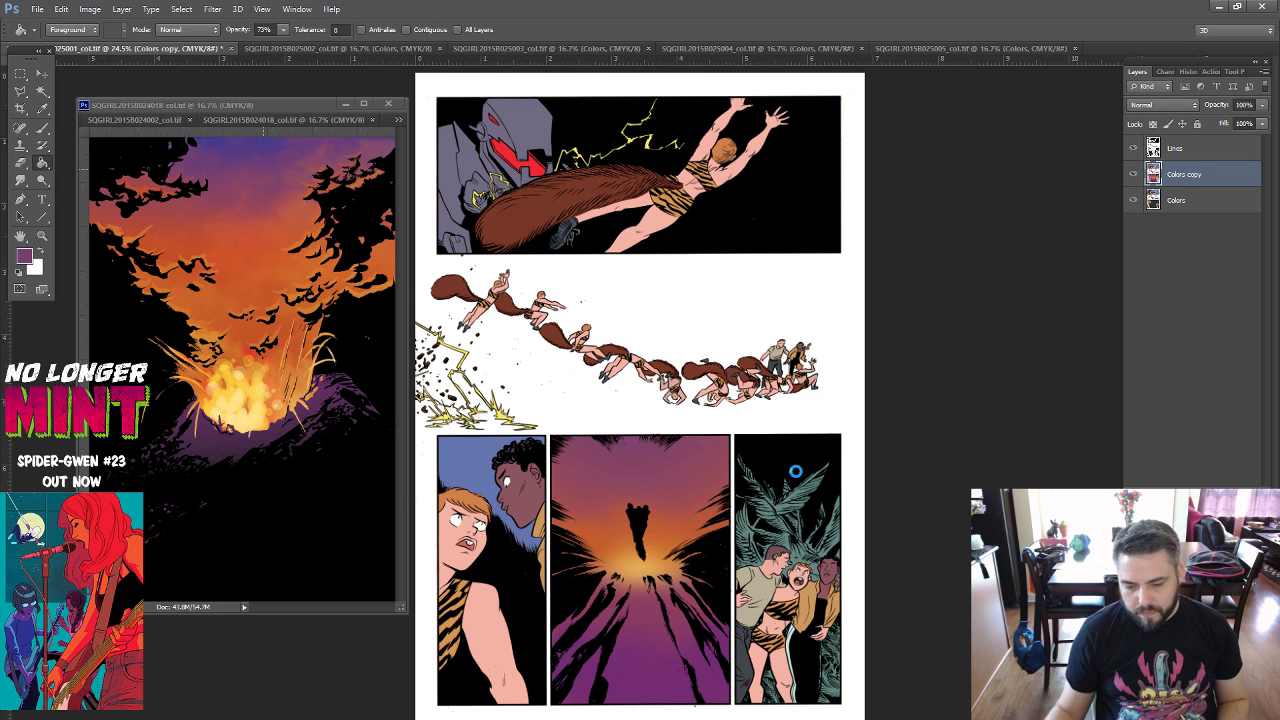
left_click(790, 528)
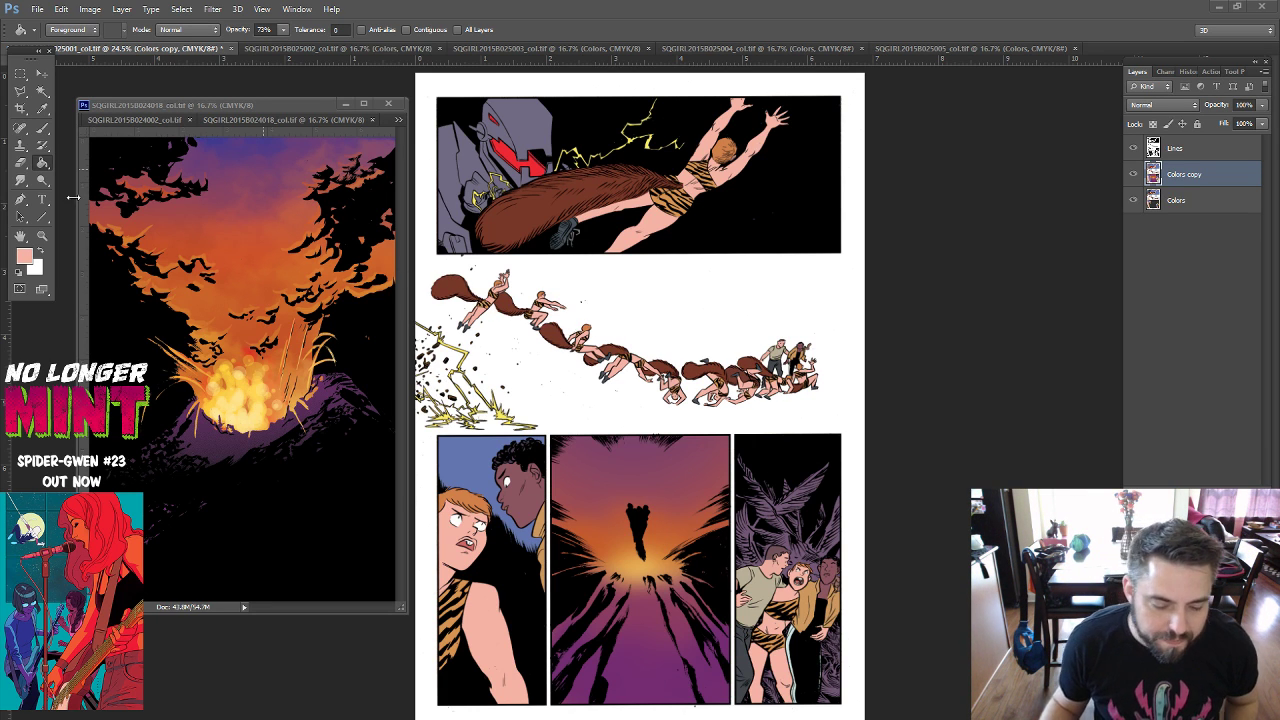
Loosely lasso the middle panel of running figures and zoom in on it.
left_click(20, 92)
left_click(70, 89)
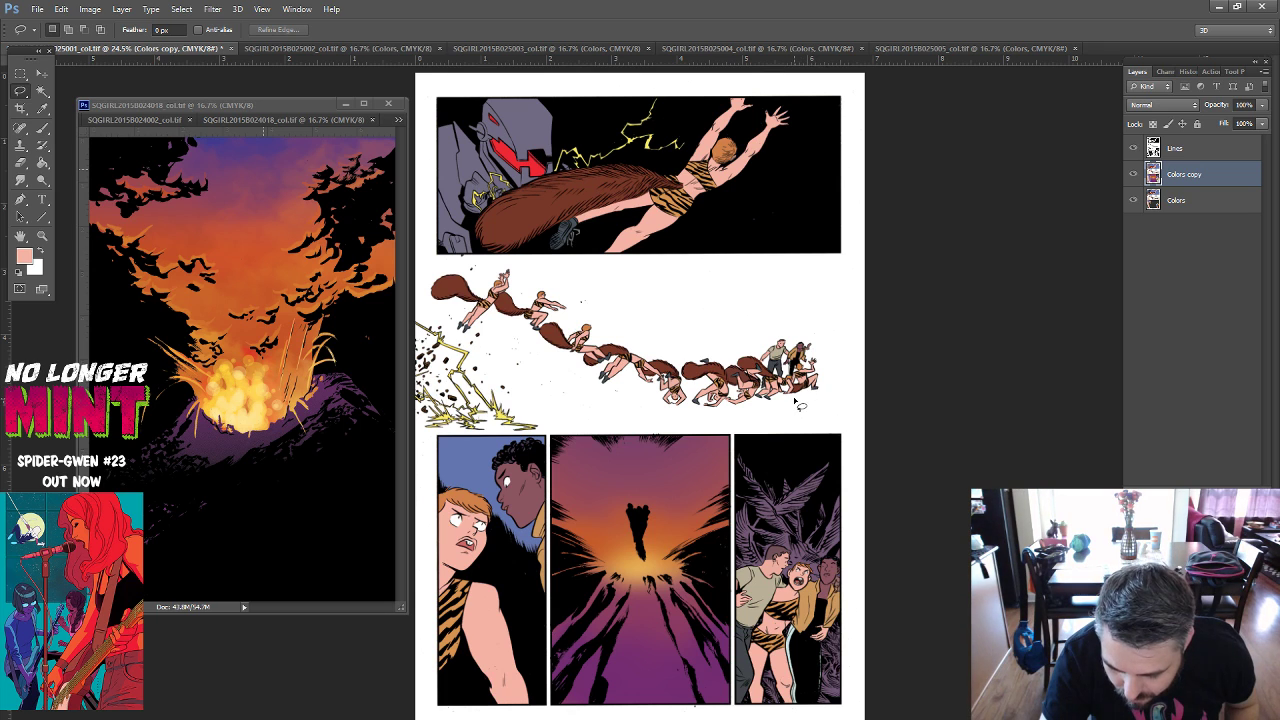
left_click_drag(790, 398, 795, 428)
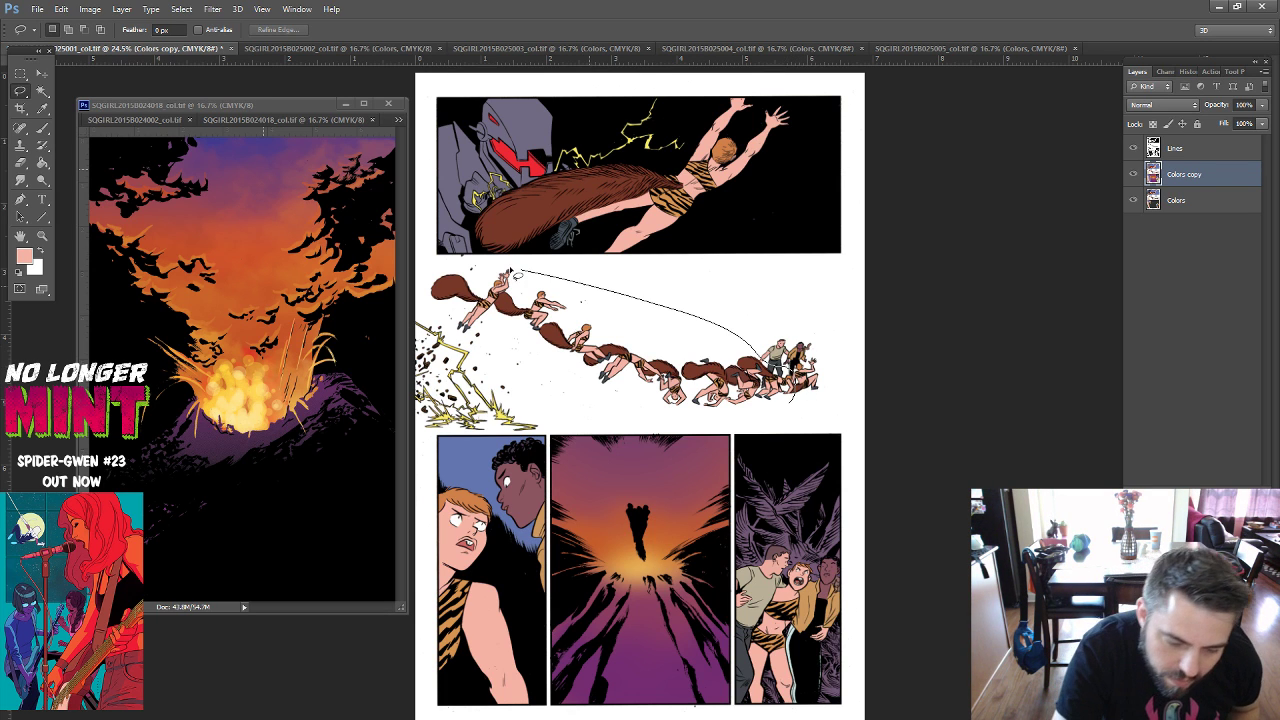
key("z")
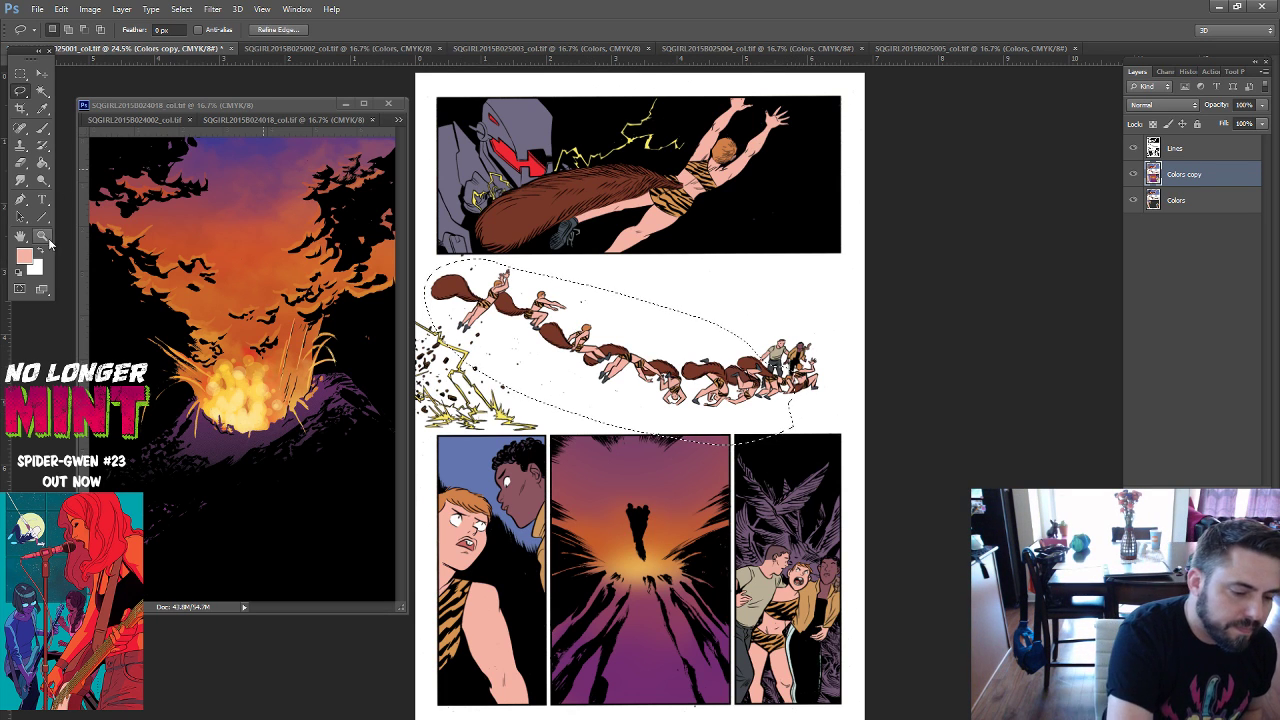
left_click_drag(823, 418, 815, 447)
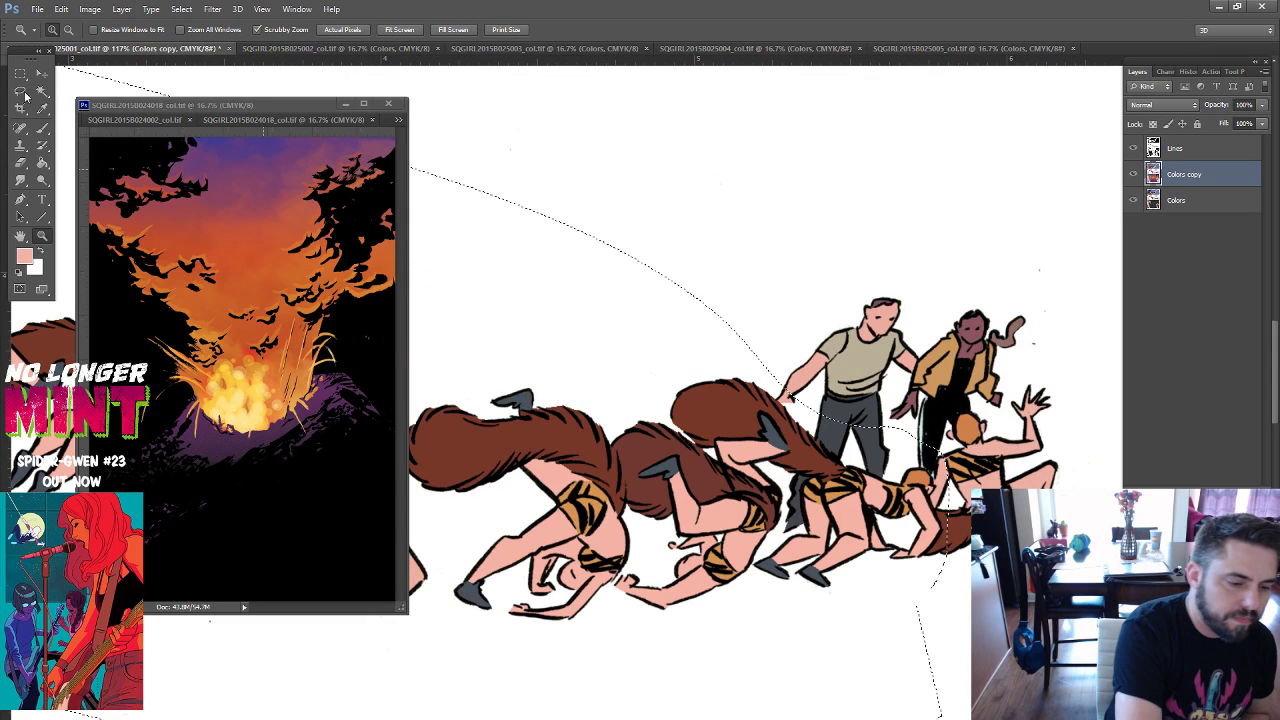
Magic Wand the running figures, refine around the dark leg, and add empty Layer 1.
key("w")
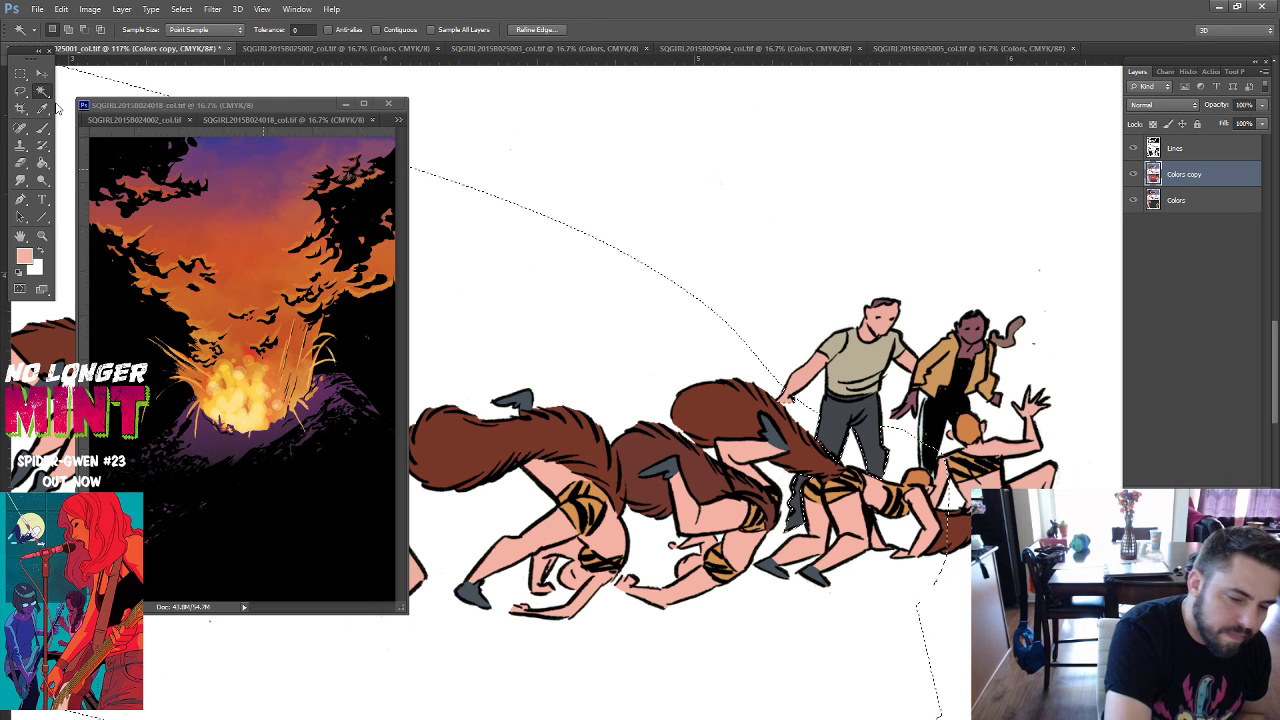
left_click(686, 343)
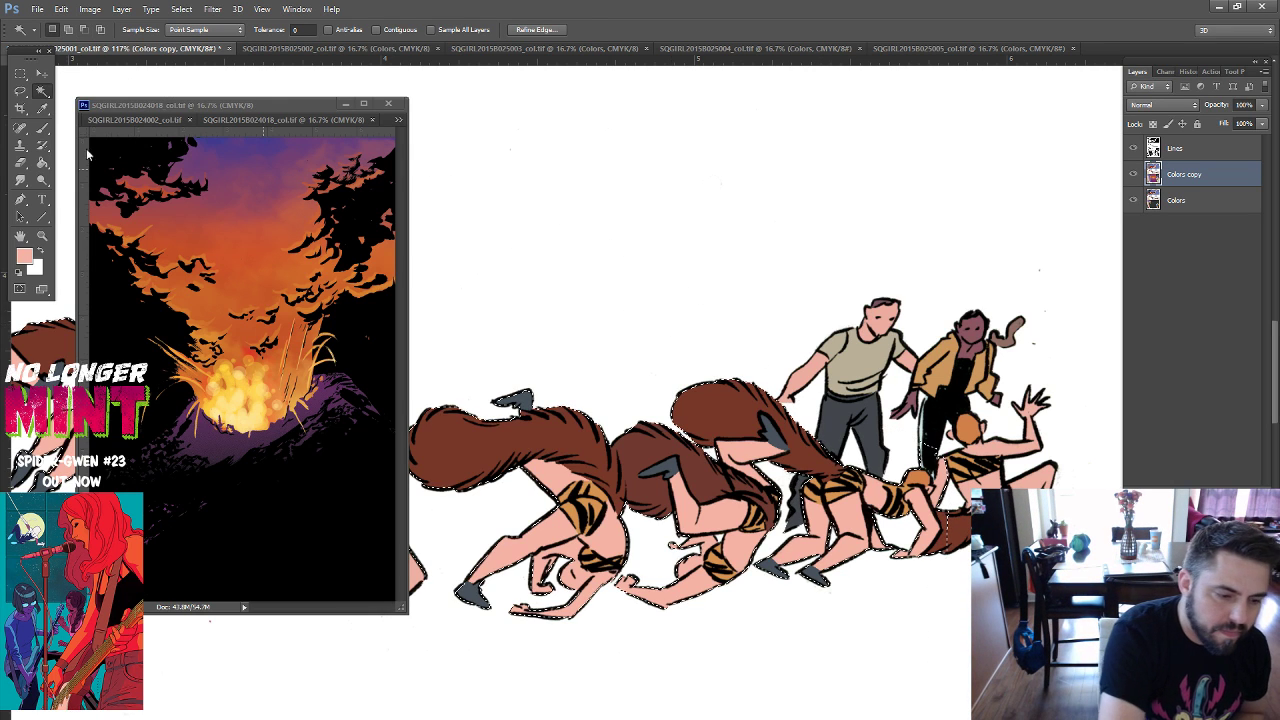
left_click(20, 91)
left_click_drag(925, 440, 925, 476)
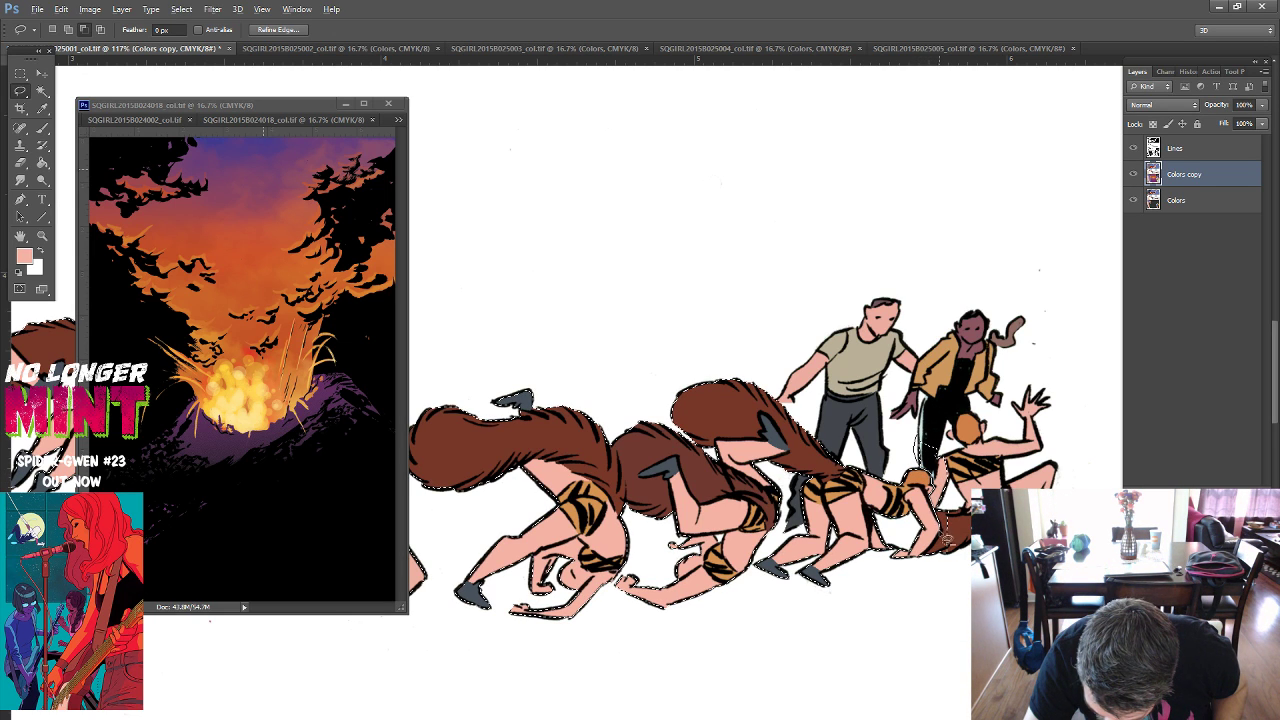
left_click_drag(965, 593, 900, 428)
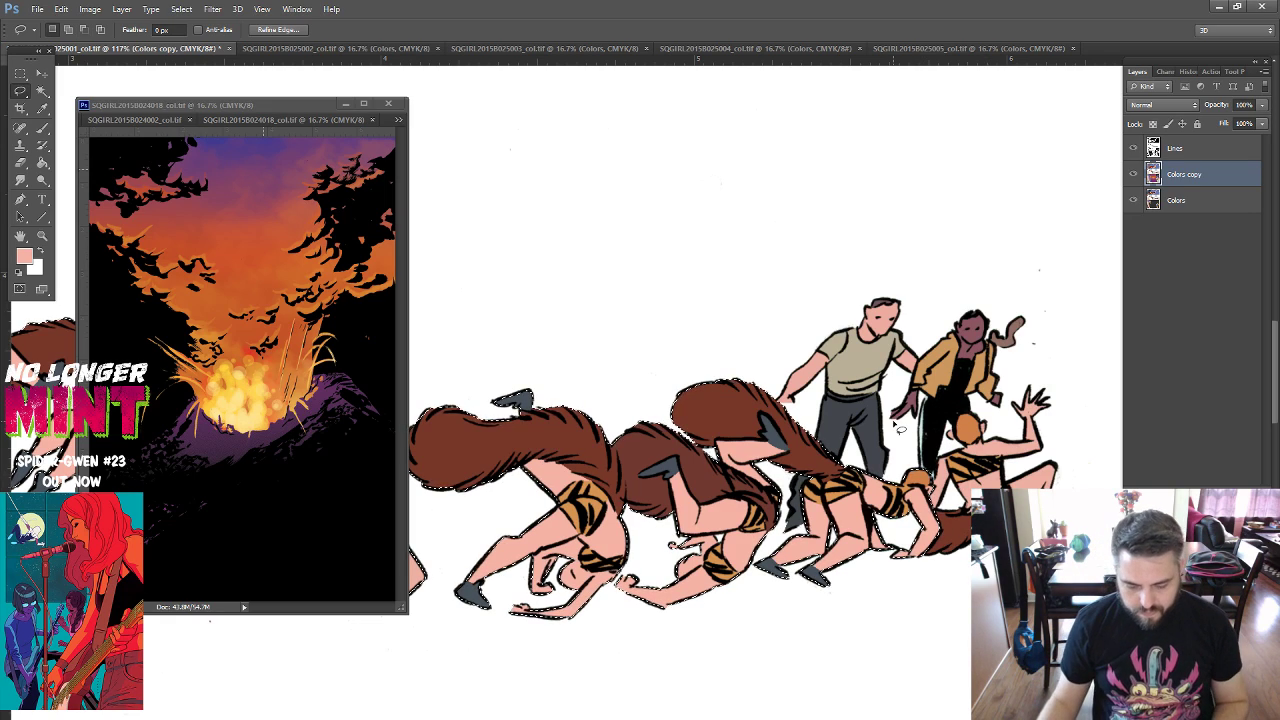
key("ctrl+minus")
key("ctrl+minus")
key("ctrl+minus")
key("ctrl+minus")
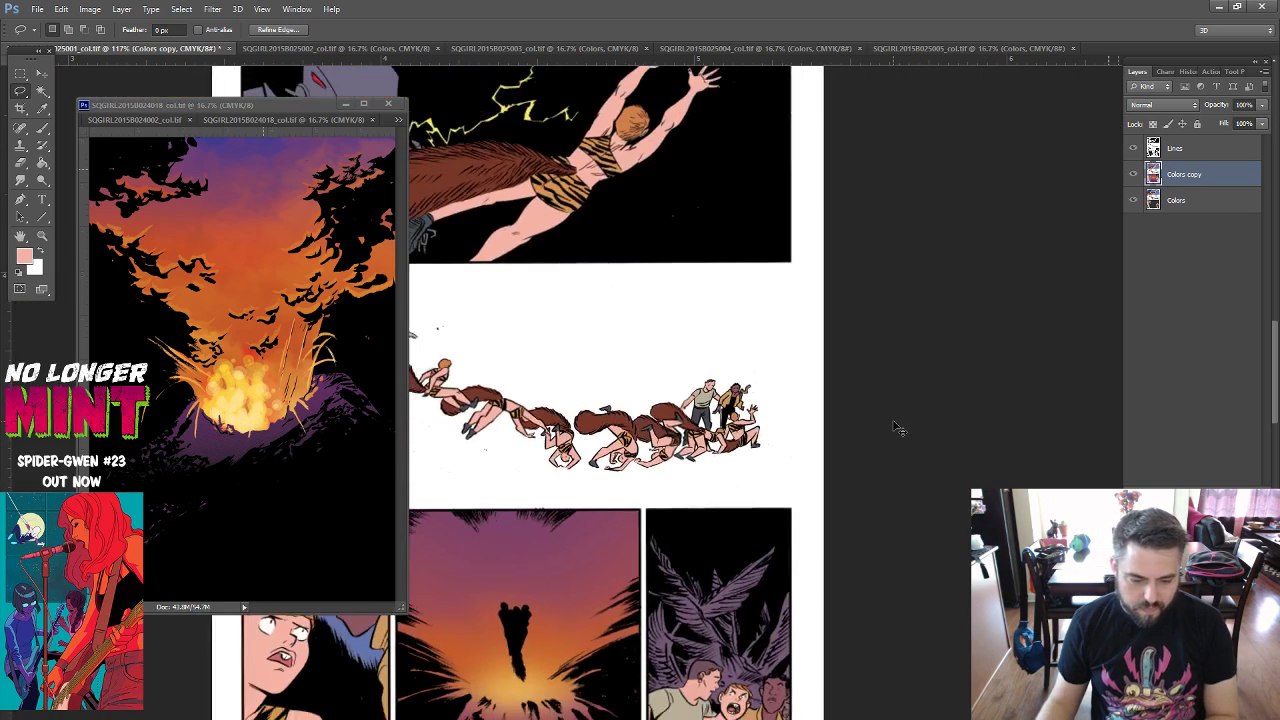
key("ctrl+minus")
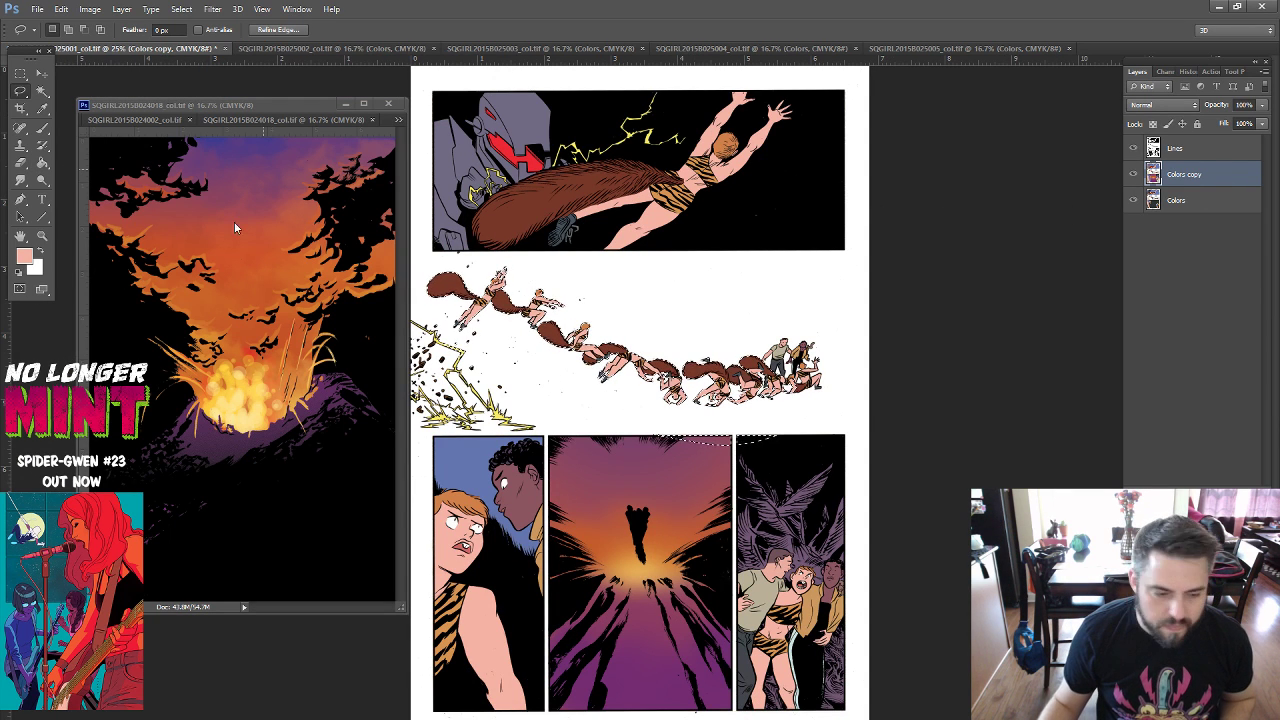
key("ctrl+shift+alt+n")
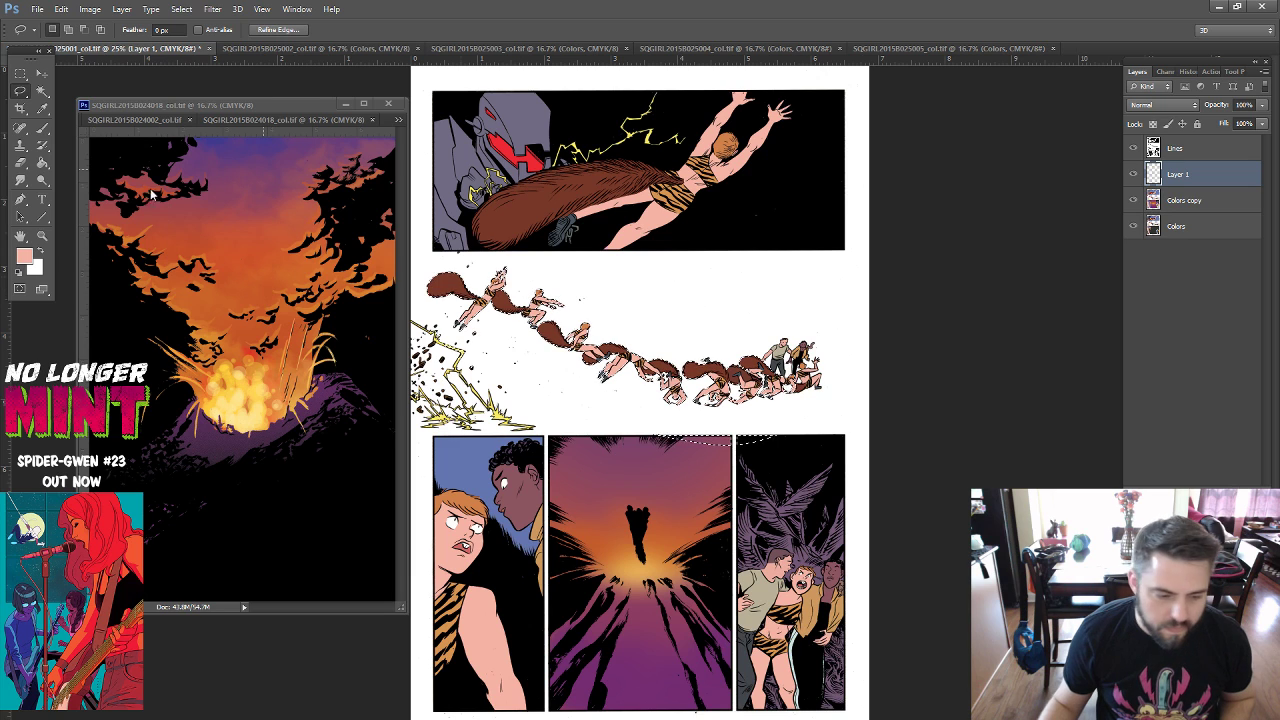
Pick light cyan as the foreground colour and fill the running-figure selection on Layer 1.
left_click(25, 258)
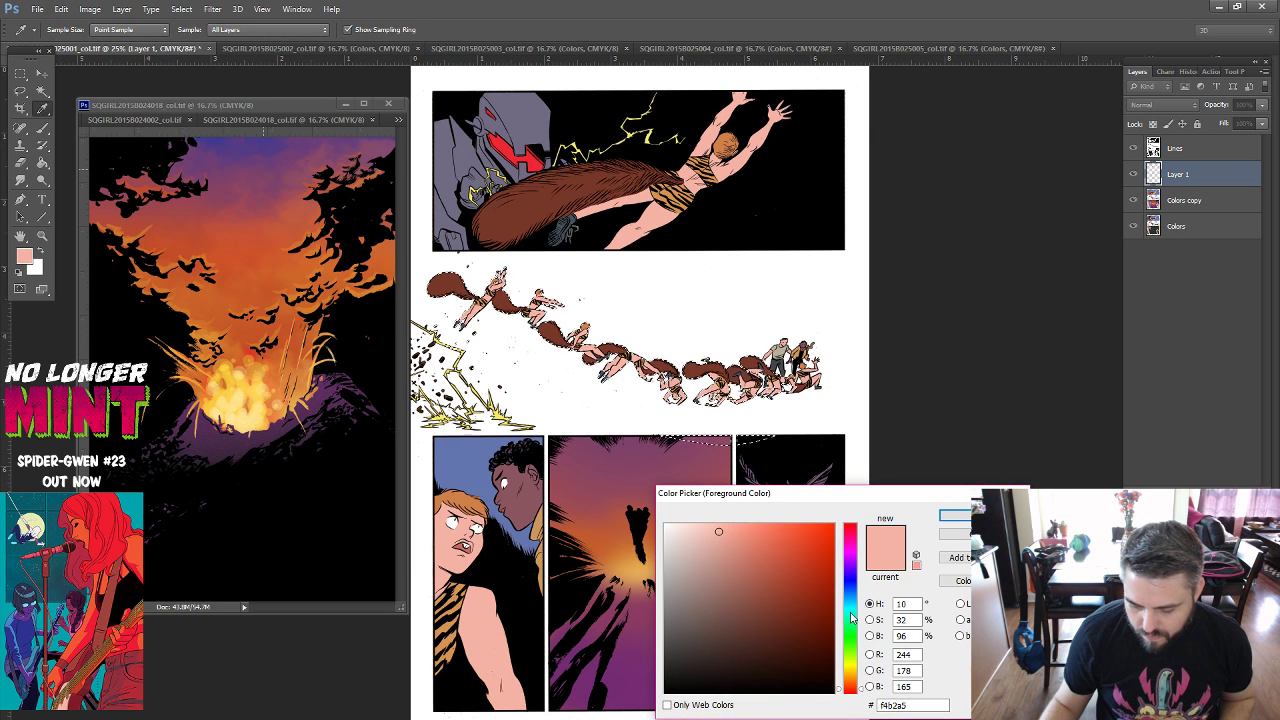
left_click(851, 607)
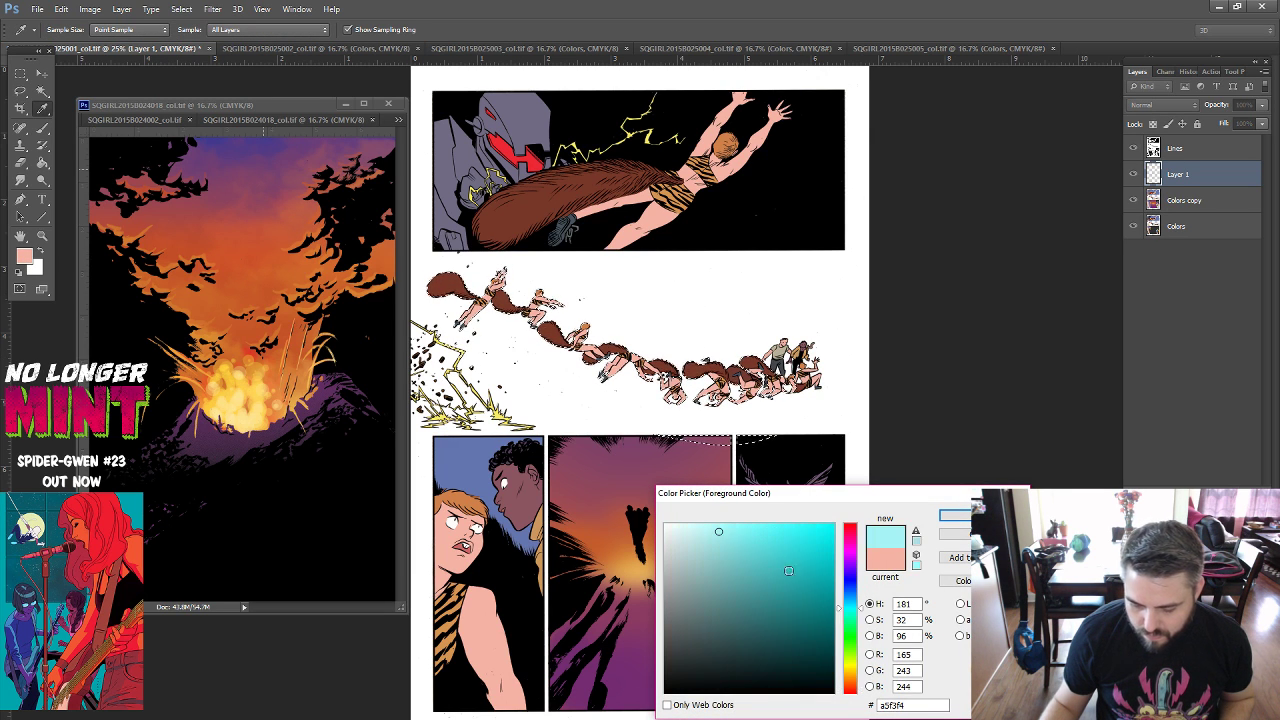
left_click(955, 517)
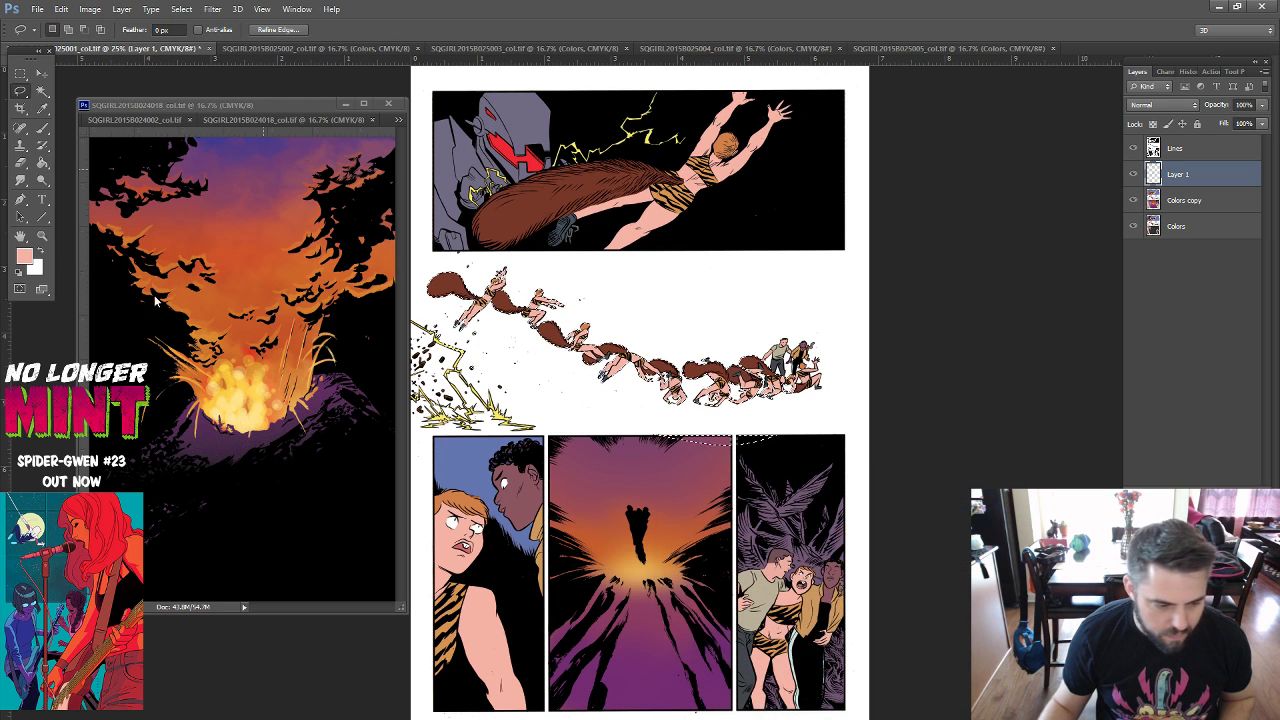
left_click(44, 163)
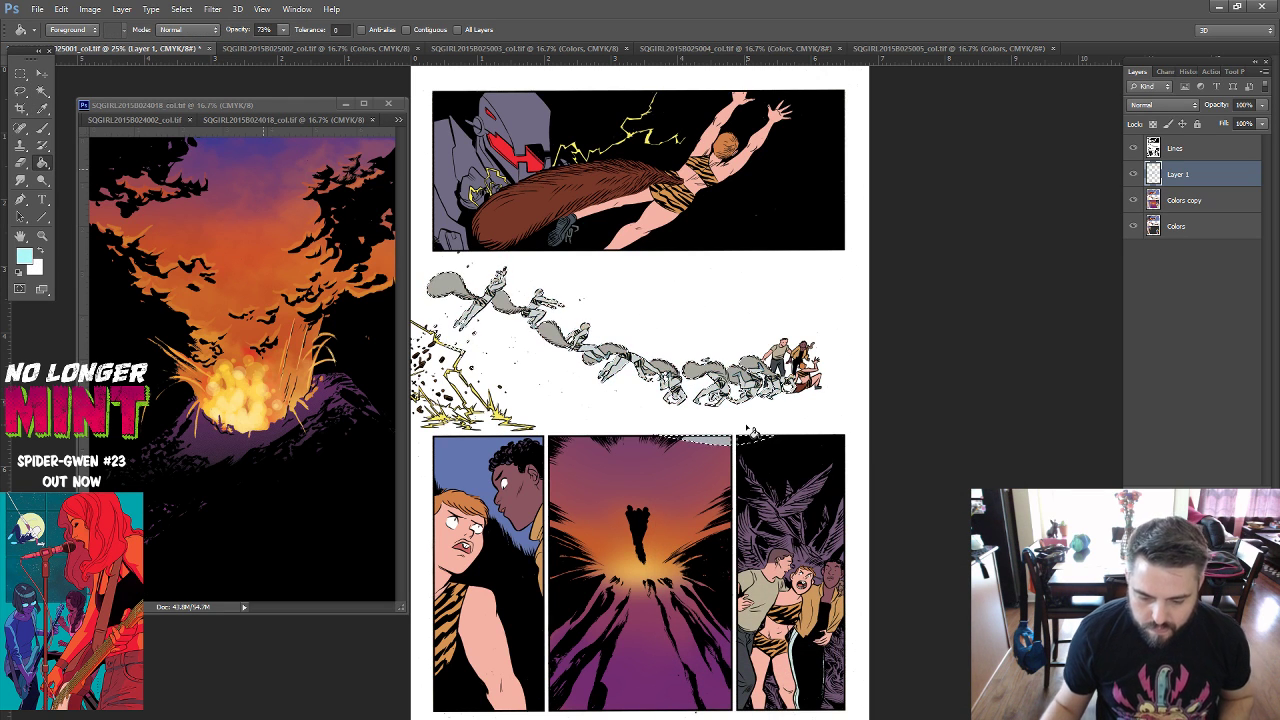
key("ctrl+z")
left_click(20, 74)
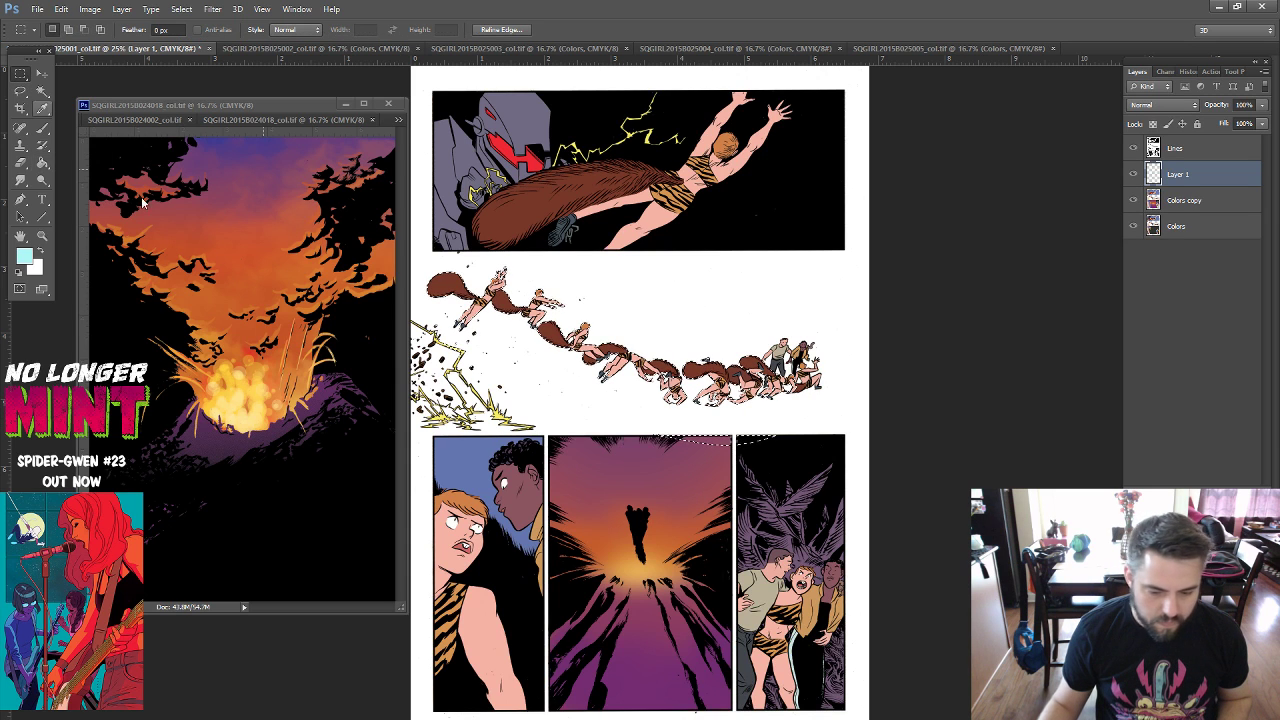
left_click_drag(530, 493, 912, 421)
left_click(912, 421)
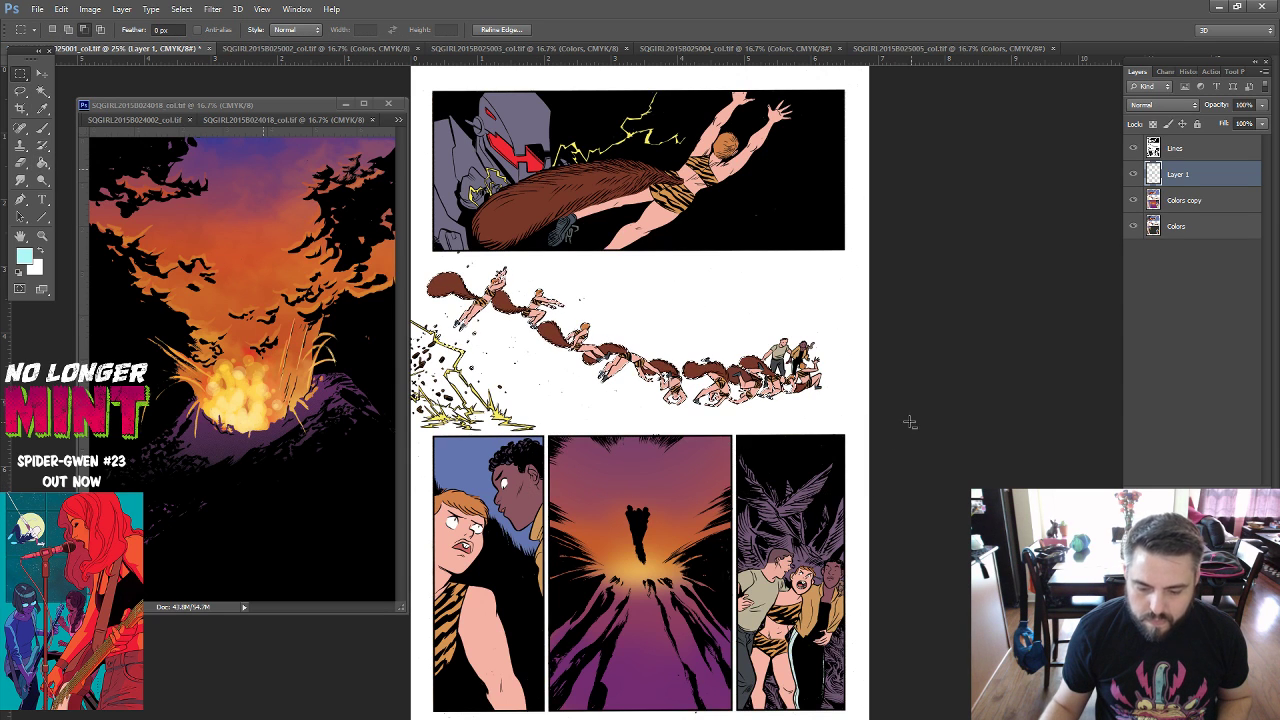
left_click(42, 165)
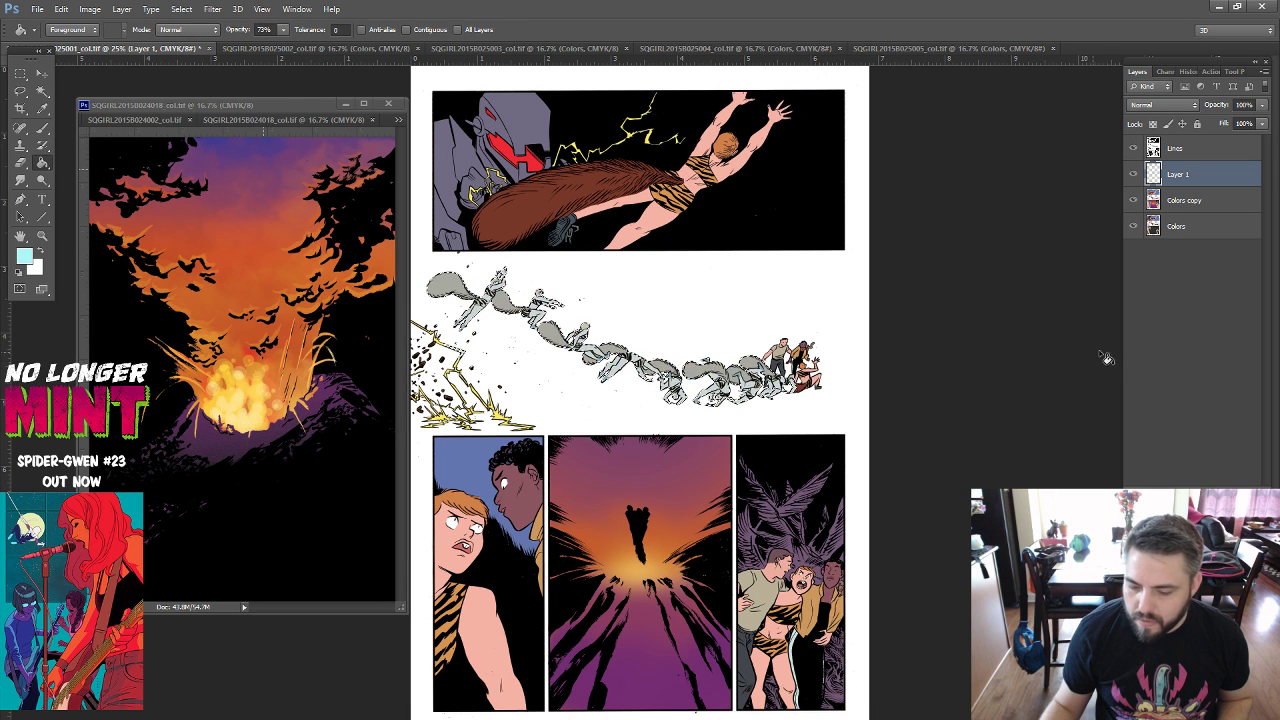
Set Layer 1 to Hard Light and shift its hue toward pink with Hue/Saturation.
left_click(1188, 107)
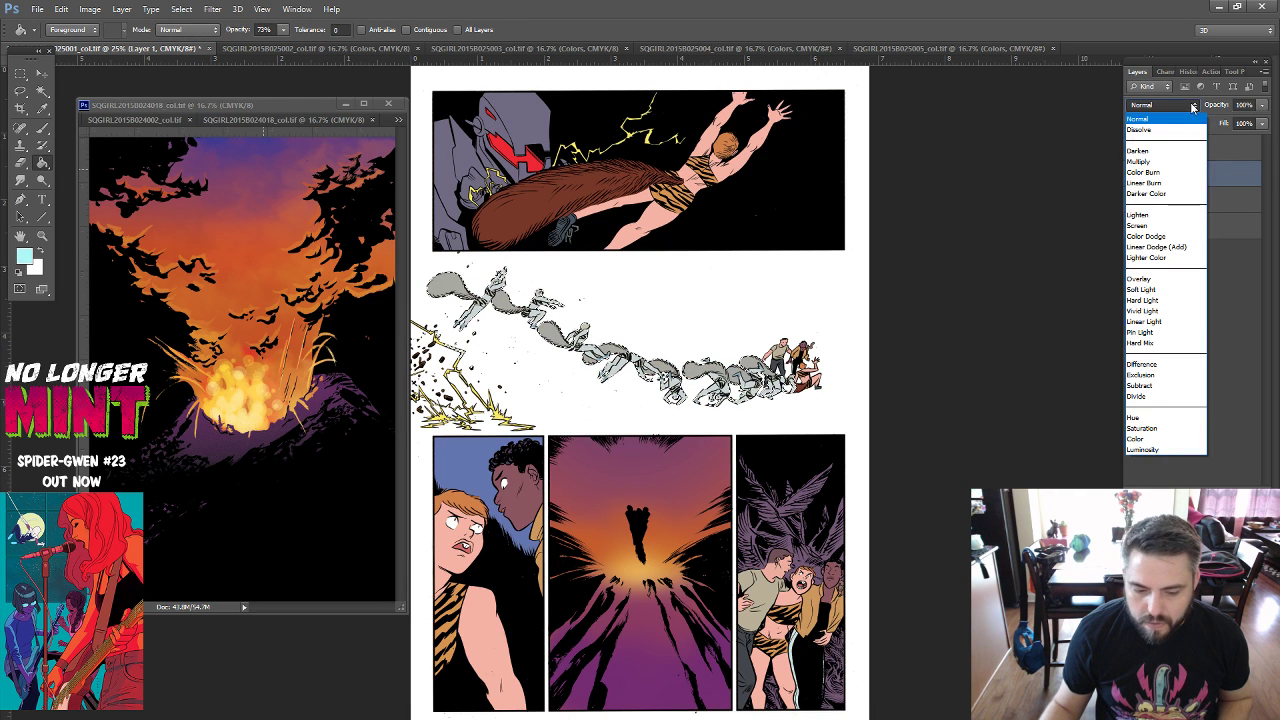
left_click(1165, 292)
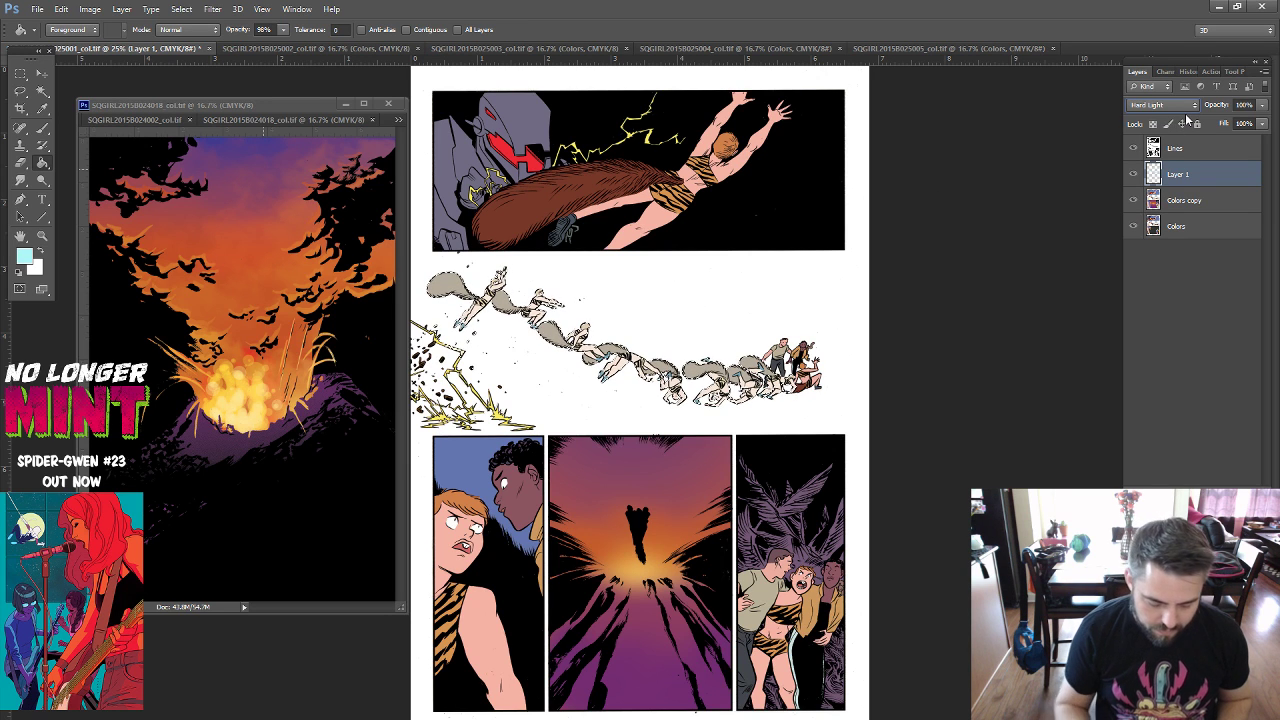
key("ctrl+u")
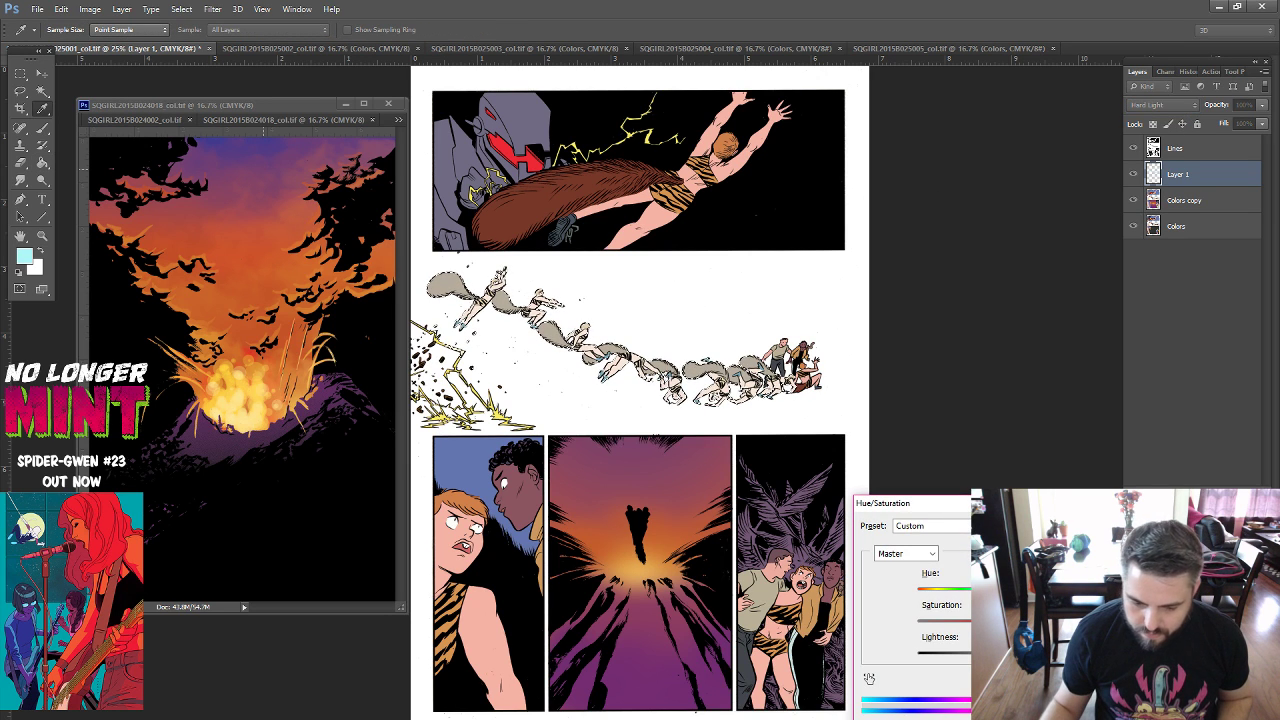
key("Up")
key("Up")
key("Up")
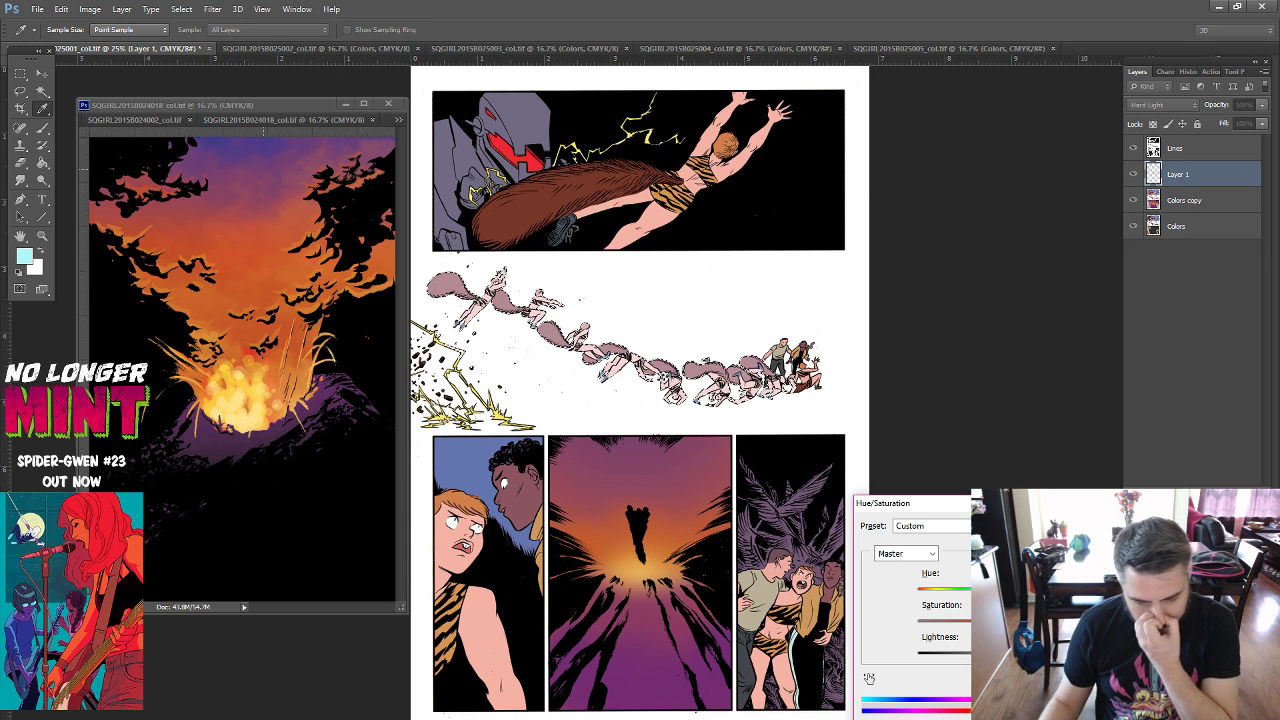
key("Return")
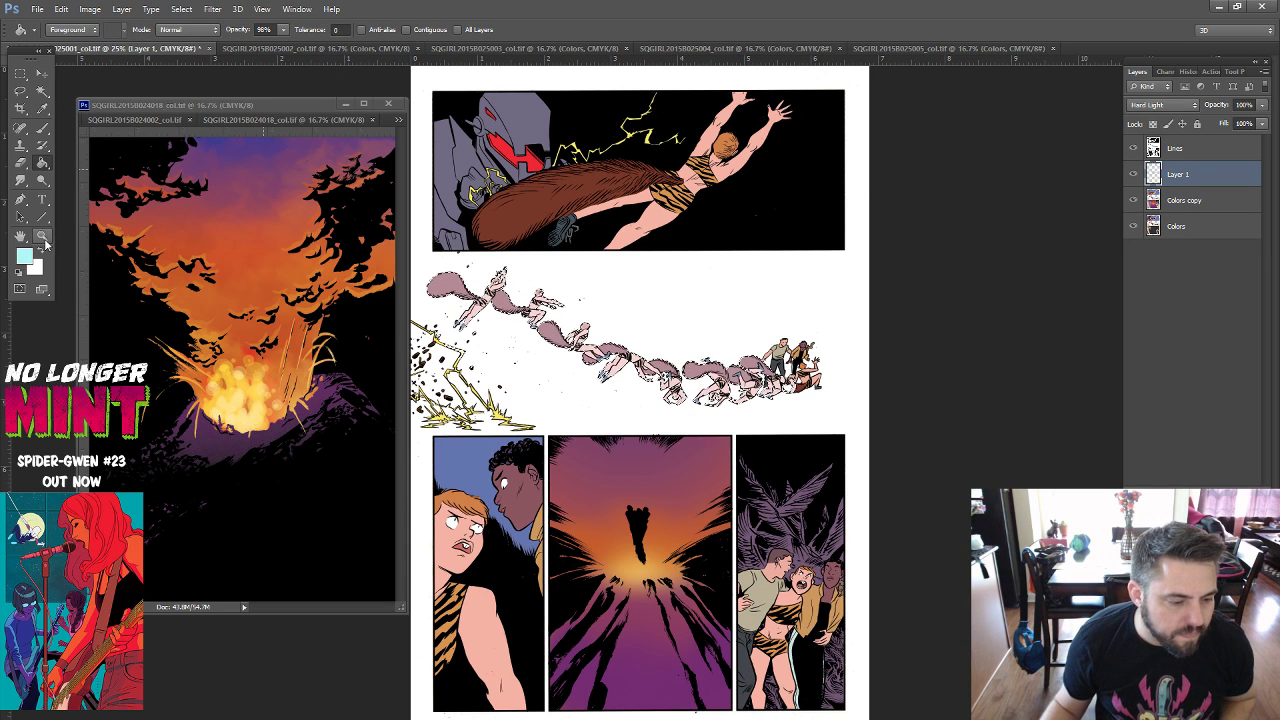
Clear the pink tint from the lead flying figure's tail, then zoom back out to the full page.
left_click(42, 236)
mouse_move(470, 258)
left_mouse_down()
mouse_move(499, 319)
mouse_move(588, 335)
left_mouse_up()
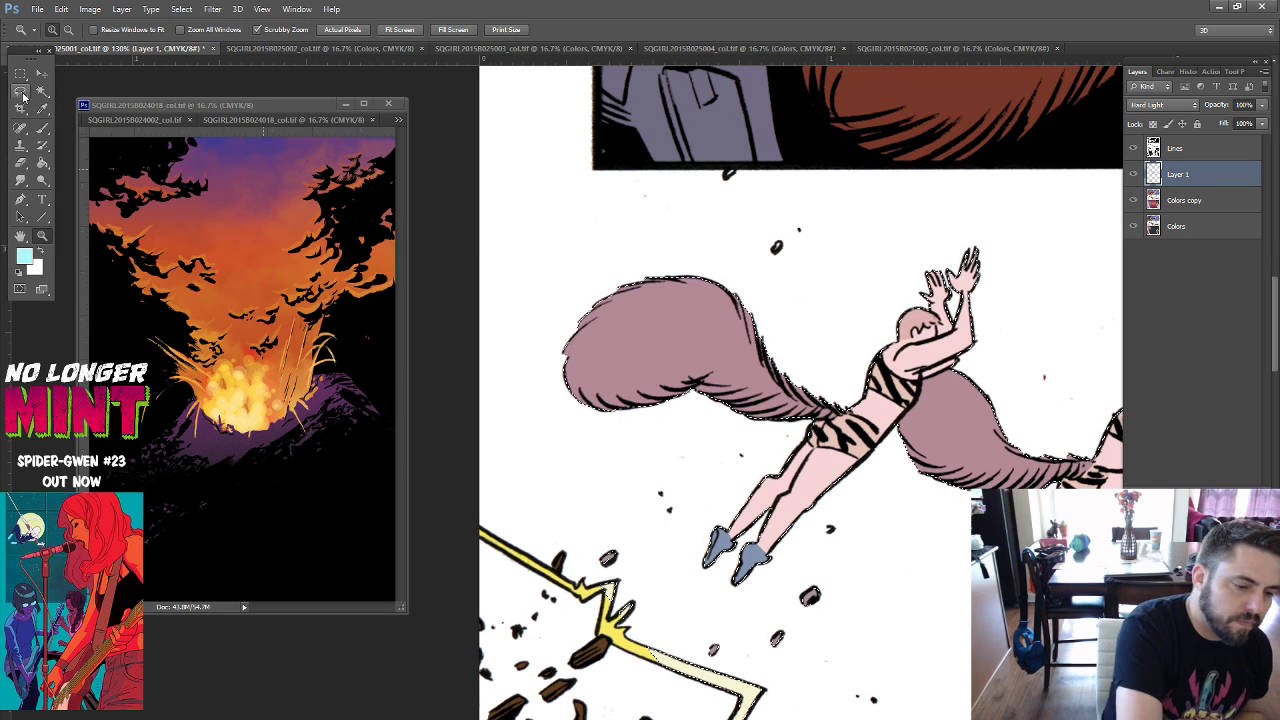
key("l")
mouse_move(688, 253)
left_mouse_down()
mouse_move(668, 578)
mouse_move(815, 600)
mouse_move(914, 402)
left_mouse_up()
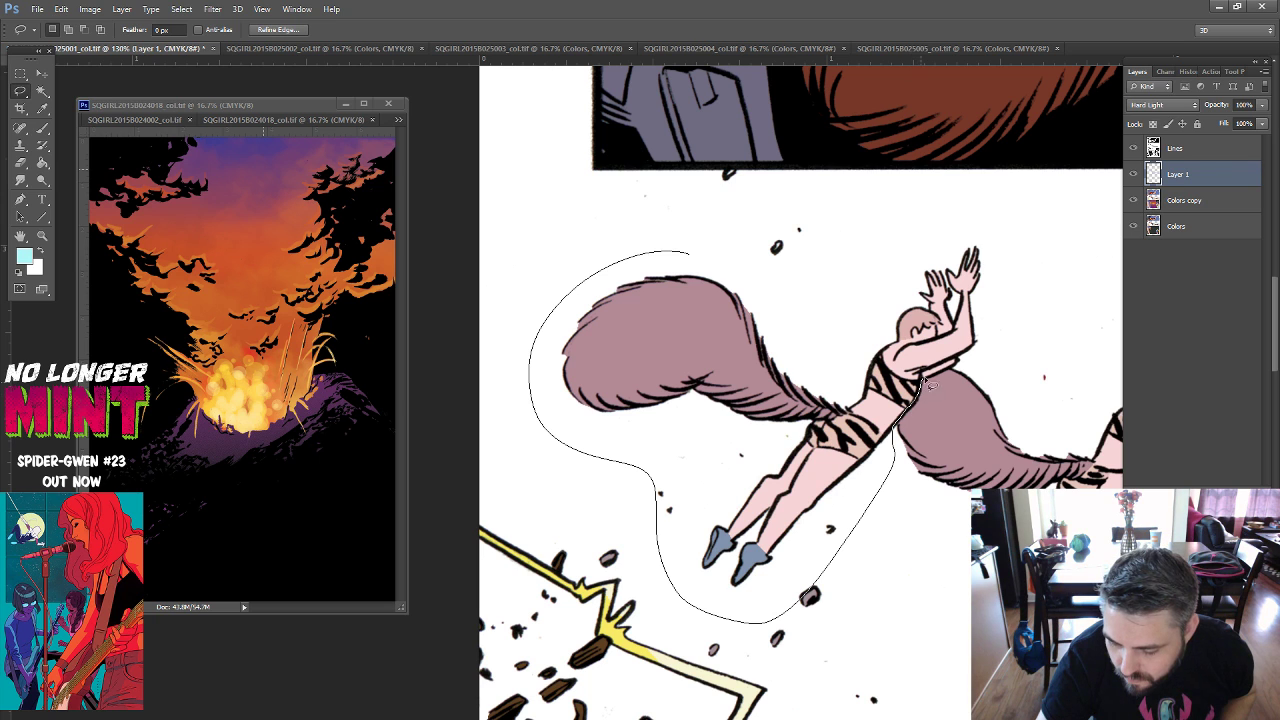
mouse_move(1030, 328)
left_mouse_down()
mouse_move(900, 200)
mouse_move(720, 245)
left_mouse_up()
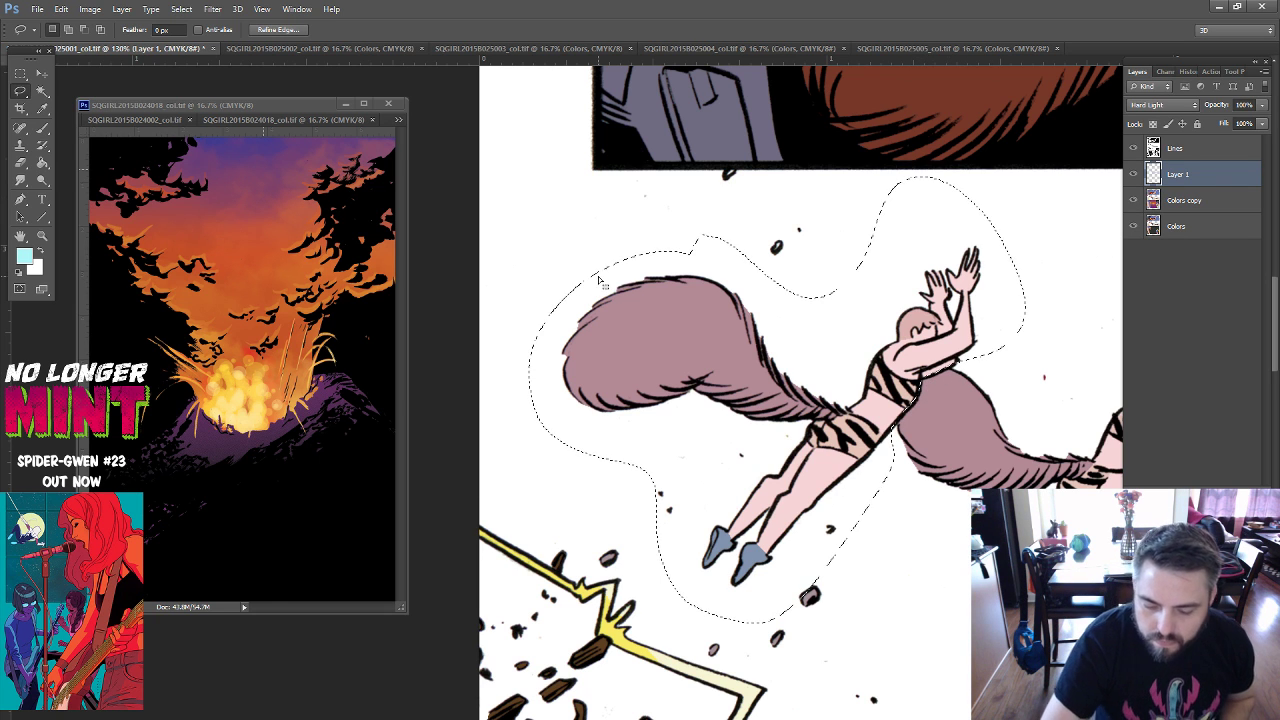
key("alt+BackSpace")
key("ctrl+d")
key("ctrl+minus")
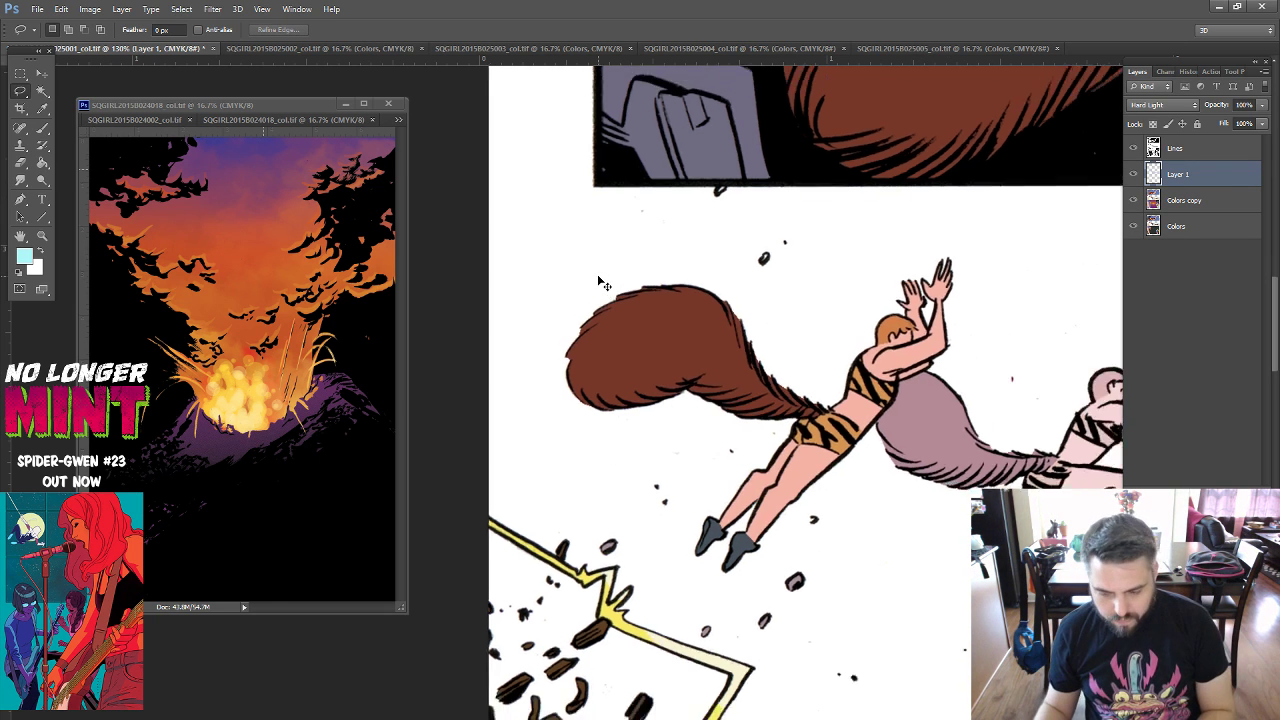
key("ctrl+minus")
key("ctrl+minus")
key("ctrl+minus")
key("ctrl+minus")
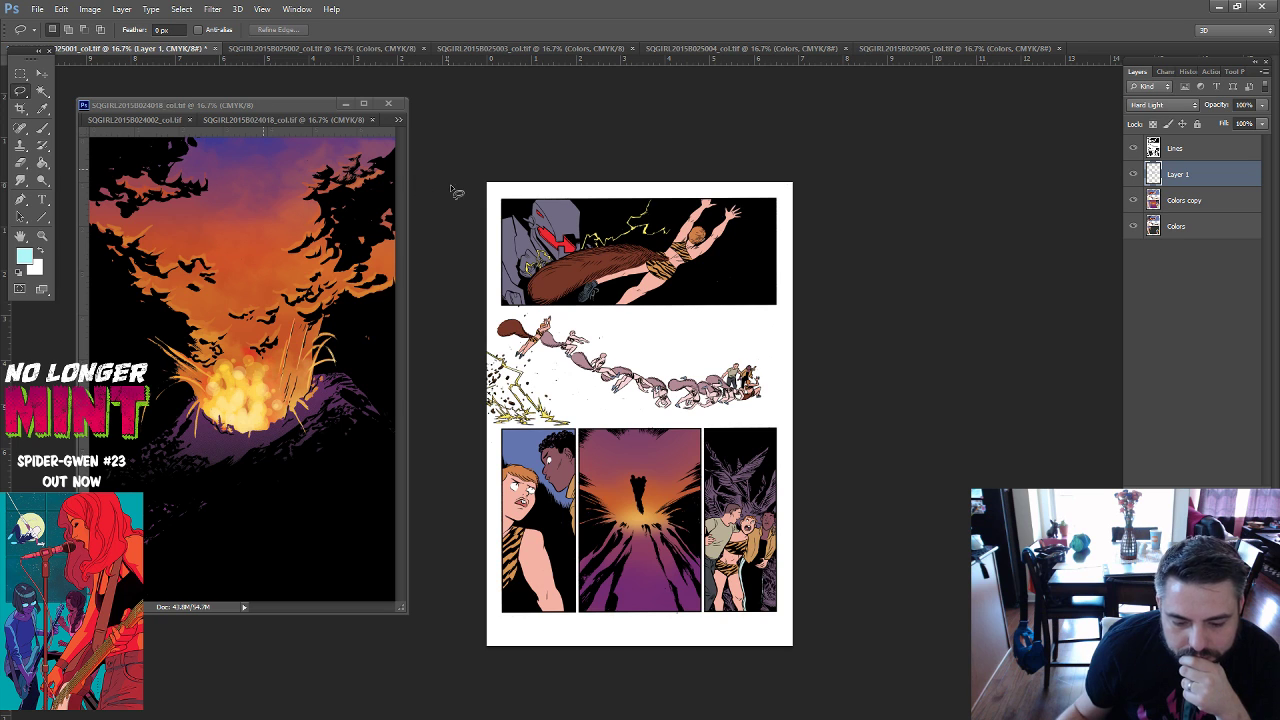
Zoom into the page's top panel and pan to the robot.
left_click(44, 235)
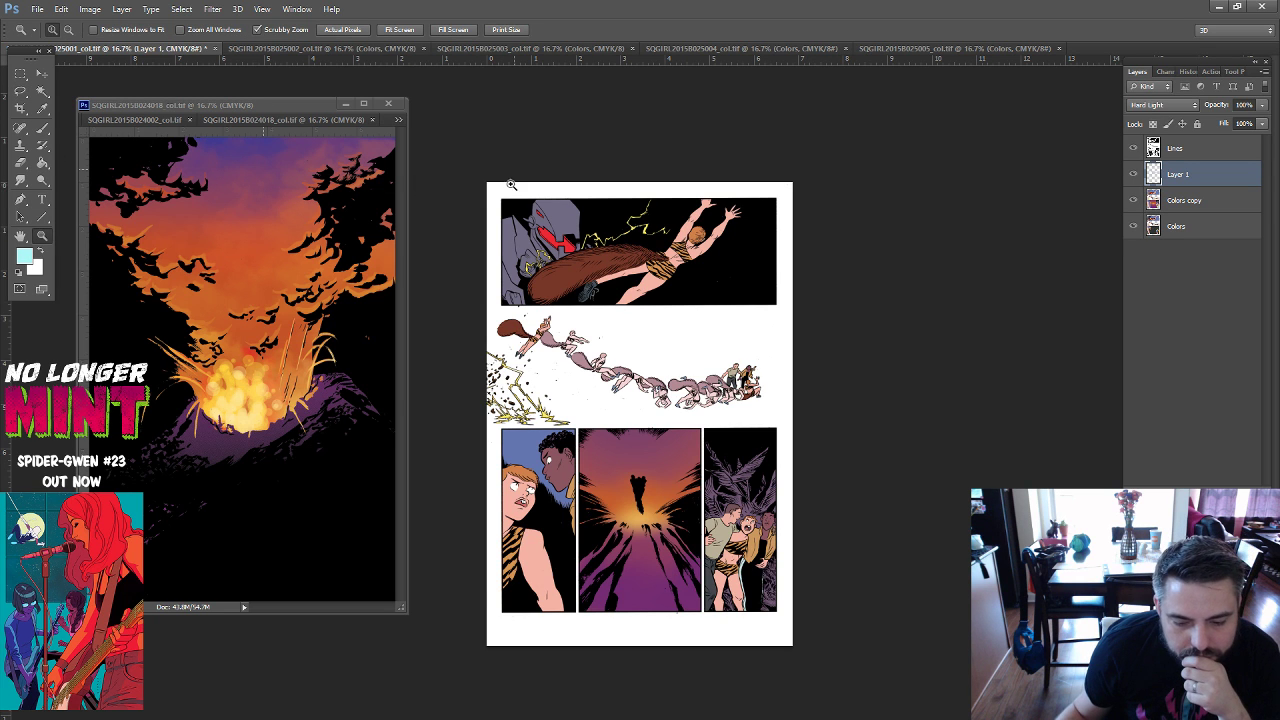
left_click_drag(511, 184, 600, 186)
left_click_drag(360, 190, 812, 320)
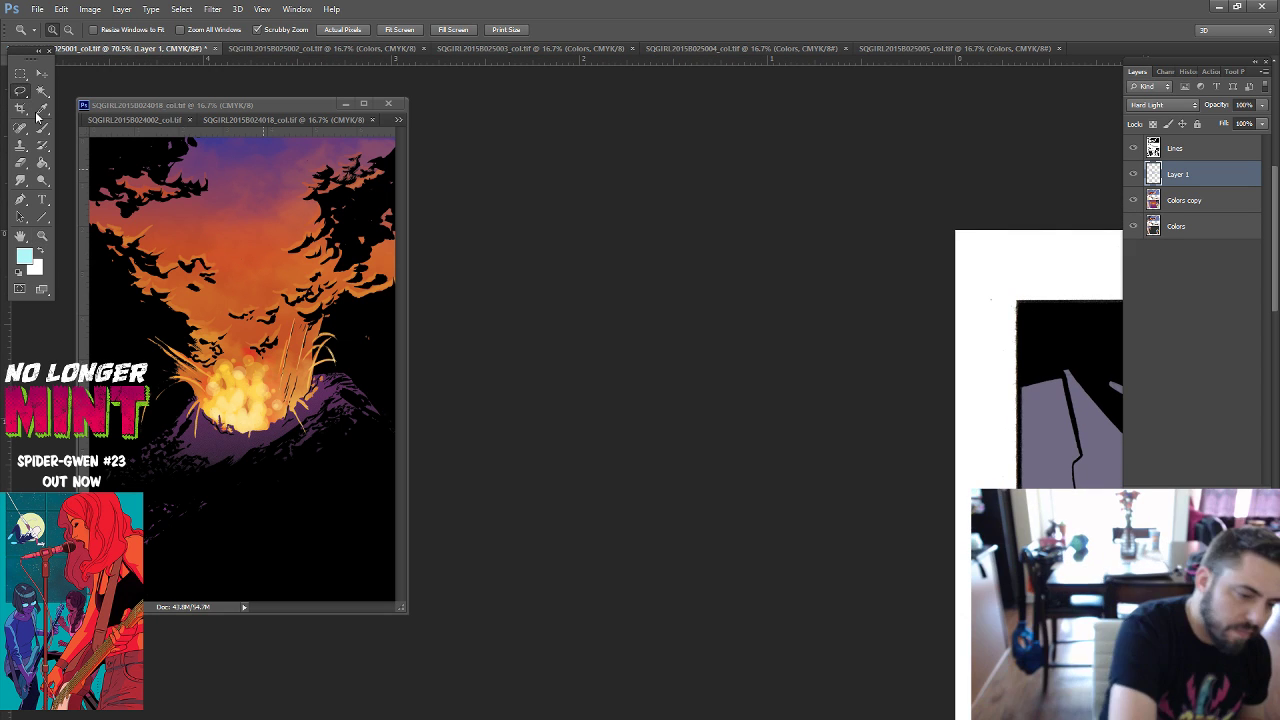
Outline the robot's helmet with the Polygonal Lasso, then add to it with the freehand Lasso.
left_click(20, 90)
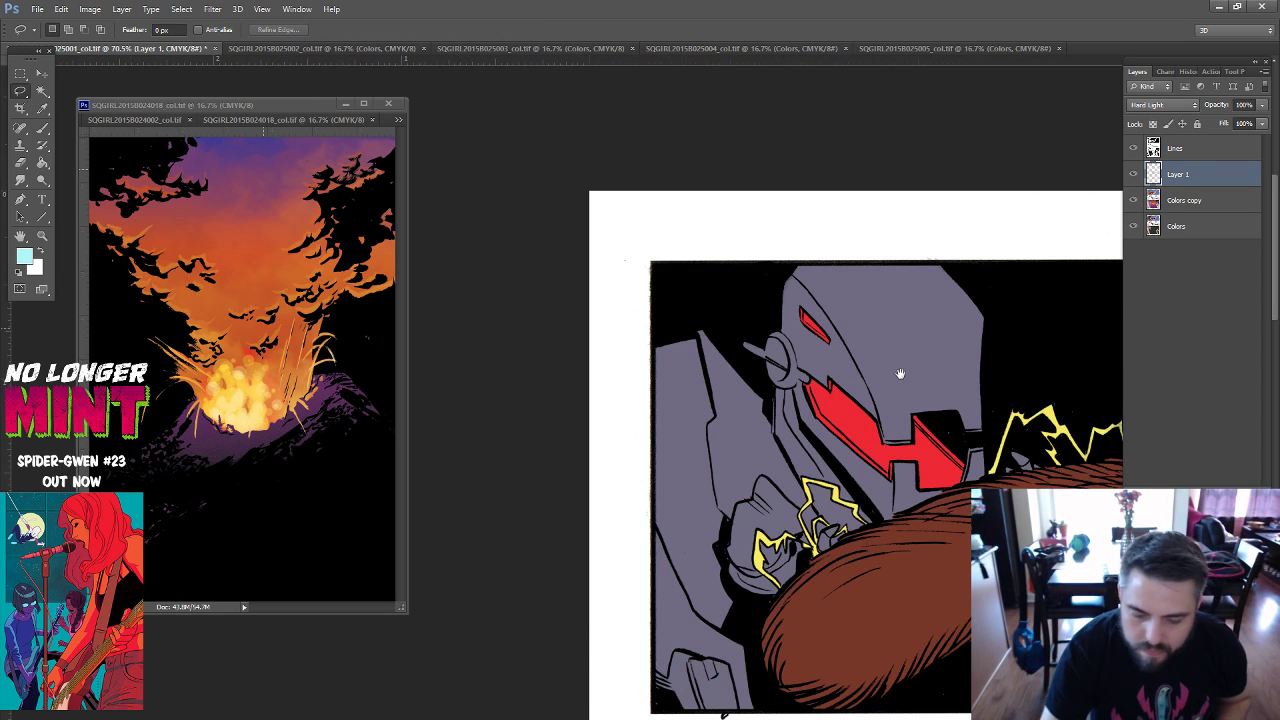
left_click_drag(900, 373, 640, 343)
right_click(20, 90)
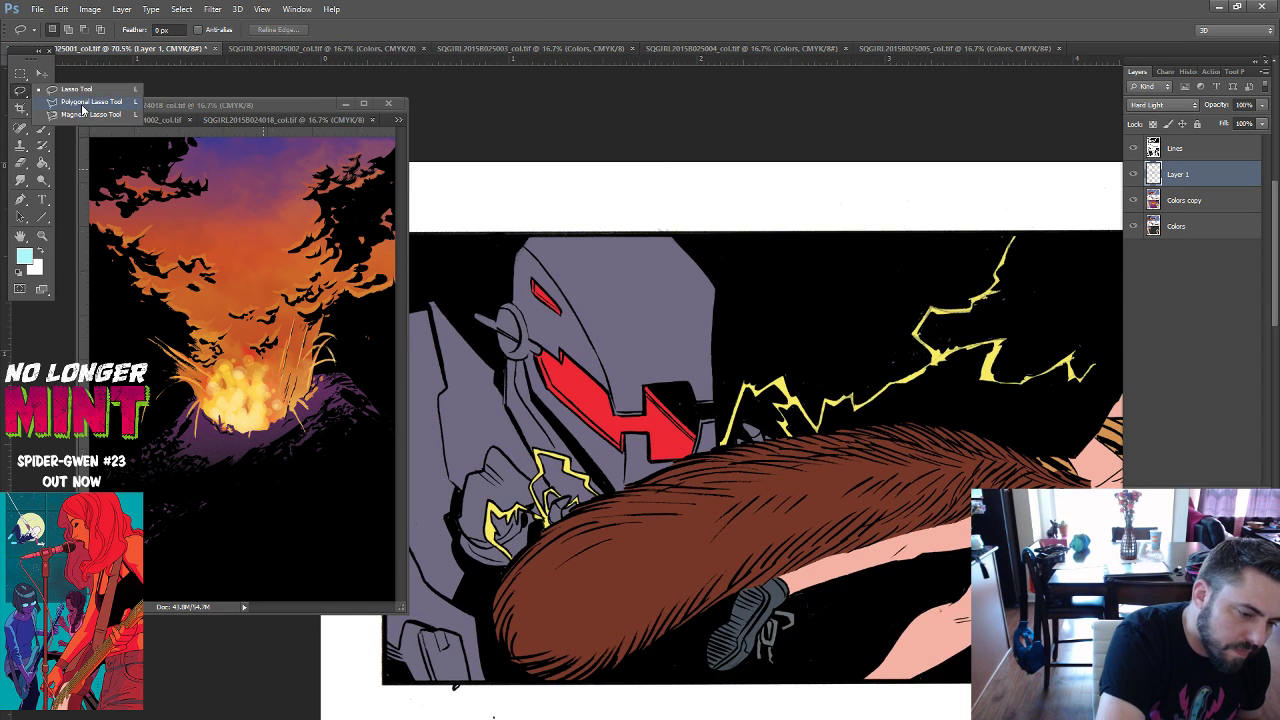
left_click(85, 102)
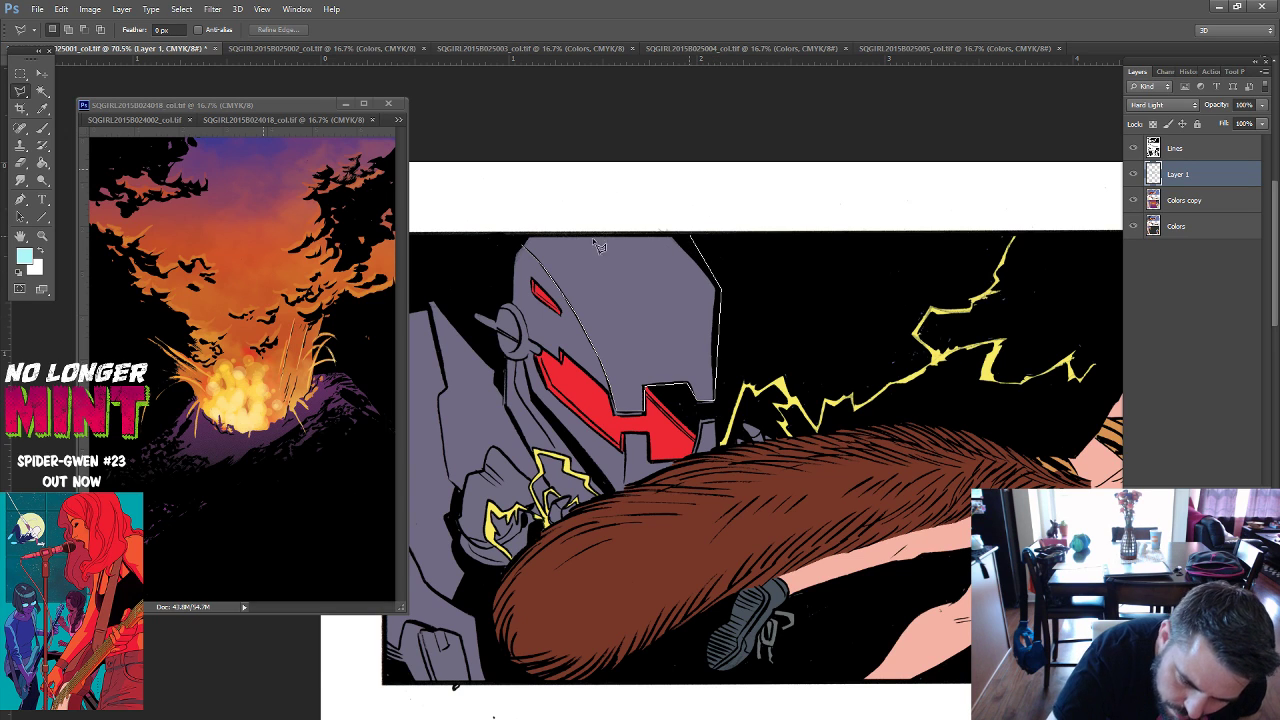
left_click(531, 242)
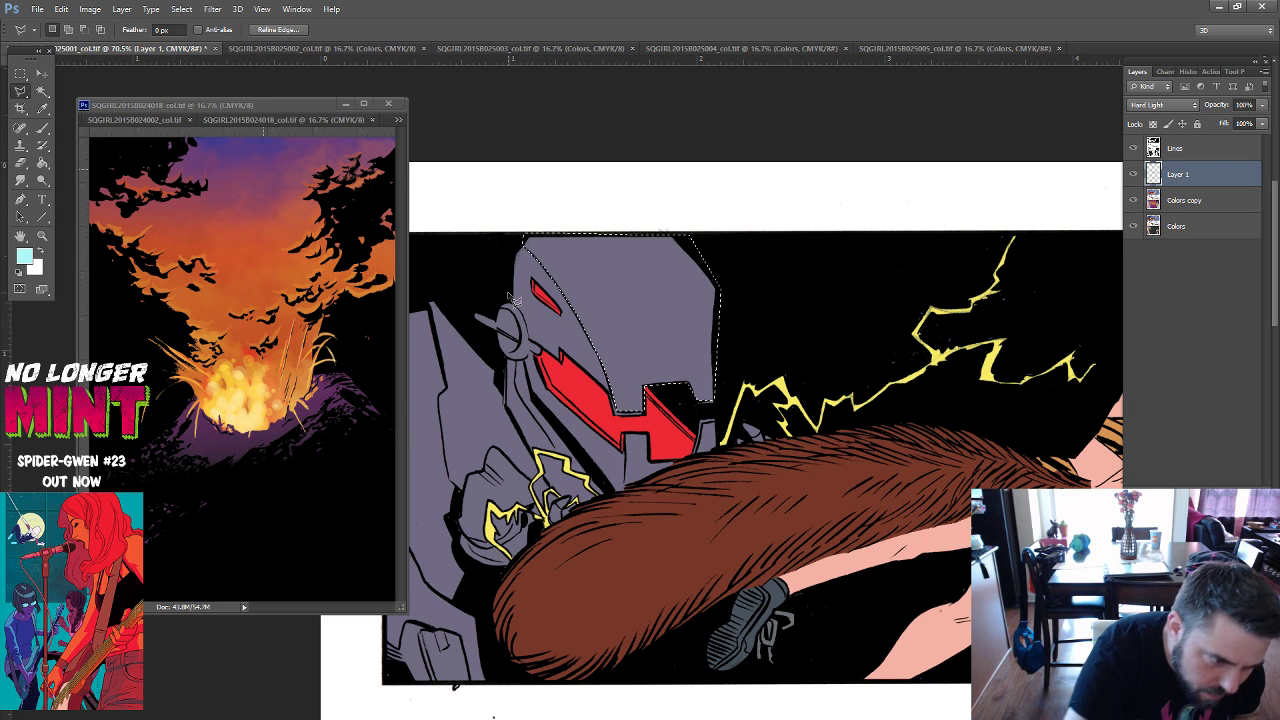
left_click(70, 89)
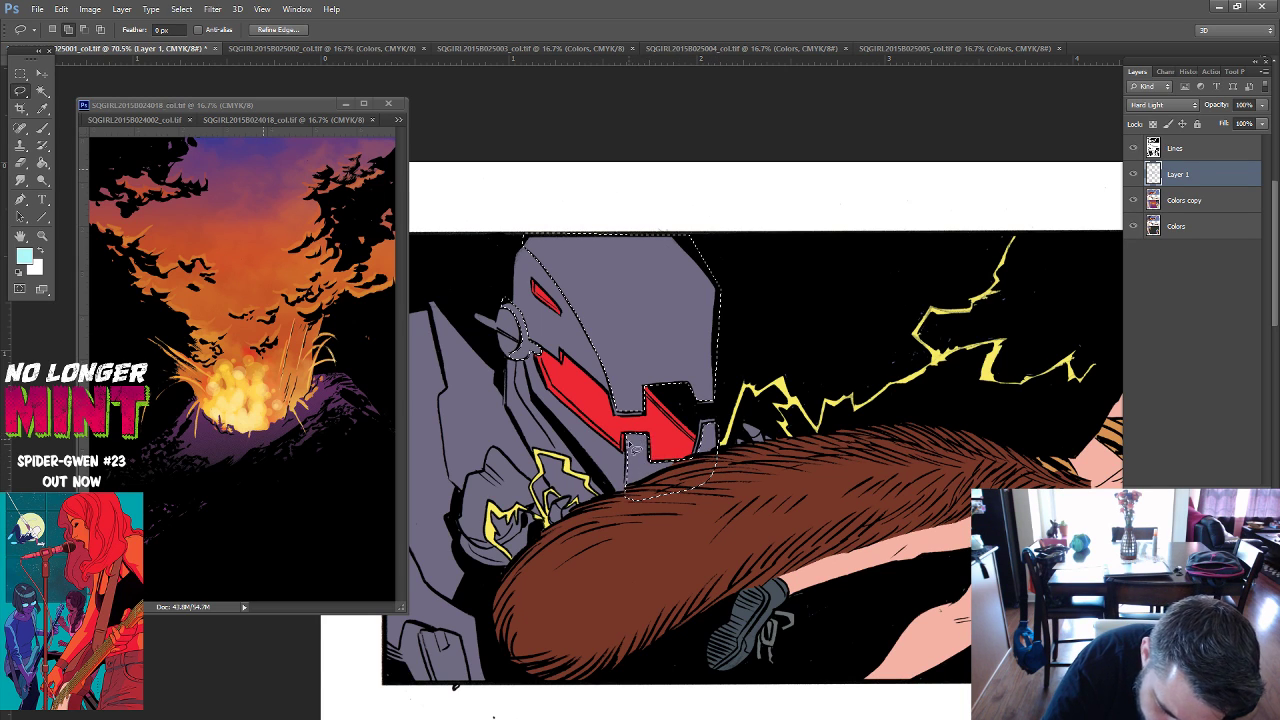
key("shift")
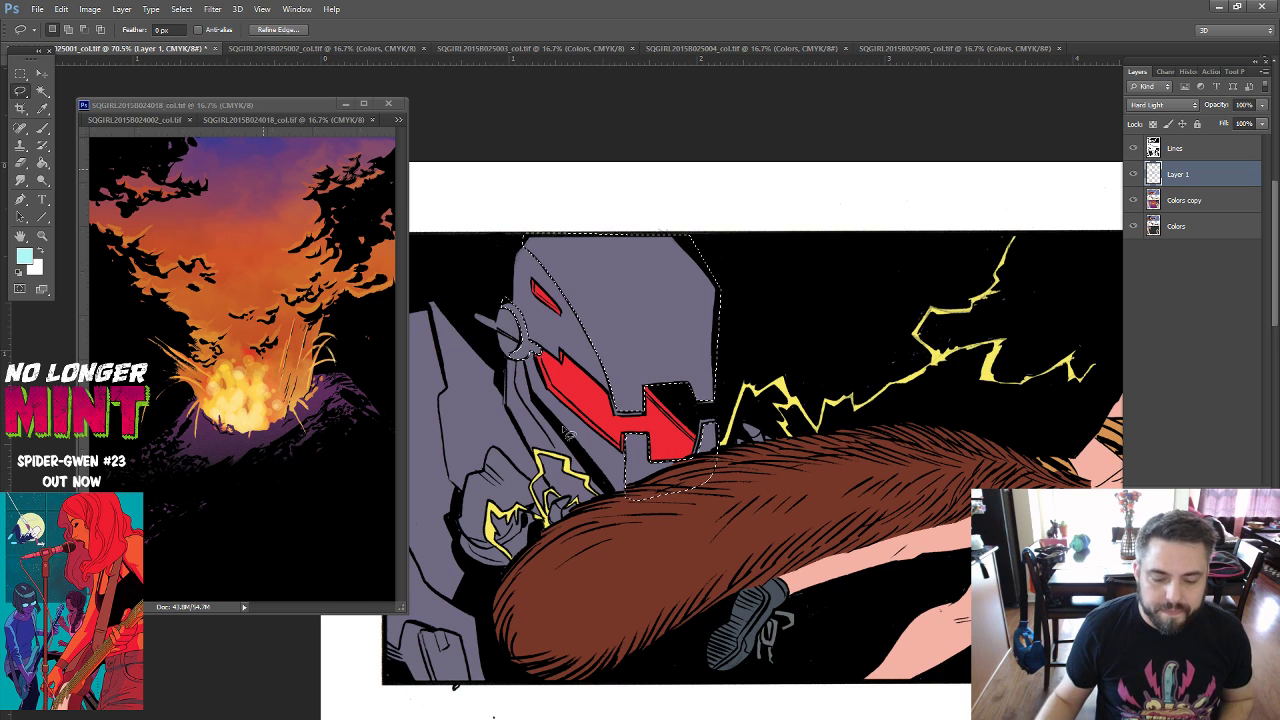
Make Colors copy the active layer and switch the reference window to SQGIRL2015B024017_col.
key("w")
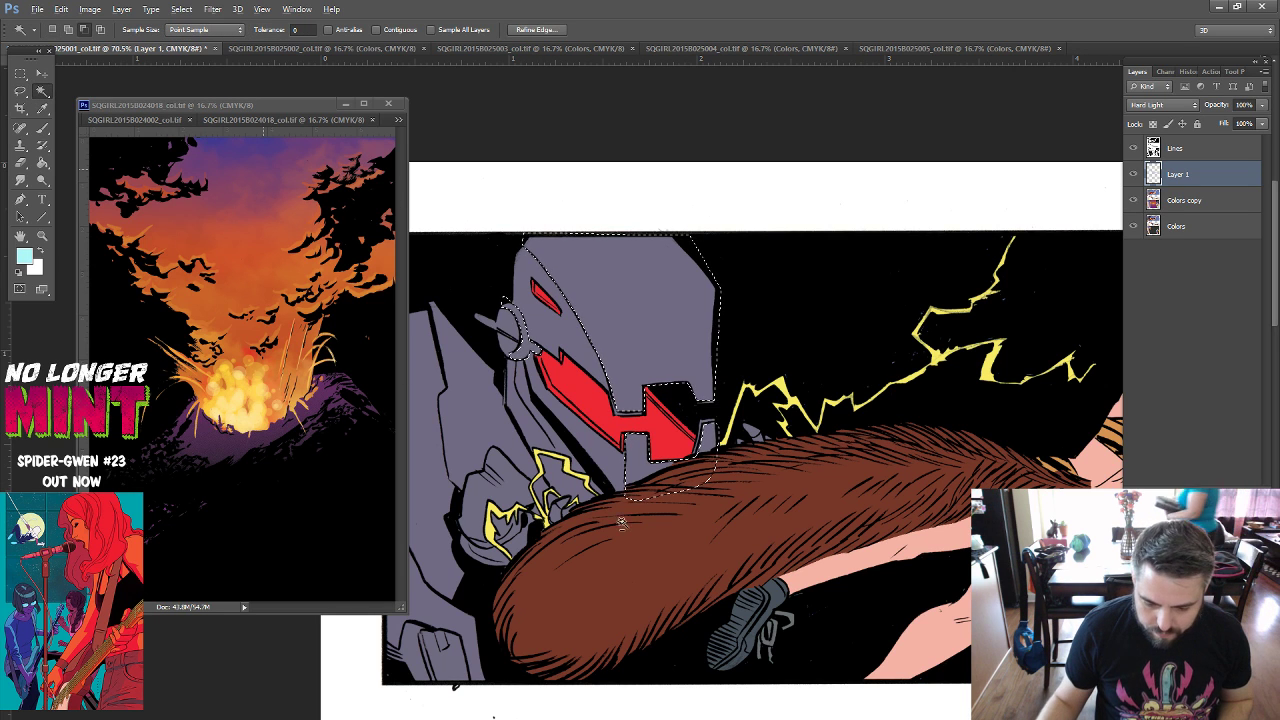
left_click(668, 494)
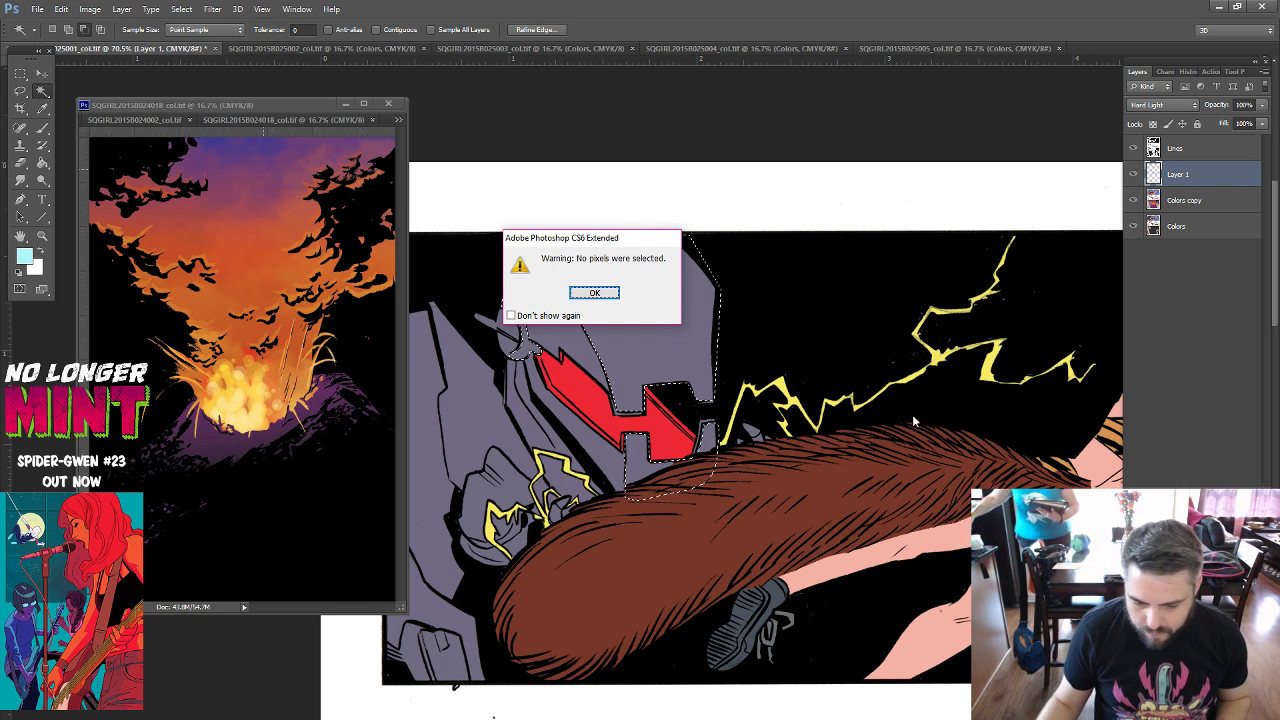
key("Return")
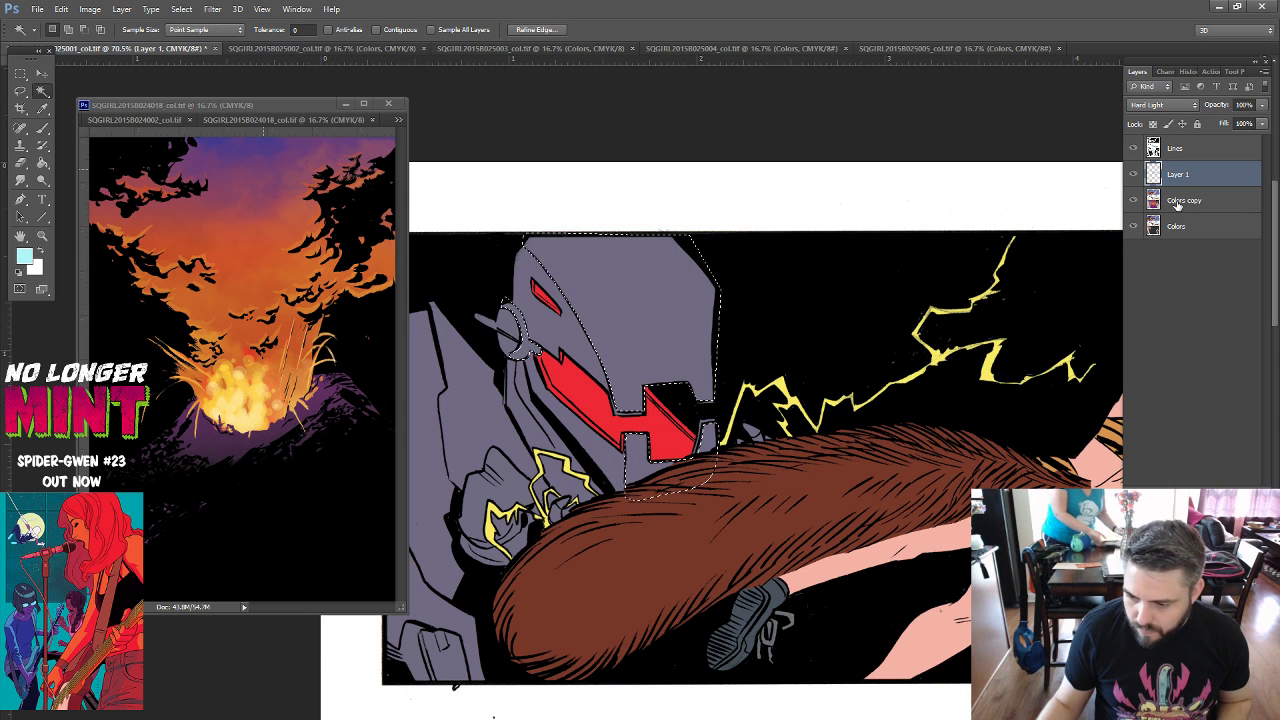
left_click(1177, 202)
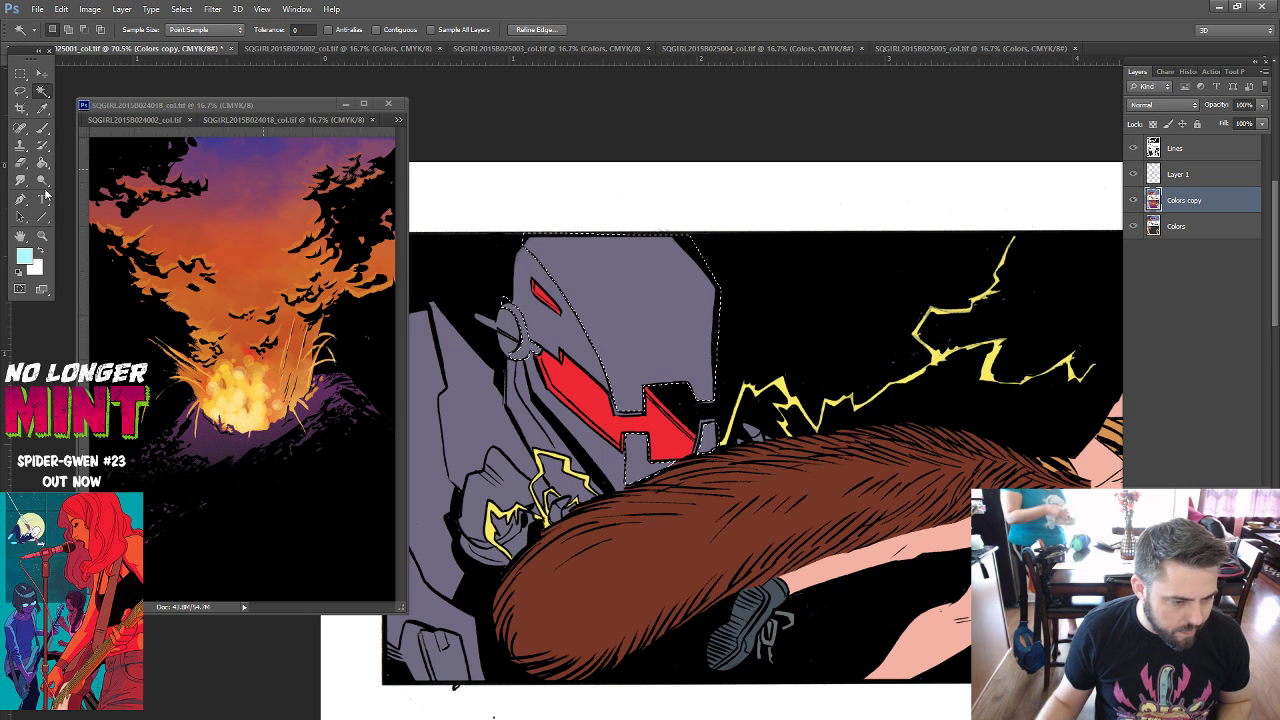
left_click(135, 120)
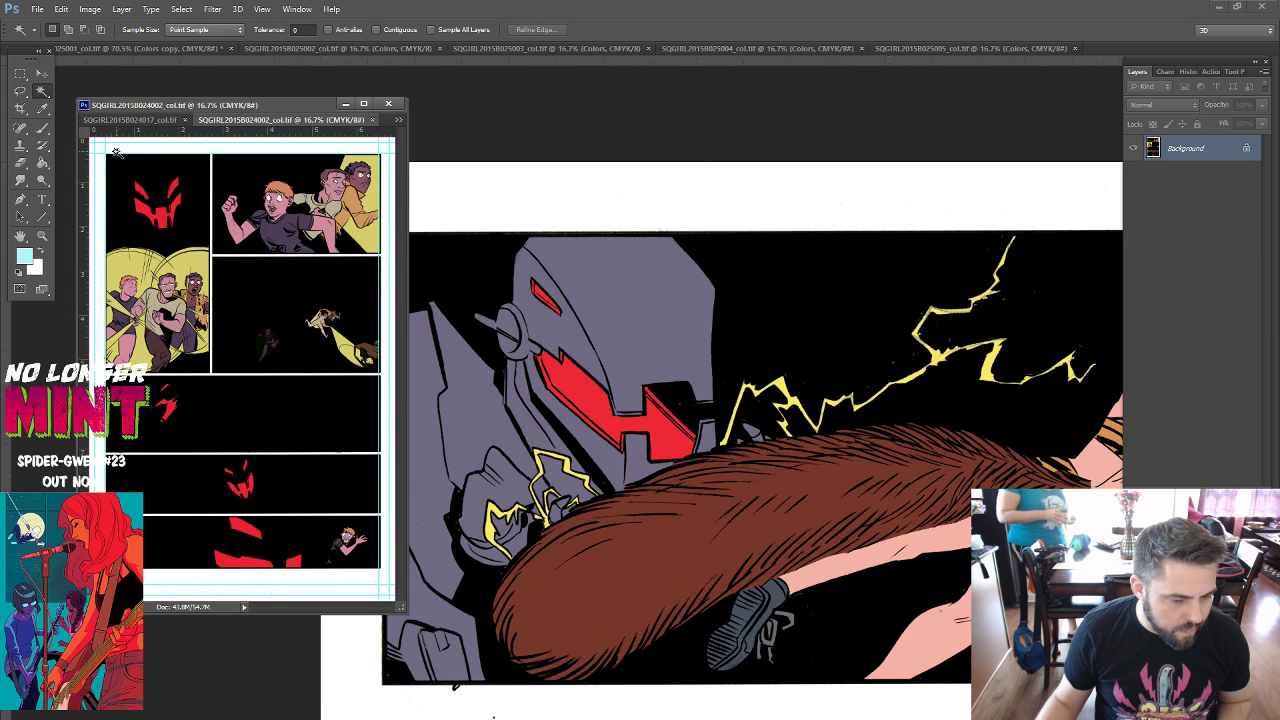
left_click(150, 121)
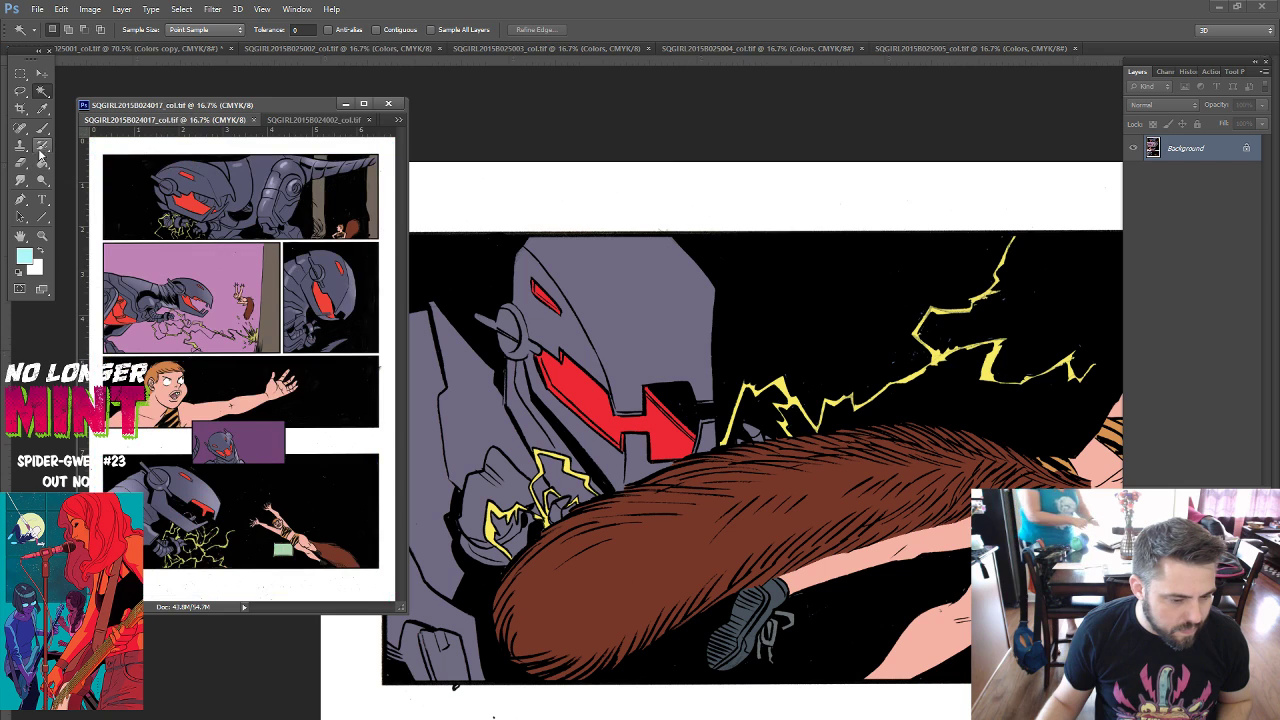
Sample the robot's purple-grey and trim the top of the helmet out of the selection.
left_click_drag(42, 128, 75, 133)
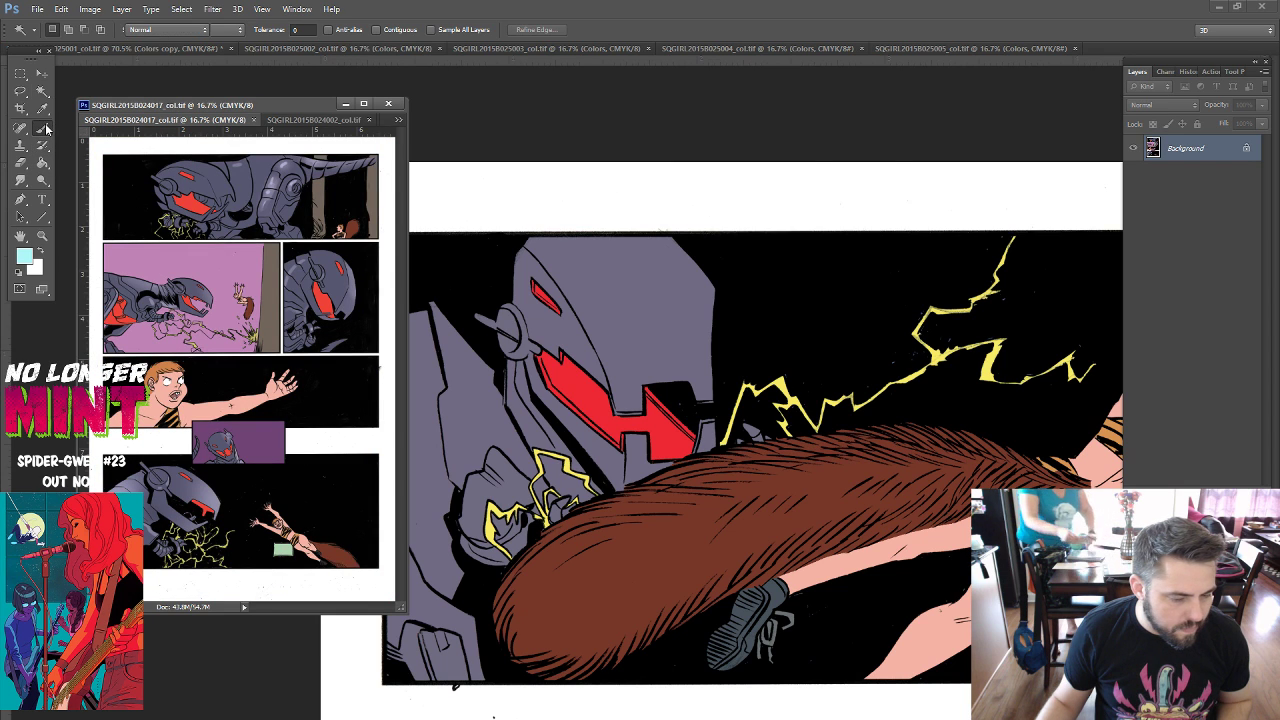
left_click(101, 128)
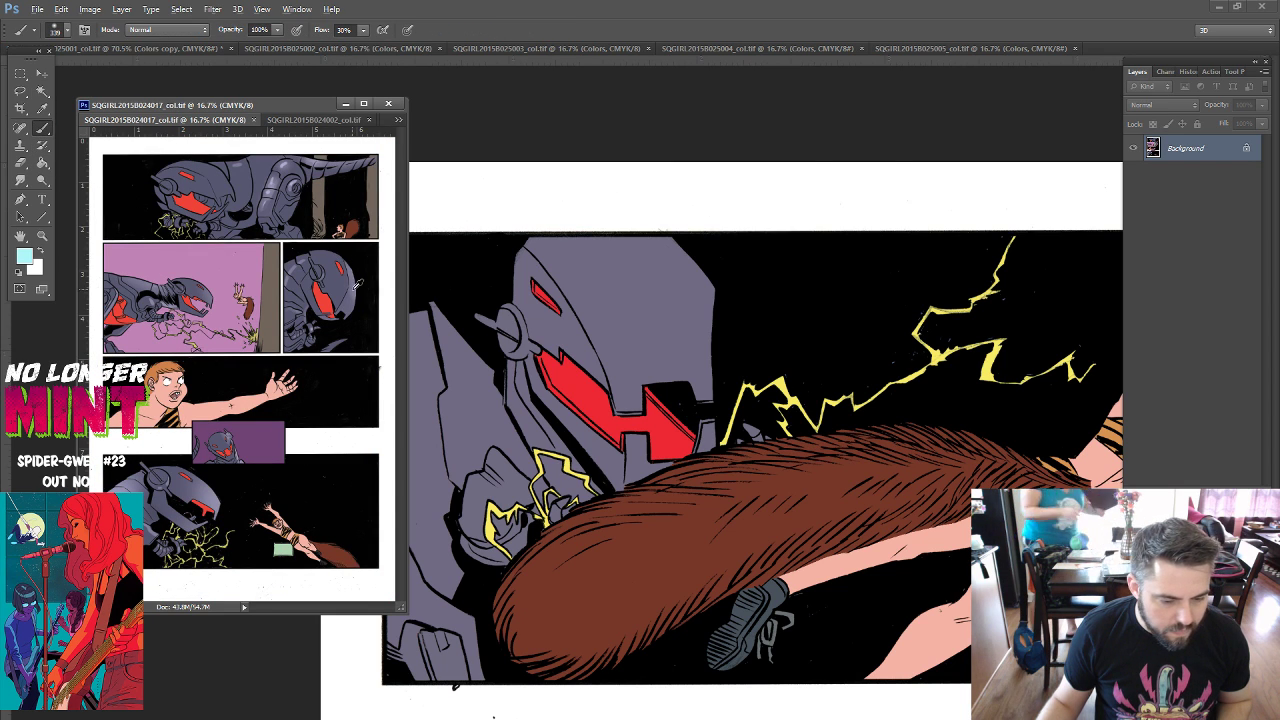
left_click(336, 288, "alt")
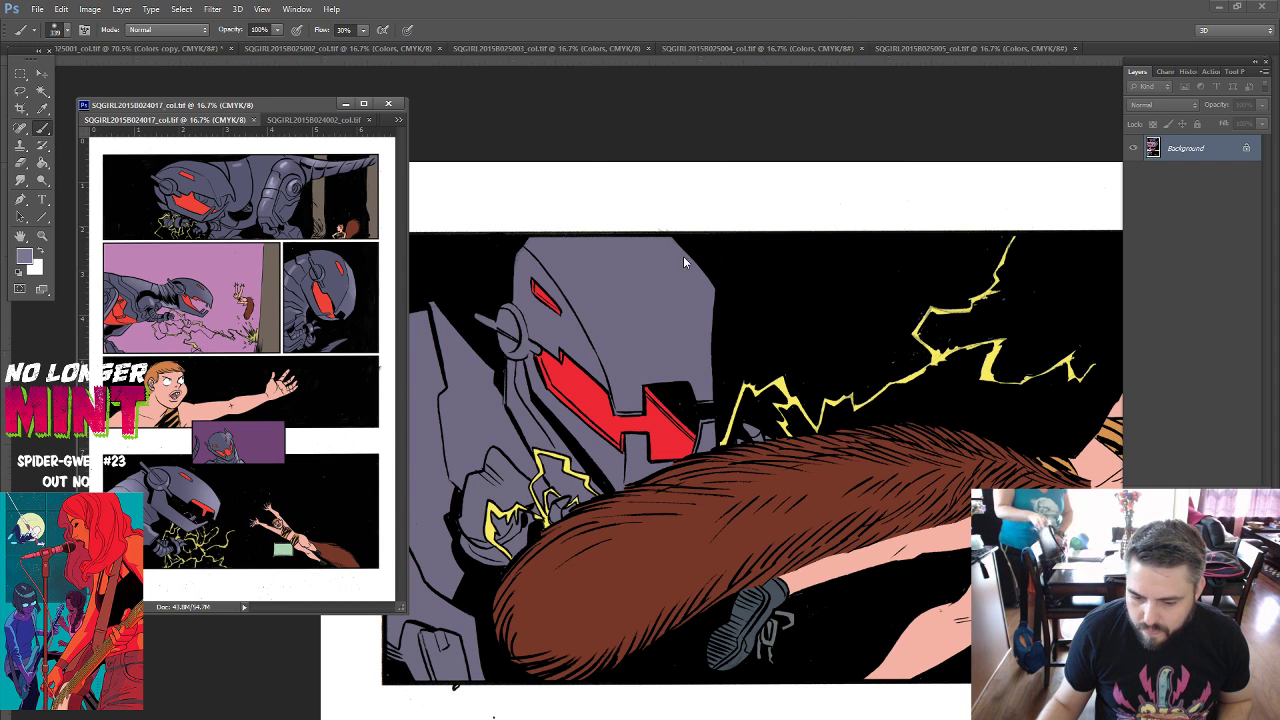
right_click(675, 334)
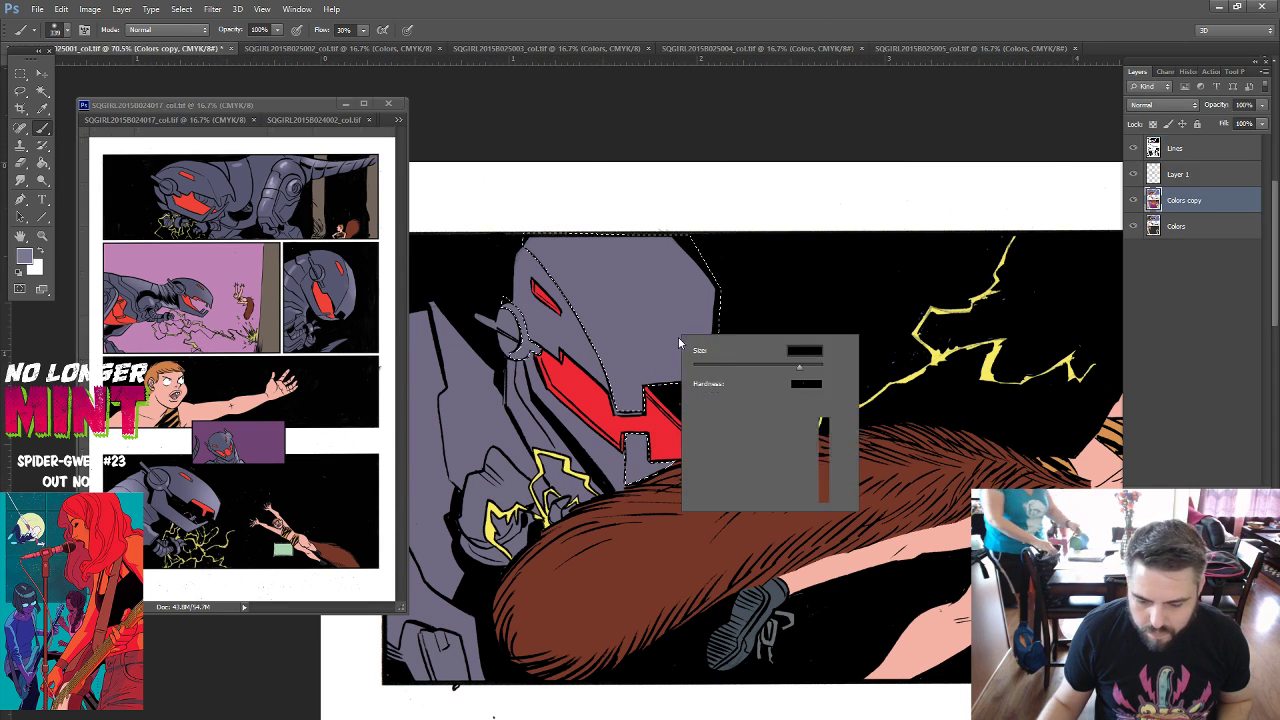
key("Escape")
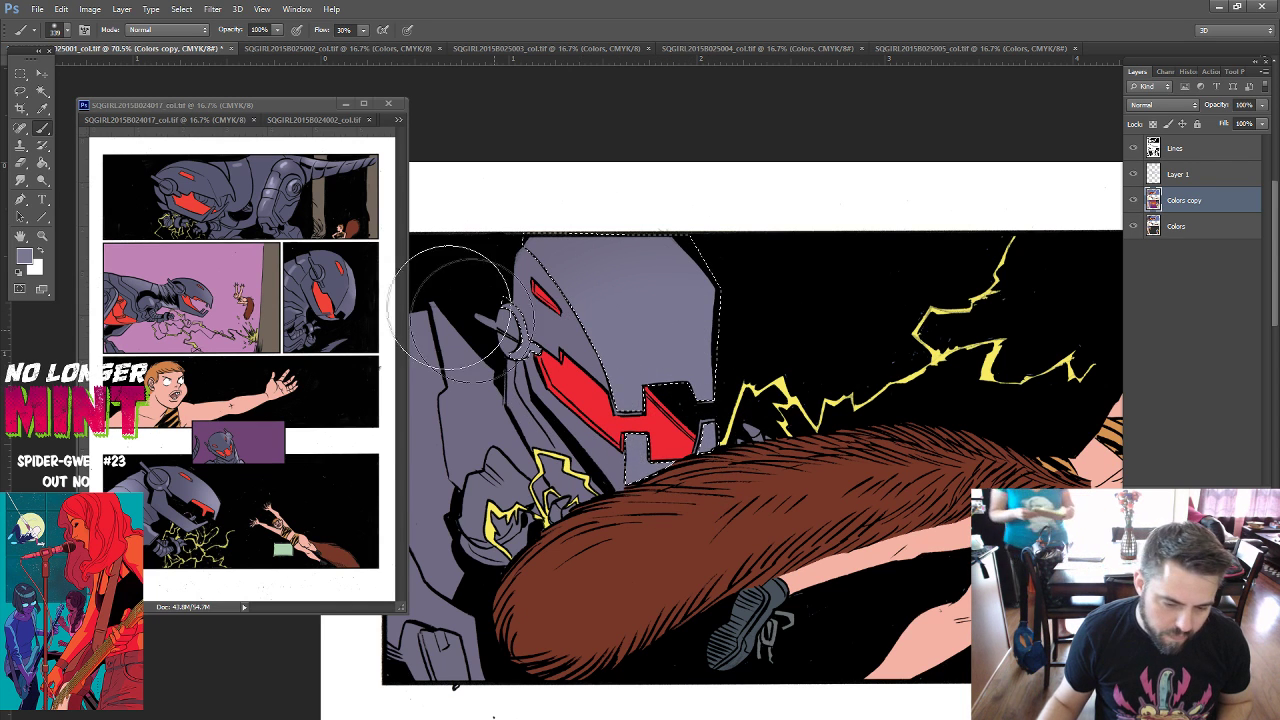
key("l")
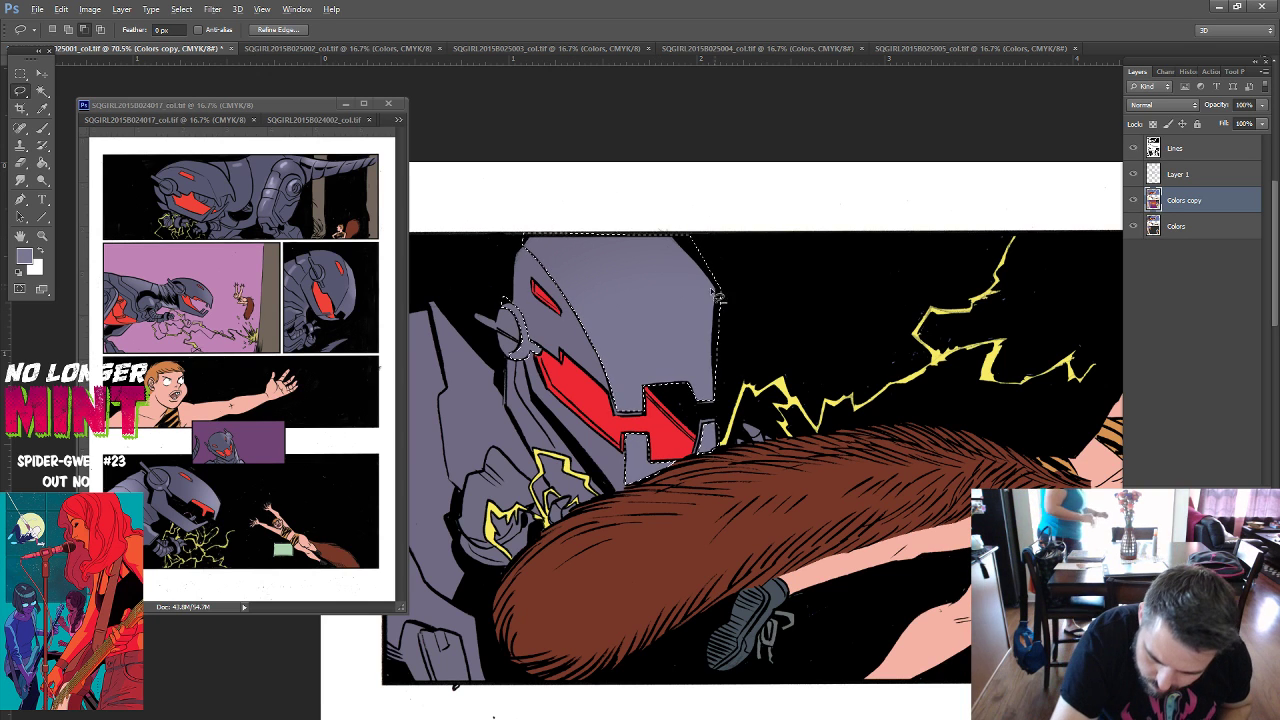
left_click_drag(718, 290, 580, 322)
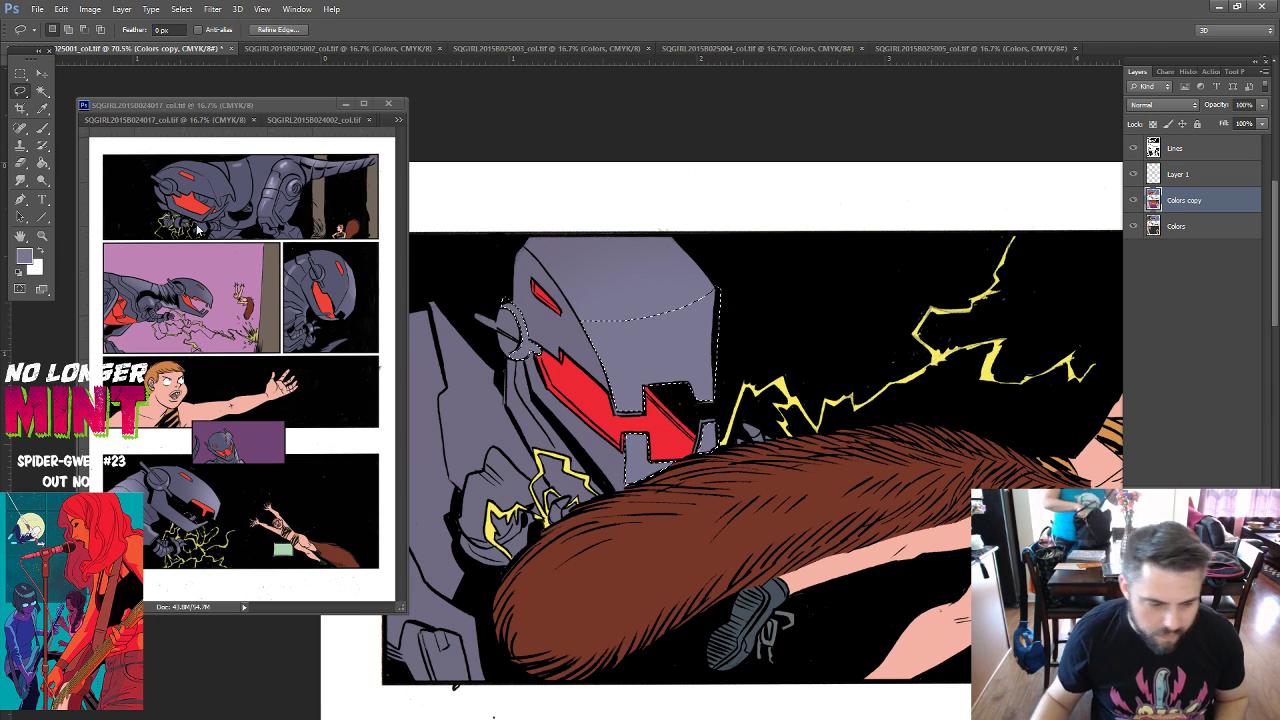
Choose light lavender, airbrush a soft highlight onto the robot's head, then deselect.
left_click(20, 257)
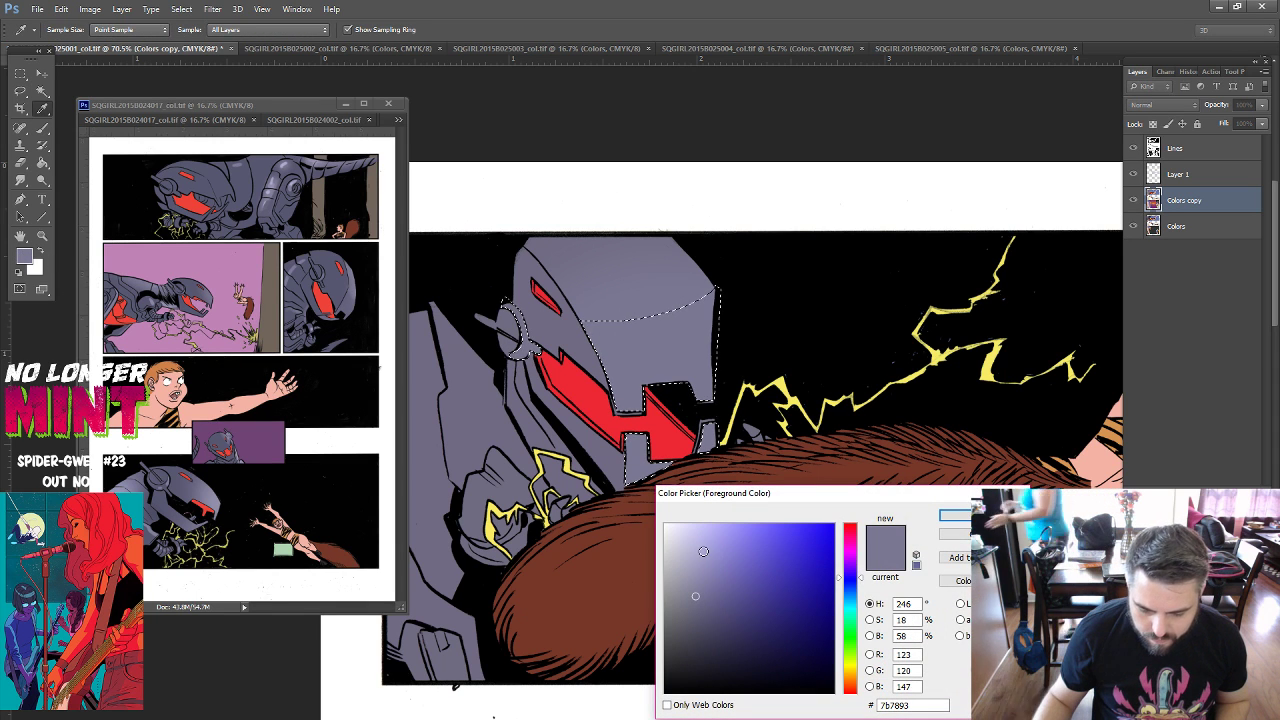
left_click(696, 542)
key("Return")
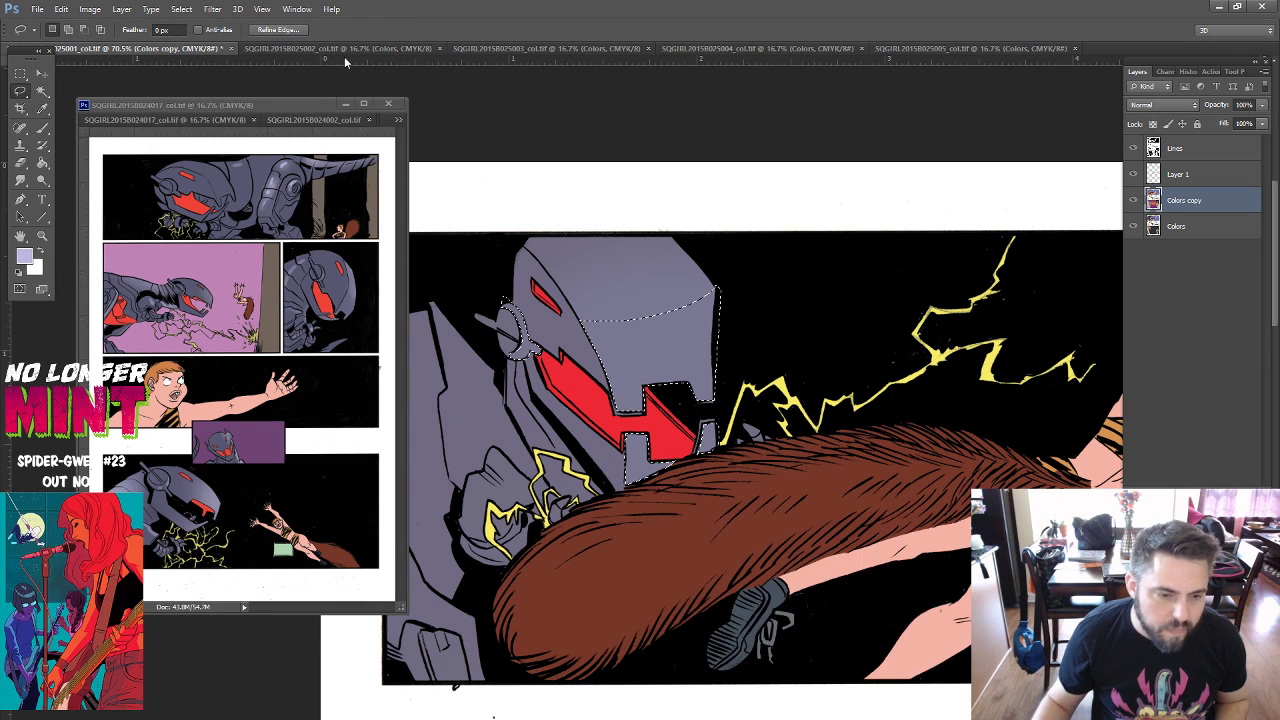
left_click(42, 131)
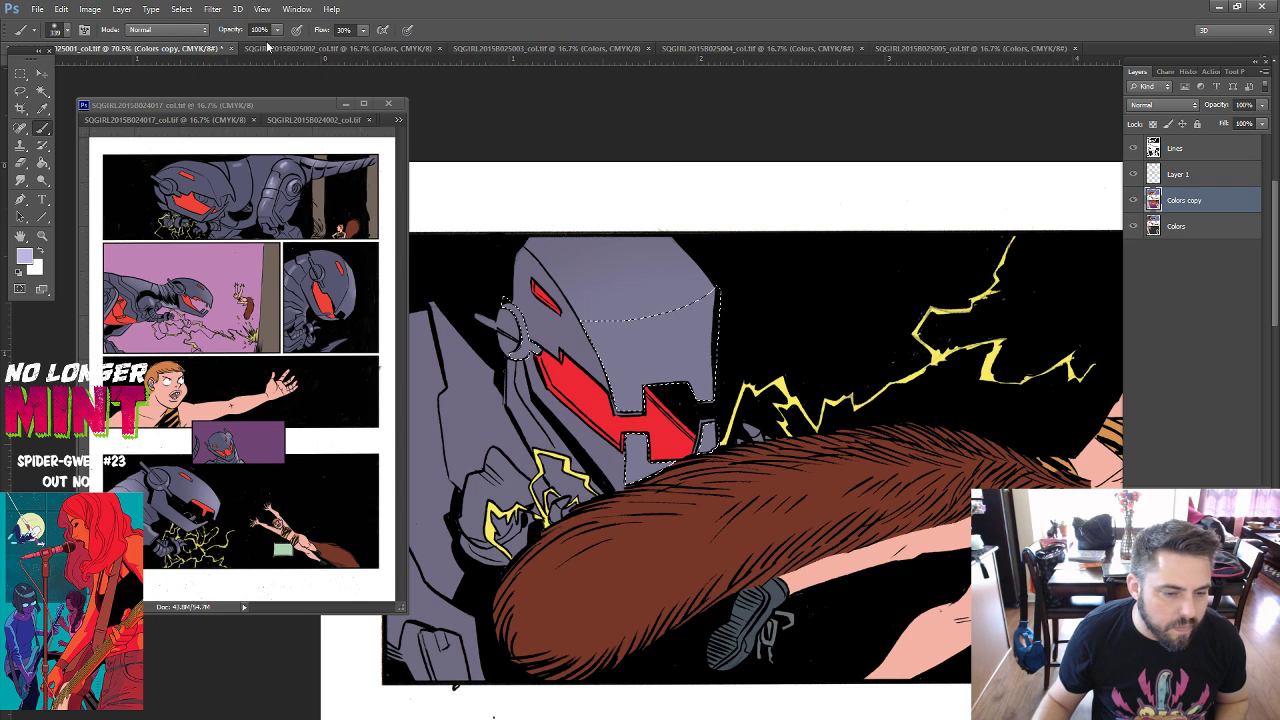
left_click_drag(590, 350, 708, 455)
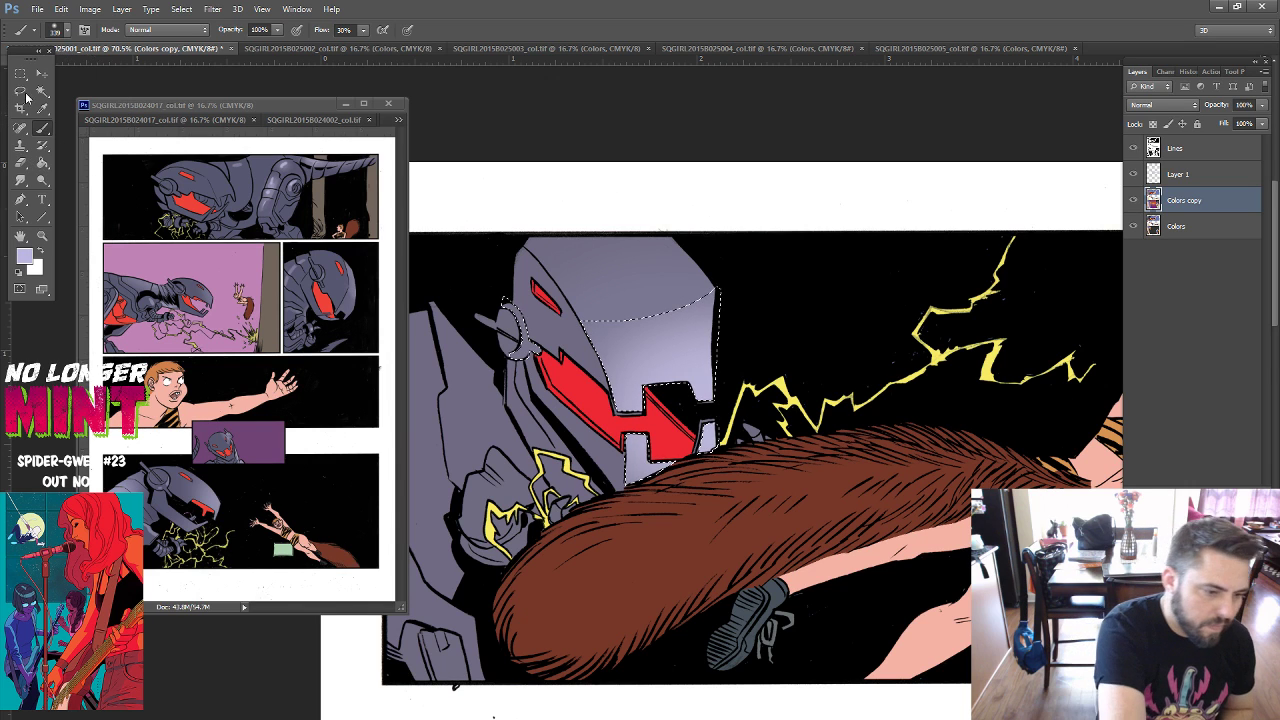
key("l")
left_click_drag(638, 540, 585, 340)
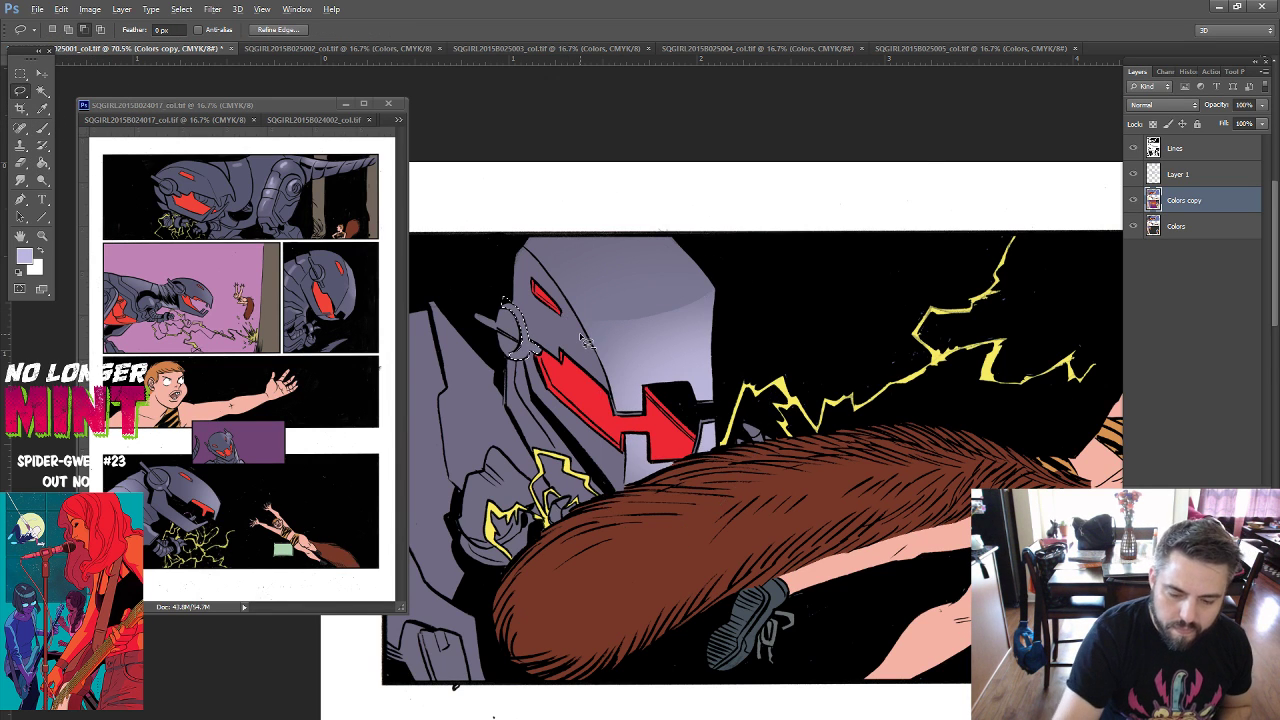
left_click(42, 128)
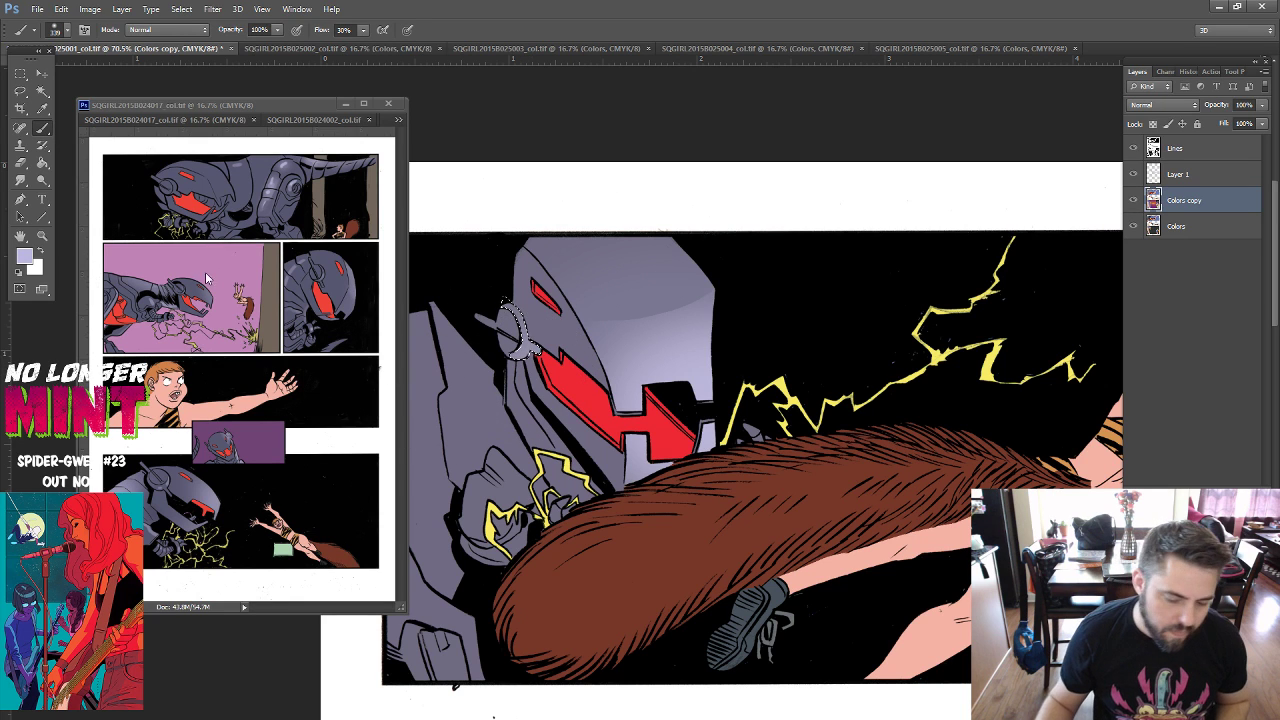
left_click(20, 93)
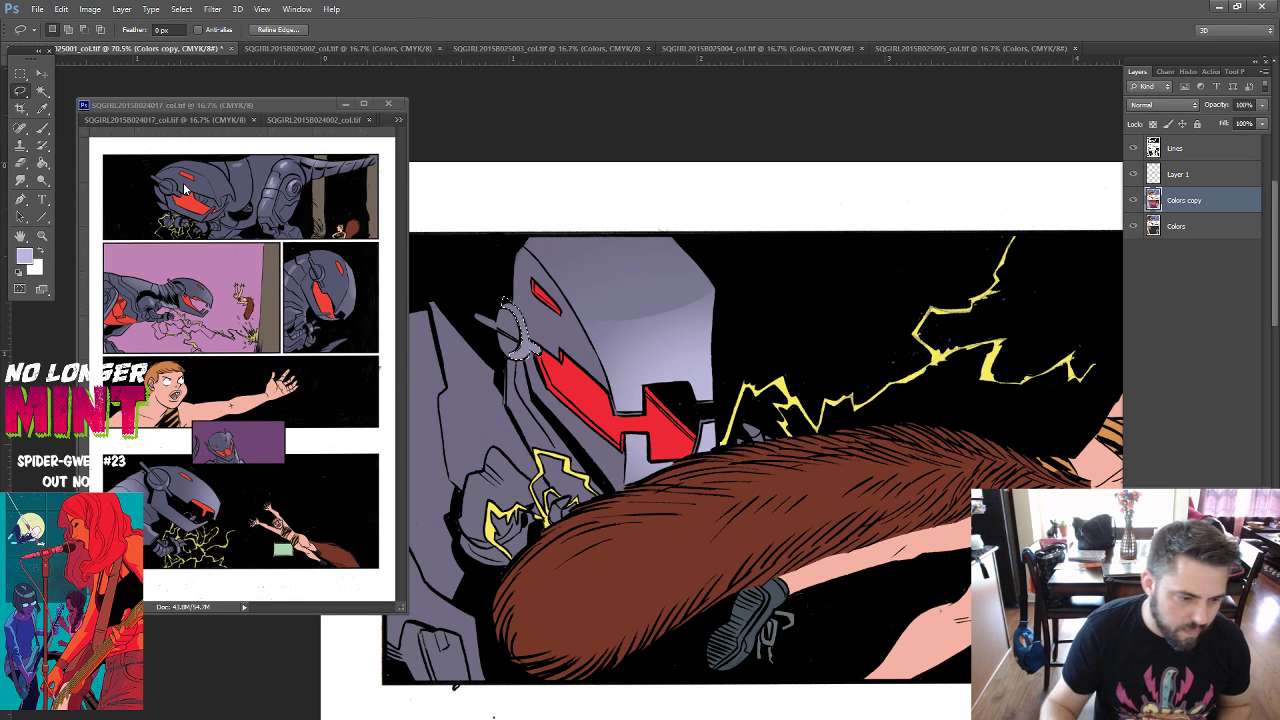
Polygon-select the strip along the robot's back edge and fill it with a darker grey.
right_click(20, 90)
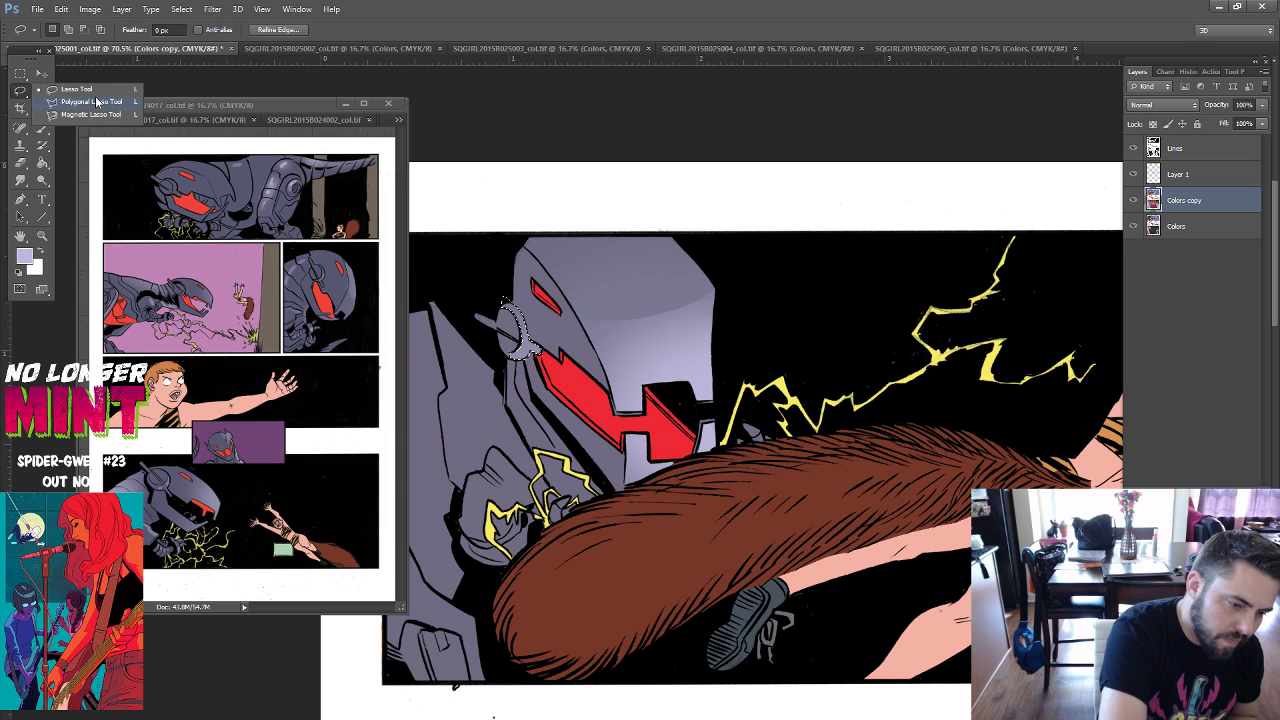
left_click(96, 101)
left_click(425, 292)
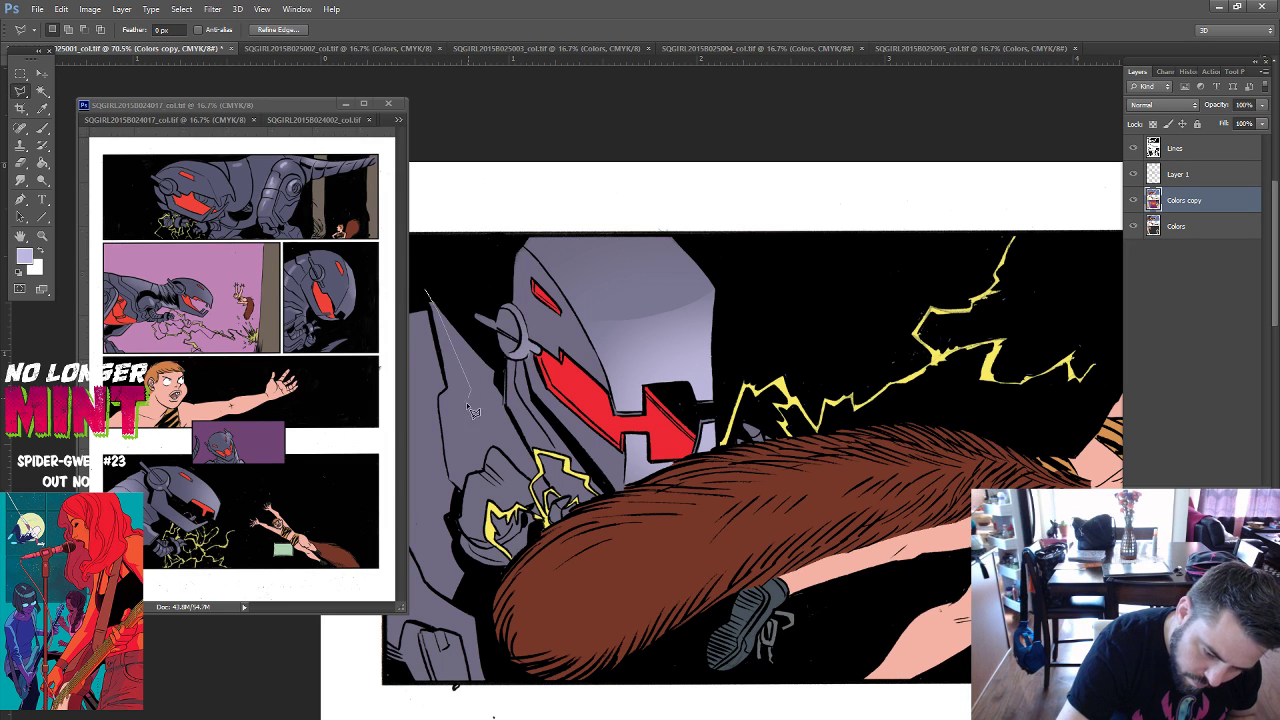
left_click(470, 412)
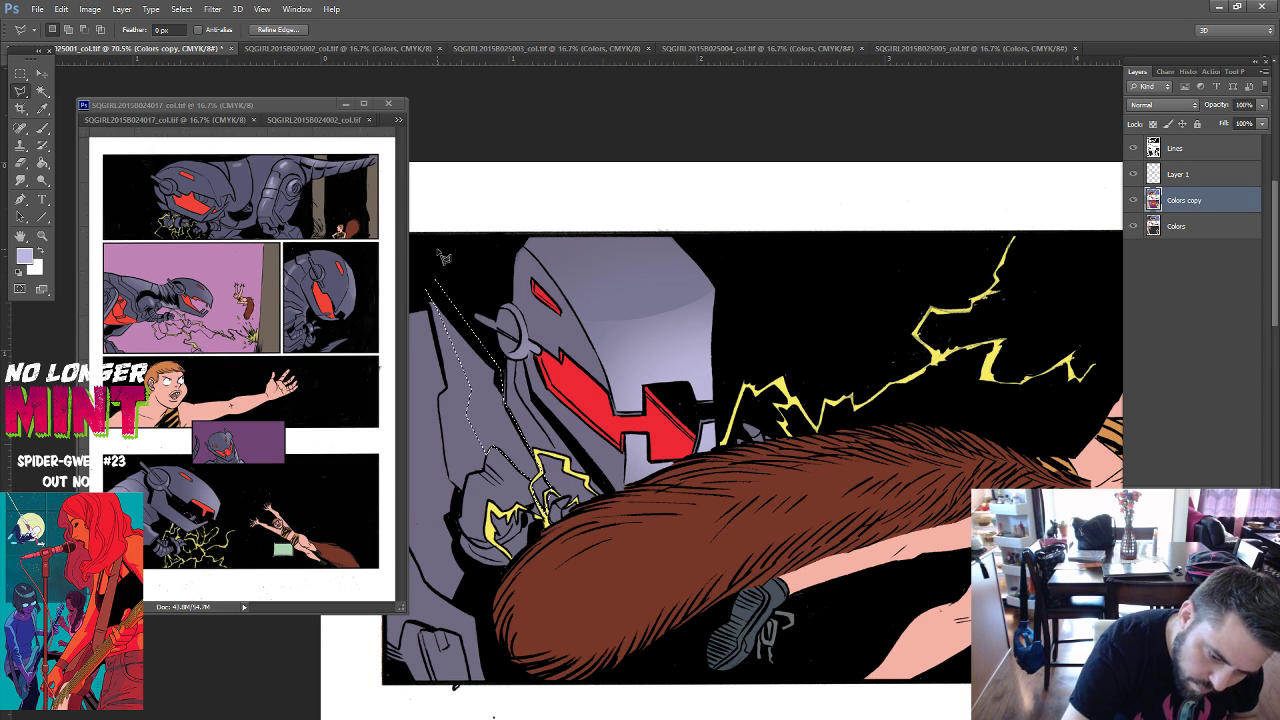
left_click(24, 256)
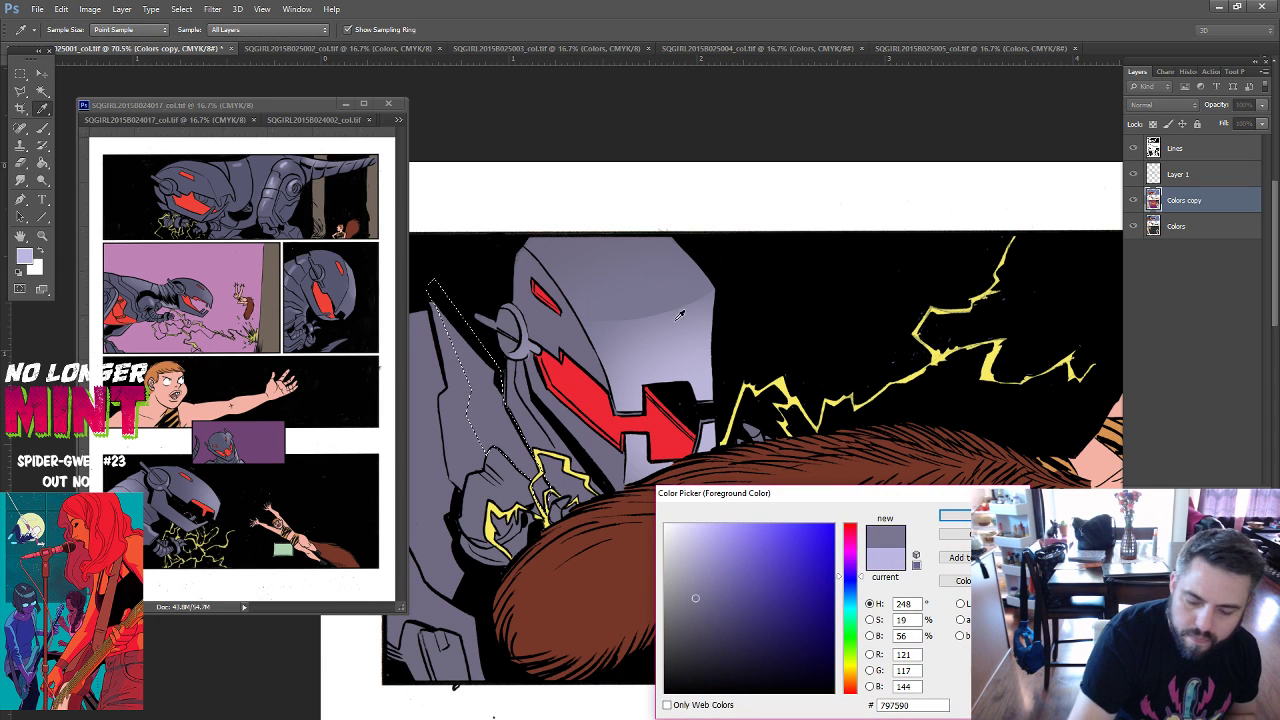
left_click(954, 515)
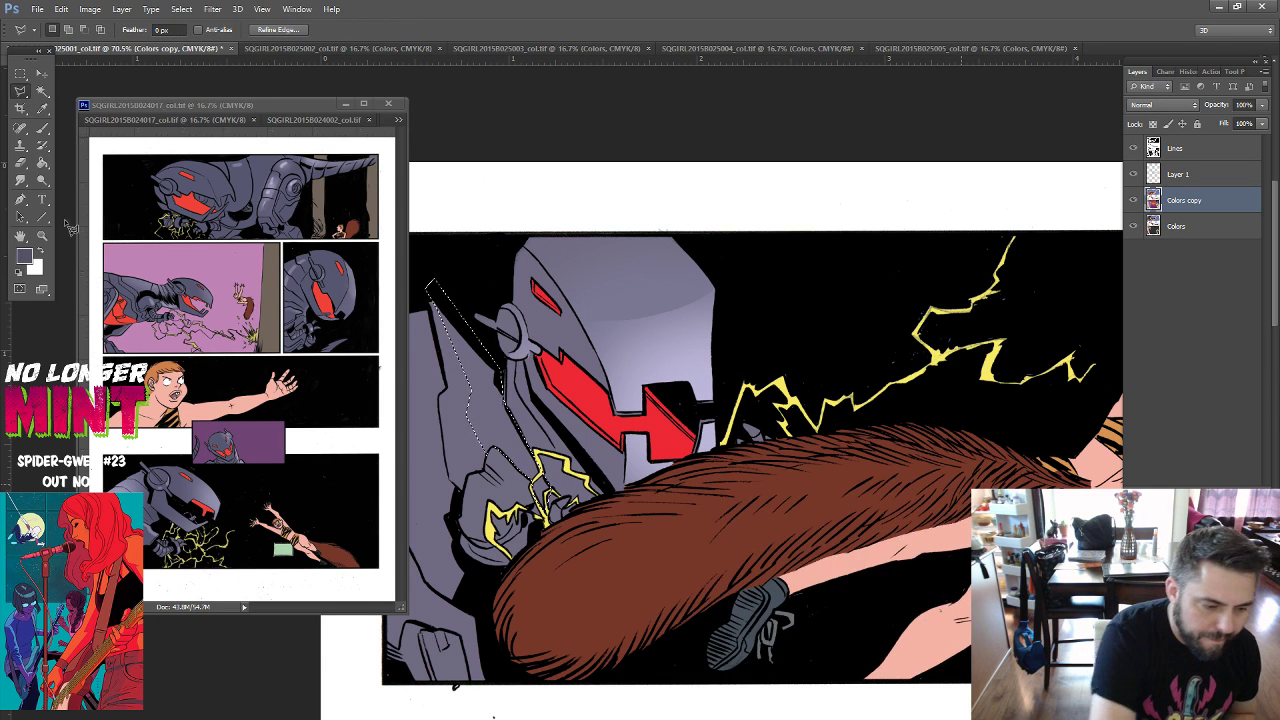
key("g")
left_click(540, 488)
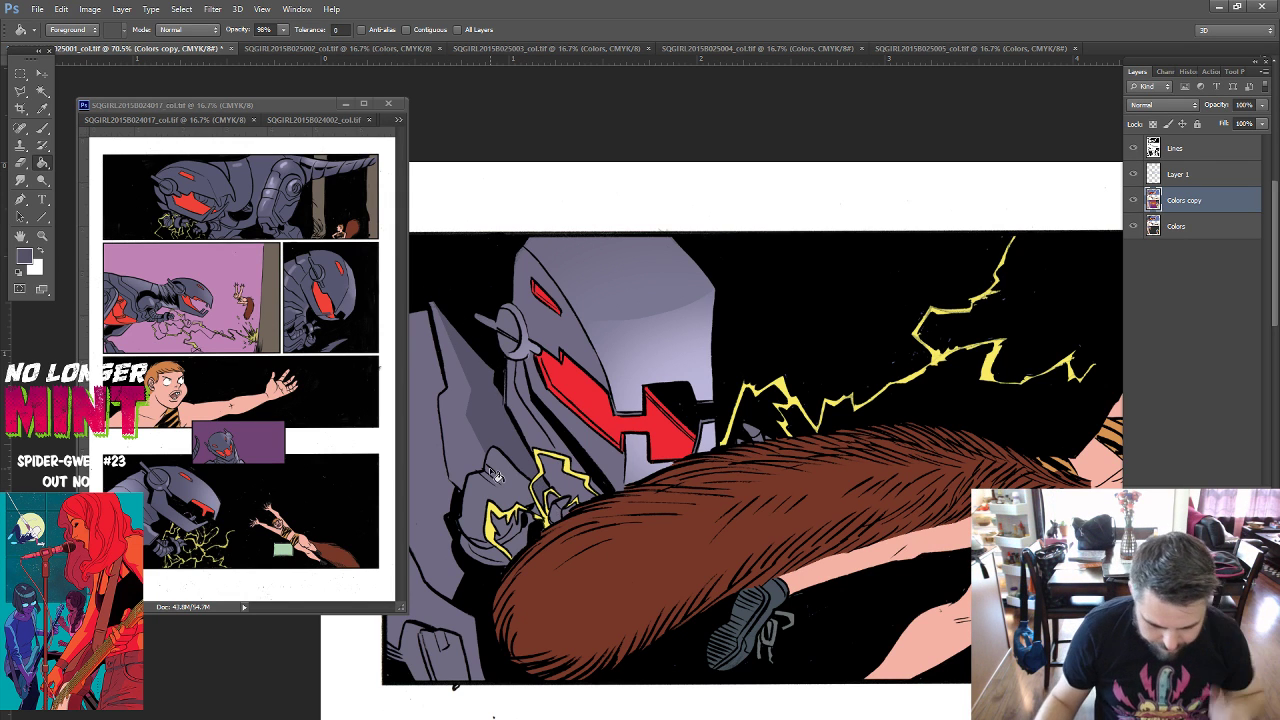
Select the robot's left edge, fill it with the same darker grey, then deselect.
left_click_drag(494, 476, 579, 434)
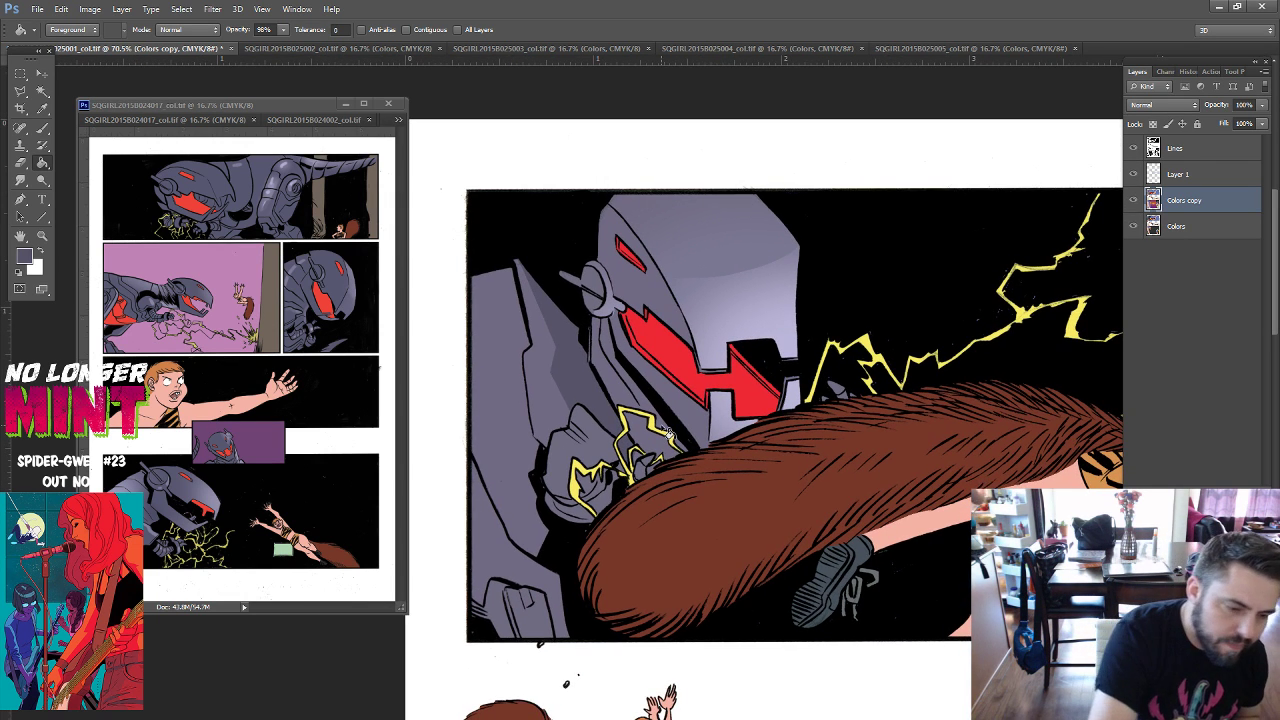
left_click(21, 92)
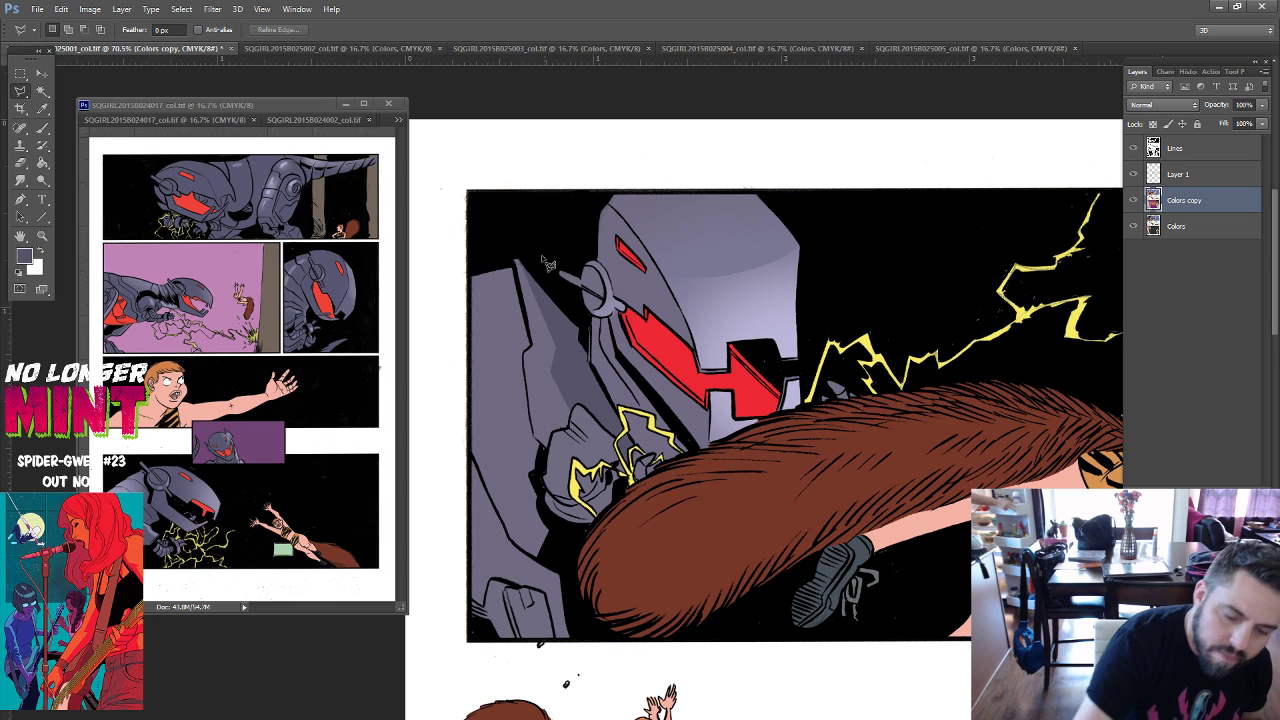
left_click(484, 267)
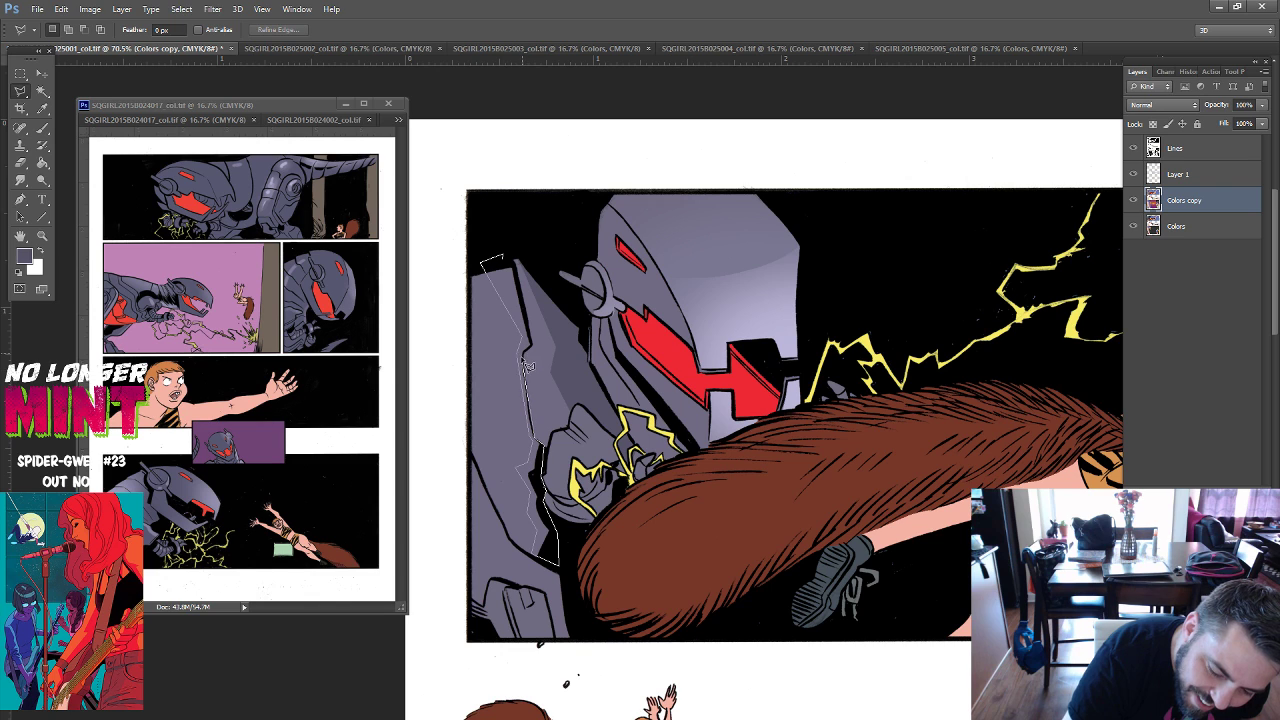
left_click(519, 272)
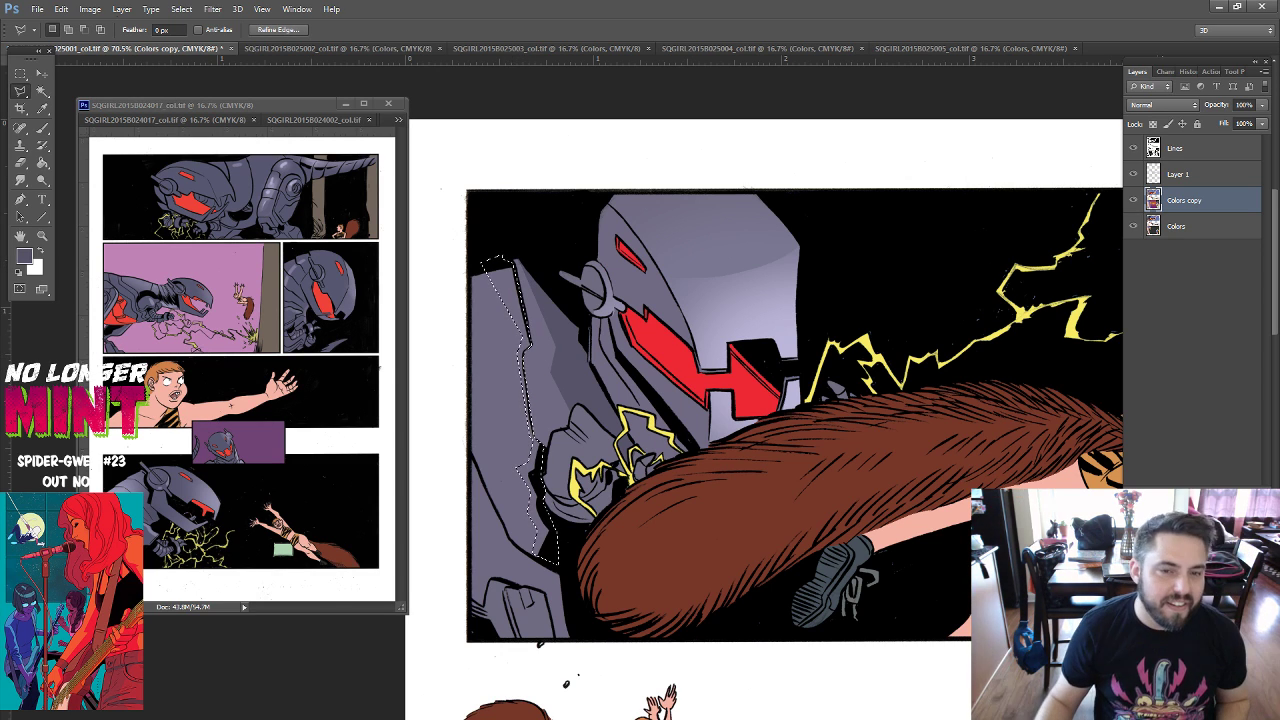
key("g")
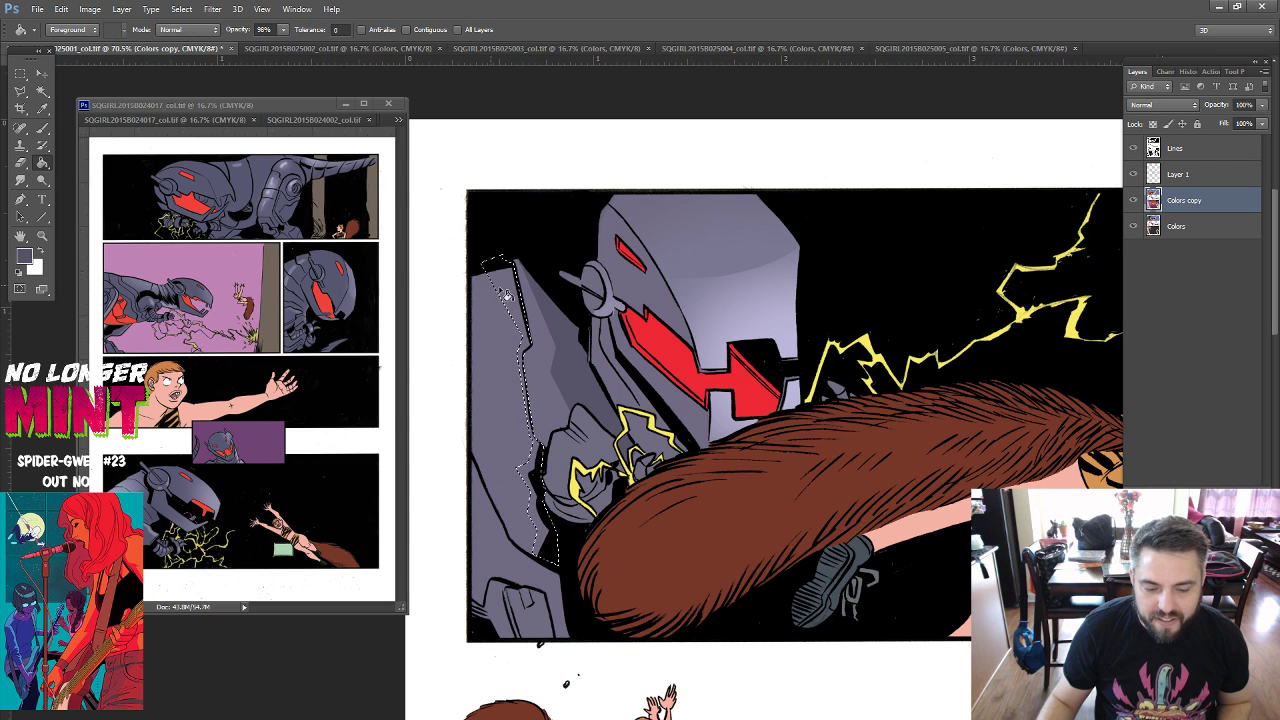
left_click(528, 385)
key("l")
key("ctrl+d")
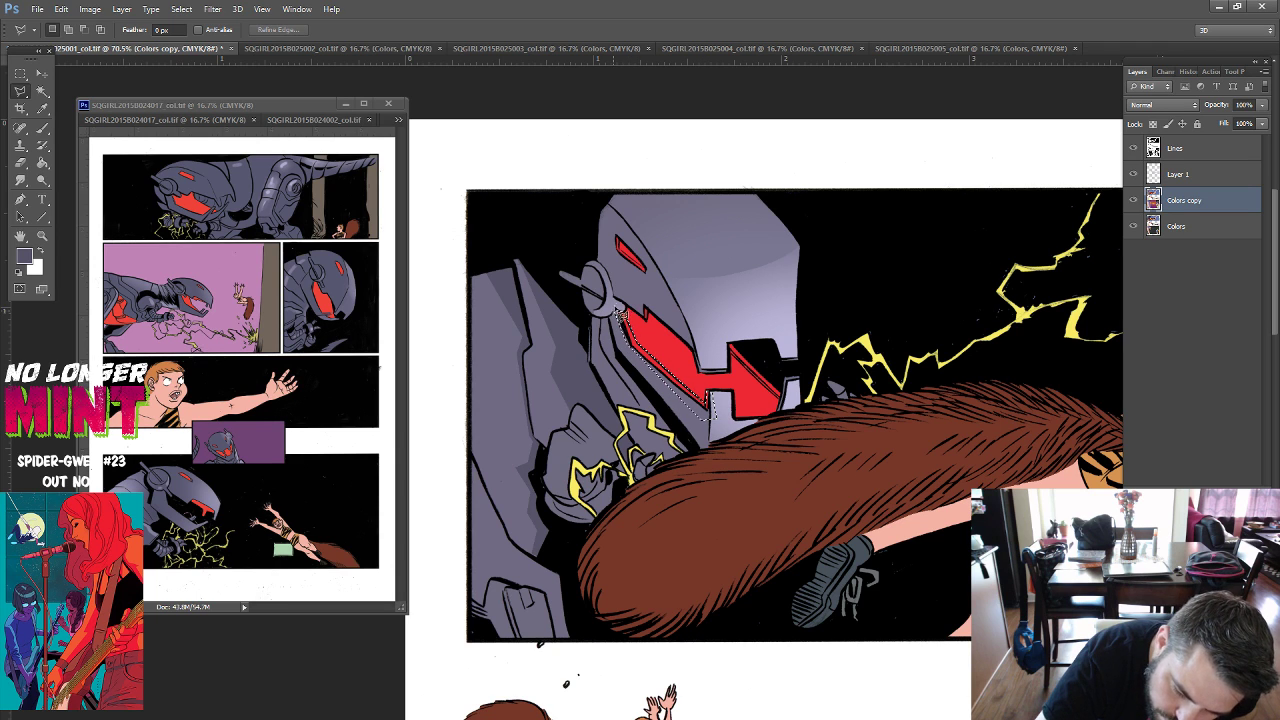
Polygon-select the helmet area around the robot's red eye and visor.
left_click(632, 262, "shift")
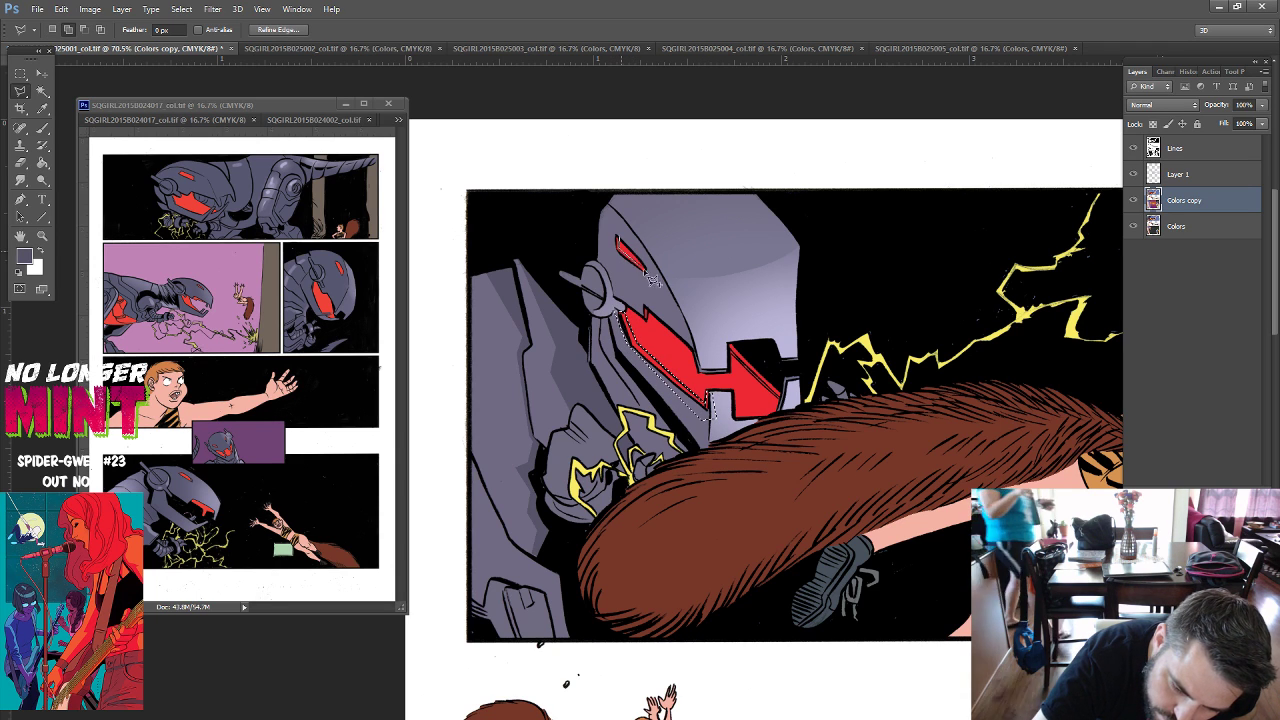
left_click_drag(659, 285, 645, 278)
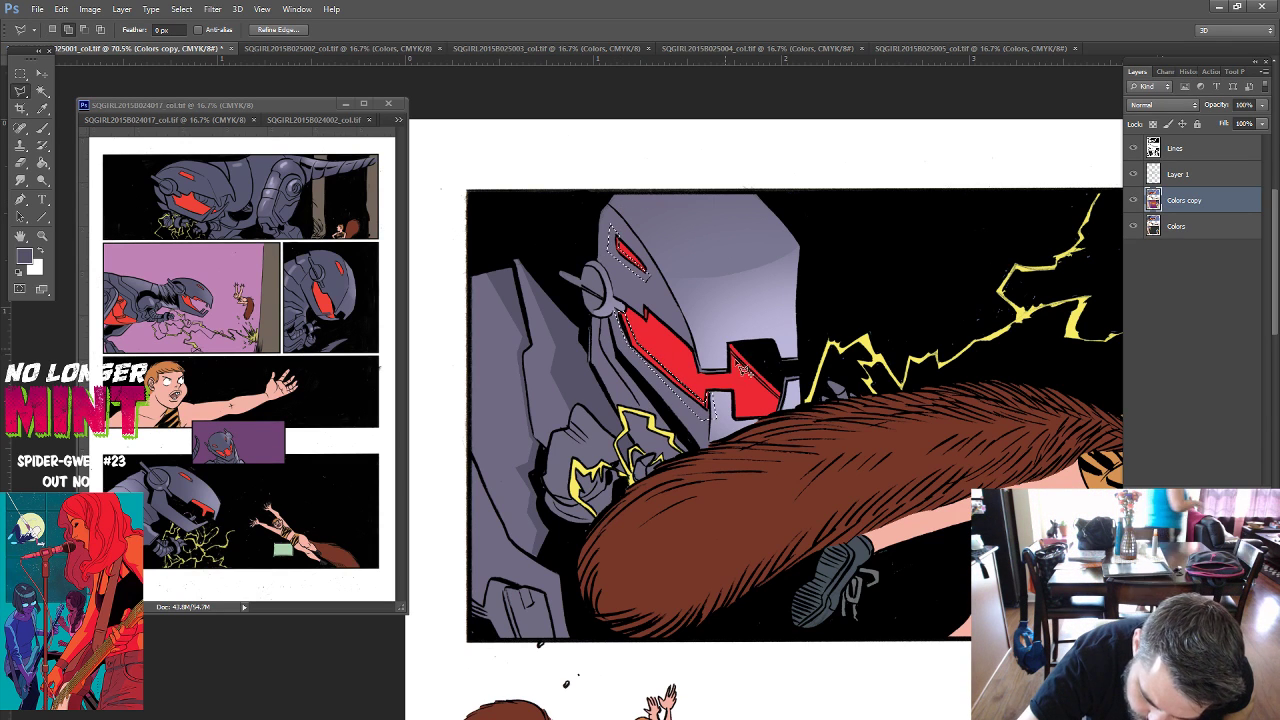
left_click(788, 408)
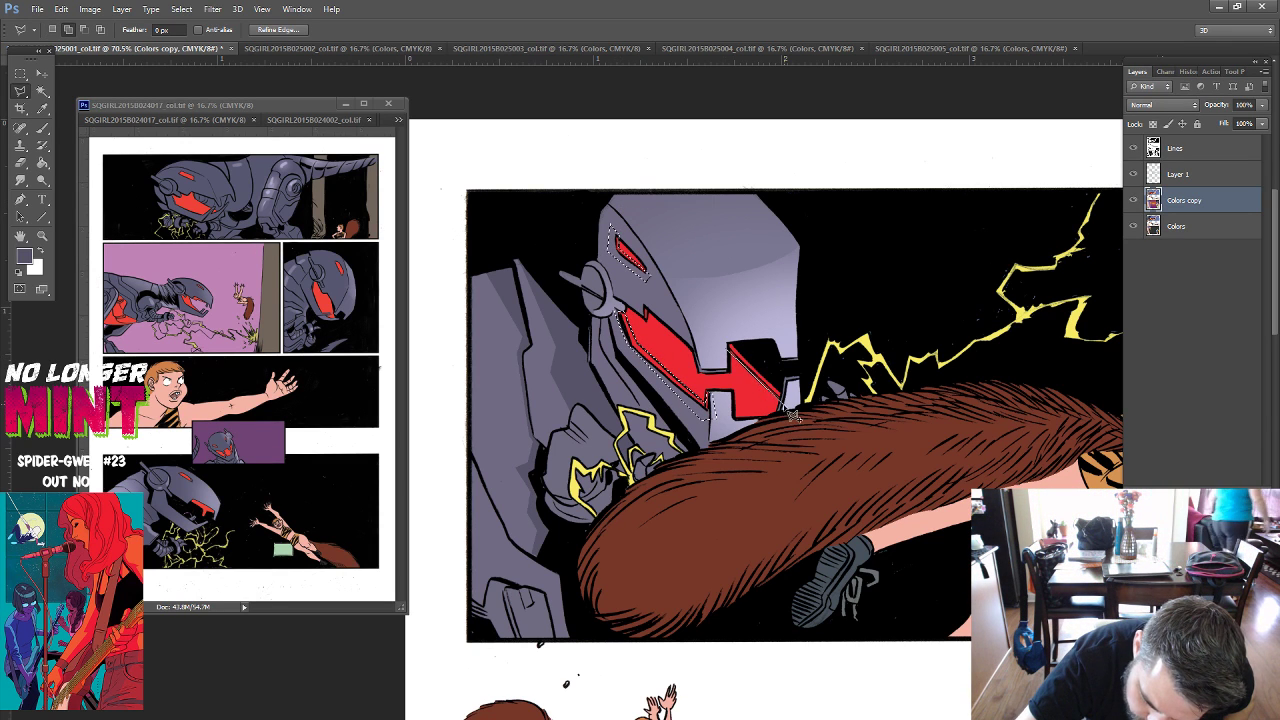
double_click(731, 325)
Sample helmet grey 7b7892, fill the selection at 33%, deselect and zoom out.
key("i")
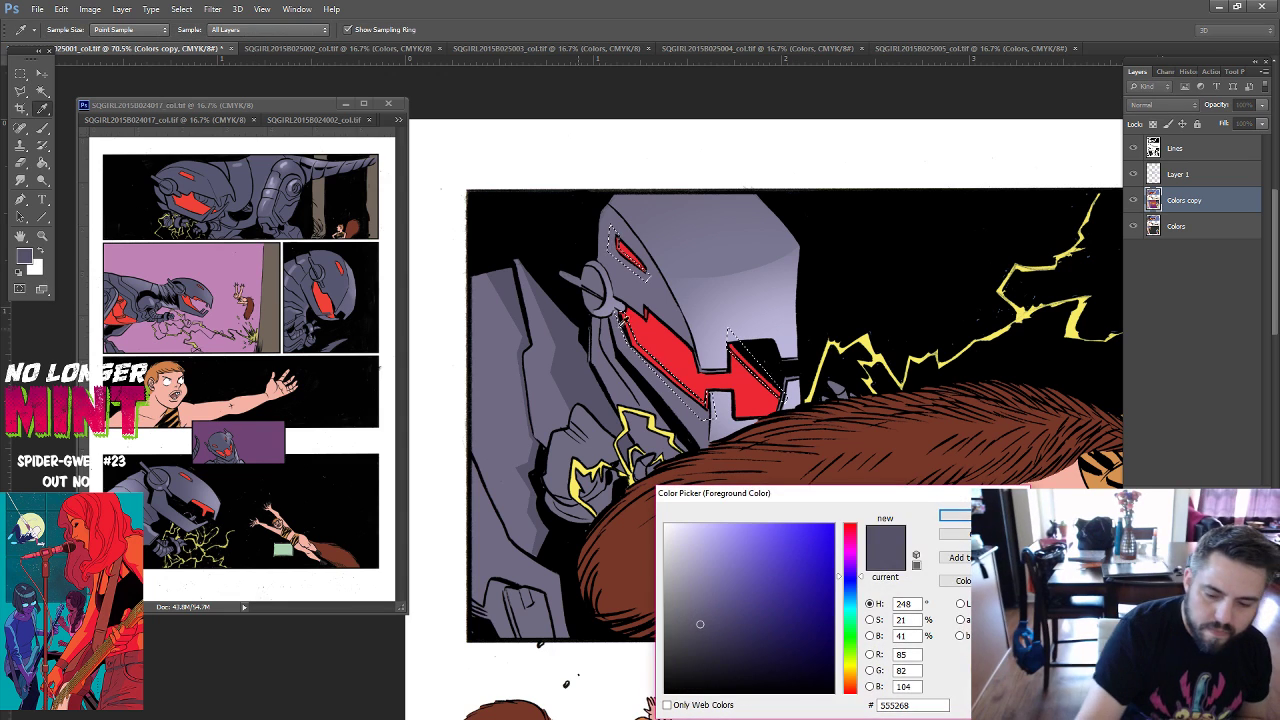
left_click(774, 318)
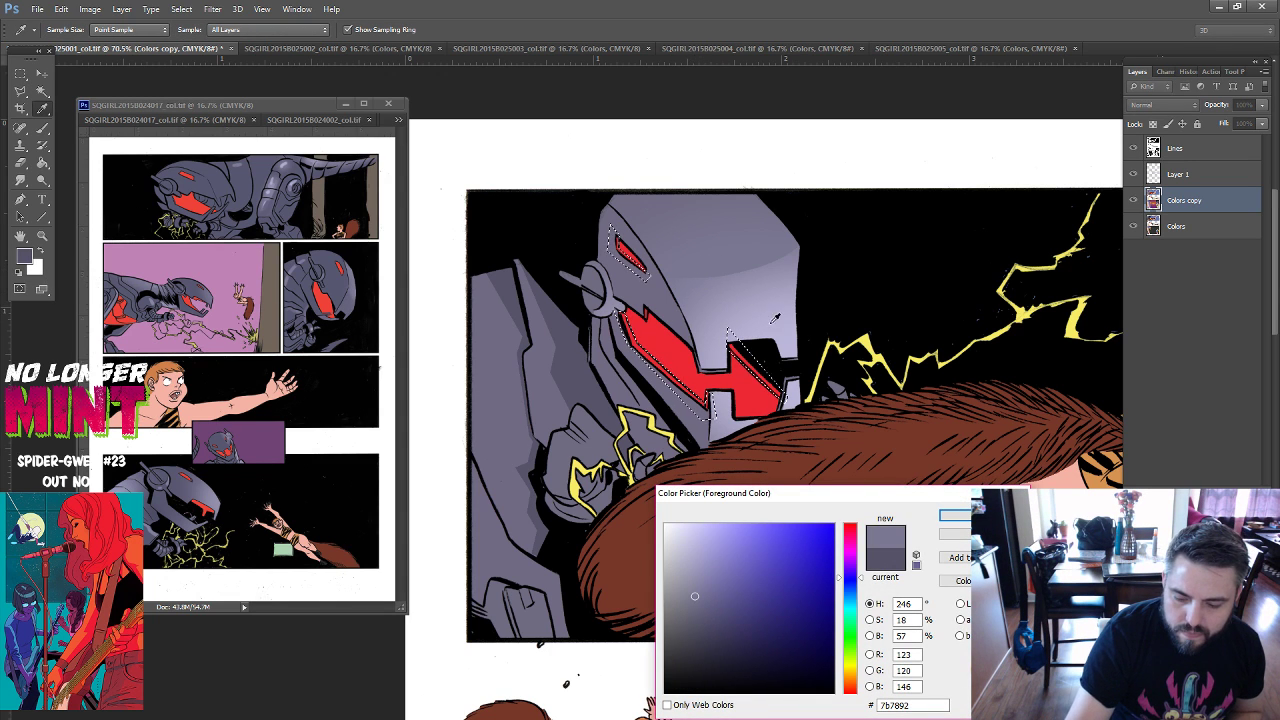
left_click(958, 519)
key("g")
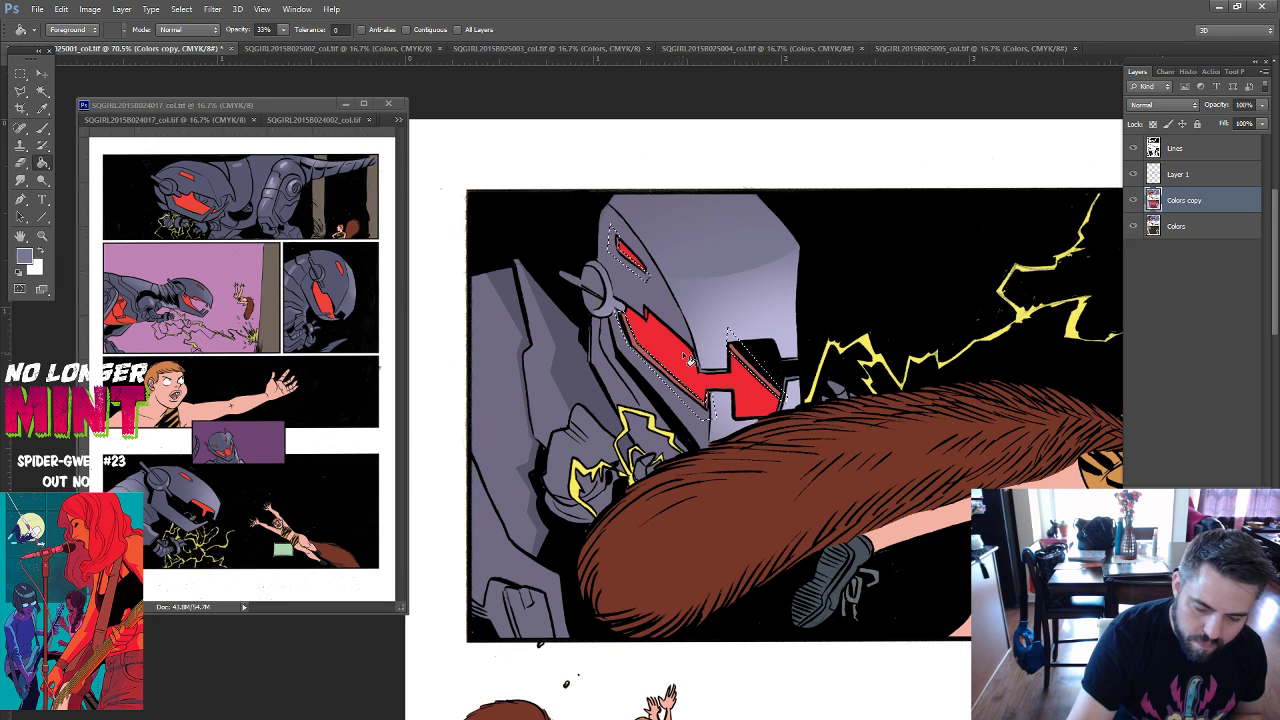
key("ctrl+d")
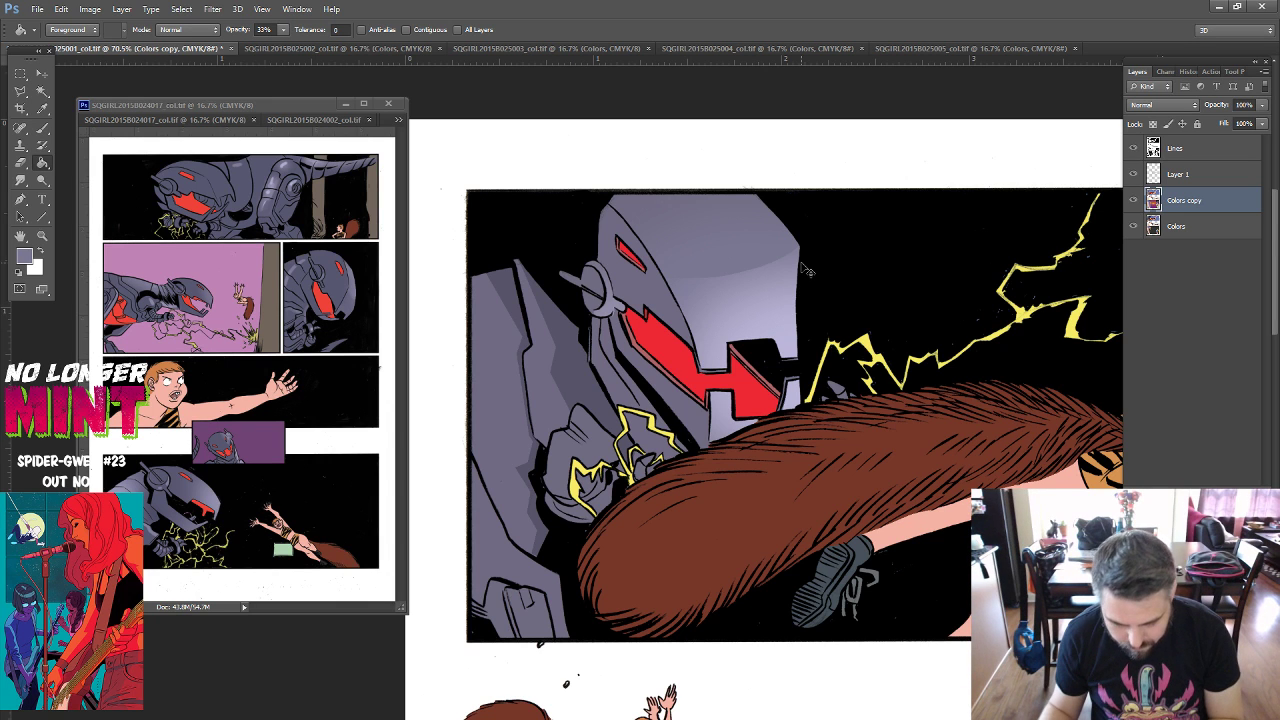
key("ctrl+minus")
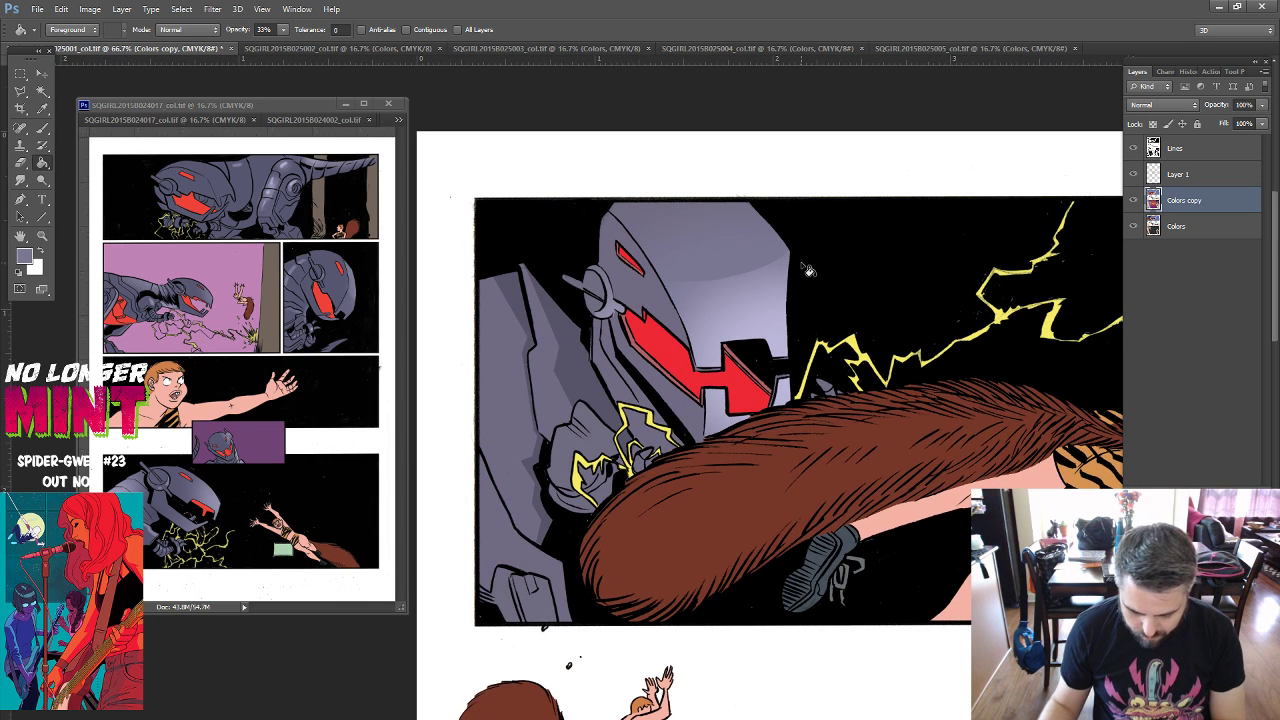
Zoom out to 50%, bring Squirrel Girl into view and lasso her boot.
key("ctrl+minus")
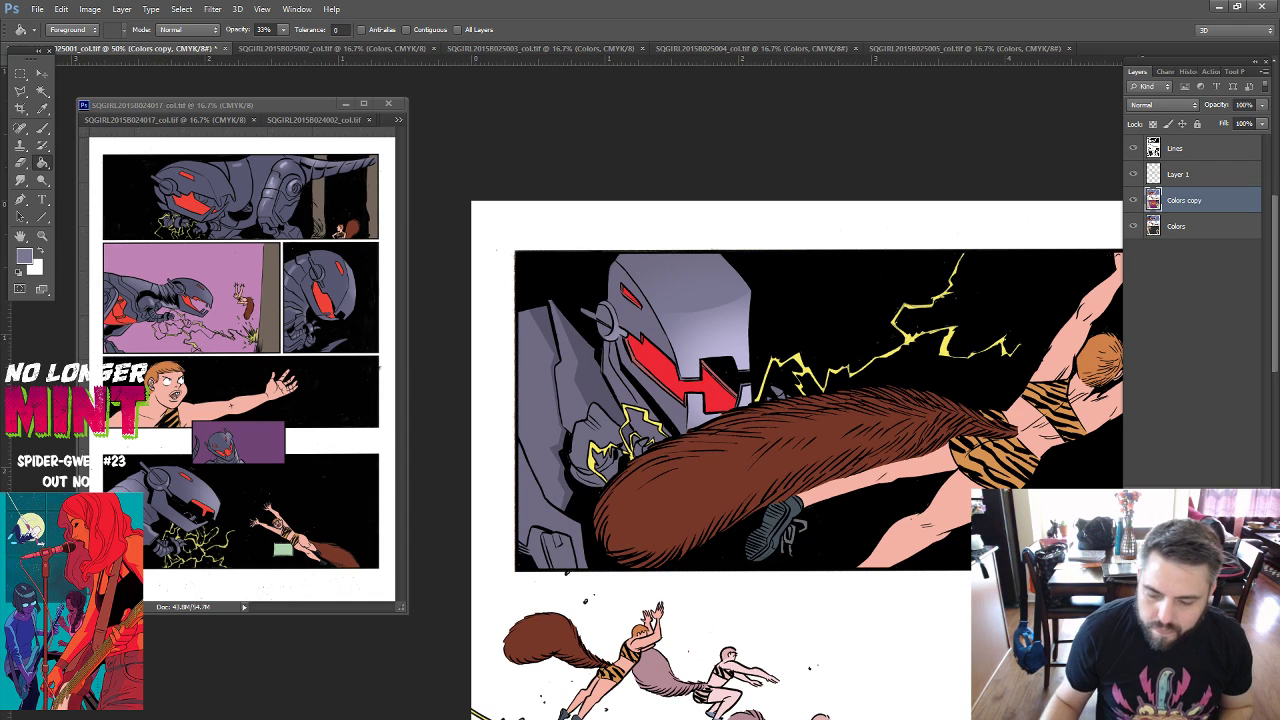
left_click_drag(981, 510, 769, 490)
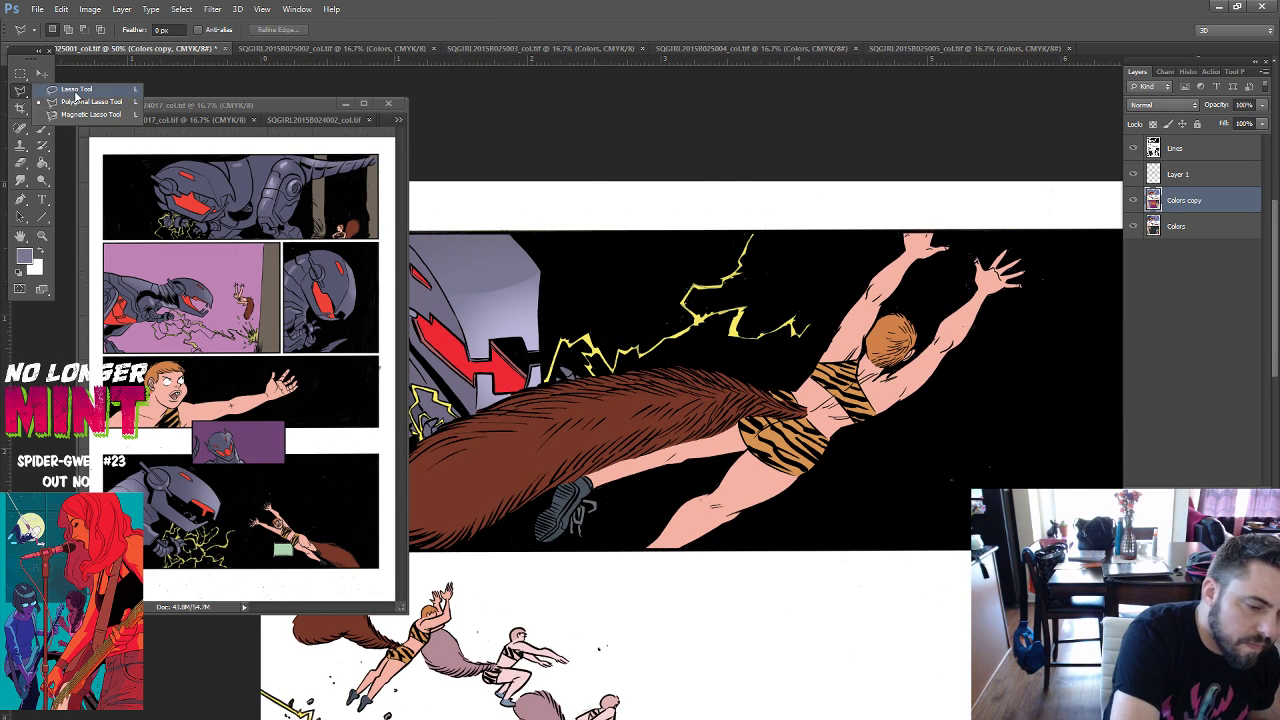
left_click_drag(37, 92, 80, 92)
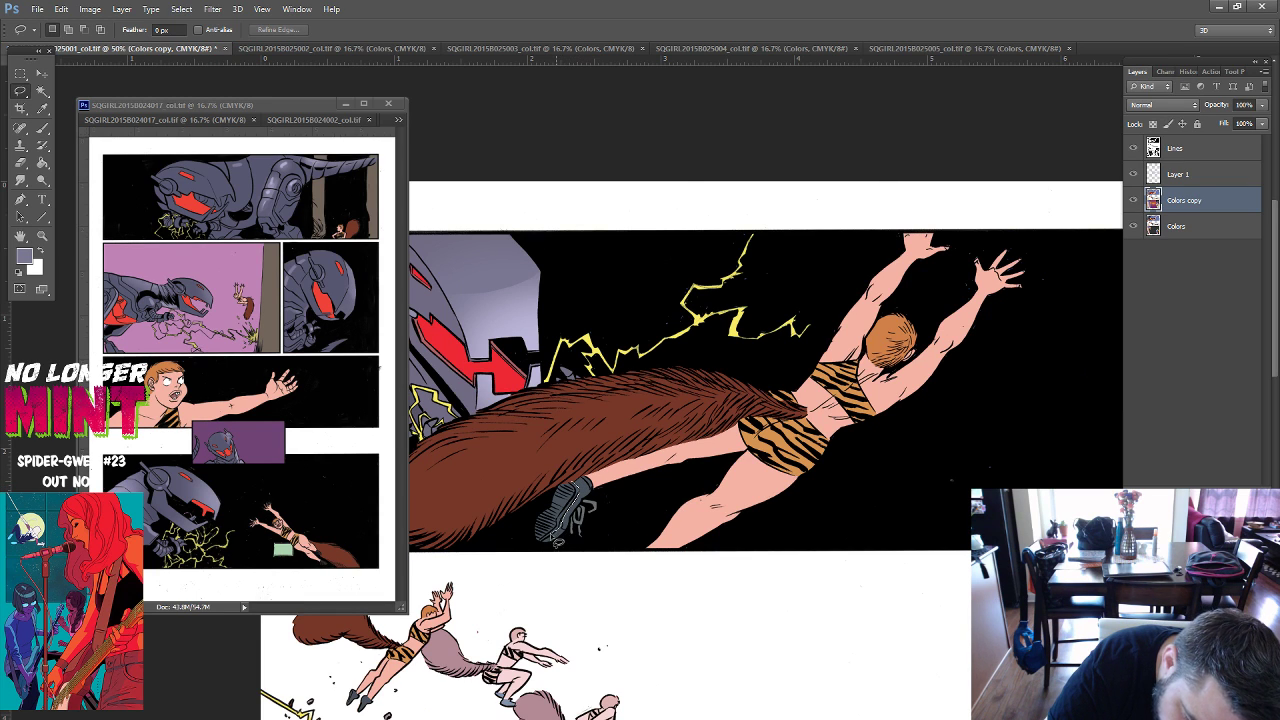
left_click_drag(531, 543, 533, 540)
Set the foreground to lavender grey 9893c2 and fill the boot with it.
key("i")
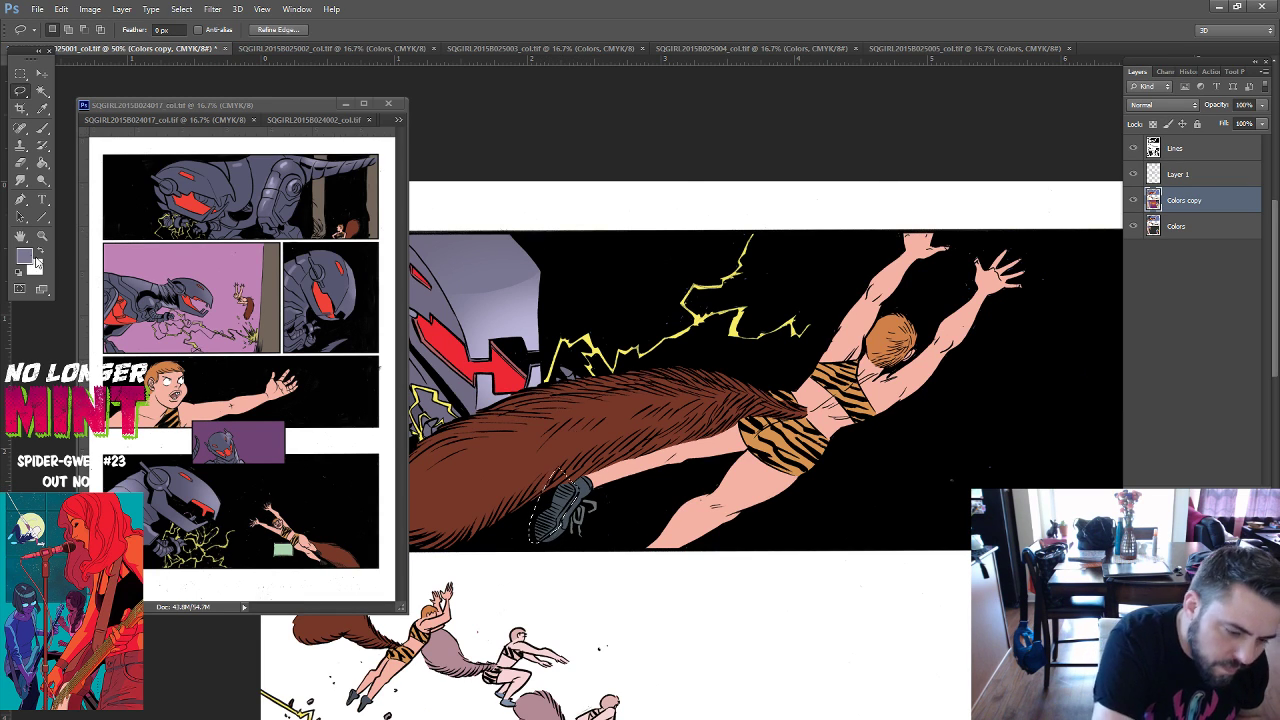
left_click(24, 256)
left_click_drag(698, 562, 705, 564)
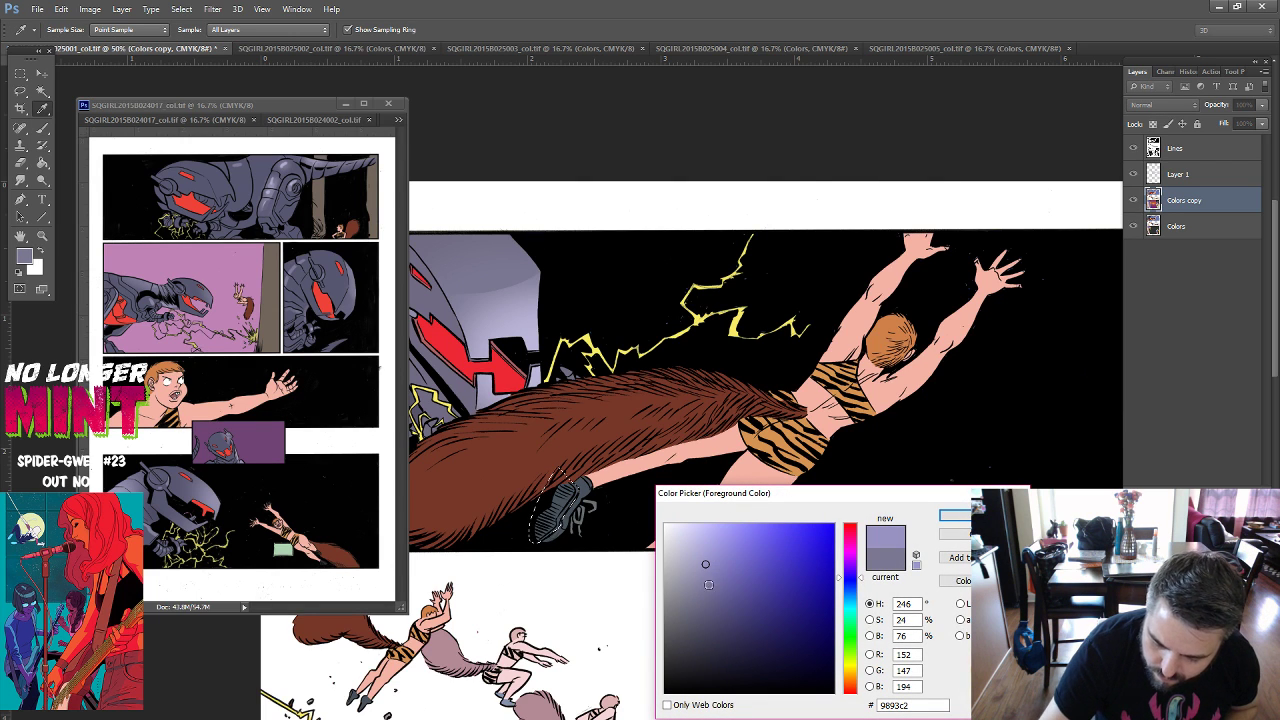
left_click(966, 520)
key("g")
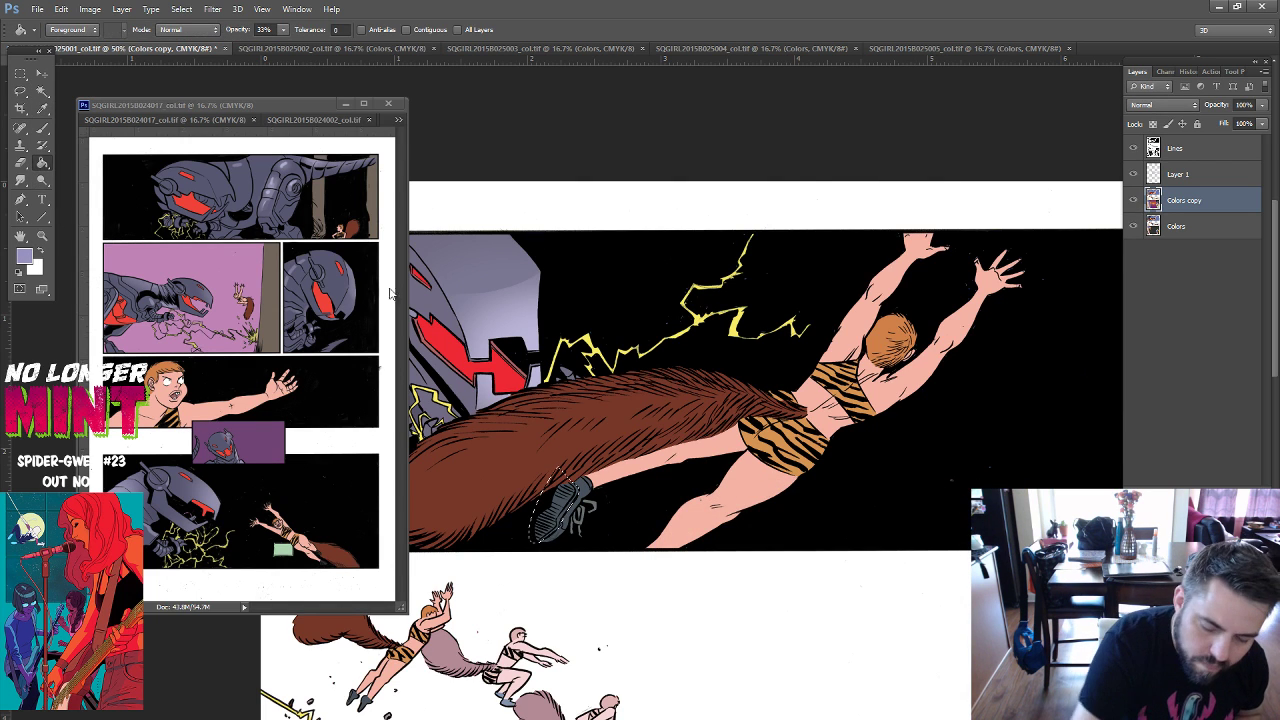
left_click(576, 508)
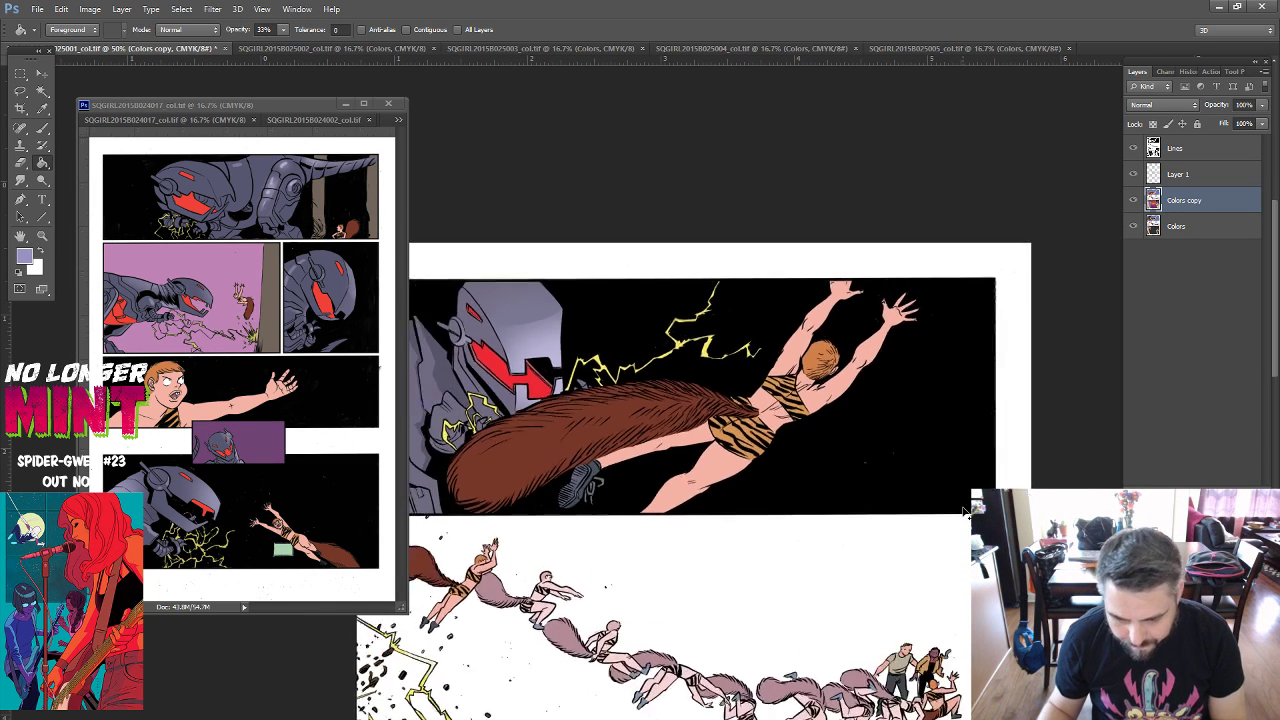
Save page 001 and switch to the SQGIRL2015B025002 document.
key("ctrl+minus")
key("ctrl+minus")
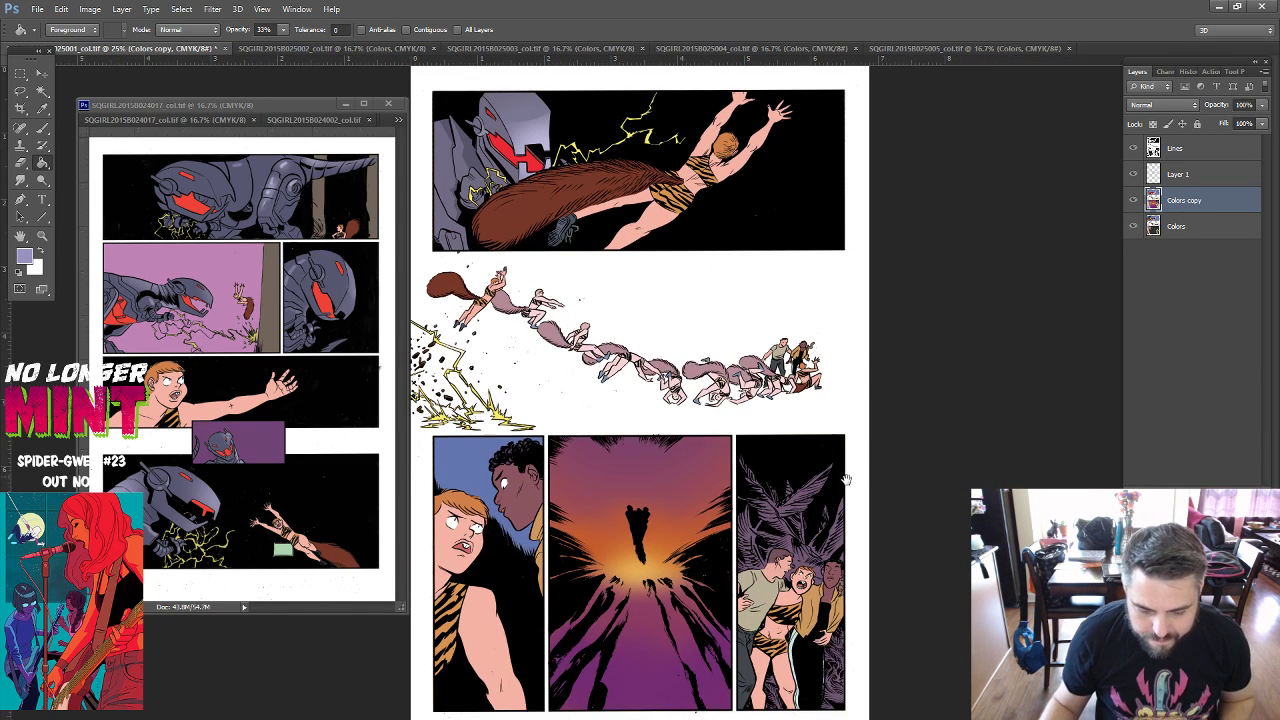
left_click(37, 10)
left_click(45, 151)
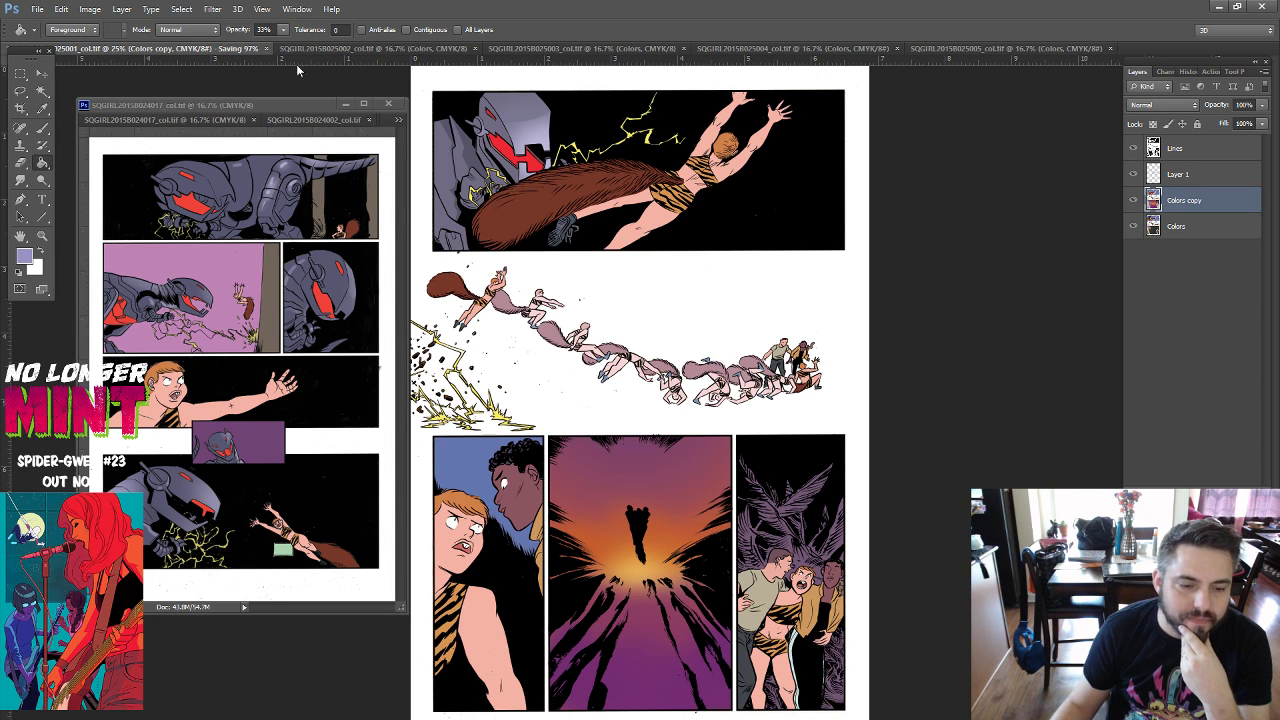
left_click(330, 49)
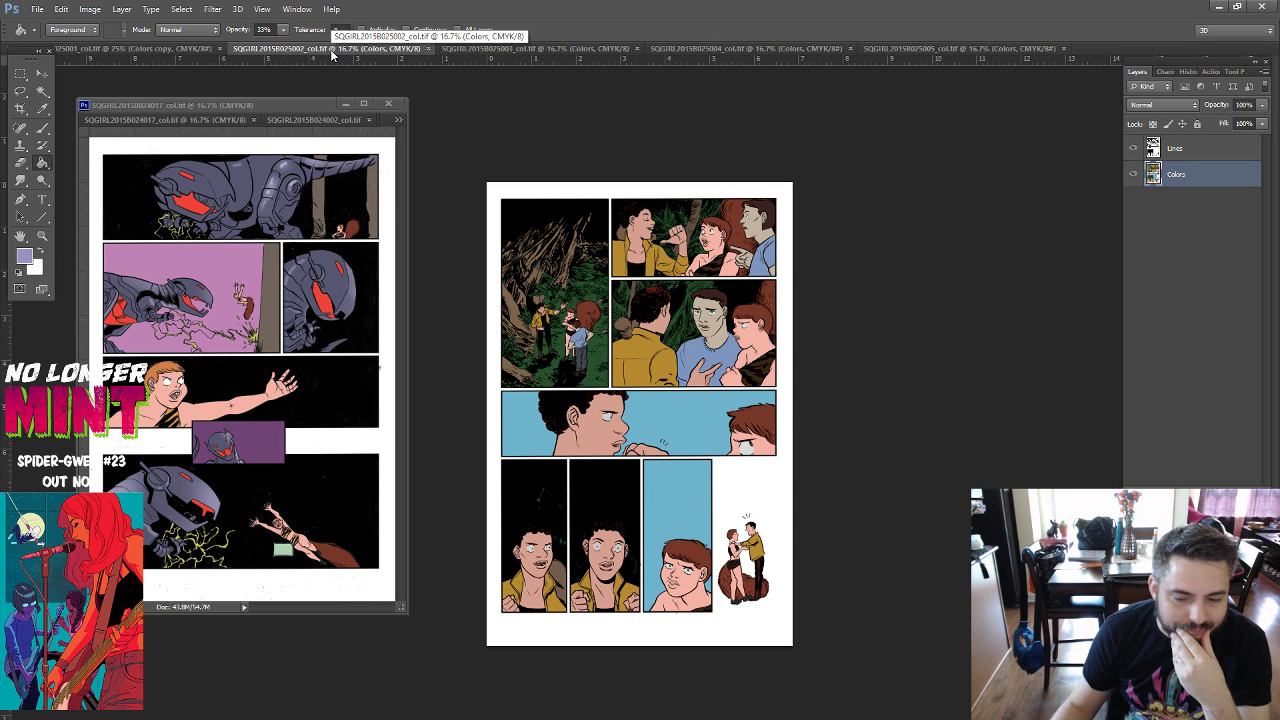
Float SQGIRL2015B025002 in its own window and start a Hue/Saturation hue shift.
mouse_move(331, 52)
left_mouse_down()
mouse_move(581, 120)
mouse_move(976, 124)
left_mouse_up()
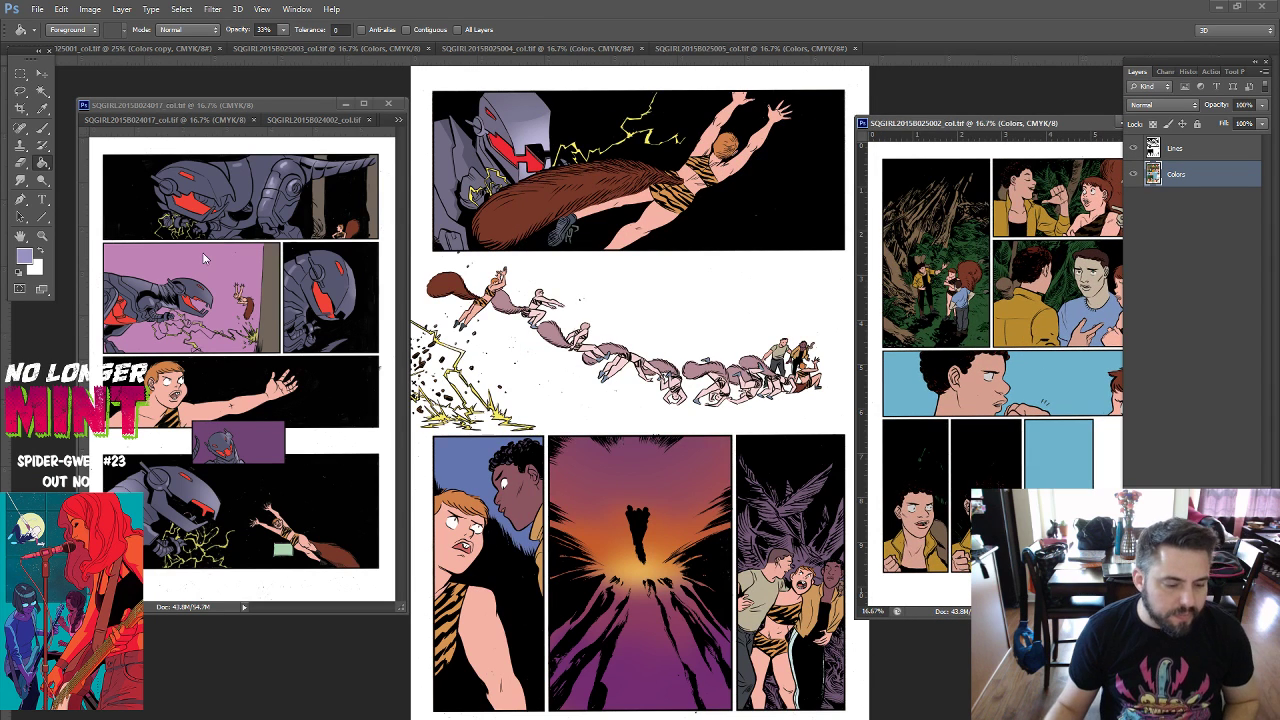
left_click(44, 94)
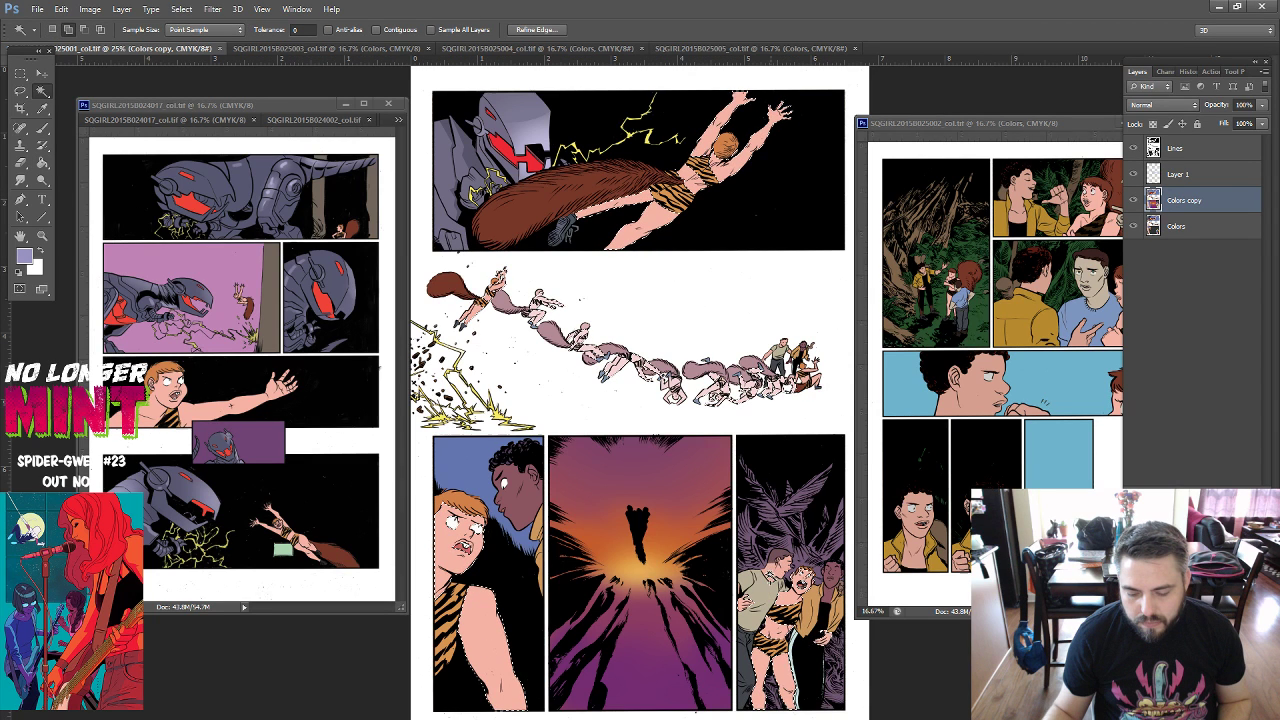
key("ctrl+u")
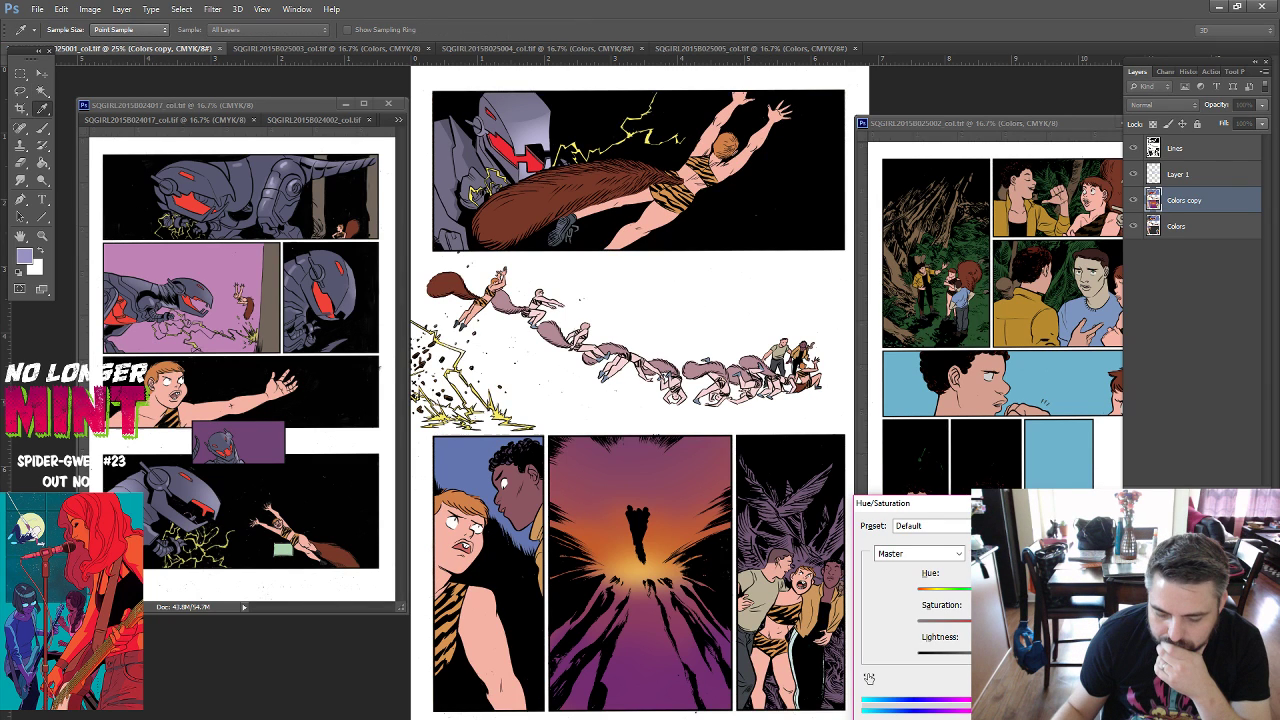
mouse_move(1005, 594)
left_mouse_down()
mouse_move(968, 594)
mouse_move(990, 594)
left_mouse_up()
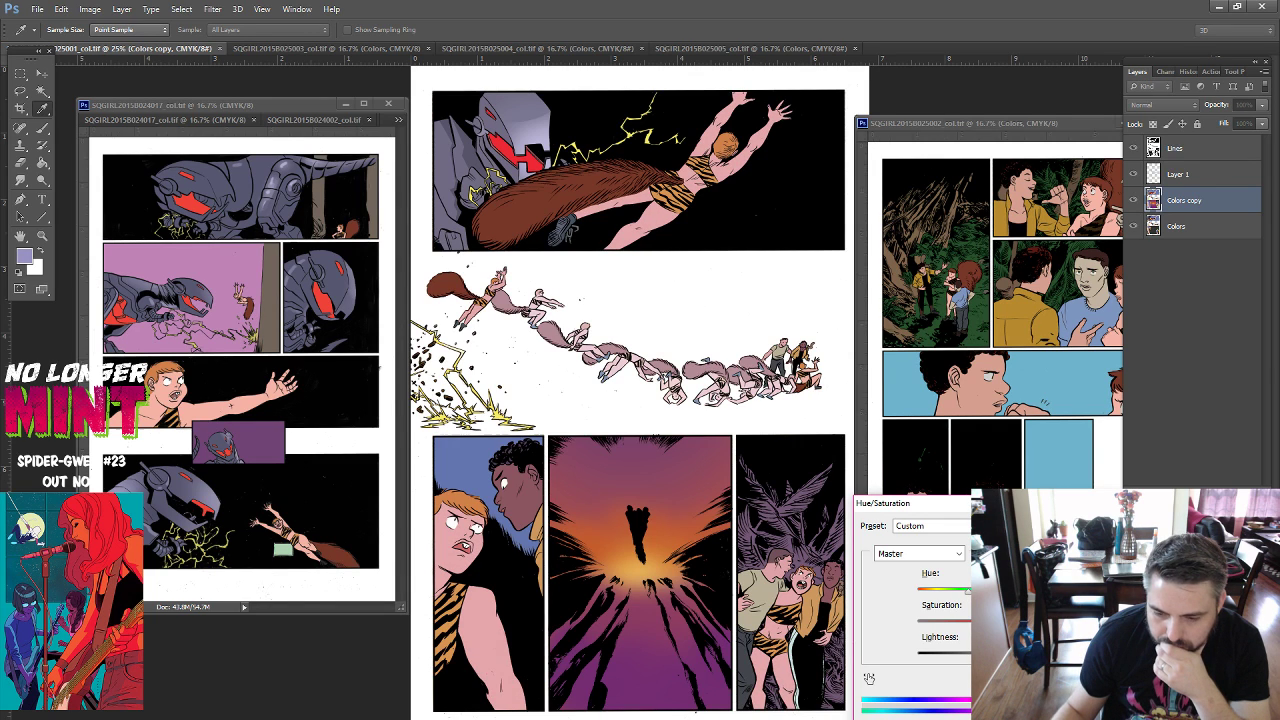
Apply the hue change, lasso Squirrel Girl and her tail, and add new Layer 2.
key("Return")
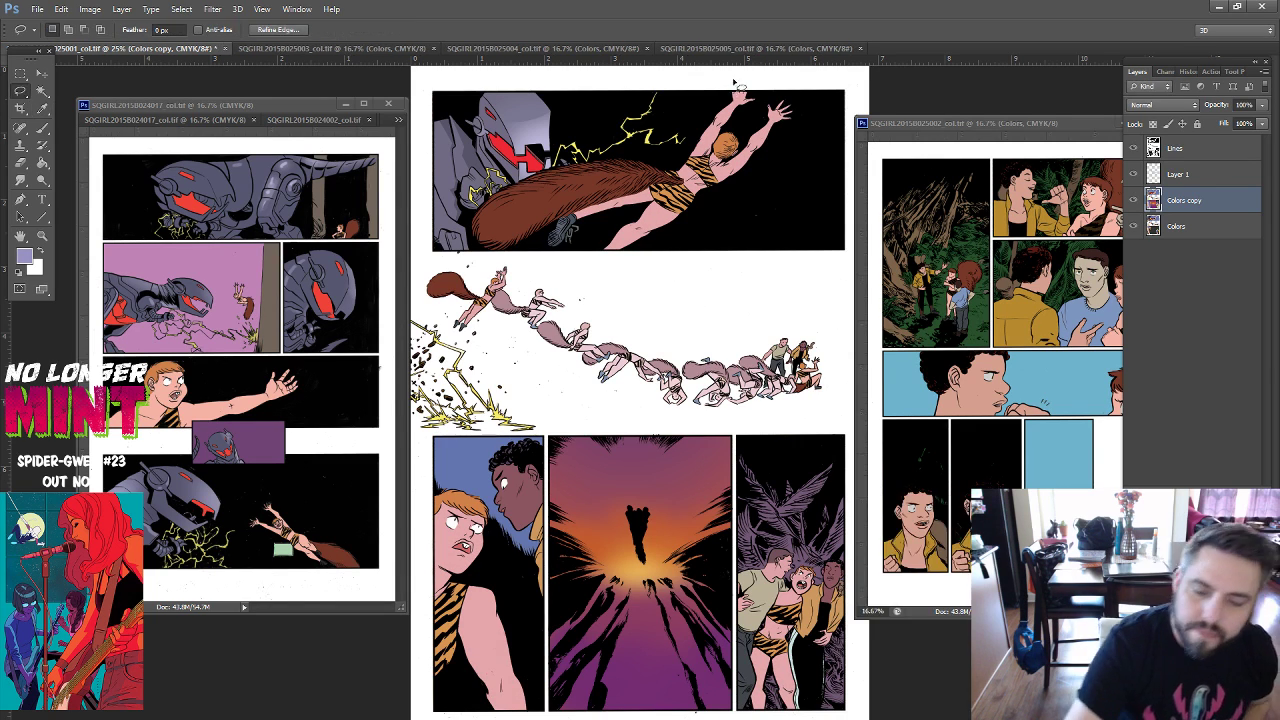
key("l")
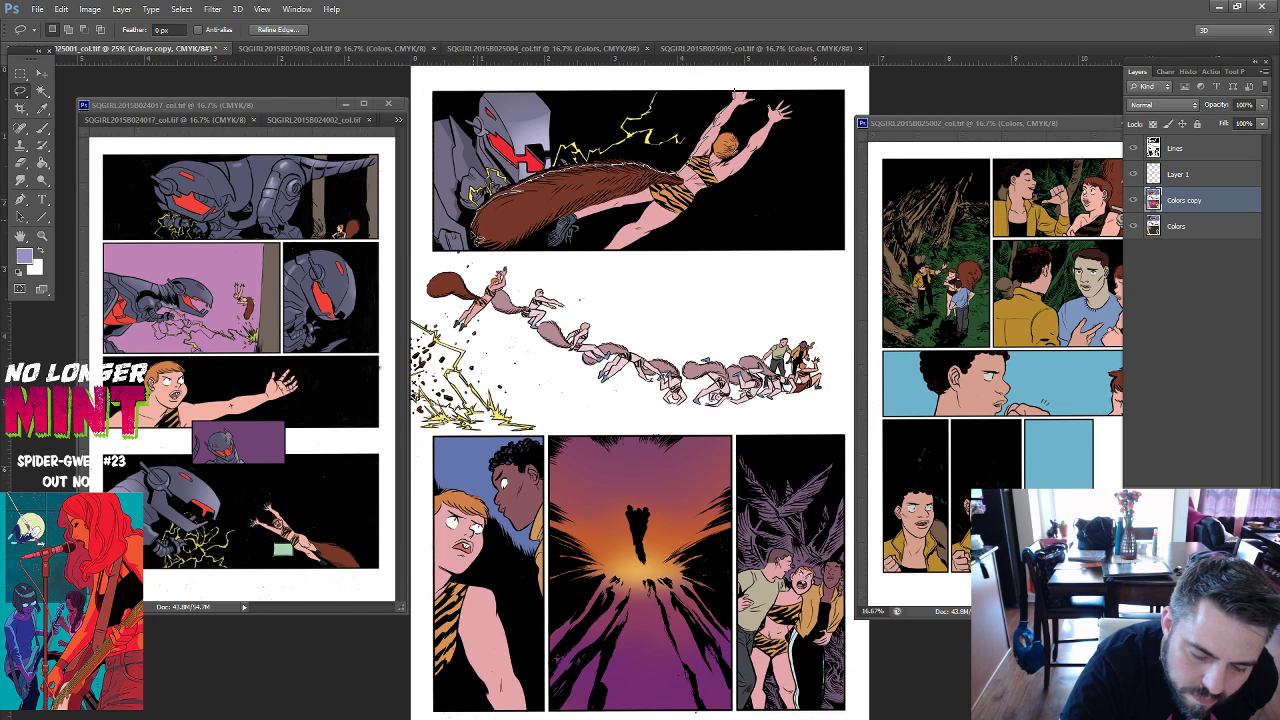
mouse_move(482, 240)
left_mouse_down()
mouse_move(680, 245)
mouse_move(803, 131)
mouse_move(745, 88)
left_mouse_up()
key("z")
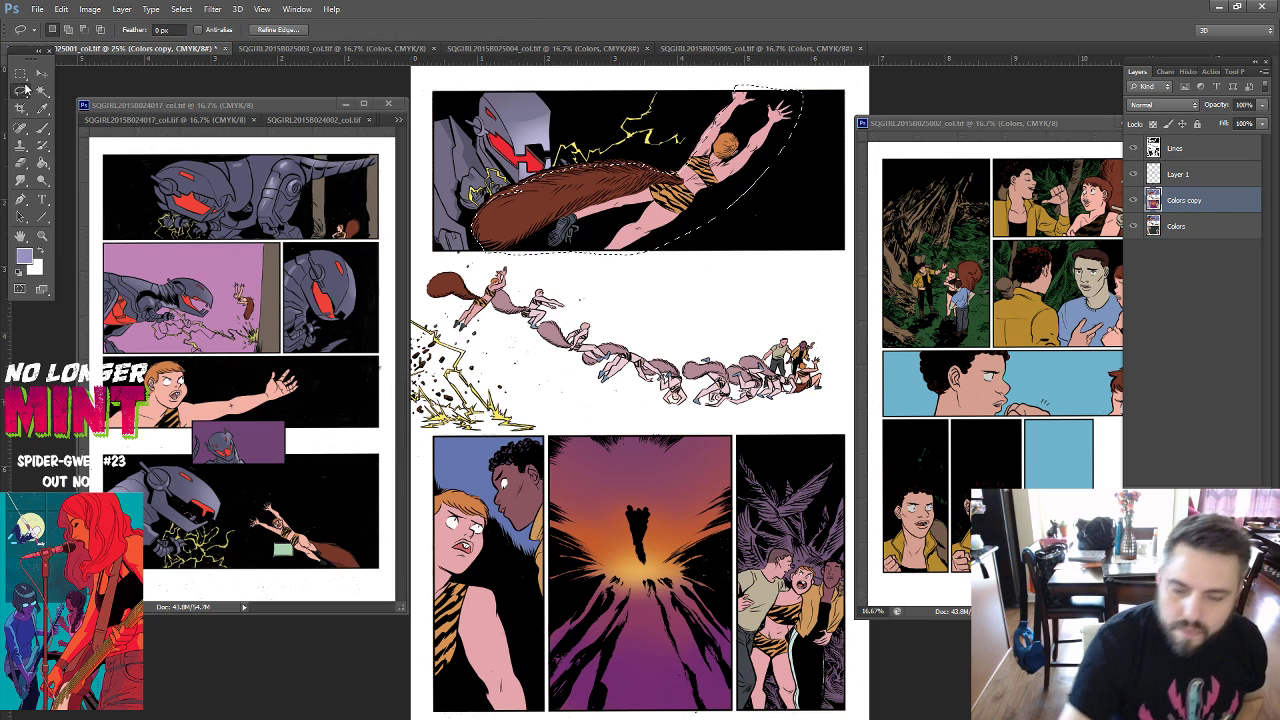
key("l")
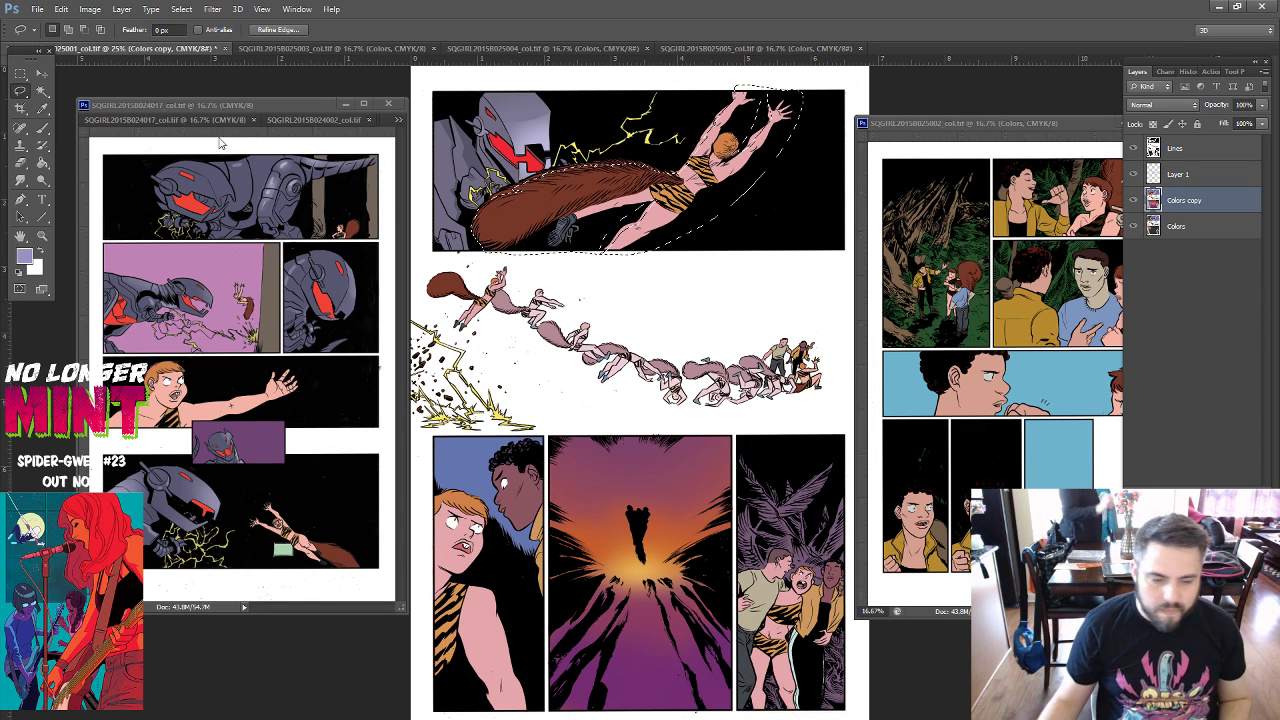
left_click(42, 93)
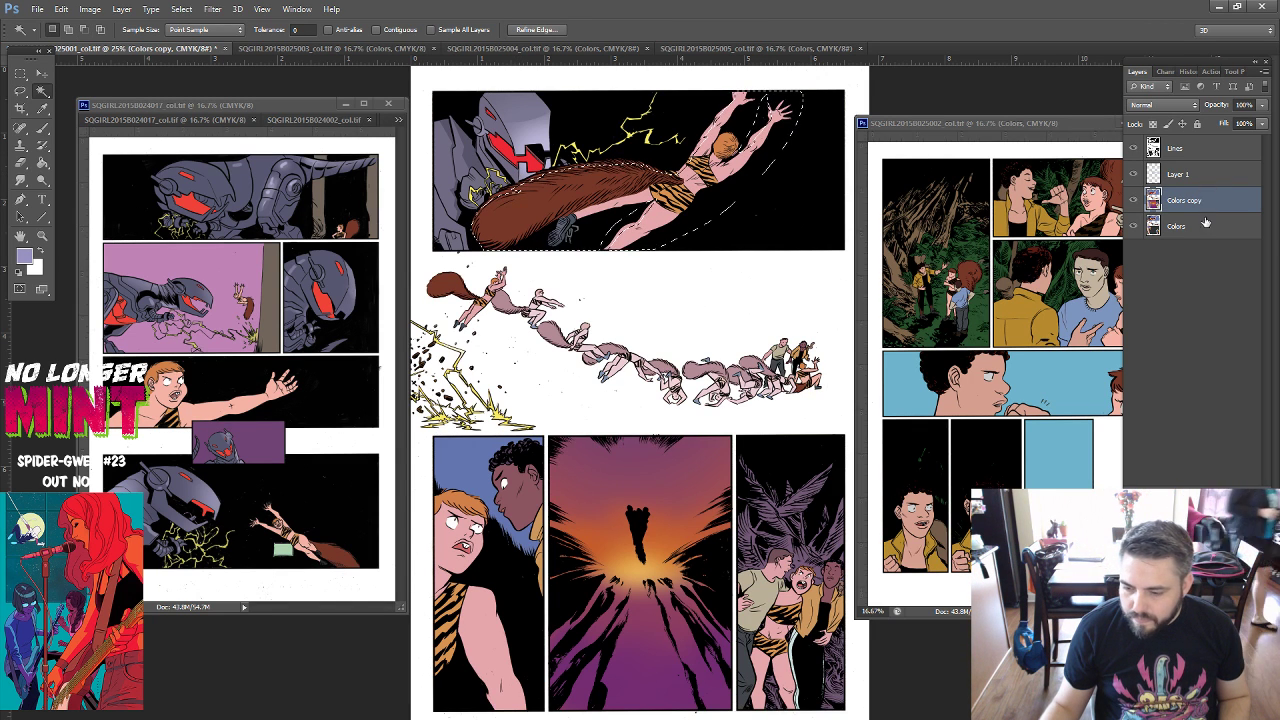
key("ctrl+shift+alt+n")
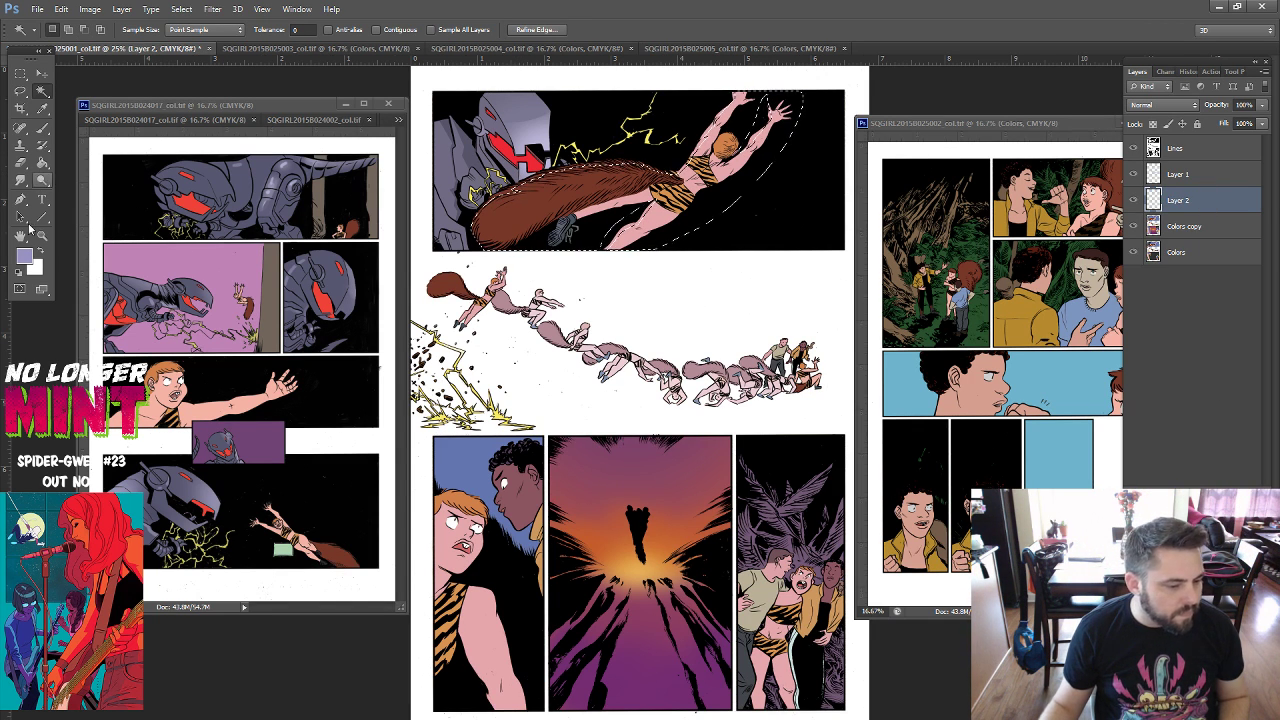
Sample purple from the purple panel and fill the selected Squirrel Girl at 33%.
left_click(25, 259)
left_click(242, 430)
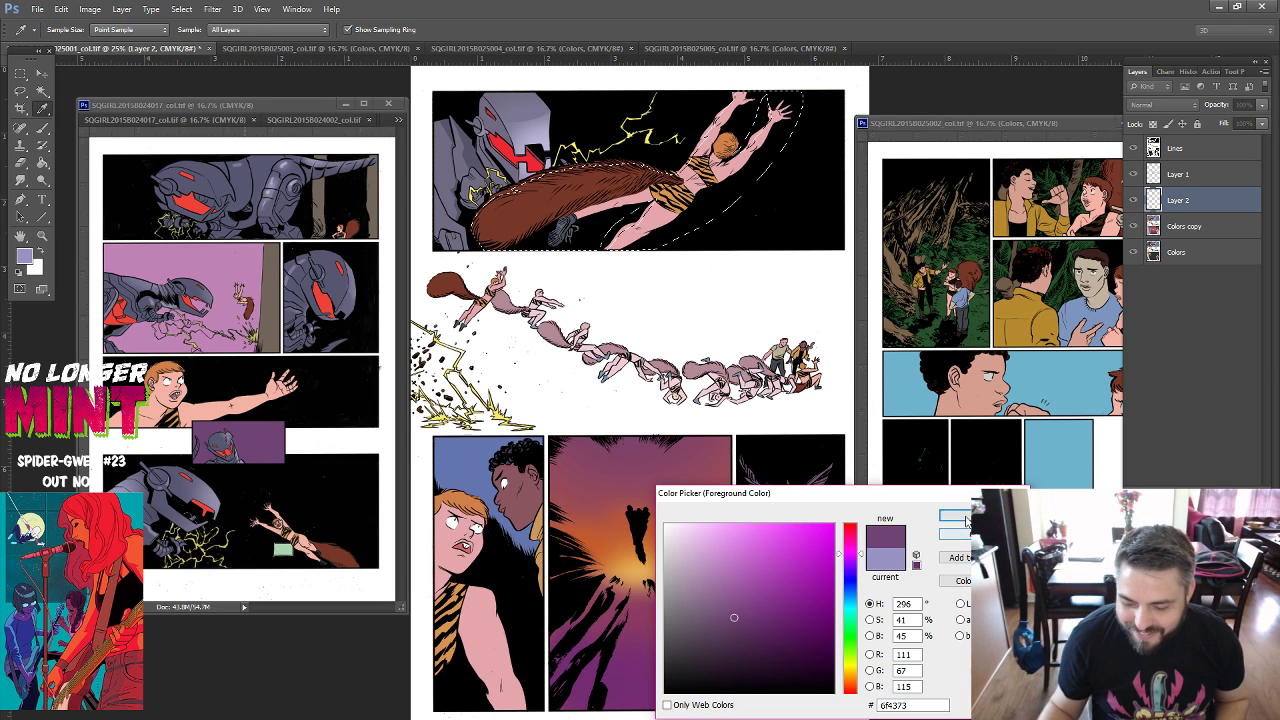
key("Return")
key("w")
left_click(40, 162)
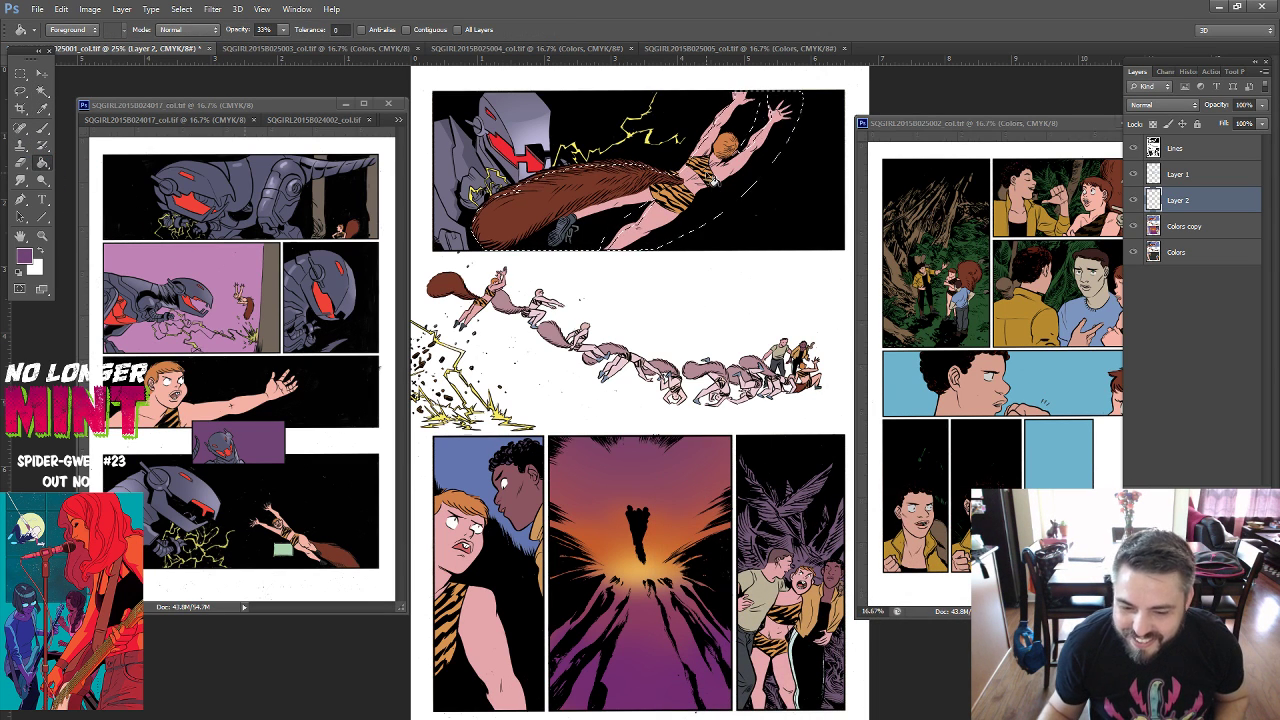
left_click(710, 178)
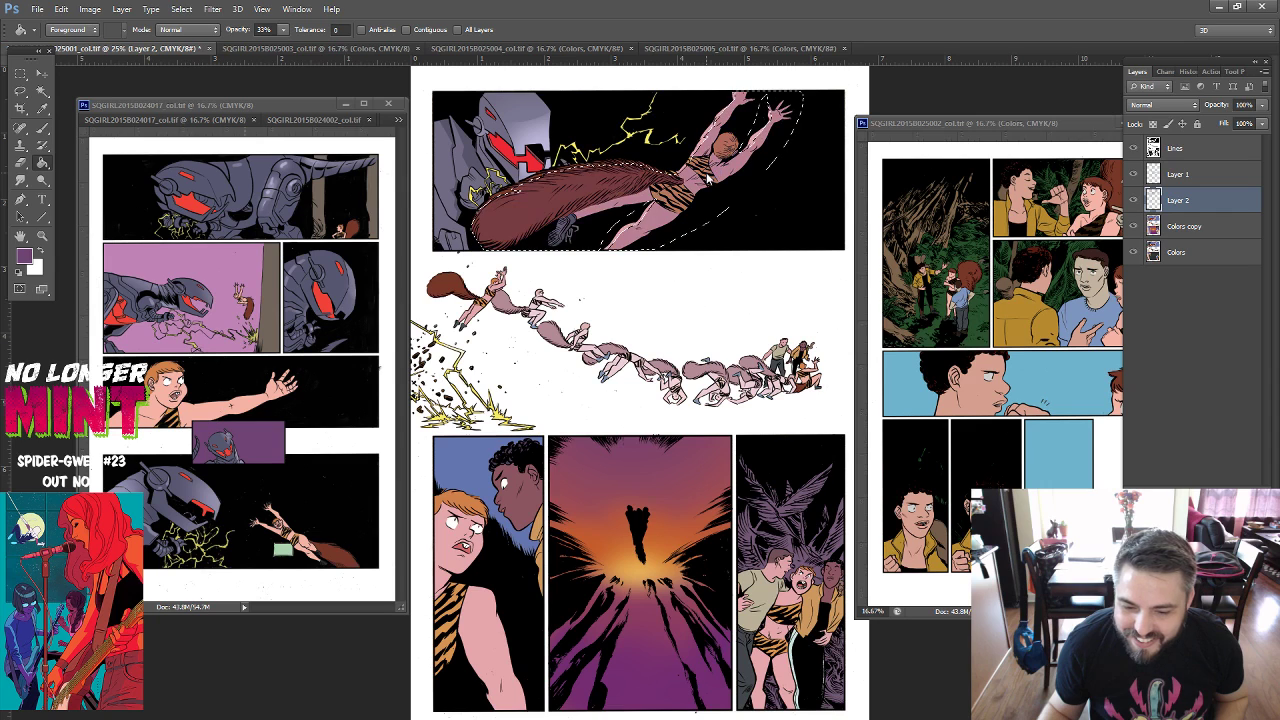
Set Layer 2 to Multiply, switch to darker purple 503352, and deselect.
left_click(1190, 106)
left_click(1174, 168)
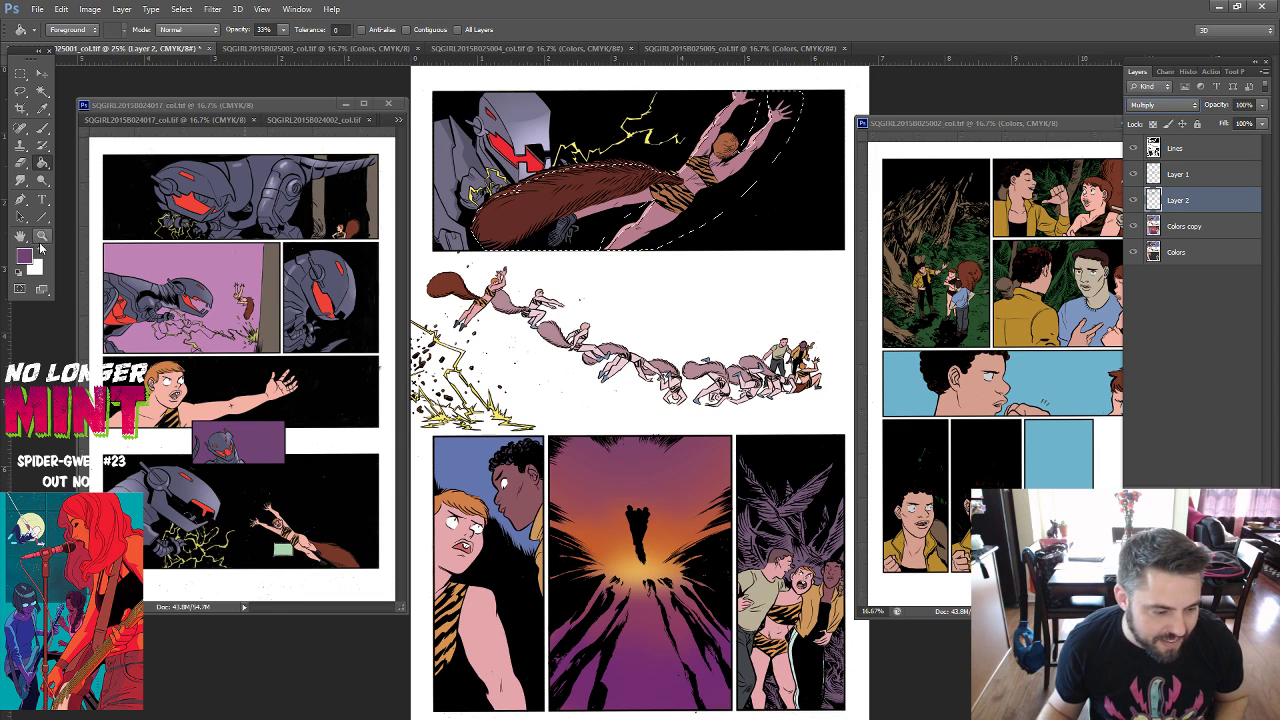
left_click(25, 257)
left_click(726, 639)
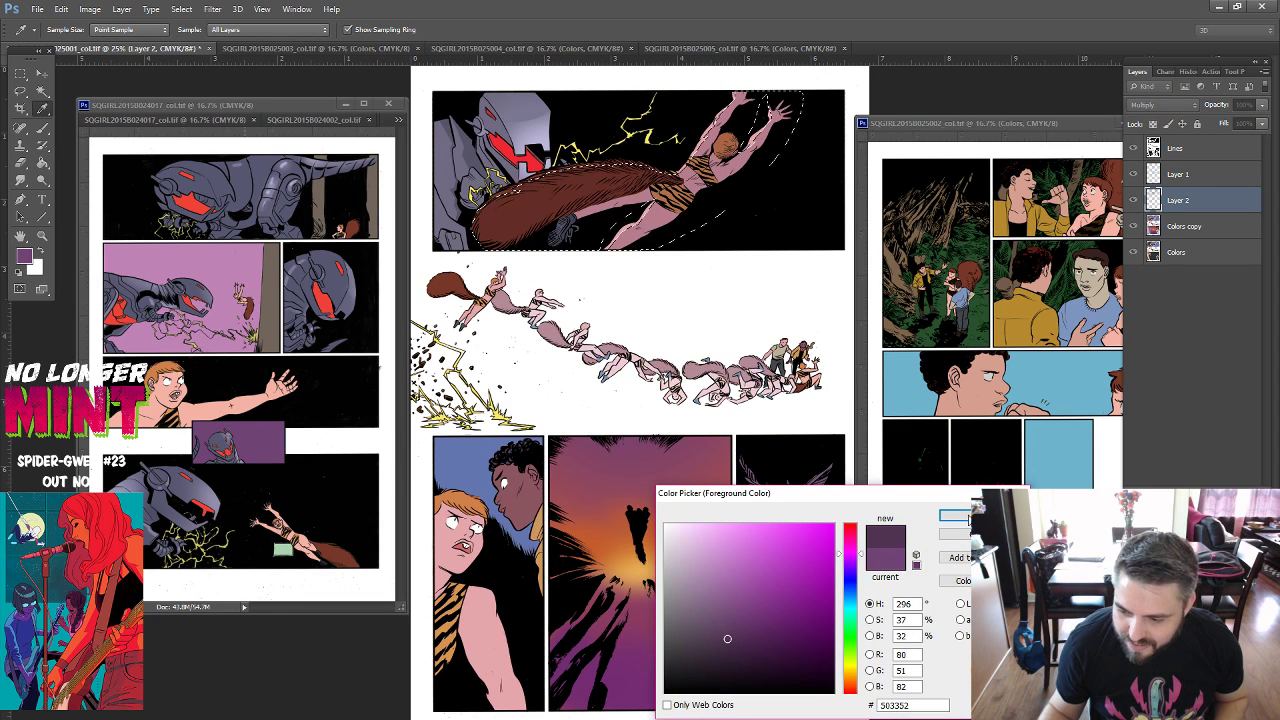
key("Return")
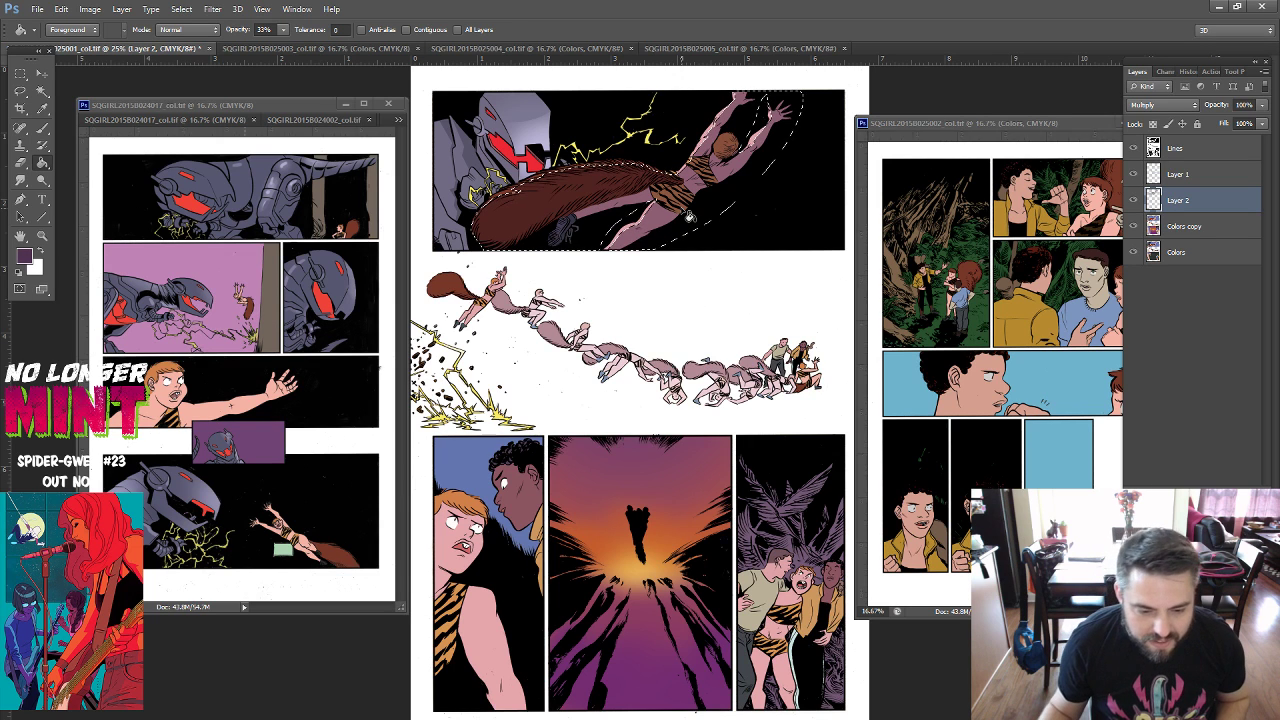
key("ctrl+d")
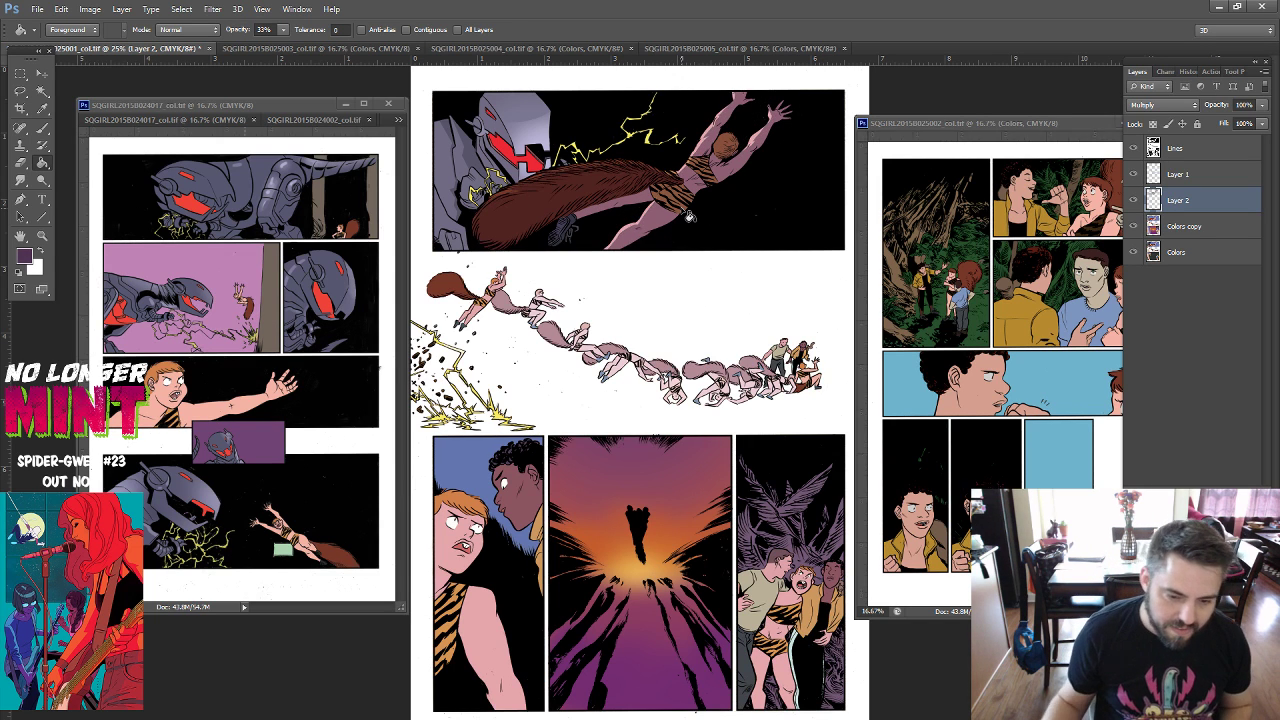
left_click(42, 128)
right_click(42, 128)
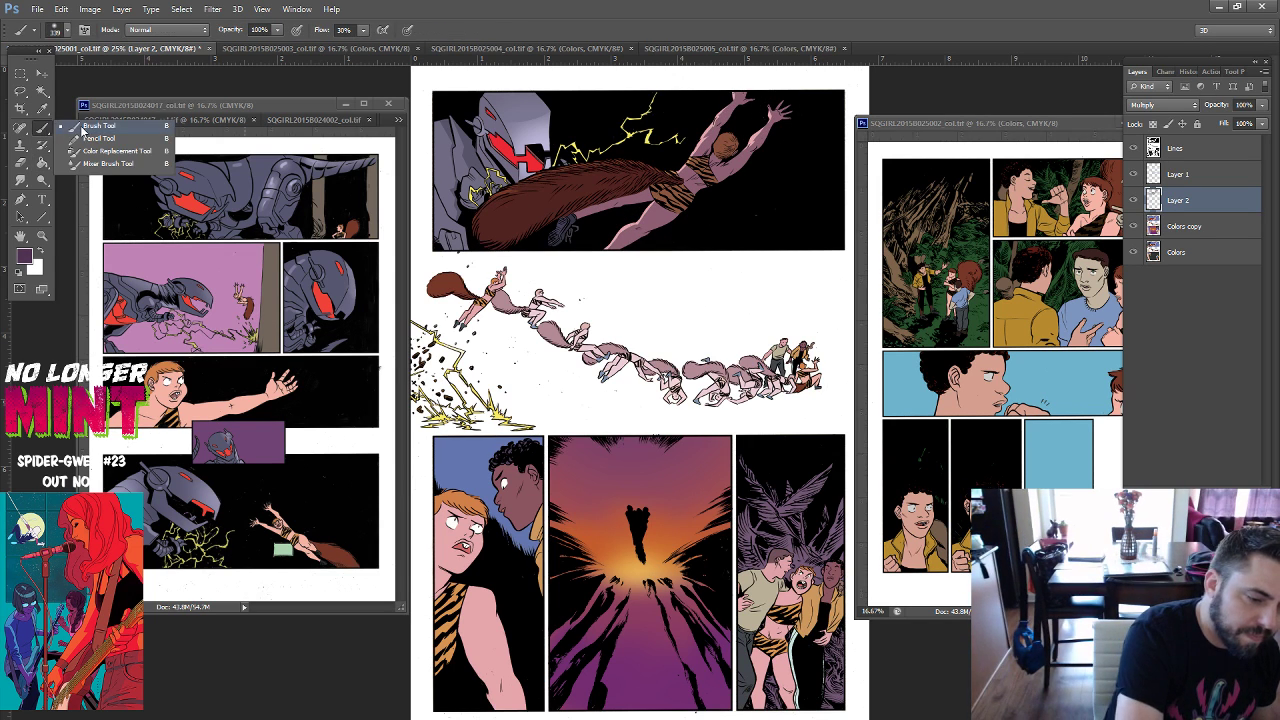
Load the Nupastel tool preset for the Brush tool.
left_click(100, 125)
left_click(165, 29)
left_click(170, 75)
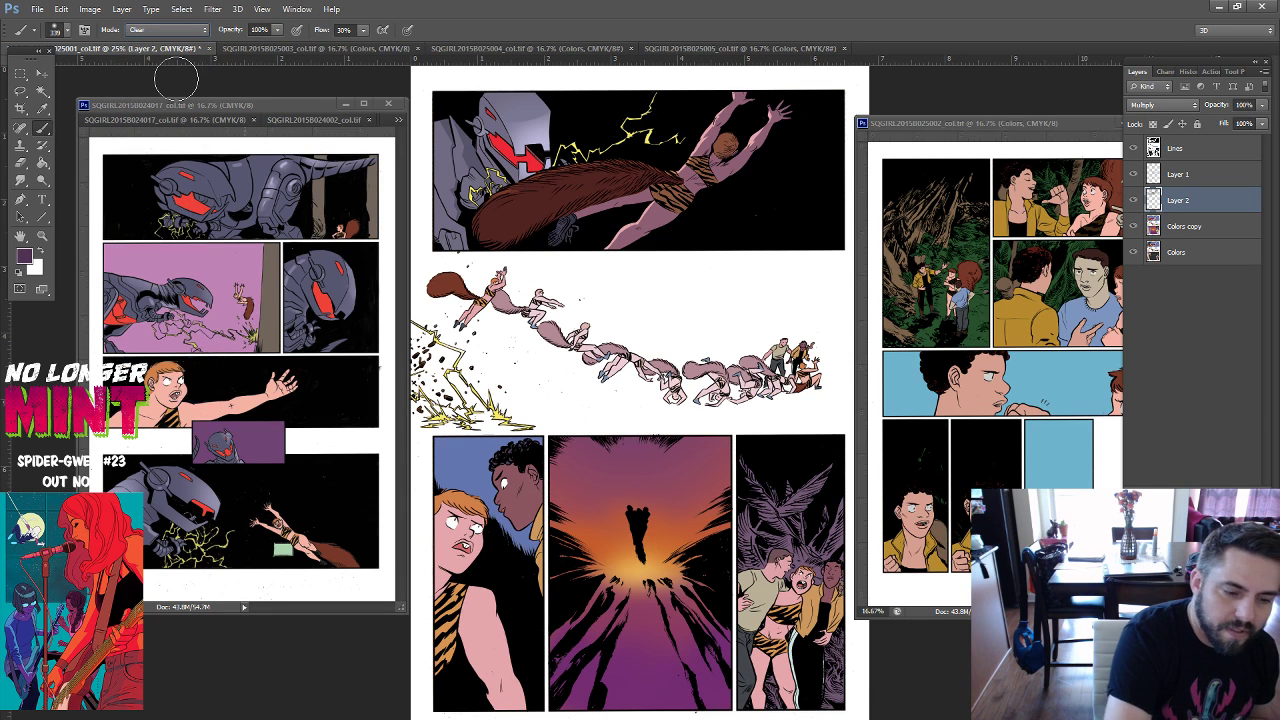
left_click(1233, 71)
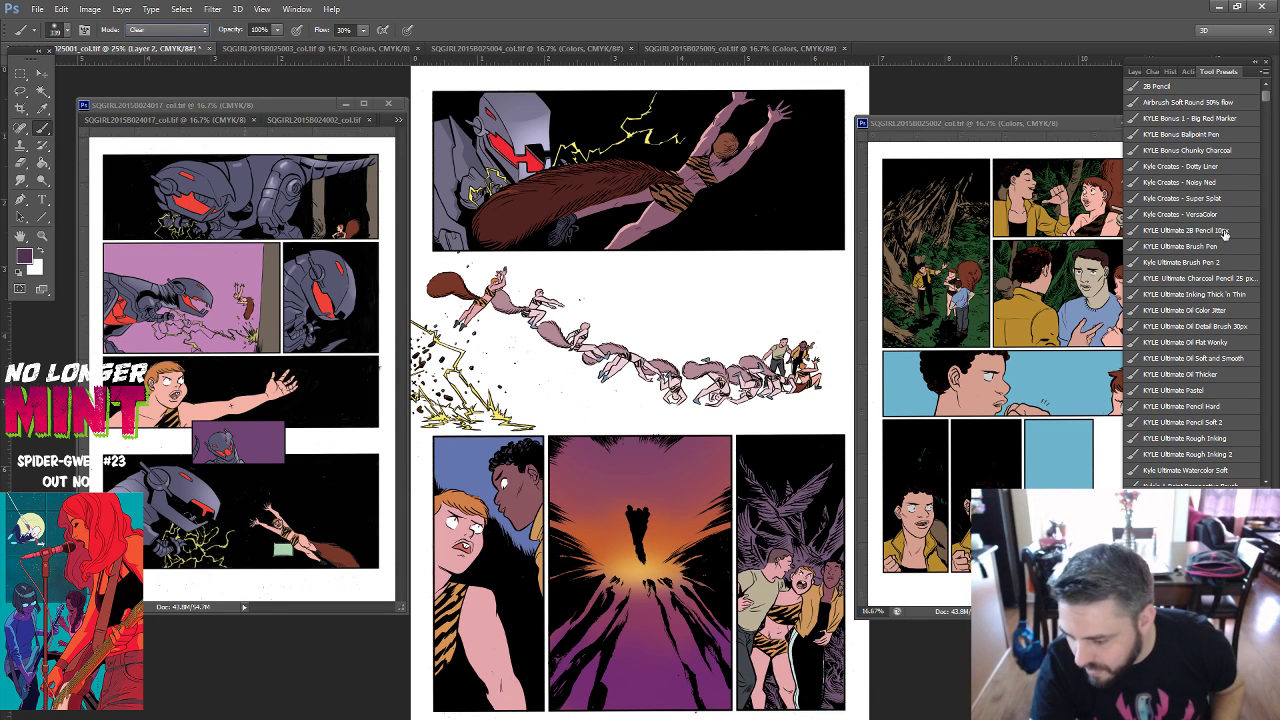
left_click_drag(1267, 98, 1267, 117)
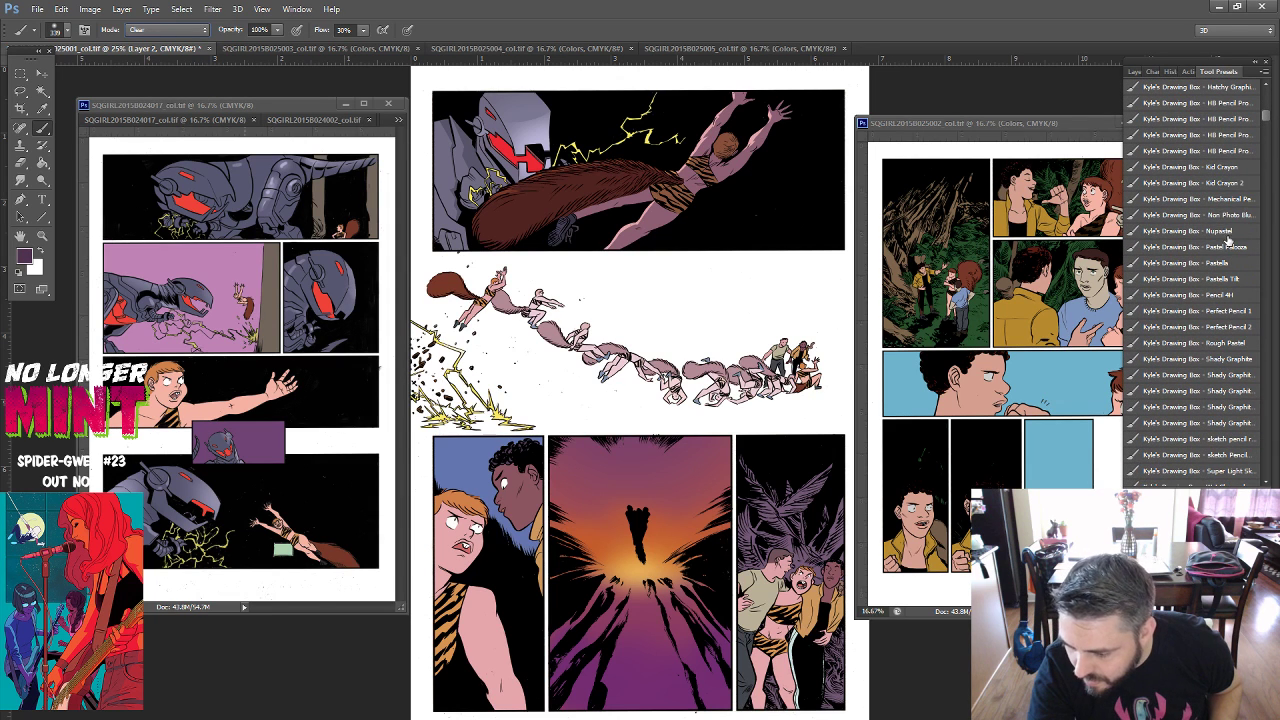
left_click(1227, 231)
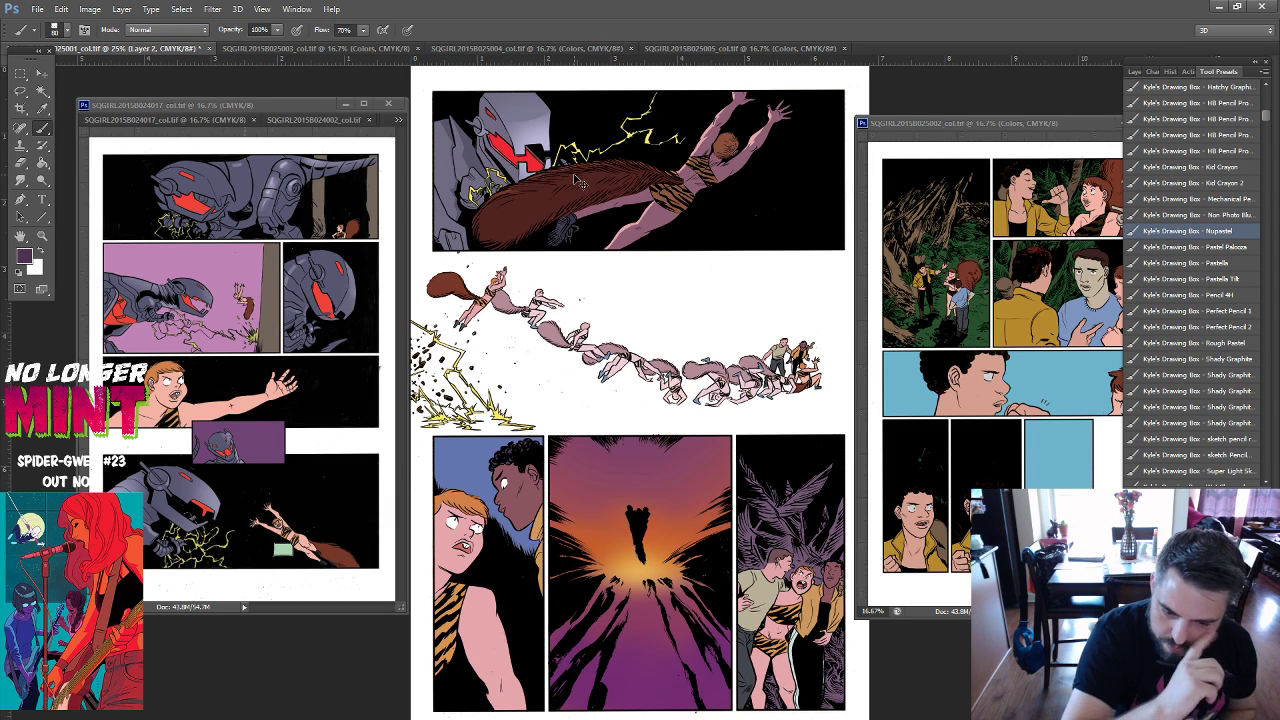
left_click(181, 30)
left_click(170, 67)
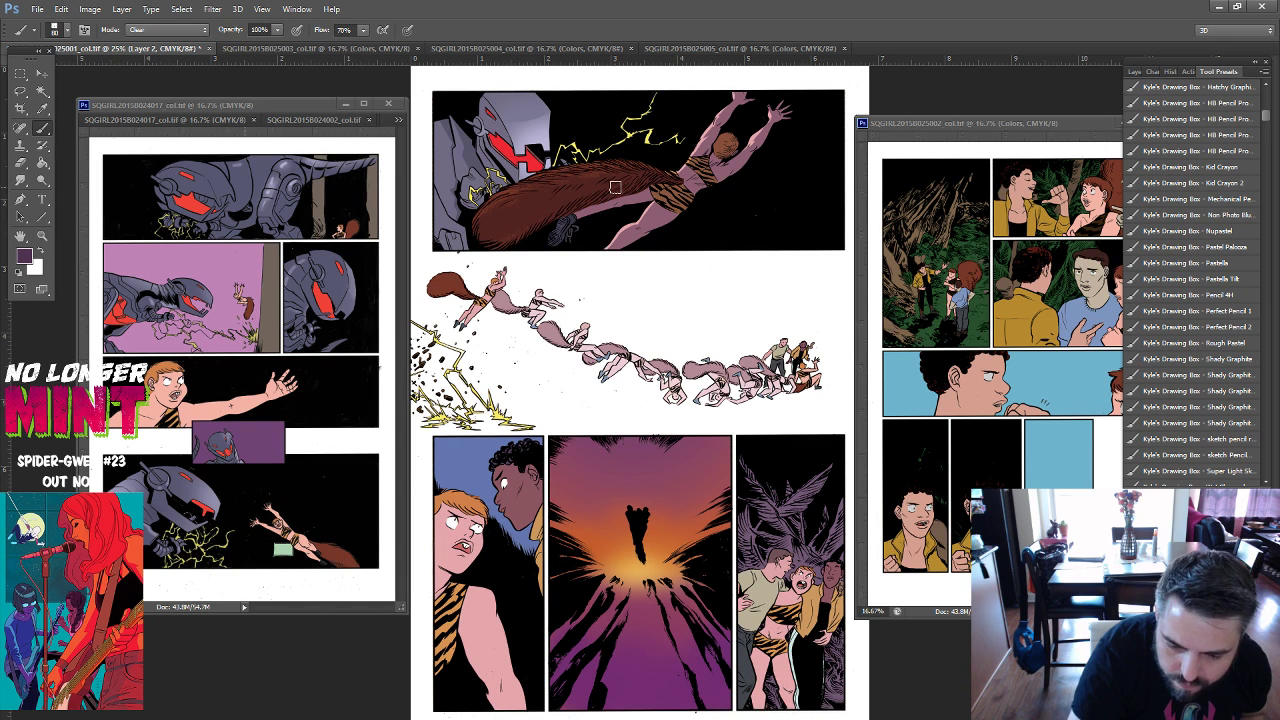
left_click(165, 29)
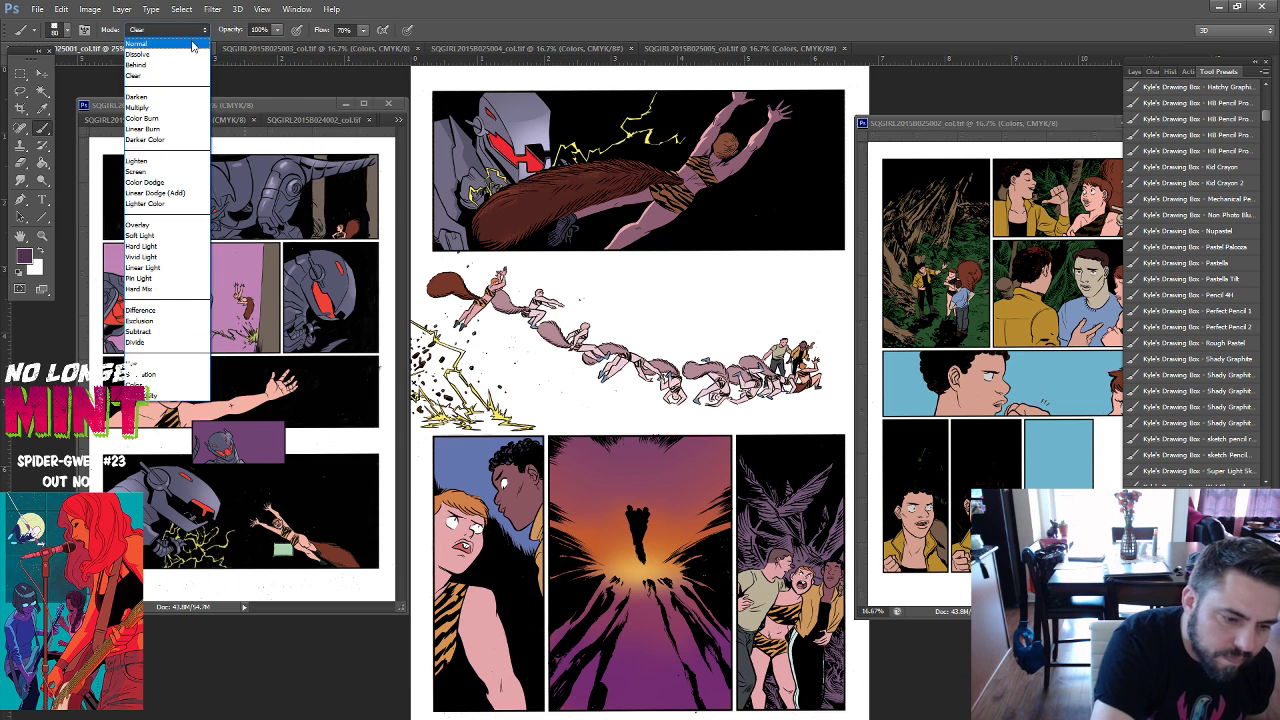
left_click(160, 34)
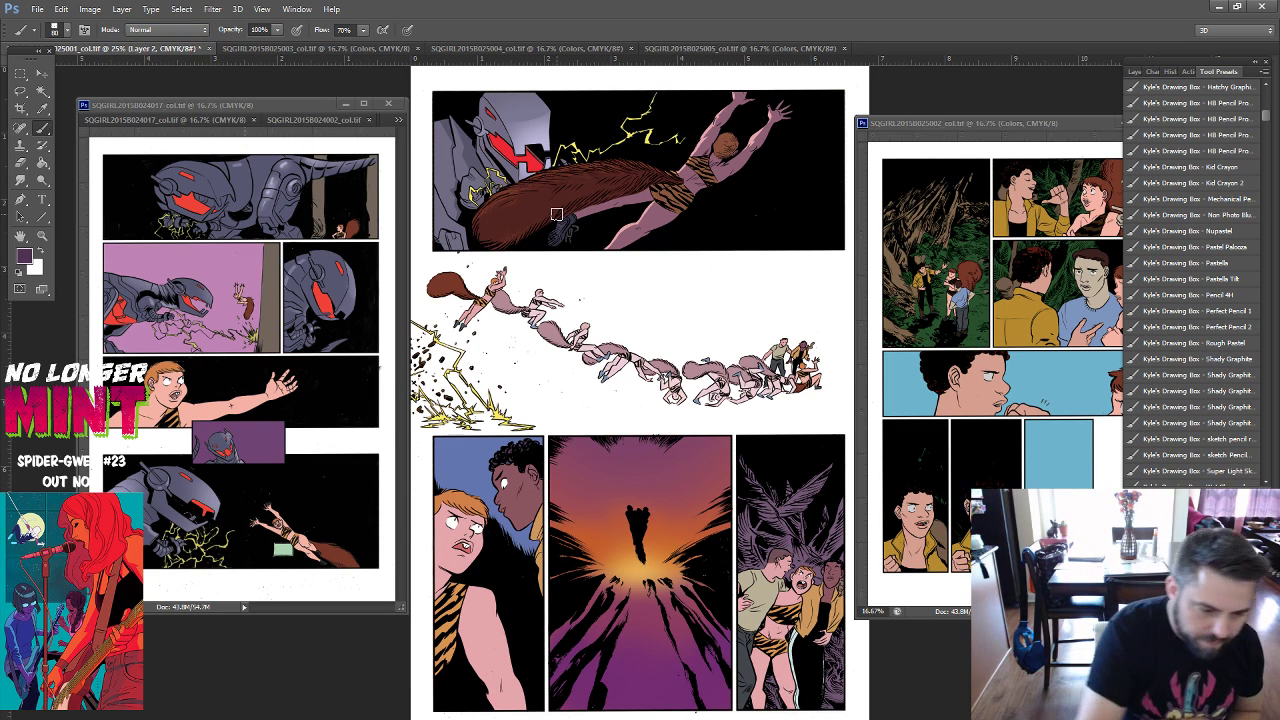
Zoom into the top panel and set the brush Mode to Clear.
key("z")
left_click_drag(556, 214, 716, 291)
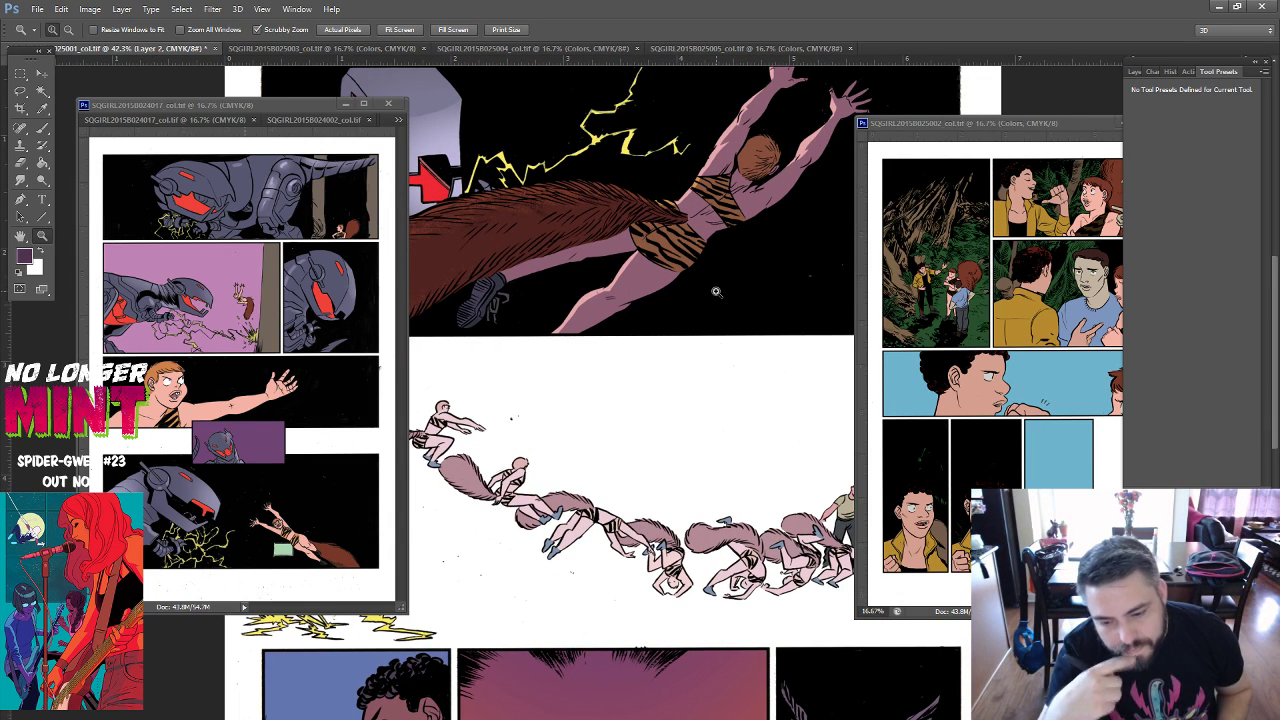
left_click(43, 129)
right_click(752, 254)
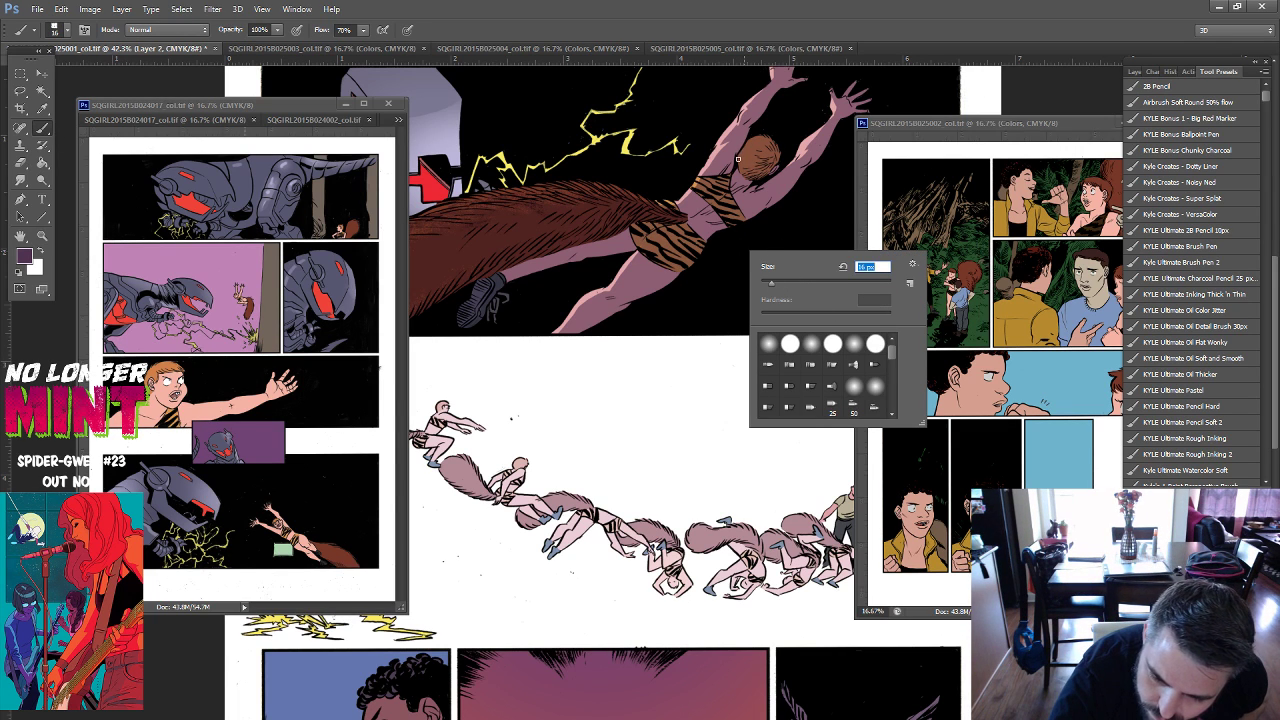
key("Return")
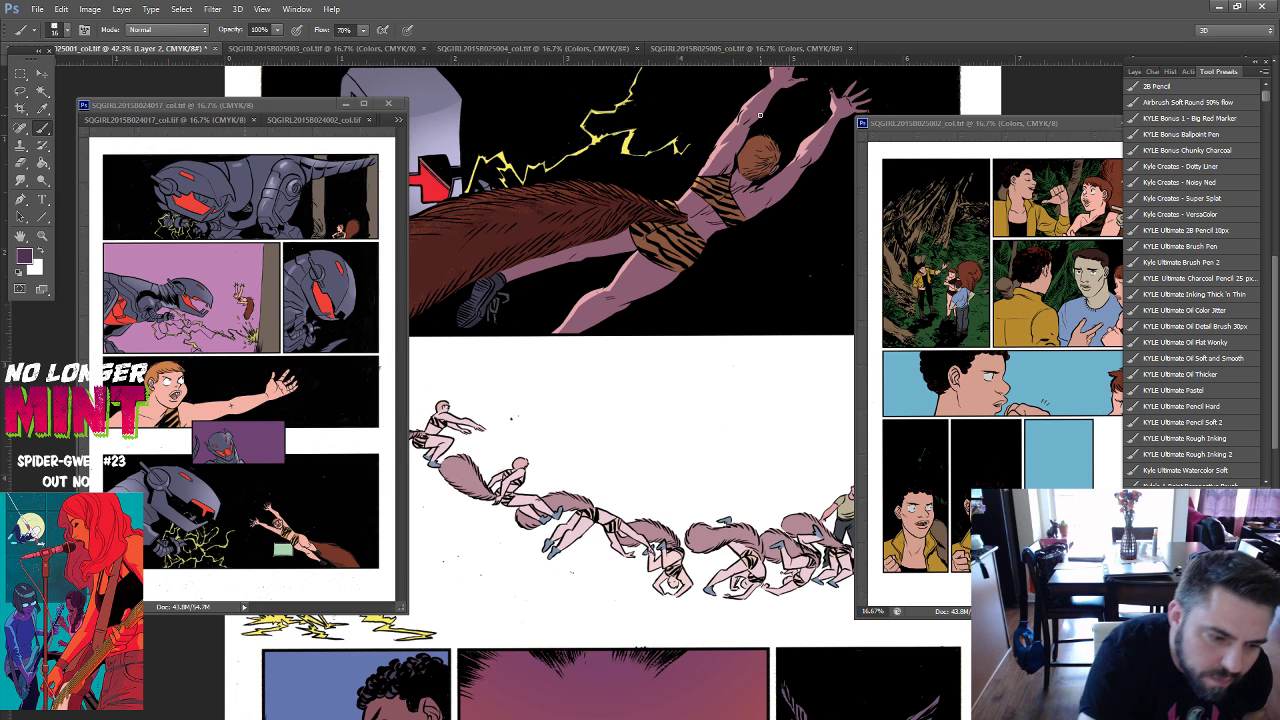
left_click(202, 30)
left_click(202, 30)
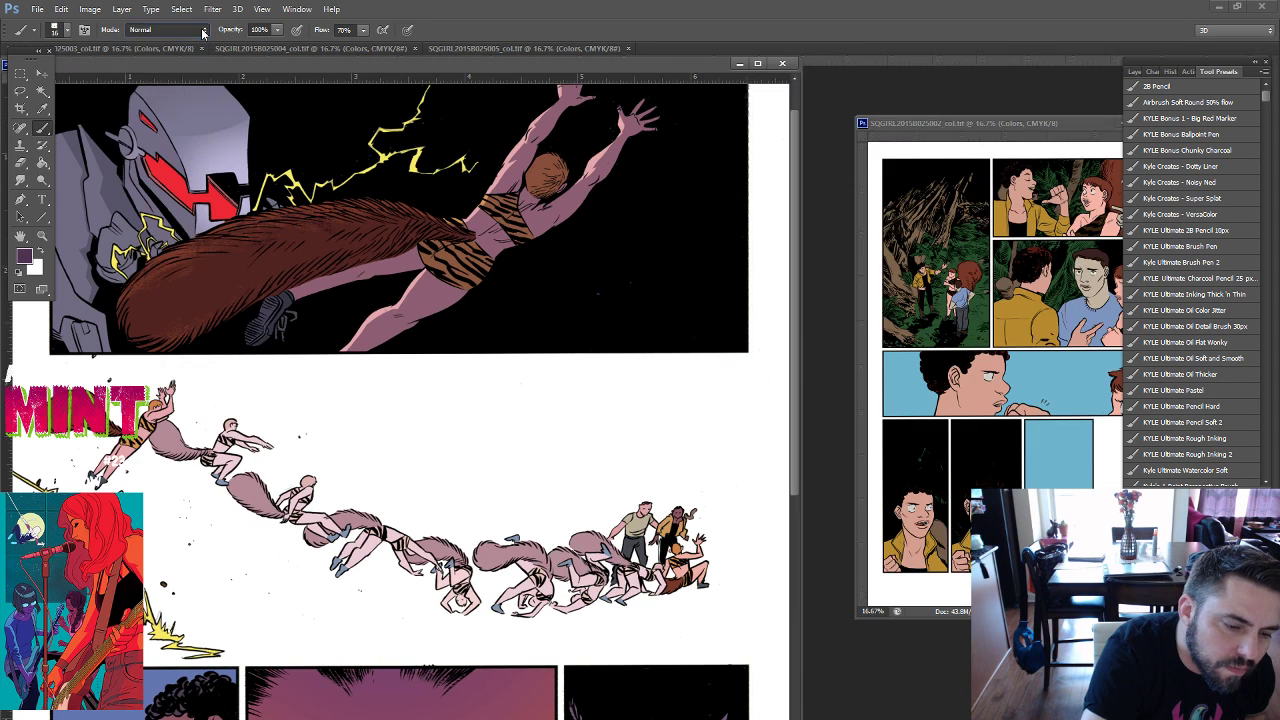
left_click(202, 30)
left_click(190, 75)
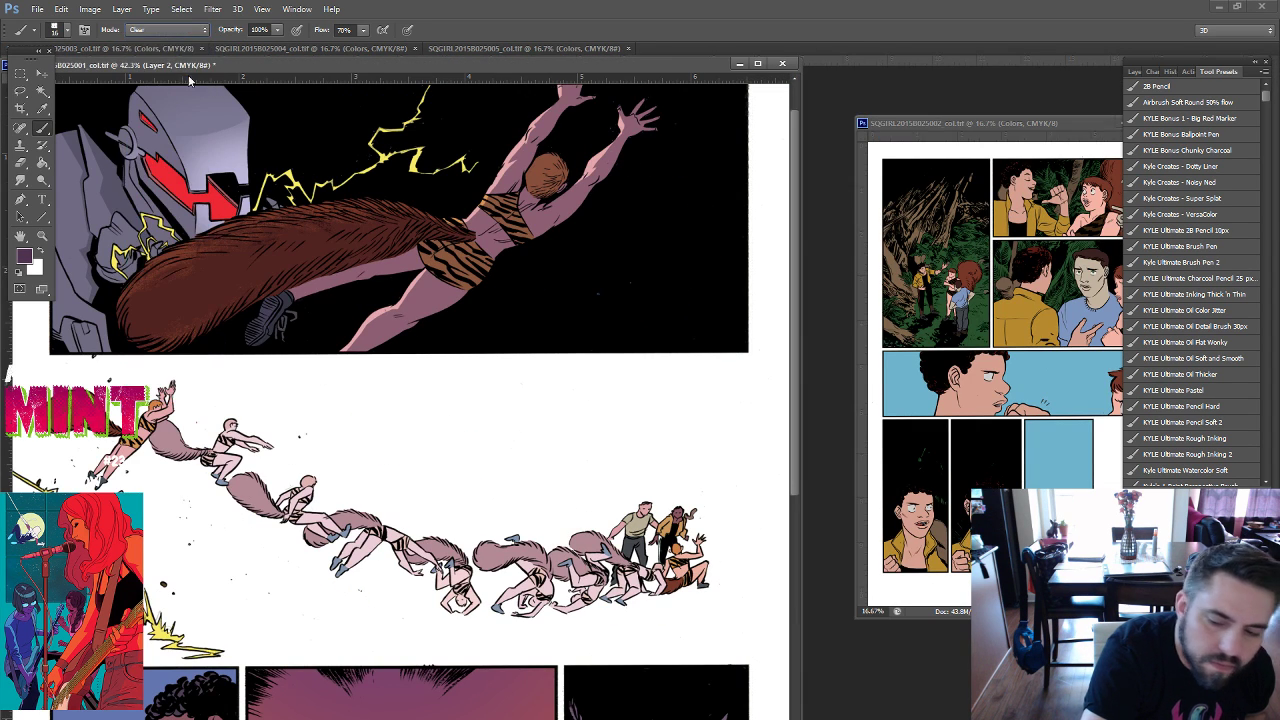
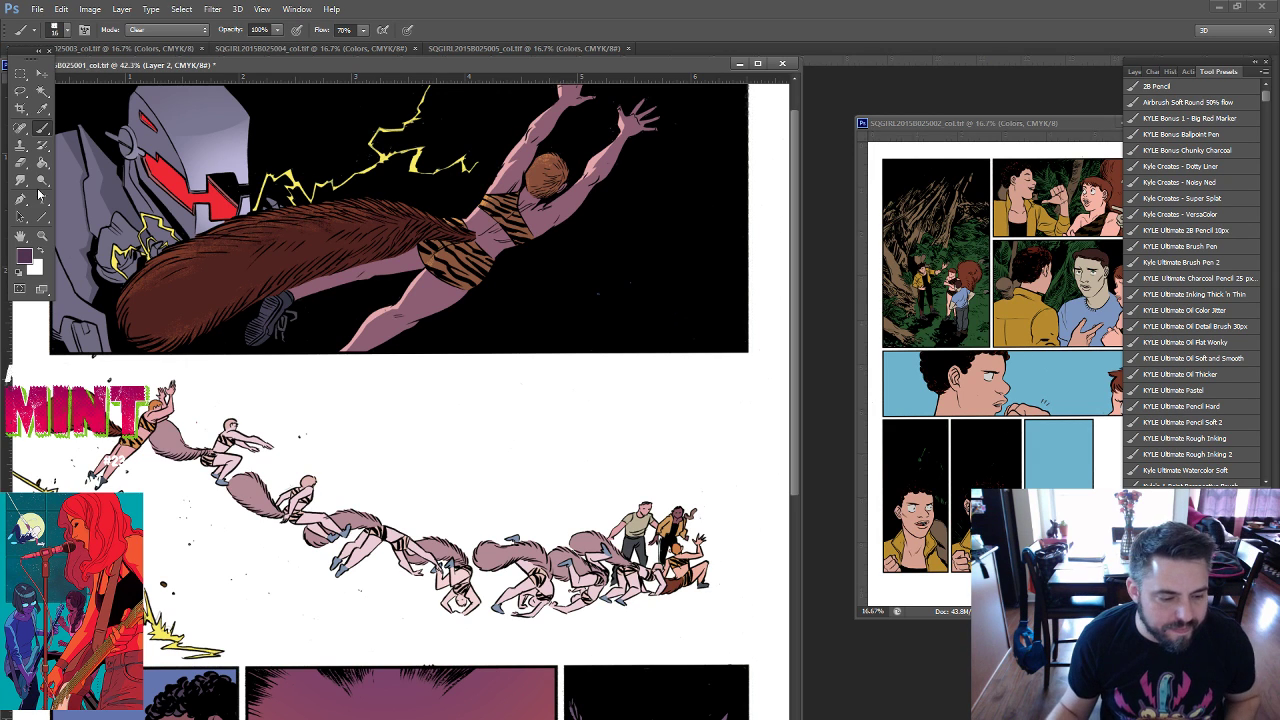
Test a Magic Wand selection on the tail, deselect it, and zoom out to 25%.
left_click(42, 91)
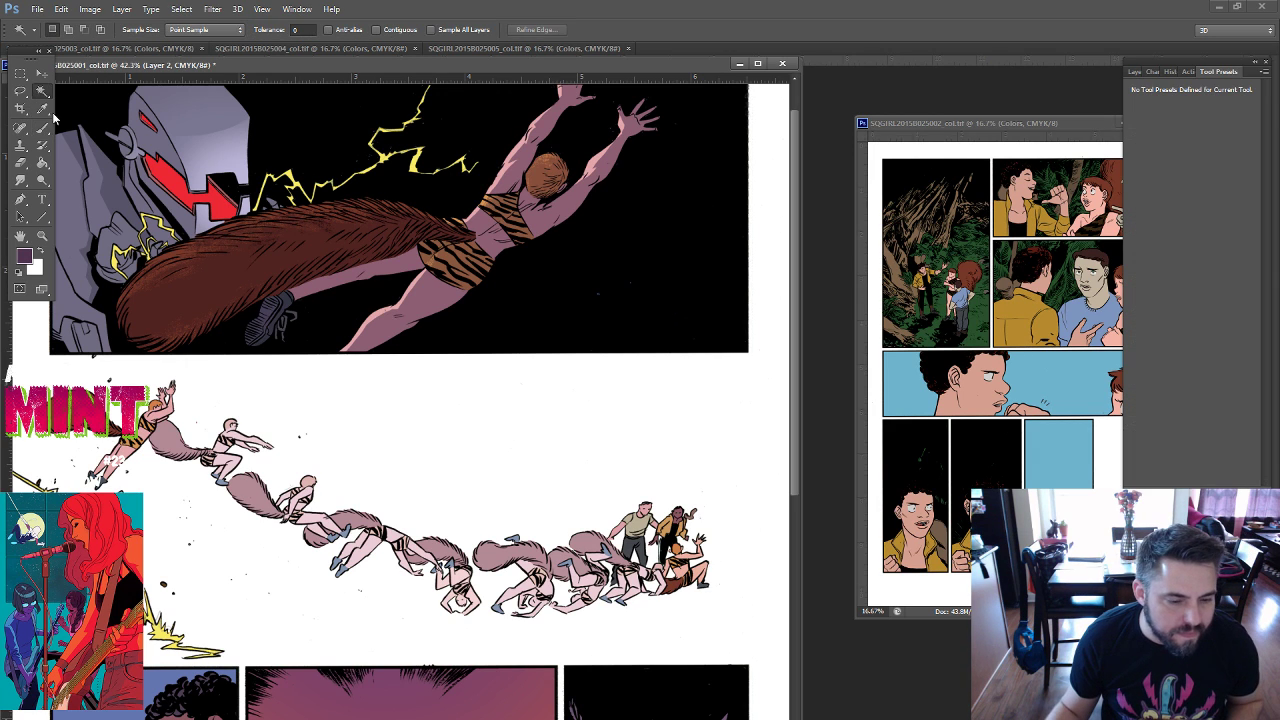
left_click(410, 167)
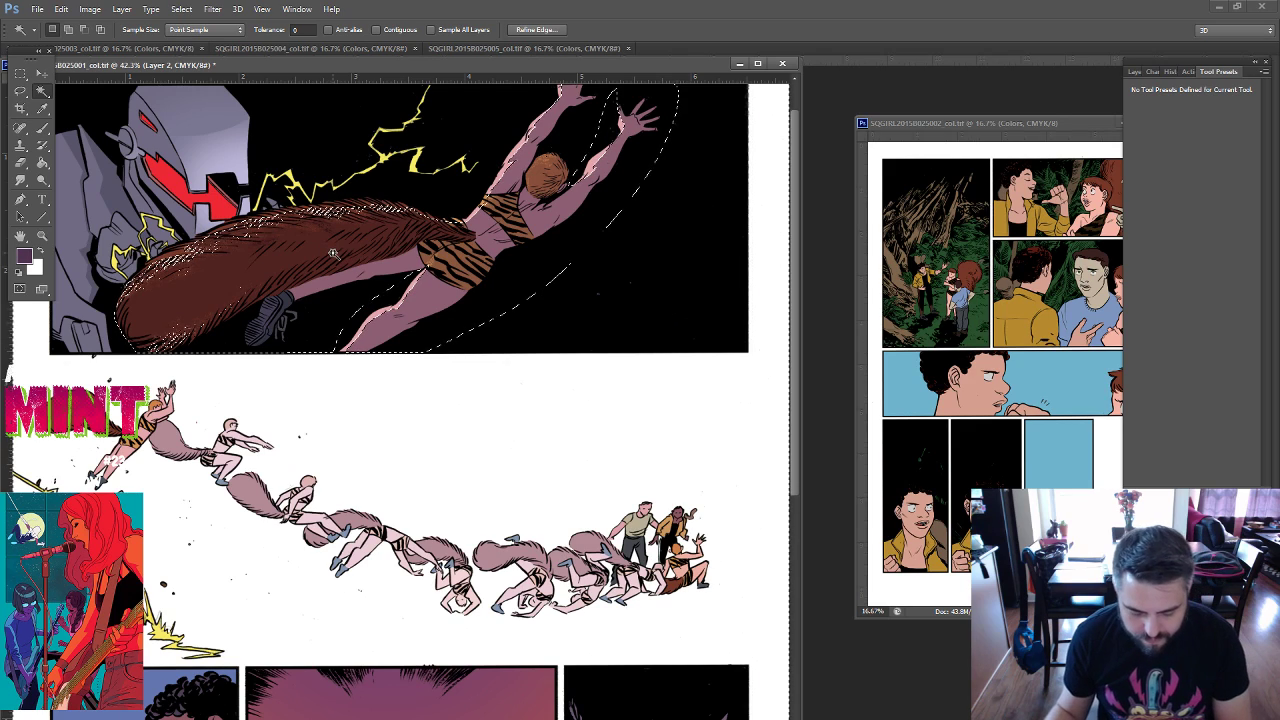
key("ctrl+d")
key("ctrl+minus")
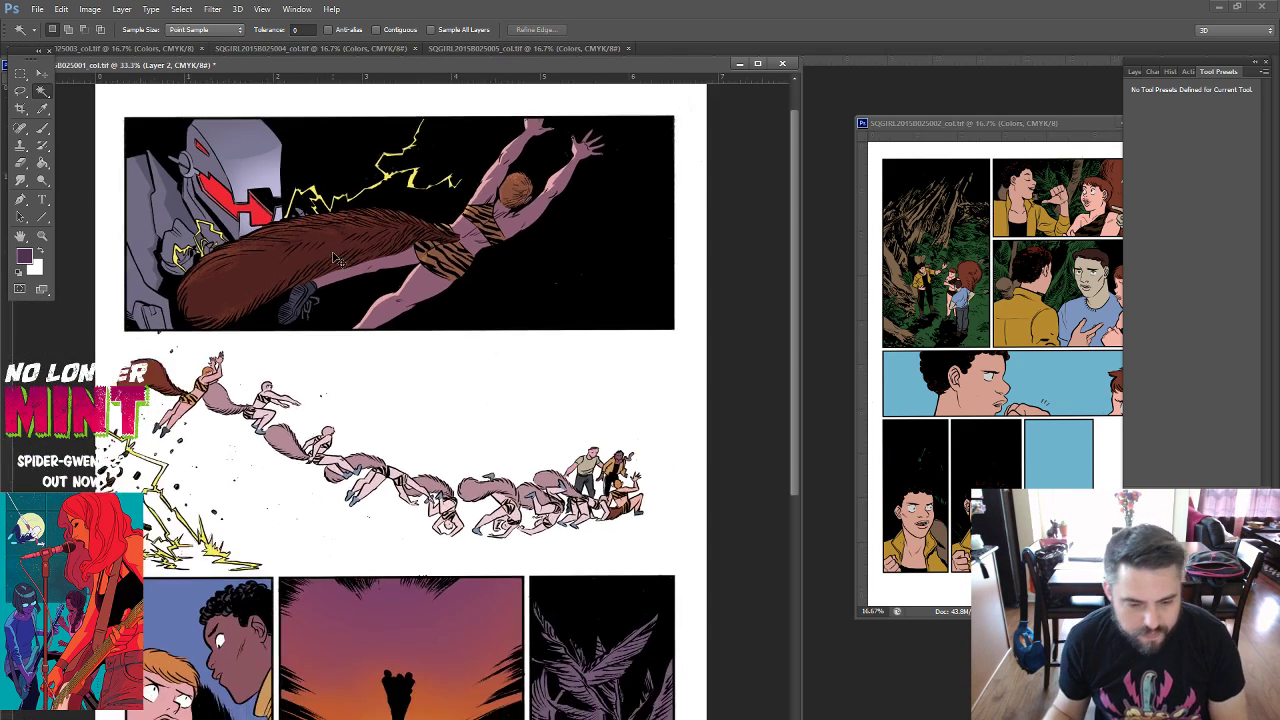
key("ctrl+minus")
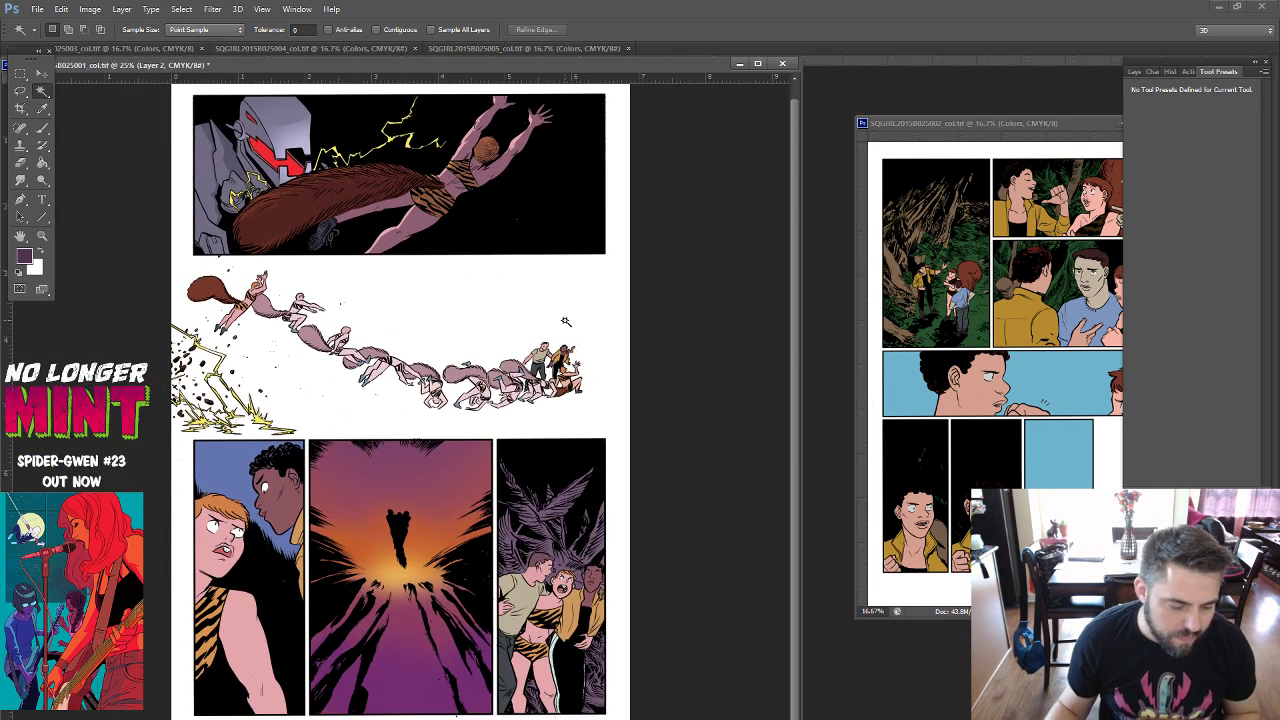
Try a pink Paint Bucket fill on the page background, then undo it.
left_click(22, 93)
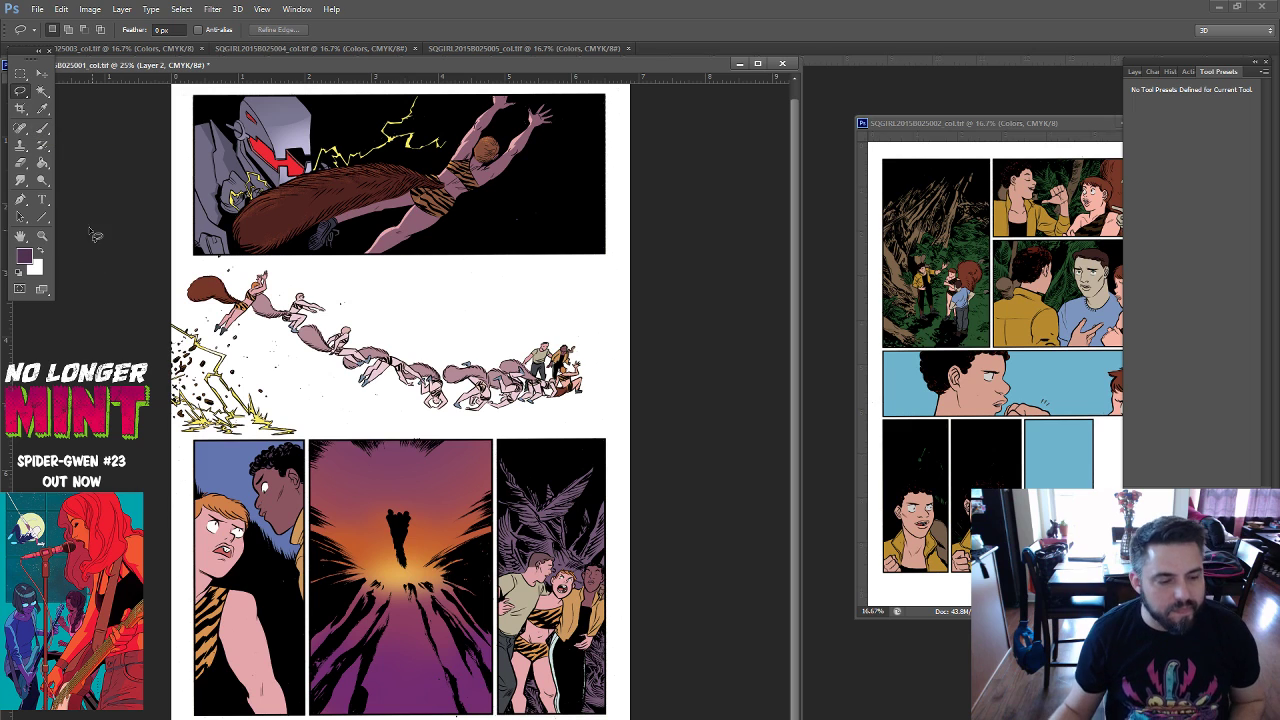
key("g")
left_click(458, 498, "alt")
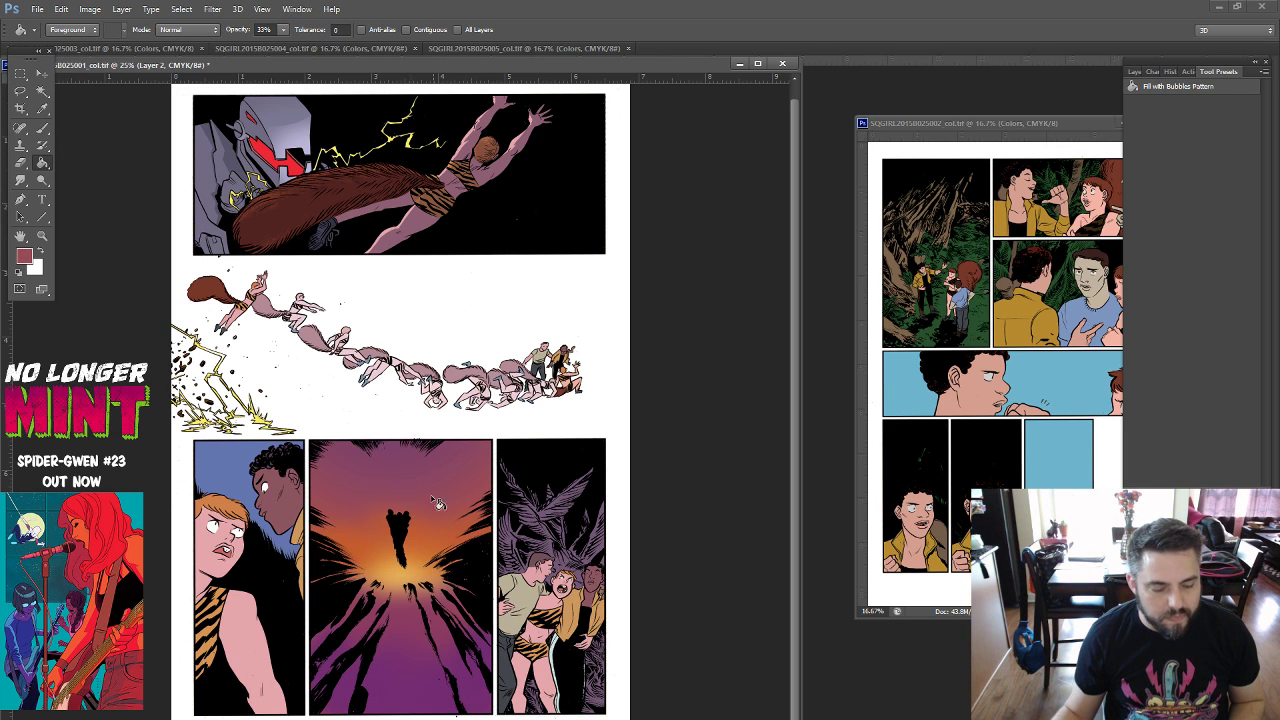
left_click(221, 470)
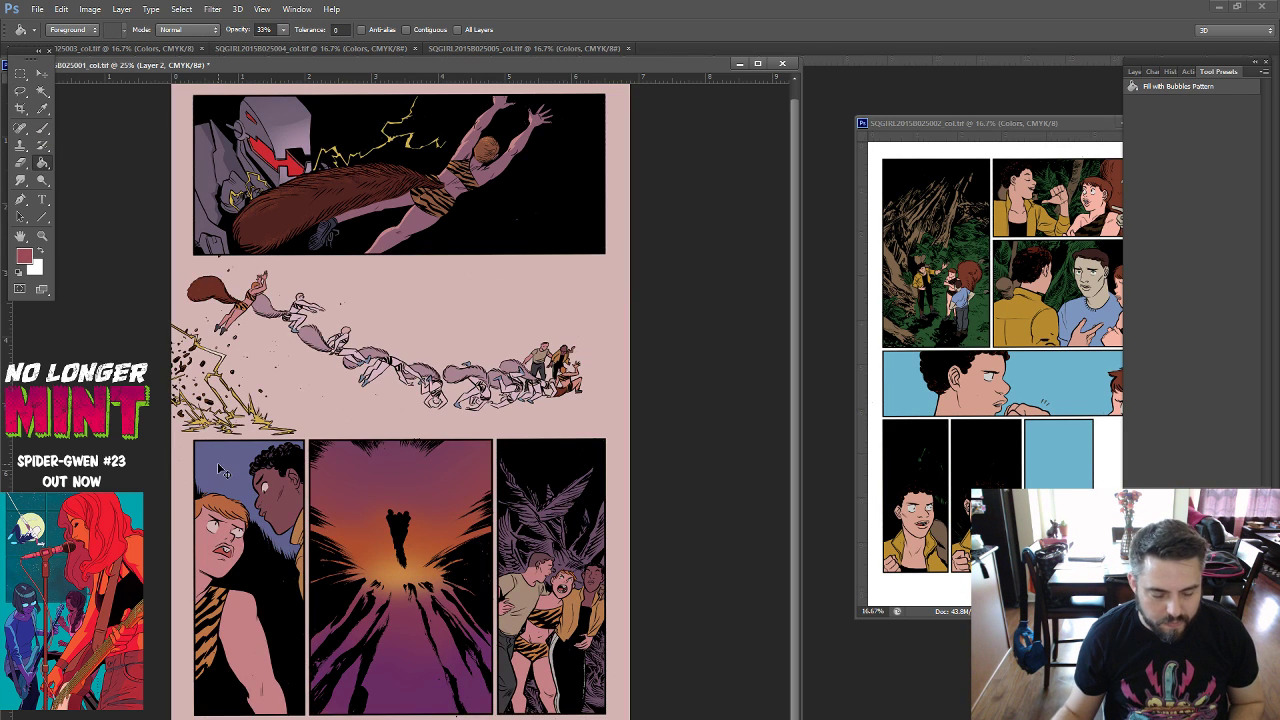
key("ctrl+z")
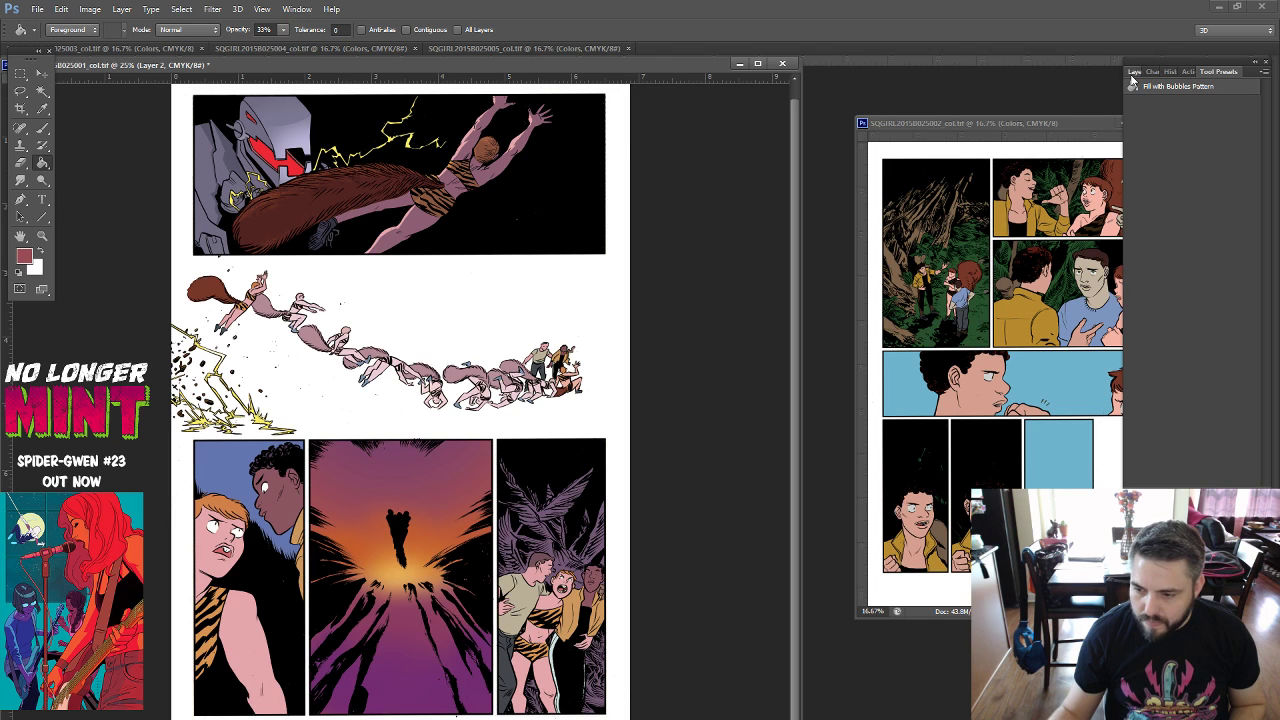
On the Colors copy layer, set bucket opacity to 96% and fill the bottom-left panel pink.
left_click(1134, 74)
left_click(1185, 226)
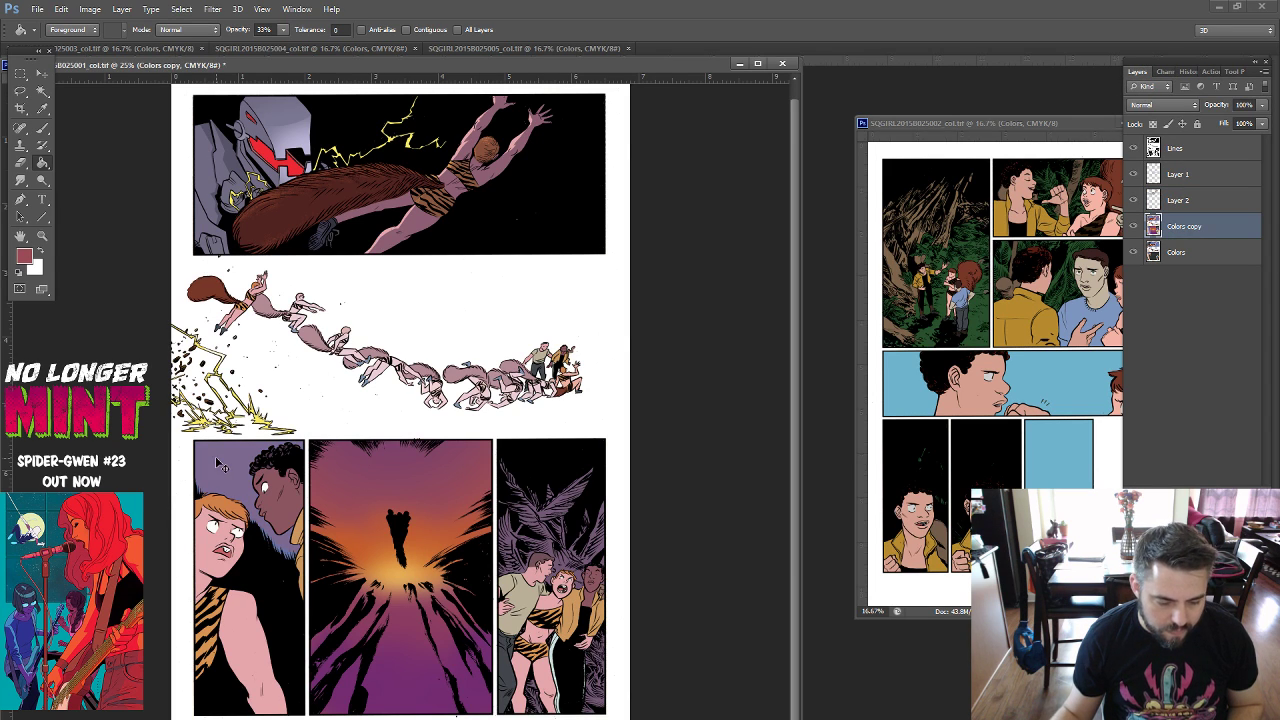
left_click(283, 31)
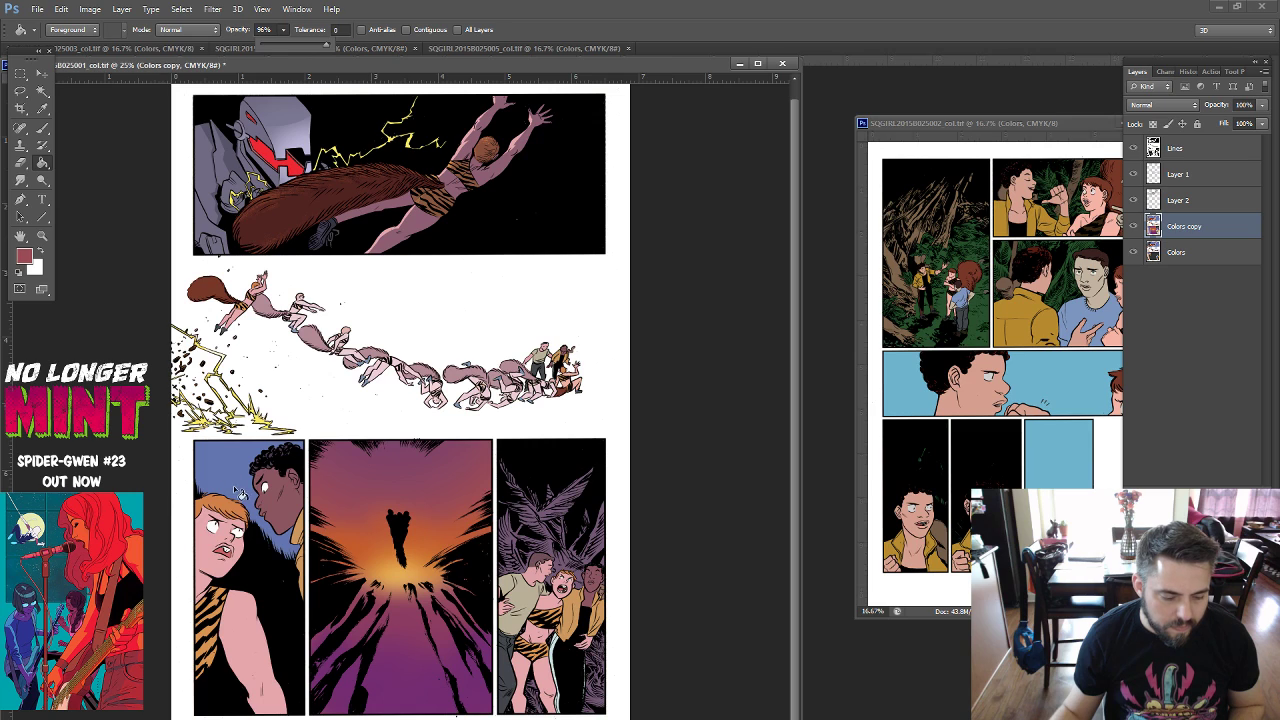
left_click(234, 477)
left_click(237, 483)
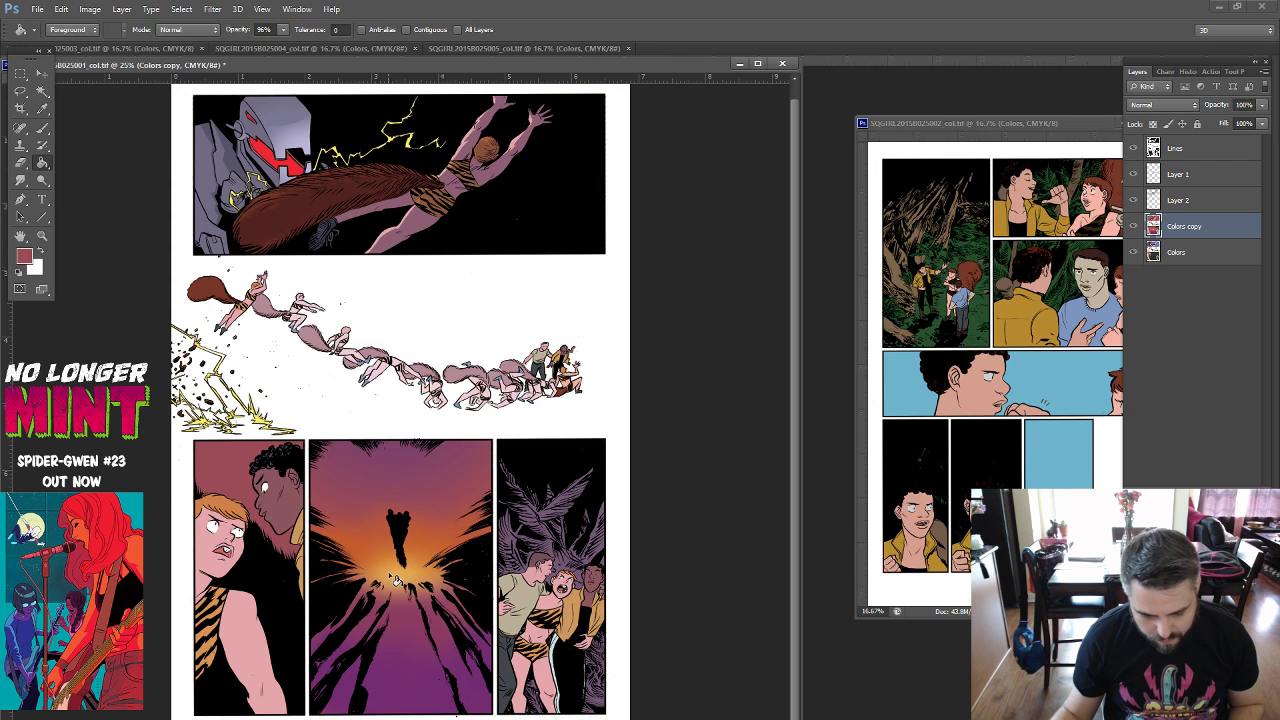
Refill the bottom-left panel background orange, then settle on magenta-purple.
left_click(383, 545, "alt")
left_click(238, 473)
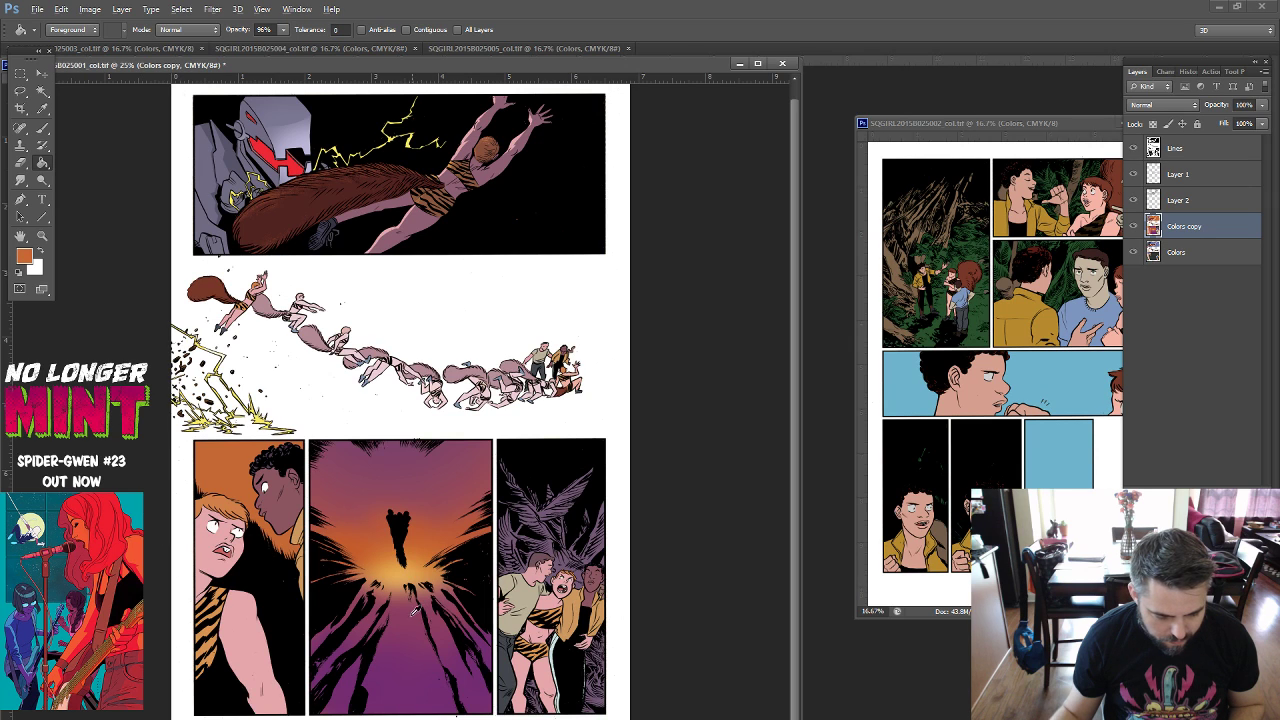
left_click(363, 556, "alt")
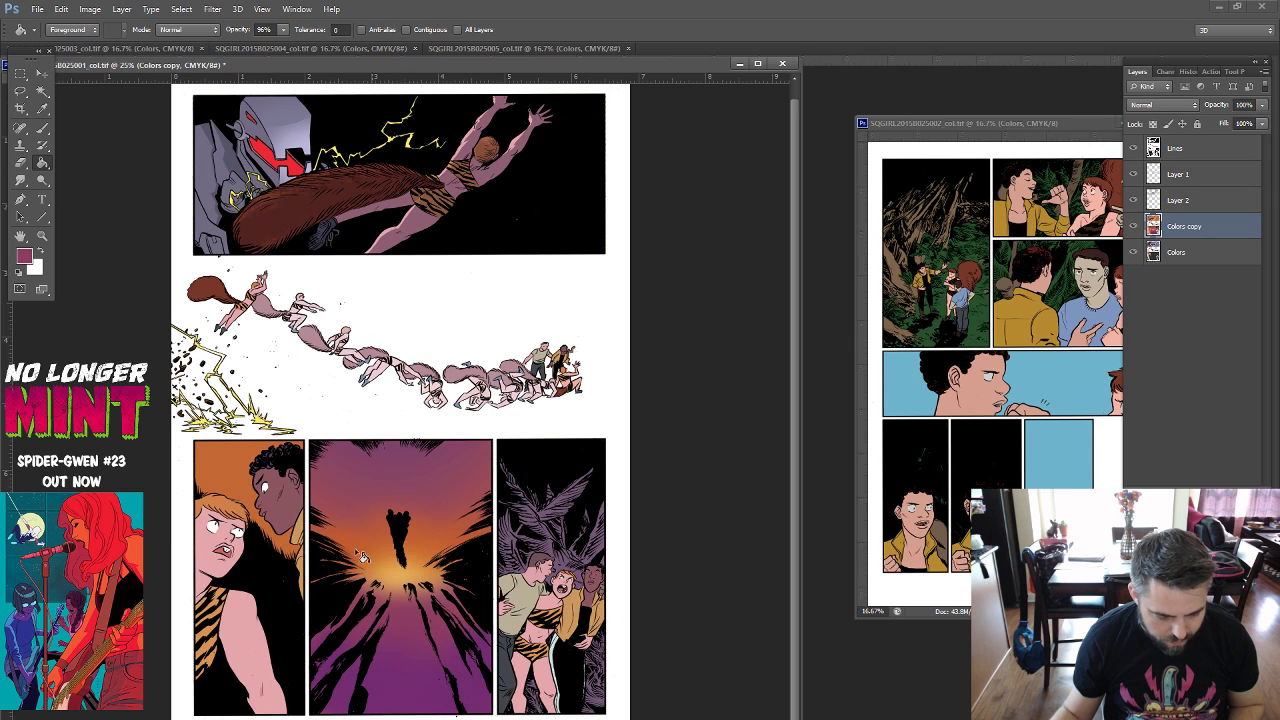
left_click(259, 524)
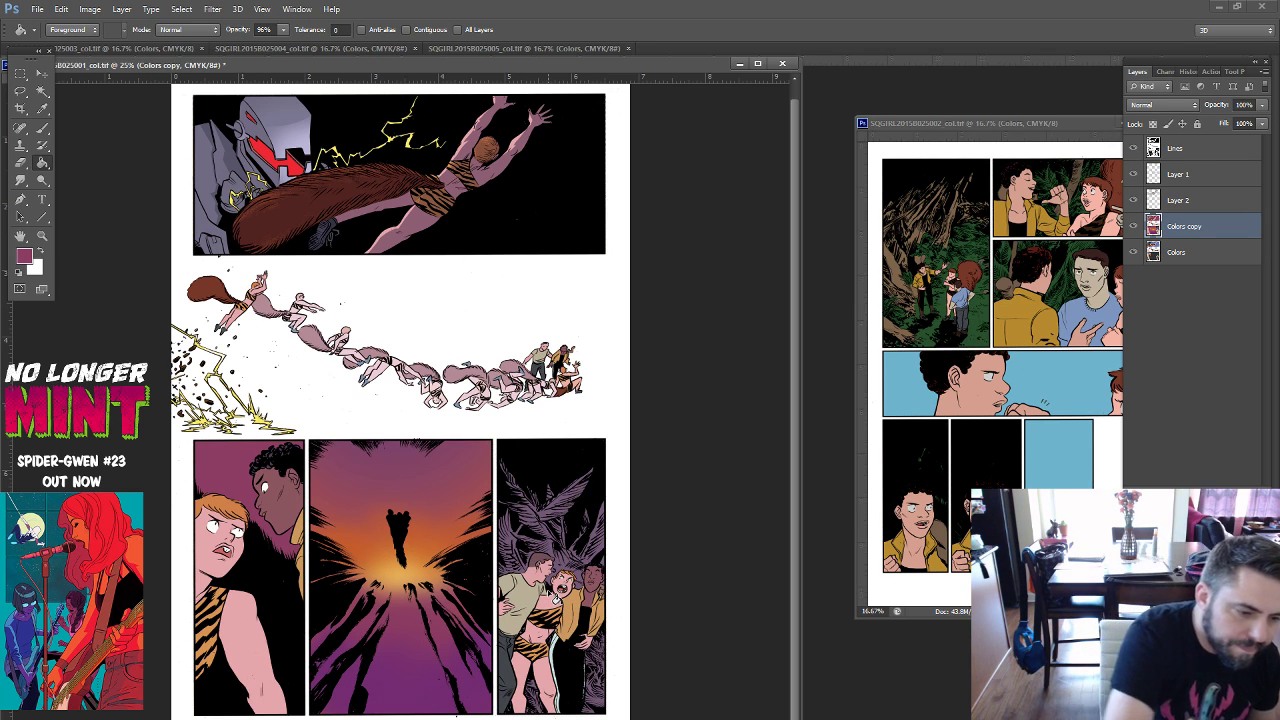
left_click(20, 90)
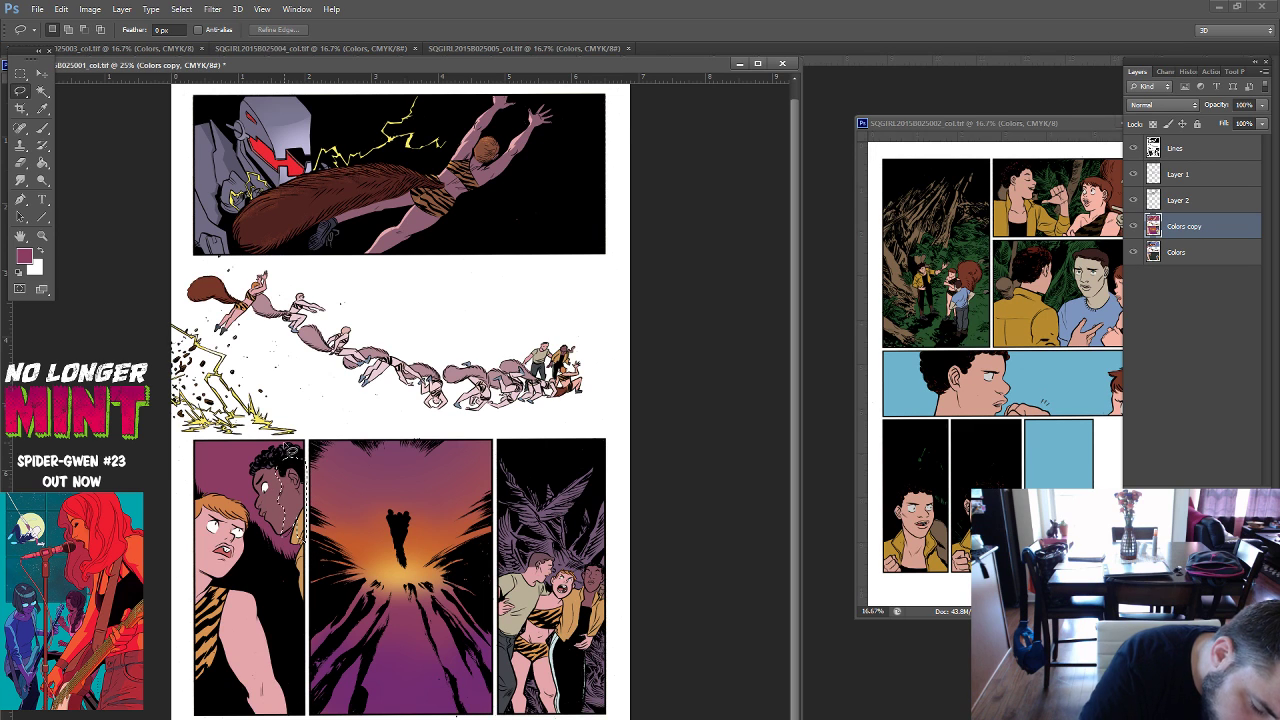
Set the Magic Wand to subtract, pick a darker foreground colour, and choose Layer 2.
key("w")
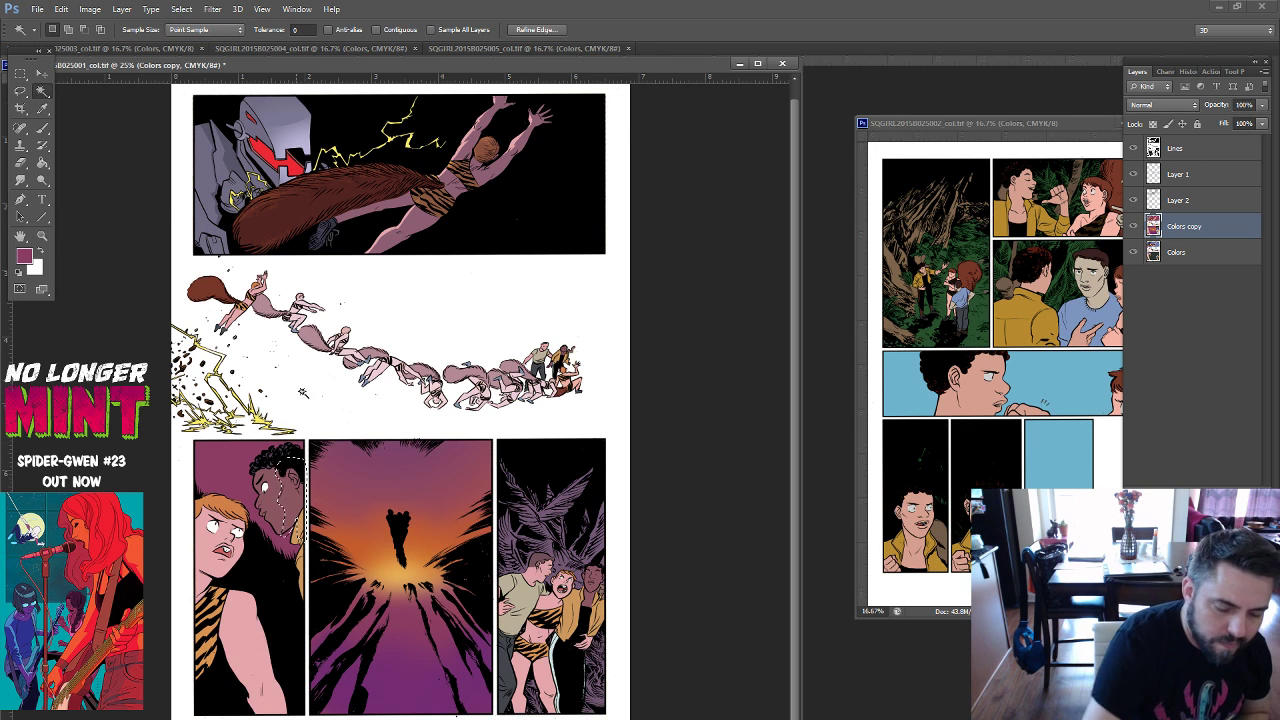
key("alt")
left_click(42, 162)
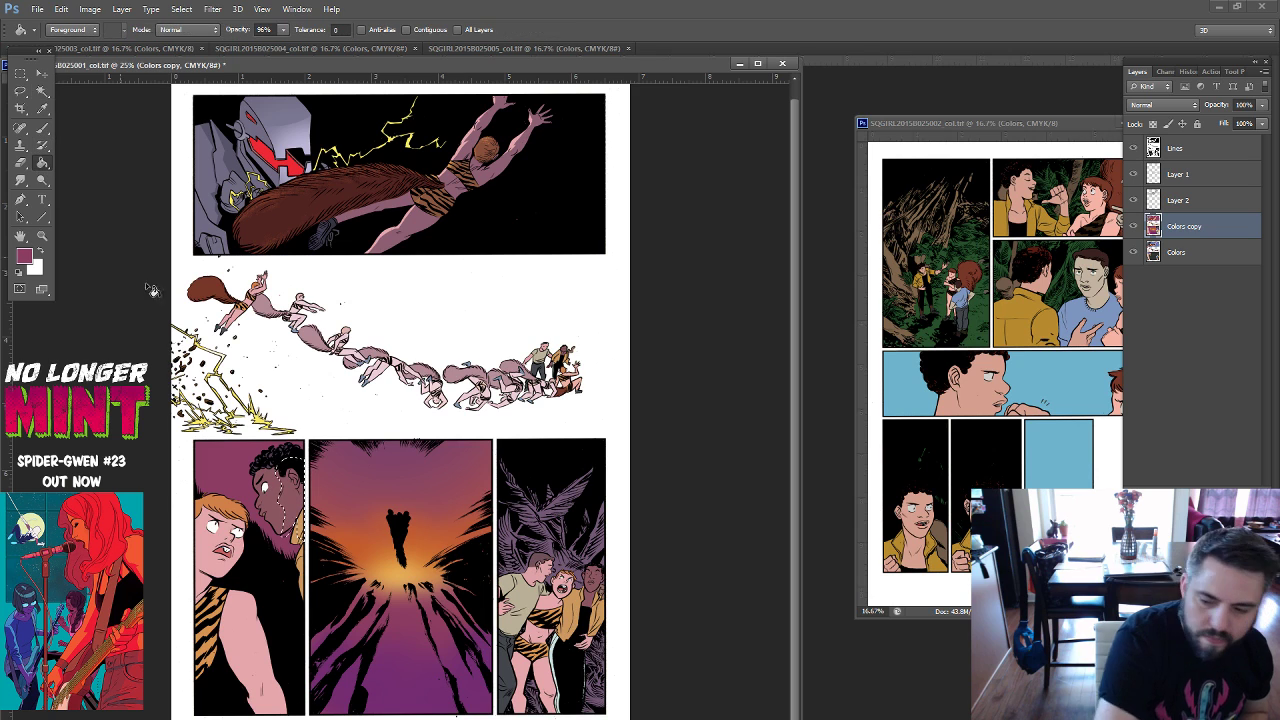
left_click(26, 259)
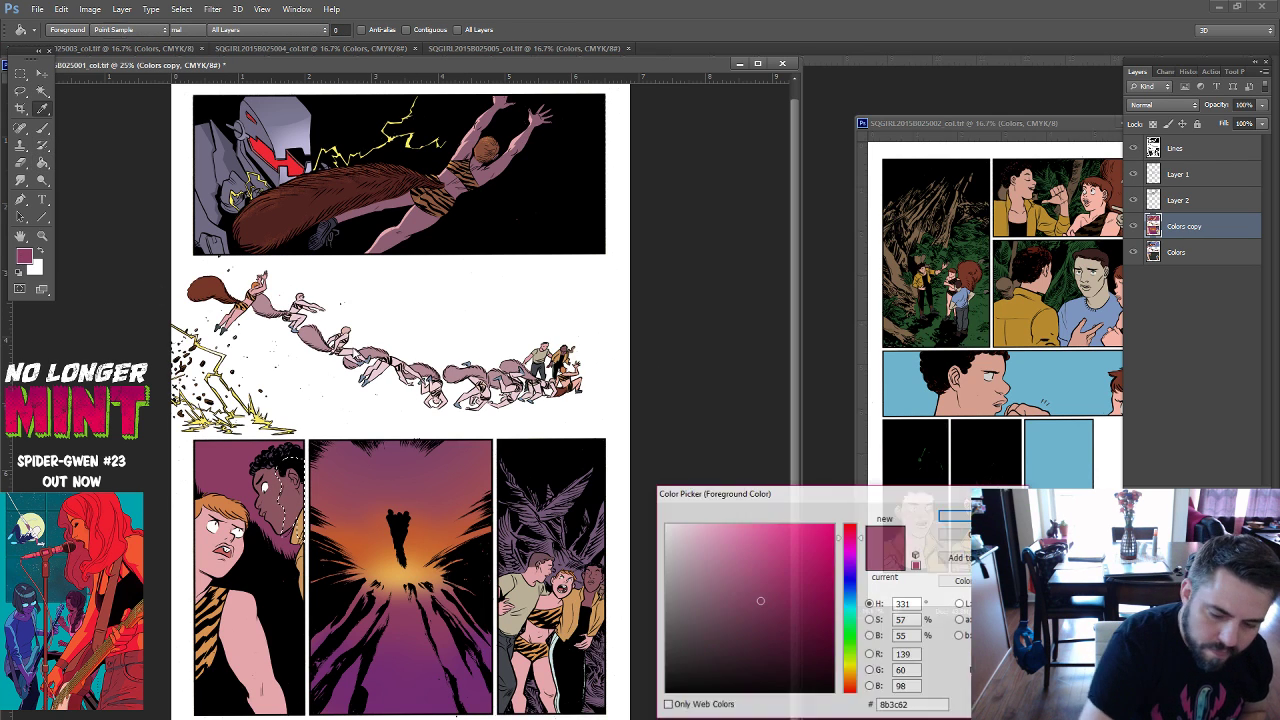
key("Return")
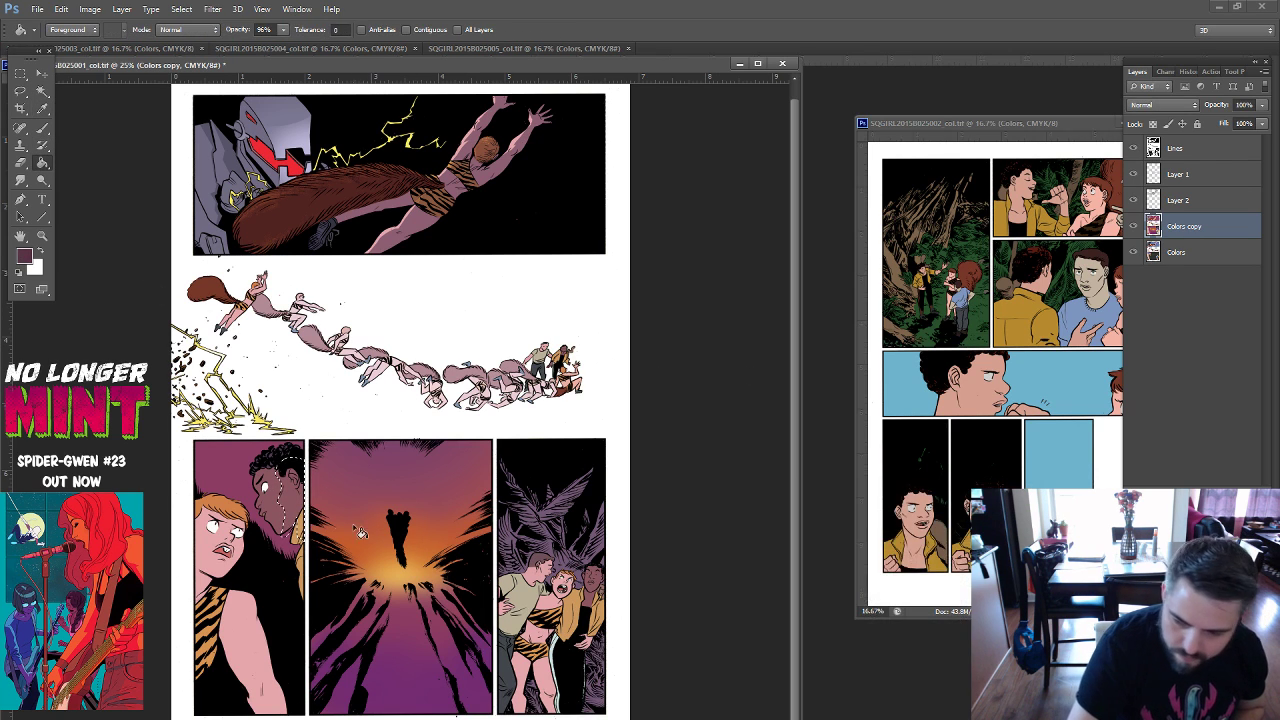
left_click(1180, 200)
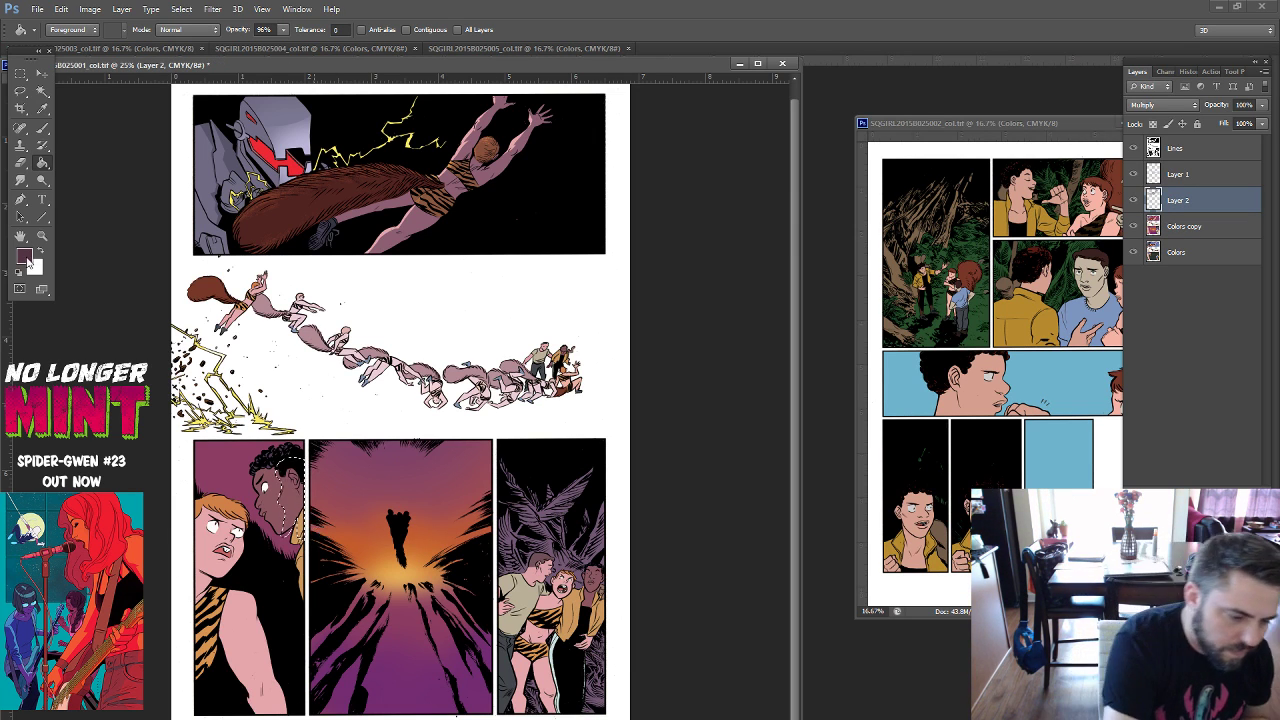
Sample a mauve and shift its hue to the purple #967196 for filling.
key("i")
left_click(24, 256)
left_click(736, 595)
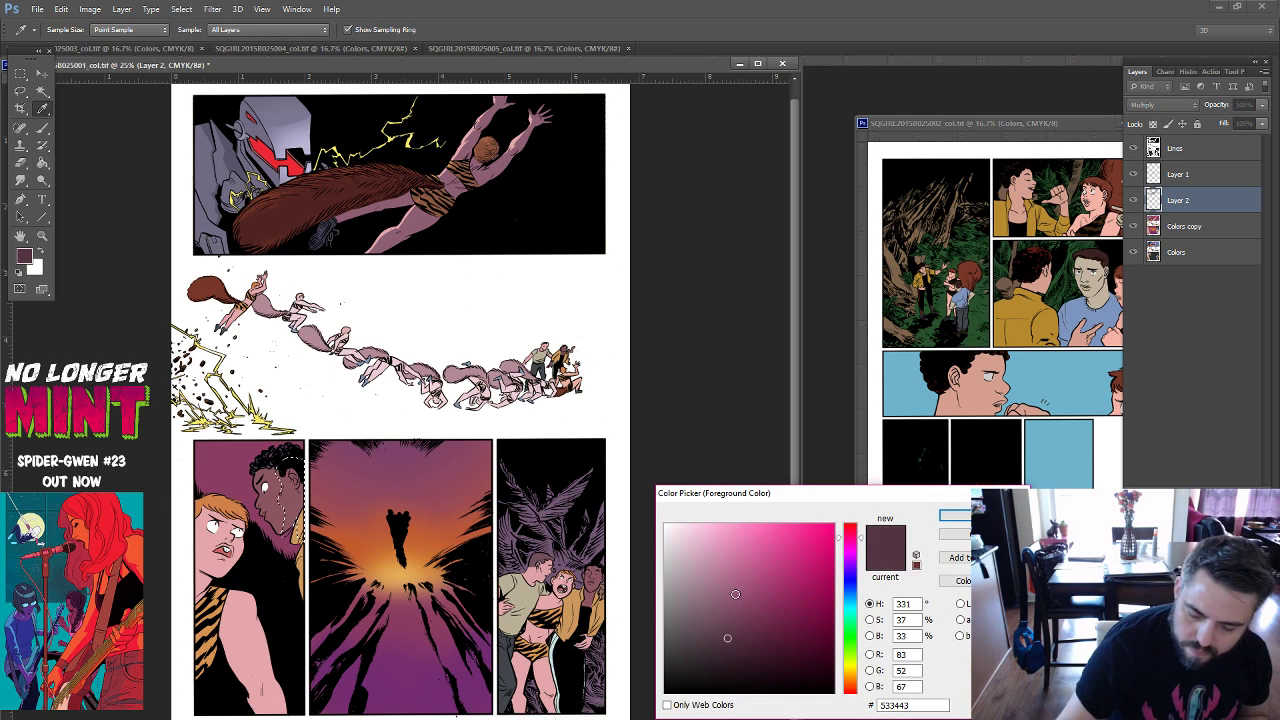
left_click(855, 558)
key("Return")
key("g")
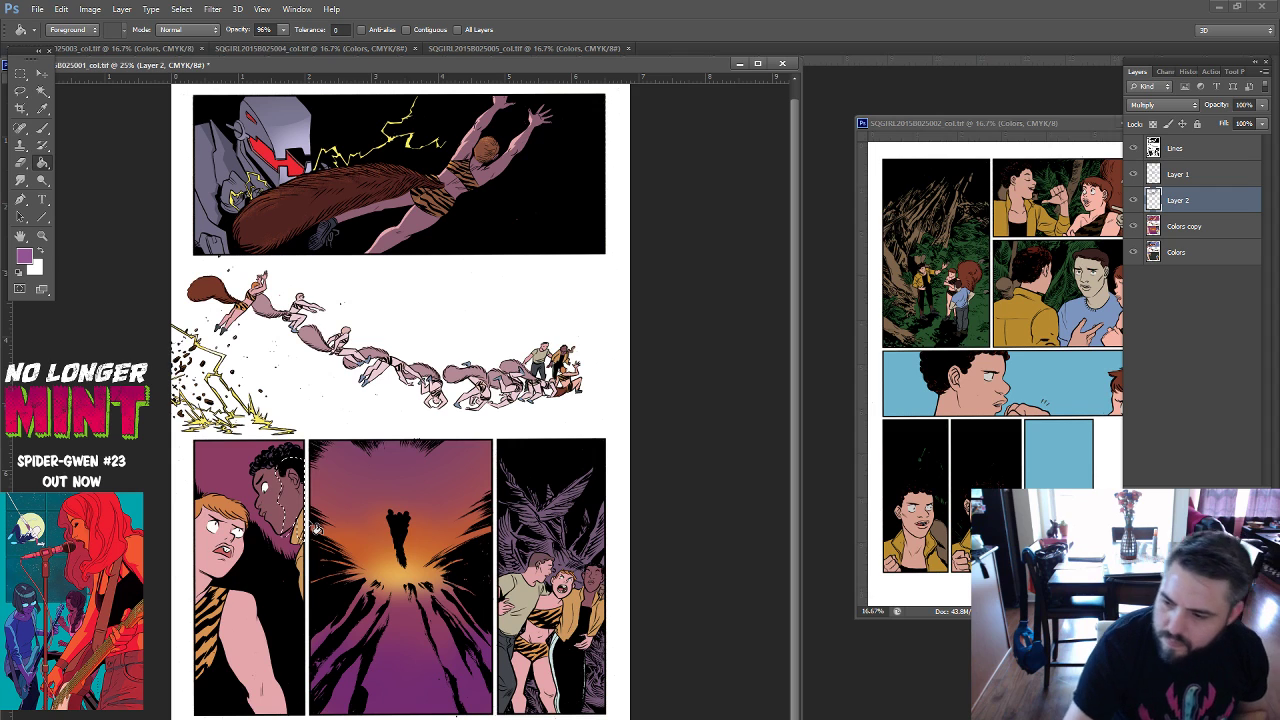
left_click(25, 258)
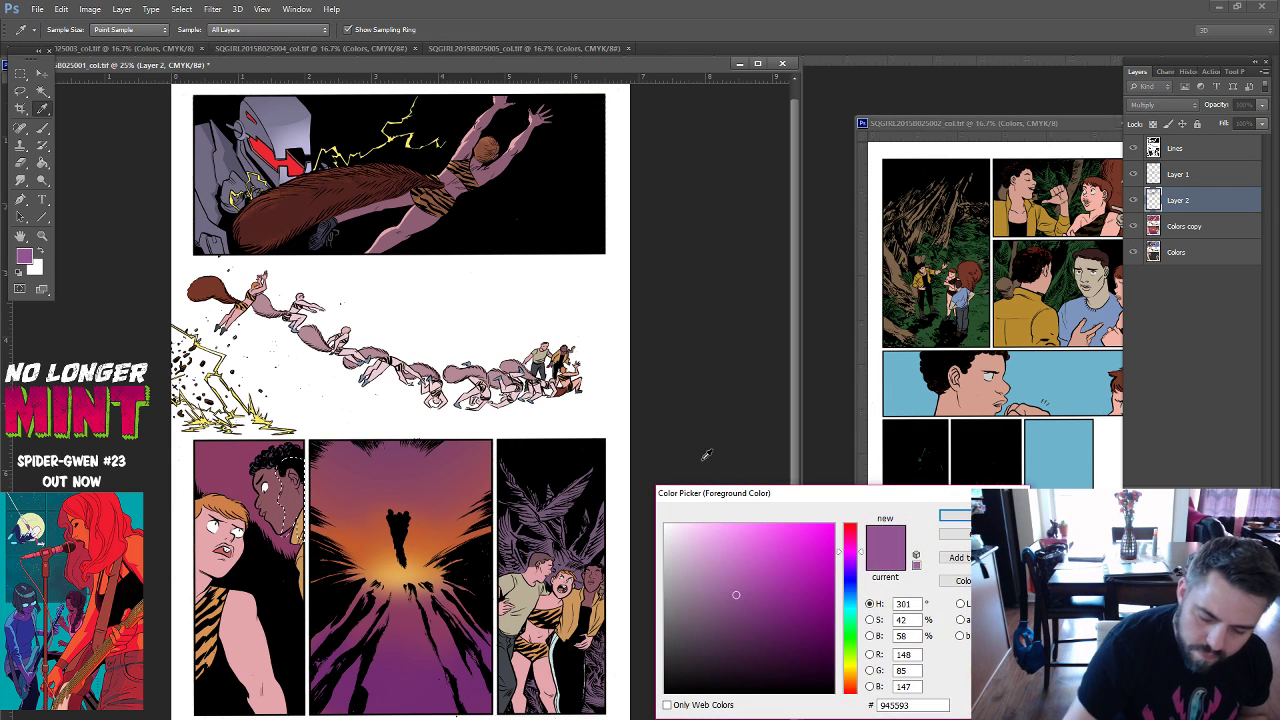
left_click(954, 515)
key("g")
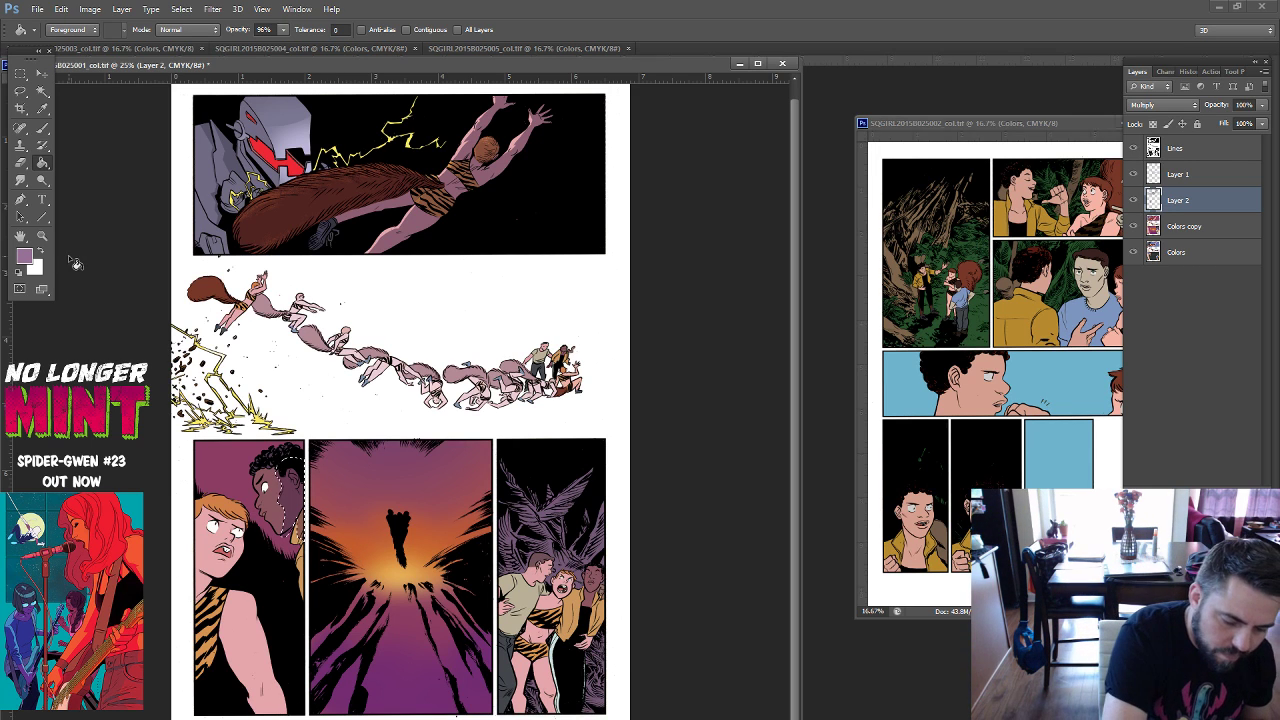
Step back before the last fill, extend the selection, use lighter mauve #ae8fae on Layer 2, deselect.
left_click(41, 90)
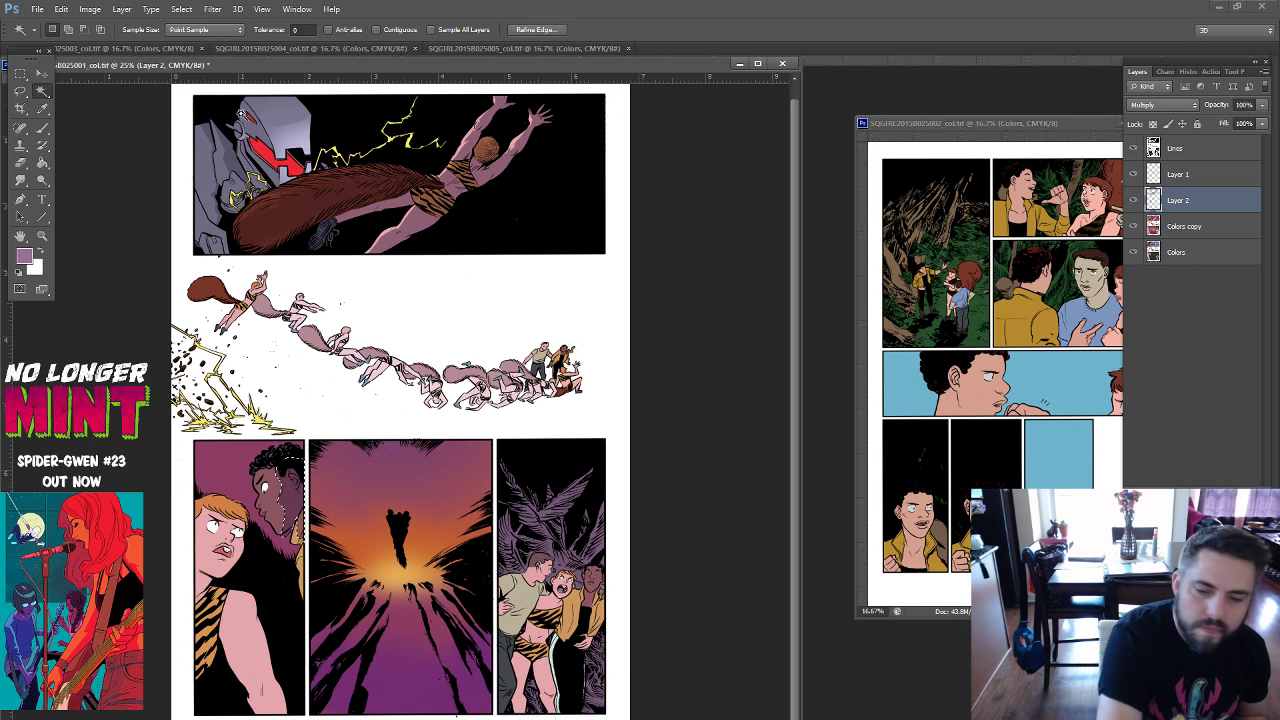
left_click(1181, 69)
left_click(1192, 386)
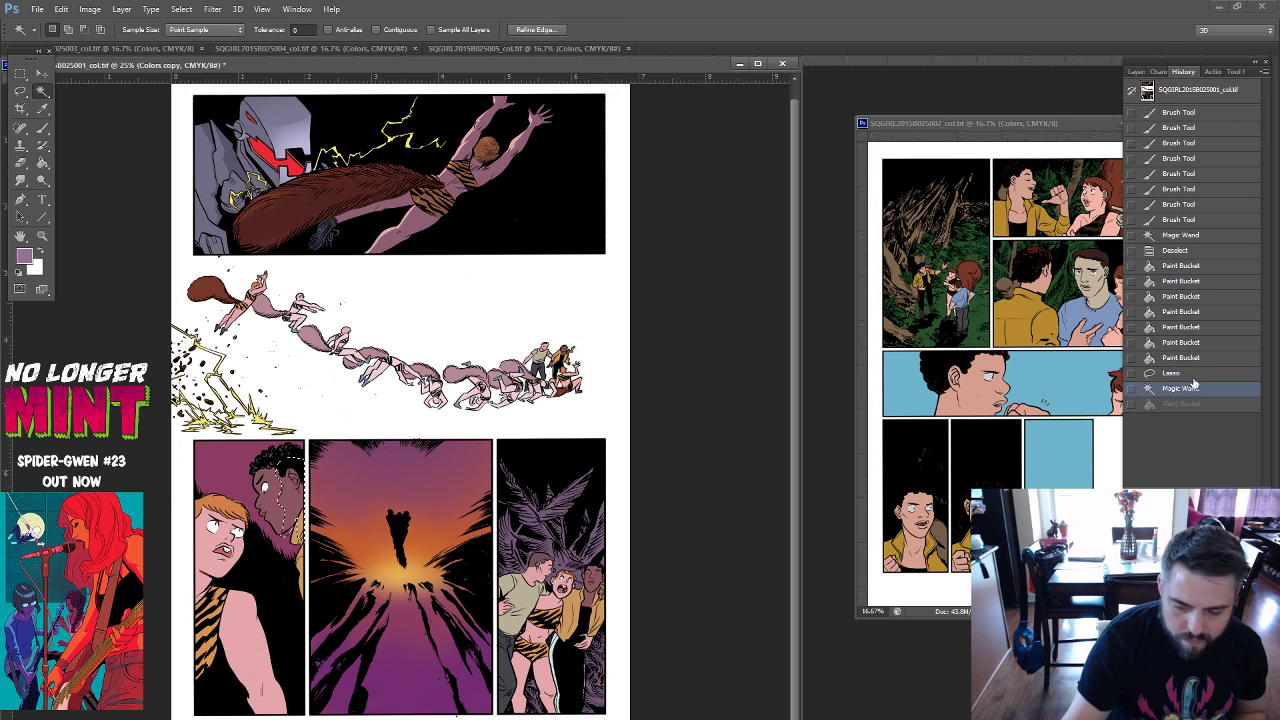
left_click(294, 548, "shift")
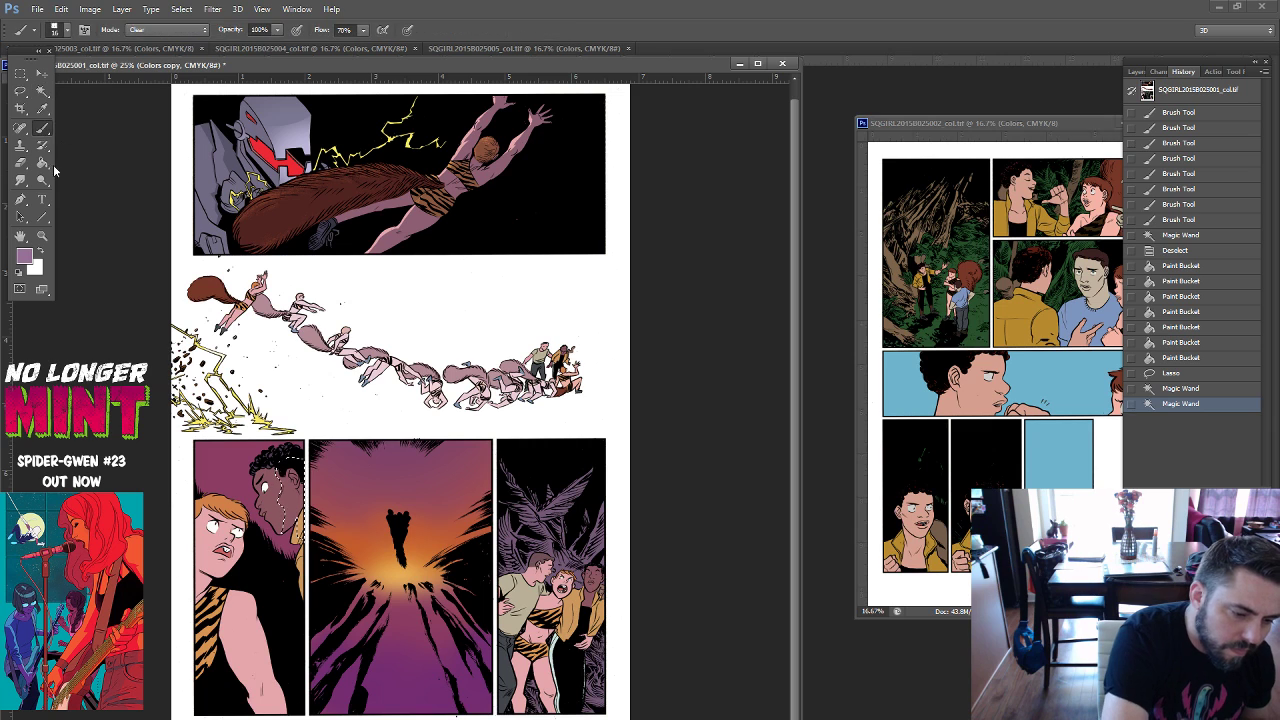
left_click(42, 162)
left_click(27, 256)
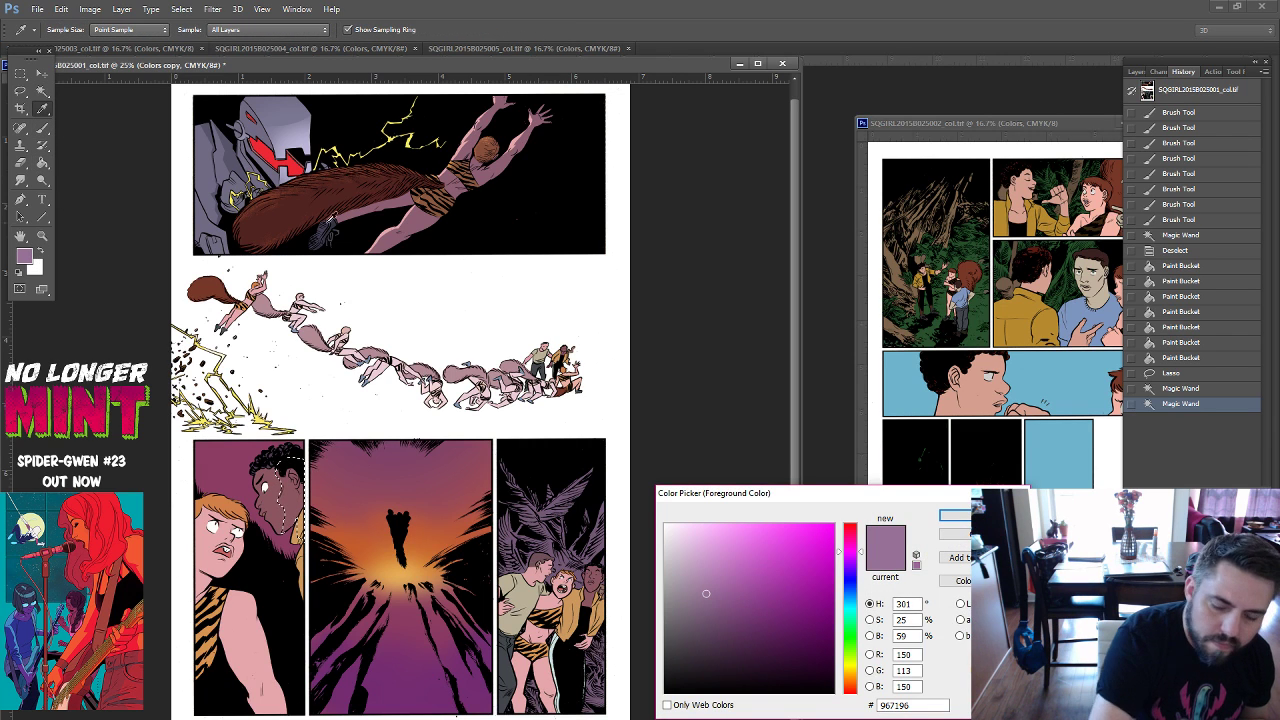
left_click(954, 515)
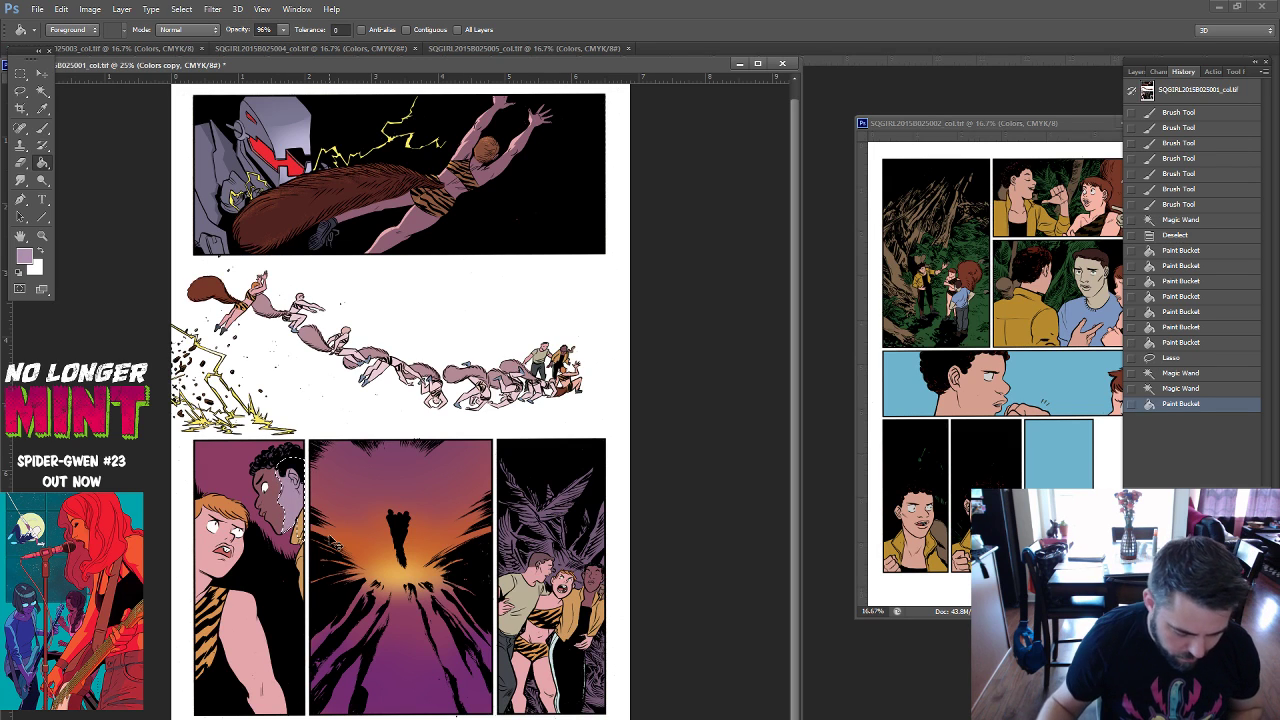
left_click(1137, 71)
left_click(1185, 200)
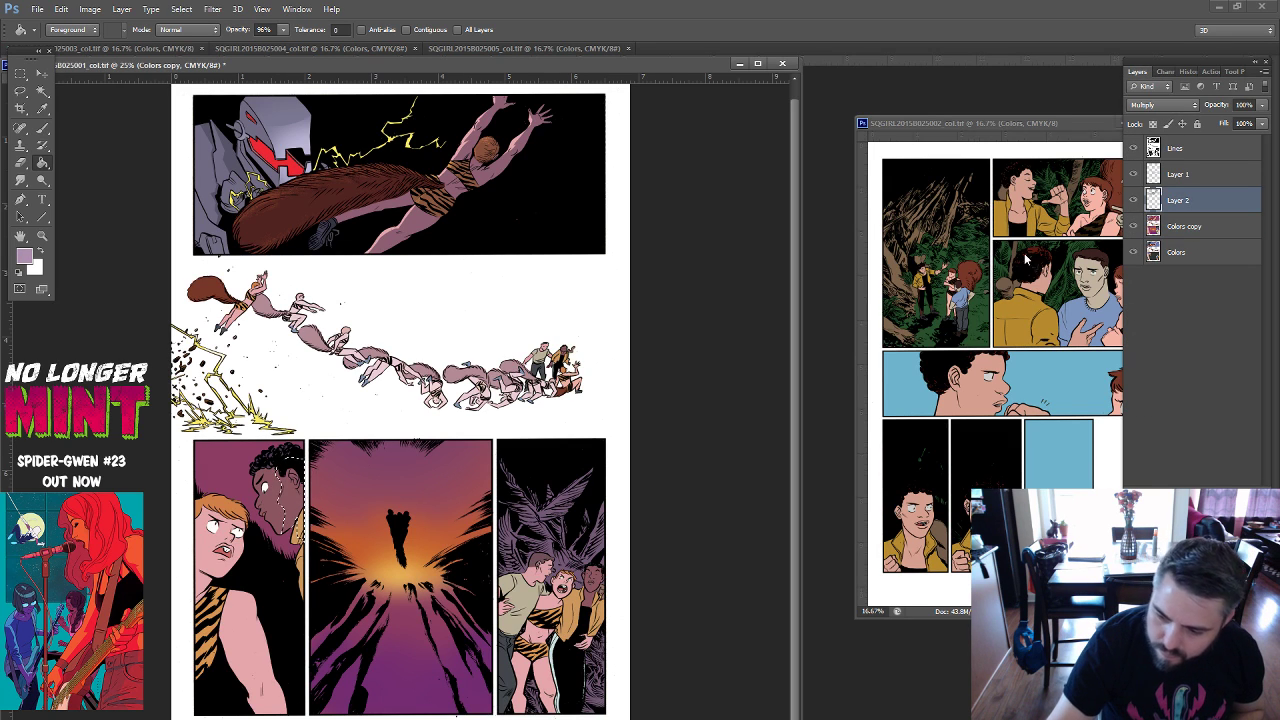
key("ctrl+d")
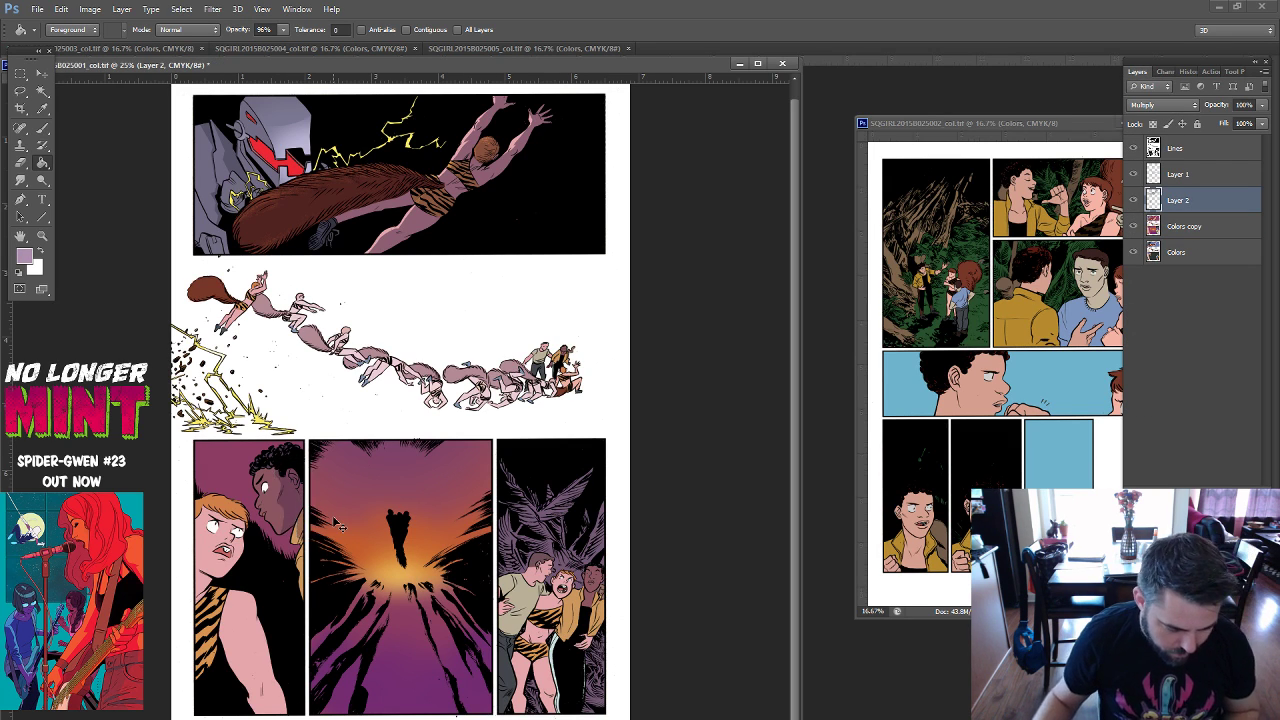
Zoom in on the face panels and set up a small hard-edged Pencil.
left_click(42, 236)
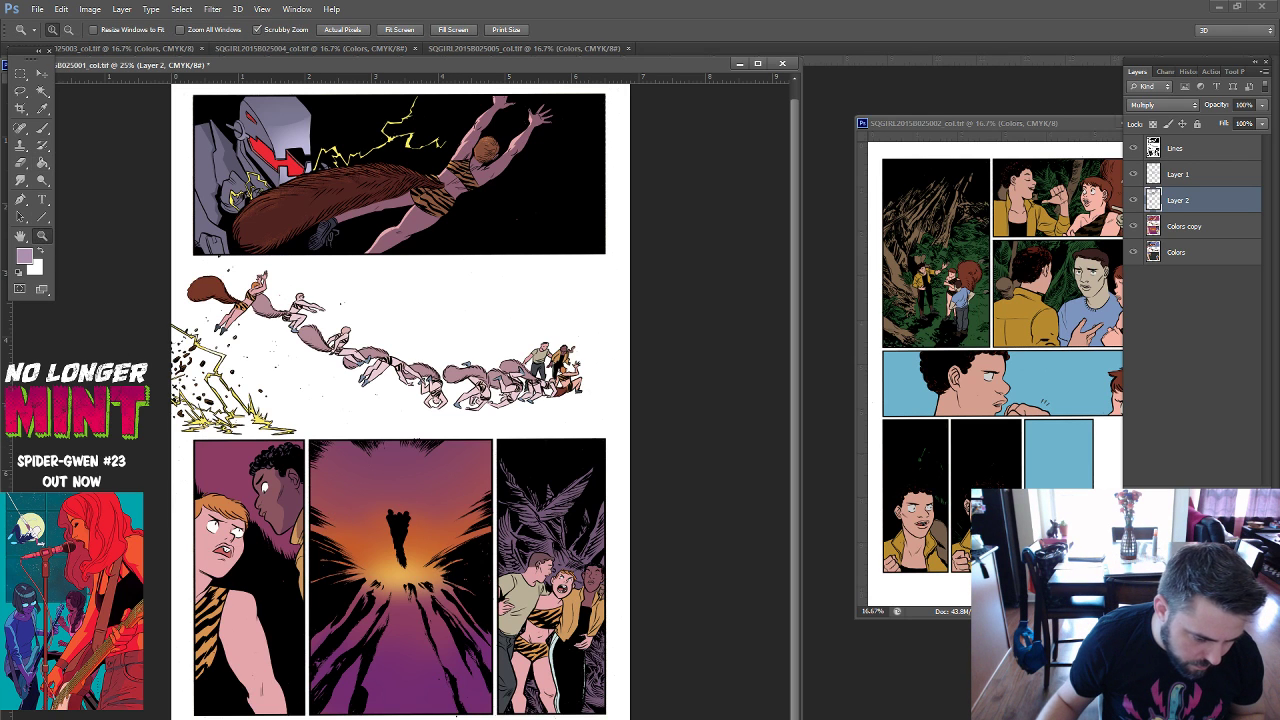
left_click_drag(234, 445, 299, 554)
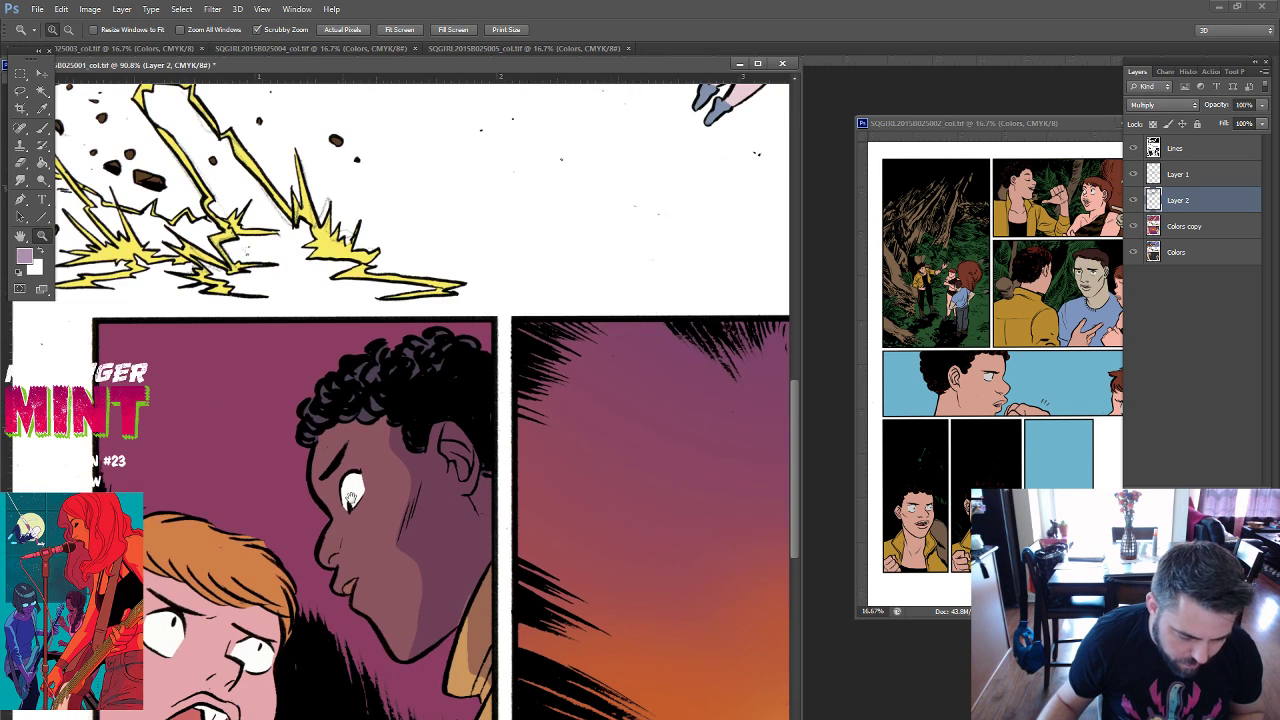
scroll(150, 300, "down", 3)
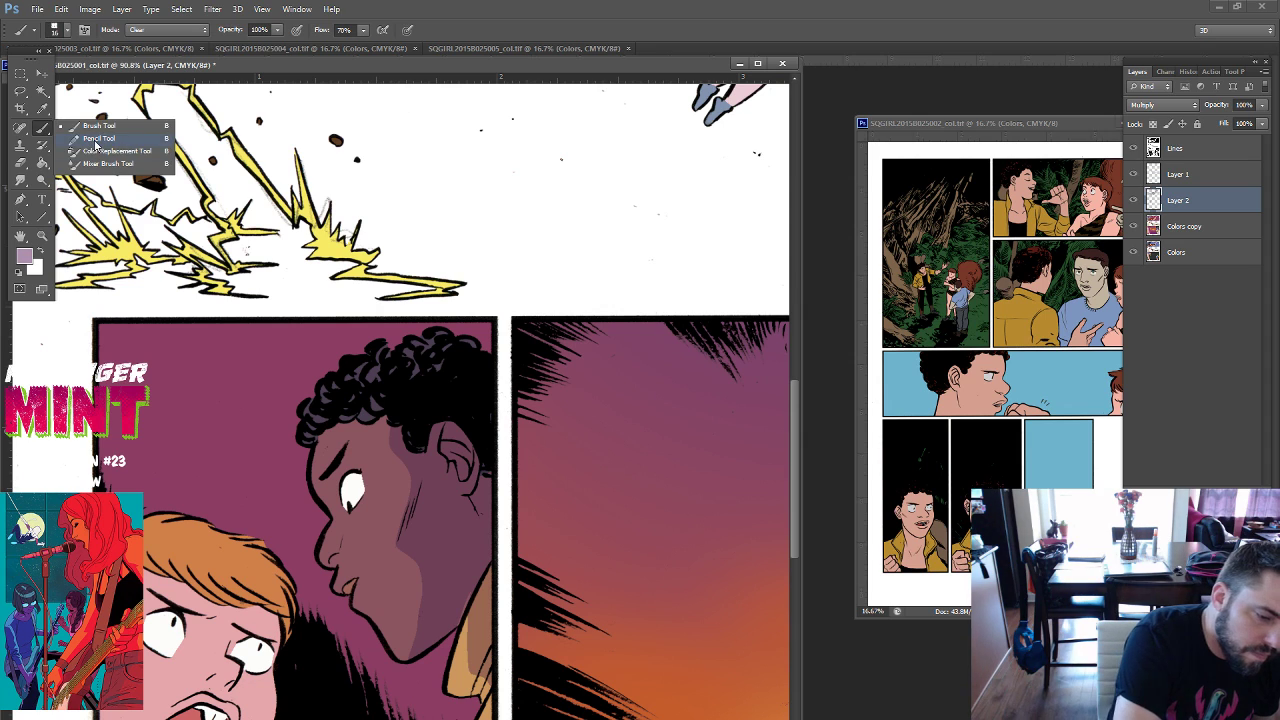
left_click_drag(47, 133, 95, 140)
right_click(441, 406)
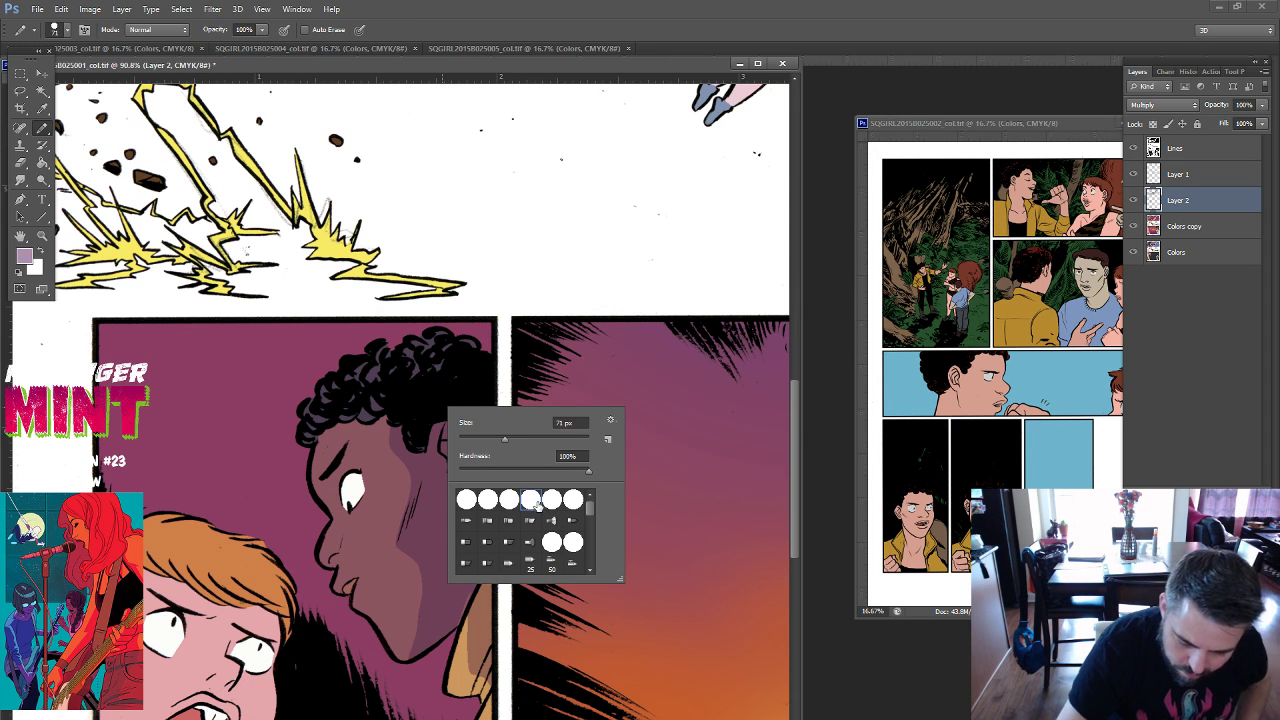
left_click(472, 441)
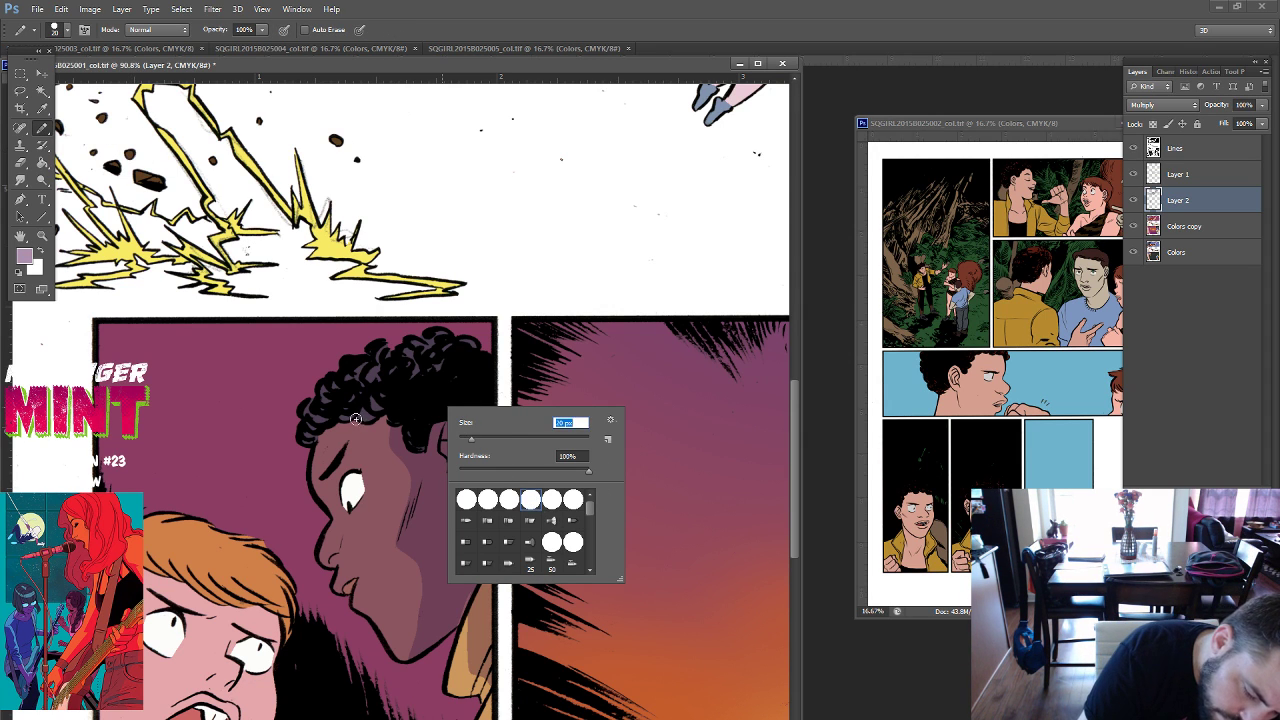
key("Return")
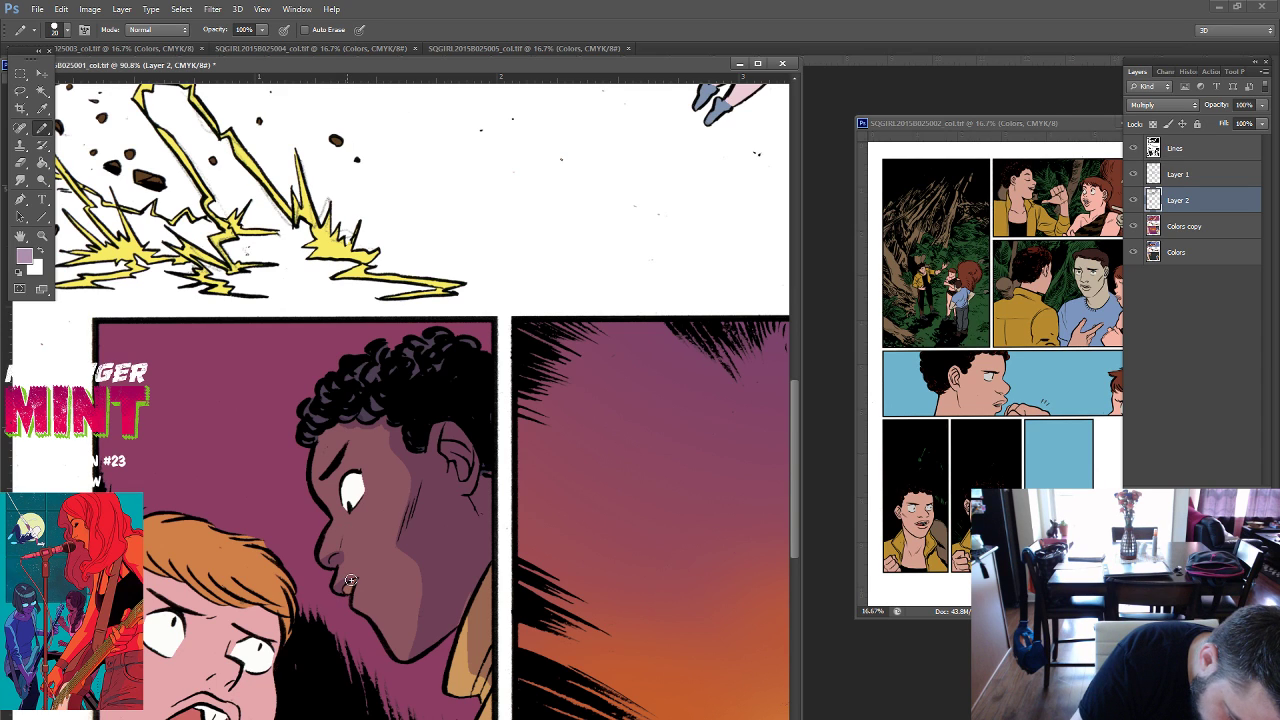
Paint a short mauve shadow stroke beside the red-haired girl's nose on Layer 2.
scroll(350, 580, "down", 3)
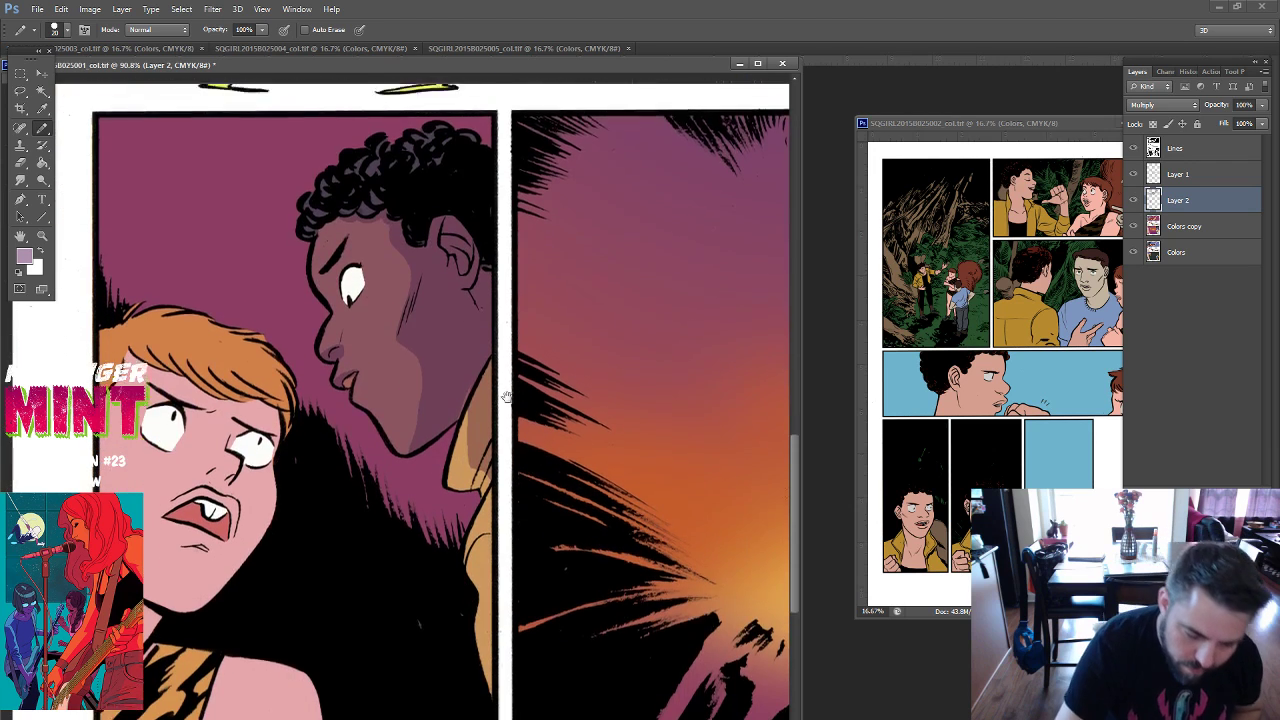
scroll(400, 460, "down", 2)
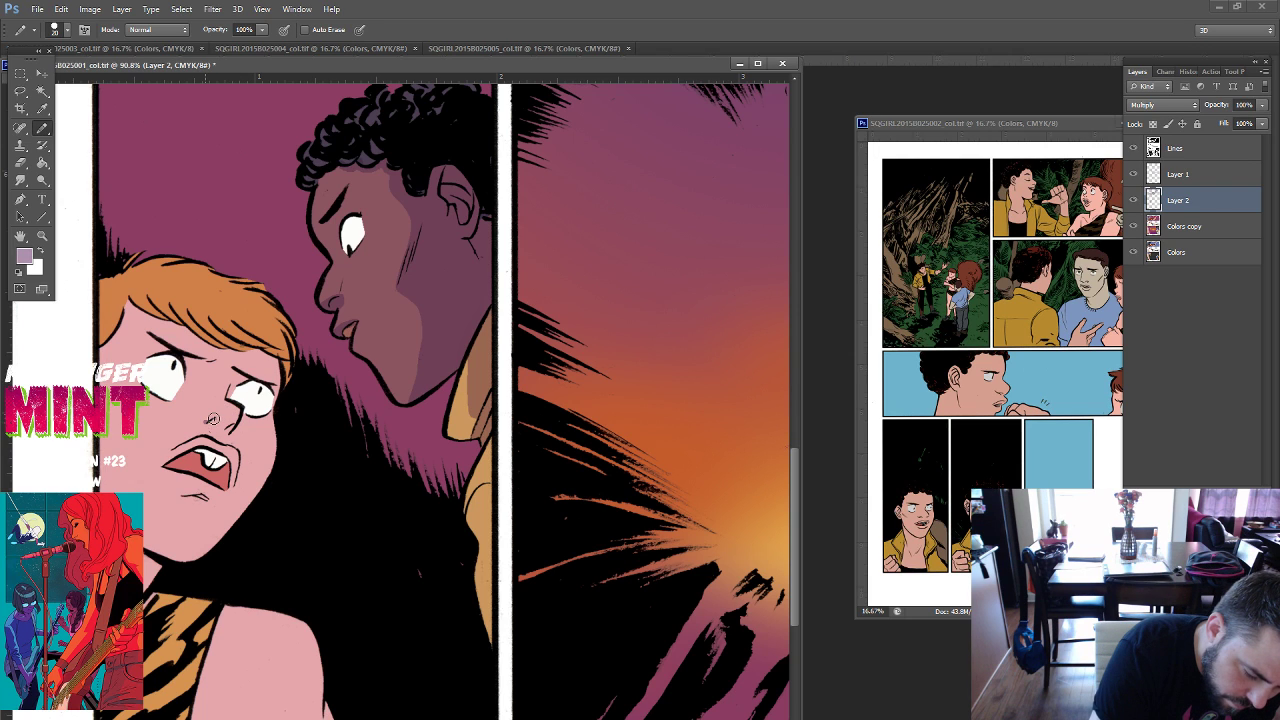
mouse_move(212, 418)
left_mouse_down()
mouse_move(238, 410)
mouse_move(231, 420)
left_mouse_up()
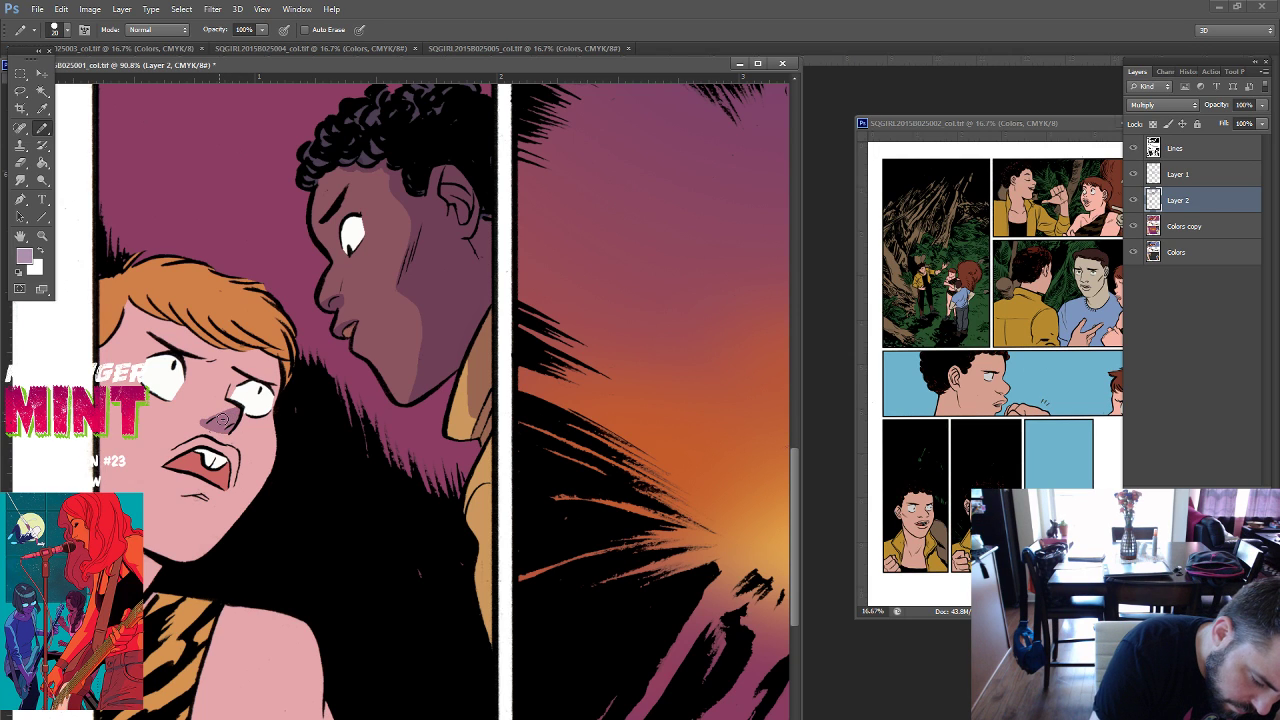
scroll(230, 418, "up", 2)
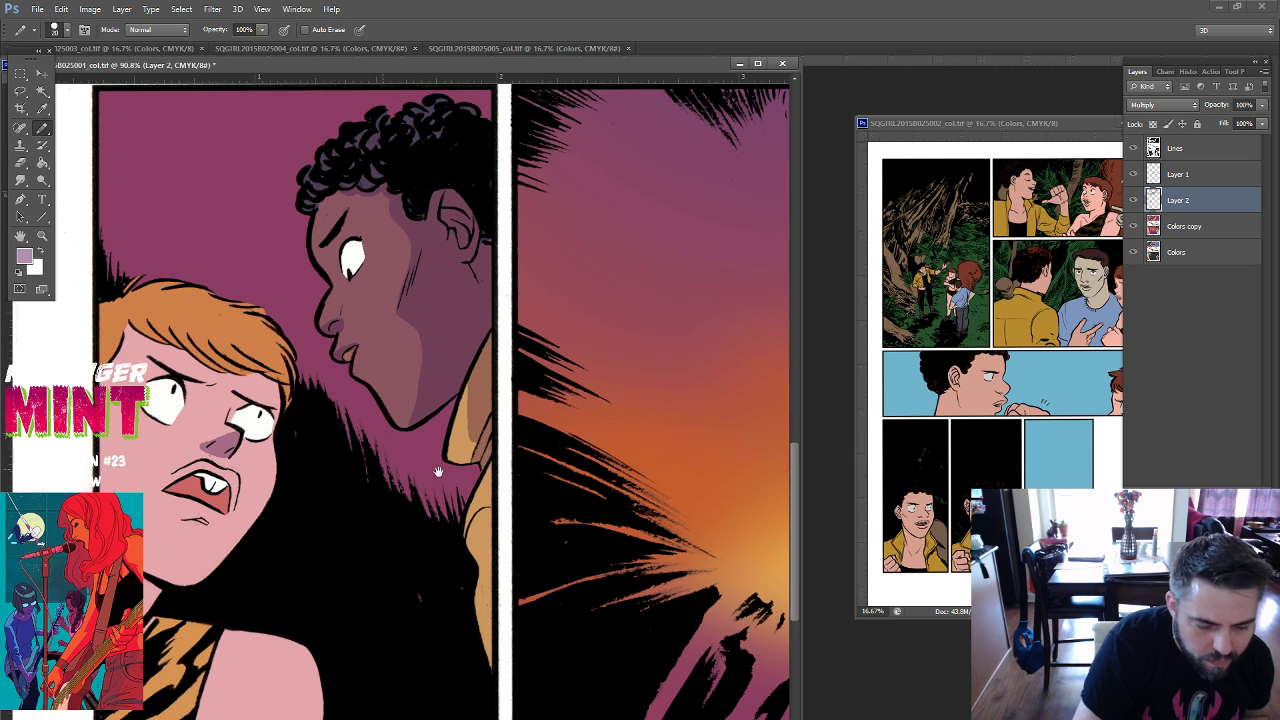
On Colors copy, sample the girl's pale pink skin and swap it to the background colour.
left_click(1185, 226)
left_click(146, 407, "alt")
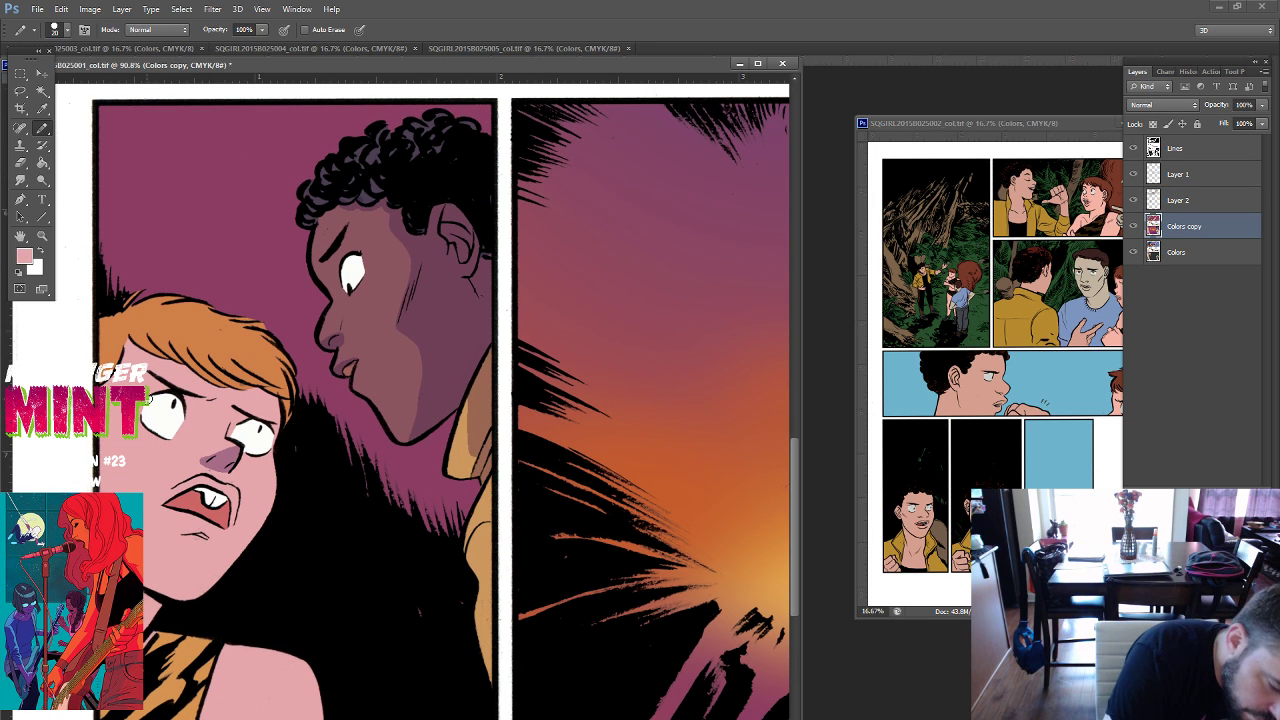
left_click(157, 29)
left_click(155, 408)
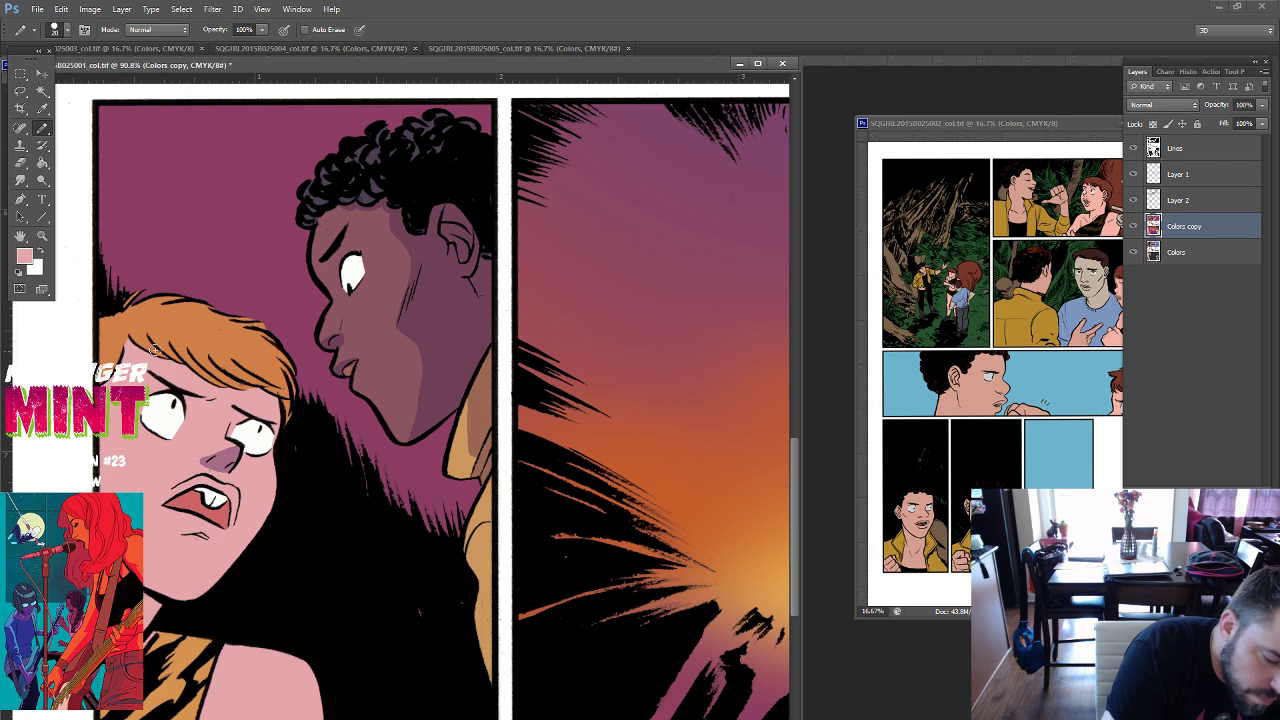
key("x")
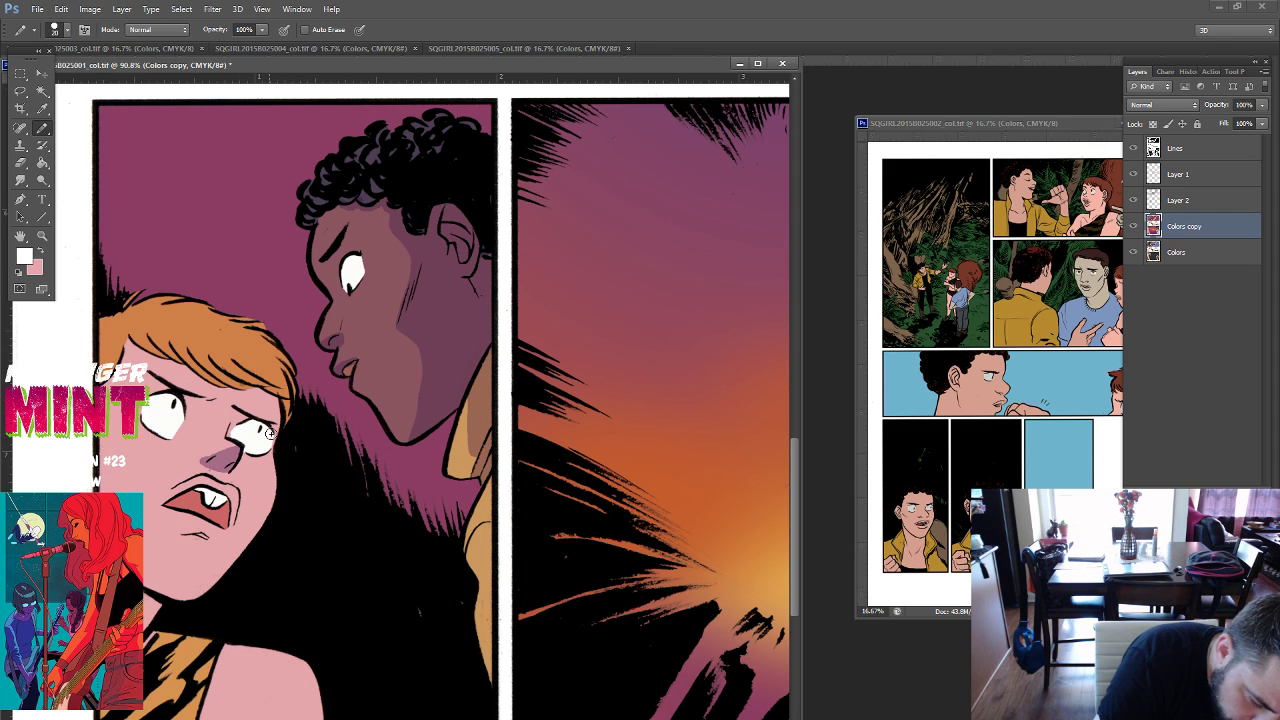
Zoom out to the full page, save the purple page, and pick the Paint Bucket.
key("ctrl+minus")
key("ctrl+minus")
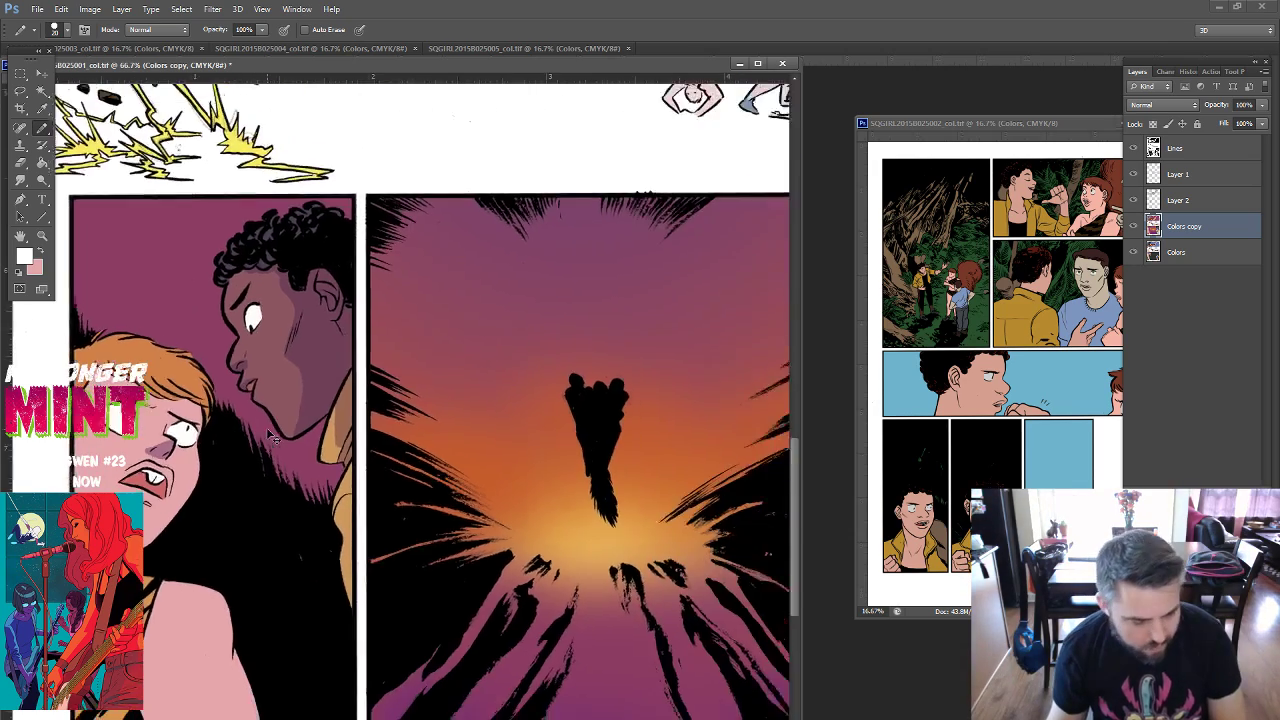
key("ctrl+minus")
key("ctrl+minus")
key("ctrl+minus")
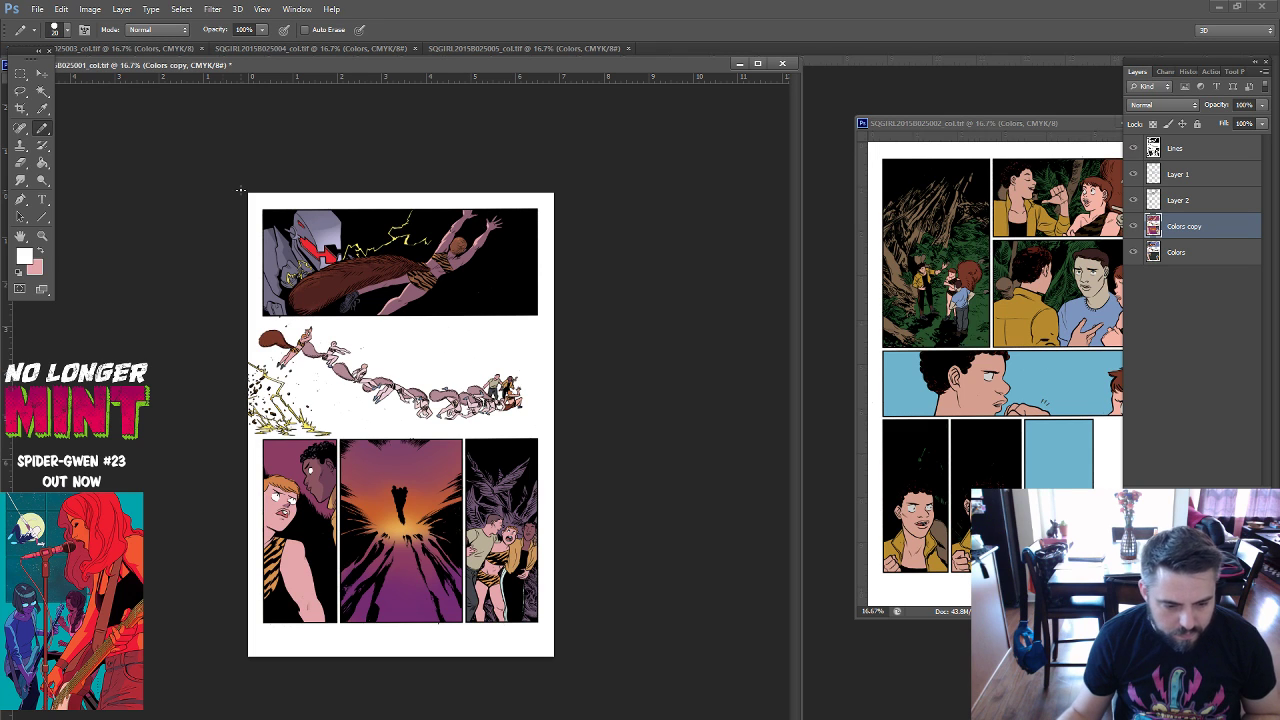
left_click(37, 9)
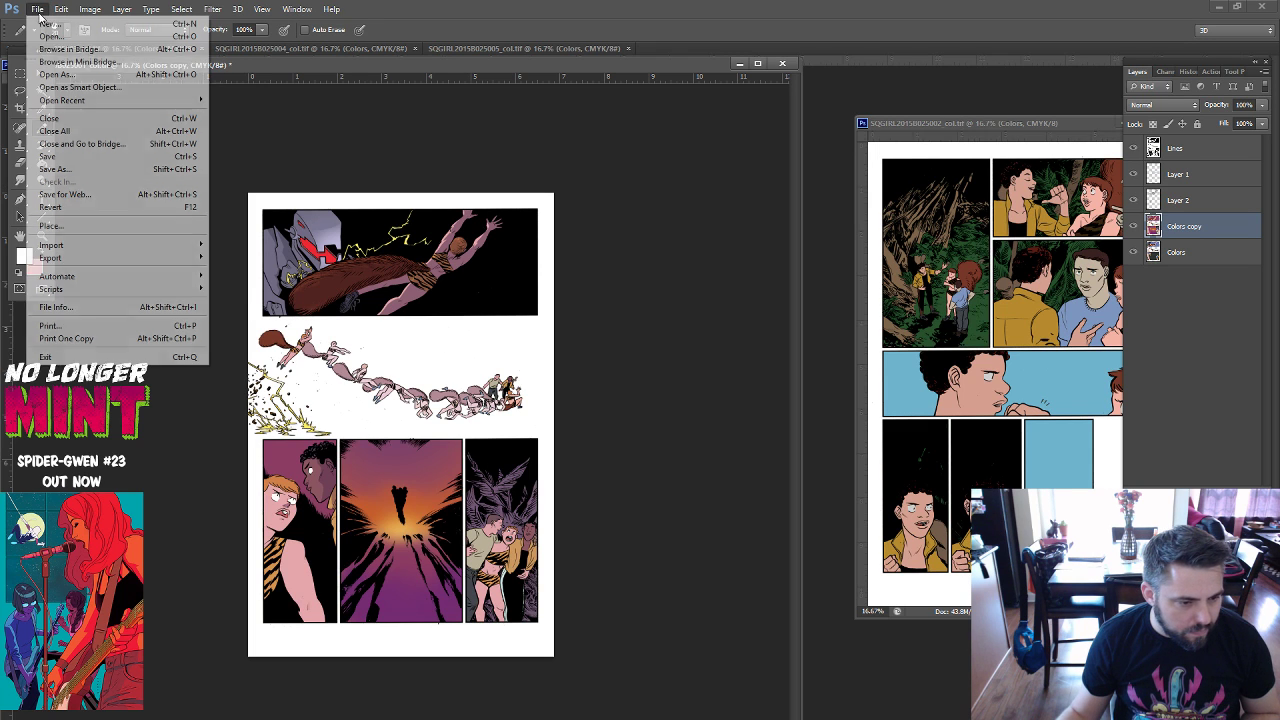
left_click(75, 160)
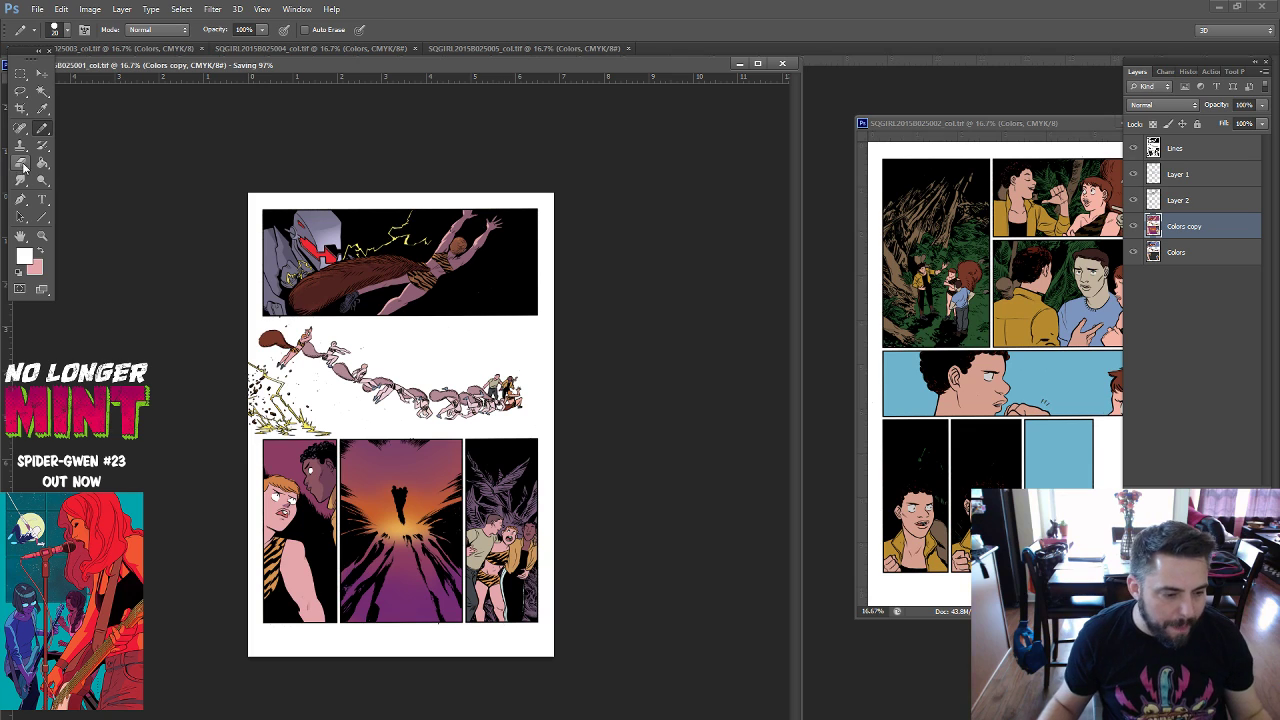
left_click(43, 162)
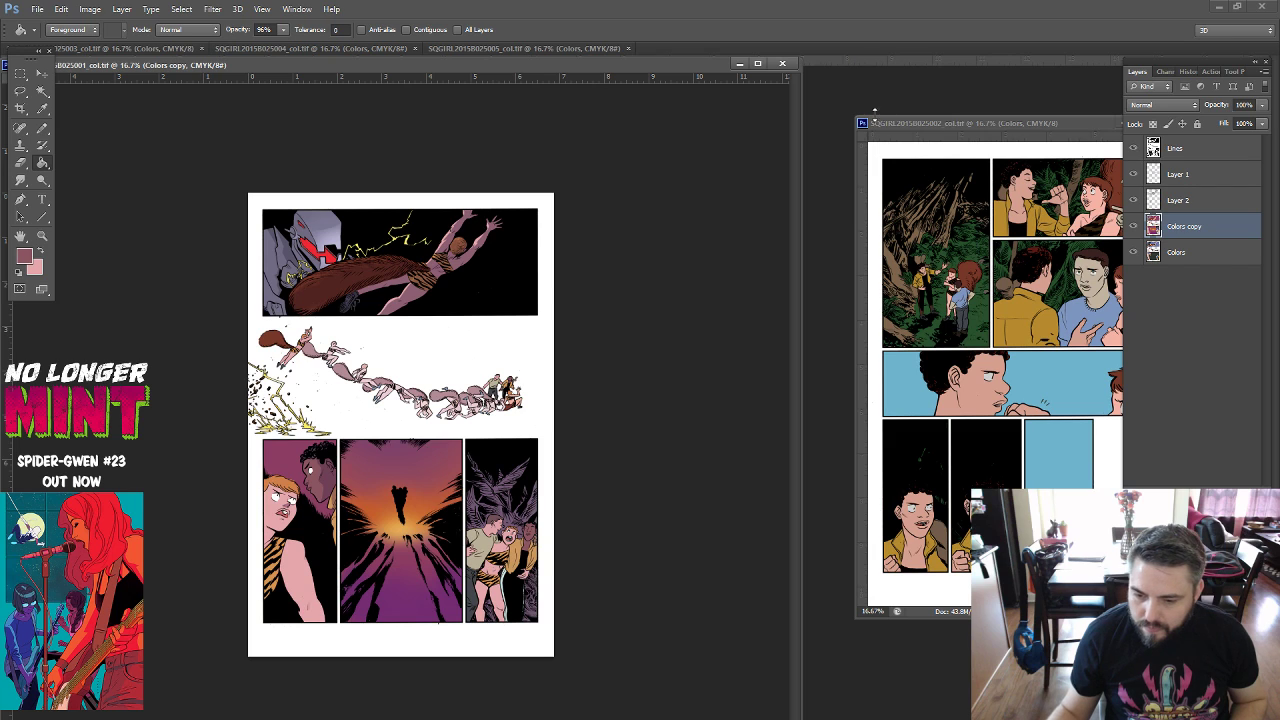
Resize the purple and jungle page windows side by side, then lasso the bottom-right figure.
key("ctrl+plus")
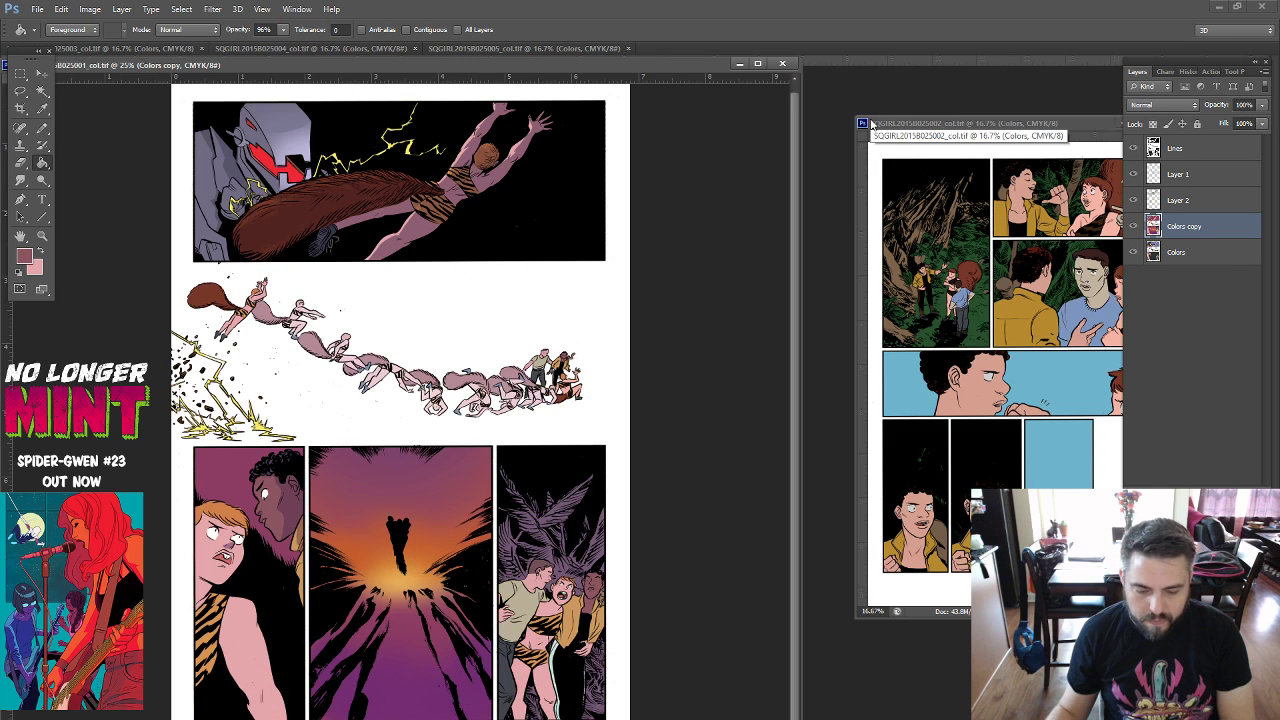
left_click(922, 132)
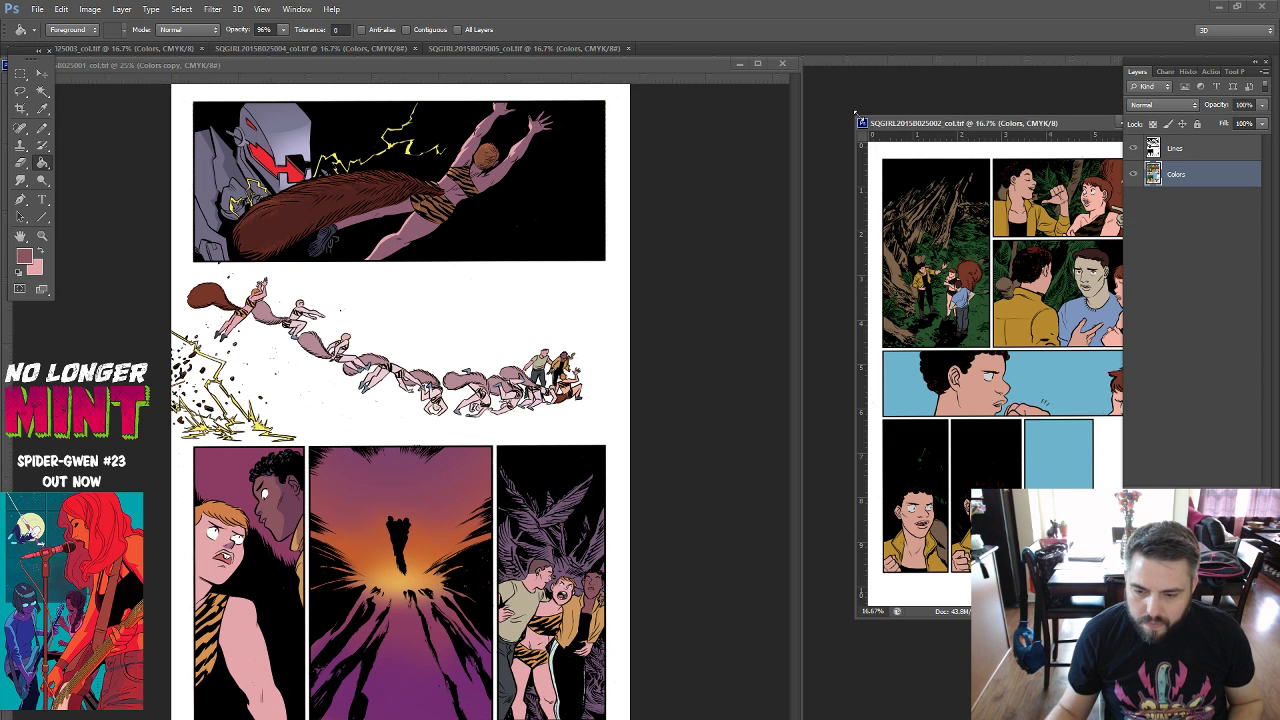
left_click_drag(802, 153, 609, 153)
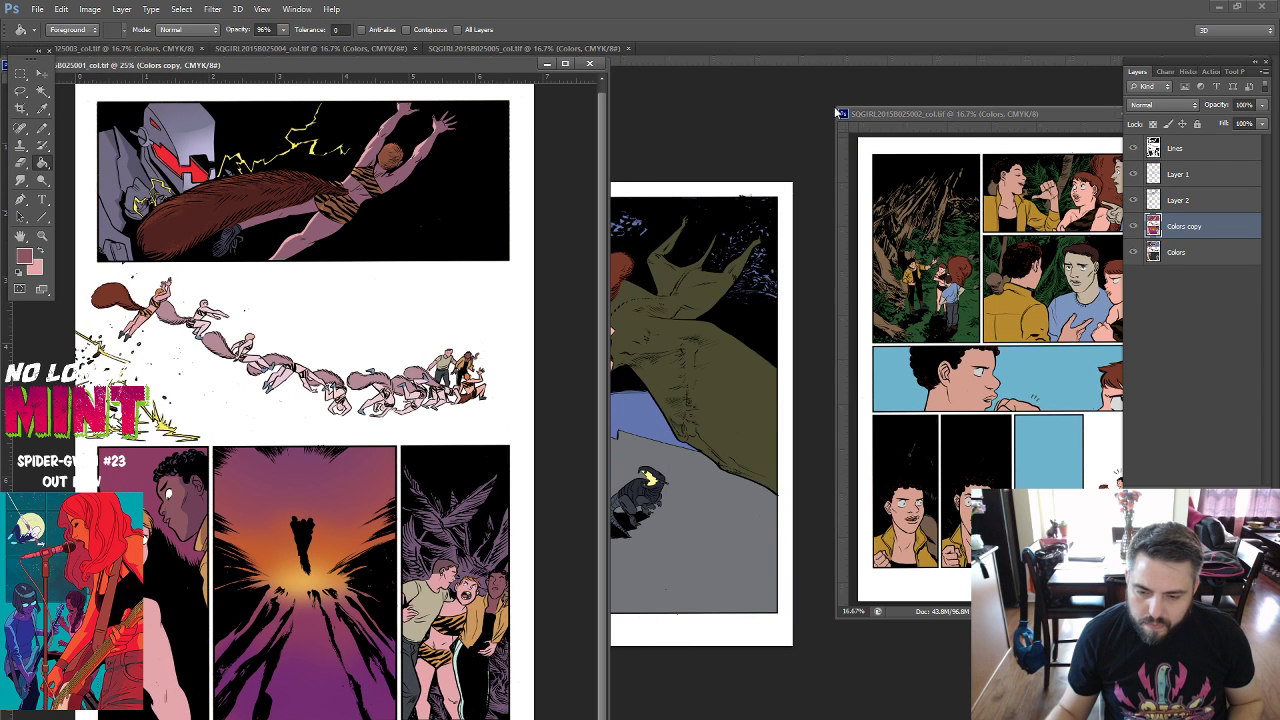
left_click_drag(836, 112, 633, 66)
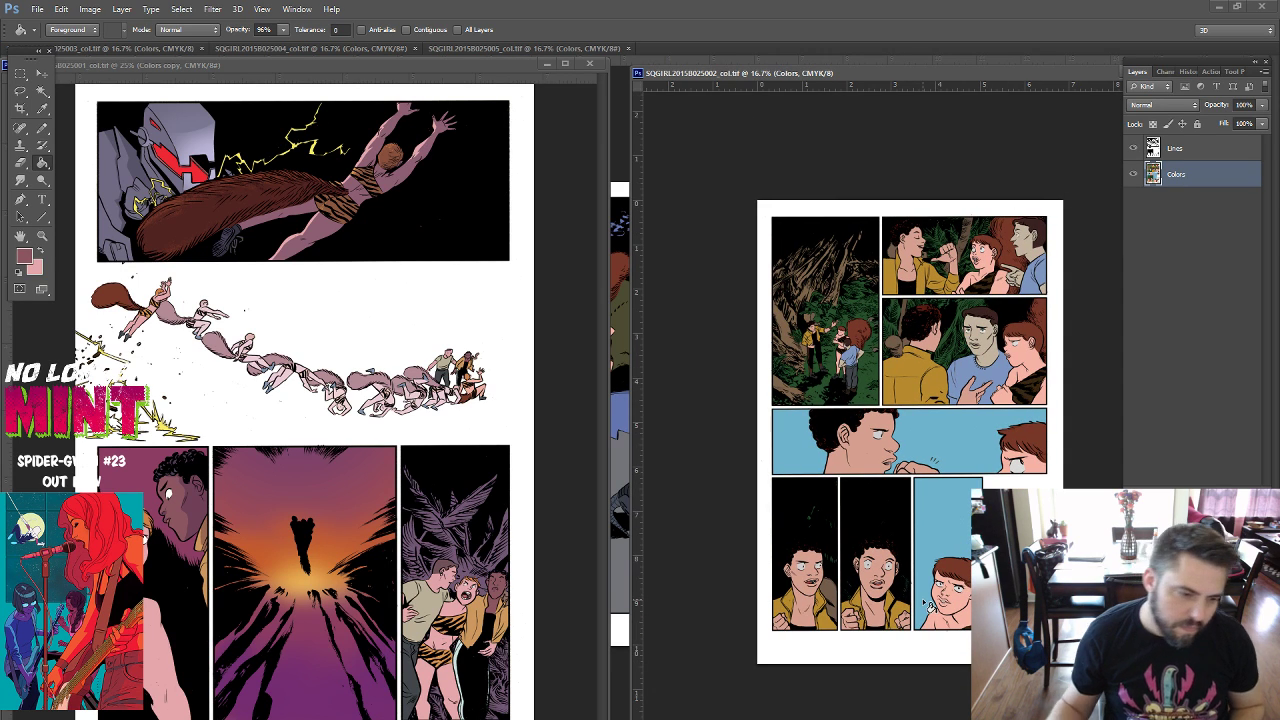
key("l")
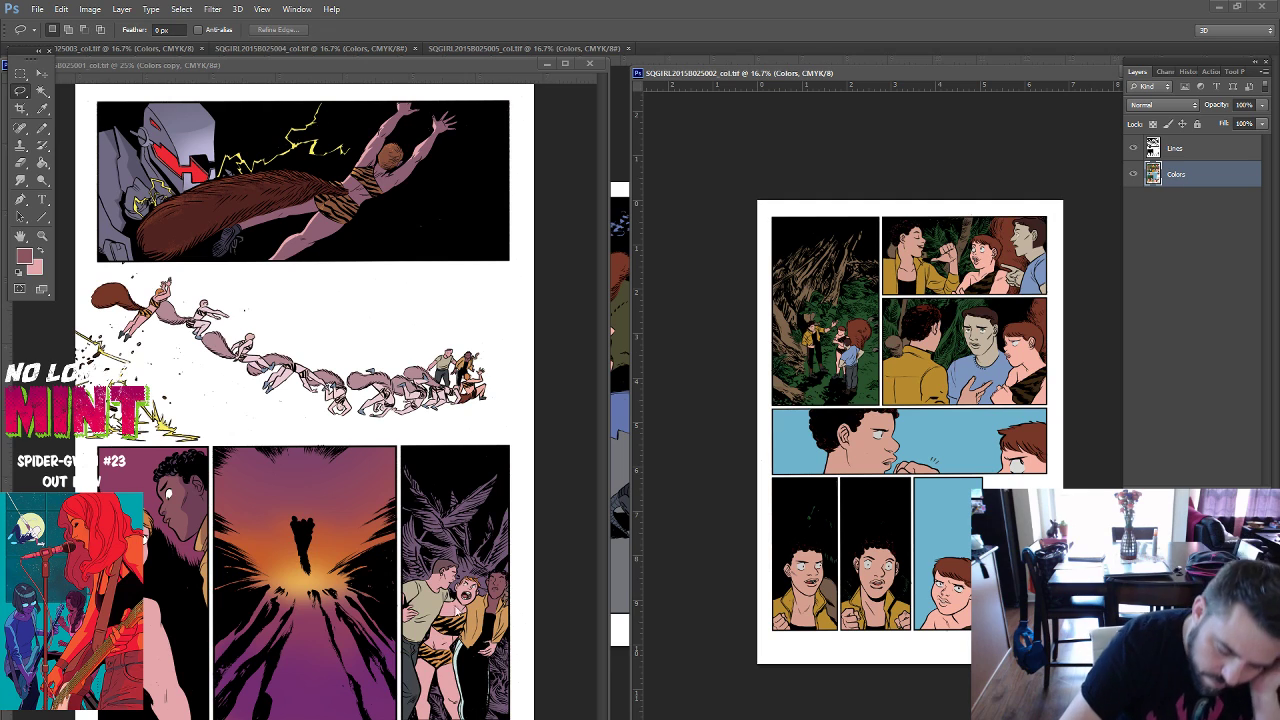
key("ctrl+Tab")
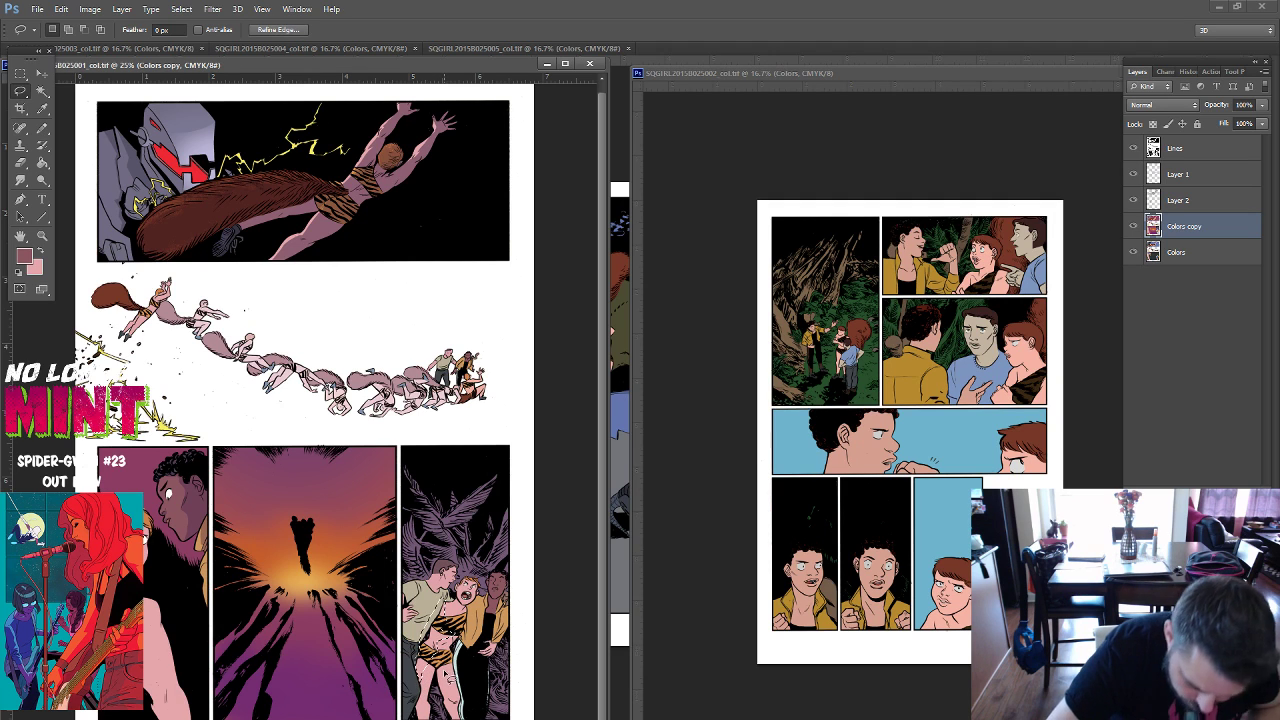
left_click_drag(446, 598, 448, 678)
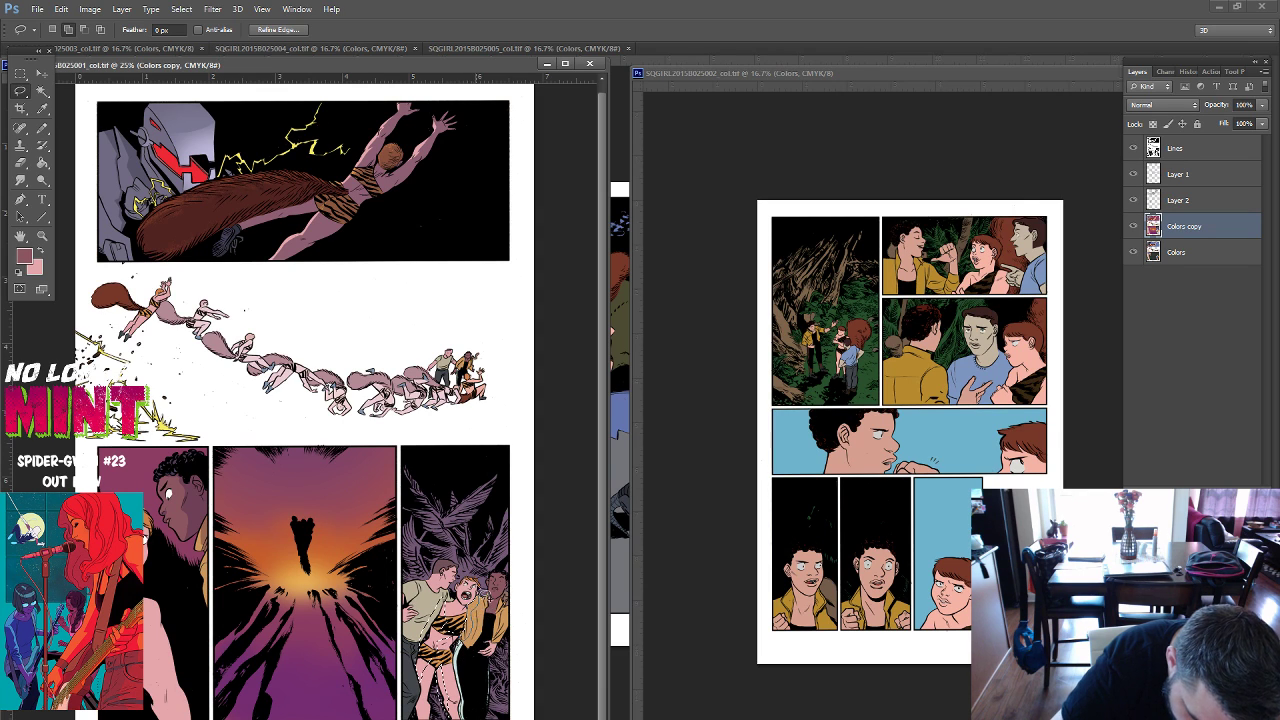
key("w")
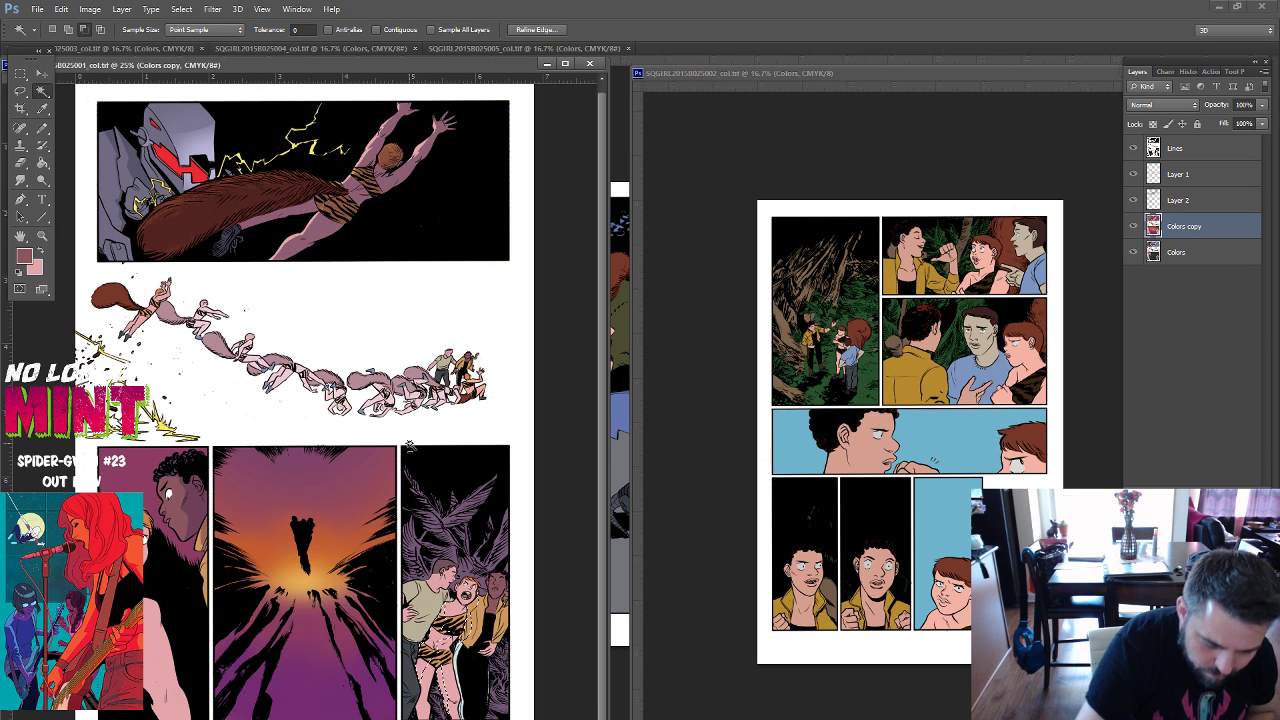
Sample the robot's slate grey, lighten it to lavender on Layer 2, and take the Pencil.
left_click(42, 162)
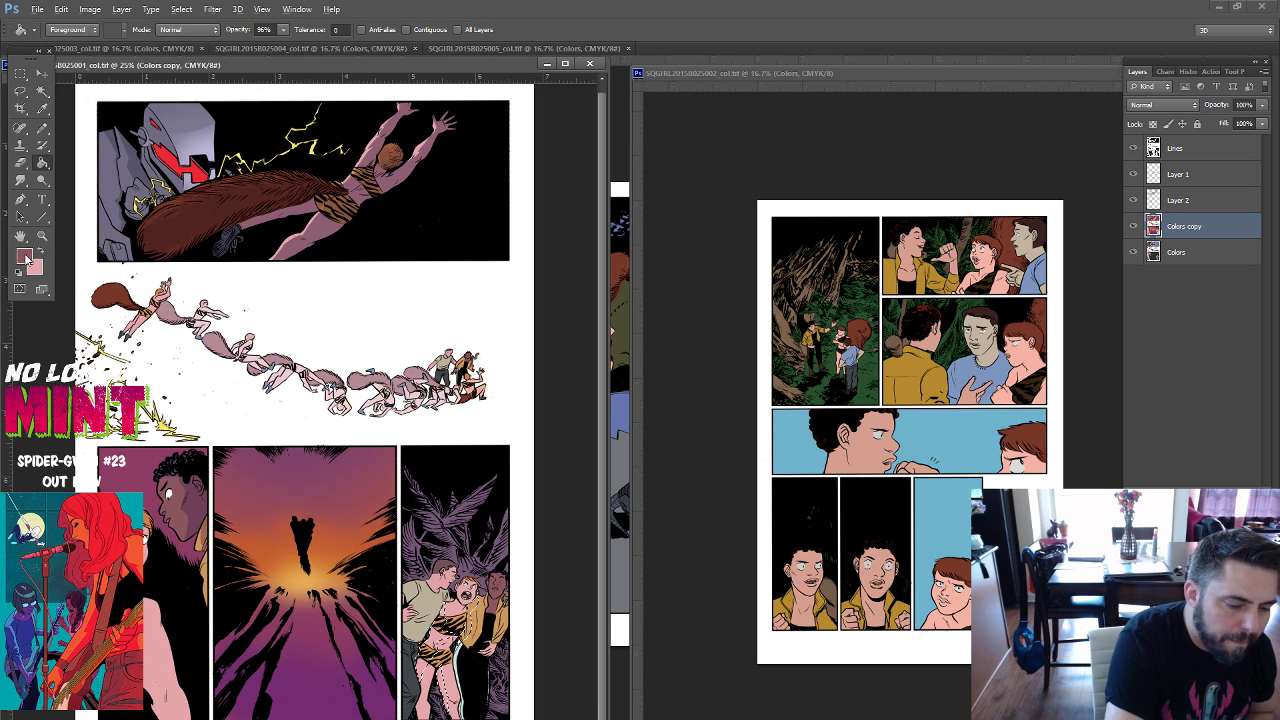
left_click(133, 155, "alt")
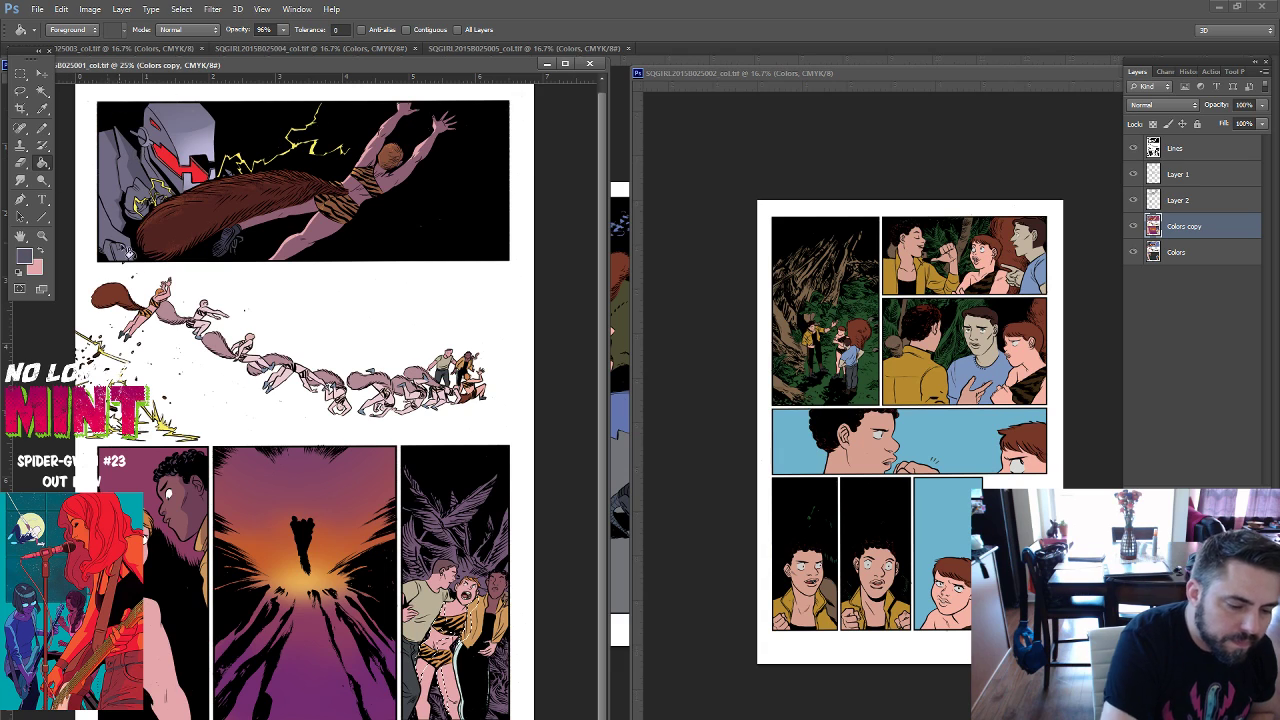
left_click(1178, 200)
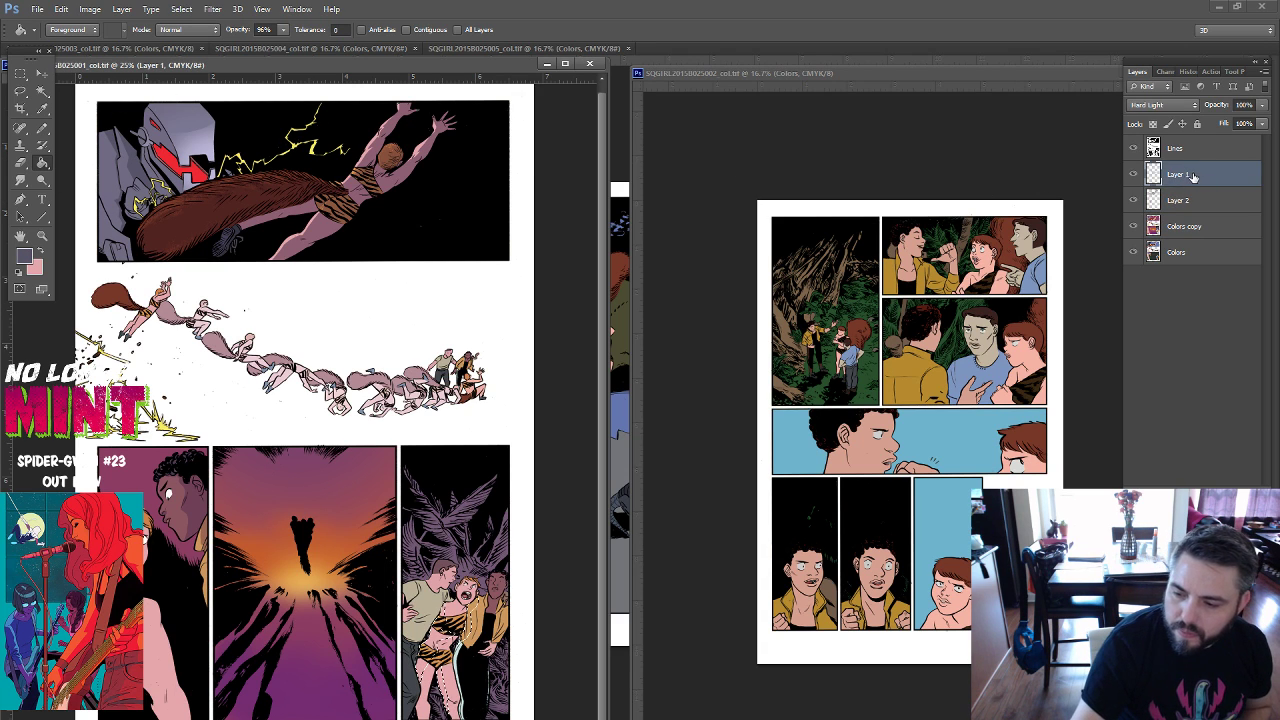
left_click(25, 262)
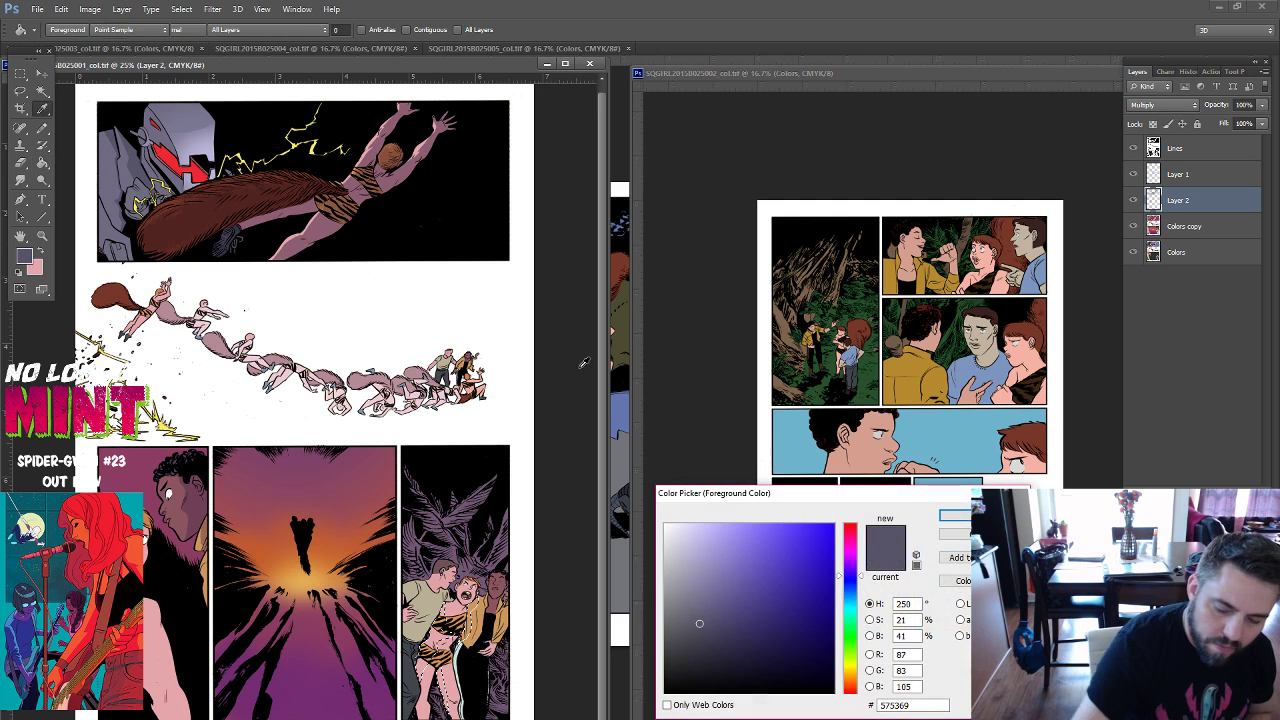
key("Return")
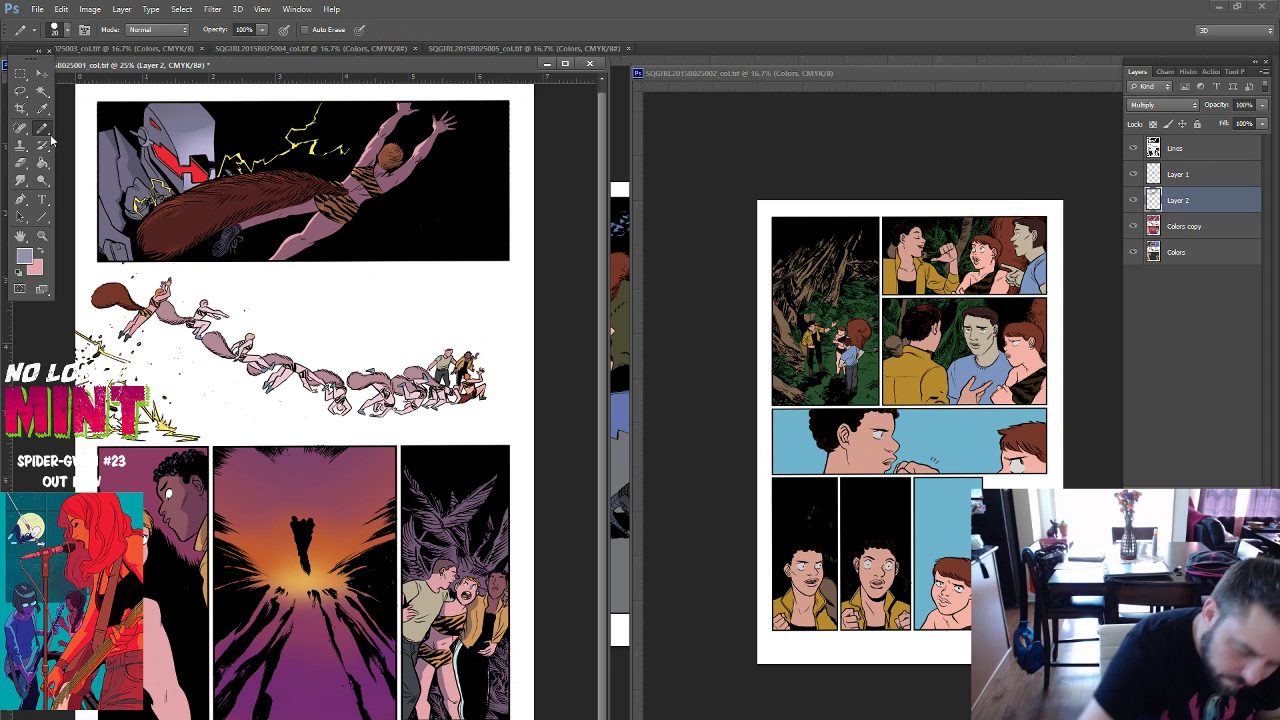
key("b")
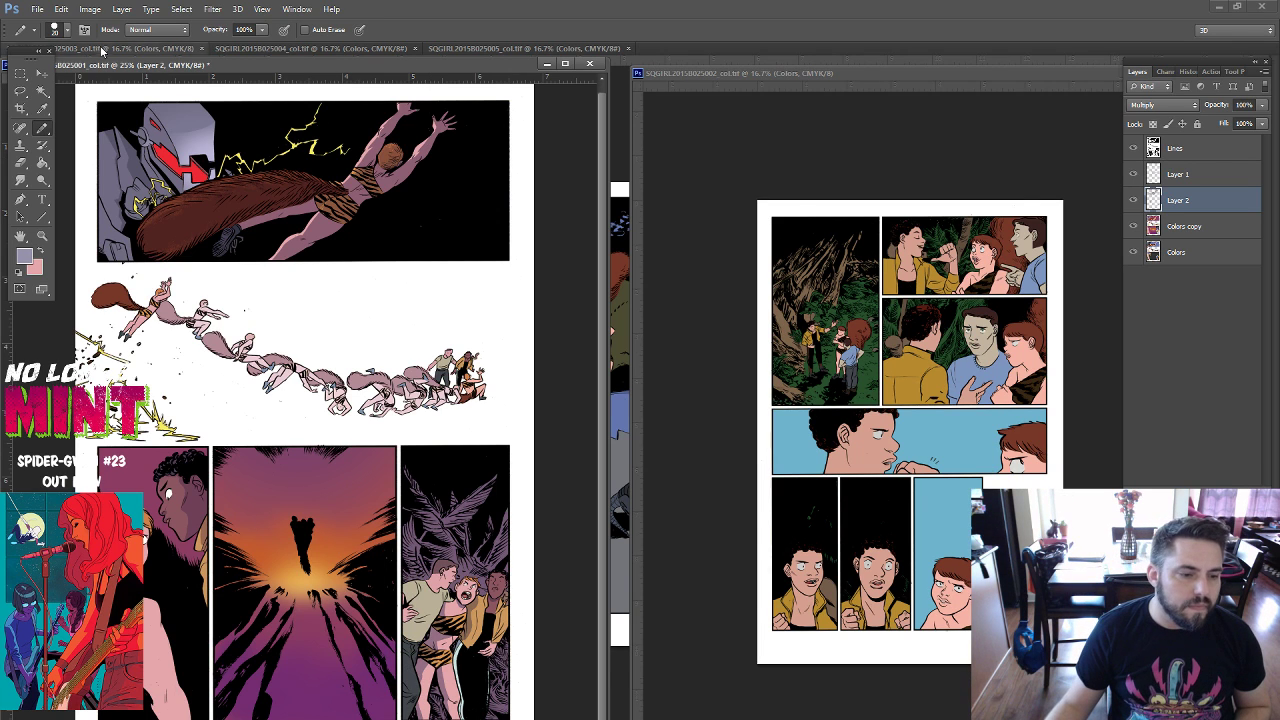
Save the purple page, then bring the jungle page forward fitted to its window.
left_click(37, 9)
left_click(47, 156)
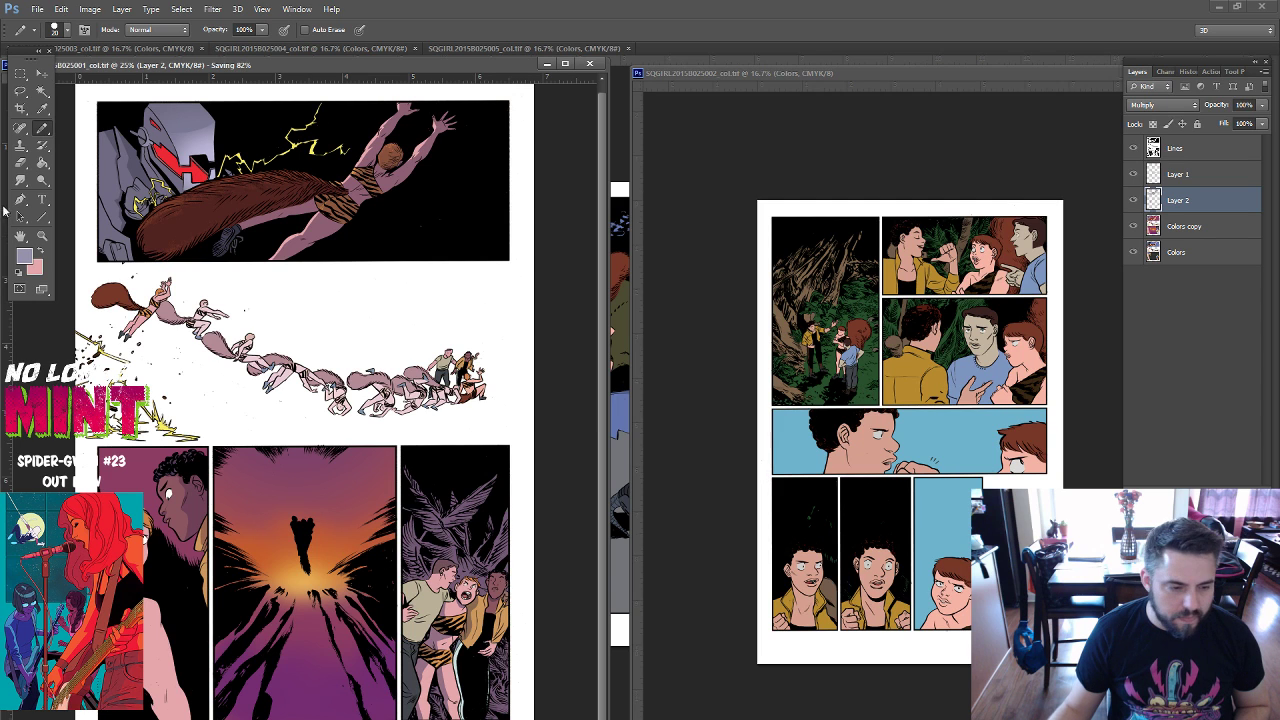
left_click(42, 162)
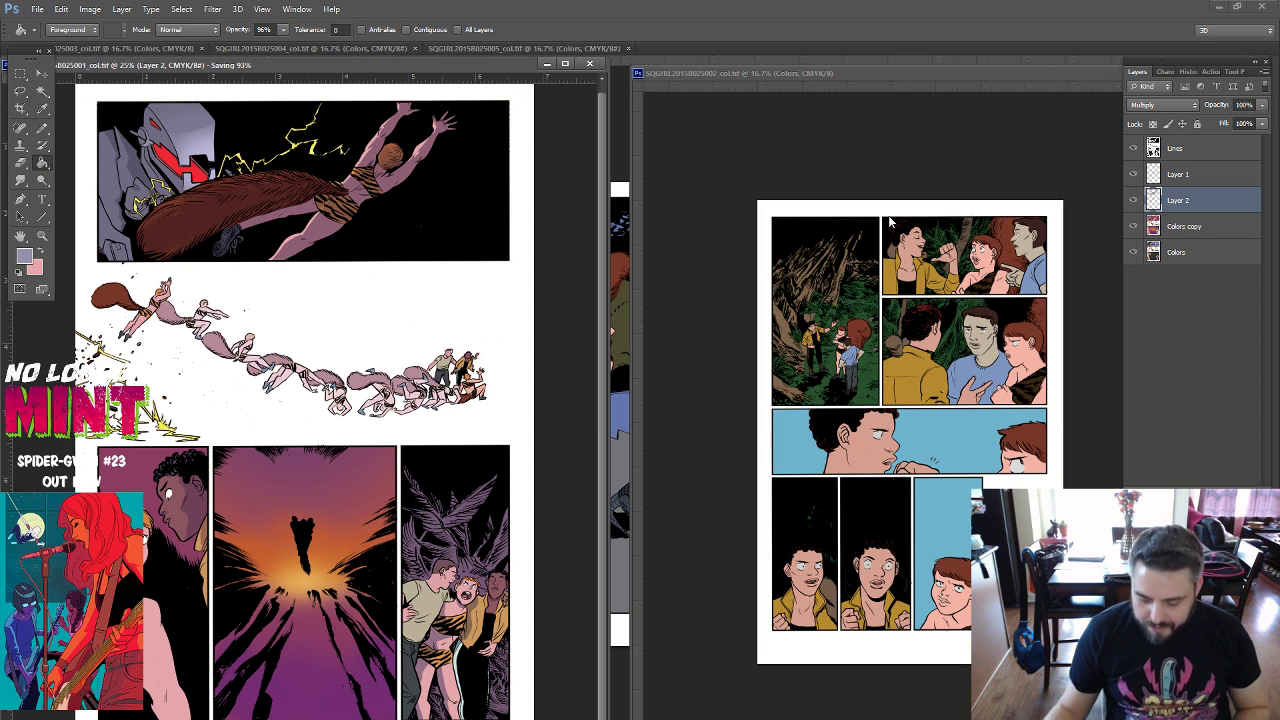
left_click(908, 76)
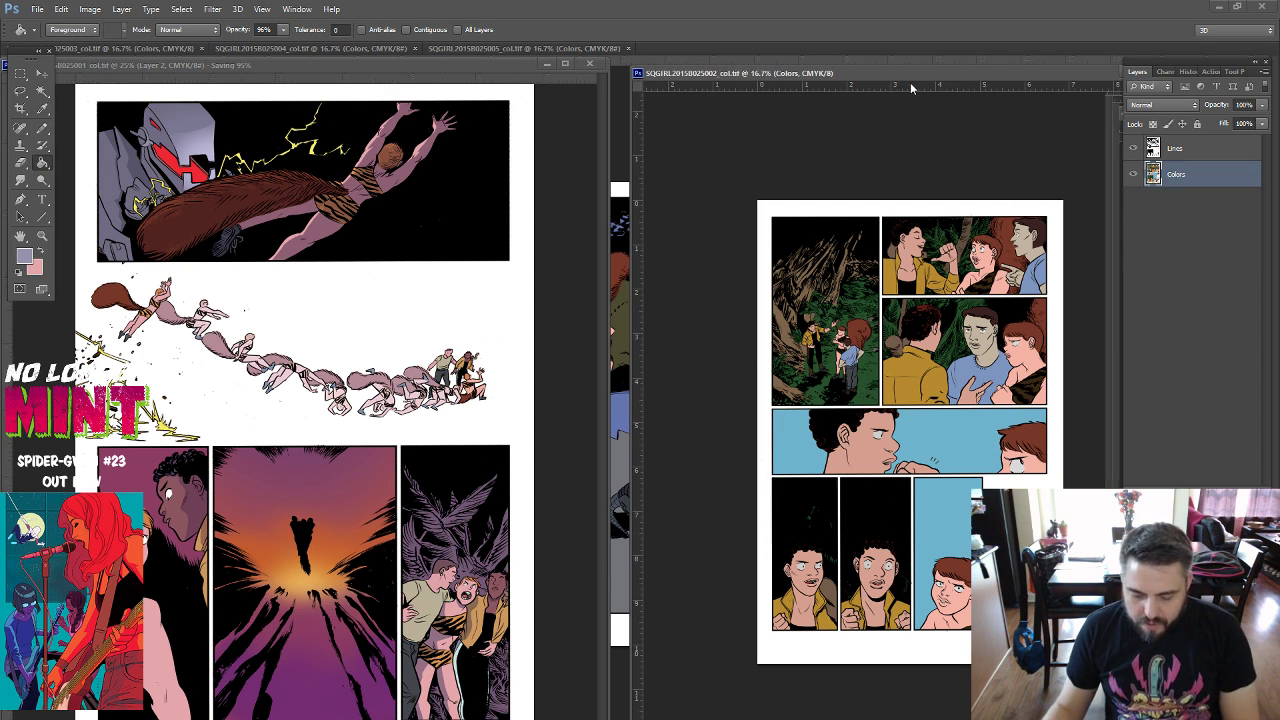
key("ctrl+0")
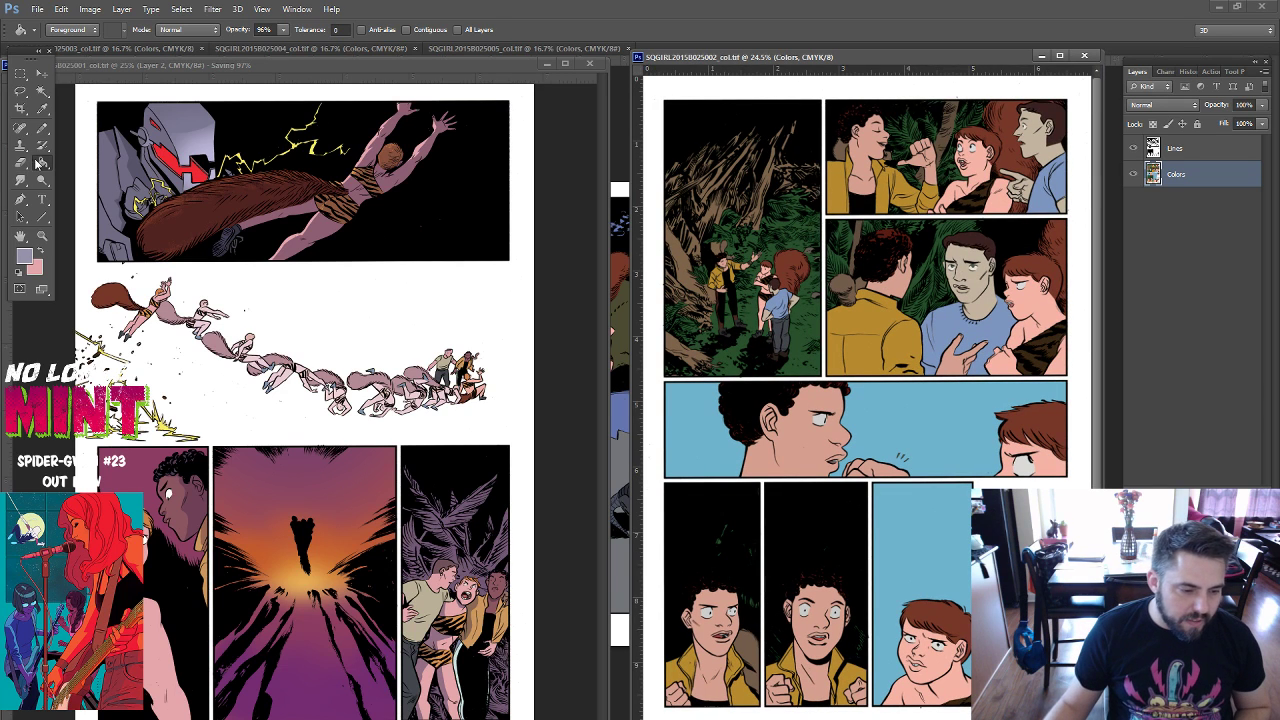
left_click(441, 579, "alt")
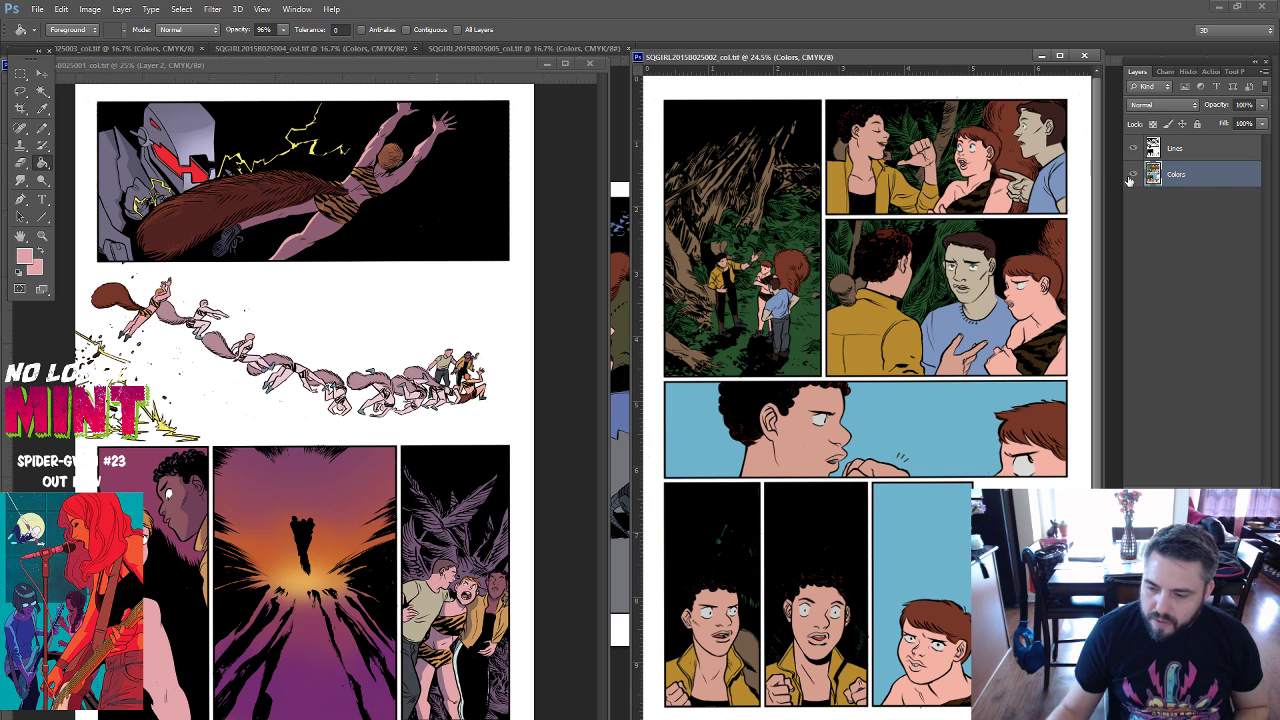
Duplicate the jungle page's Colors layer as Colors copy.
right_click(1199, 184)
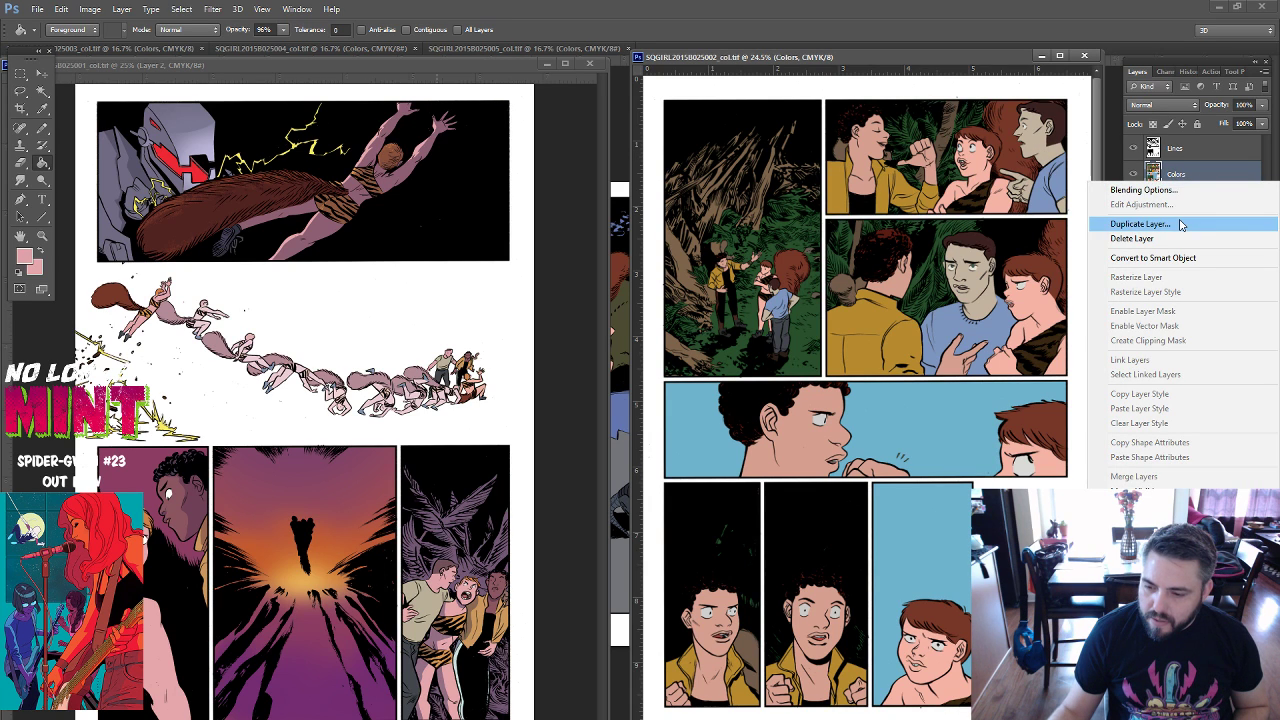
left_click(1181, 225)
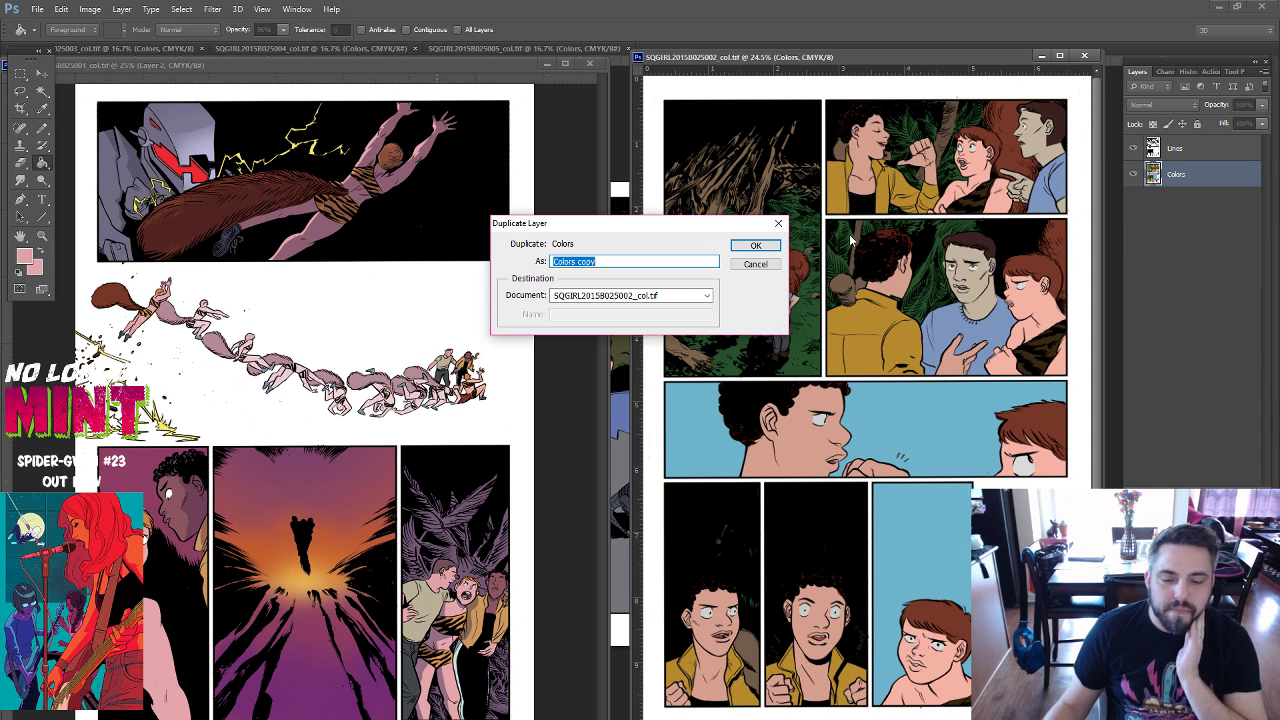
left_click(756, 246)
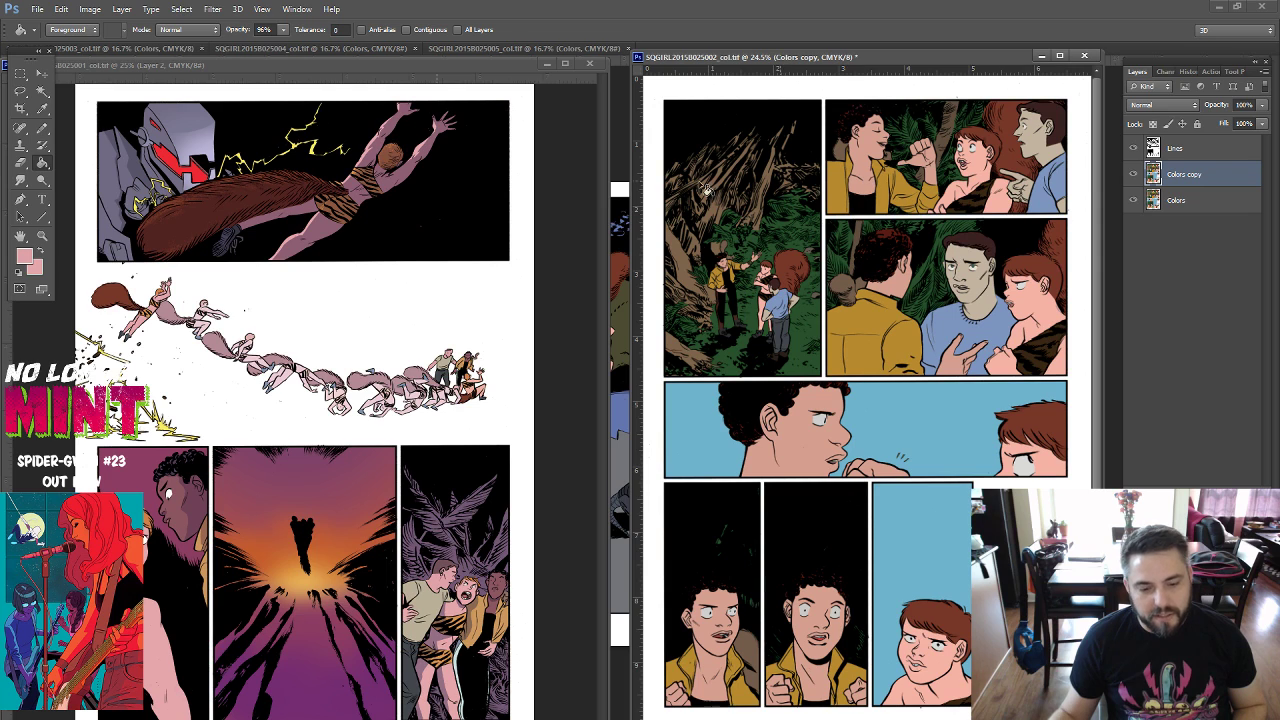
Darken the boy's skin to dark red and recolour the top-right panel hair purple-grey.
left_click(623, 483, "alt")
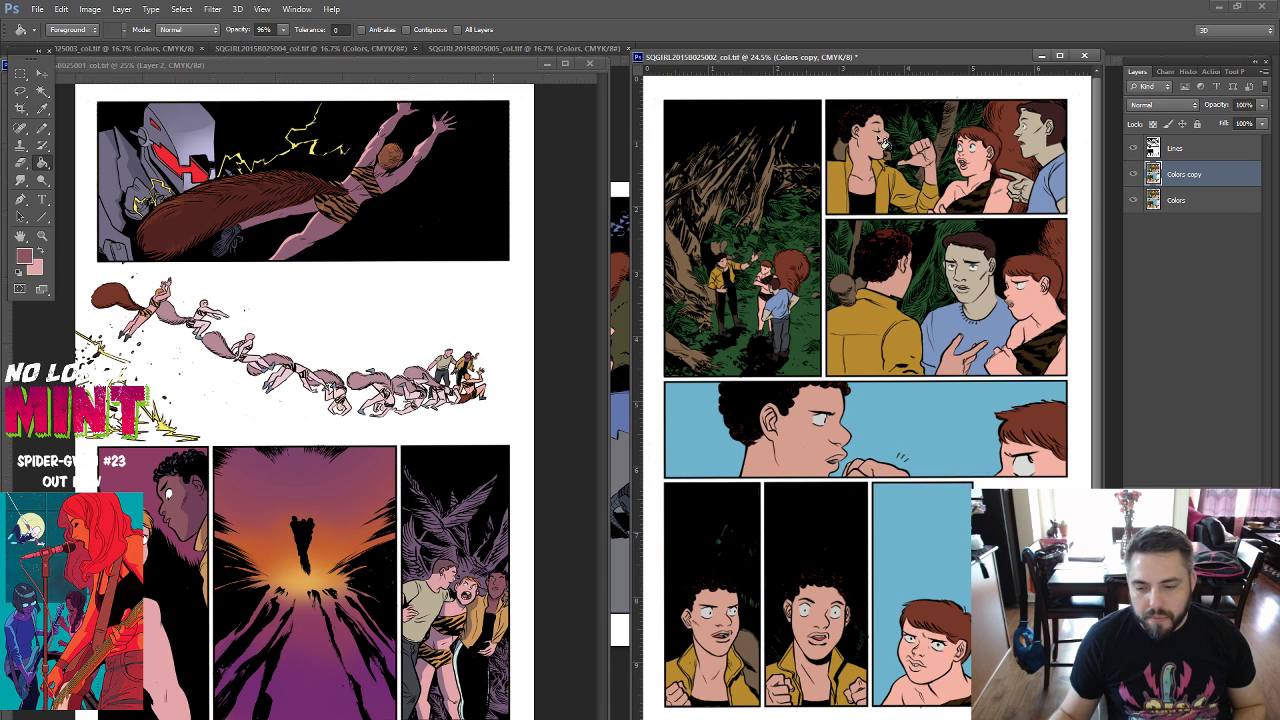
left_click(788, 211)
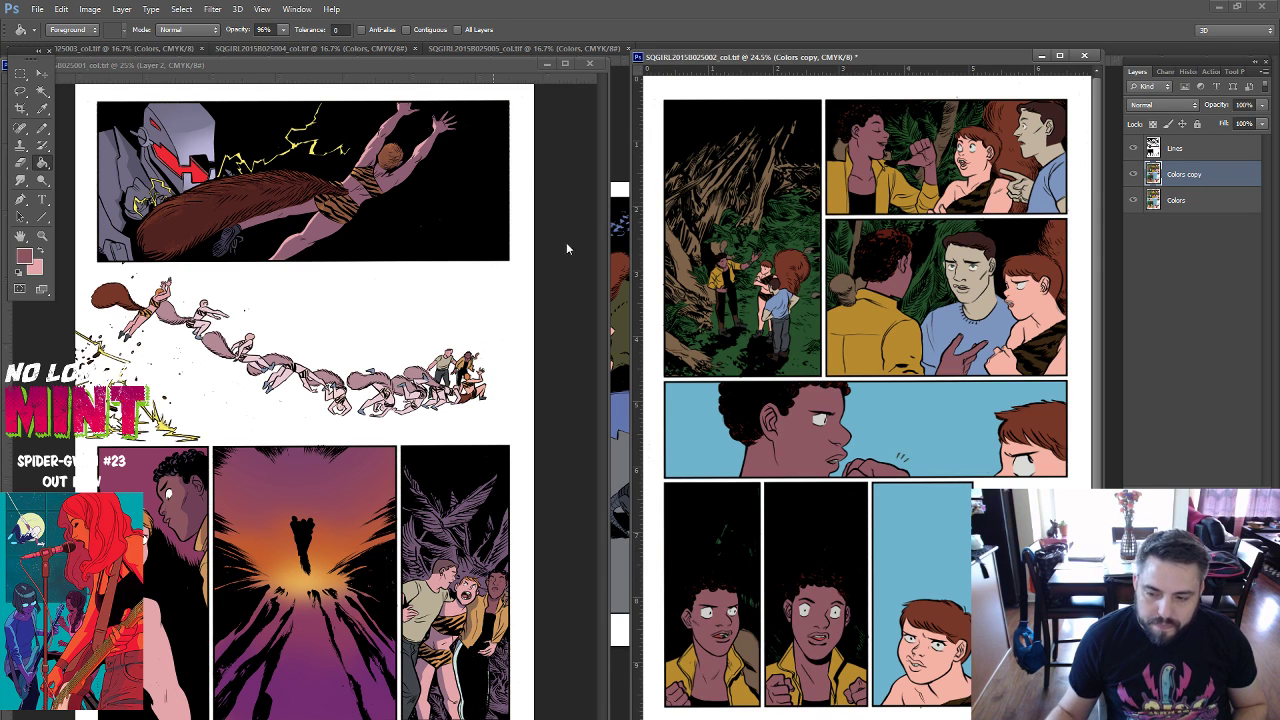
left_click(182, 455, "alt")
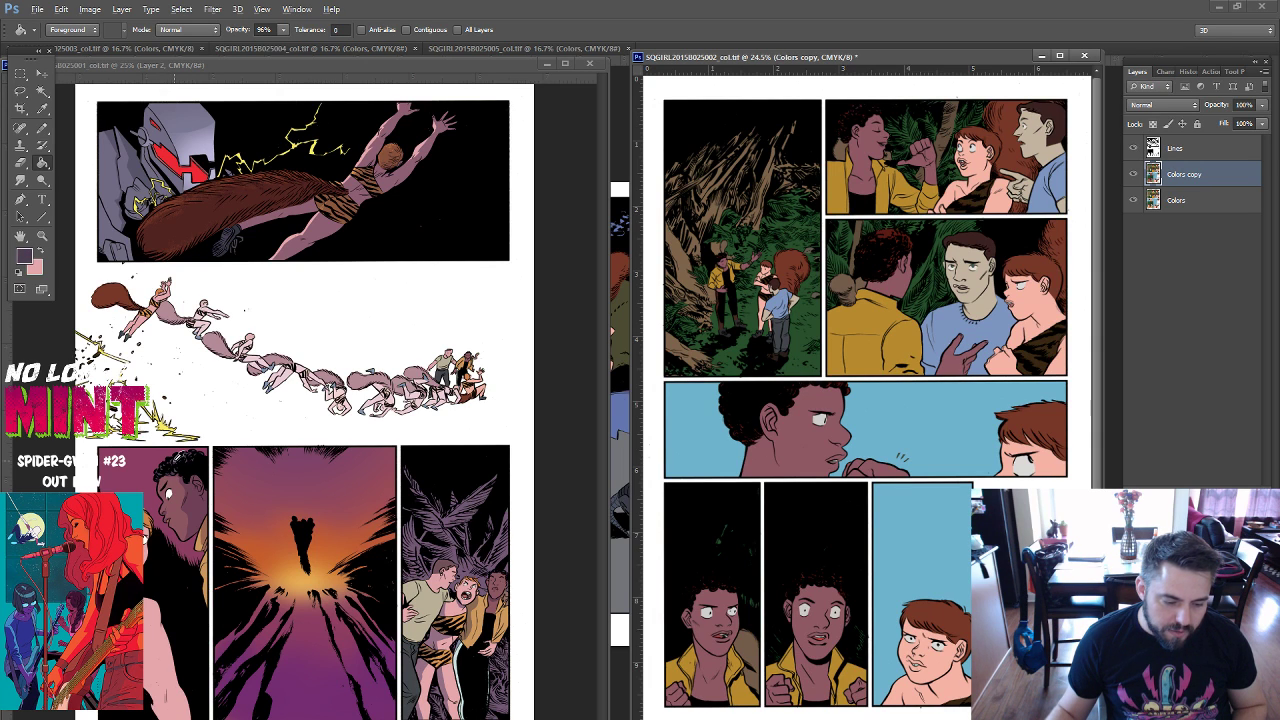
left_click(858, 112)
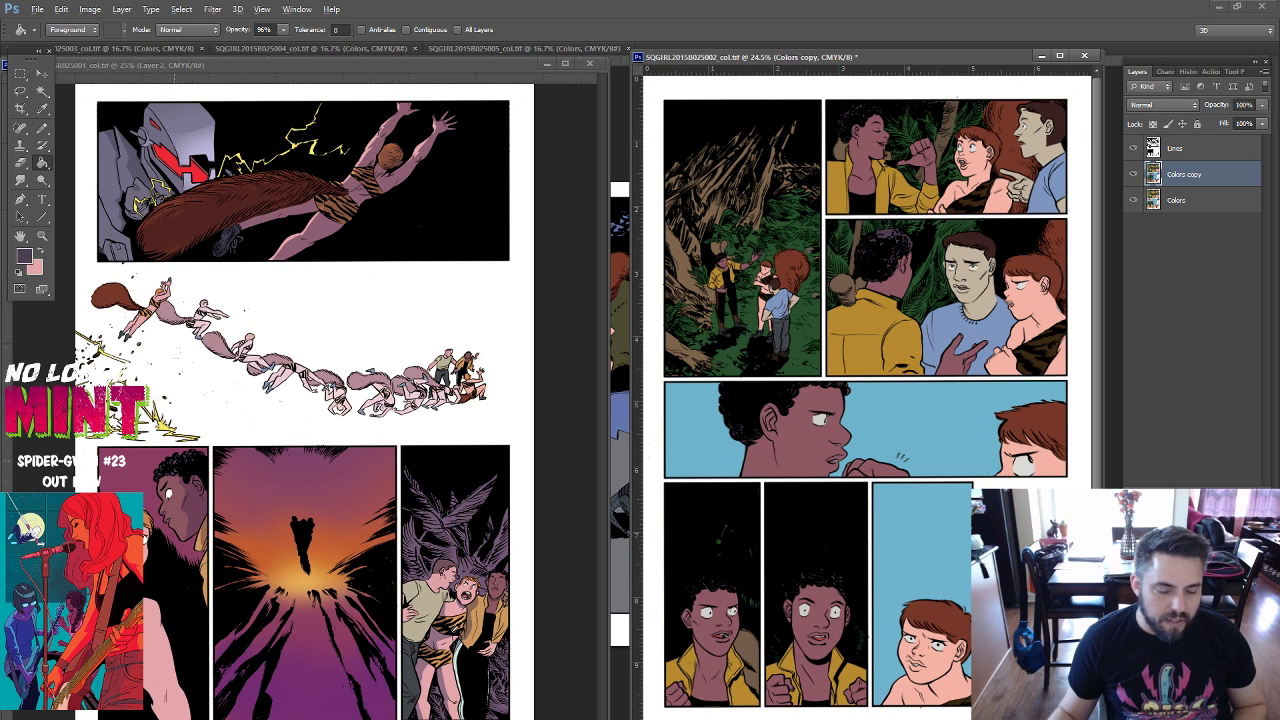
Turn the reddish-brown hair orange and brighten the men's brown hair.
left_click(868, 283, "alt")
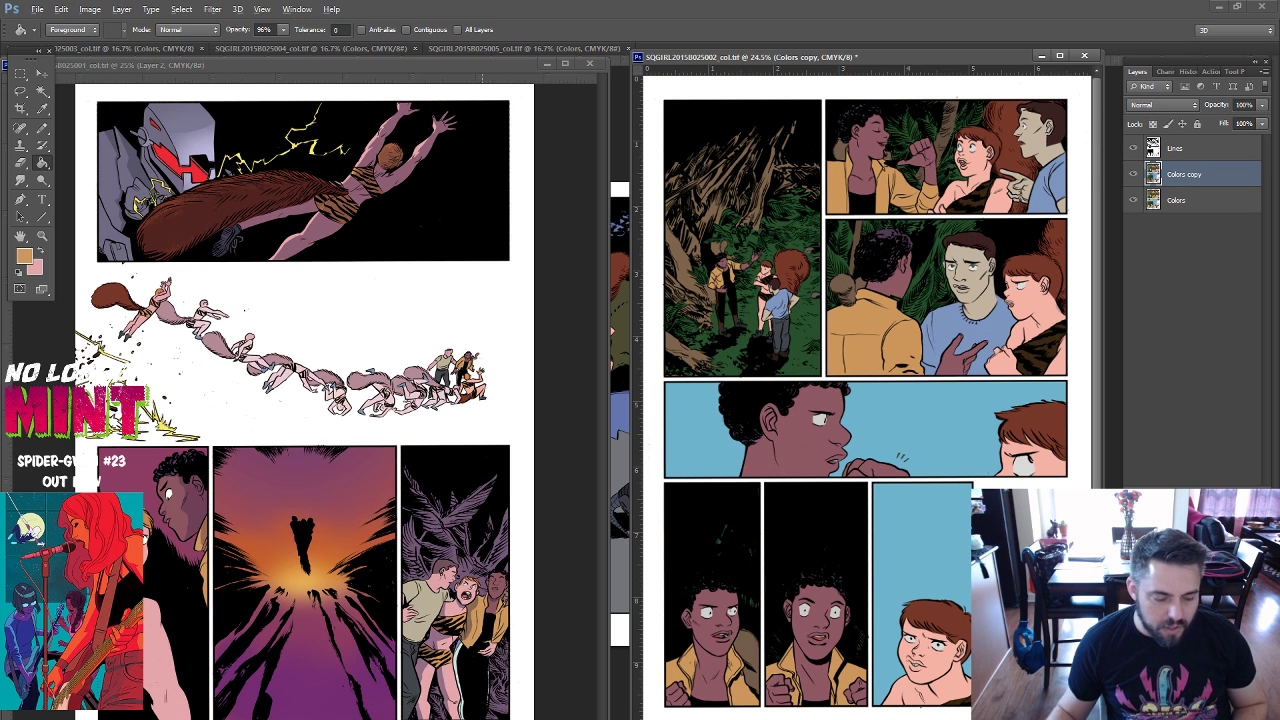
left_click(857, 229, "alt")
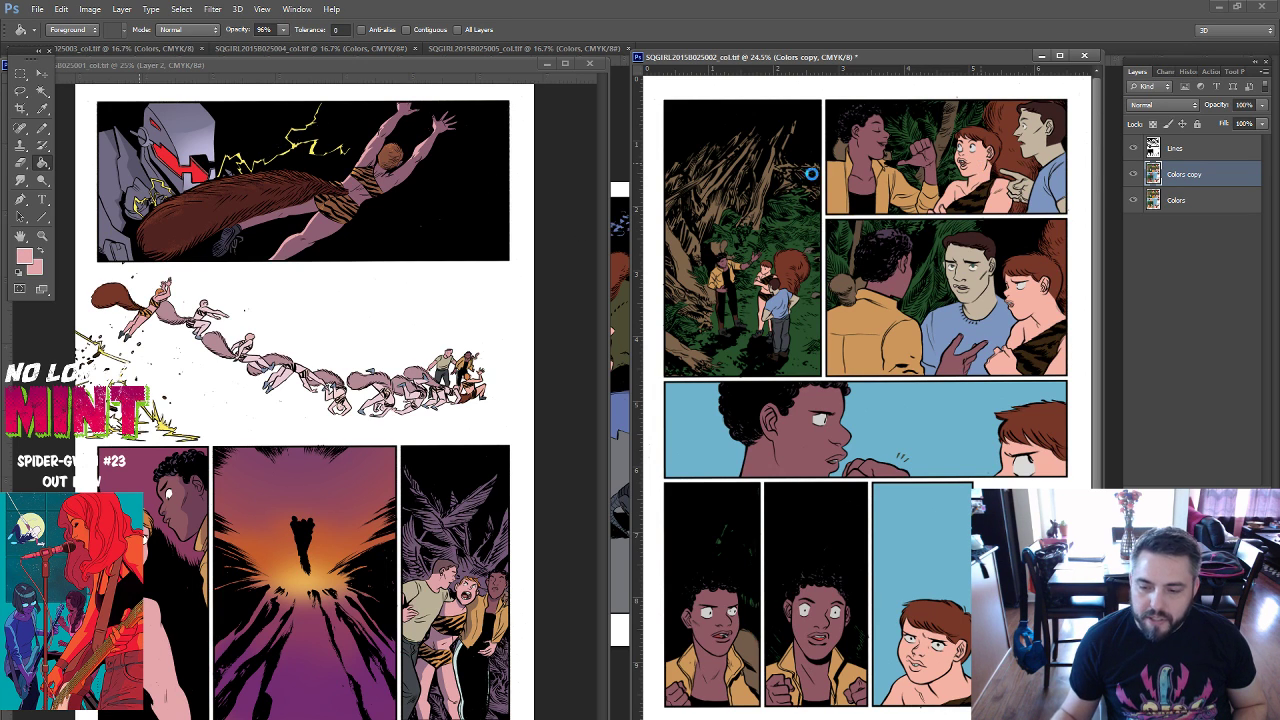
left_click(471, 251, "alt")
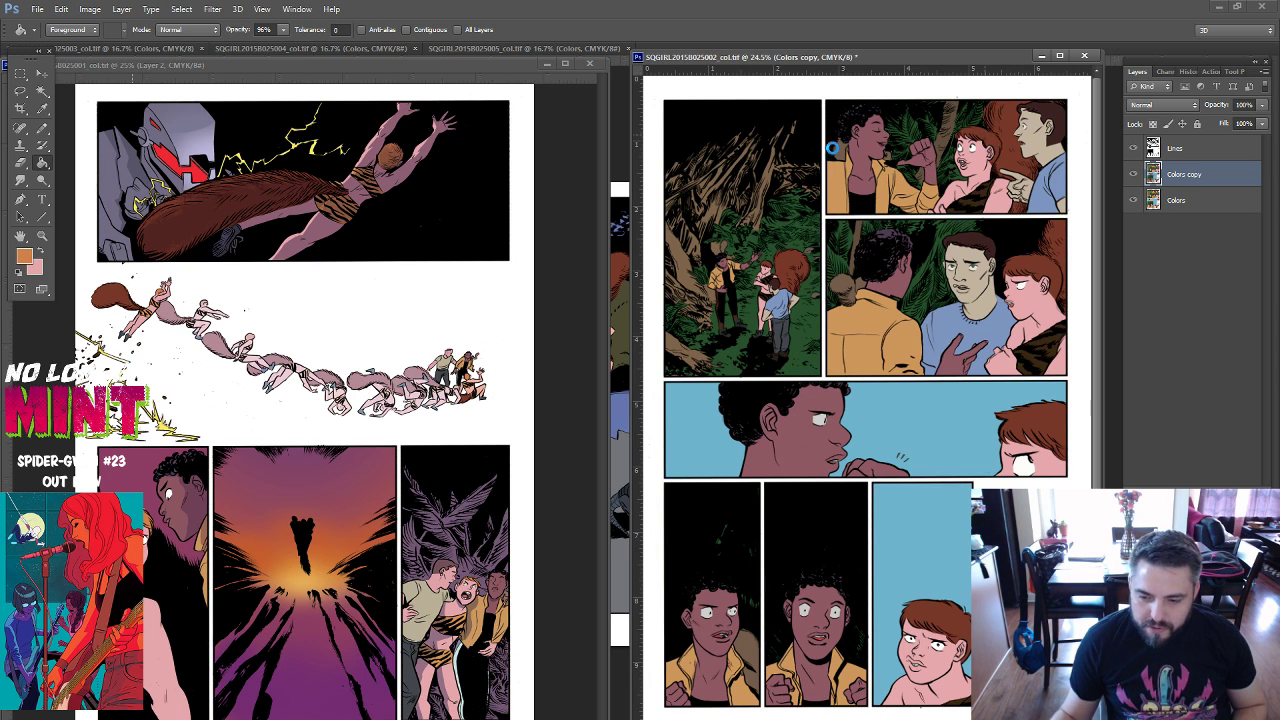
left_click(1000, 125)
left_click(446, 558, "alt")
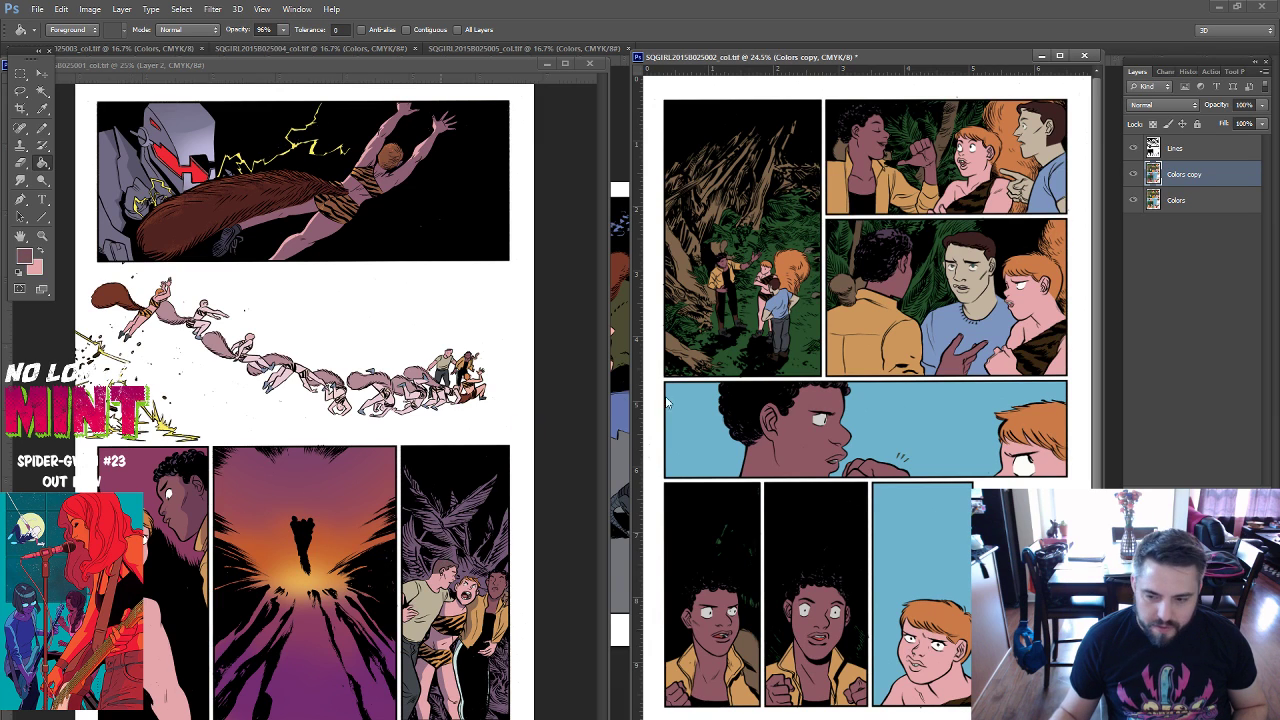
left_click(1052, 118)
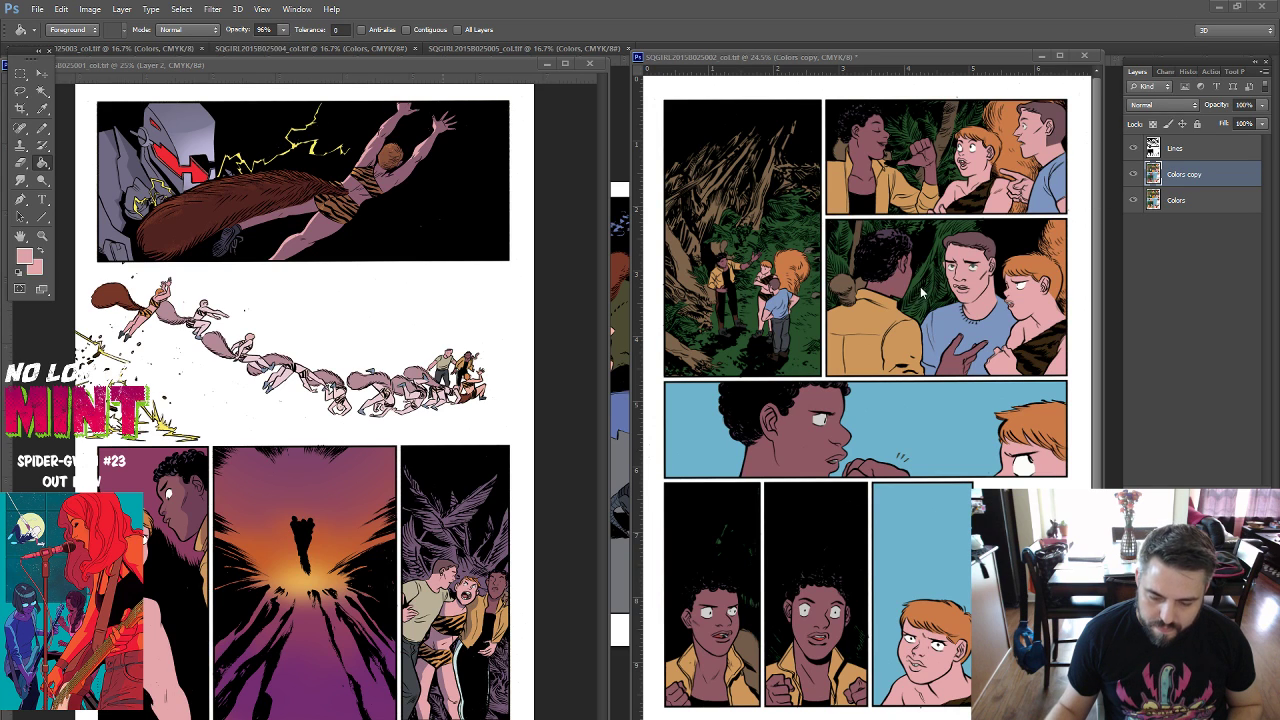
Sample tan, dark and white colours with the Paint Bucket, ending on white.
left_click(42, 163)
left_click(659, 240)
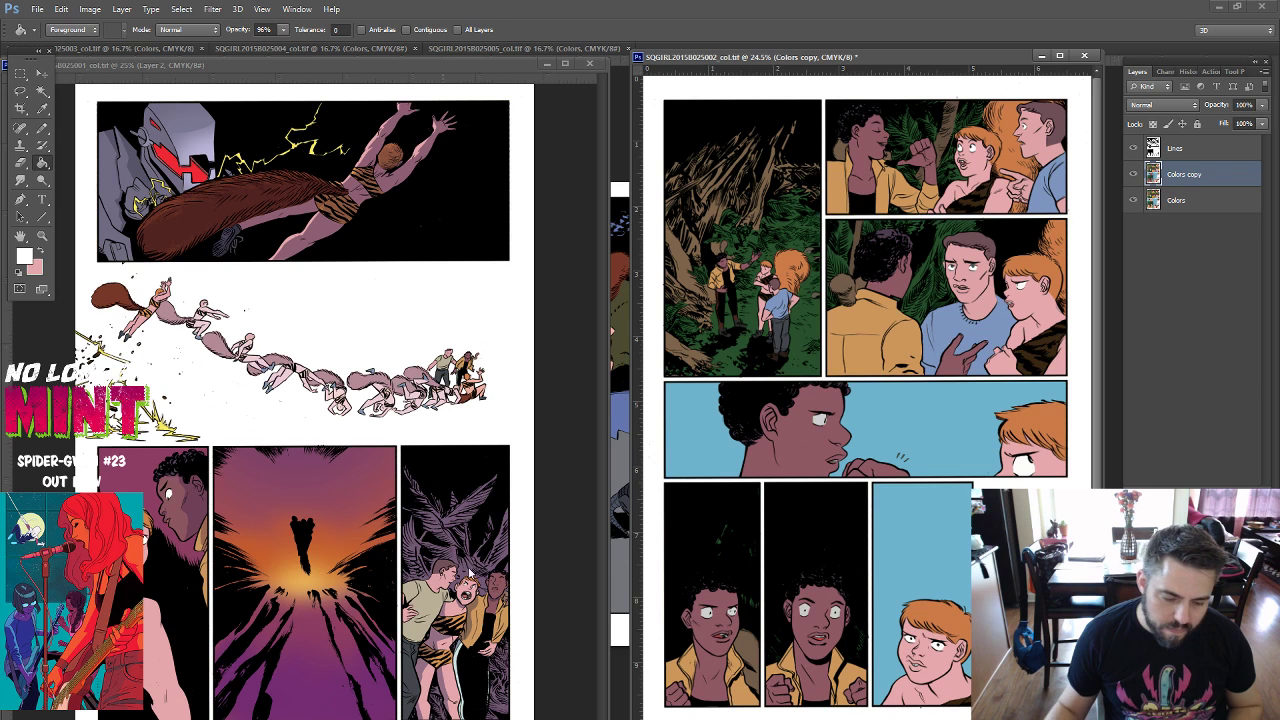
left_click(972, 290, "alt")
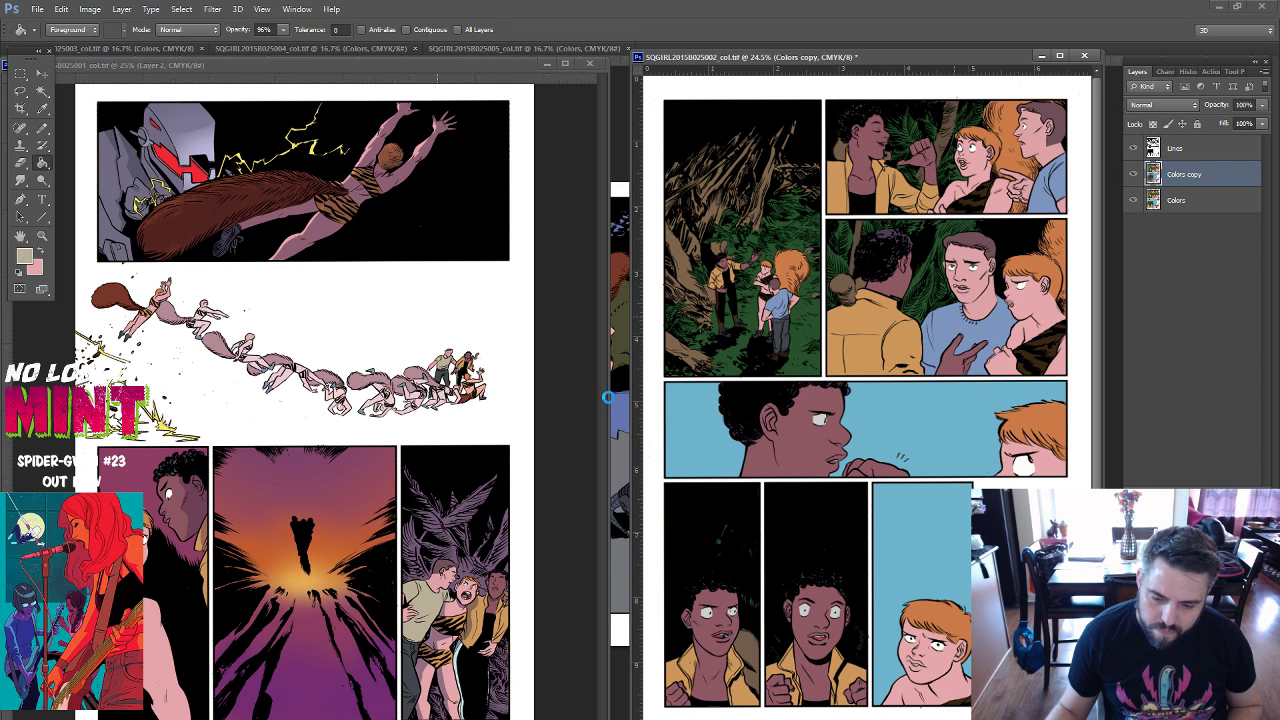
left_click(414, 668, "alt")
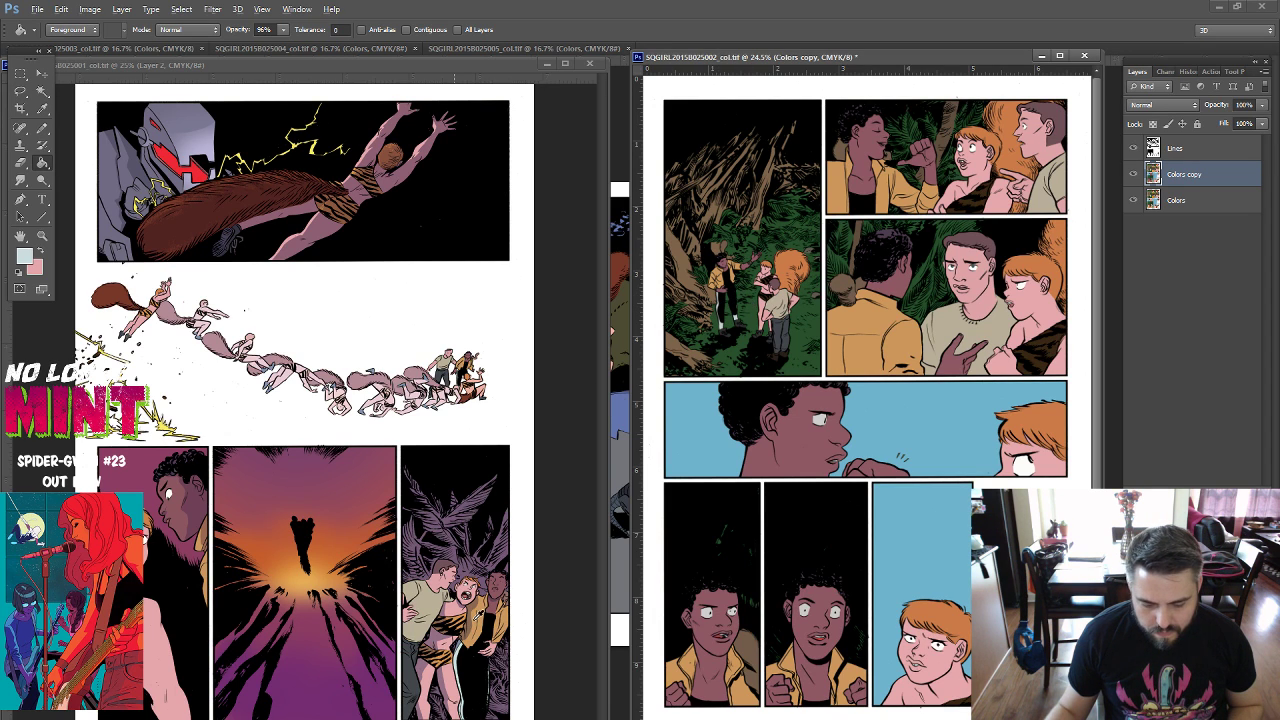
left_click(656, 594, "alt")
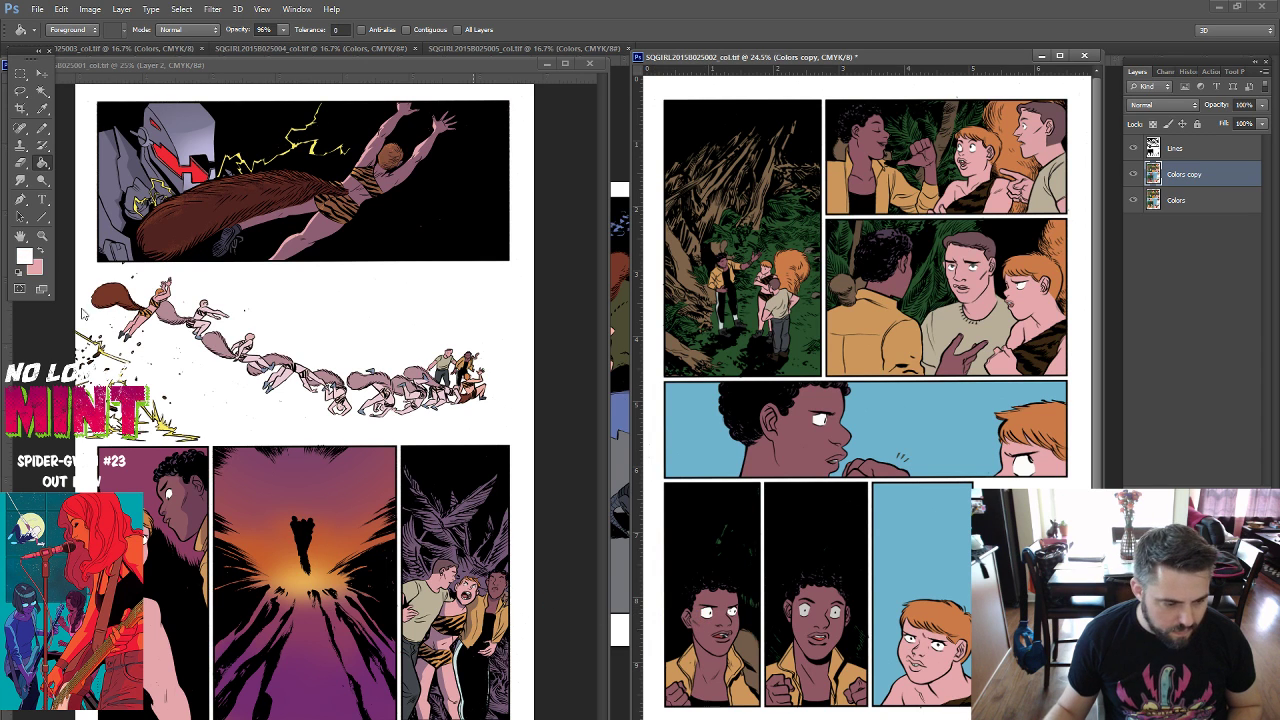
Zoom in on the boy's face and set up a small hard round paintbrush.
key("z")
mouse_move(787, 588)
left_mouse_down()
mouse_move(781, 685)
mouse_move(777, 505)
left_mouse_up()
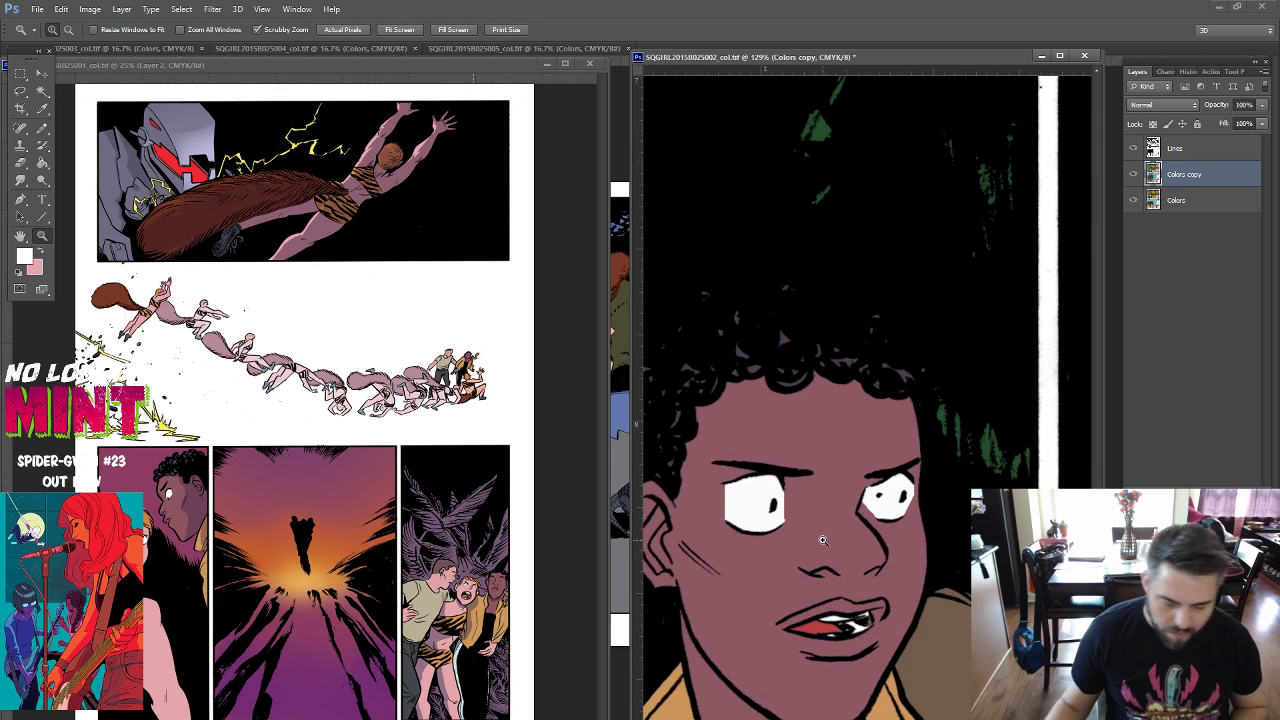
left_click(43, 134)
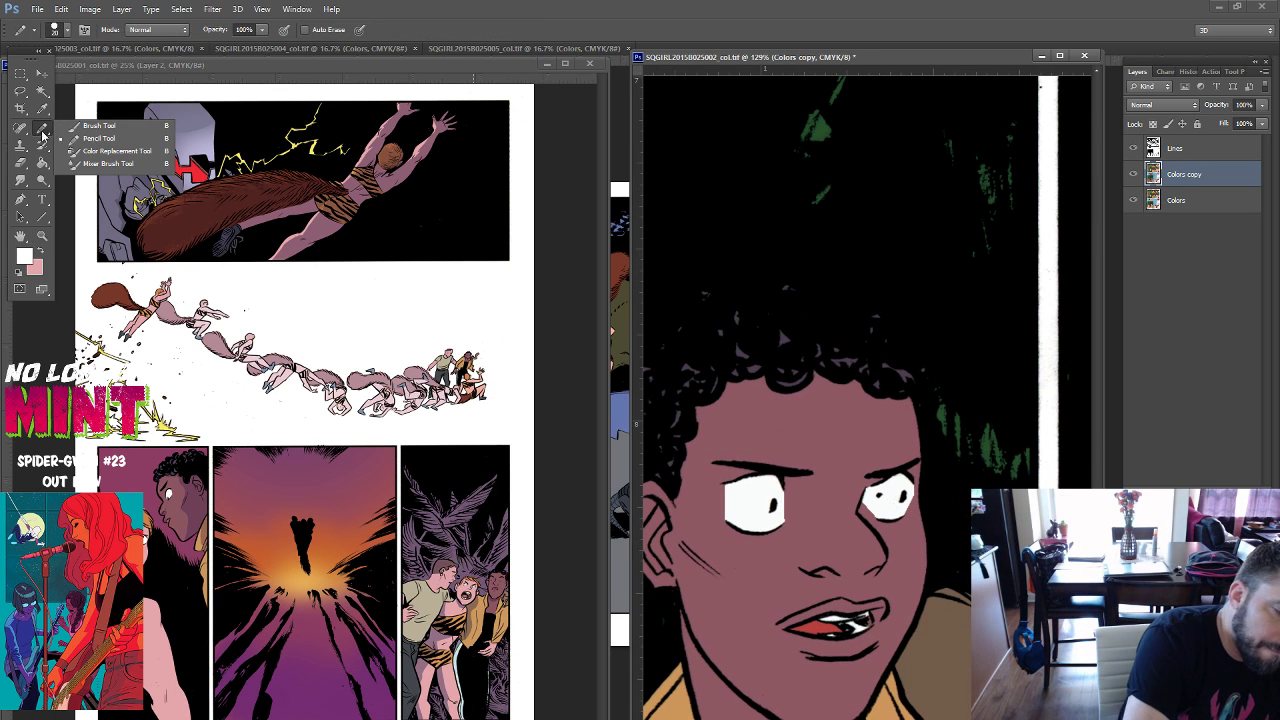
left_click(99, 125)
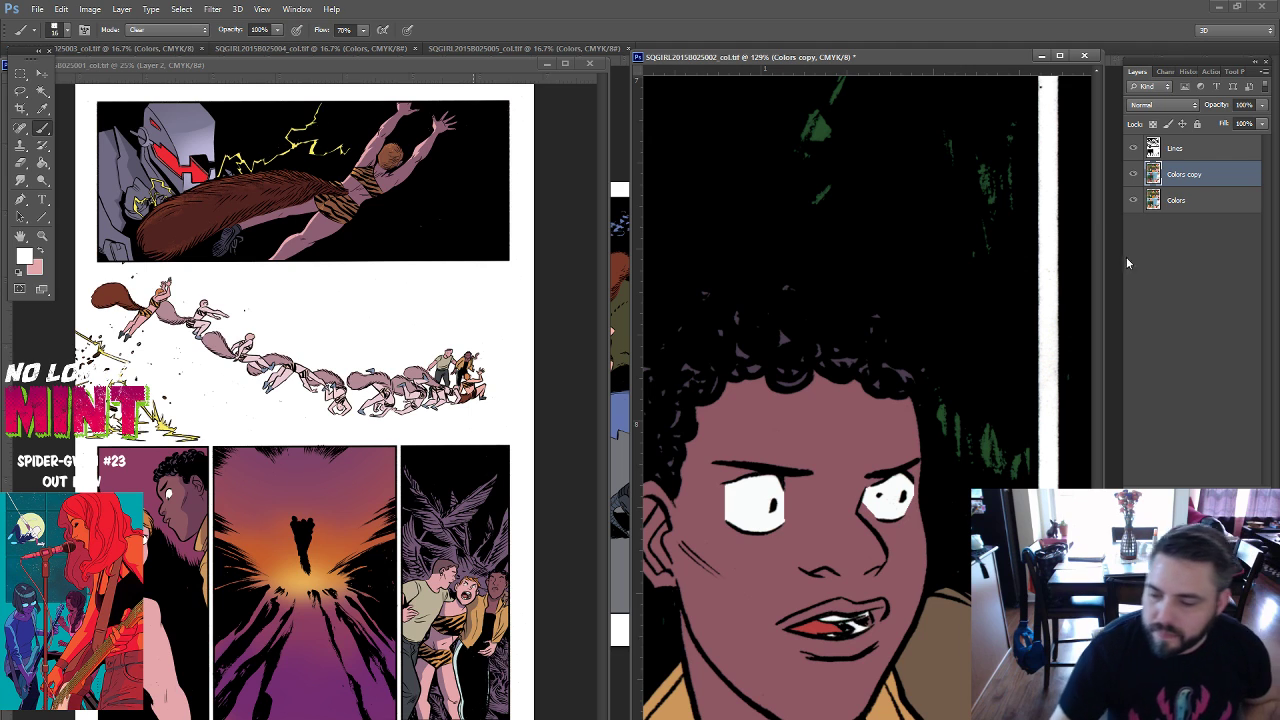
right_click(750, 484)
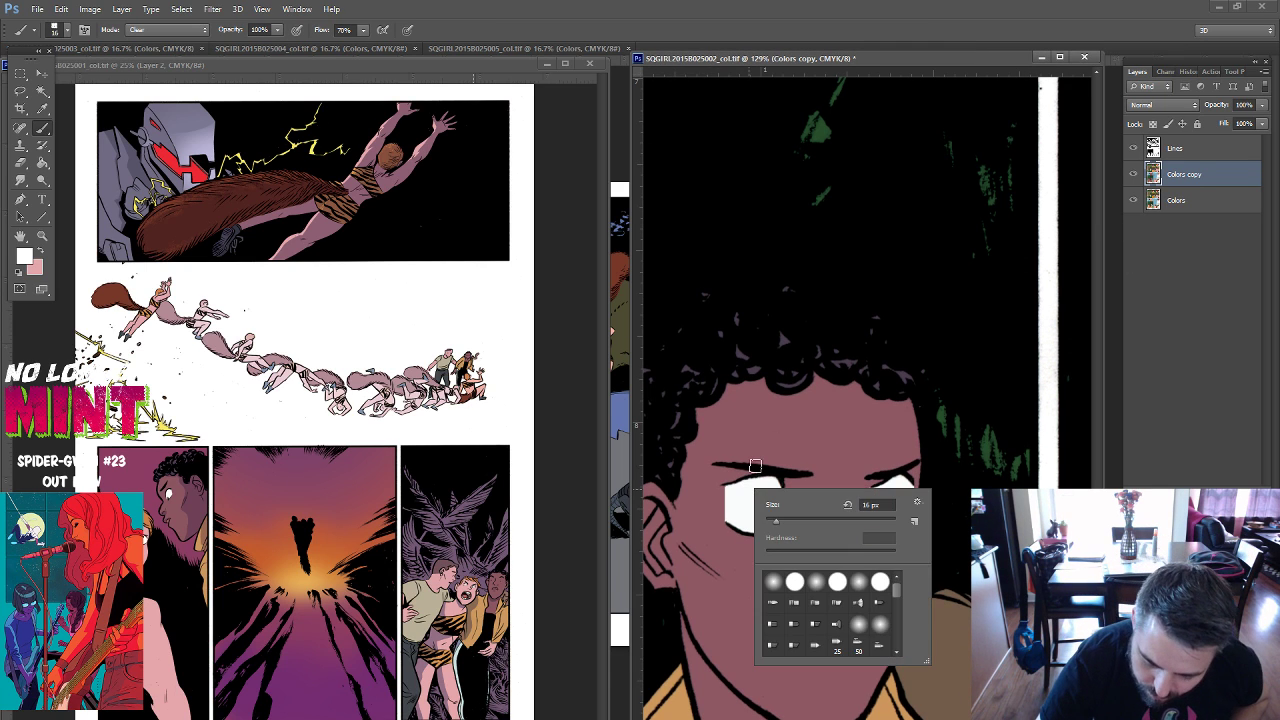
left_click(838, 583)
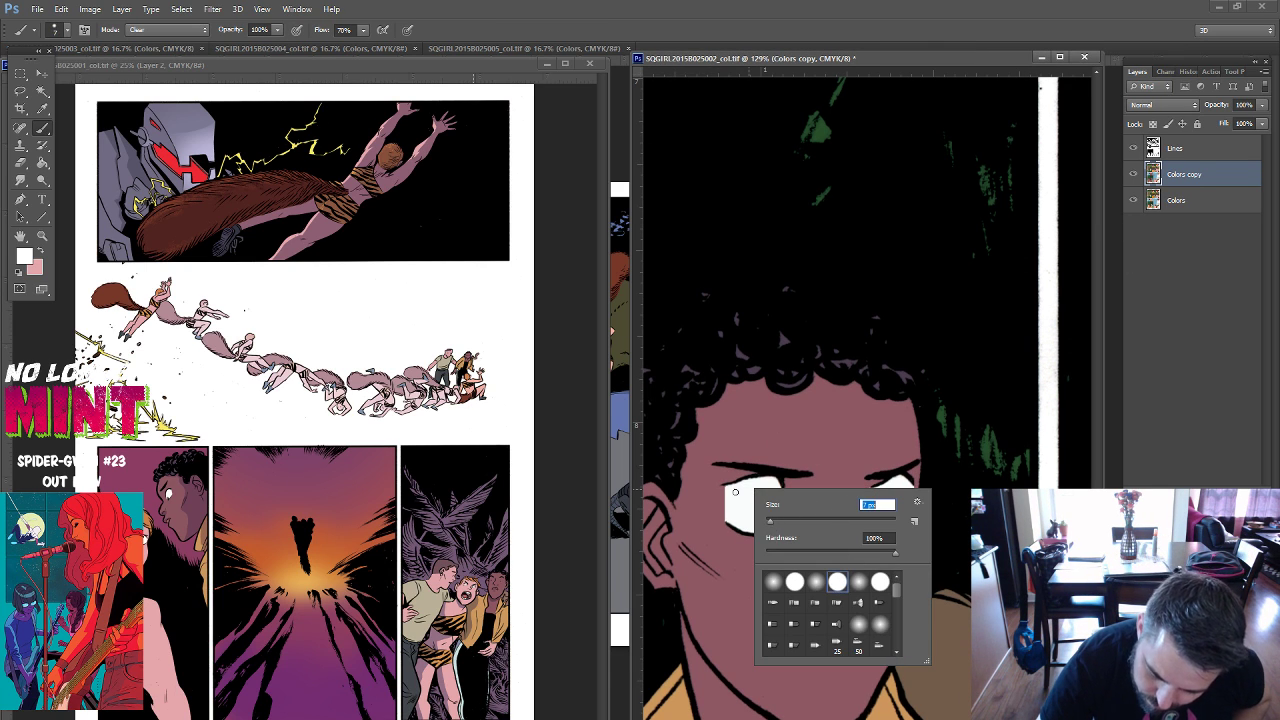
key("Return")
Paint white along the left edge of the eye white in Normal mode.
mouse_move(720, 500)
left_mouse_down()
mouse_move(722, 514)
mouse_move(740, 506)
mouse_move(723, 507)
mouse_move(730, 486)
left_mouse_up()
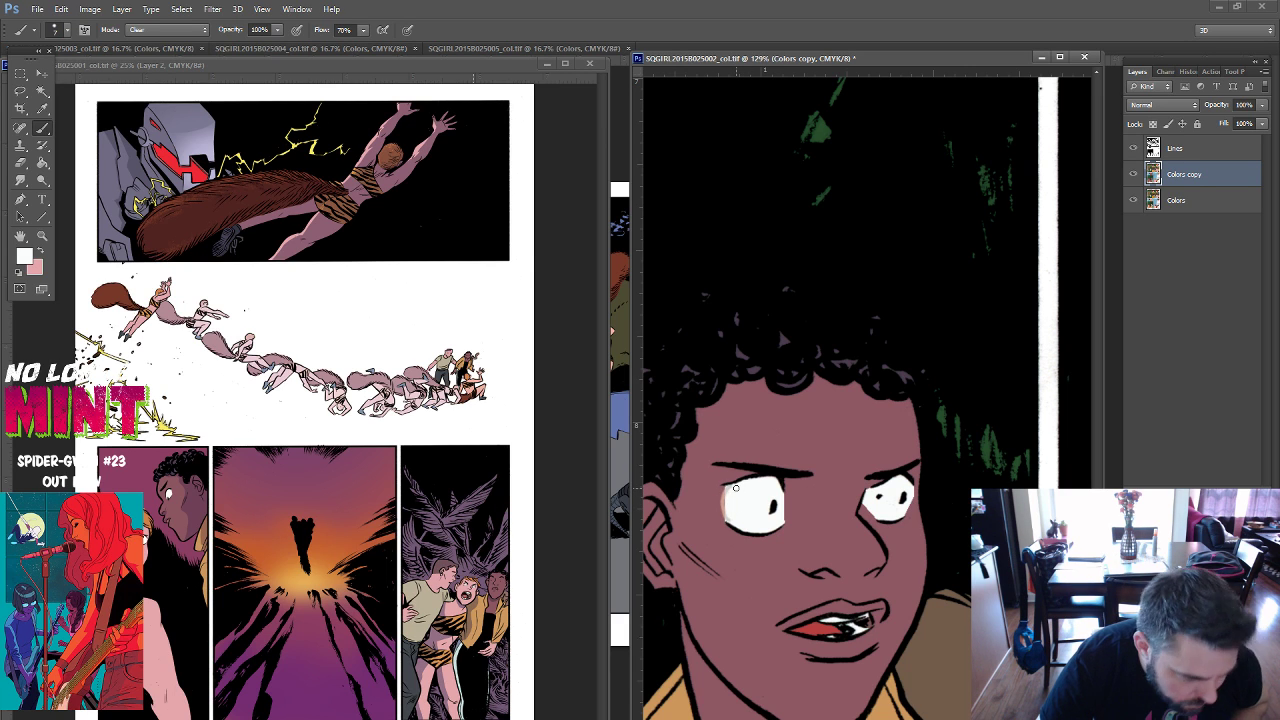
left_click(160, 29)
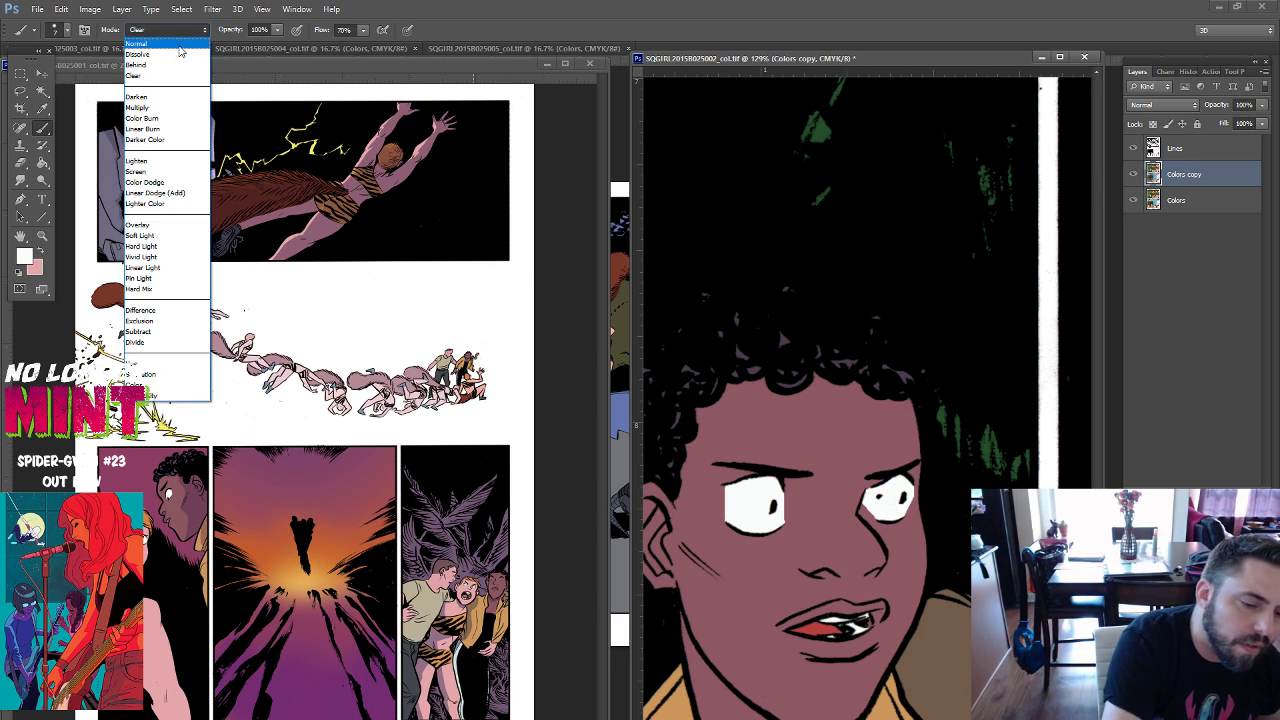
left_click(140, 36)
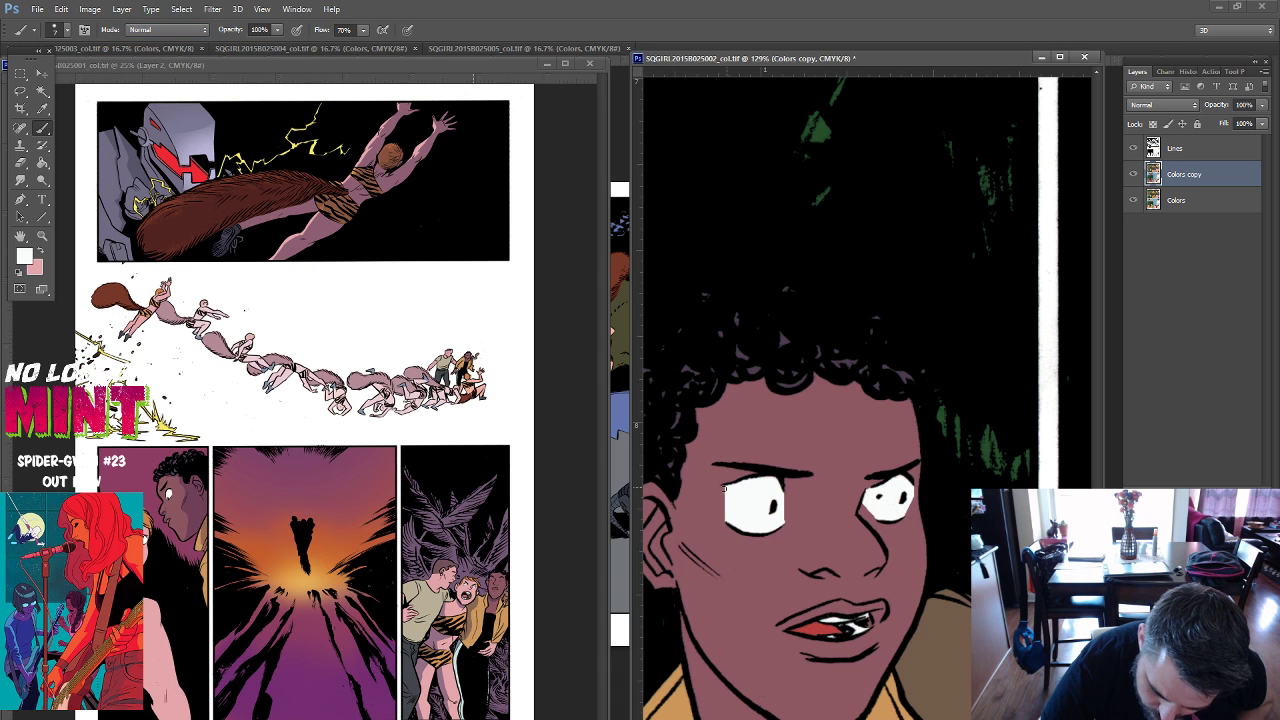
mouse_move(726, 487)
left_mouse_down()
mouse_move(720, 515)
mouse_move(727, 490)
mouse_move(782, 520)
left_mouse_up()
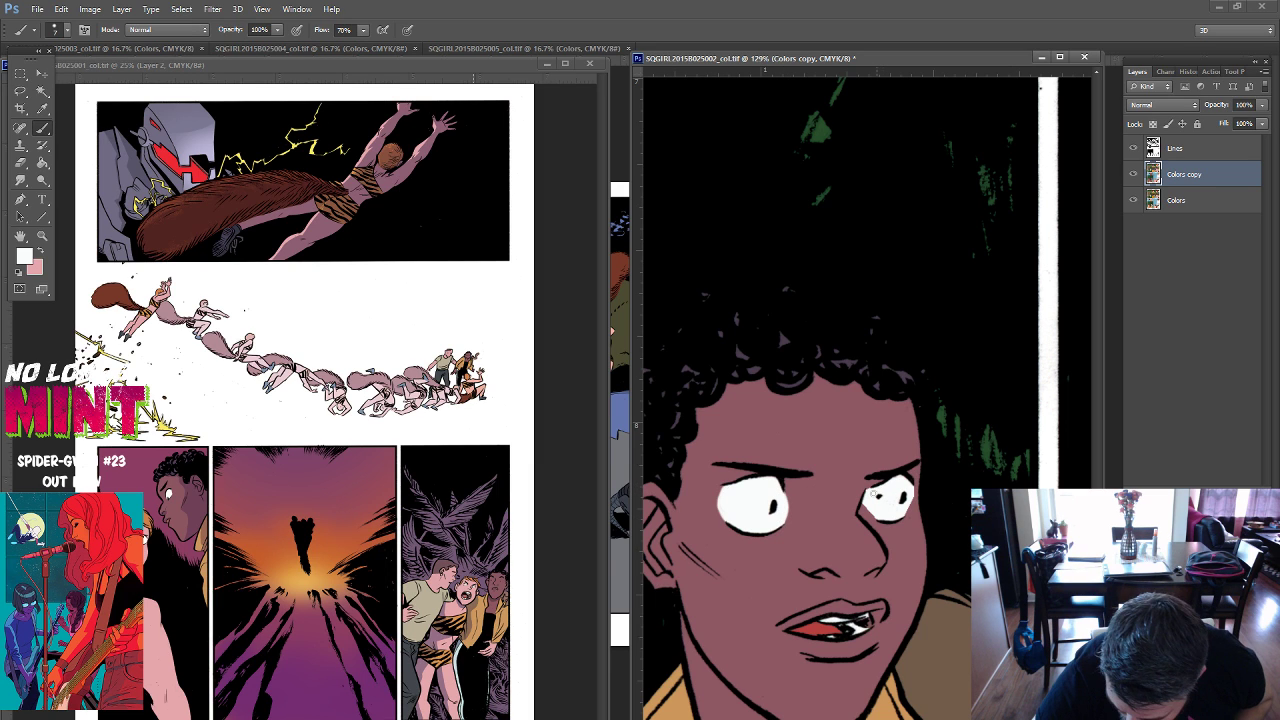
left_click_drag(866, 503, 866, 517)
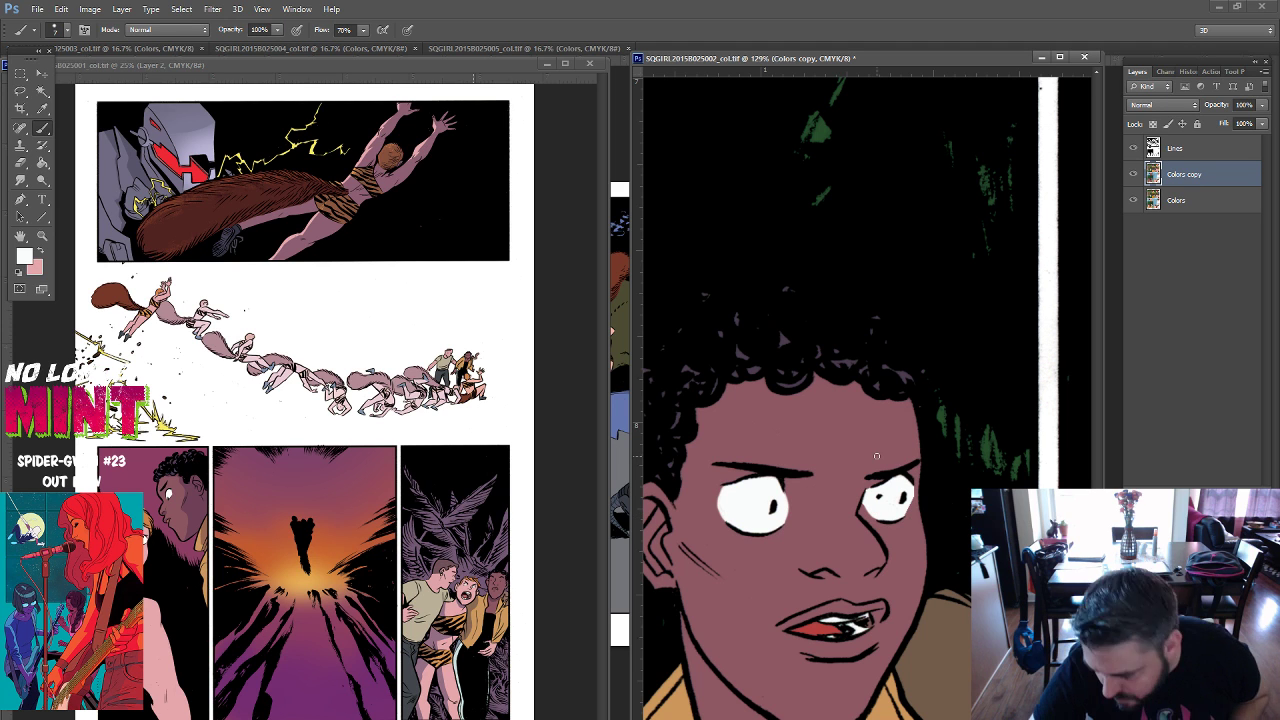
Set the brush to Clear on the Lines layer, then back to Normal on Colors copy.
left_click(1185, 148)
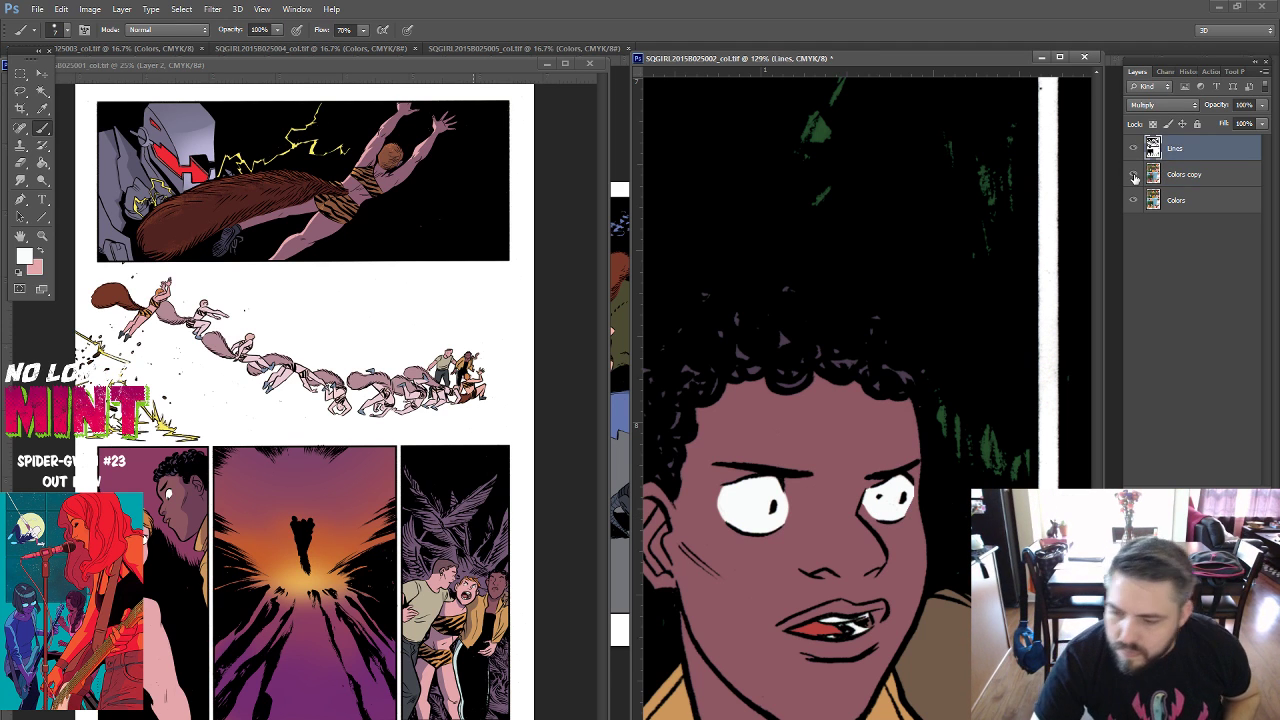
left_click(165, 29)
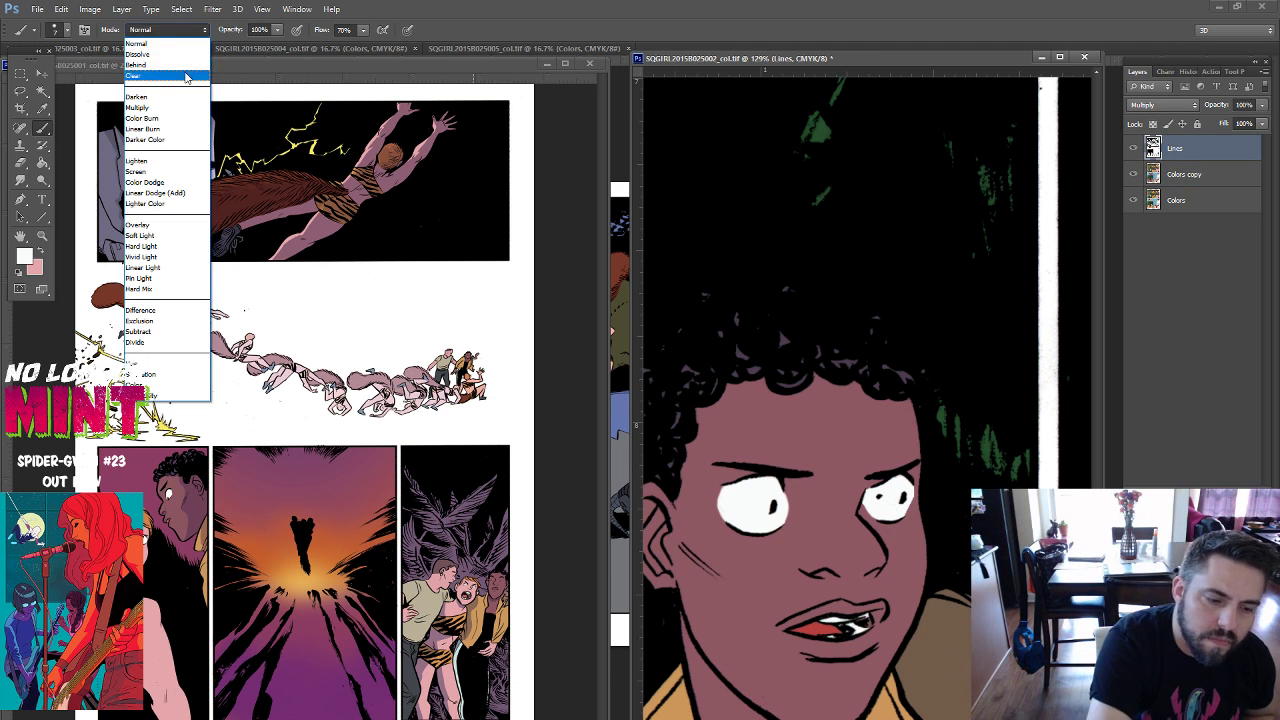
left_click(187, 75)
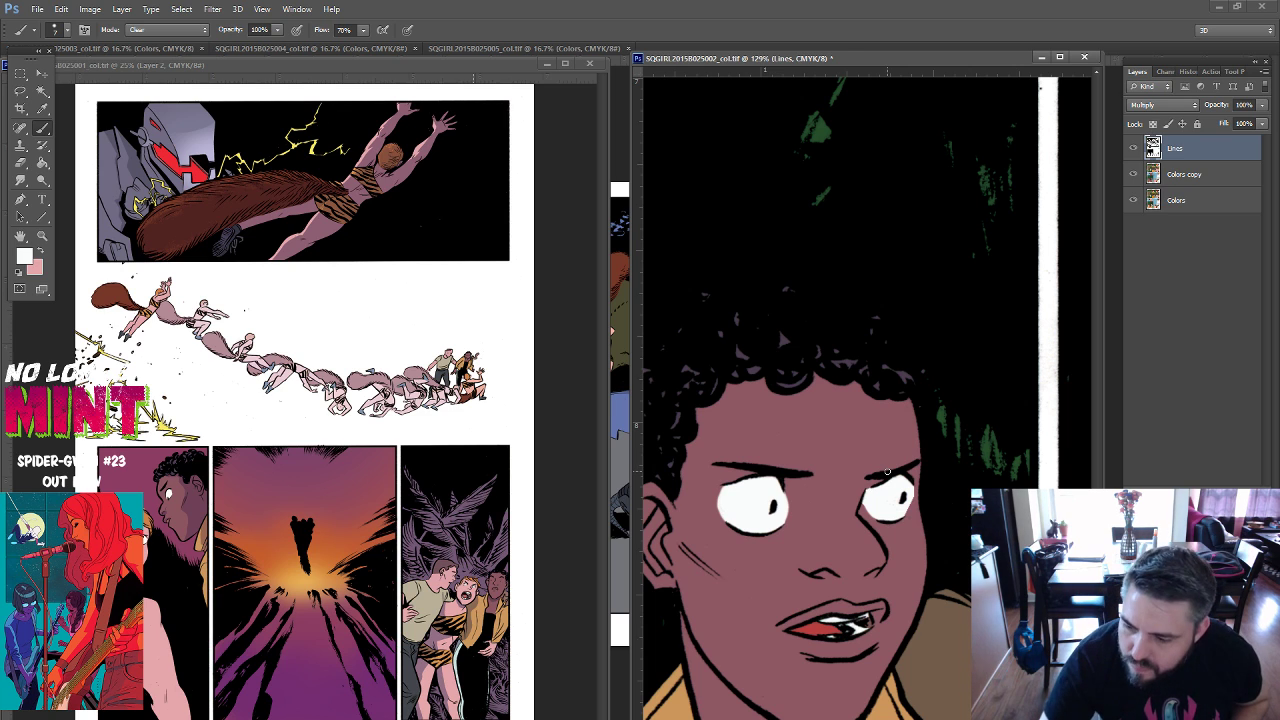
left_click(1196, 176)
left_click(165, 29)
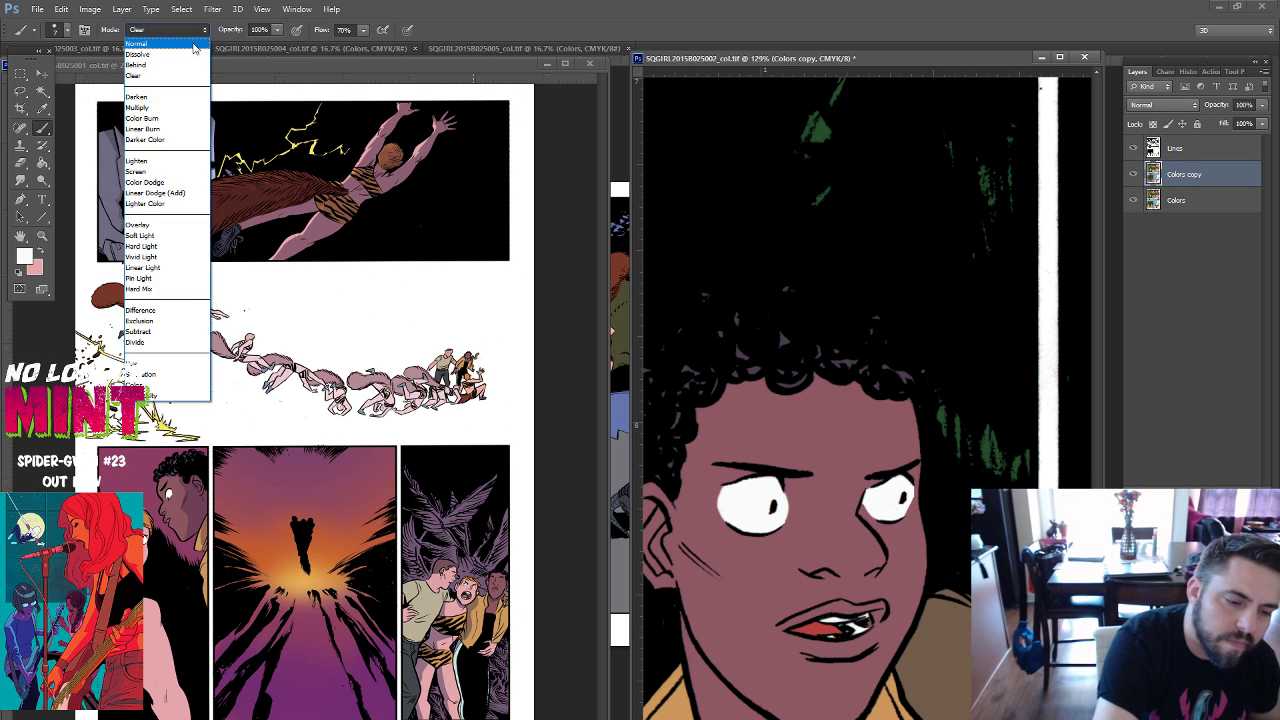
left_click(196, 48)
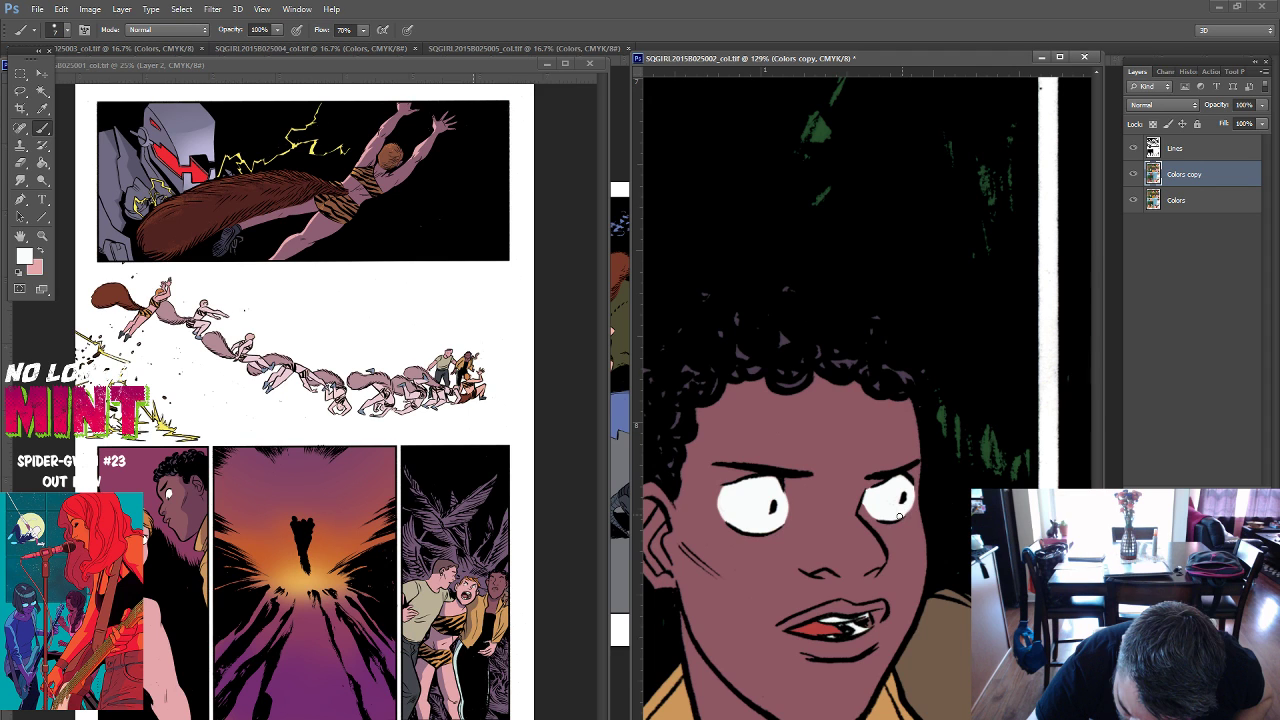
Fill the grey-eyed character's left eye white with bright white.
left_click_drag(899, 517, 873, 530)
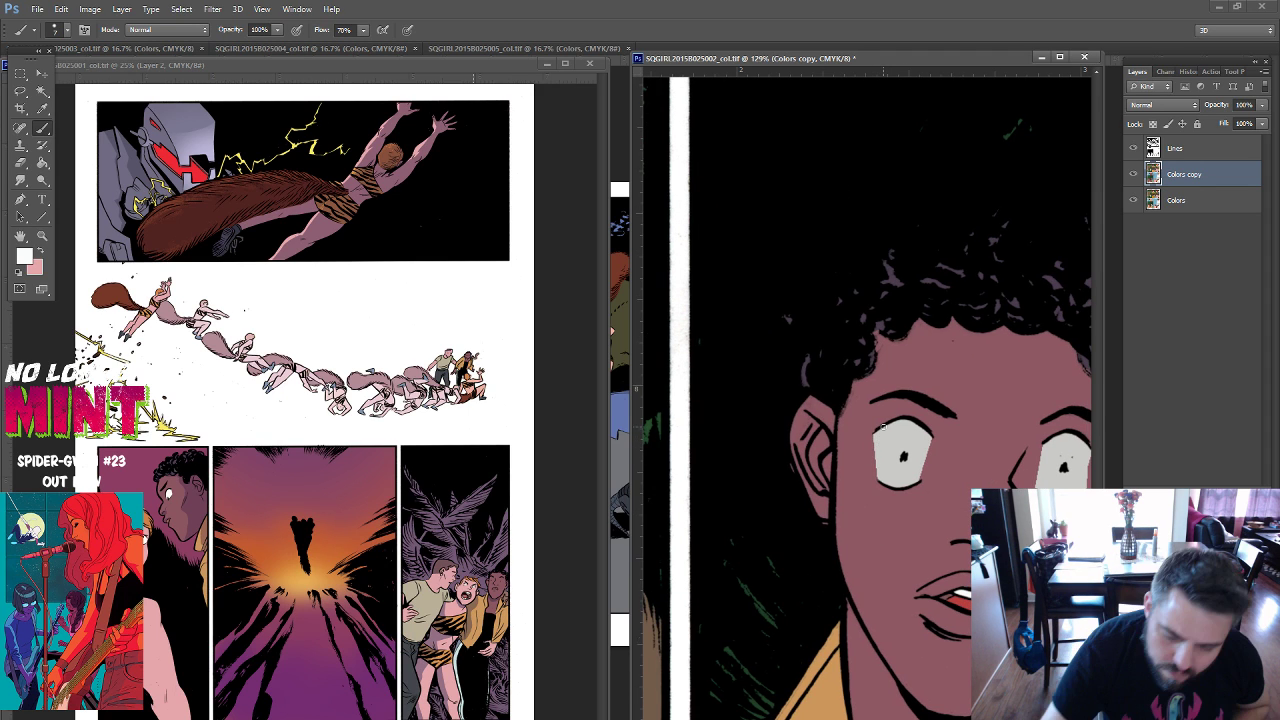
key("g")
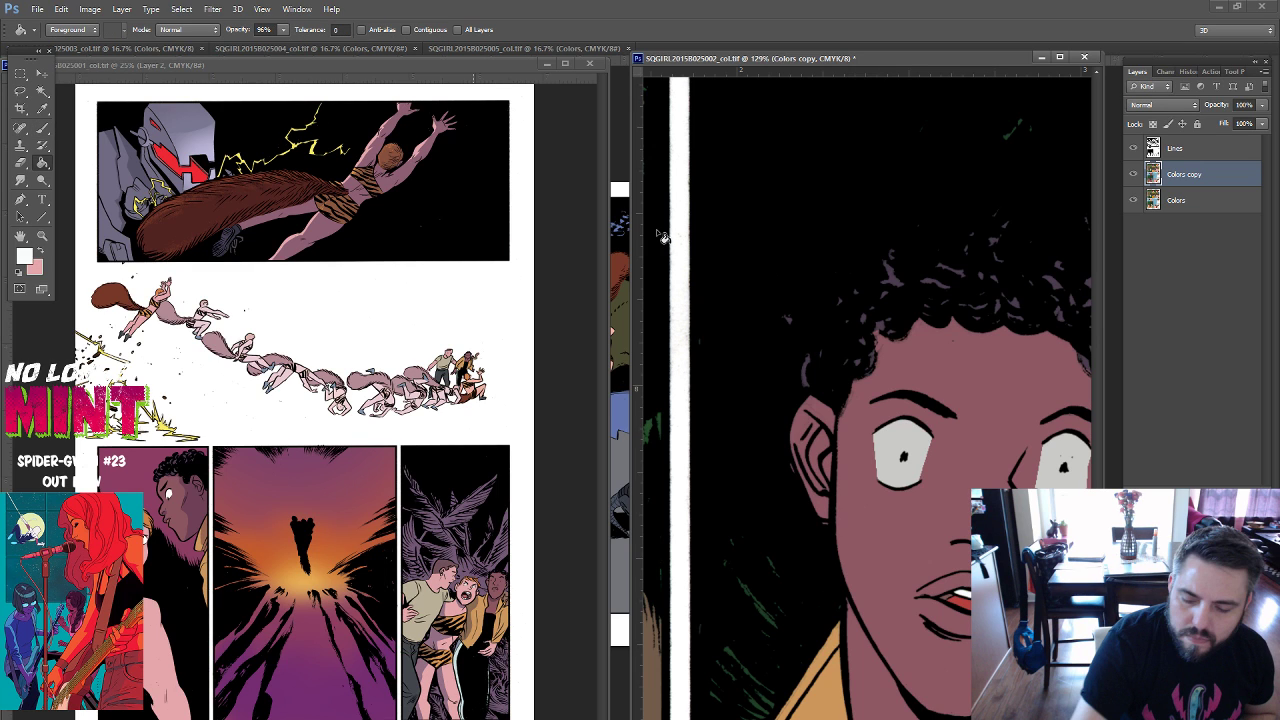
left_click(914, 456)
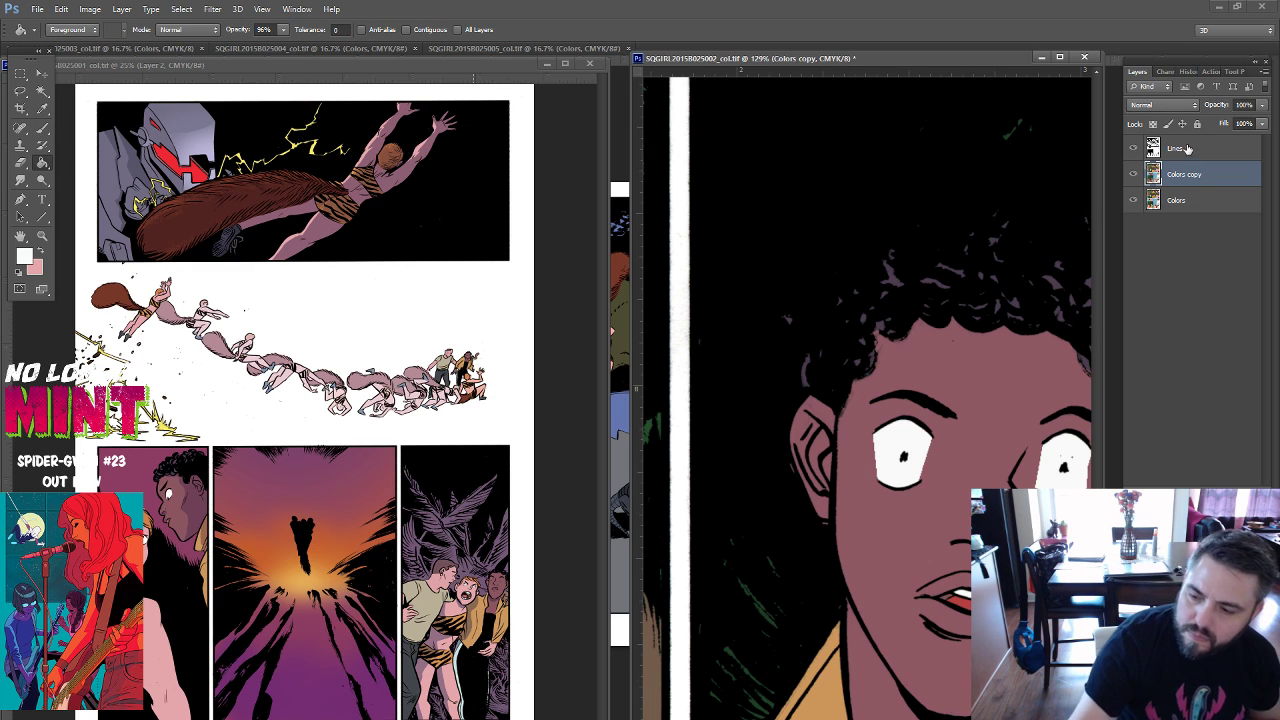
Toggle the brush to Clear on Lines and back to Normal on Colors copy, then pan.
key("alt+bracketright")
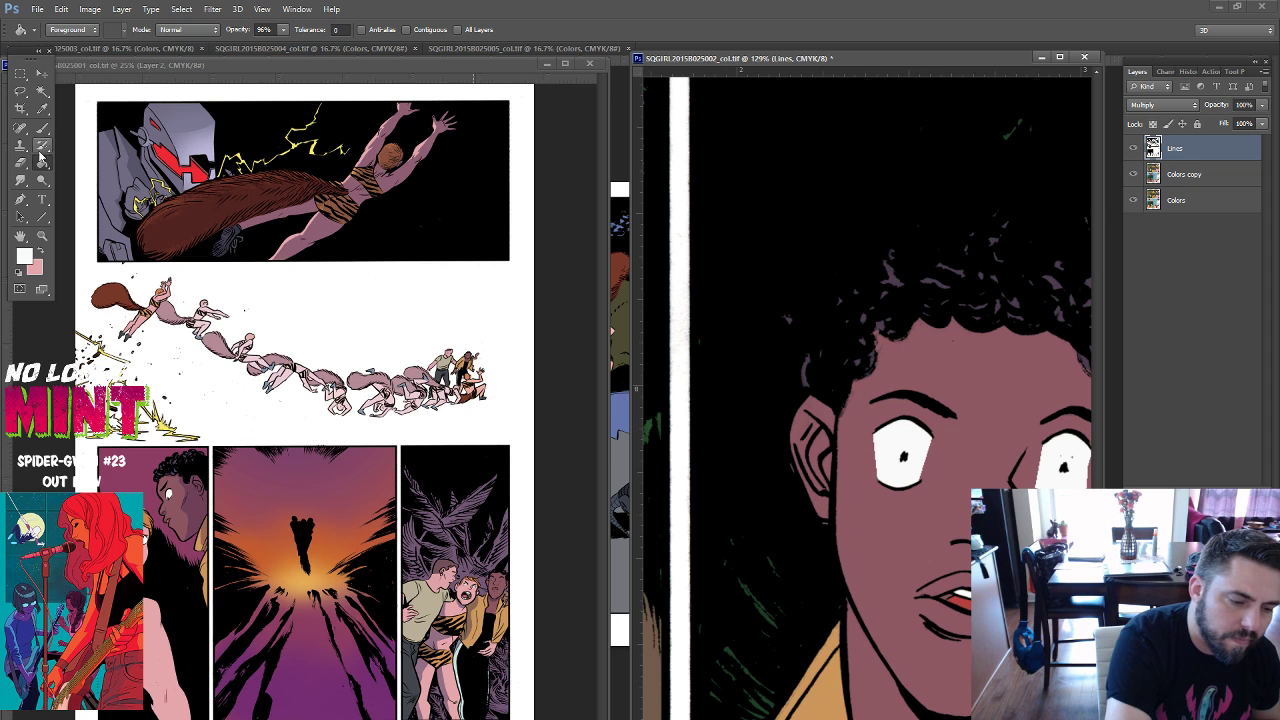
left_click(42, 128)
left_click(191, 33)
left_click(150, 78)
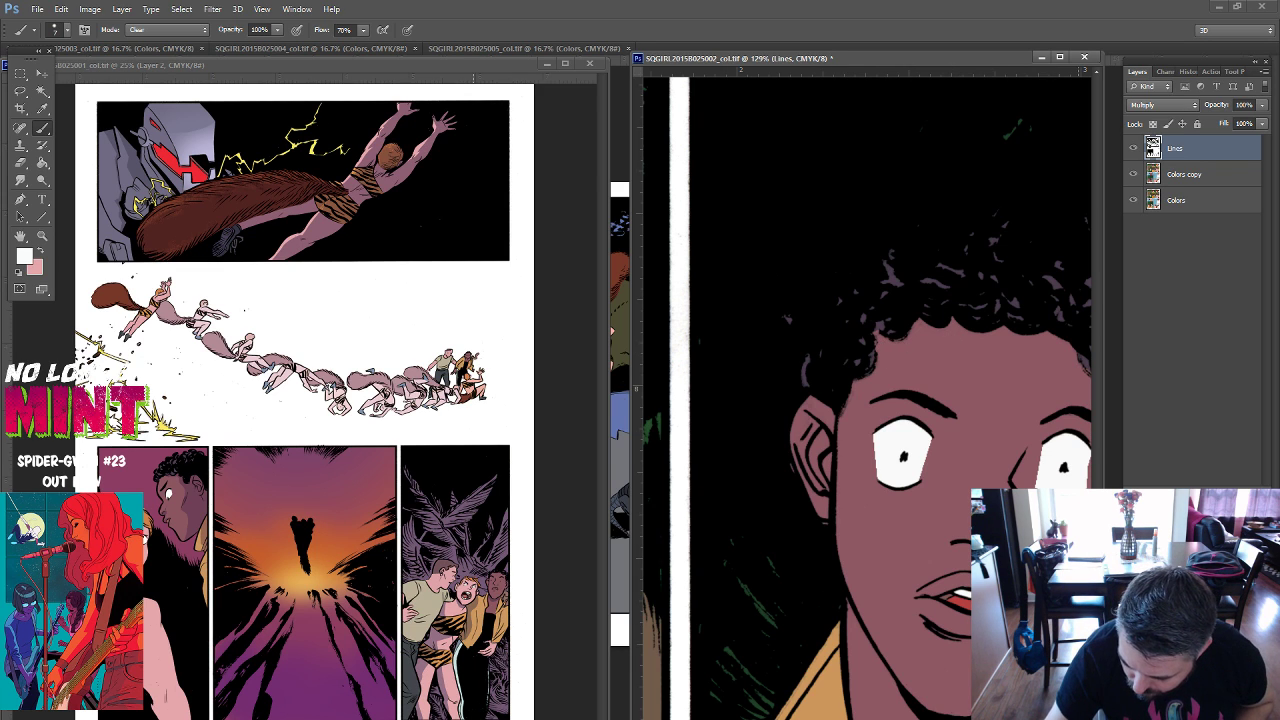
key("alt+bracketleft")
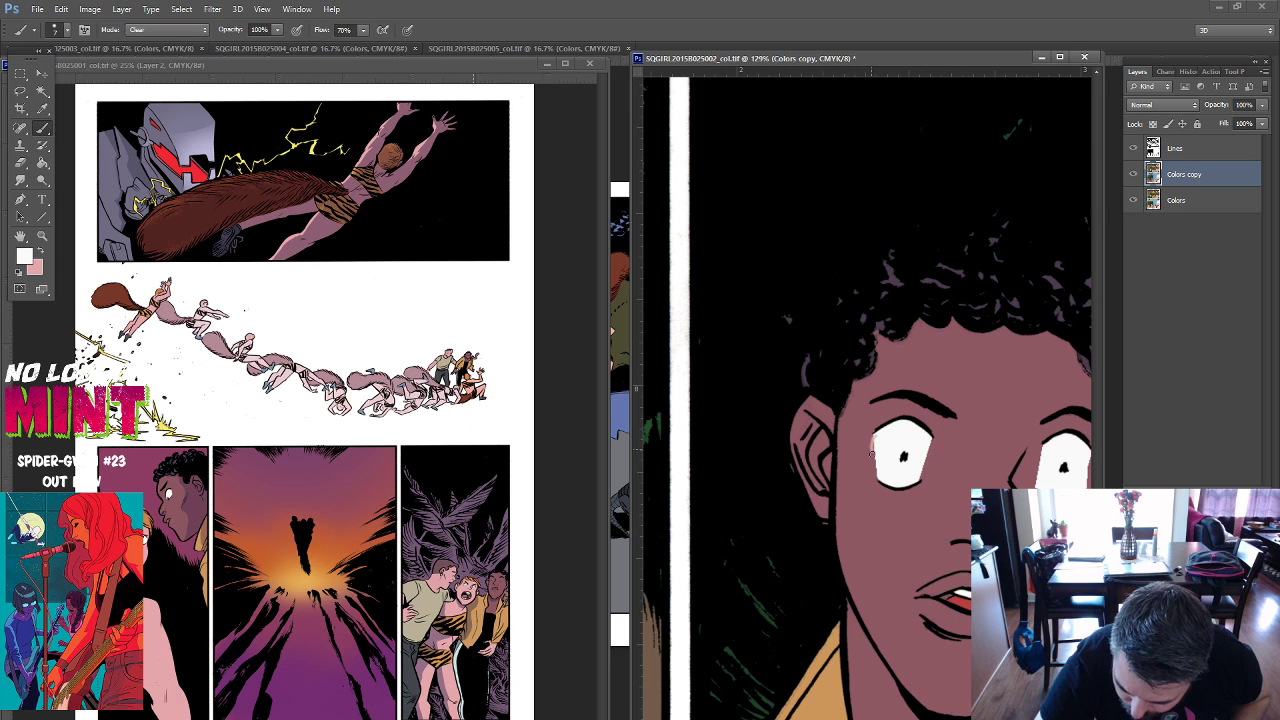
left_click(165, 29)
left_click(181, 48)
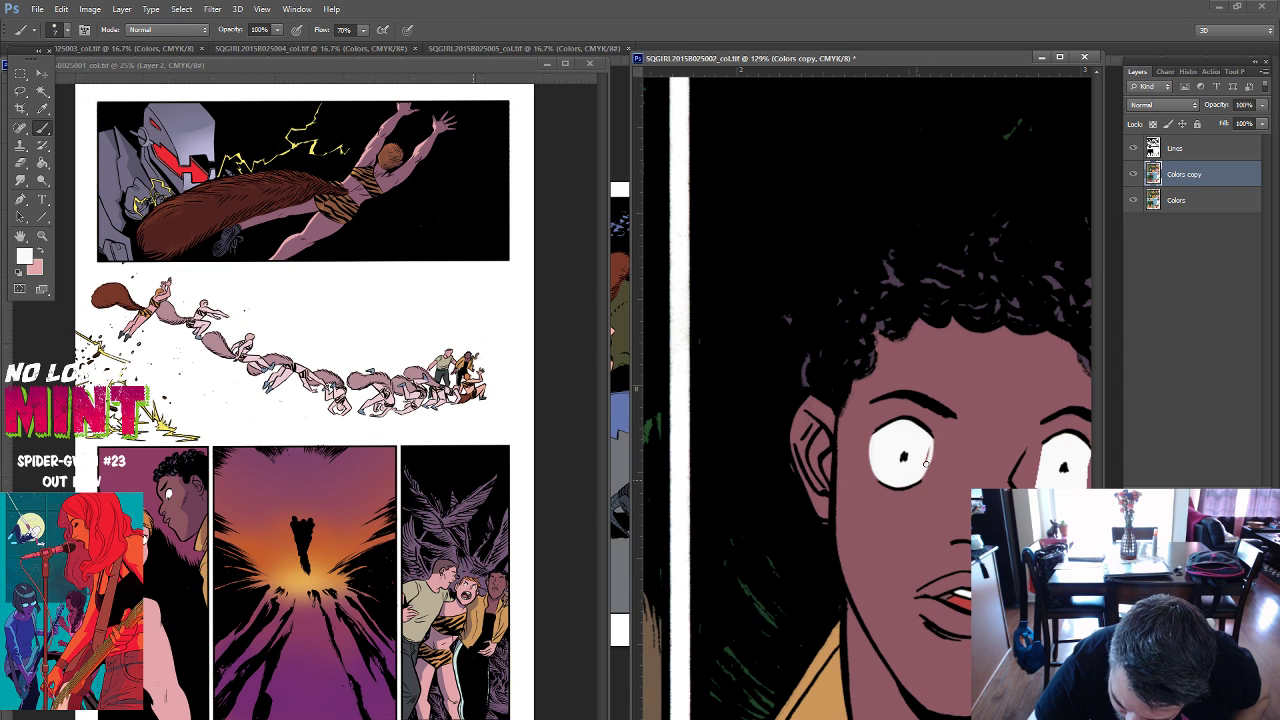
left_click_drag(1123, 523, 896, 498)
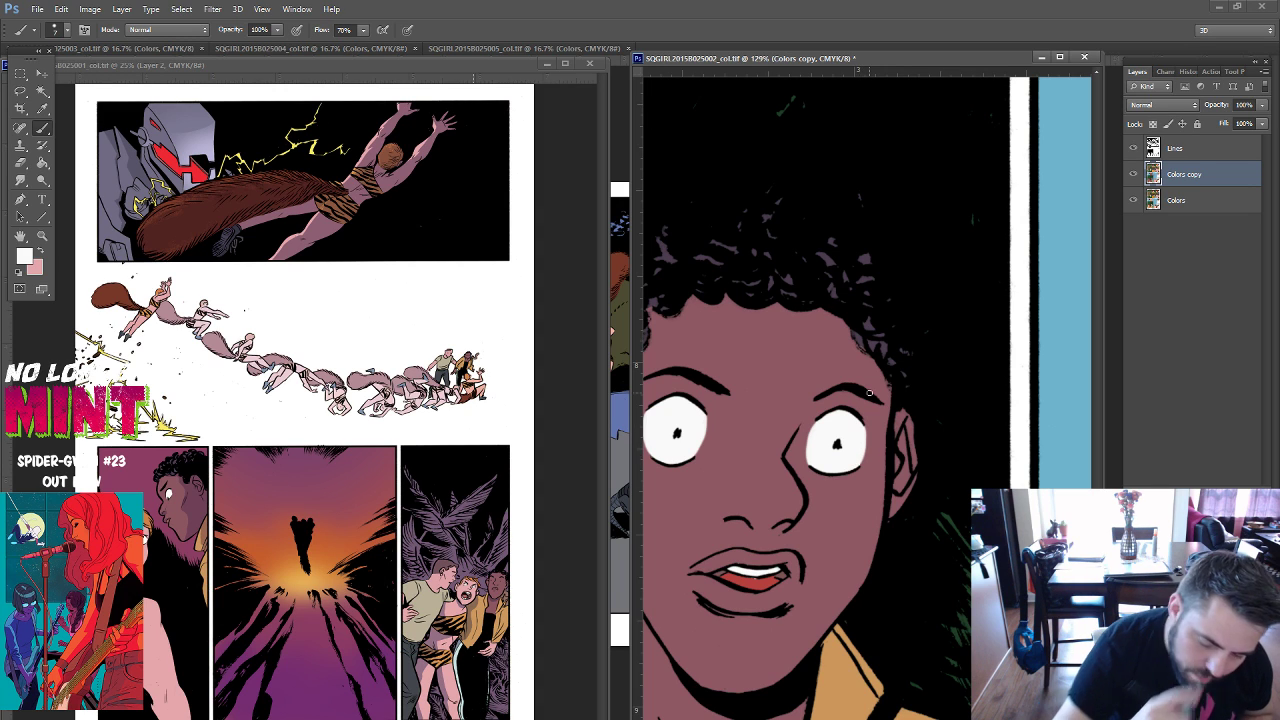
Paint over the red patch beside the red-haired character's right eye on Colors copy.
left_click(766, 572, "alt")
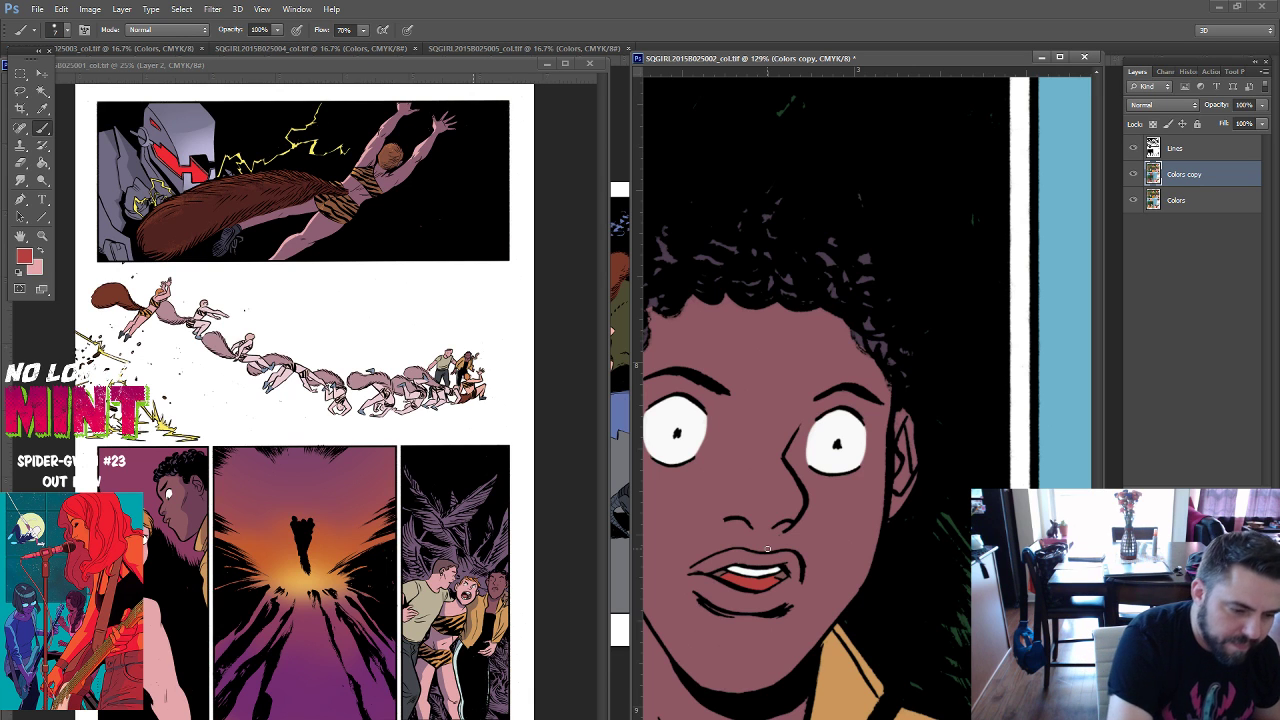
mouse_move(1162, 555)
left_mouse_down()
mouse_move(1092, 415)
mouse_move(692, 335)
left_mouse_up()
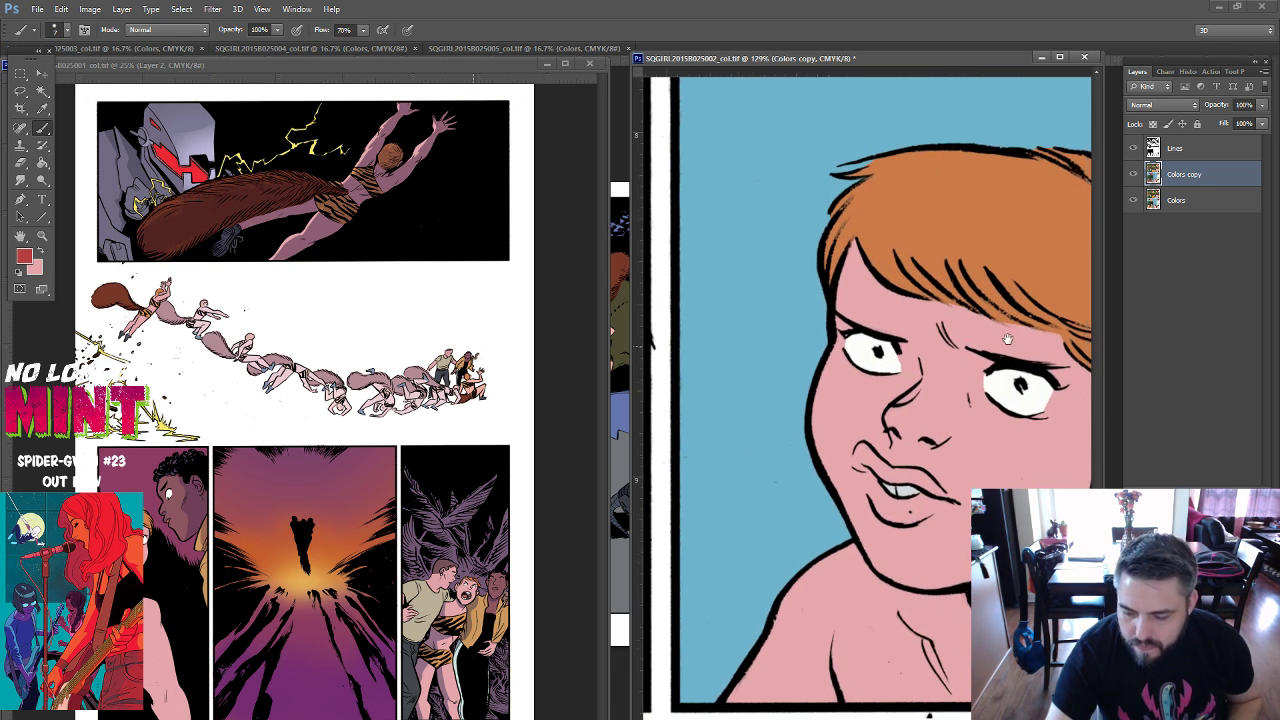
mouse_move(959, 345)
left_mouse_down()
mouse_move(985, 318)
mouse_move(968, 362)
left_mouse_up()
left_click(967, 355, "alt")
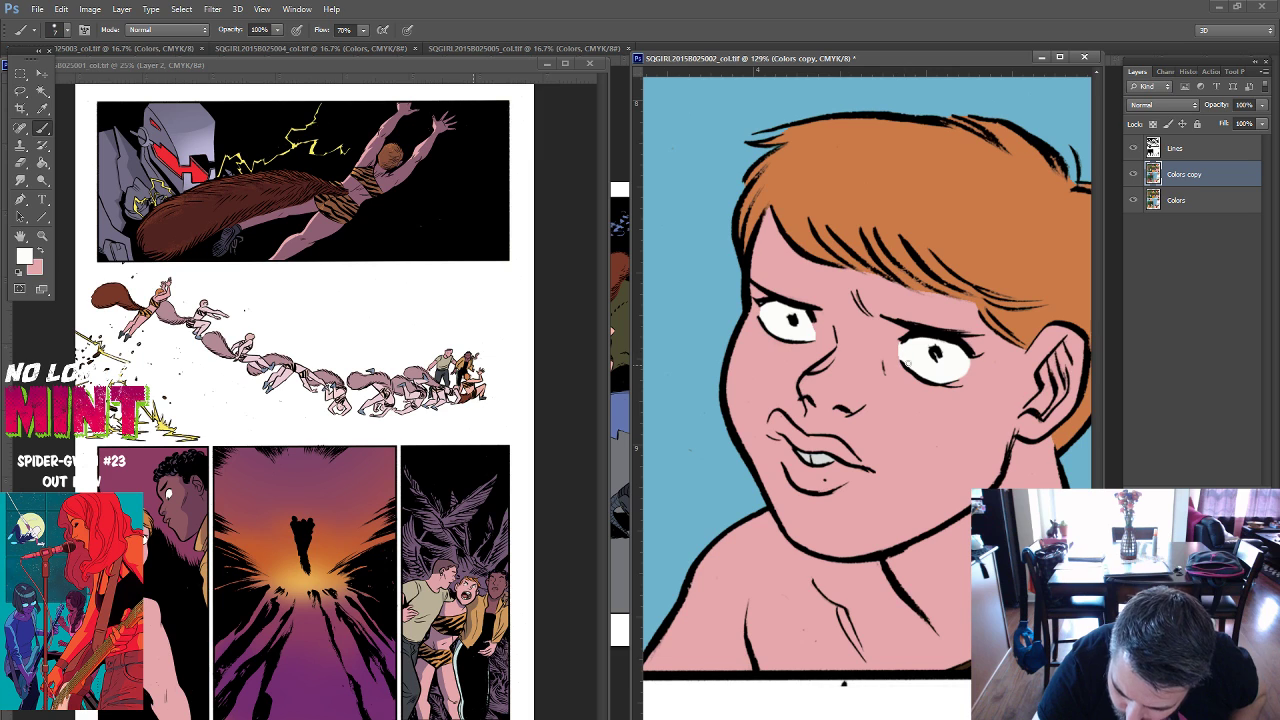
Erase the stray chin dot on the Lines layer with a Clear-mode brush, then zoom out.
key("alt+bracketright")
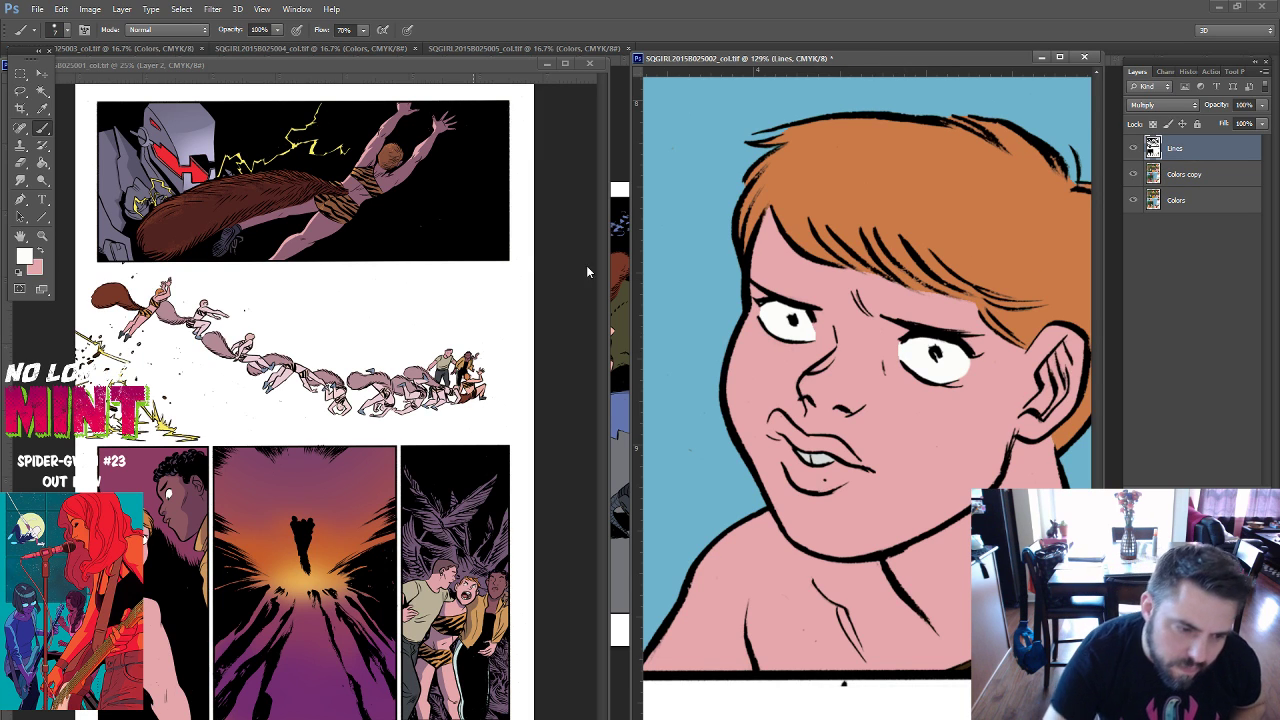
left_click(195, 30)
left_click(188, 72)
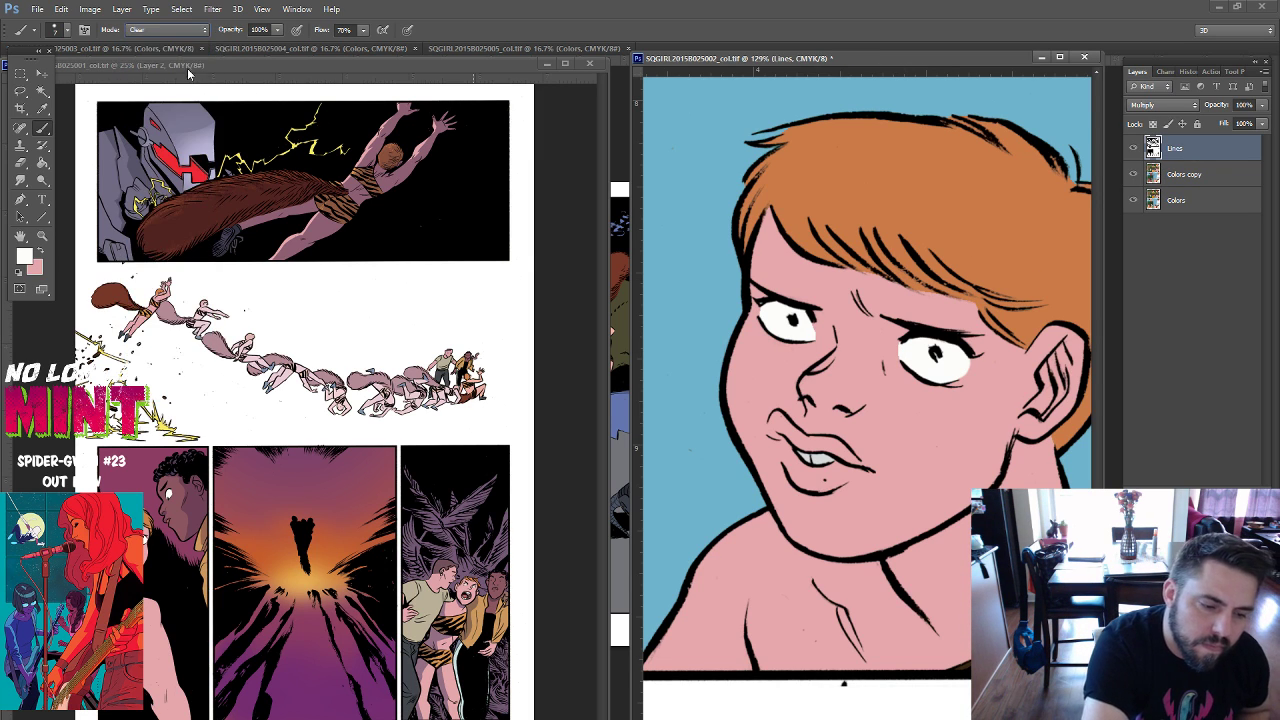
left_click(824, 480)
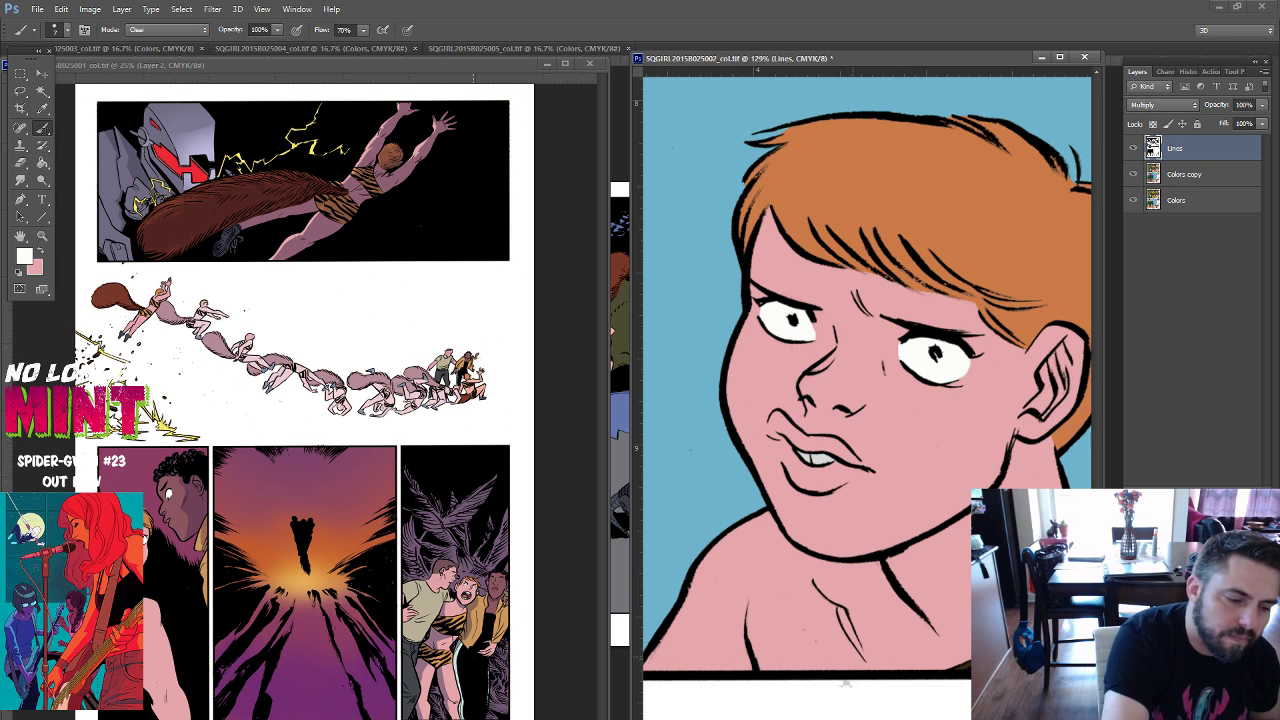
key("ctrl+minus")
key("ctrl+minus")
key("ctrl+minus")
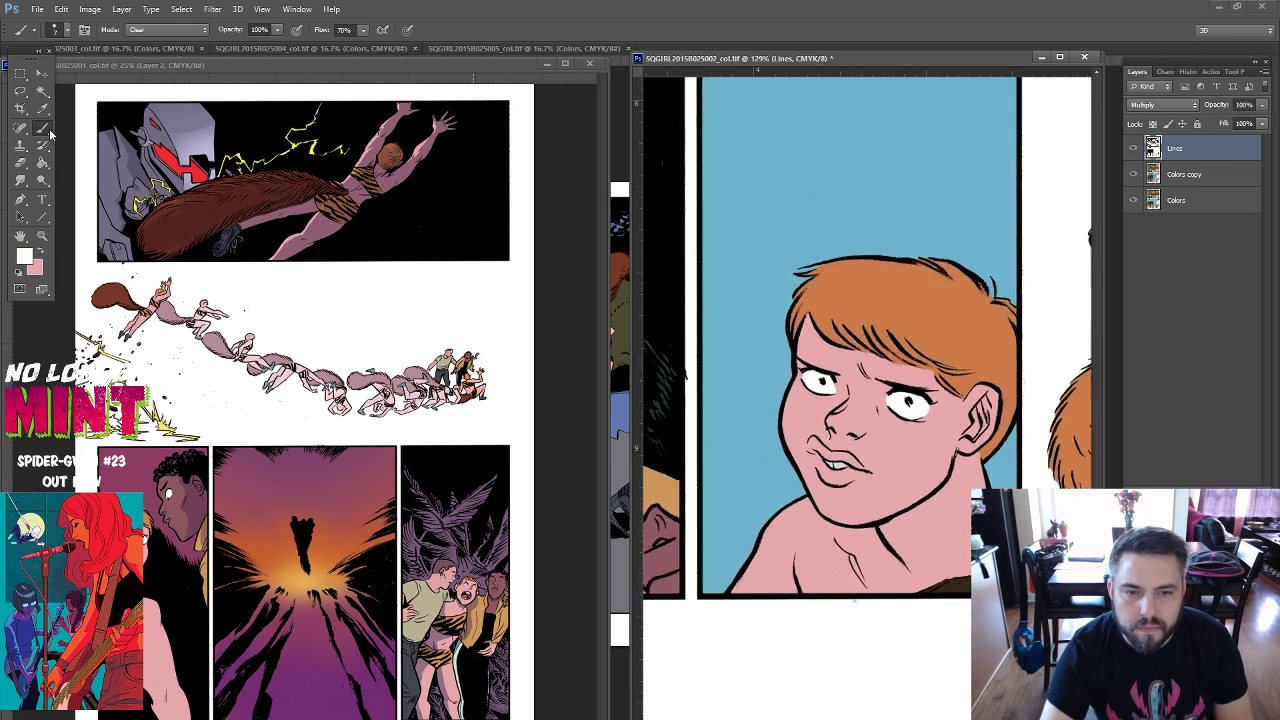
key("ctrl+minus")
key("ctrl+minus")
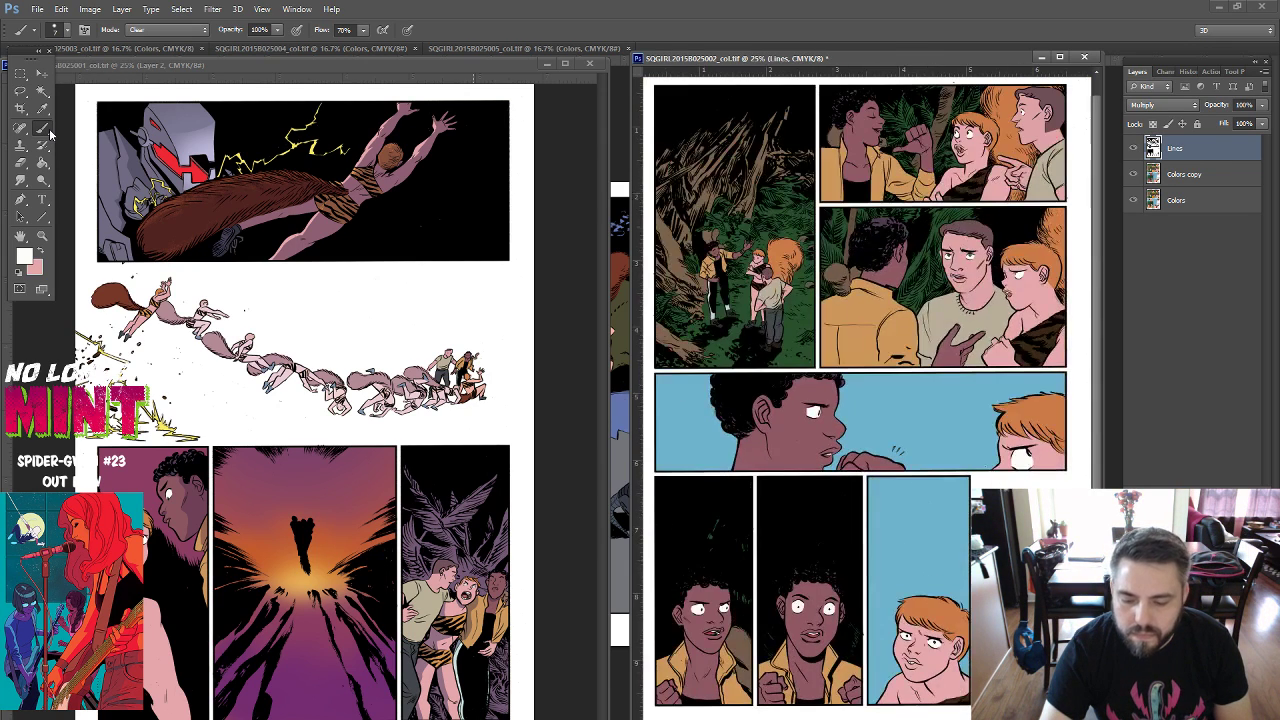
Zoom in on the character's eye and return the brush to Normal mode on Colors copy.
key("z")
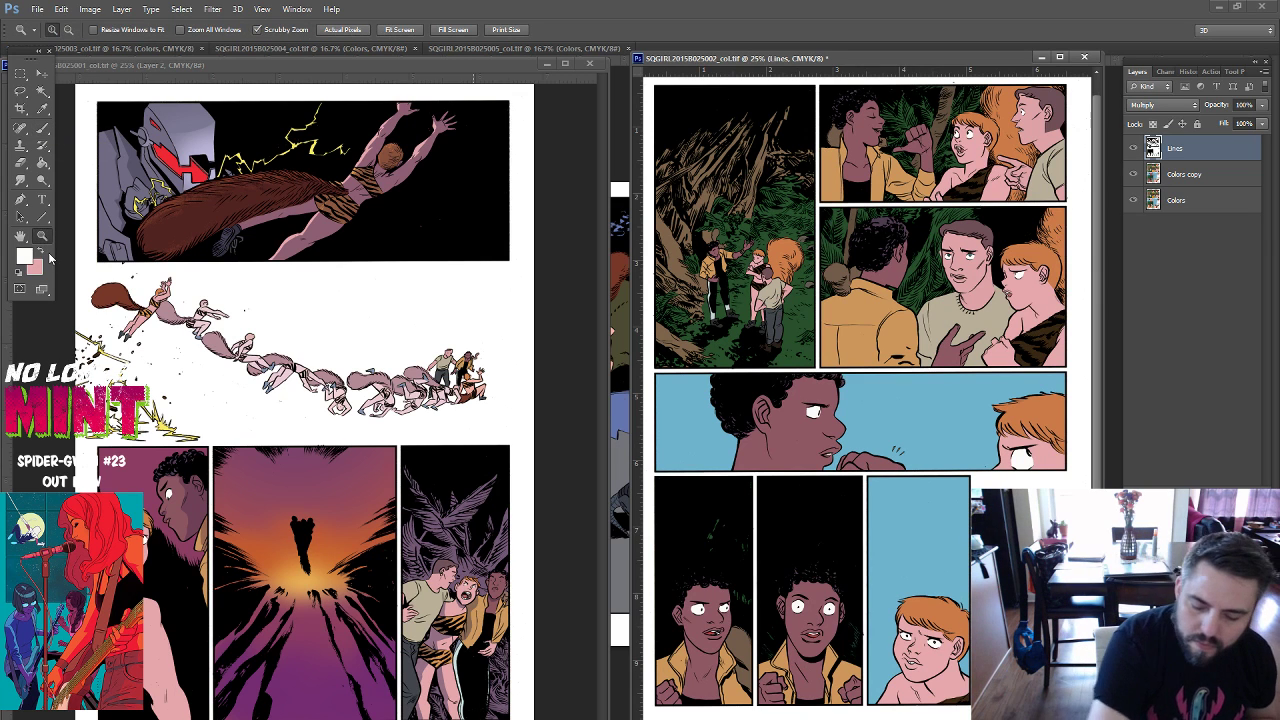
left_click_drag(842, 402, 858, 482)
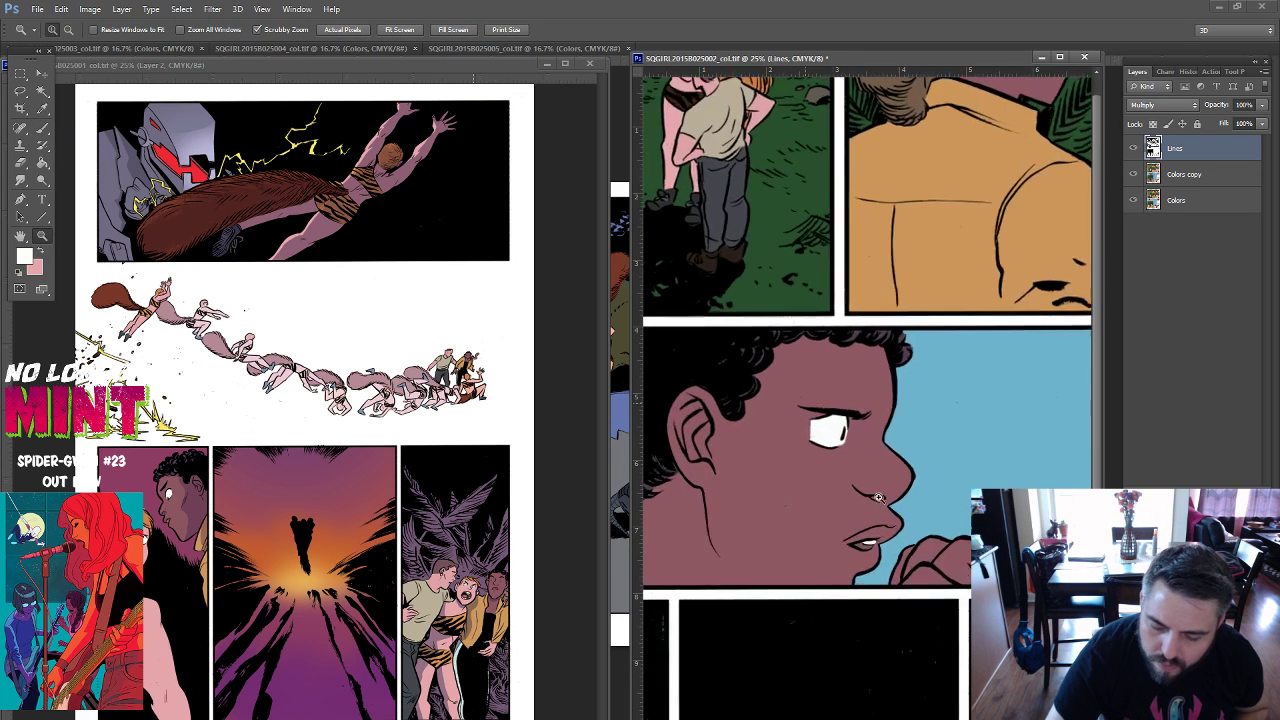
key("b")
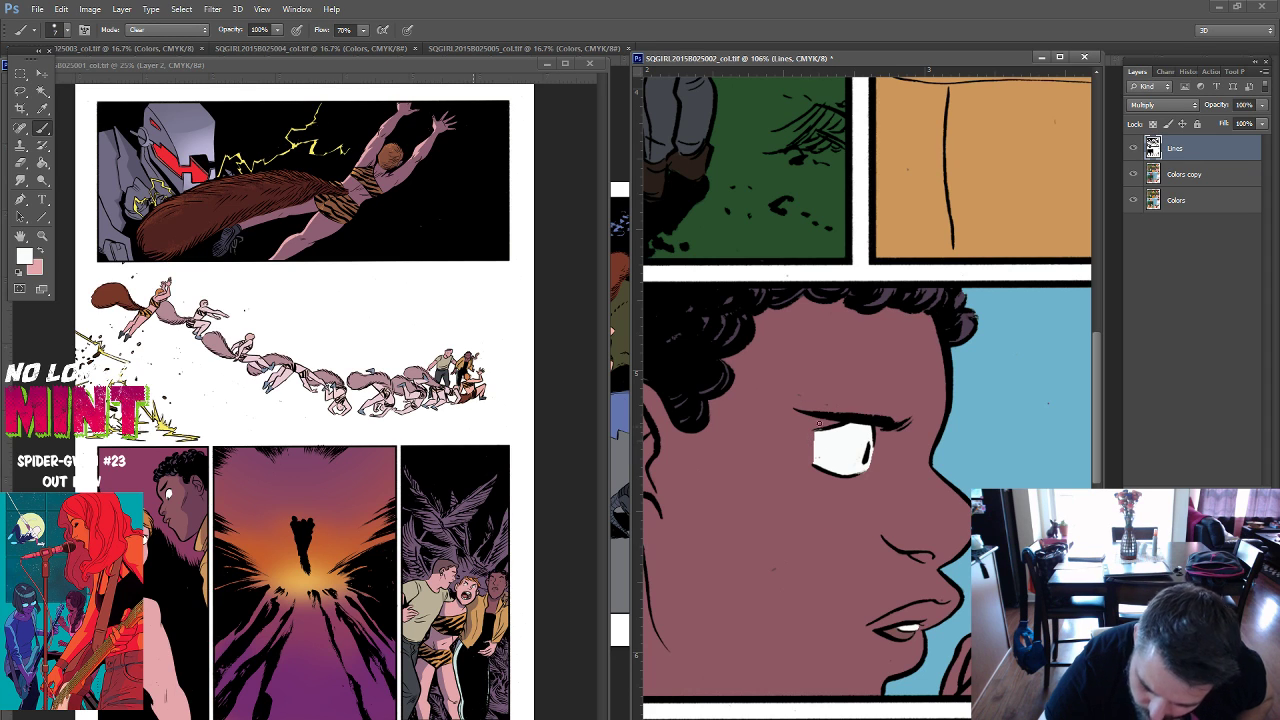
left_click(165, 29)
left_click(193, 50)
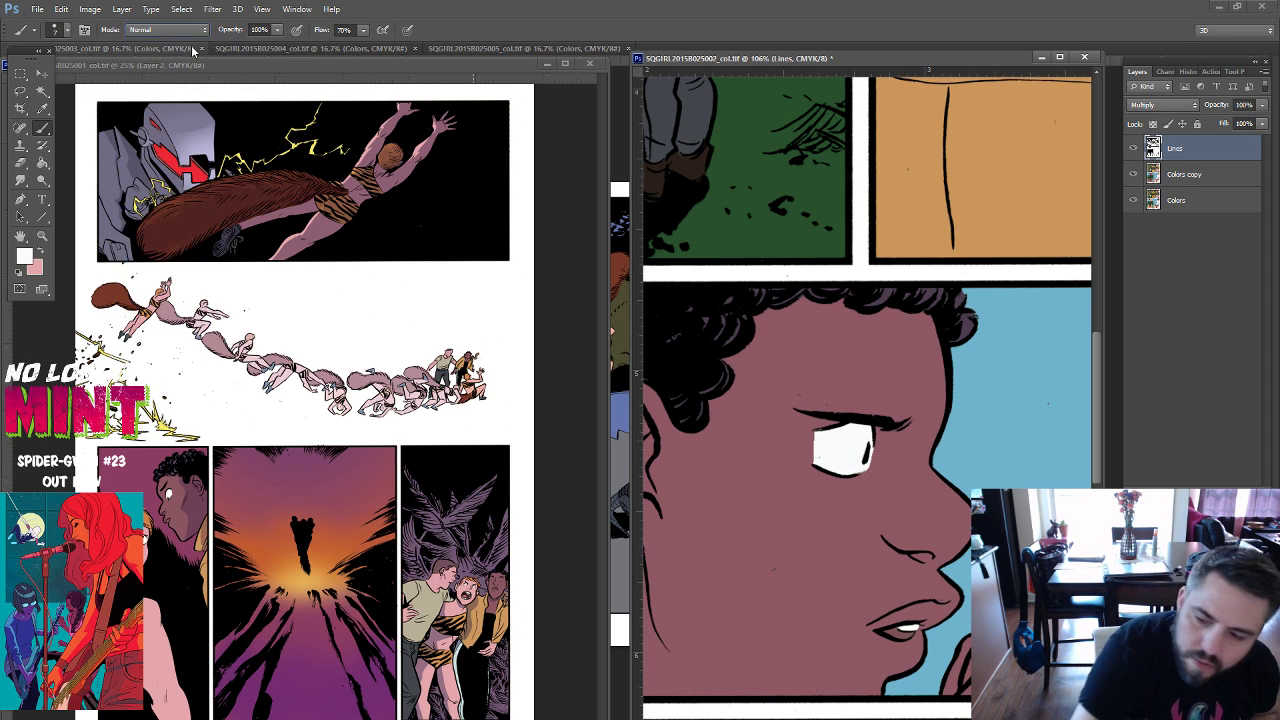
key("alt+bracketleft")
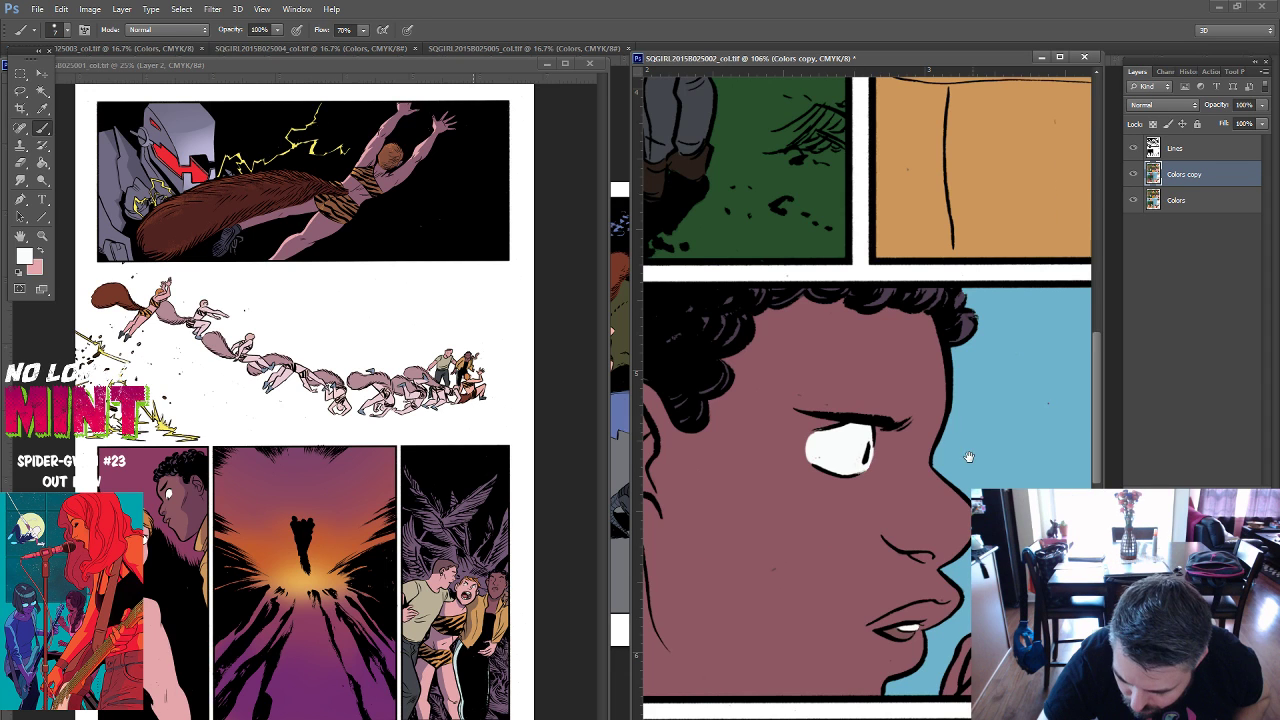
Sample the pink skin tone, then white from the character's eye, as paint colour.
scroll(966, 449, "down", 3)
scroll(866, 423, "down", 3)
scroll(900, 389, "down", 2)
scroll(886, 374, "right", 5)
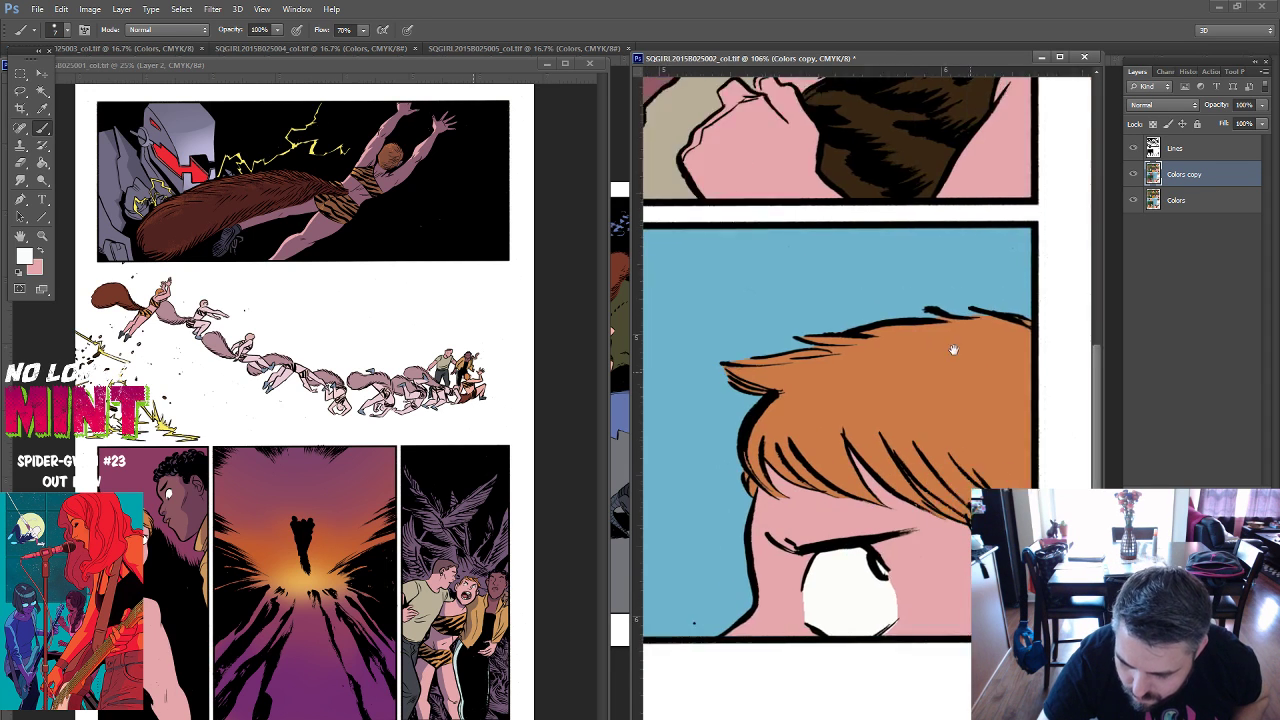
scroll(951, 349, "down", 1)
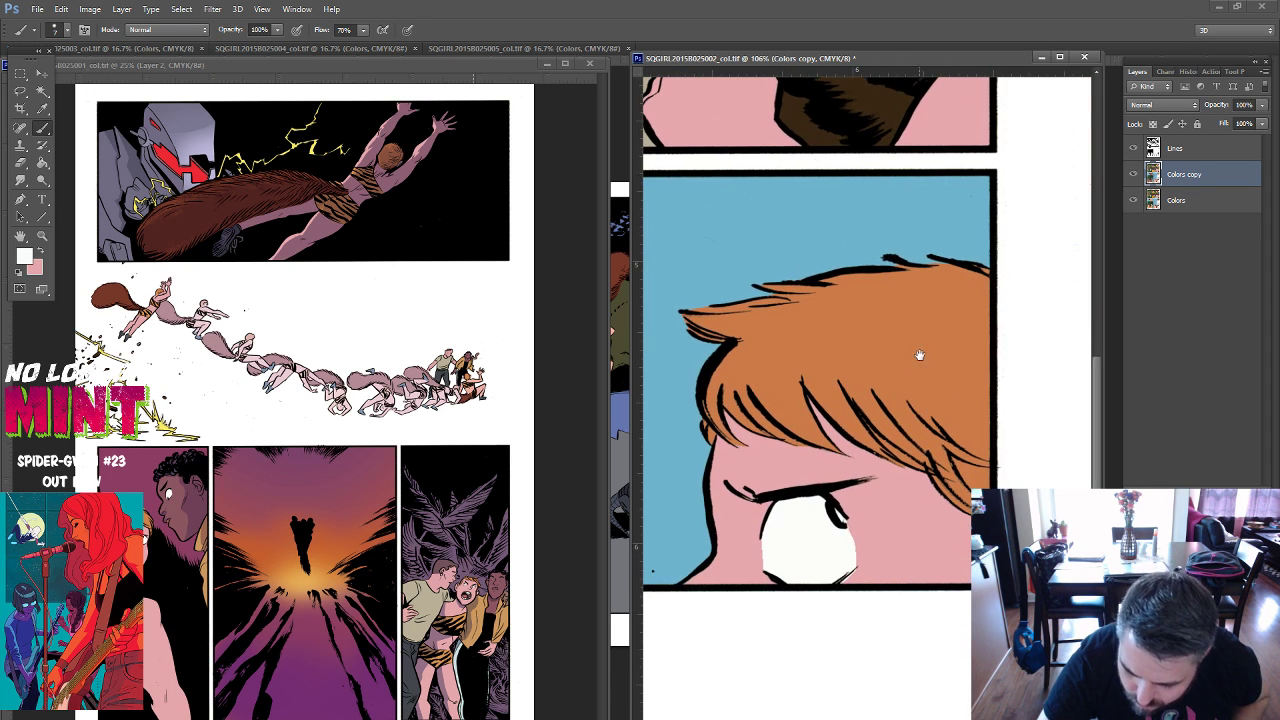
left_click(855, 545, "alt")
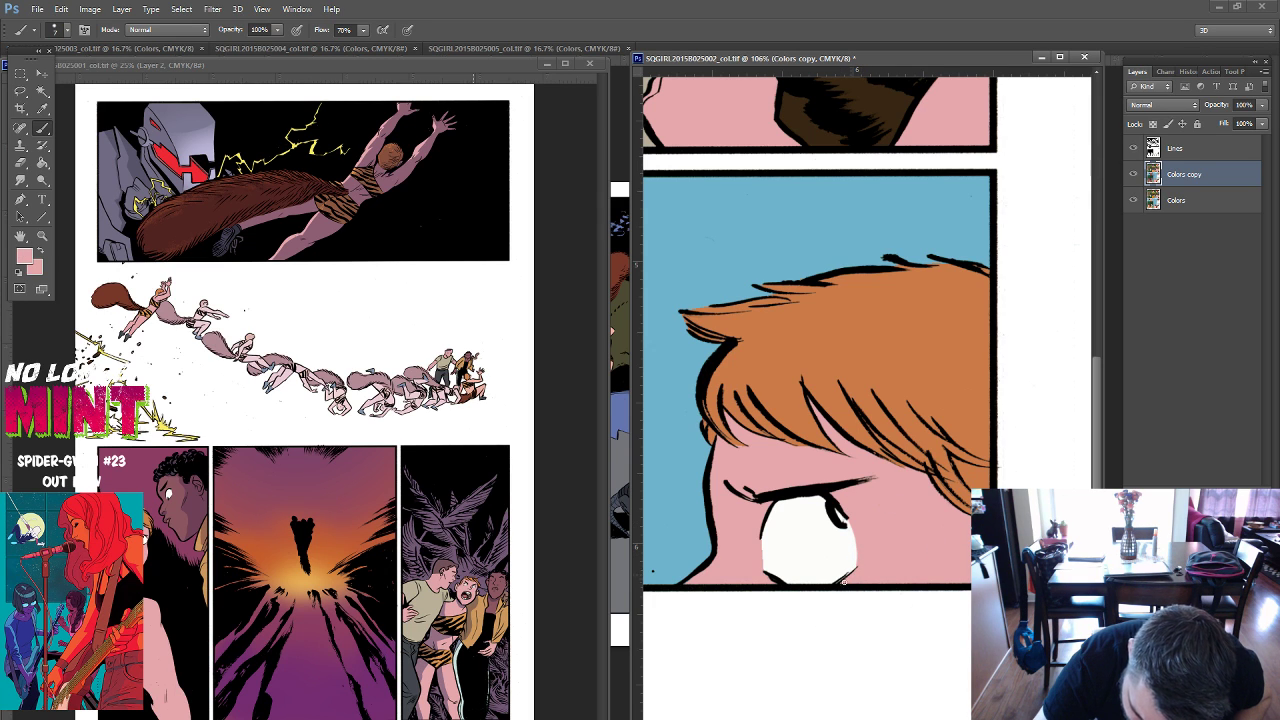
scroll(877, 420, "up", 1)
scroll(900, 380, "up", 4)
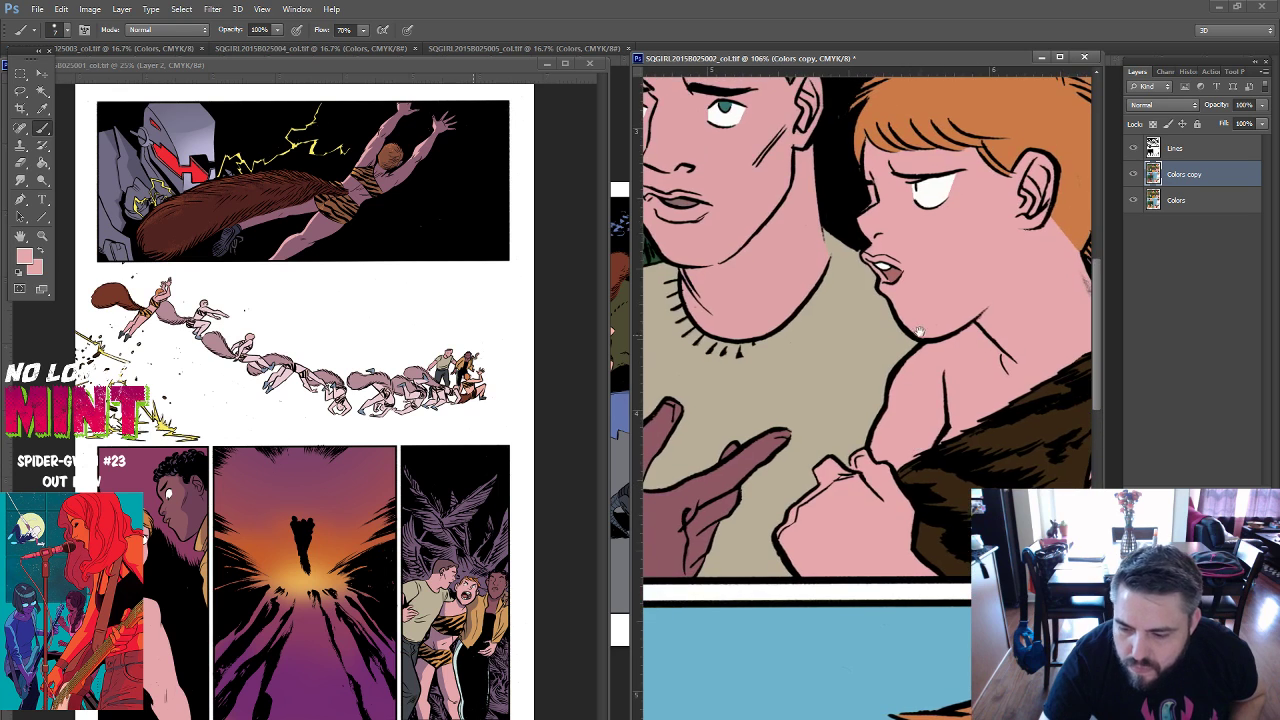
scroll(919, 331, "up", 2)
scroll(940, 340, "up", 3)
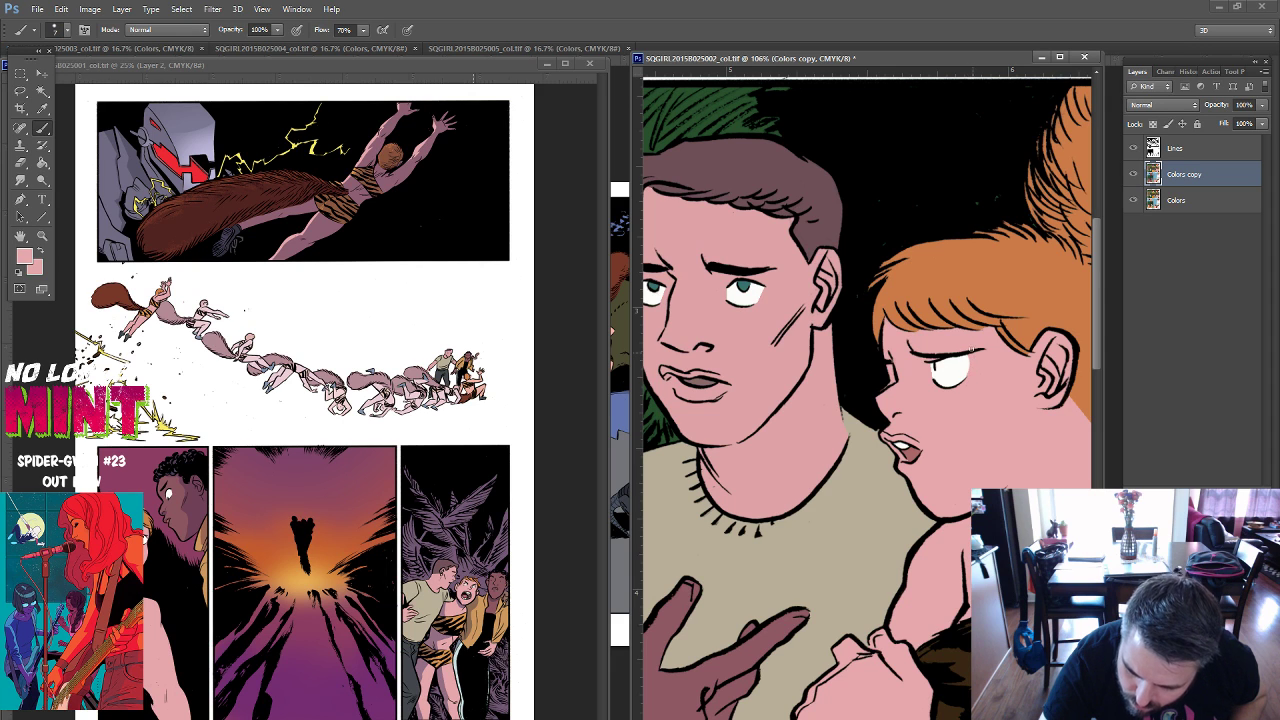
left_click_drag(863, 376, 899, 409)
left_click(826, 355, "alt")
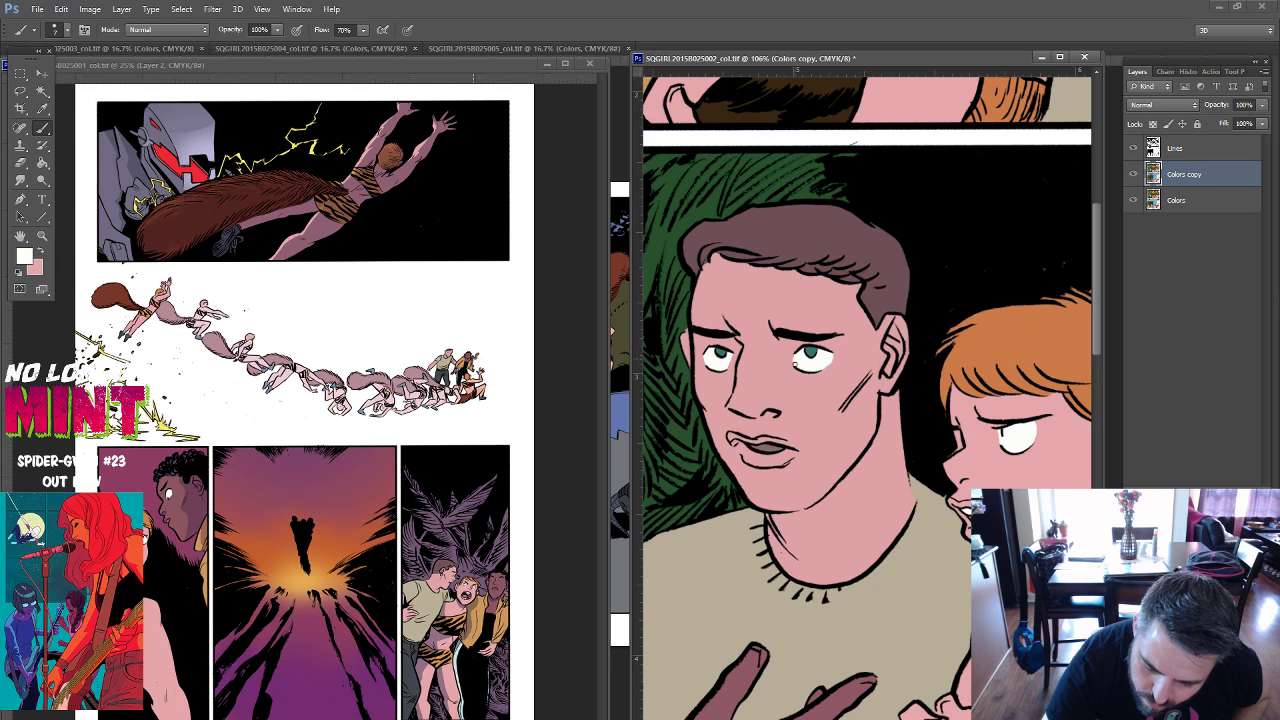
Pan to the yellow-shirt panel and paint the smiling character's teeth white.
left_click_drag(786, 390, 830, 417)
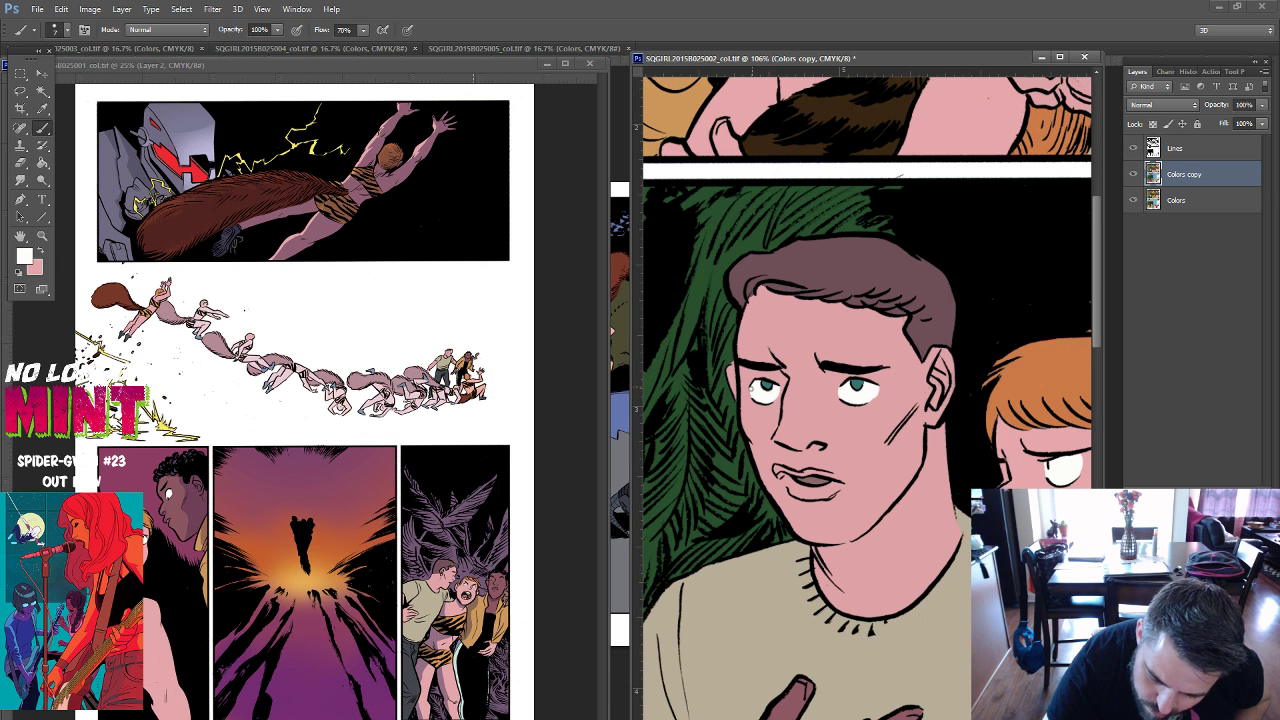
left_click_drag(830, 417, 868, 459)
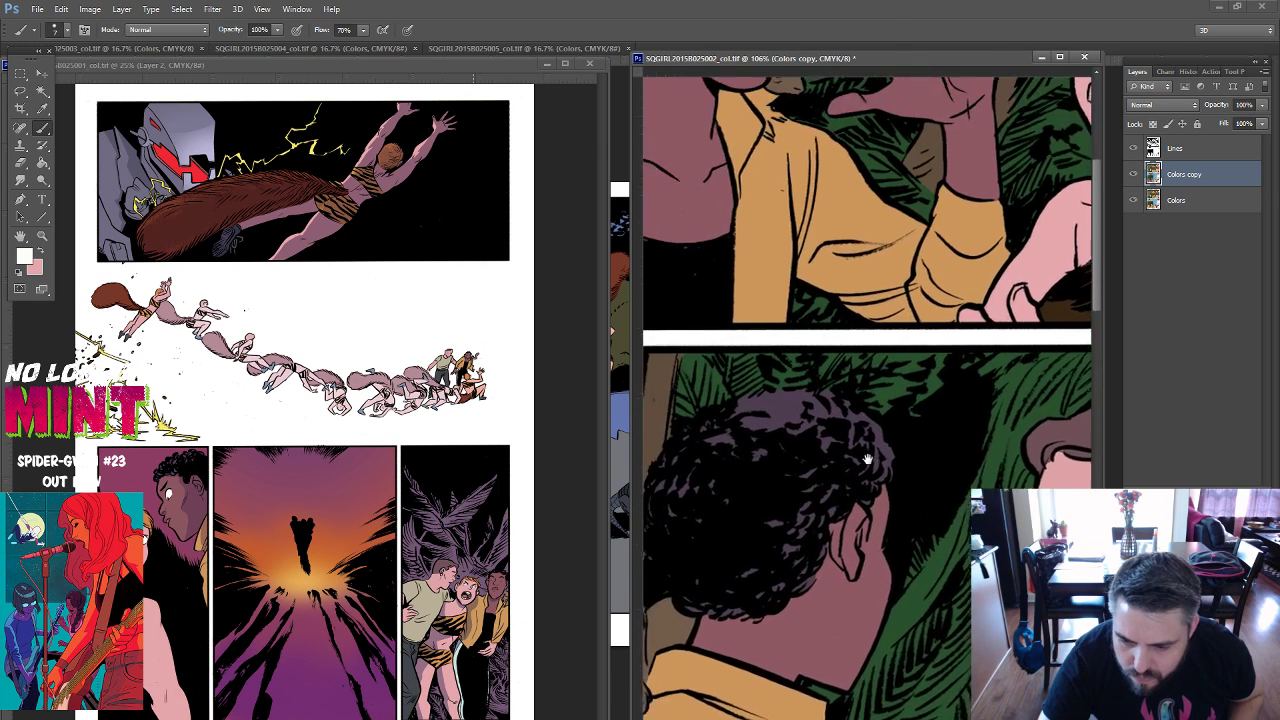
scroll(868, 459, "up", 3)
scroll(880, 450, "up", 1)
scroll(915, 415, "up", 1)
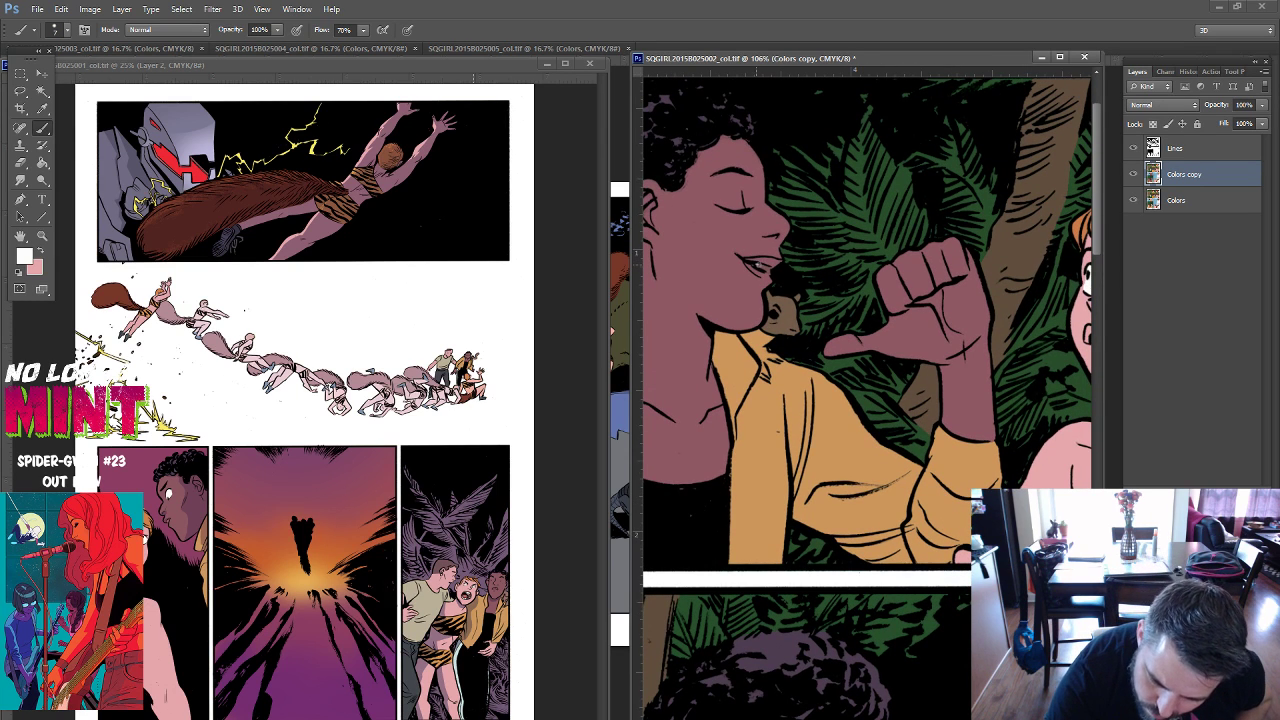
left_click_drag(757, 264, 770, 270)
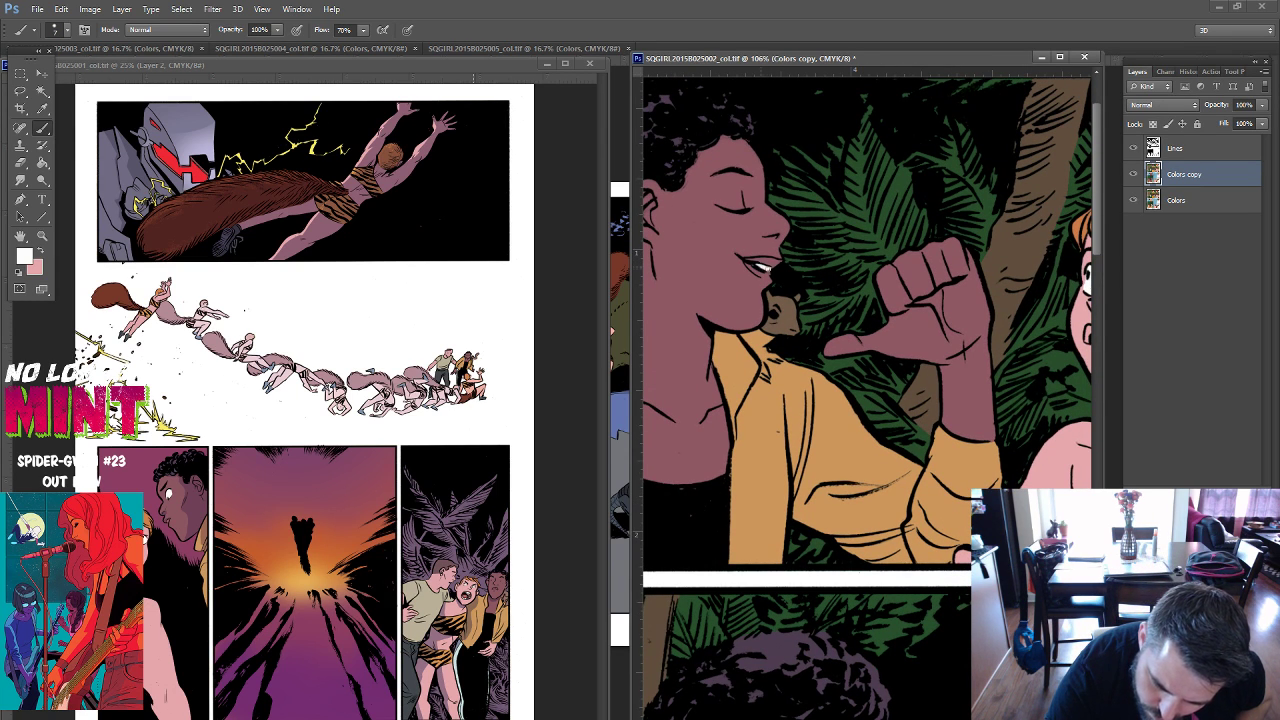
Sample skin and eye-white colours from the red-haired girl's face, then view at 100%.
left_click_drag(1060, 330, 889, 345)
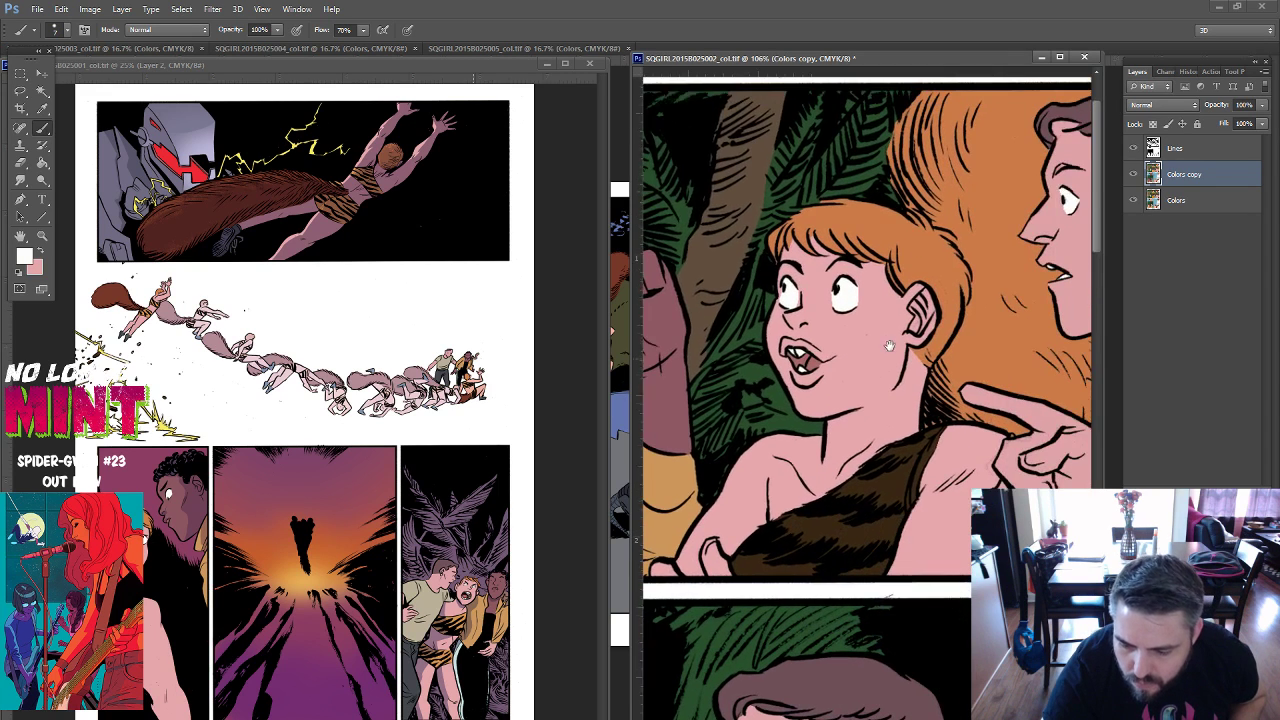
left_click(866, 275, "alt")
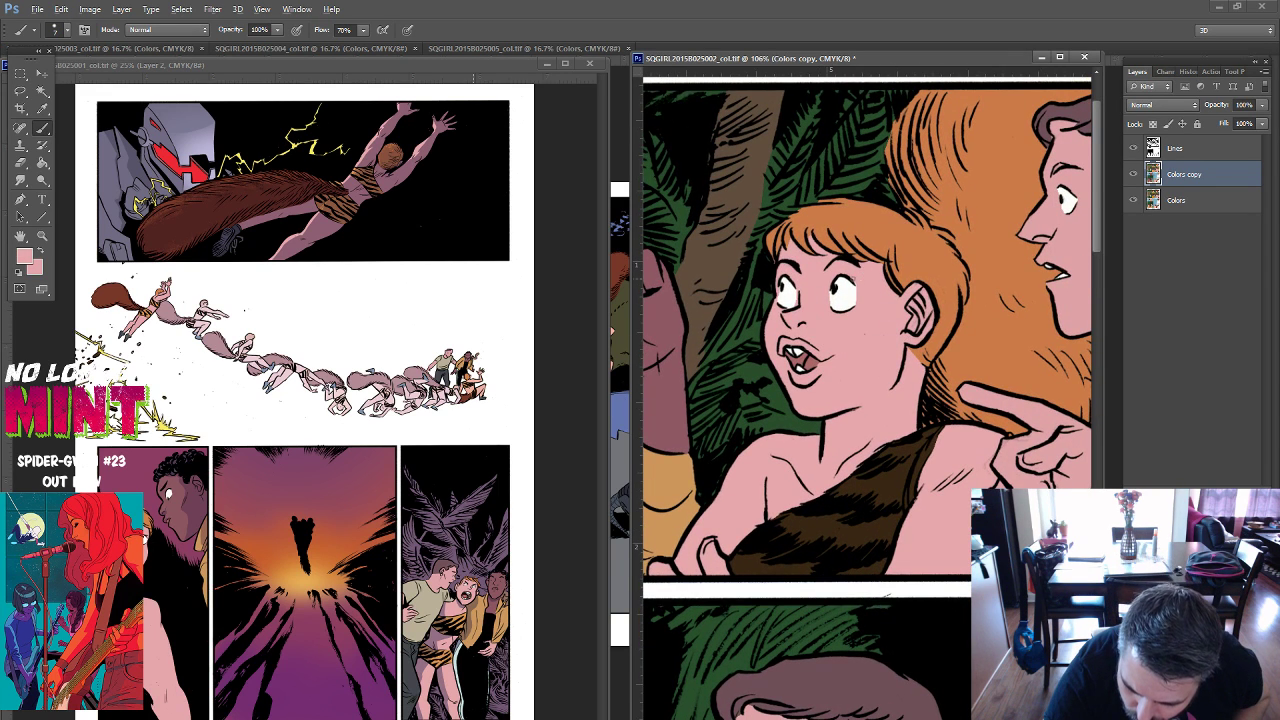
left_click(853, 292, "alt")
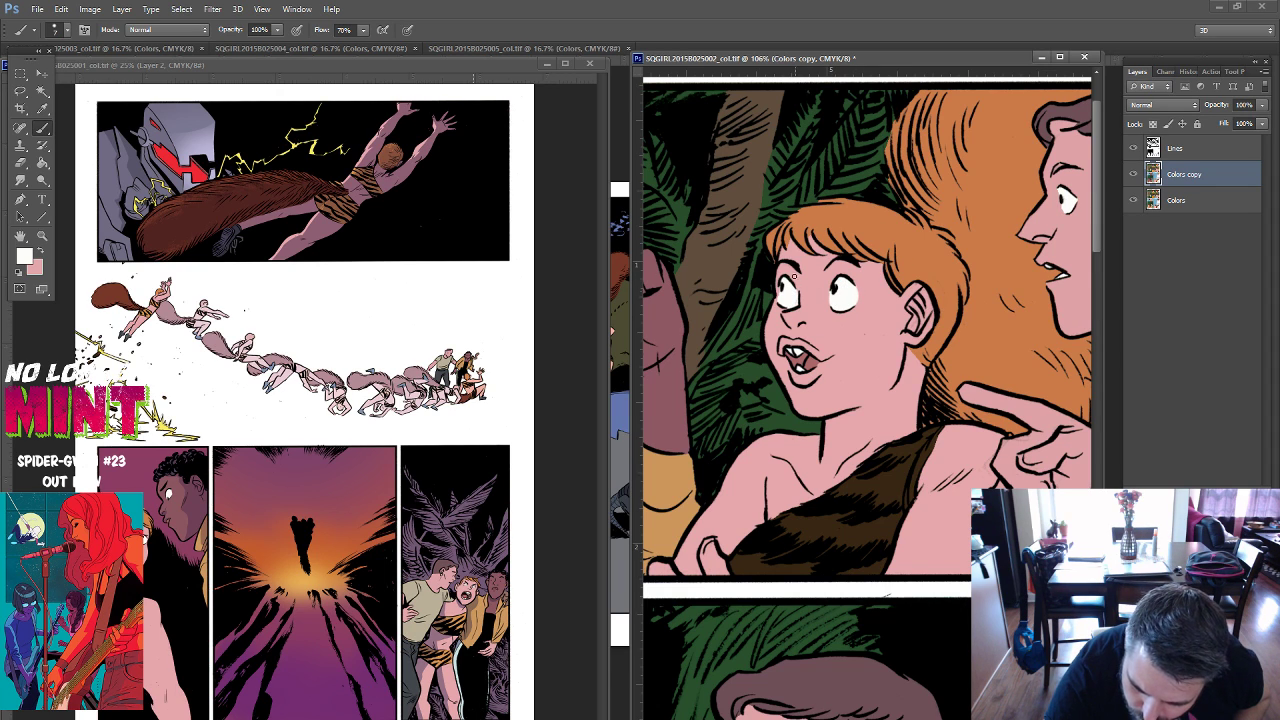
left_click_drag(1066, 320, 866, 340)
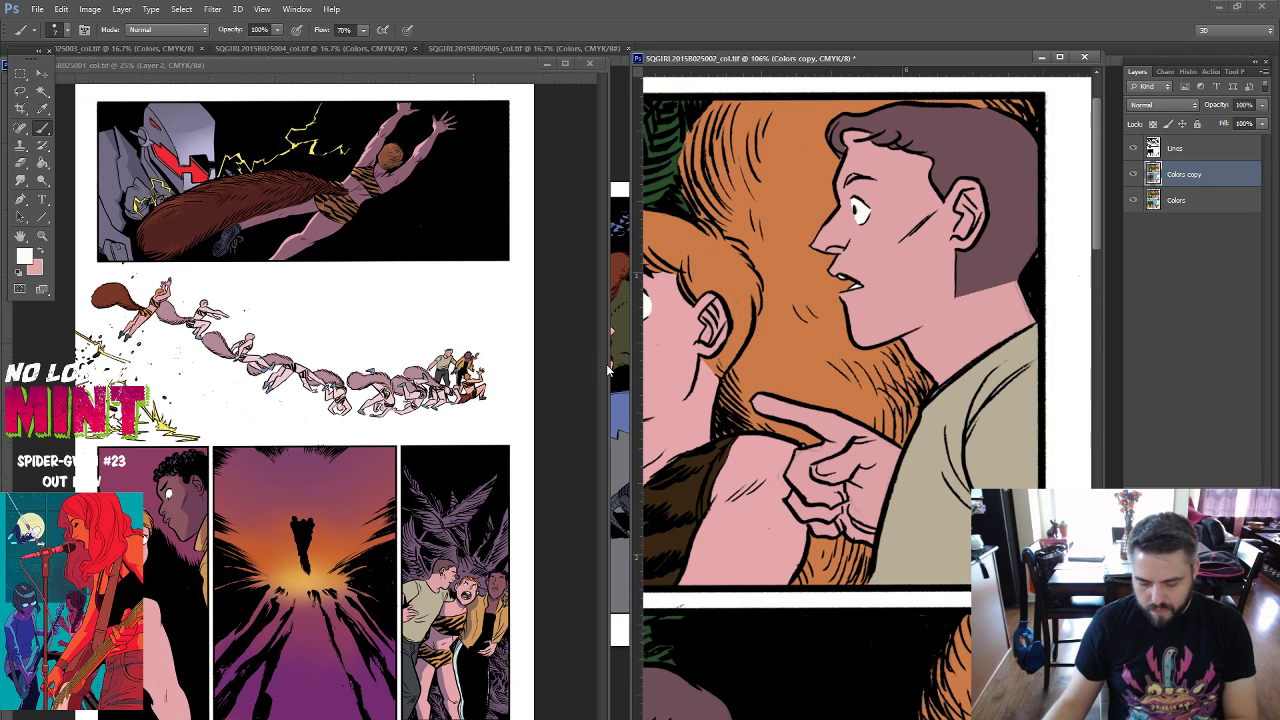
key("ctrl+minus")
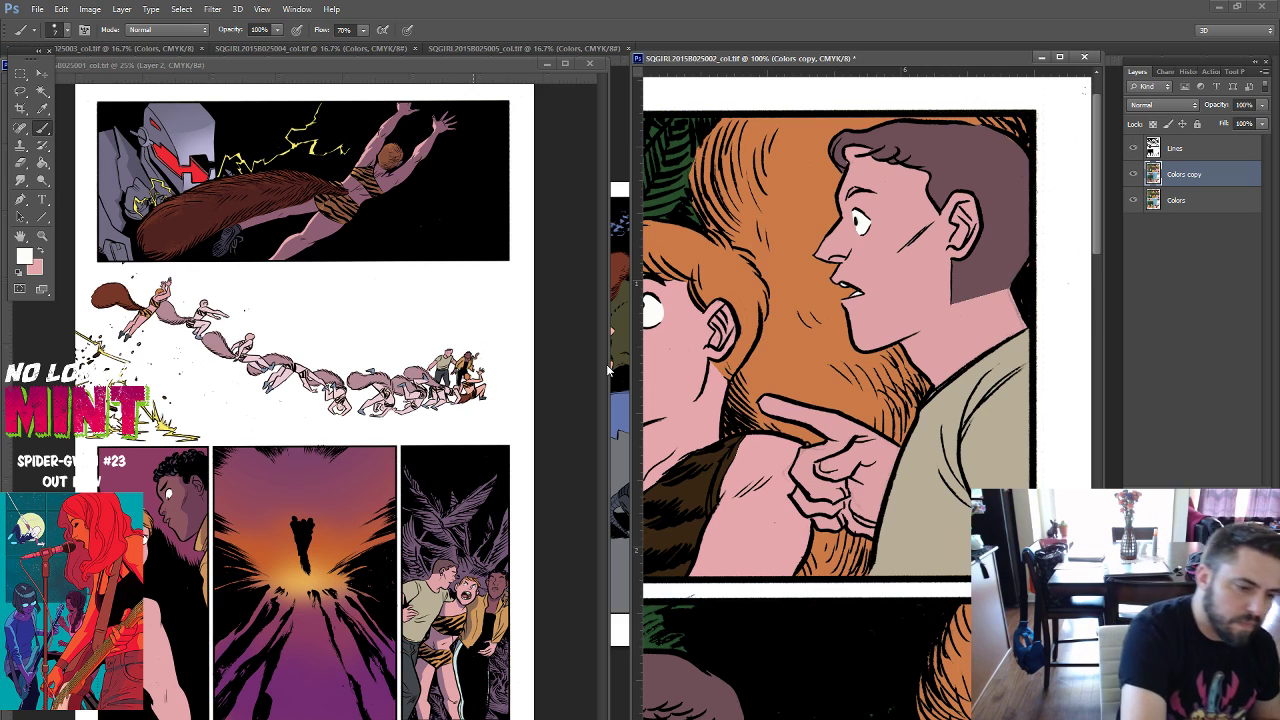
Lasso the orange hair behind the man and fill it with dark brown.
key("l")
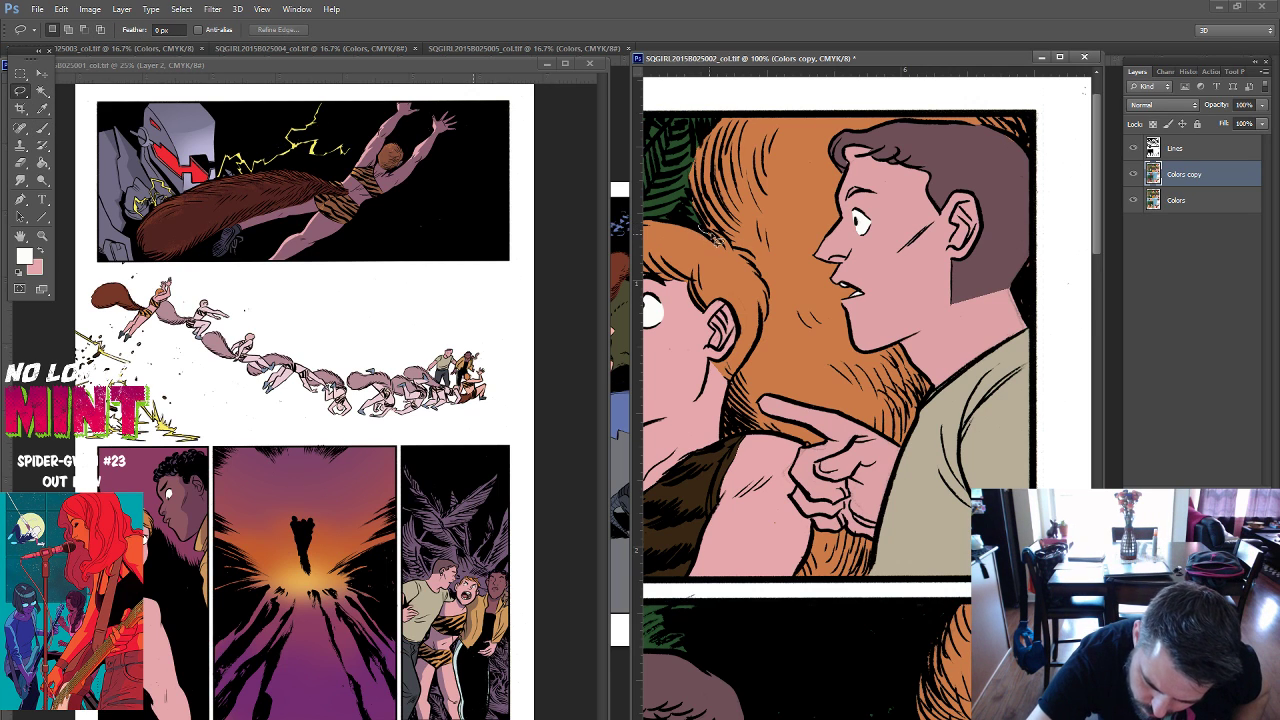
mouse_move(712, 238)
left_mouse_down()
mouse_move(762, 266)
mouse_move(774, 304)
mouse_move(728, 398)
mouse_move(708, 530)
mouse_move(930, 595)
mouse_move(1050, 120)
mouse_move(760, 95)
mouse_move(706, 112)
left_mouse_up()
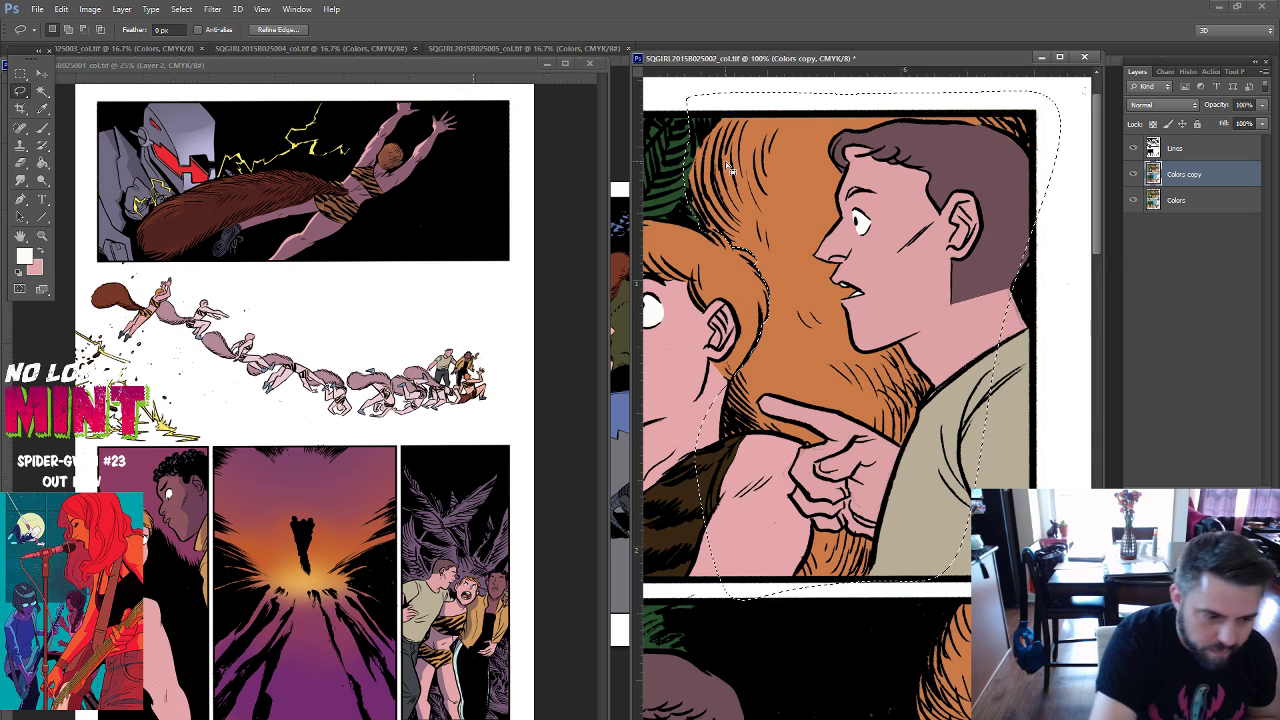
left_click(41, 163)
left_click(177, 196, "alt")
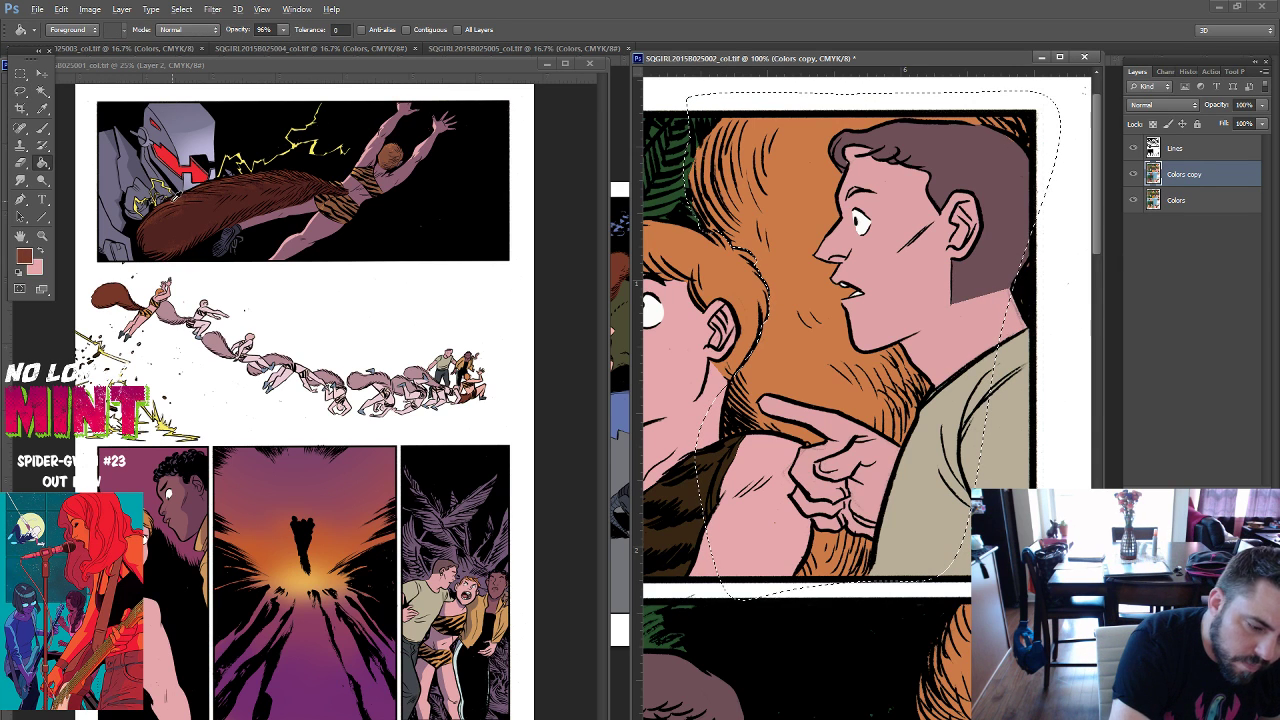
left_click(816, 352)
scroll(800, 347, "down", 1)
scroll(760, 348, "down", 4)
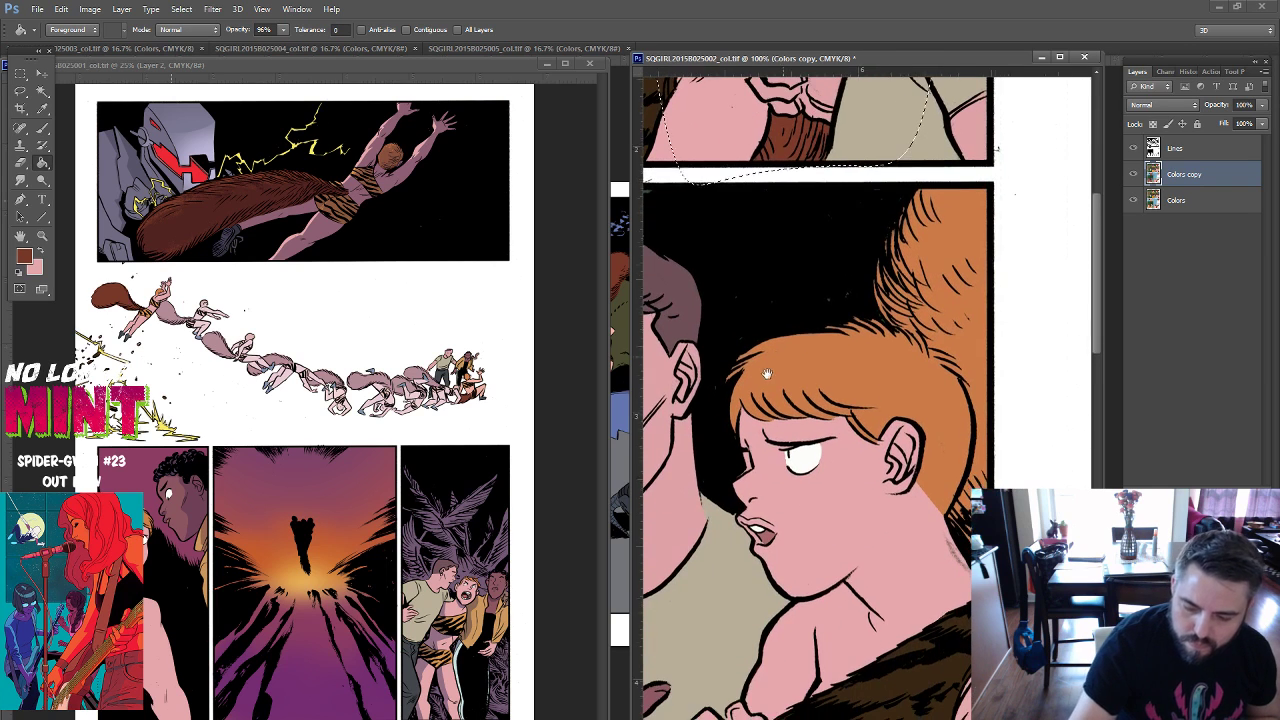
Lasso the orange hair in the next panel, fill it darker brown, then zoom out.
key("ctrl+d")
key("l")
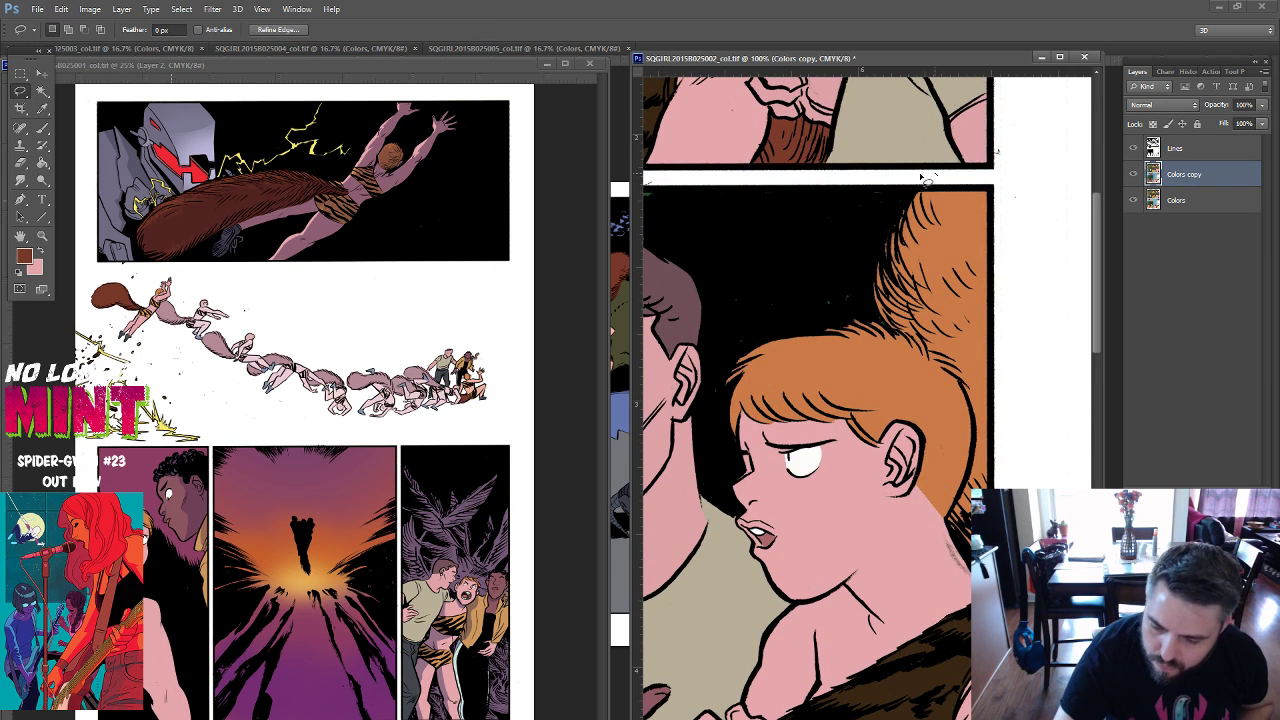
mouse_move(937, 174)
left_mouse_down()
mouse_move(868, 320)
mouse_move(925, 345)
mouse_move(969, 390)
mouse_move(978, 478)
mouse_move(930, 590)
mouse_move(1040, 420)
mouse_move(1015, 175)
left_mouse_up()
key("g")
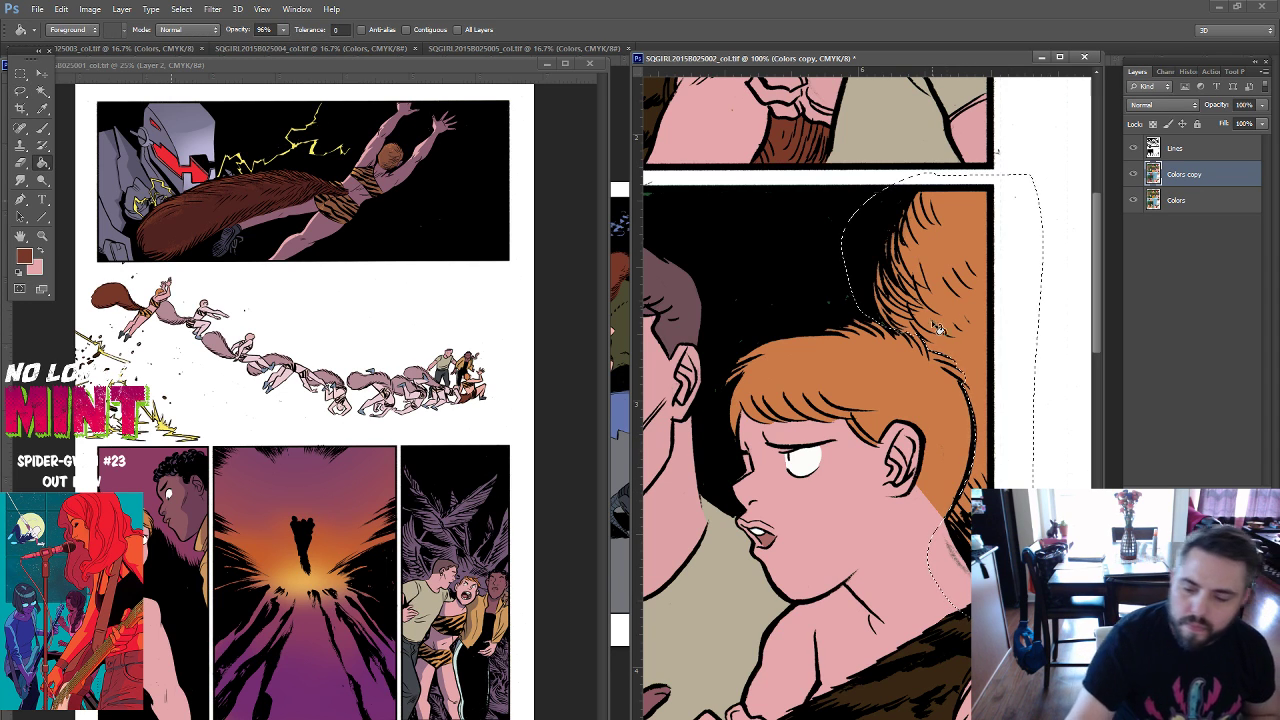
left_click(966, 437)
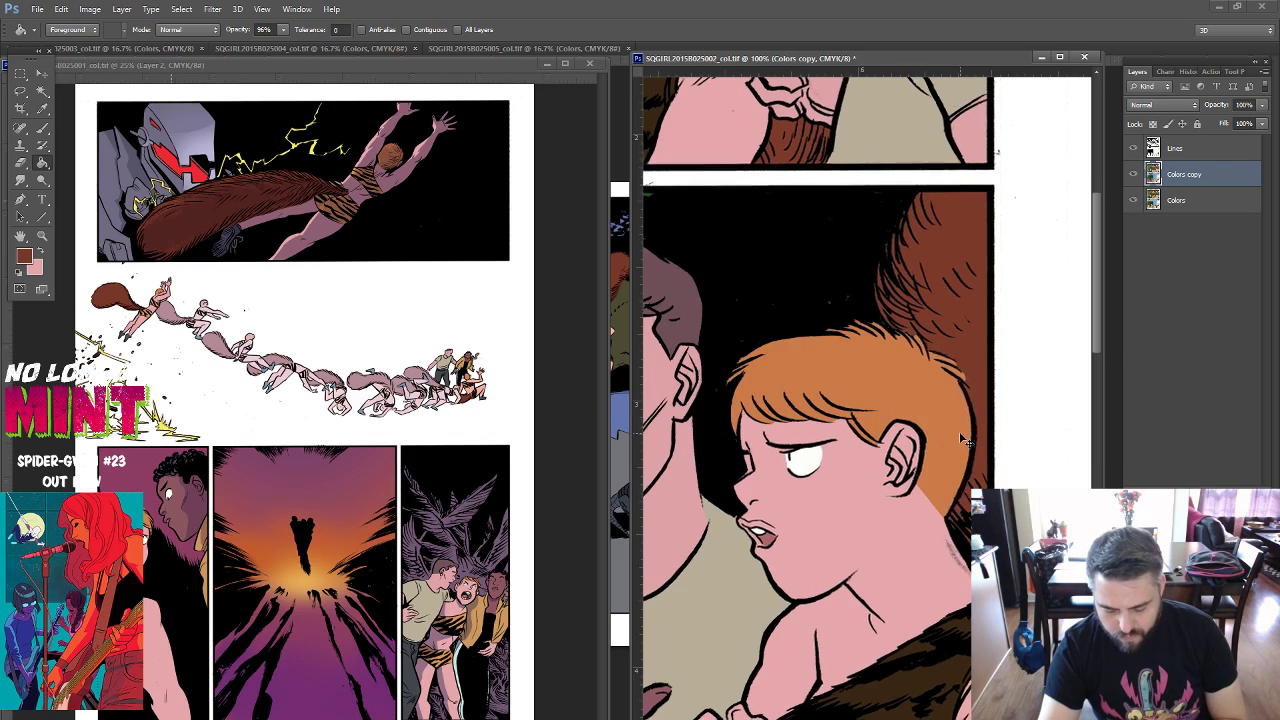
key("ctrl+d")
key("ctrl+minus")
key("ctrl+minus")
key("ctrl+minus")
key("ctrl+minus")
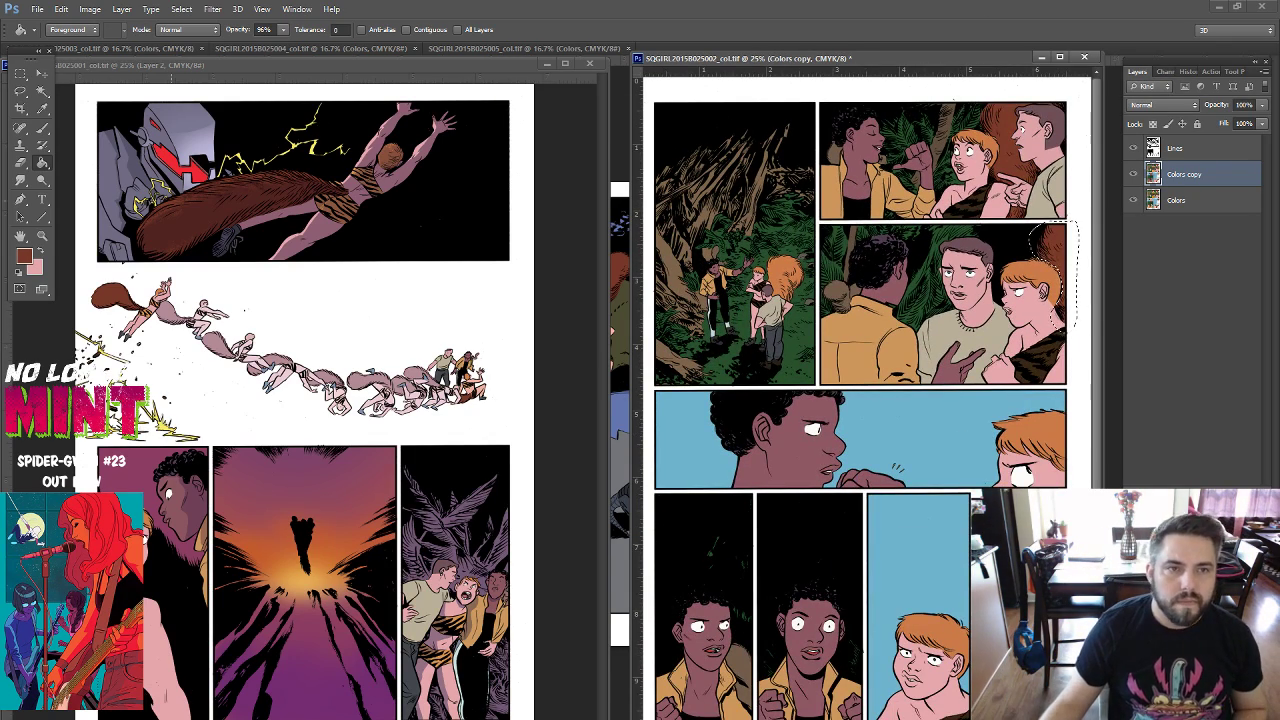
Lasso the middle-right panel's hair and set the foreground to dark blue-purple #585775.
key("ctrl+d")
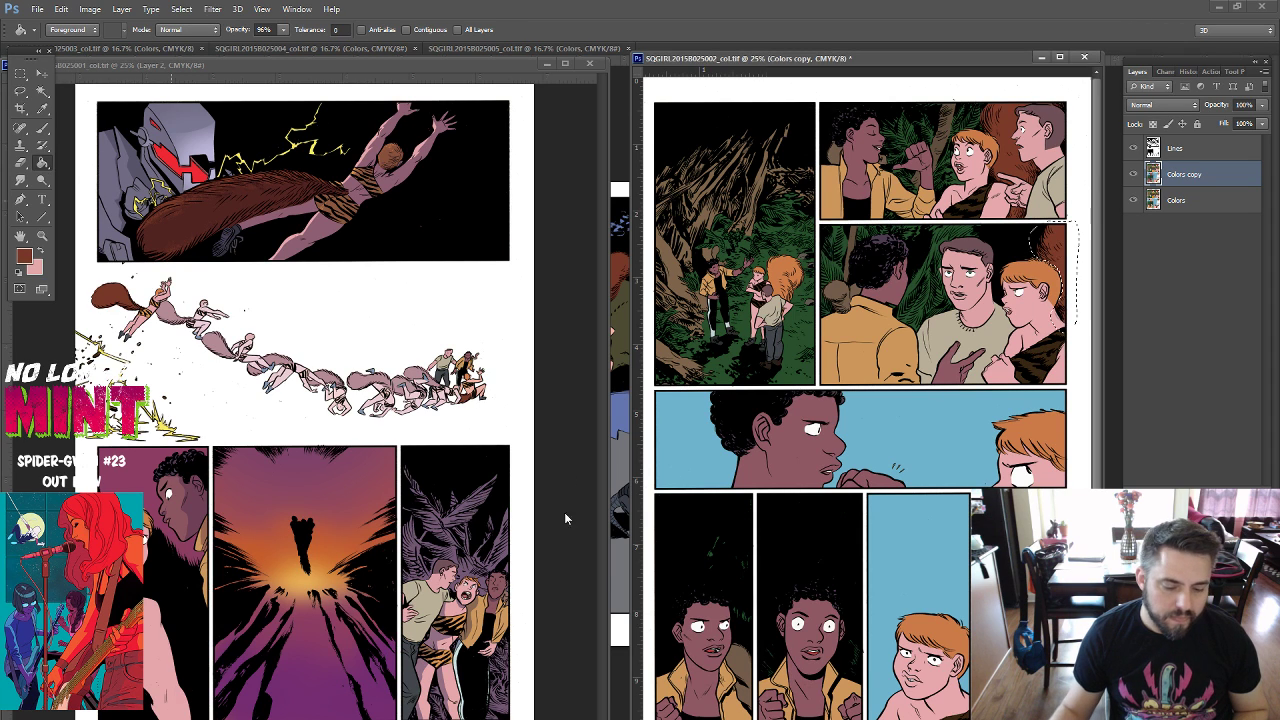
left_click_drag(1035, 228, 1075, 322)
left_click(459, 547, "alt")
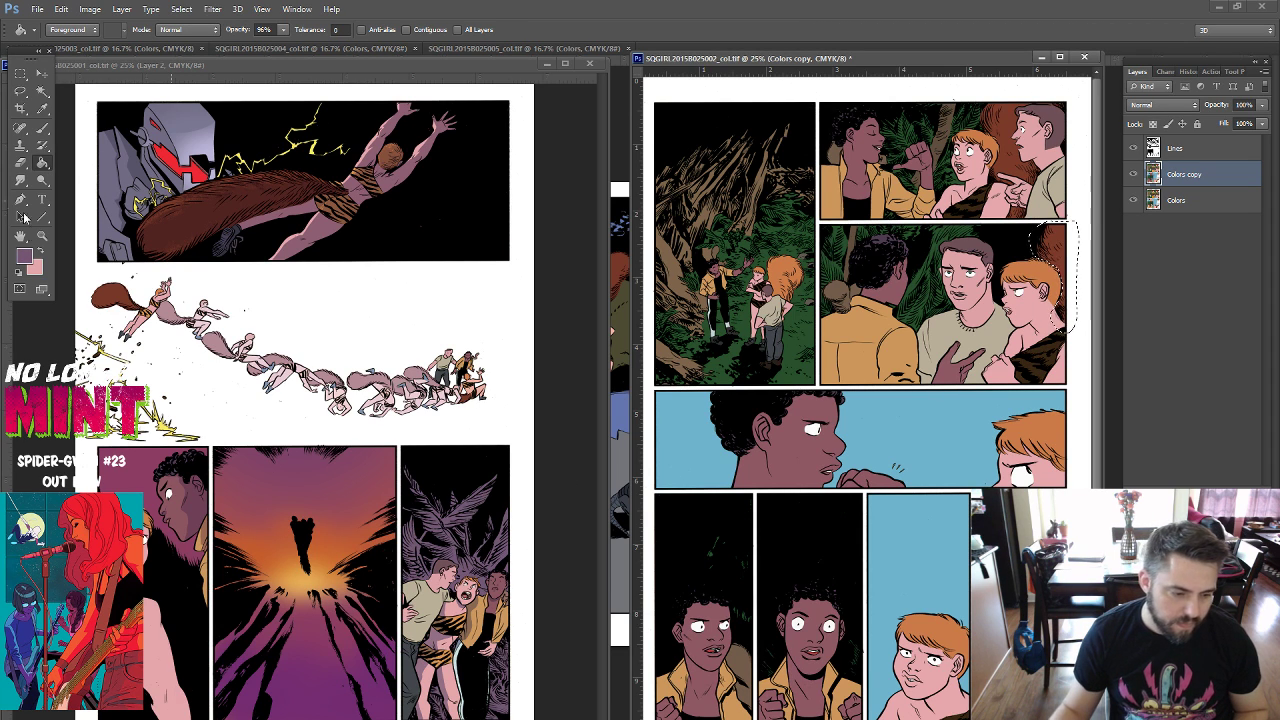
left_click(24, 256)
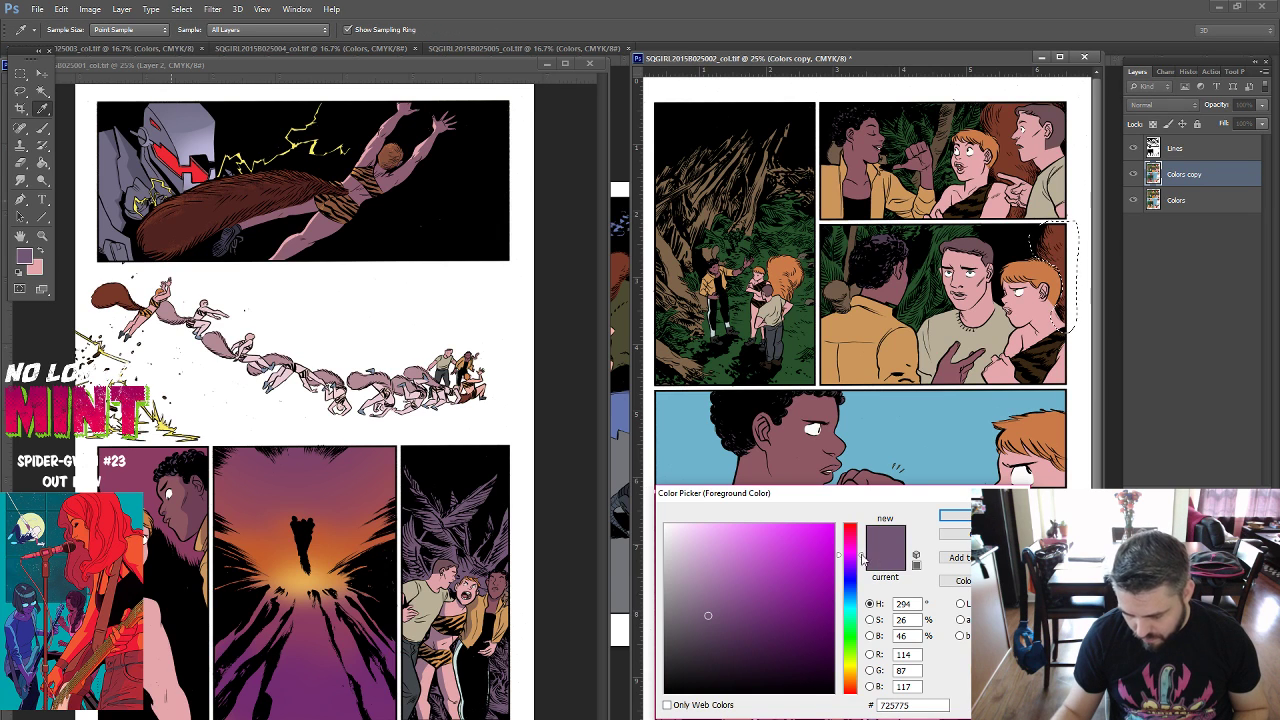
left_click_drag(862, 558, 860, 583)
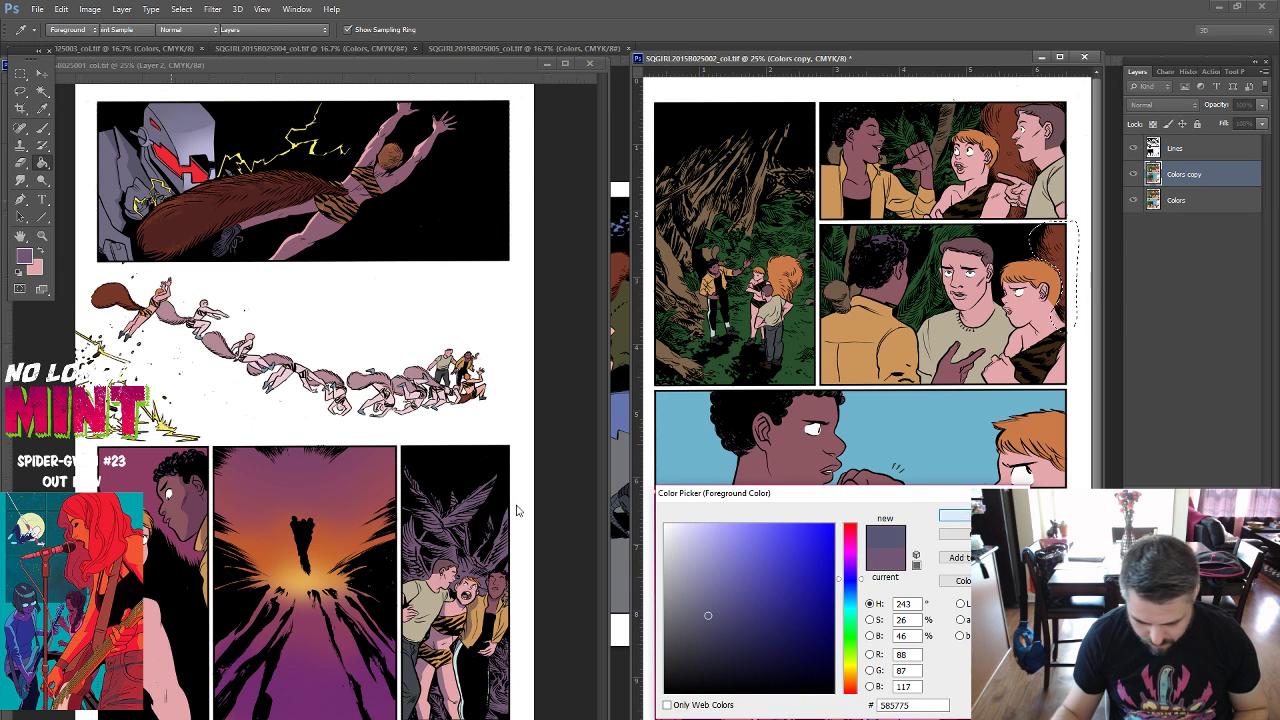
key("Return")
Undo an accidental purple fill on the other page and return to the Colors copy layer.
left_click(478, 537)
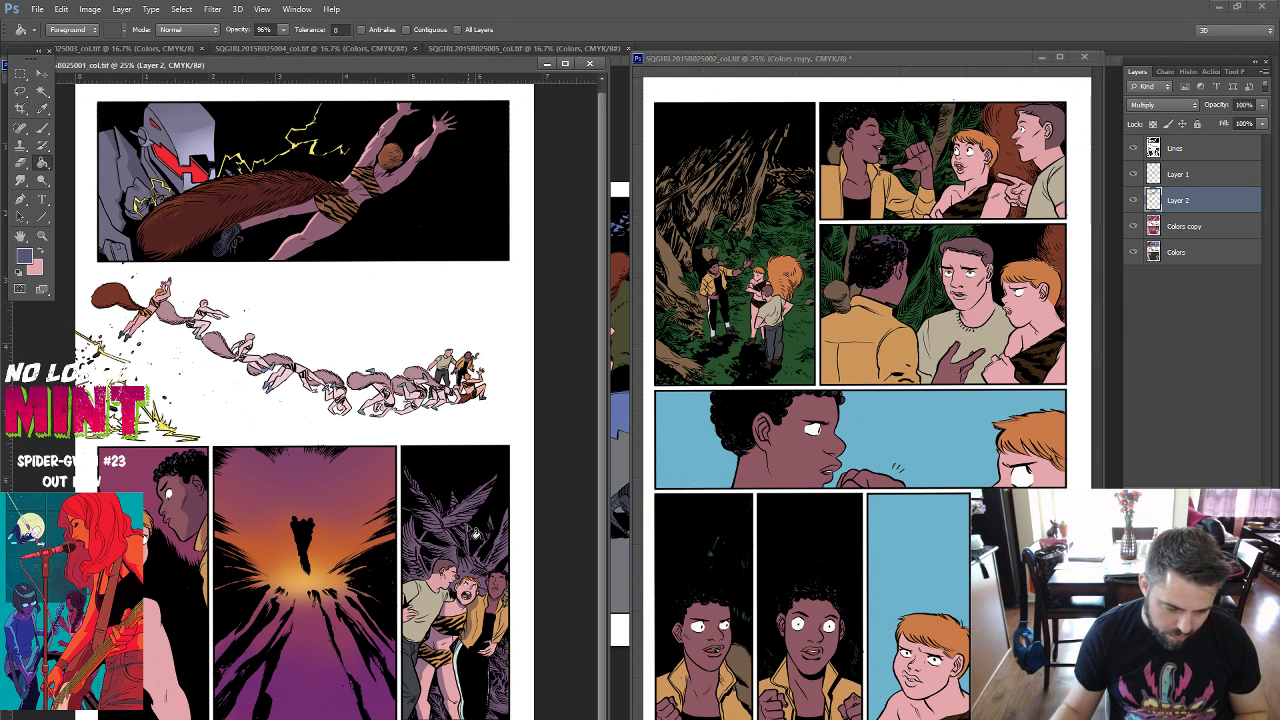
key("alt+BackSpace")
key("ctrl+z")
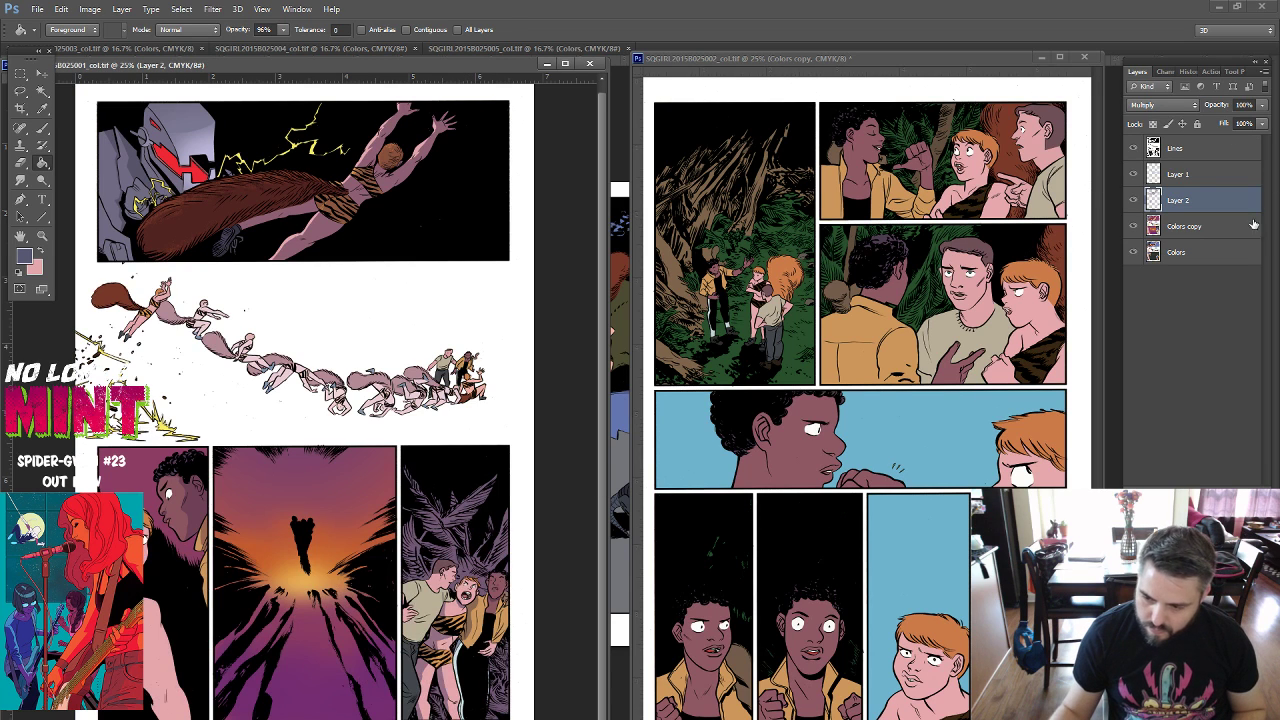
key("alt+bracketleft")
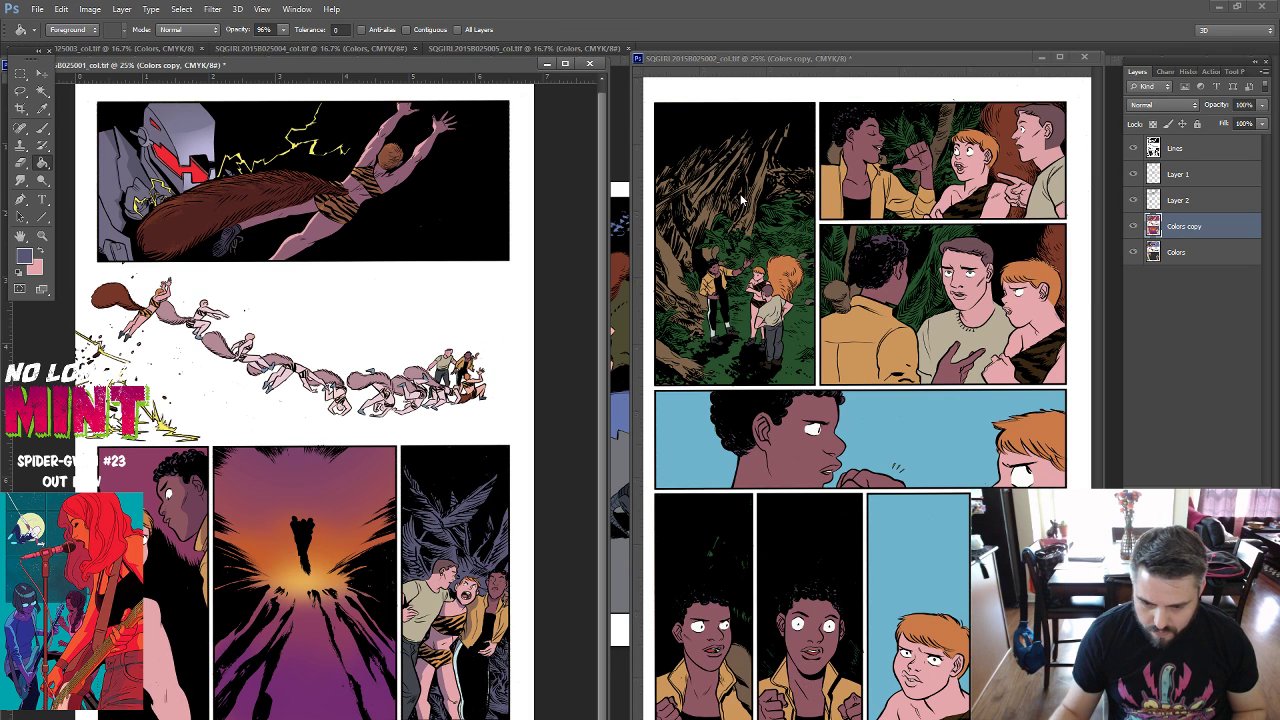
Fill the green foliage dark blue-purple and the top-left panel background a lighter purple.
left_click(783, 244)
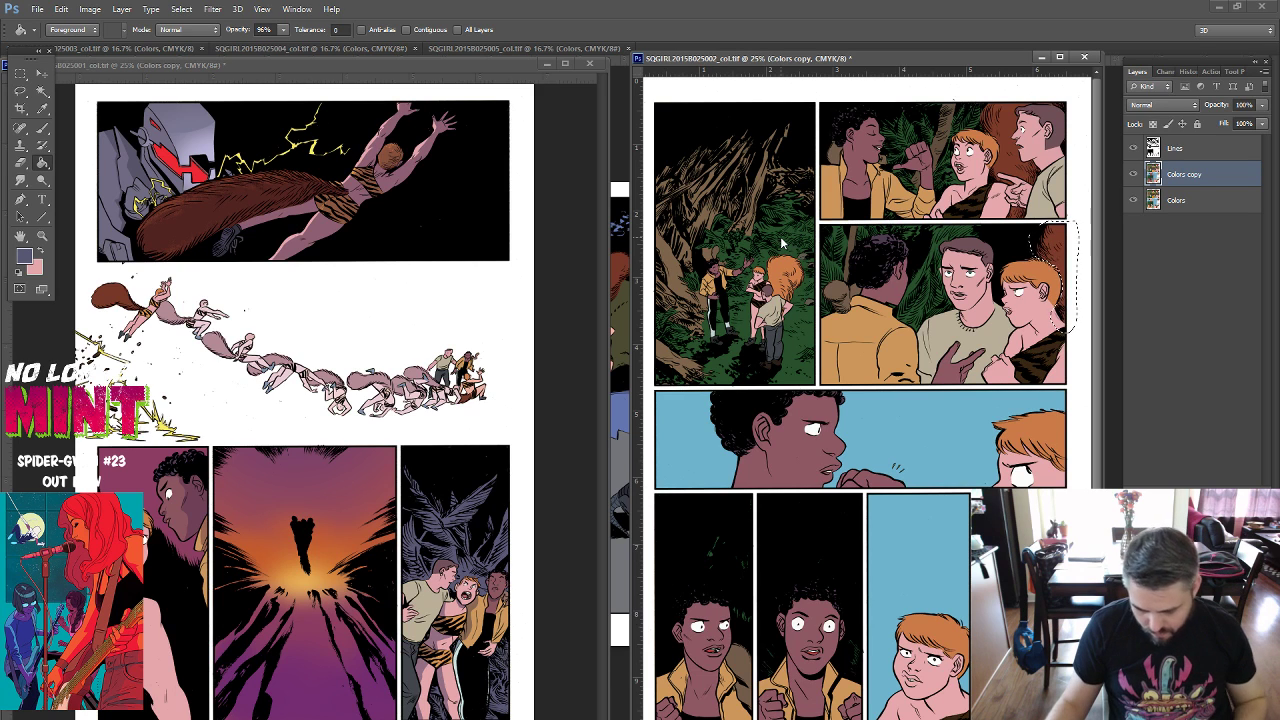
key("ctrl+d")
left_click(785, 243)
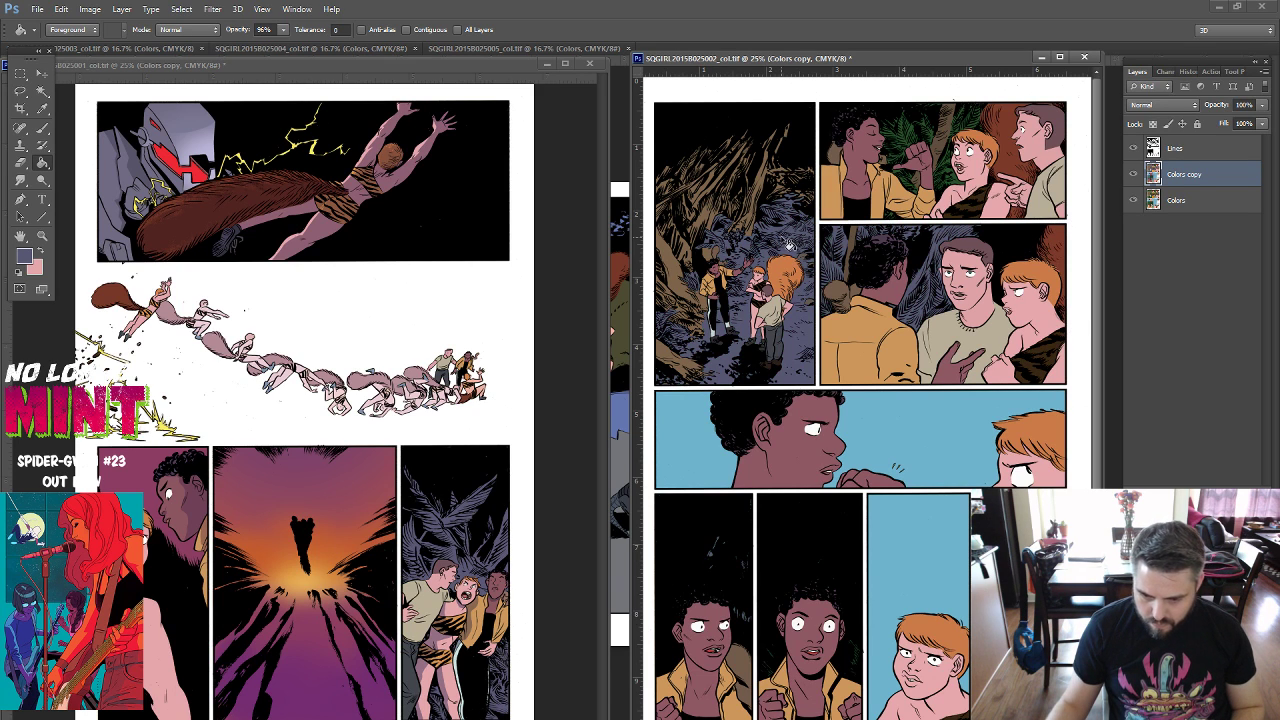
left_click(24, 256)
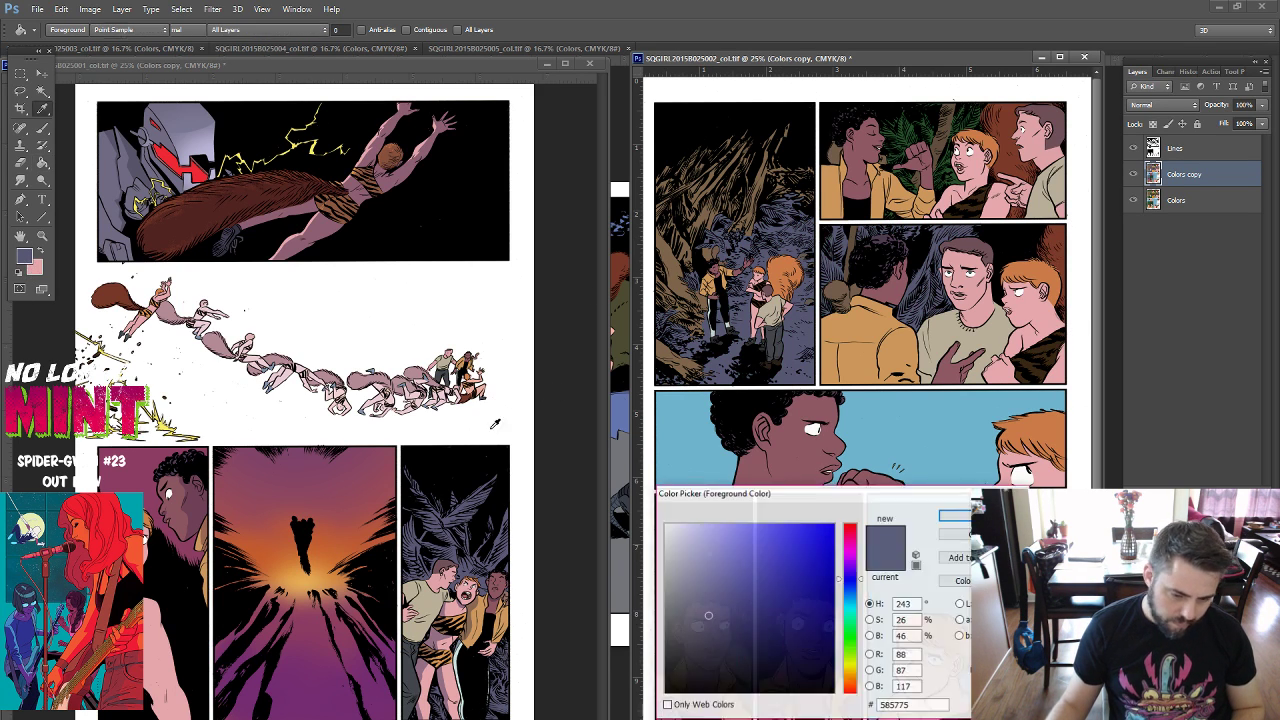
left_click(705, 580)
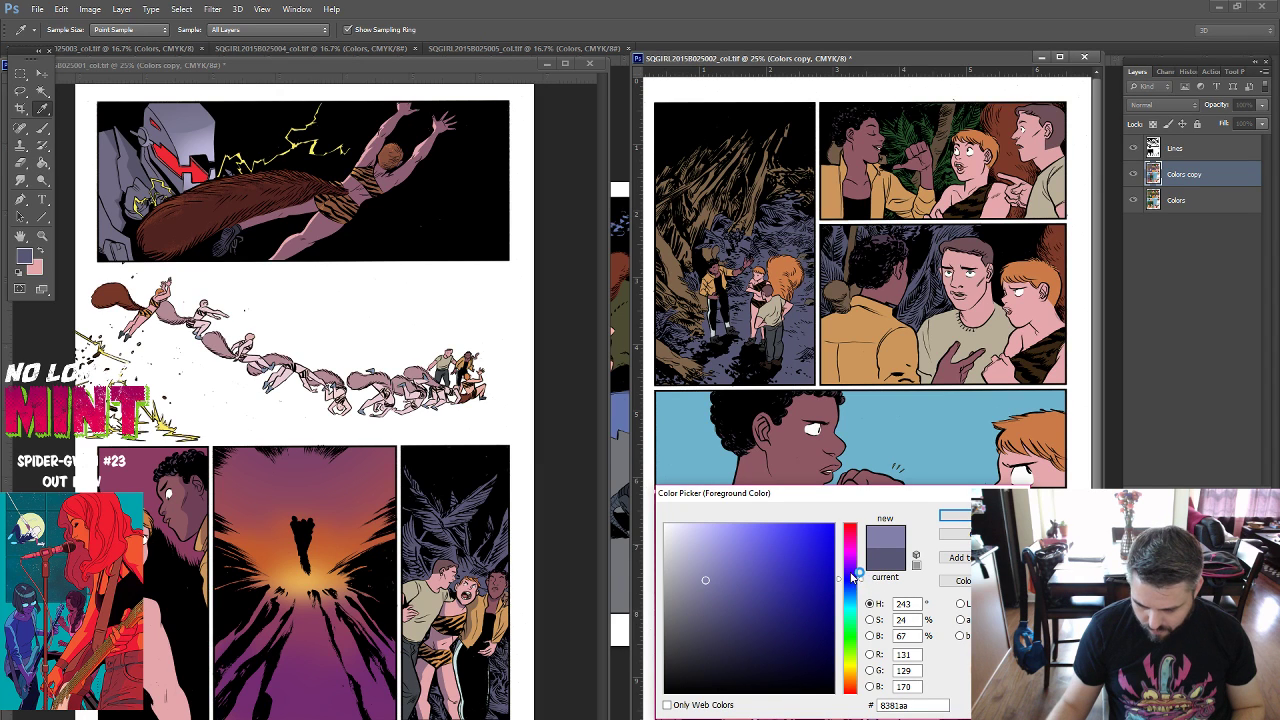
left_click(954, 515)
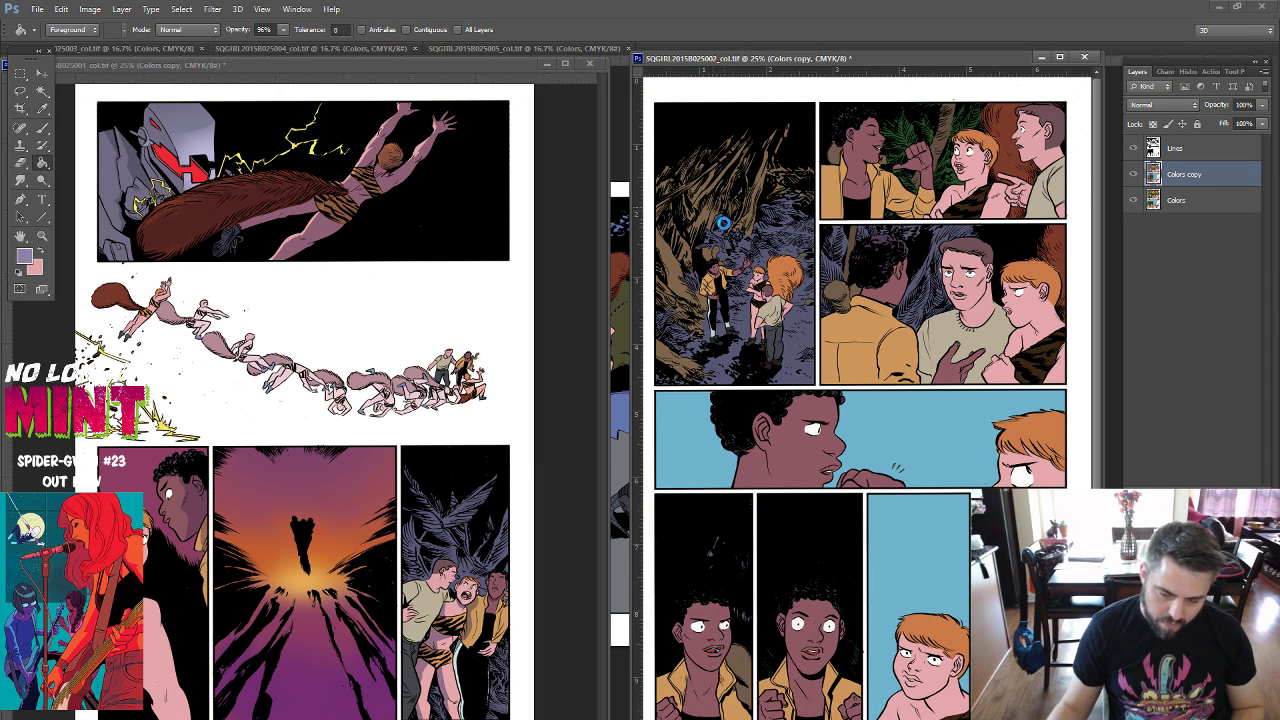
left_click(723, 223)
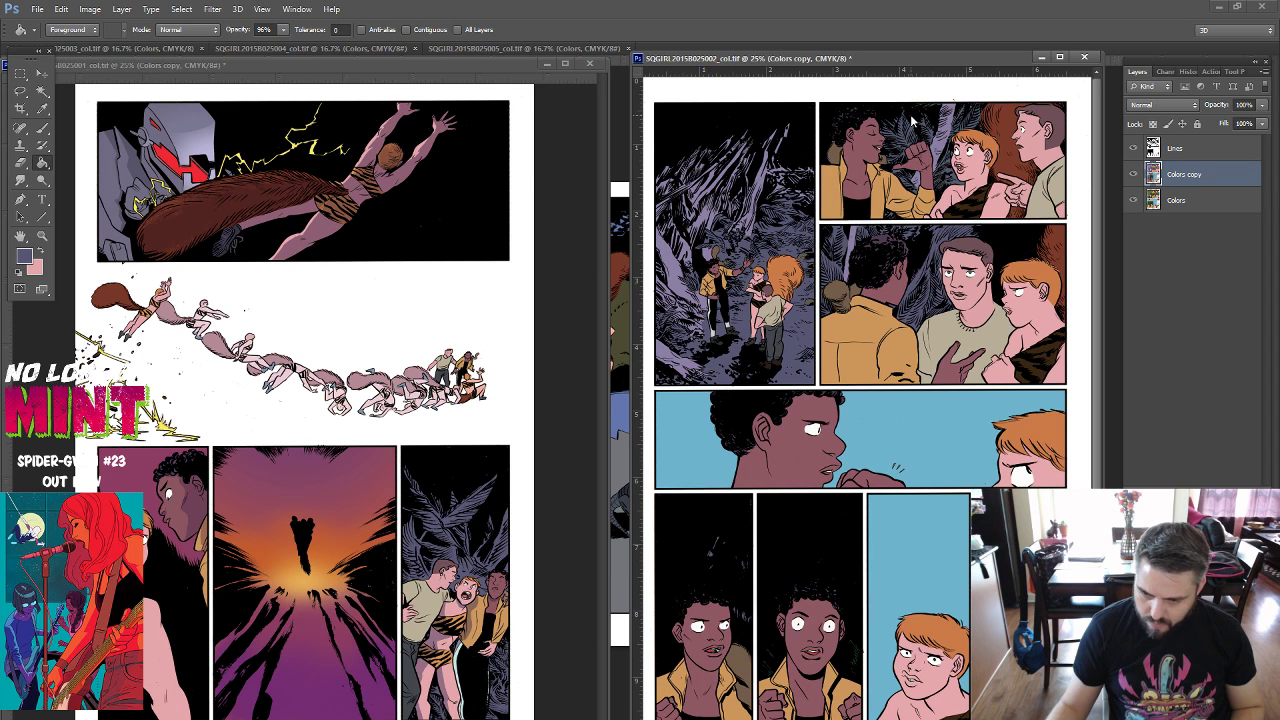
Set the foreground colour to a light grey-blue.
left_click(24, 256)
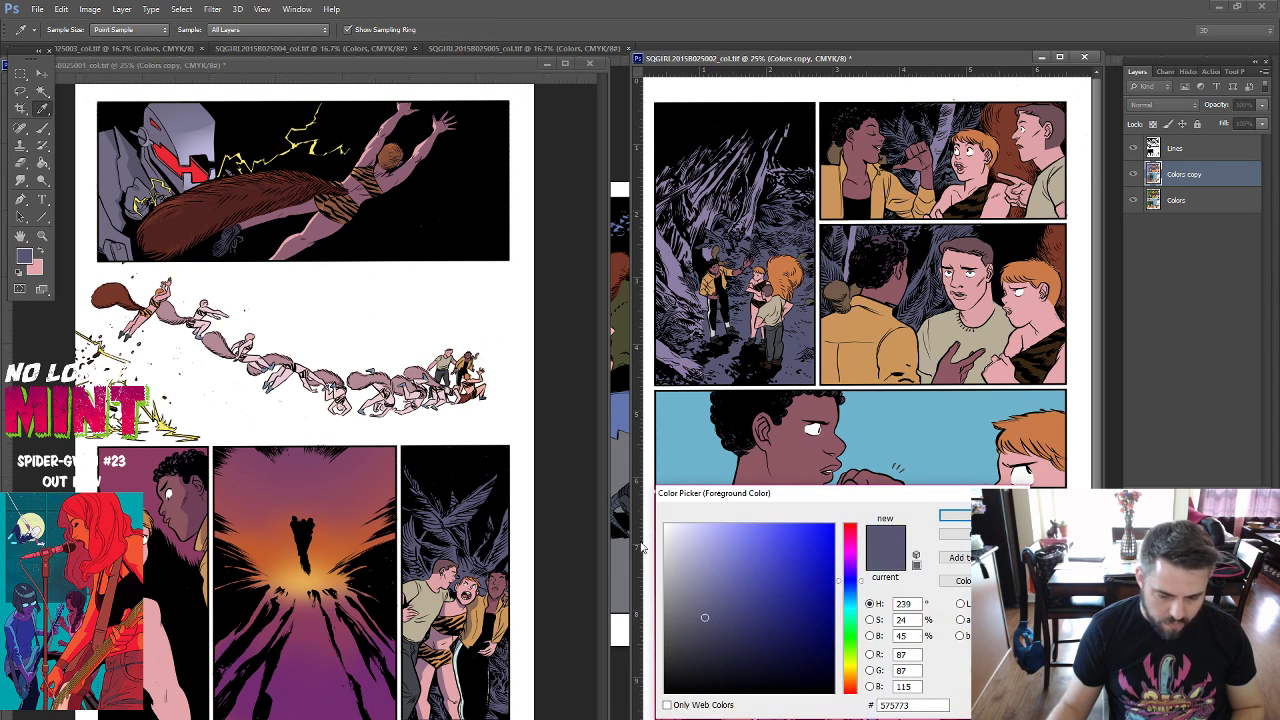
left_click(687, 573)
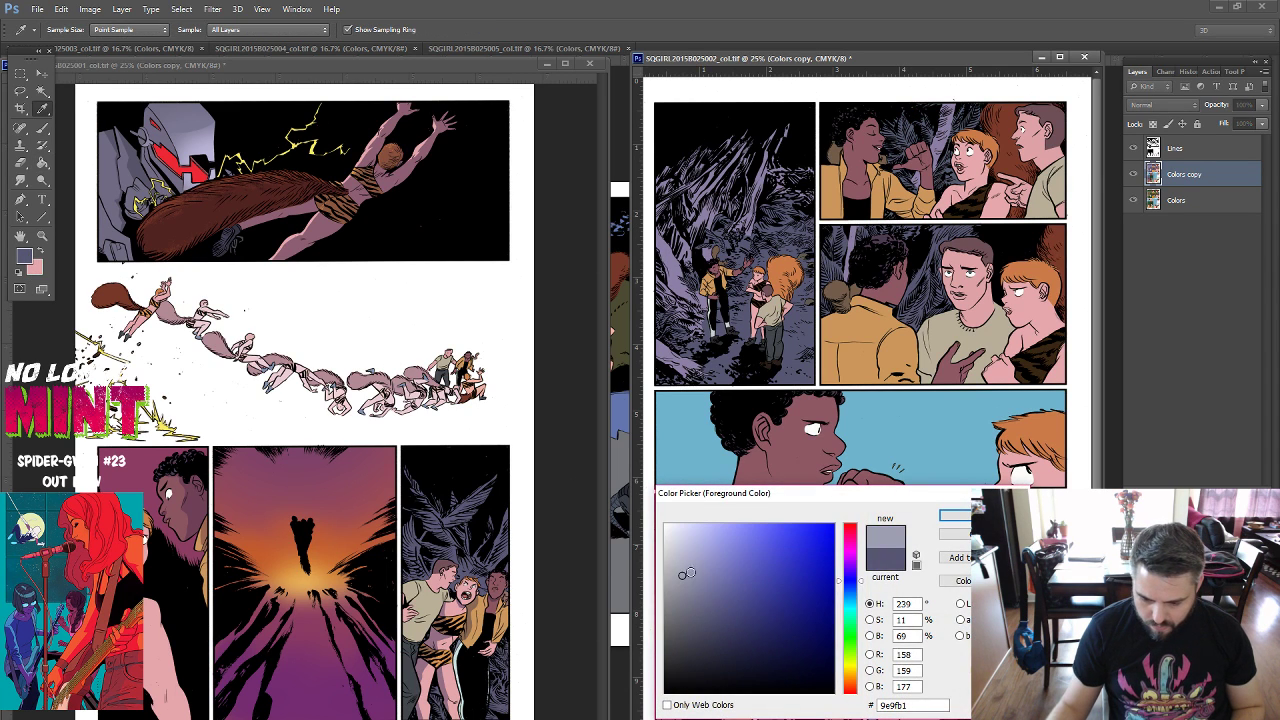
left_click(851, 594)
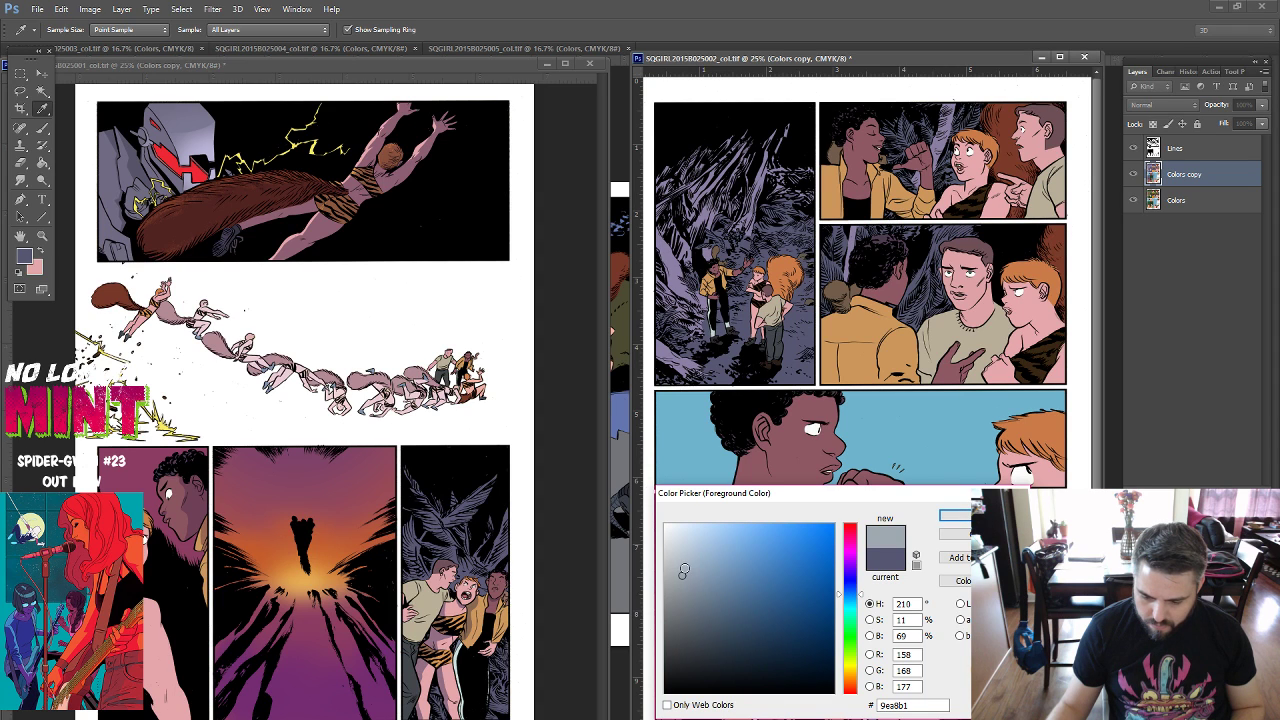
left_click(951, 517)
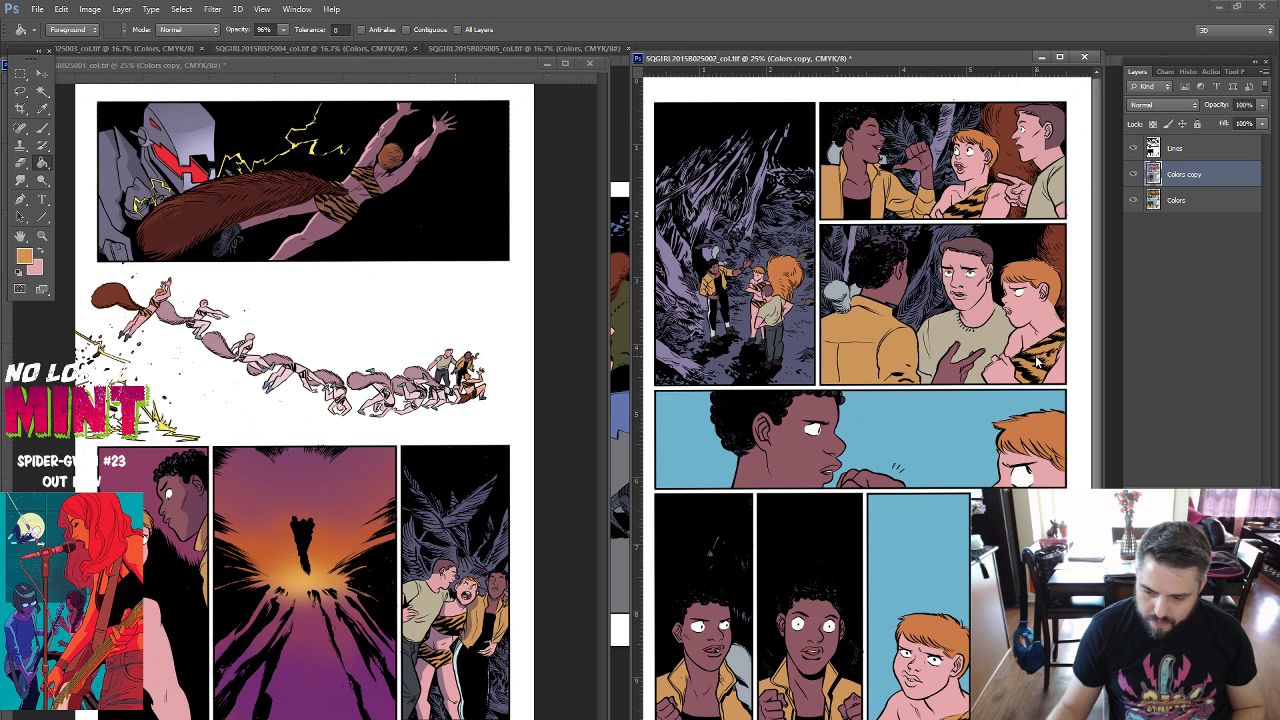
Lasso the orange-haired girl's hair in the top-left panel and fill it deep red.
left_click(20, 90)
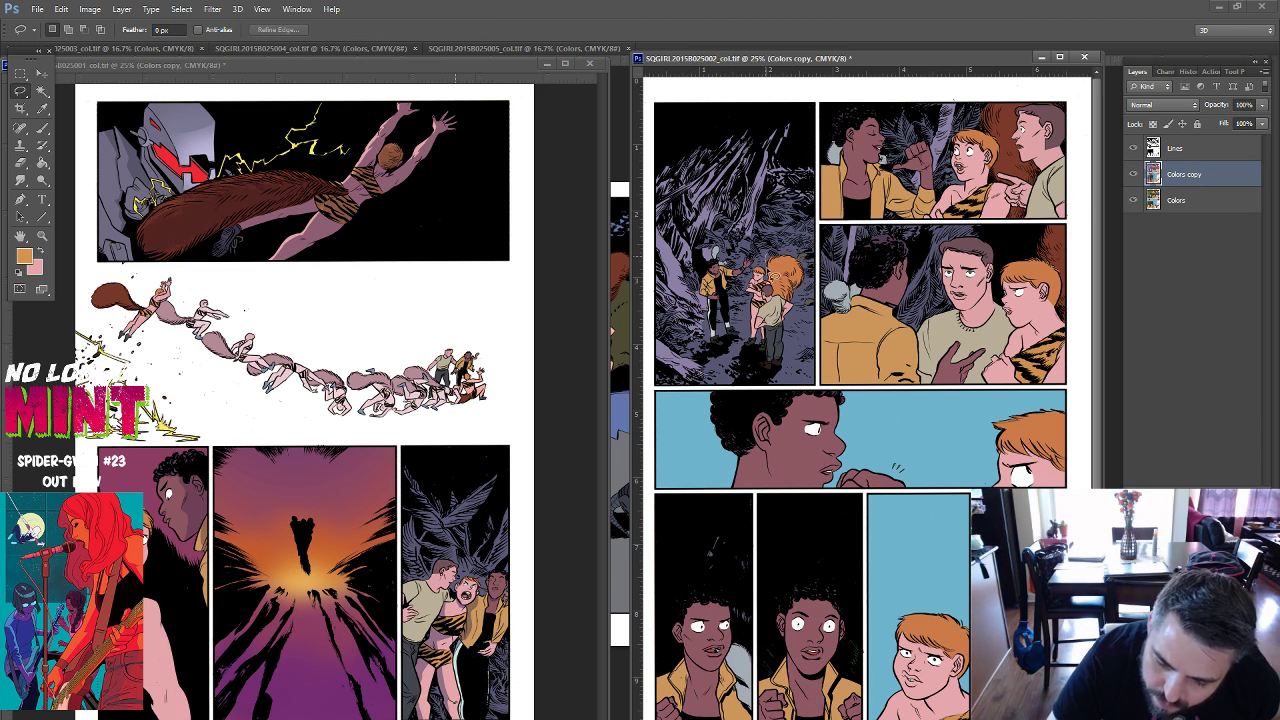
left_click_drag(778, 254, 800, 256)
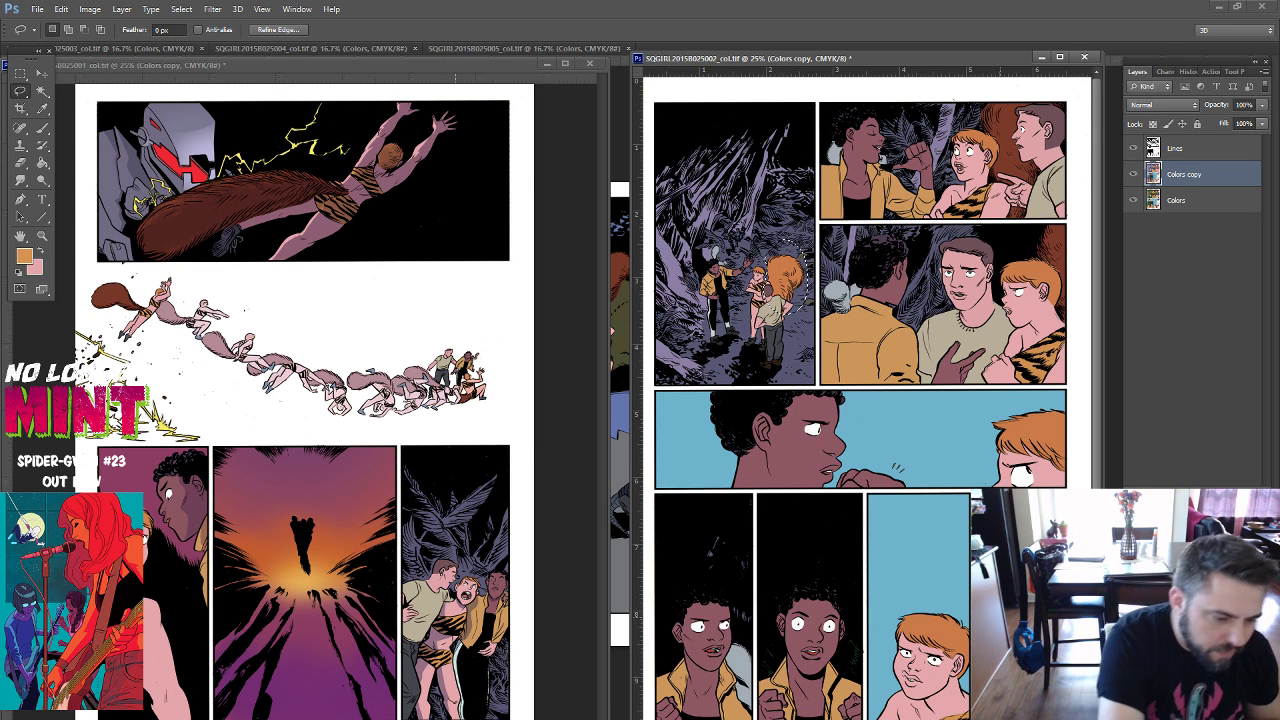
key("g")
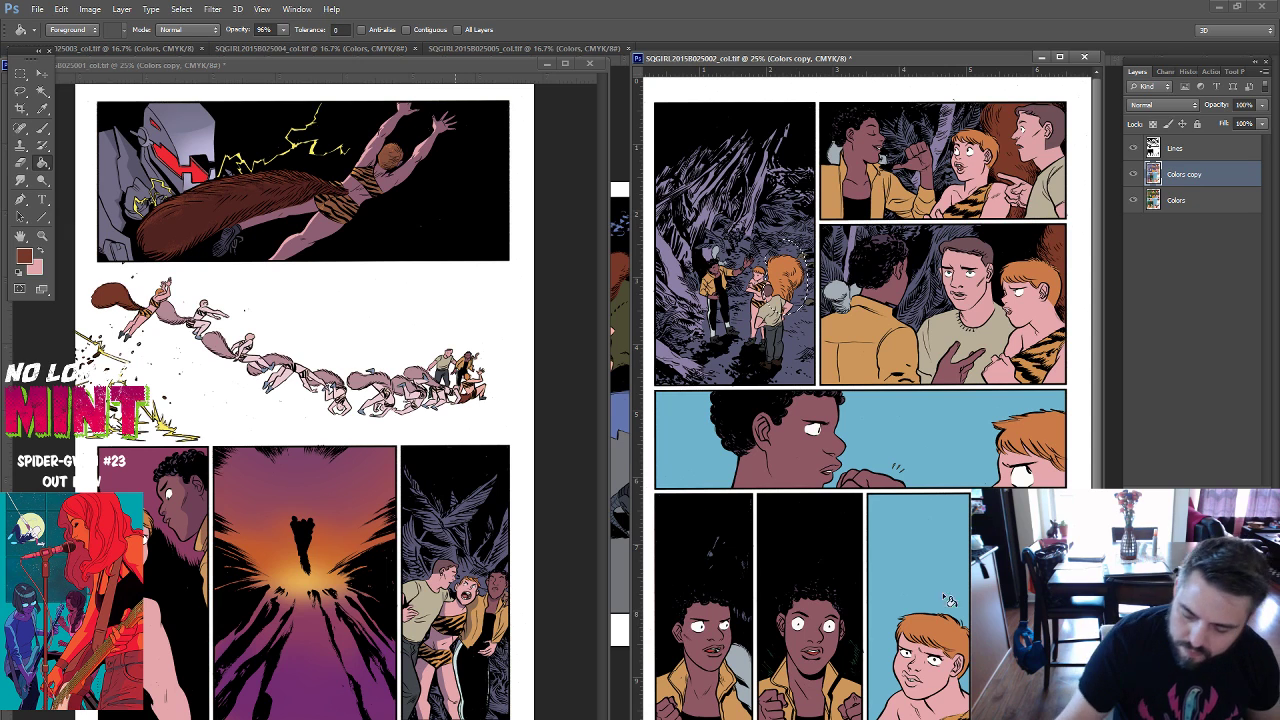
left_click(785, 268)
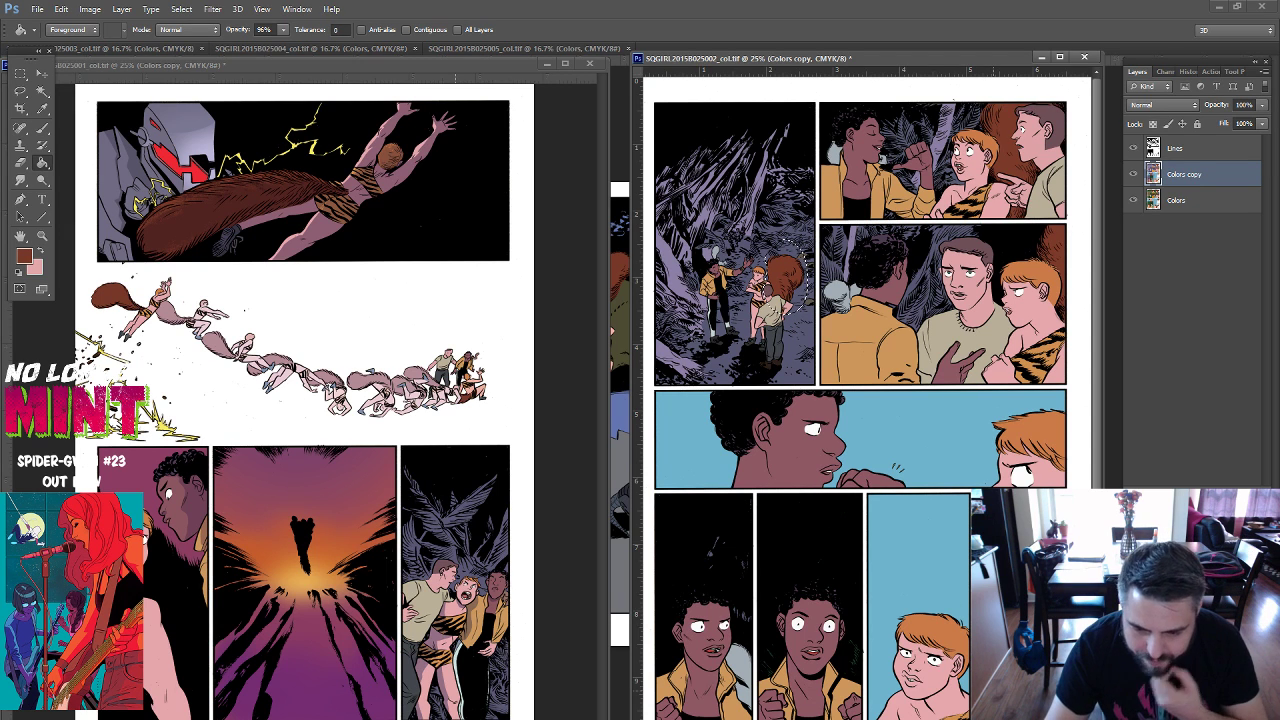
Set the foreground colour to a lighter purple, then shift it to dusky pink #98506d.
left_click(24, 256)
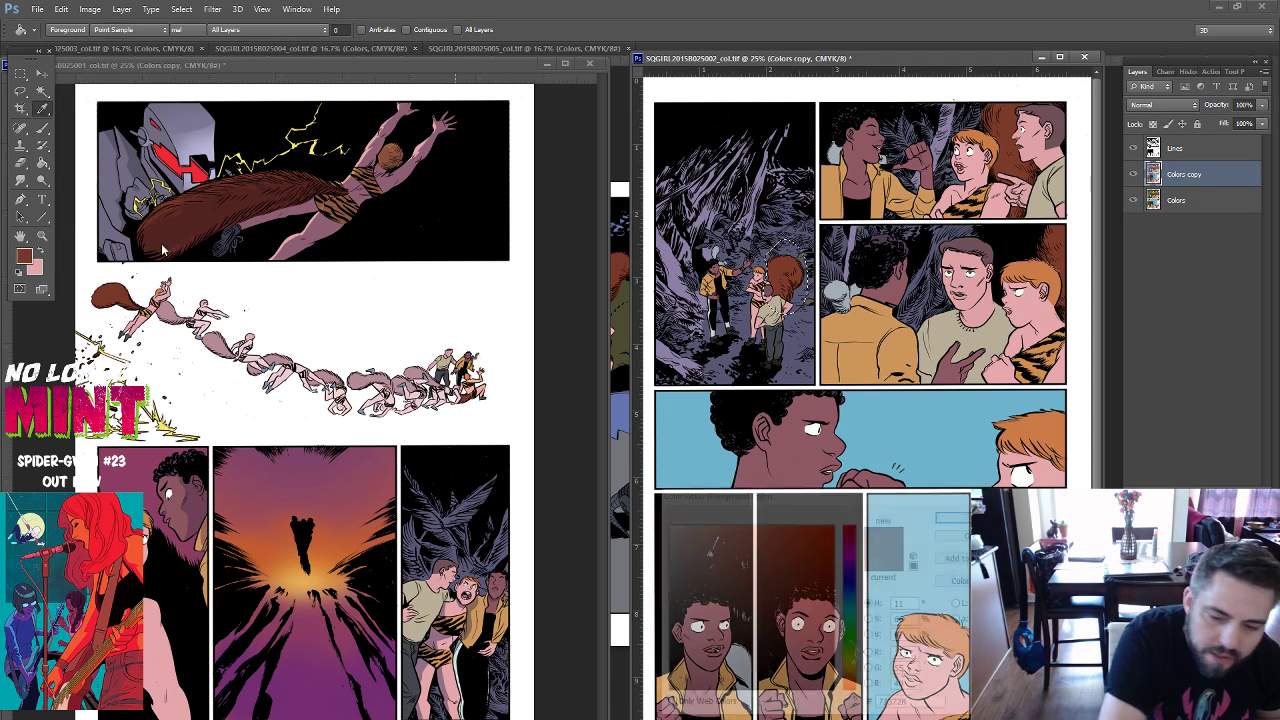
left_click(785, 300)
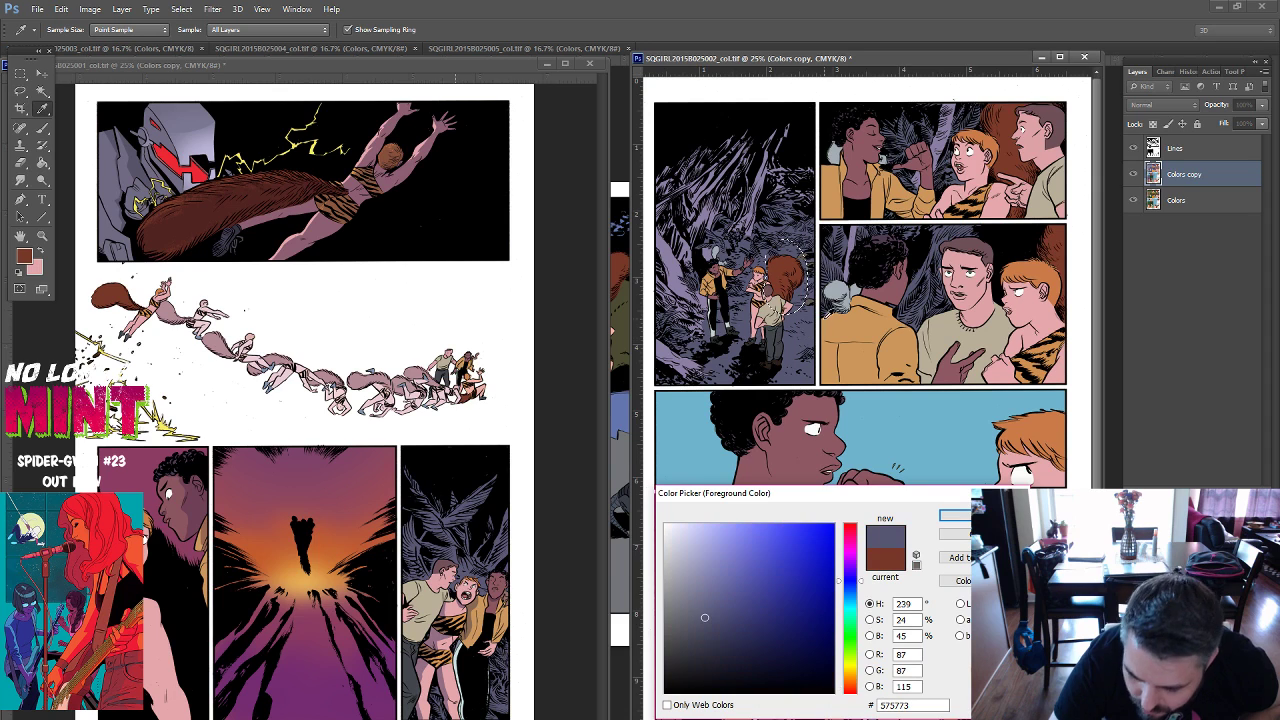
left_click(712, 578)
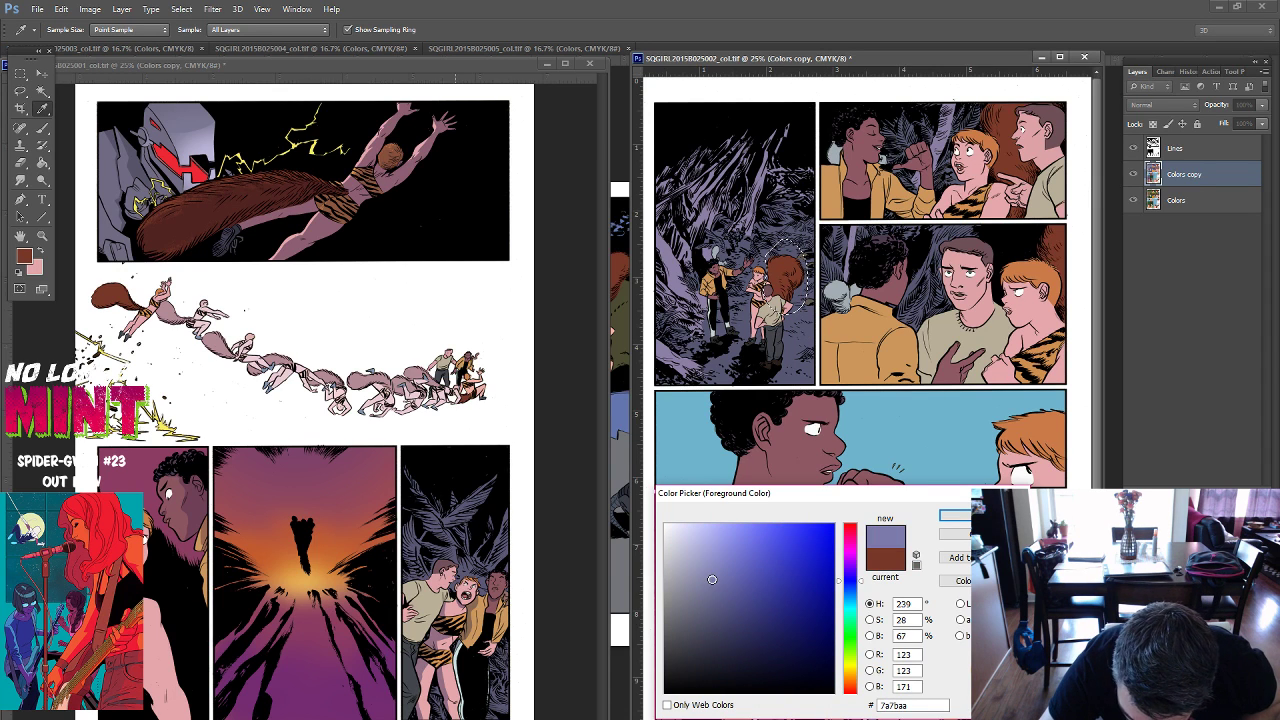
left_click(955, 516)
key("g")
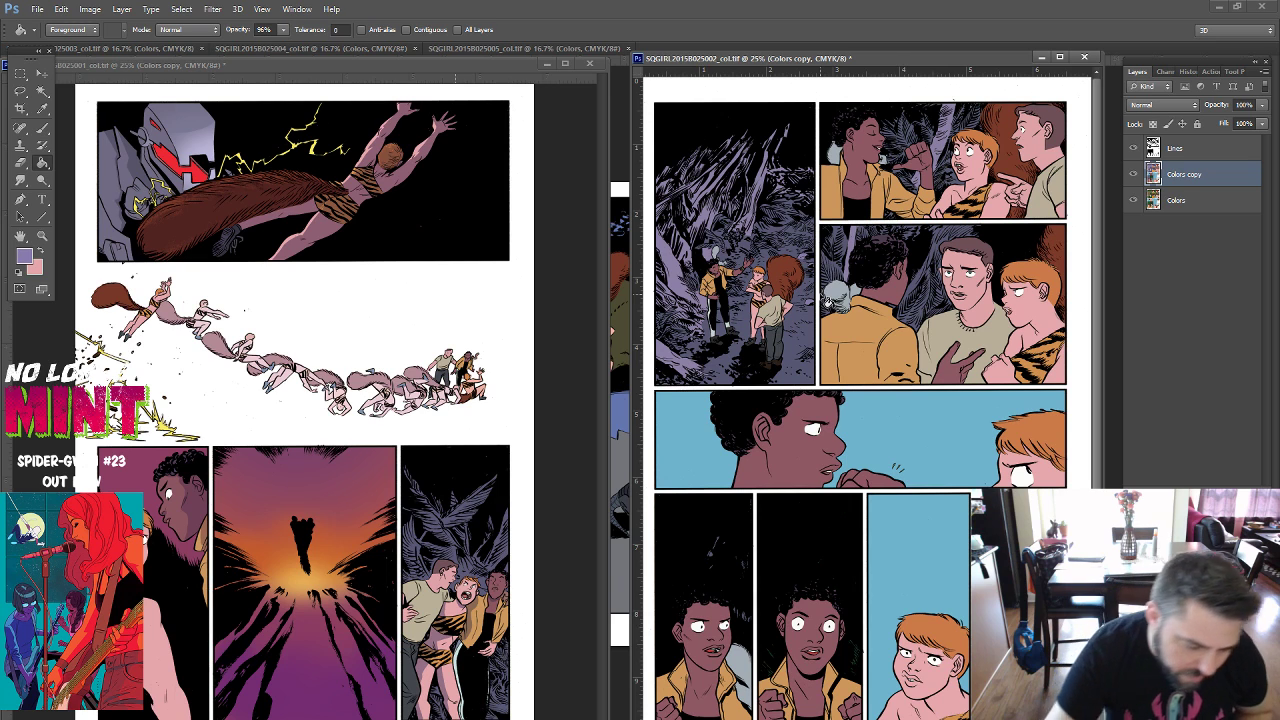
left_click(24, 256)
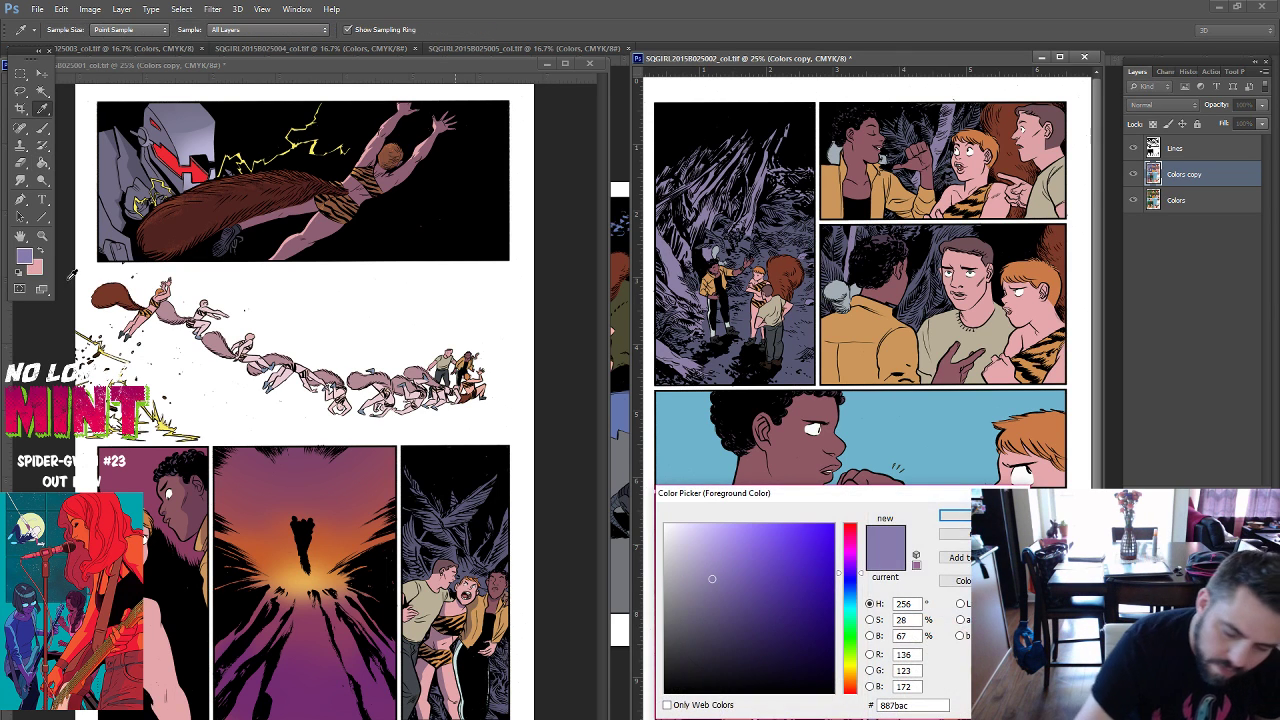
left_click(849, 534)
left_click(744, 595)
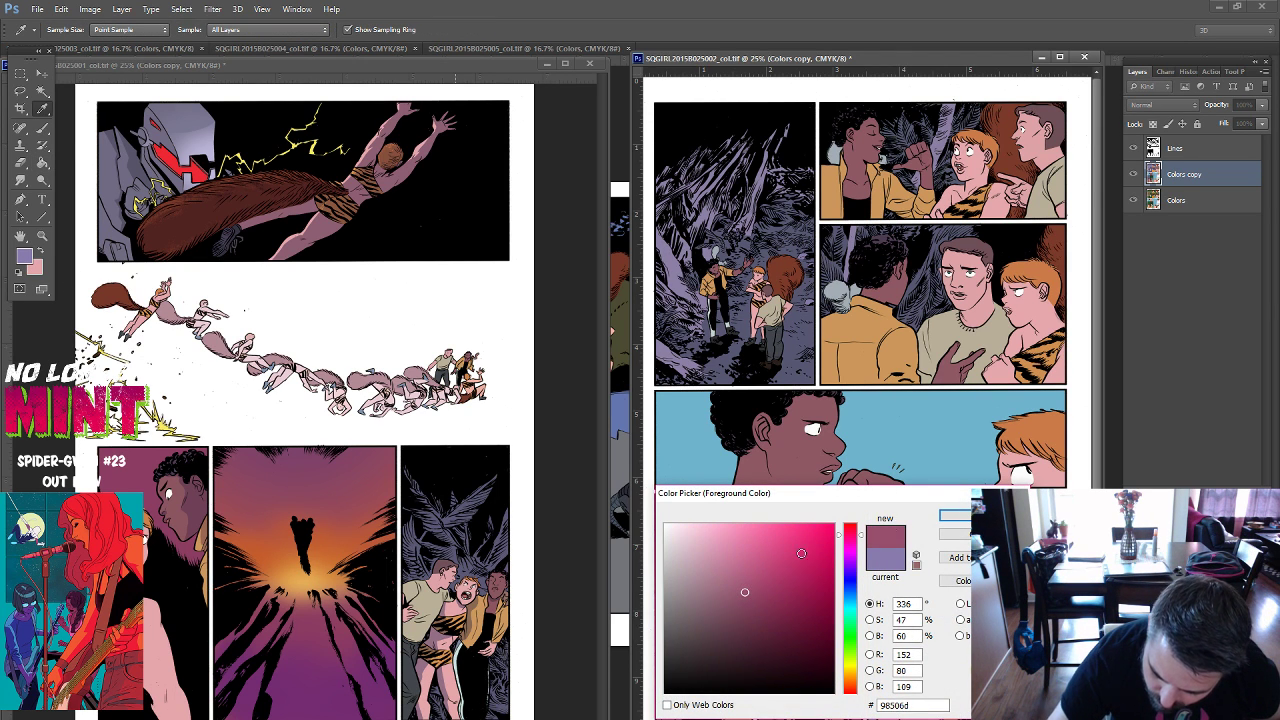
left_click(954, 515)
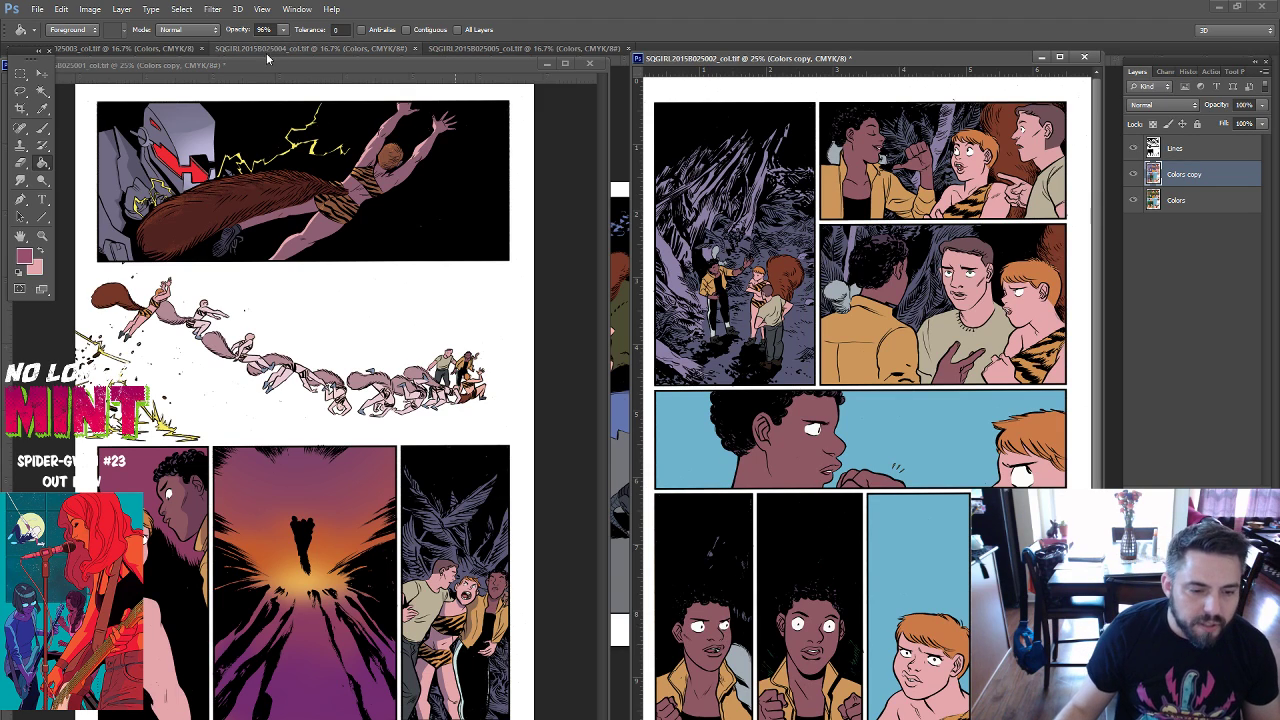
mouse_move(266, 59)
left_mouse_down()
mouse_move(771, 85)
mouse_move(712, 92)
left_mouse_up()
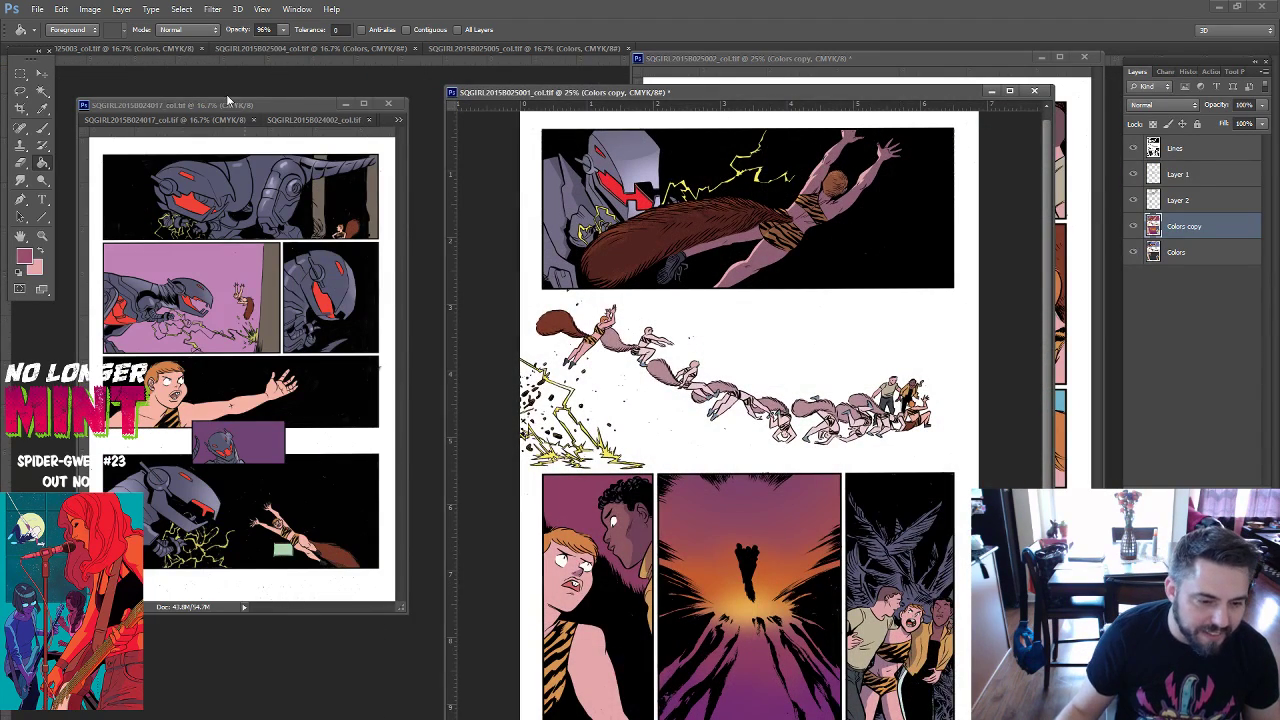
left_click(181, 120)
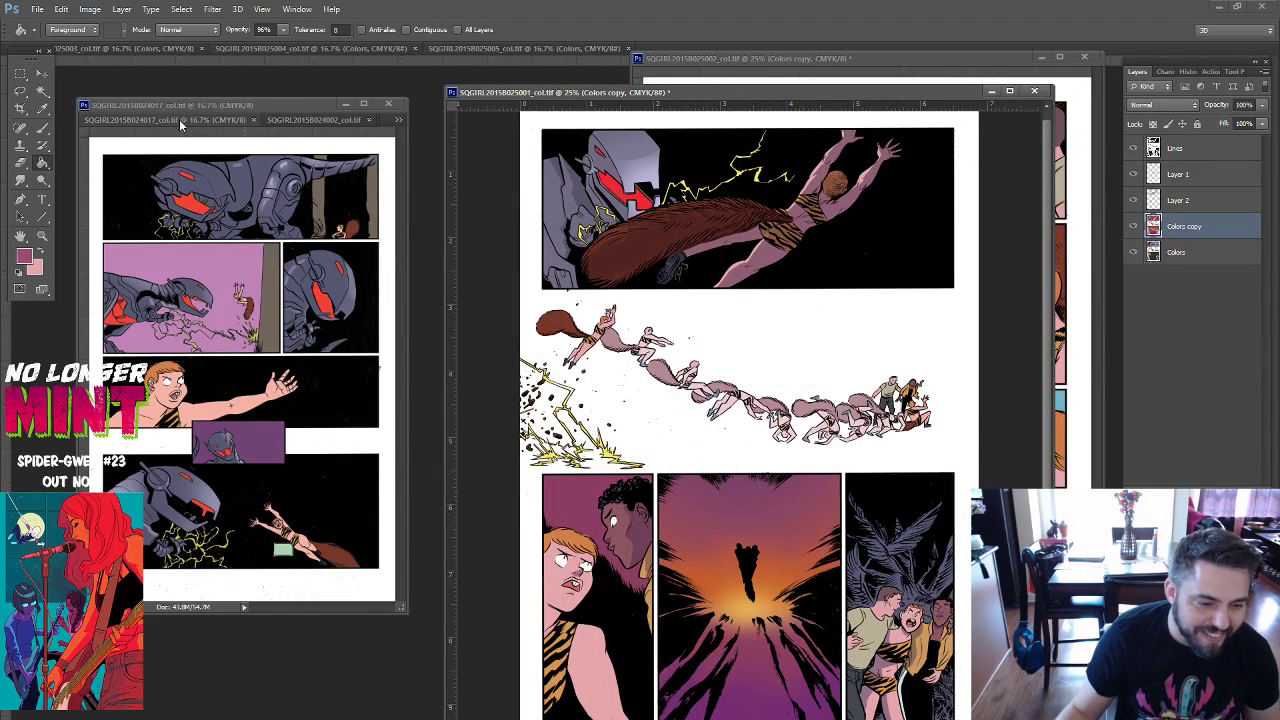
left_click(308, 120)
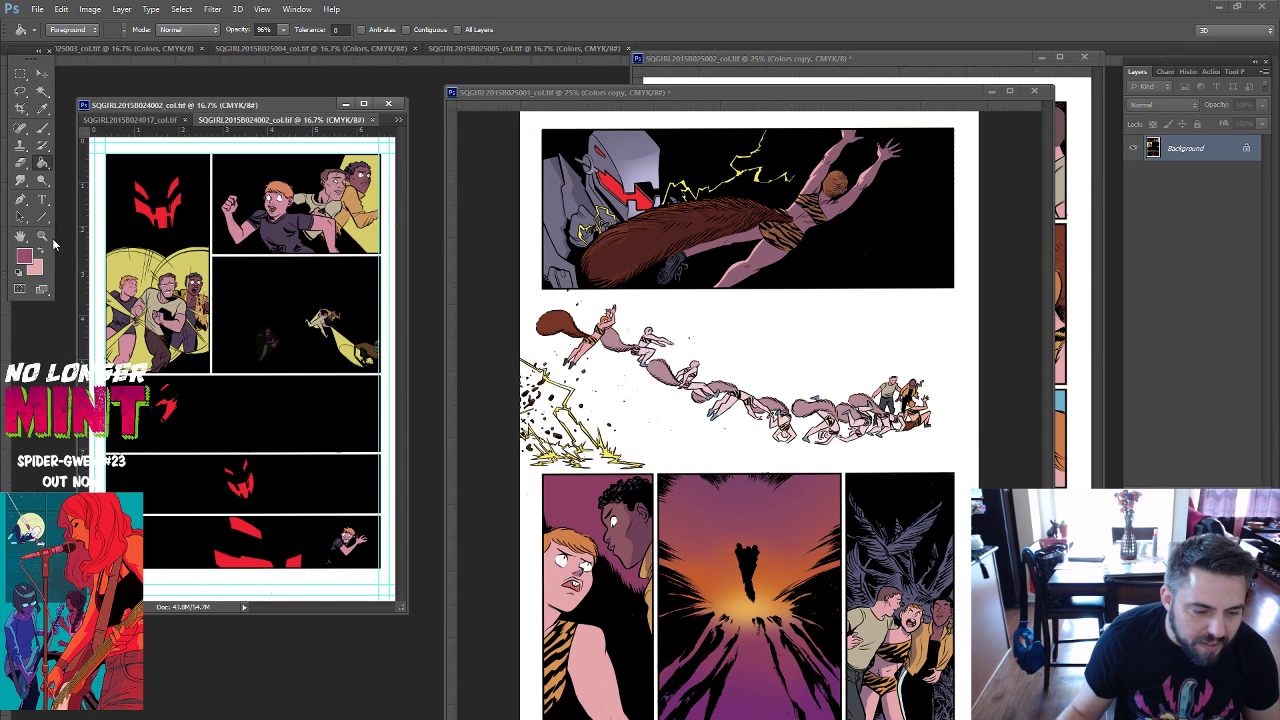
left_click(40, 238)
mouse_move(150, 268)
left_mouse_down()
mouse_move(219, 338)
mouse_move(290, 197)
mouse_move(351, 227)
left_mouse_up()
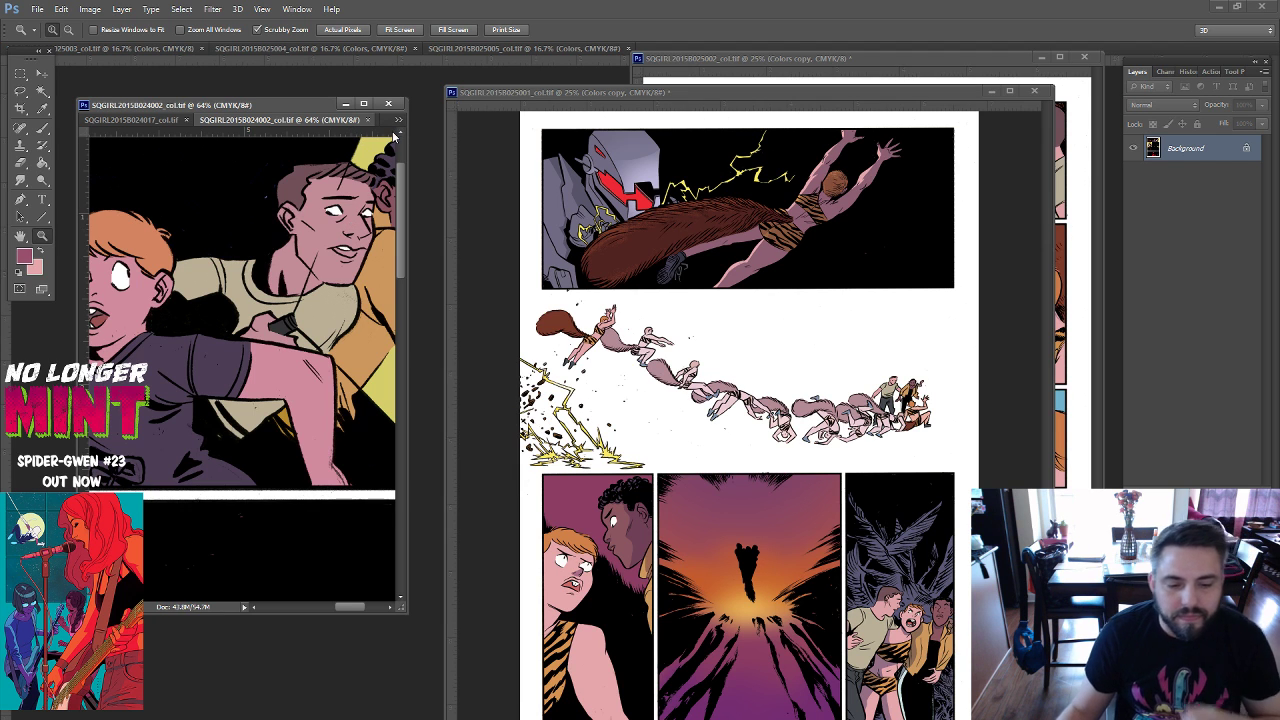
left_click_drag(702, 91, 280, 75)
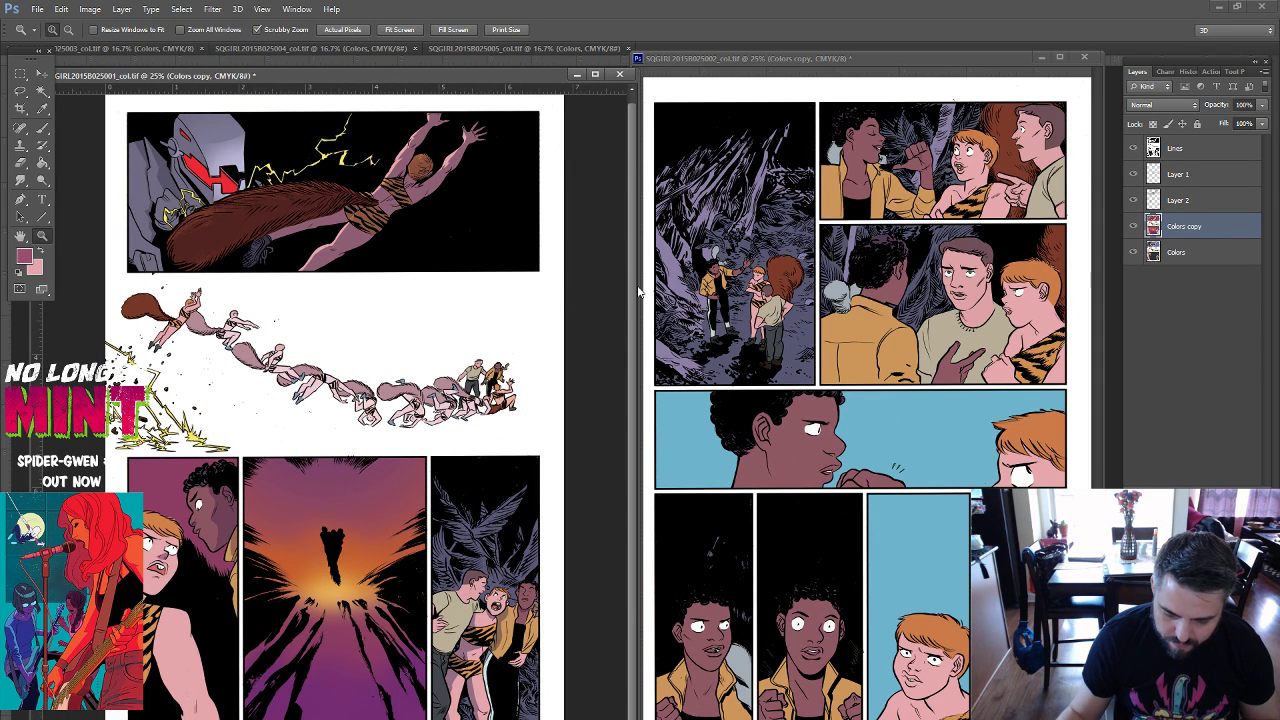
On page 025002, fill the girl's hair with saturated orange.
left_click(42, 162)
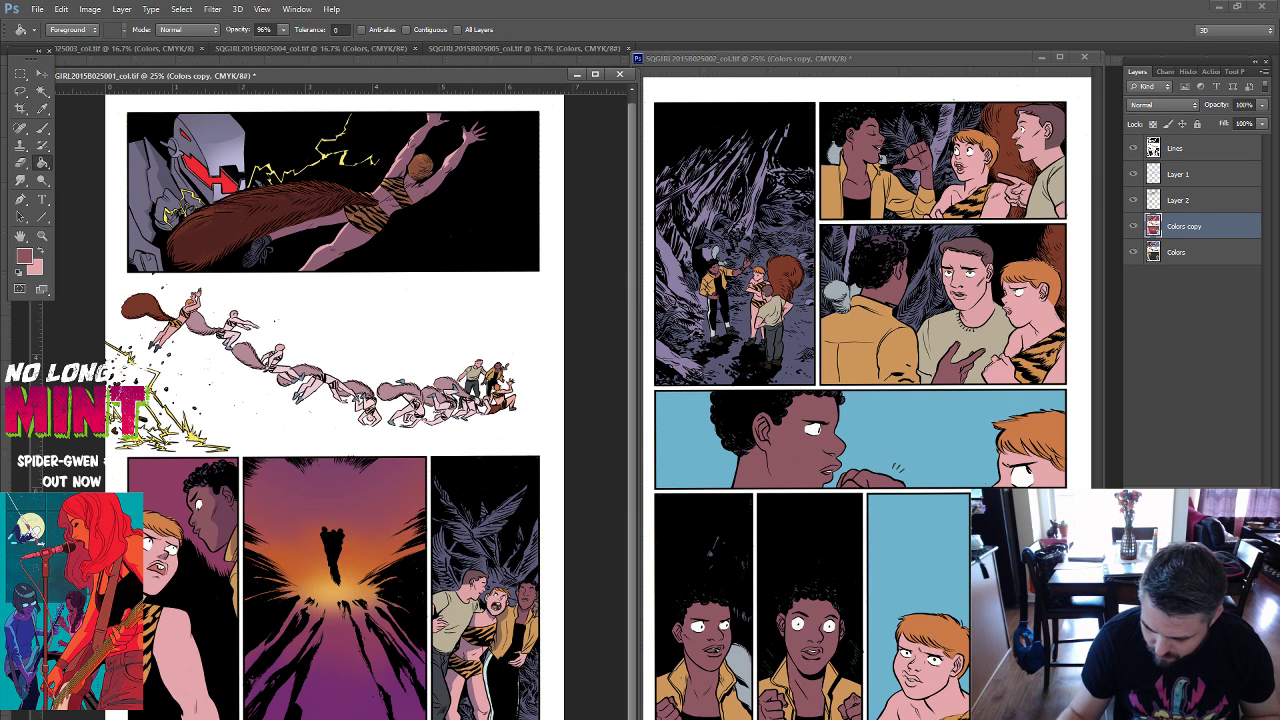
key("ctrl+Tab")
left_click(1030, 290)
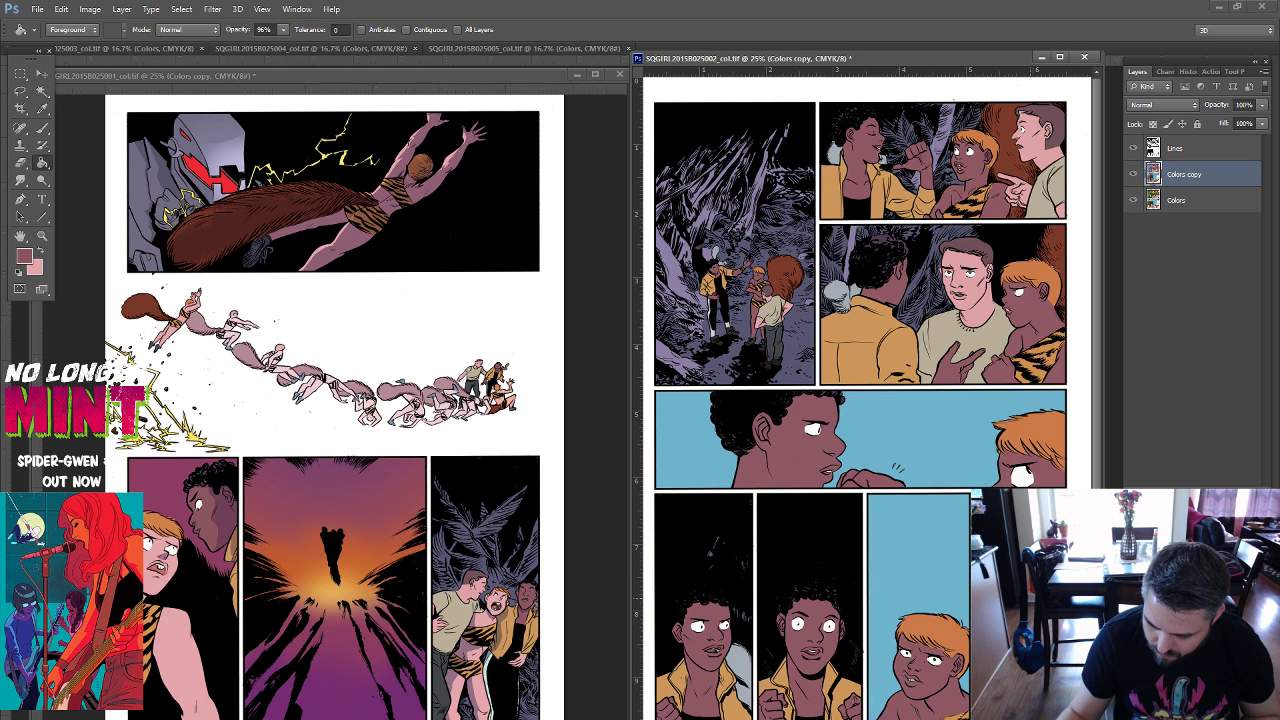
Zoom into the lower panels, lasso the dark-haired boy's head, and fill his face and neck brown.
key("l")
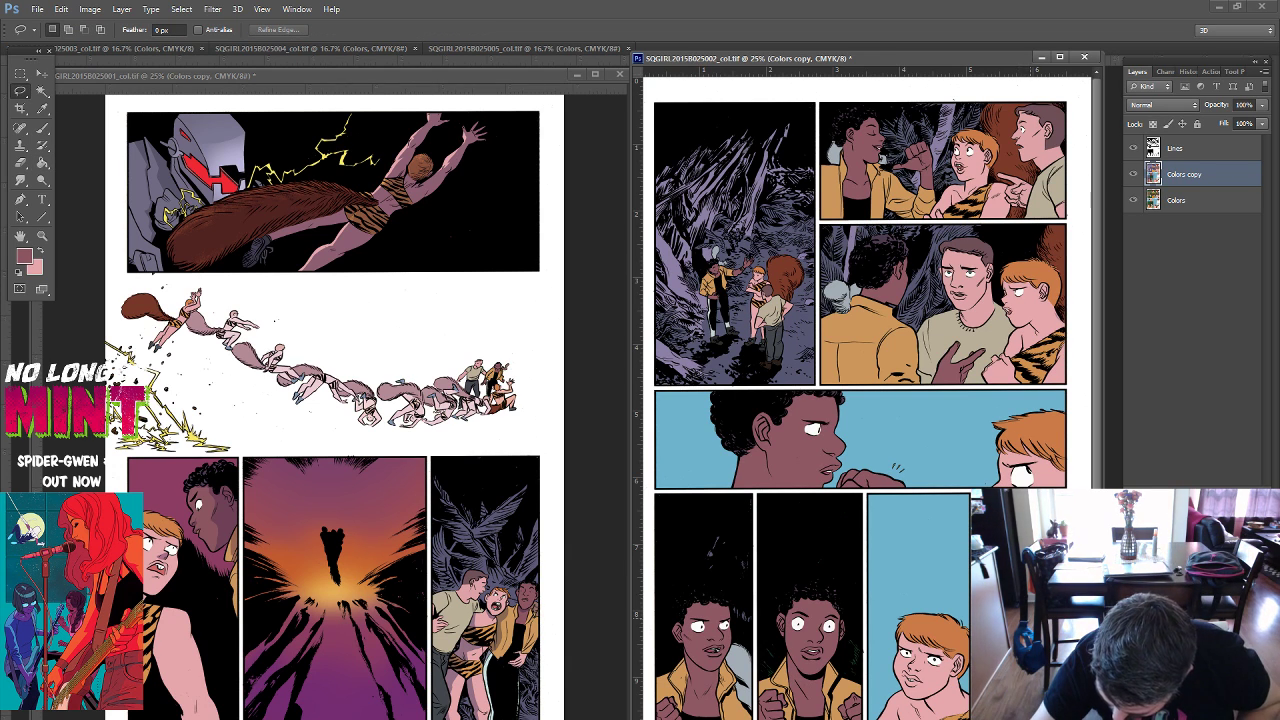
key("z")
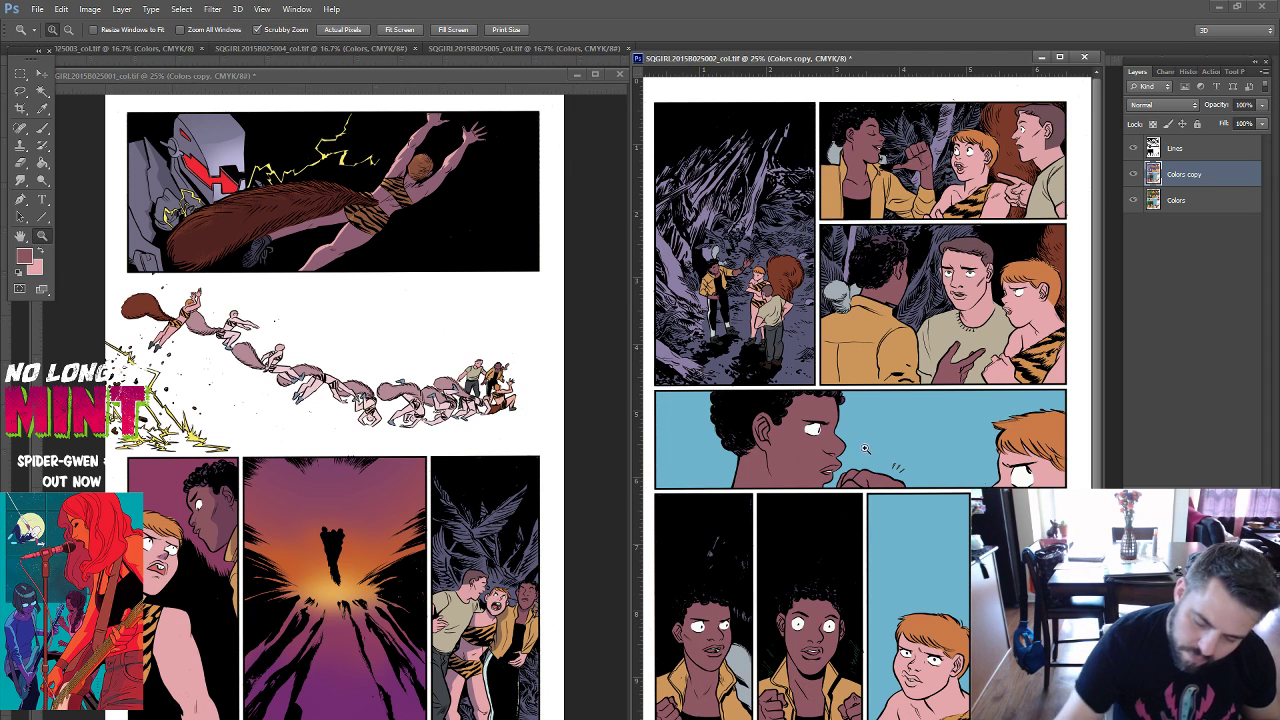
left_click_drag(1000, 440, 1050, 440)
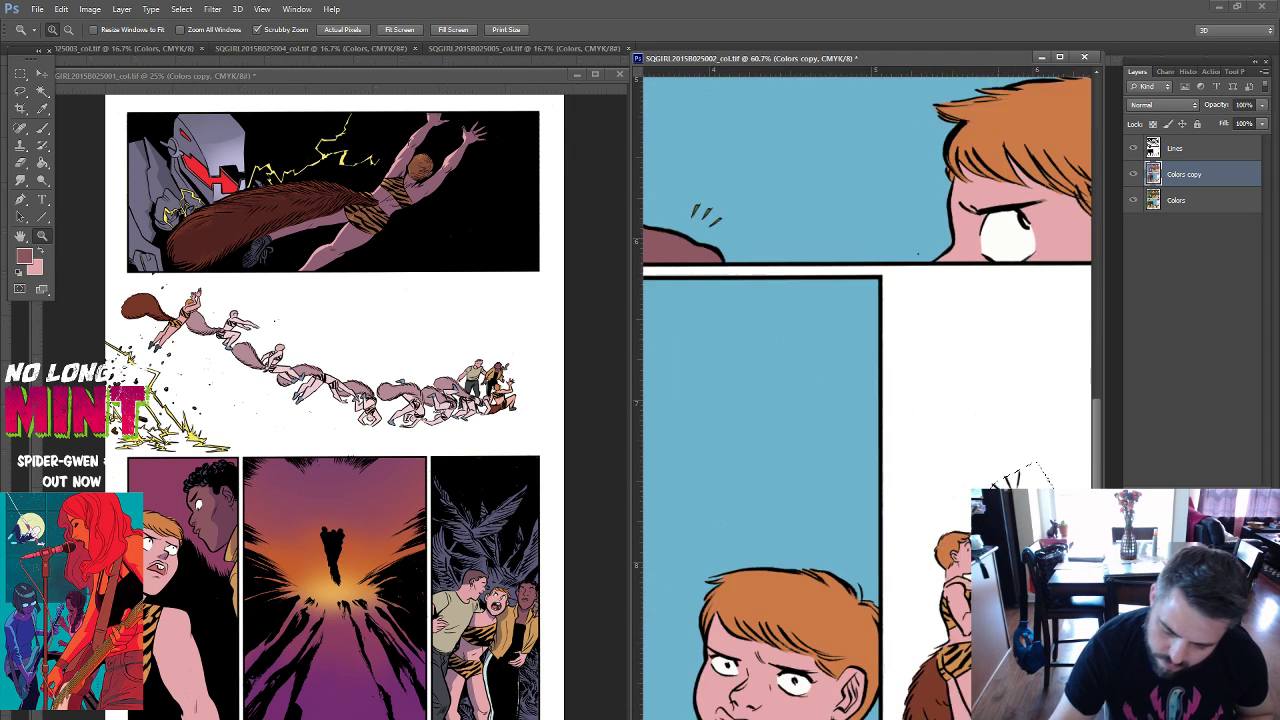
left_click_drag(831, 623, 831, 428)
key("l")
left_click_drag(935, 340, 925, 452)
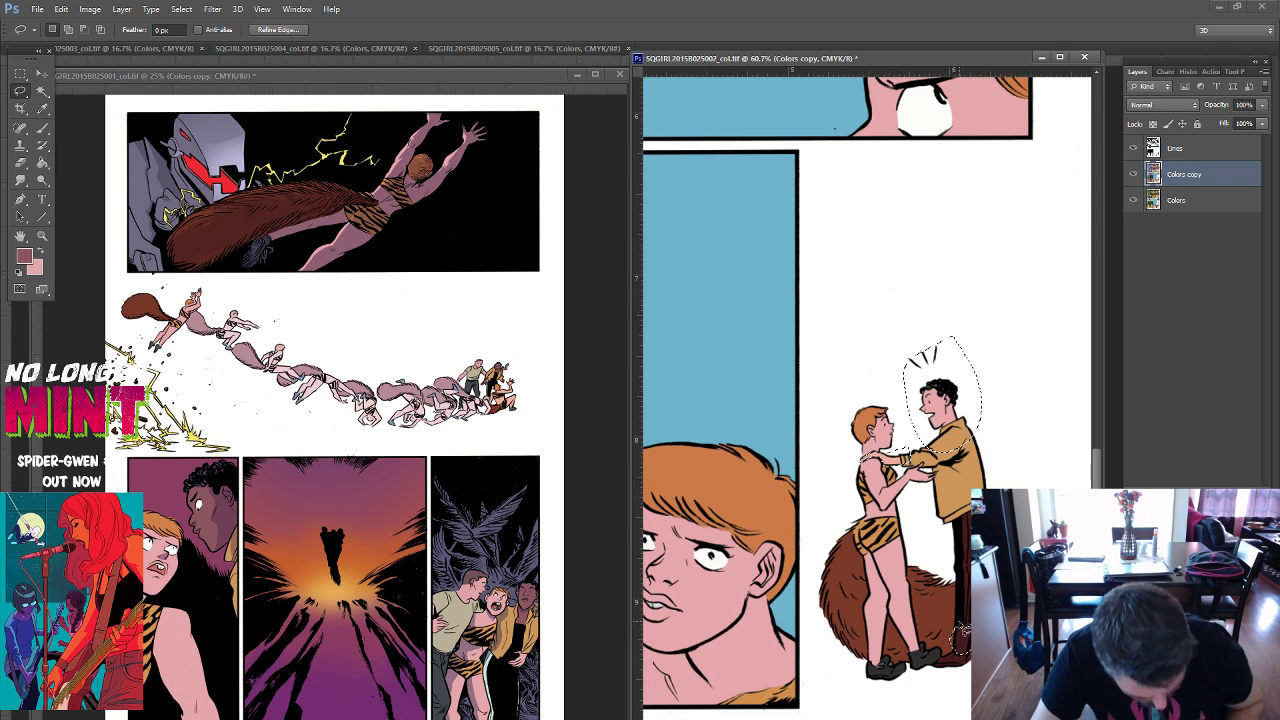
key("d")
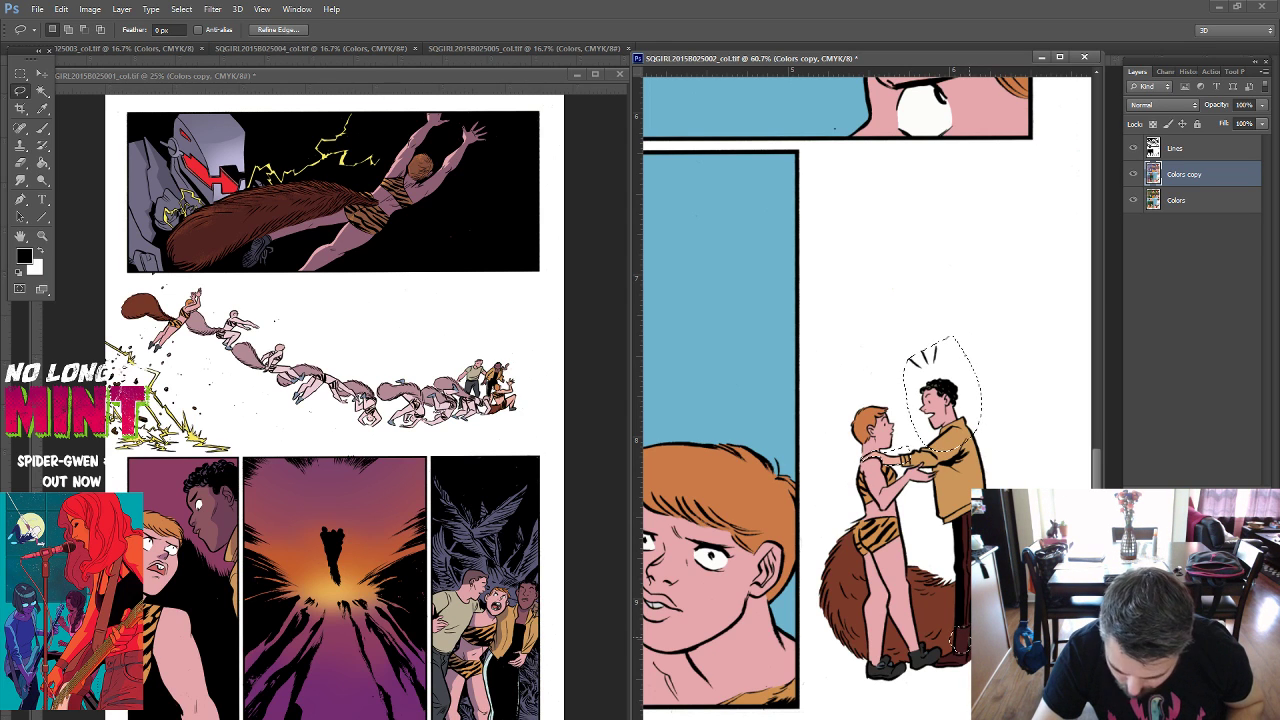
key("g")
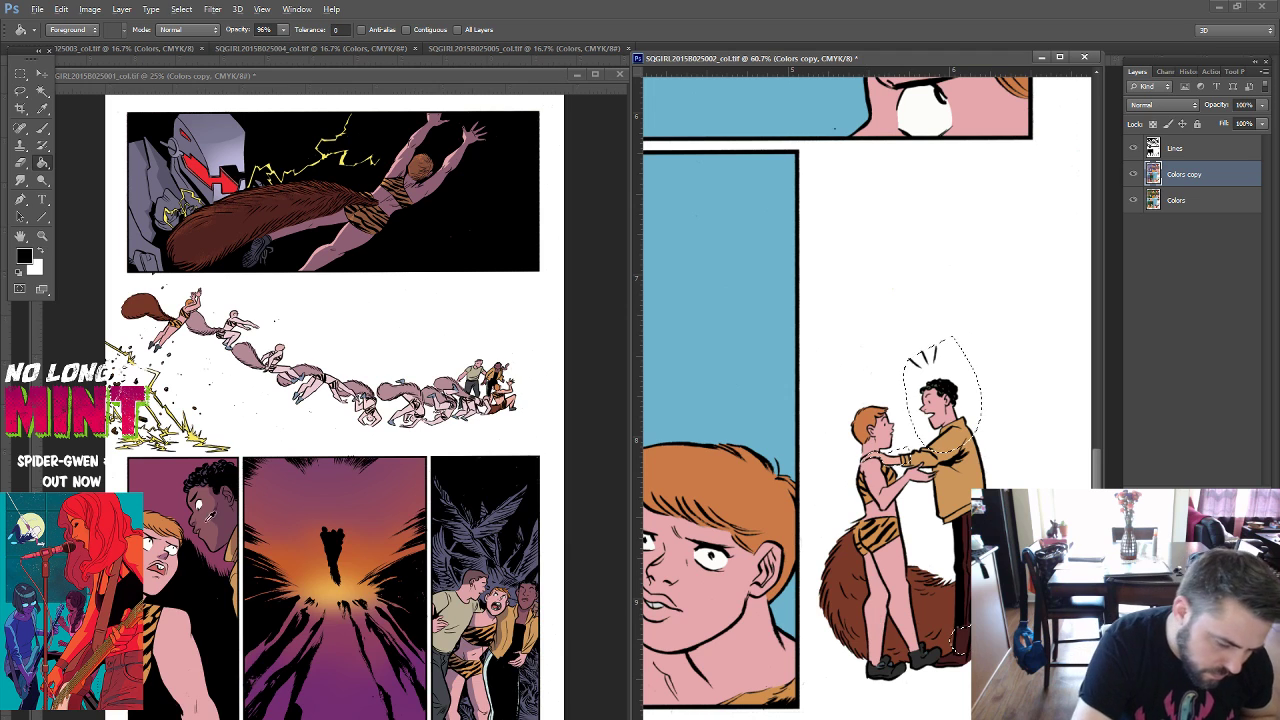
left_click(958, 642, "alt")
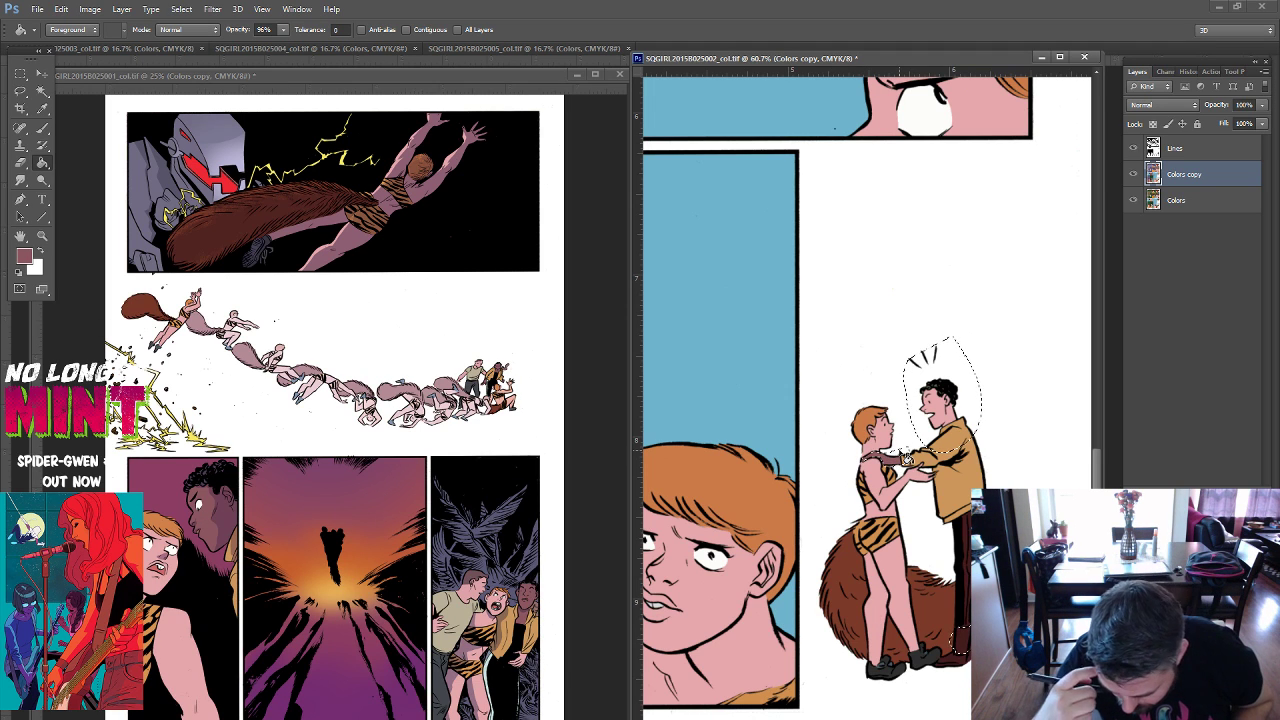
left_click(940, 410)
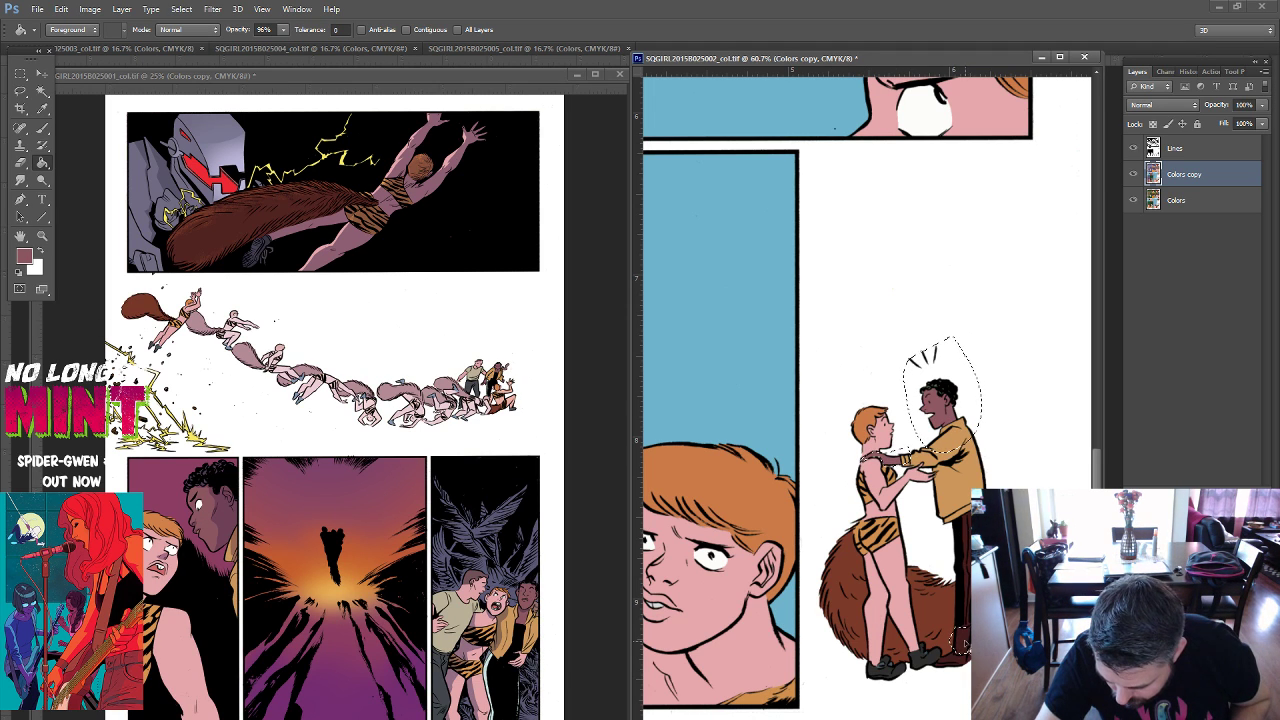
Select the strip along the man's back and leg and fill it with a pale colour.
key("ctrl+d")
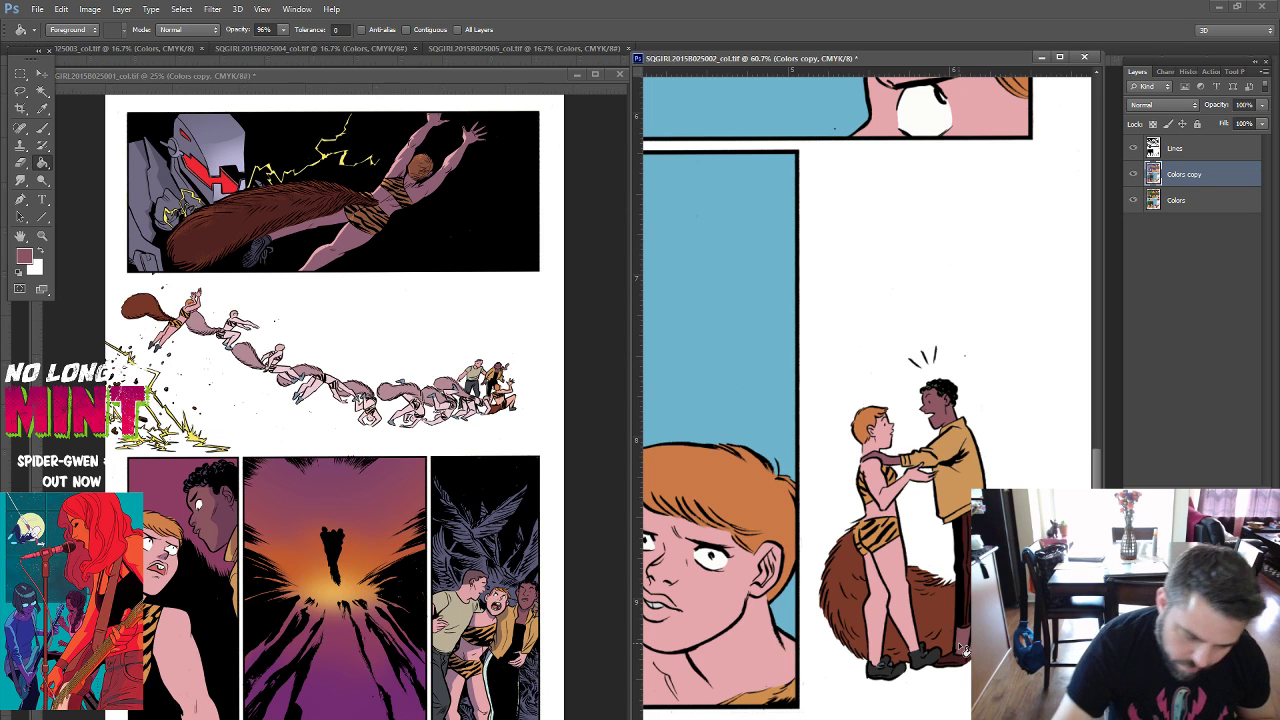
left_click(20, 90)
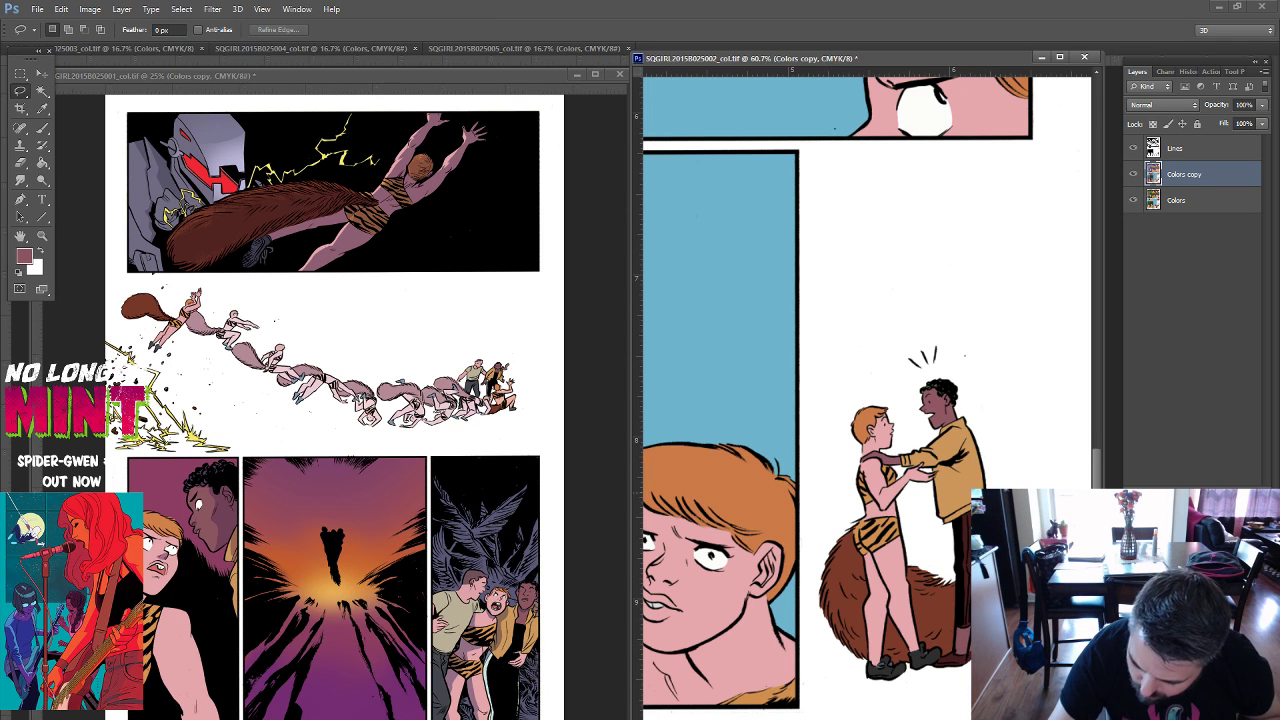
left_click_drag(955, 636, 966, 494)
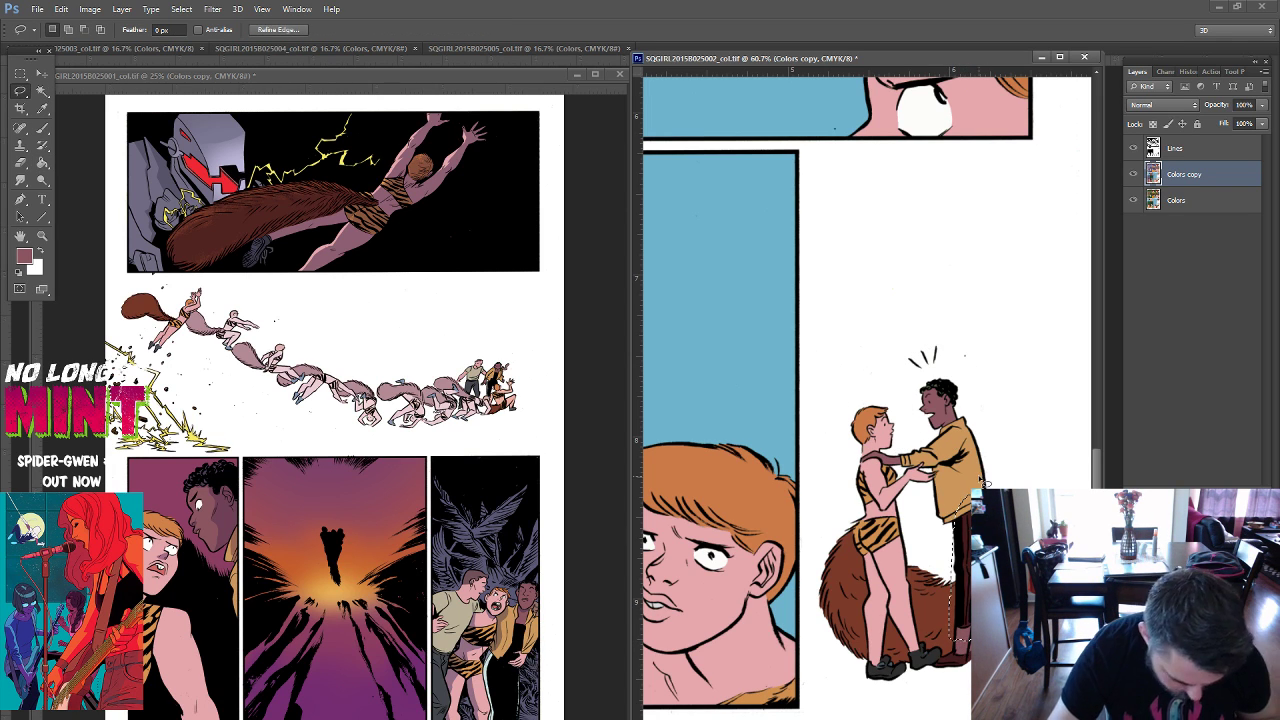
key("g")
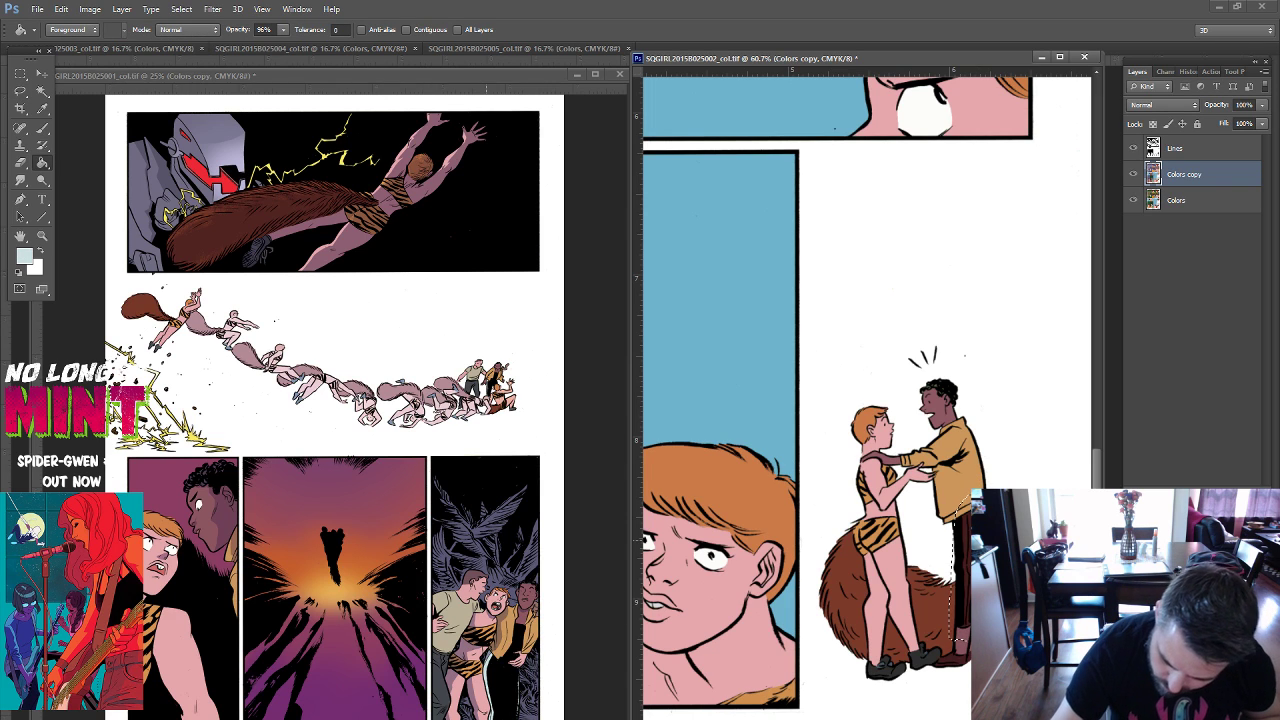
left_click(958, 600)
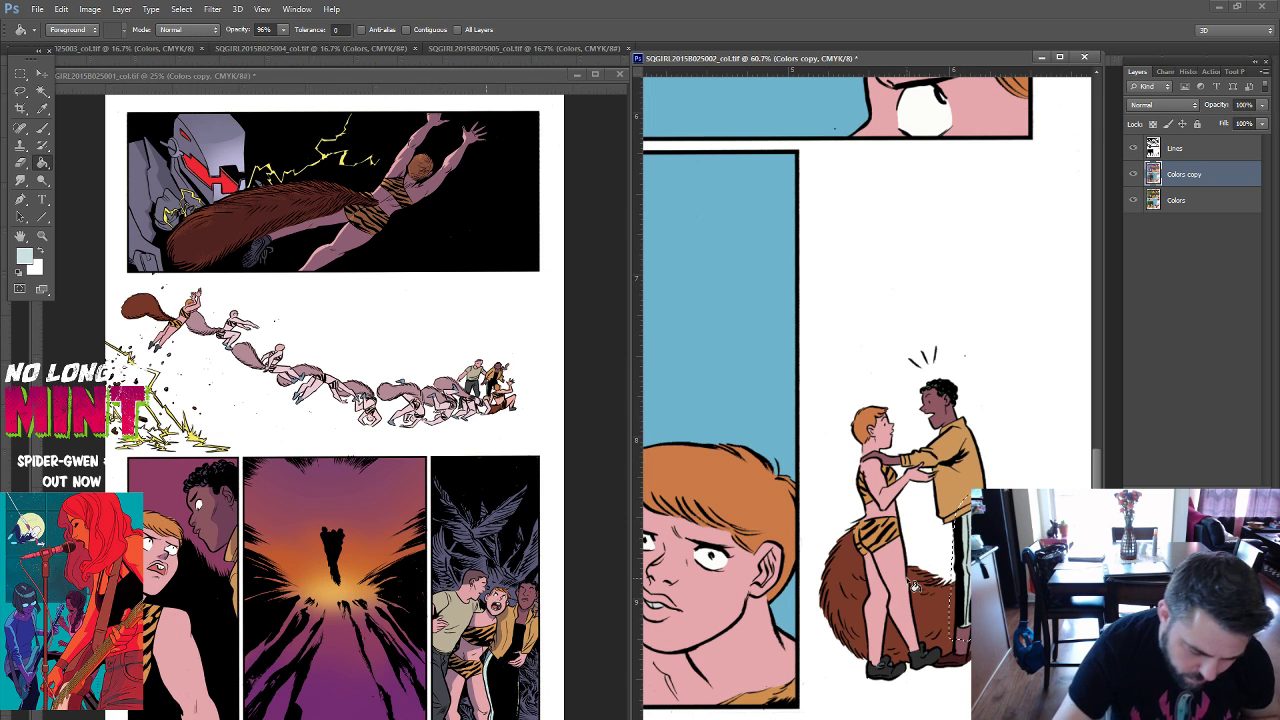
Fill the red shoe heel purple-grey, sample the dark shoe colour, swap colours, and zoom out.
left_click(24, 256)
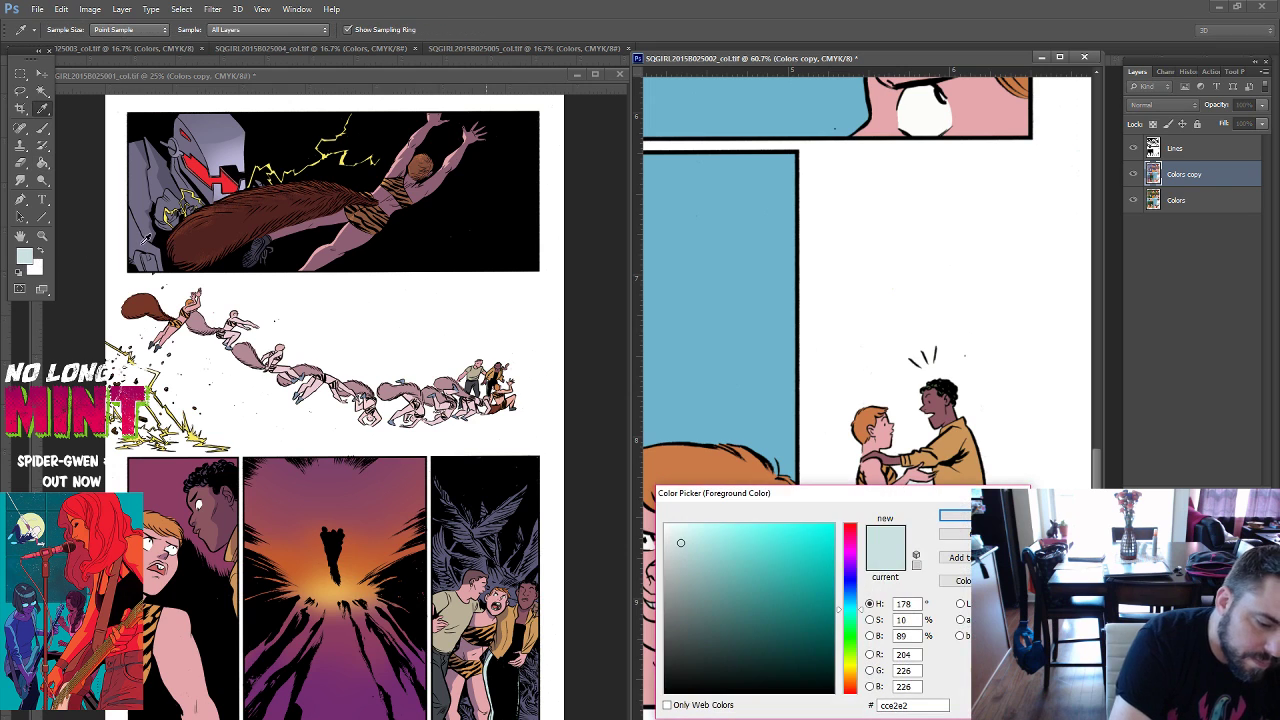
left_click(866, 484)
key("Return")
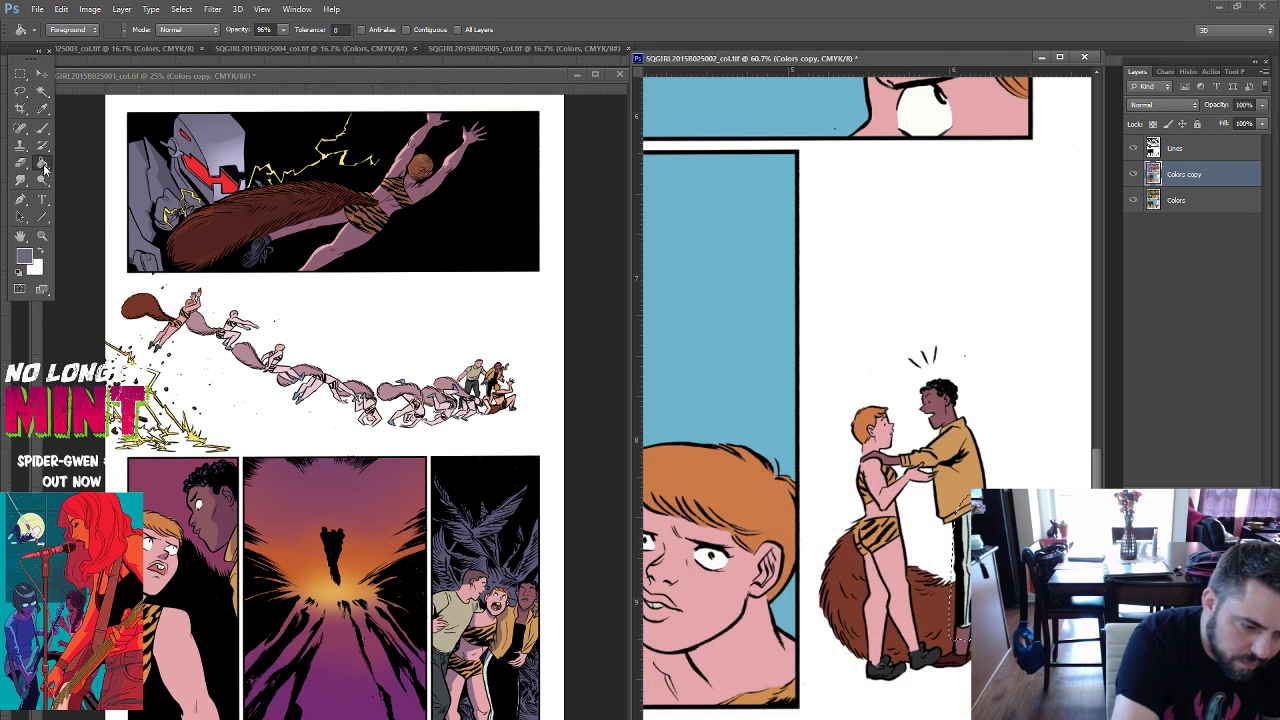
left_click(957, 663)
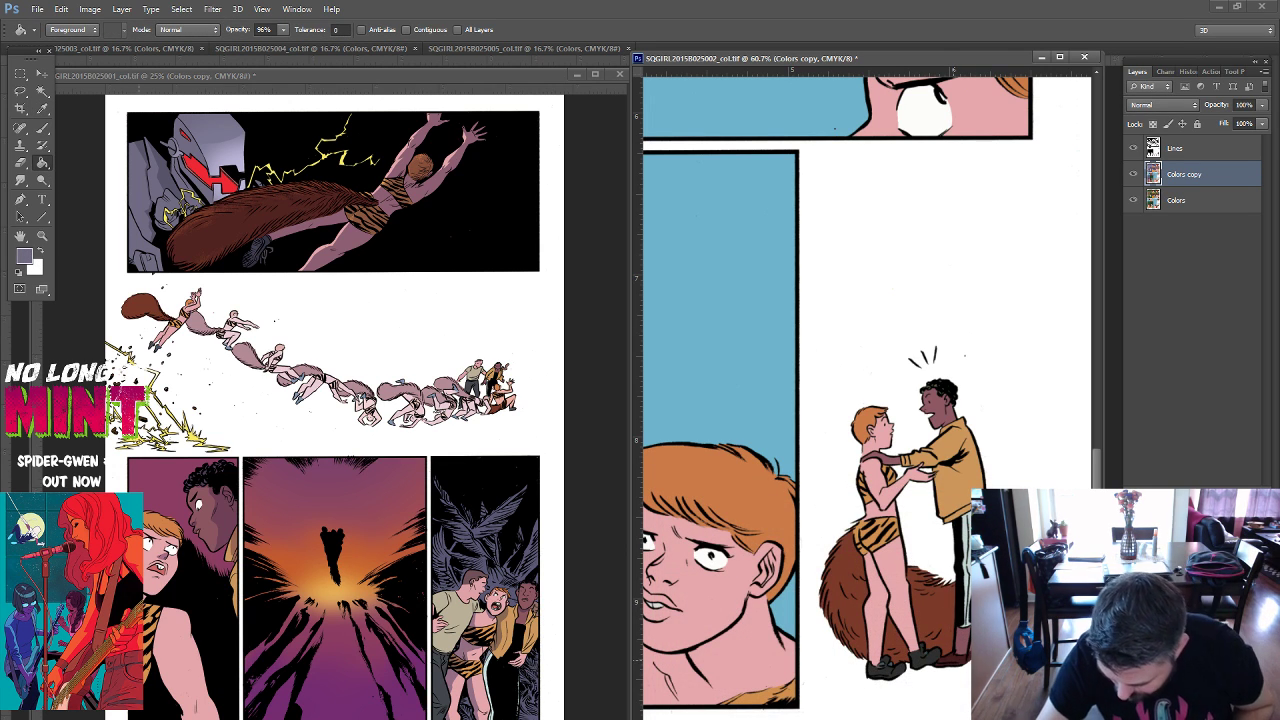
left_click(897, 676, "alt")
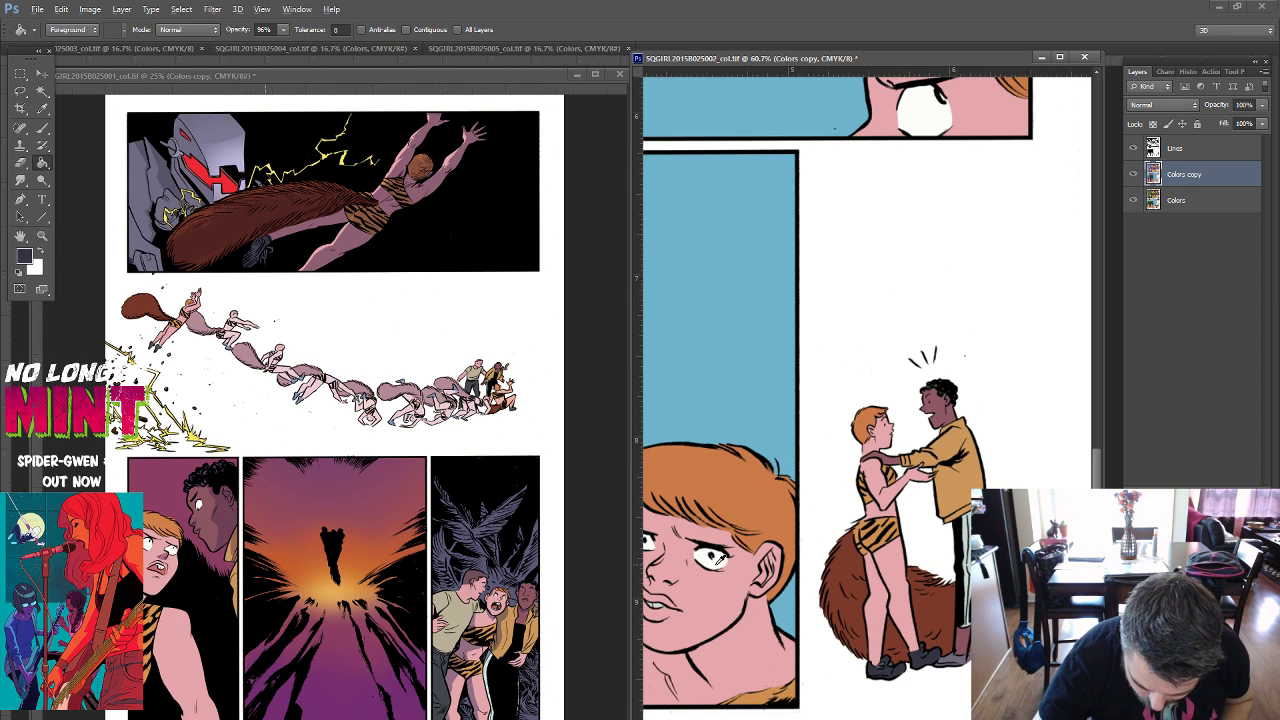
key("x")
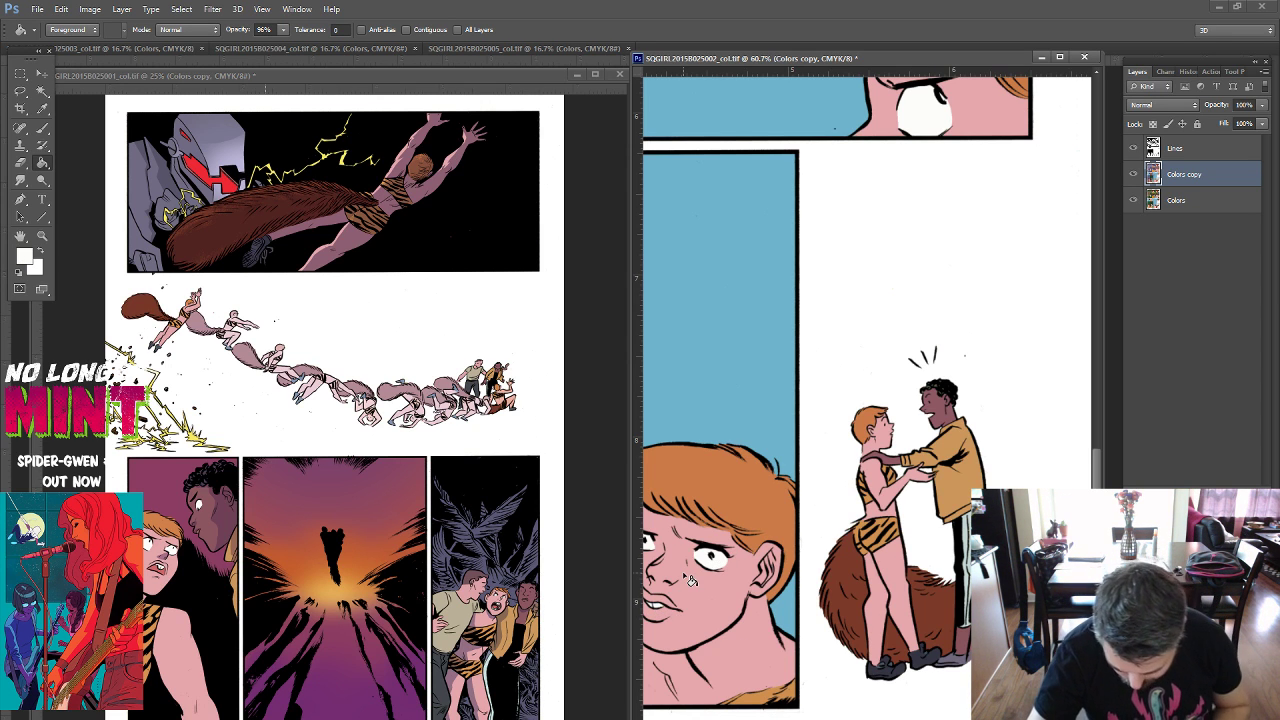
key("ctrl+minus")
key("ctrl+minus")
key("ctrl+minus")
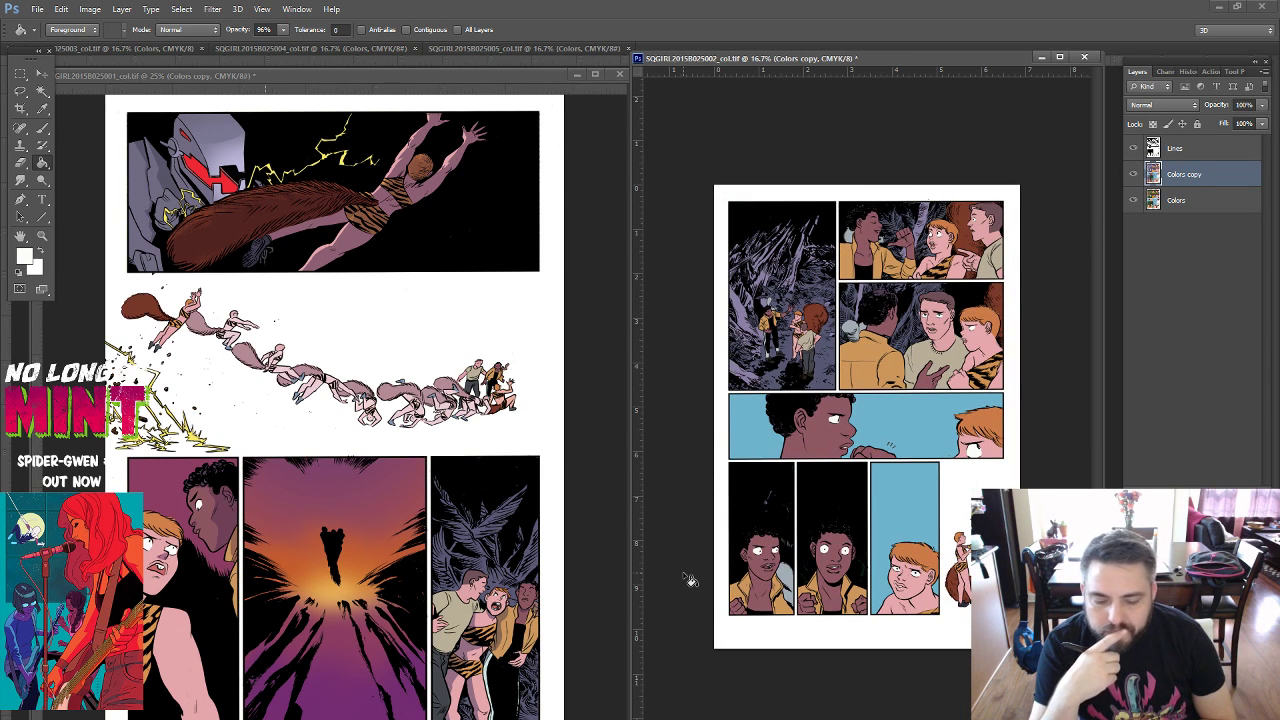
Try a mauve fill on page 2's light-blue panel backgrounds, undo it, and resample from page 1.
left_click(388, 508, "alt")
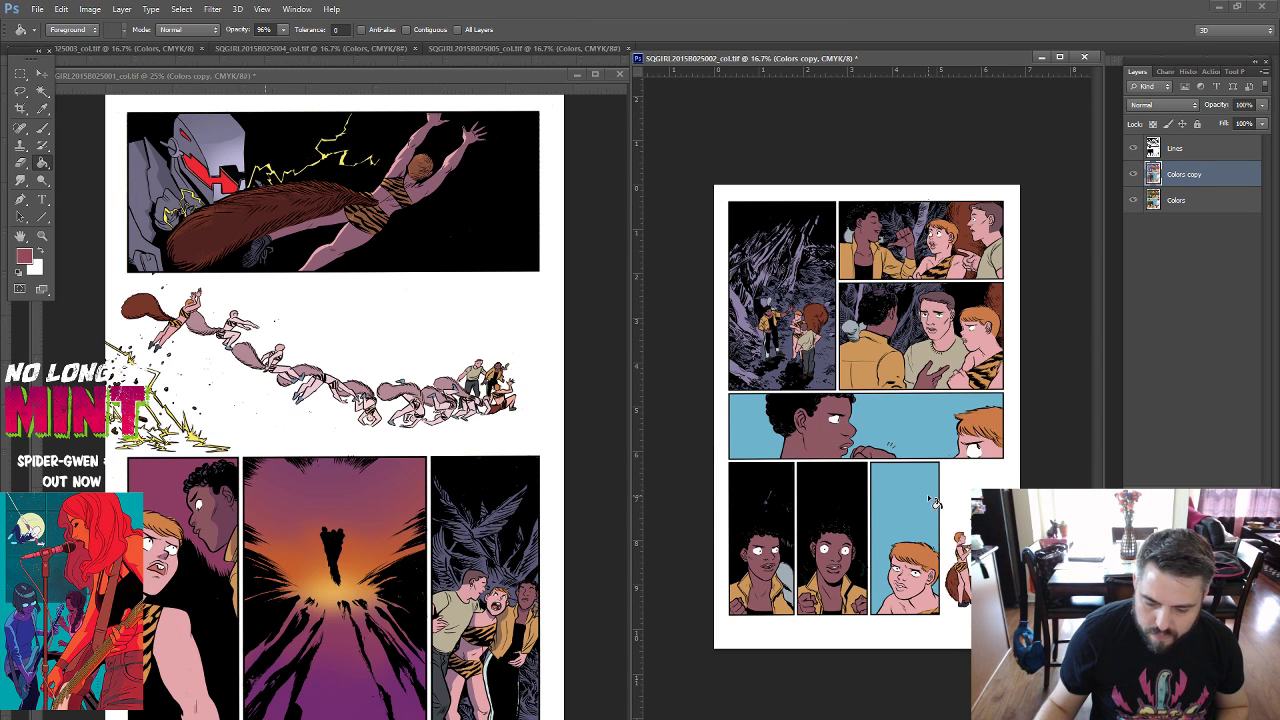
left_click(933, 502)
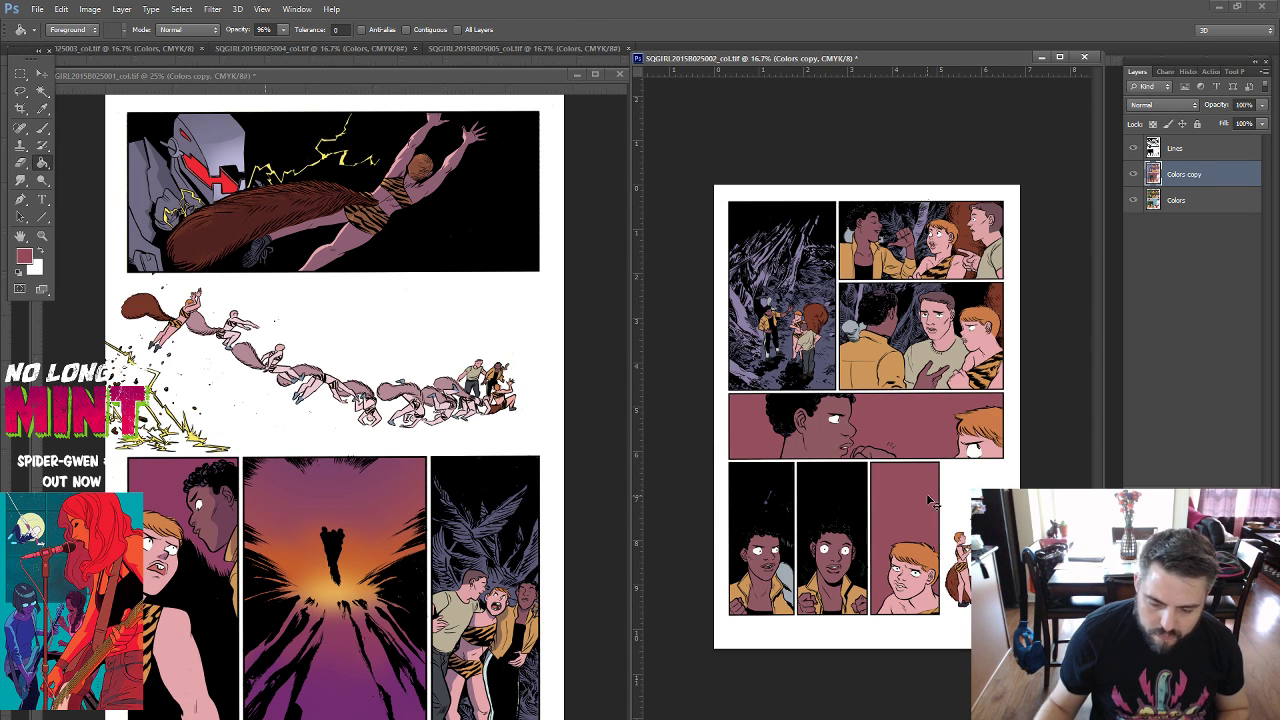
key("ctrl+z")
left_click(335, 590, "alt")
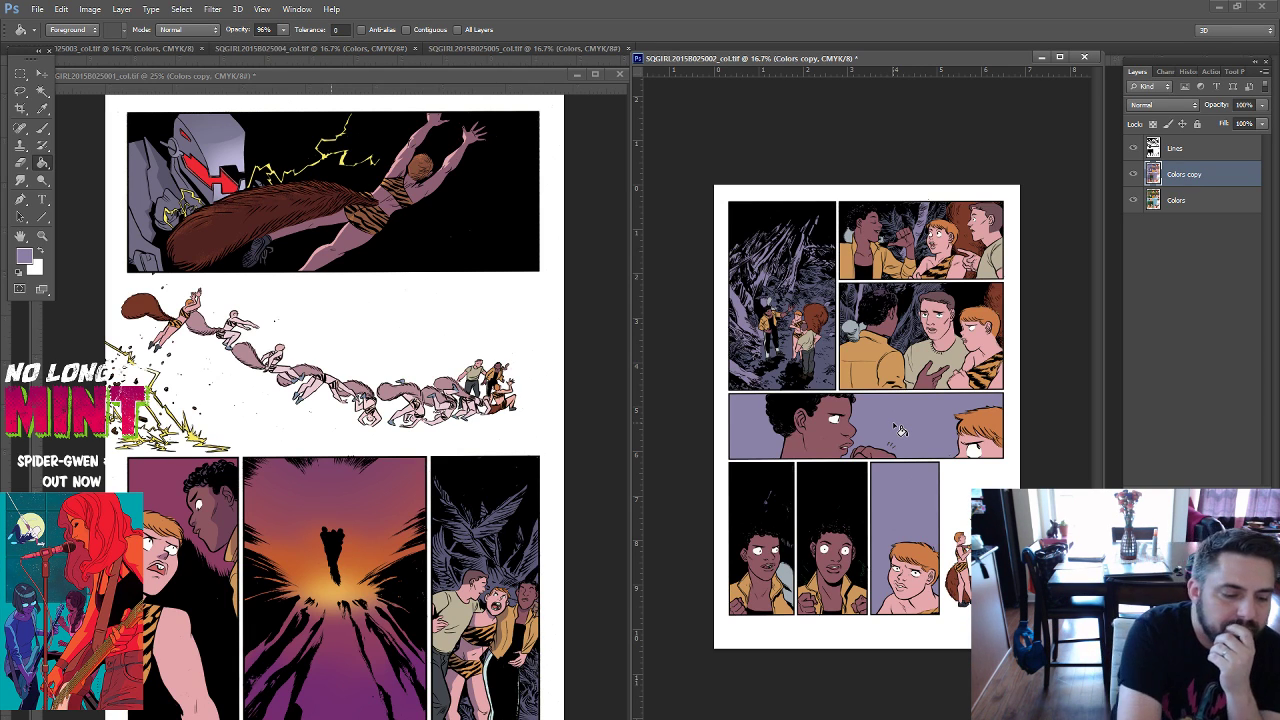
key("z")
left_click_drag(758, 336, 810, 411)
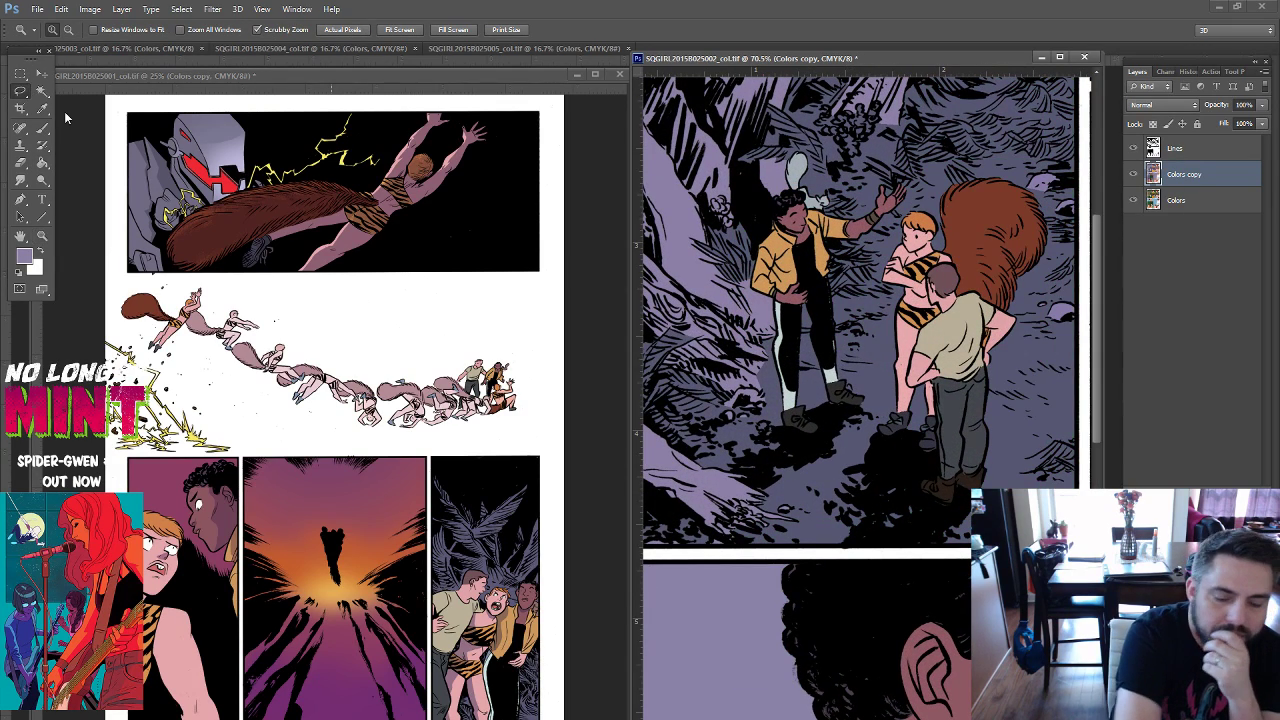
Lasso around the boots and fill the white socks with reddish-brown sampled from the boots.
key("l")
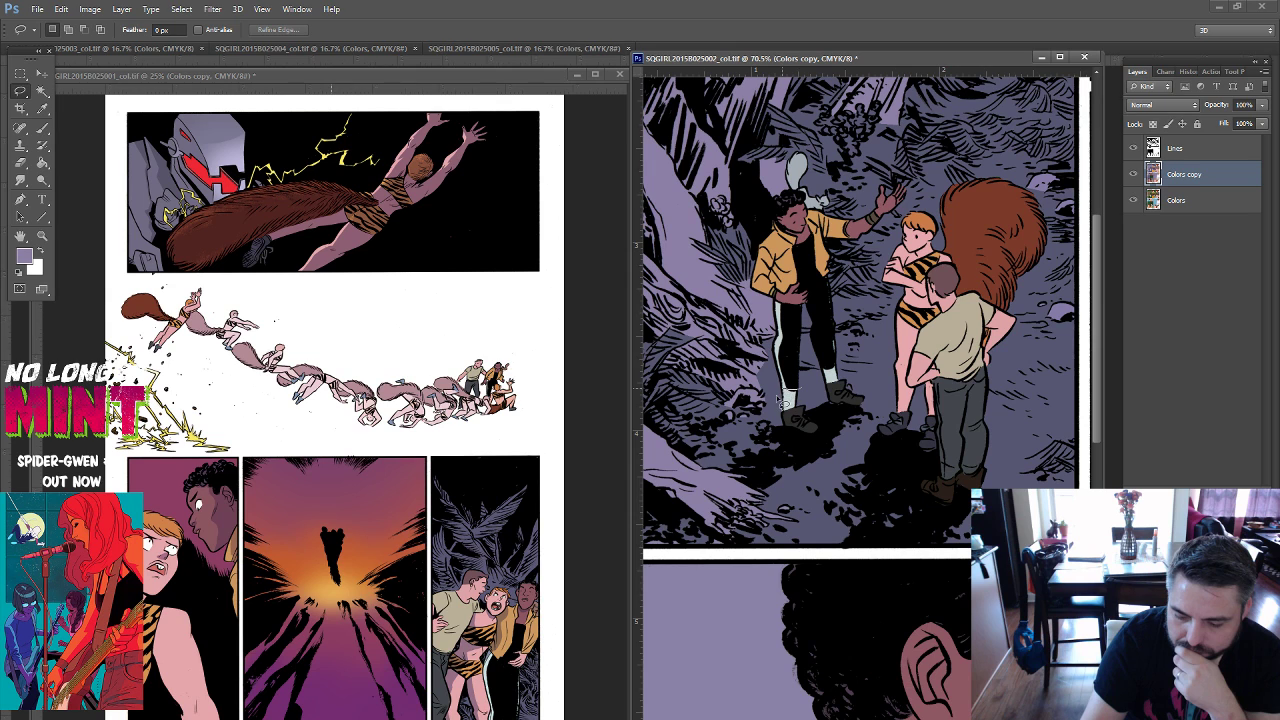
left_click_drag(783, 400, 785, 398)
key("g")
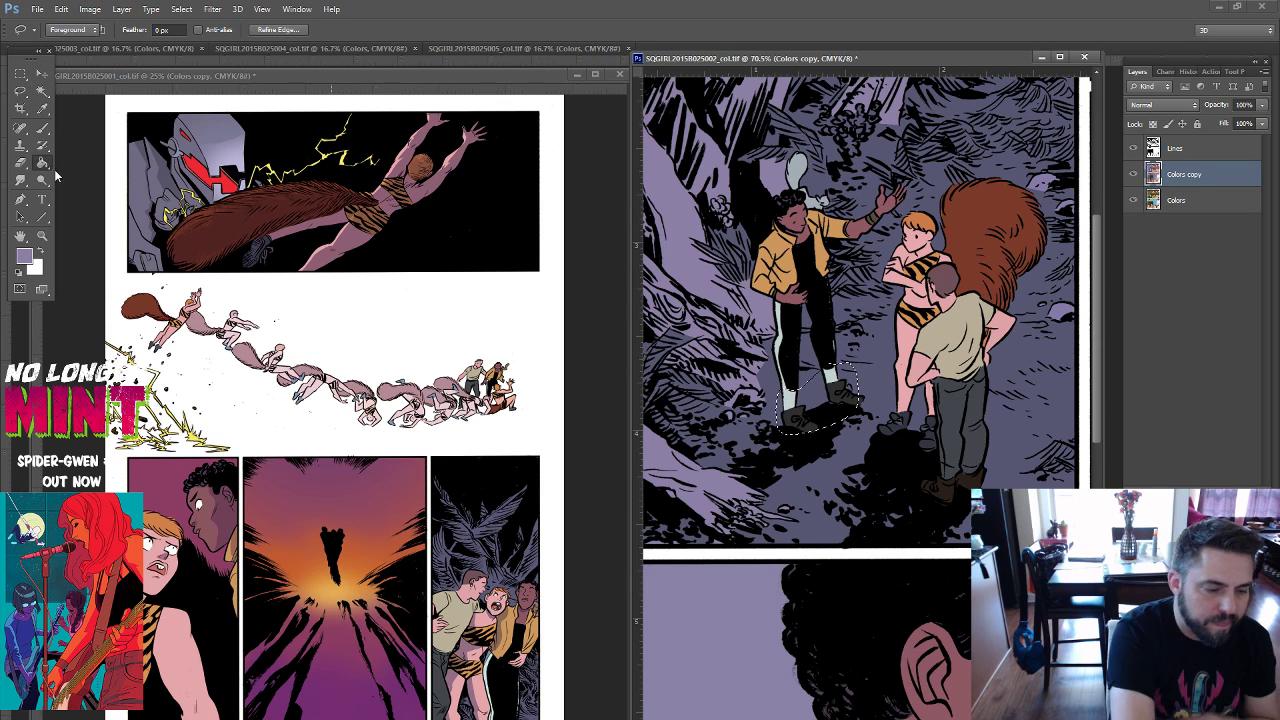
left_click(840, 390, "alt")
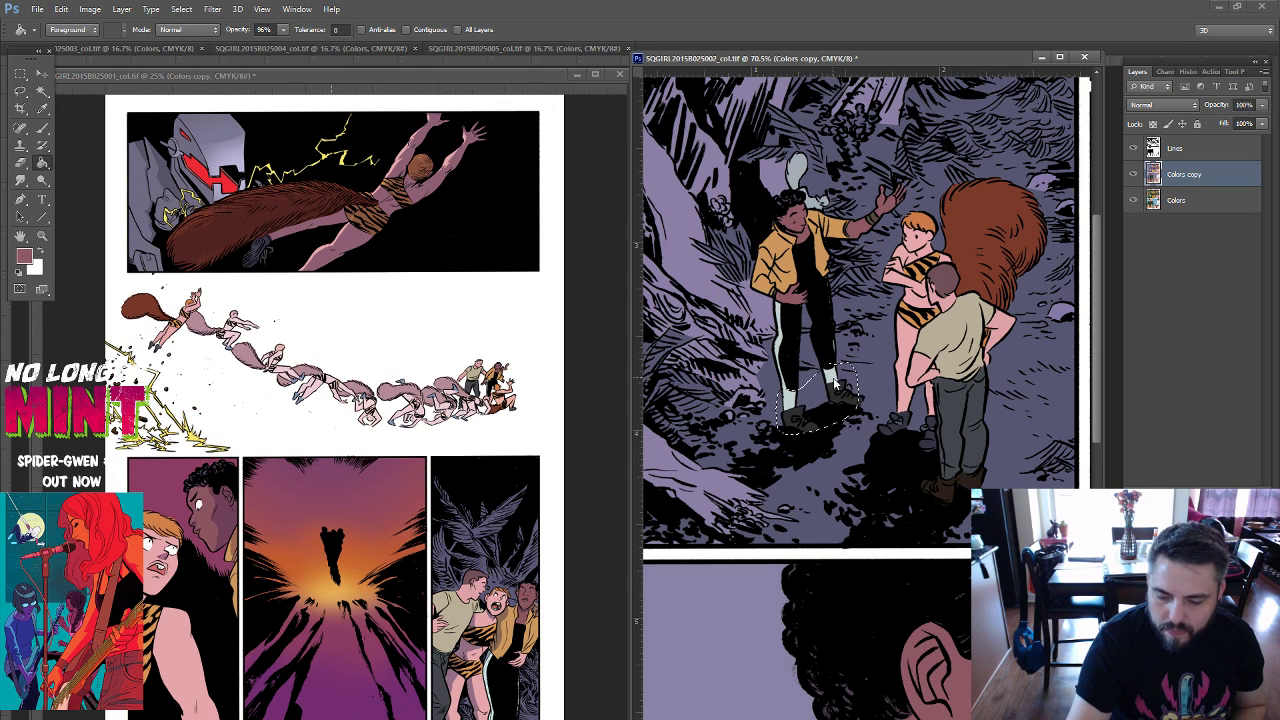
left_click(836, 385)
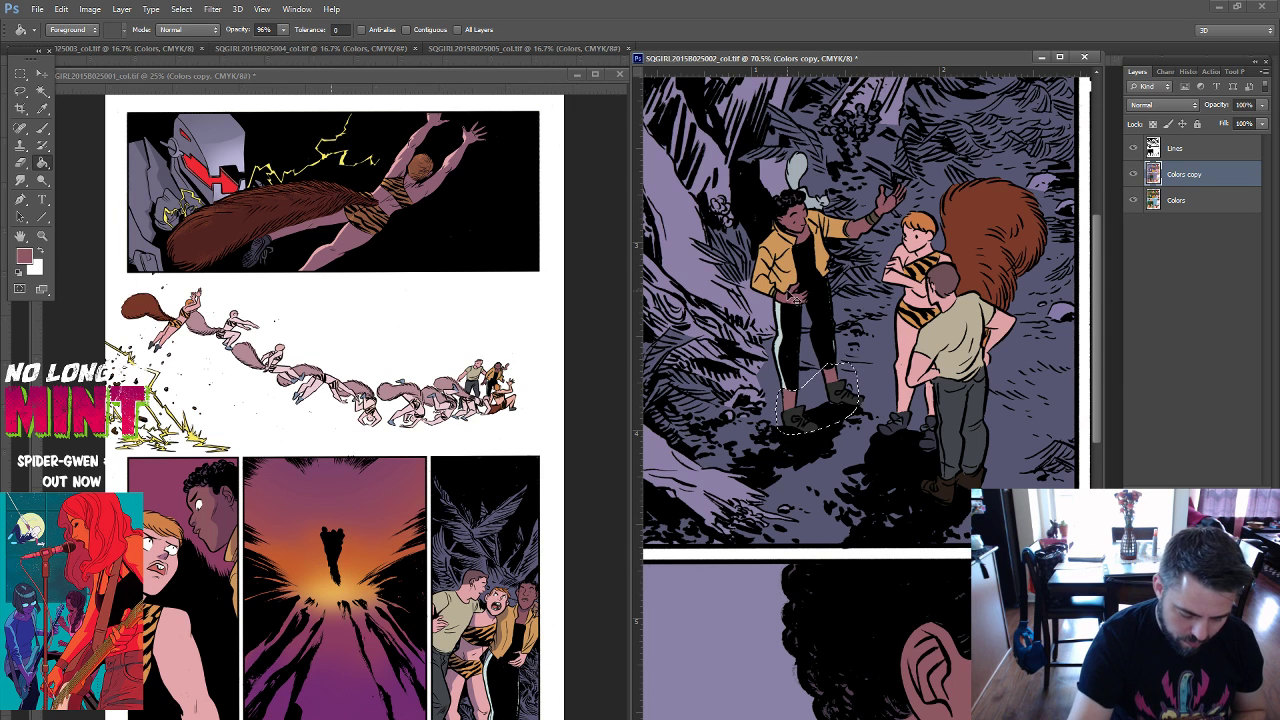
key("ctrl+d")
Switch to the Brush, sample the tail's brown as paint colour, and fit page 2 in view.
left_click(843, 415, "alt")
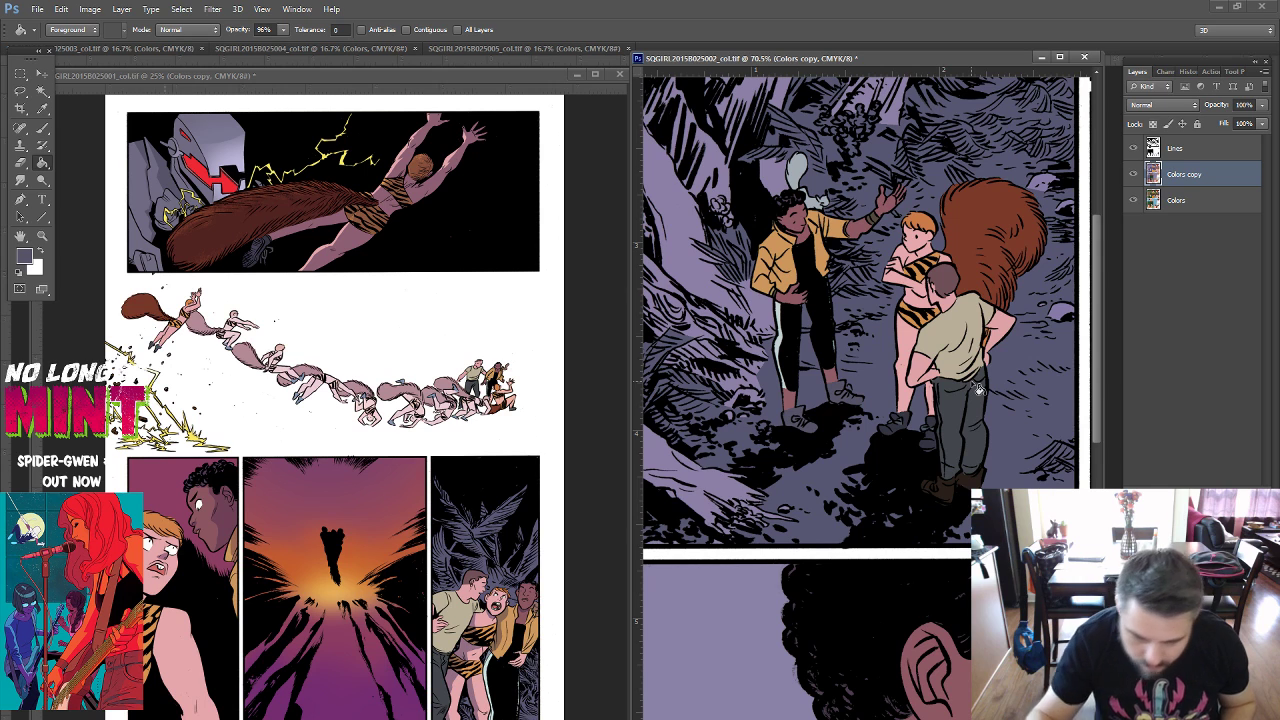
key("b")
left_click(955, 221, "alt")
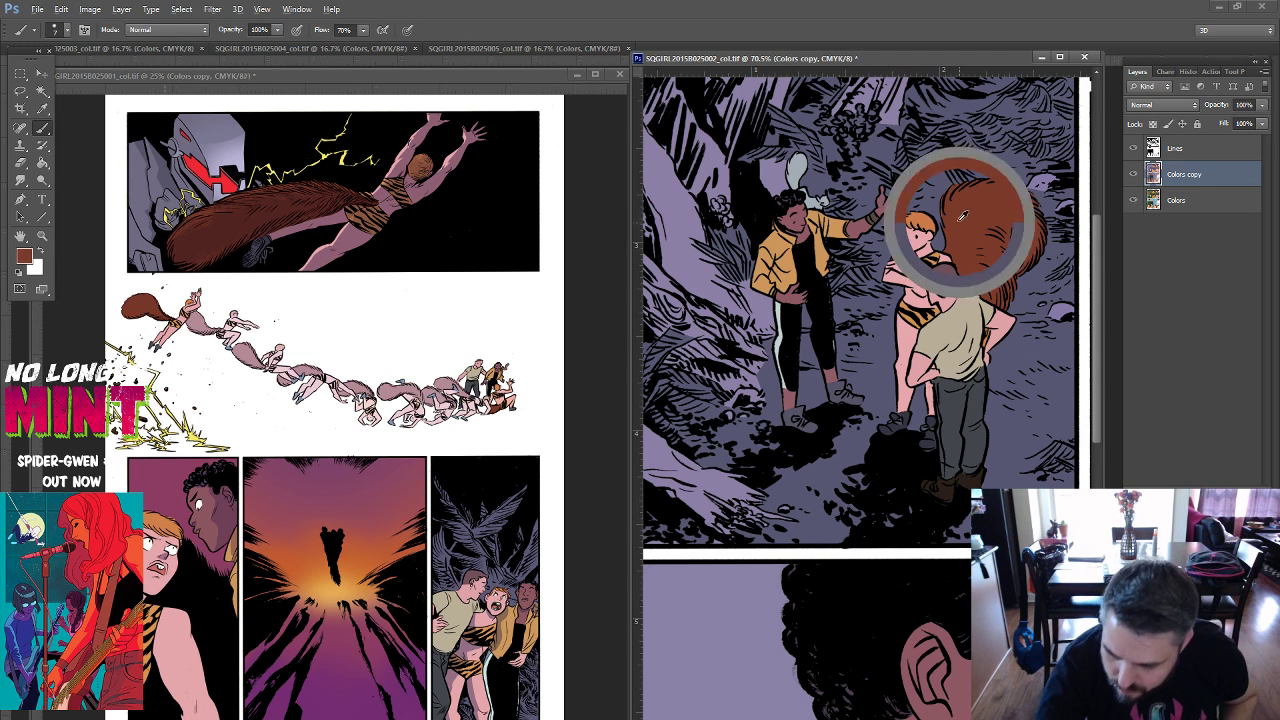
scroll(960, 200, "down", 2)
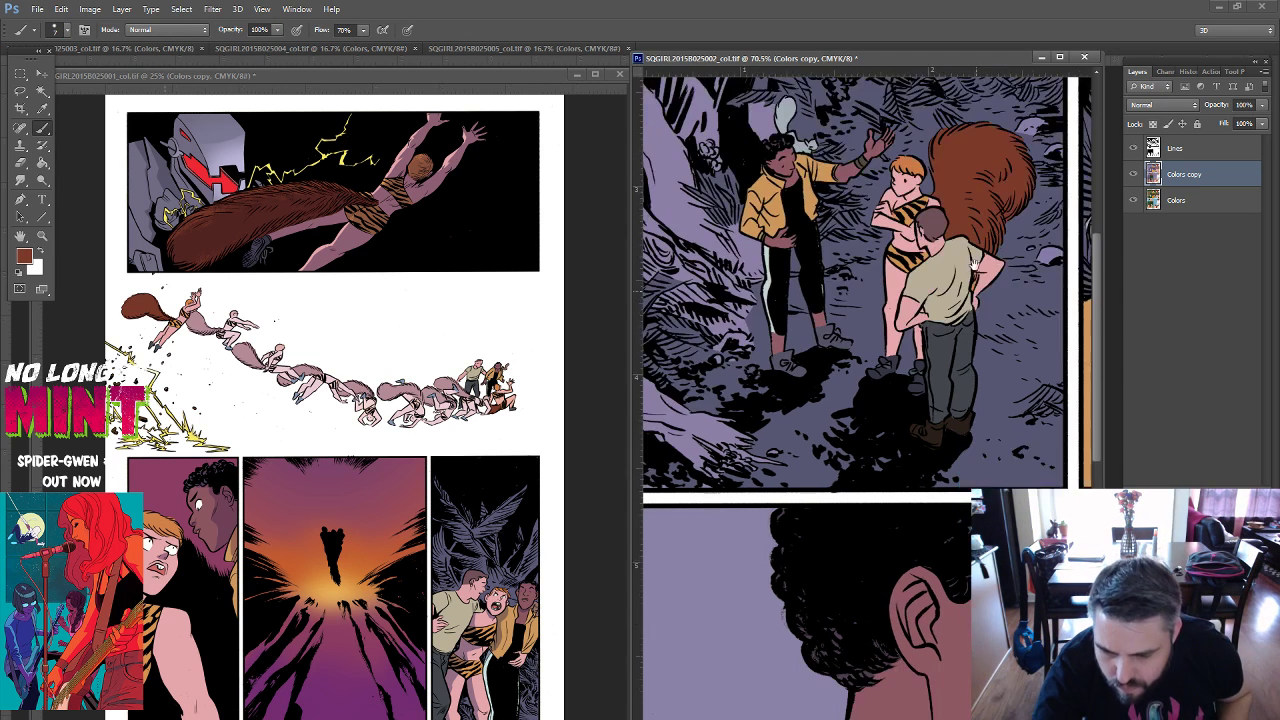
scroll(972, 243, "down", 2)
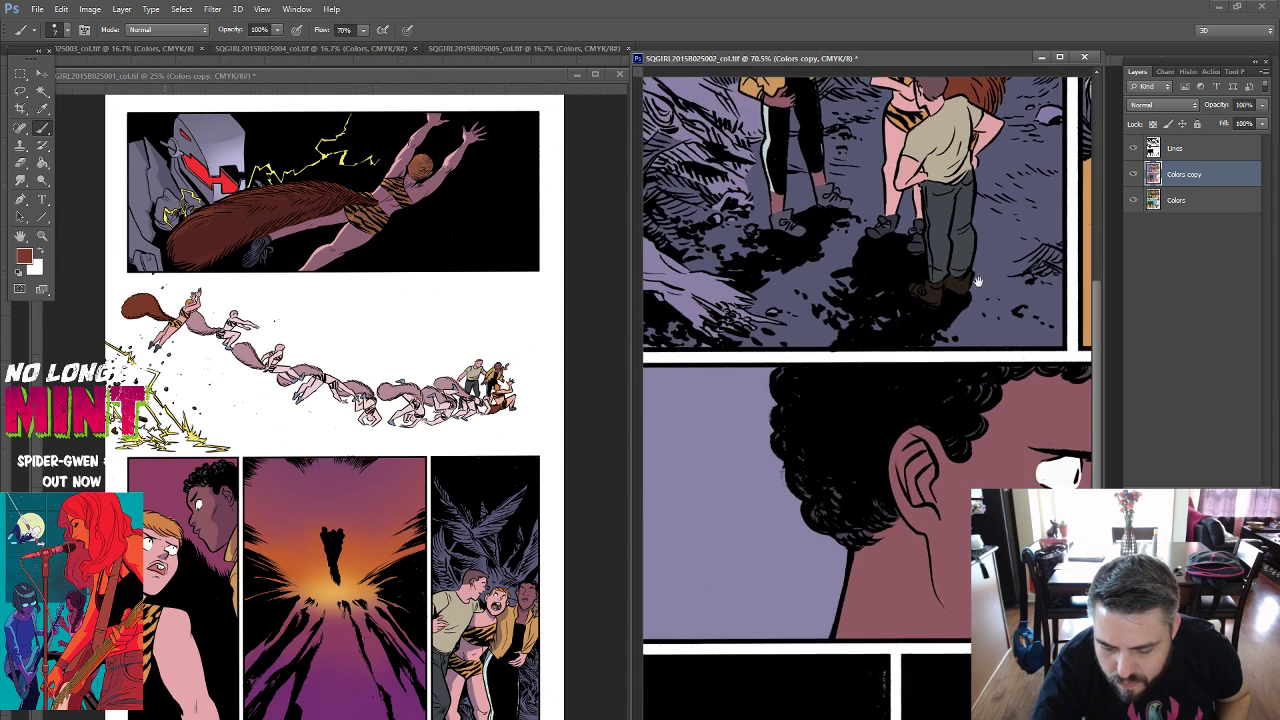
scroll(972, 243, "down", 2)
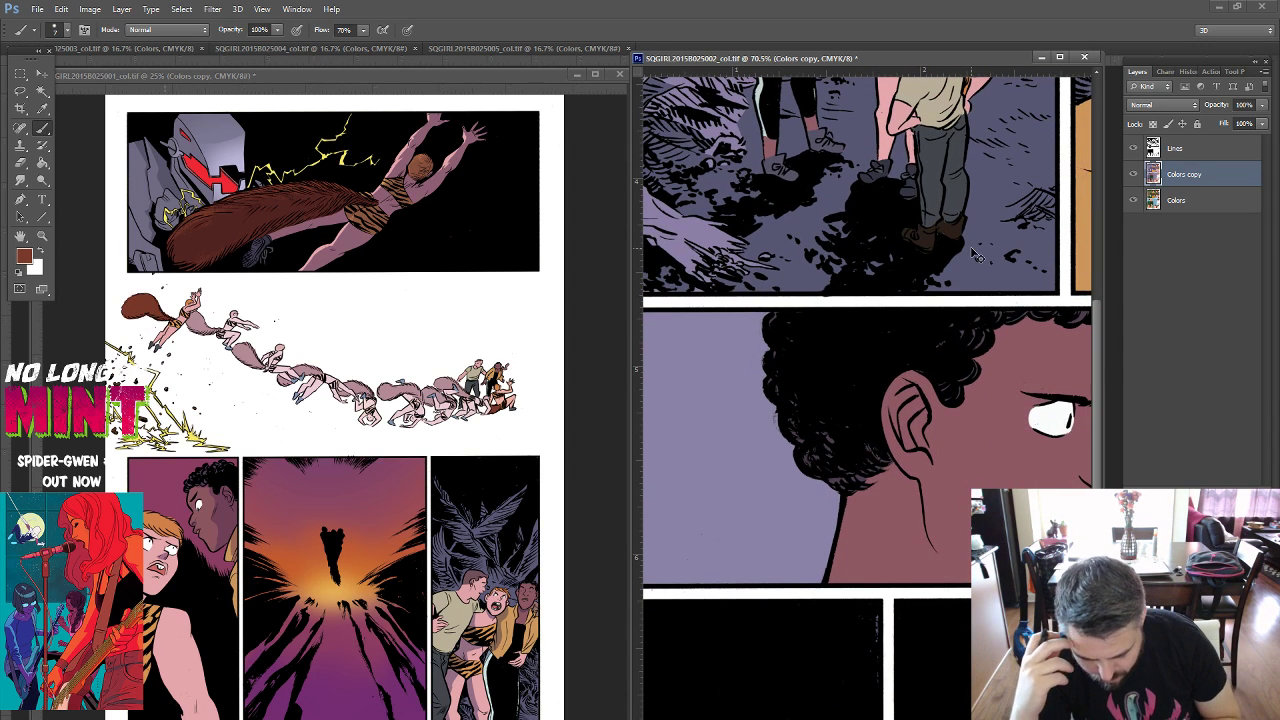
key("ctrl+0")
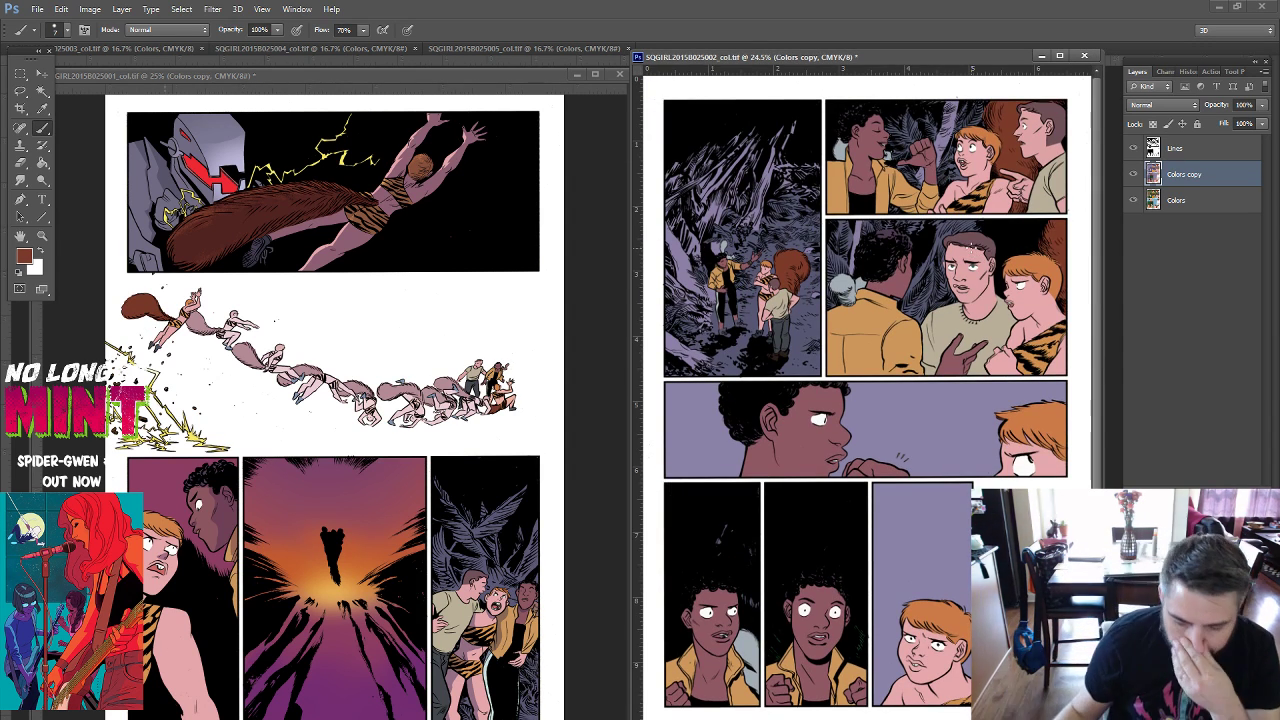
Save the recoloured page 2 and move the page 1 window aside.
left_click(37, 9)
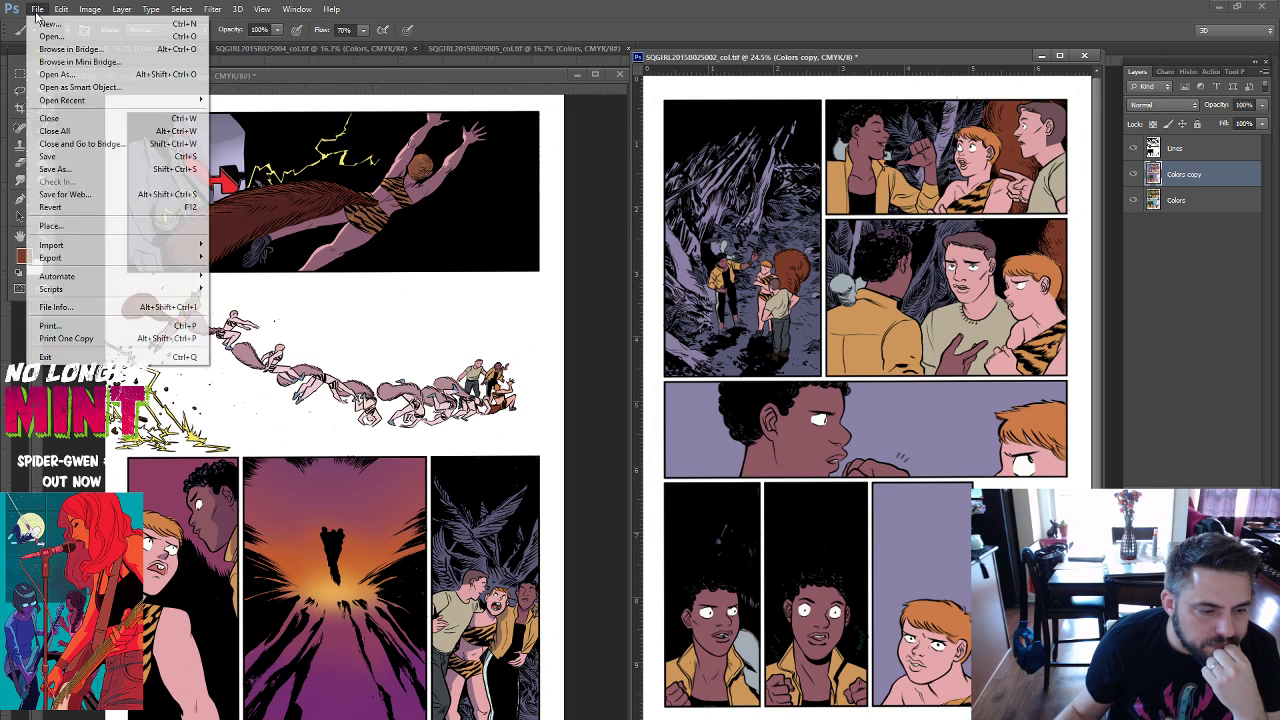
left_click(70, 148)
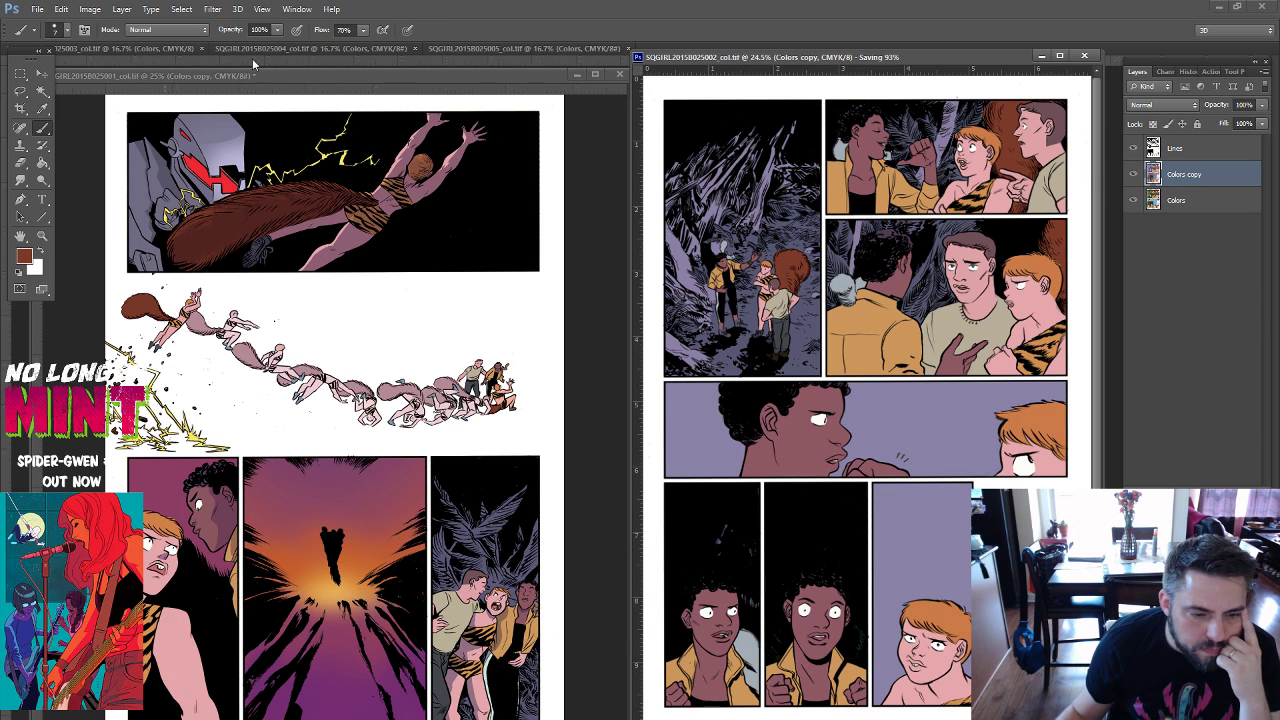
left_click(142, 49)
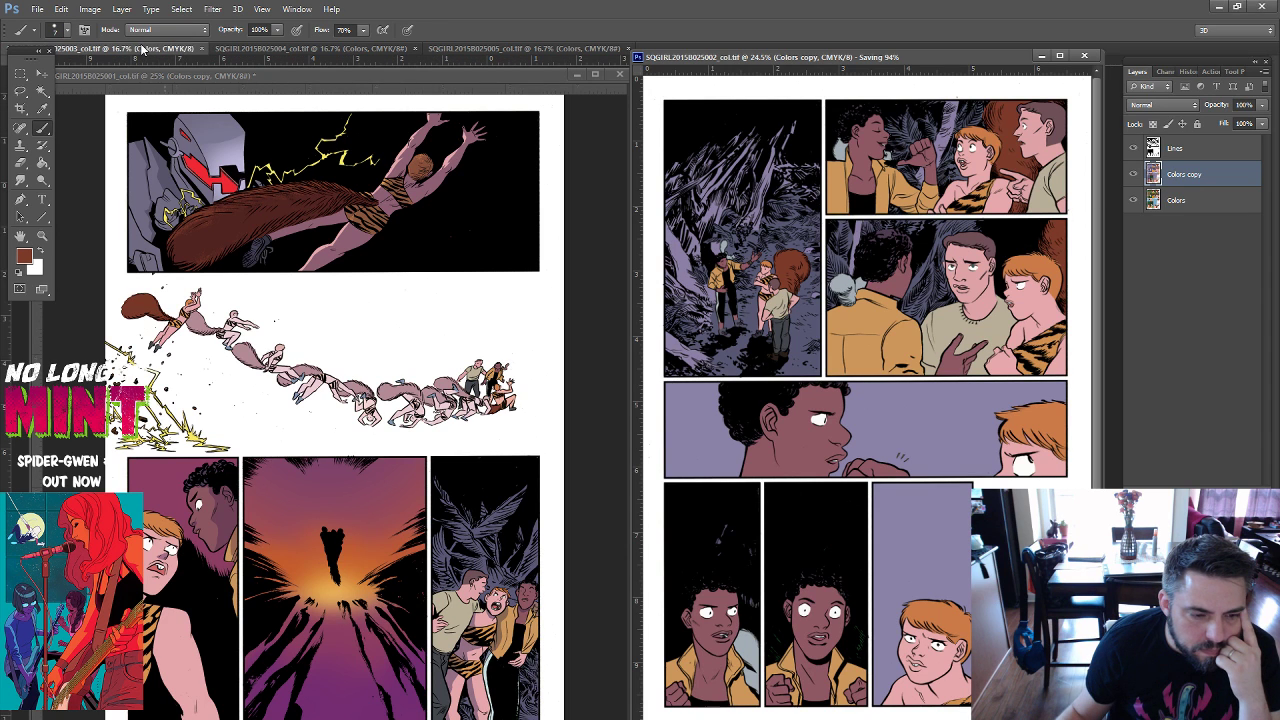
left_click_drag(177, 83, 612, 143)
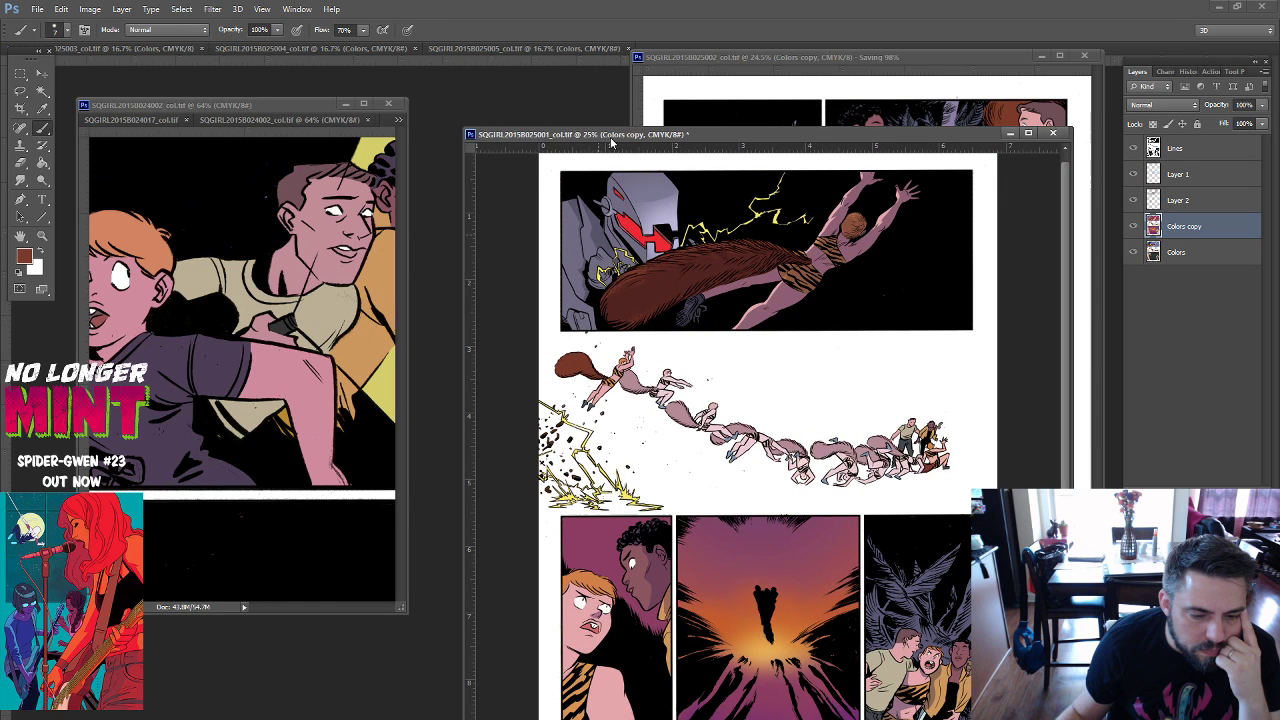
Set the foreground to dark mauve #5f454b sampled from reference page 024002.
left_click(274, 226)
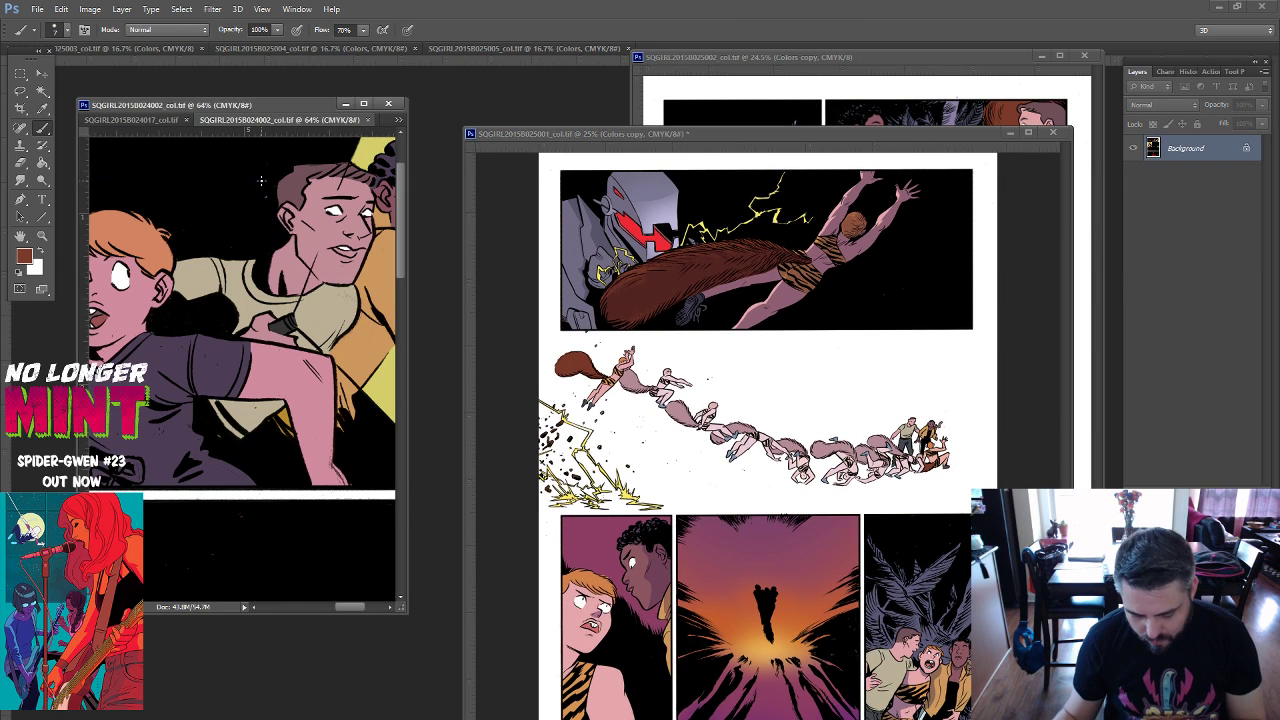
key("ctrl+0")
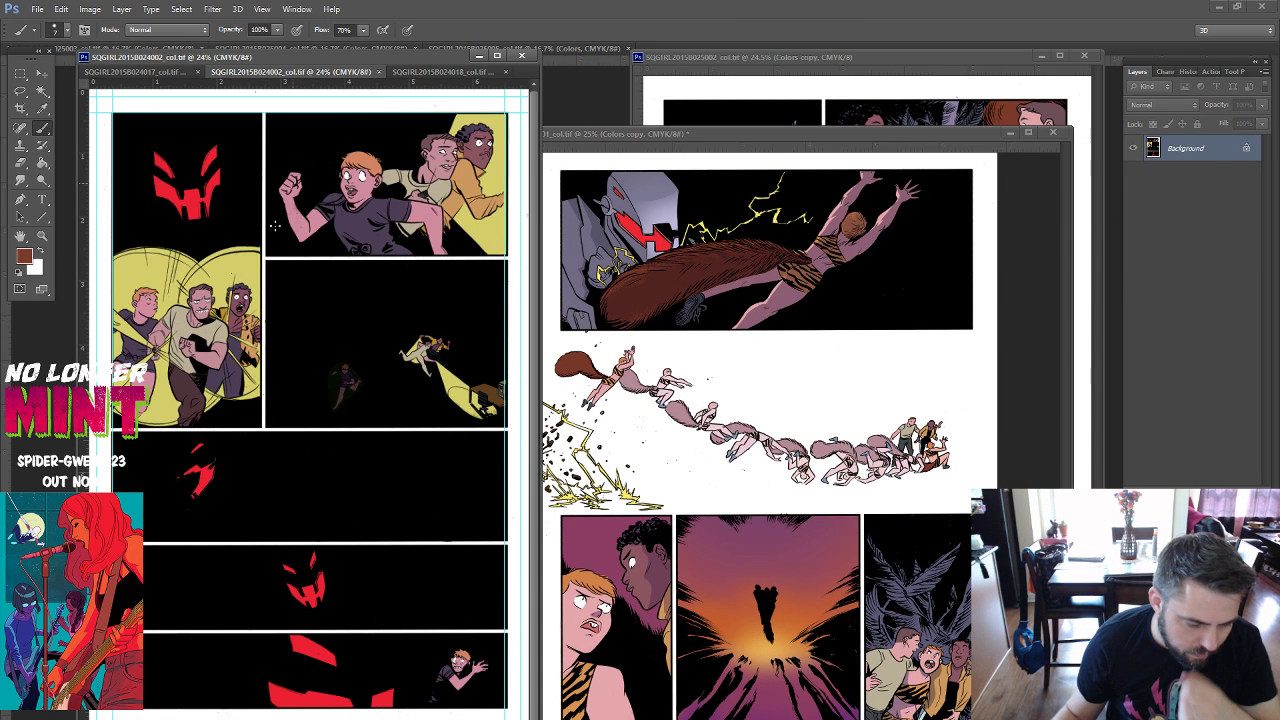
key("g")
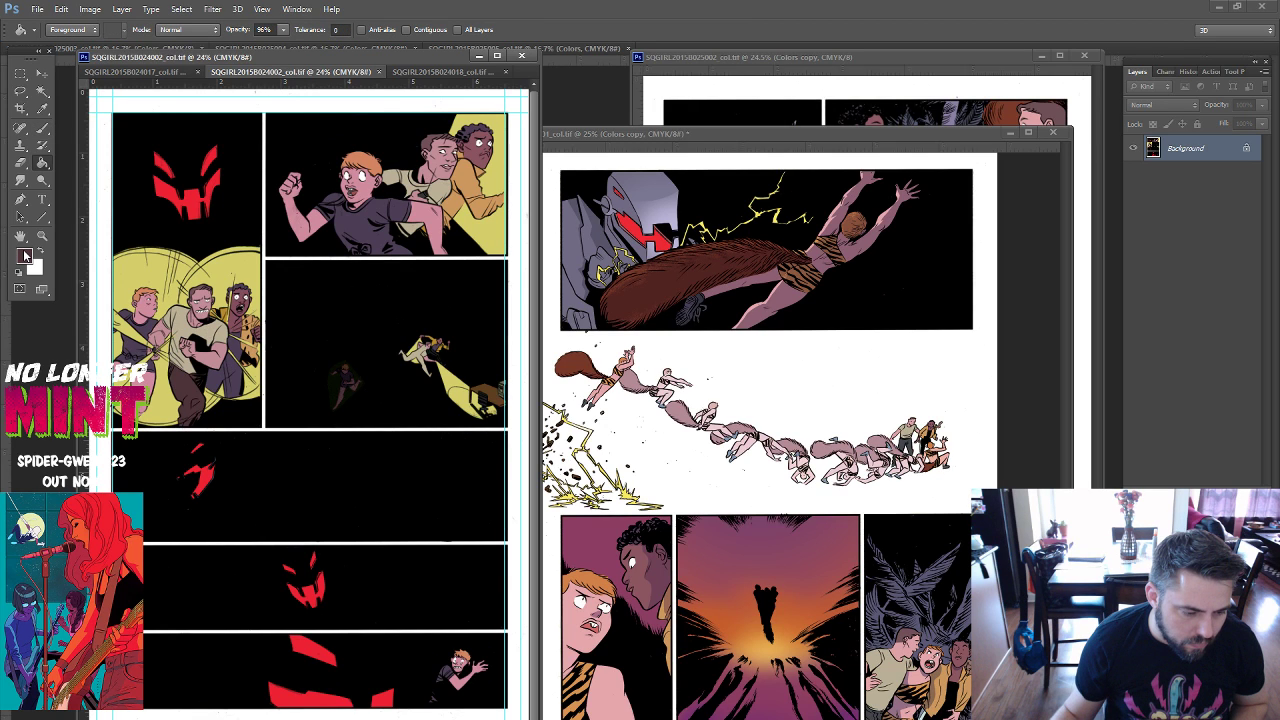
left_click(26, 256)
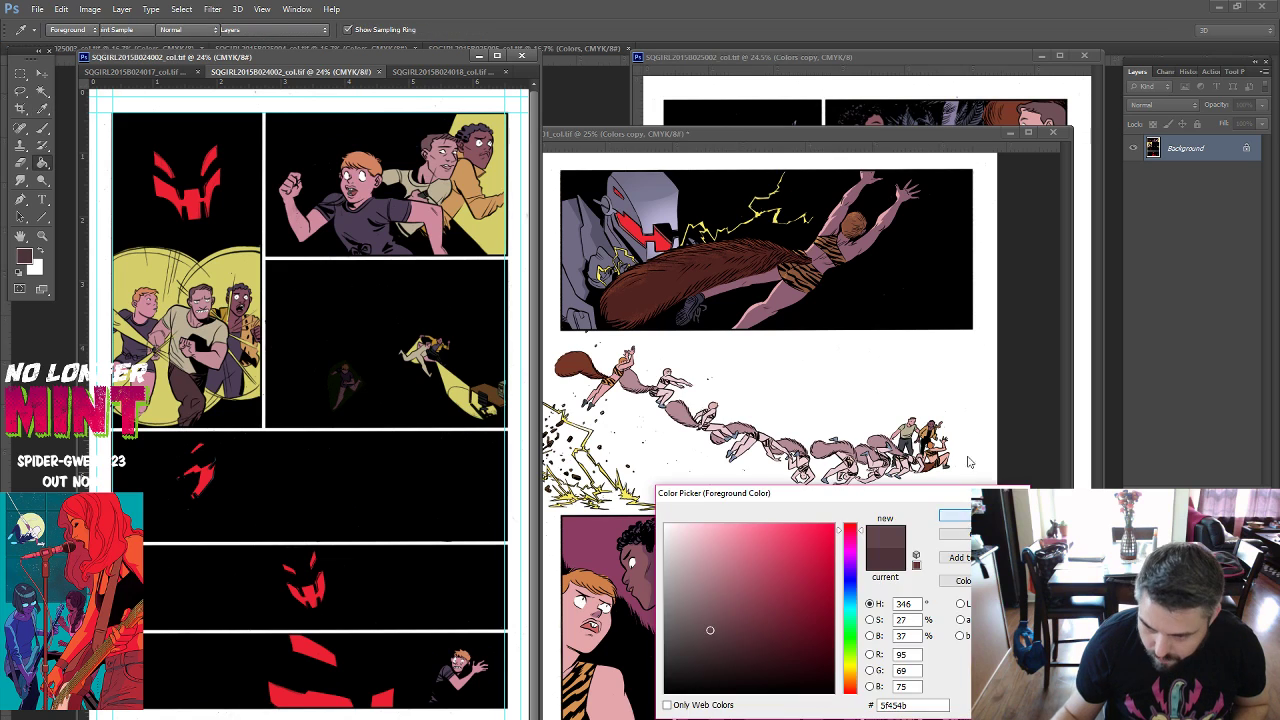
key("Return")
mouse_move(975, 133)
left_mouse_down()
mouse_move(654, 127)
mouse_move(574, 79)
left_mouse_up()
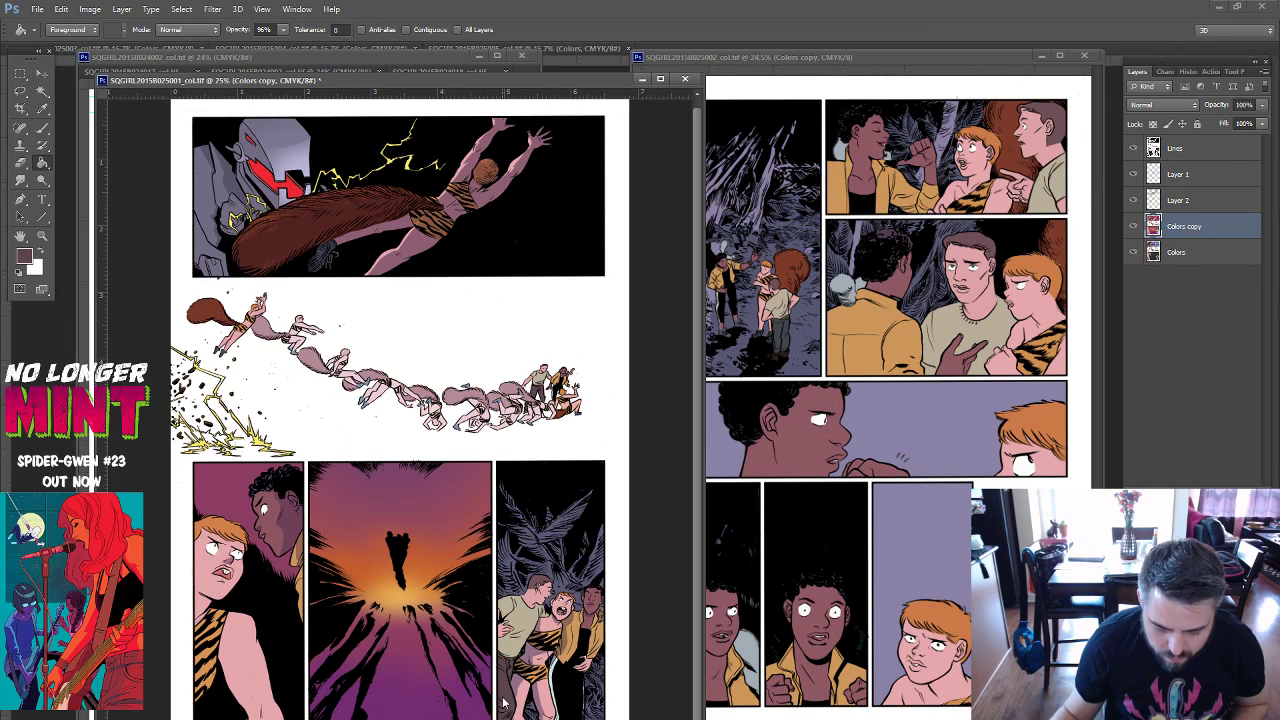
Paint Bucket page 025002's backgrounds lavender and its foliage dark purple on the Colors copy layer.
left_click(853, 318)
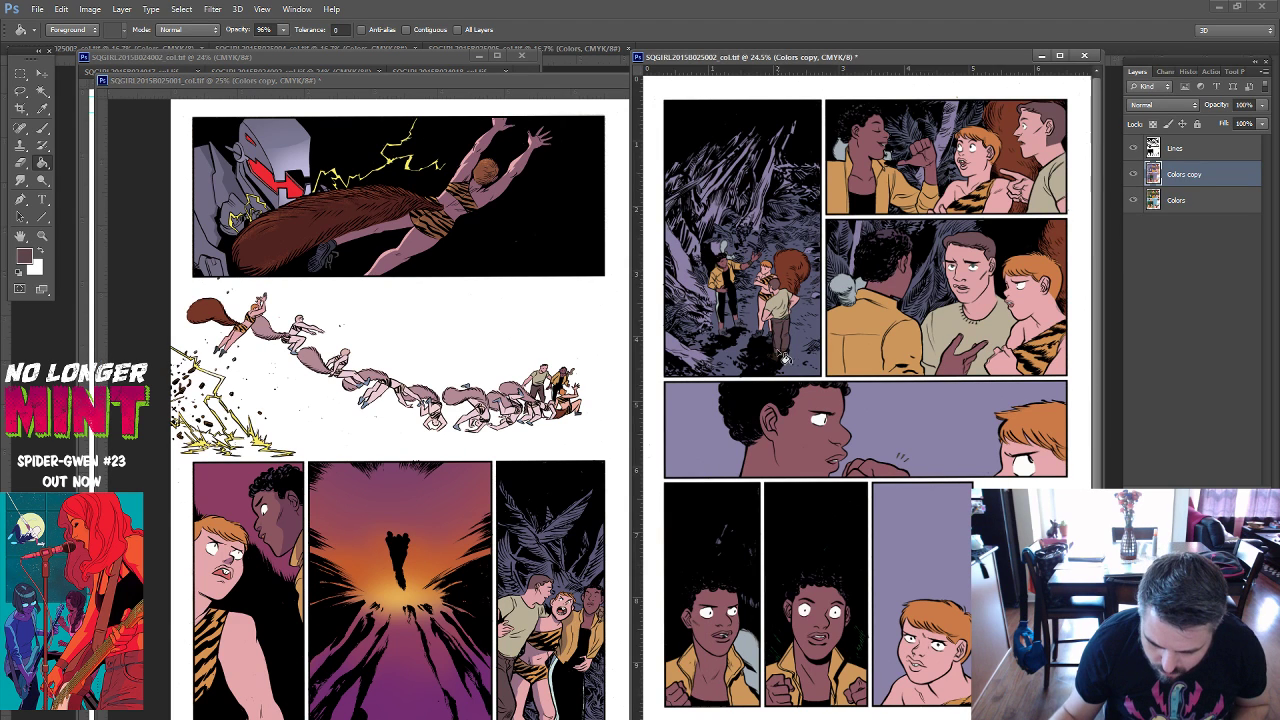
key("F6")
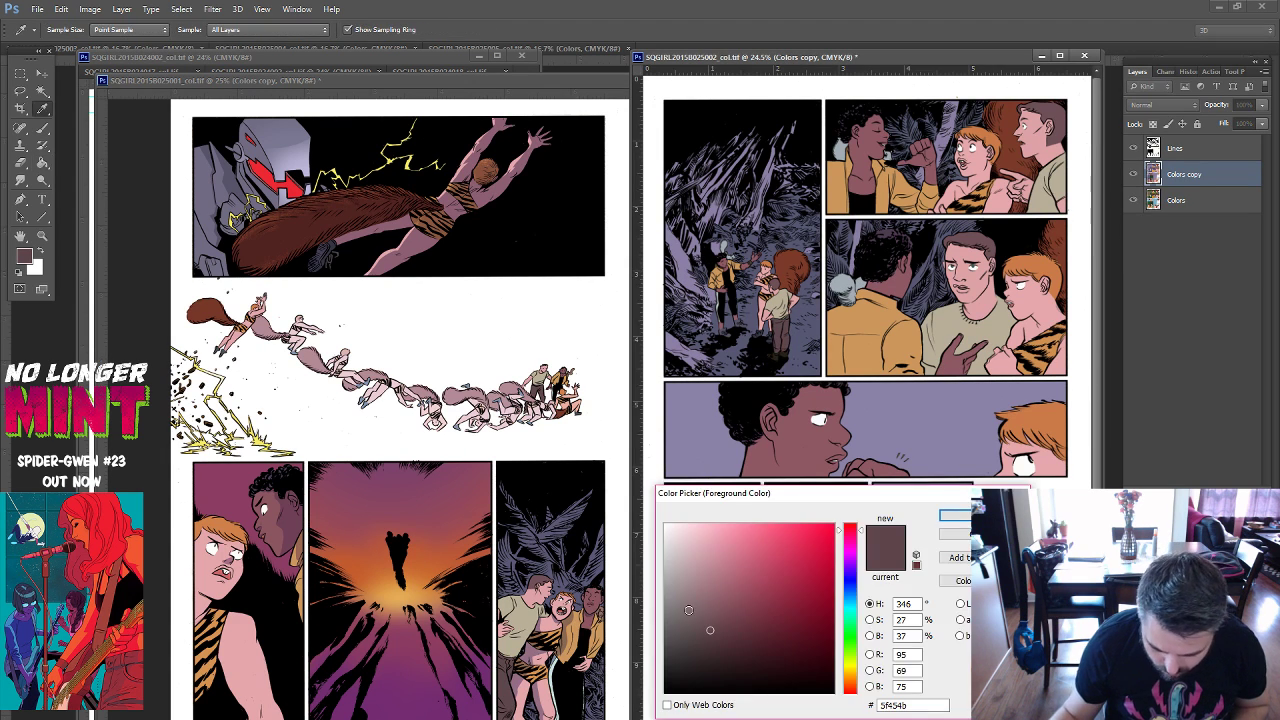
key("g")
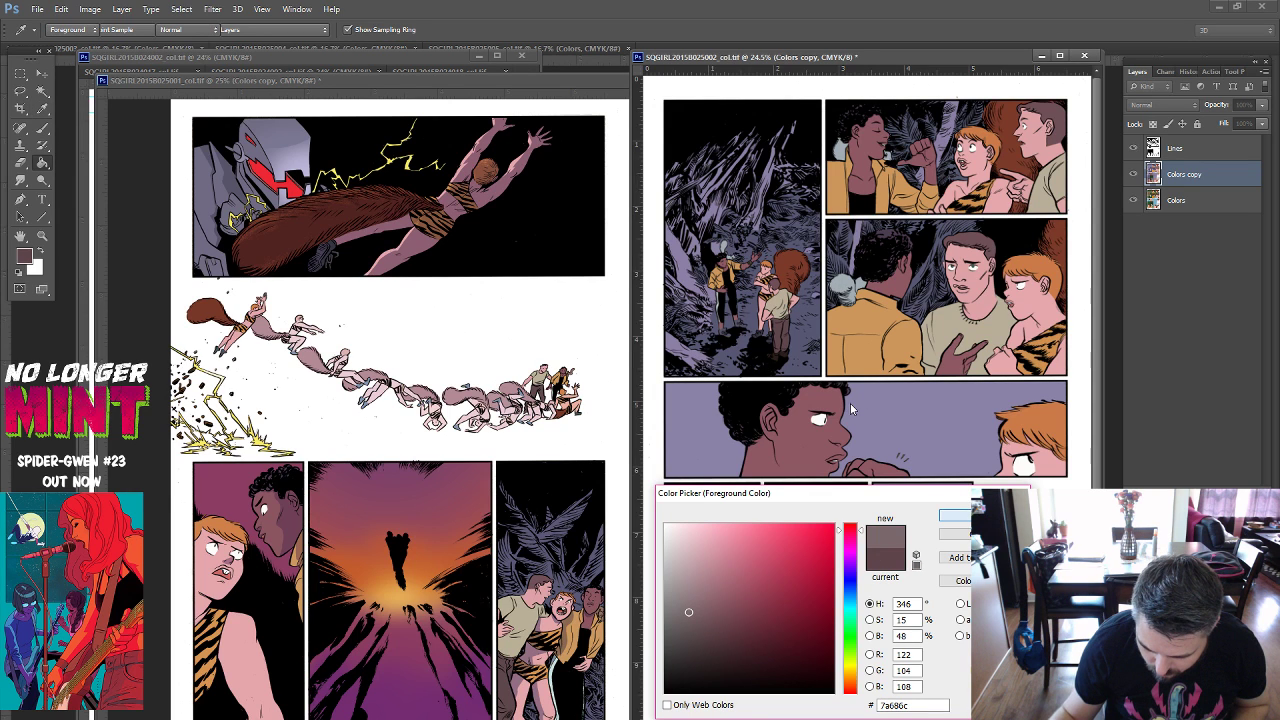
key("Return")
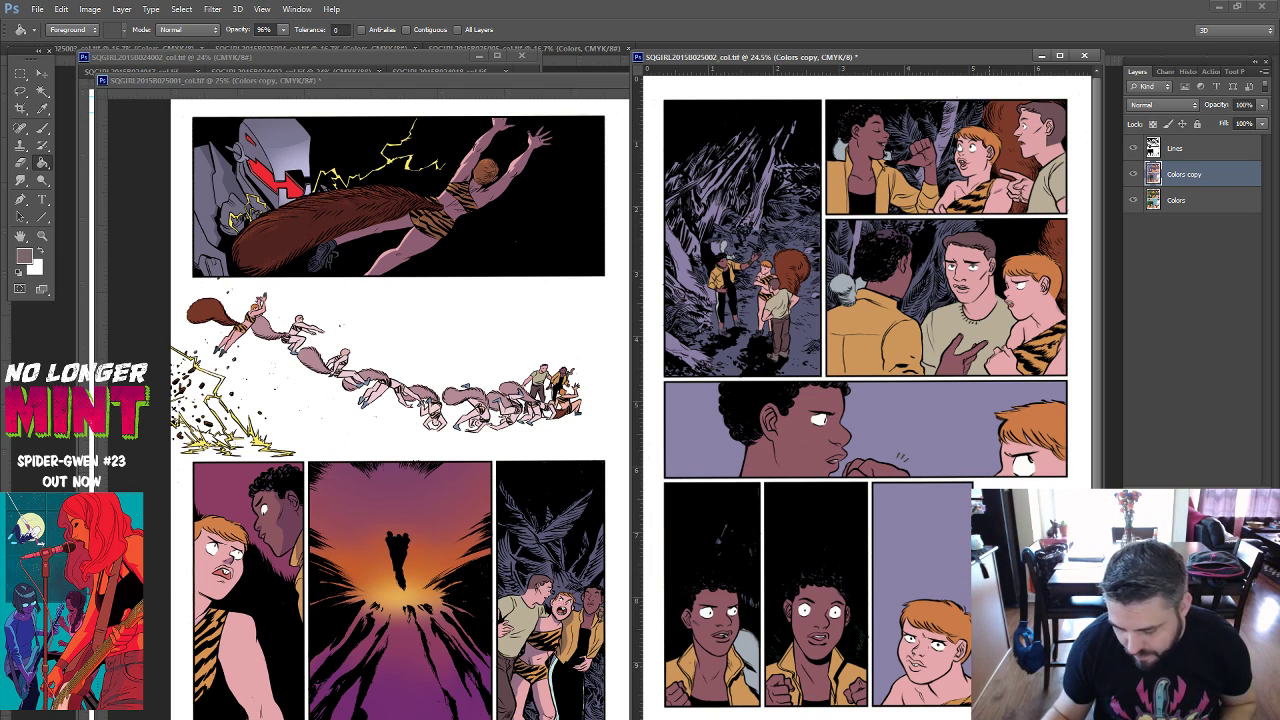
Magic Wand the characters and add a new Multiply layer at 45% opacity.
left_click(42, 92)
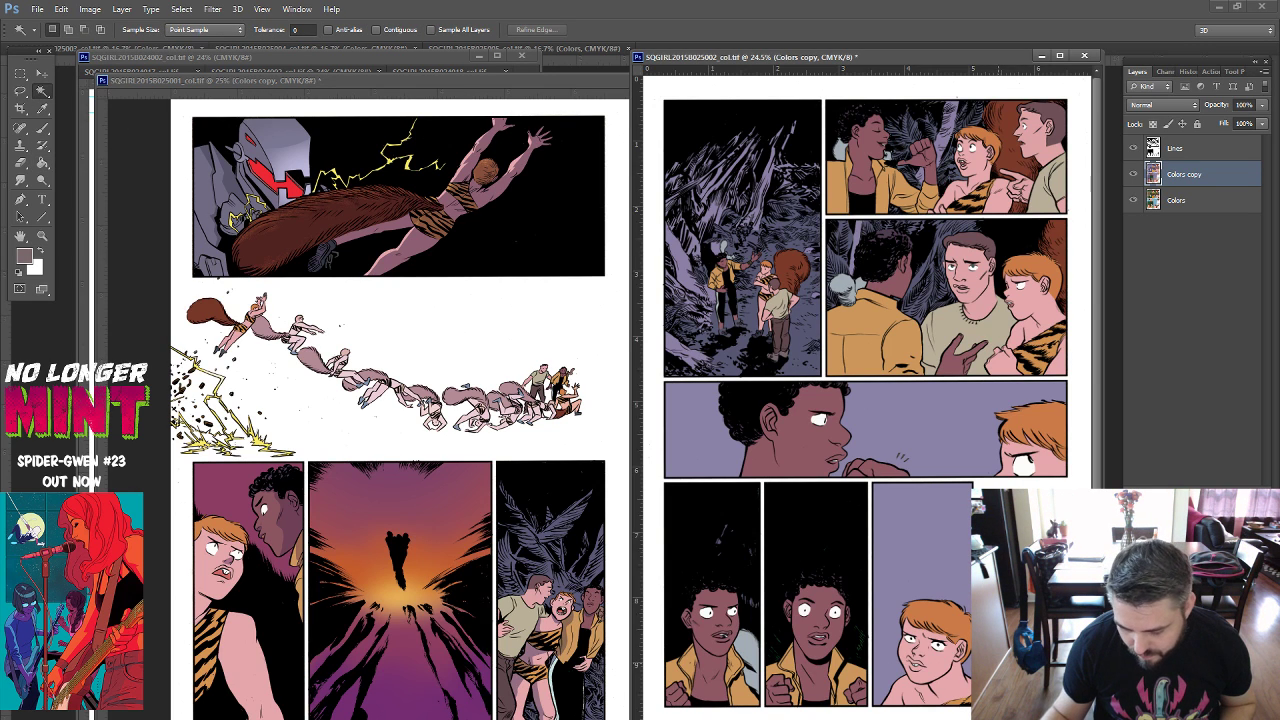
left_click(942, 556)
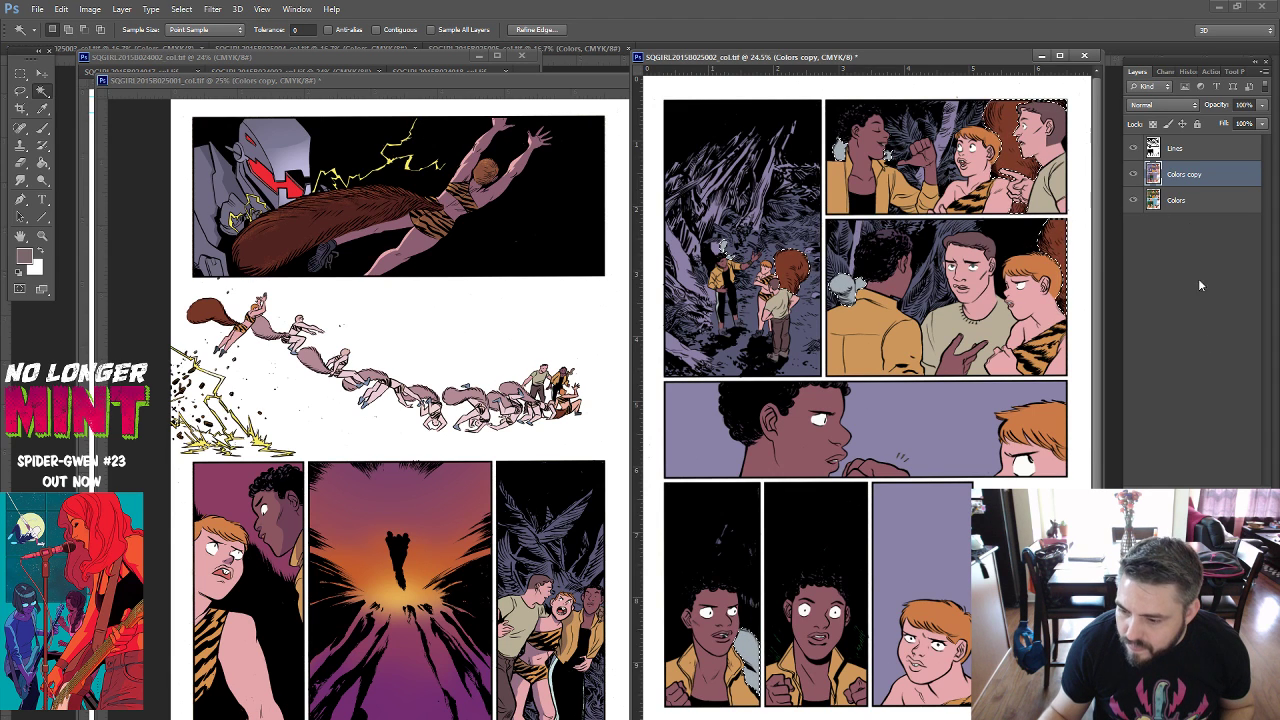
key("ctrl+shift+alt+n")
left_click(1190, 105)
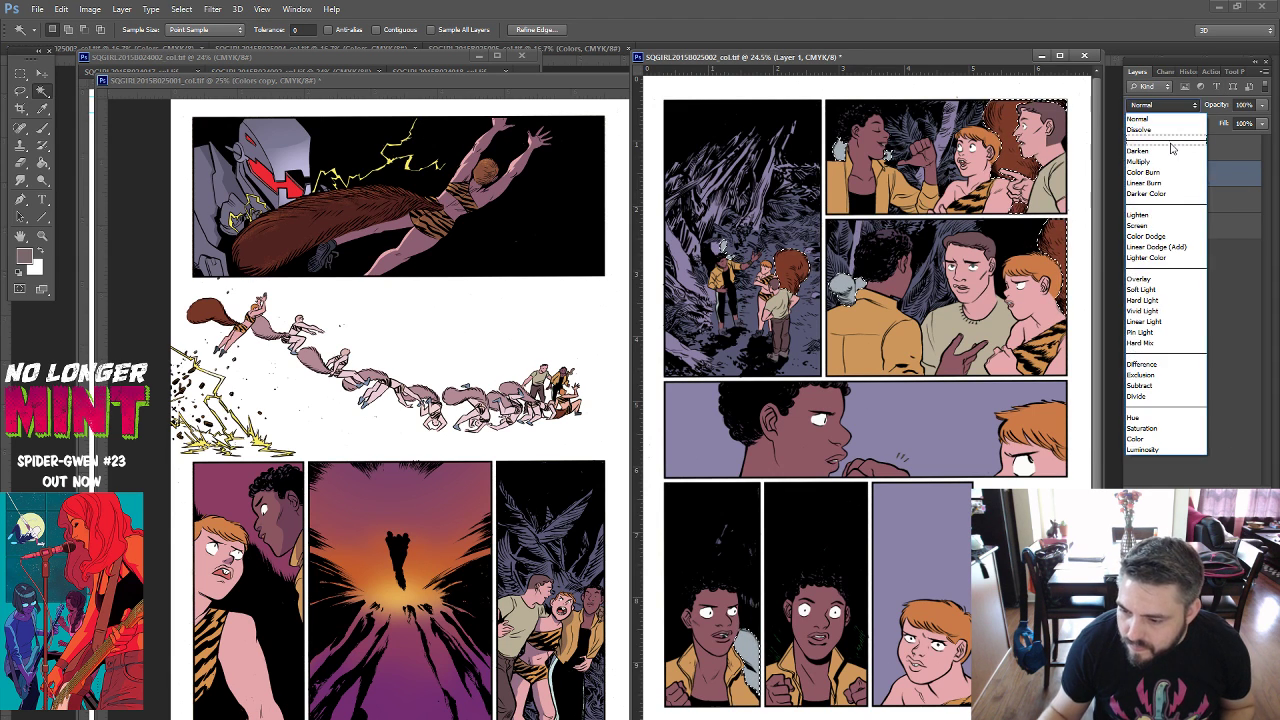
left_click(1168, 165)
left_click(1263, 105)
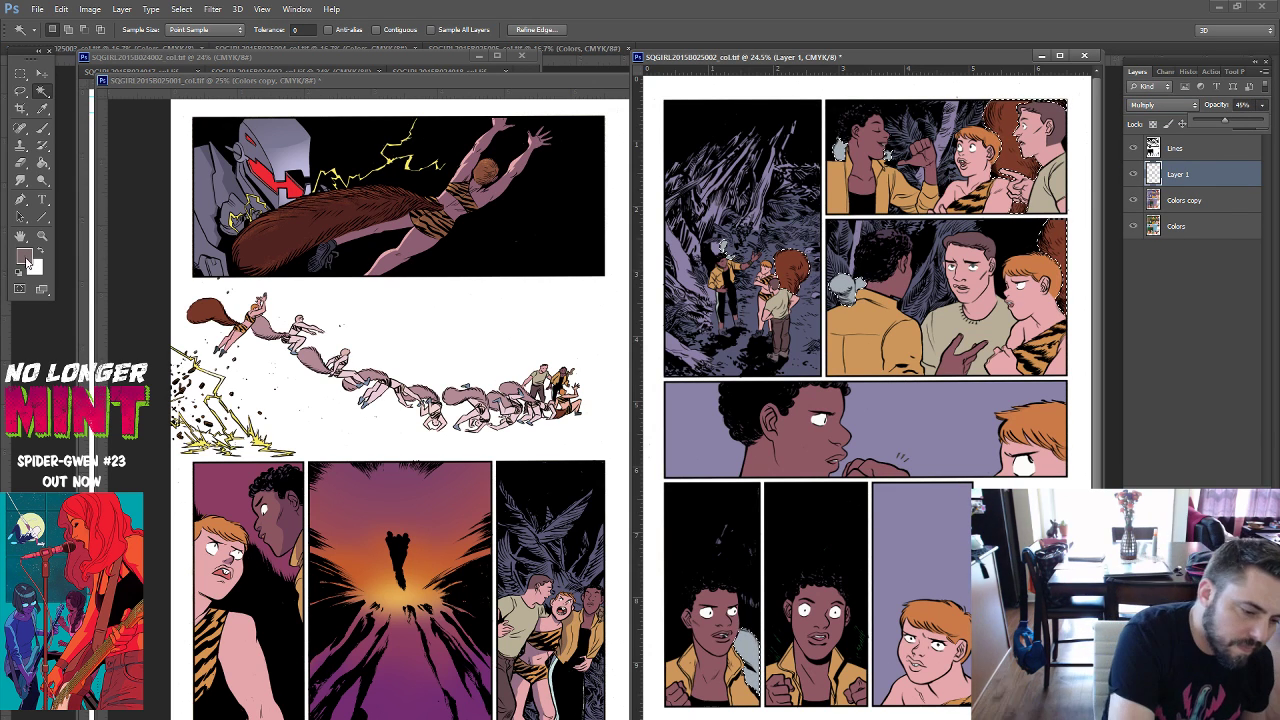
left_click(41, 107)
Set the foreground to dark purple #473959 and load the Nupastel brush preset.
left_click(24, 256)
left_click(720, 300)
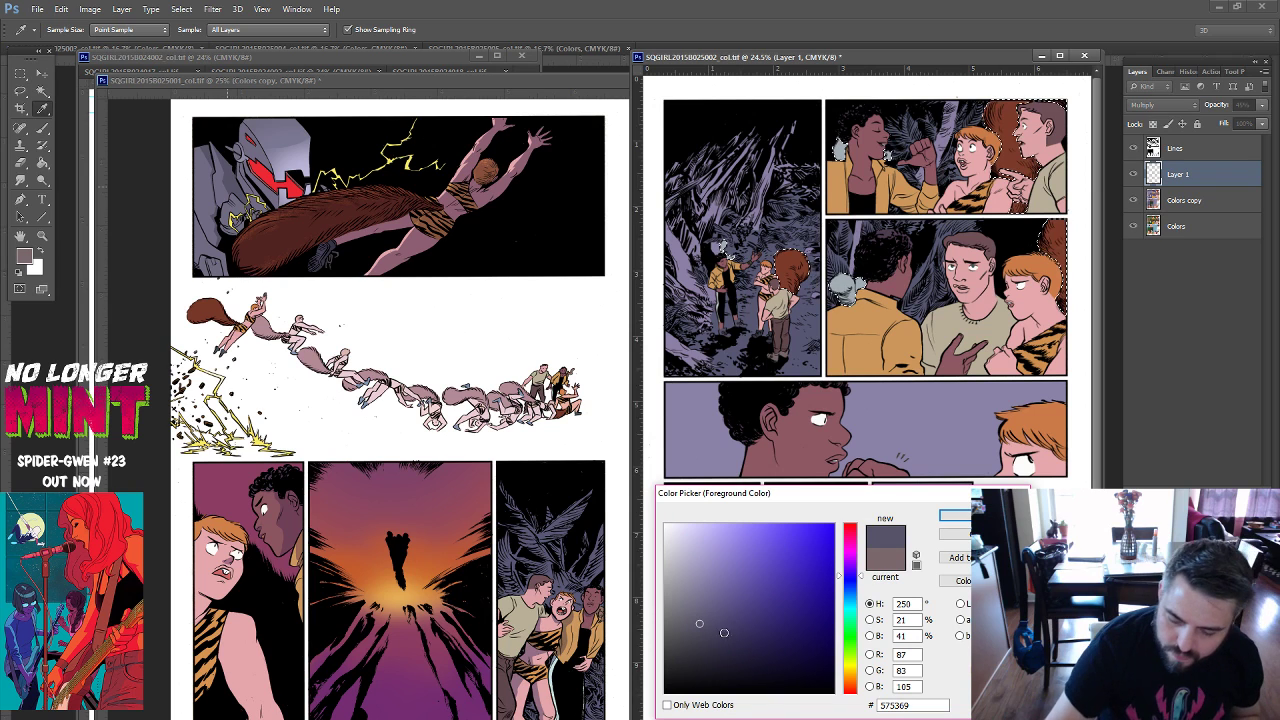
left_click(954, 515)
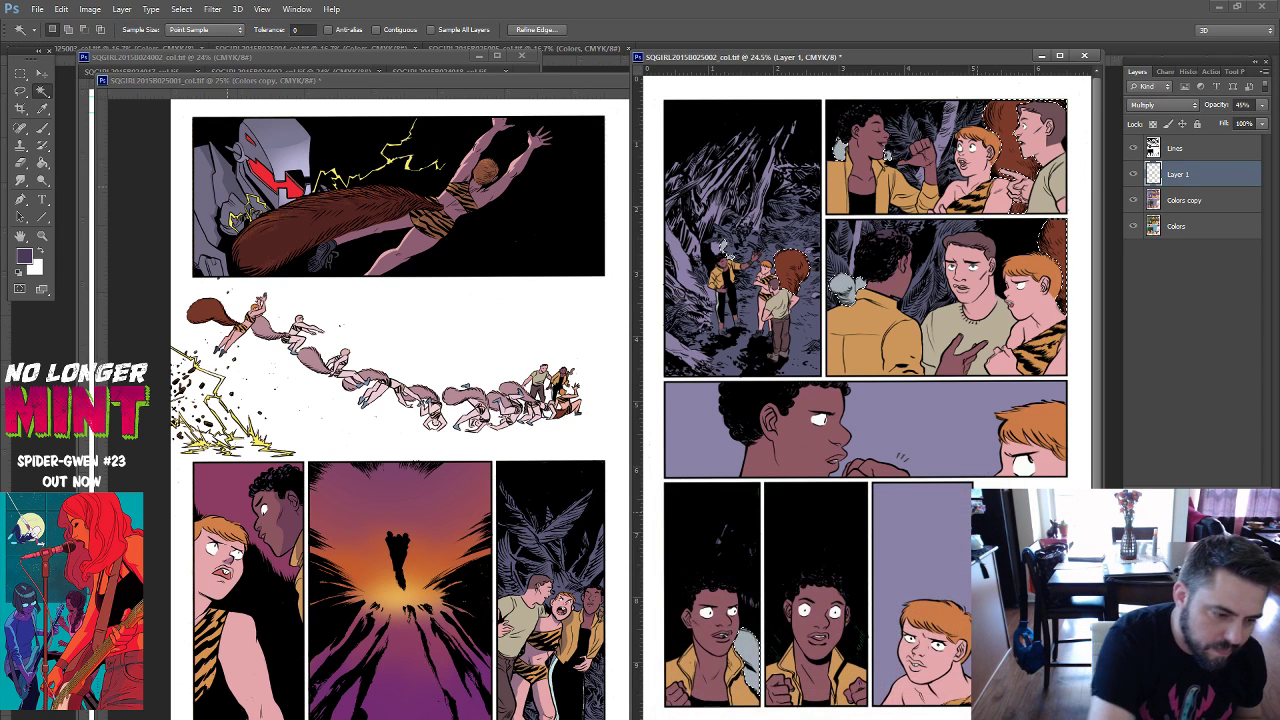
key("b")
left_click(1219, 71)
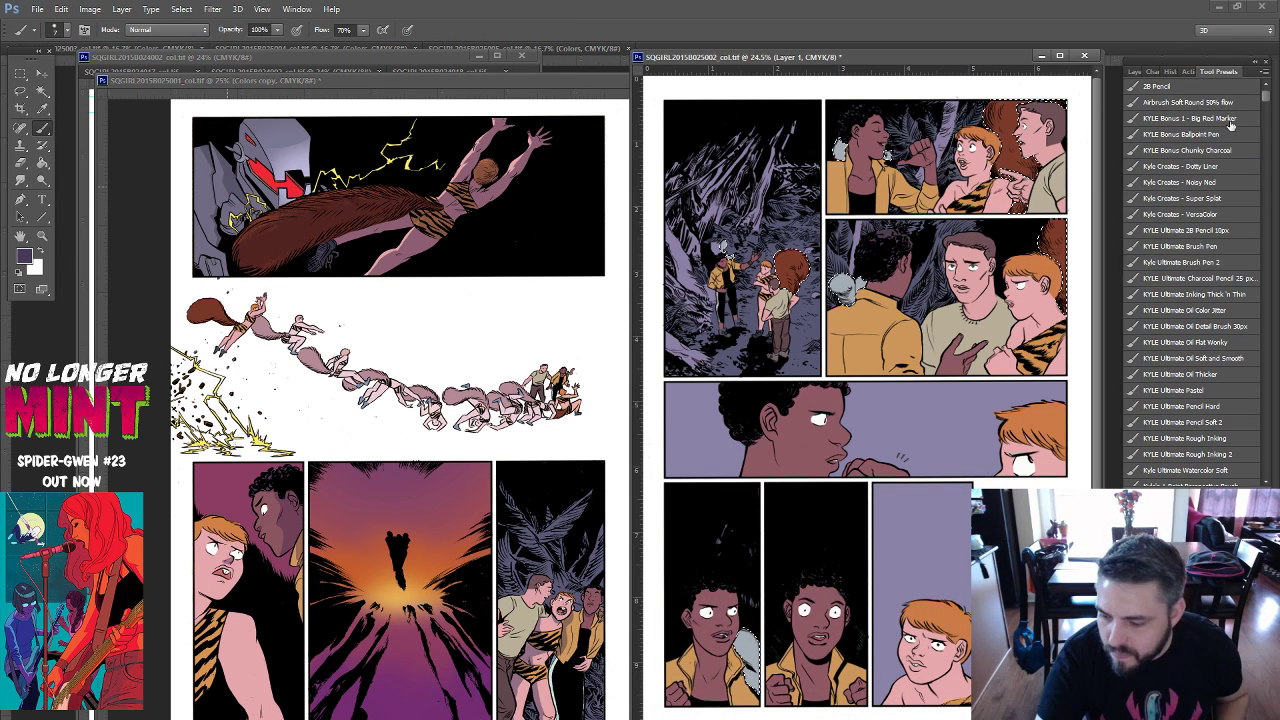
left_click(1263, 414)
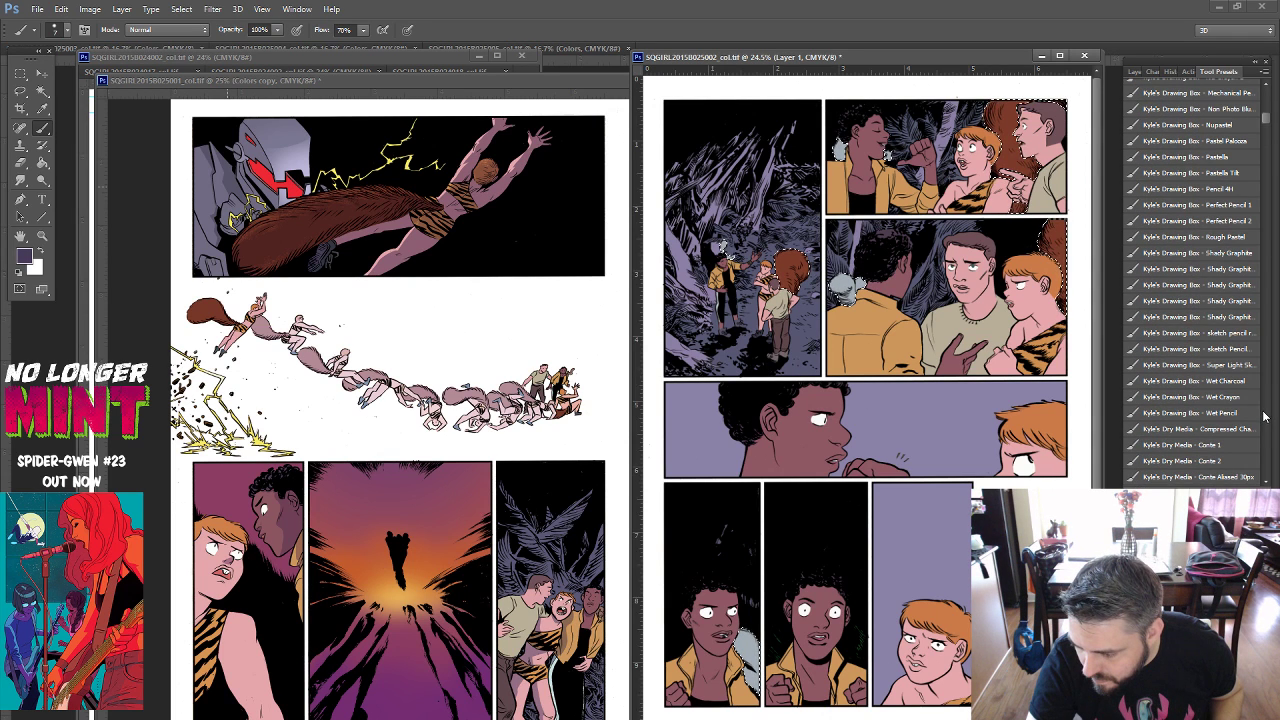
left_click(1190, 124)
right_click(1098, 196)
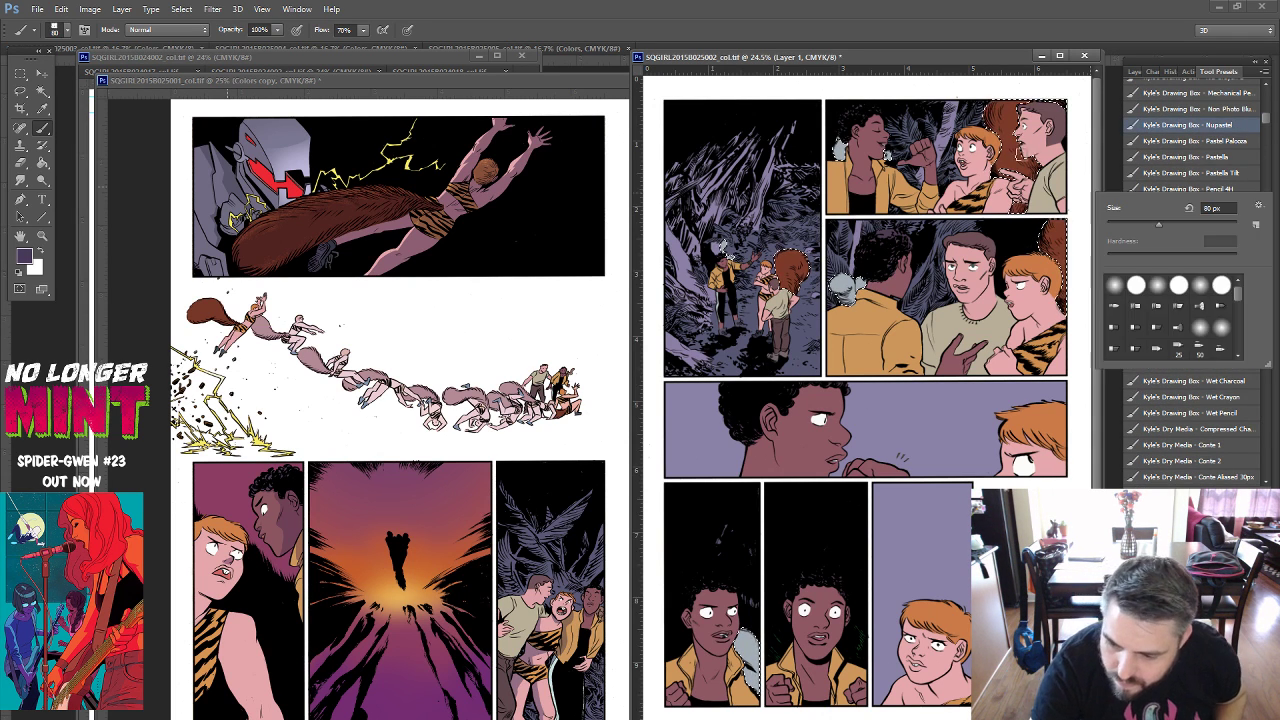
left_click(1013, 111)
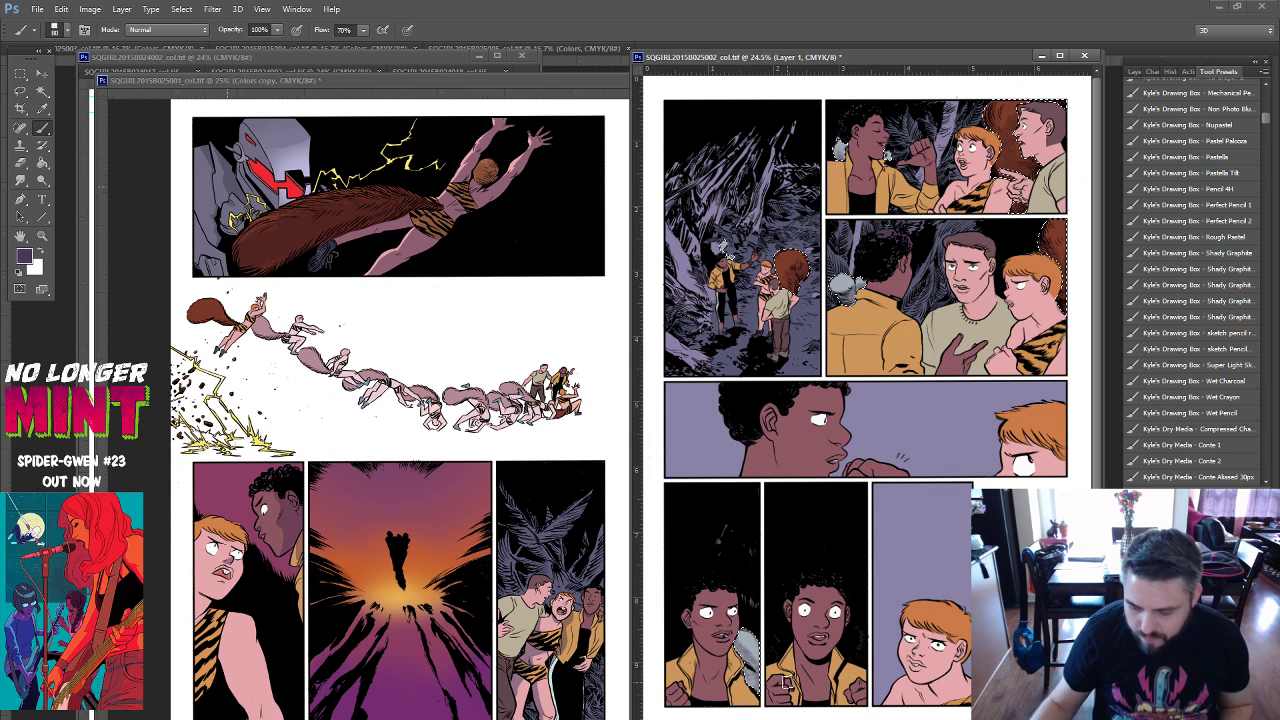
Save the jungle page and the first comic page.
left_click(37, 9)
left_click(62, 155)
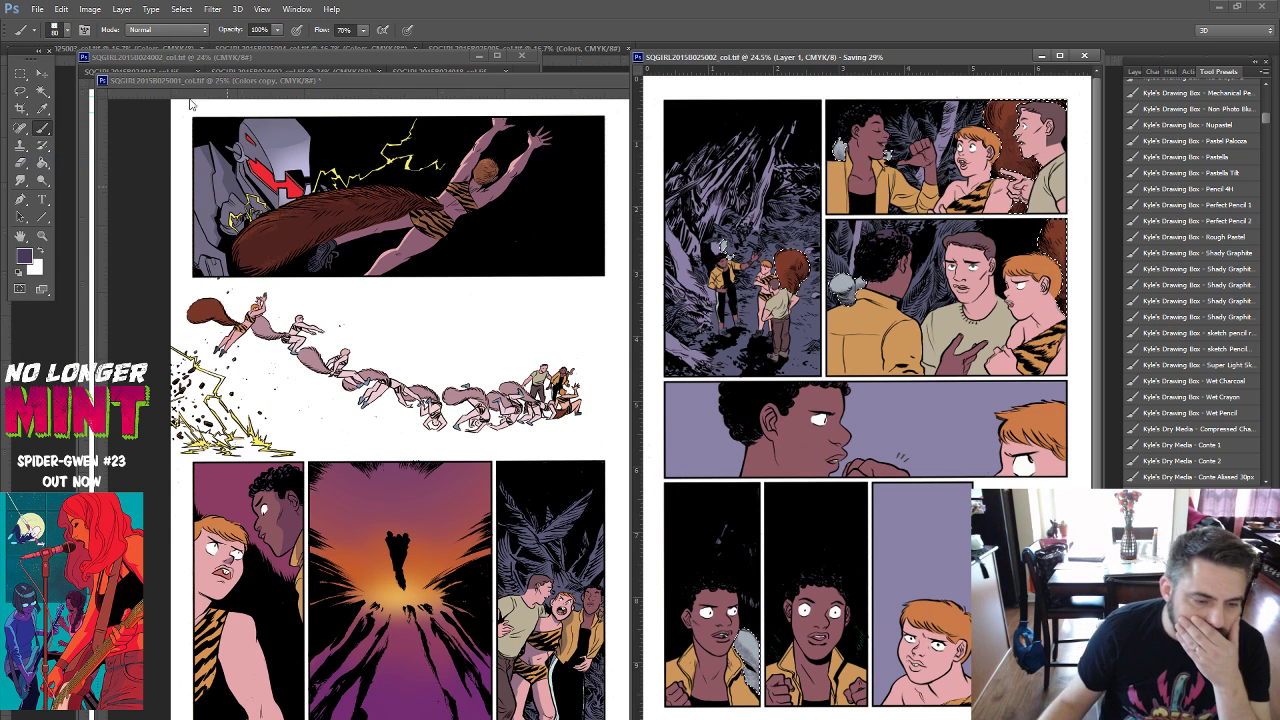
left_click(150, 80)
left_click(37, 9)
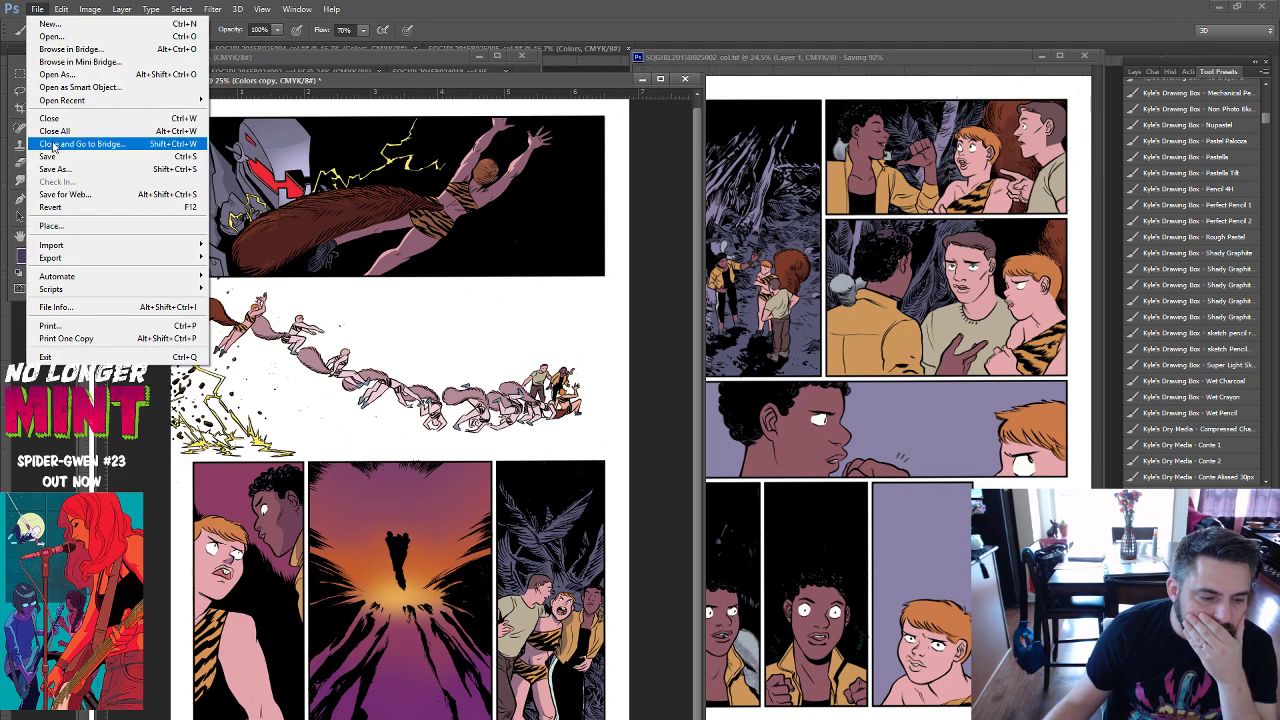
left_click(55, 157)
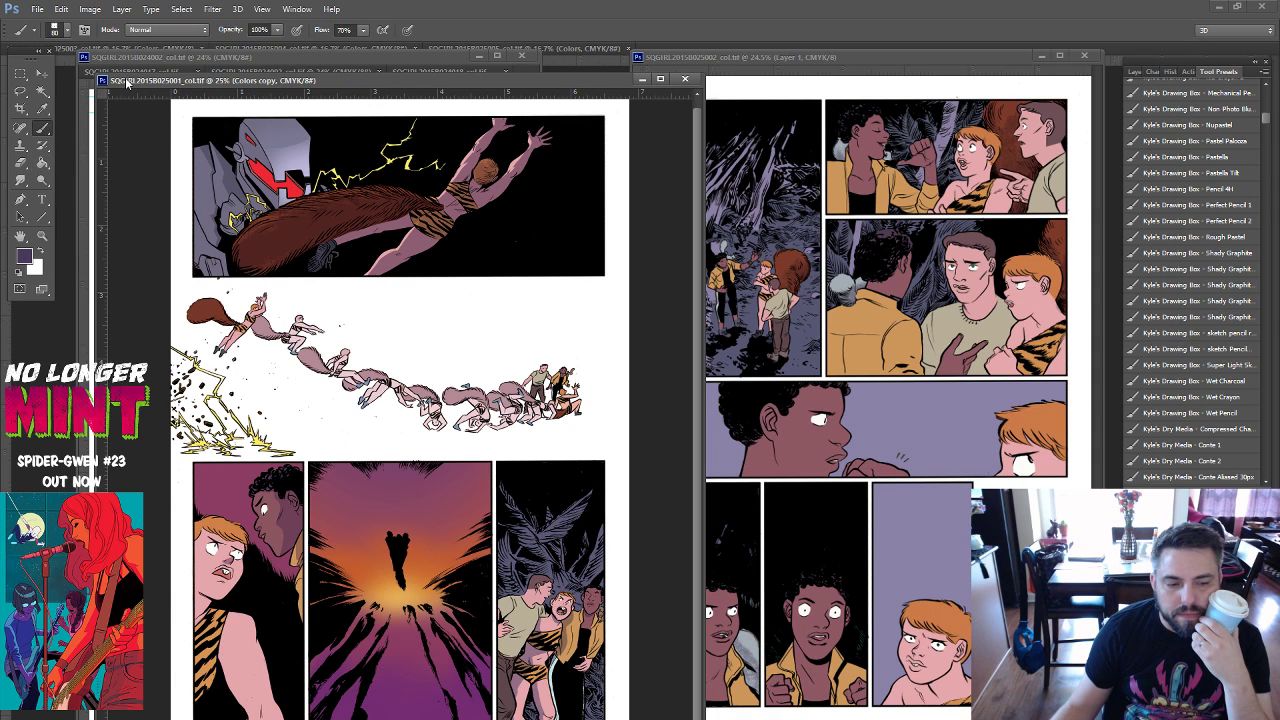
Dock page 025002 as a tab and narrow its window to reveal the green page.
left_click(37, 9)
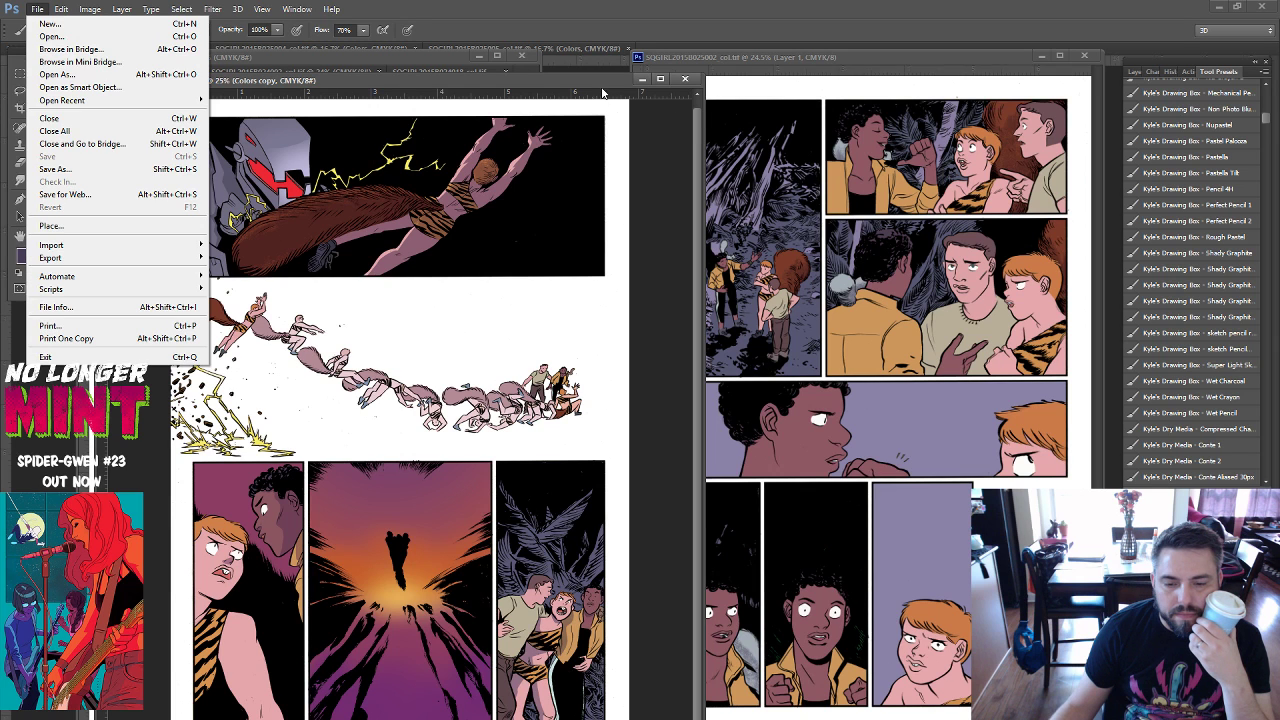
mouse_move(745, 57)
left_mouse_down()
mouse_move(536, 145)
mouse_move(384, 76)
left_mouse_up()
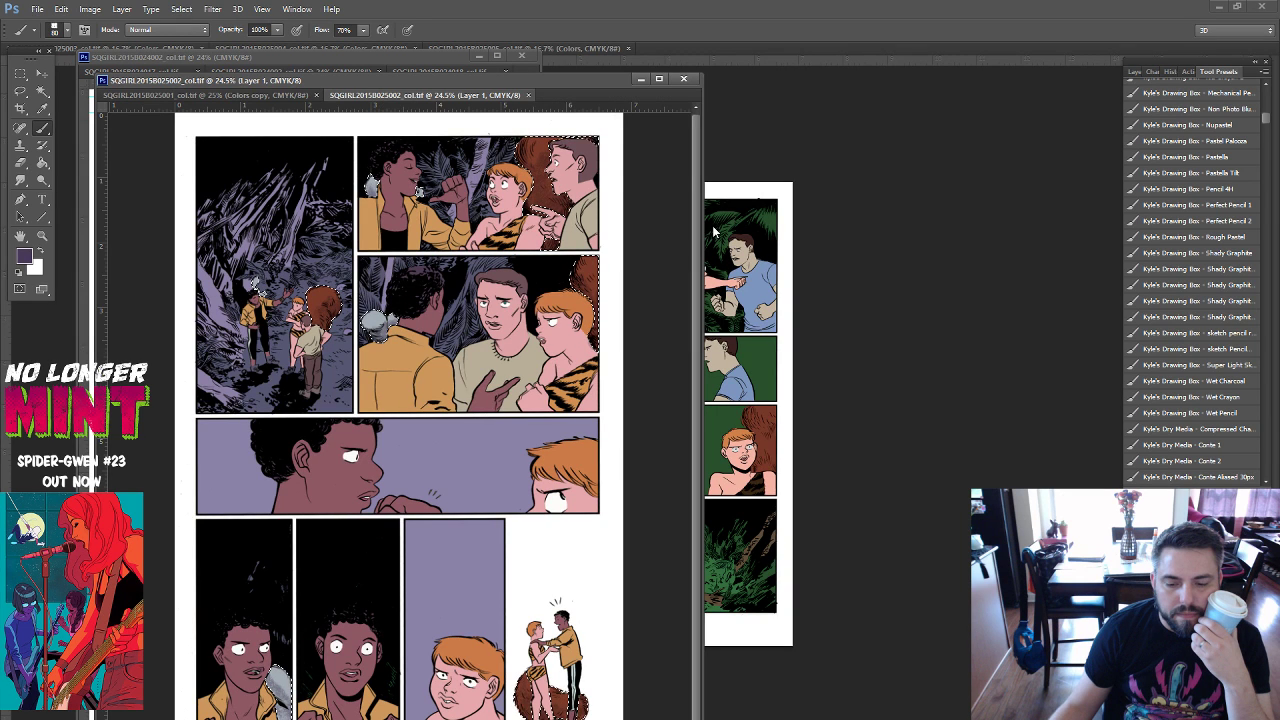
left_click_drag(701, 233, 569, 233)
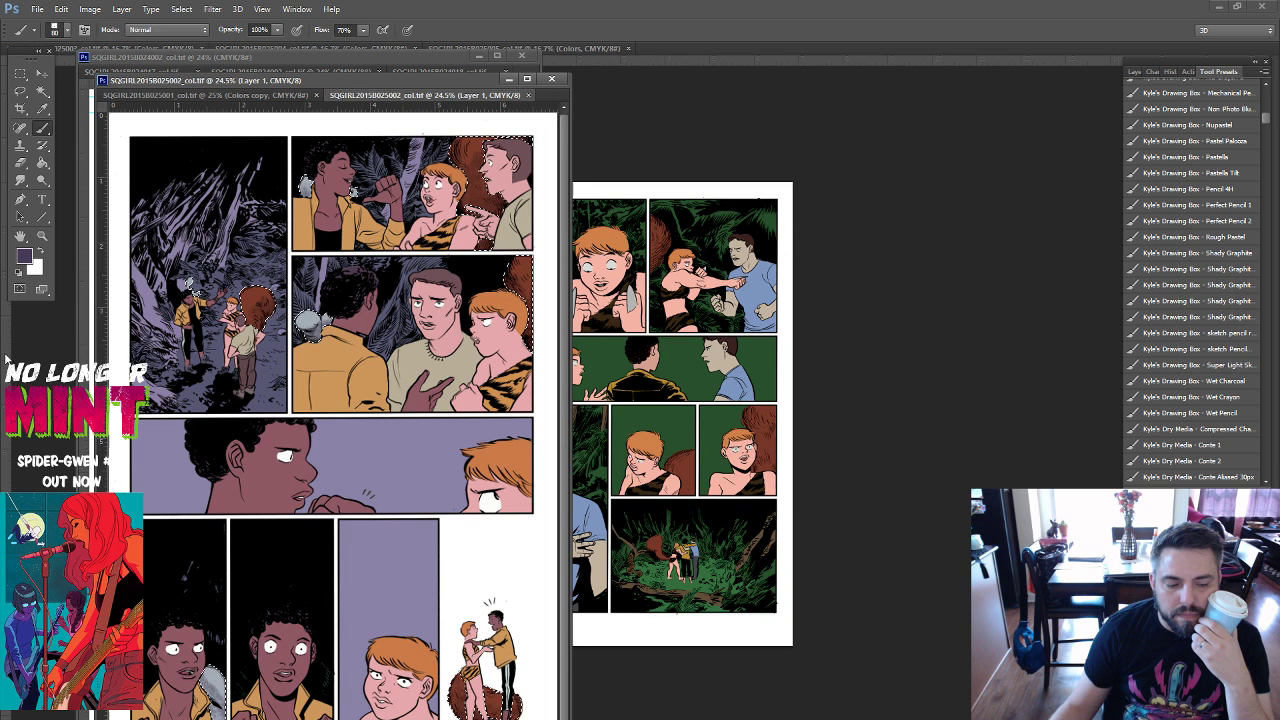
left_click(24, 256)
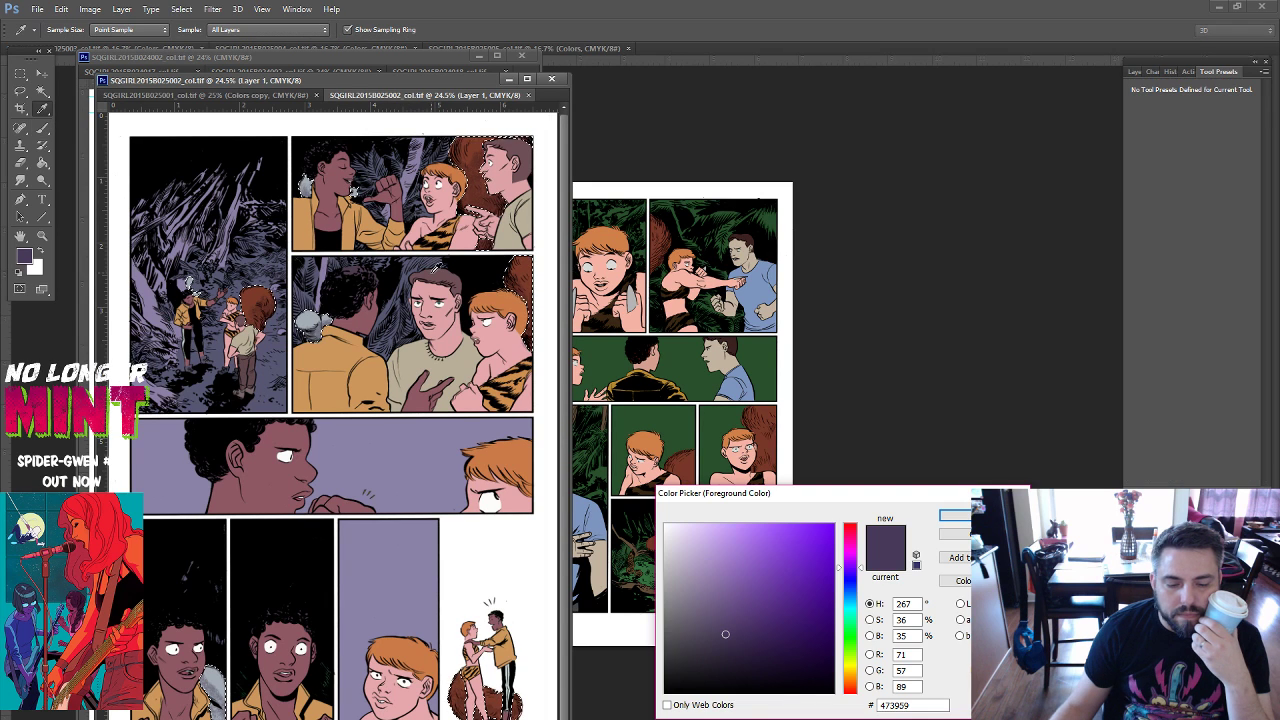
left_click(951, 539)
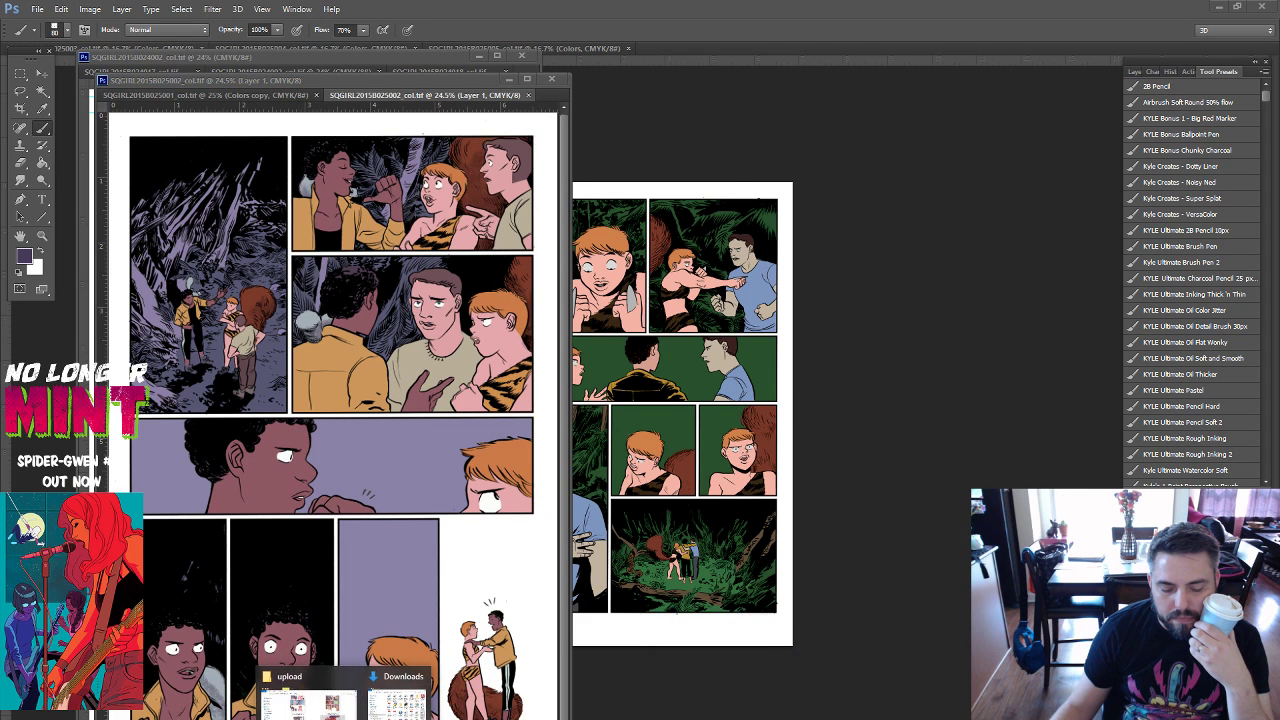
left_click(308, 700)
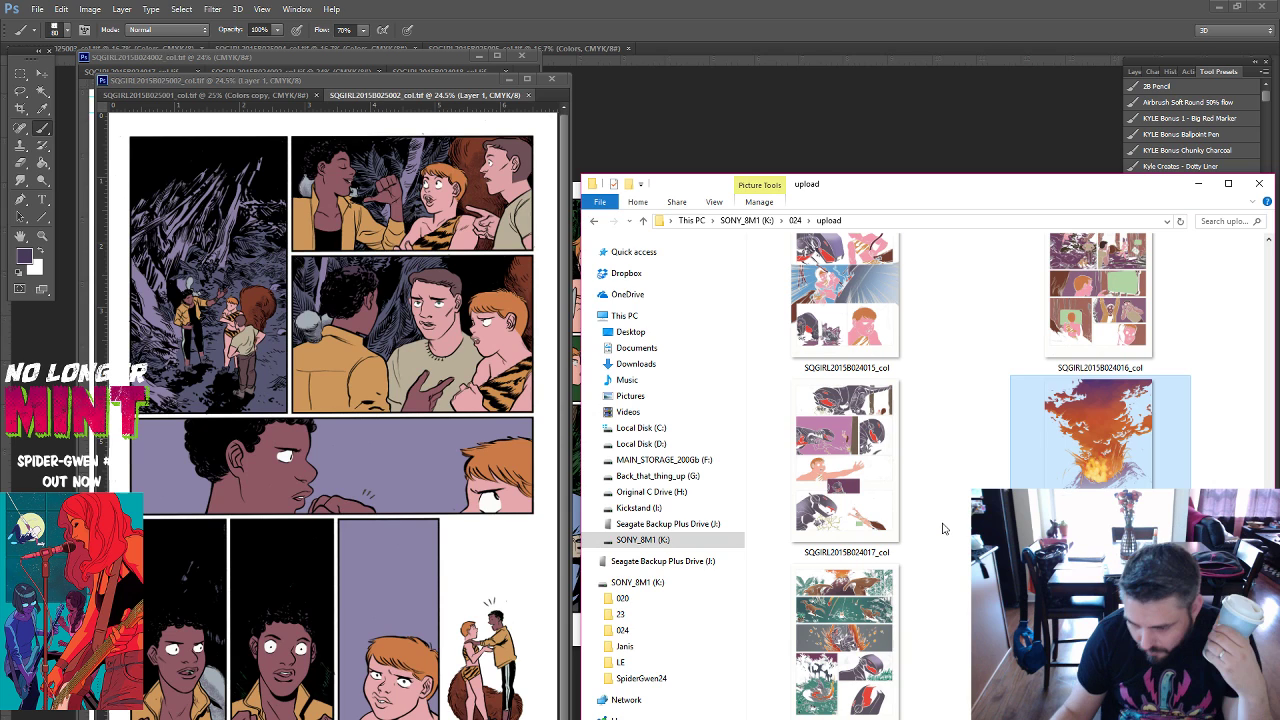
scroll(942, 528, "up", 2)
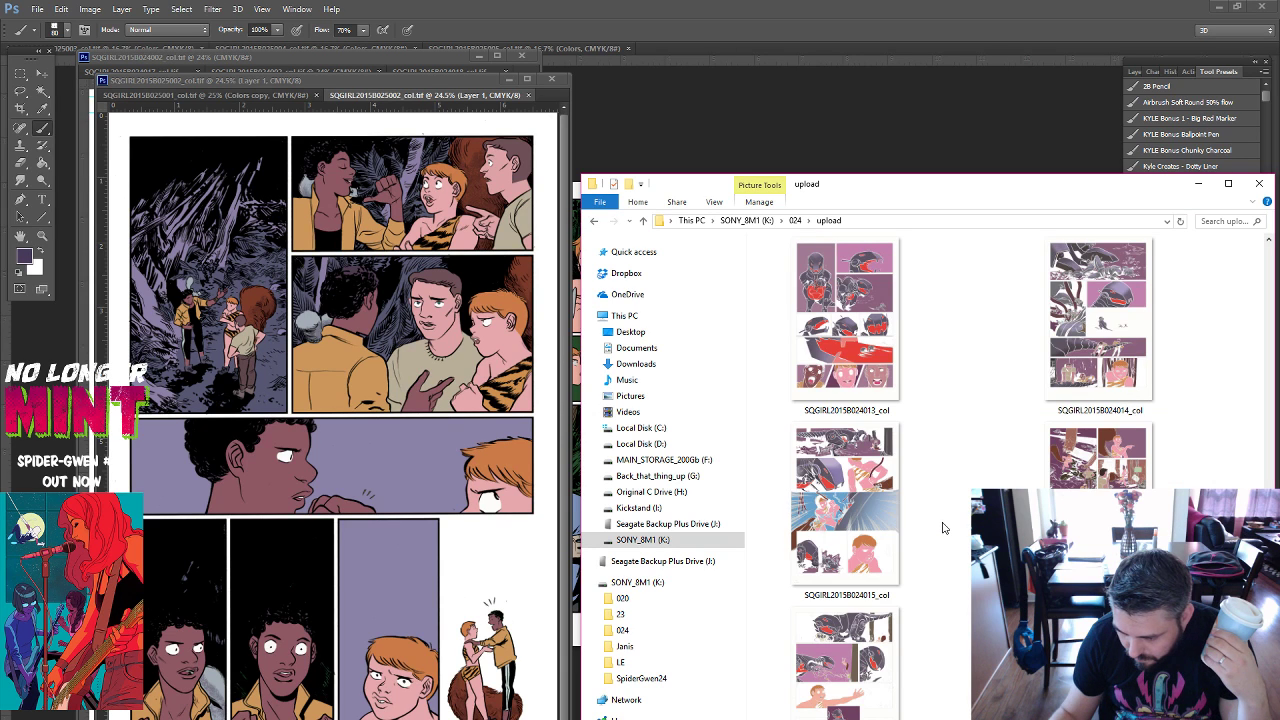
left_click_drag(845, 320, 757, 33)
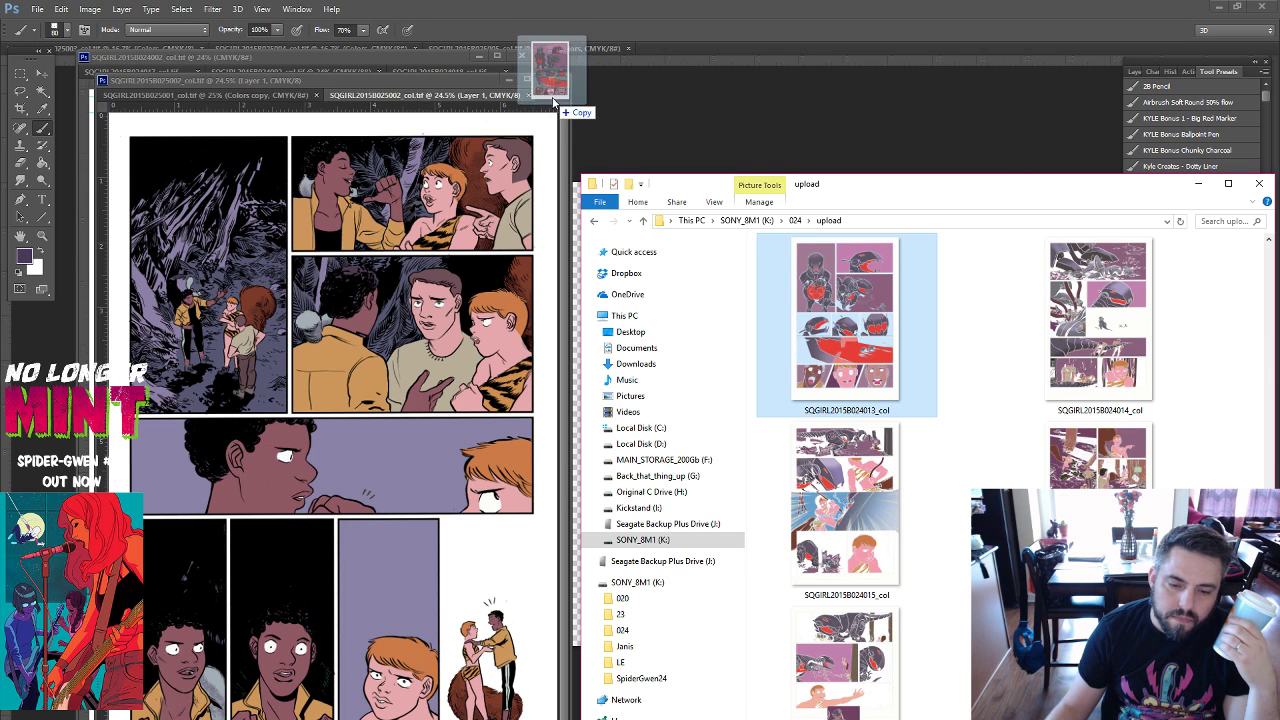
left_click_drag(757, 33, 553, 103)
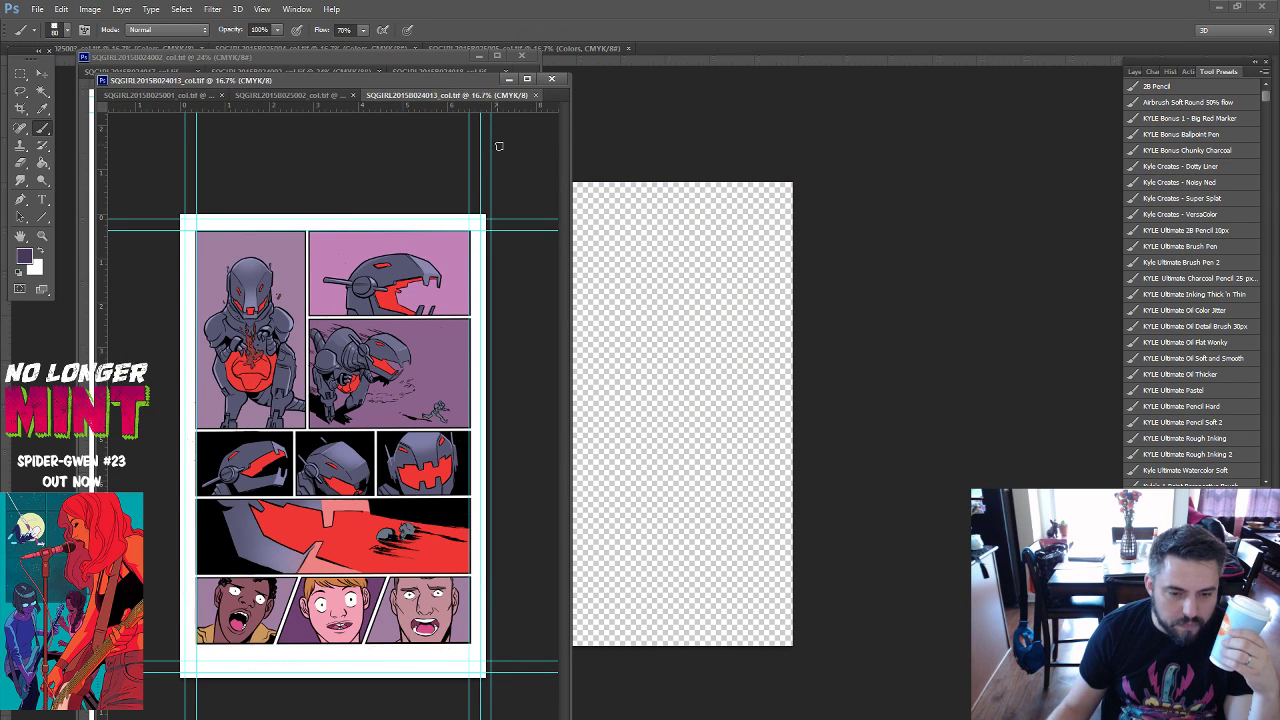
left_click(535, 95)
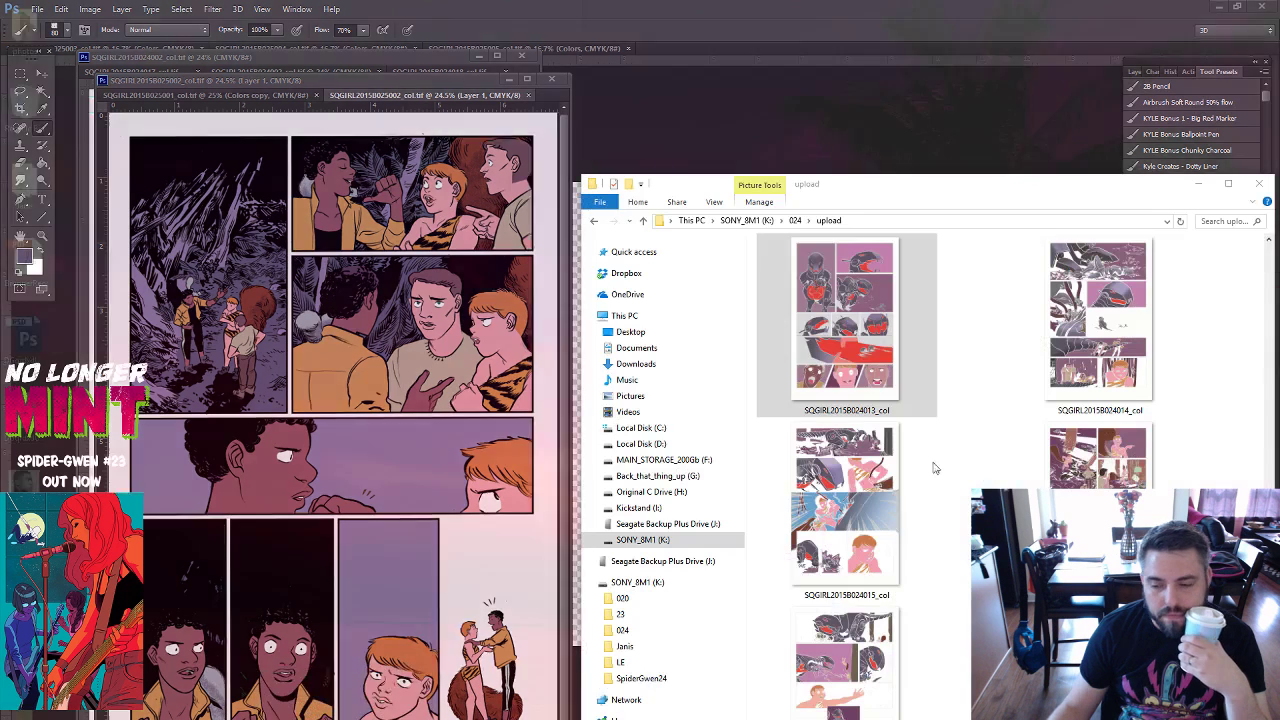
left_click(298, 700)
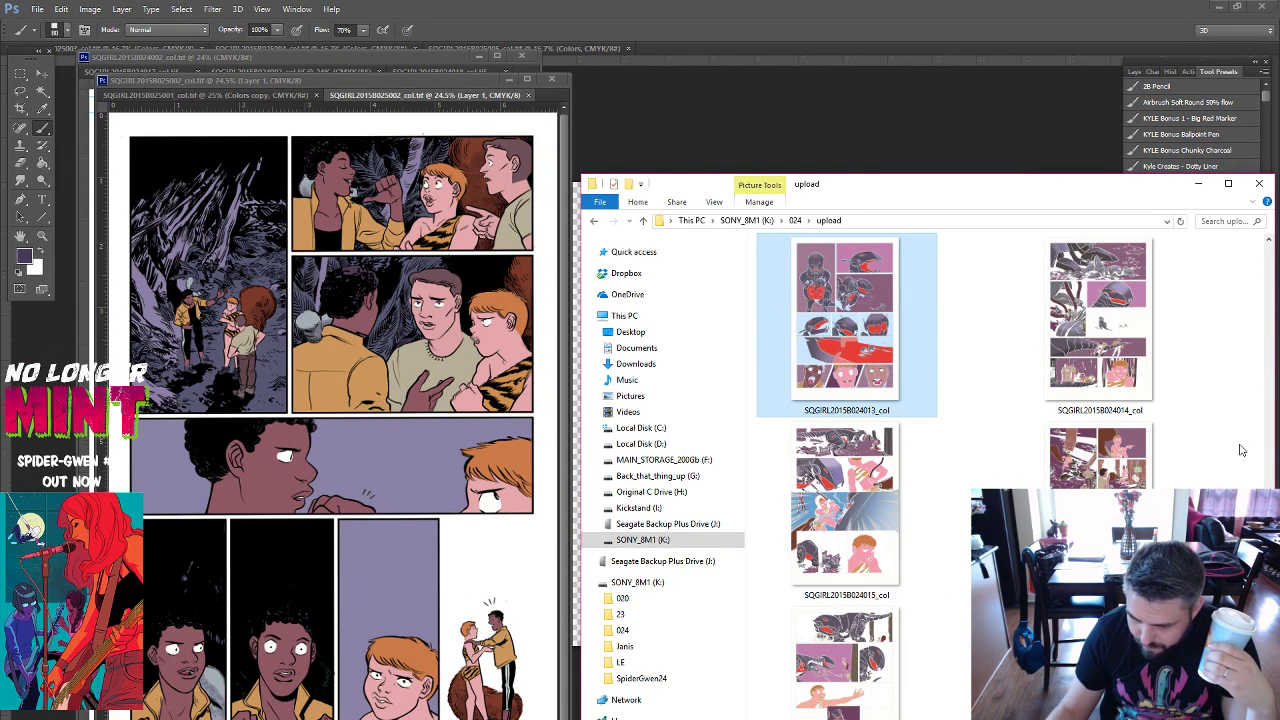
scroll(1240, 450, "up", 1)
scroll(1240, 450, "up", 1)
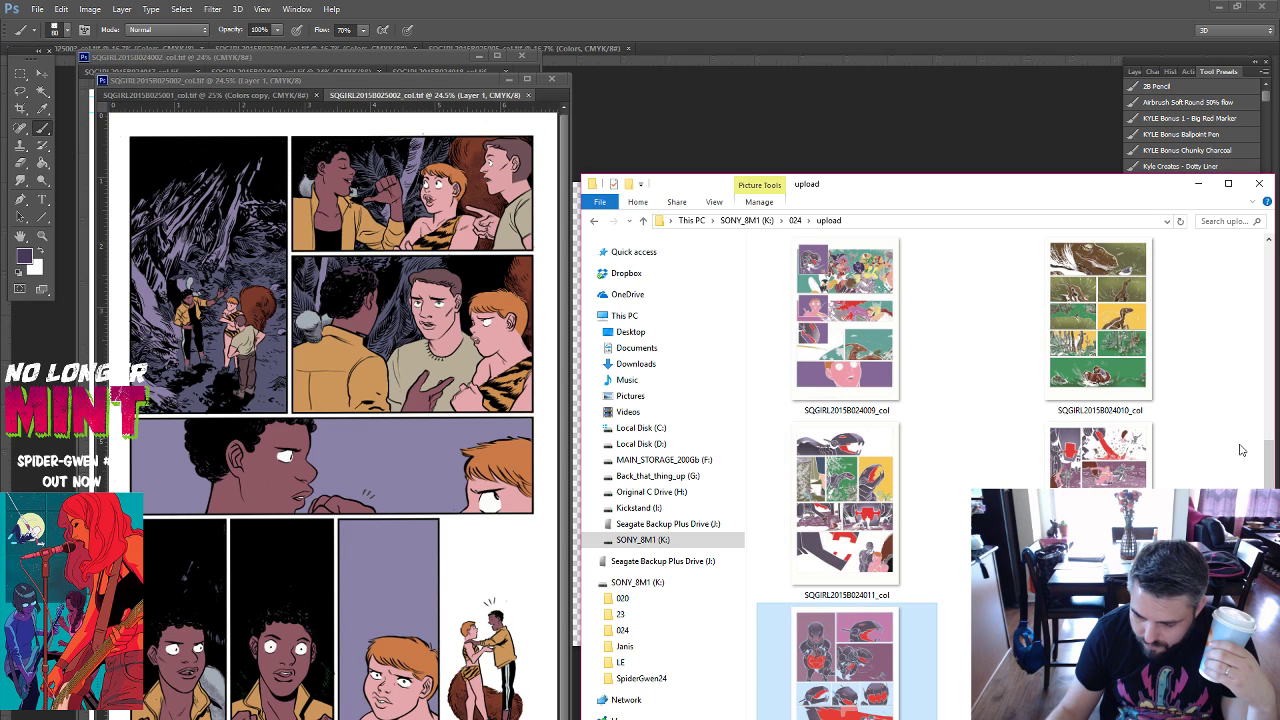
scroll(1240, 450, "up", 1)
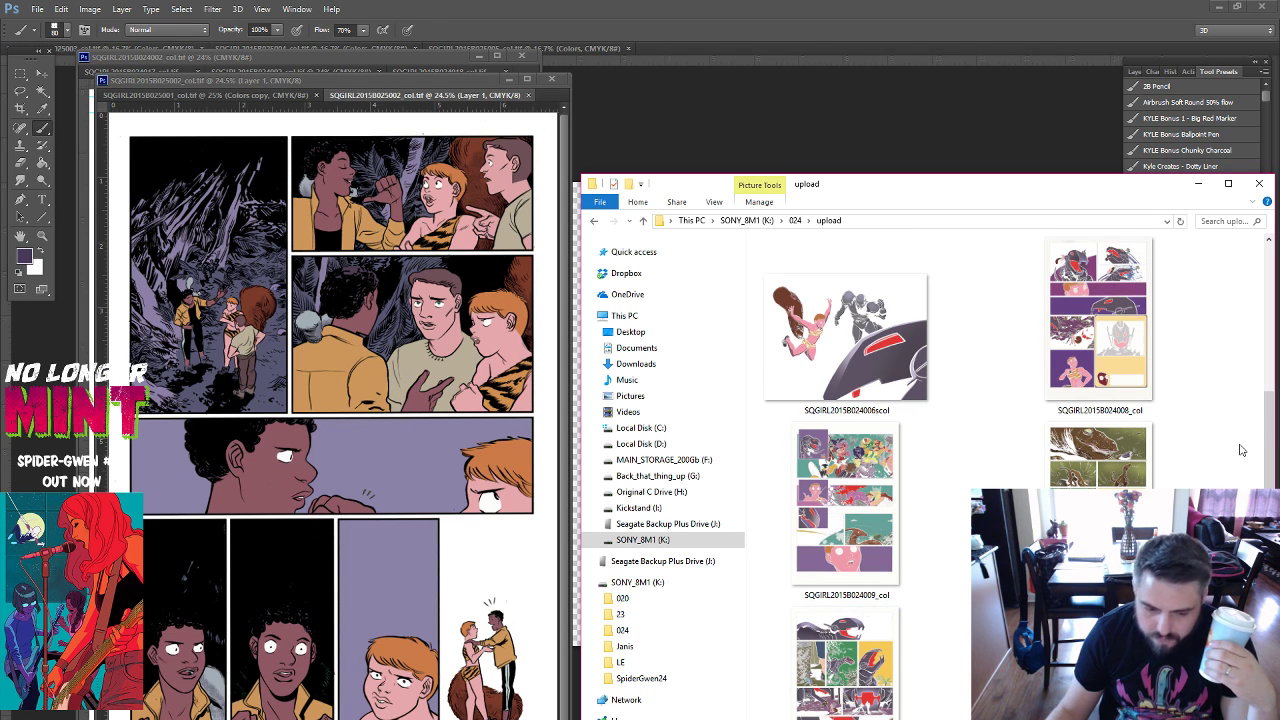
left_click(37, 265)
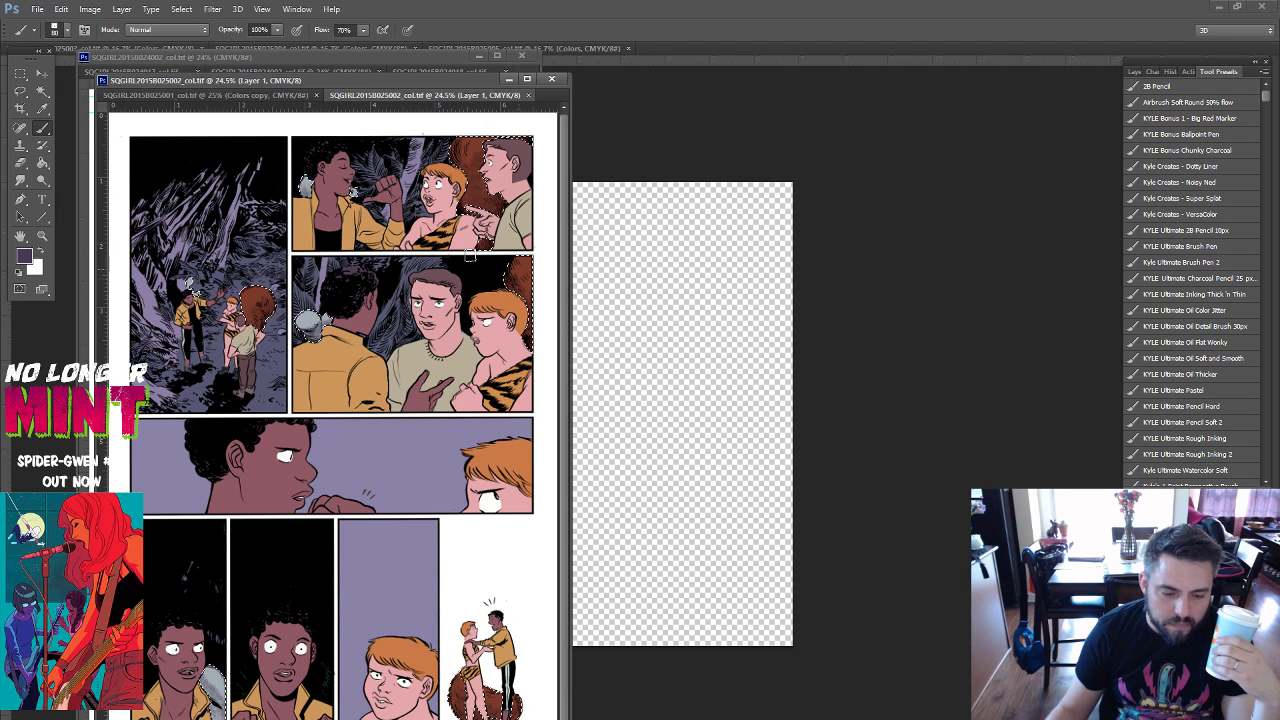
Sample the mauve skin tone, fill the page background, then undo that fill.
left_click(24, 256)
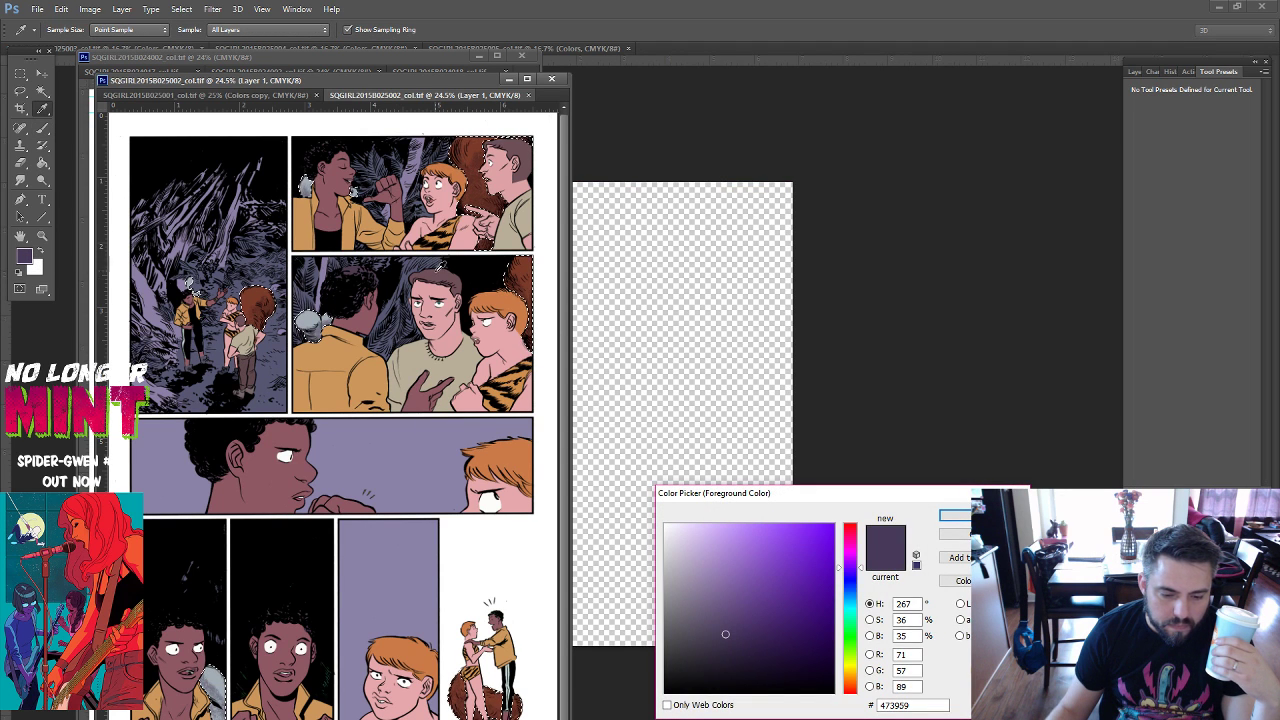
left_click(193, 288)
key("Return")
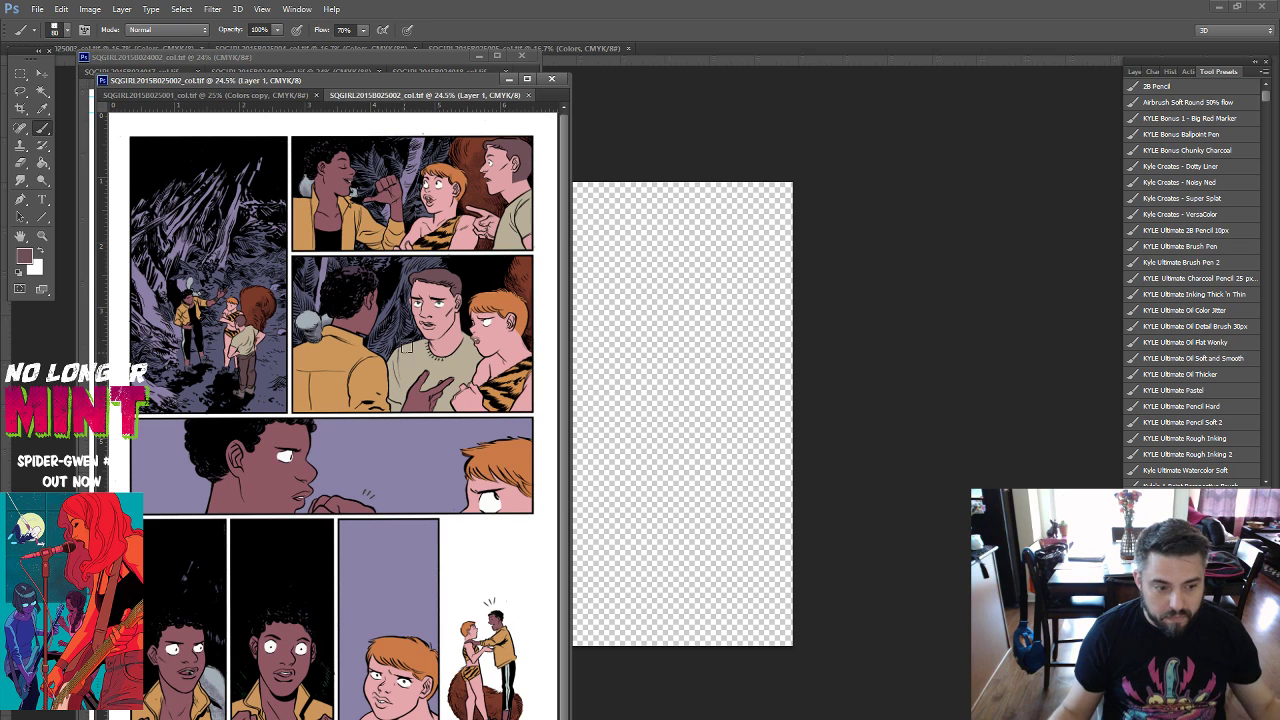
left_click(44, 162)
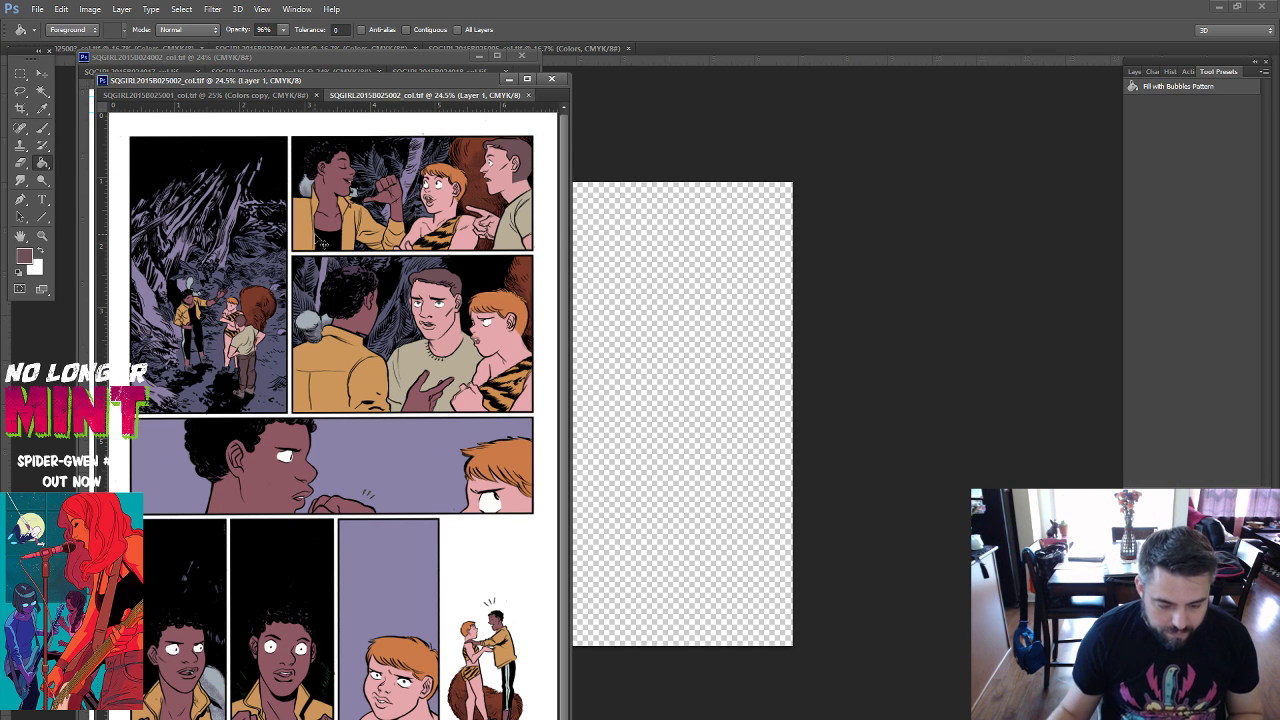
left_click(500, 315)
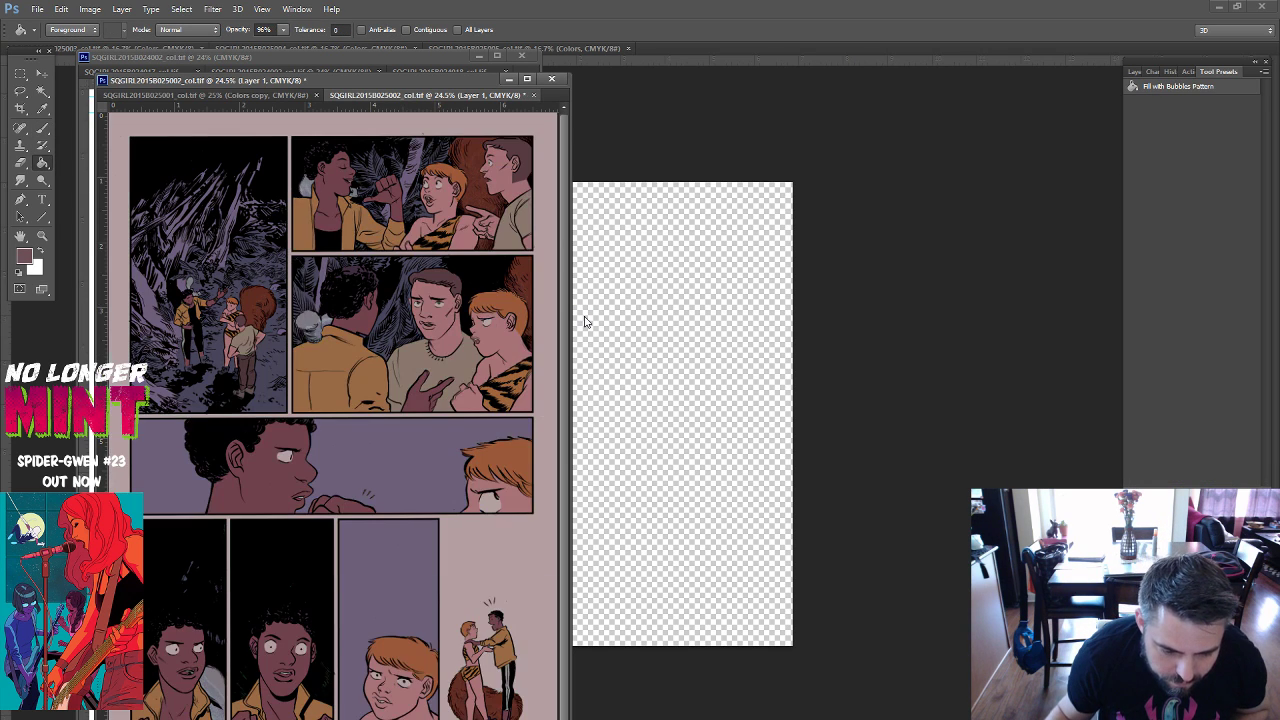
key("ctrl+z")
Select the Colors copy layer and activate the green page 3 document.
left_click(1137, 71)
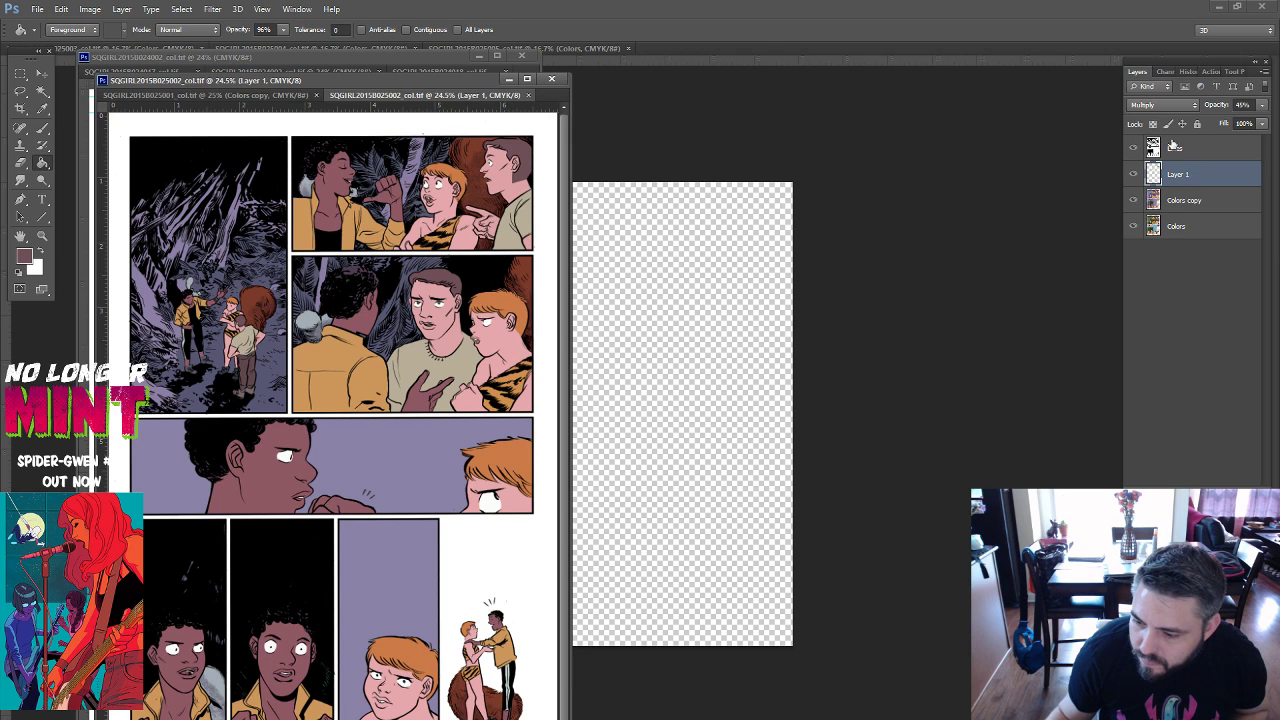
left_click(1199, 202)
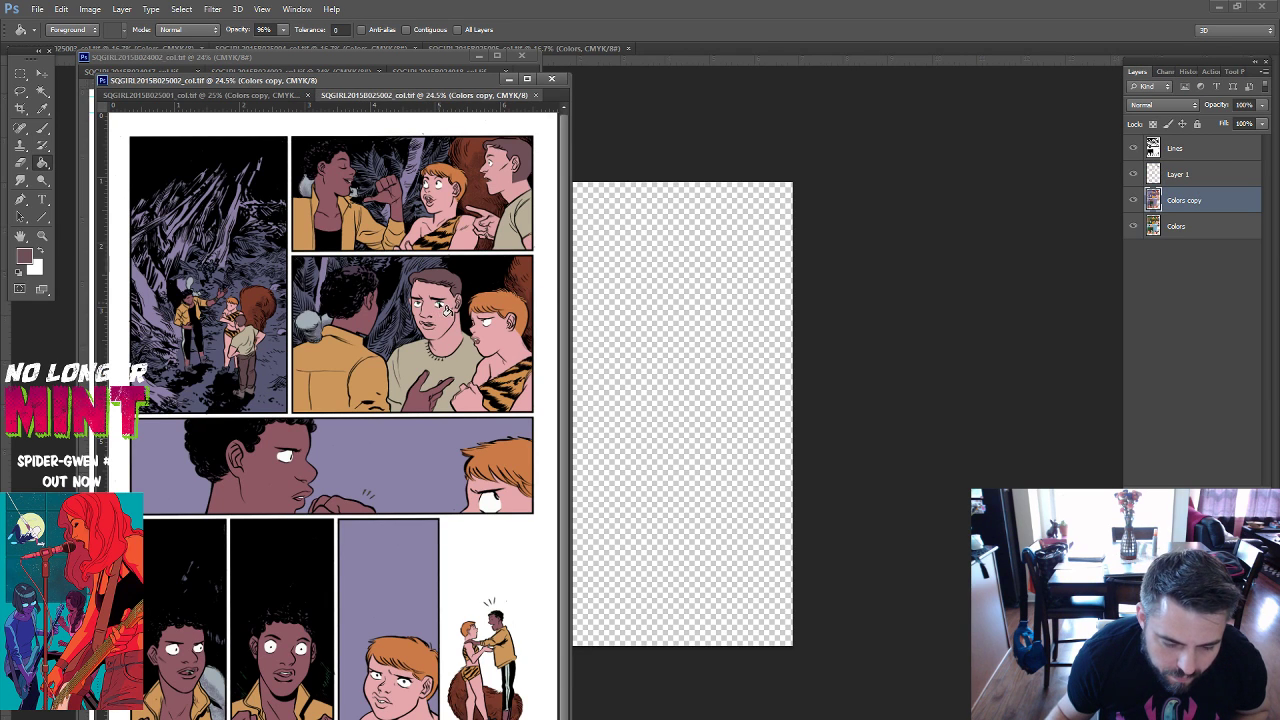
left_click(484, 314)
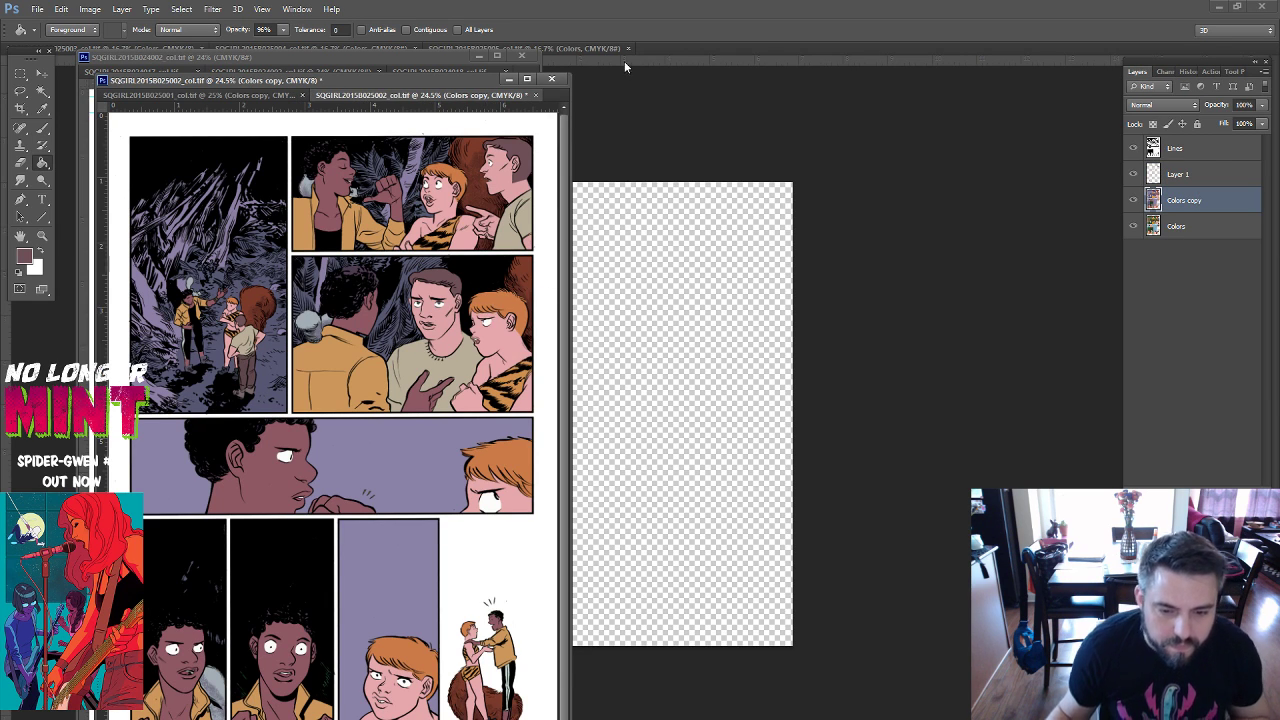
left_click(674, 89)
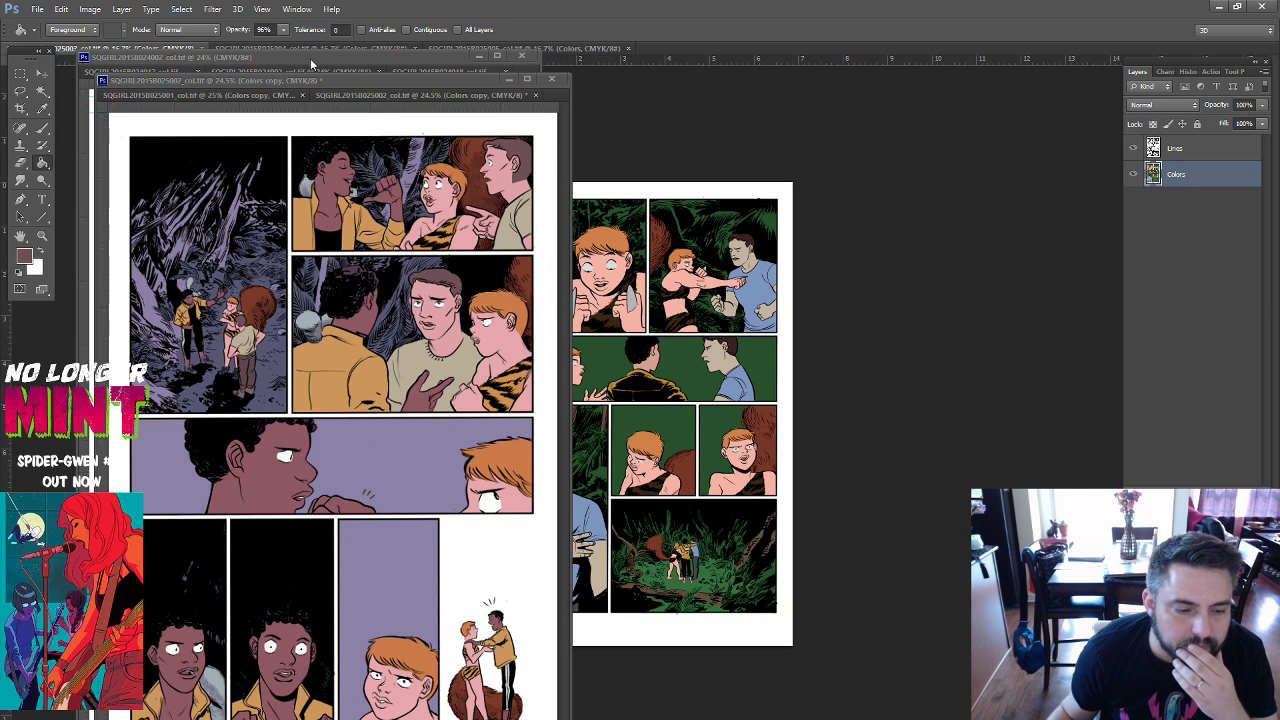
Float page 025003 into its own window beside the purple page.
left_click_drag(146, 49, 731, 76)
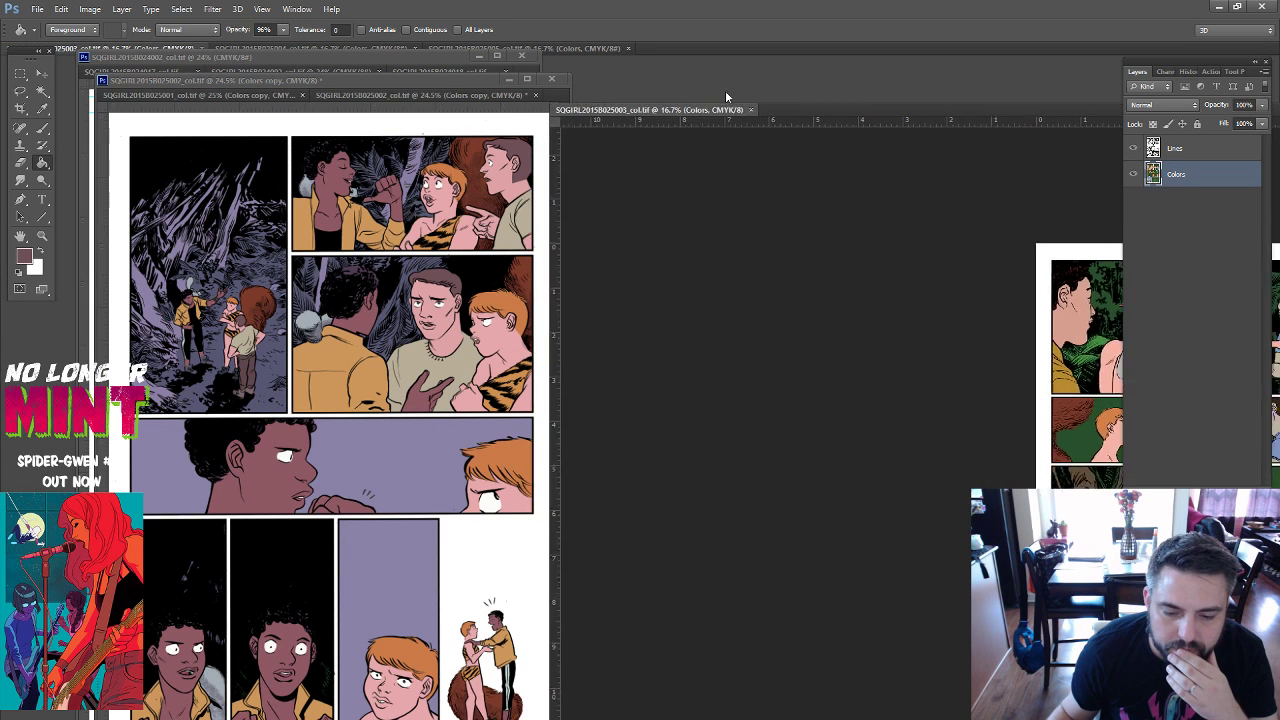
left_click_drag(731, 76, 724, 74)
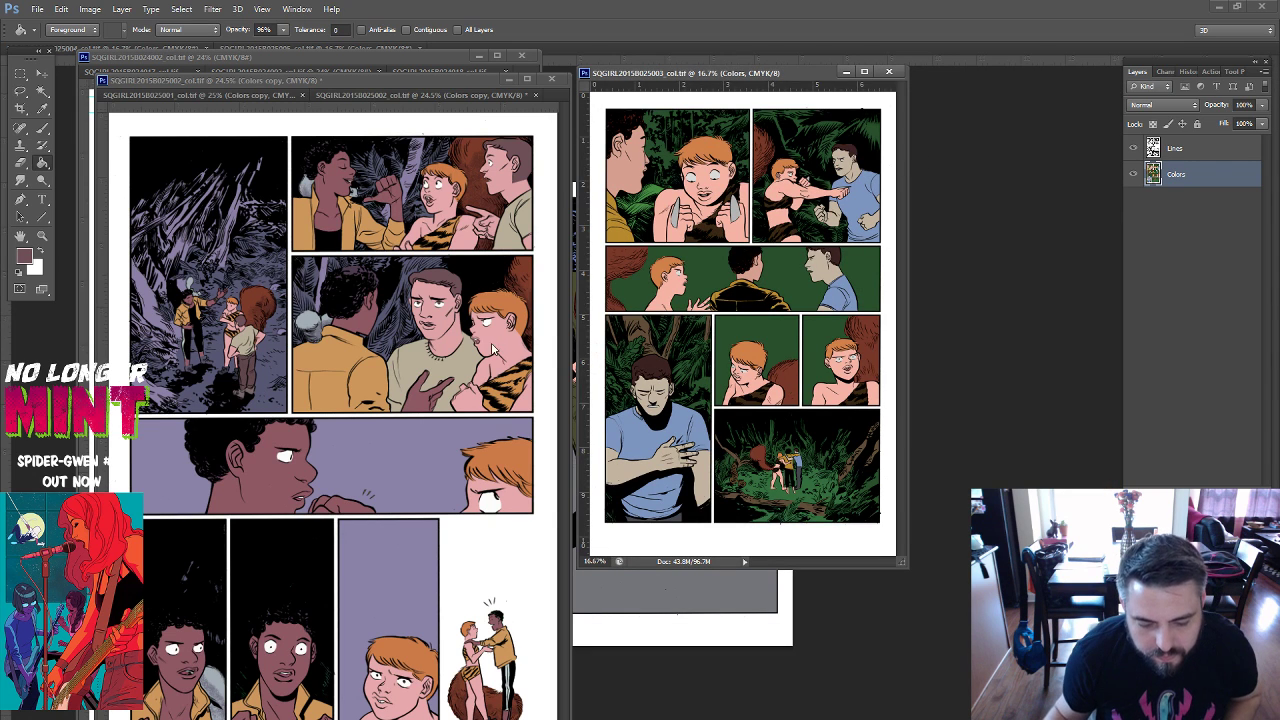
left_click(500, 335, "alt")
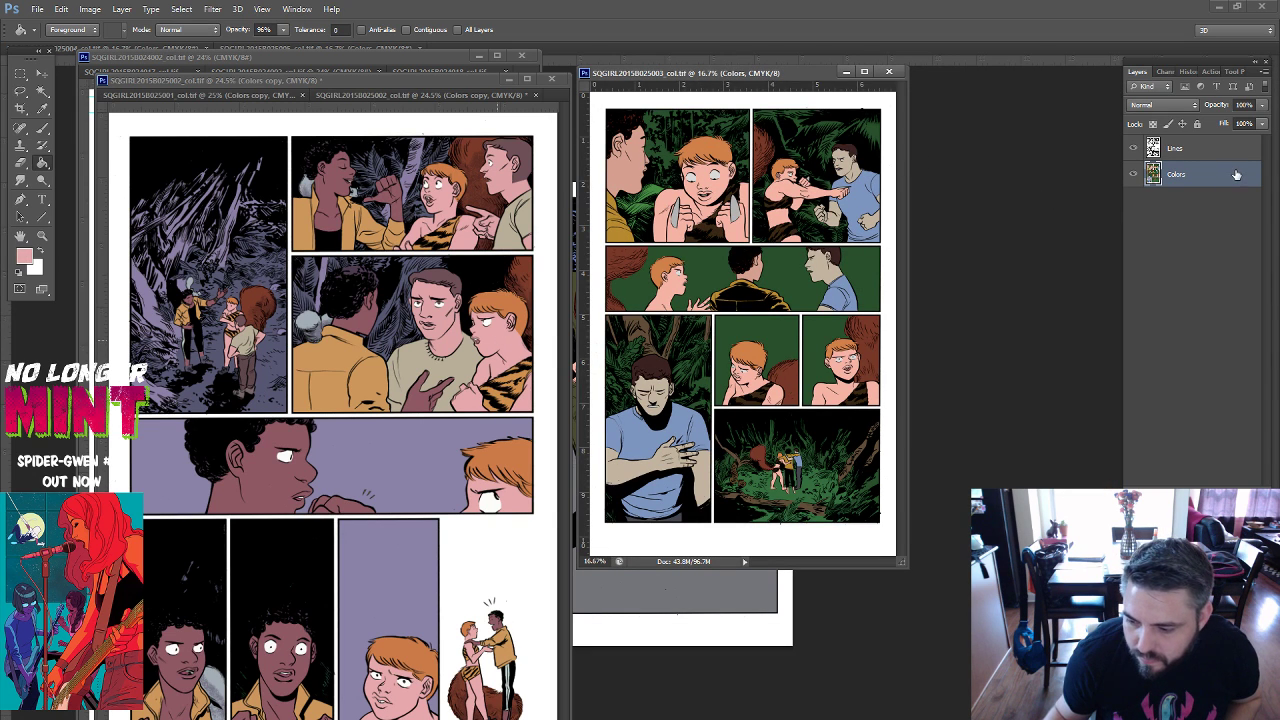
Duplicate page 3's Colors layer to create a Colors copy layer.
right_click(1236, 174)
left_click(1132, 214)
key("Return")
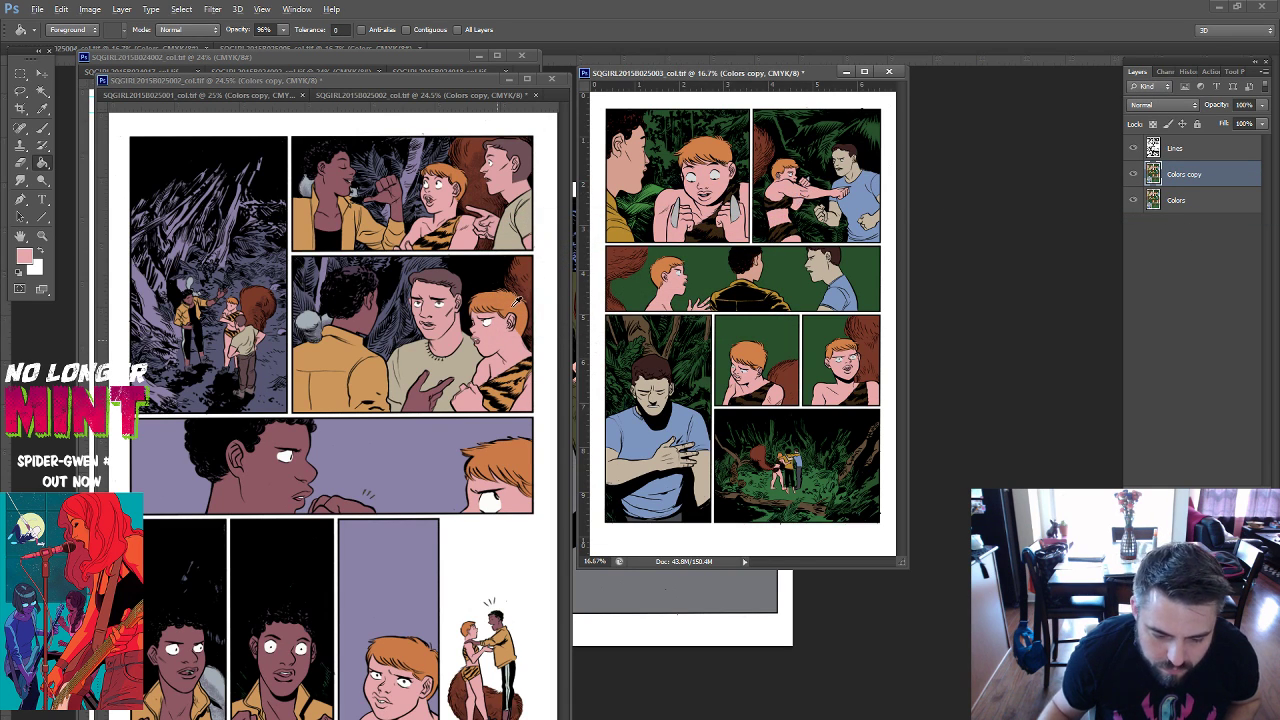
left_click(517, 301, "alt")
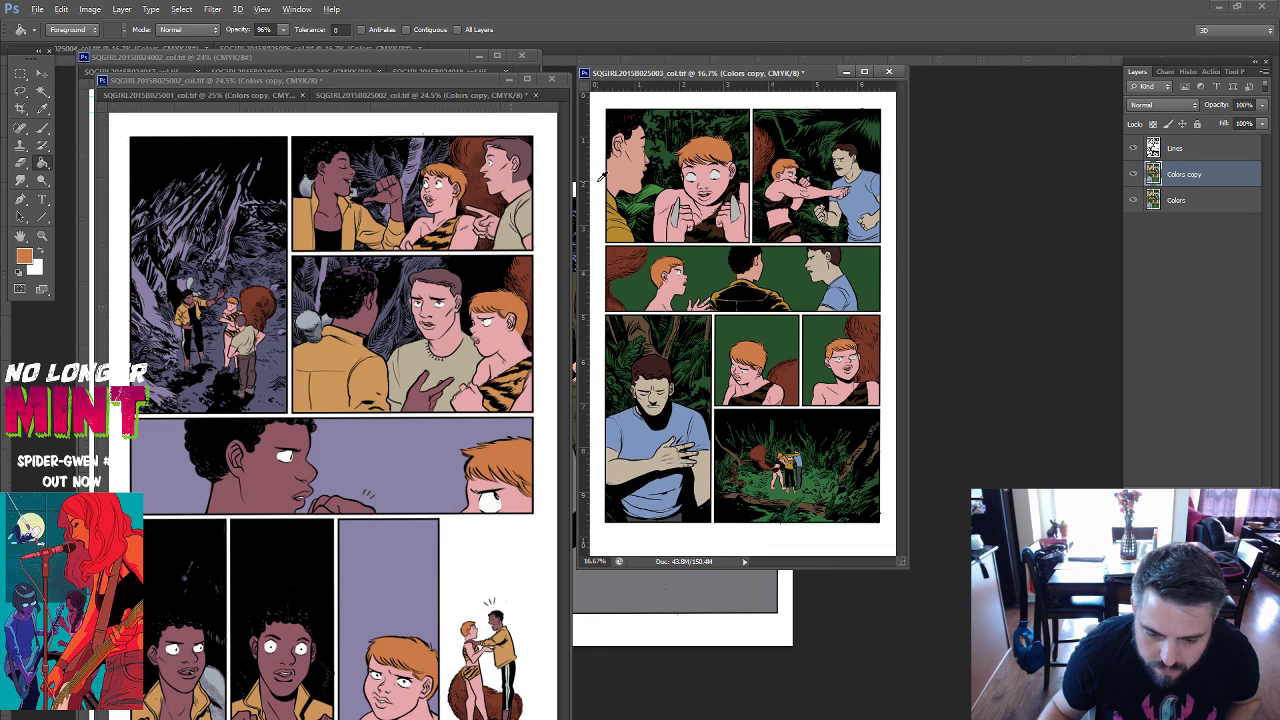
left_click(690, 176, "alt")
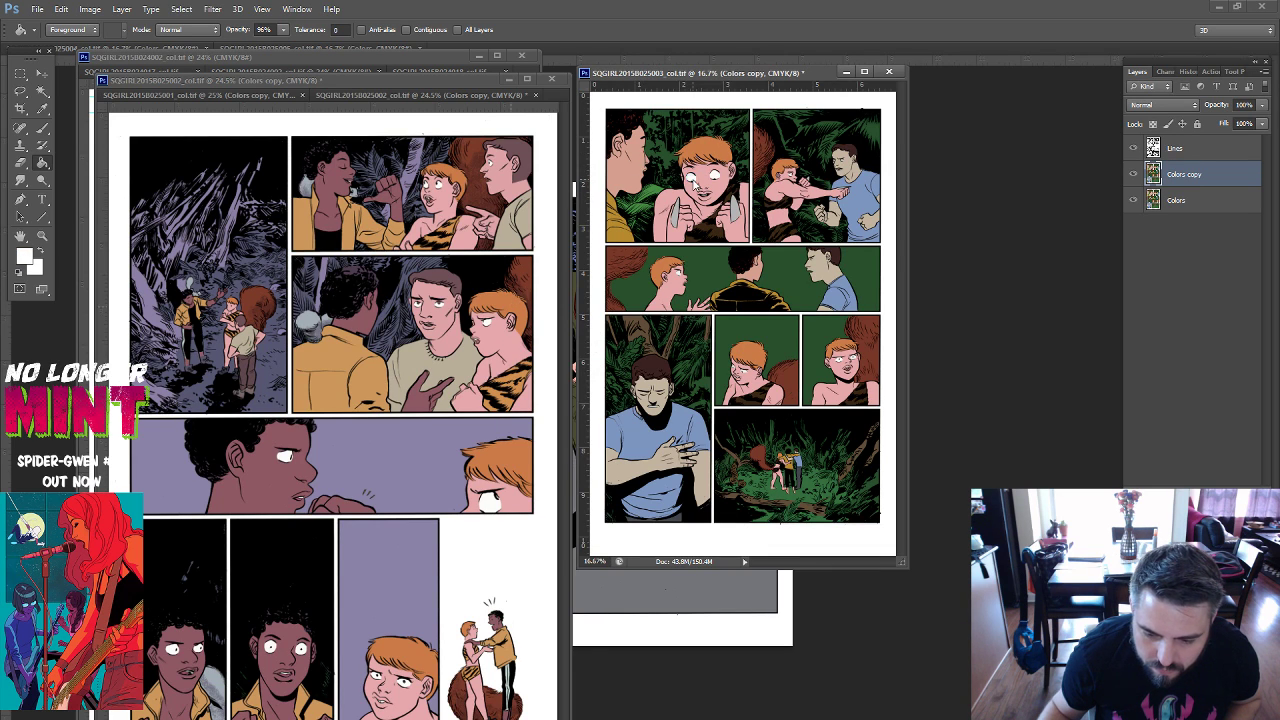
Fill the knife blade pale cyan and page 3's tiger-print tops orange.
left_click(28, 259)
left_click(841, 600)
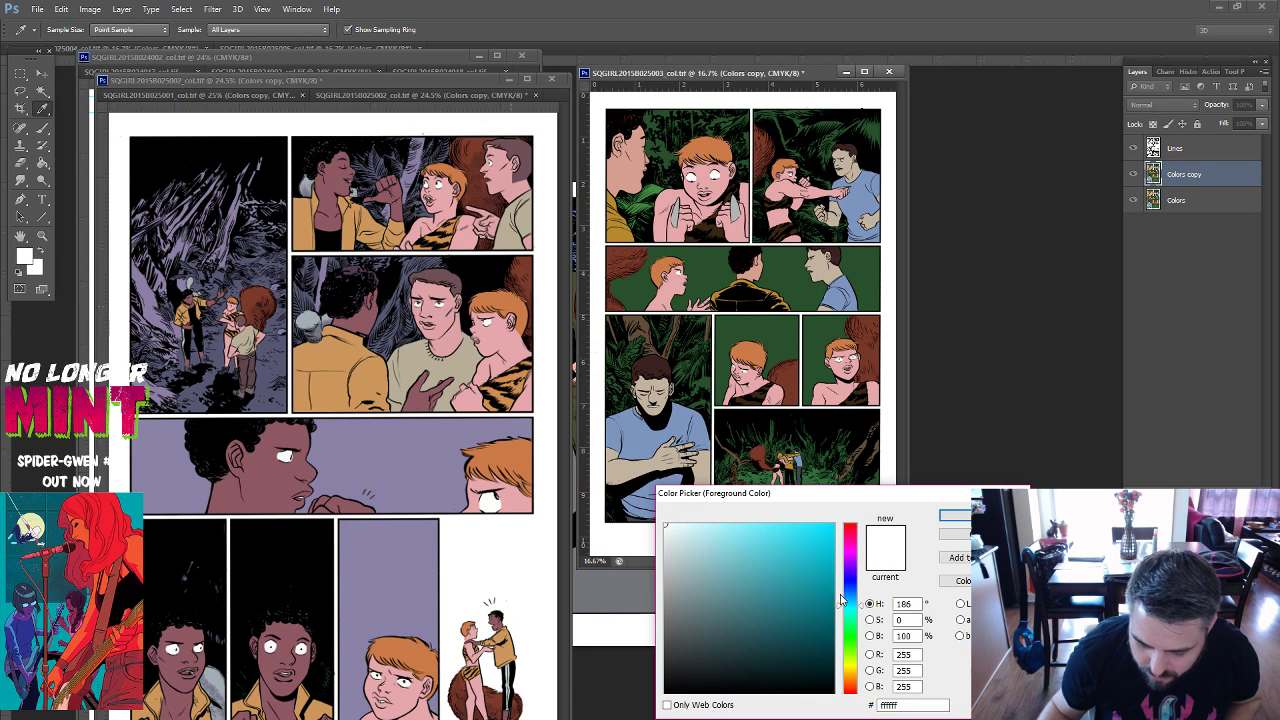
left_click(682, 549)
left_click(955, 515)
key("g")
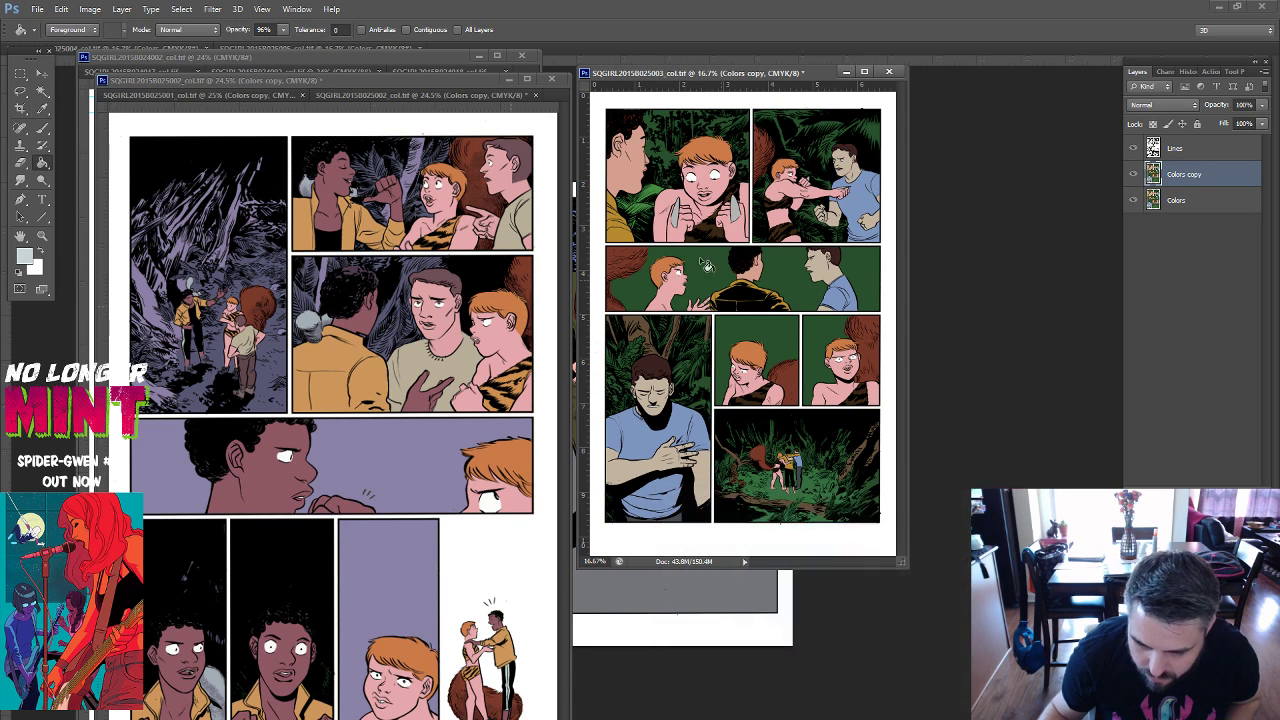
left_click(676, 215)
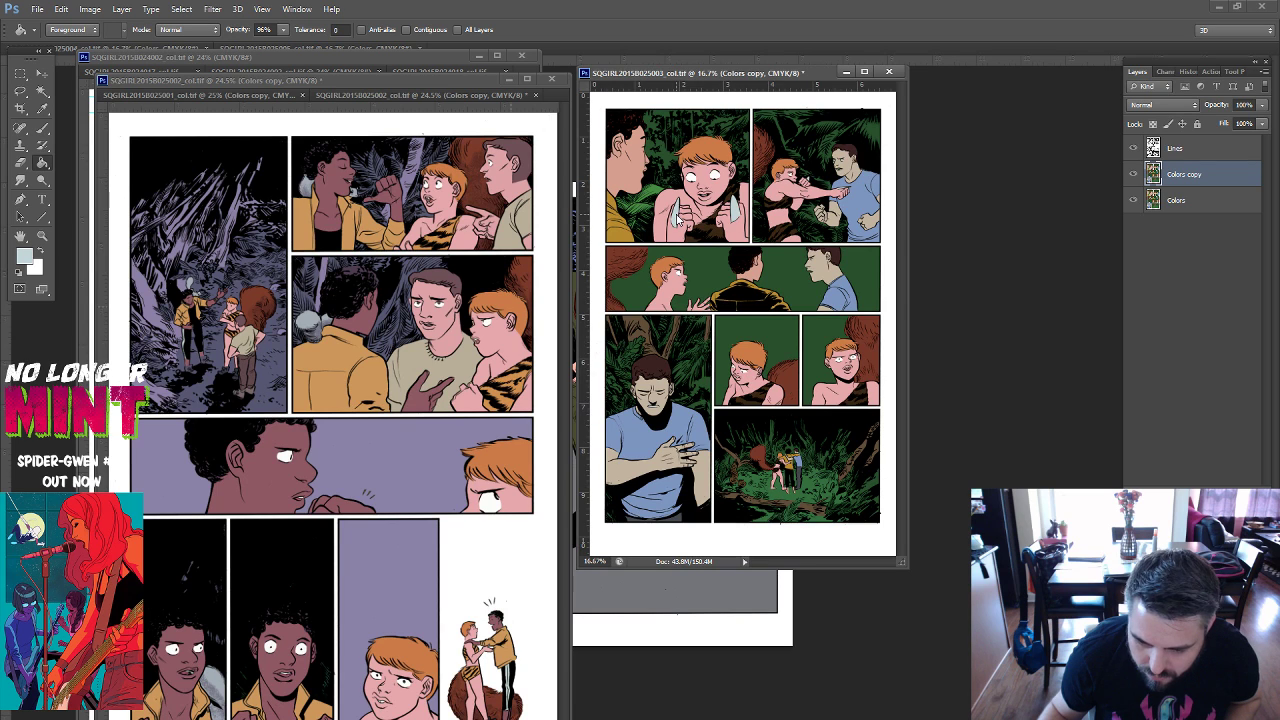
left_click(455, 229, "alt")
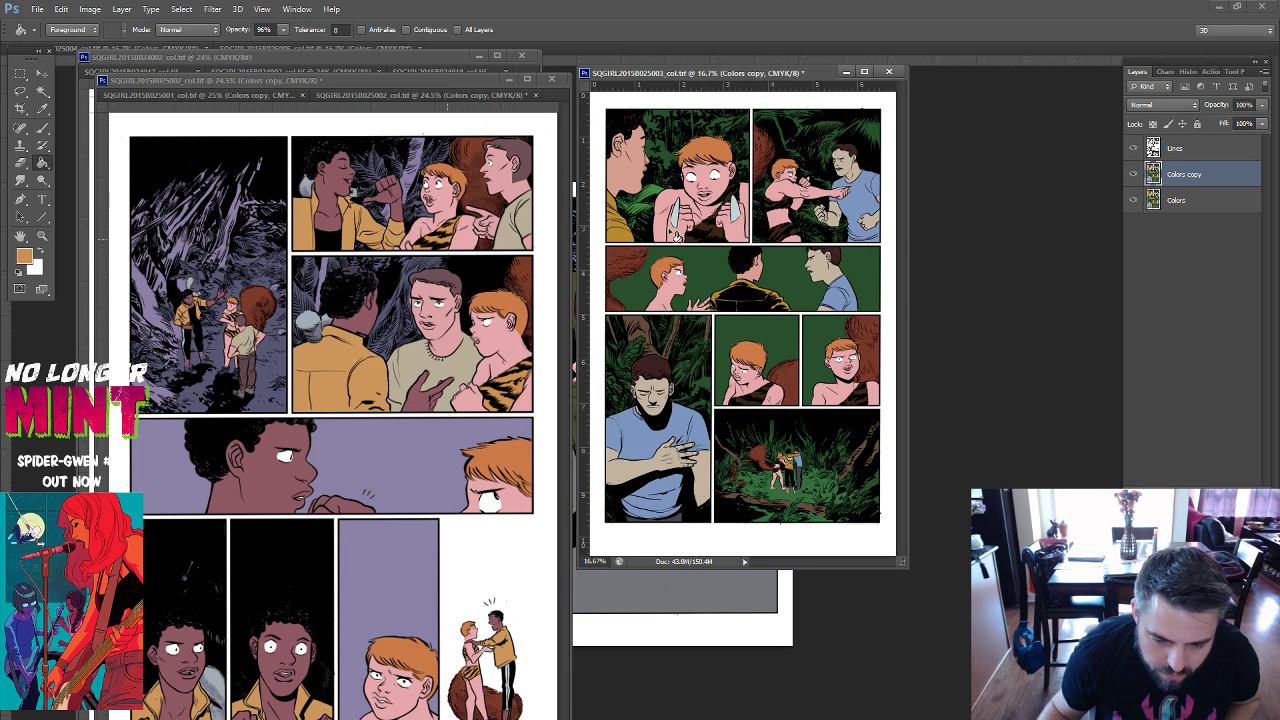
left_click(715, 243)
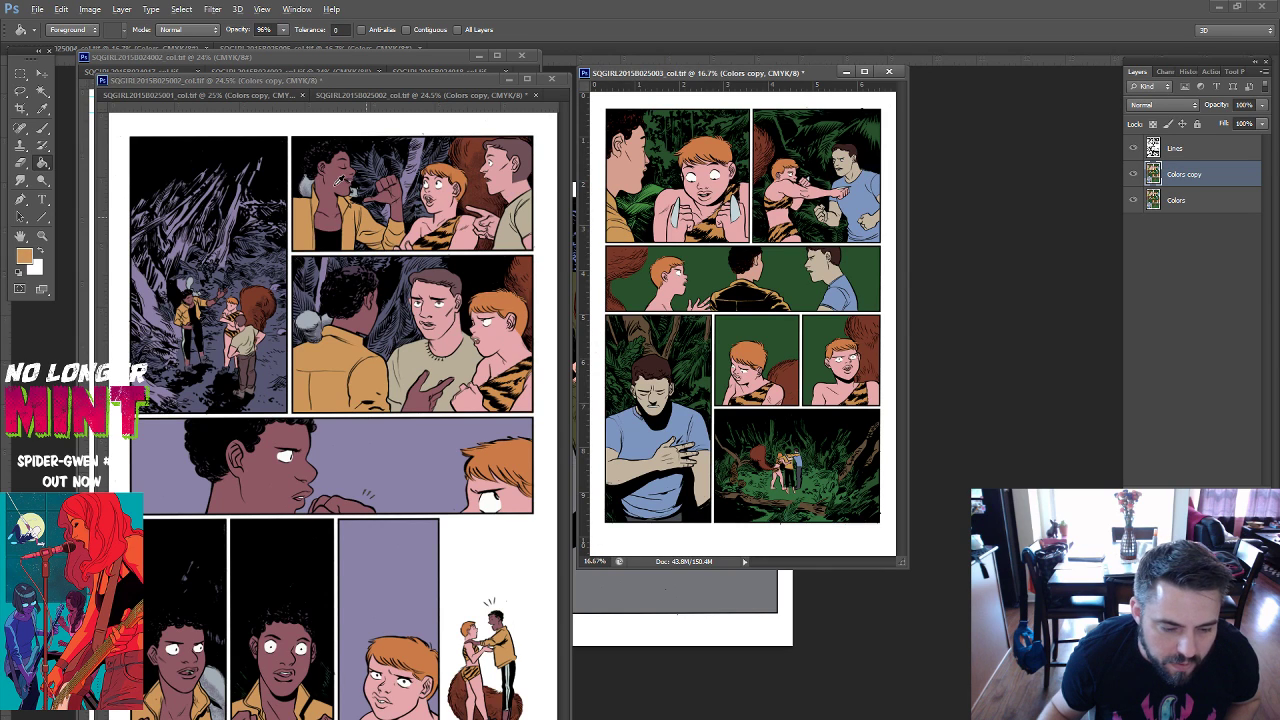
Recolour the top-left foliage lavender and the blue shirts beige using sampled colours.
left_click(339, 186, "alt")
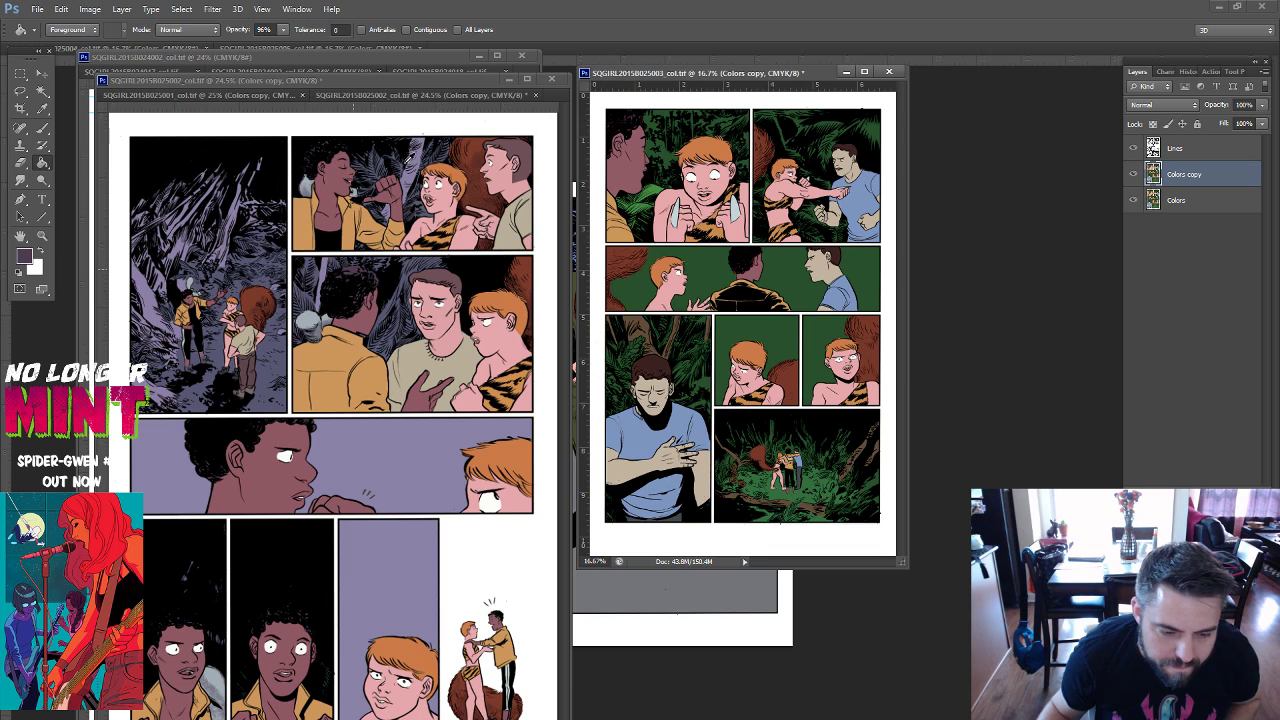
left_click(397, 149, "alt")
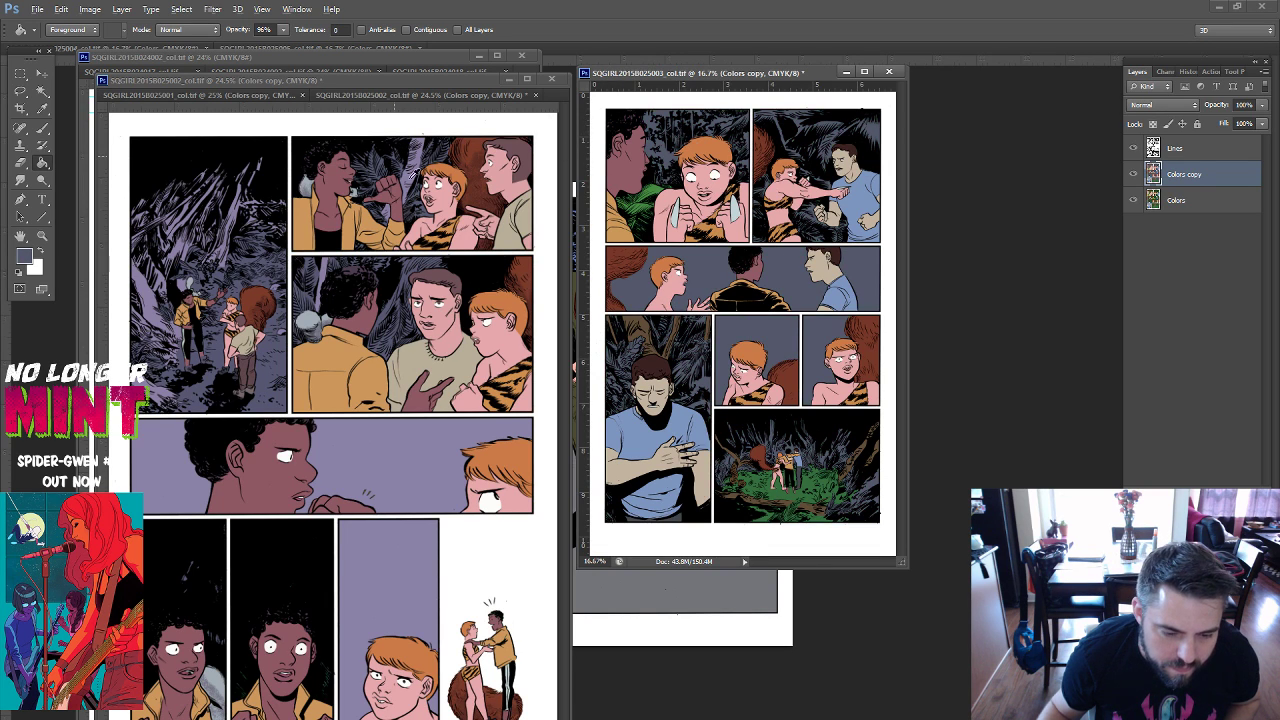
left_click(414, 175, "alt")
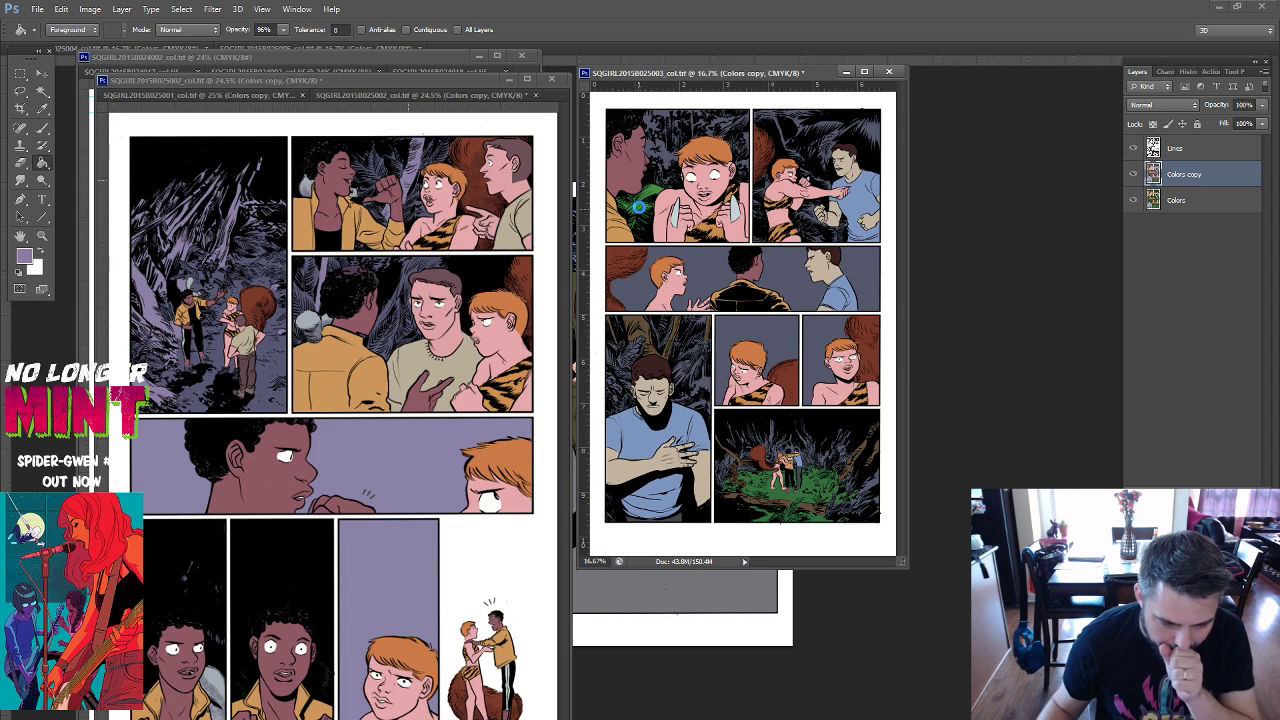
left_click(638, 207)
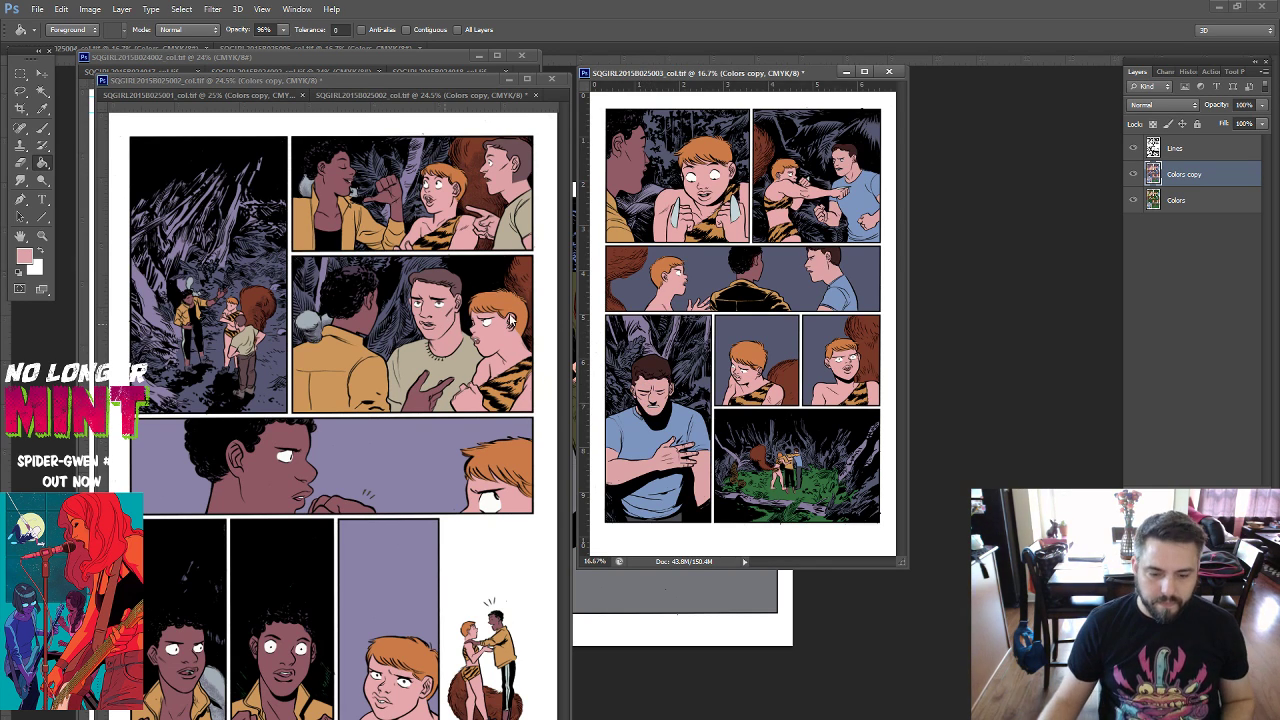
left_click(653, 374, "alt")
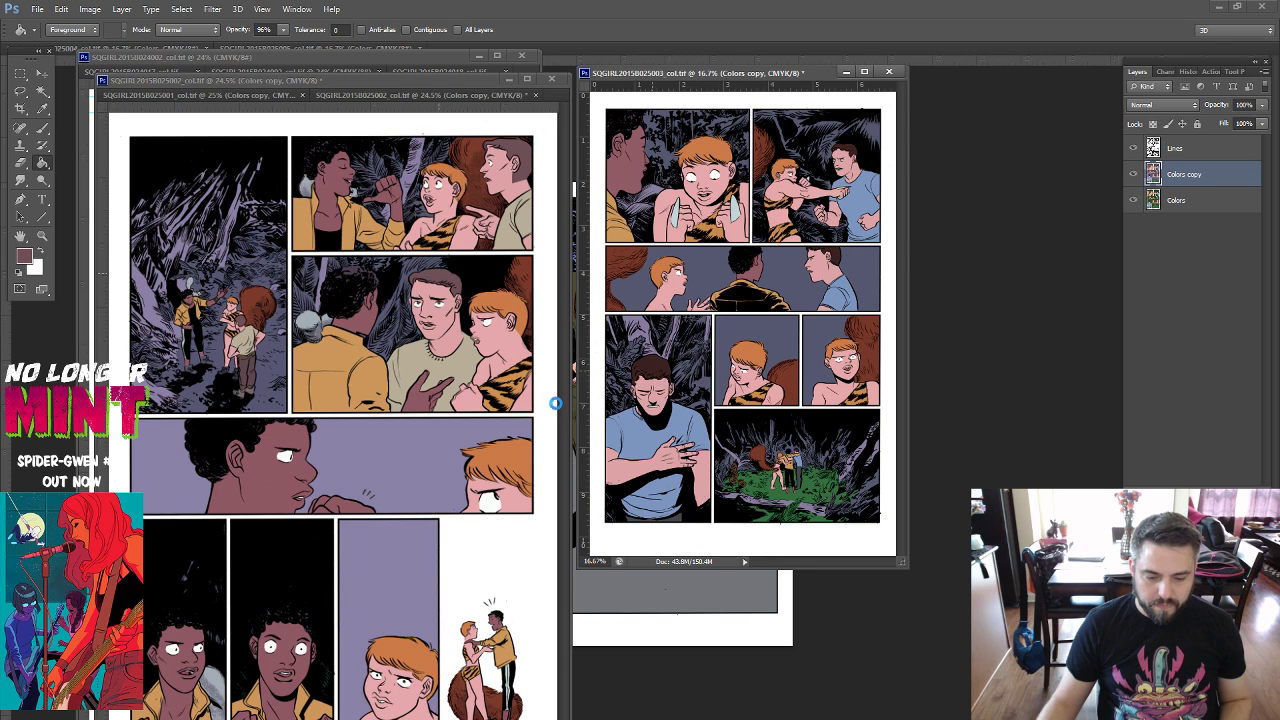
left_click(463, 357, "alt")
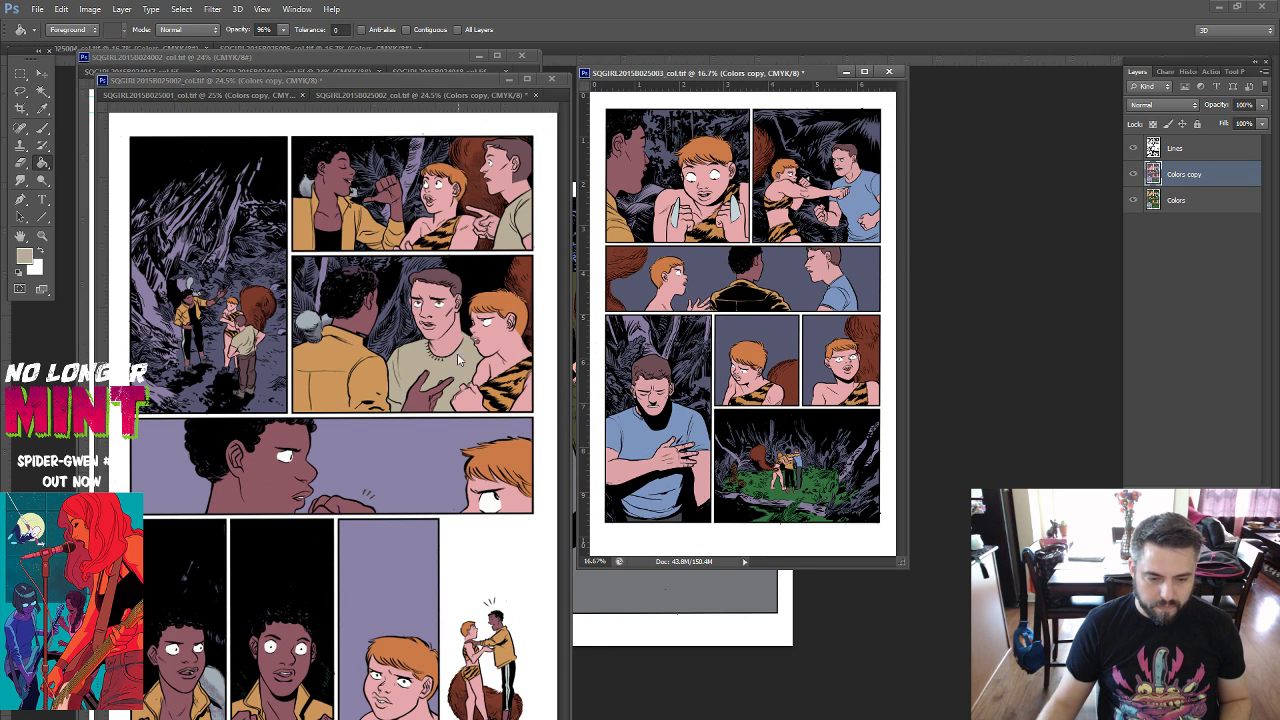
key("alt+BackSpace")
Fill the bottom-right panel's green foliage with purple-grey tones, then zoom in on the knife.
left_click(245, 358, "alt")
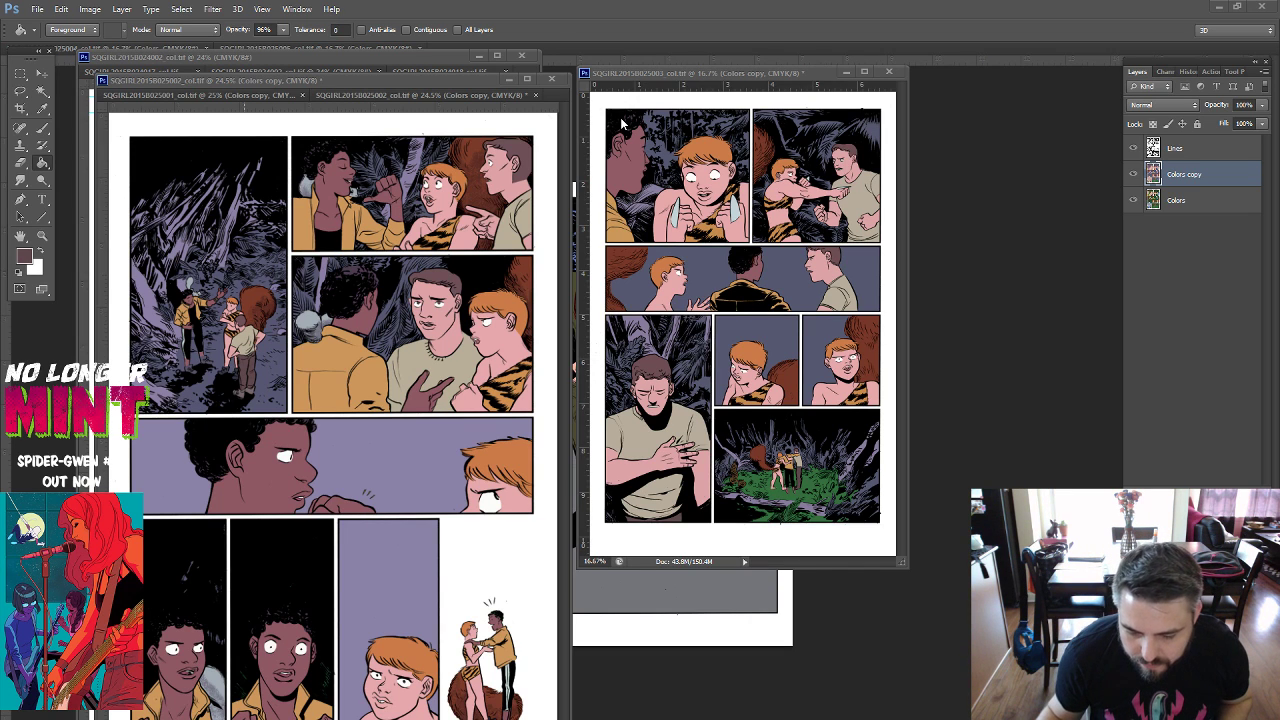
left_click(25, 258)
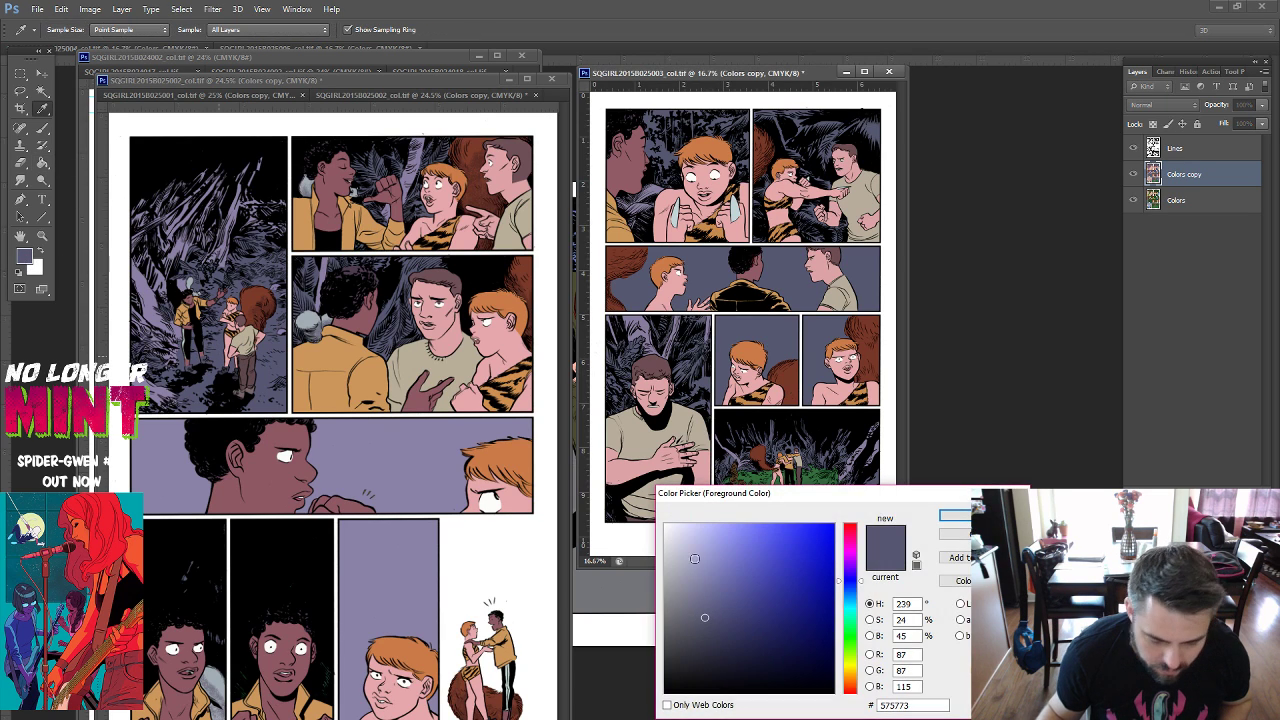
left_click(946, 533)
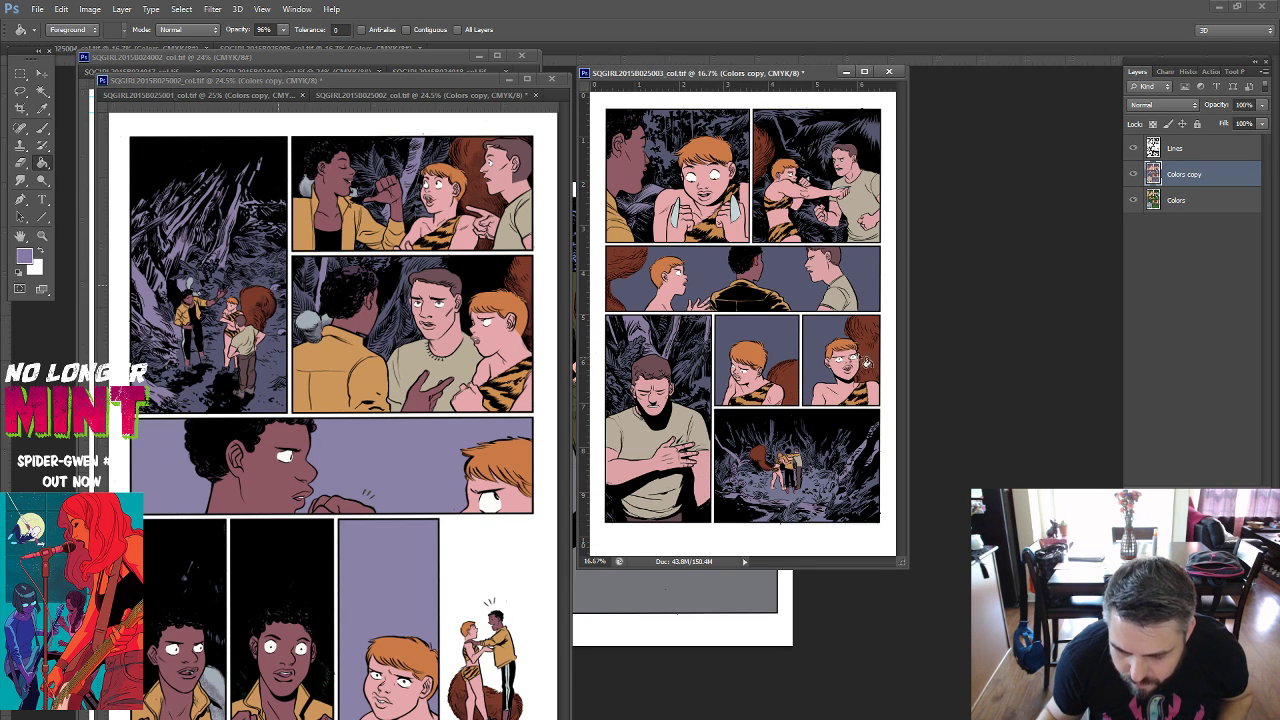
left_click(889, 205, "alt")
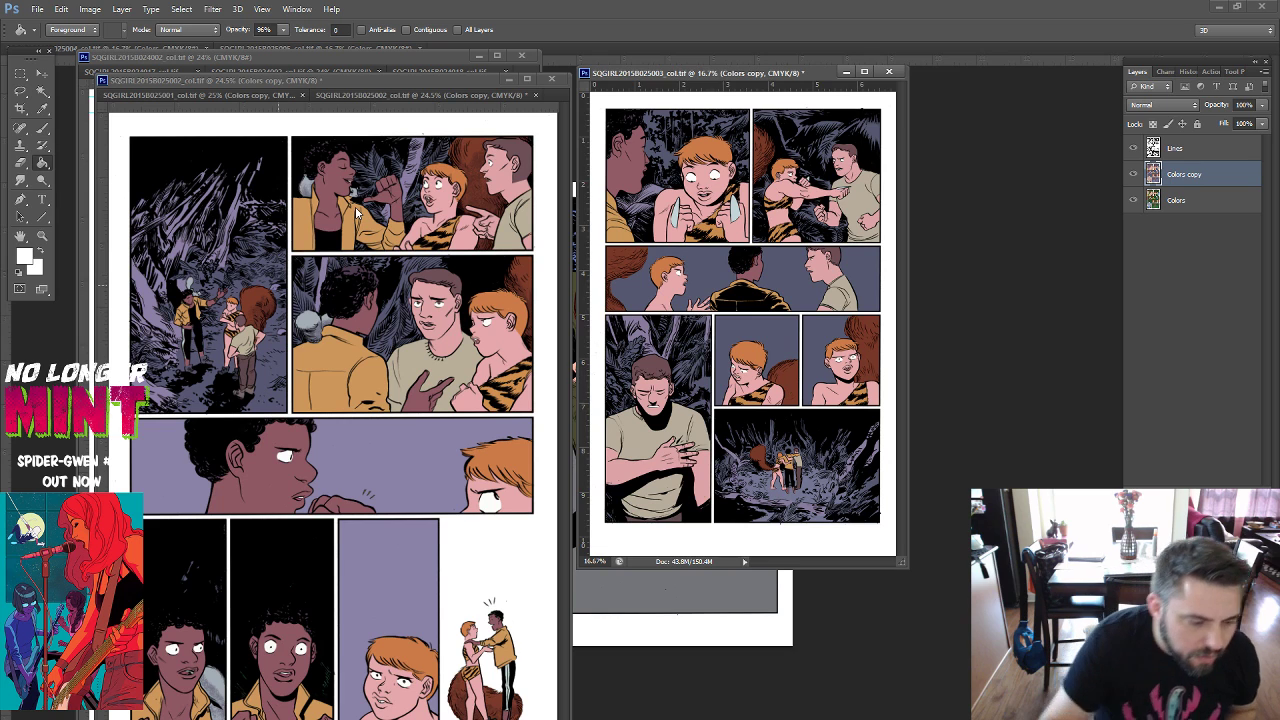
key("z")
mouse_move(729, 191)
left_mouse_down()
mouse_move(813, 291)
mouse_move(785, 289)
left_mouse_up()
scroll(799, 278, "down", 2)
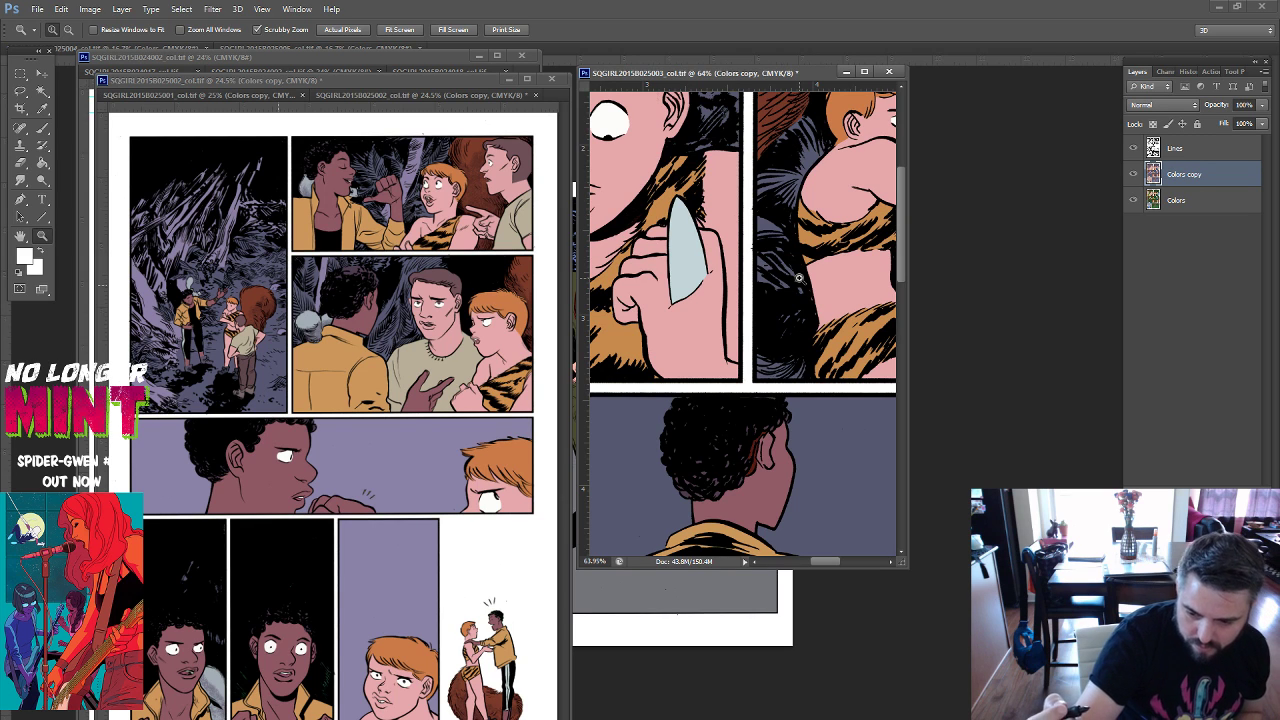
Lasso the hair patch beside the knife and fill it with the sampled brown hair colour.
key("l")
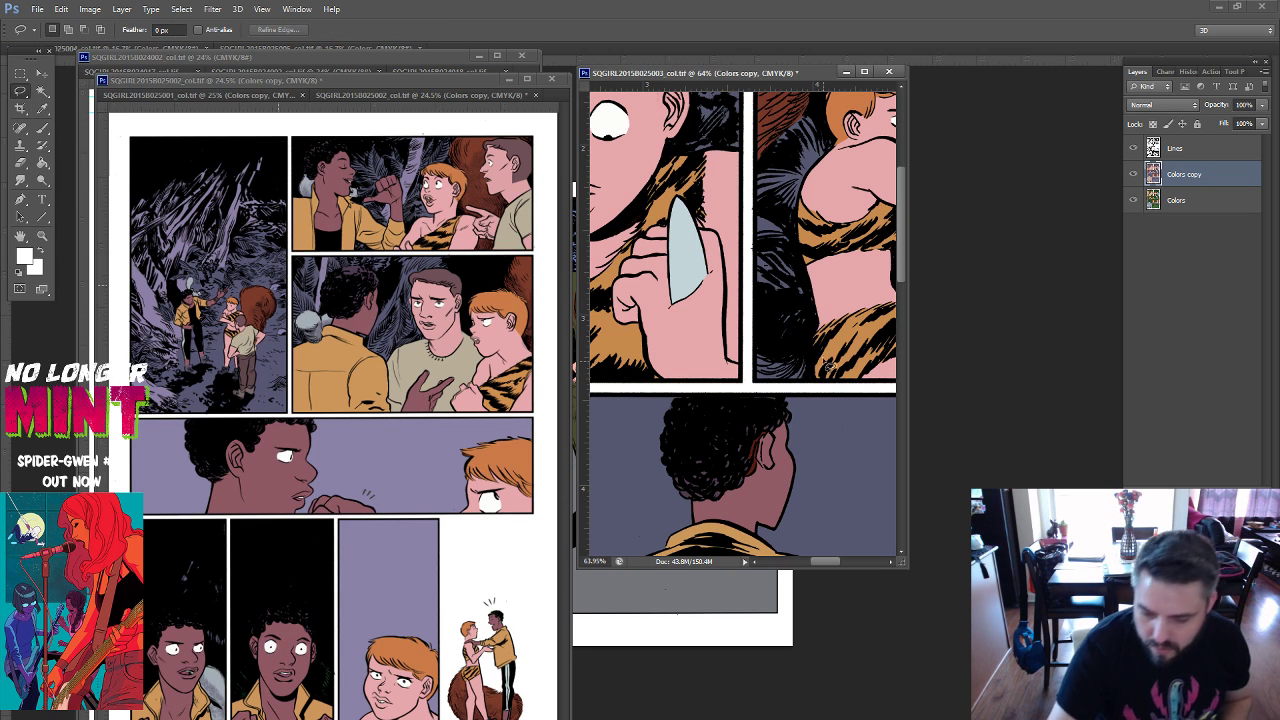
left_click_drag(823, 356, 816, 312)
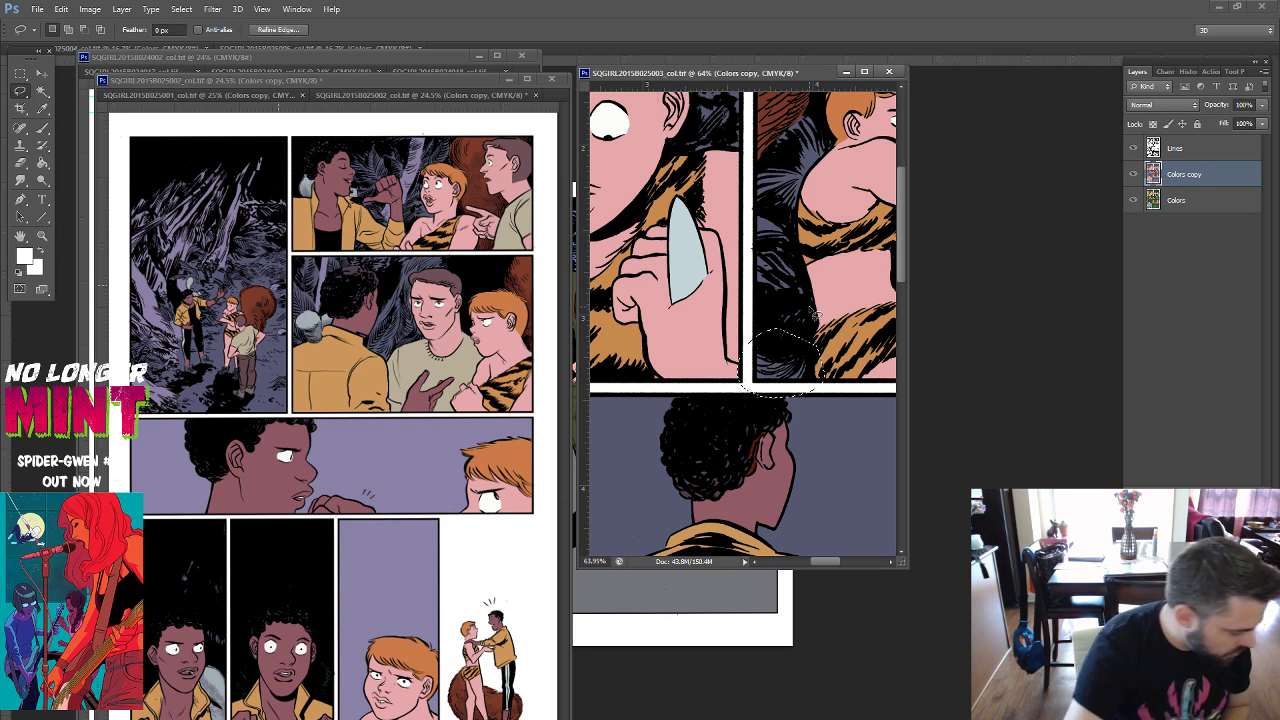
key("g")
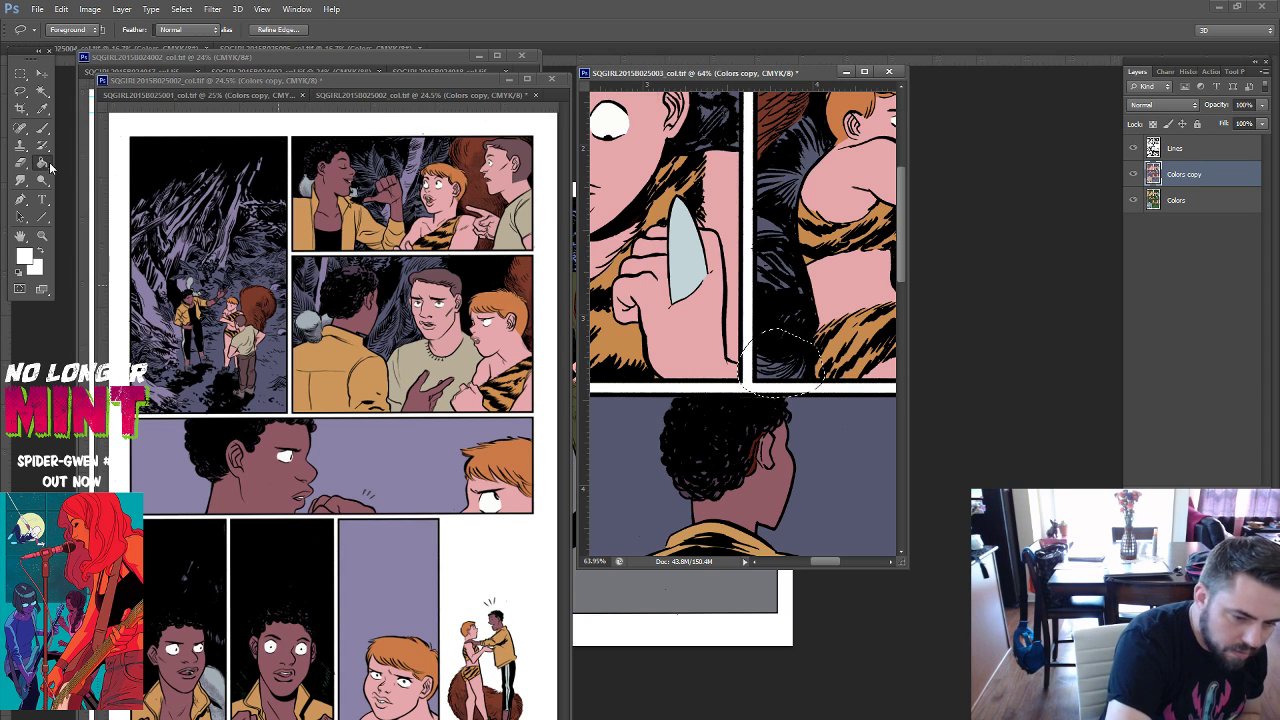
left_click(771, 128, "alt")
left_click(800, 372)
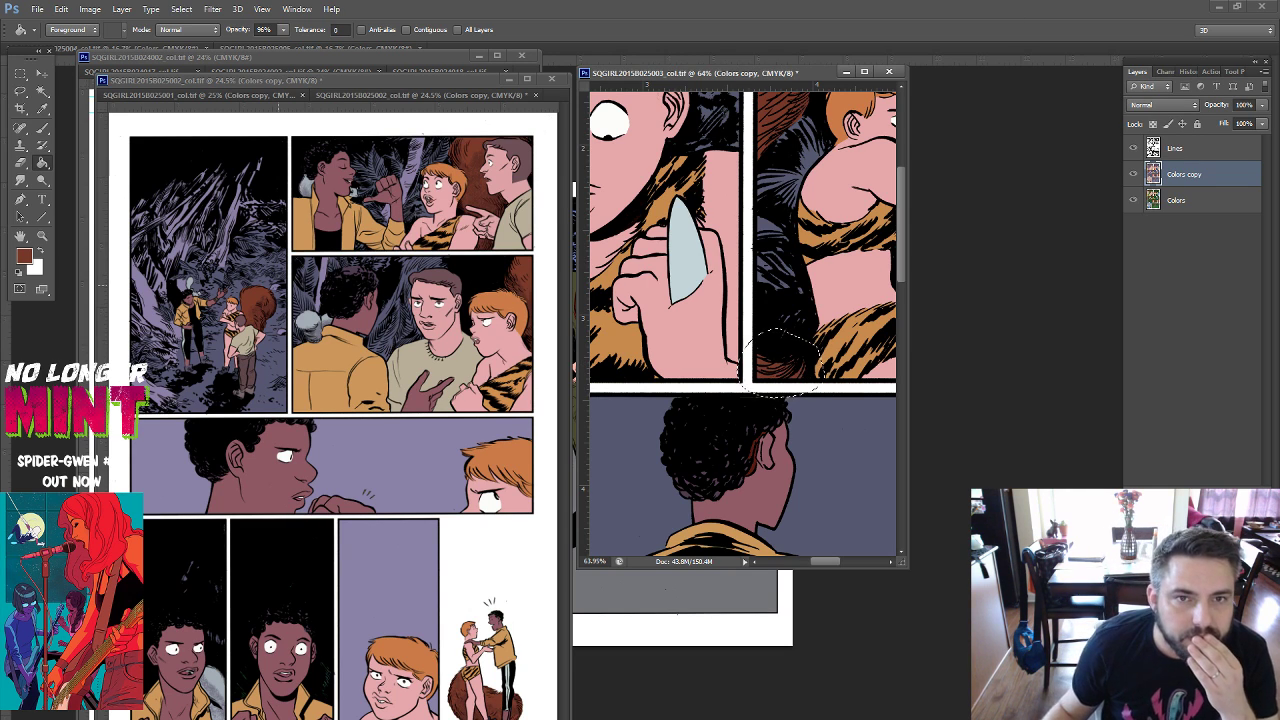
key("ctrl+d")
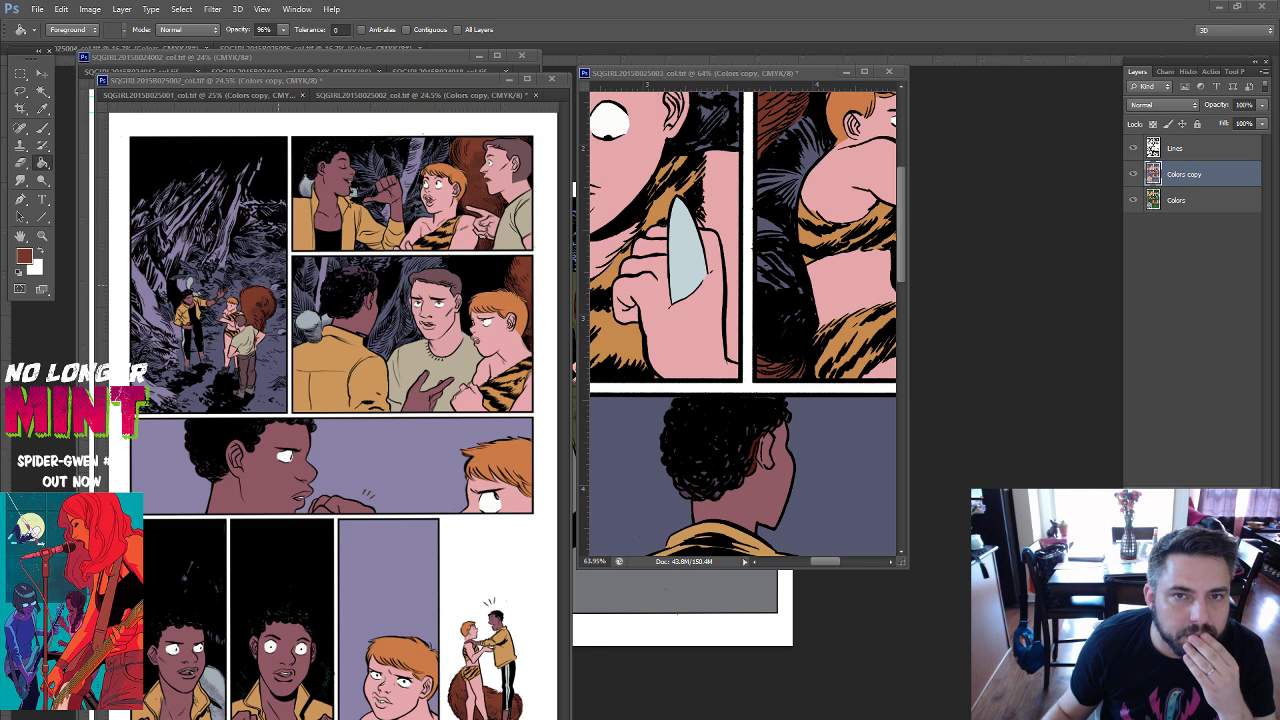
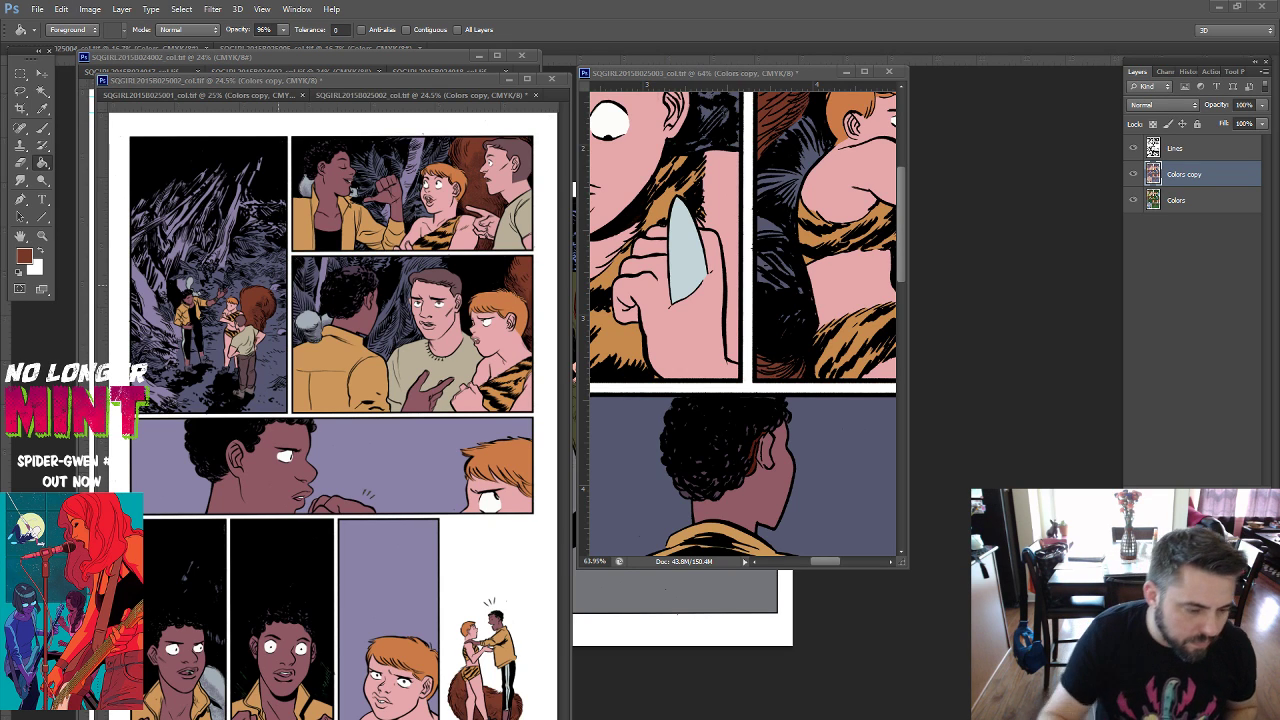
Sample the dark purple-grey, zoom out to the full page, and save SQGIRL2015B025003_col.tif.
left_click(753, 426, "alt")
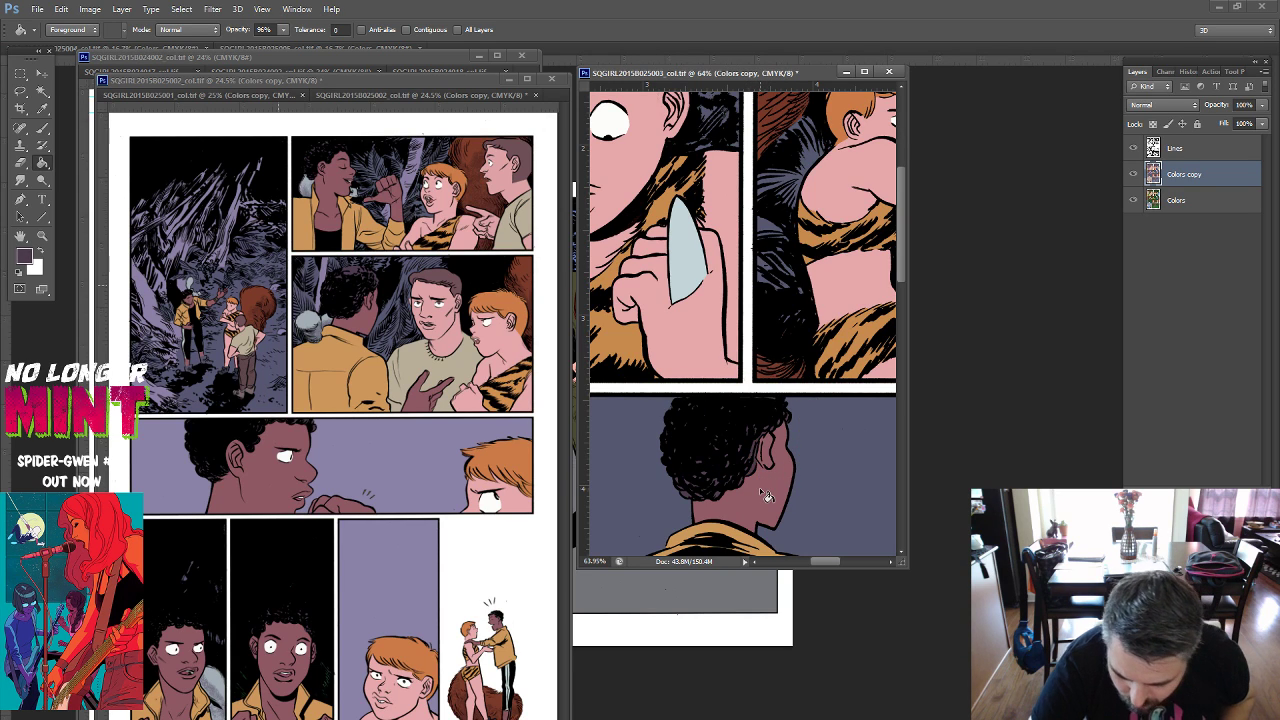
key("ctrl+minus")
key("ctrl+minus")
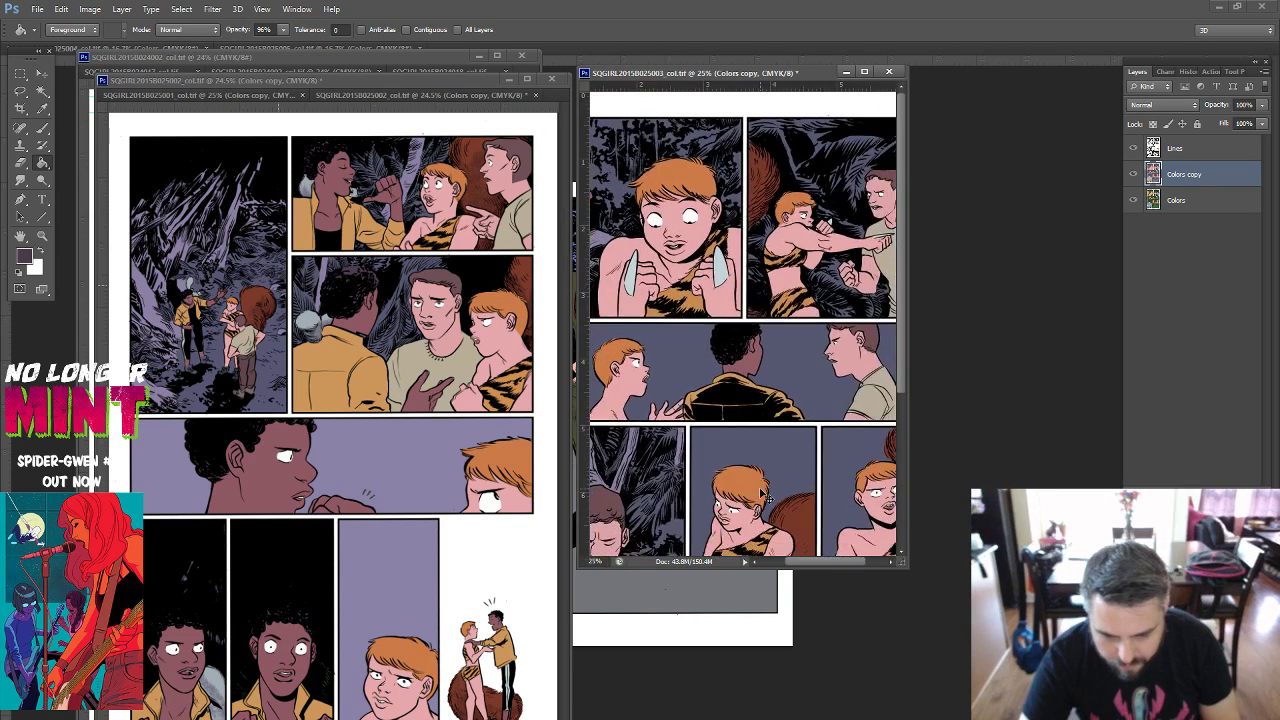
key("ctrl+minus")
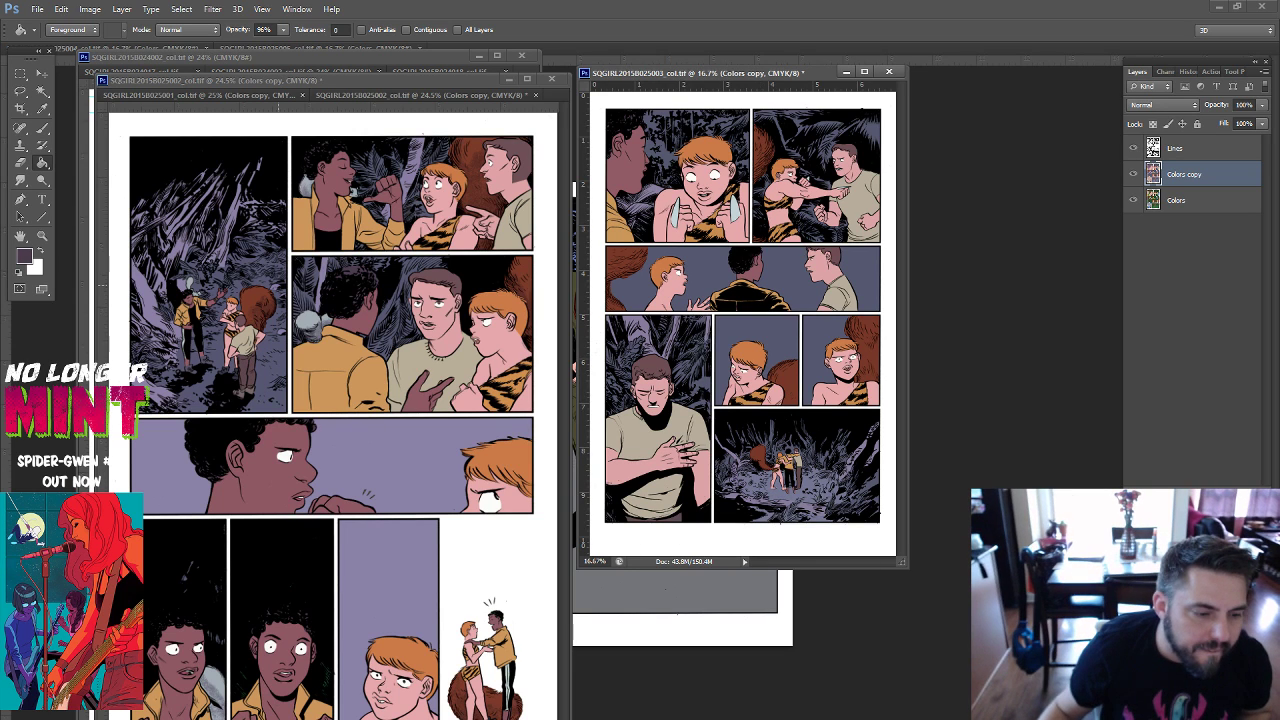
left_click(37, 9)
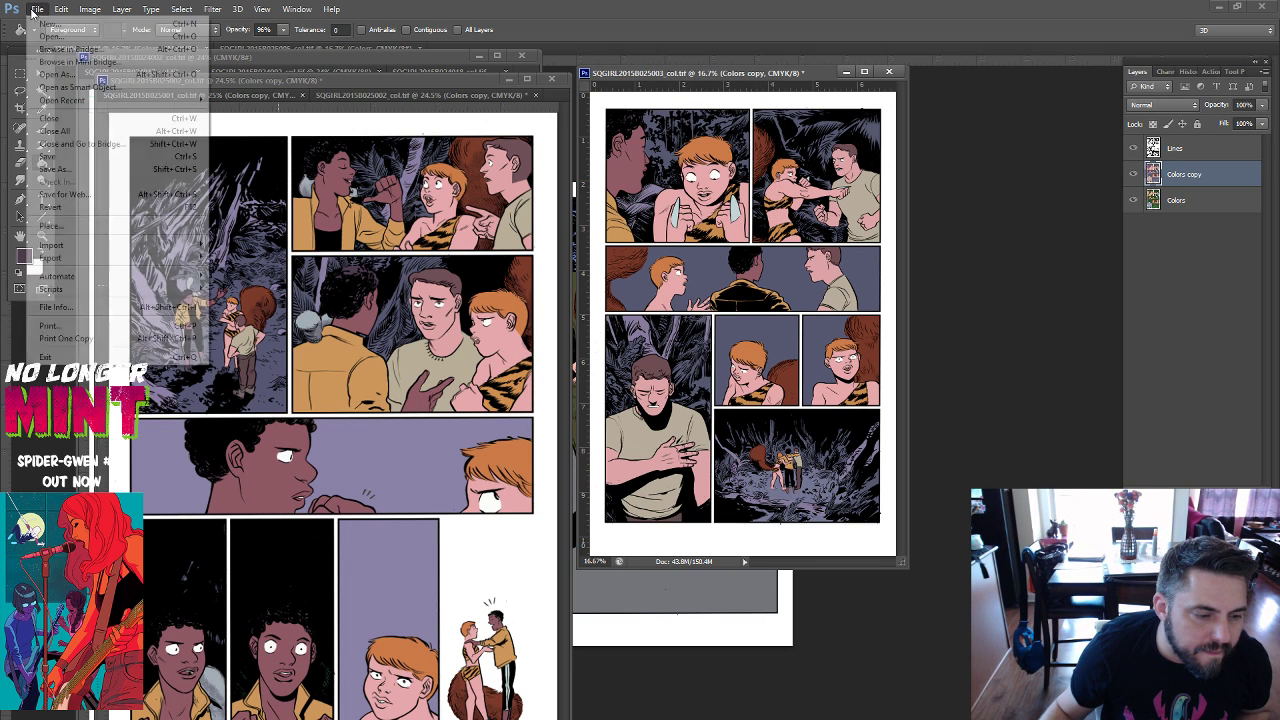
left_click(58, 156)
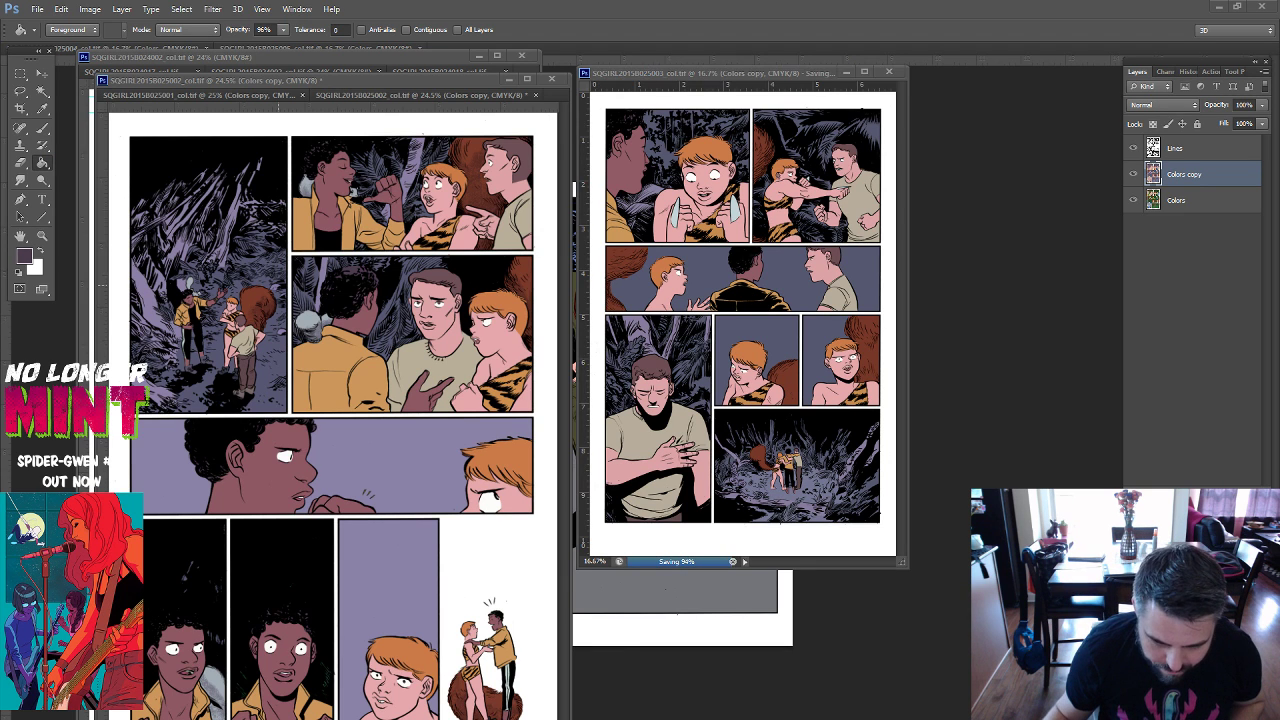
key("alt+Tab")
scroll(486, 341, "down", 3)
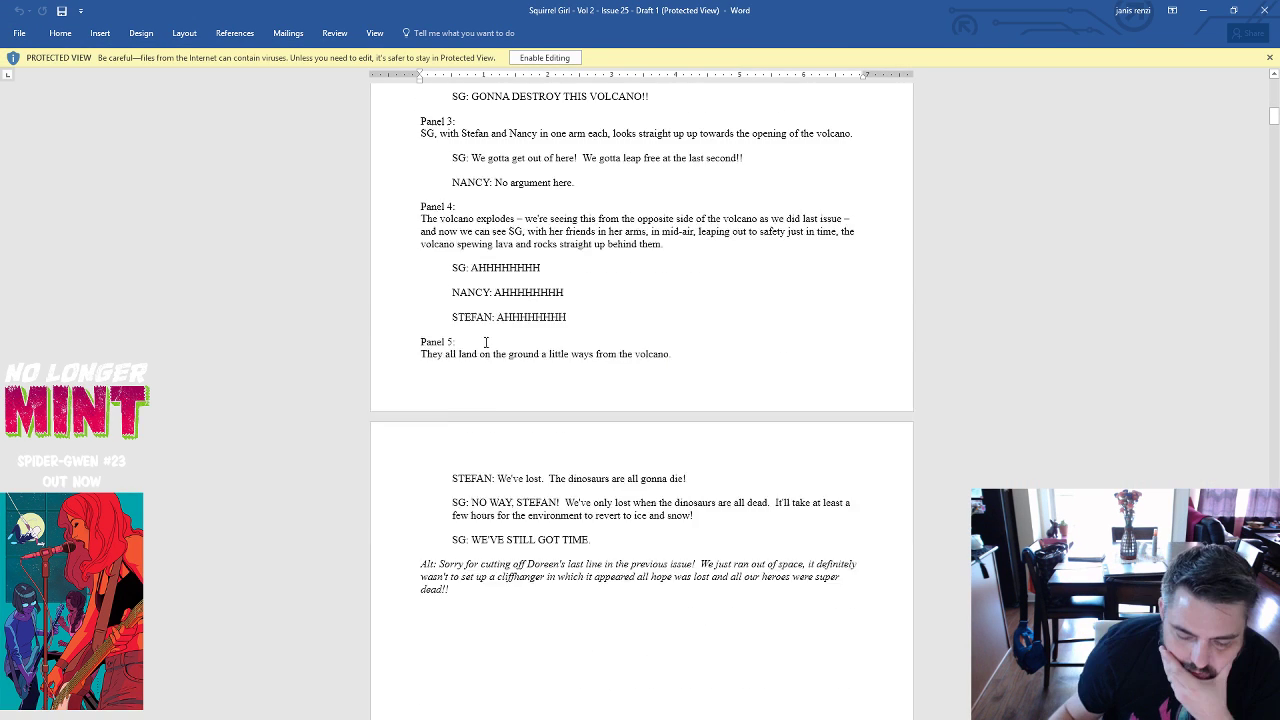
scroll(489, 342, "down", 2)
scroll(489, 342, "down", 15)
scroll(489, 342, "down", 2)
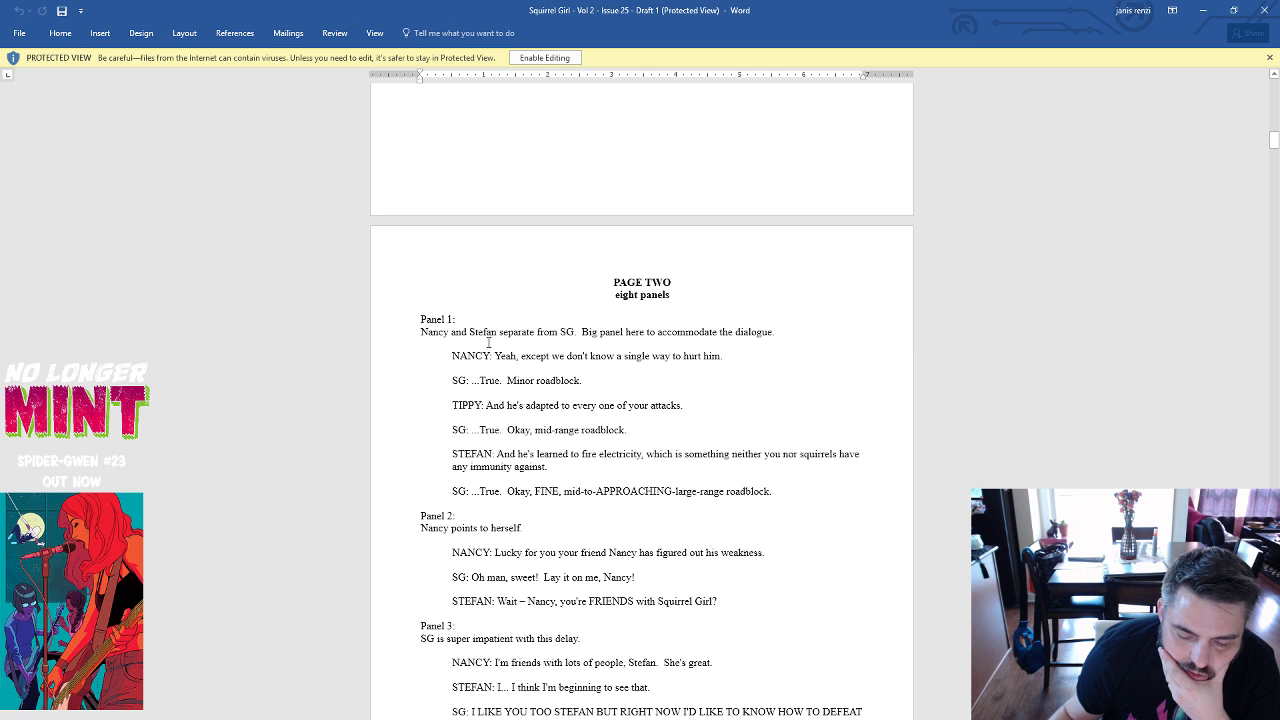
scroll(489, 342, "down", 8)
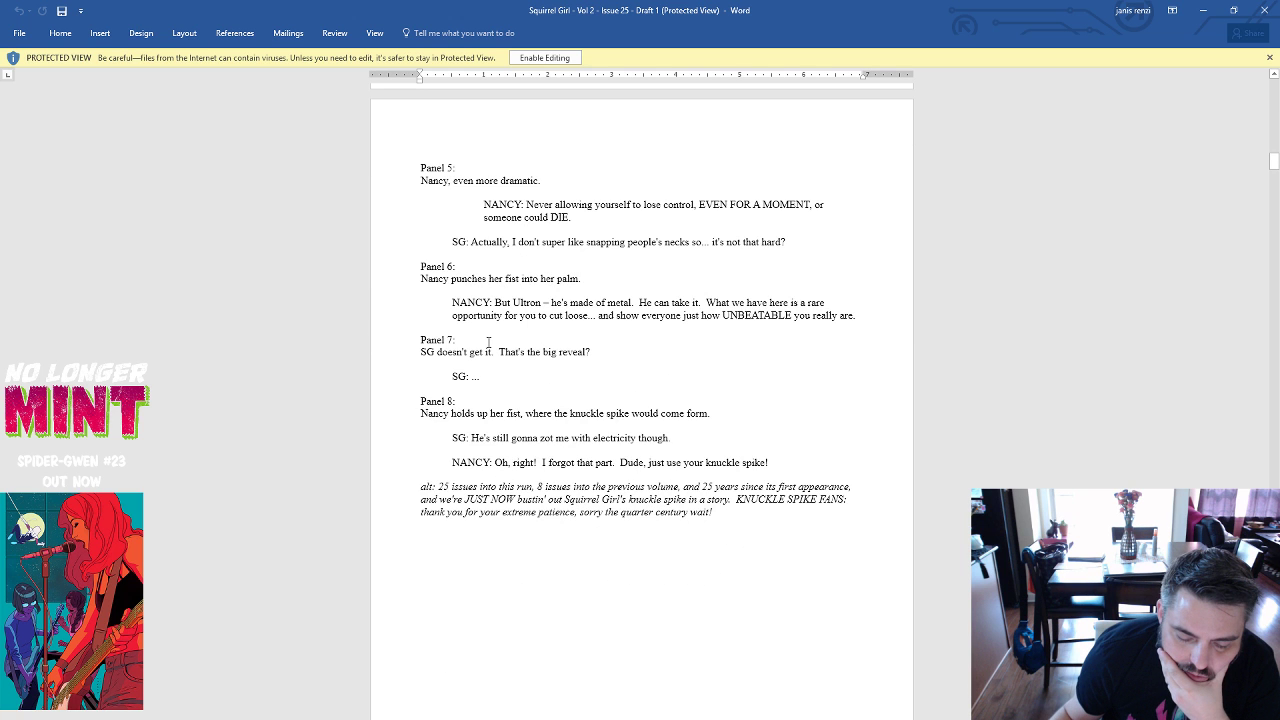
scroll(489, 342, "down", 15)
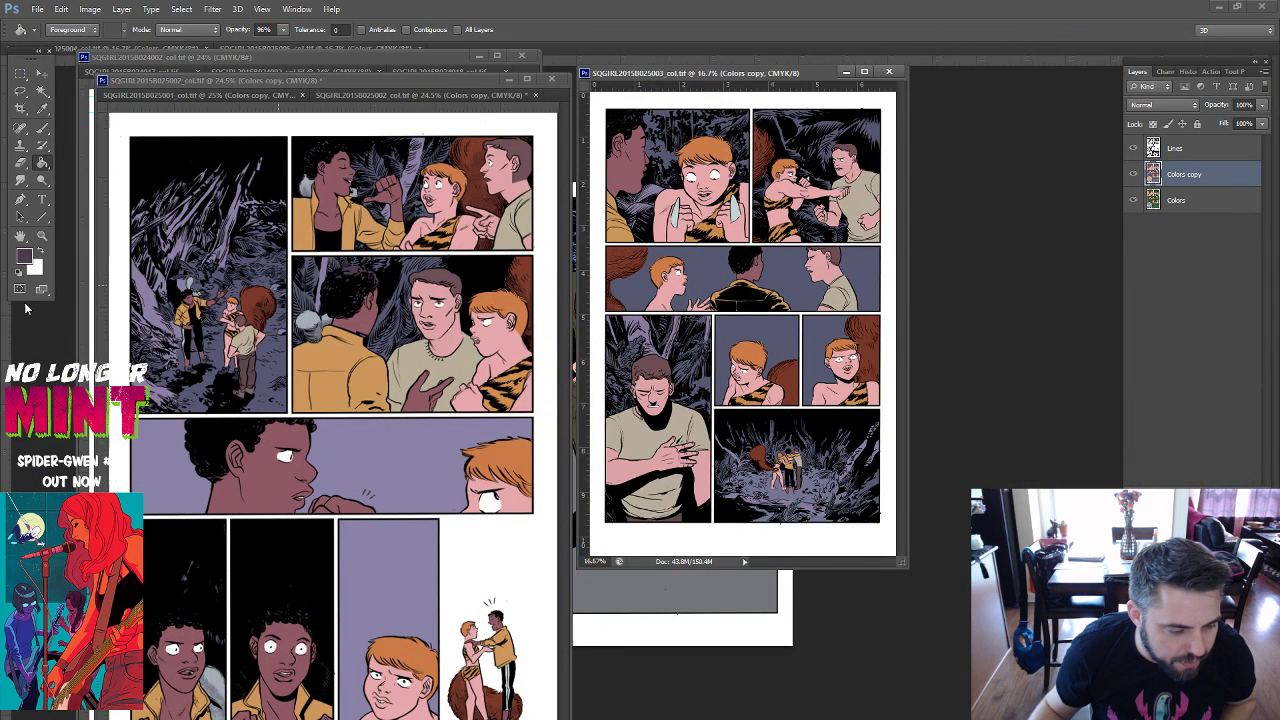
Set the foreground to pale beige e6e4d4 and add an empty Layer 1 for shading.
left_click(24, 256)
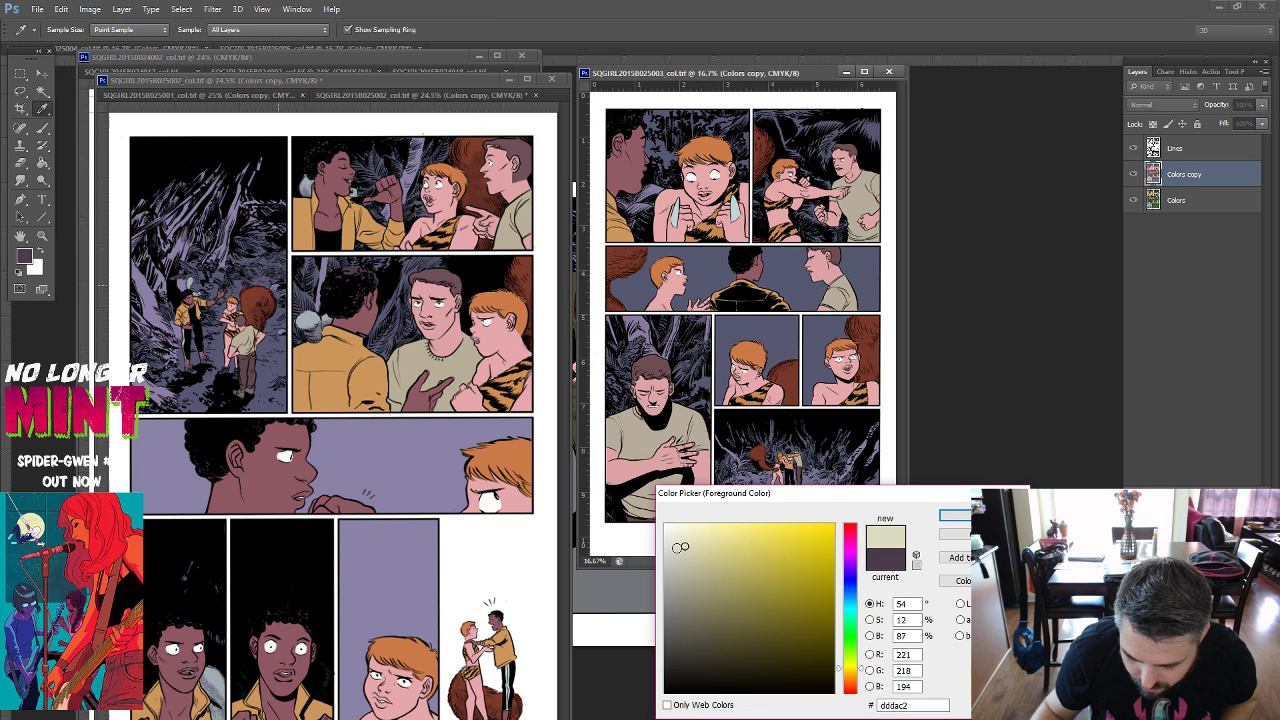
left_click(679, 547)
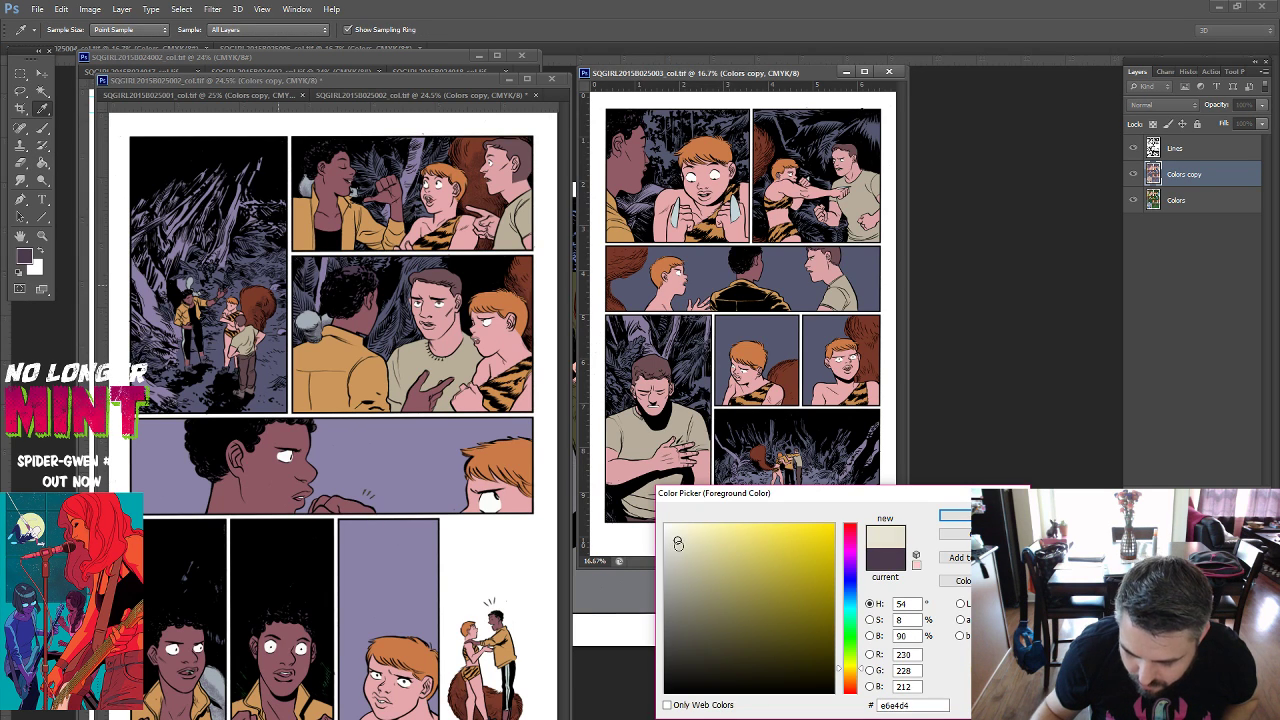
left_click(955, 515)
key("g")
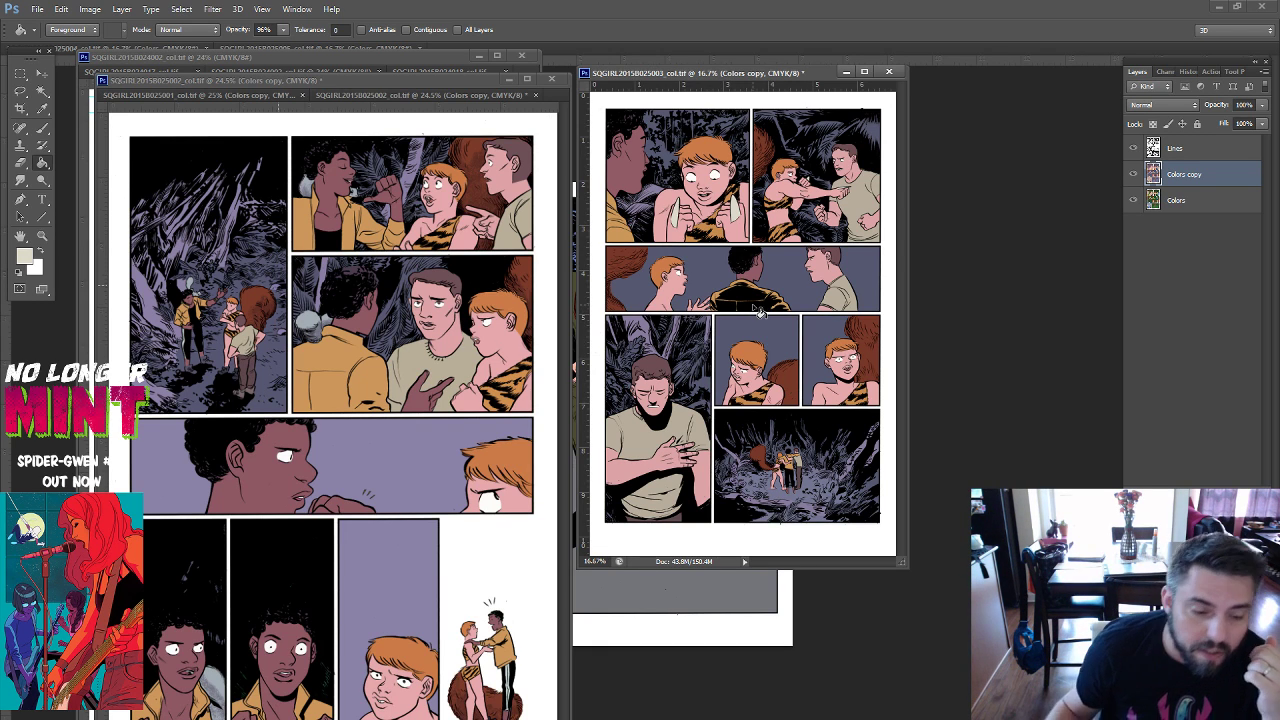
left_click(20, 90)
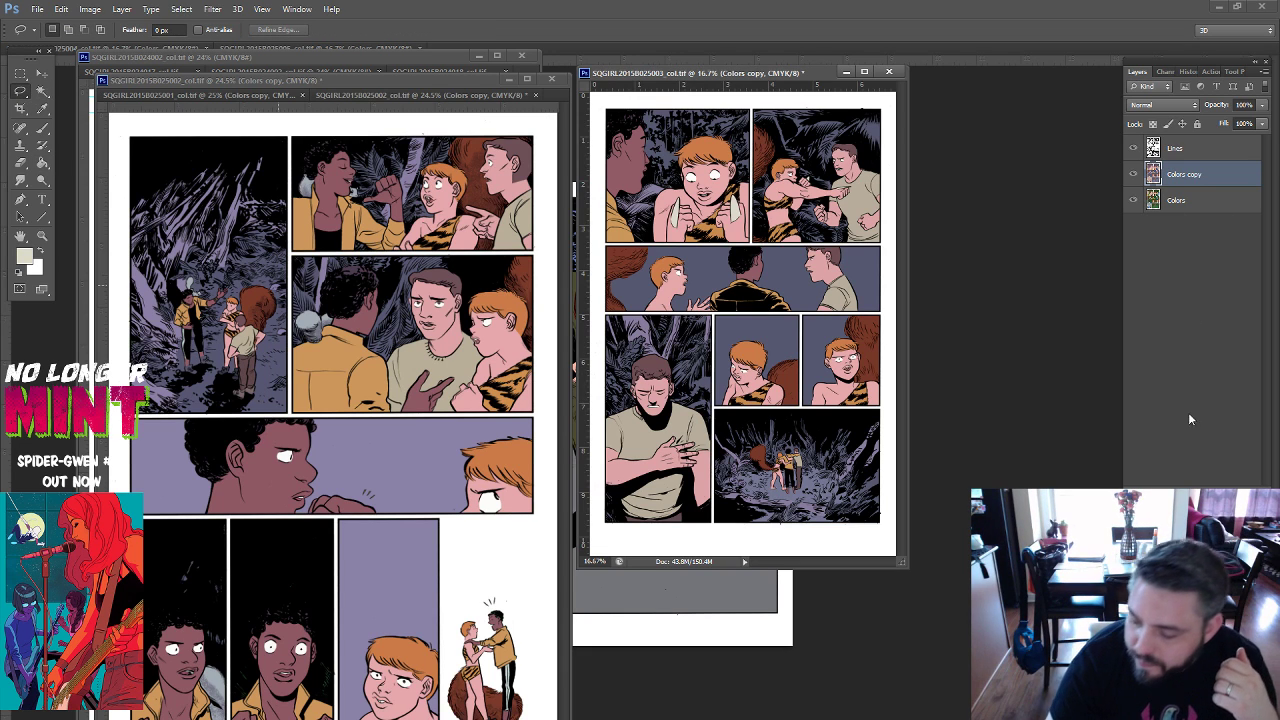
key("ctrl+shift+alt+n")
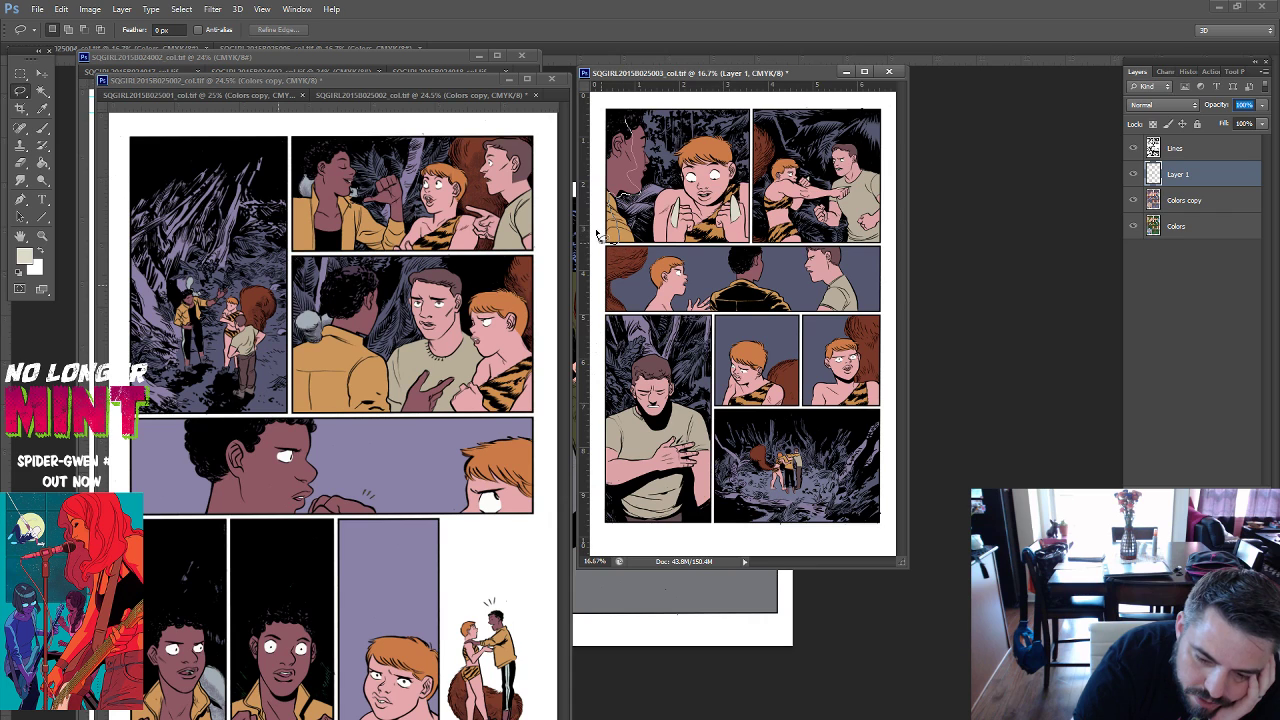
Lasso shadow areas on the top-left figure and the lower-left man, then target Colors copy.
left_click_drag(597, 235, 630, 99)
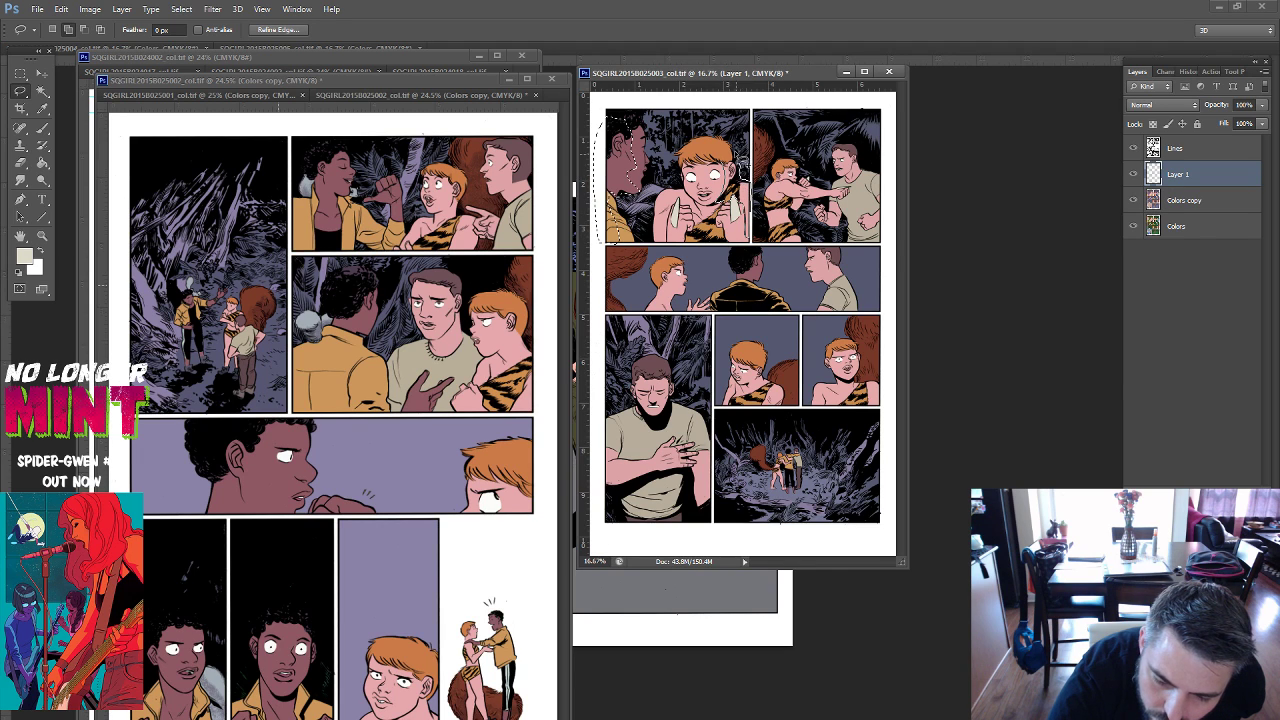
left_click_drag(735, 168, 733, 148)
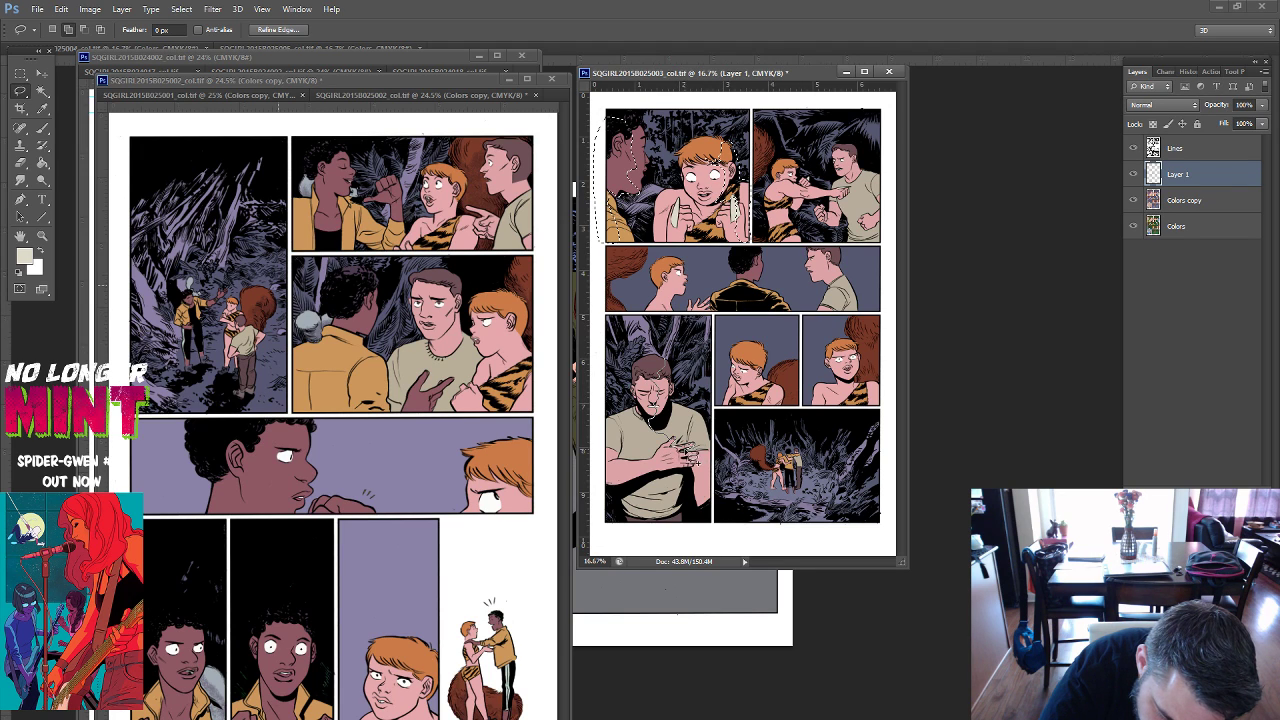
left_click_drag(714, 505, 684, 340)
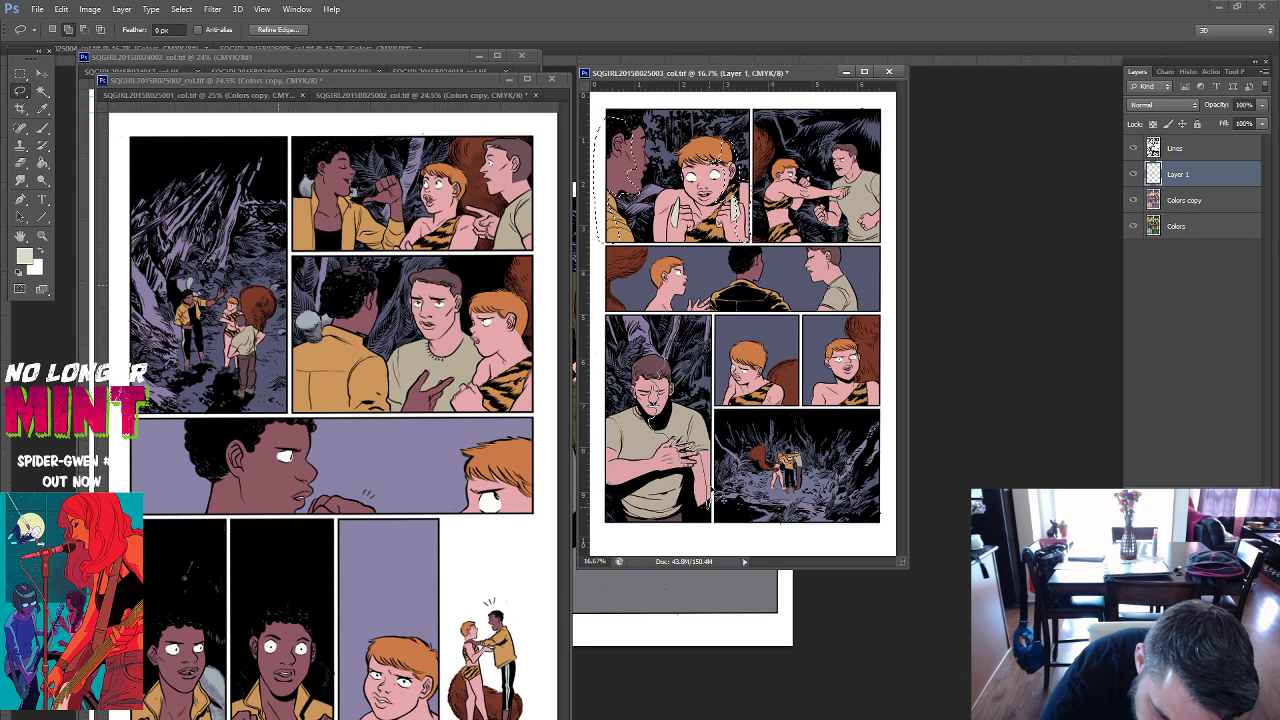
key("w")
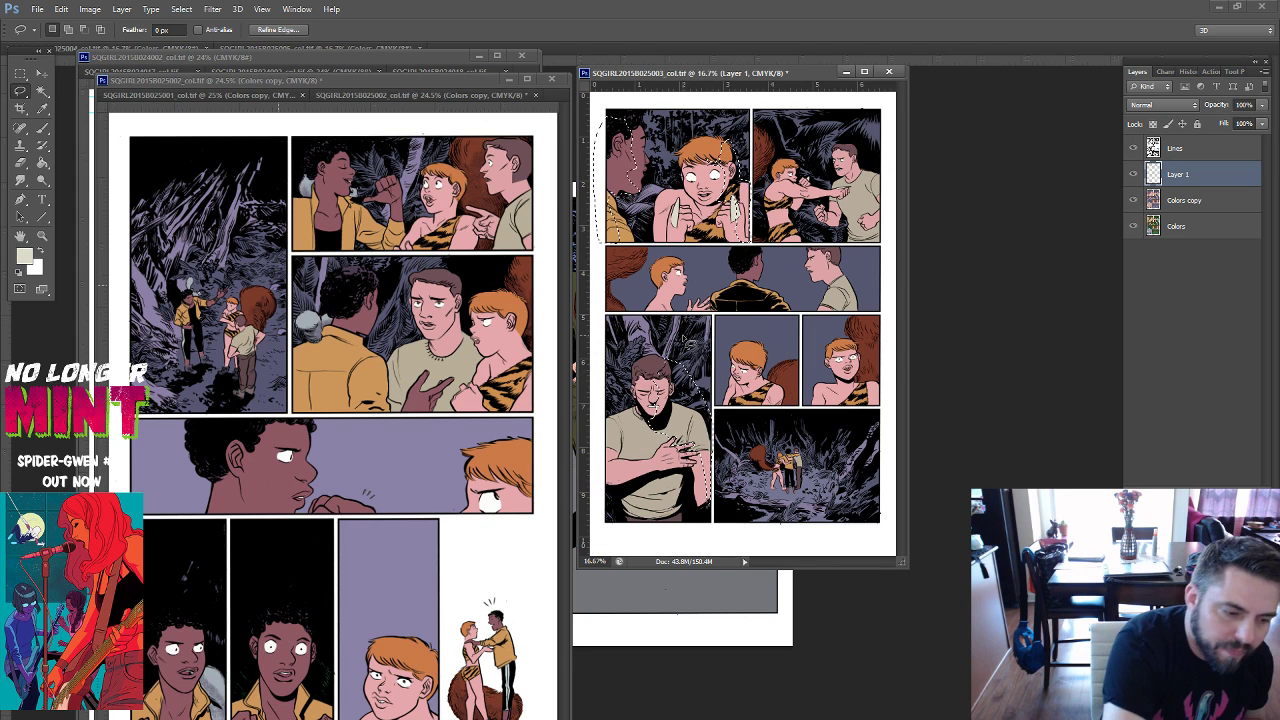
left_click(700, 372)
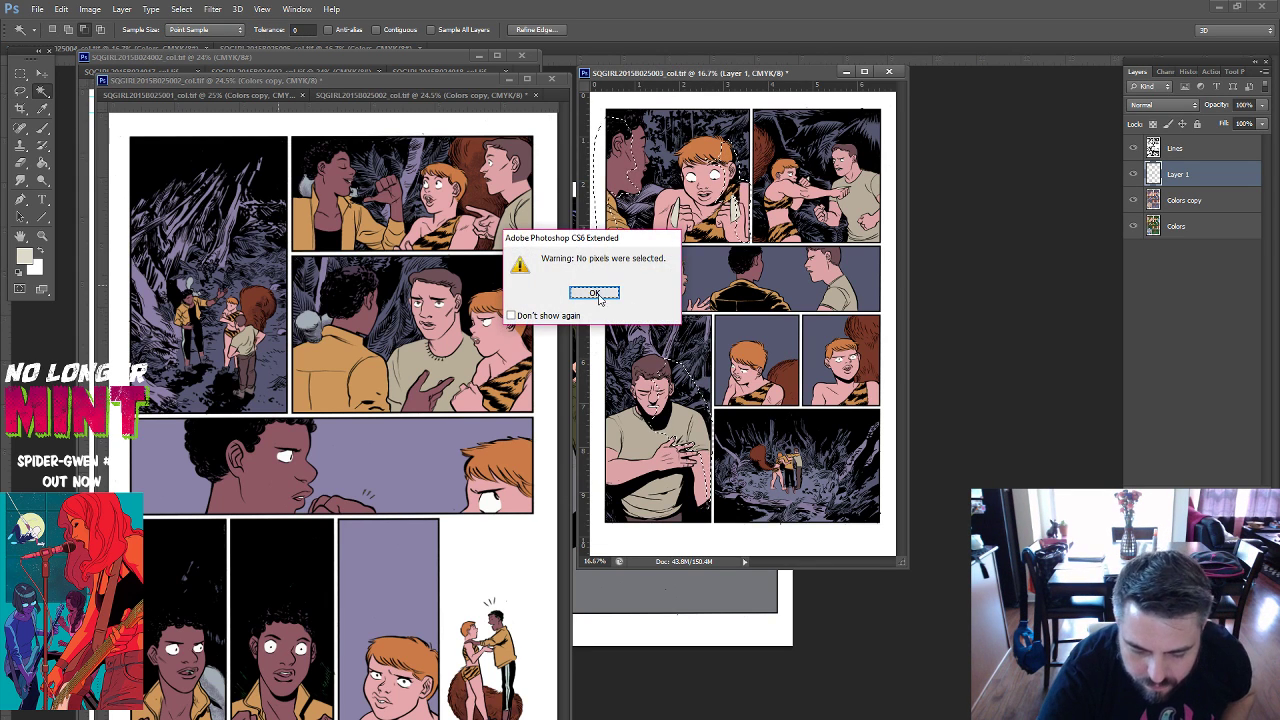
key("Return")
key("alt+bracketleft")
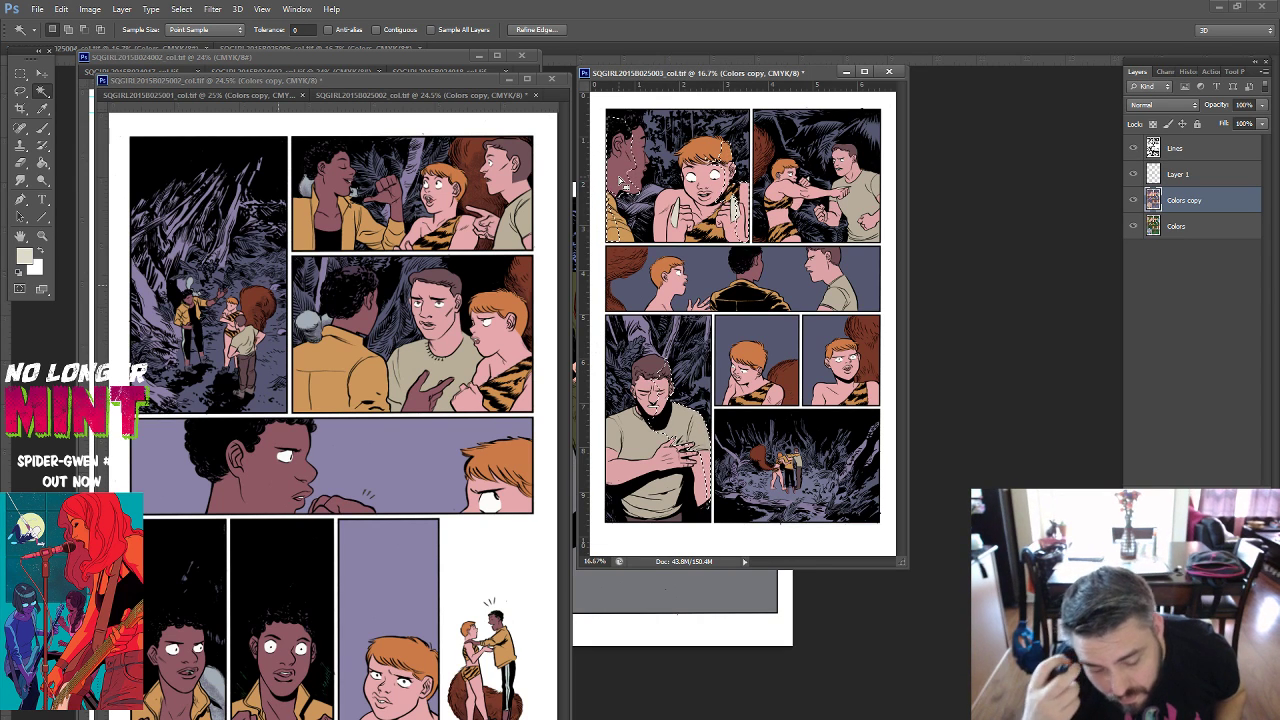
Add the lower-left man's shirt to the shadow selection.
key("l")
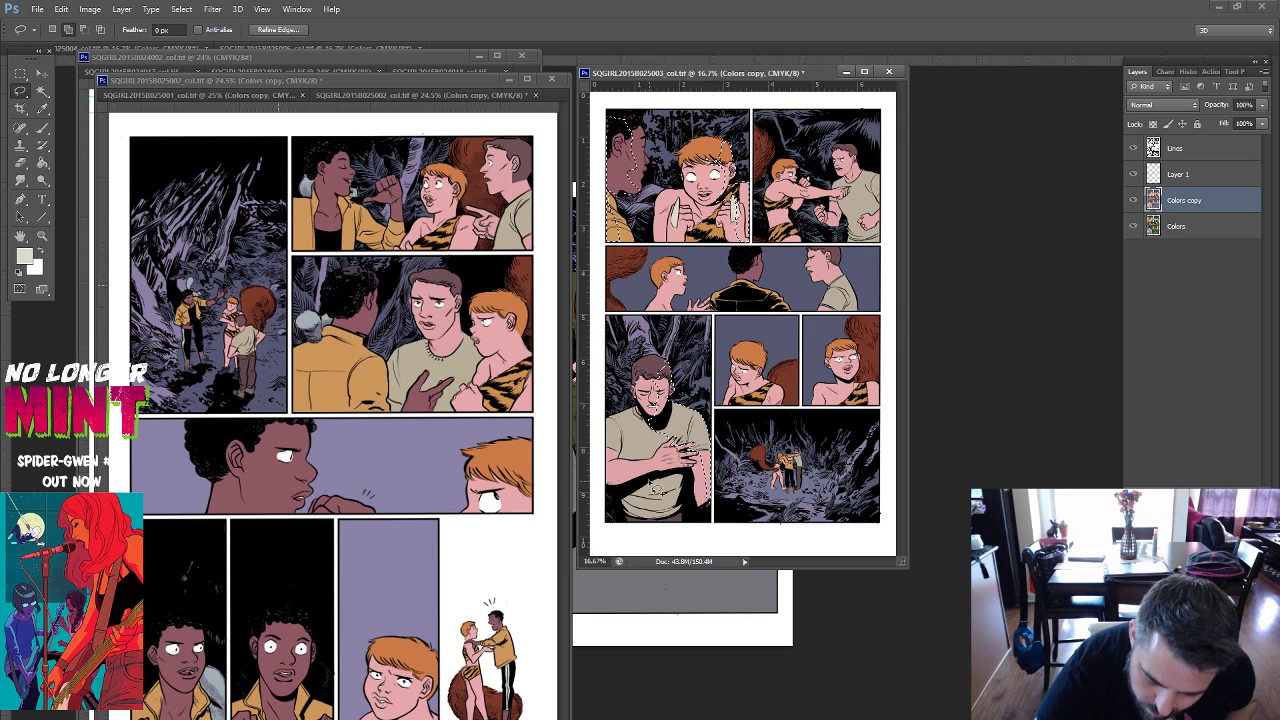
mouse_move(645, 500)
left_mouse_down()
mouse_move(630, 440)
mouse_move(622, 464)
left_mouse_up()
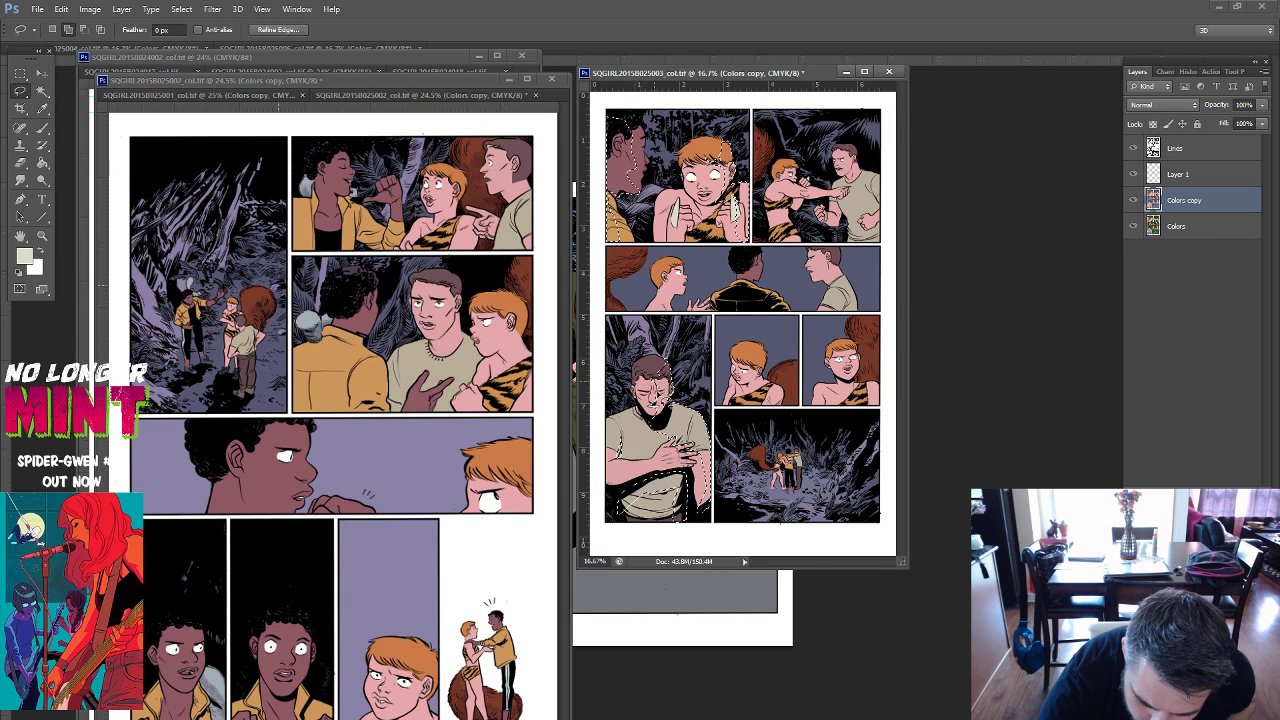
left_click(42, 91)
Set Layer 1 to Multiply blending at 52% opacity.
left_click(1200, 176)
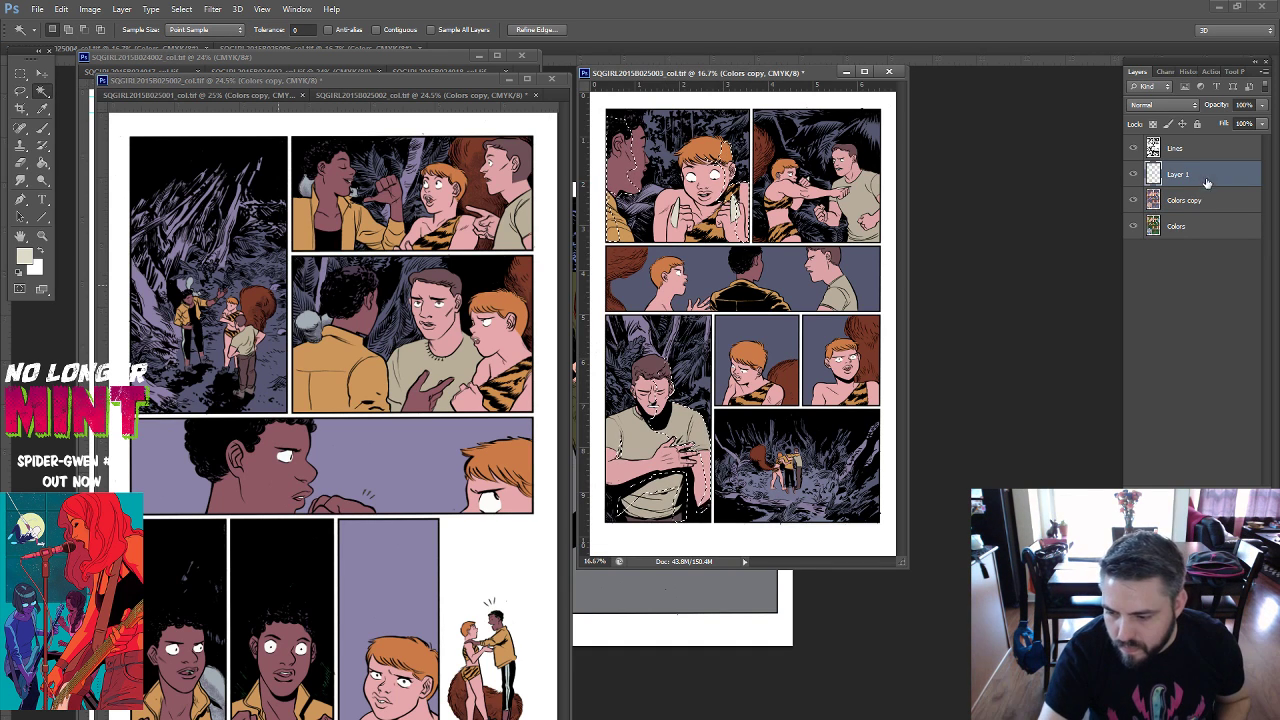
left_click(1190, 105)
left_click(1160, 167)
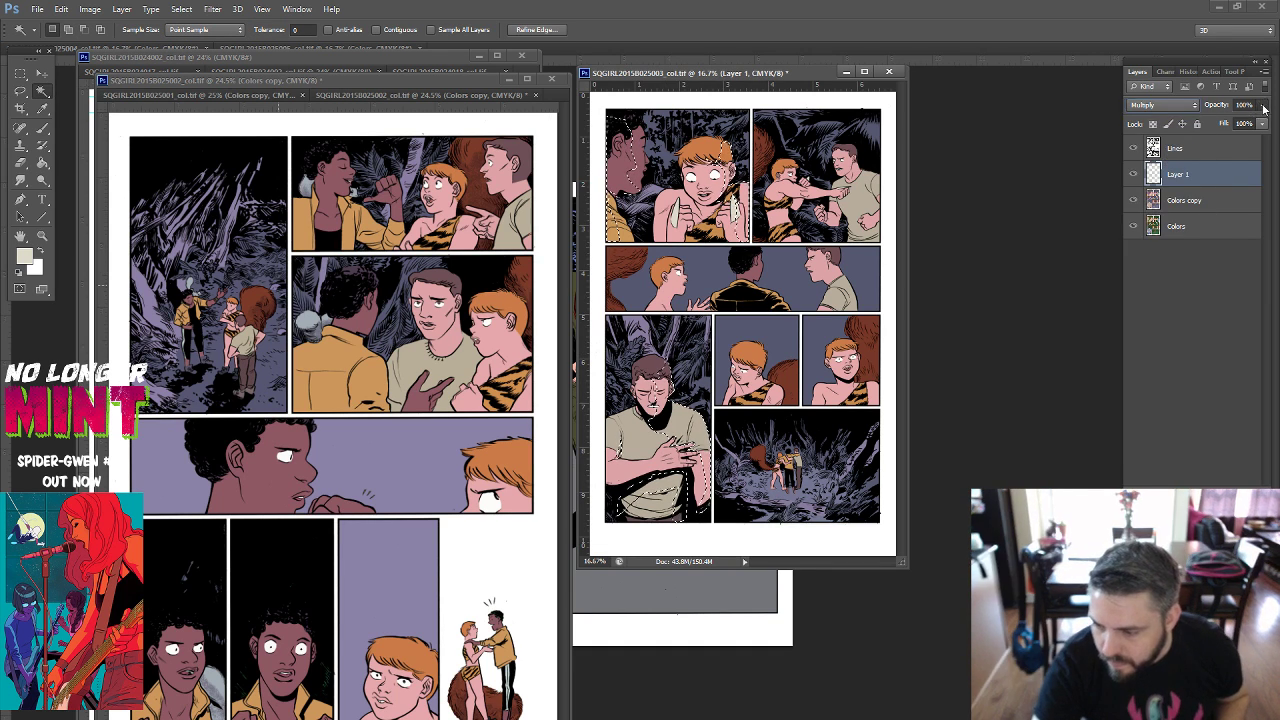
left_click_drag(1262, 105, 1228, 122)
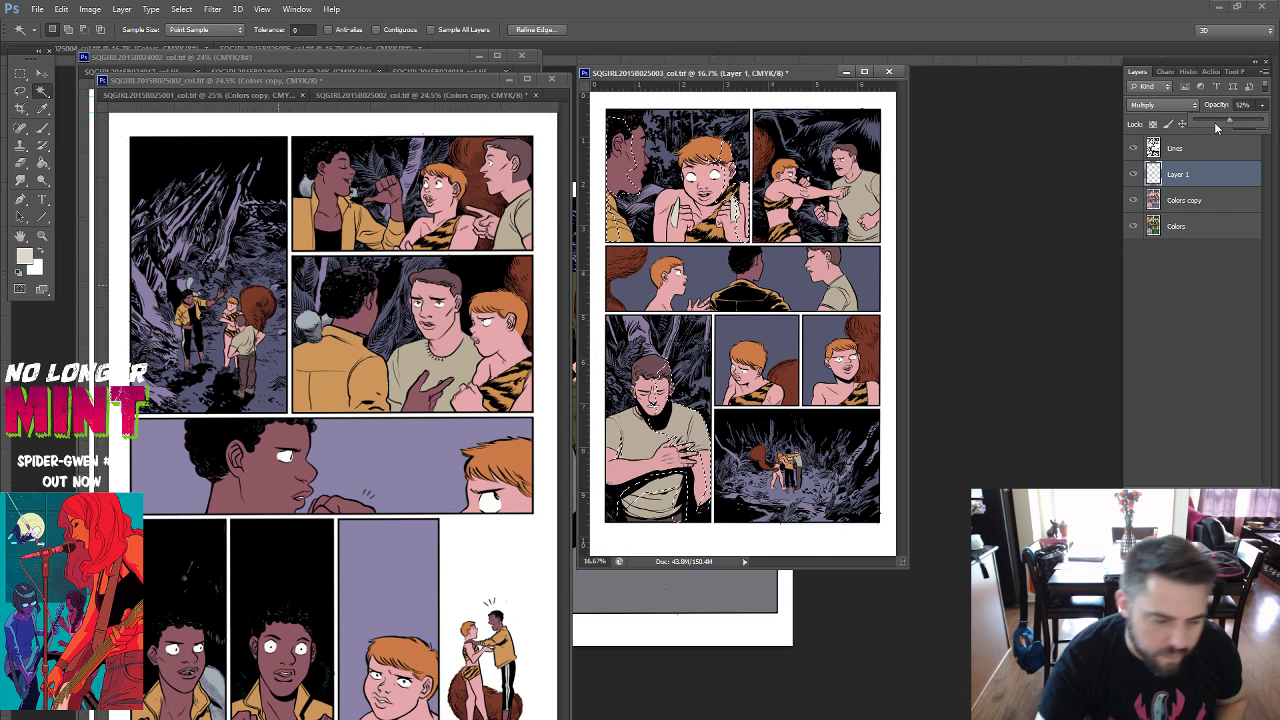
Fill the shadow selections with lavender and deselect.
key("g")
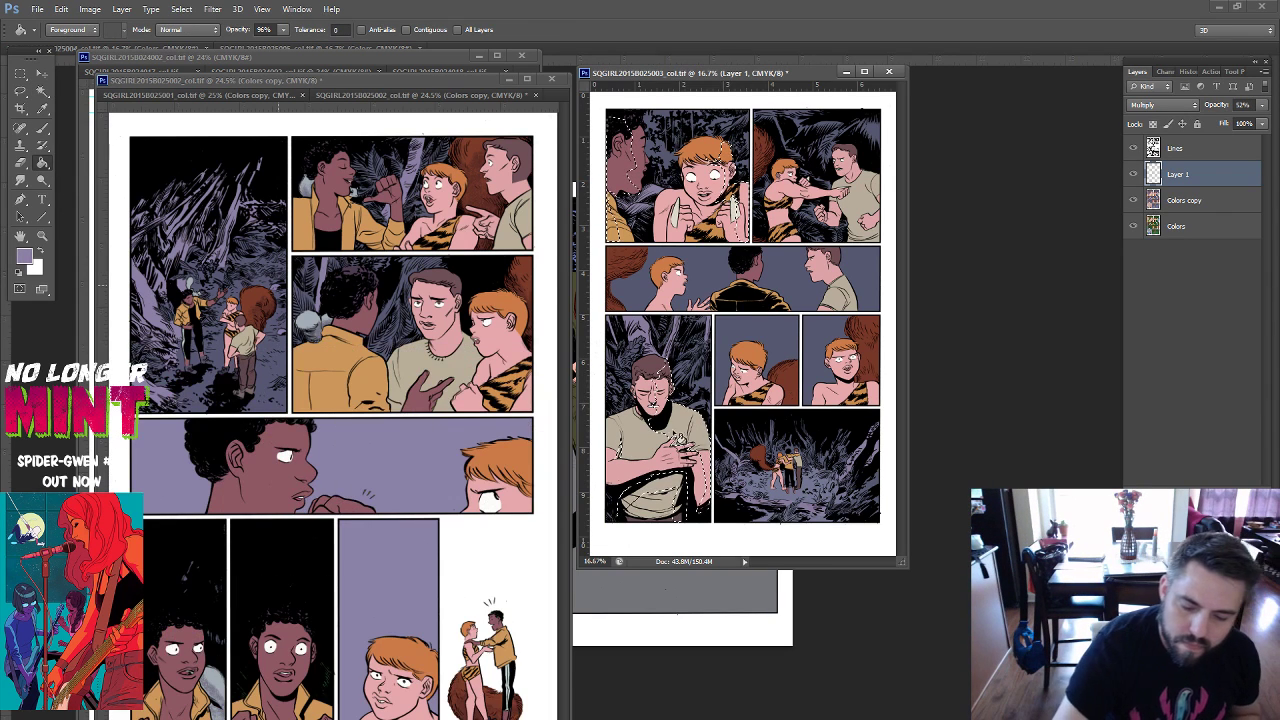
left_click(735, 450, "alt")
key("alt+BackSpace")
key("ctrl+d")
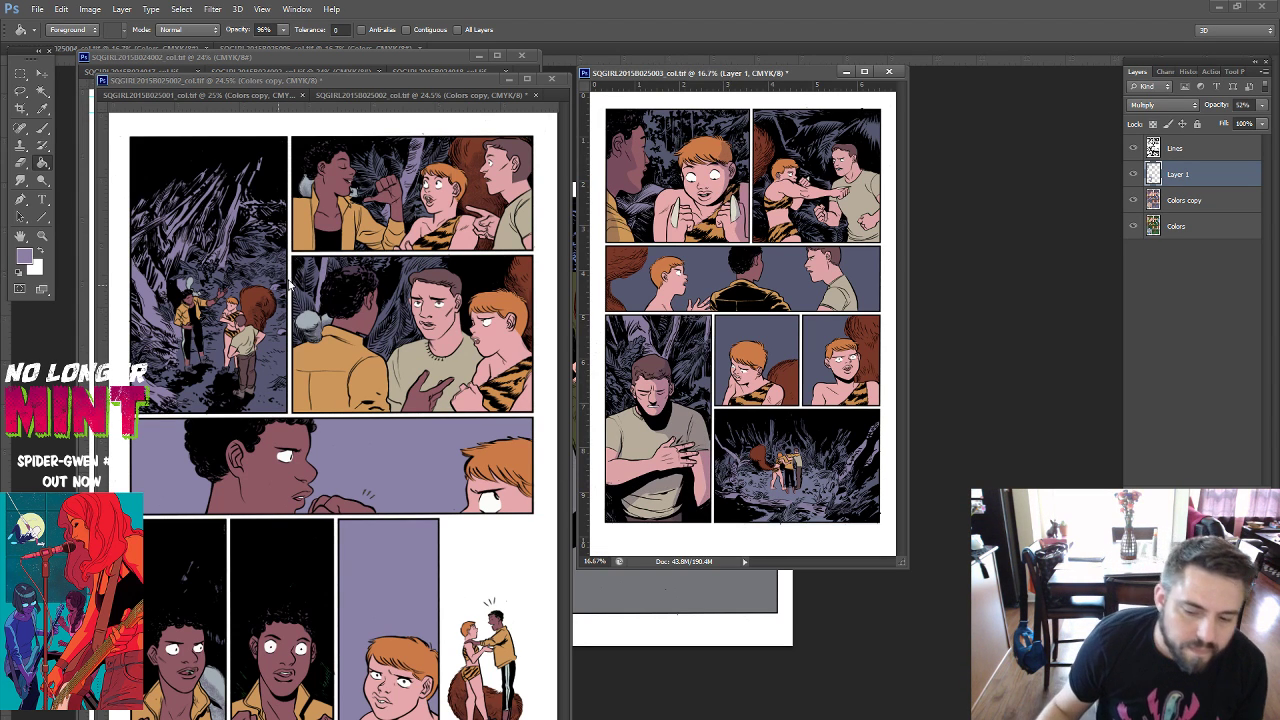
left_click(44, 12)
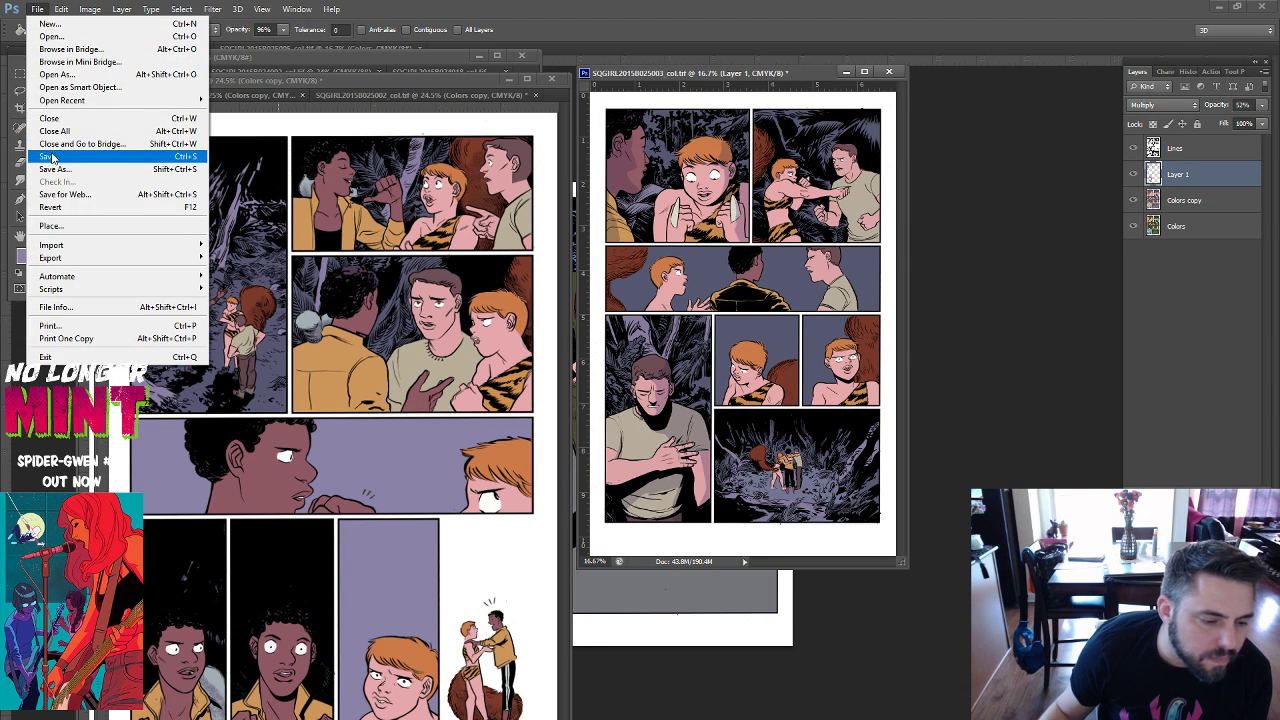
Save page 003, then float the SQGIRL2015B025004_col.tif hangar page in its own window.
left_click(52, 152)
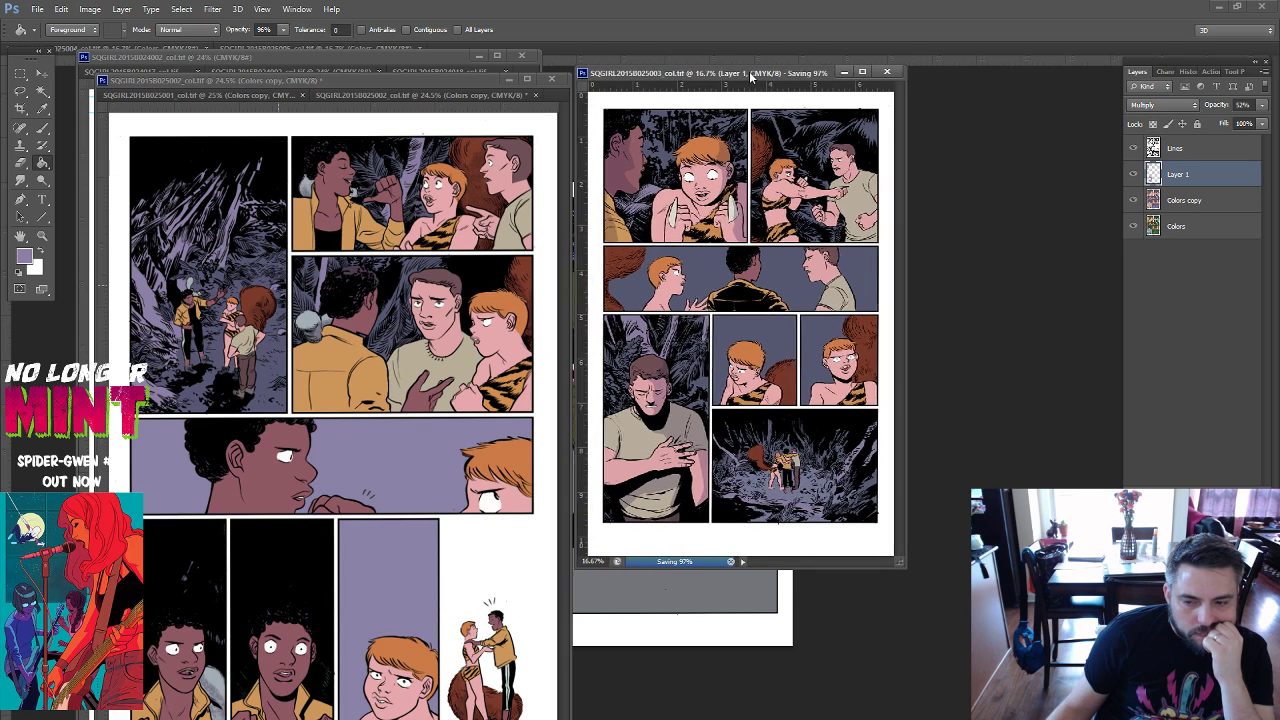
mouse_move(752, 78)
left_mouse_down()
mouse_move(420, 96)
mouse_move(367, 80)
left_mouse_up()
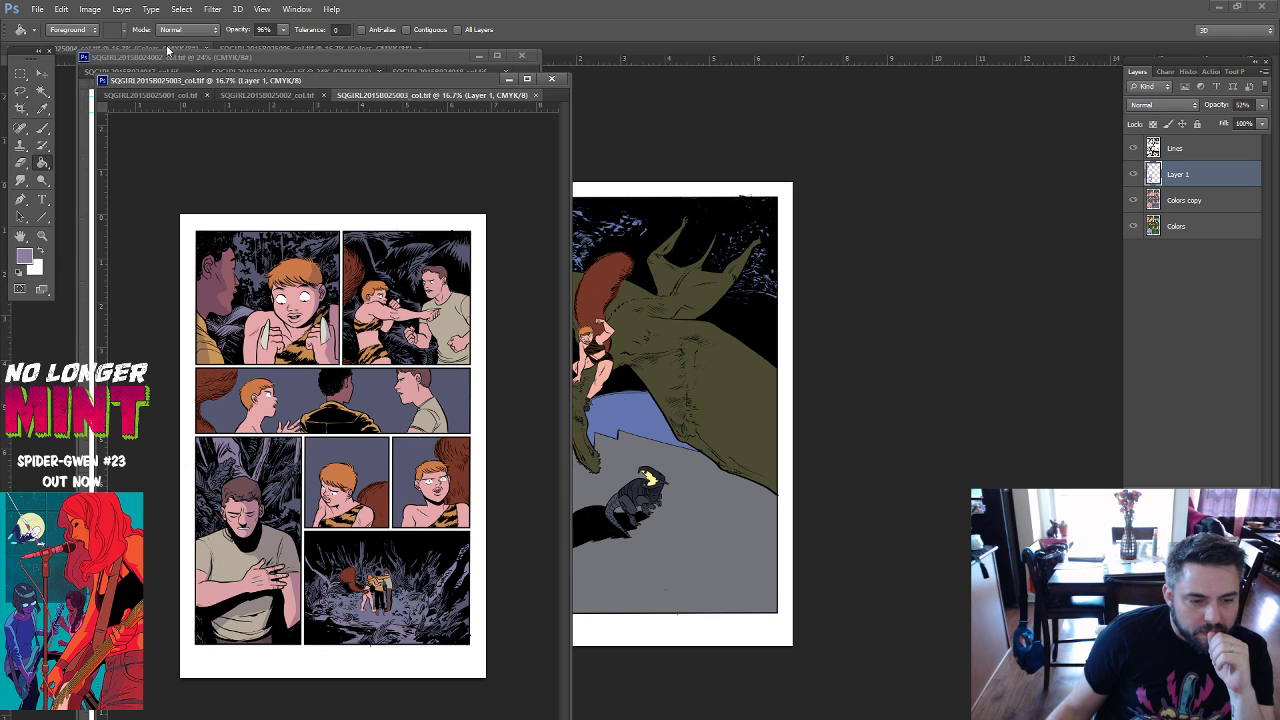
mouse_move(167, 50)
left_mouse_down()
mouse_move(623, 119)
mouse_move(753, 105)
left_mouse_up()
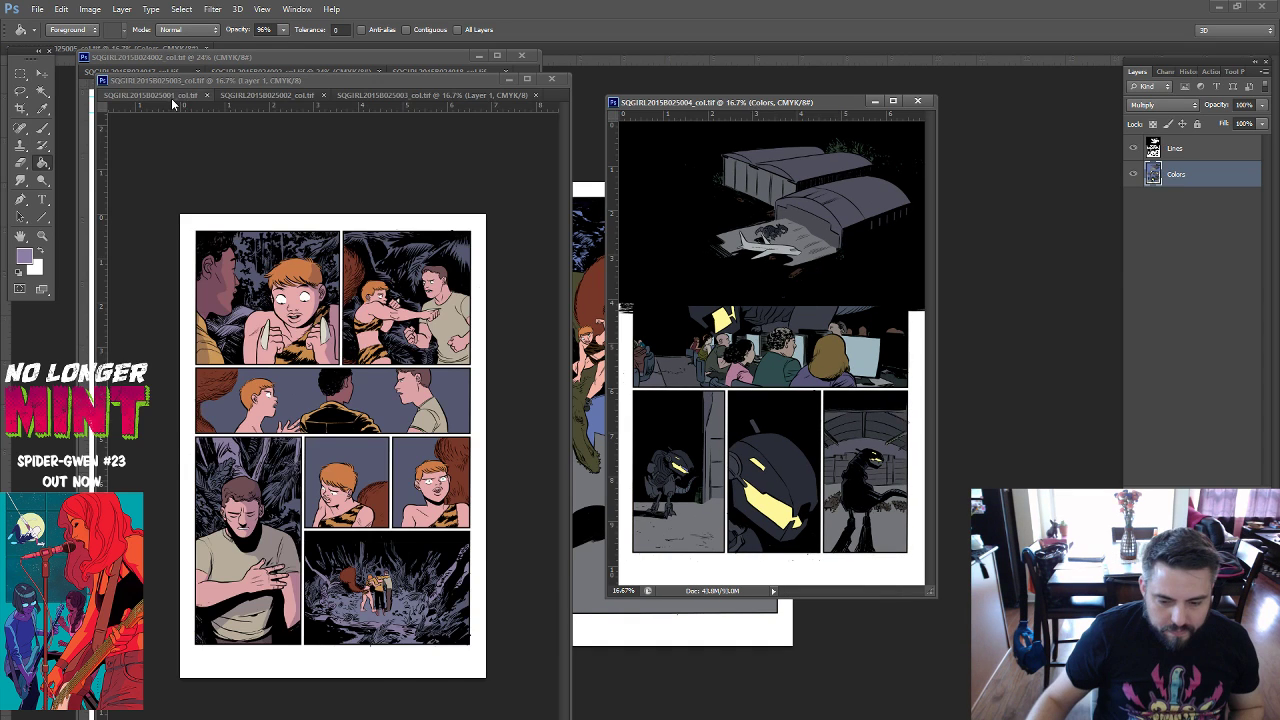
Activate page 4 and duplicate its Colors layer.
left_click(150, 95)
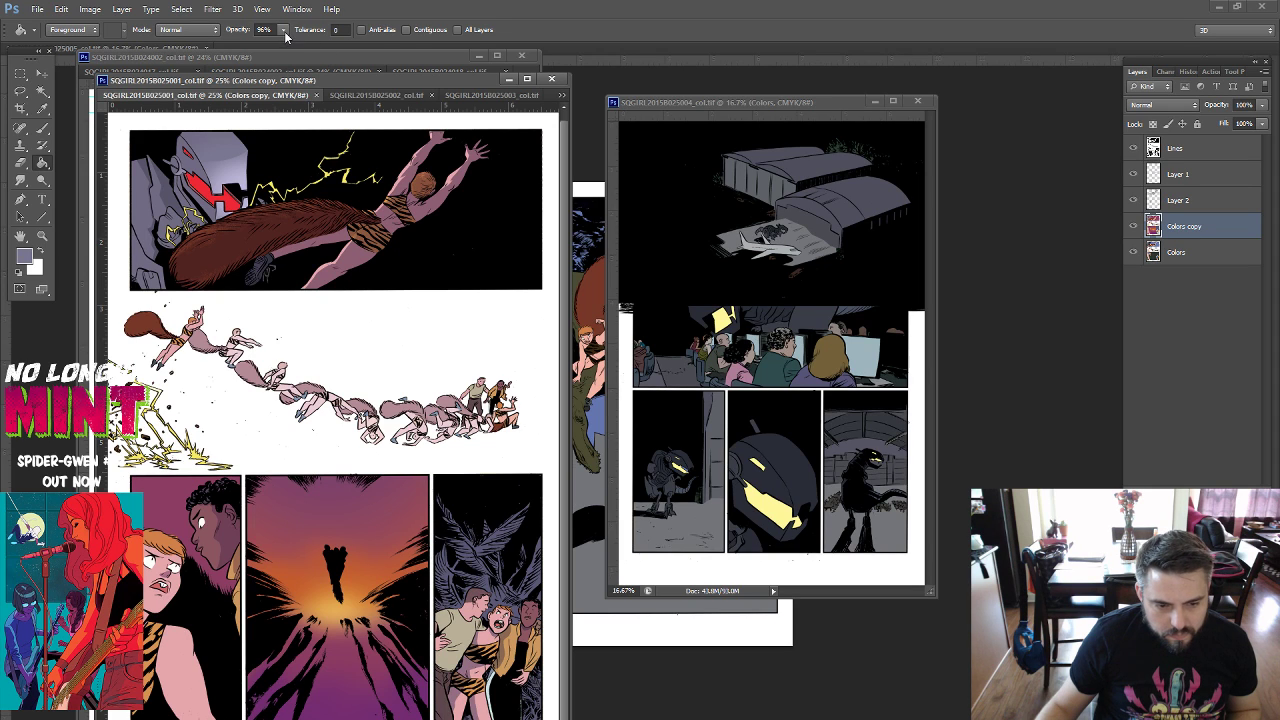
left_click(855, 482)
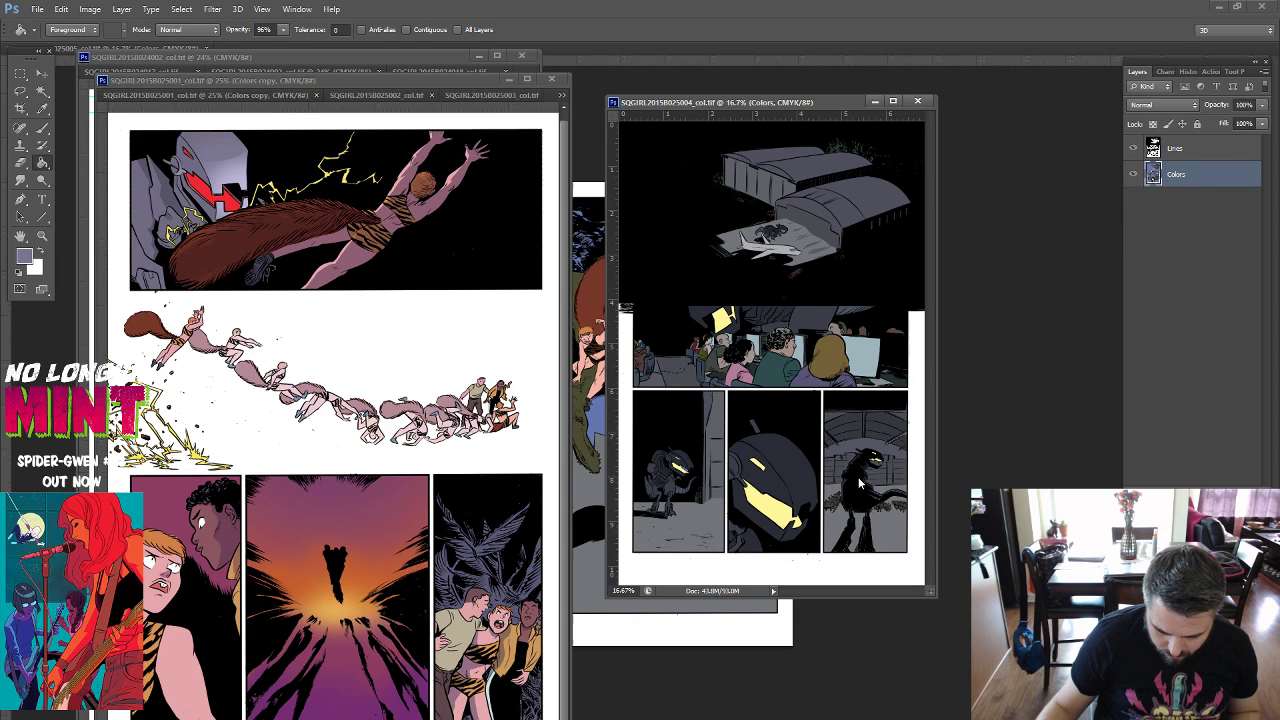
right_click(1186, 176)
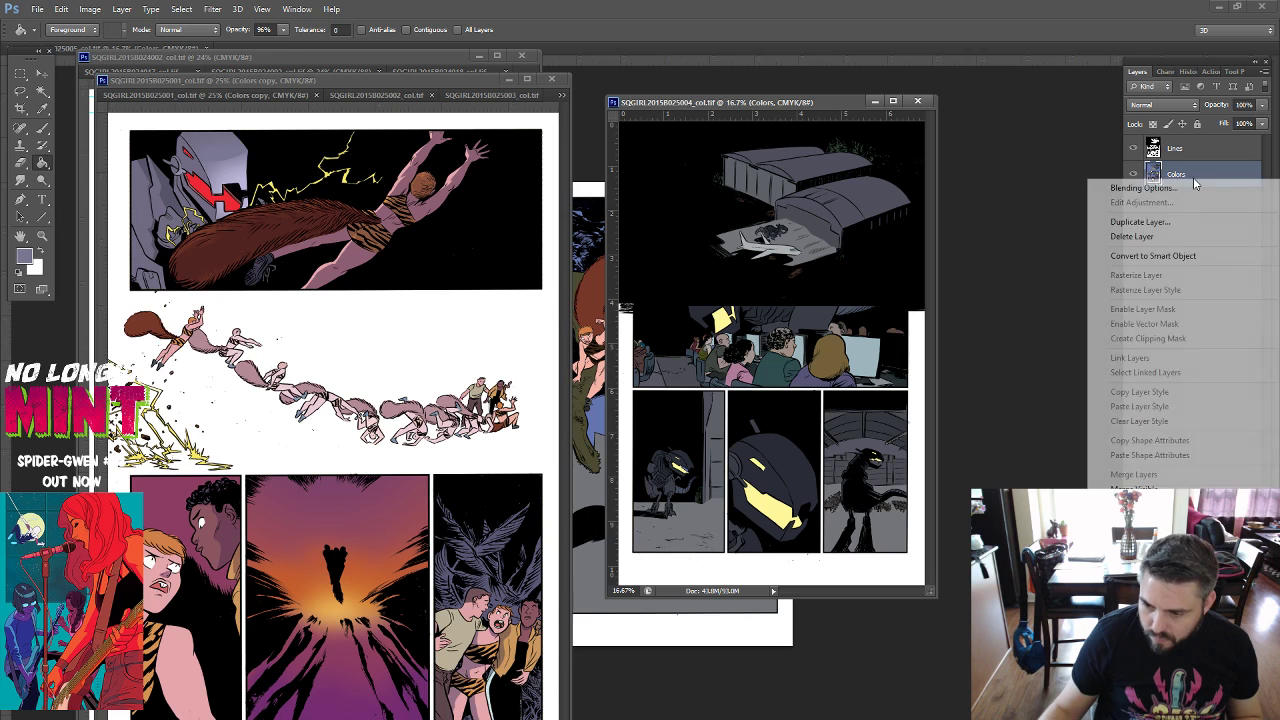
left_click(1179, 221)
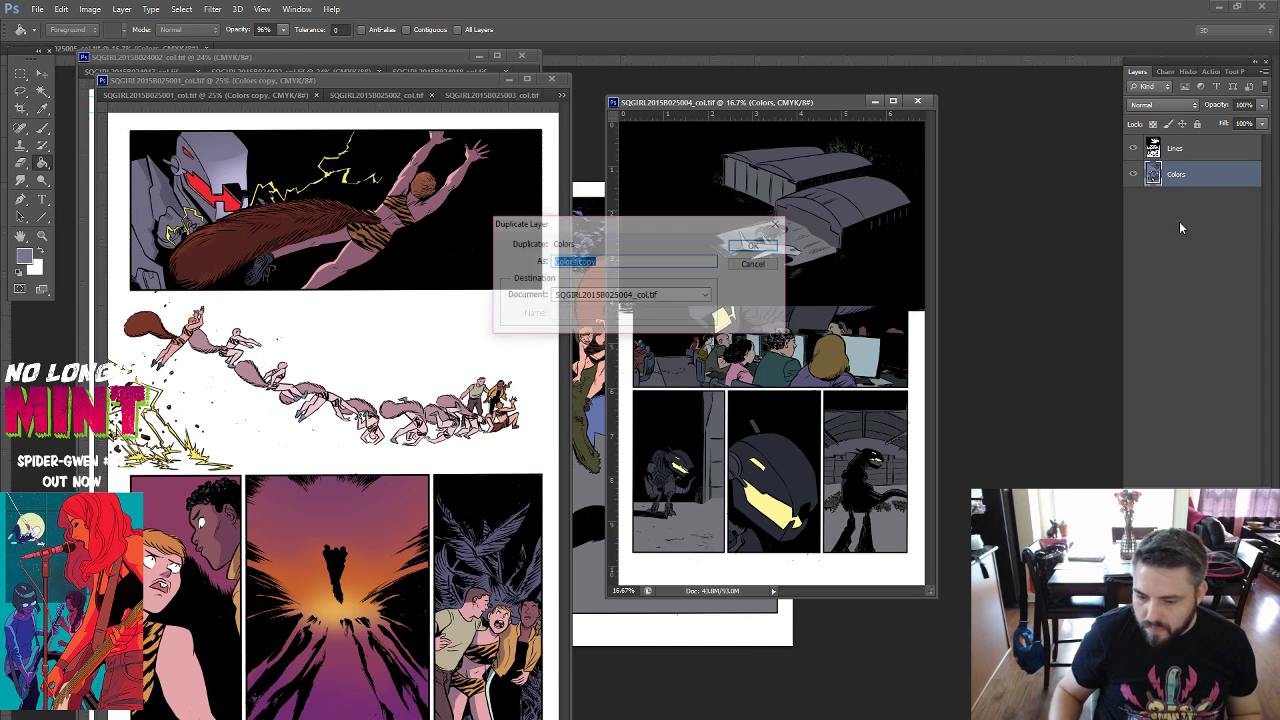
key("Return")
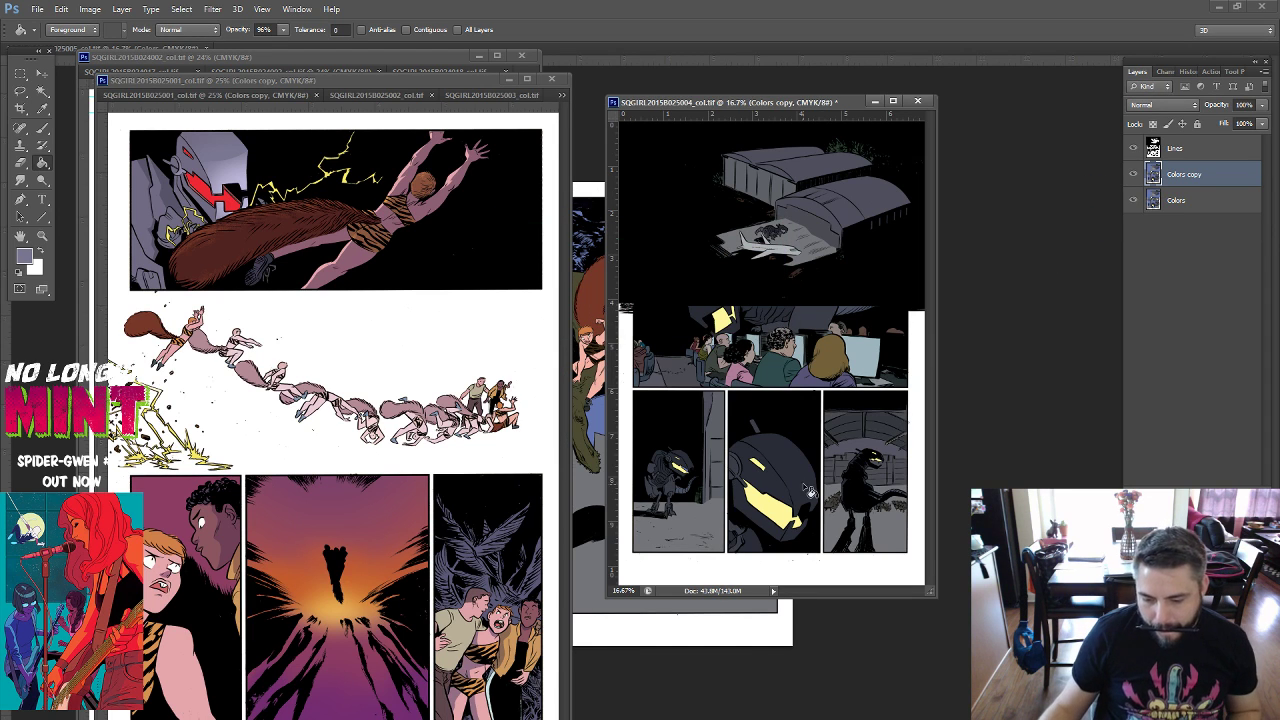
Refill the robots lighter grey-purple, their visors sampled red, and the trees lighter grey.
left_click(808, 490)
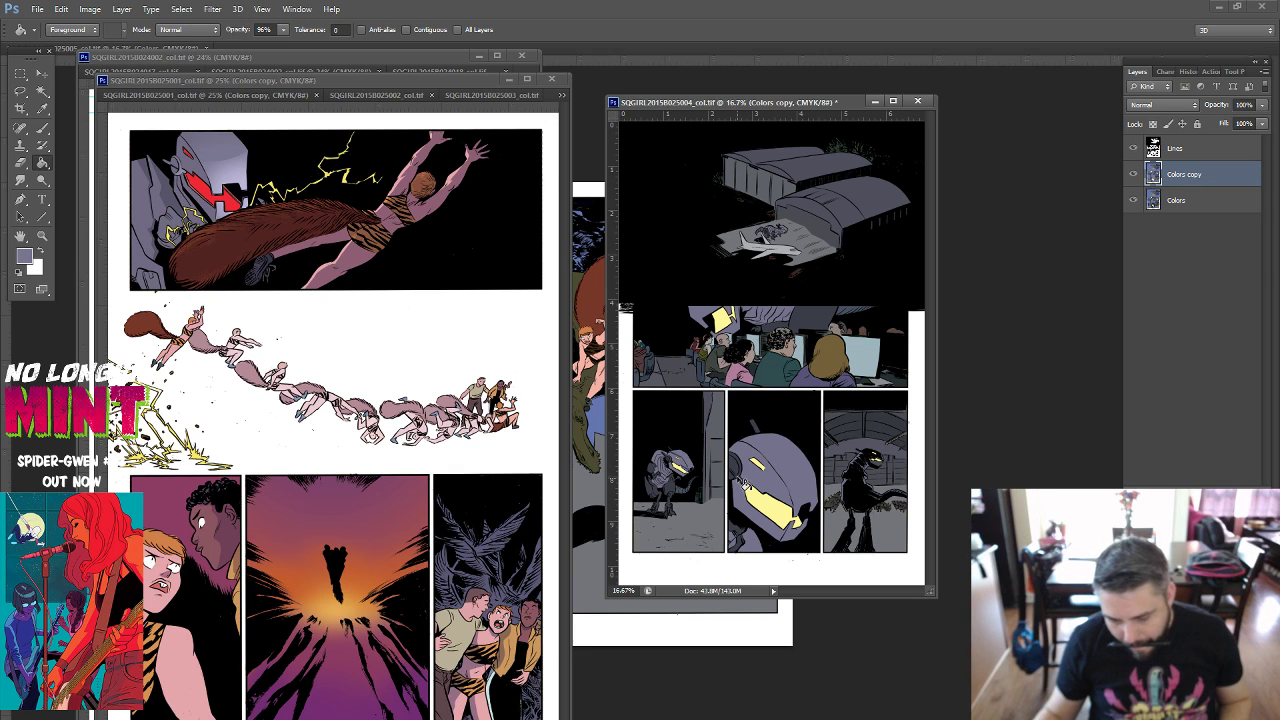
left_click(705, 498)
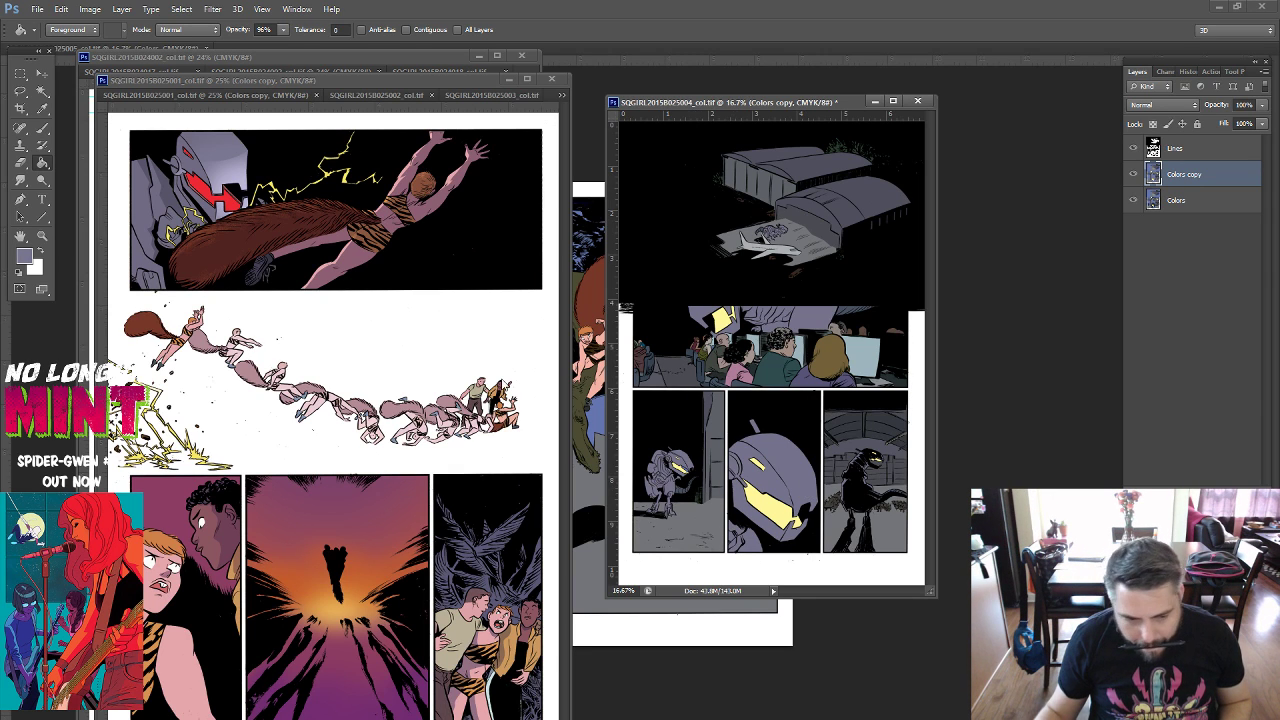
left_click(230, 194, "alt")
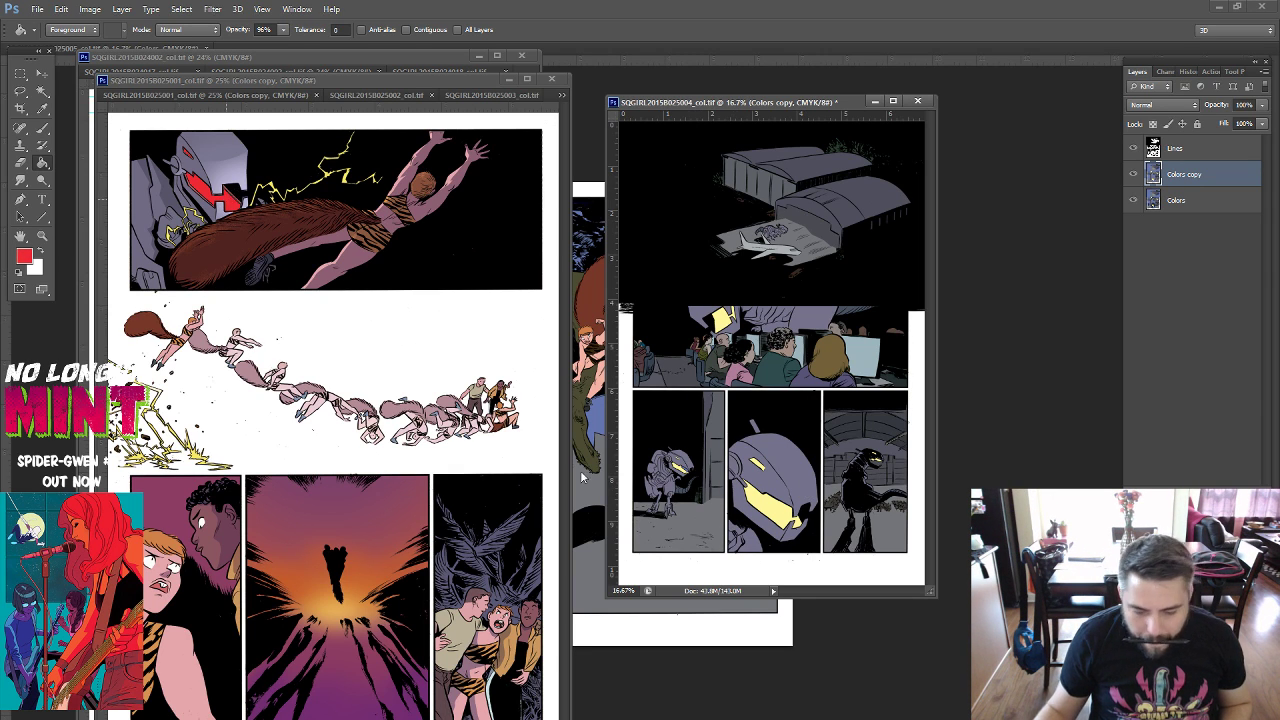
left_click(774, 512)
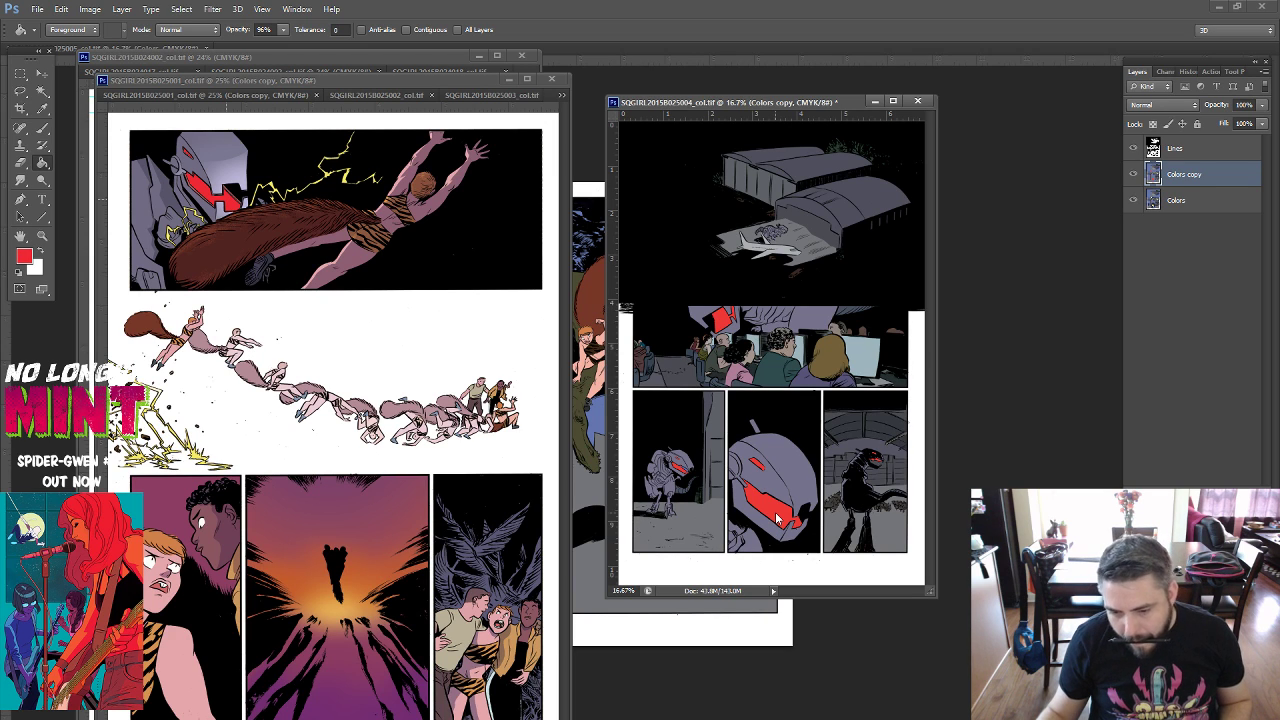
left_click(777, 447, "alt")
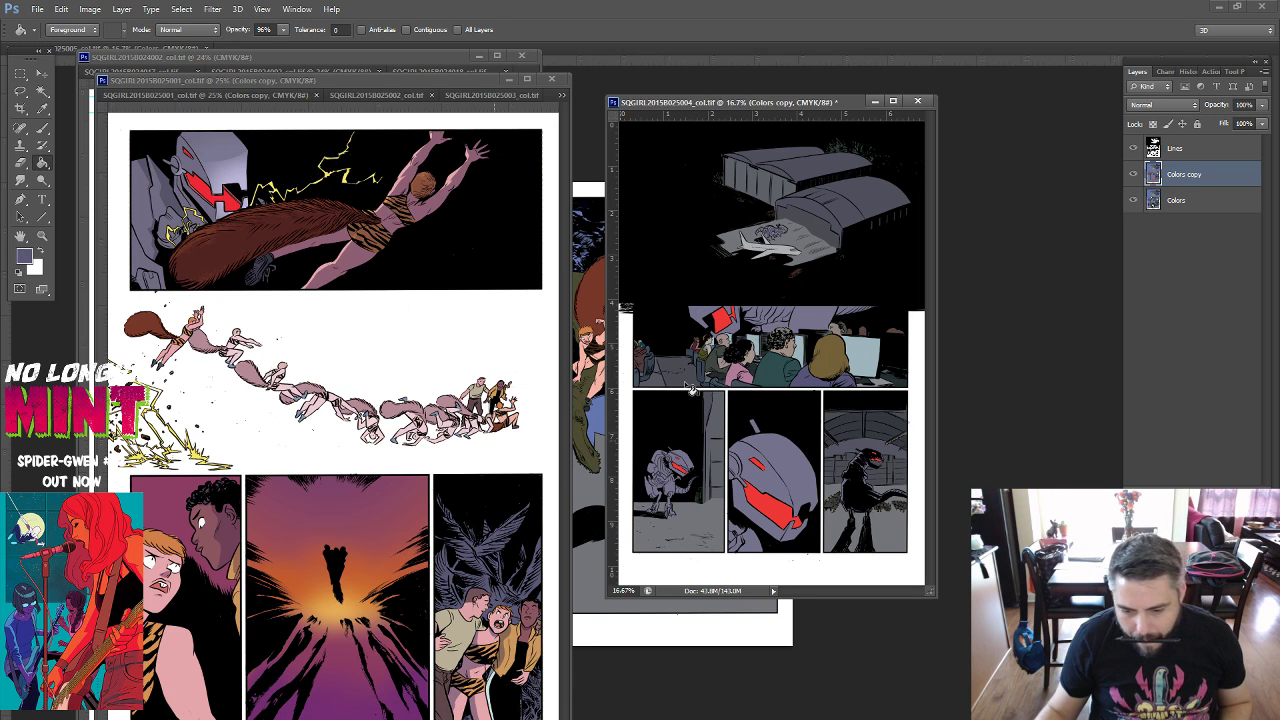
left_click(880, 163)
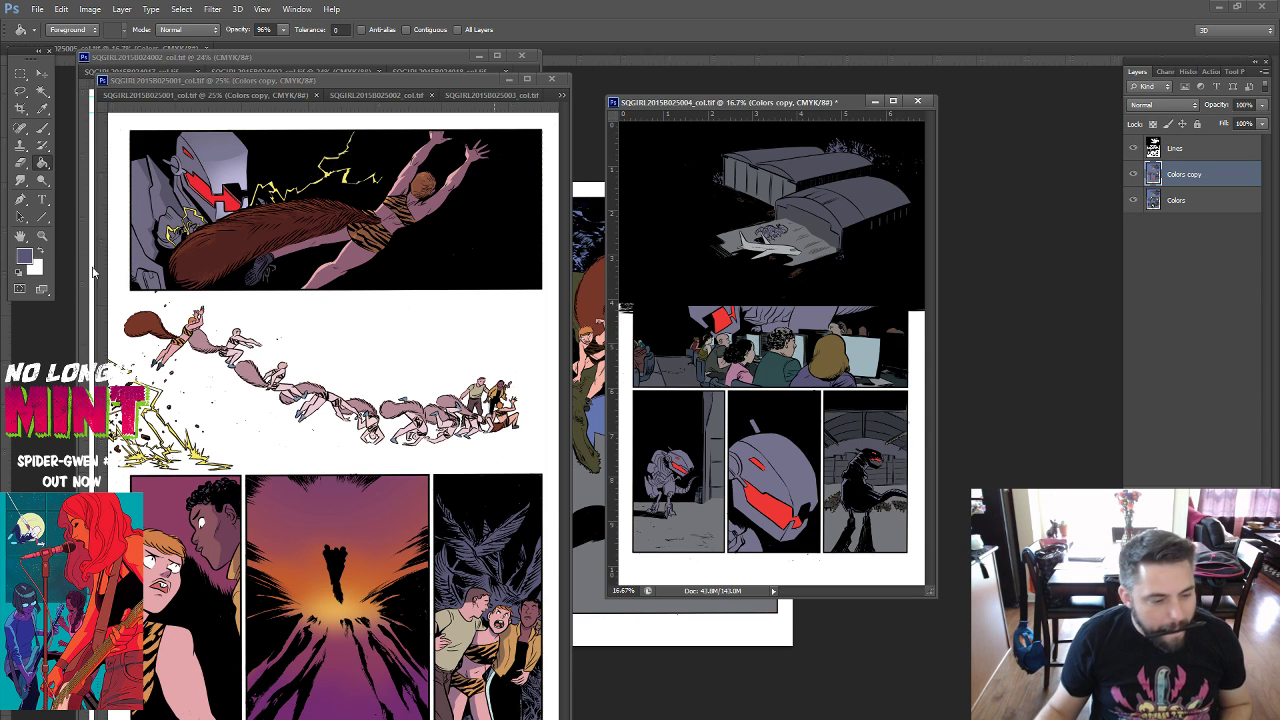
Set the foreground colour to a pale cyan.
left_click(41, 237)
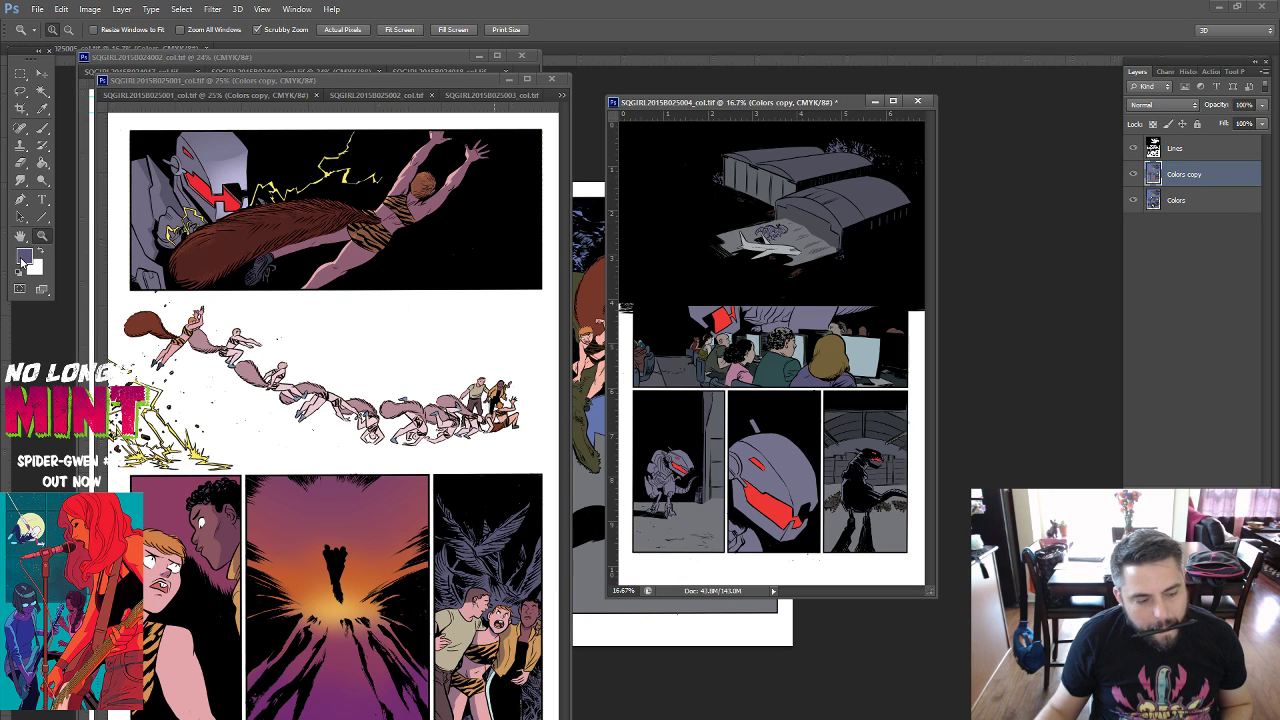
left_click(24, 255)
left_click(852, 611)
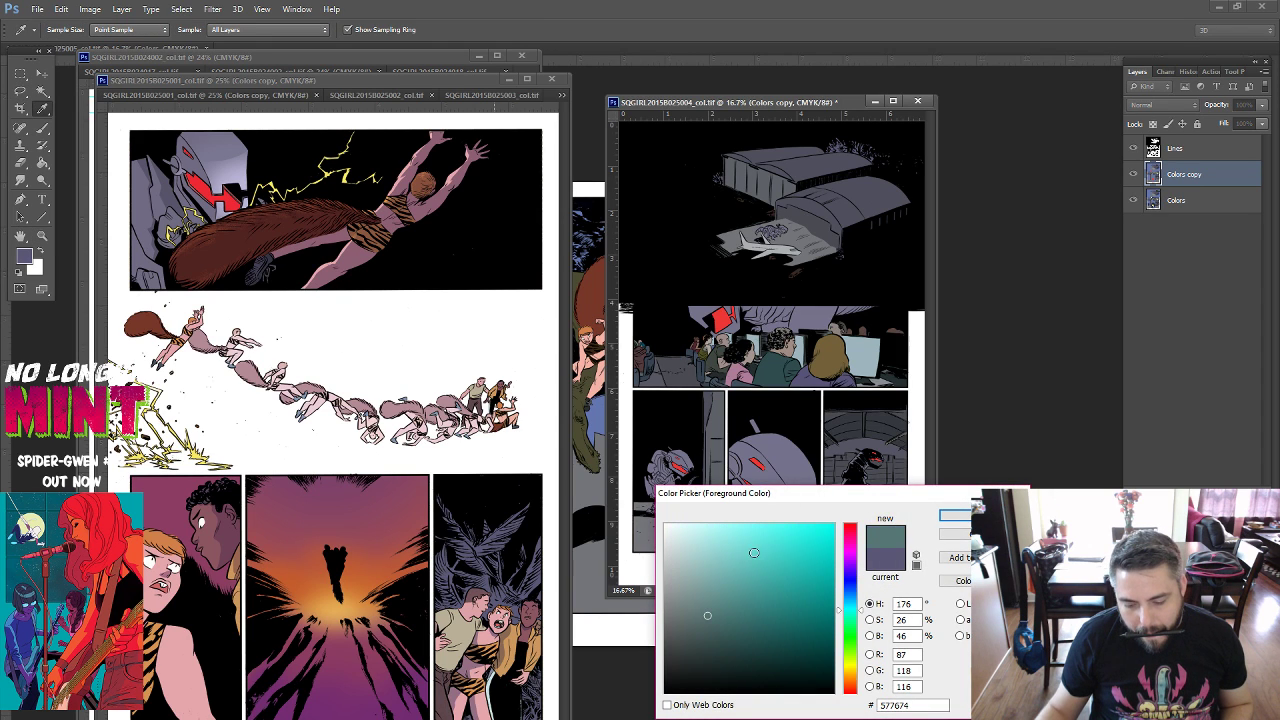
left_click_drag(712, 531, 712, 524)
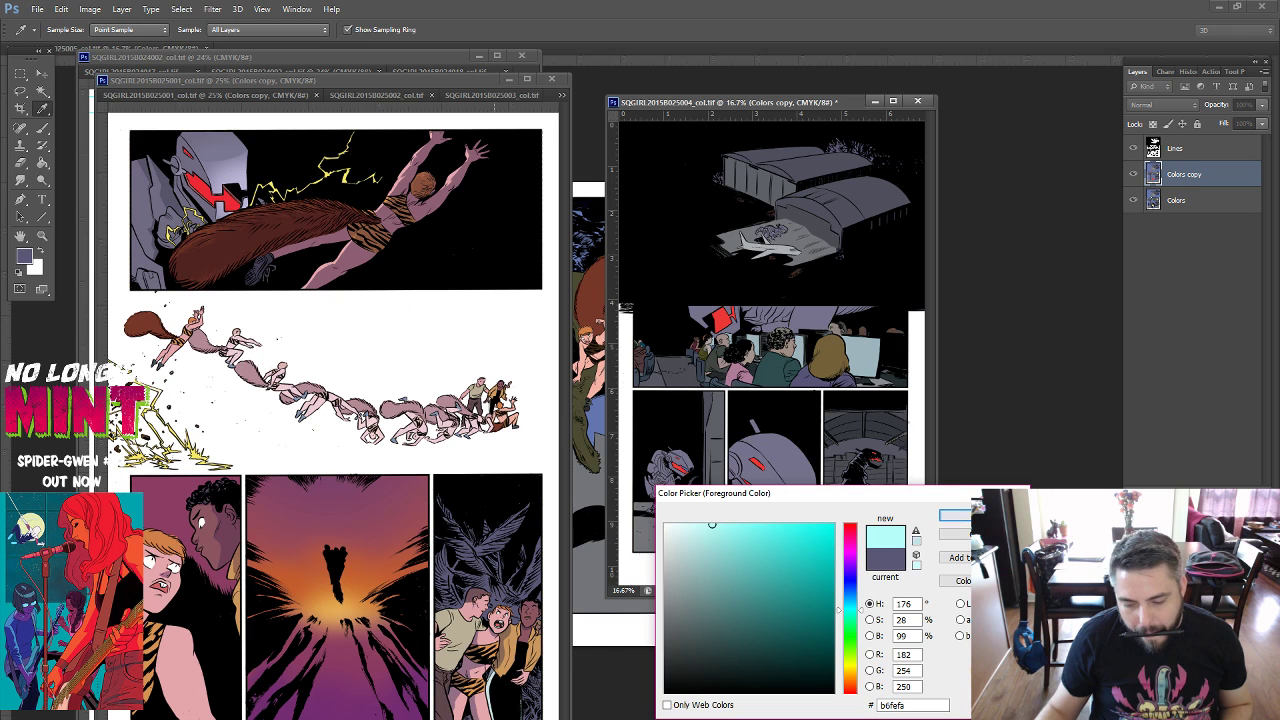
key("Return")
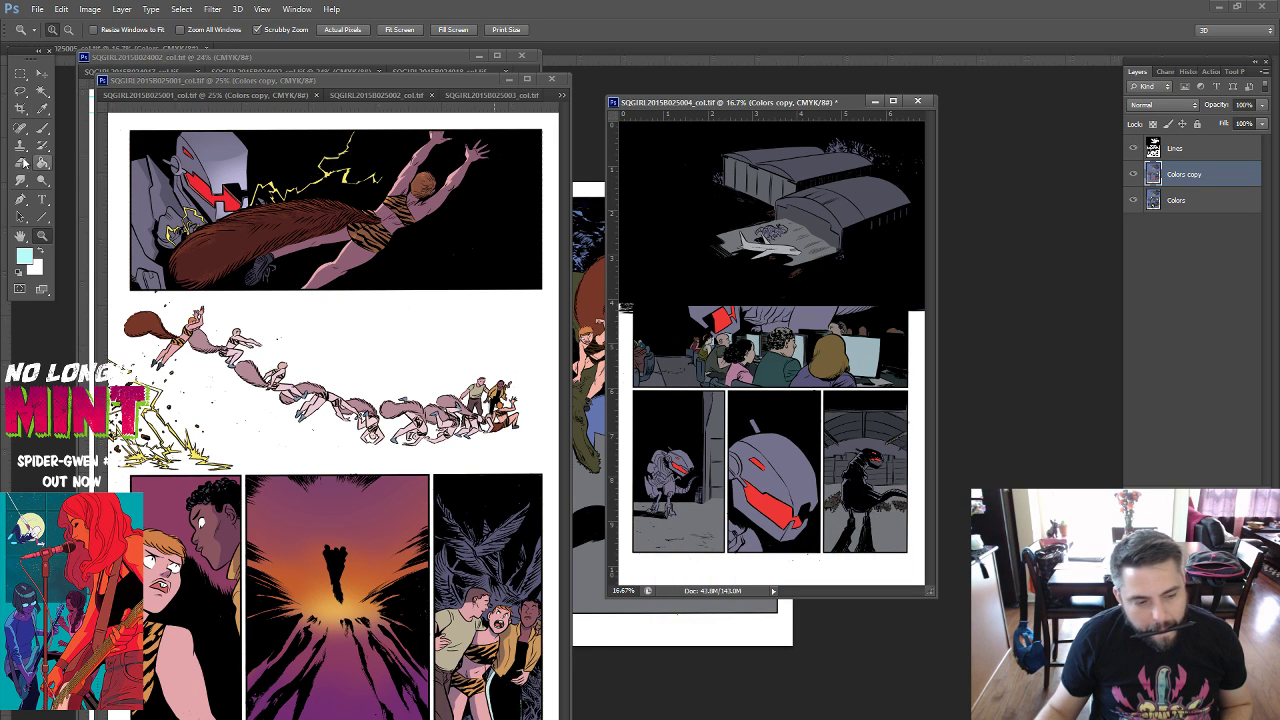
key("g")
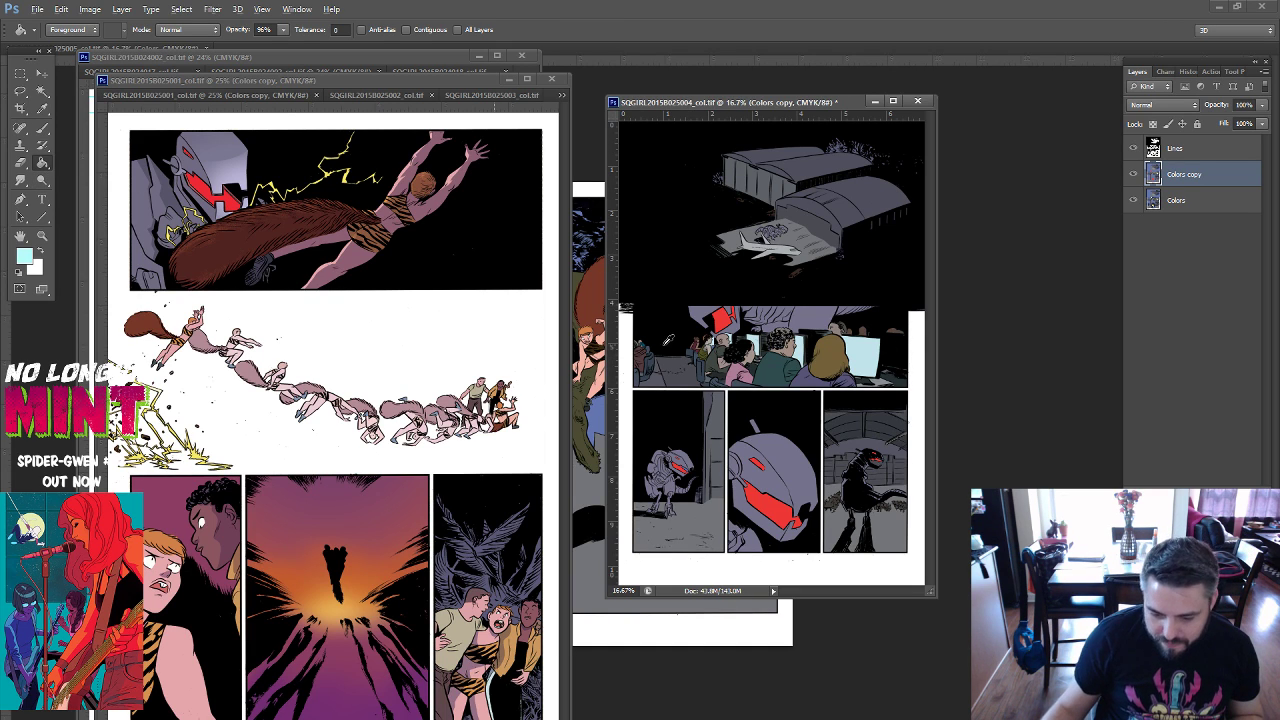
Sample dark brown, then mauve from the artwork as the paint colour.
left_click(645, 350, "alt")
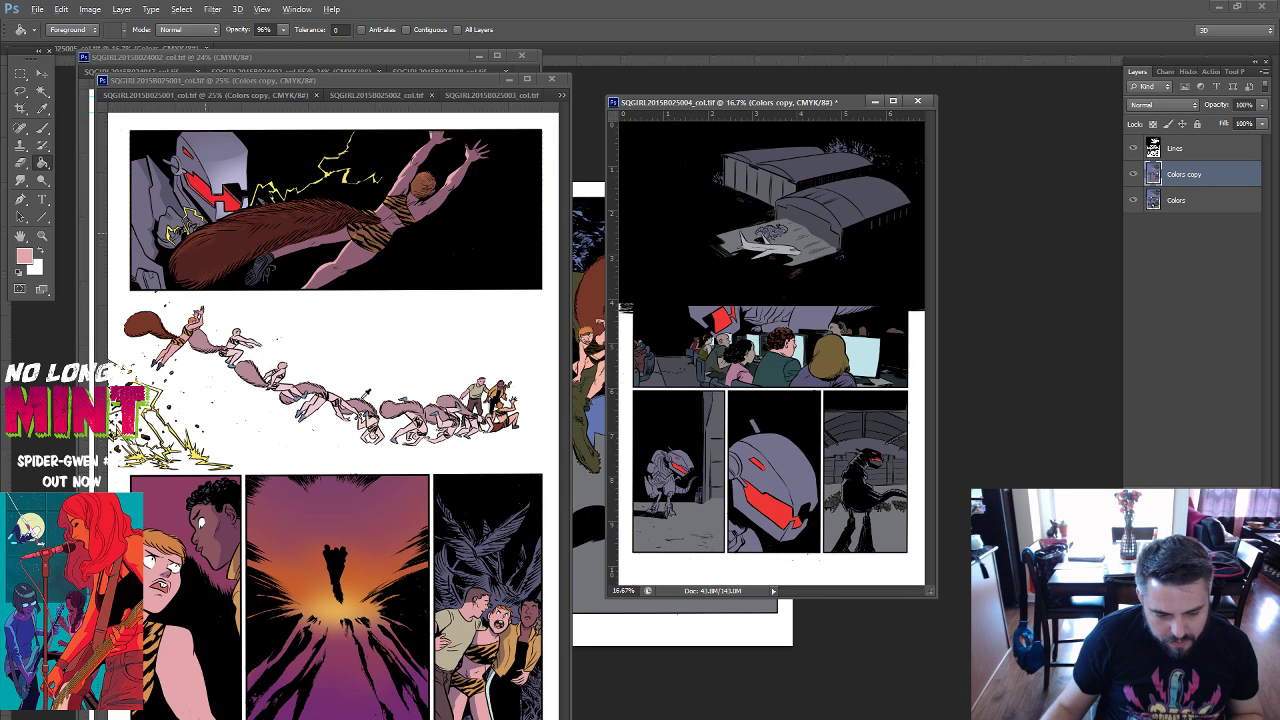
left_click(215, 513, "alt")
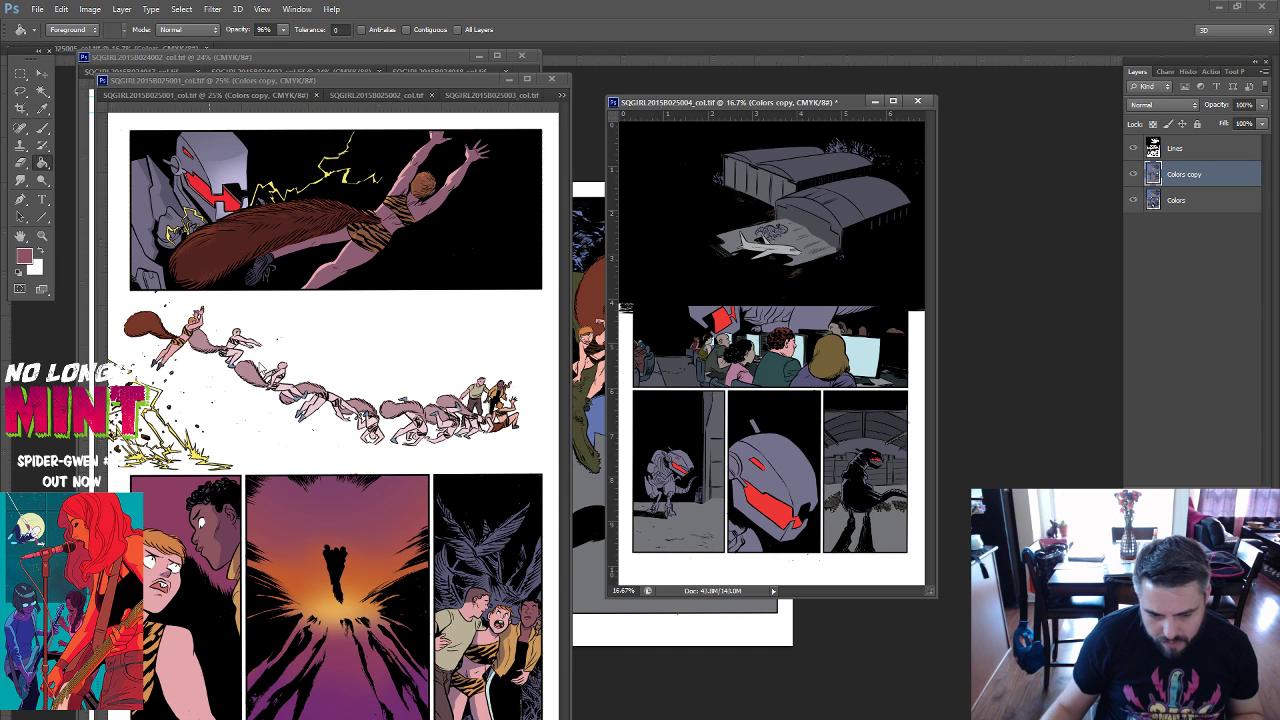
left_click(24, 256)
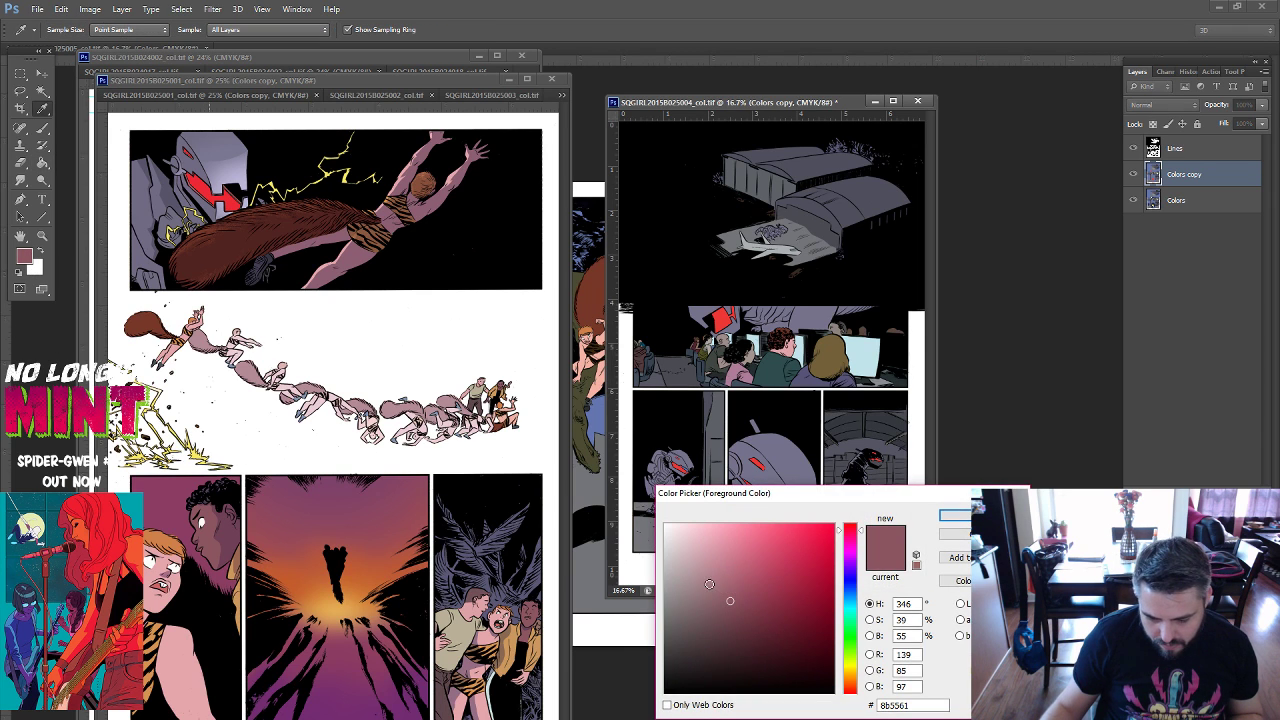
left_click(955, 515)
key("g")
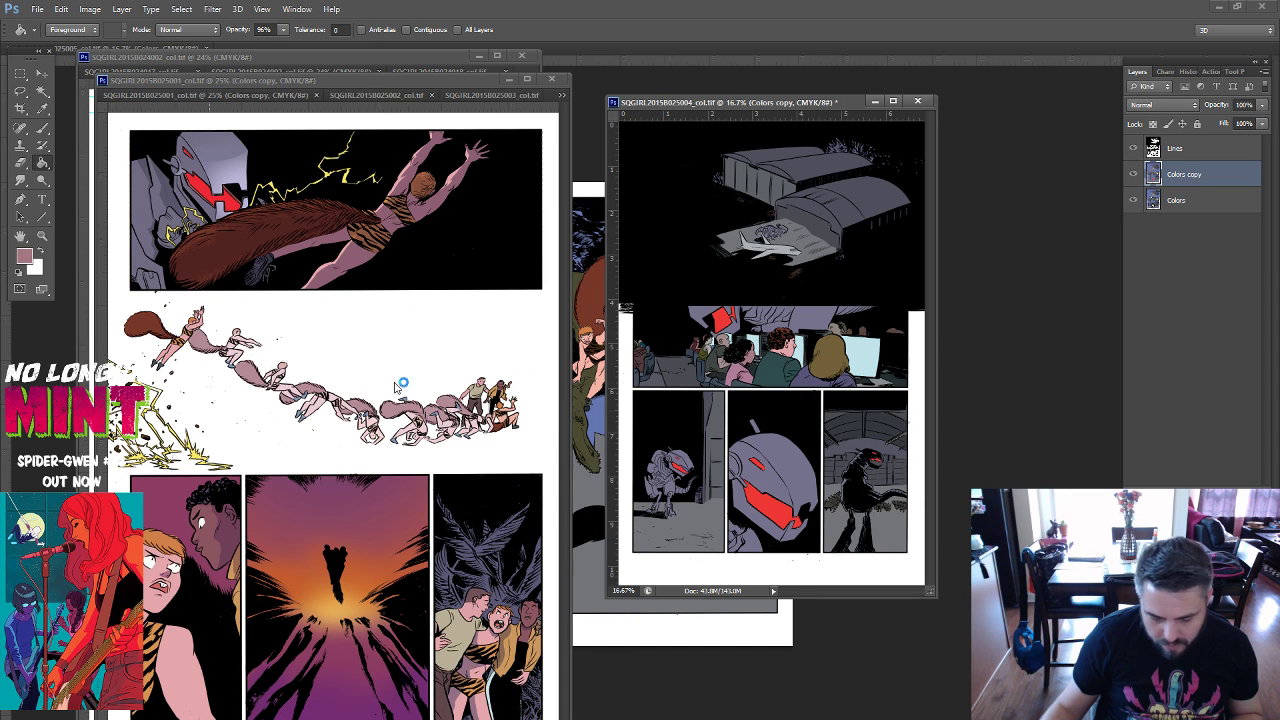
Mix a cyan-grey foreground colour in the Color Picker.
left_click(24, 256)
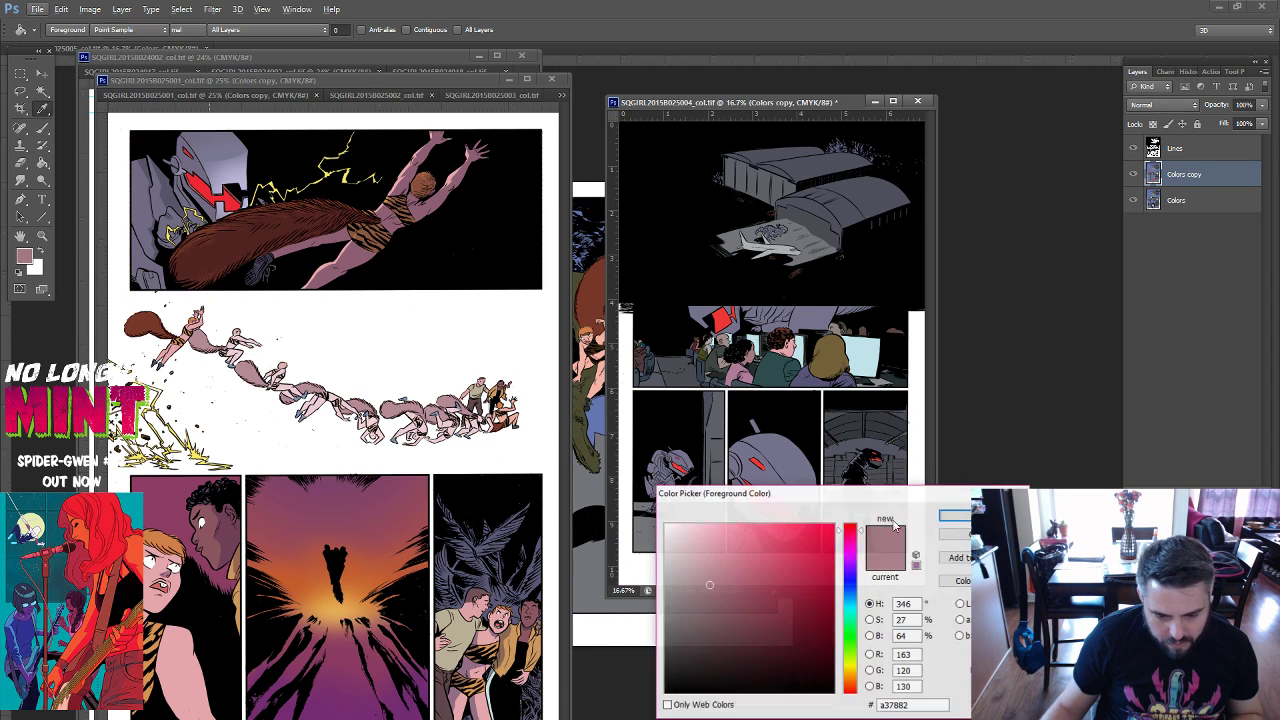
left_click(849, 605)
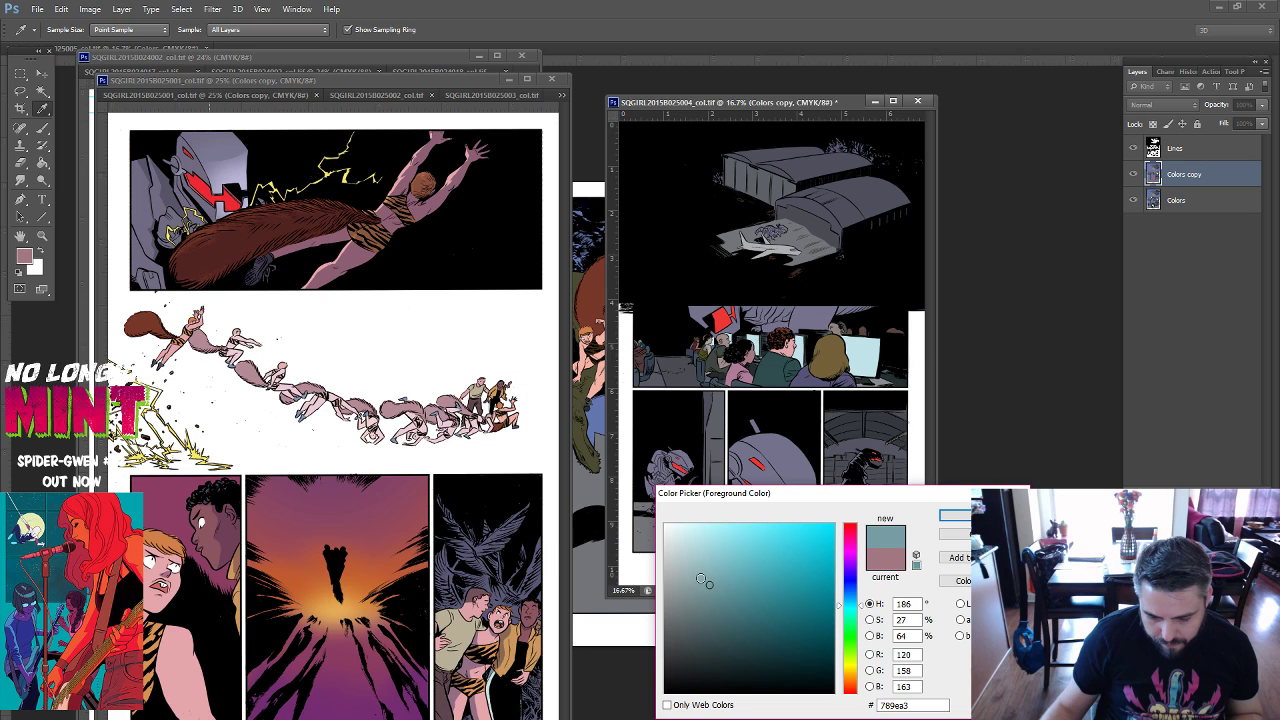
left_click(703, 580)
left_click(954, 515)
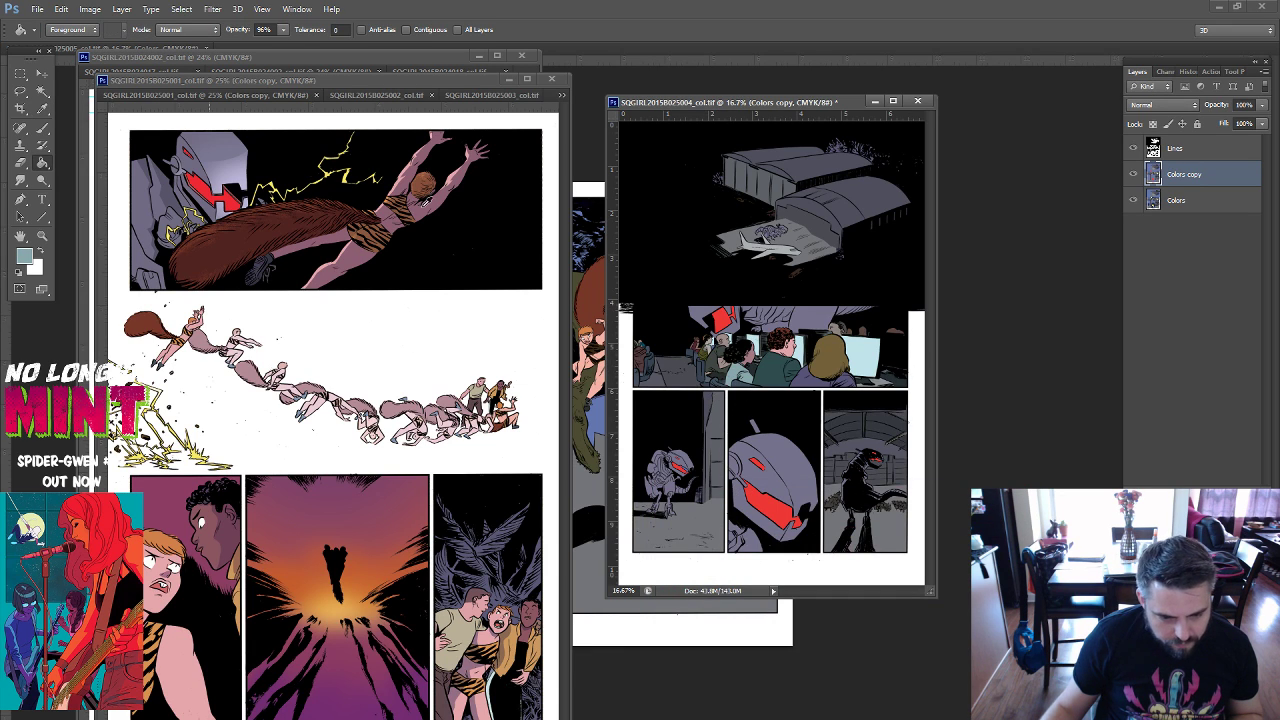
Sample the hair brown, then set a pale cream foreground (R236 G236 B197).
left_click(425, 172, "alt")
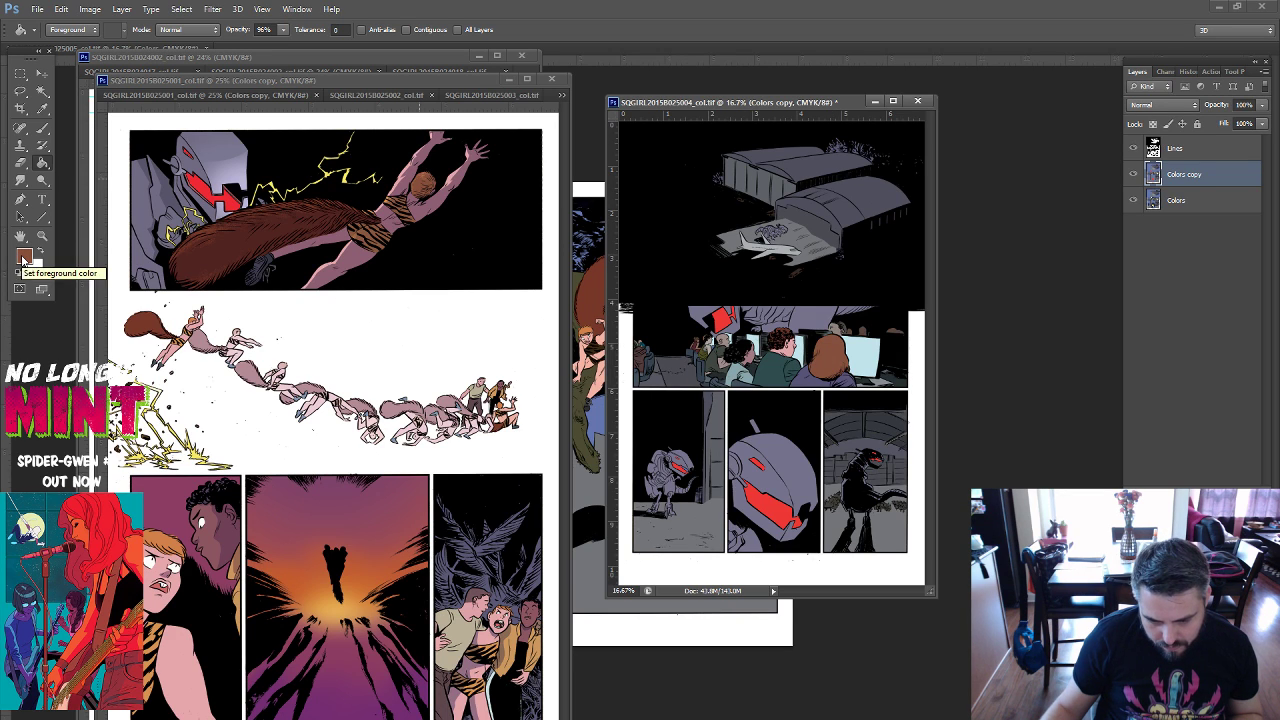
left_click(24, 259)
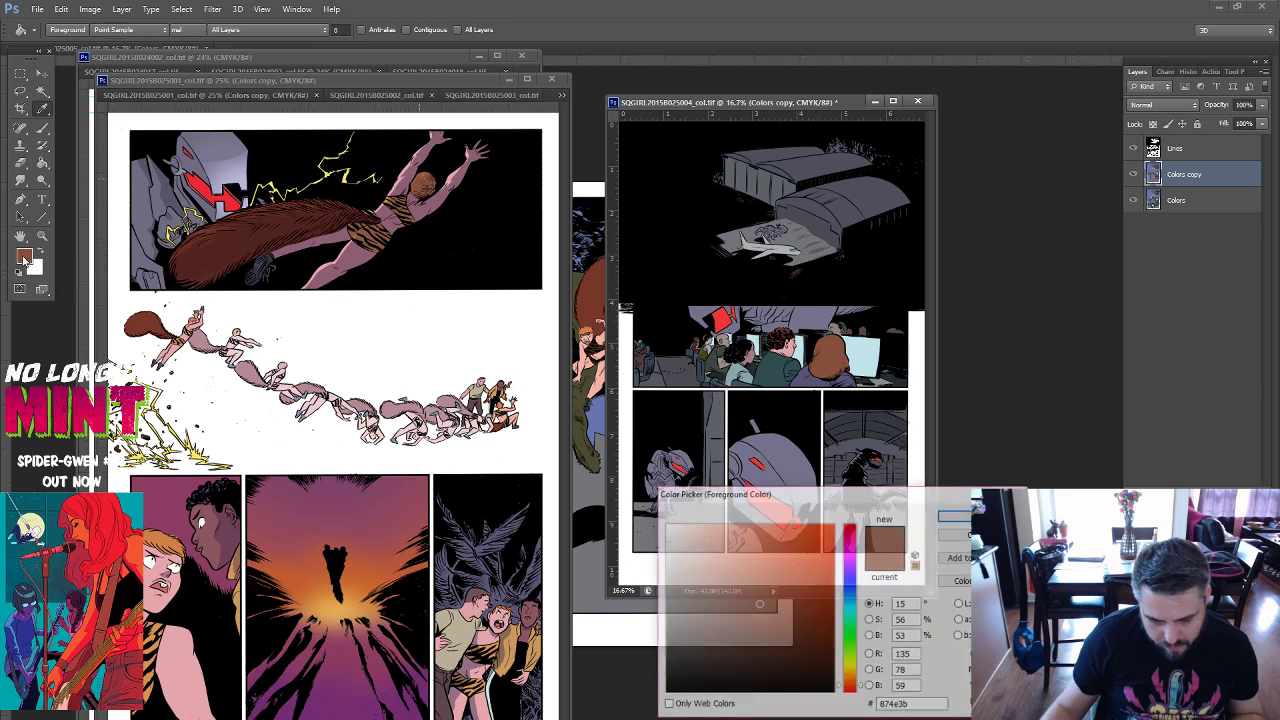
left_click(851, 666)
left_click(691, 536)
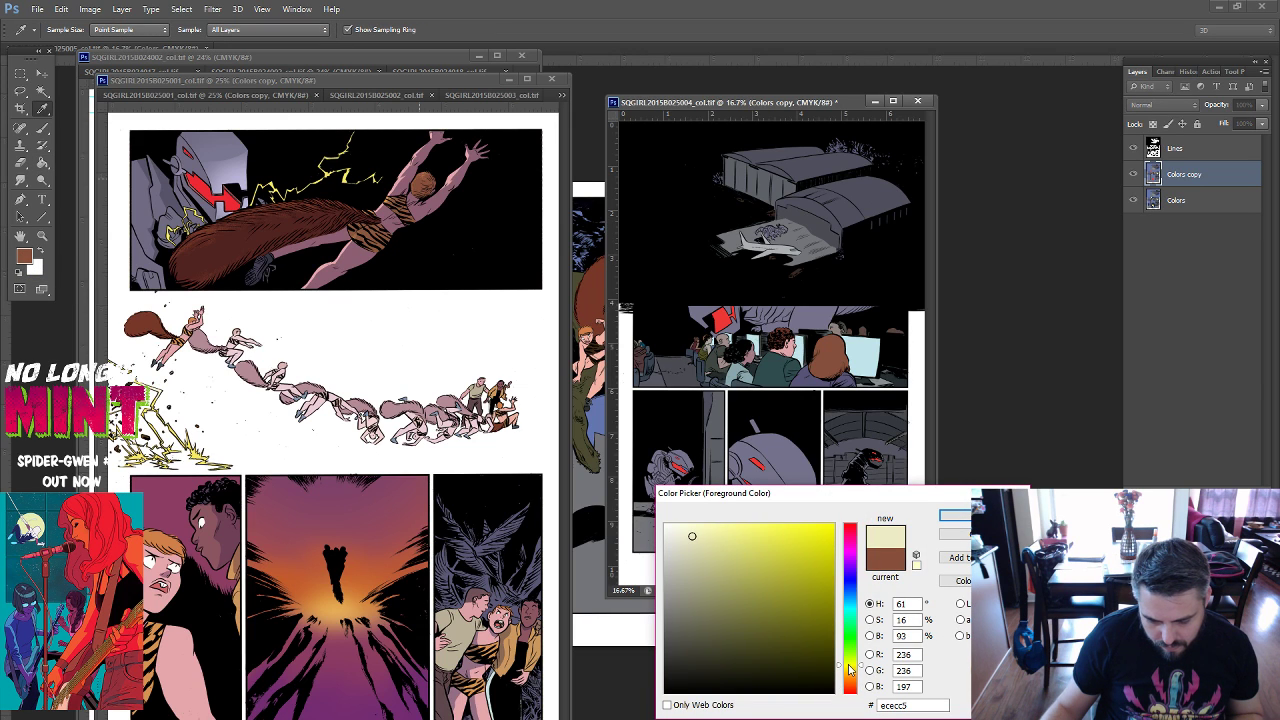
left_click(955, 515)
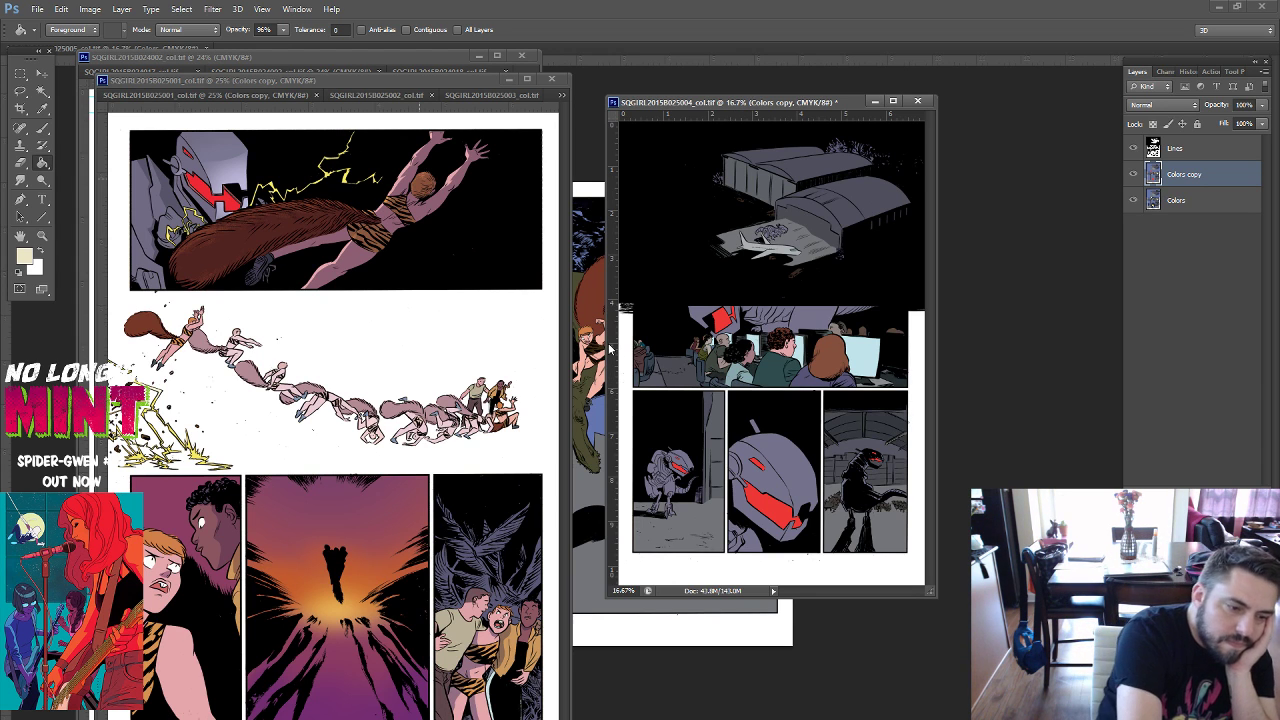
Lasso the monitor-lit background behind the seated figures in page 004's second panel.
key("l")
mouse_move(621, 318)
left_mouse_down()
mouse_move(667, 402)
mouse_move(858, 320)
left_mouse_up()
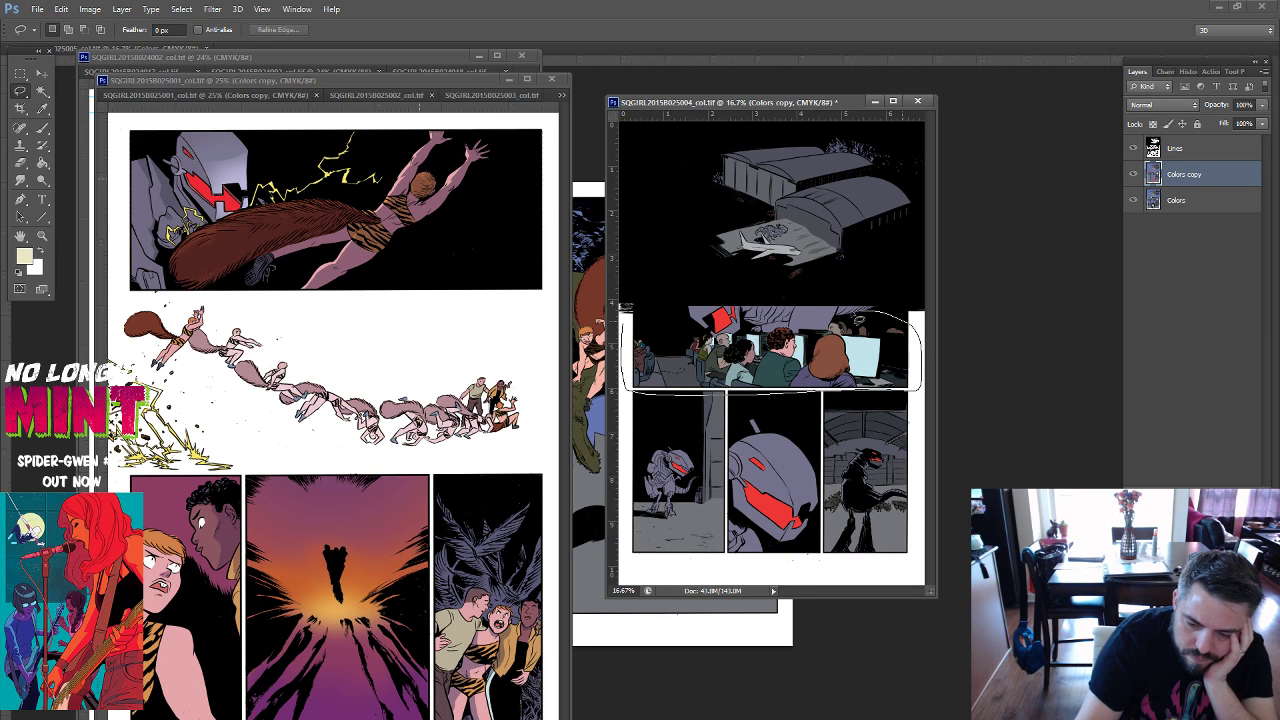
left_click_drag(622, 308, 621, 312)
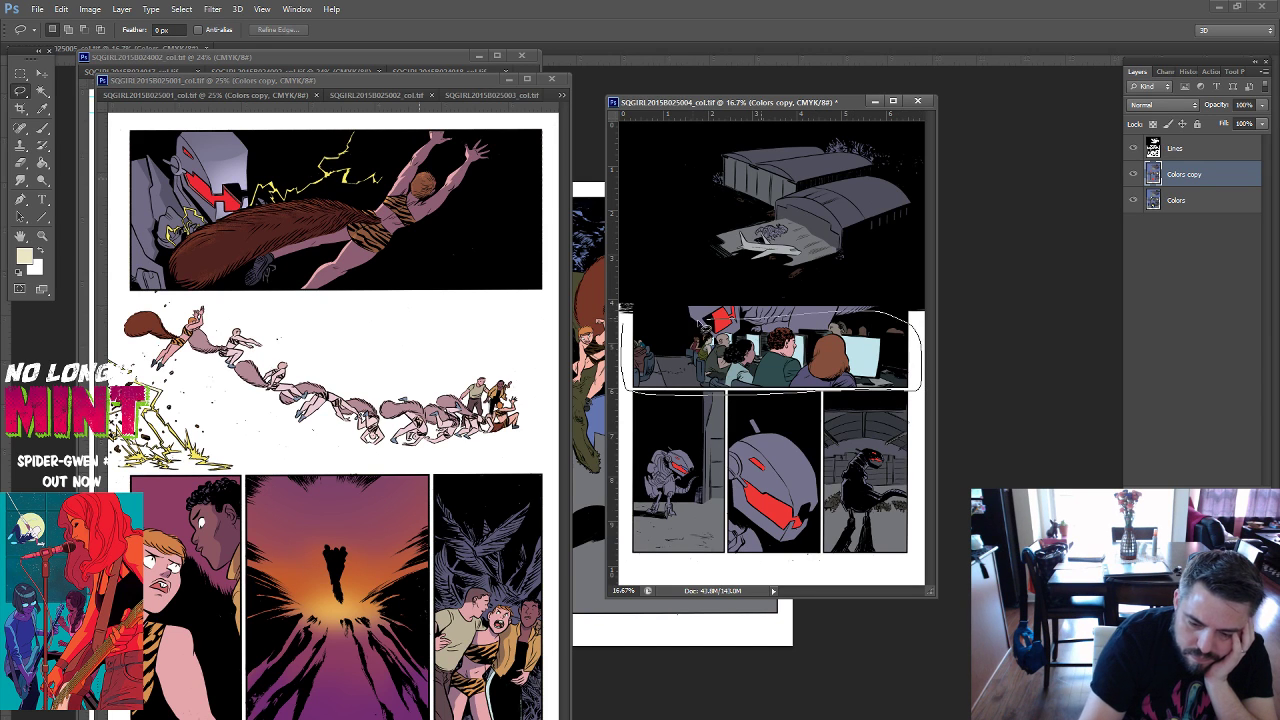
left_click(44, 91)
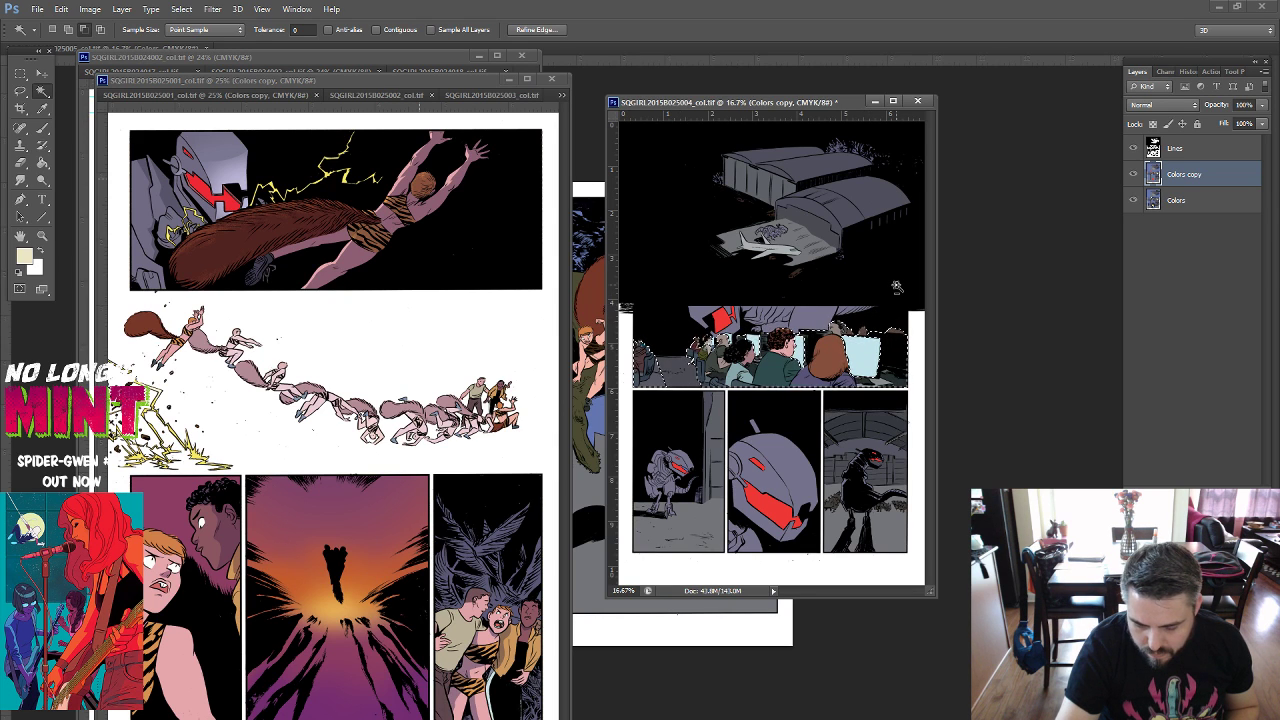
key("alt")
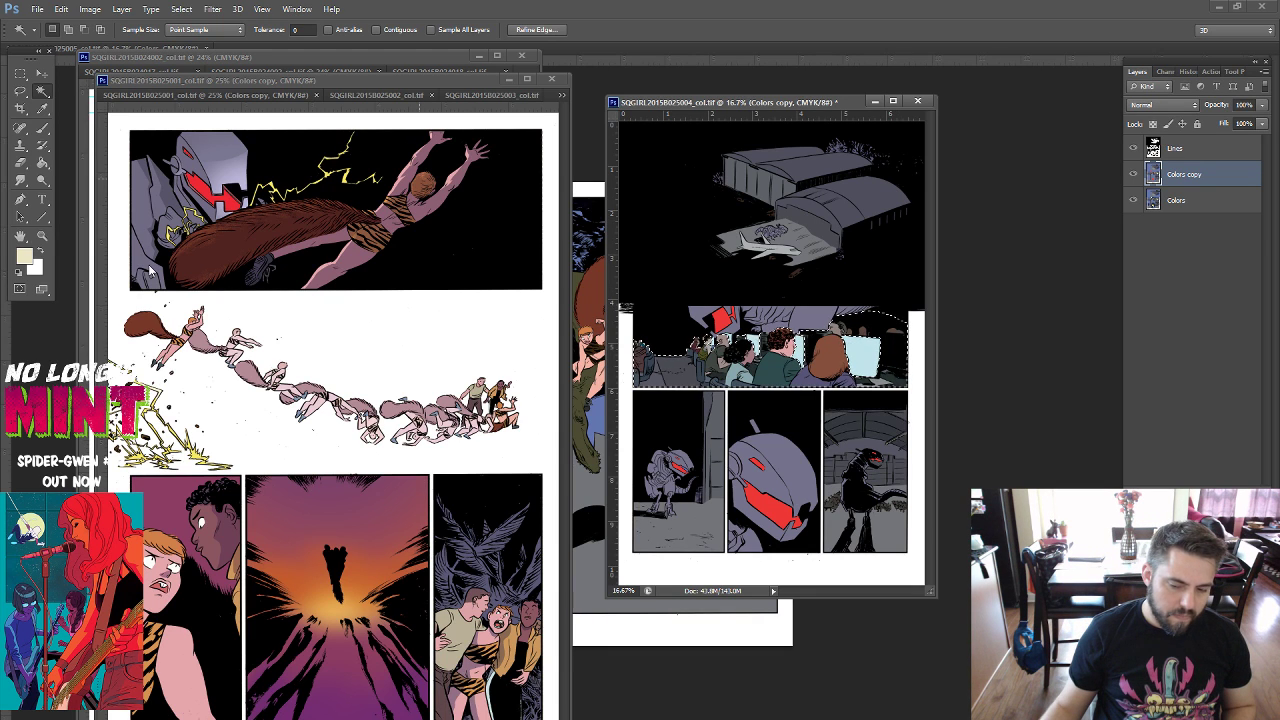
Add a new layer and fill the second-panel selection with dark muted teal.
key("ctrl+shift+alt+n")
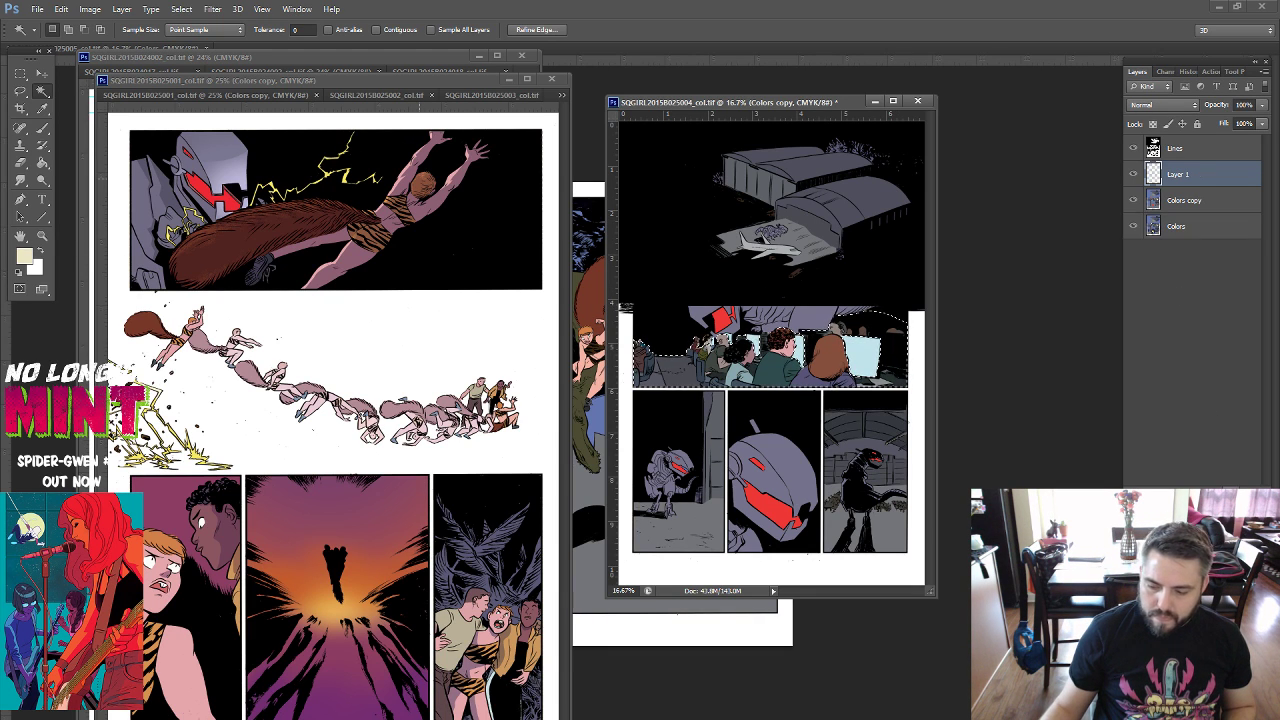
left_click(24, 256)
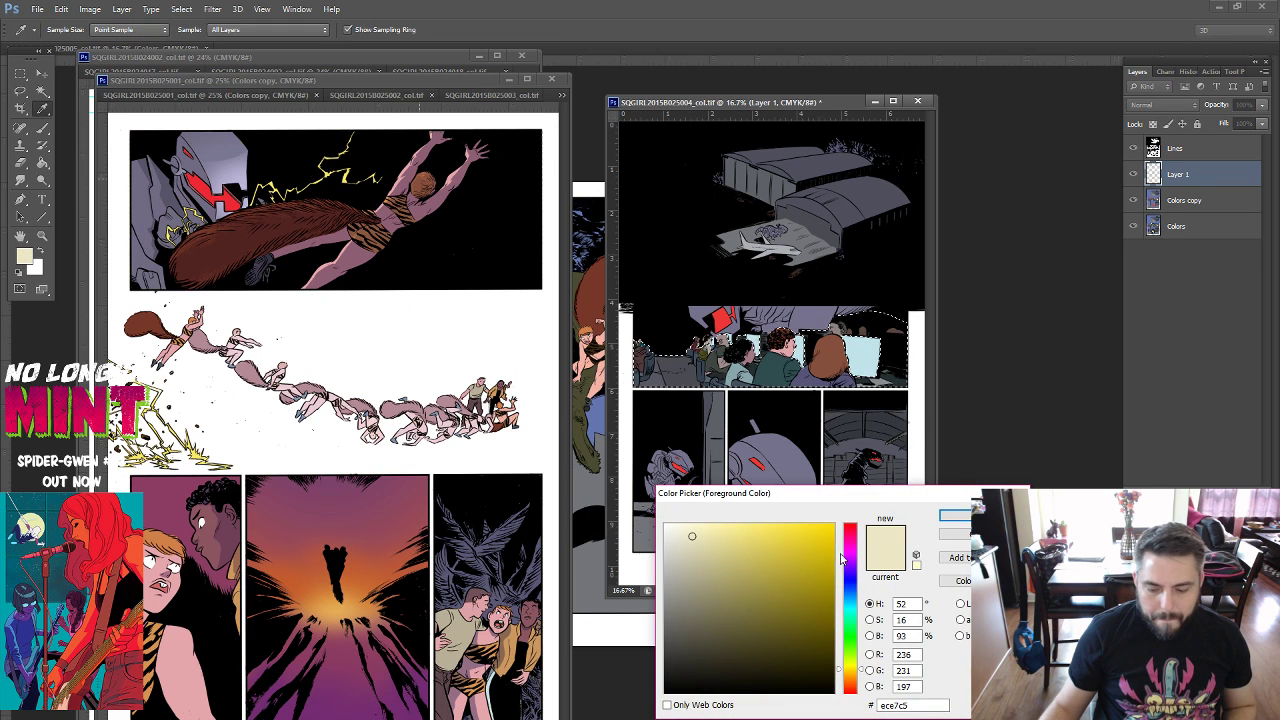
left_click(848, 611)
left_click(721, 597)
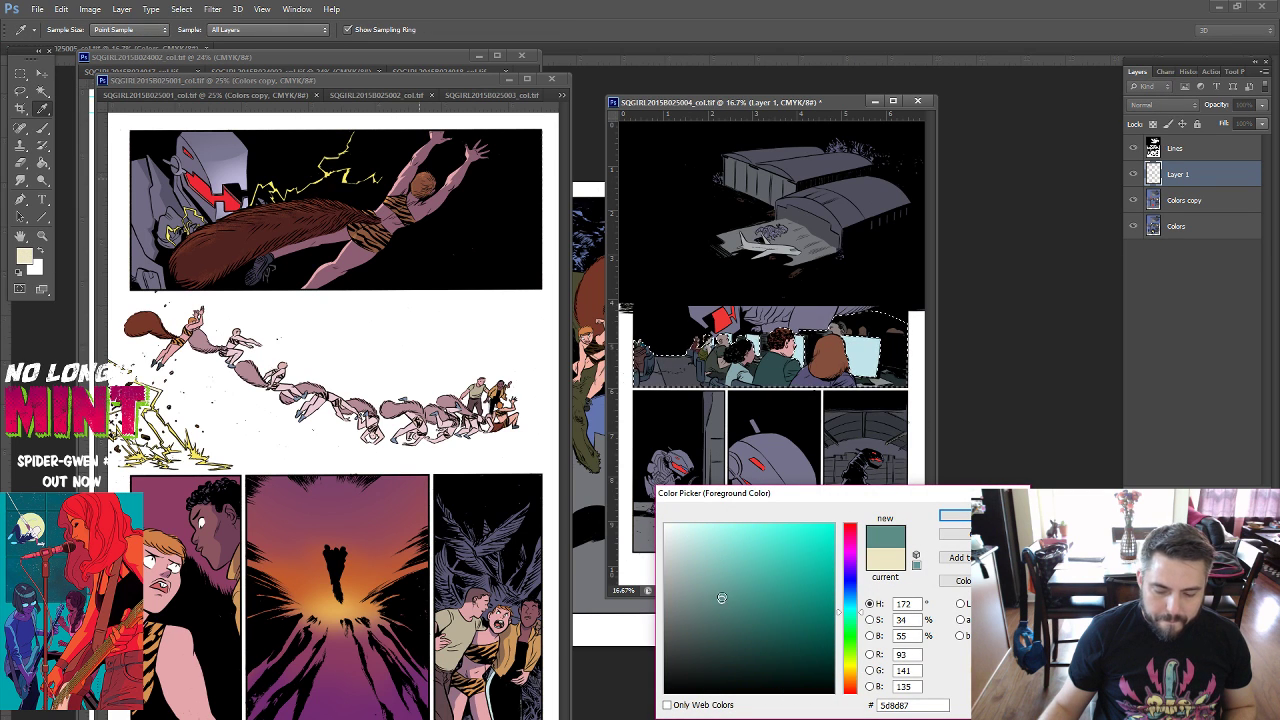
left_click(954, 515)
key("g")
left_click(777, 372)
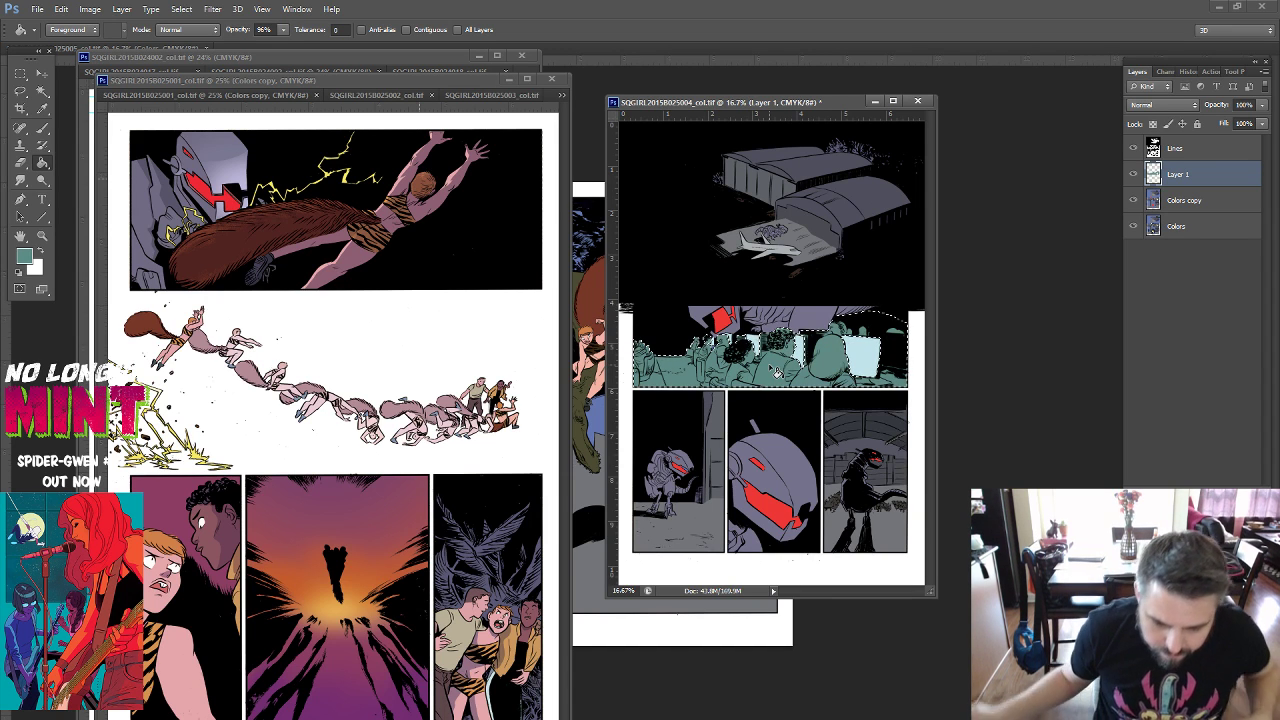
Set the teal Layer 1 to Hard Light and deselect.
key("z")
mouse_move(777, 372)
left_mouse_down()
mouse_move(799, 404)
mouse_move(770, 404)
left_mouse_up()
mouse_move(936, 363)
left_mouse_down()
mouse_move(1071, 363)
mouse_move(1108, 310)
left_mouse_up()
left_click(1162, 104)
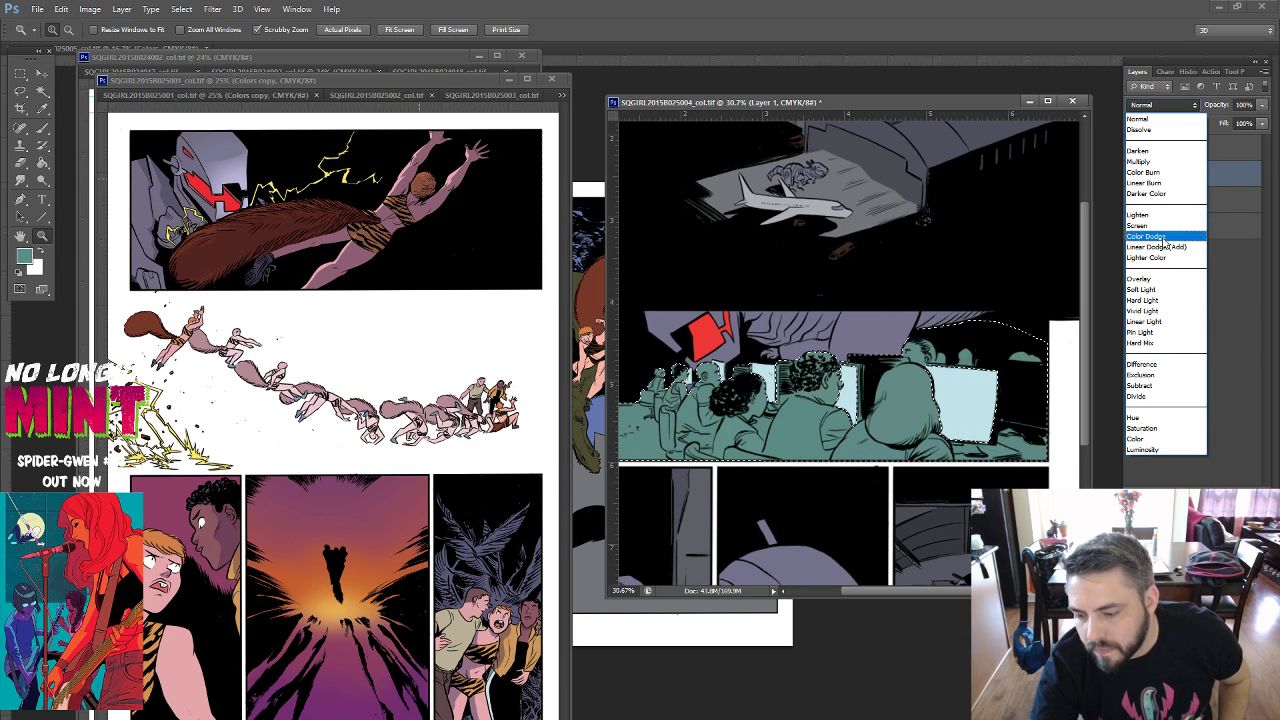
left_click(1165, 301)
key("ctrl+d")
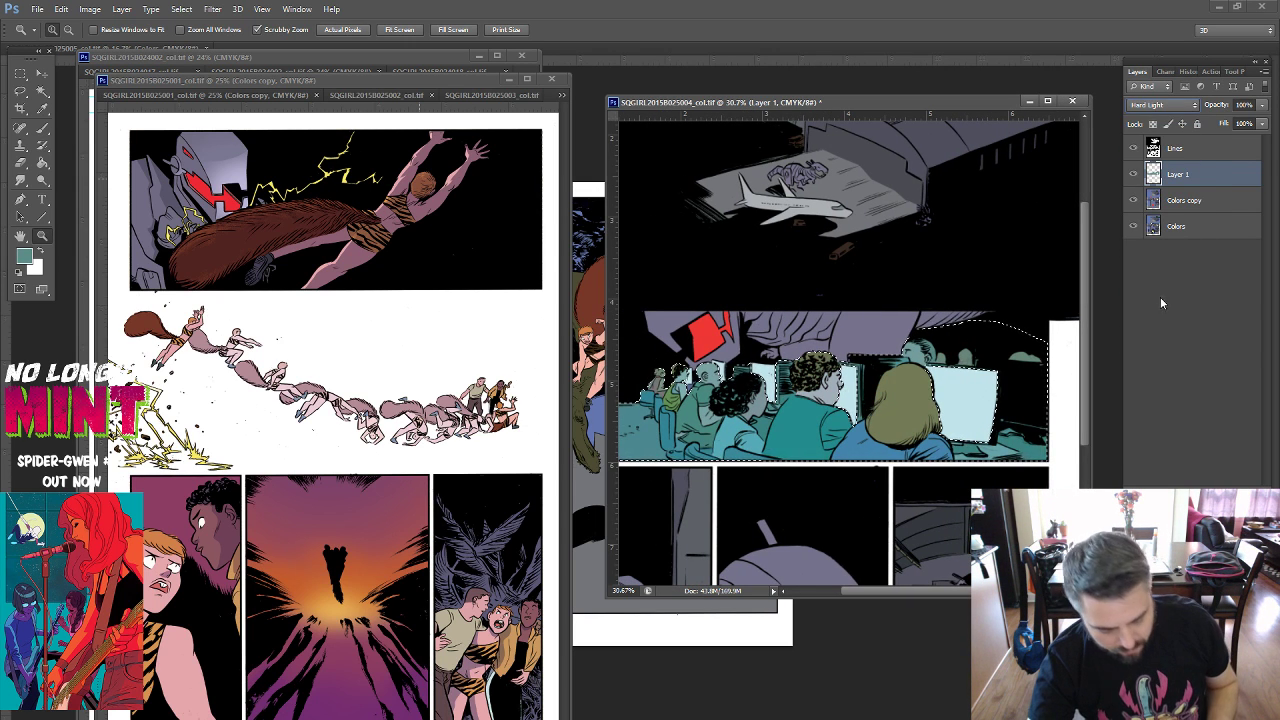
Choose a light cyan colour and add an empty Layer 2 above Layer 1.
left_click(24, 256)
left_click(940, 385)
key("Return")
key("z")
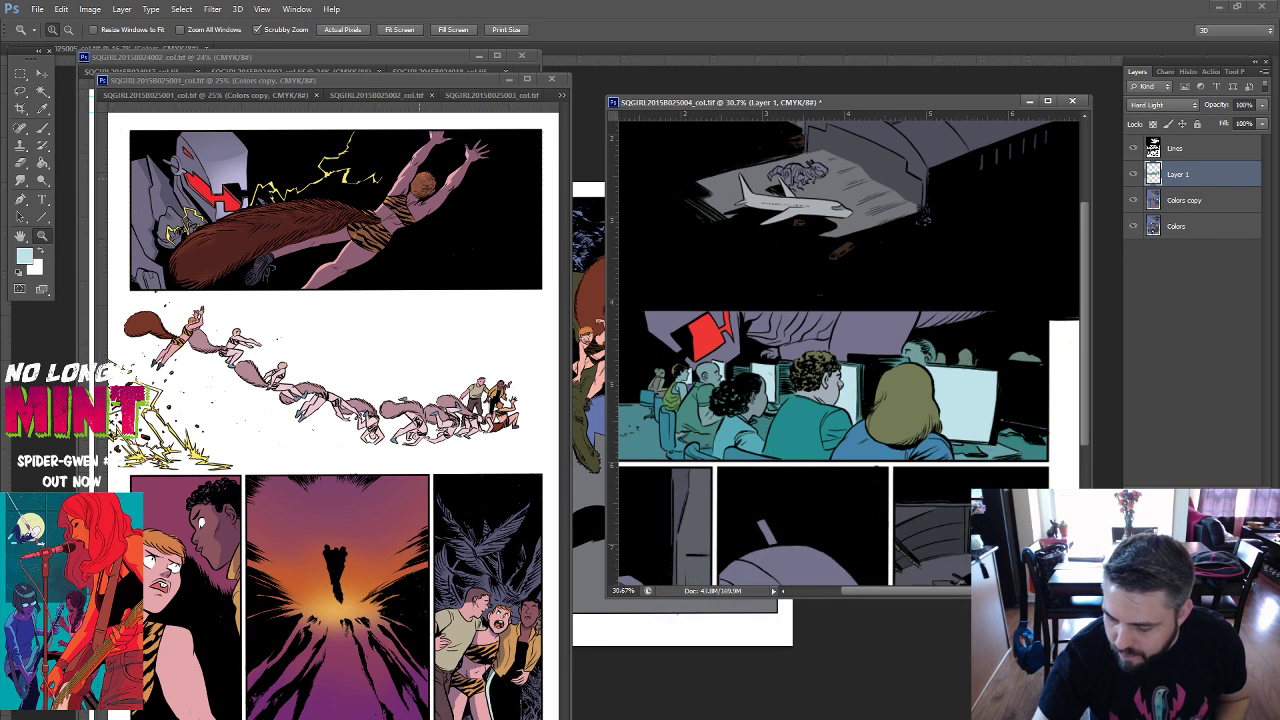
key("ctrl+shift+alt+n")
key("b")
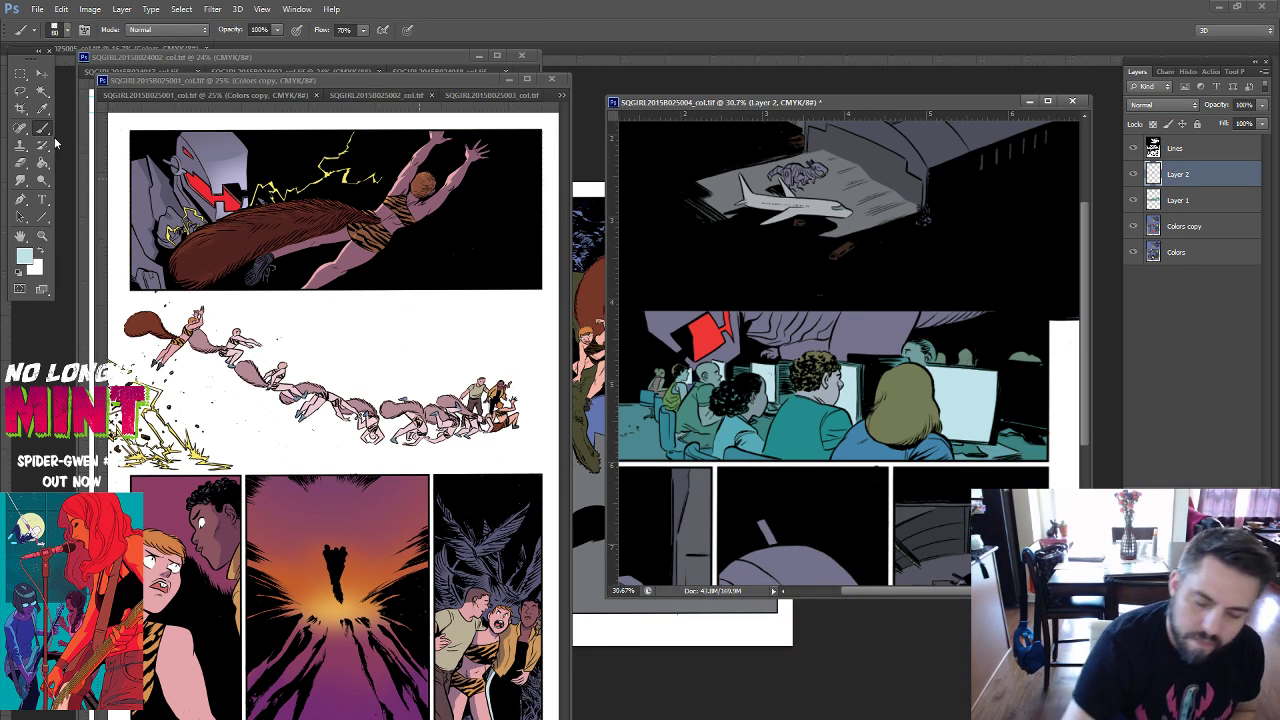
Use History to restore the Hard Light step, then add a new empty layer.
left_click(1184, 72)
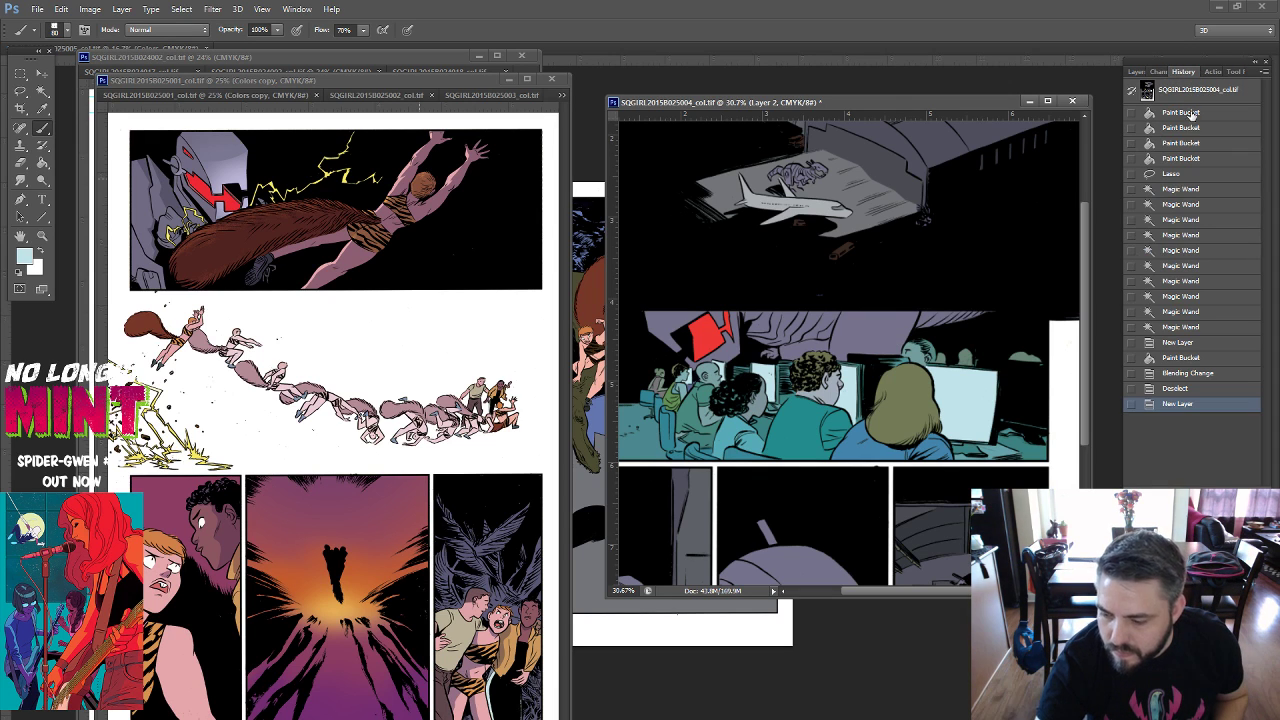
left_click(1180, 388)
left_click(1185, 373)
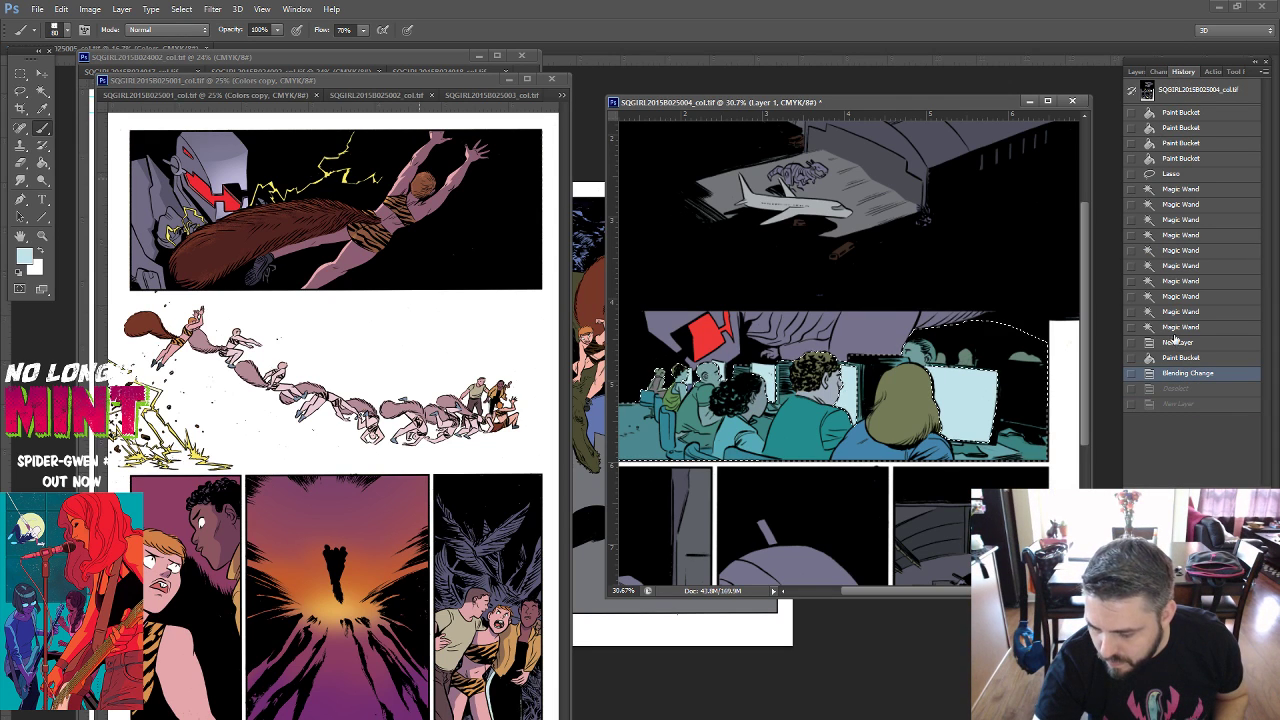
left_click(1140, 73)
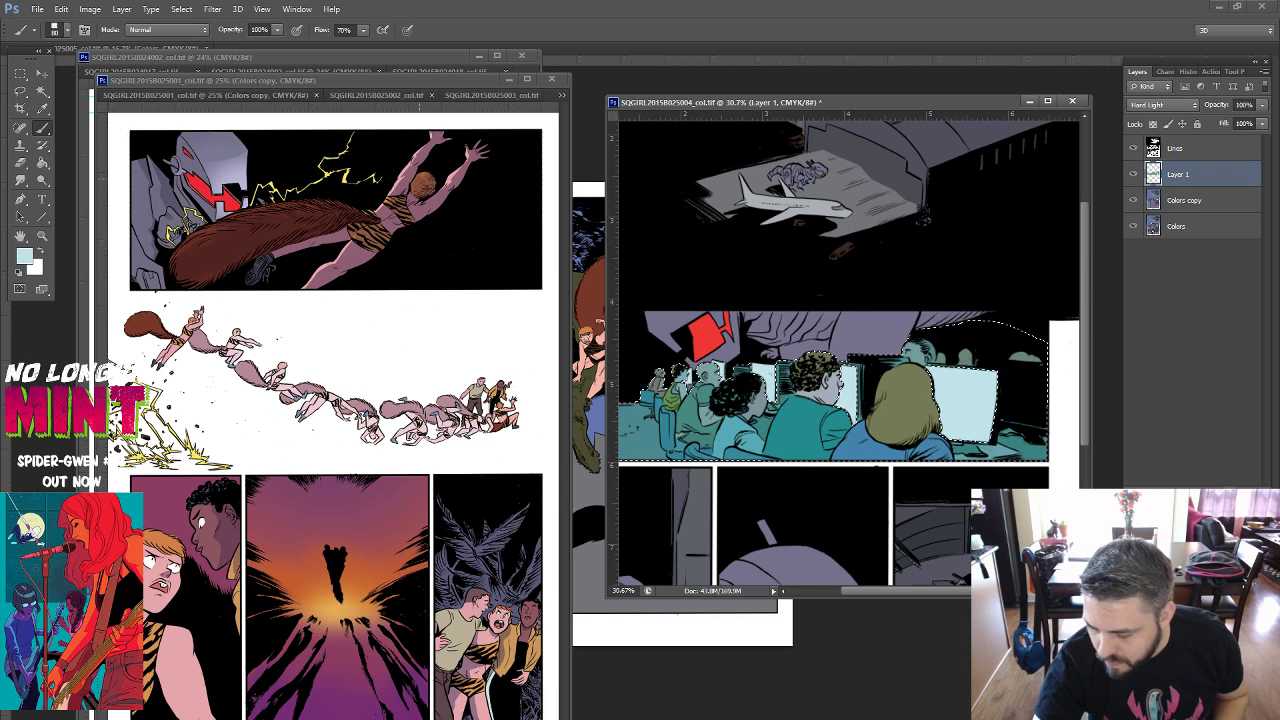
key("ctrl+shift+alt+n")
Set up the regular Brush with a 40 px hard tip.
right_click(42, 128)
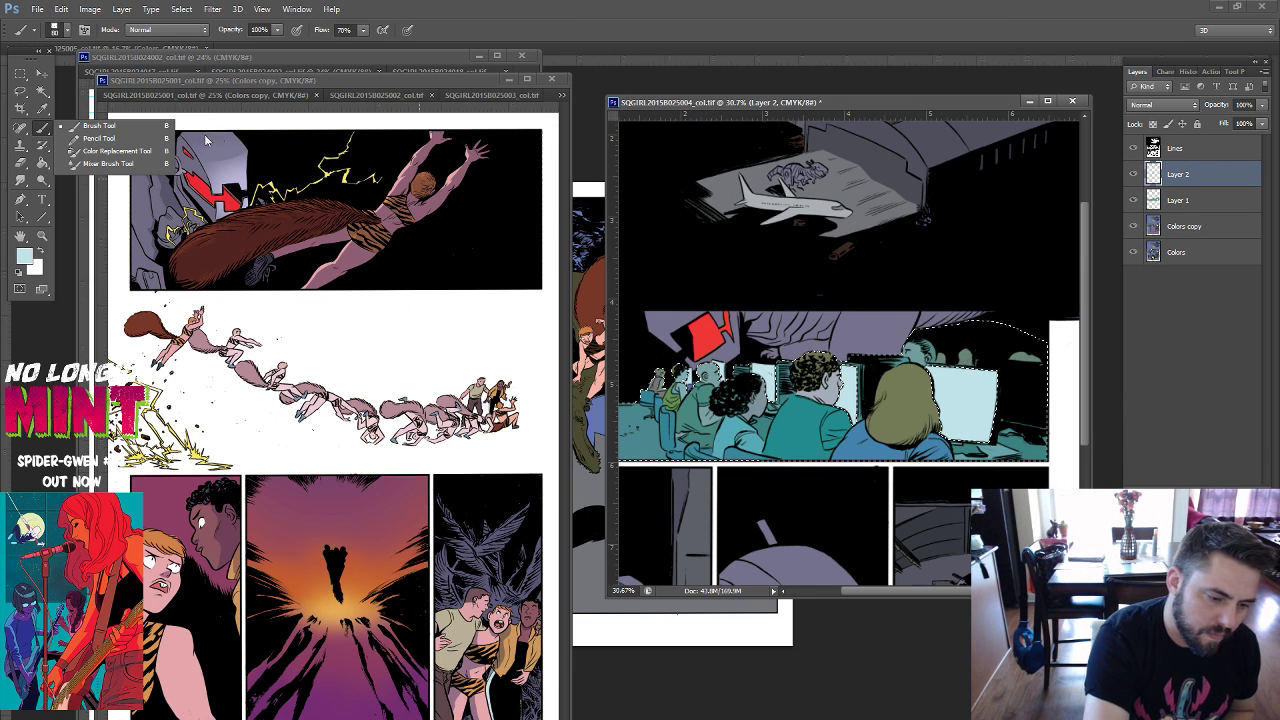
left_click(100, 126)
right_click(944, 348)
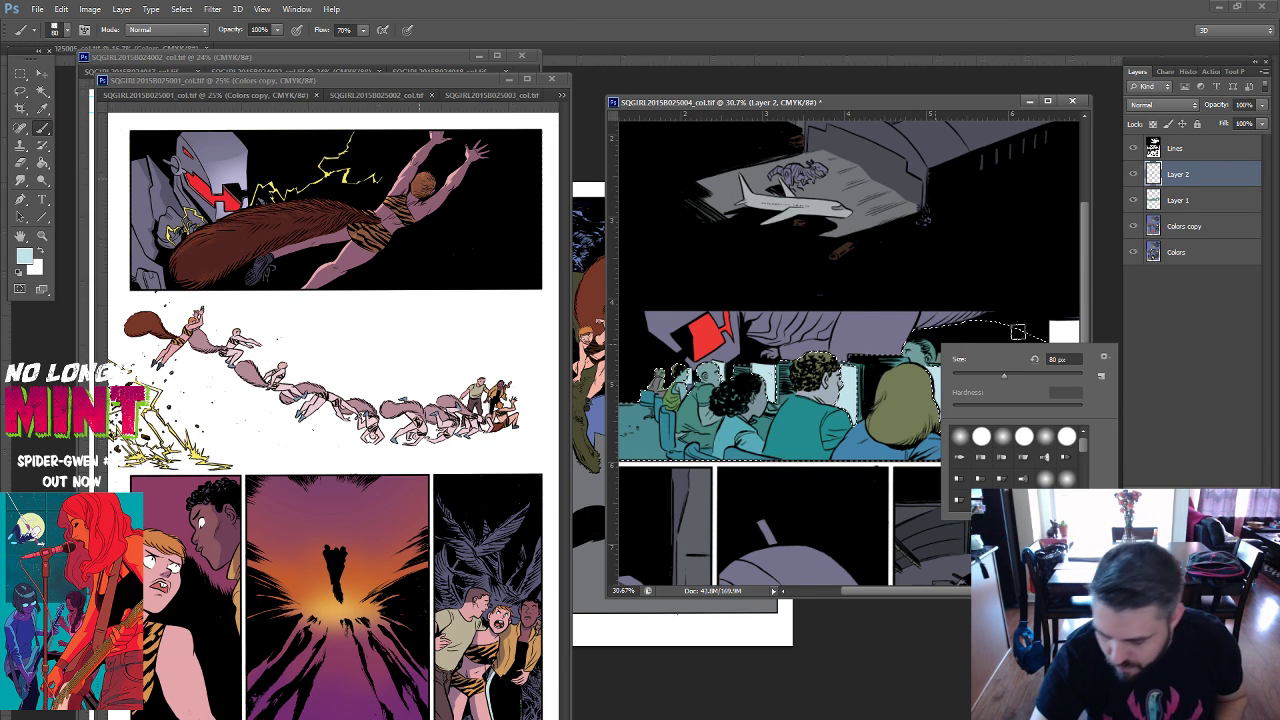
left_click(1025, 440)
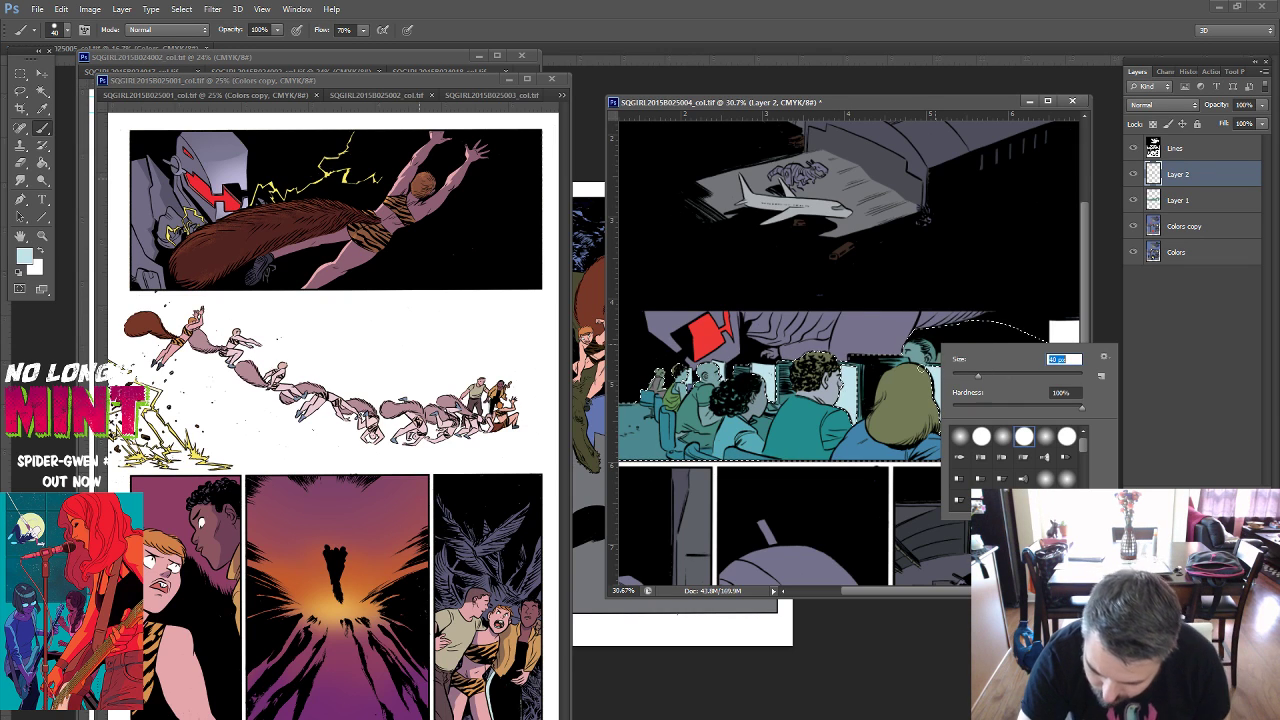
key("Return")
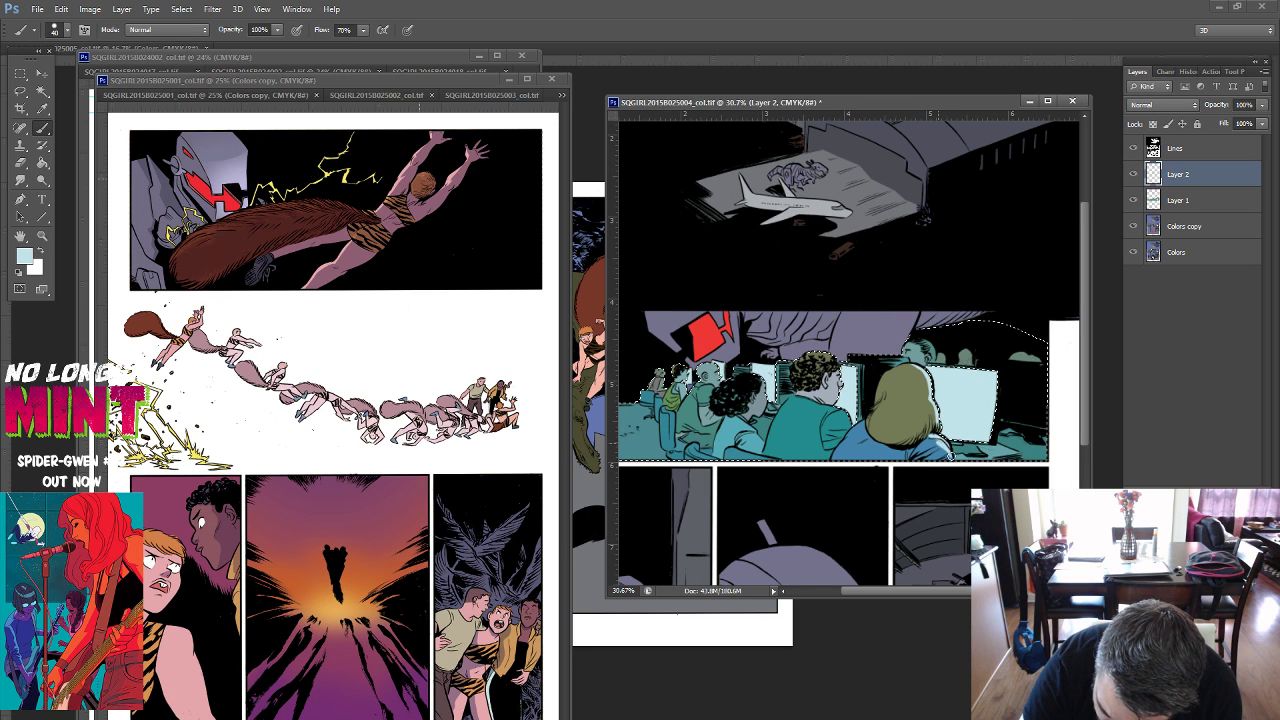
Undo recent strokes via History and paint light cyan highlights on the crowd.
left_click(1189, 72)
left_click(1185, 372)
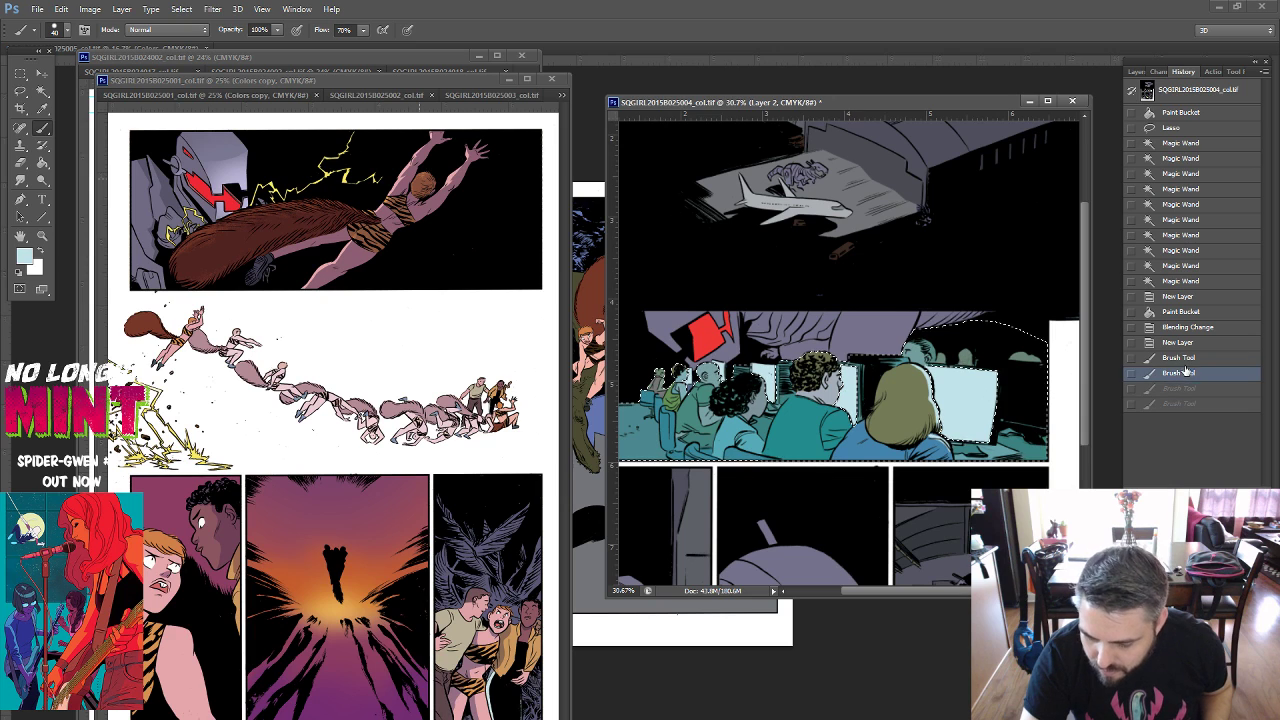
left_click(1184, 358)
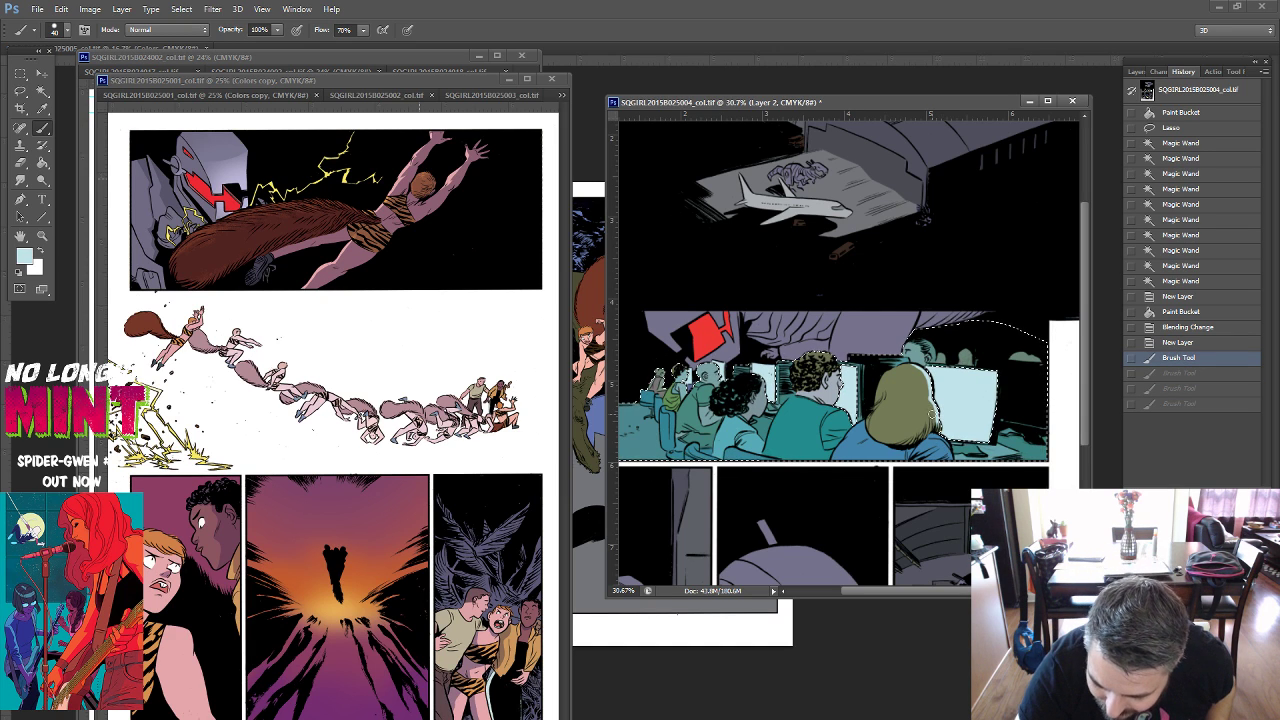
mouse_move(880, 400)
left_mouse_down()
mouse_move(930, 420)
mouse_move(935, 444)
left_mouse_up()
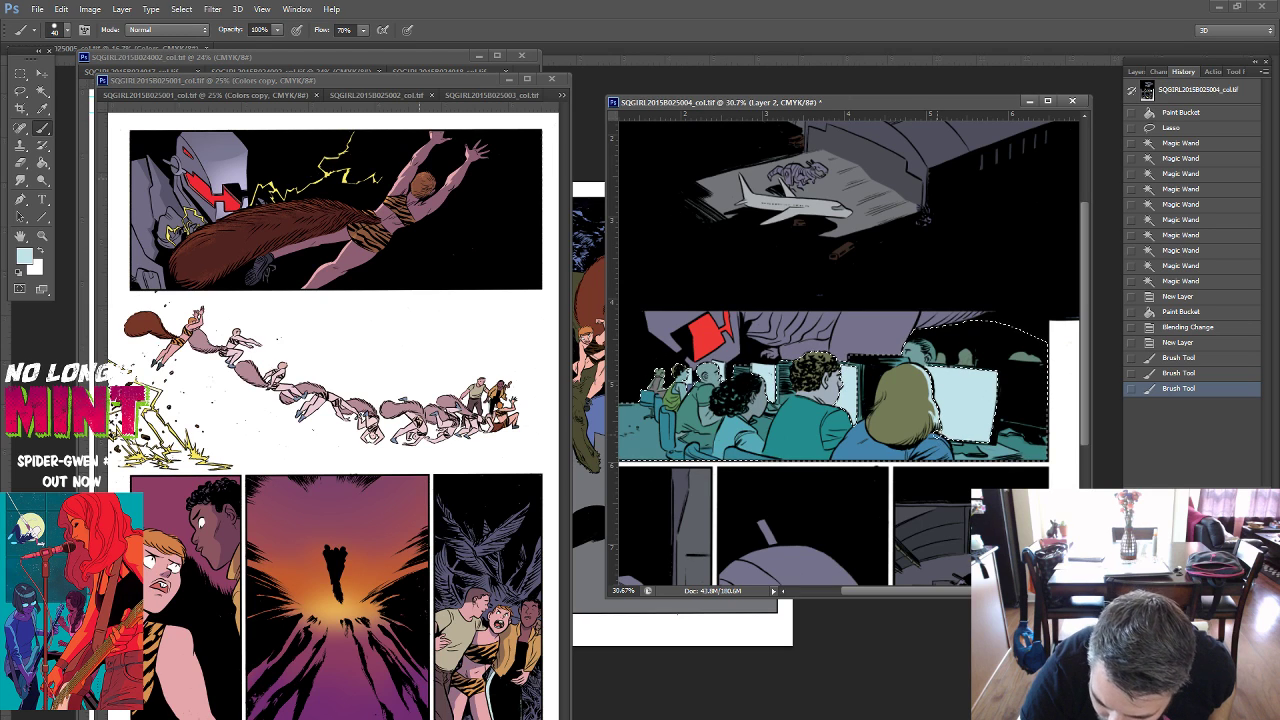
left_click_drag(936, 442, 938, 444)
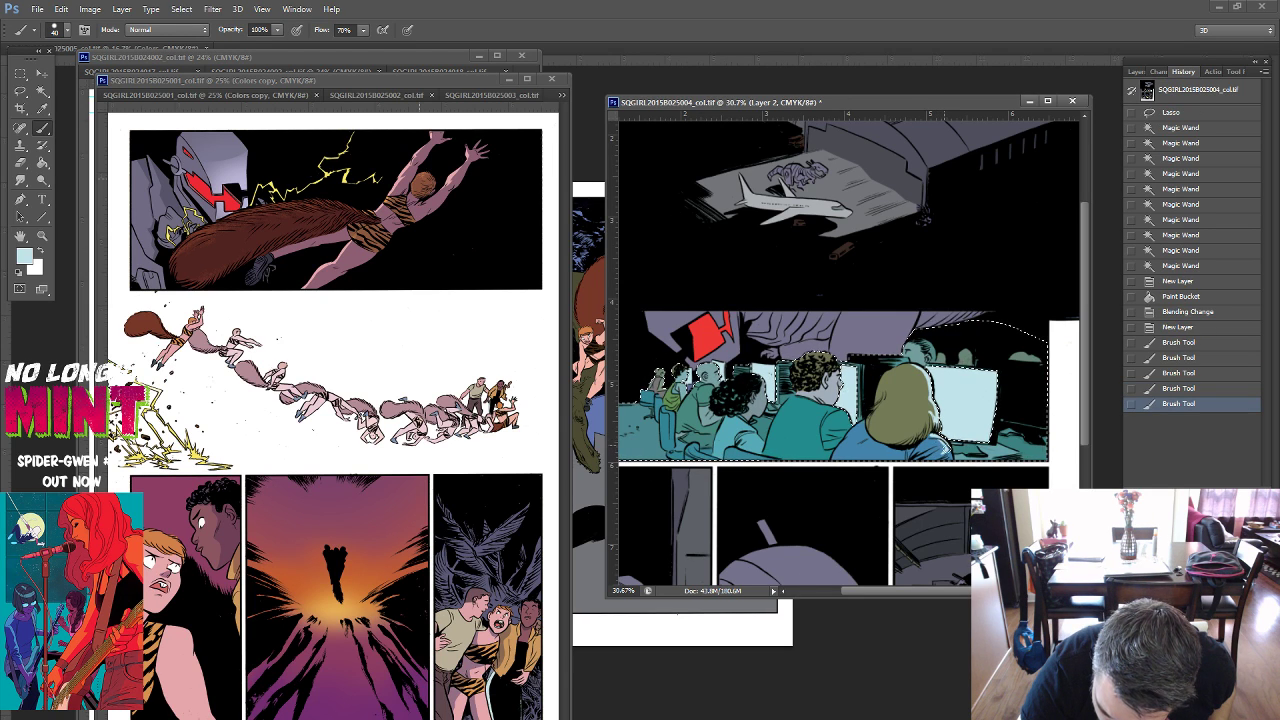
Paint further light cyan strokes across the monitor area.
left_click_drag(618, 460, 1046, 460)
left_click_drag(930, 437, 945, 447)
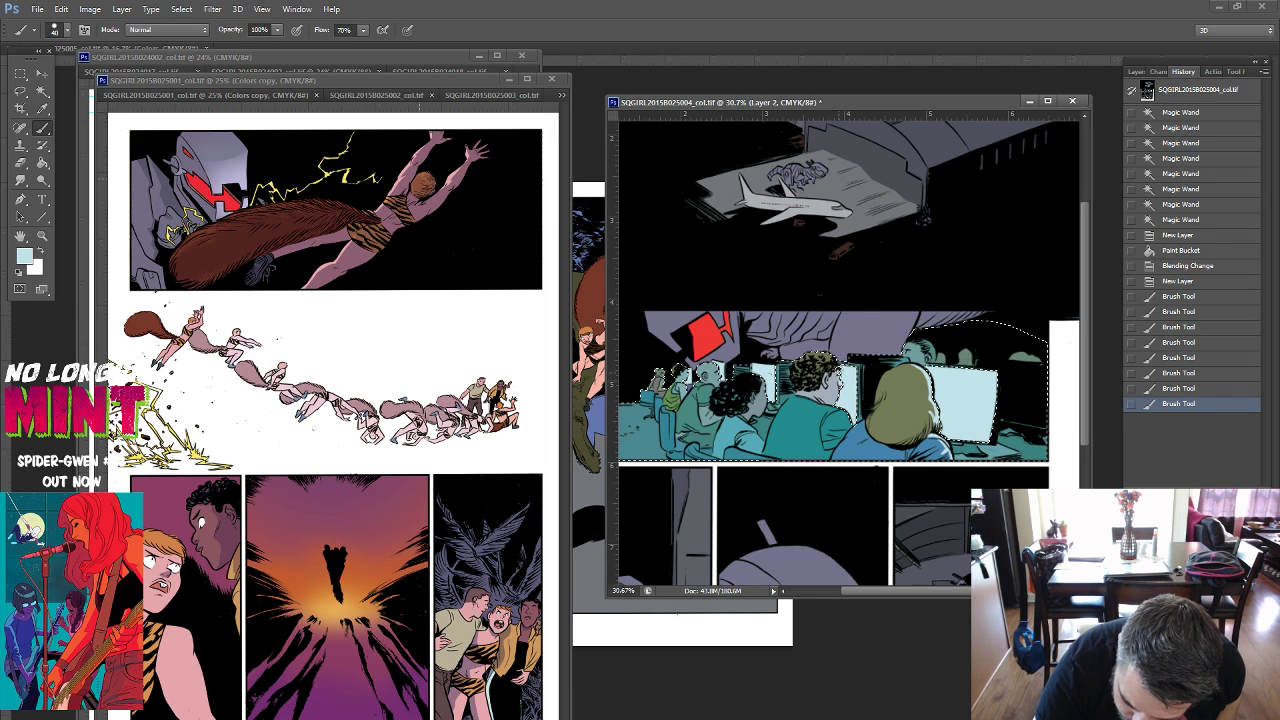
left_click_drag(930, 437, 945, 447)
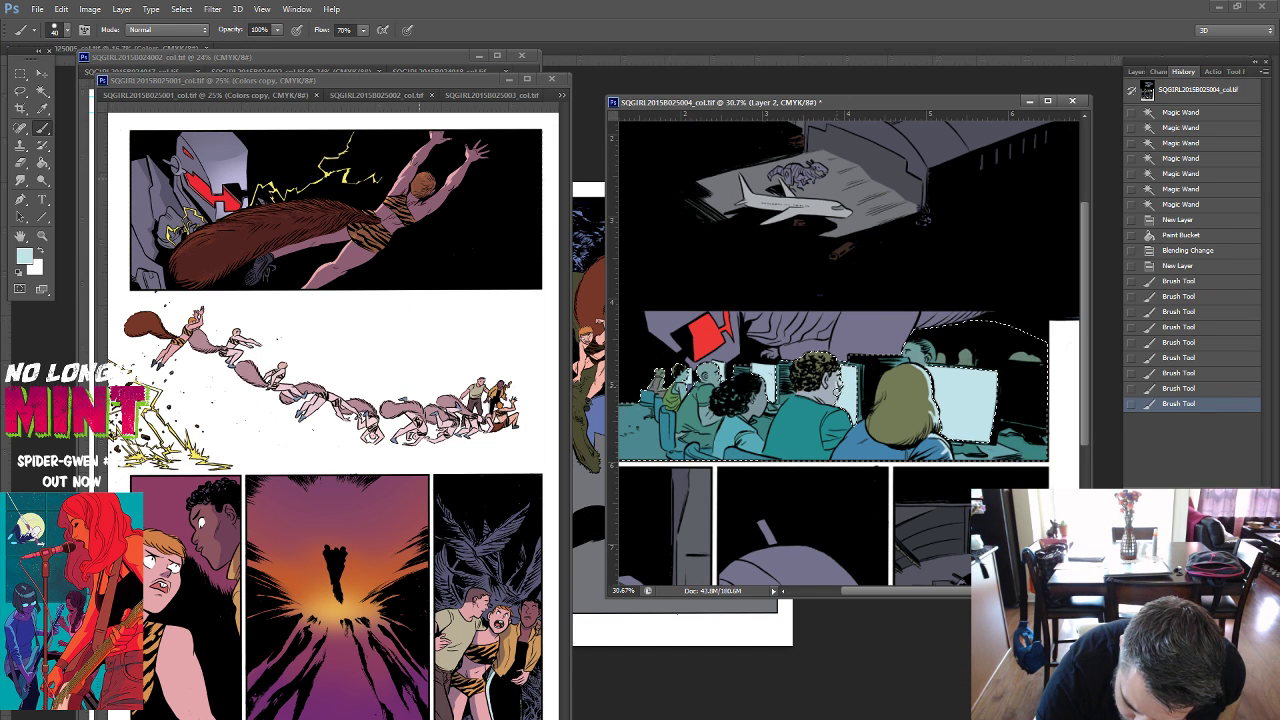
left_click_drag(930, 437, 945, 447)
left_click_drag(830, 405, 853, 378)
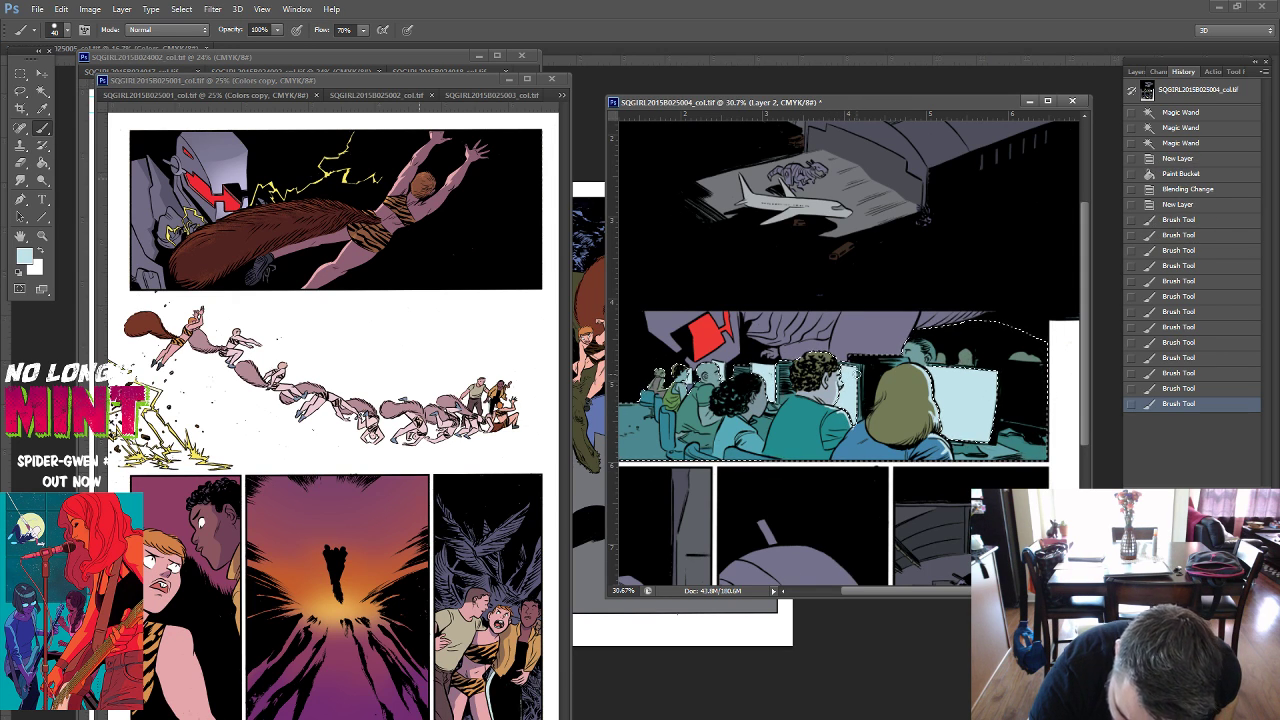
Switch the brush to Clear mode and erase parts of the highlight strokes.
left_click(165, 29)
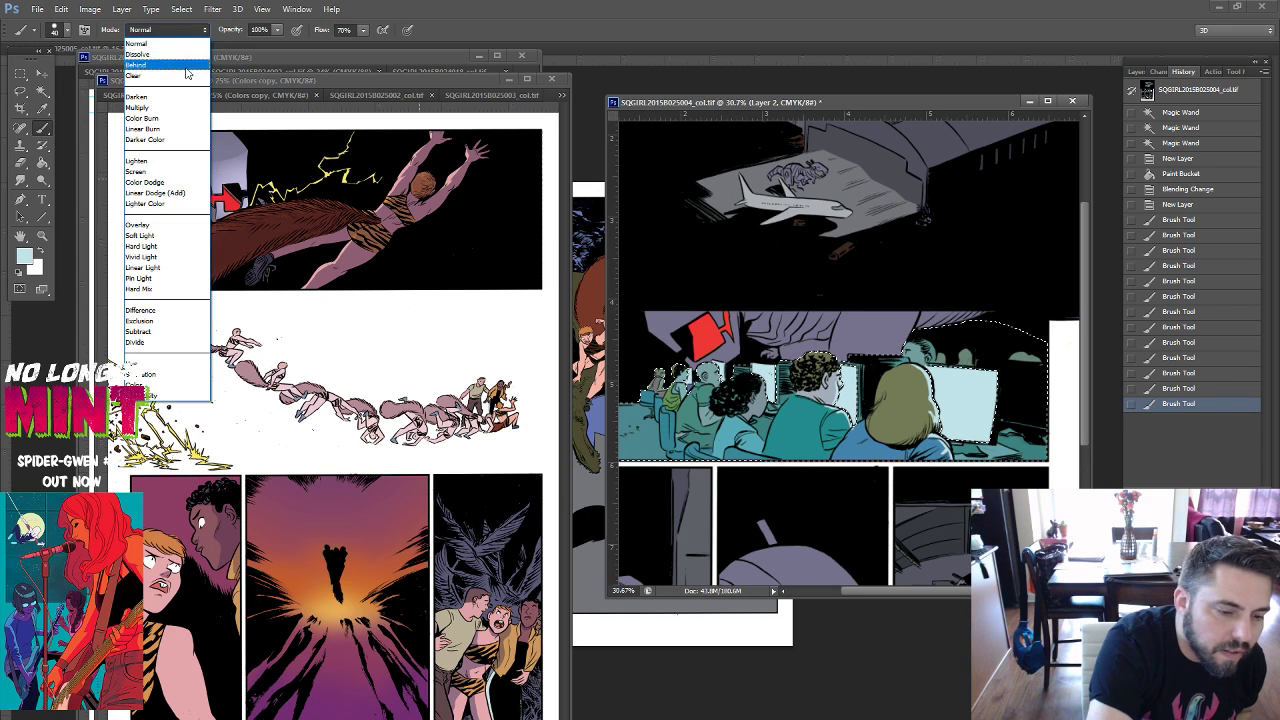
left_click(188, 80)
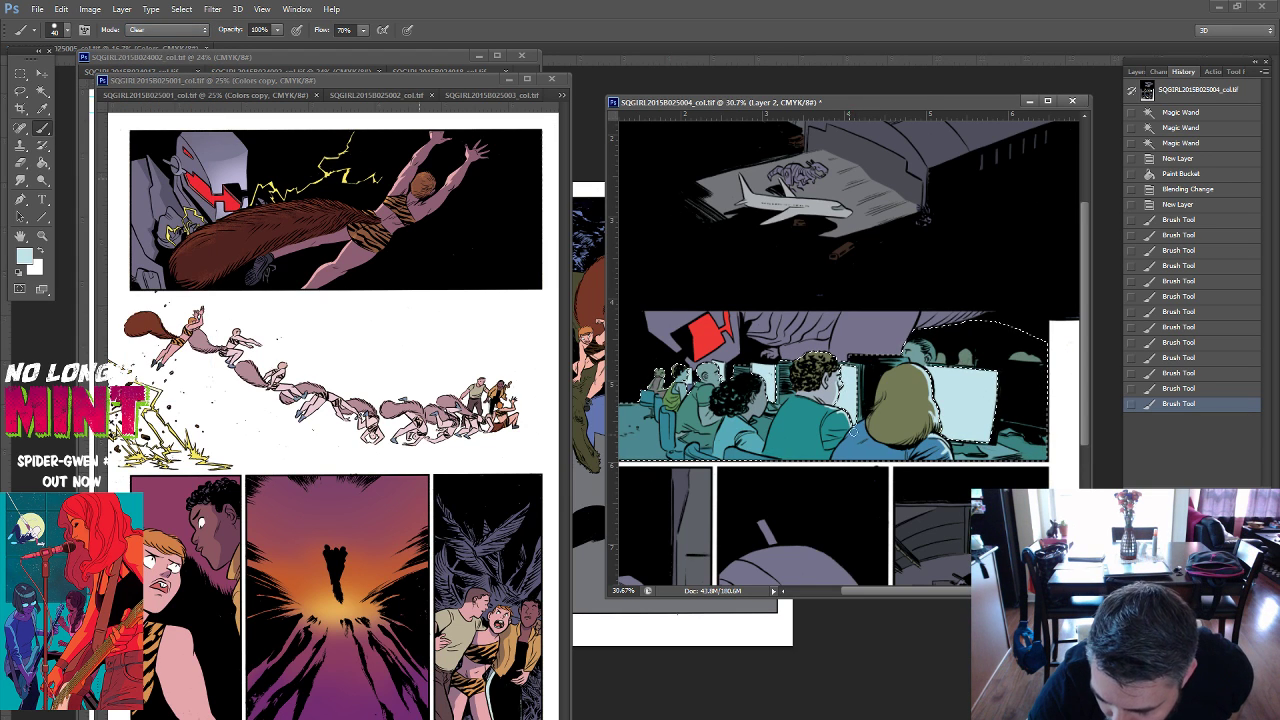
left_click_drag(845, 385, 852, 380)
left_click(928, 422)
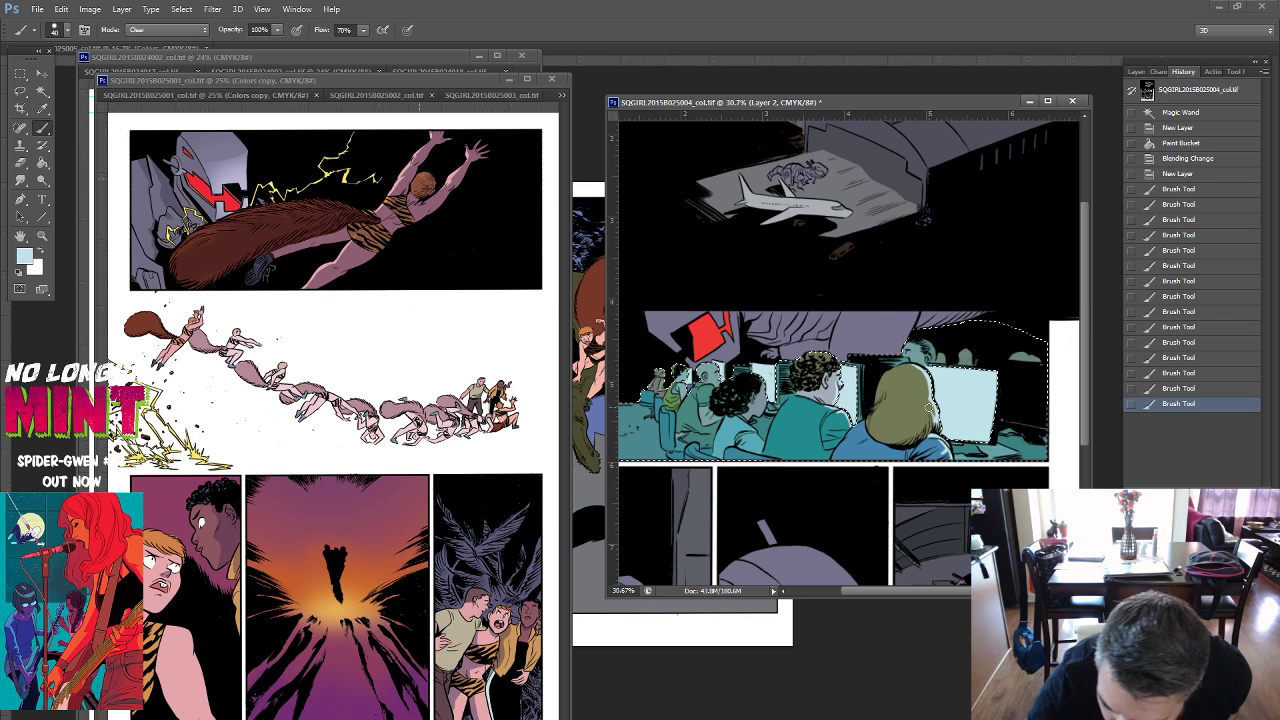
left_click(843, 420)
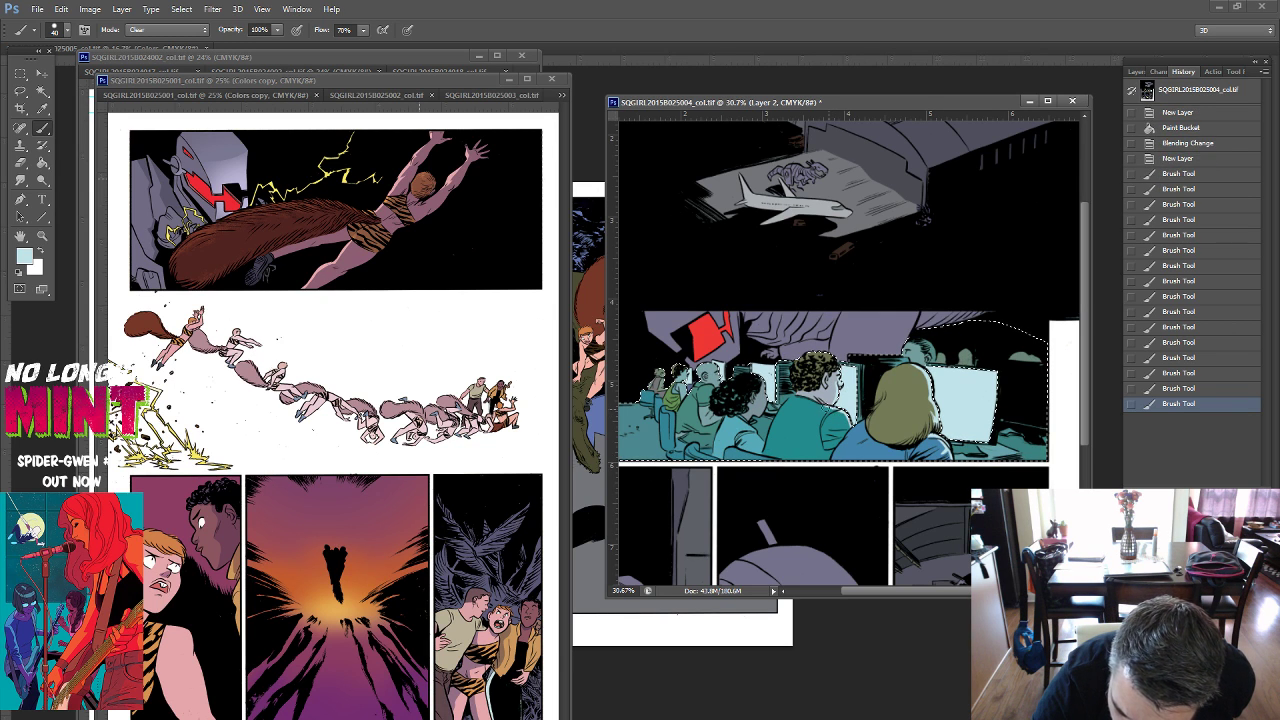
left_click(843, 420)
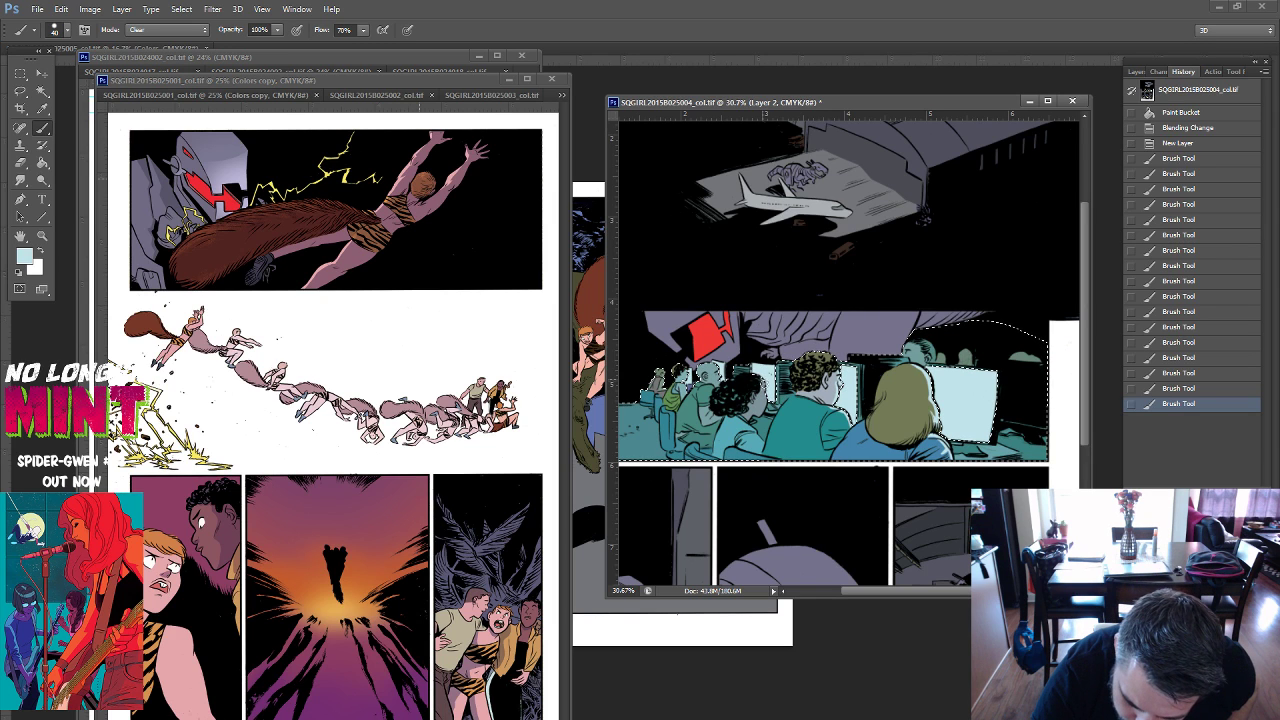
Paint a long light cyan stroke in Normal mode, leaving the brush on Normal.
left_click(190, 29)
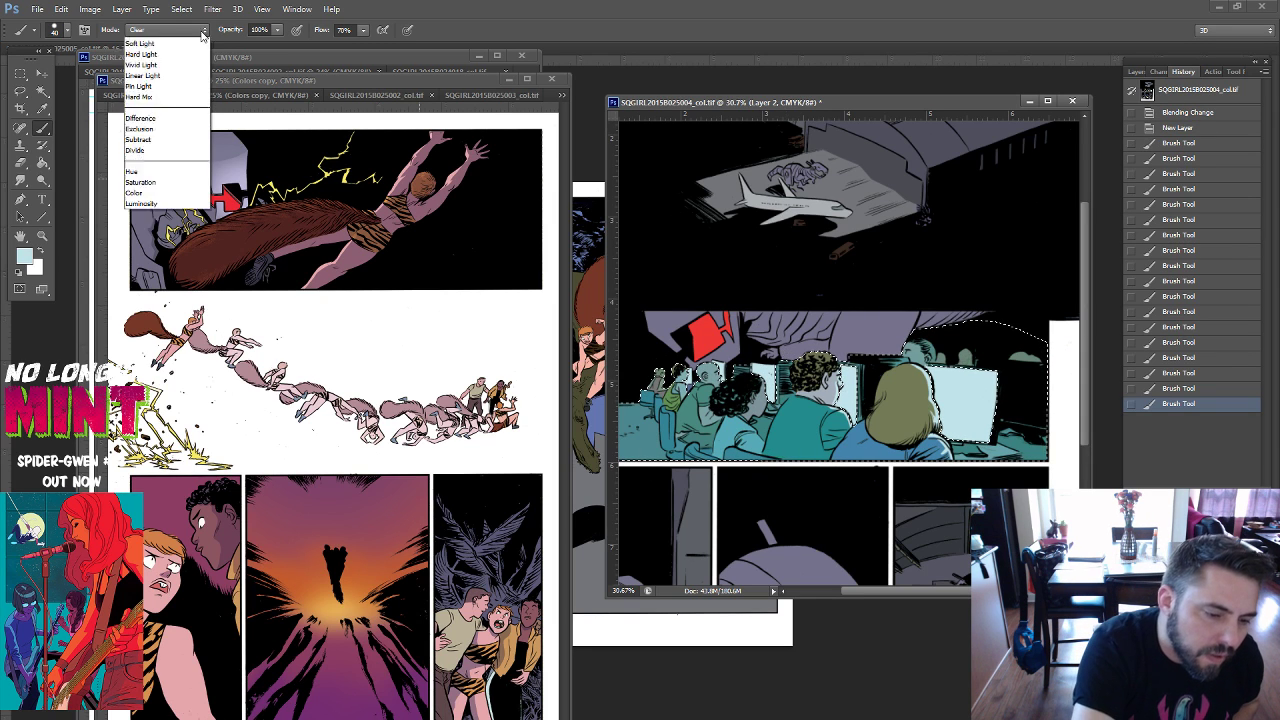
left_click(196, 45)
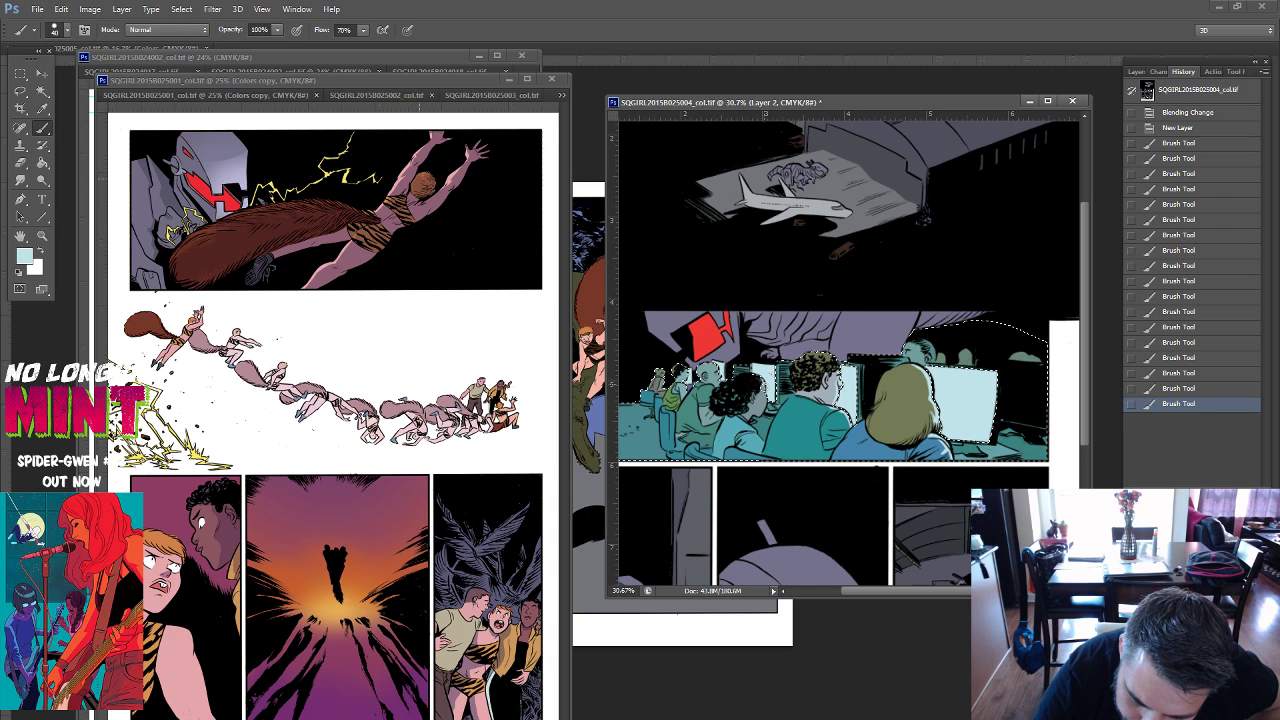
left_click_drag(618, 460, 1046, 460)
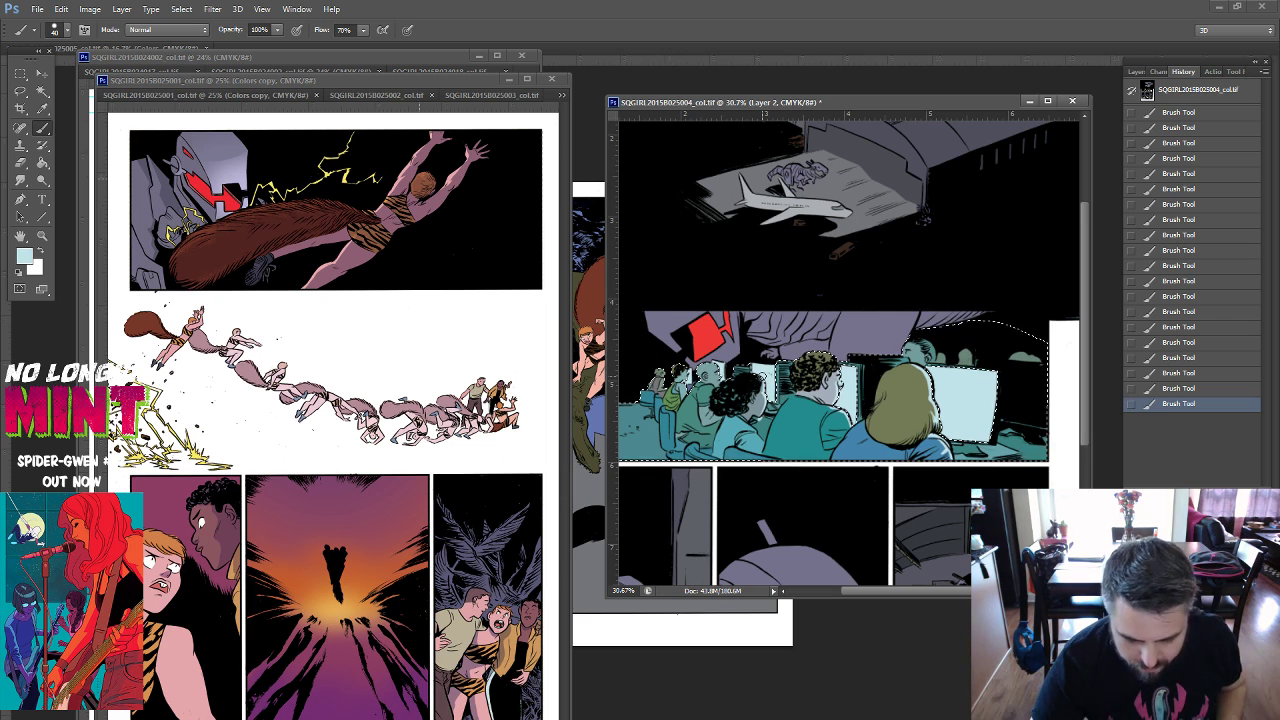
left_click(167, 29)
left_click(160, 80)
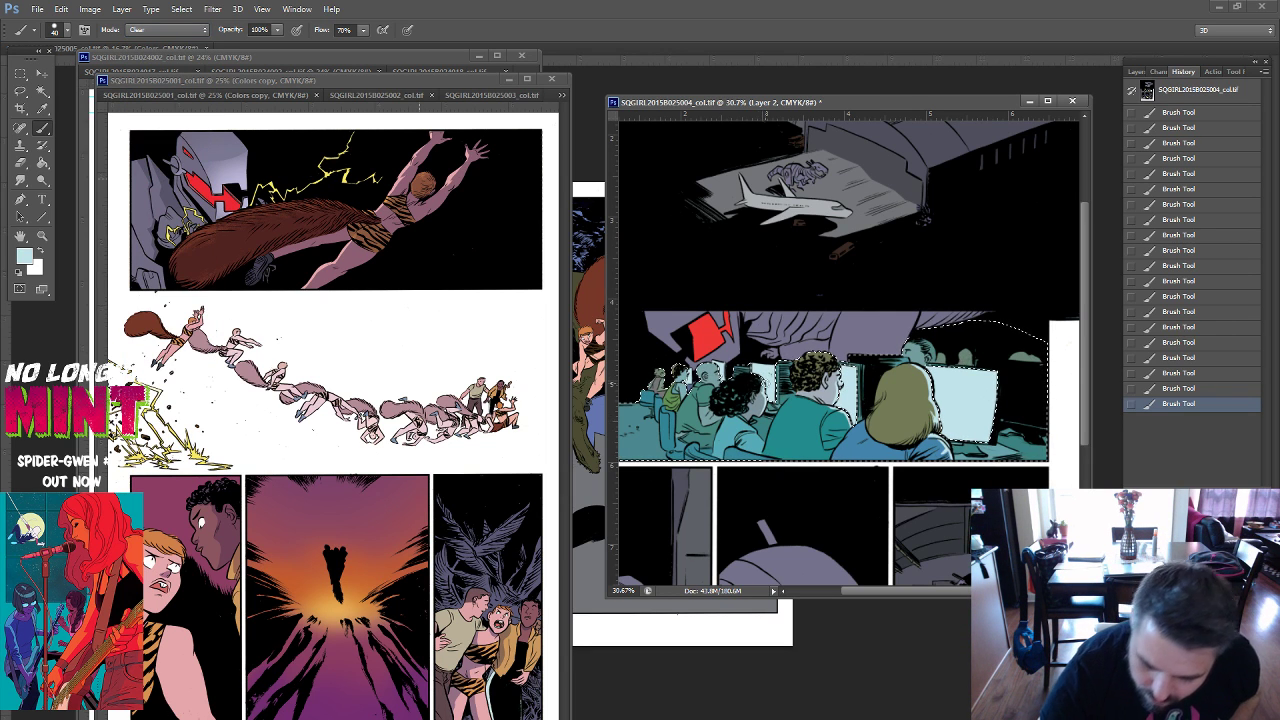
left_click(167, 29)
left_click(160, 42)
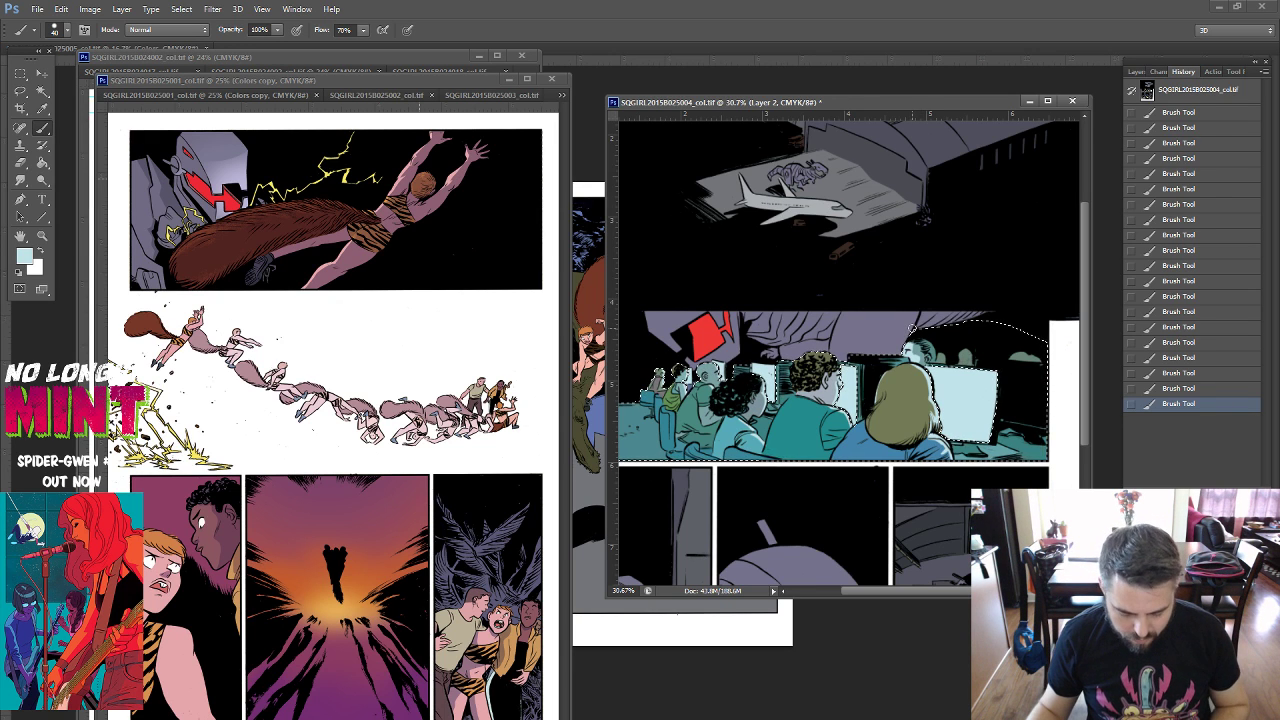
Magic-wand the computer-room panel and its bottom gutter on the Colors copy layer.
key("ctrl+0")
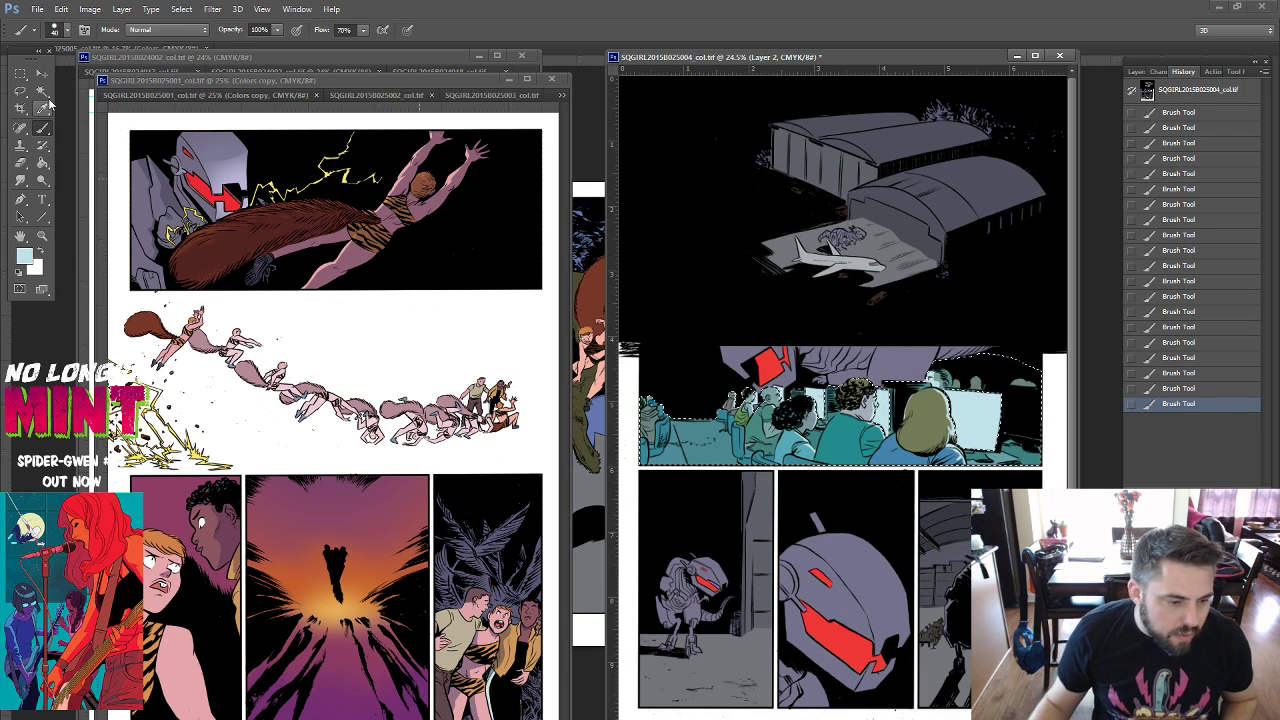
left_click(42, 90)
left_click(1137, 78)
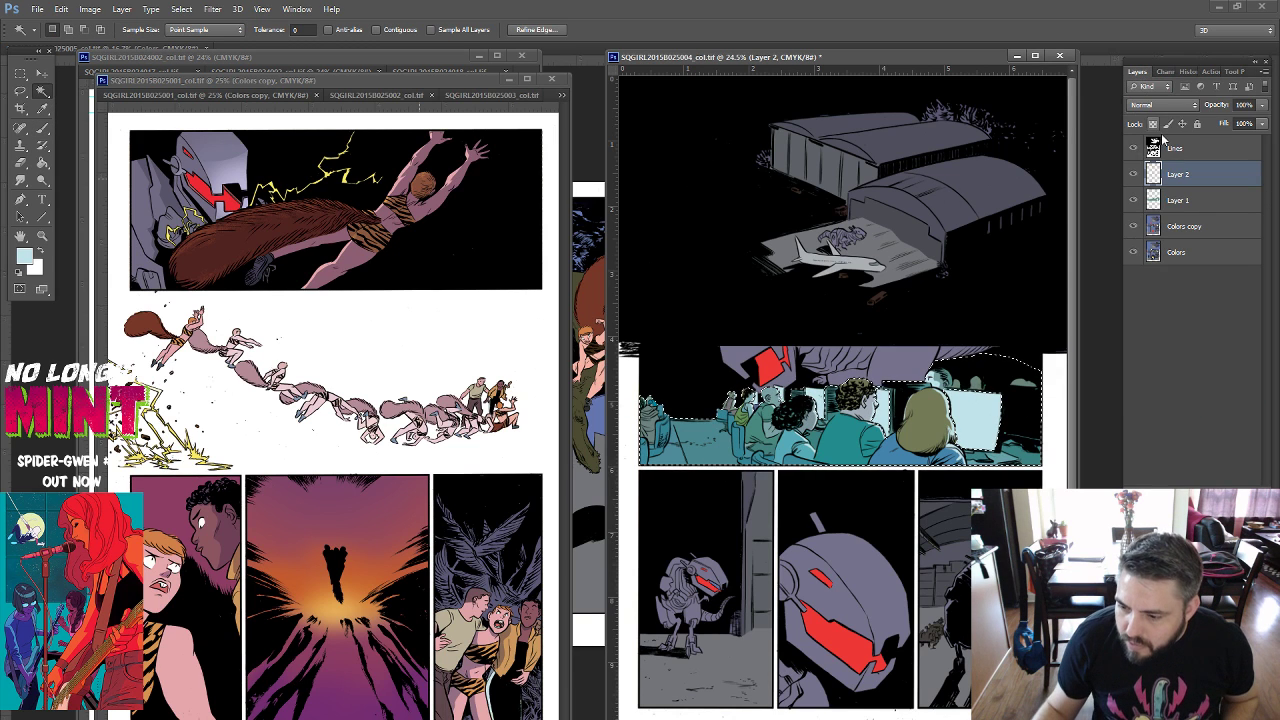
key("alt+bracketleft")
key("alt+bracketleft")
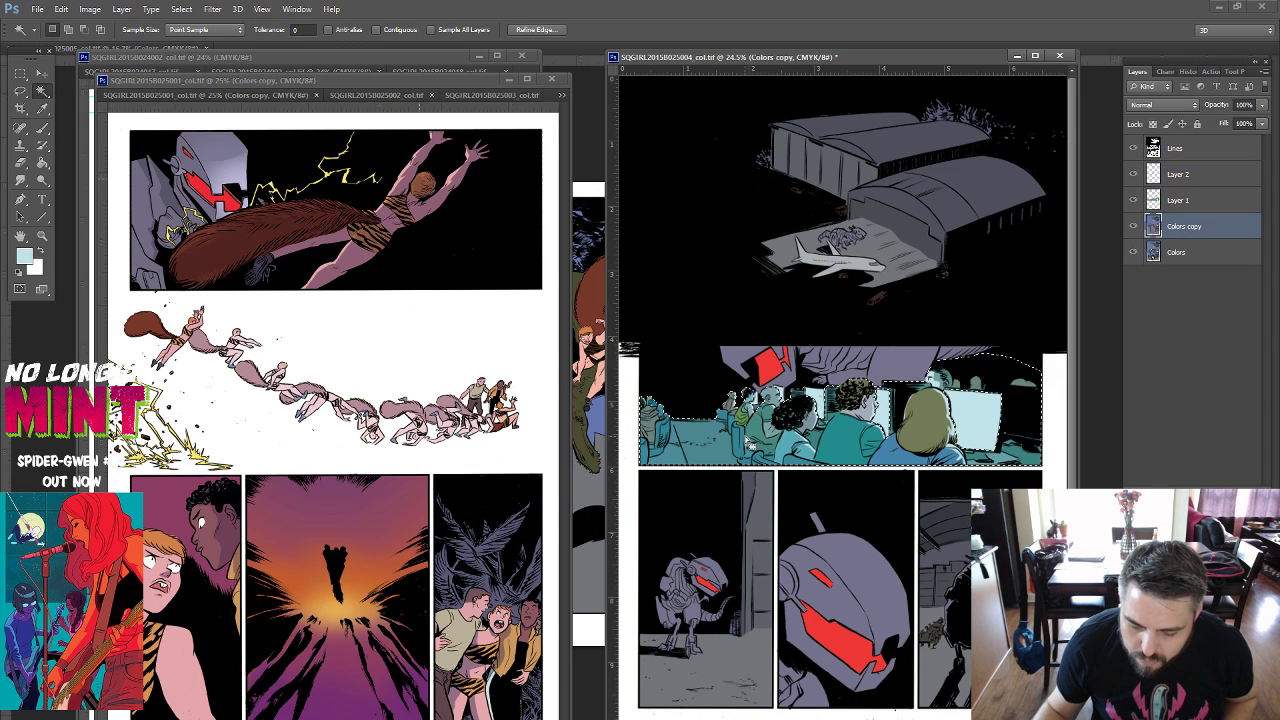
key("ctrl+d")
left_click(744, 438)
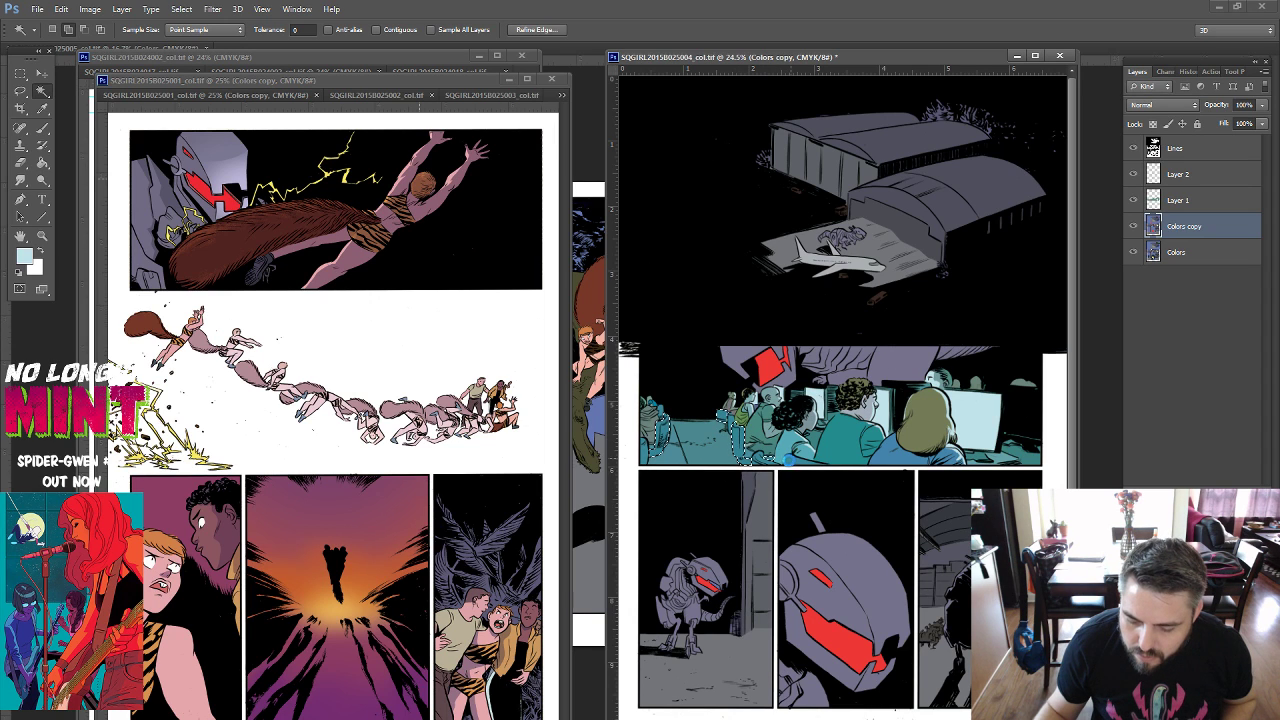
left_click(788, 463, "shift")
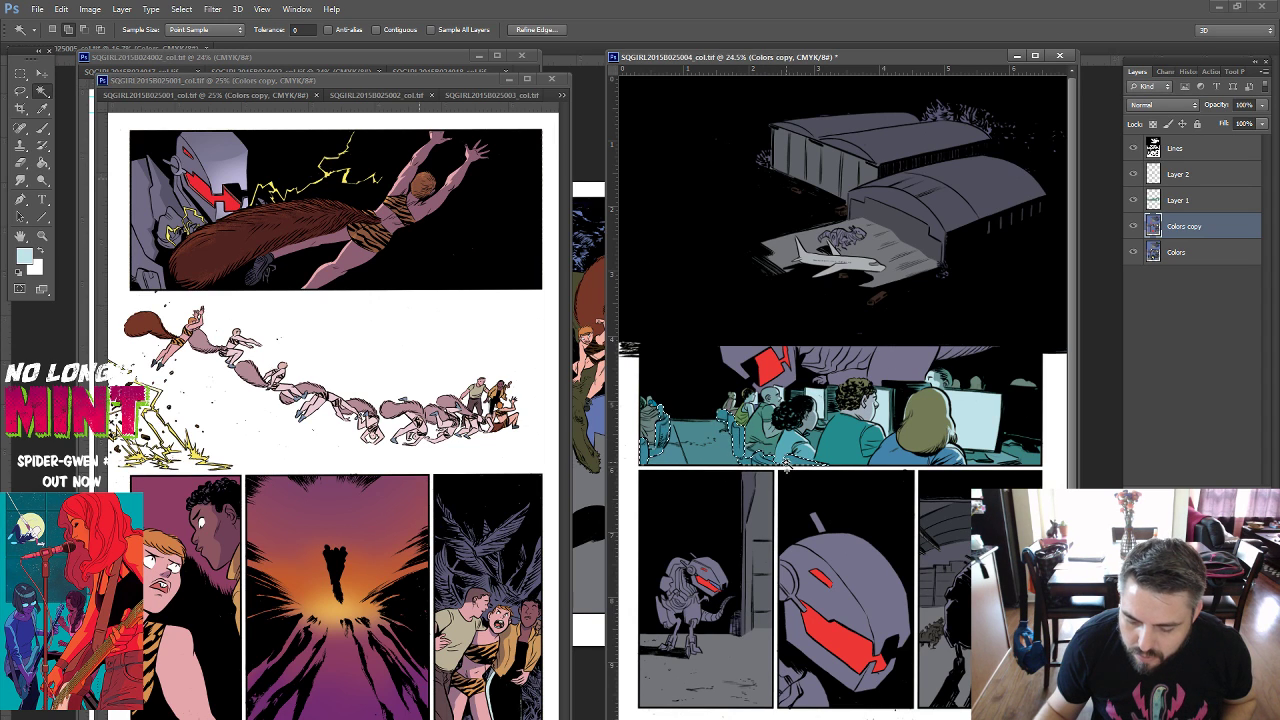
Darken the Hard Light Layer 1 by lowering Lightness in Hue/Saturation.
left_click(1195, 205)
key("ctrl+d")
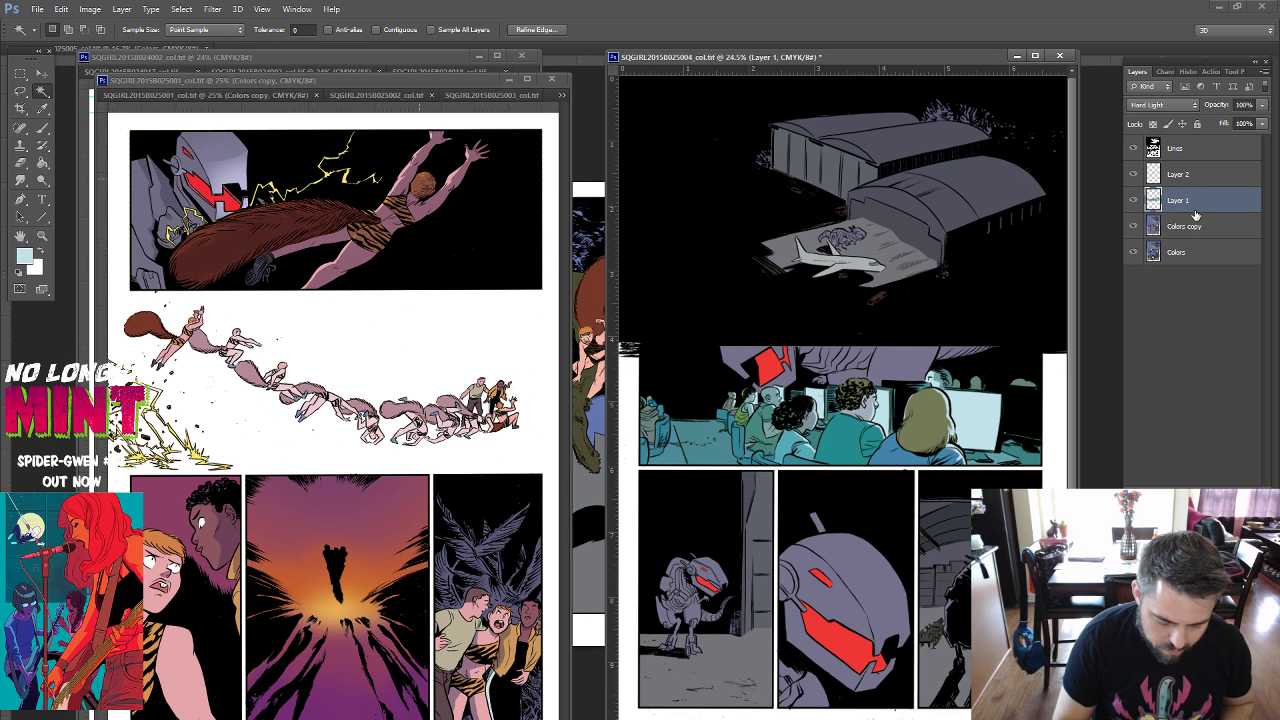
key("ctrl+u")
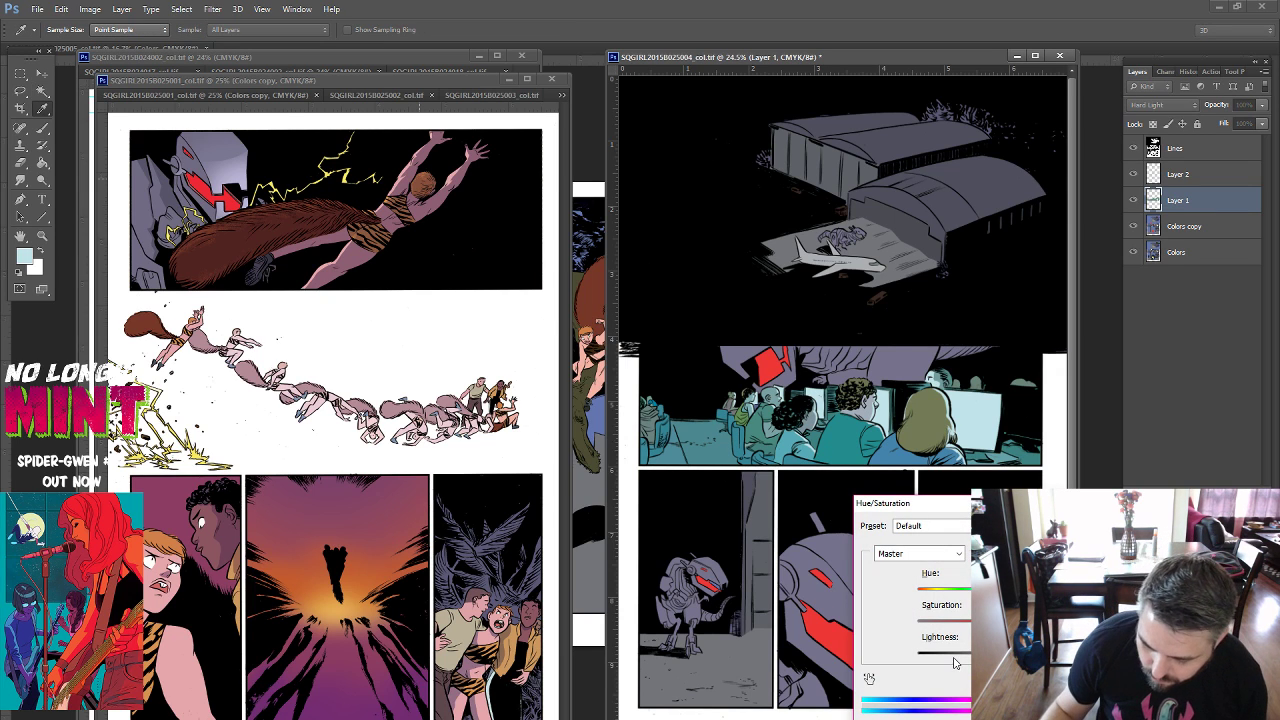
left_click_drag(954, 662, 953, 658)
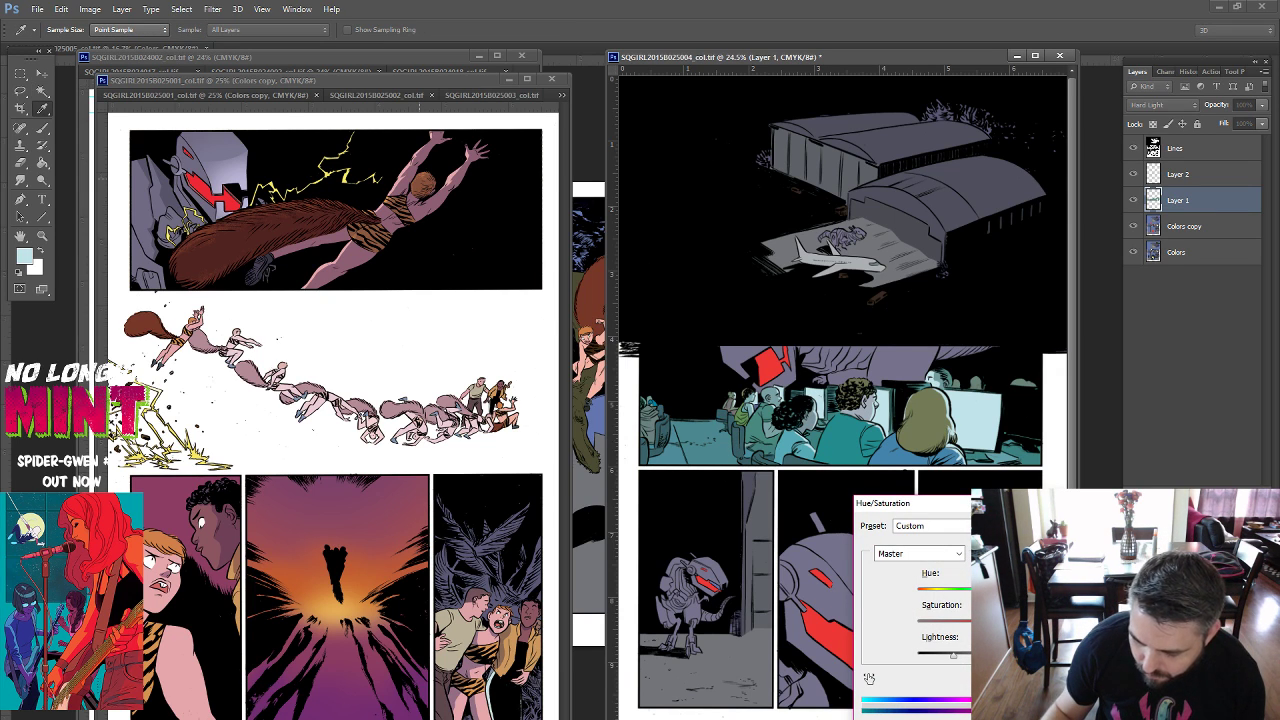
key("Return")
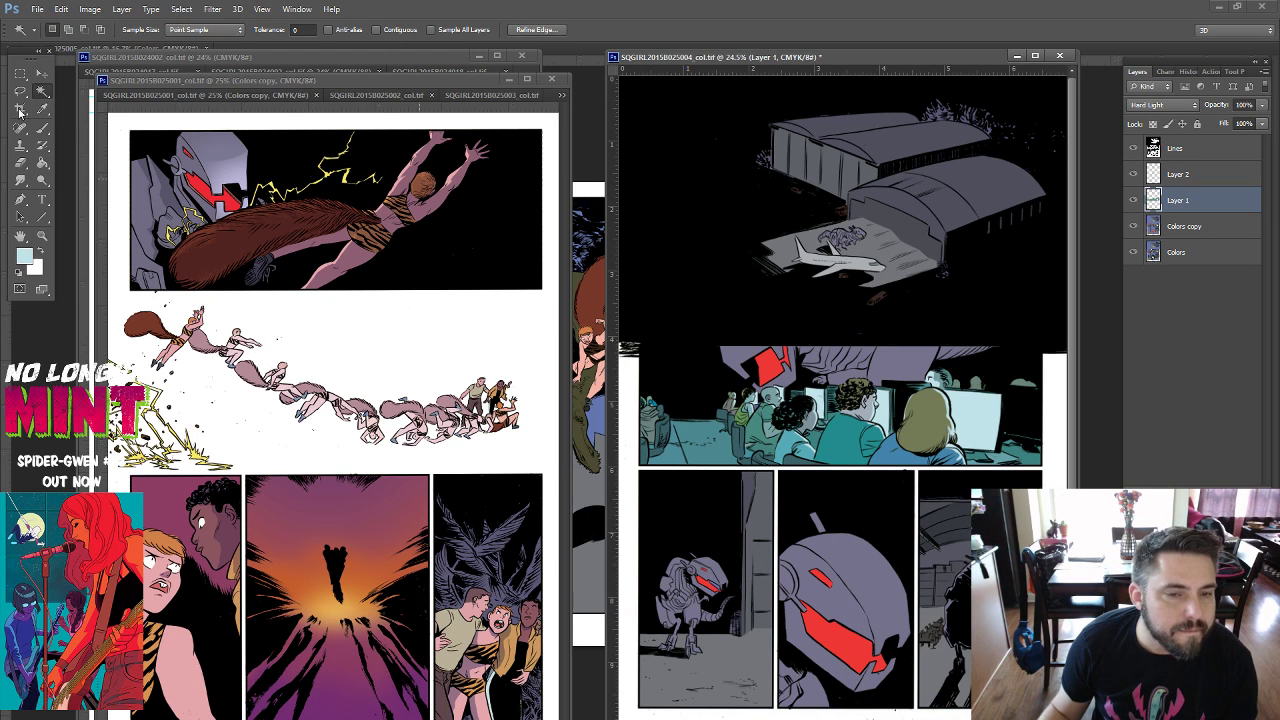
Set the foreground colour to light lavender afa7d9 in the Color Picker.
left_click(20, 74)
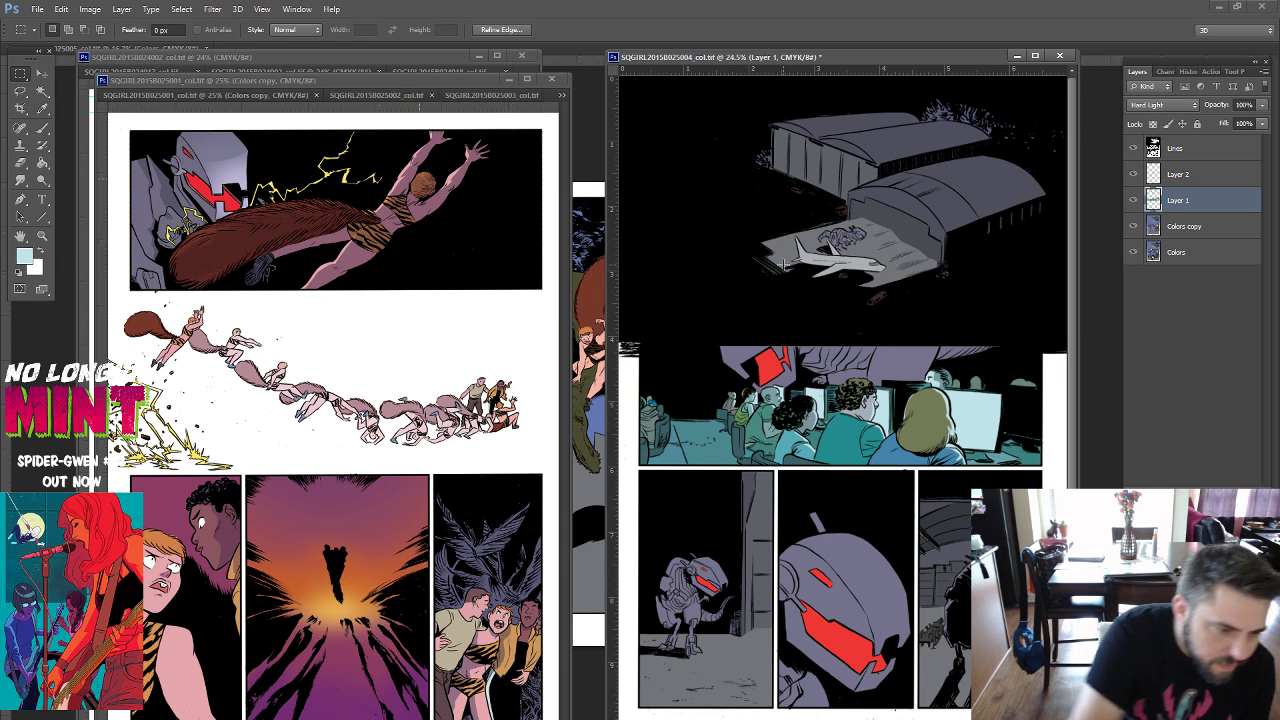
left_click(42, 107)
left_click(24, 257)
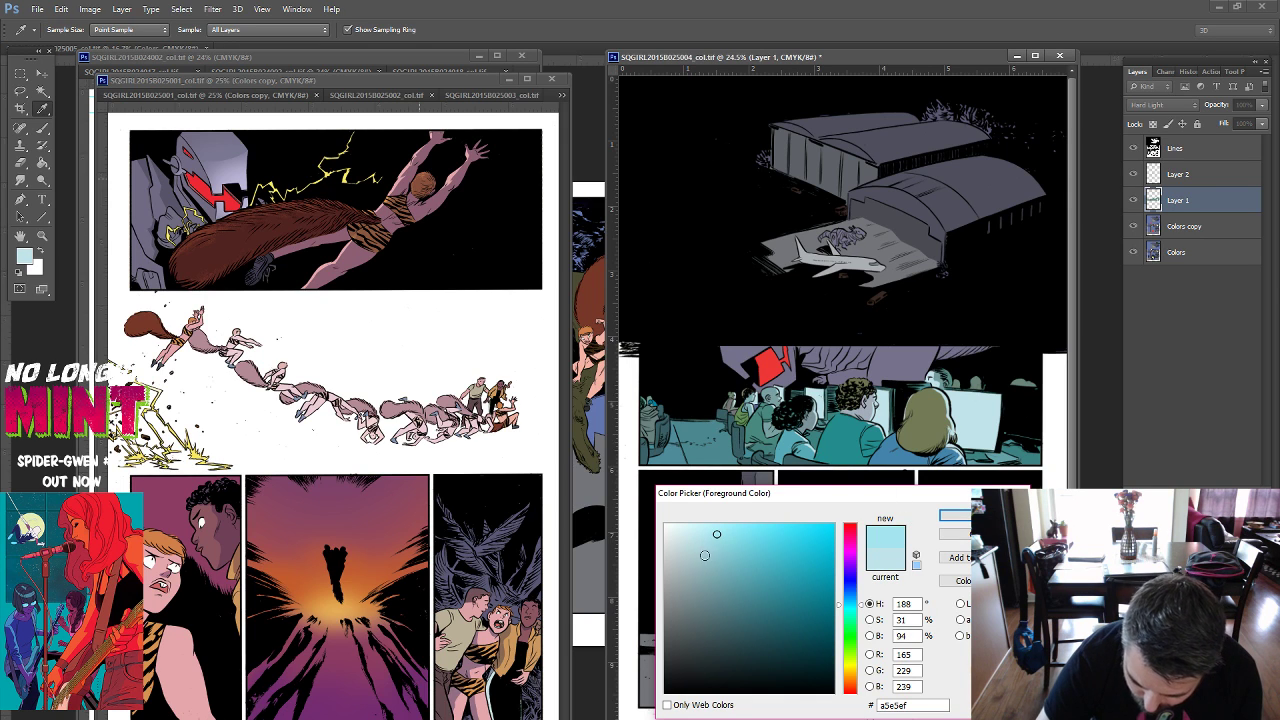
left_click(703, 561)
left_click(853, 578)
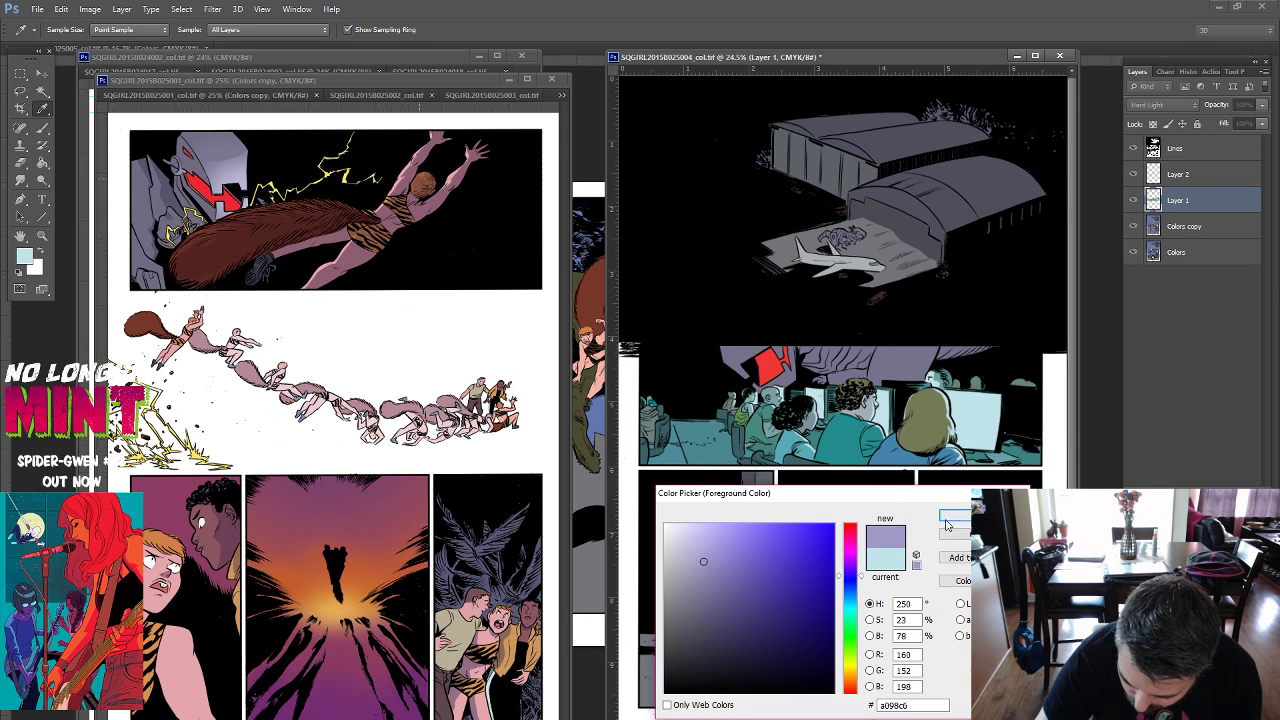
left_click(703, 549)
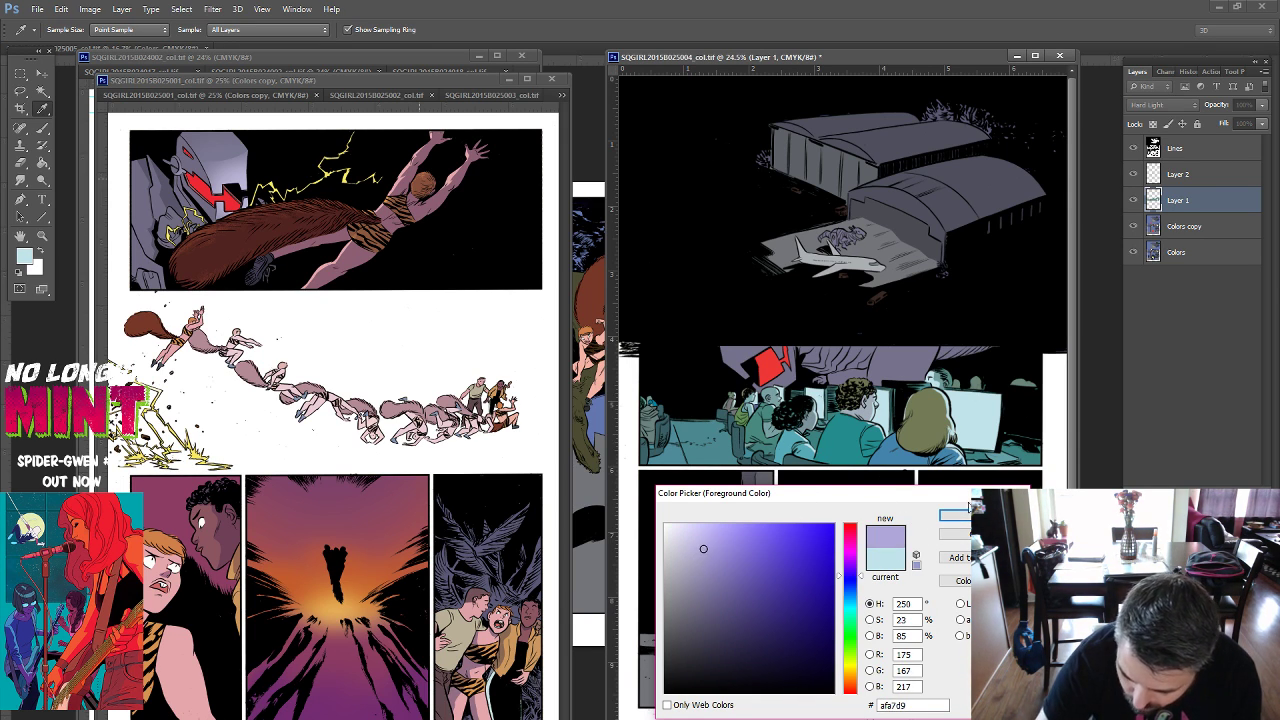
left_click(954, 515)
key("l")
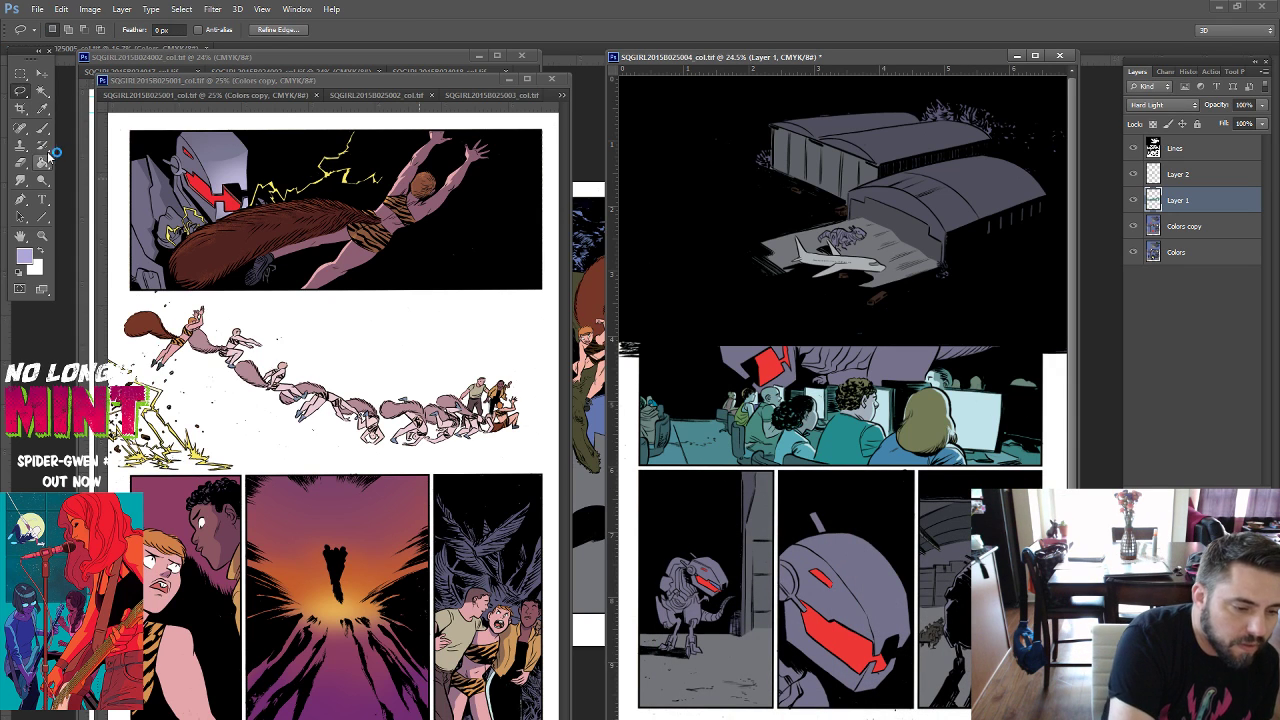
Paint Bucket fill the airplane with lavender on the Colors copy layer.
left_click(42, 162)
left_click(1184, 226)
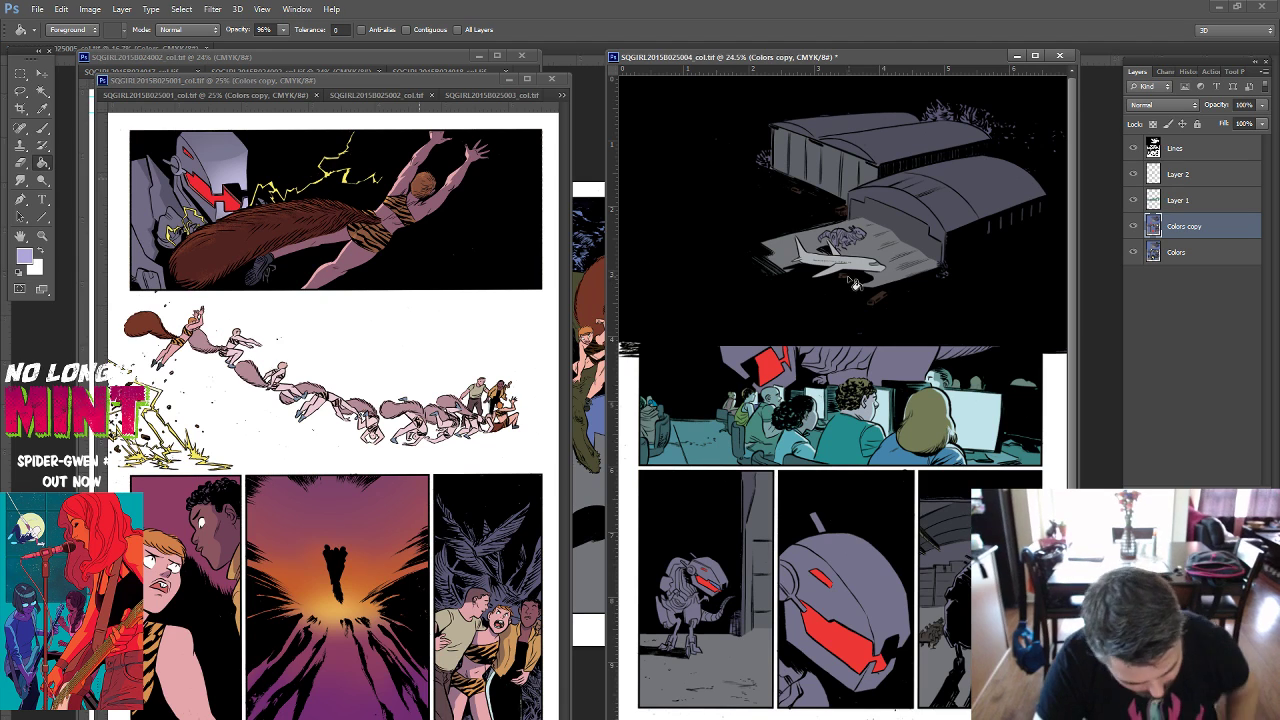
left_click(854, 289)
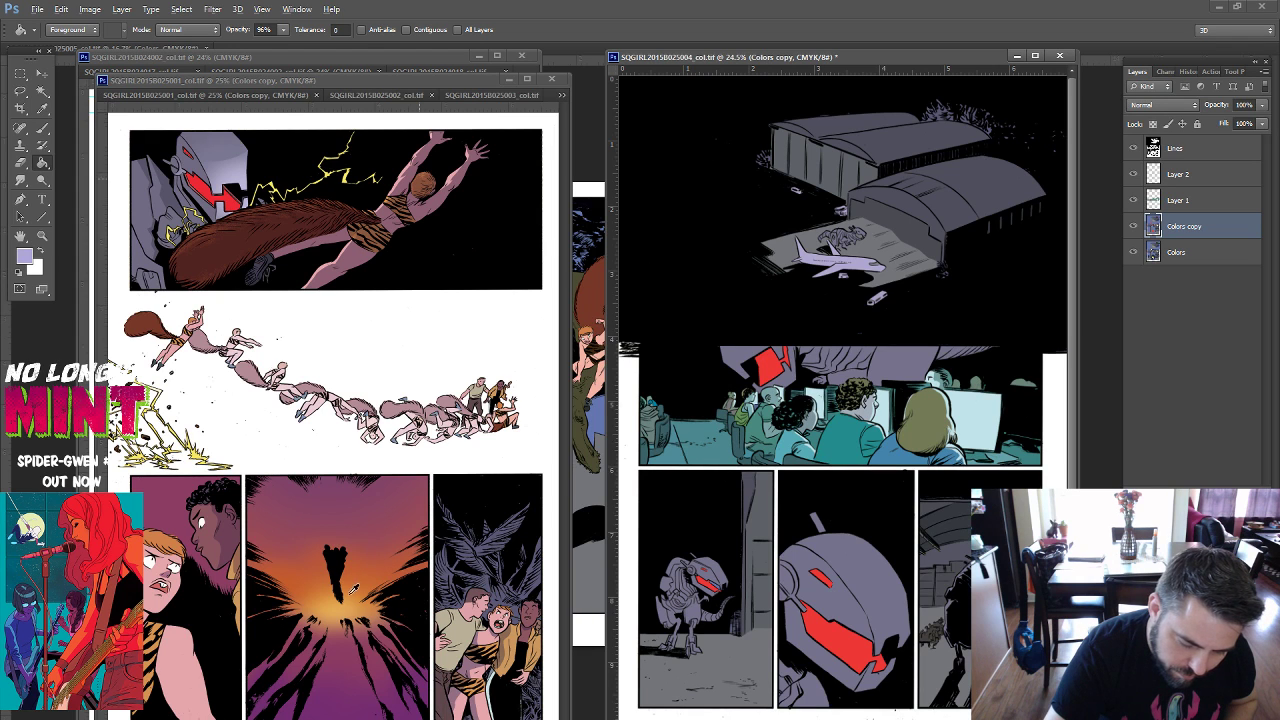
Sample maroon, grey, then teal from the artwork, and undo the teal fill in the hangar doorway.
left_click(349, 511, "alt")
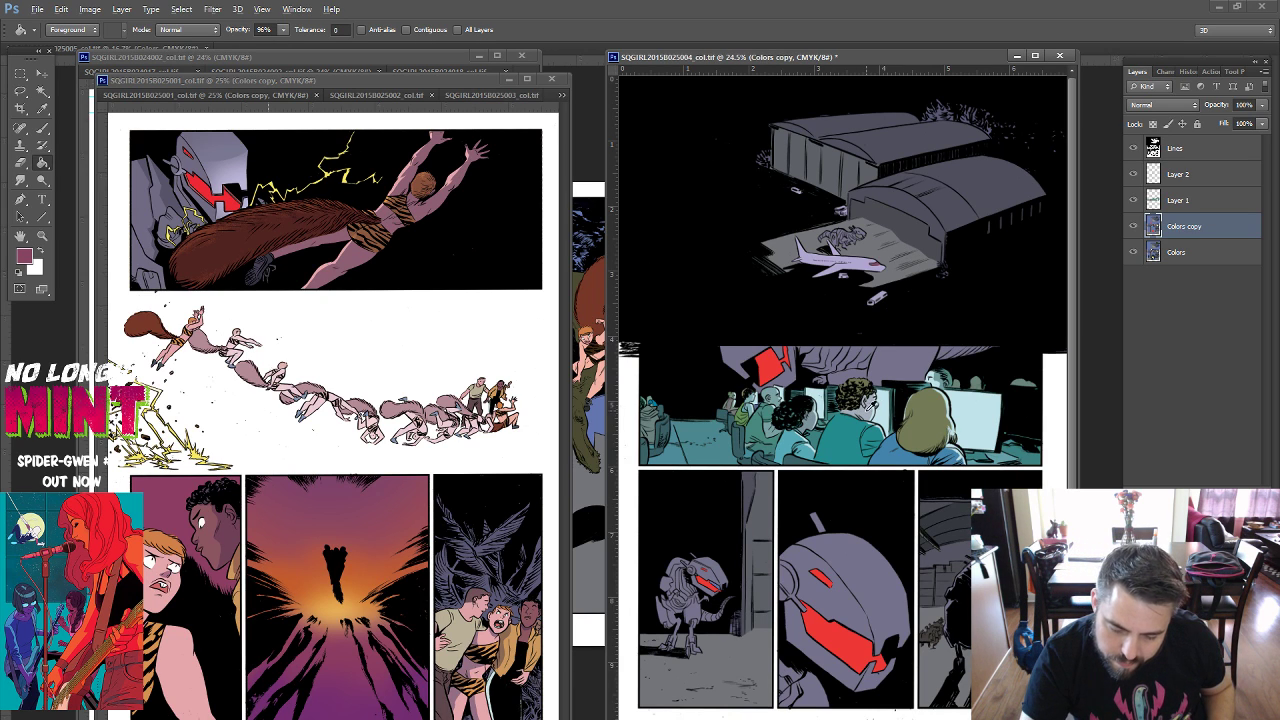
left_click(876, 378, "alt")
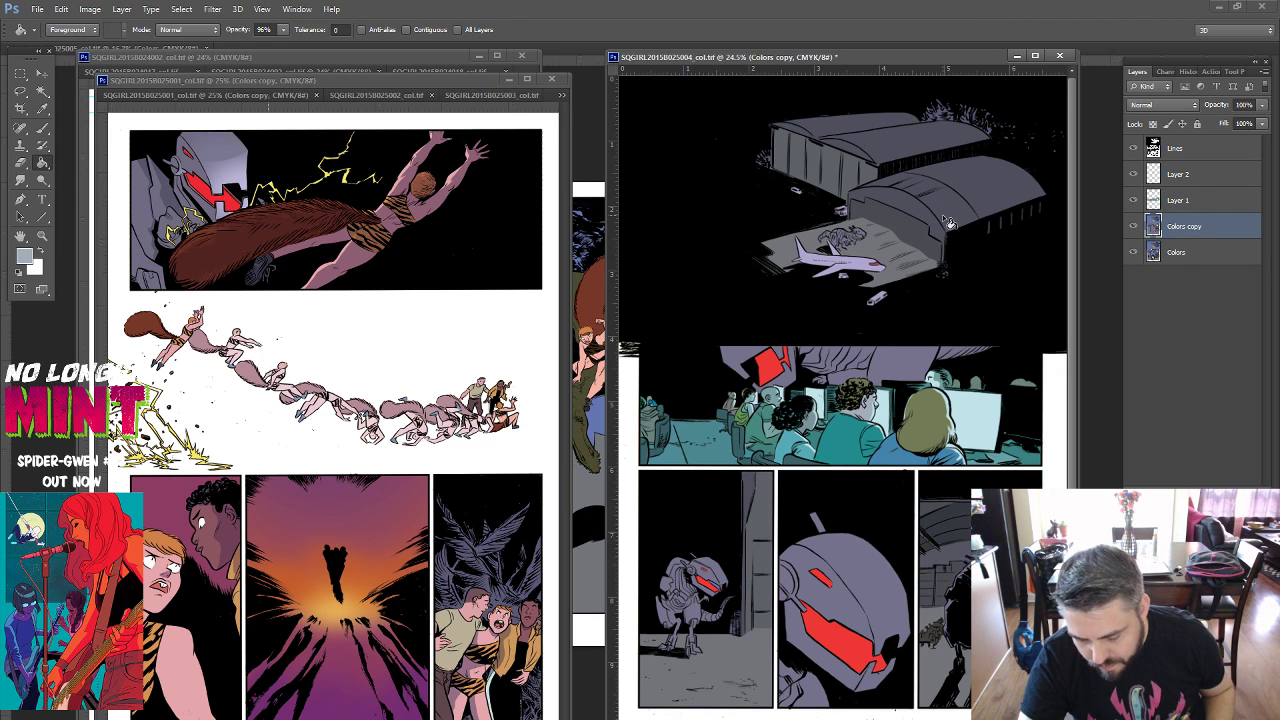
left_click(724, 453, "alt")
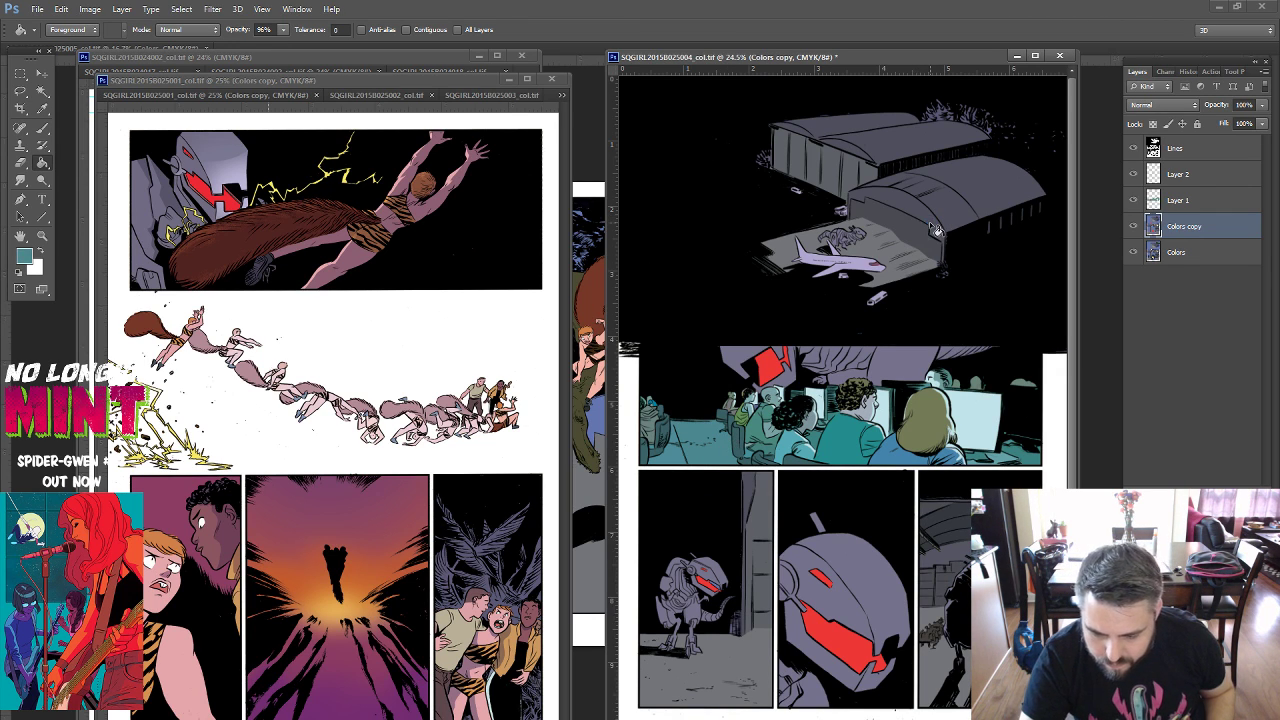
key("ctrl+z")
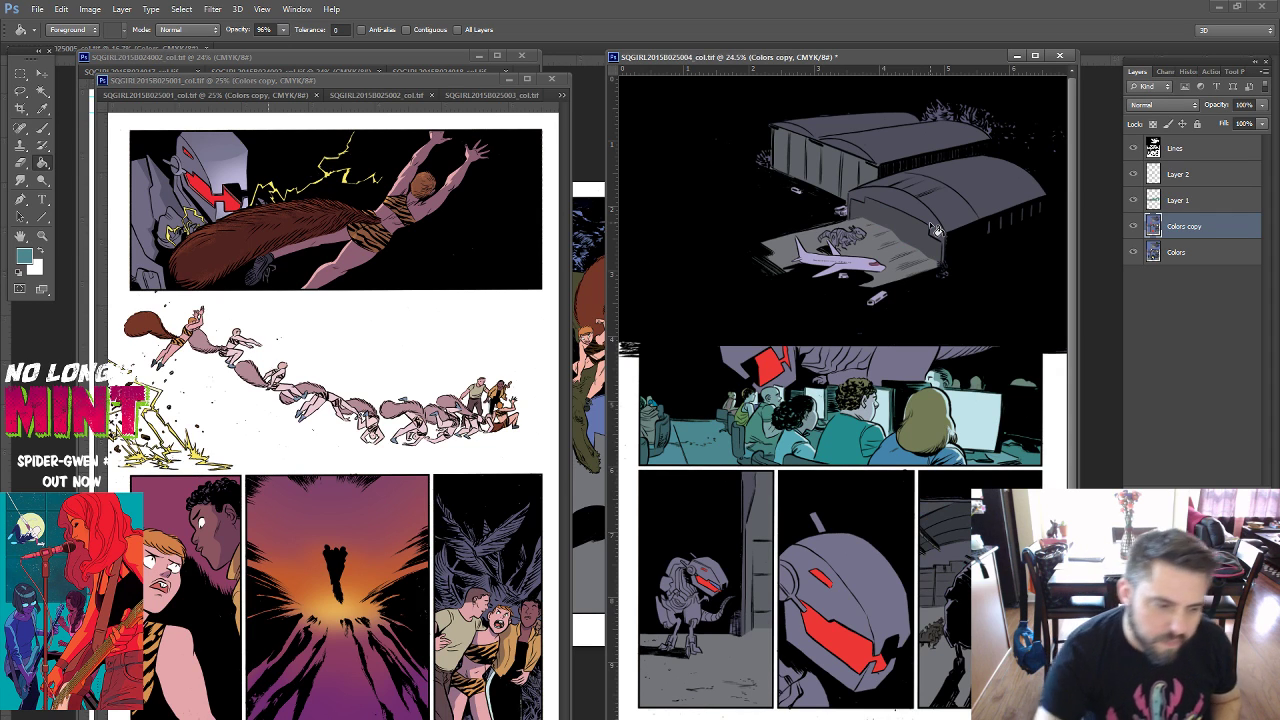
Lasso the hangar doorway around the plane and fill the hangar interior with teal.
left_click(22, 91)
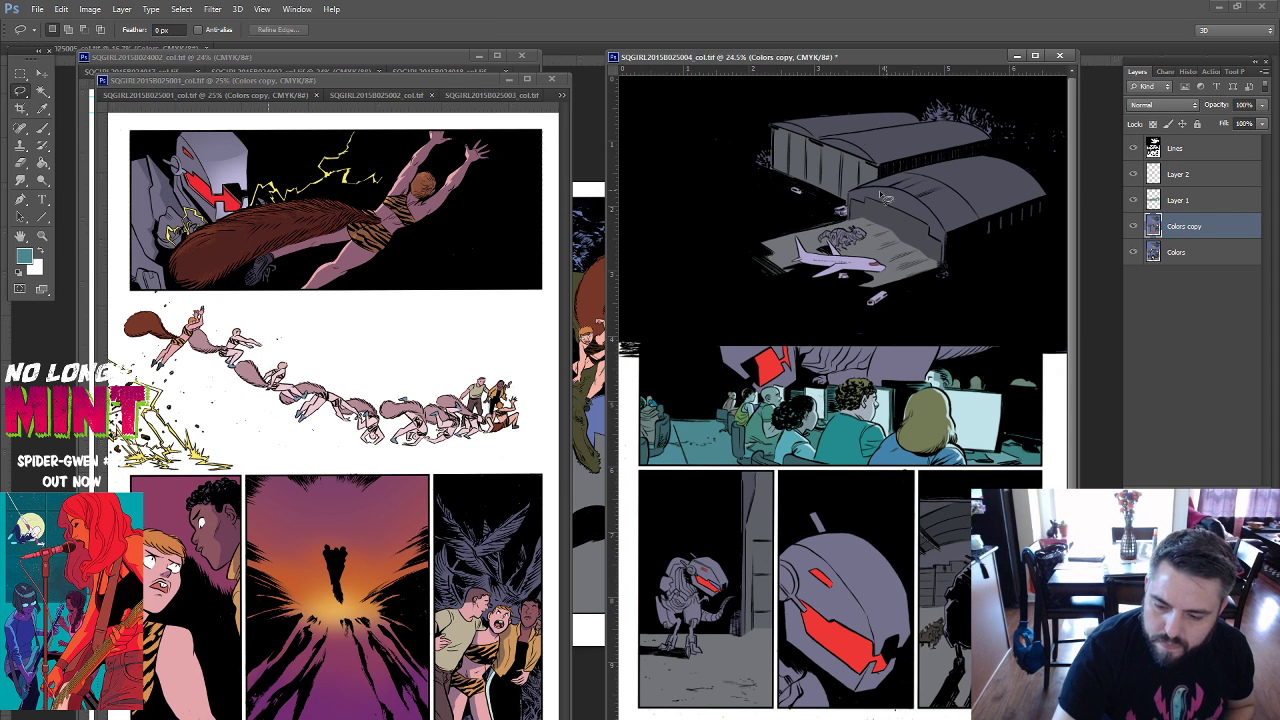
left_click_drag(818, 240, 875, 192)
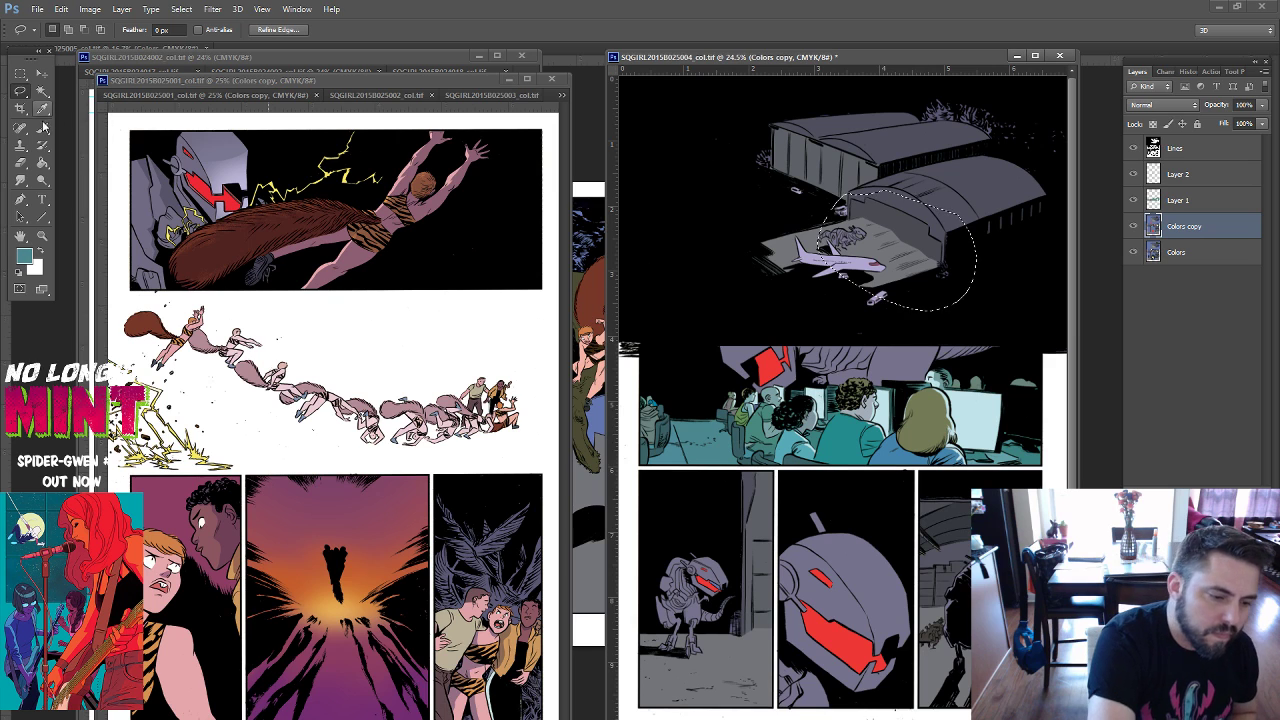
key("b")
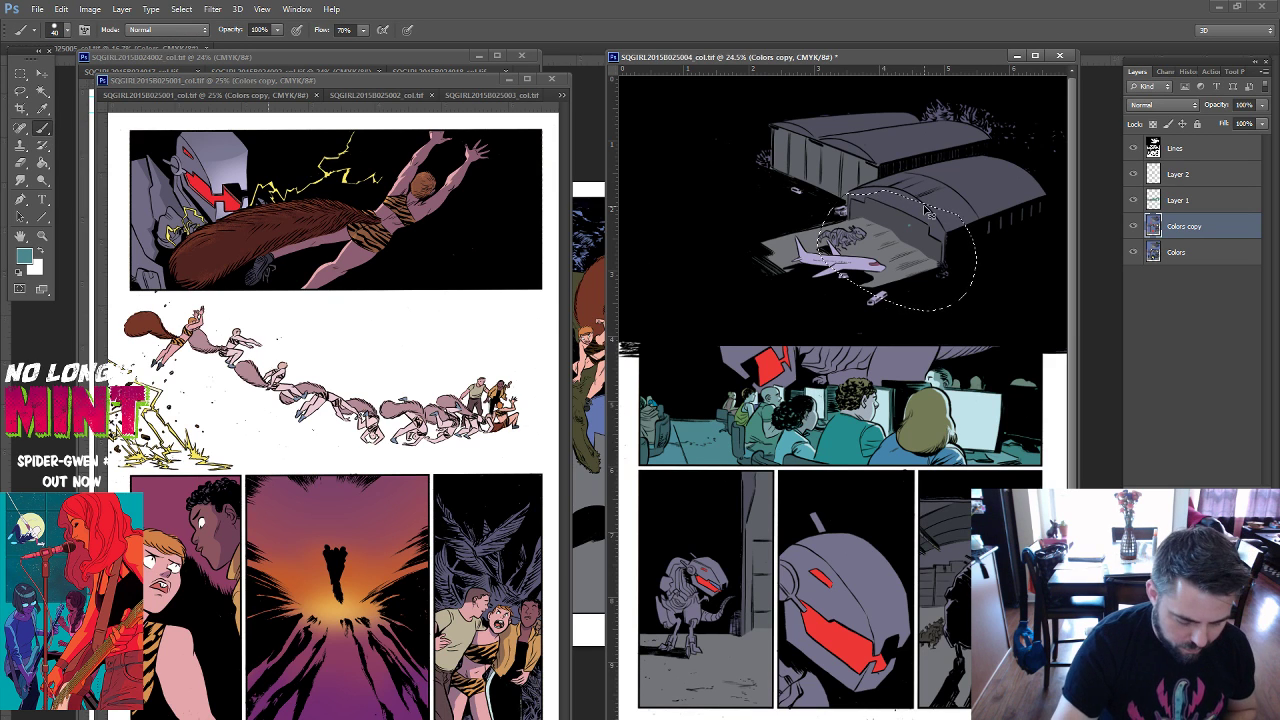
key("g")
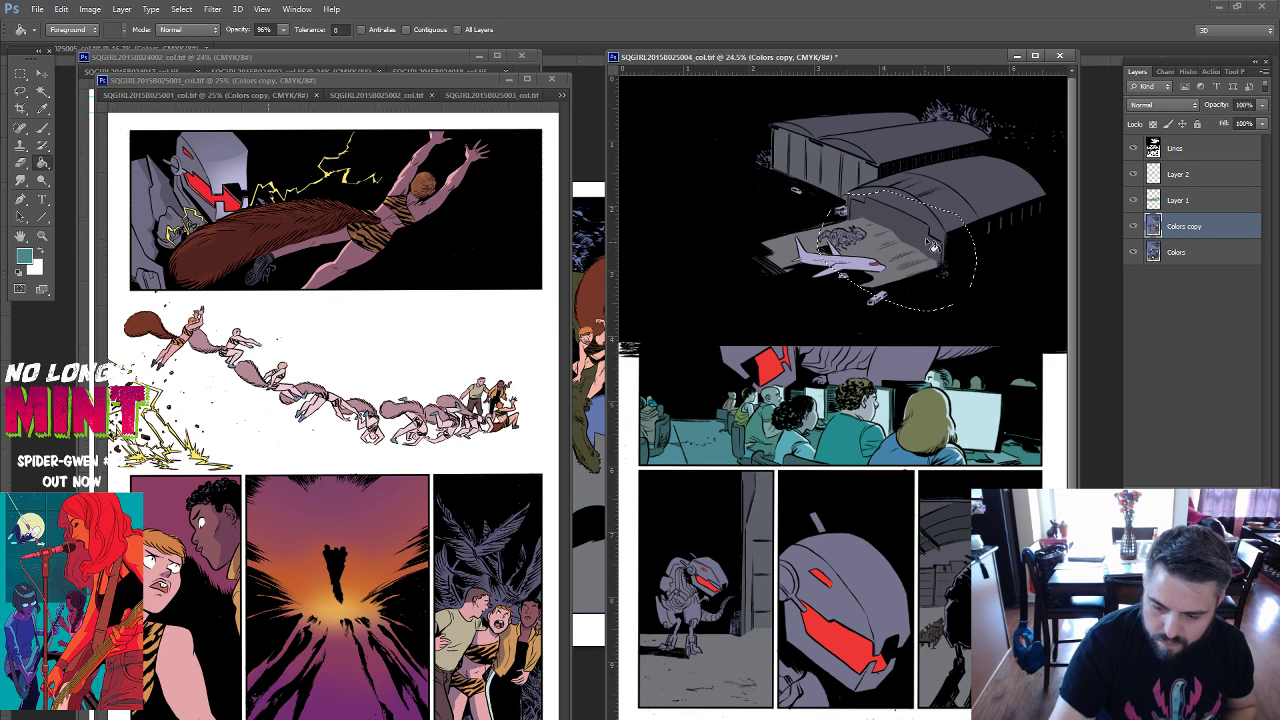
left_click(928, 243)
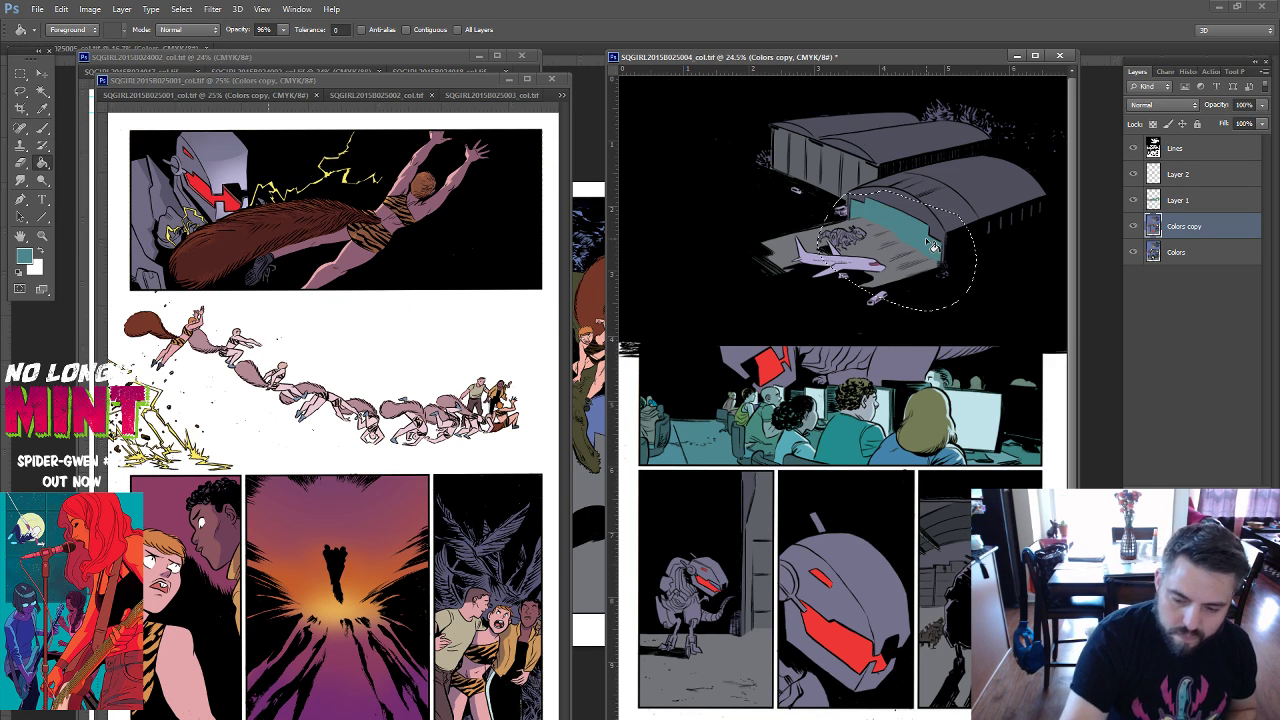
Magic Wand select the hangar floor greys and fill them with a darker grey.
left_click(40, 100)
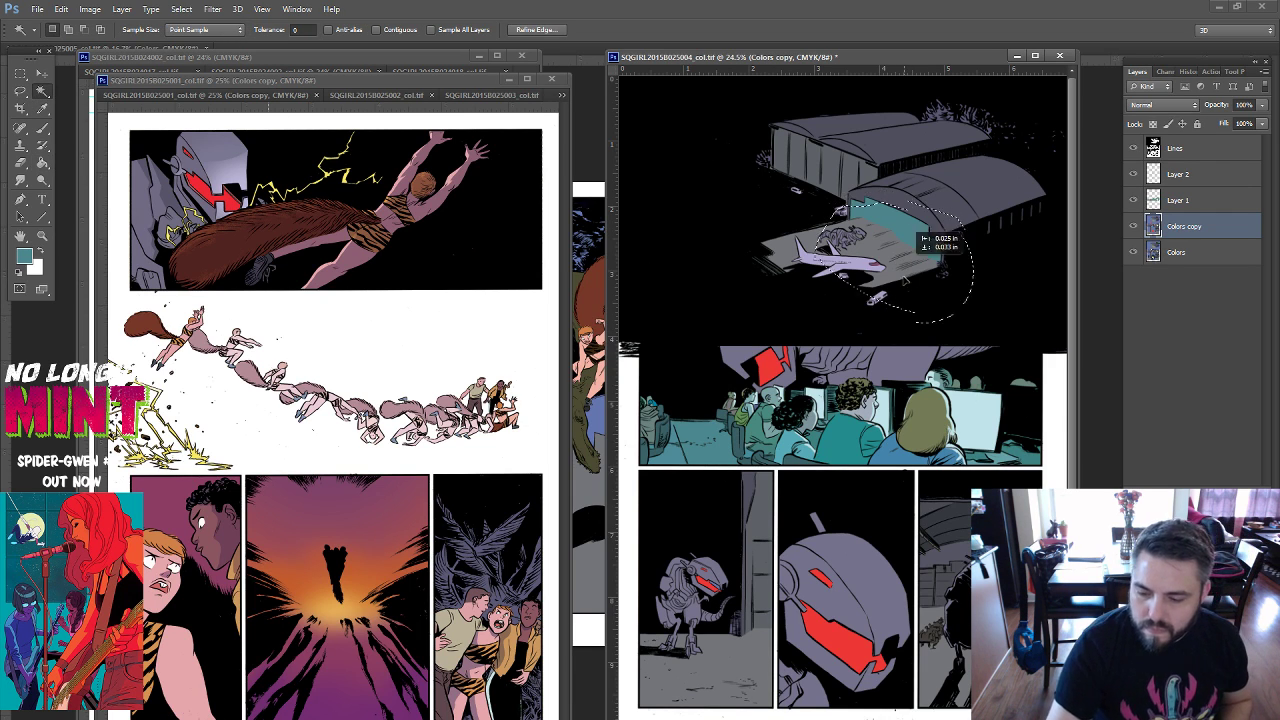
left_click(906, 330)
left_click(937, 272)
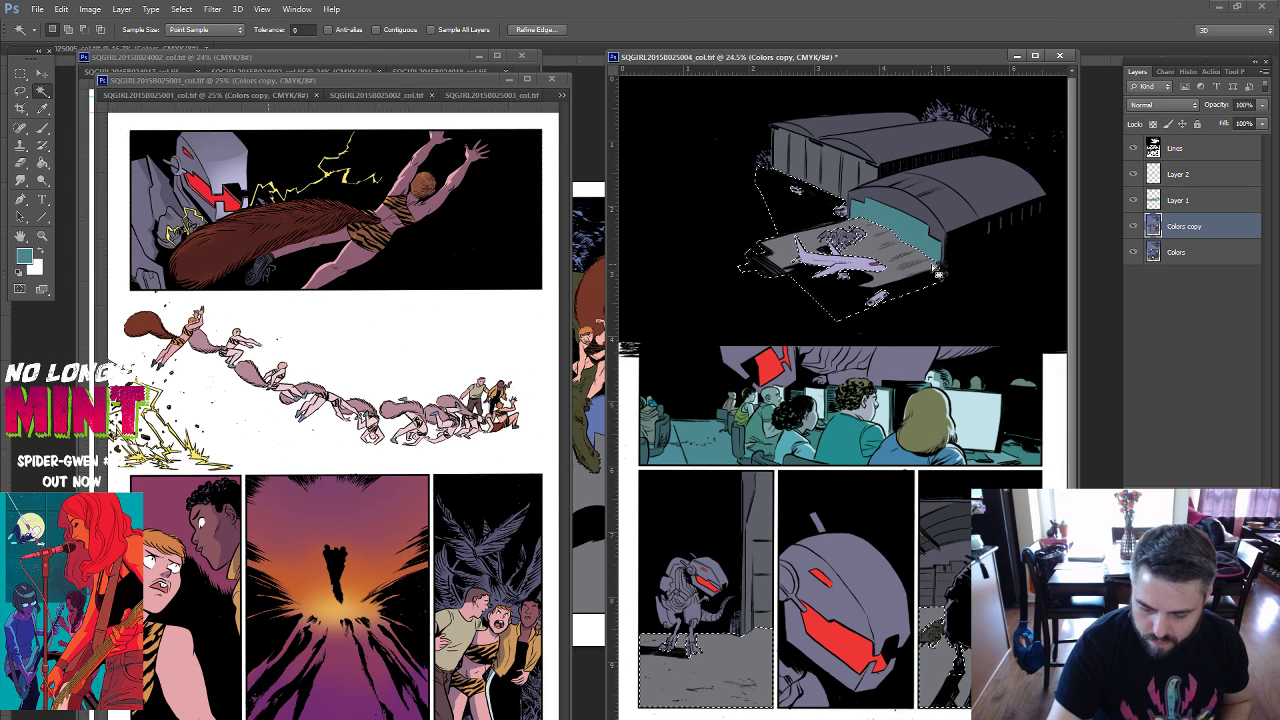
key("g")
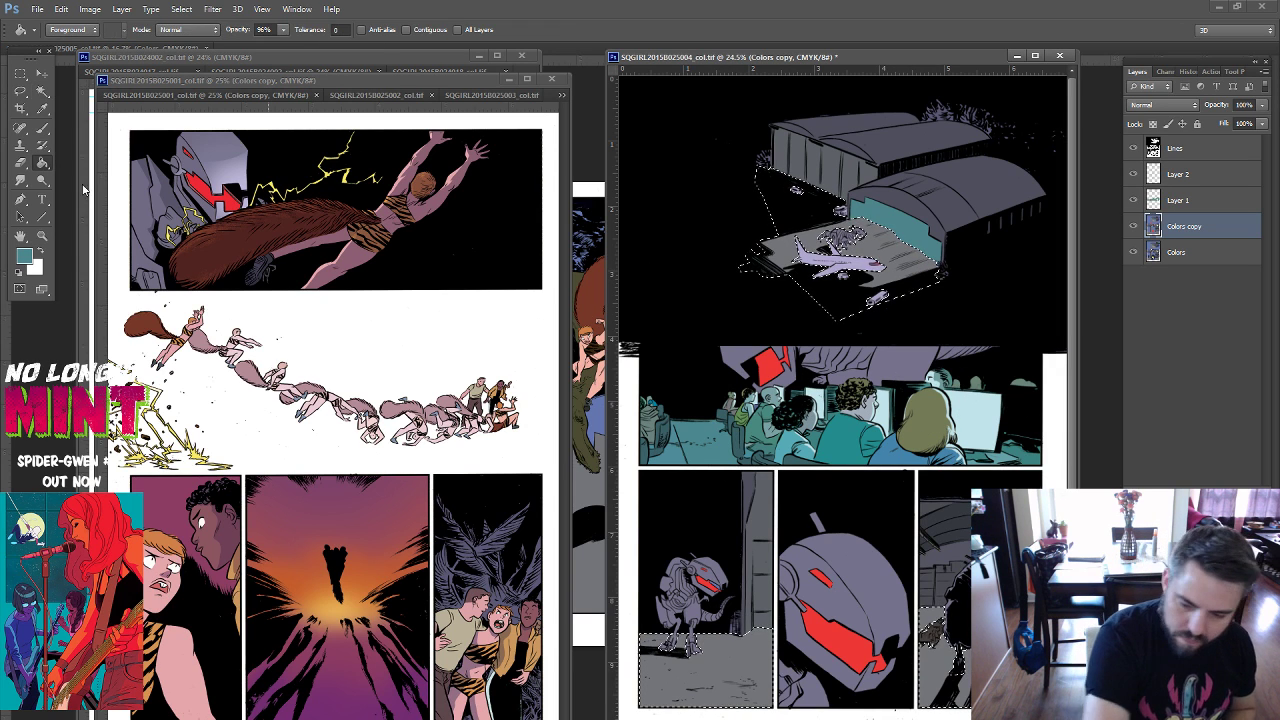
left_click(937, 256, "alt")
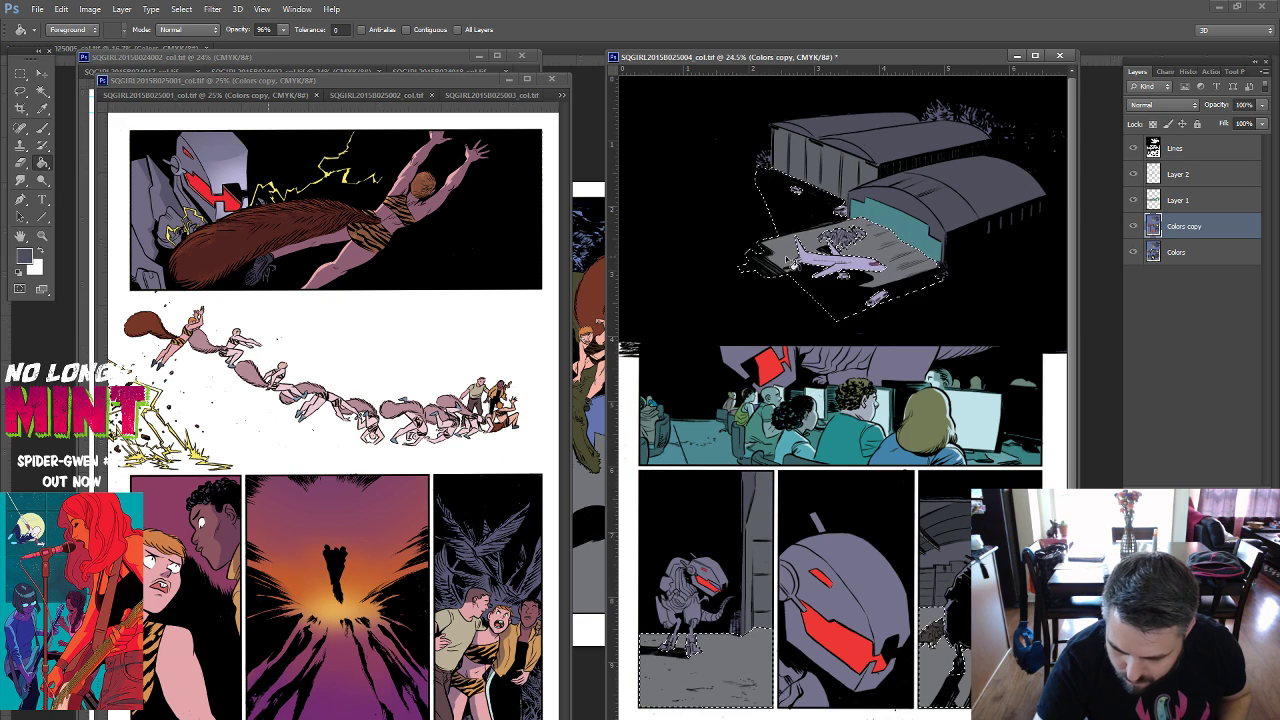
left_click(802, 249)
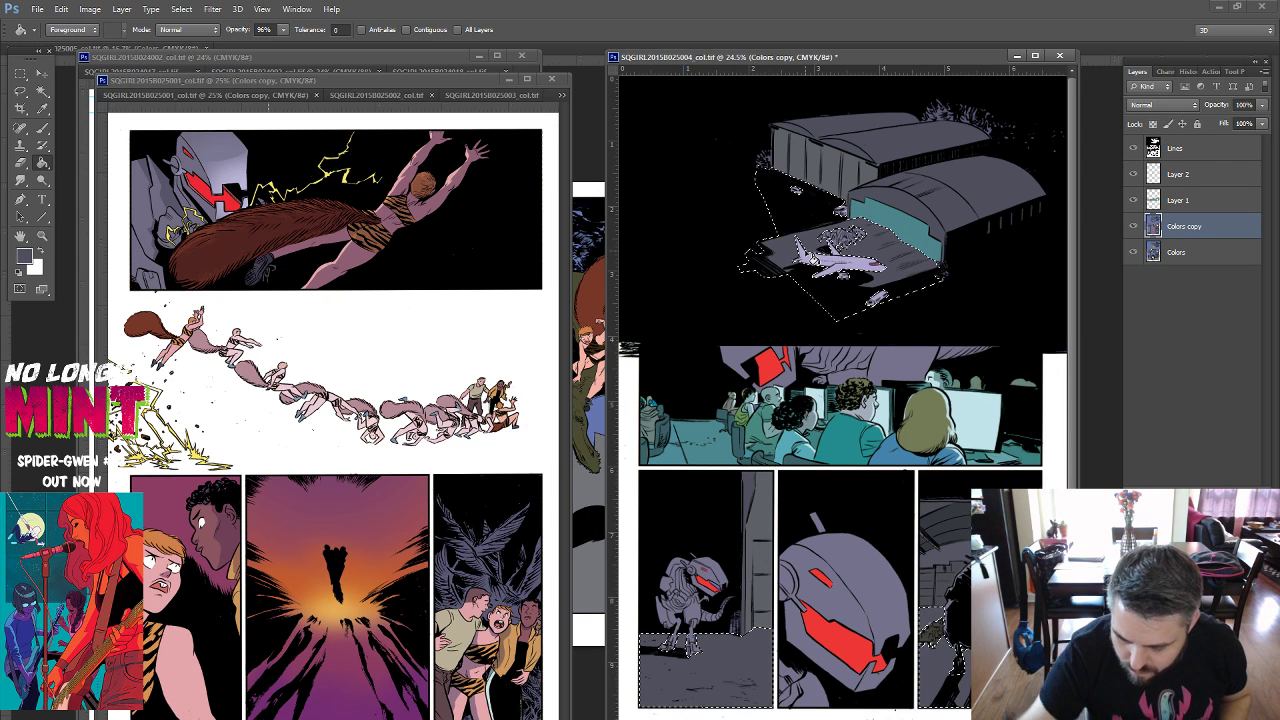
Set brush size and hardness, then brush teal over the plane and hangar entrance.
left_click(42, 128)
left_click(100, 127)
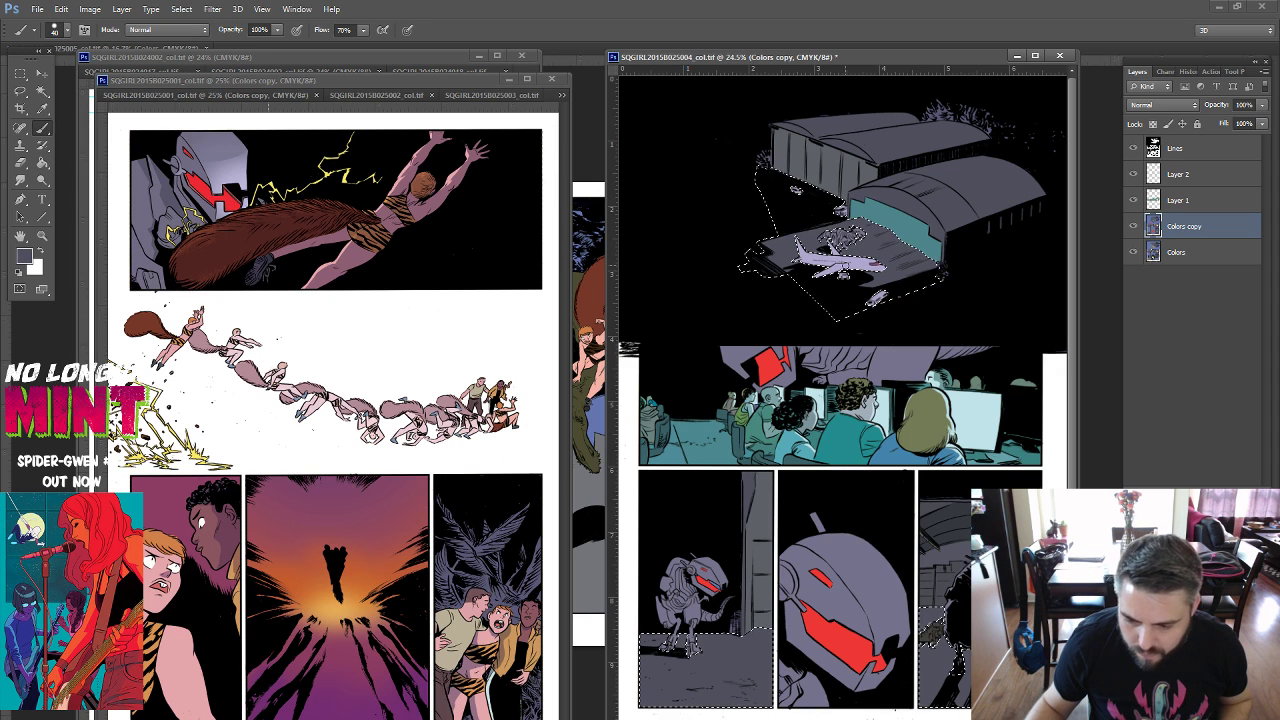
right_click(932, 328)
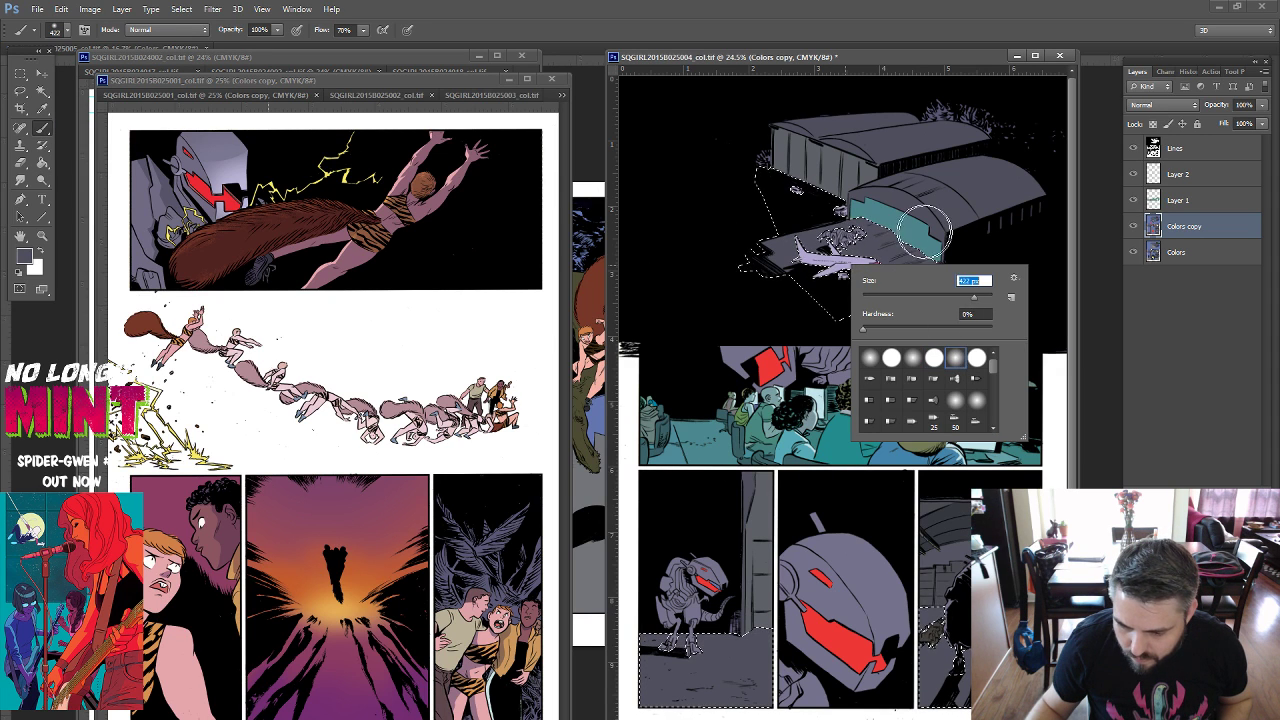
left_click(883, 236)
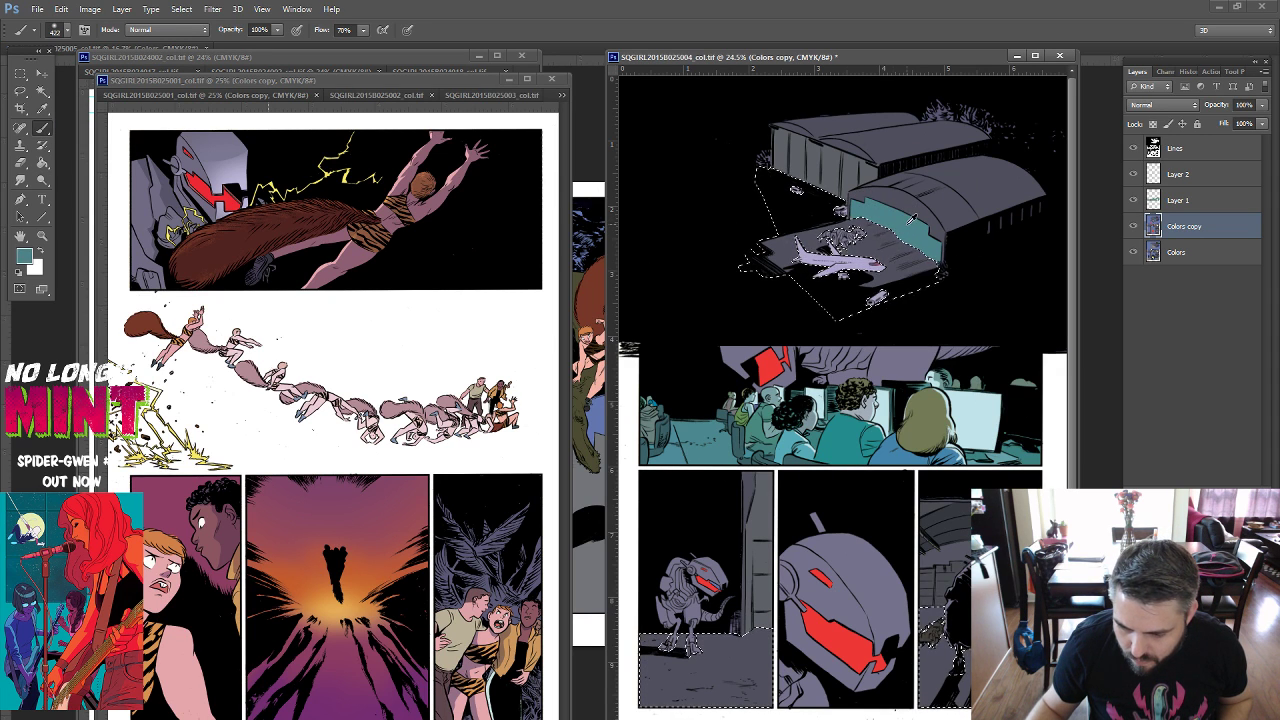
left_click_drag(865, 222, 883, 243)
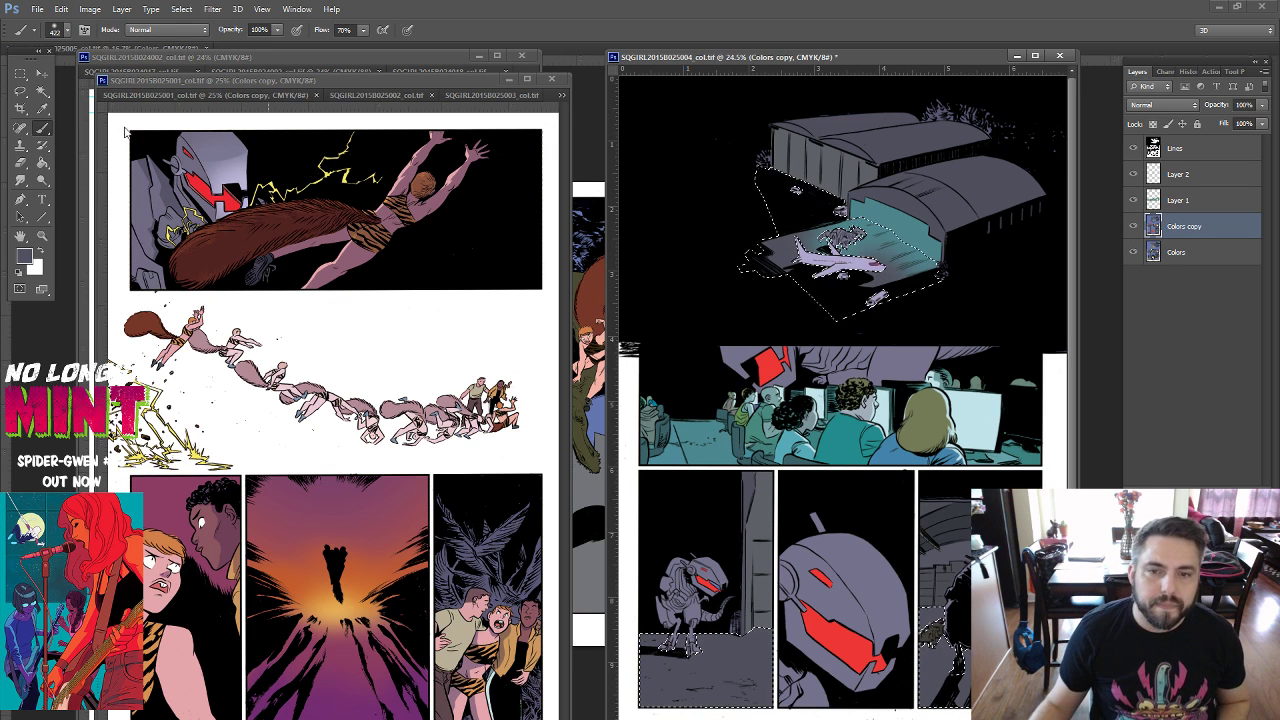
left_click(41, 91)
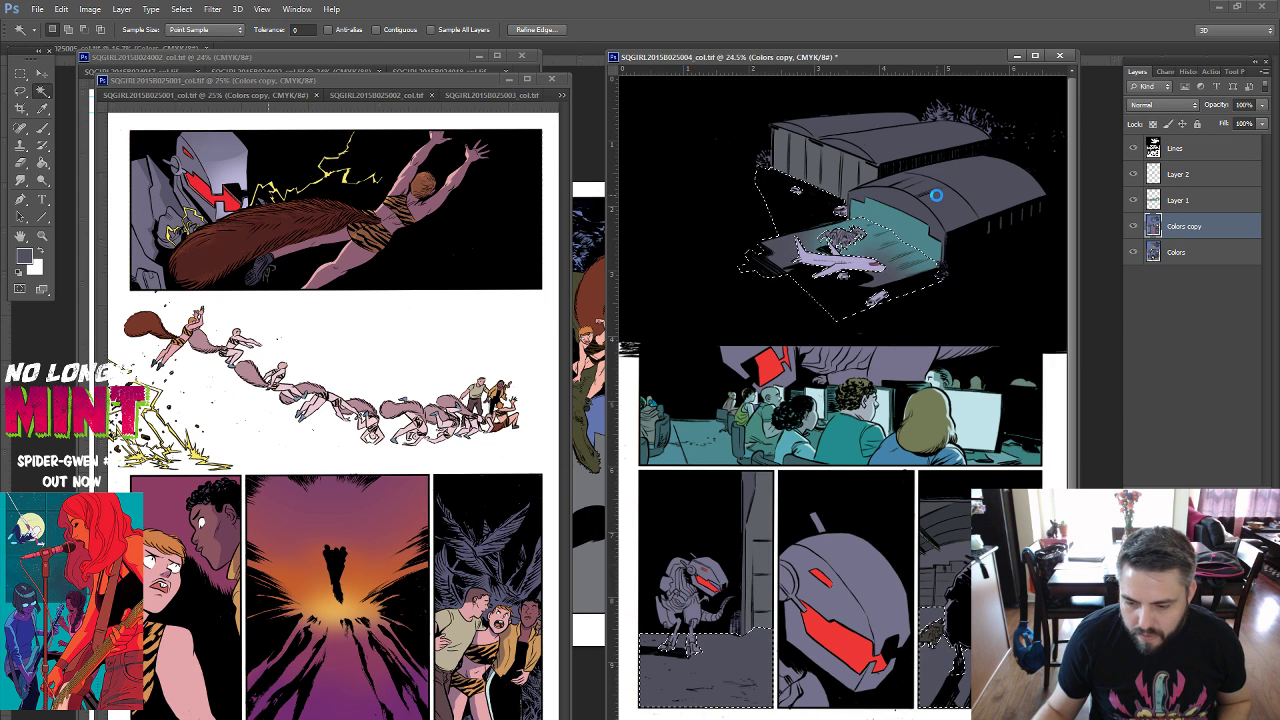
Select the hangar roof region with the Magic Wand and refine it with the Lasso.
left_click(938, 202)
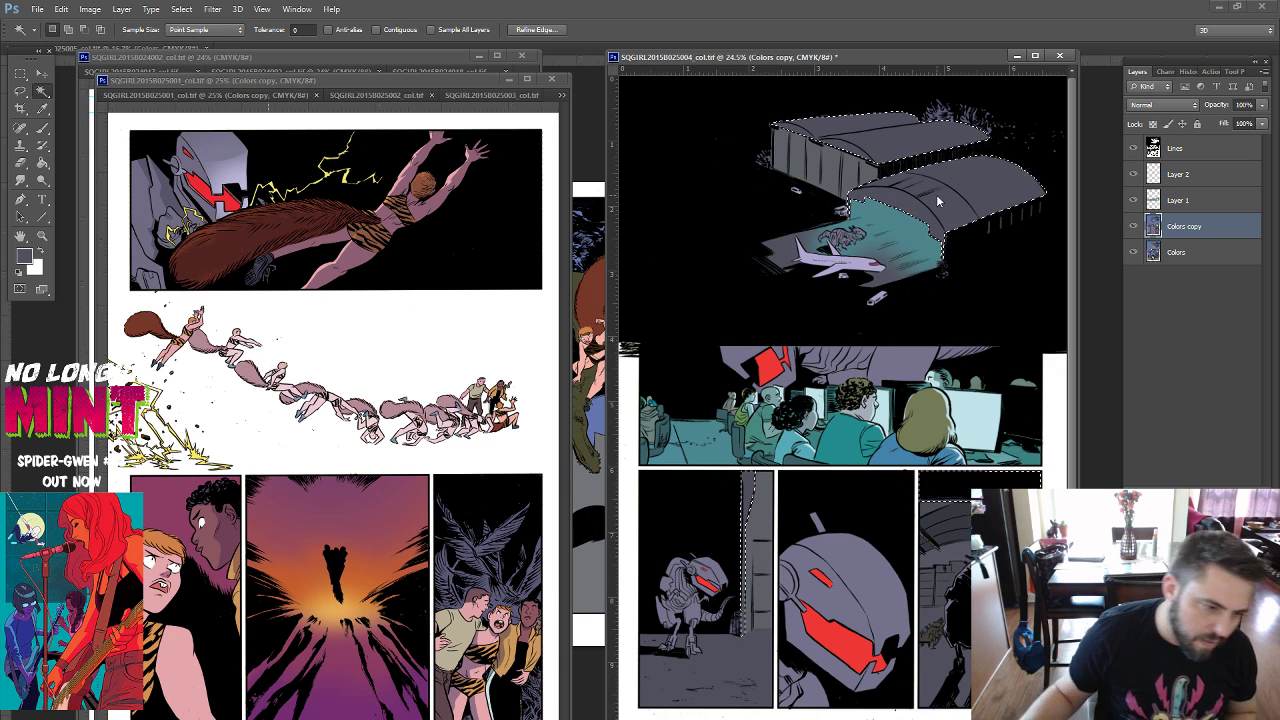
key("l")
right_click(891, 140)
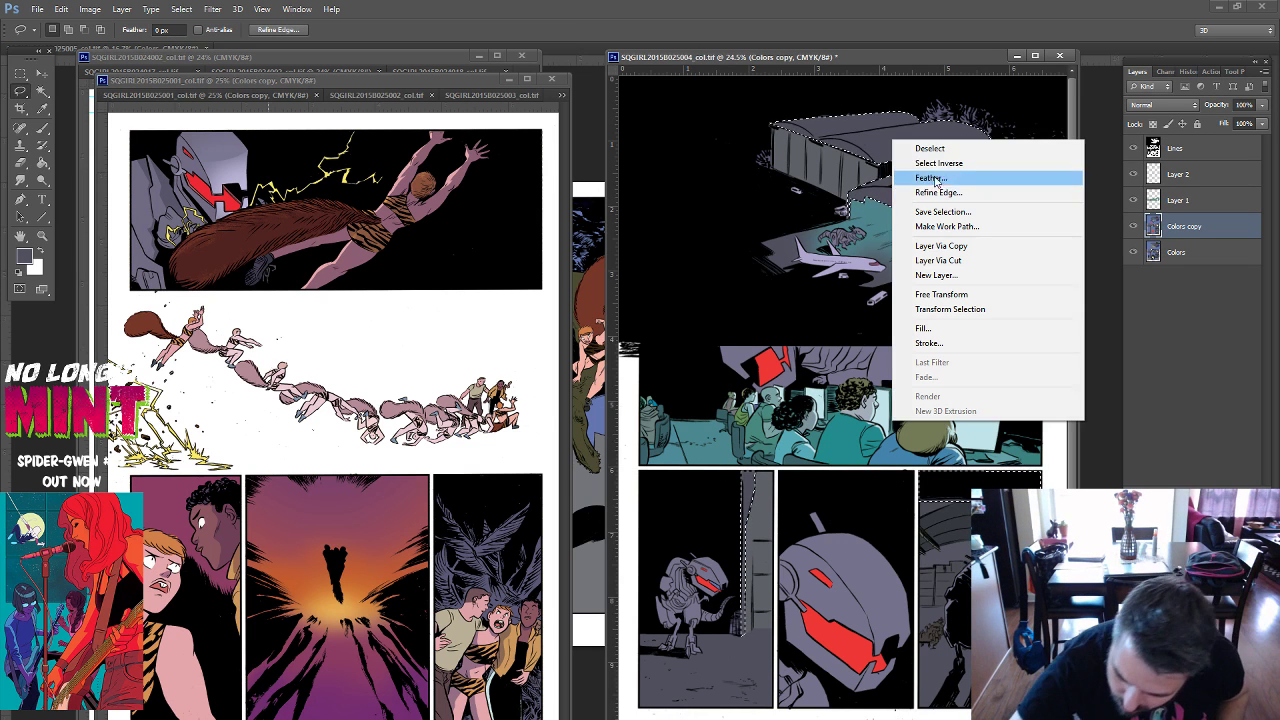
left_click(914, 57)
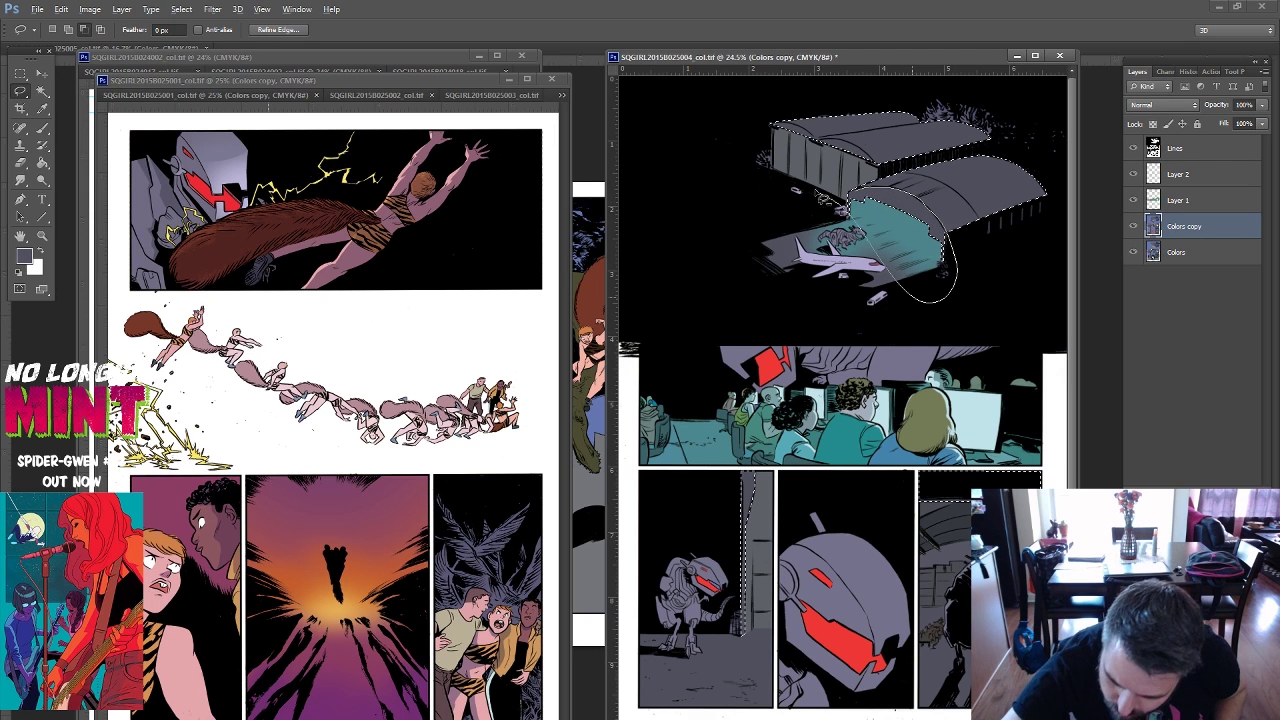
left_click_drag(962, 268, 888, 195)
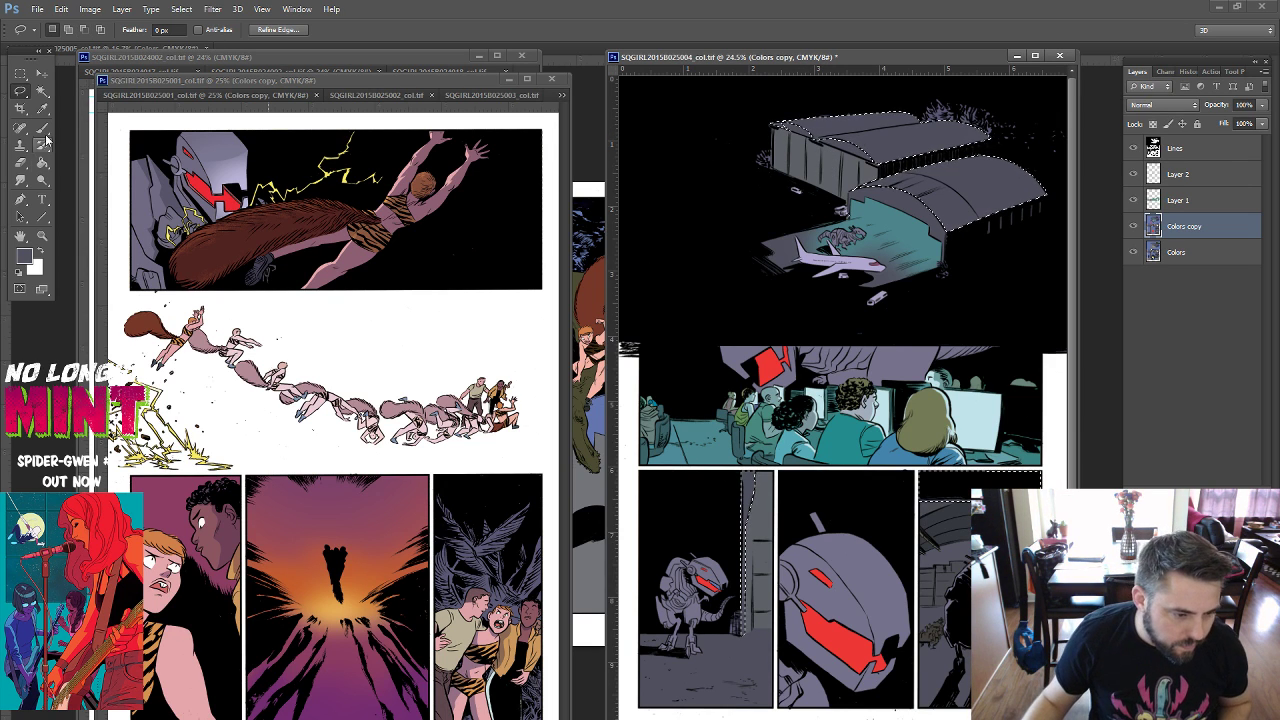
Choose a lighter grey-purple as the foreground colour.
left_click(42, 107)
left_click(24, 256)
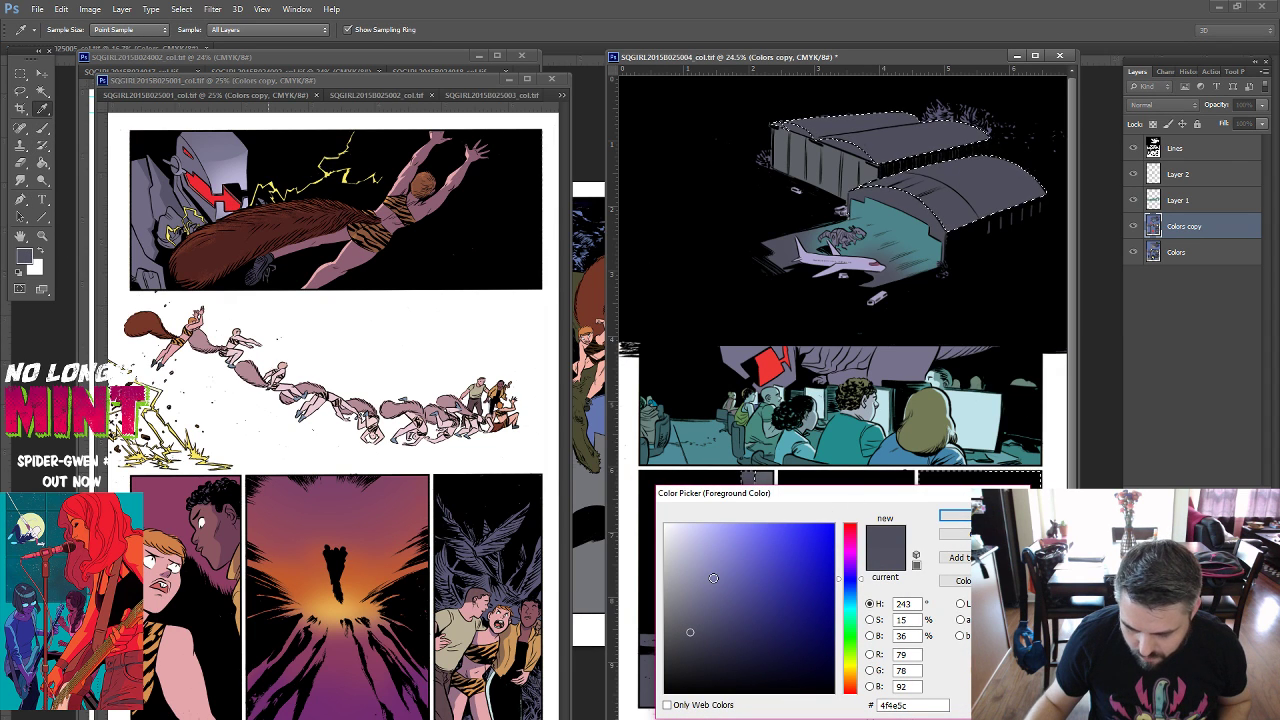
left_click(713, 577)
left_click(954, 515)
key("b")
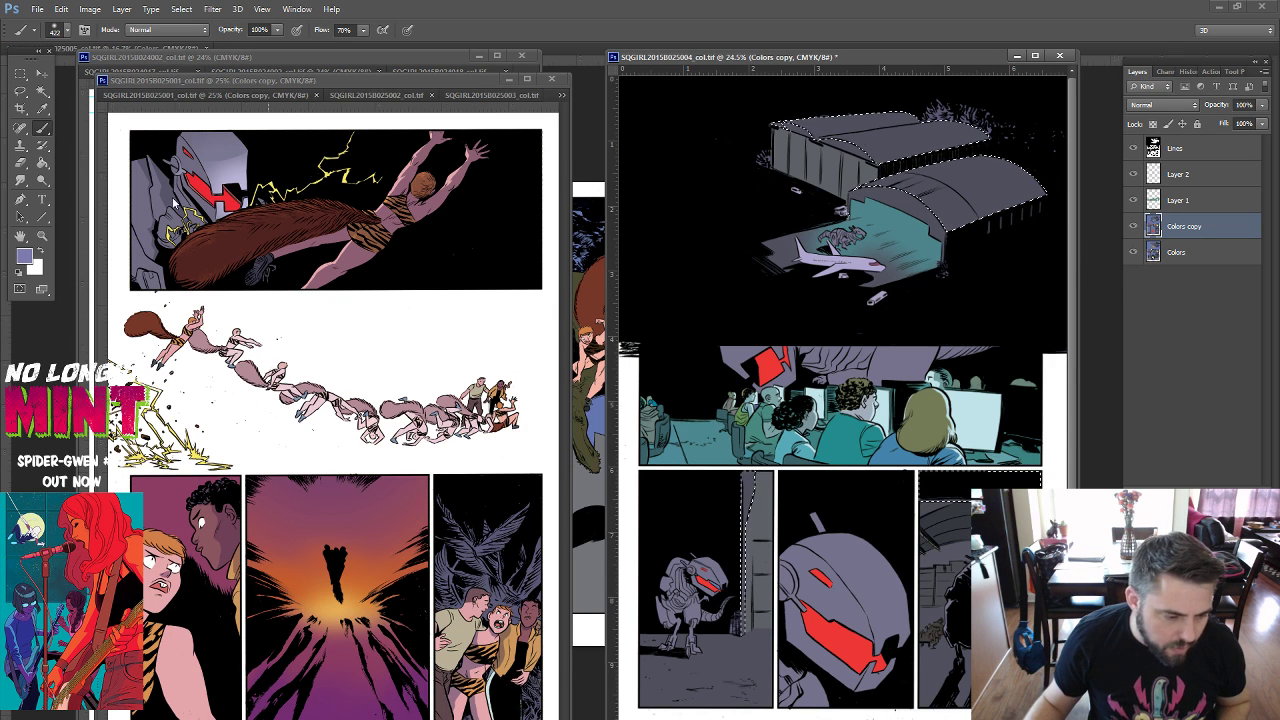
left_click(25, 257)
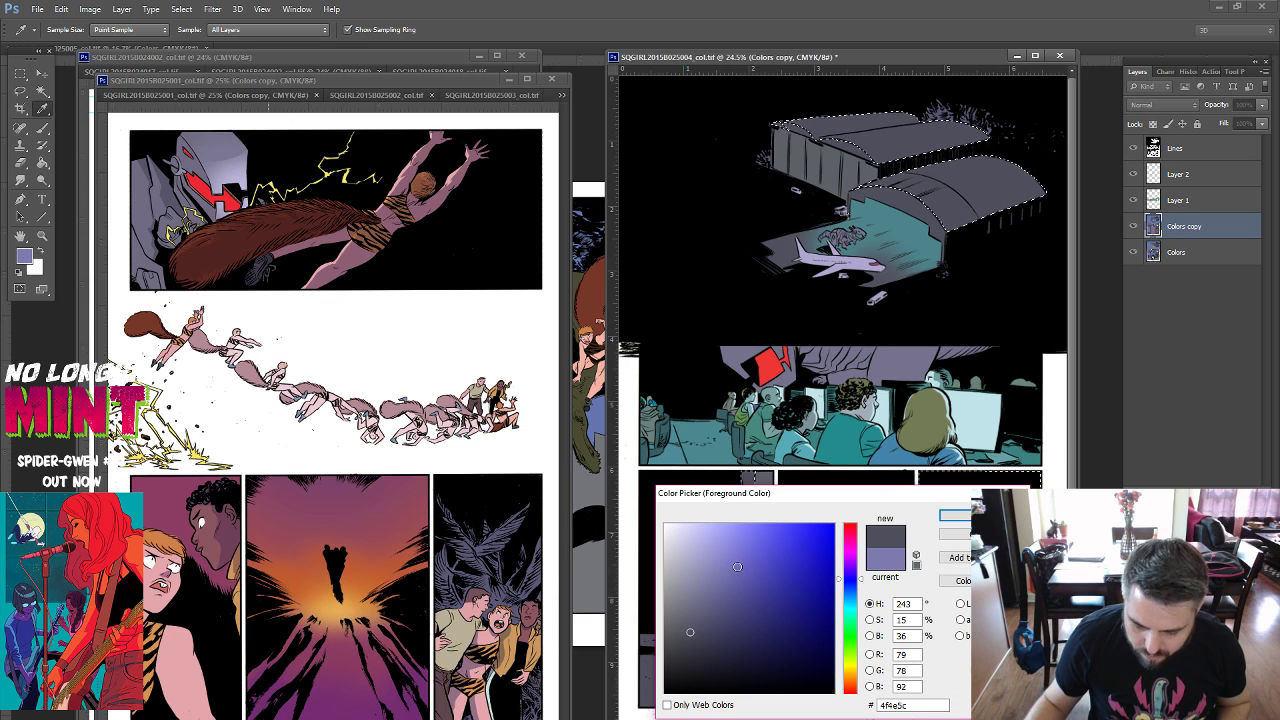
left_click(704, 605)
key("Return")
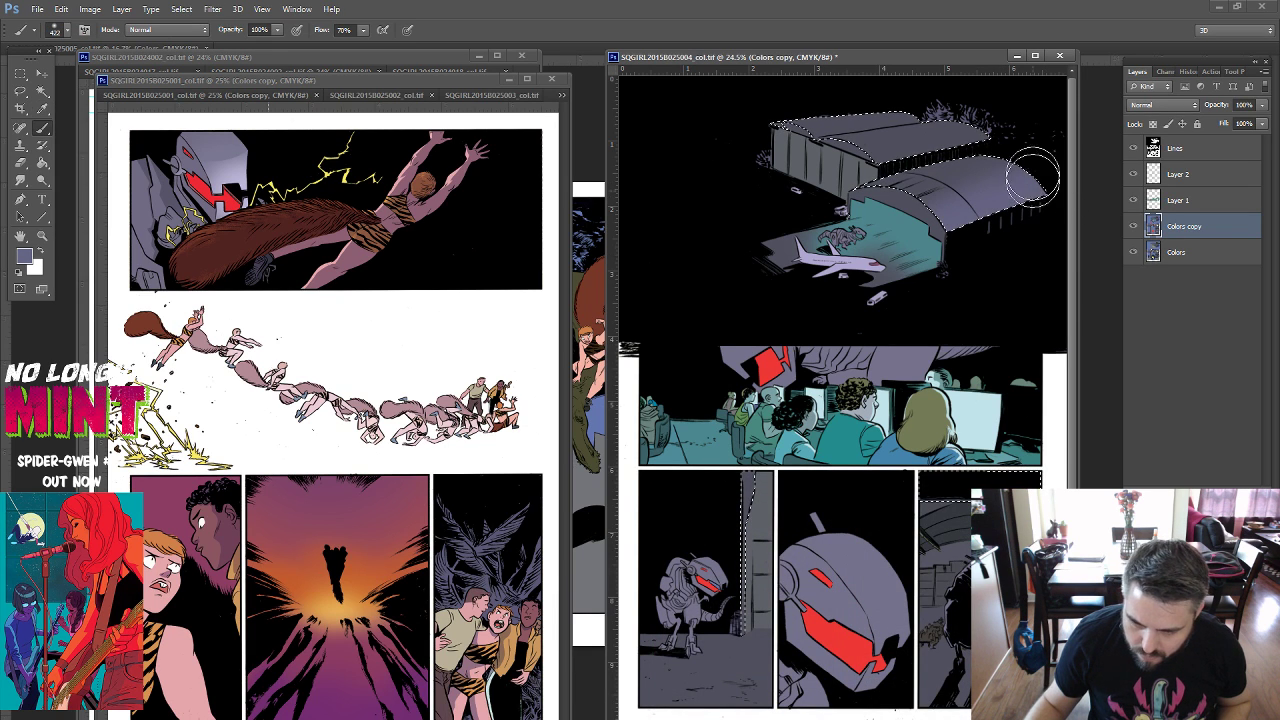
Polygonal-lasso the left hangar roof, brush grey-purple over roof and front, then zoom out.
left_click(21, 89)
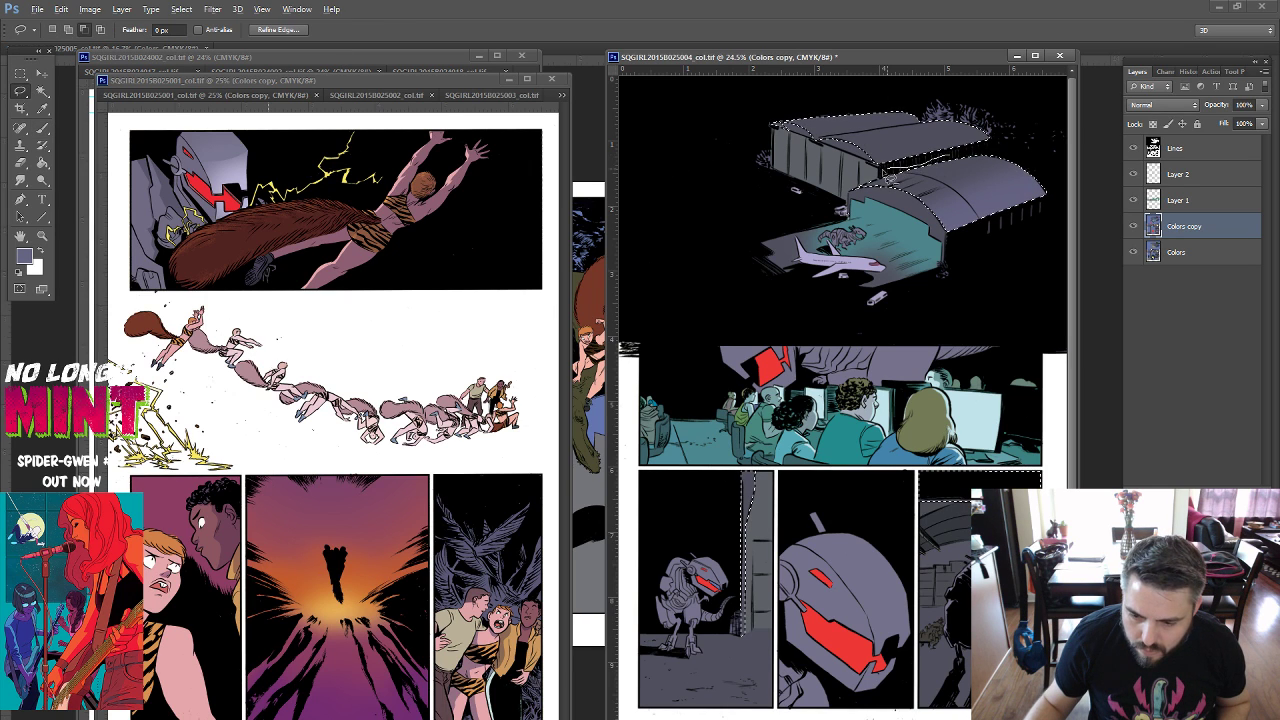
left_click_drag(997, 152, 990, 150)
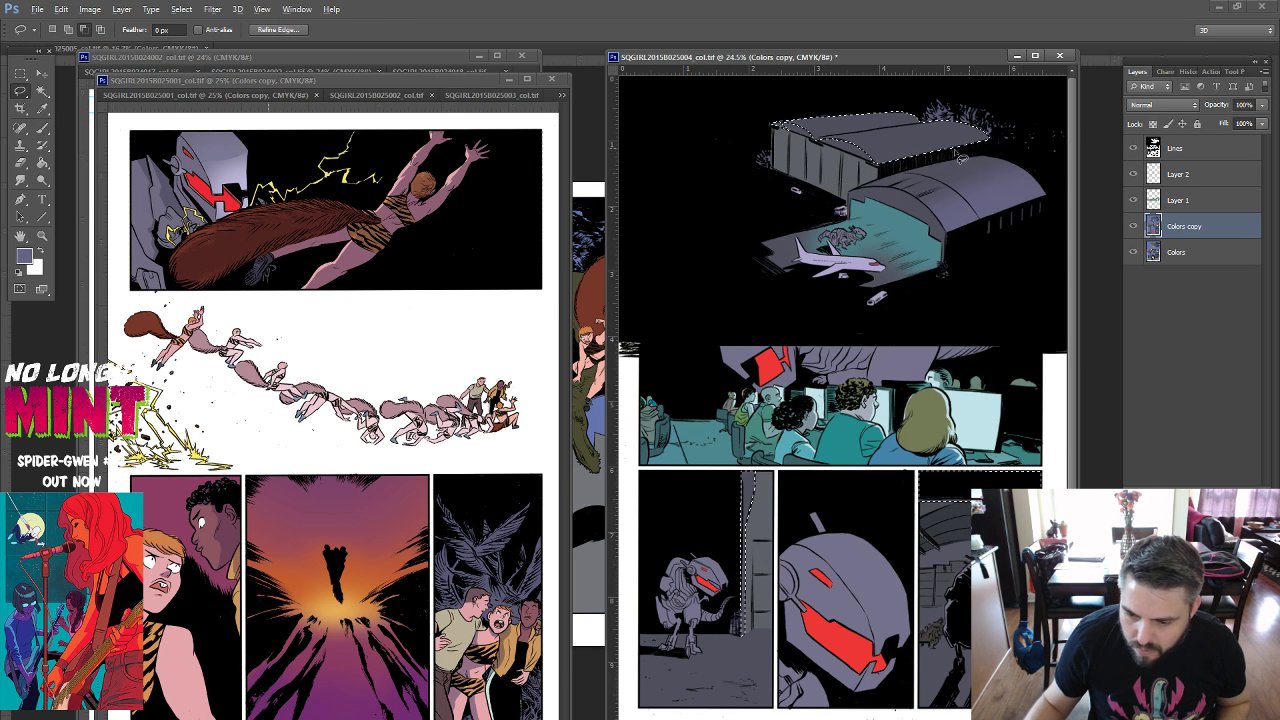
left_click(42, 130)
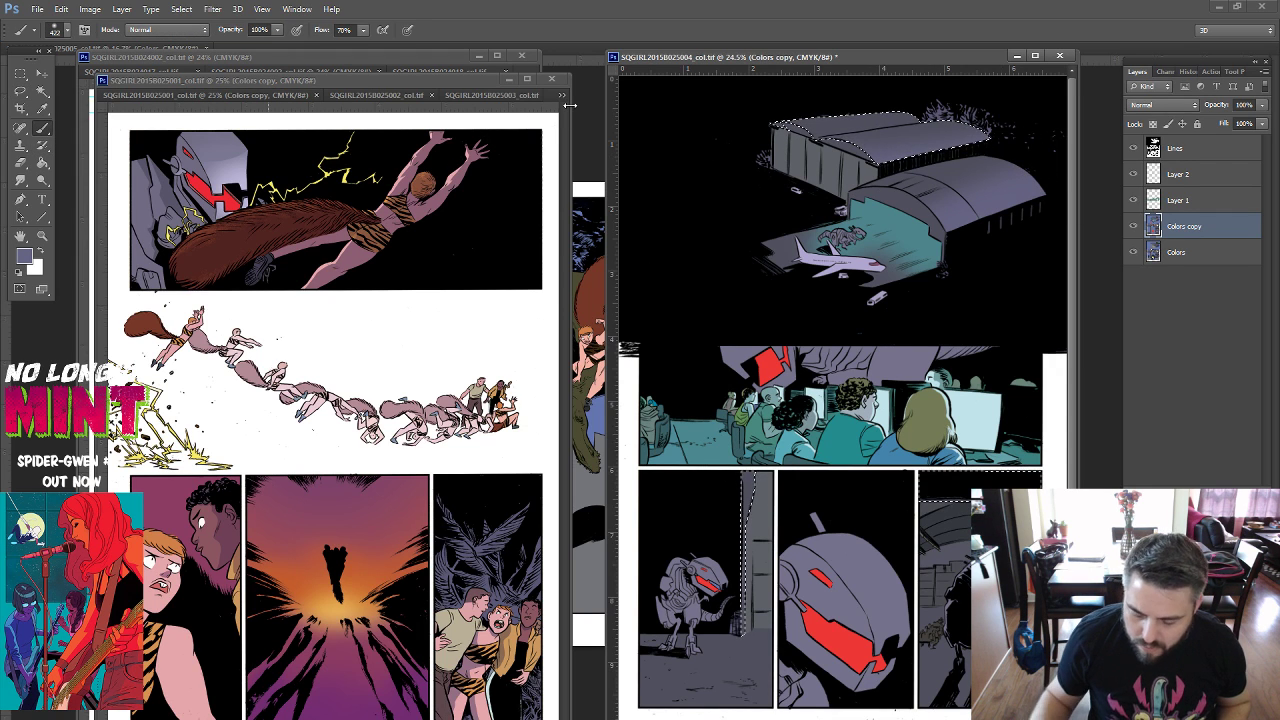
key("l")
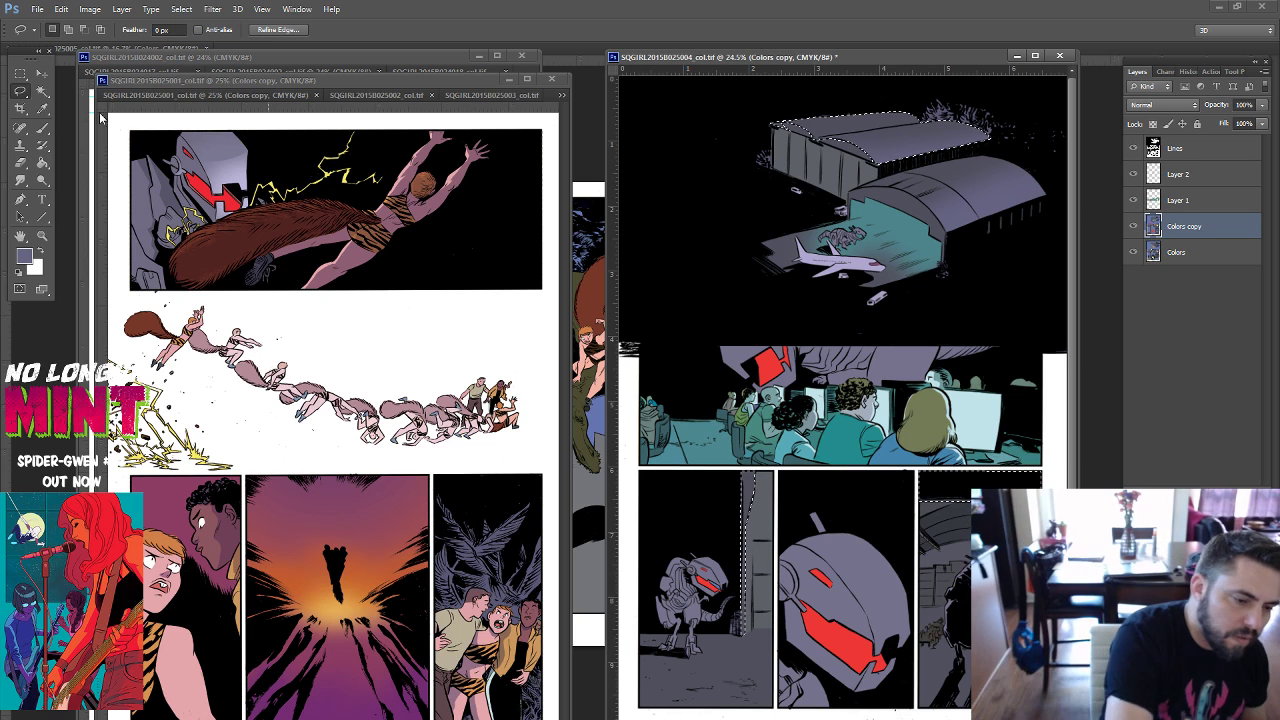
right_click(20, 90)
left_click(80, 104)
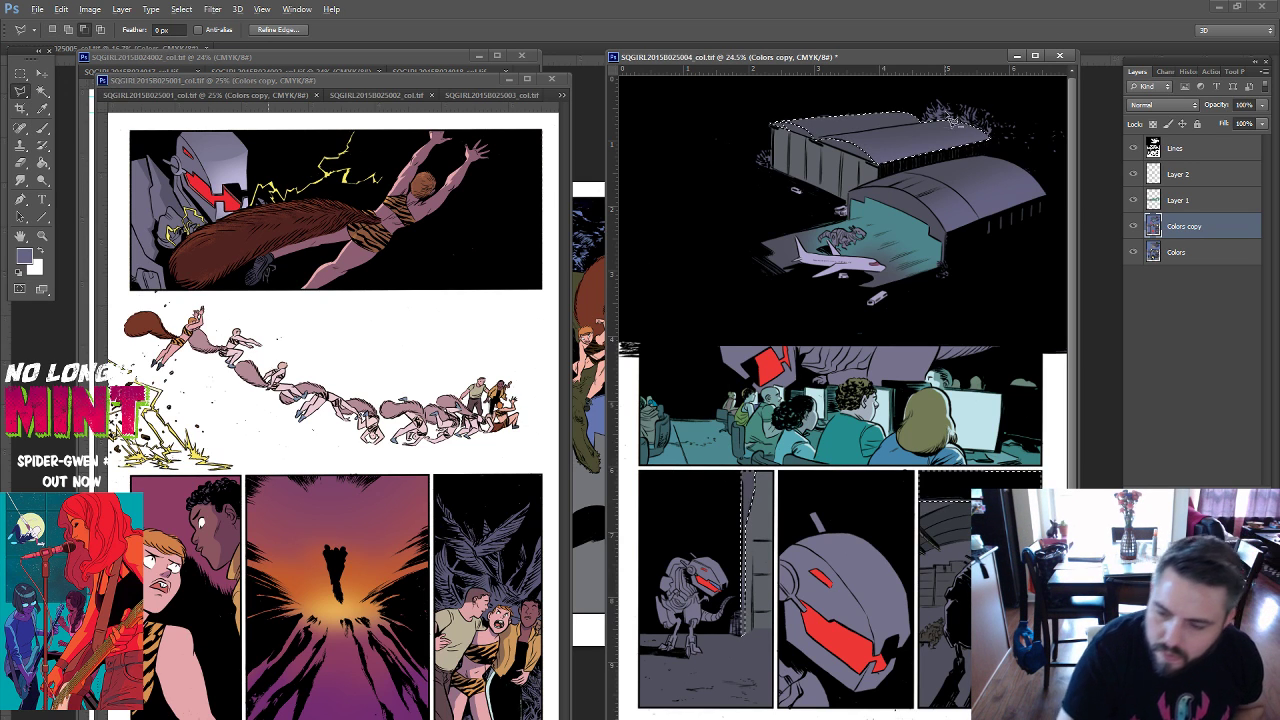
left_click(812, 168)
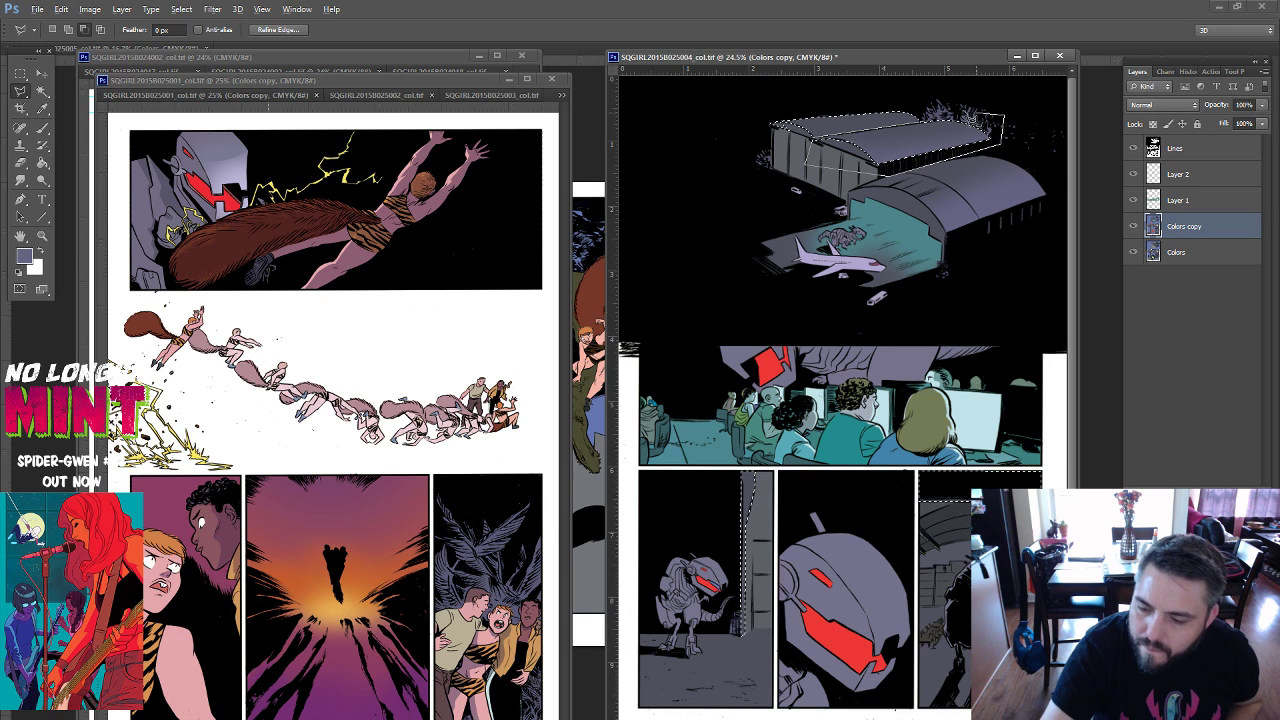
double_click(1000, 112)
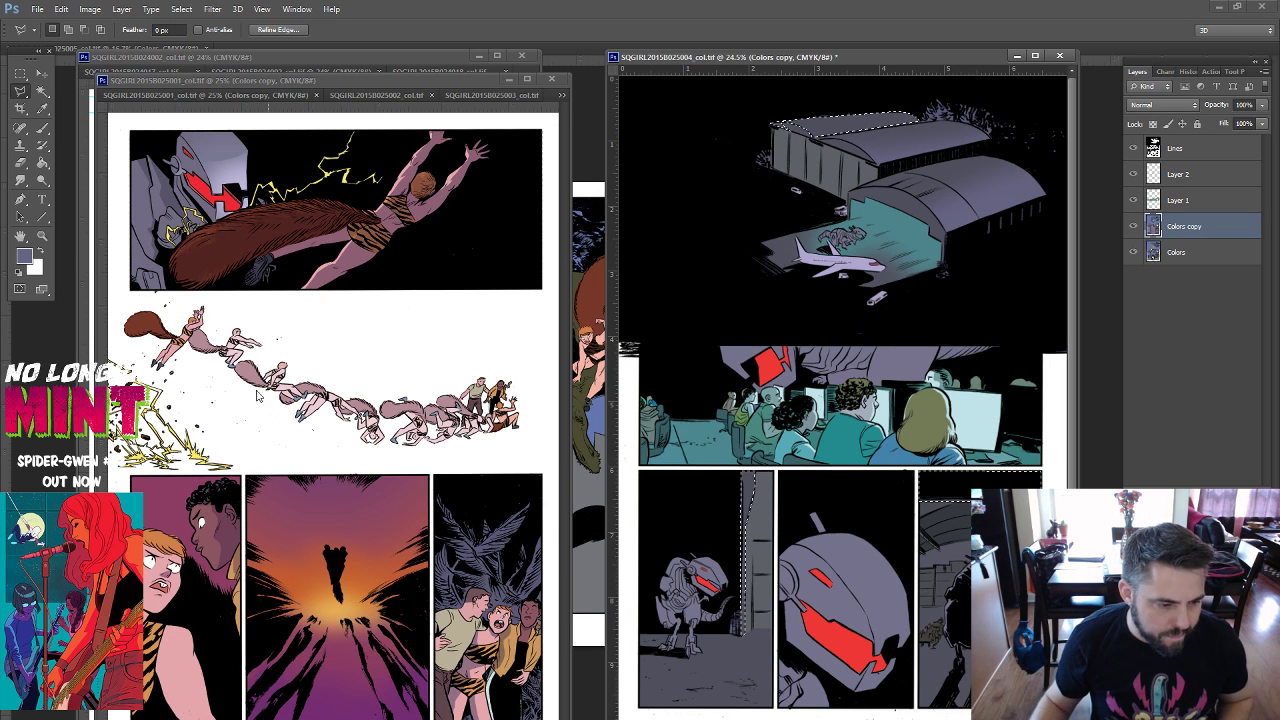
key("b")
left_click_drag(805, 145, 735, 143)
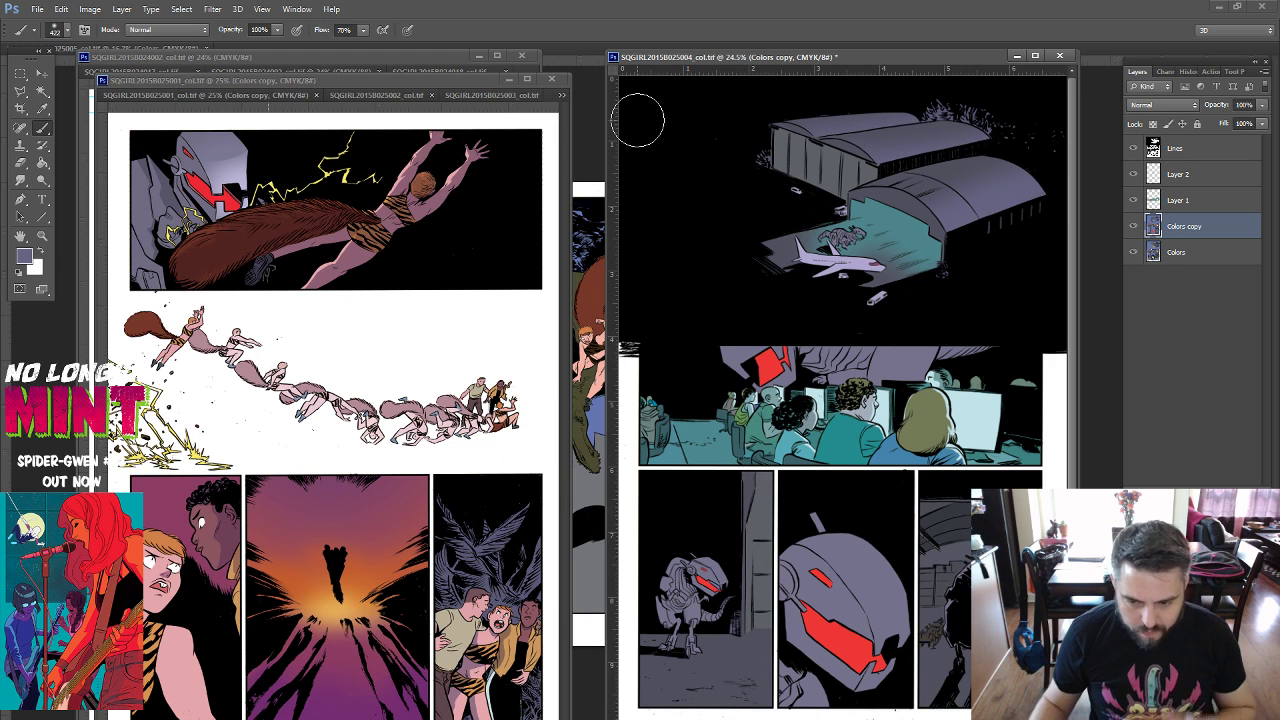
key("ctrl+minus")
key("ctrl+minus")
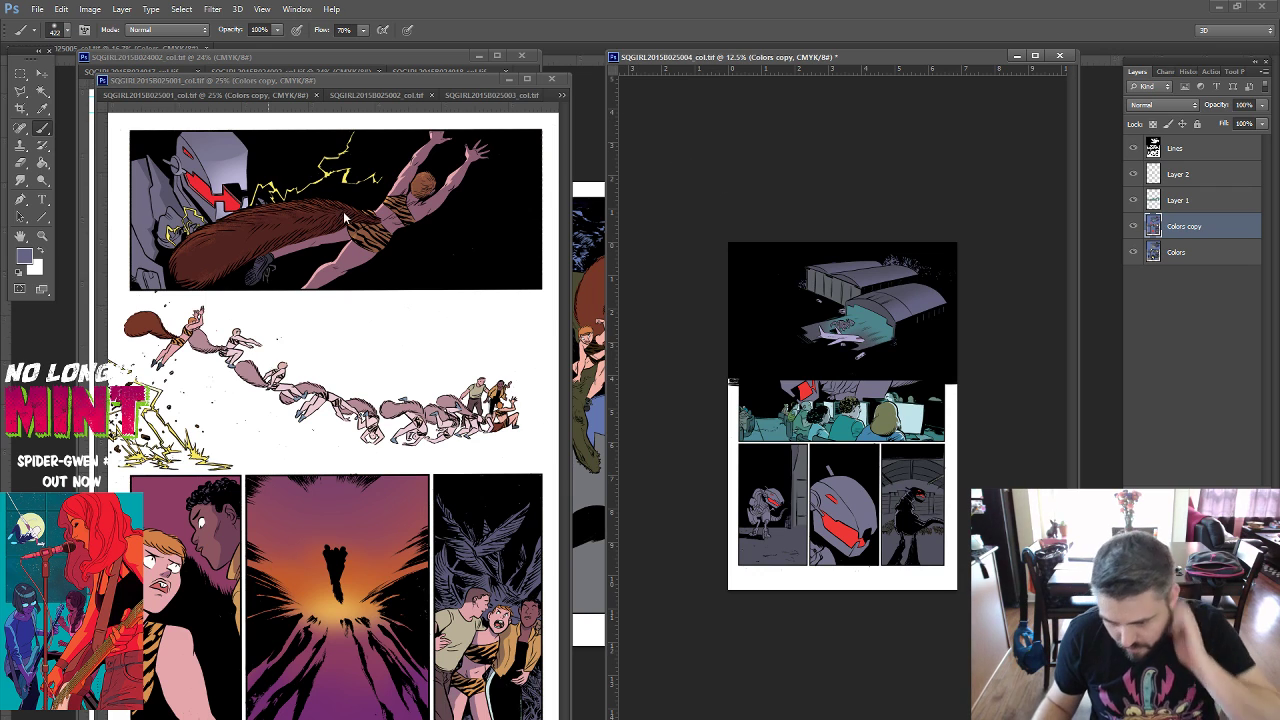
Magic Wand select the hangar, lower panels and dark creature, then add Layer 3 above Colors copy.
left_click(42, 162)
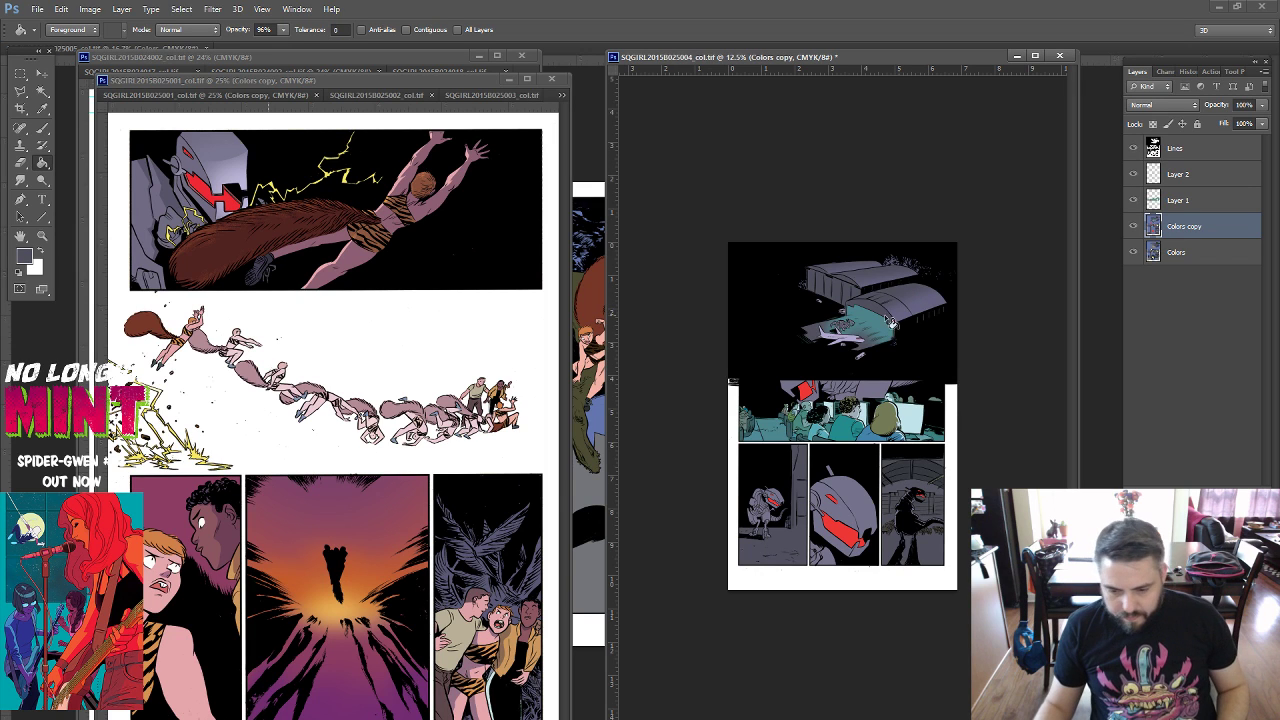
left_click(42, 90)
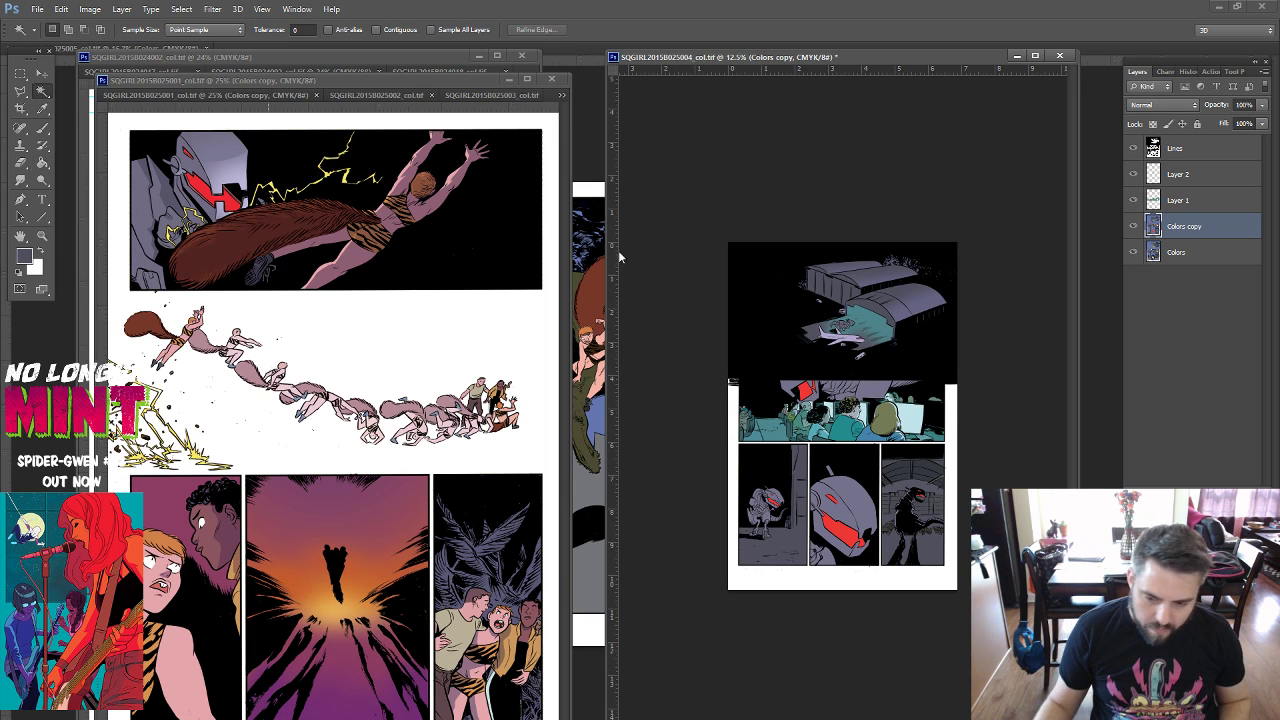
left_click(800, 454, "shift")
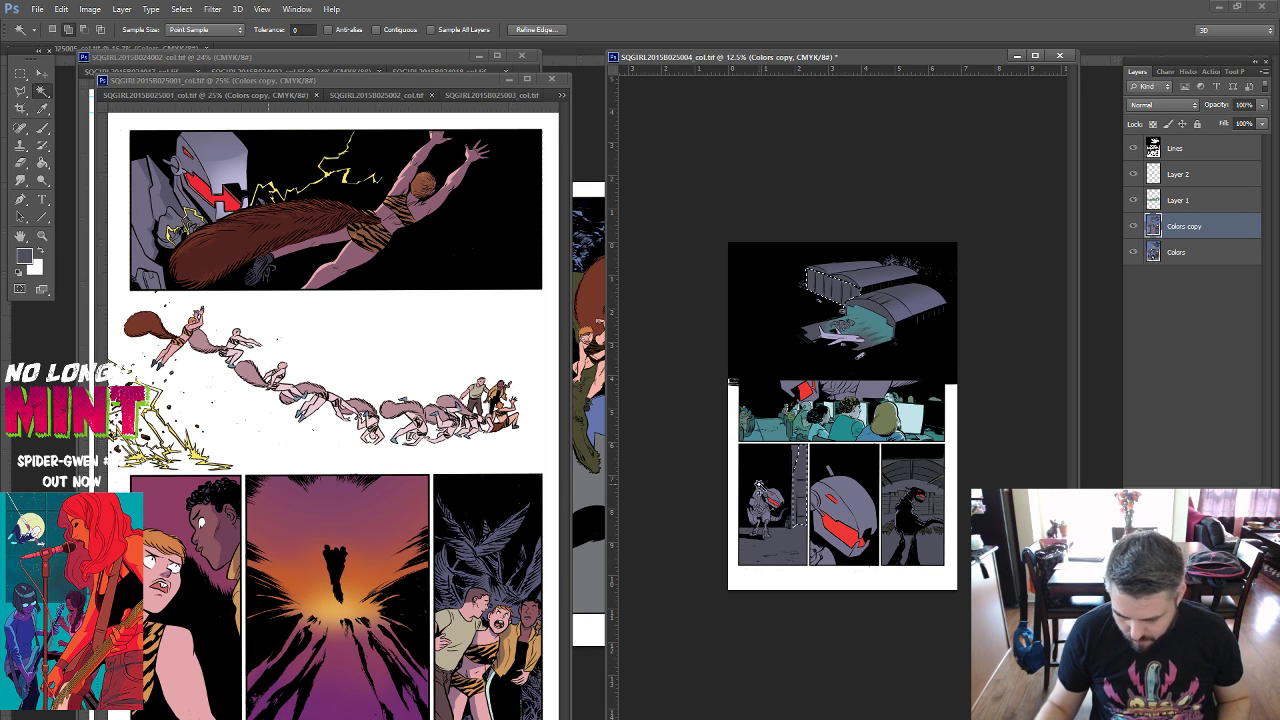
left_click(781, 555, "shift")
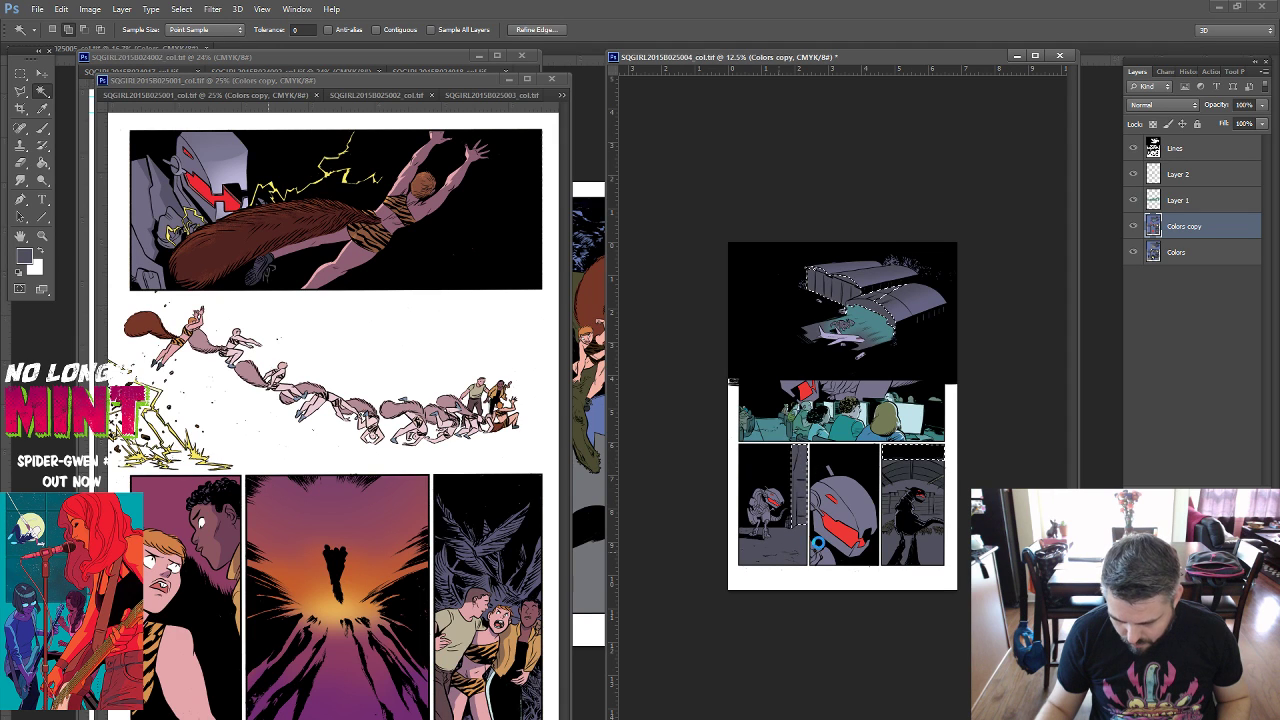
left_click(899, 530, "shift")
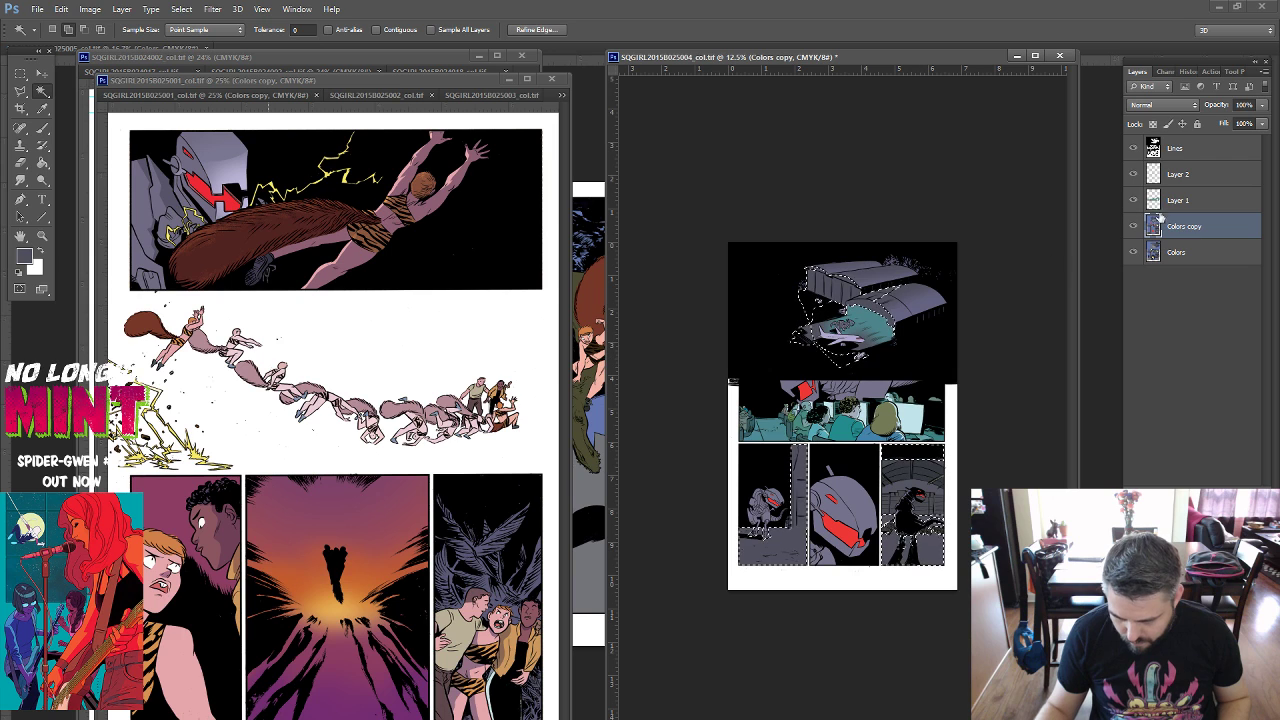
key("alt+bracketleft")
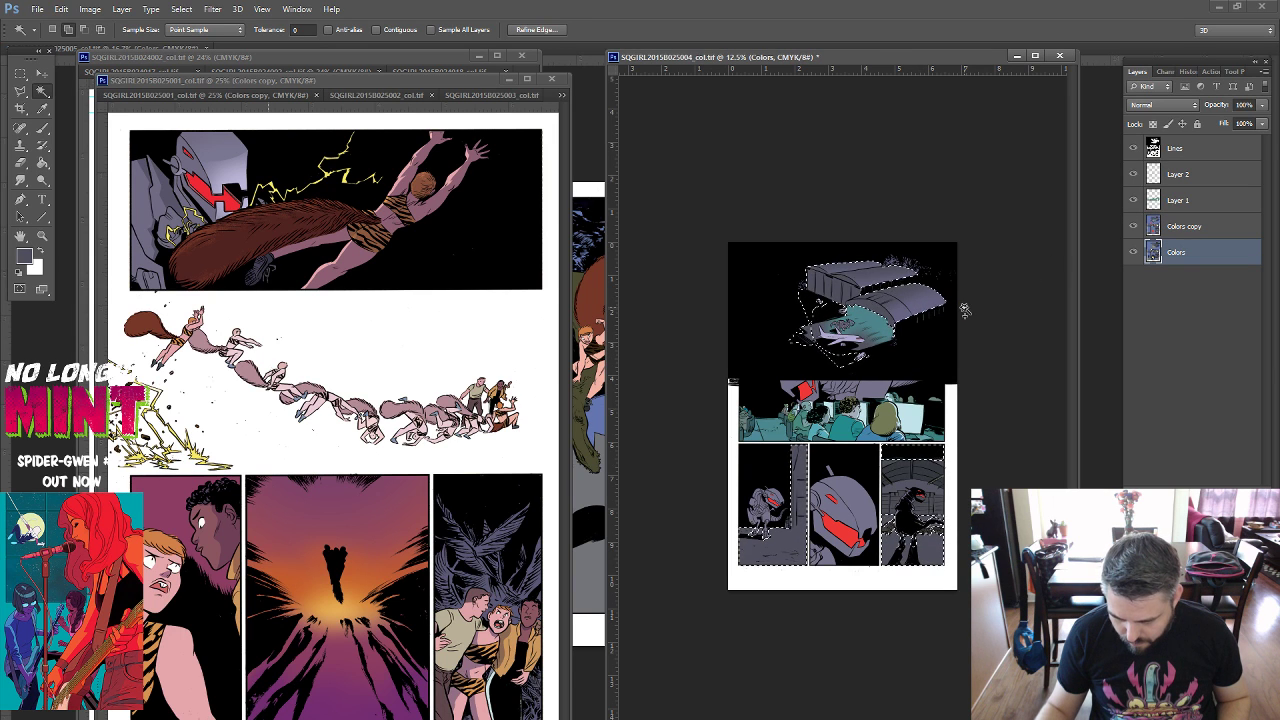
left_click(1176, 229)
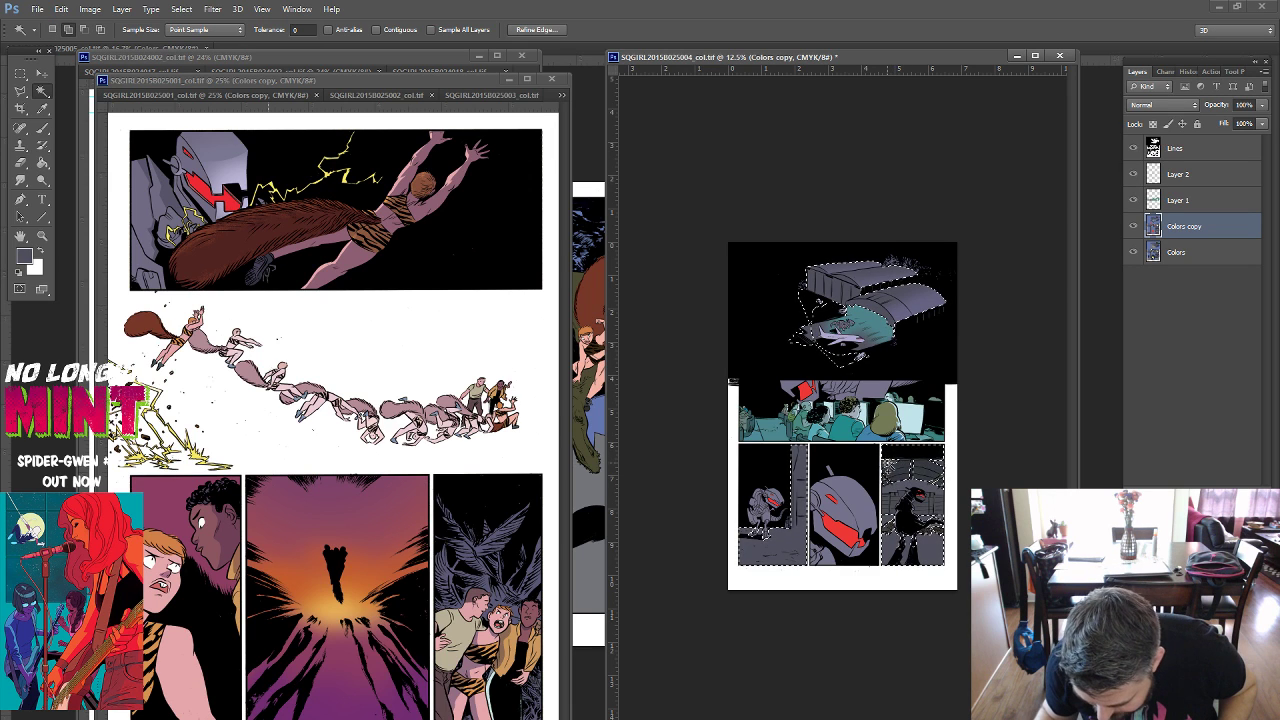
left_click(918, 494, "shift")
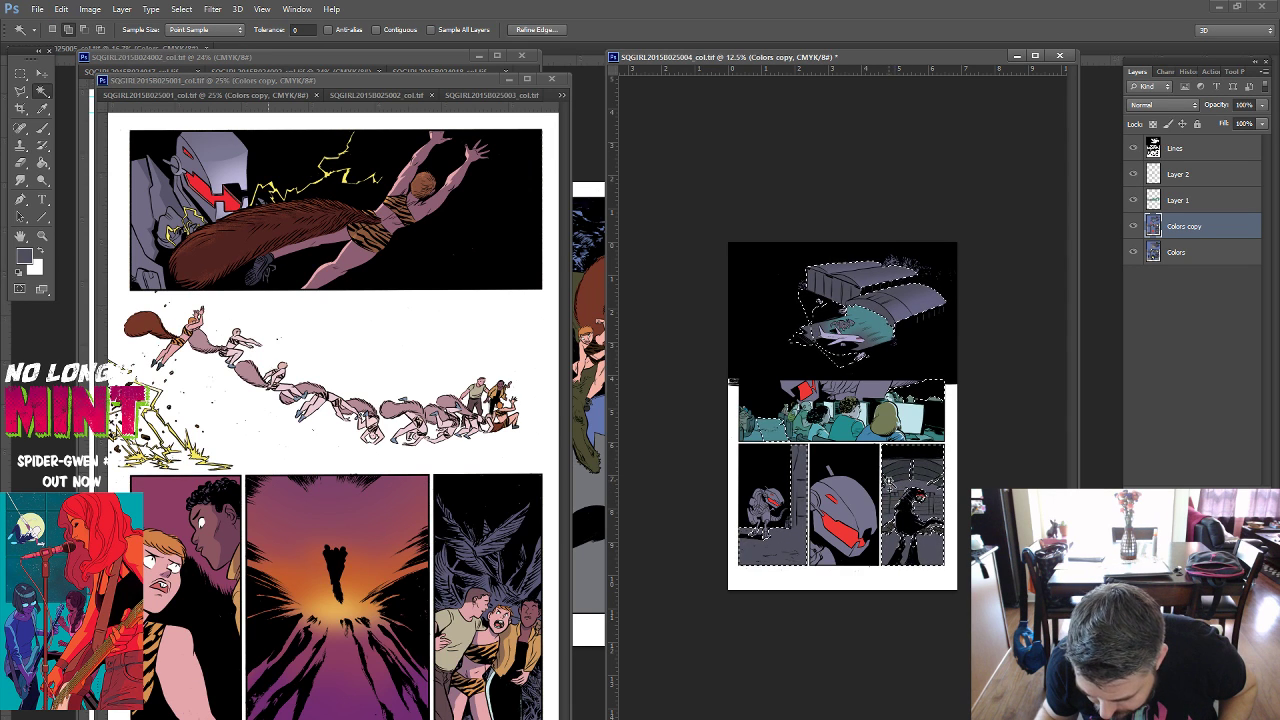
left_click(400, 29)
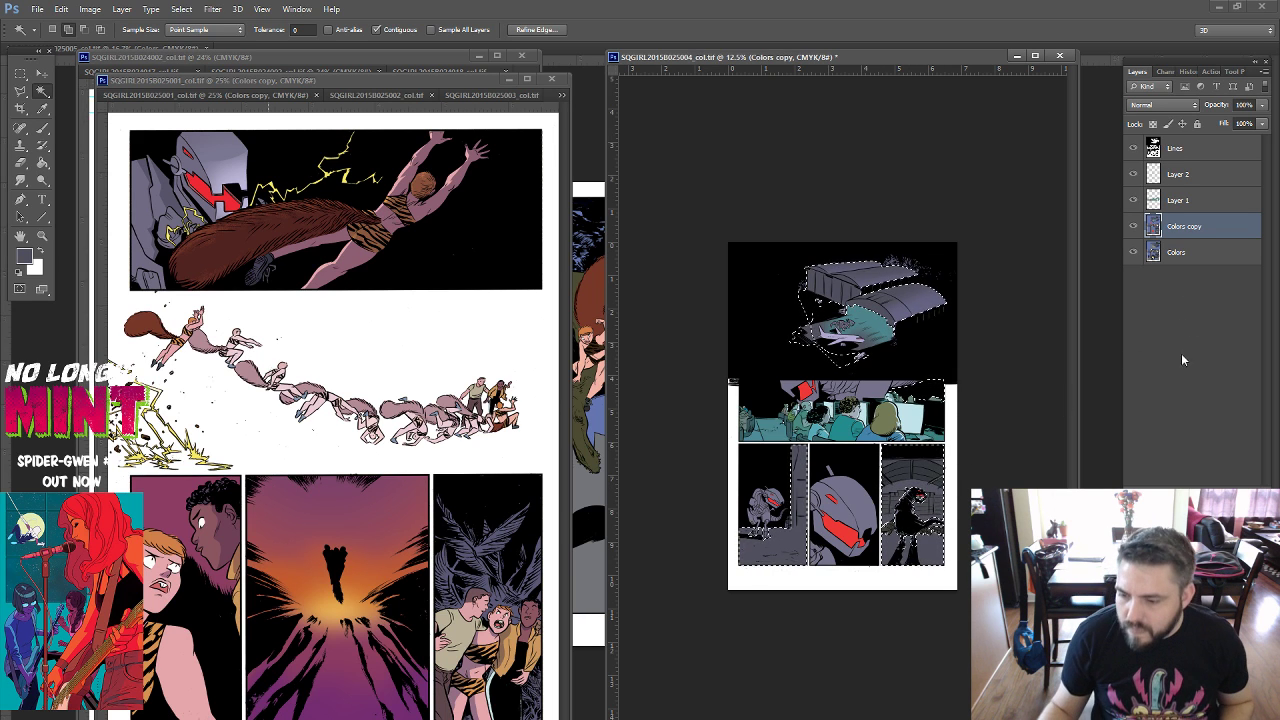
left_click(1205, 488)
Fill the selection on Layer 3 with purple-blue #7c88d2.
key("i")
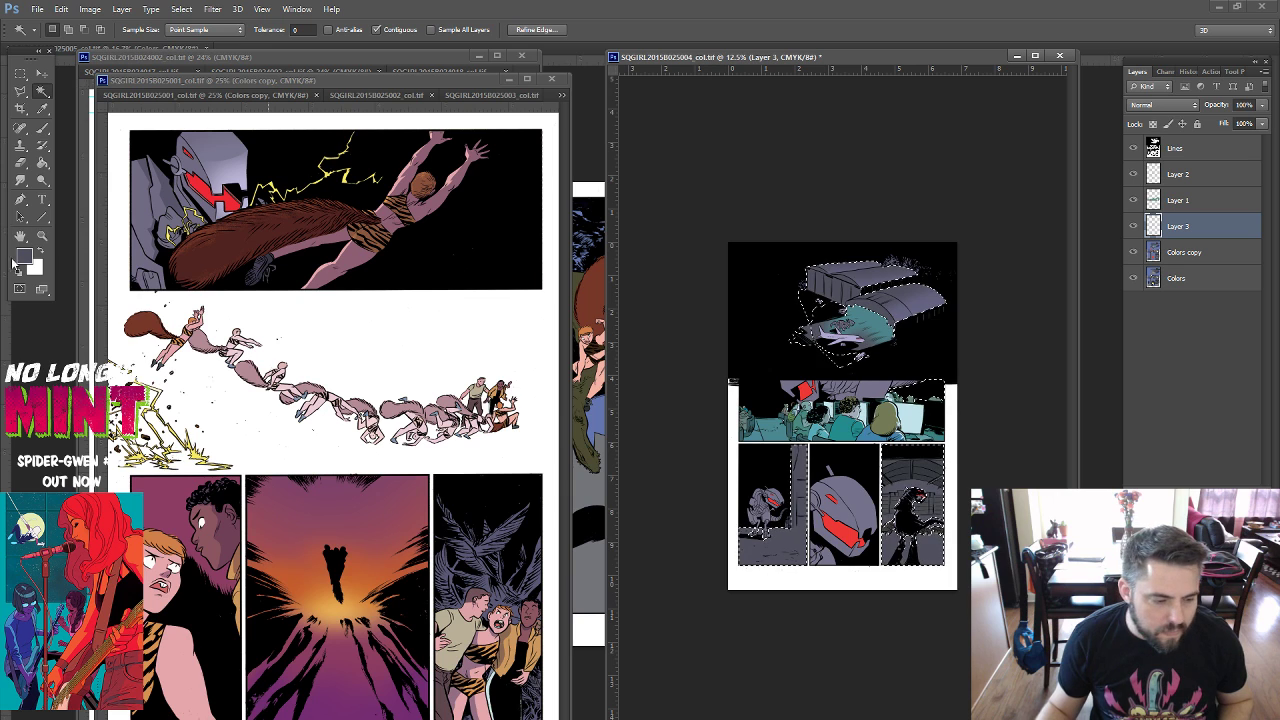
left_click(25, 255)
left_click(733, 553)
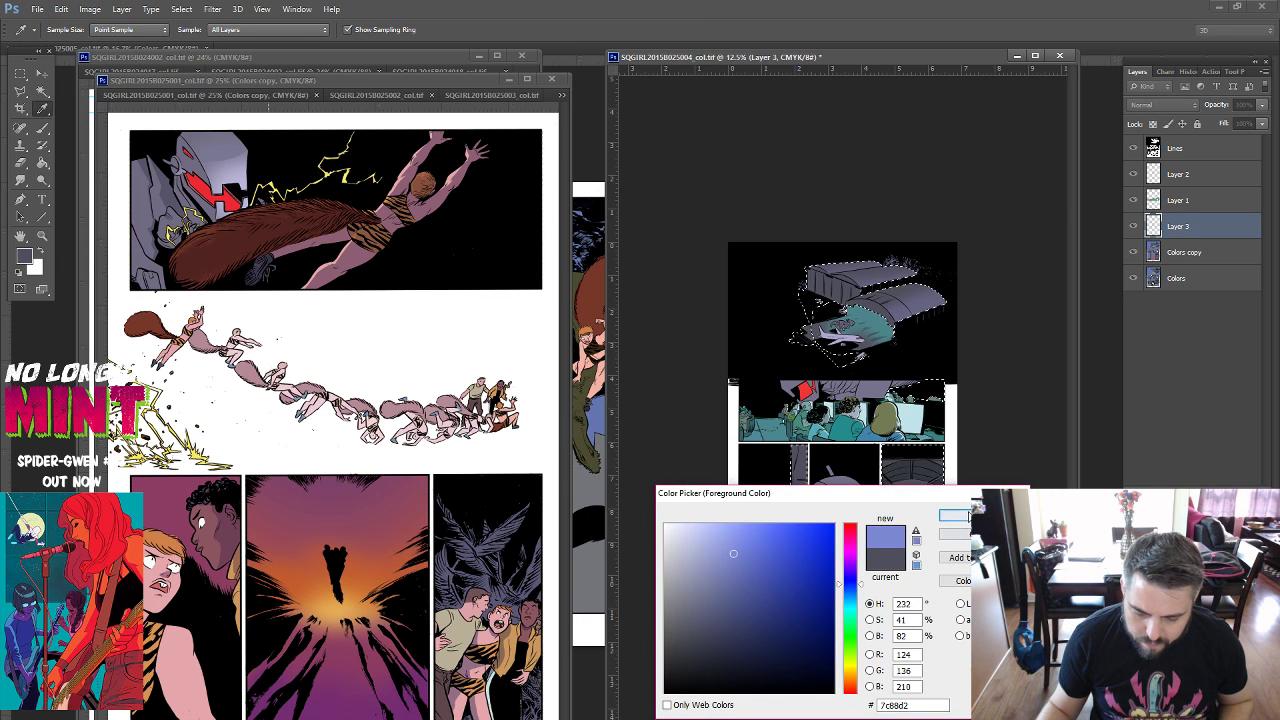
left_click(955, 515)
key("w")
left_click(42, 163)
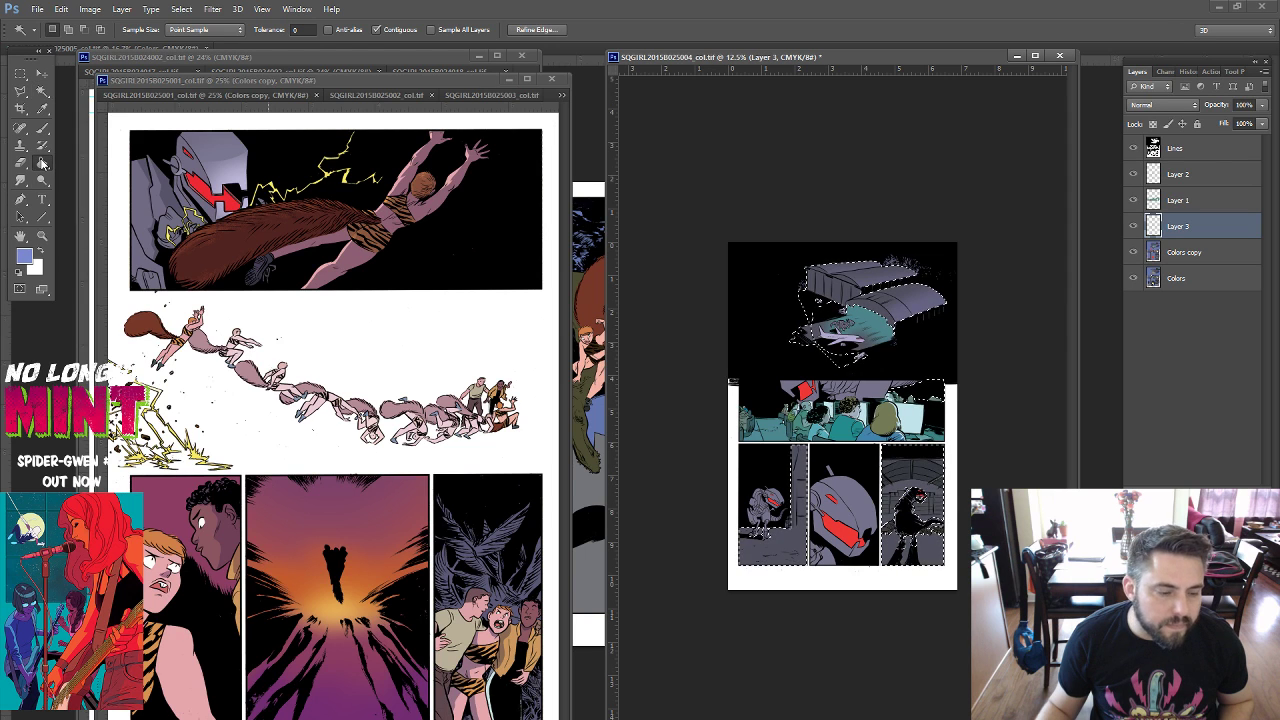
left_click(908, 301)
Set the tint layer to Overlay, lower its opacity, adjust Hue/Saturation, deselect, and merge it down into Colors copy.
left_click(1193, 105)
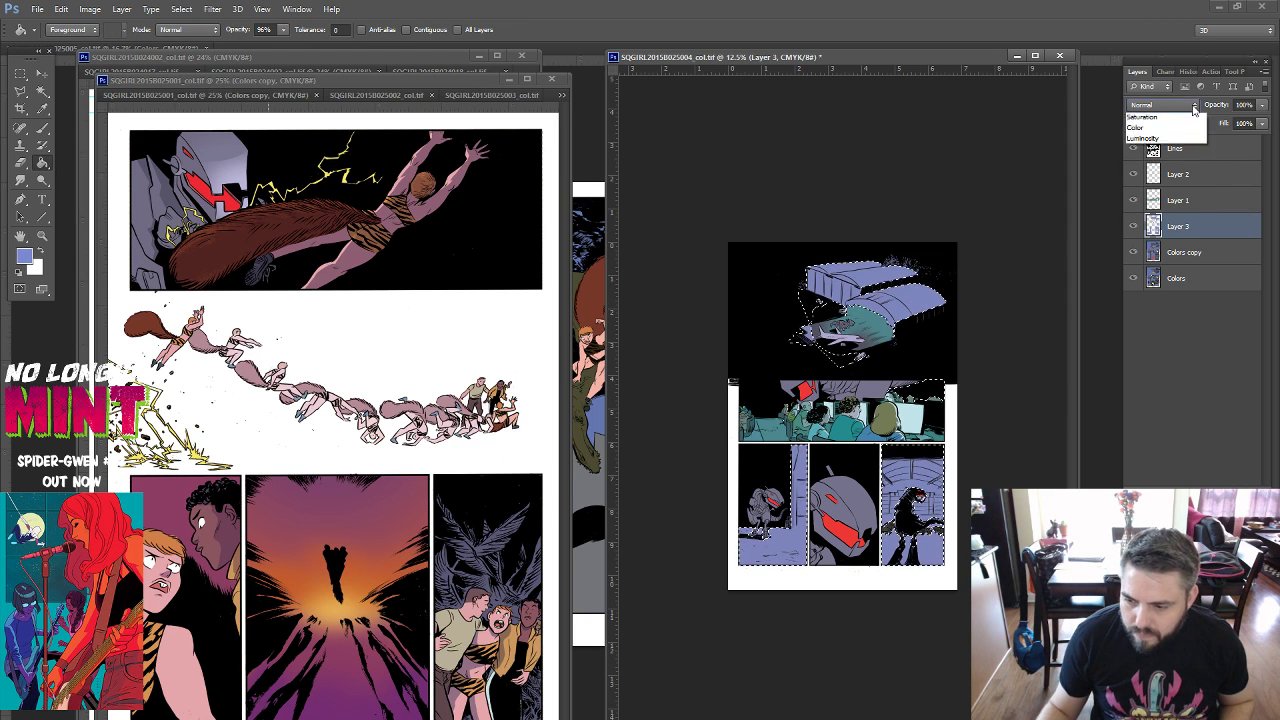
left_click(1169, 280)
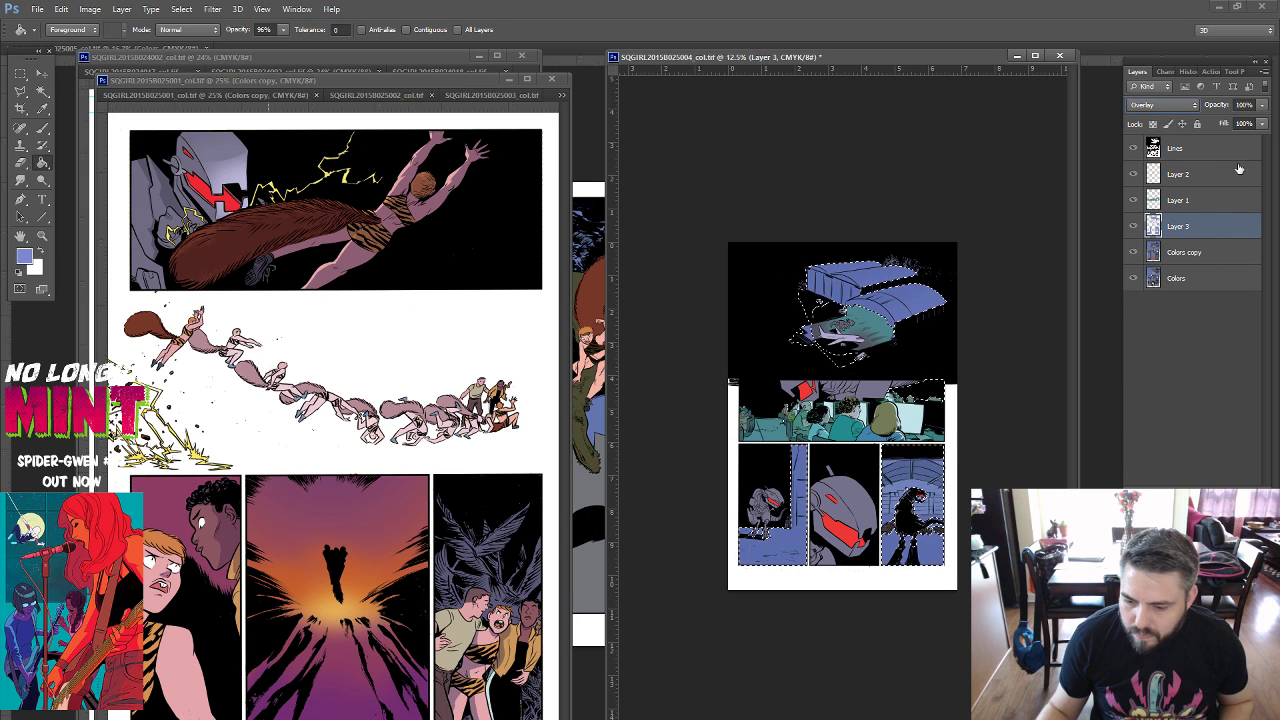
left_click(1265, 105)
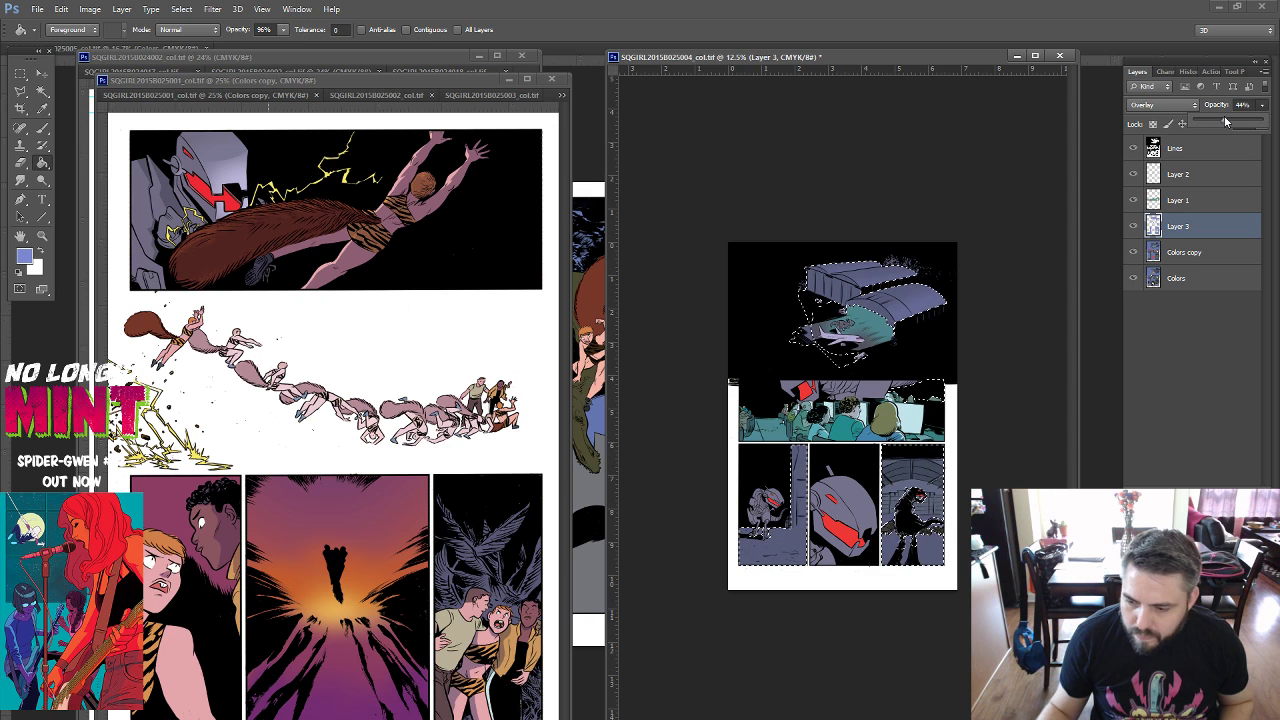
left_click_drag(1225, 121, 1230, 121)
key("ctrl+u")
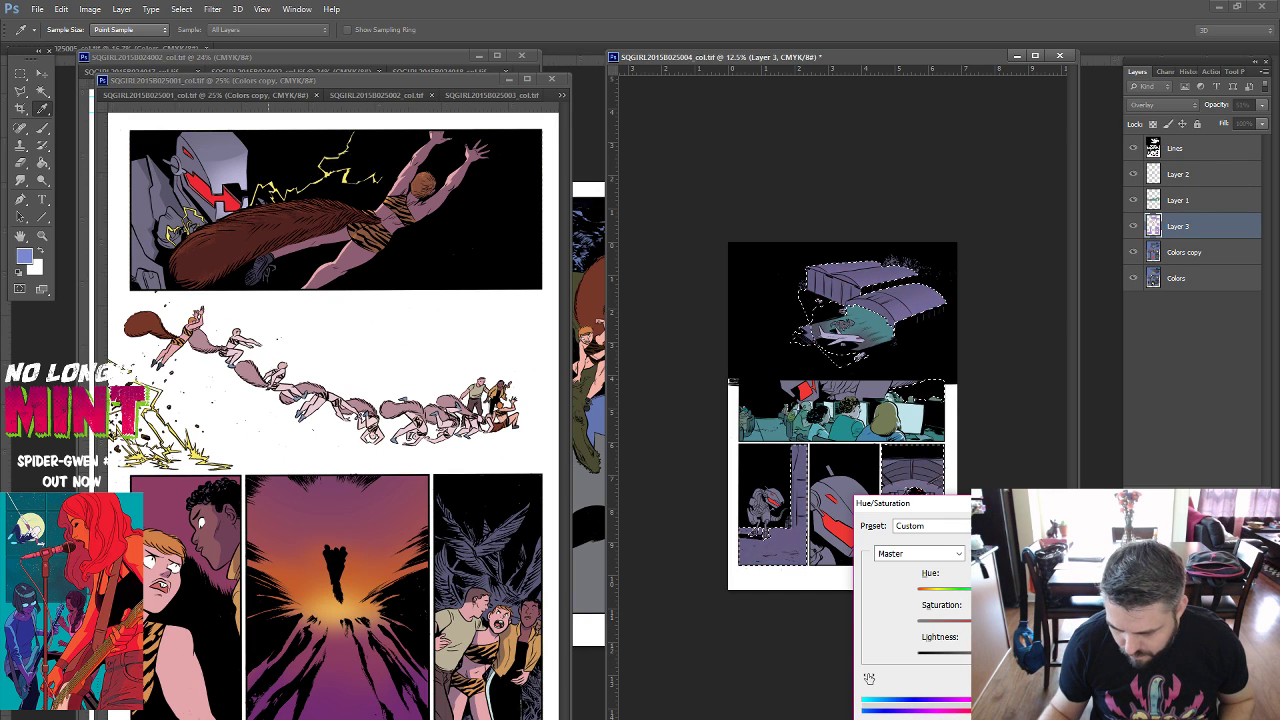
key("Return")
key("g")
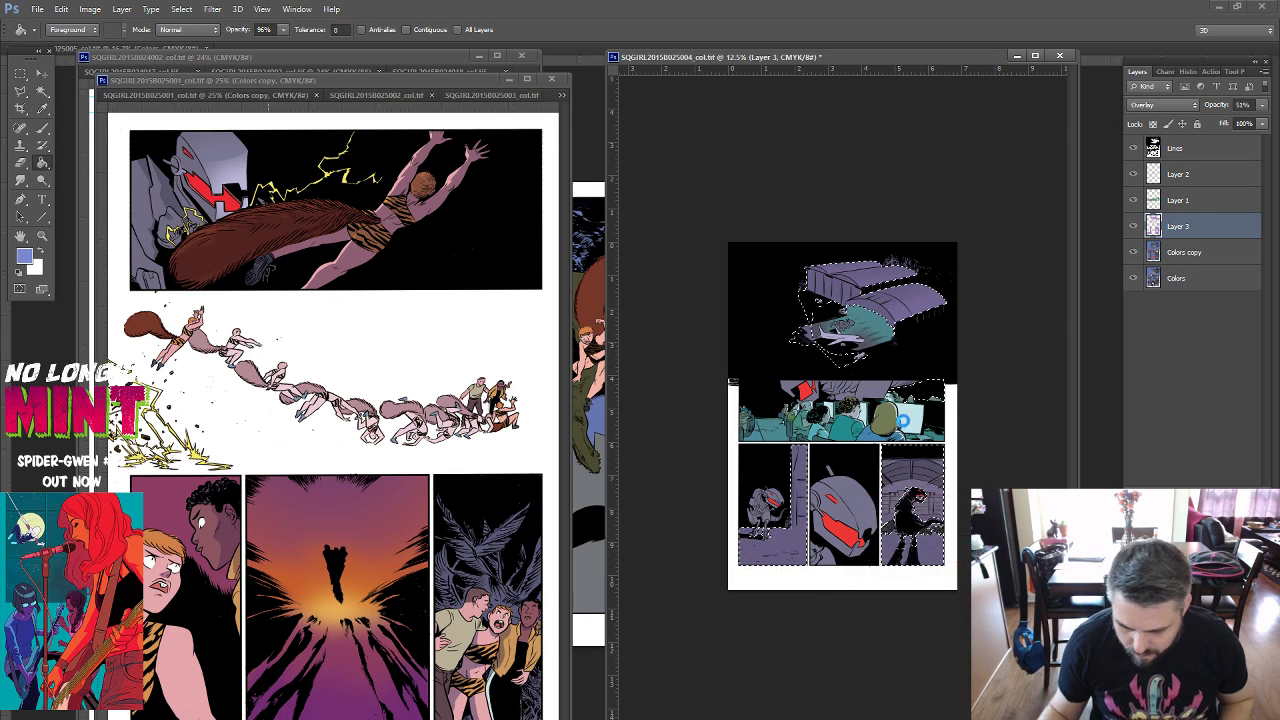
key("ctrl+d")
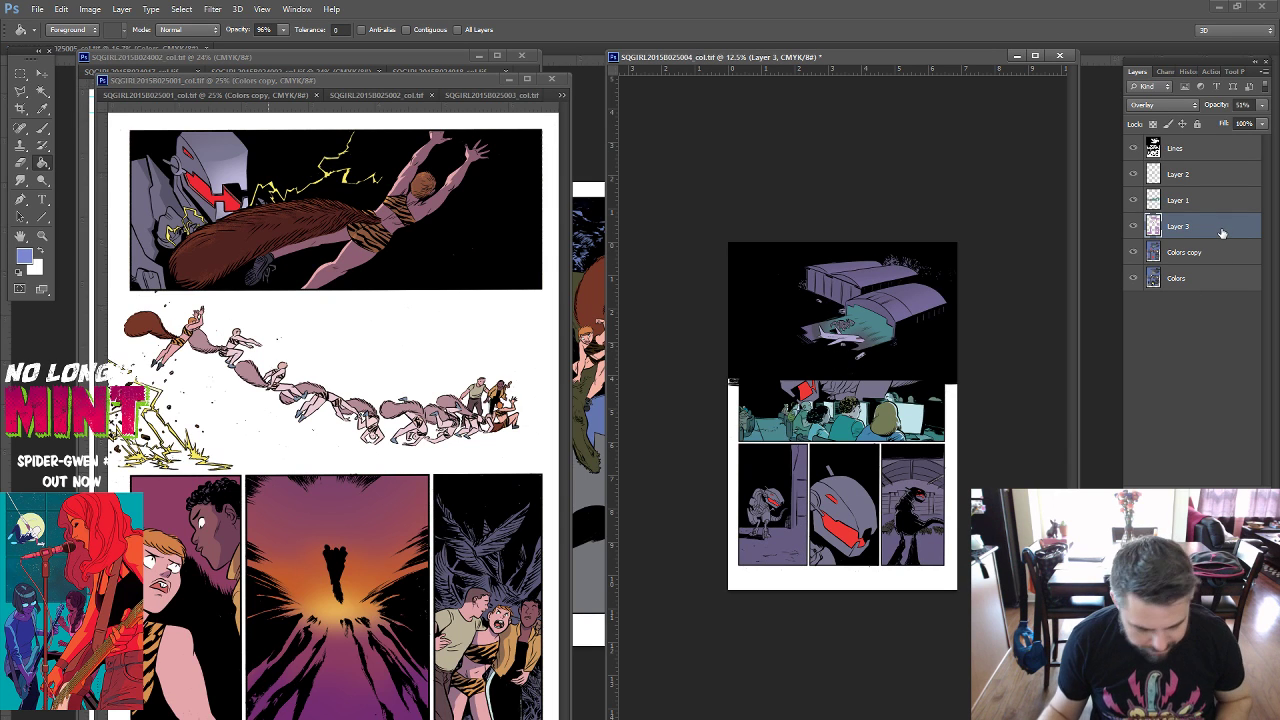
key("ctrl+e")
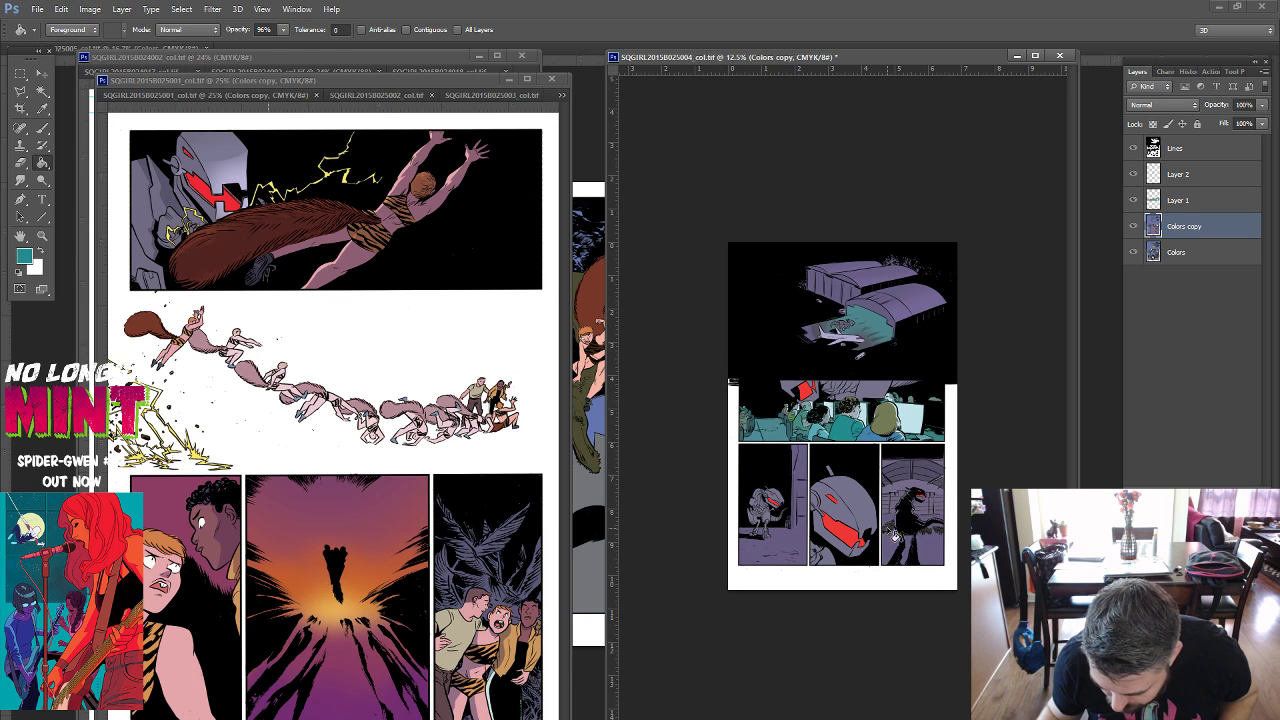
Magic Wand select the floor areas in the lower-right panel.
key("w")
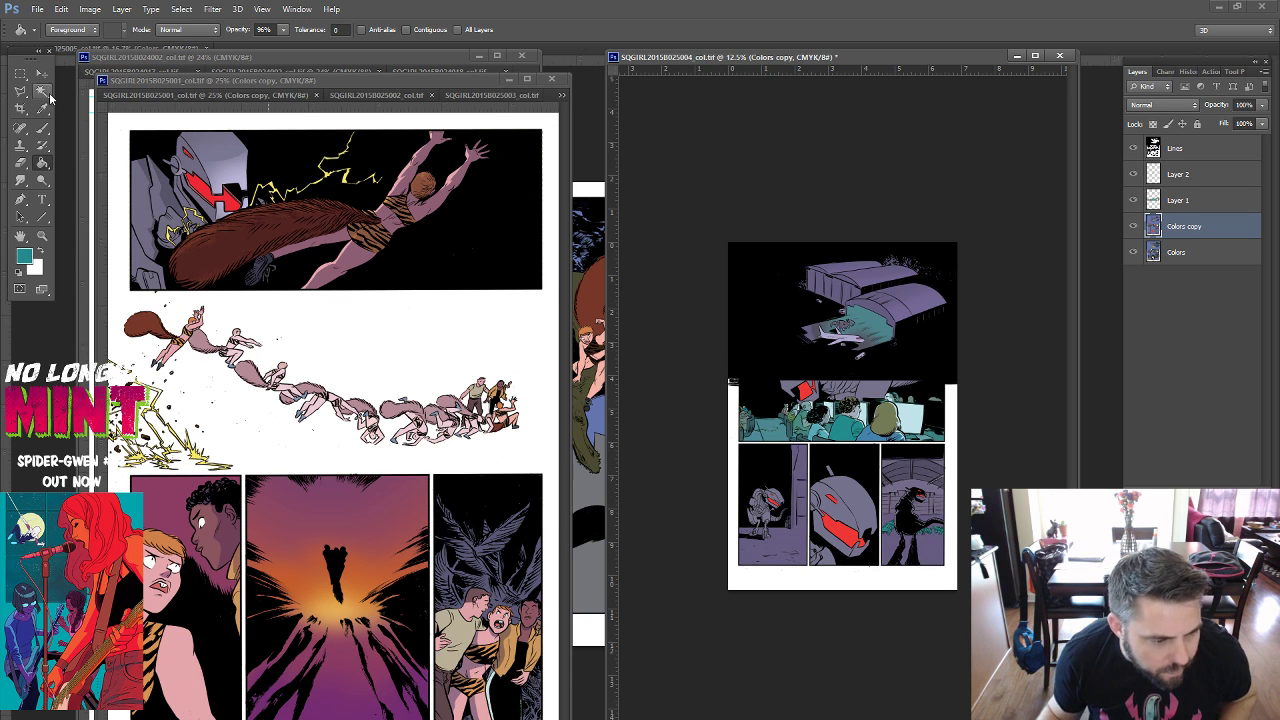
left_click(899, 541)
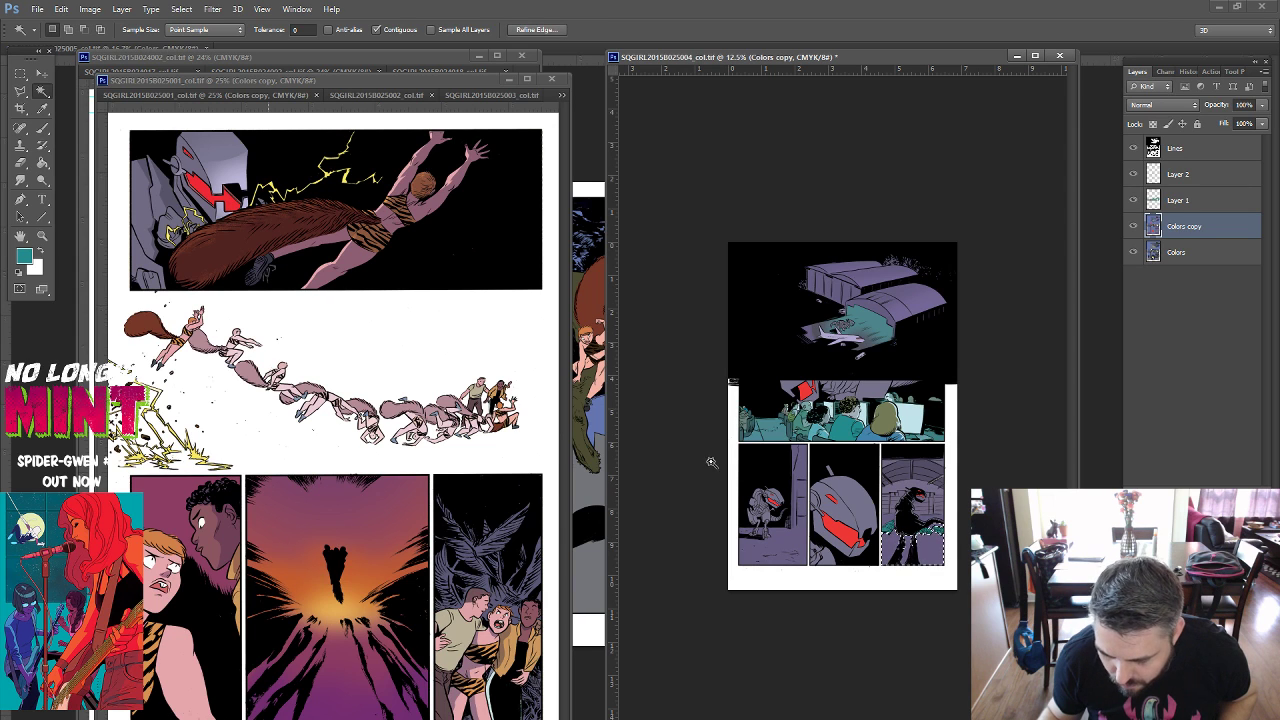
left_click(880, 514, "shift")
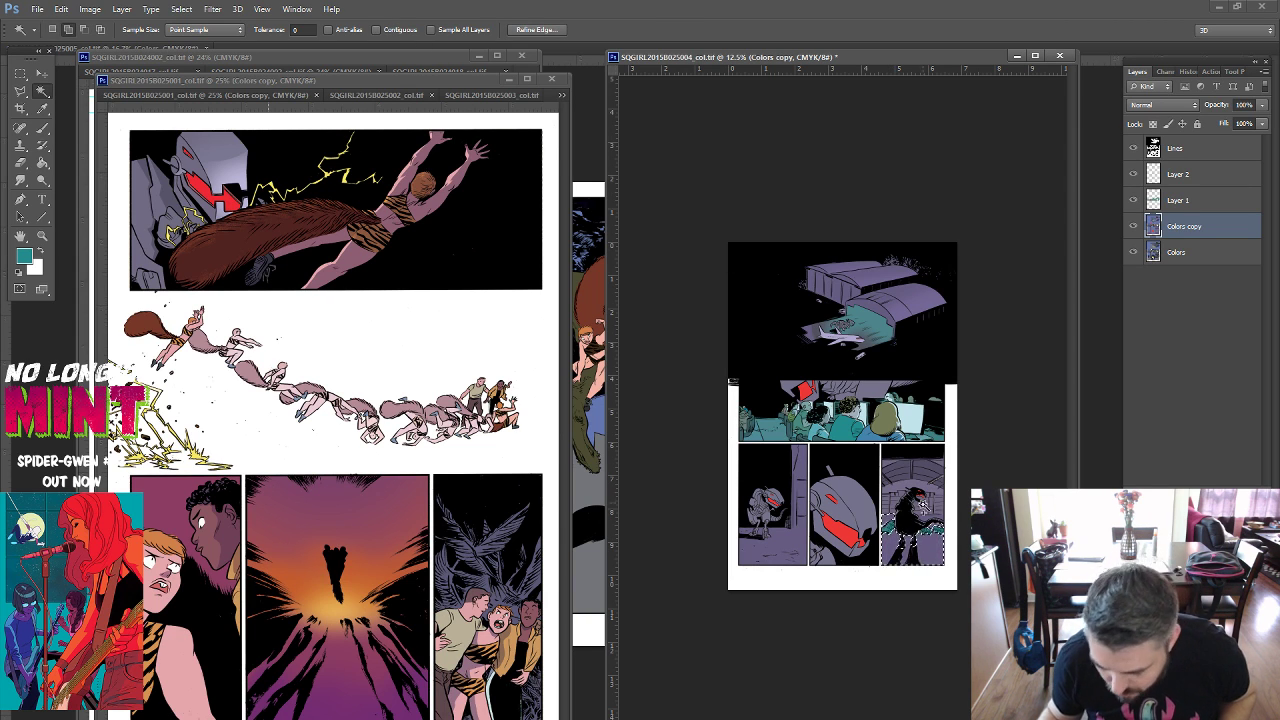
Add the hangar and lower-left floors to the selection and brush them with a greyer teal.
left_click(921, 517, "shift")
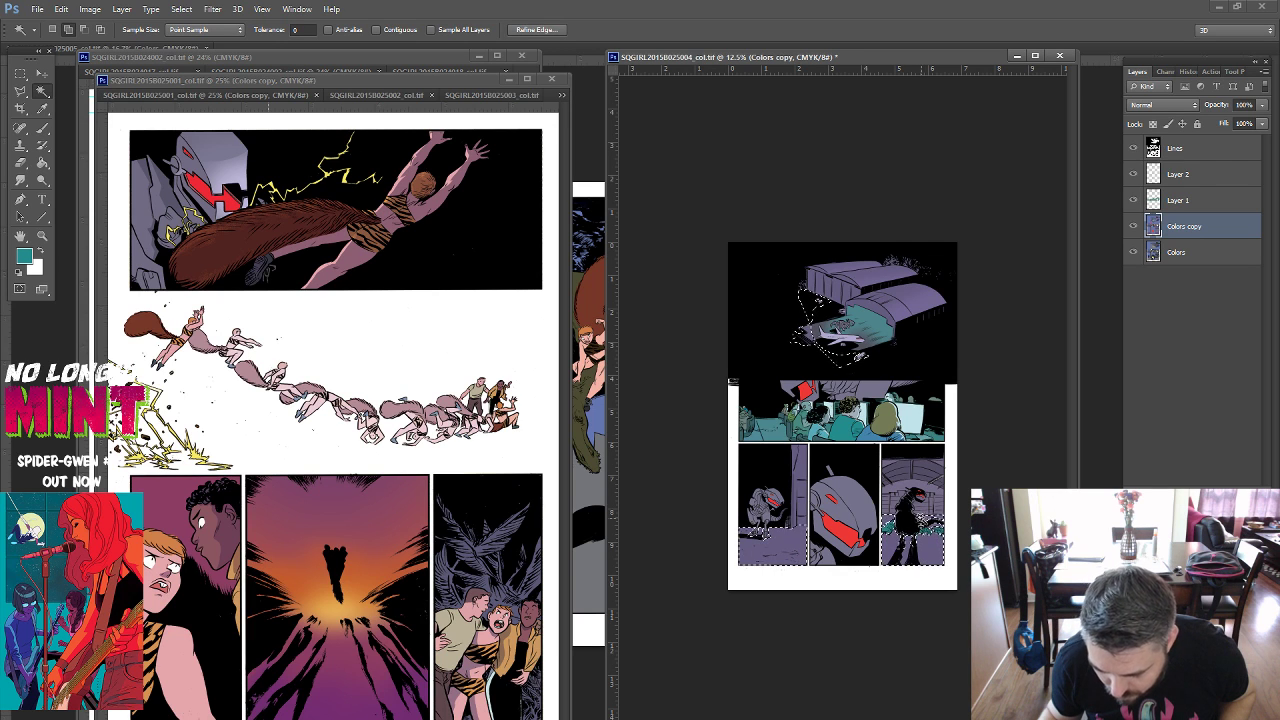
left_click(42, 128)
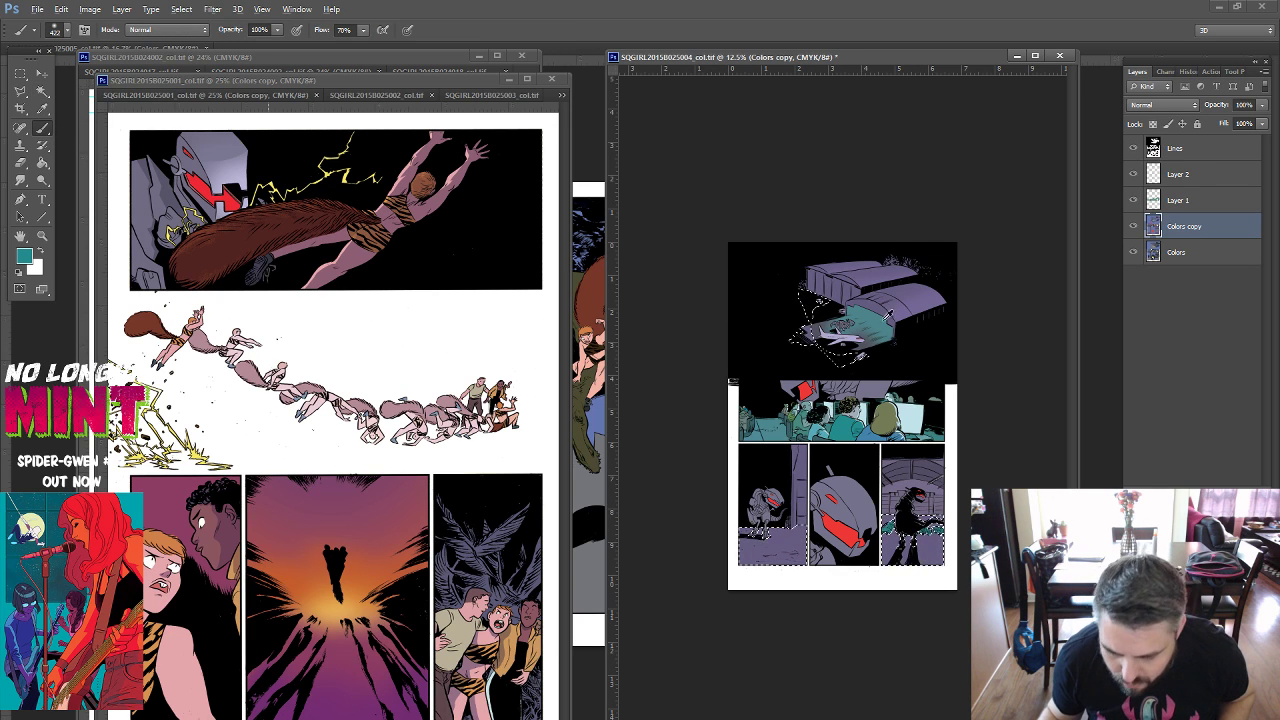
left_click(861, 323, "alt")
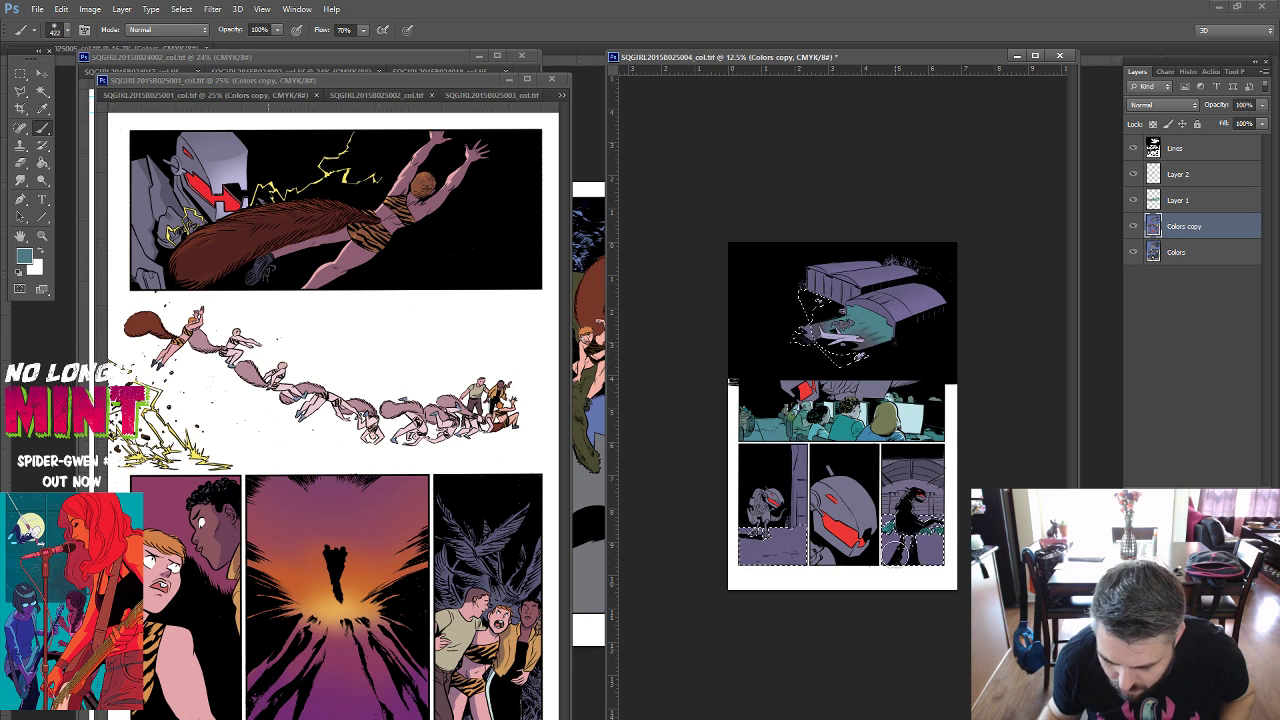
mouse_move(760, 545)
left_mouse_down()
mouse_move(782, 538)
mouse_move(805, 556)
left_mouse_up()
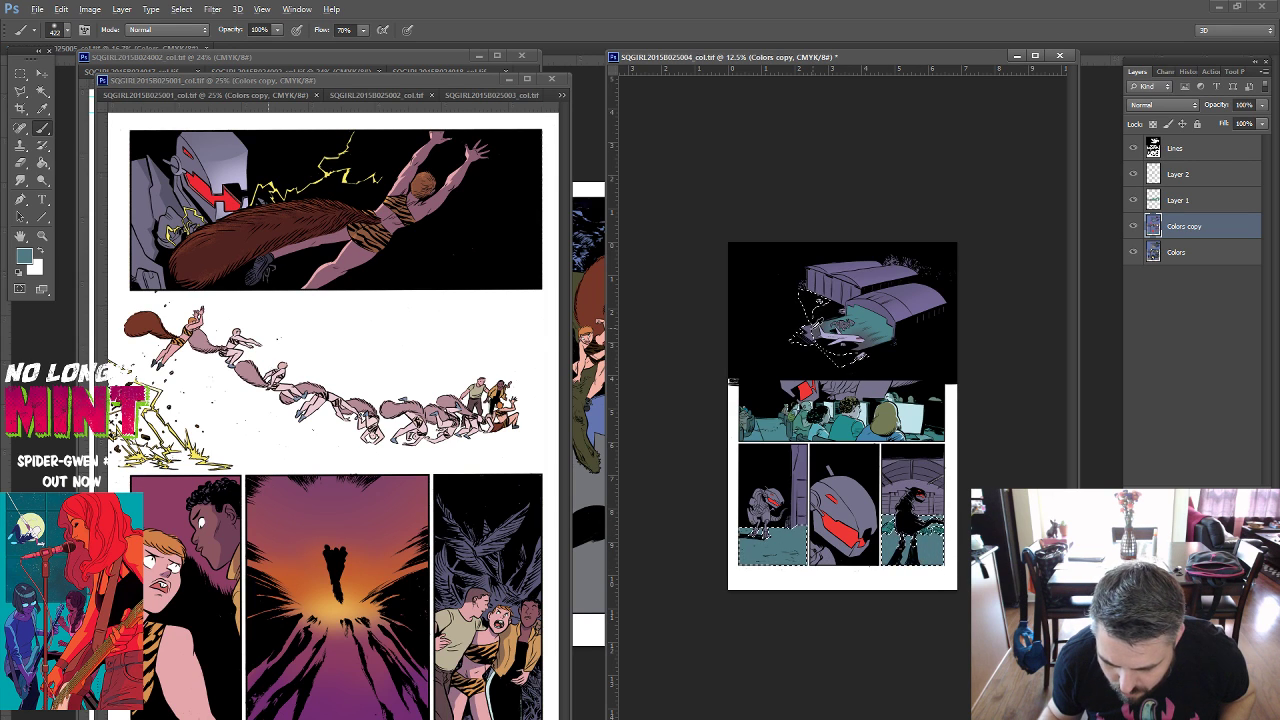
key("ctrl+d")
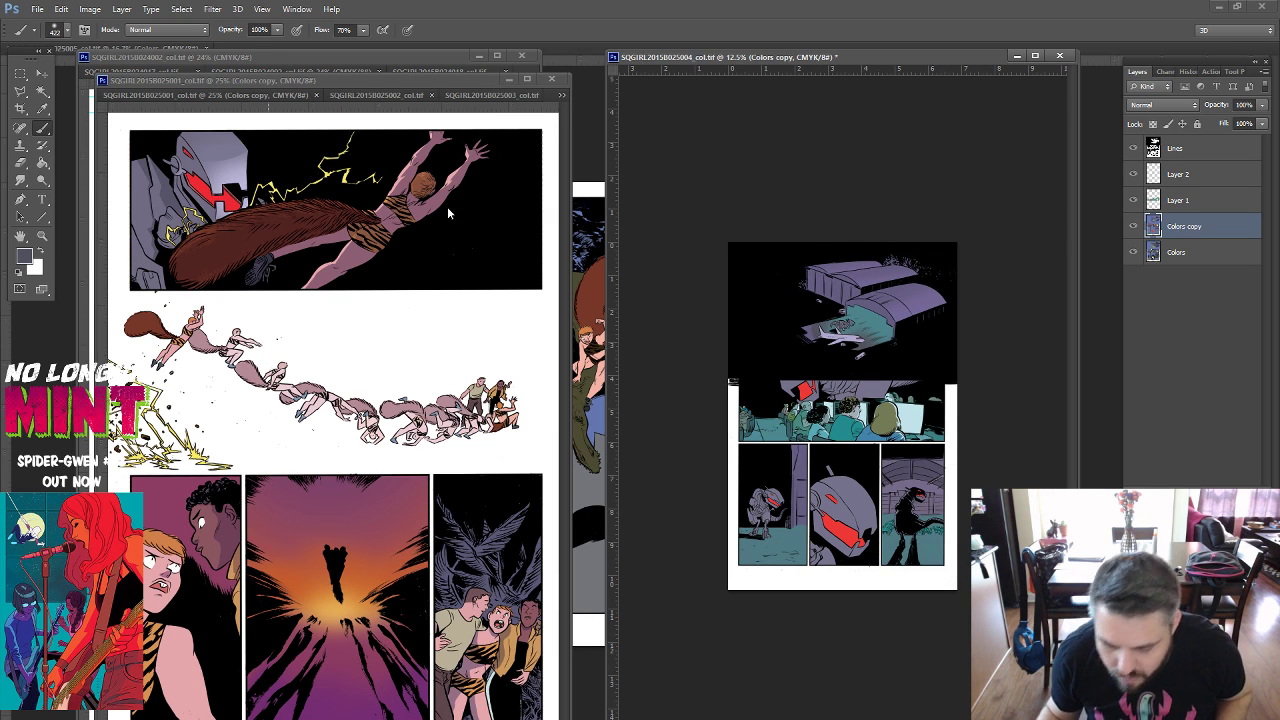
Select teal floors on the Colors layer, sample hangar purple, revert stray strokes via History, and deselect.
left_click(42, 90)
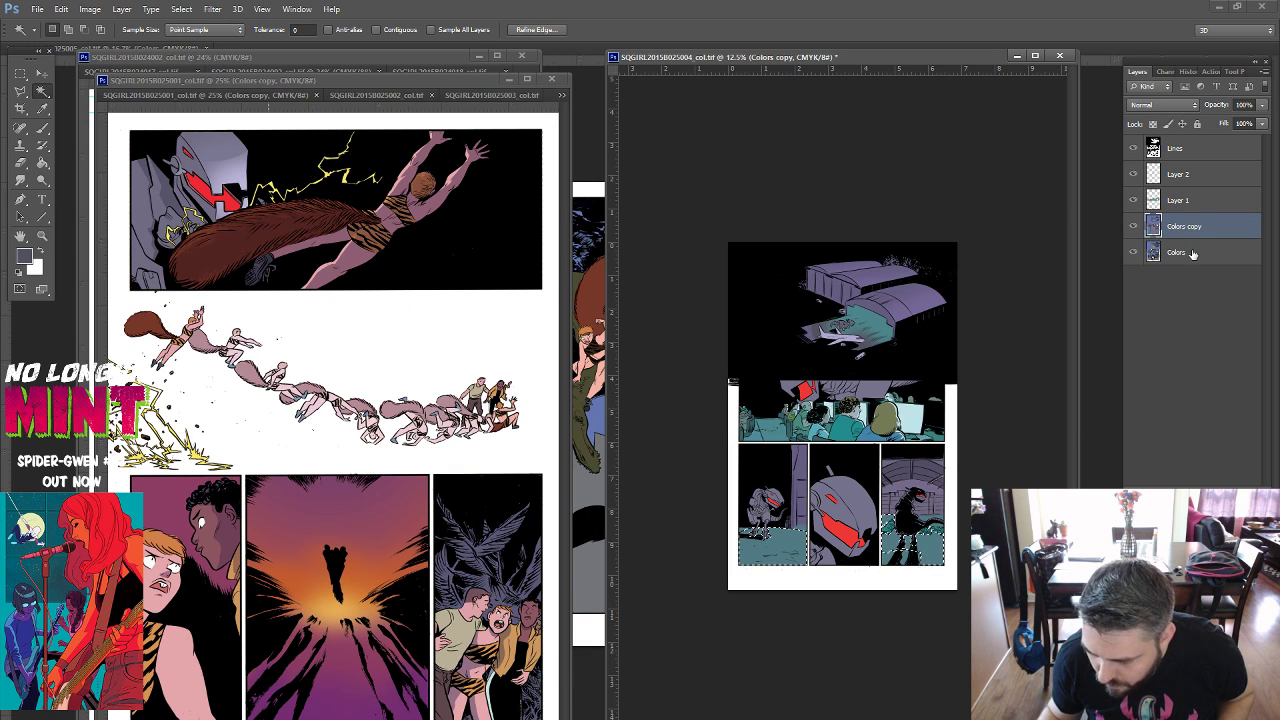
left_click(1190, 253)
left_click(935, 562)
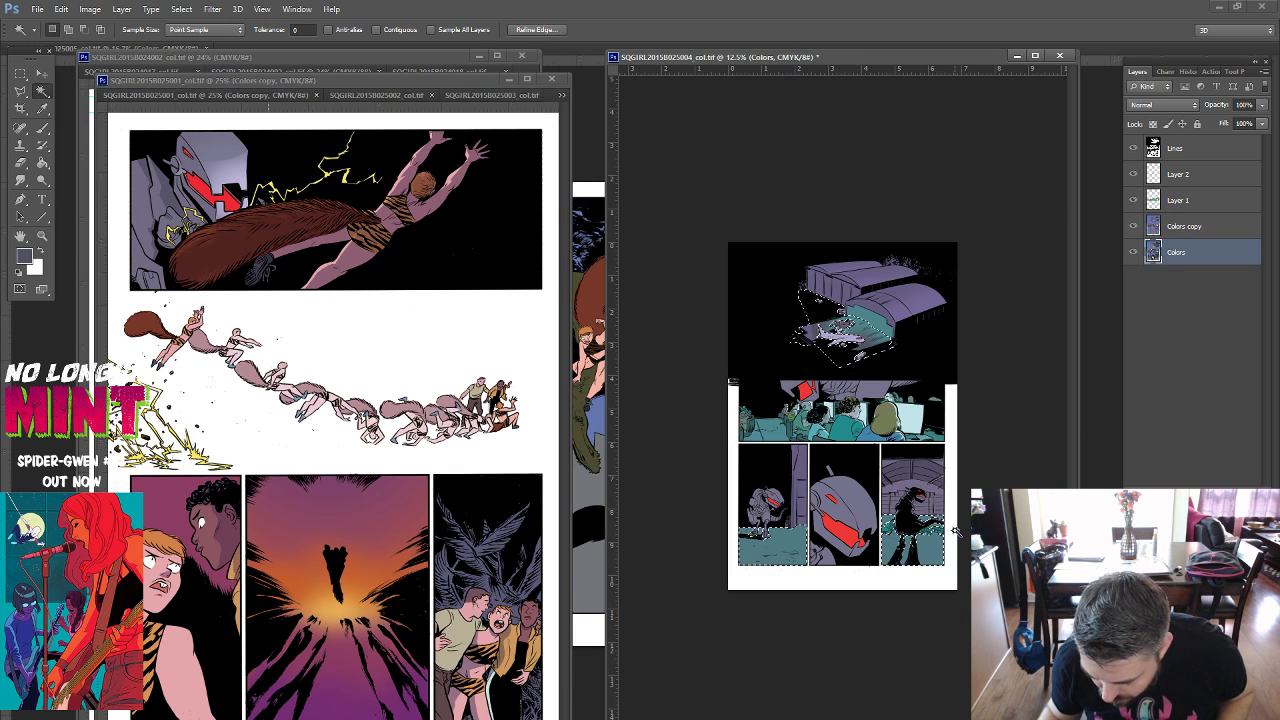
left_click(42, 130)
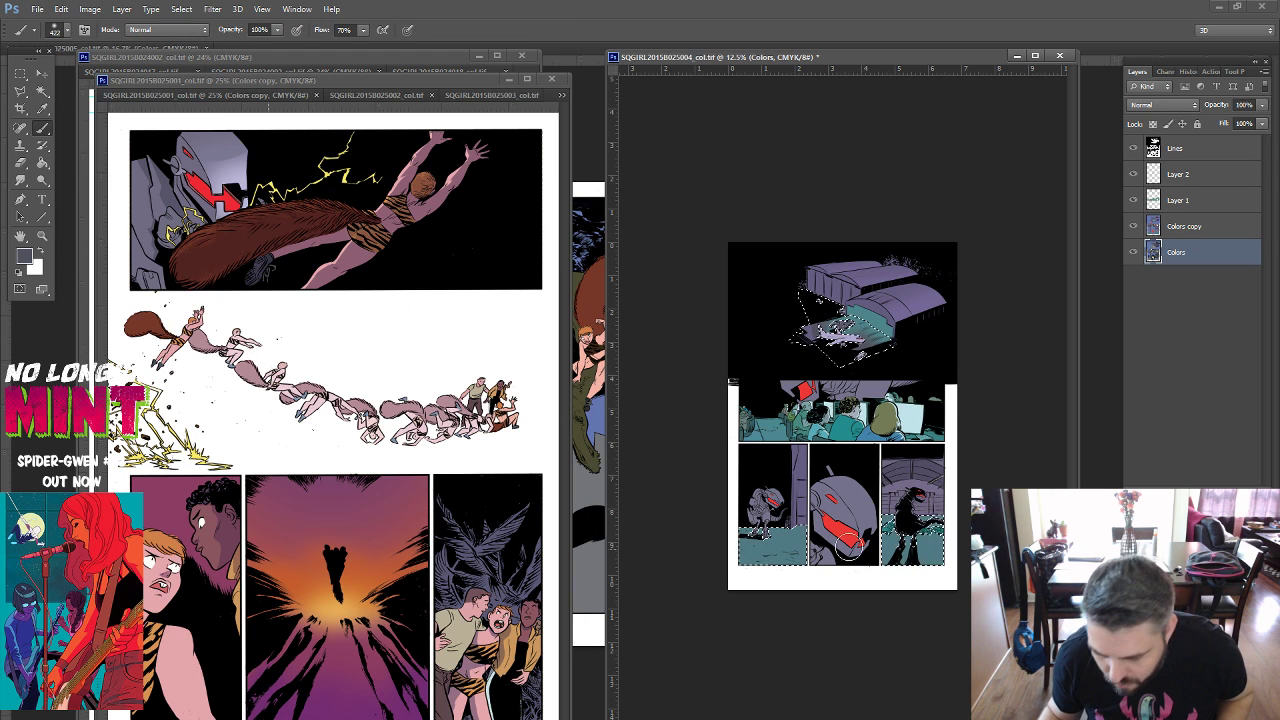
key("alt")
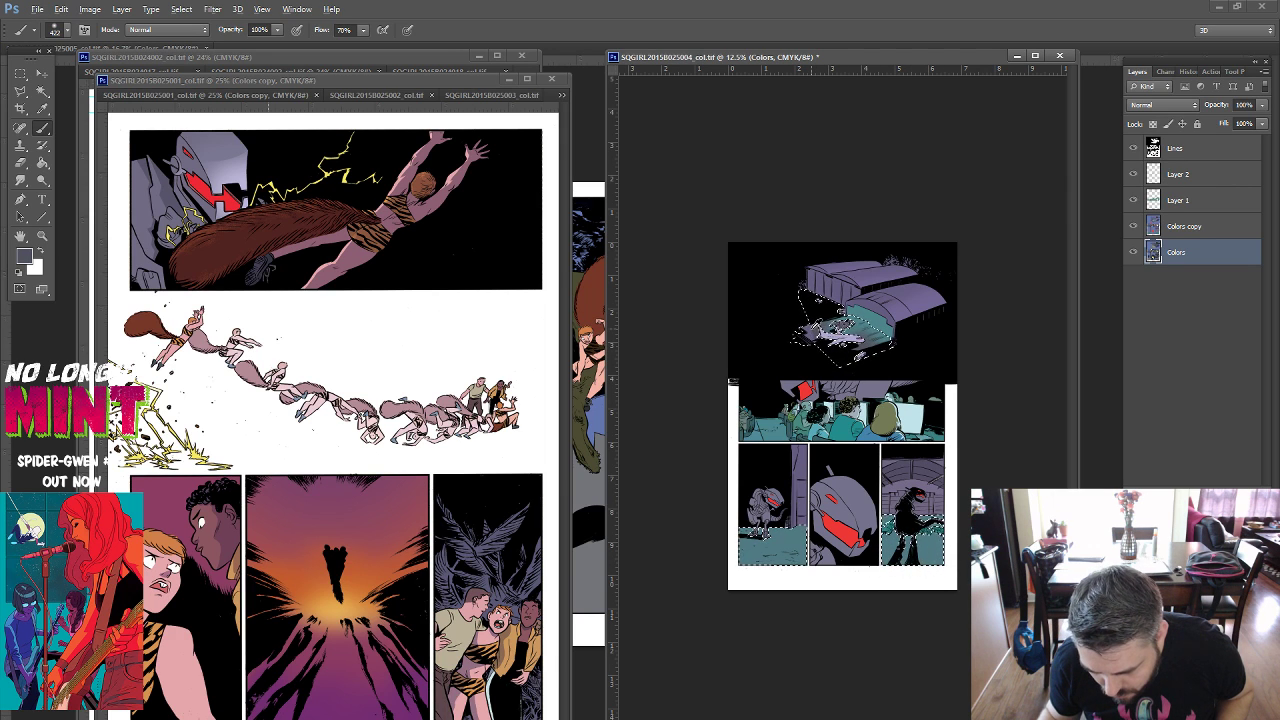
left_click(800, 310, "alt")
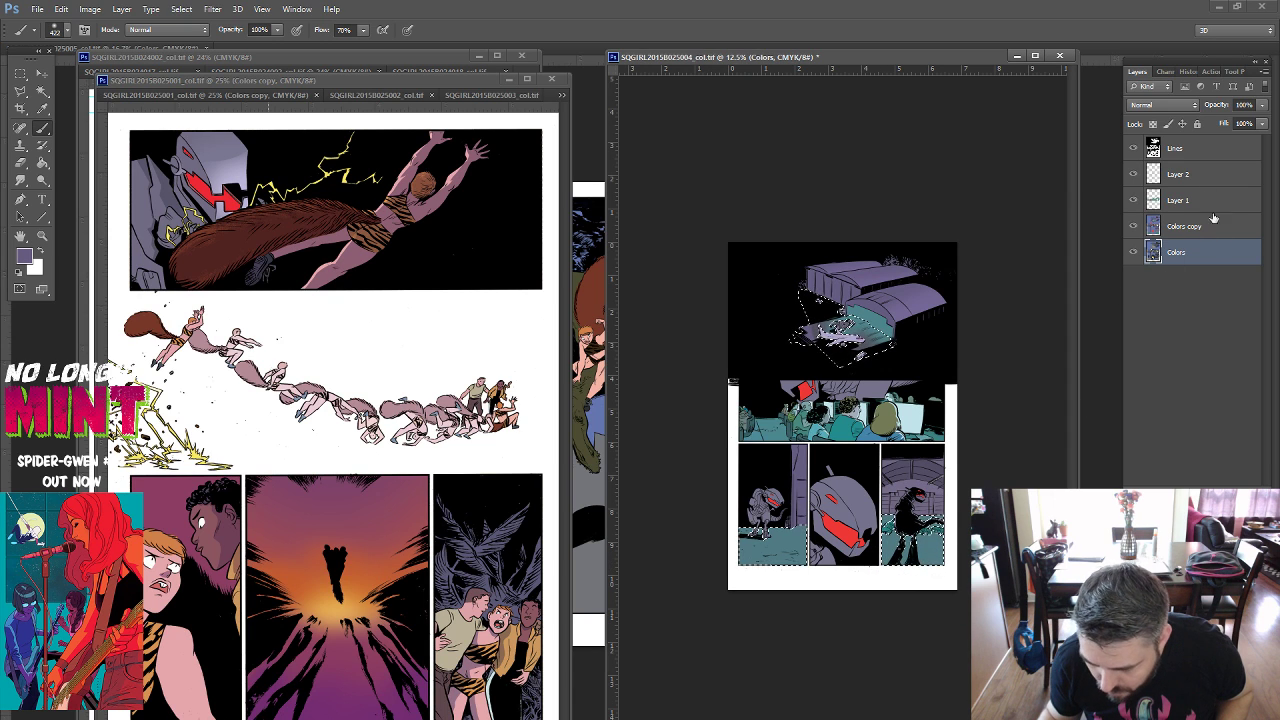
left_click(1186, 72)
left_click(1189, 361)
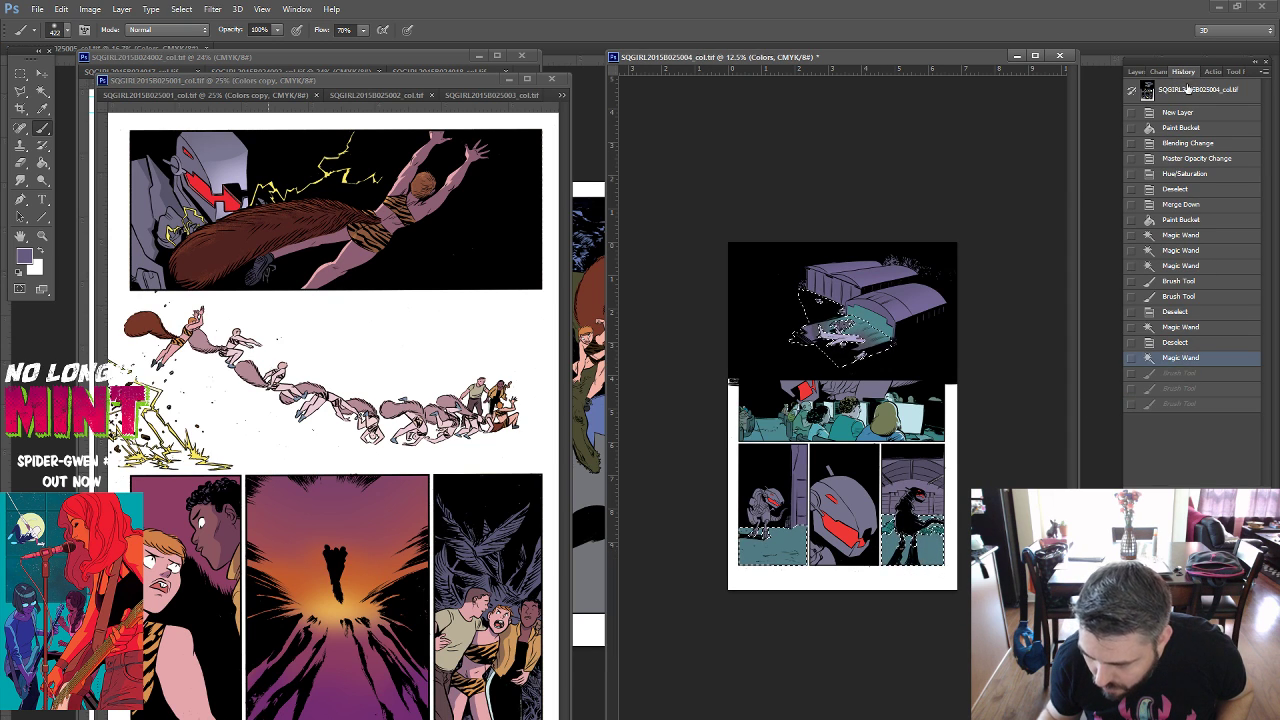
left_click(1139, 74)
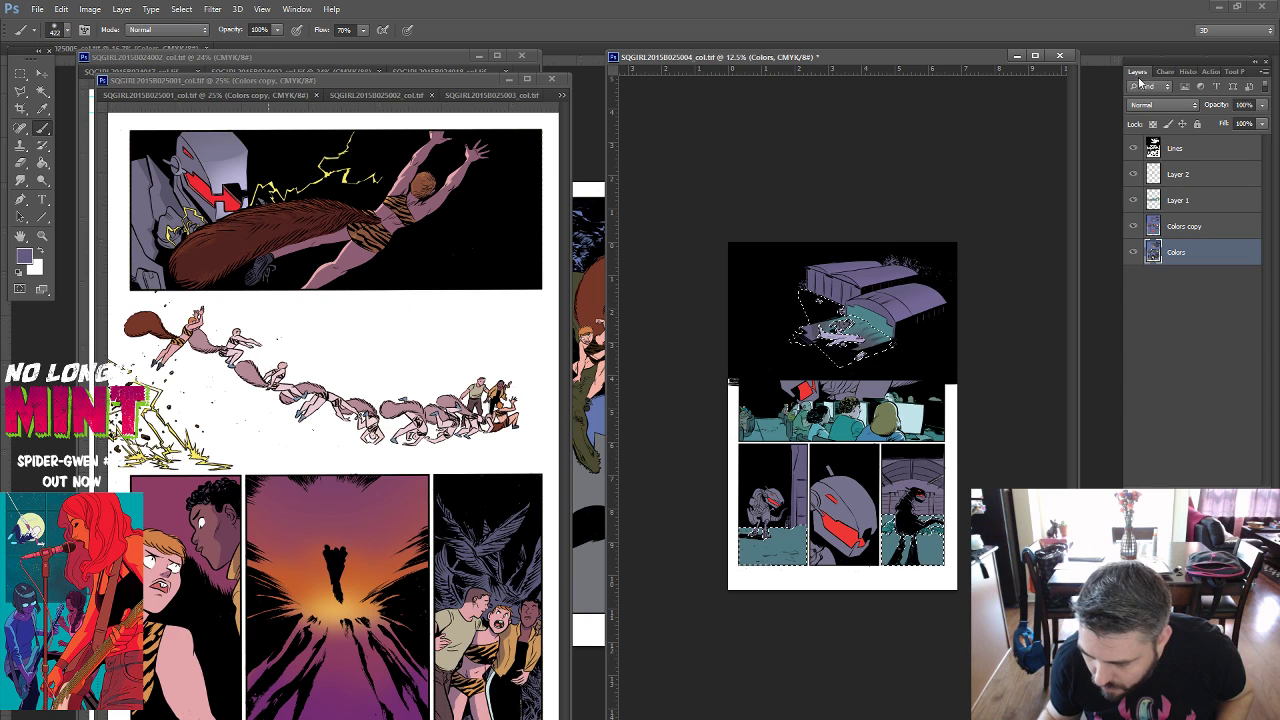
left_click(1197, 229)
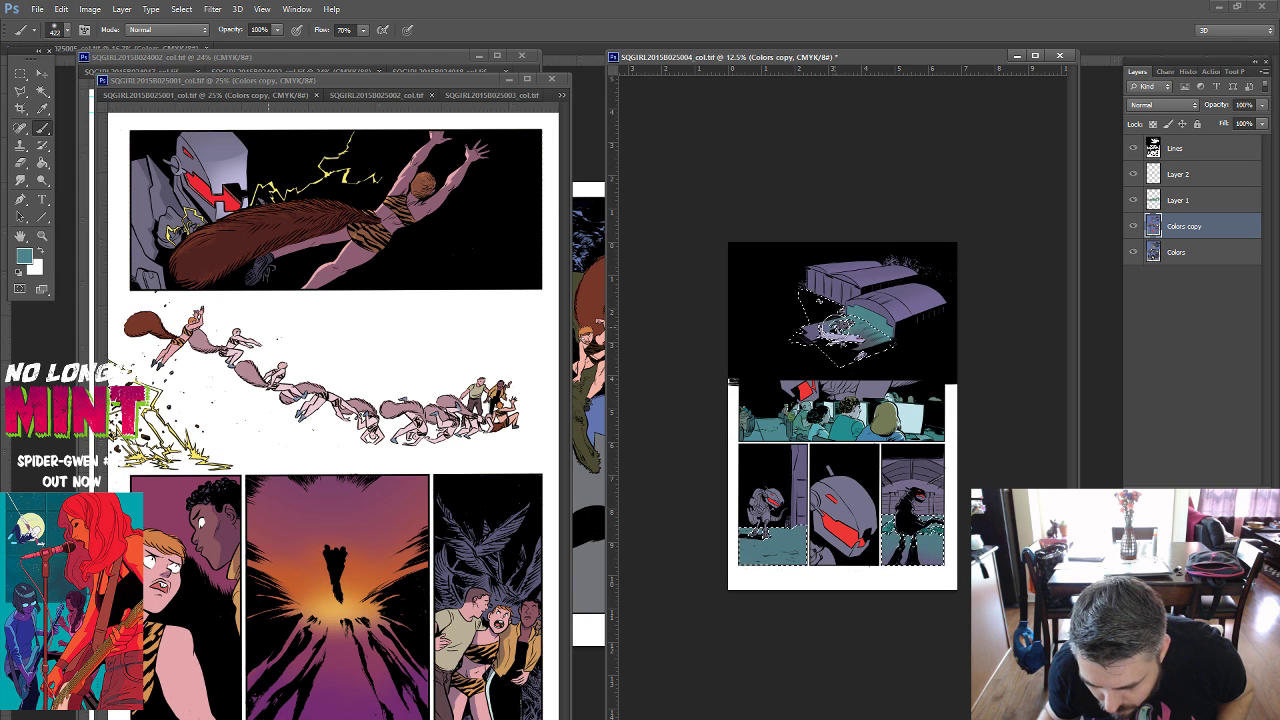
key("ctrl+d")
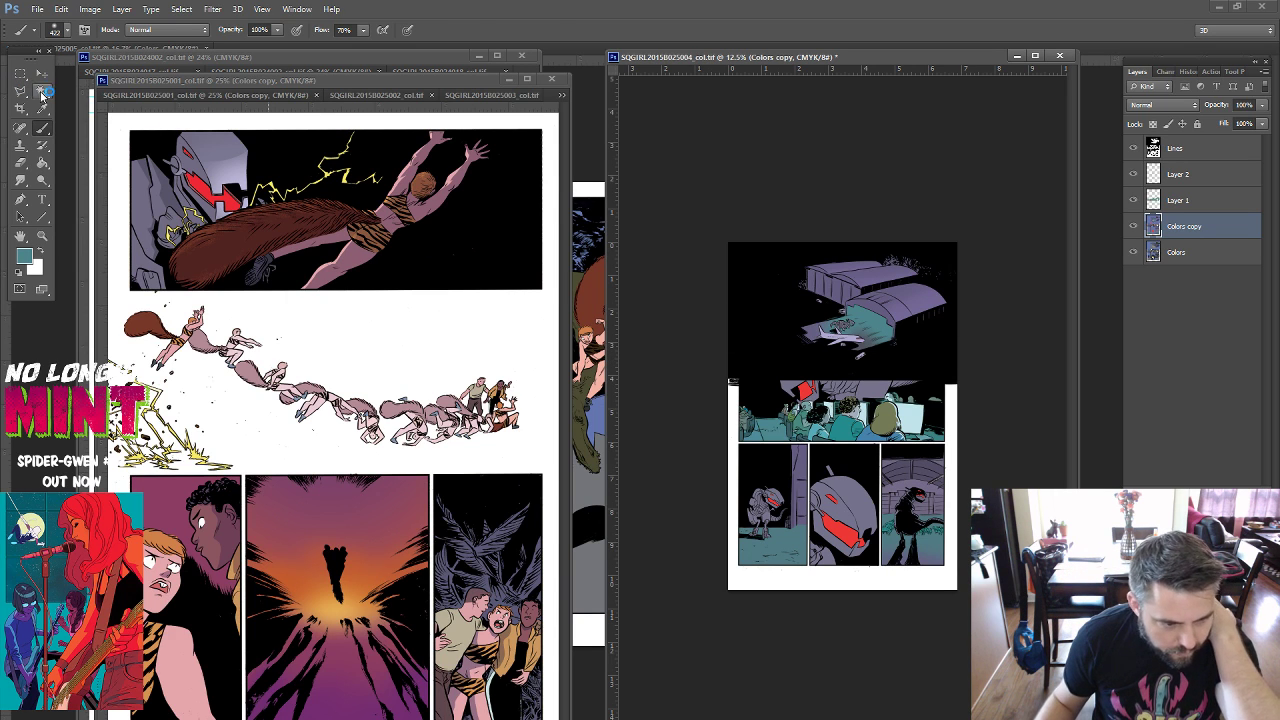
Select the lower-right panel background and paint over the white gap in the middle panel.
key("w")
left_click(925, 500)
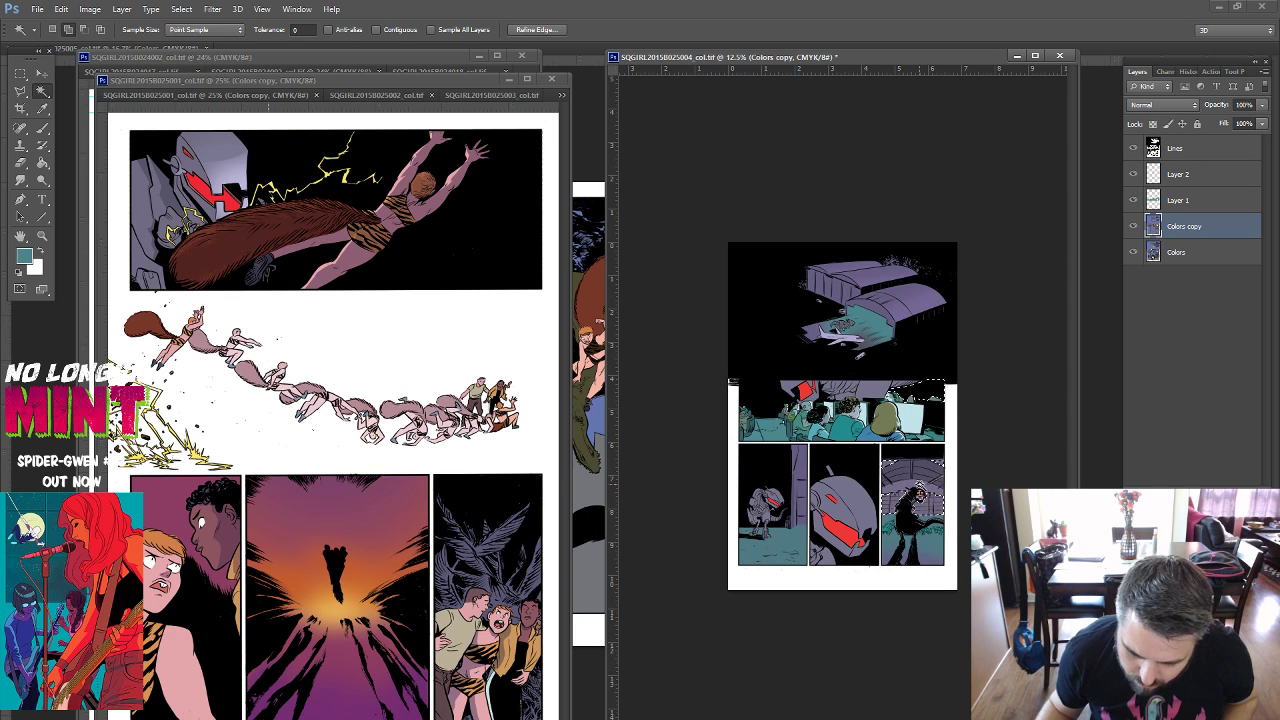
key("b")
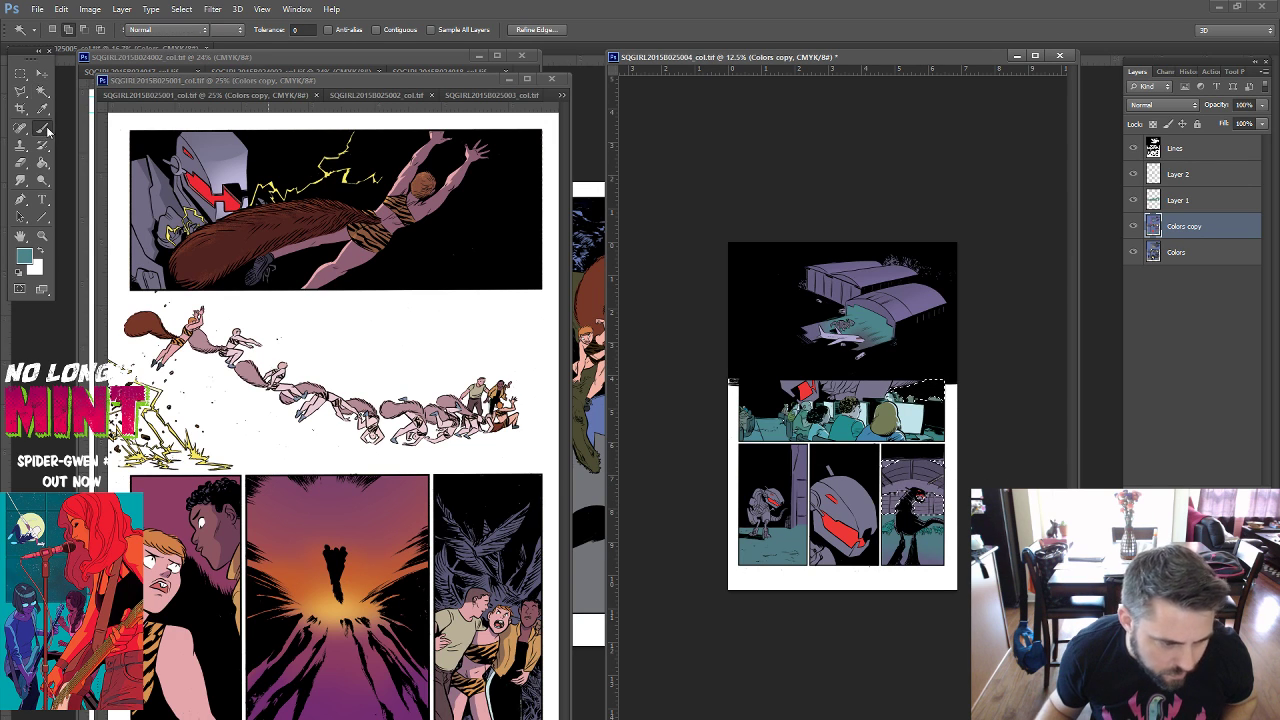
left_click_drag(890, 385, 940, 392)
left_click(920, 500, "alt")
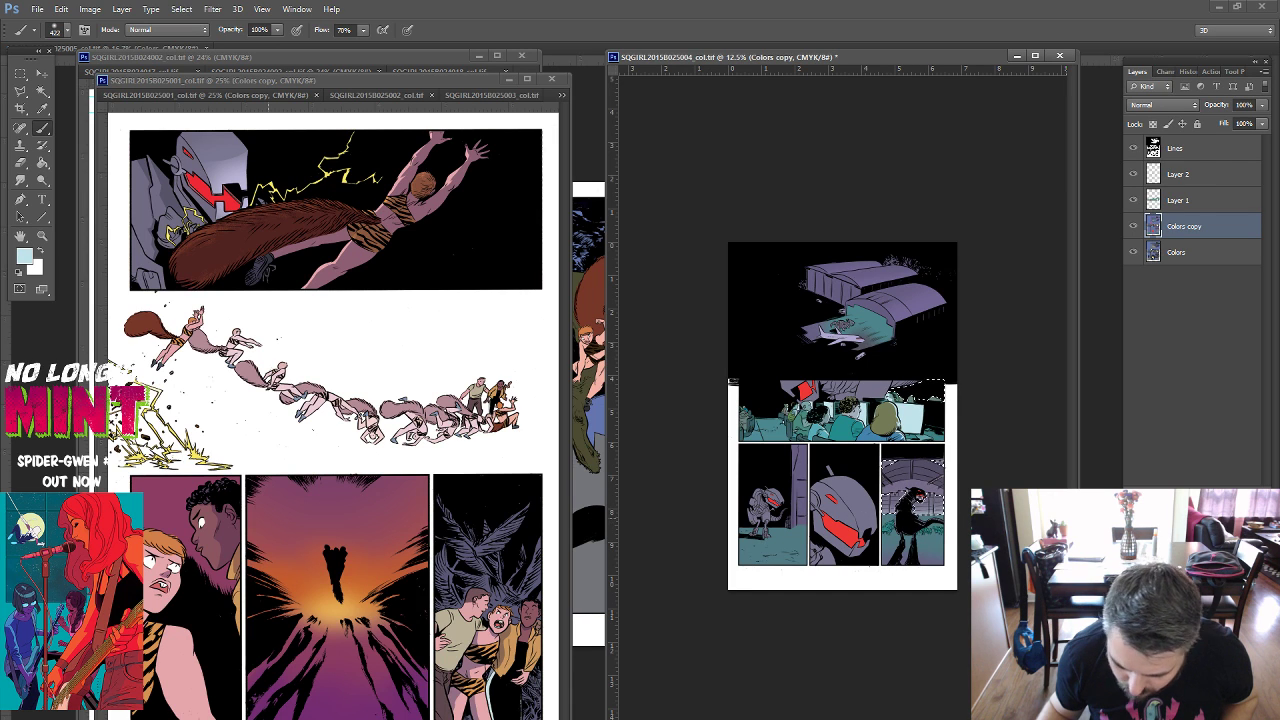
Select the top-panel hangar roofs across Colors and Colors copy, extend with the Lasso, and open Hue/Saturation.
left_click(107, 82)
key("l")
left_click(770, 256)
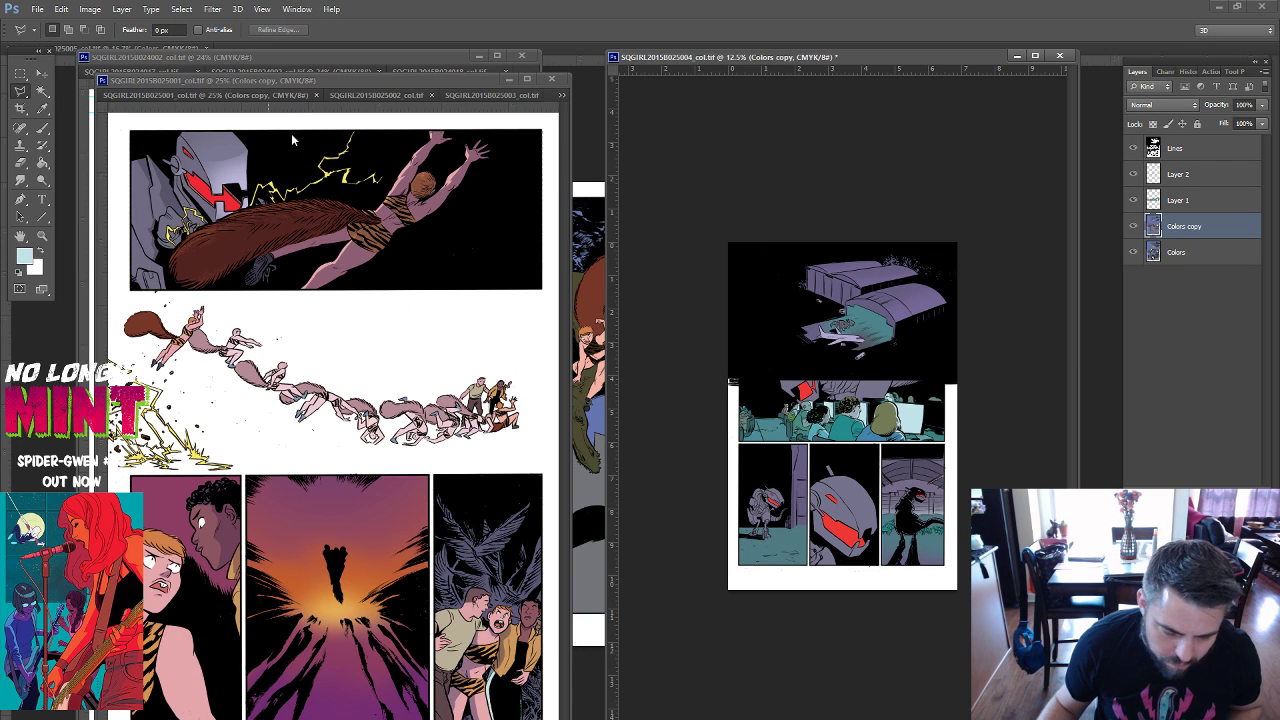
key("w")
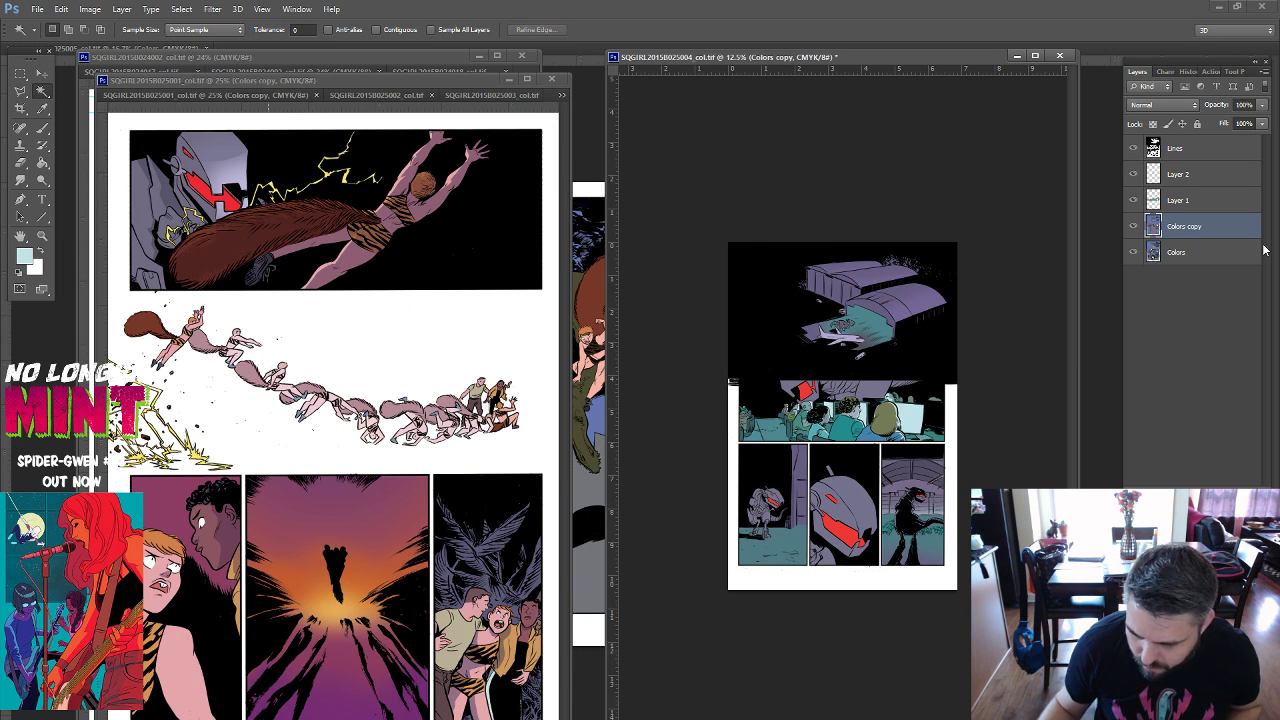
left_click(1202, 257)
left_click(841, 291)
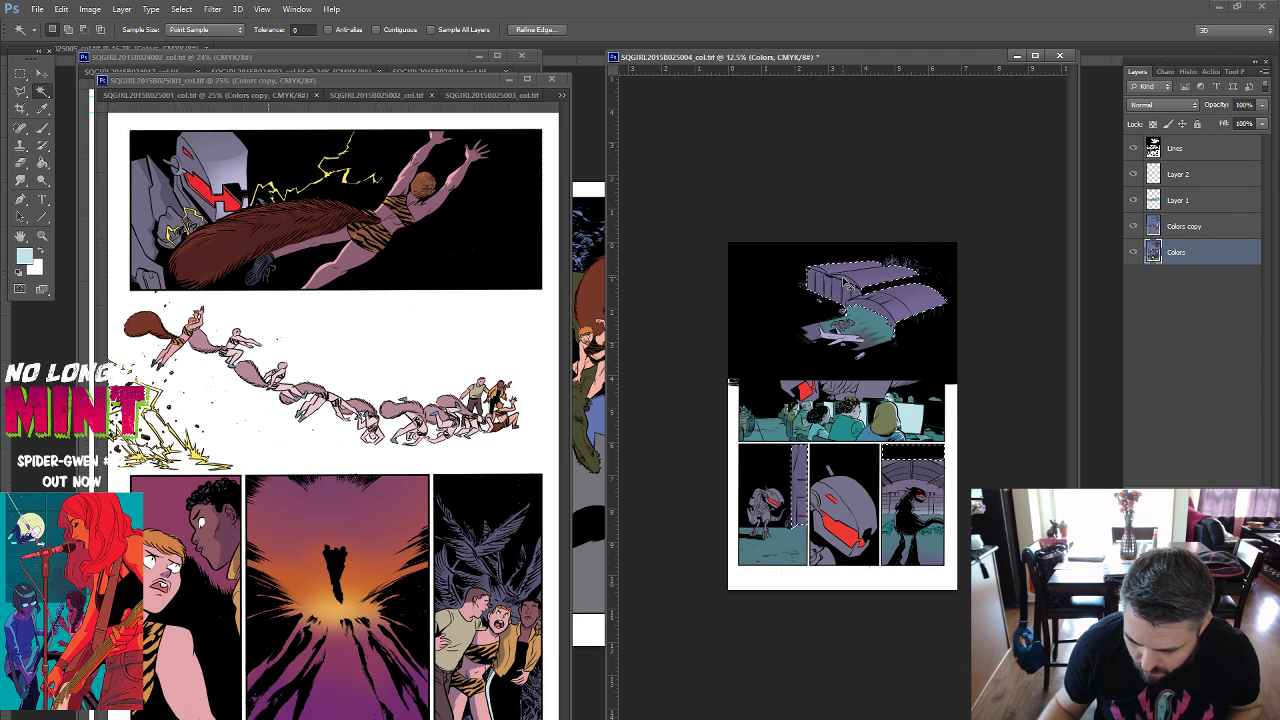
key("alt+bracketright")
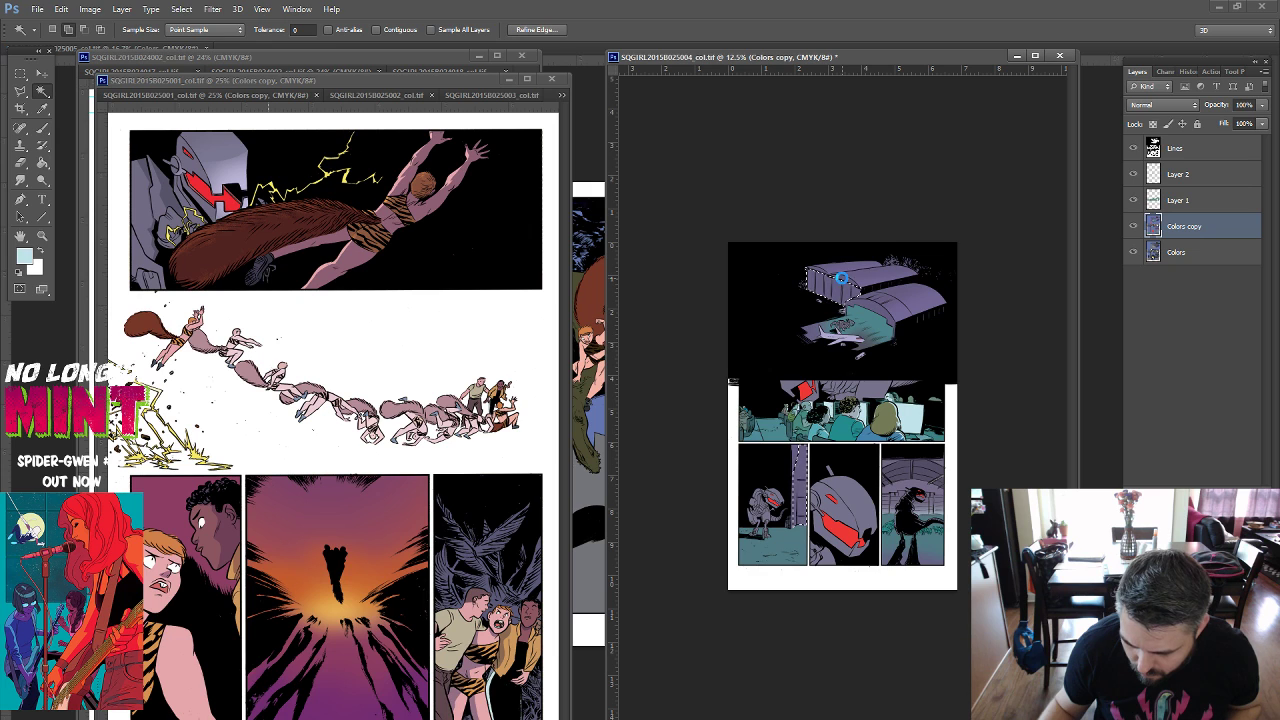
left_click(841, 279, "shift")
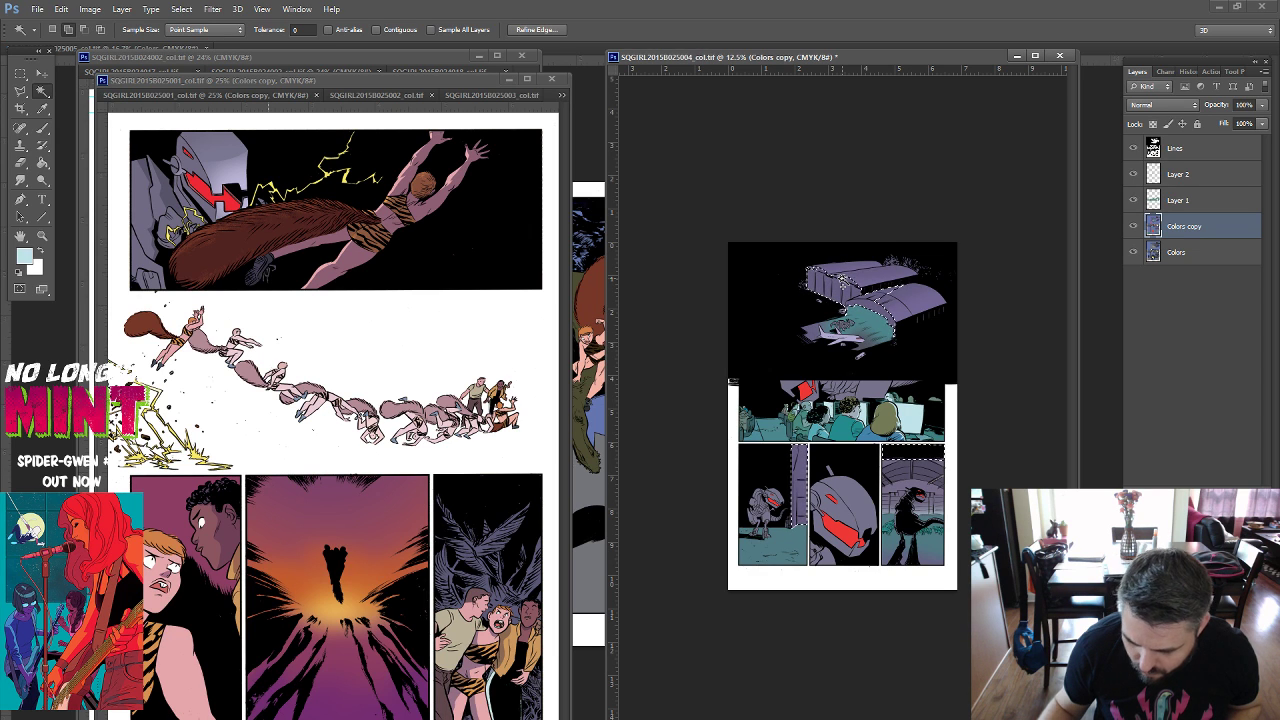
key("l")
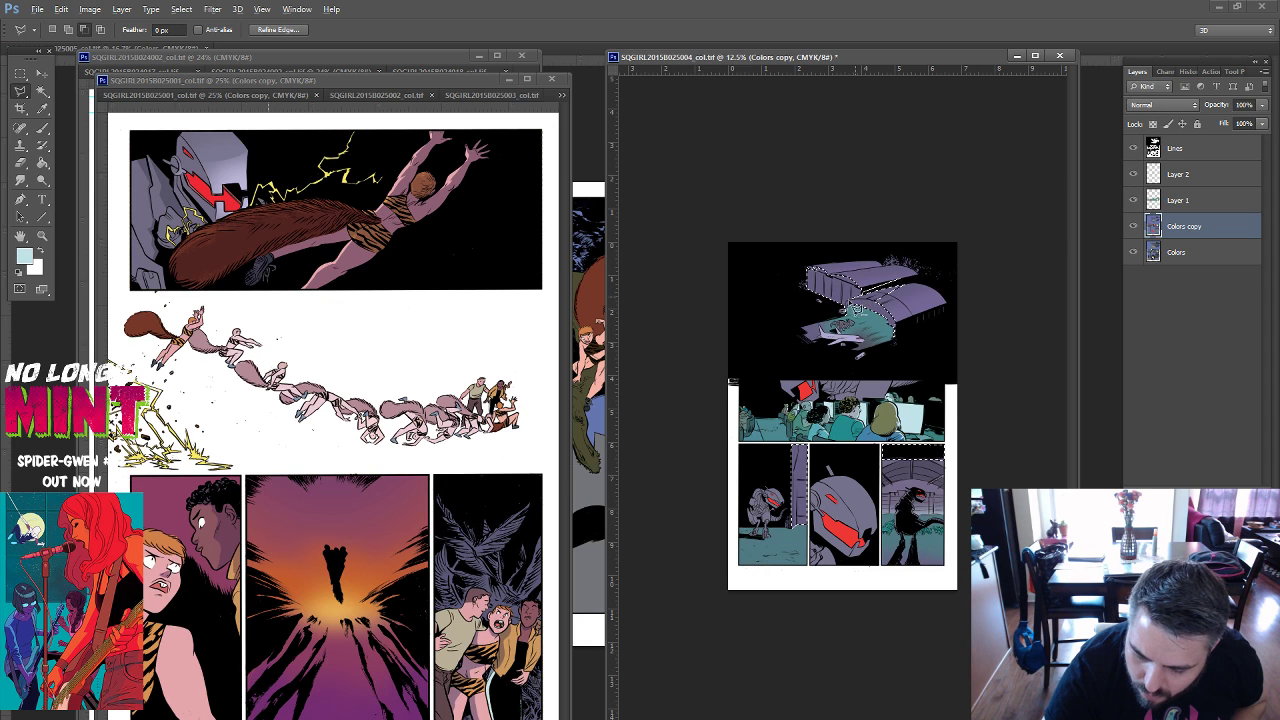
mouse_move(852, 340)
left_mouse_down()
mouse_move(930, 310)
mouse_move(916, 290)
left_mouse_up()
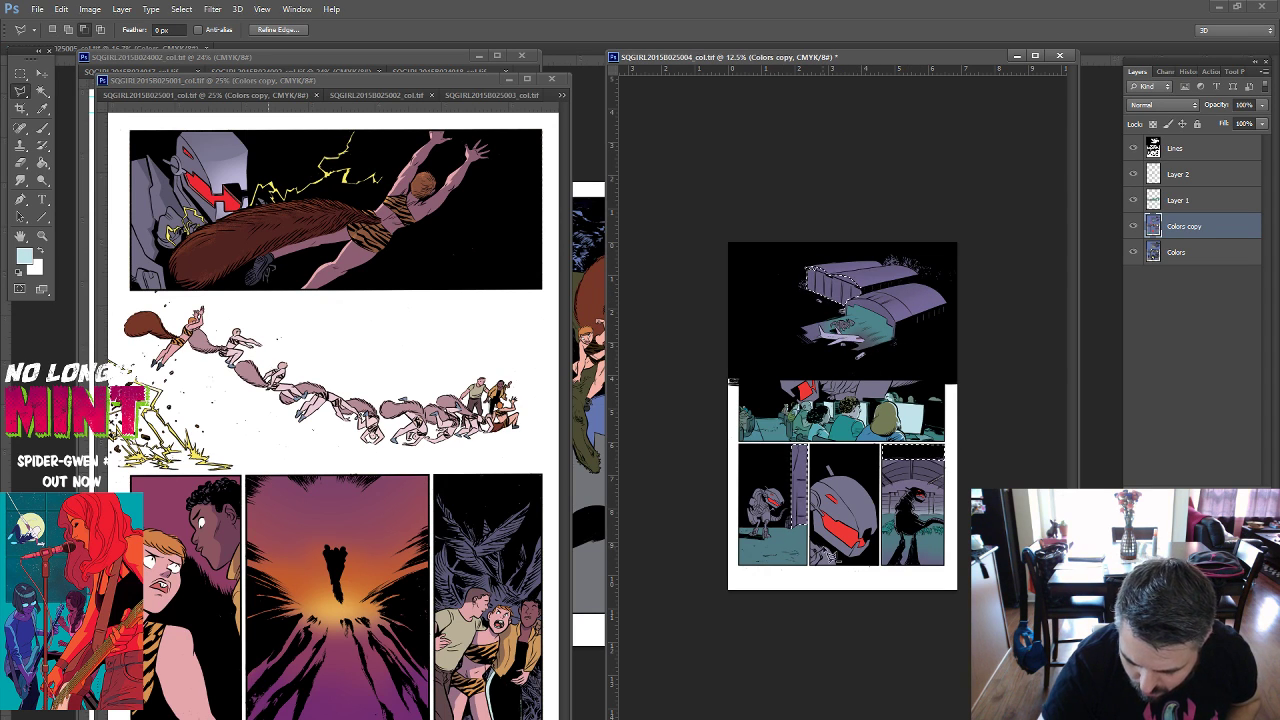
mouse_move(812, 428)
left_mouse_down()
mouse_move(958, 541)
mouse_move(830, 430)
left_mouse_up()
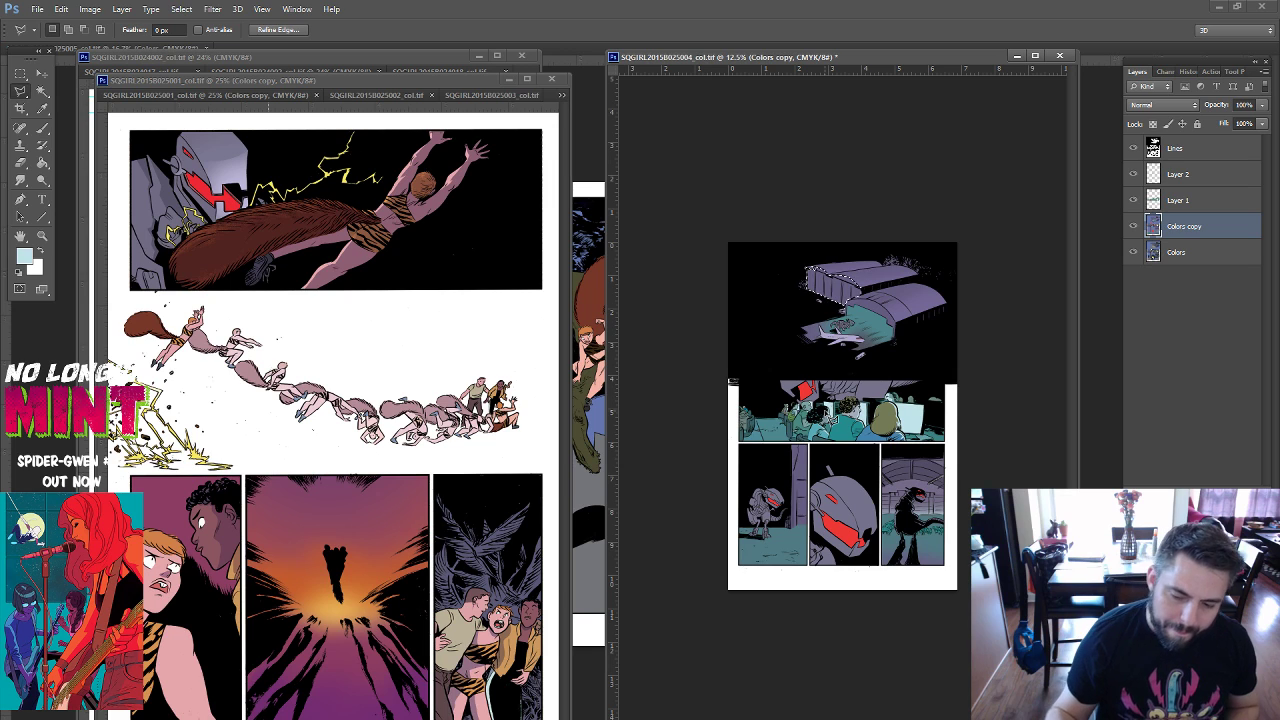
key("ctrl+u")
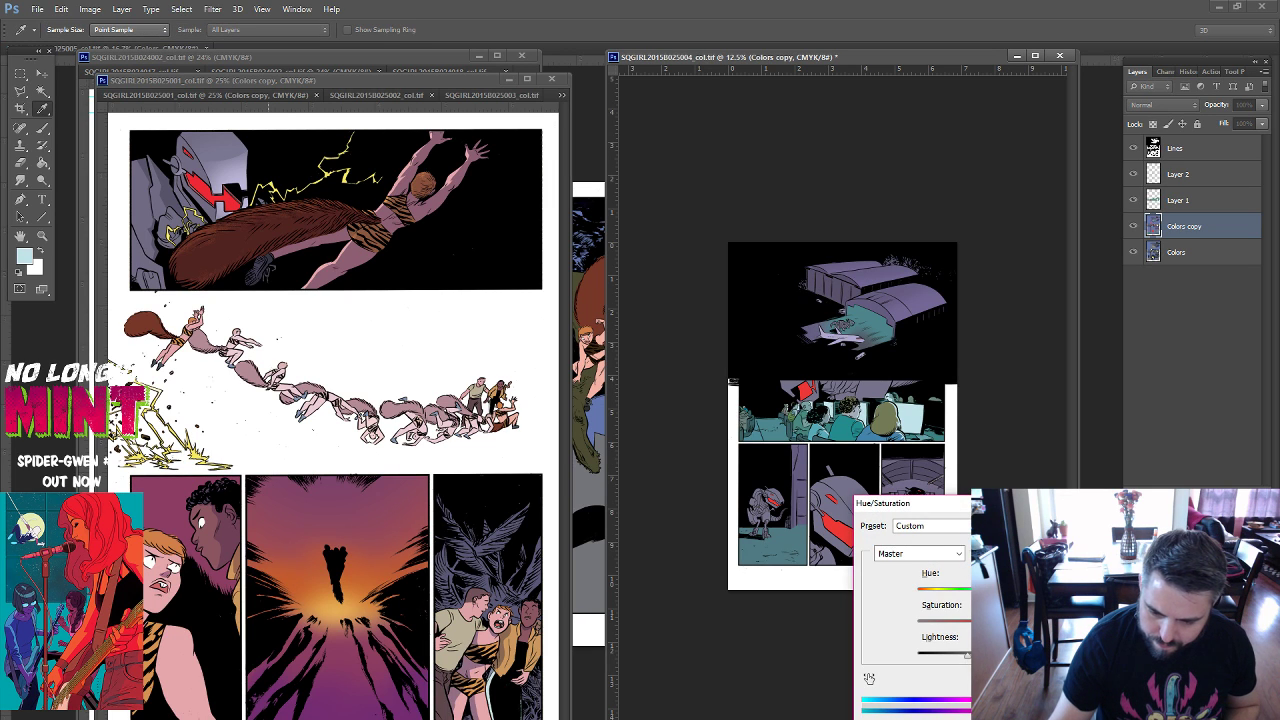
Cancel Hue/Saturation, lasso around the plane, sample the hangar roof purple, and deselect.
key("Escape")
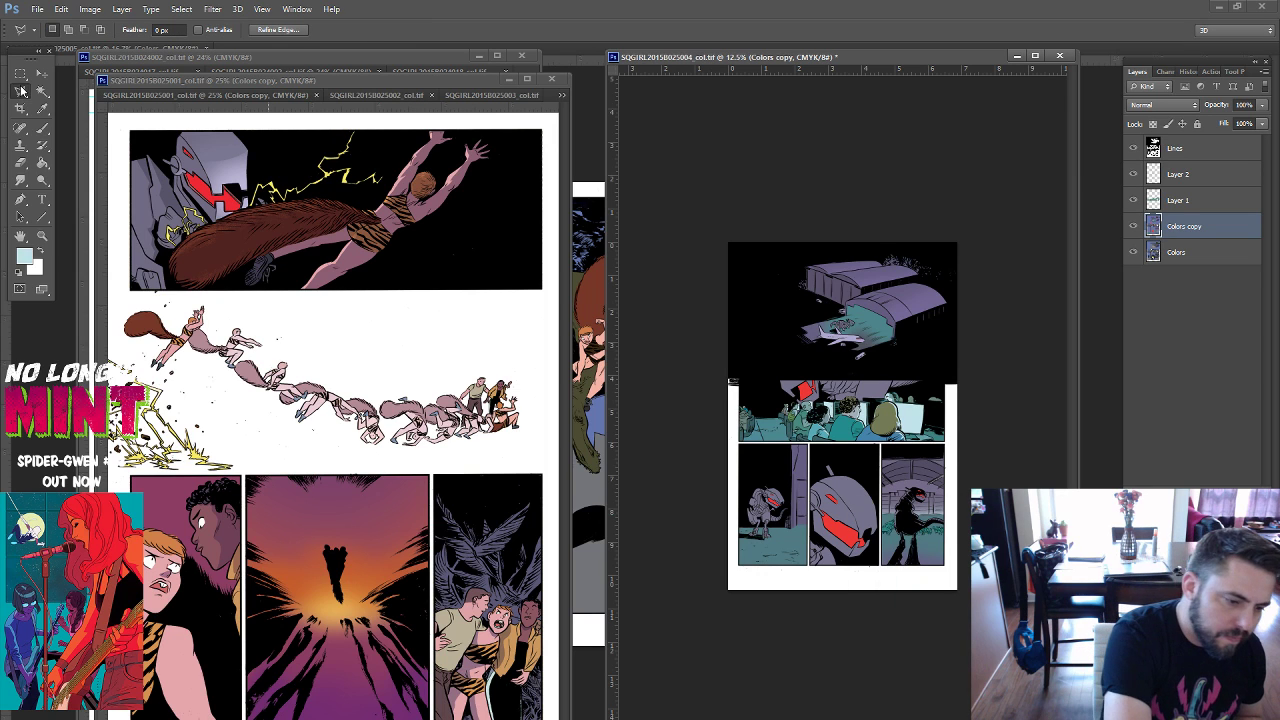
right_click(20, 90)
left_click(89, 90)
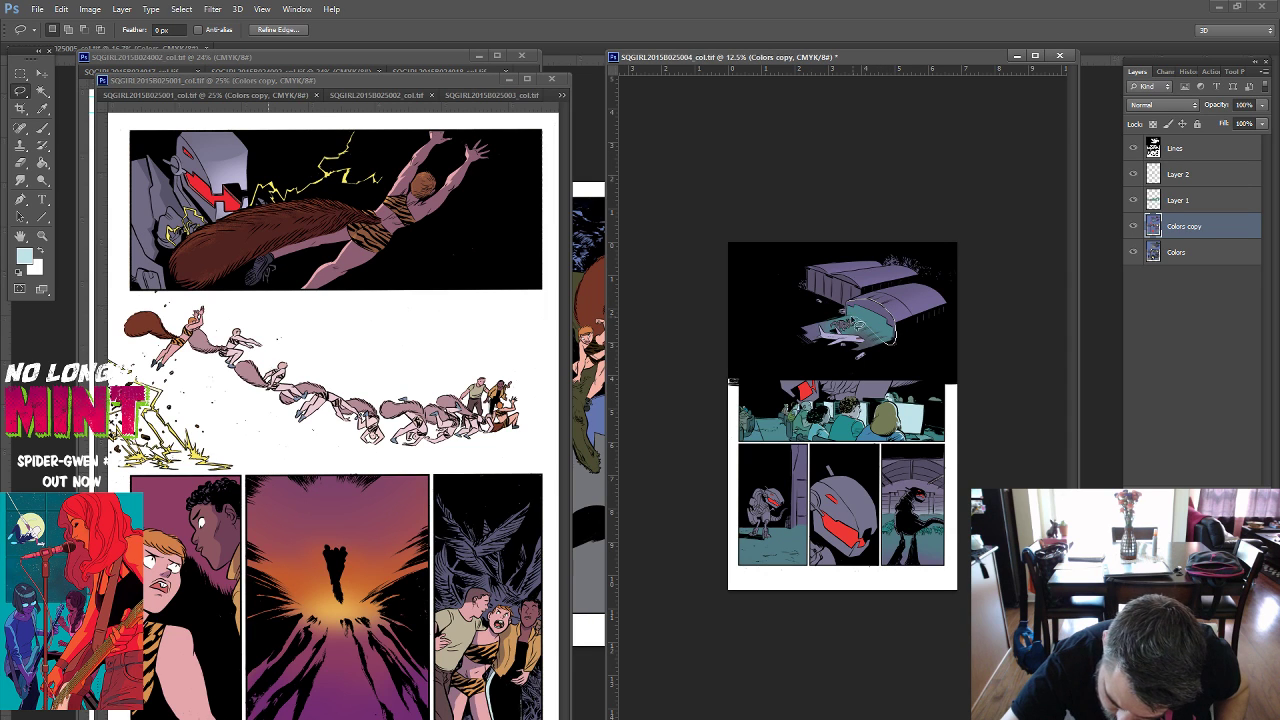
left_click_drag(850, 300, 842, 322)
key("g")
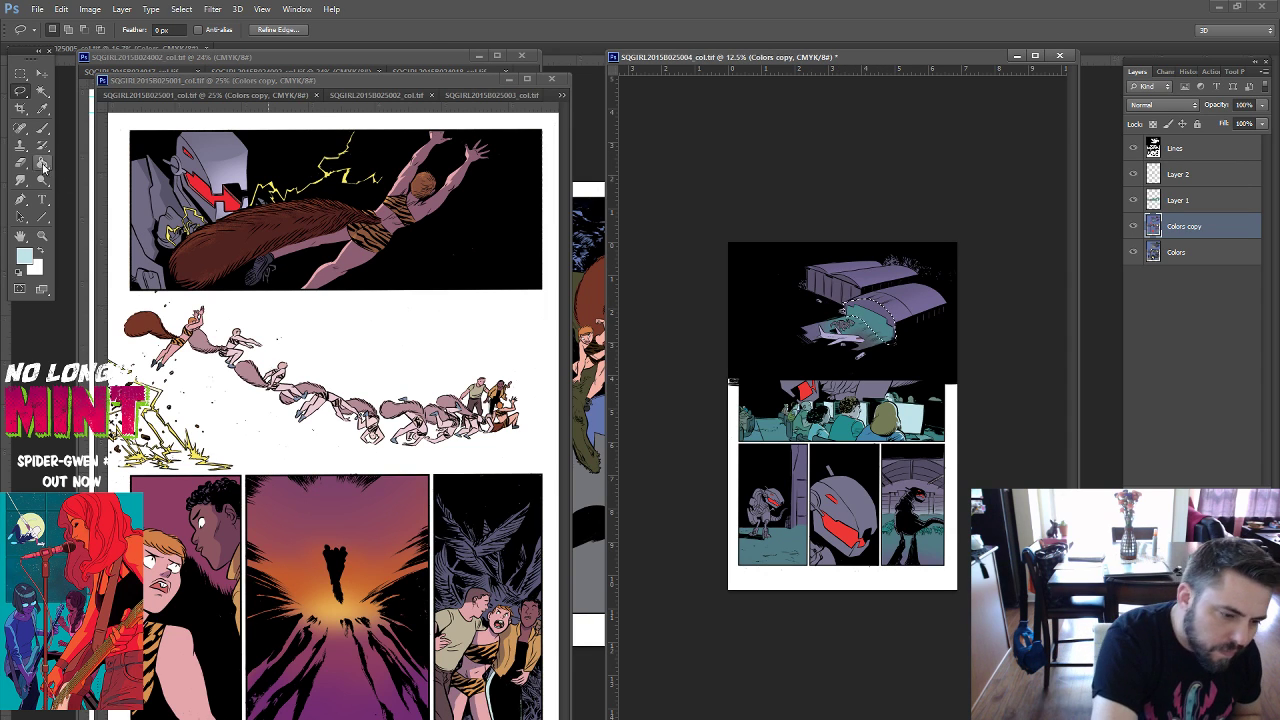
left_click(842, 280, "alt")
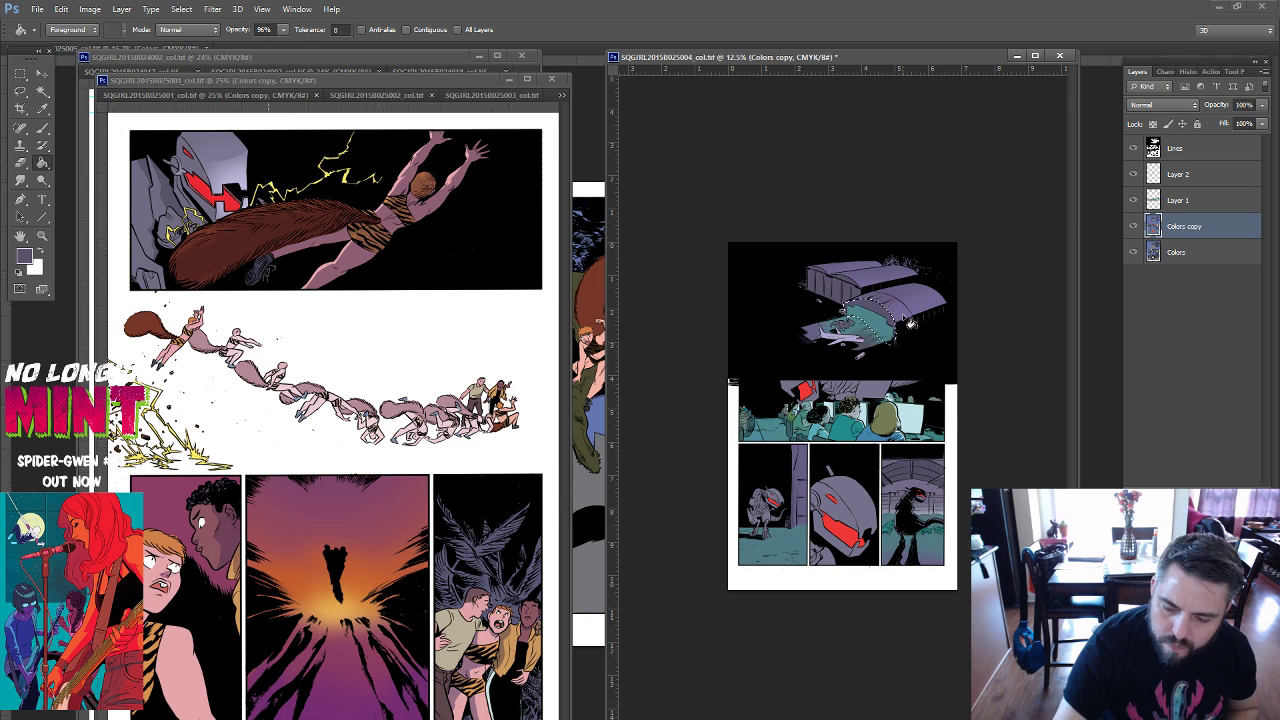
key("ctrl+d")
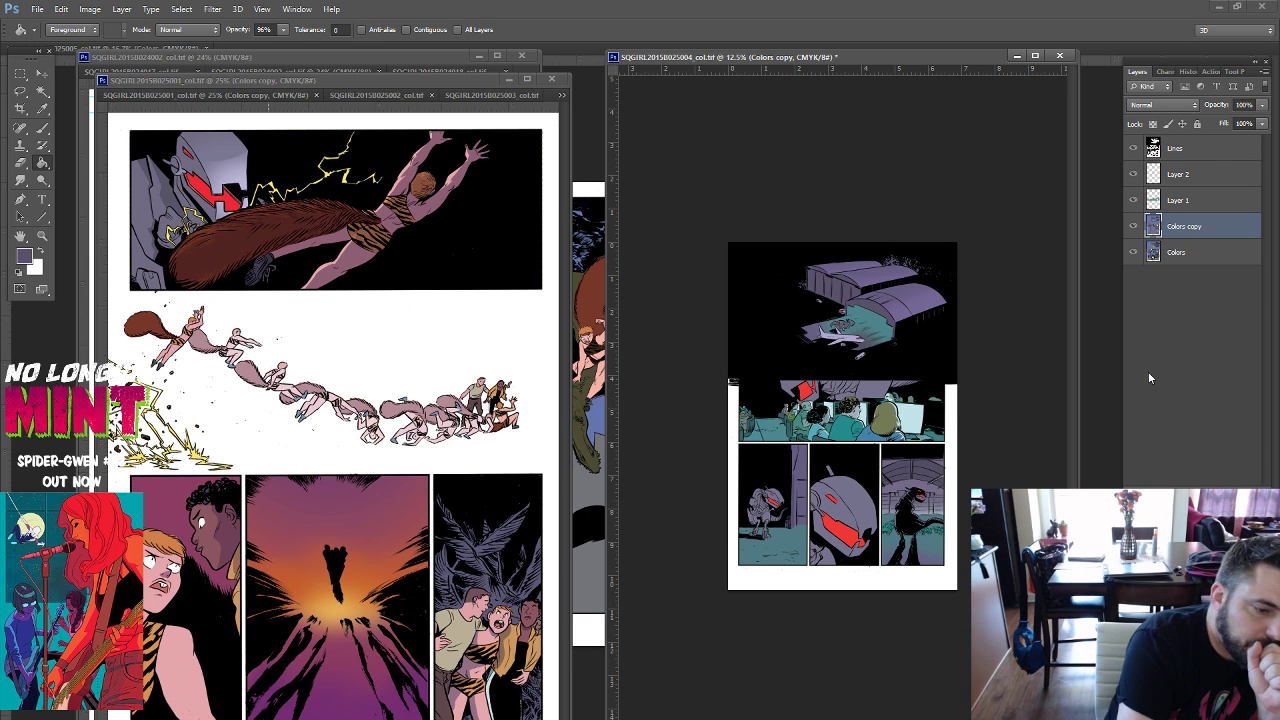
Lasso around the robot's red visor in the lower panel.
left_click(21, 91)
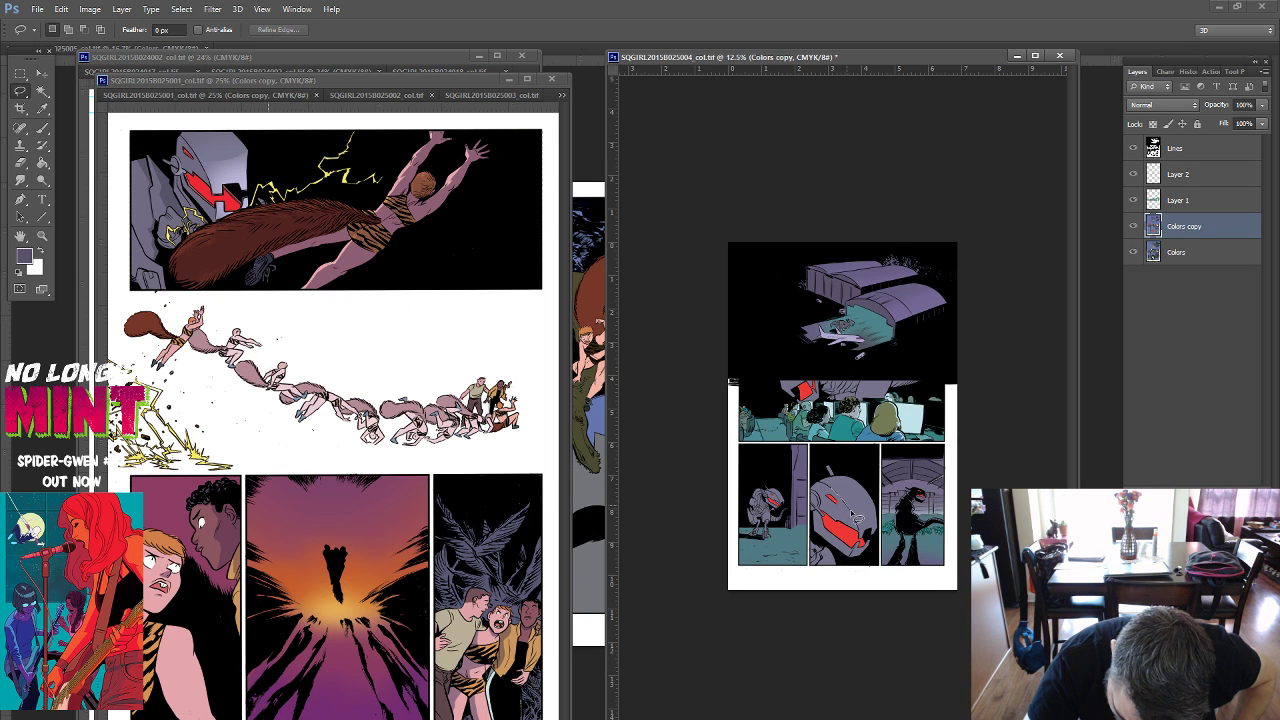
left_click_drag(860, 530, 875, 533)
left_click(42, 236)
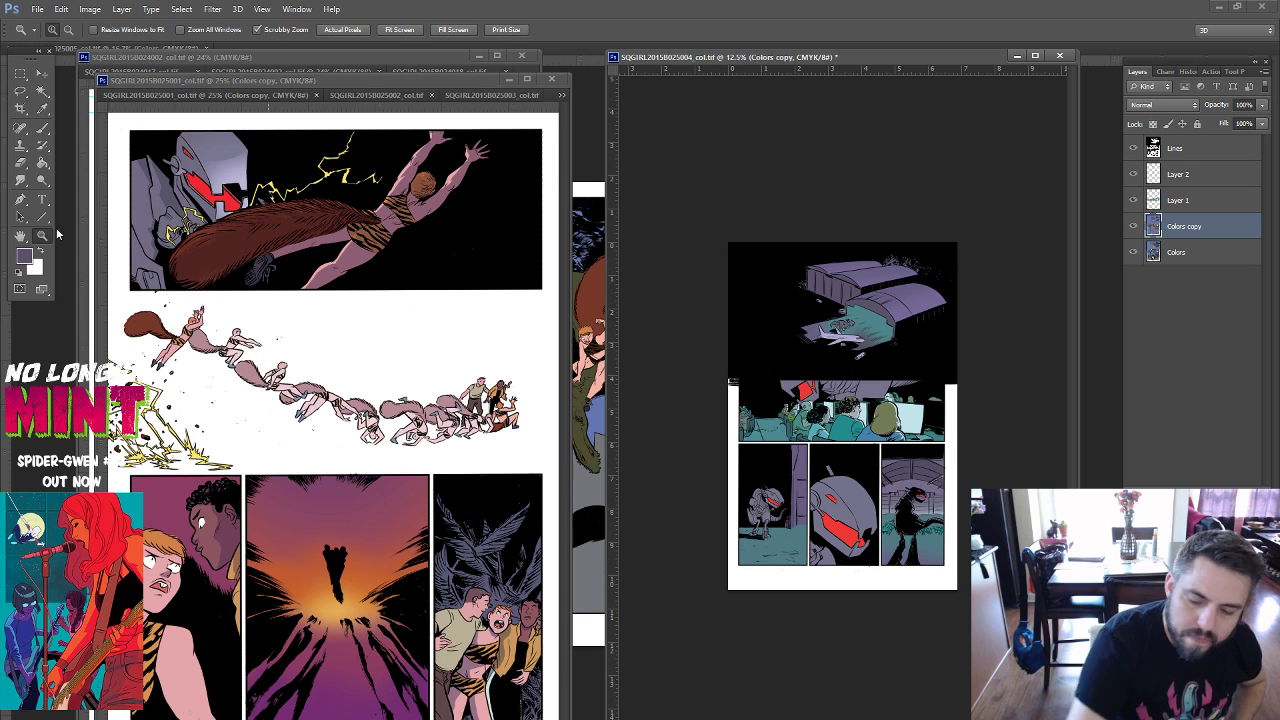
Zoom in on the lower robot panels, start lassoing the robot head, and sample light cyan.
left_click(792, 532)
left_click(792, 532)
left_click(792, 532)
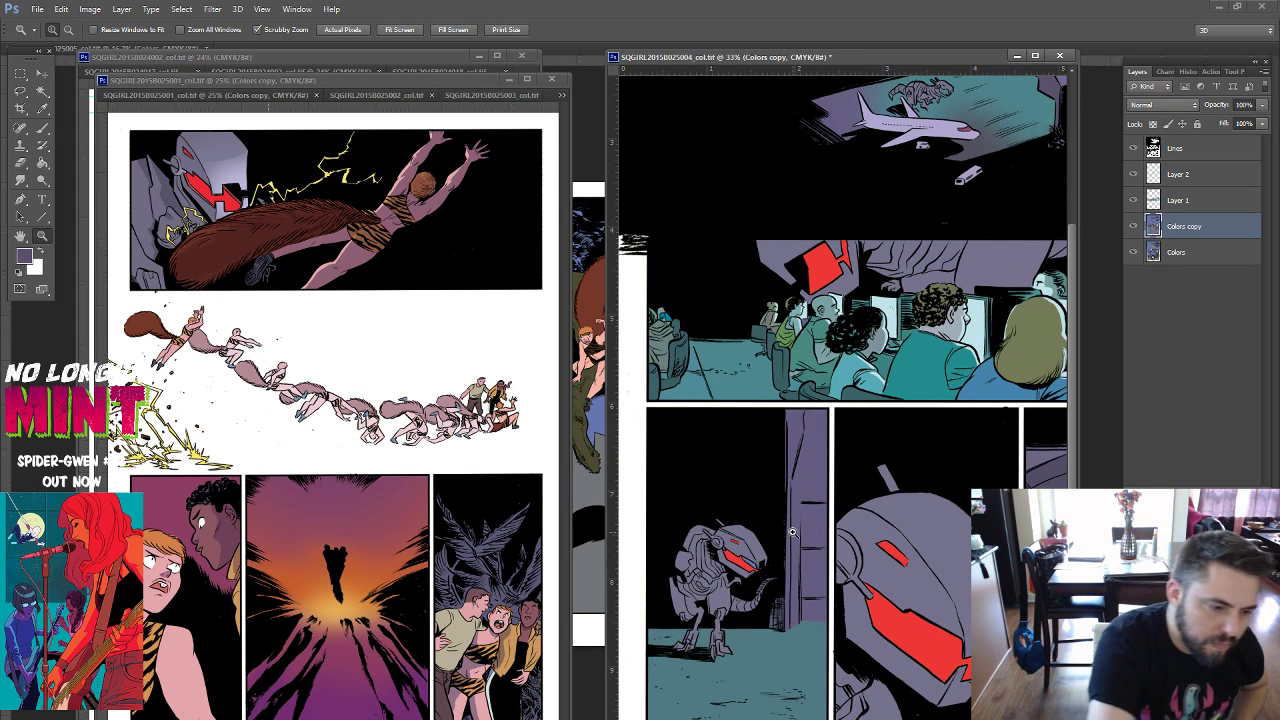
key("l")
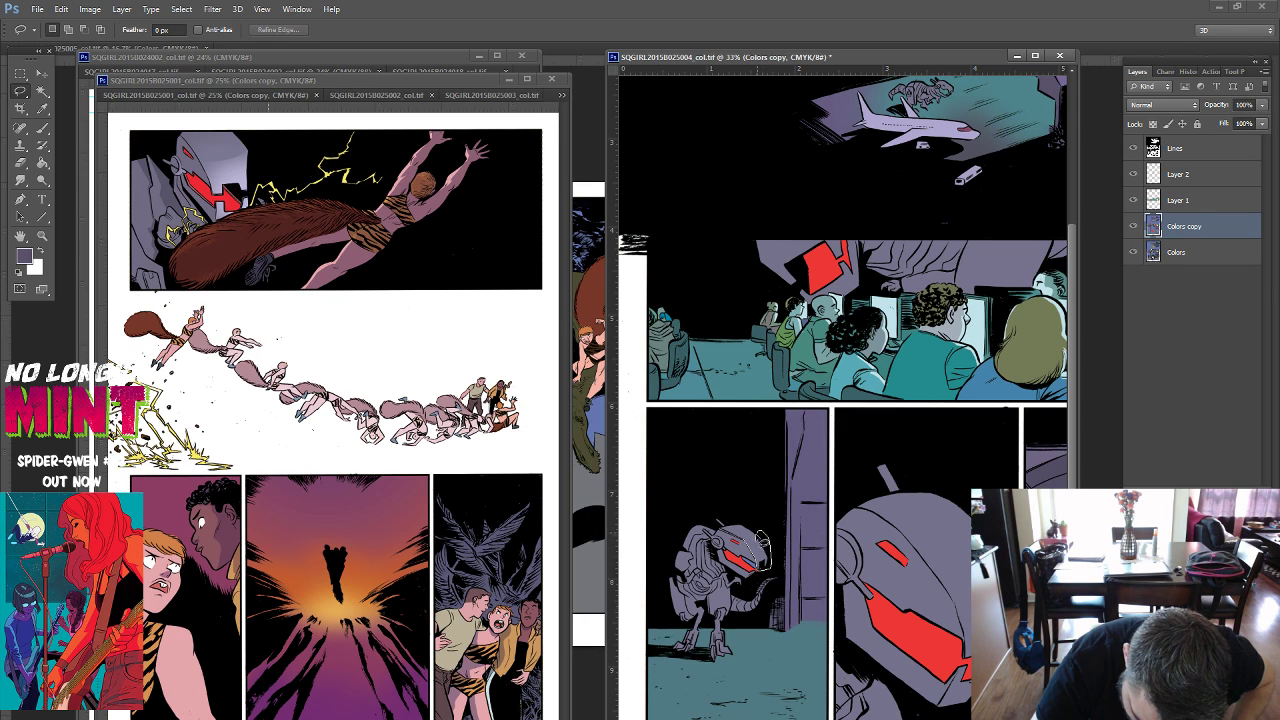
left_click_drag(745, 540, 748, 545)
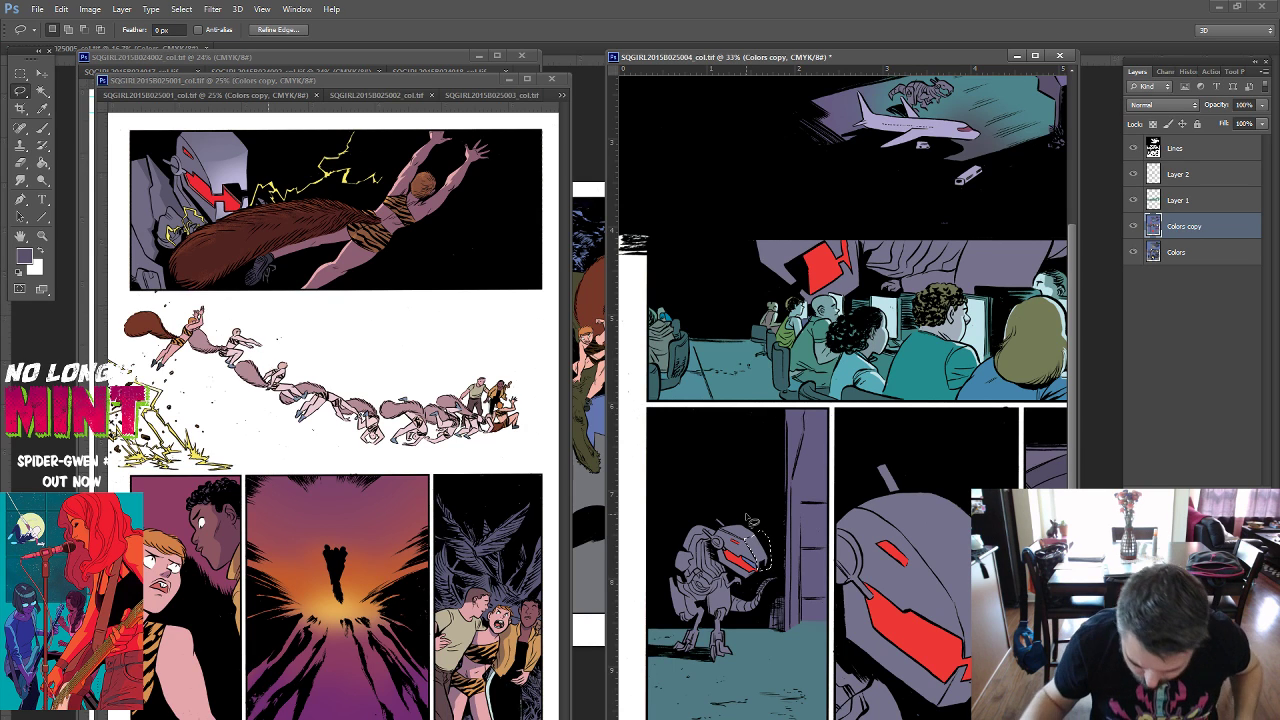
left_click(42, 90)
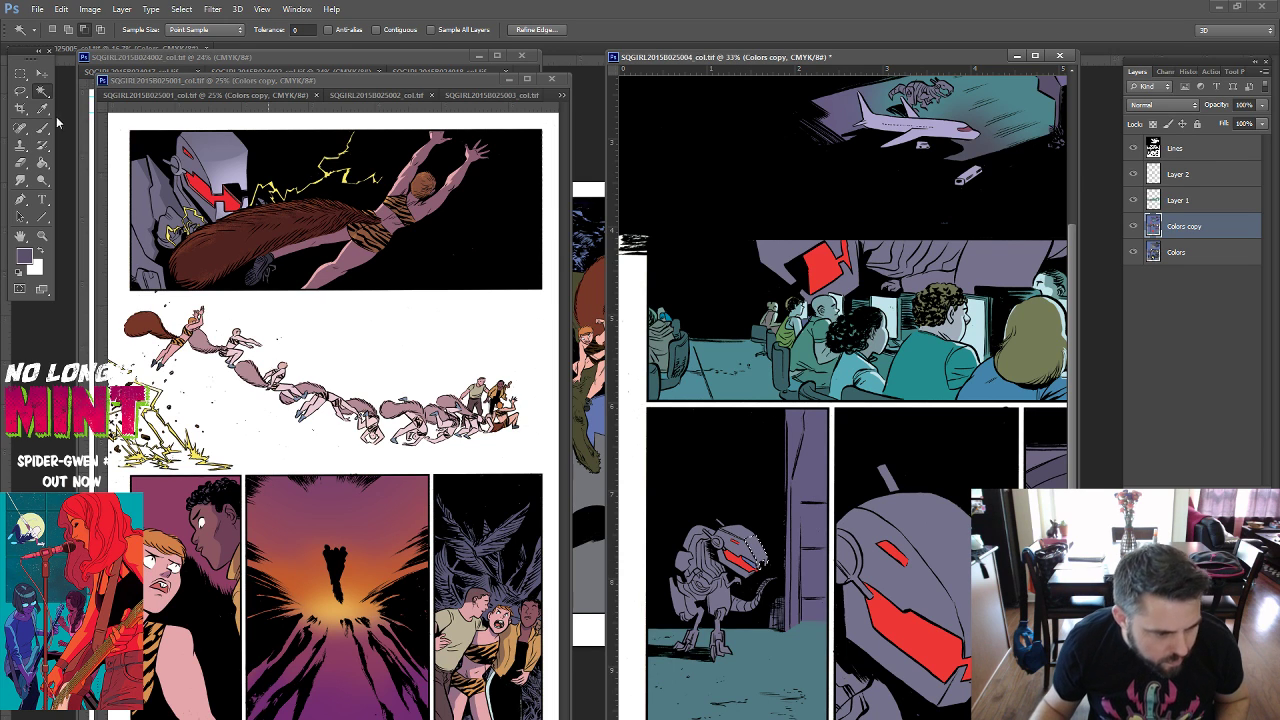
key("b")
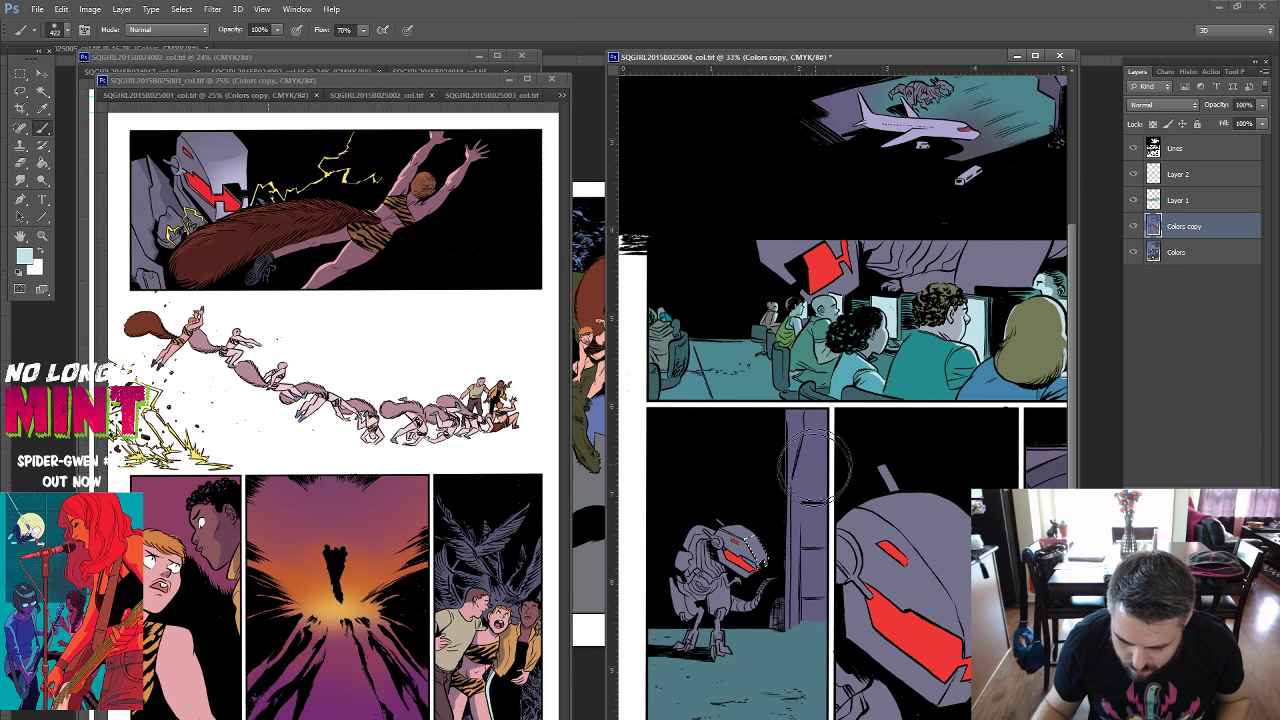
left_click(800, 500, "alt")
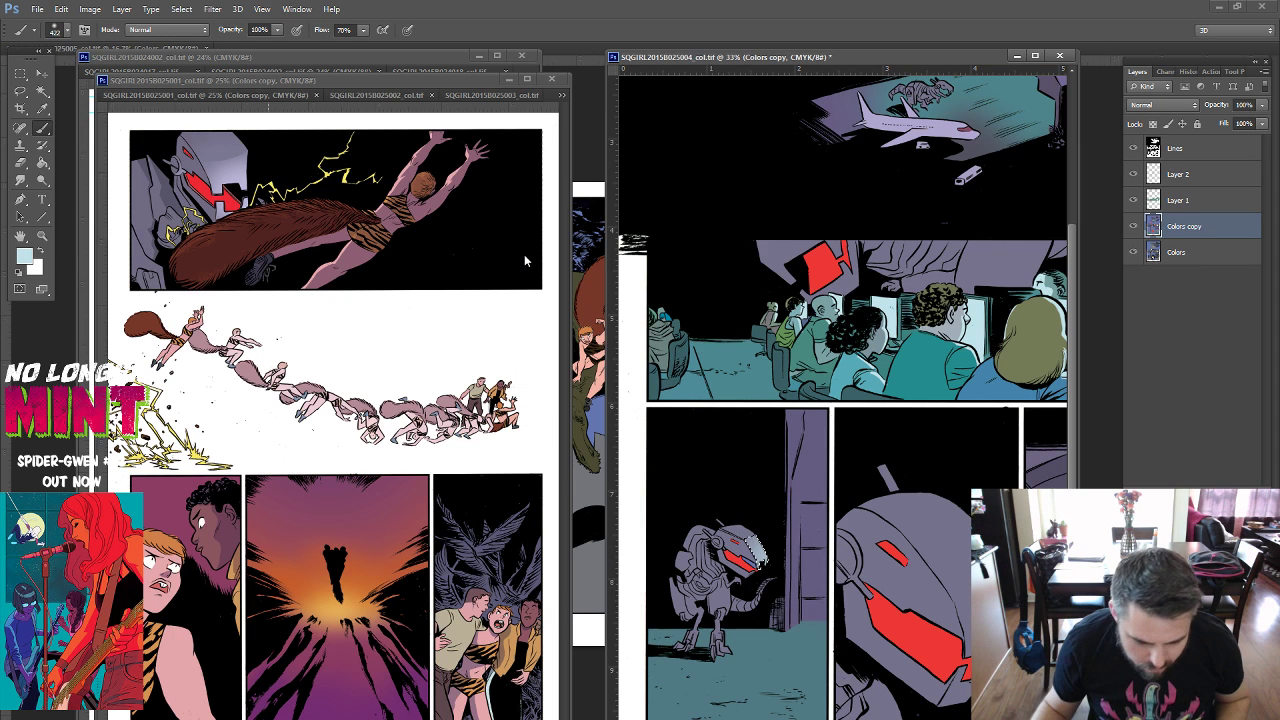
key("l")
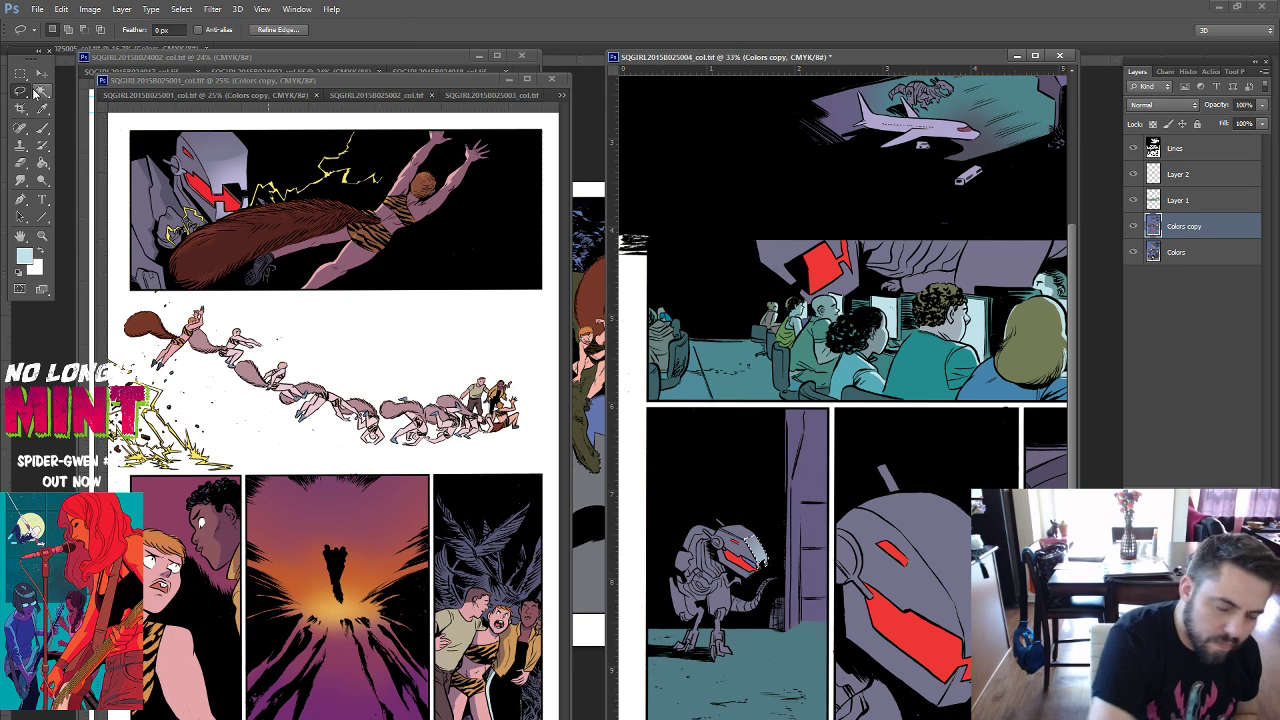
left_click(788, 541)
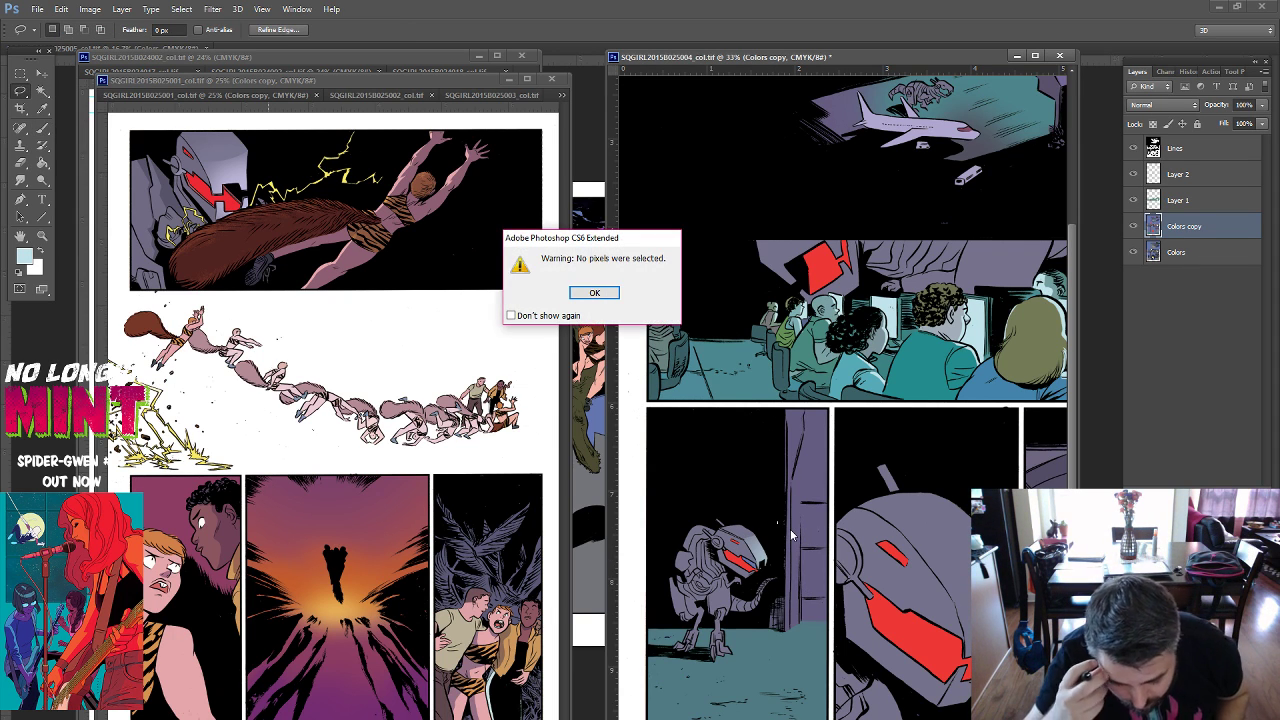
left_click(608, 293)
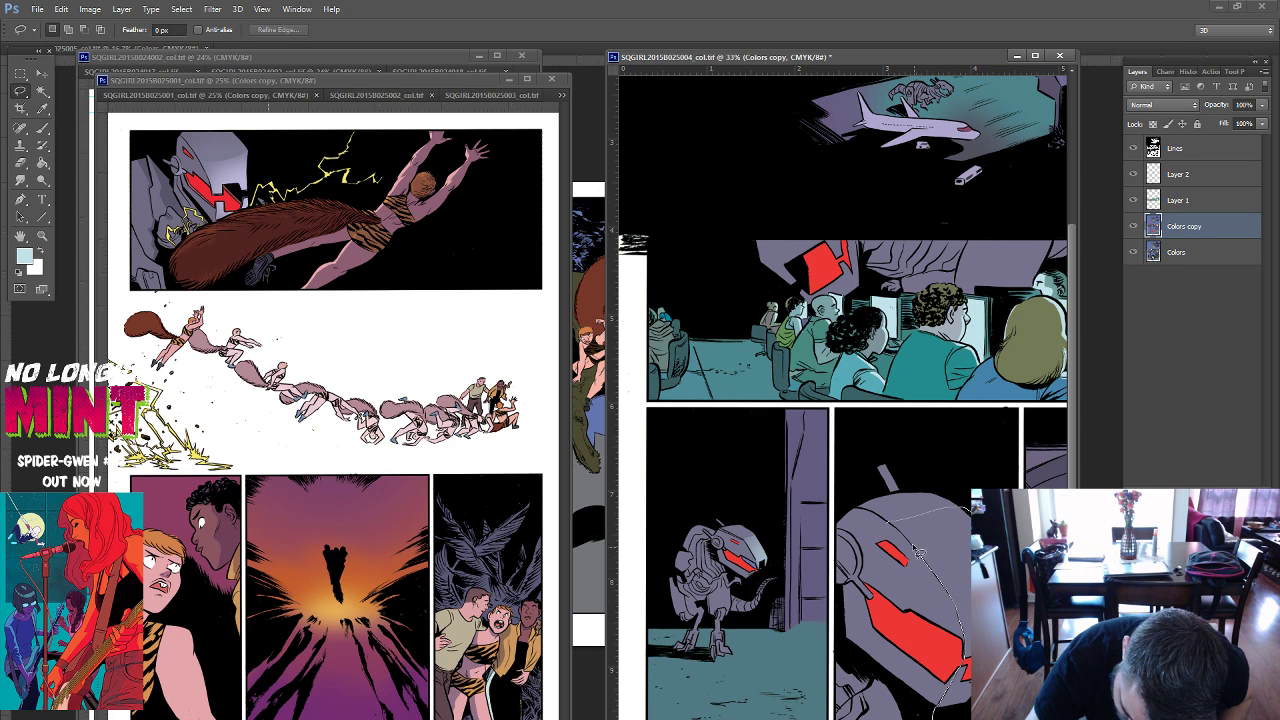
Close the lasso around the robot head, then sample its purple-grey and adjust brush size.
left_click(884, 502)
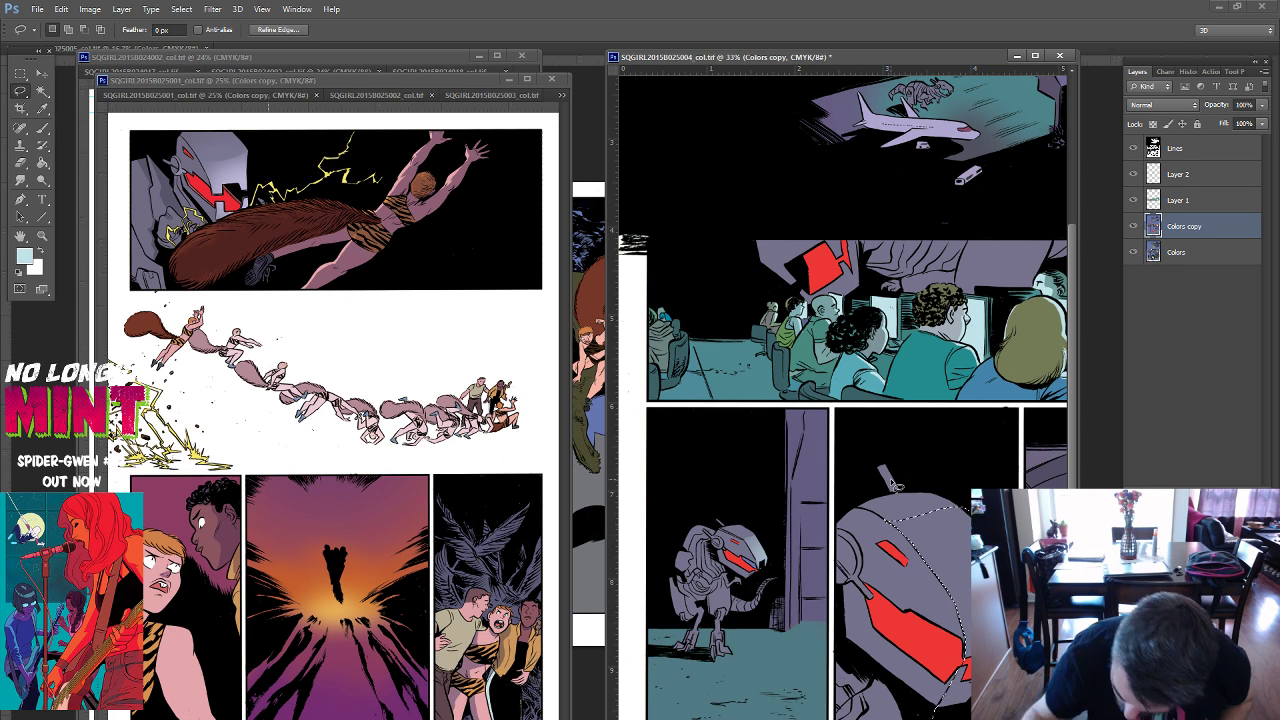
left_click(42, 127)
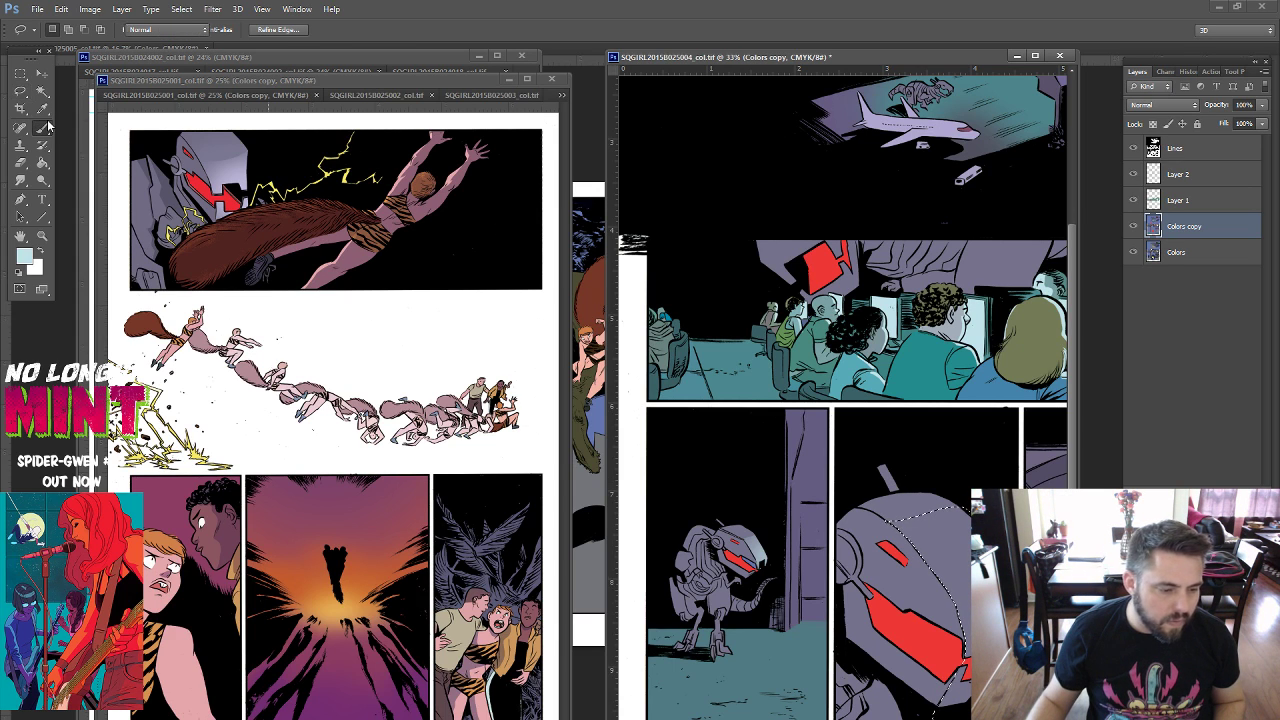
right_click(778, 373)
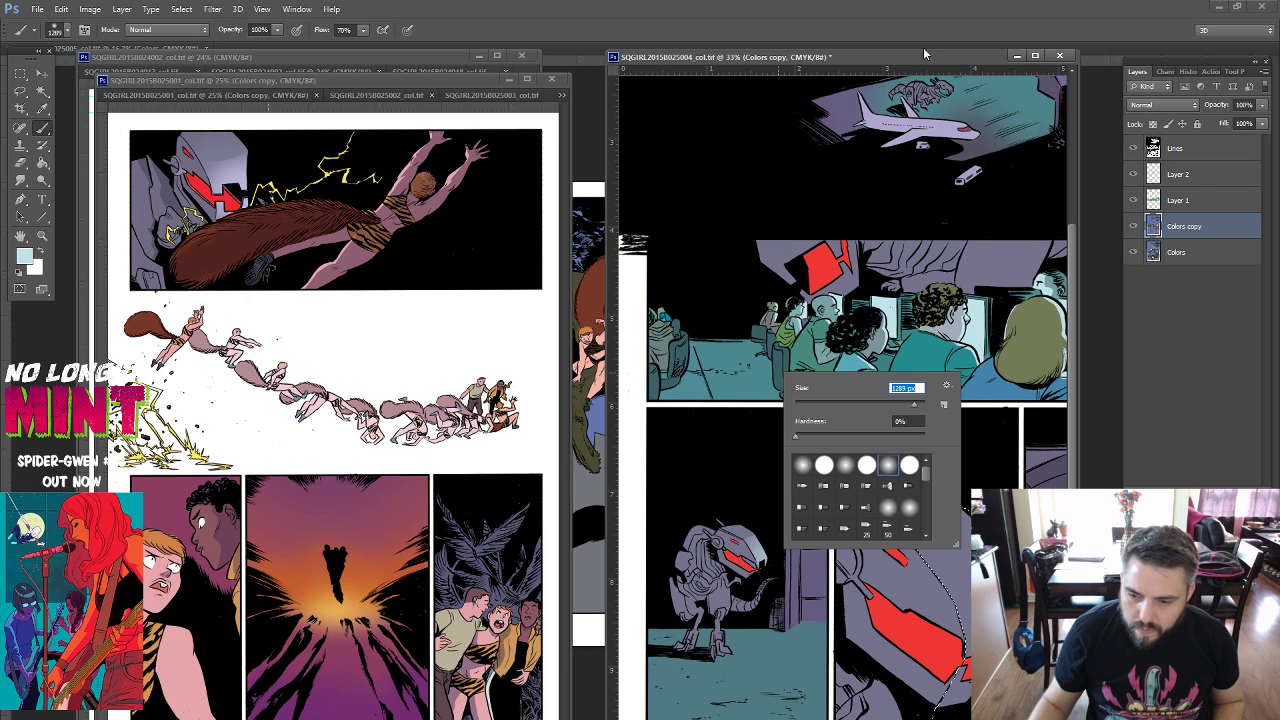
key("Return")
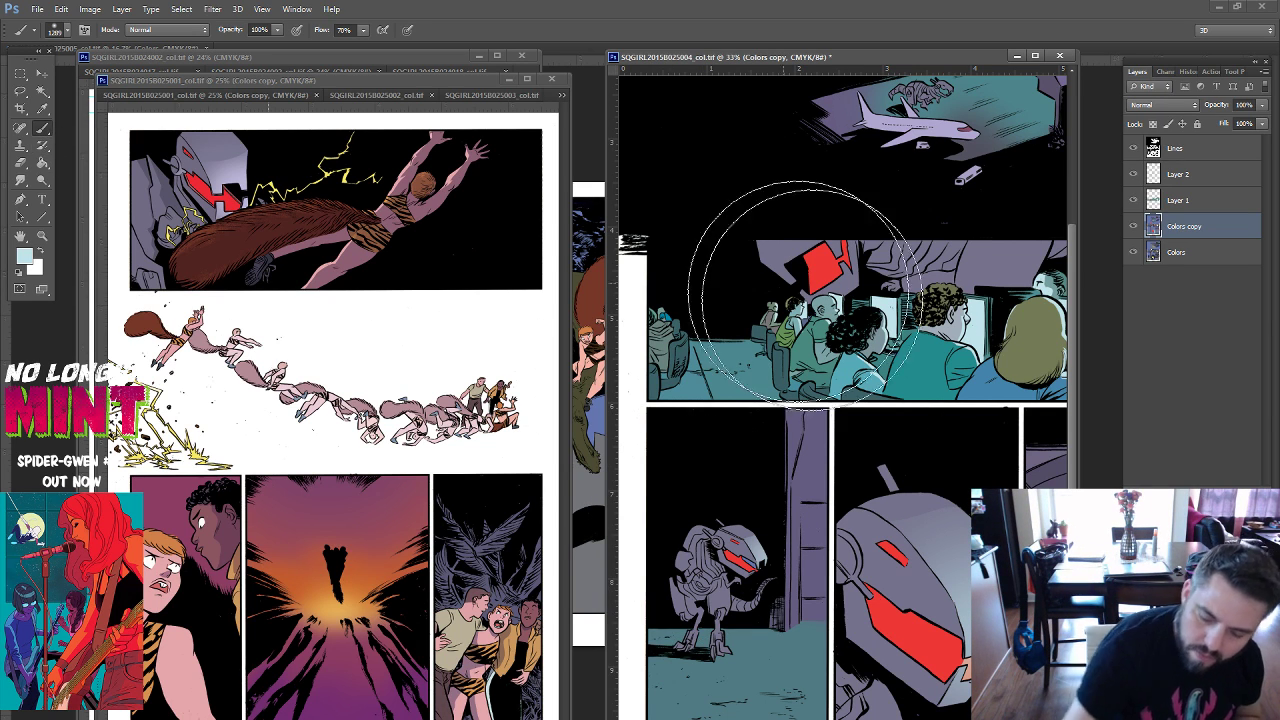
left_click(799, 279, "alt")
right_click(931, 466)
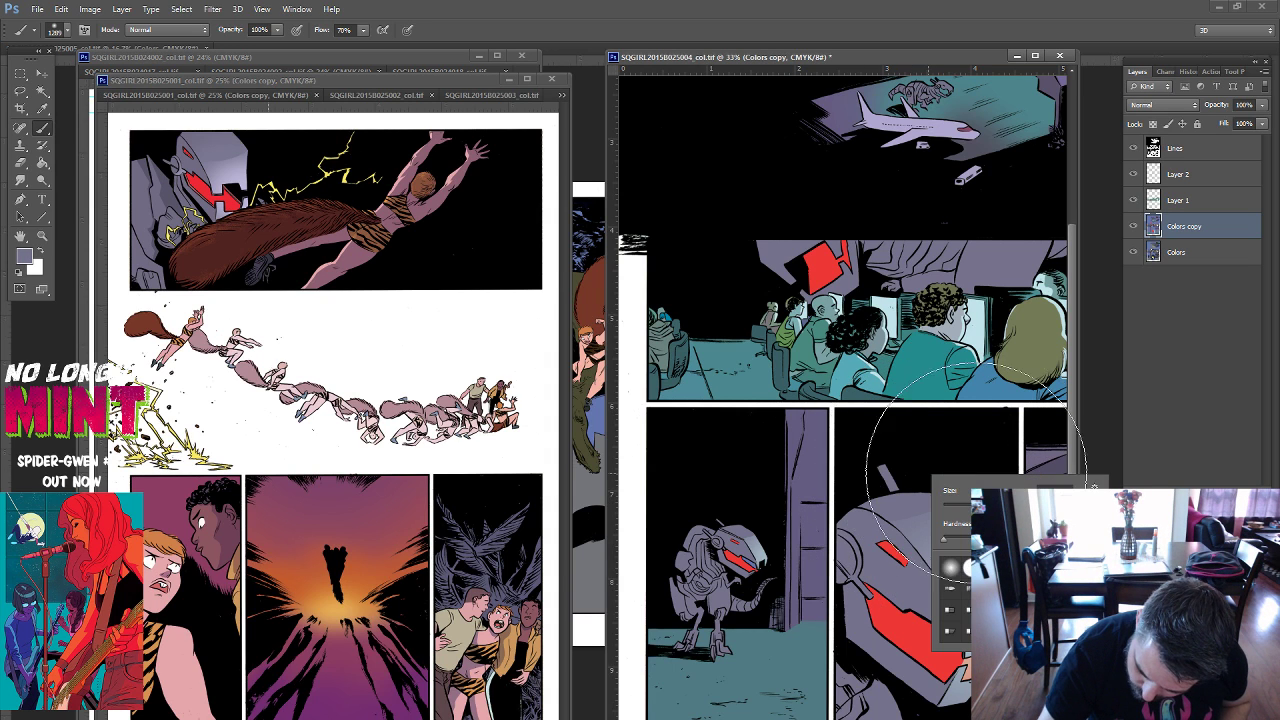
key("Return")
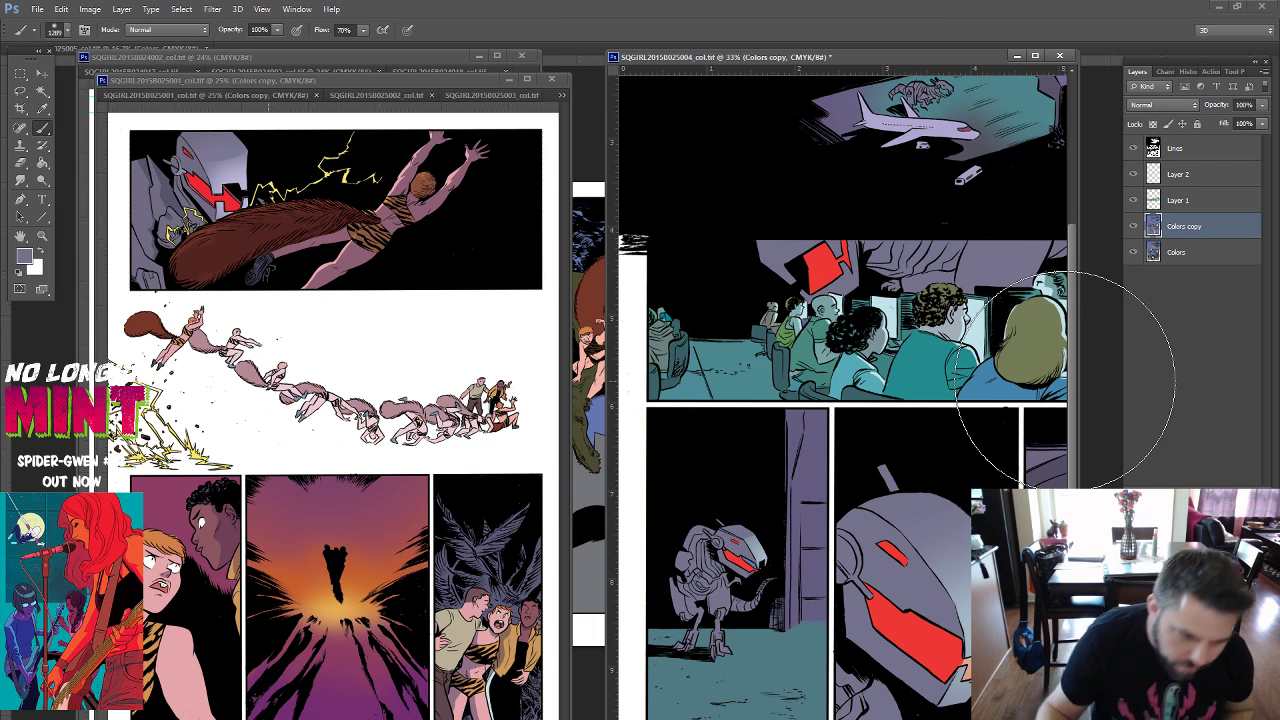
key("l")
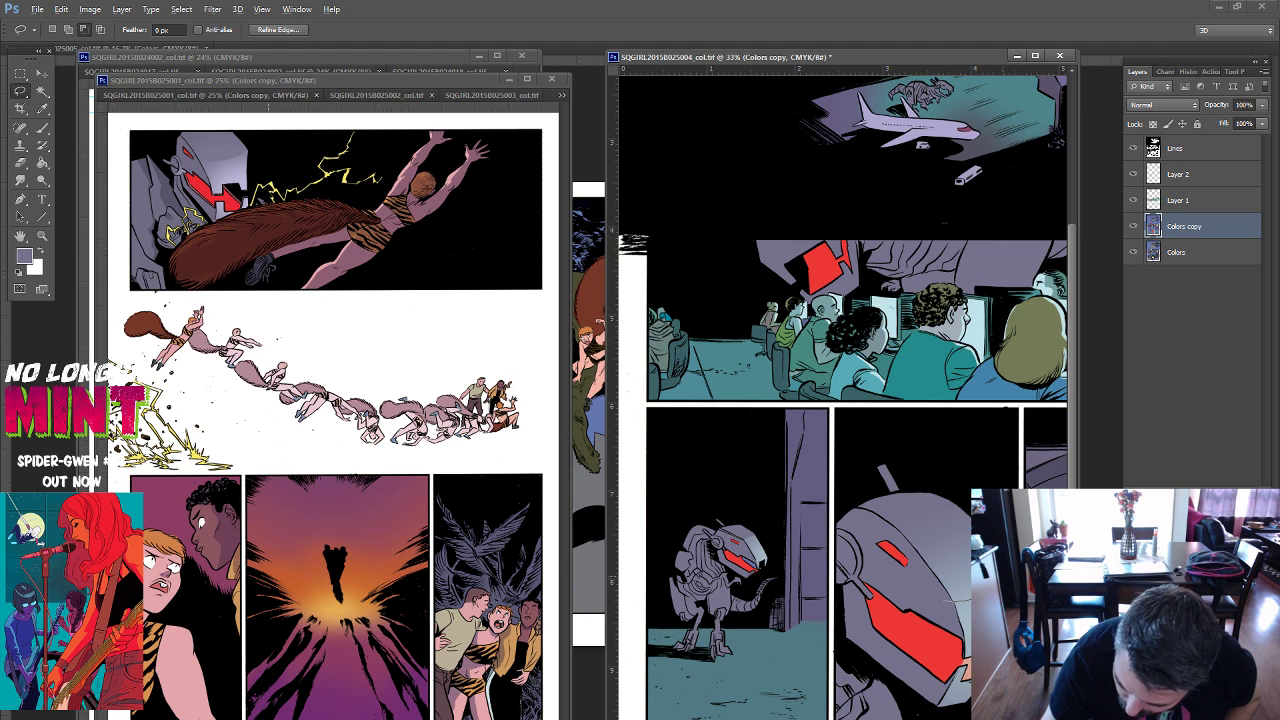
Lasso the big robot head's lower-right edge and paint it white.
left_click_drag(965, 705, 753, 513)
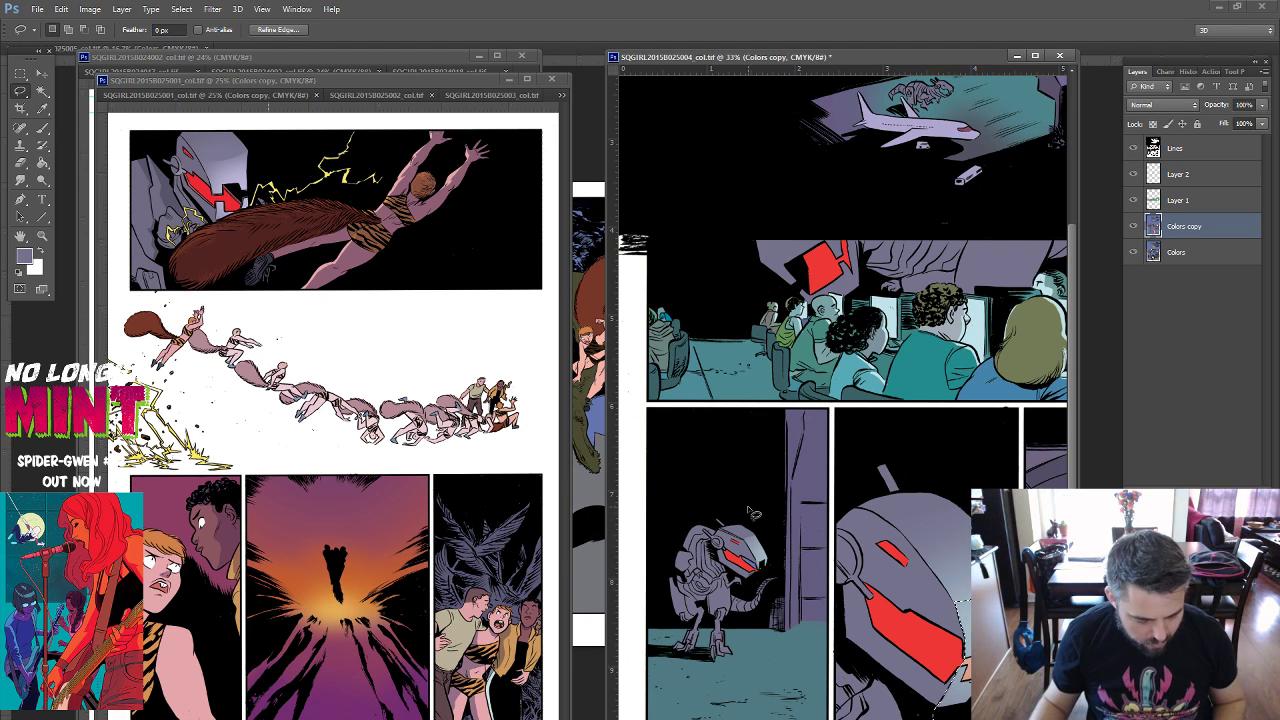
left_click(37, 250)
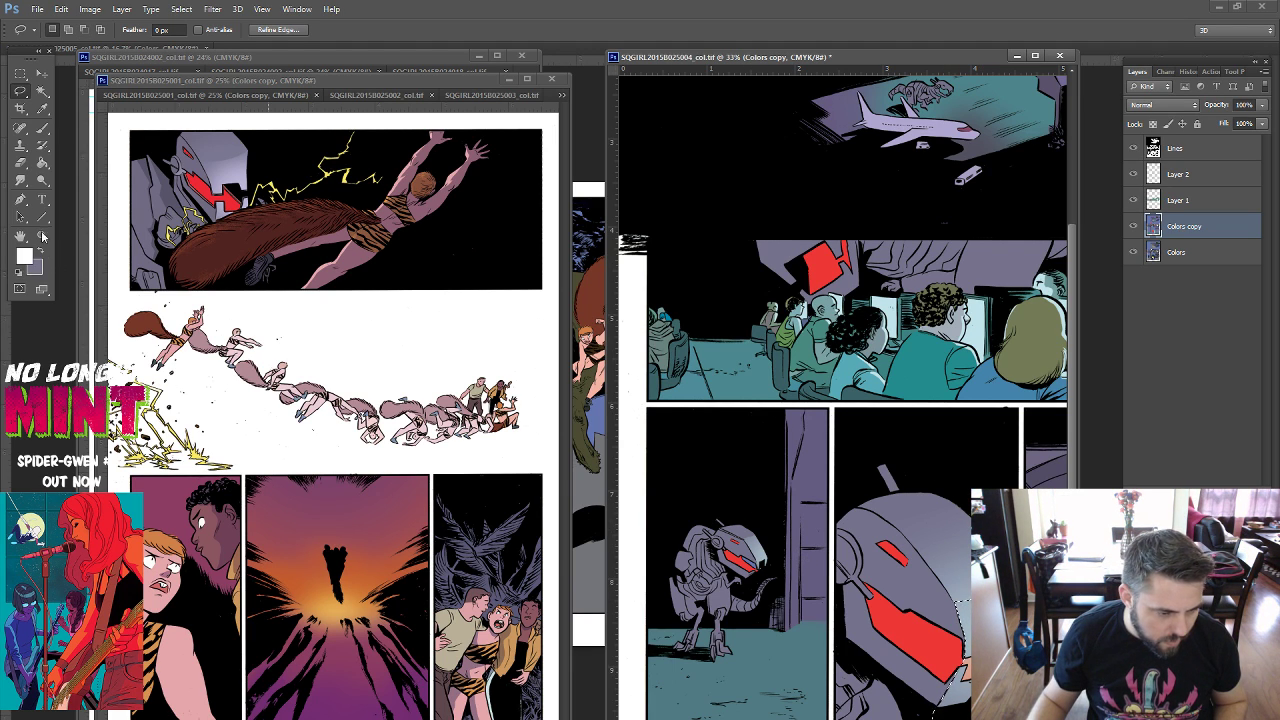
left_click(42, 128)
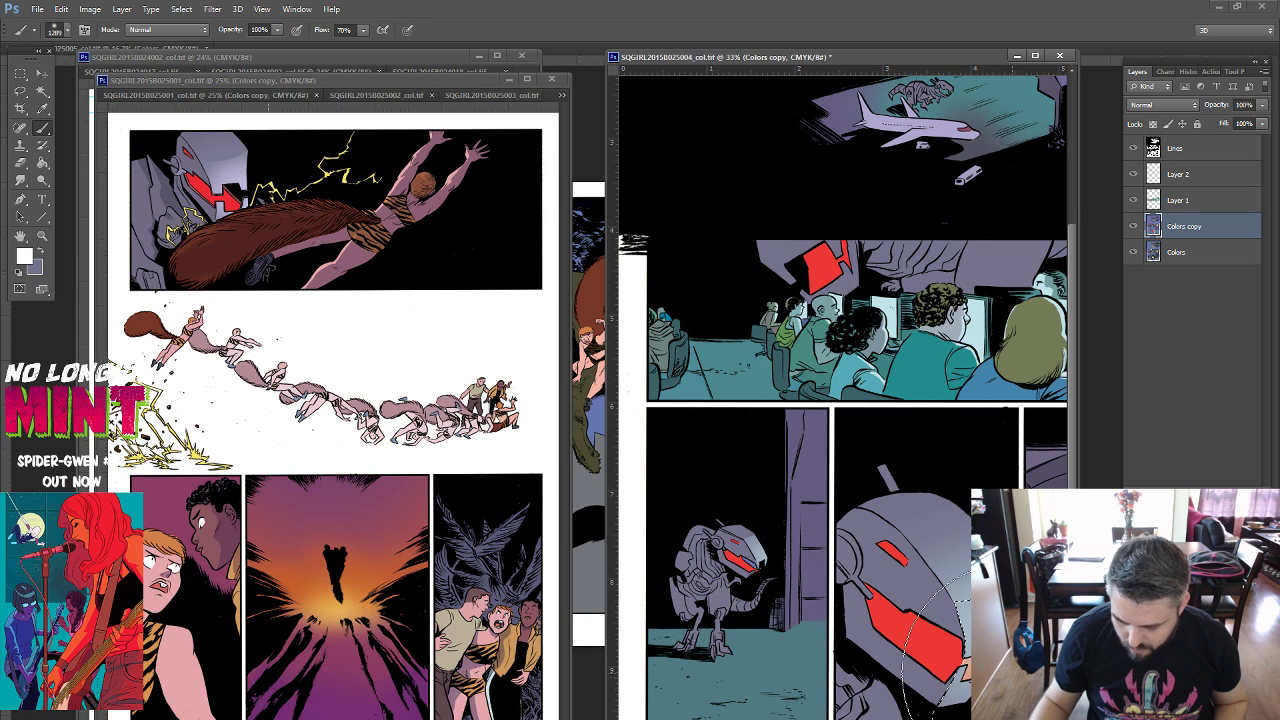
mouse_move(965, 650)
left_mouse_down()
mouse_move(962, 690)
mouse_move(965, 640)
left_mouse_up()
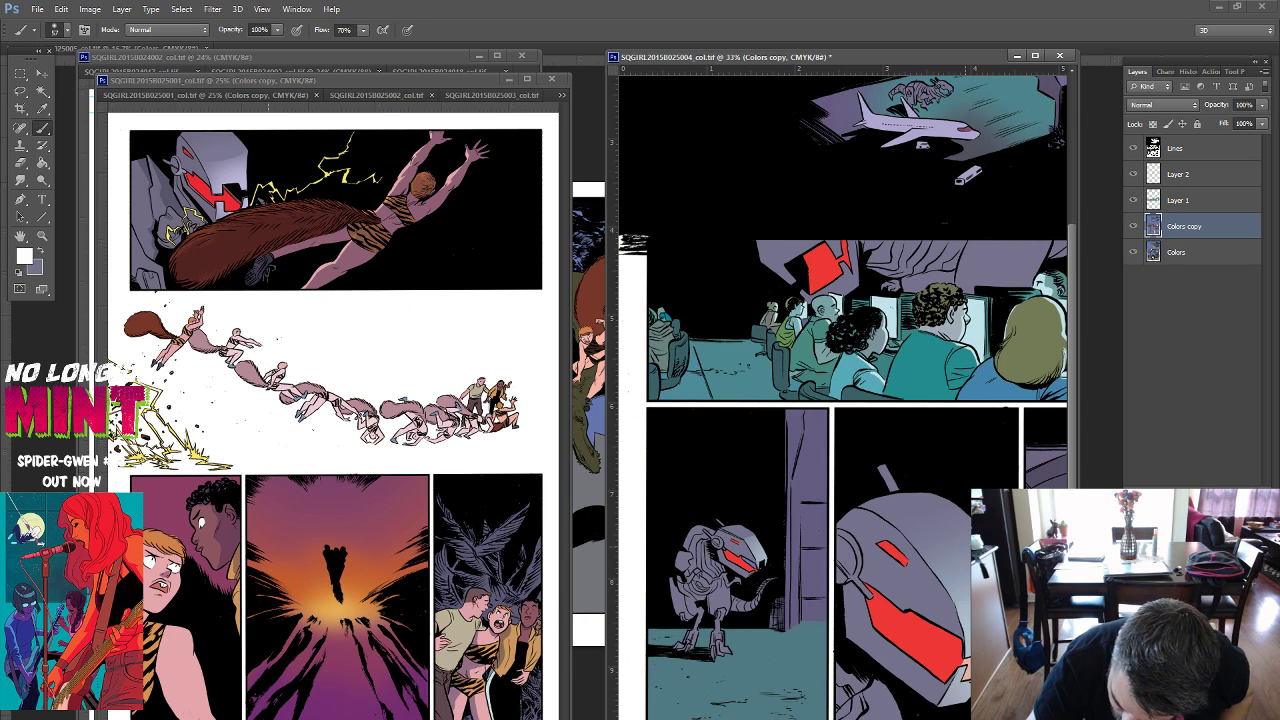
Pick a grey-lavender colour and restore the robot-head selection after clearing it.
left_click(1015, 600, "alt")
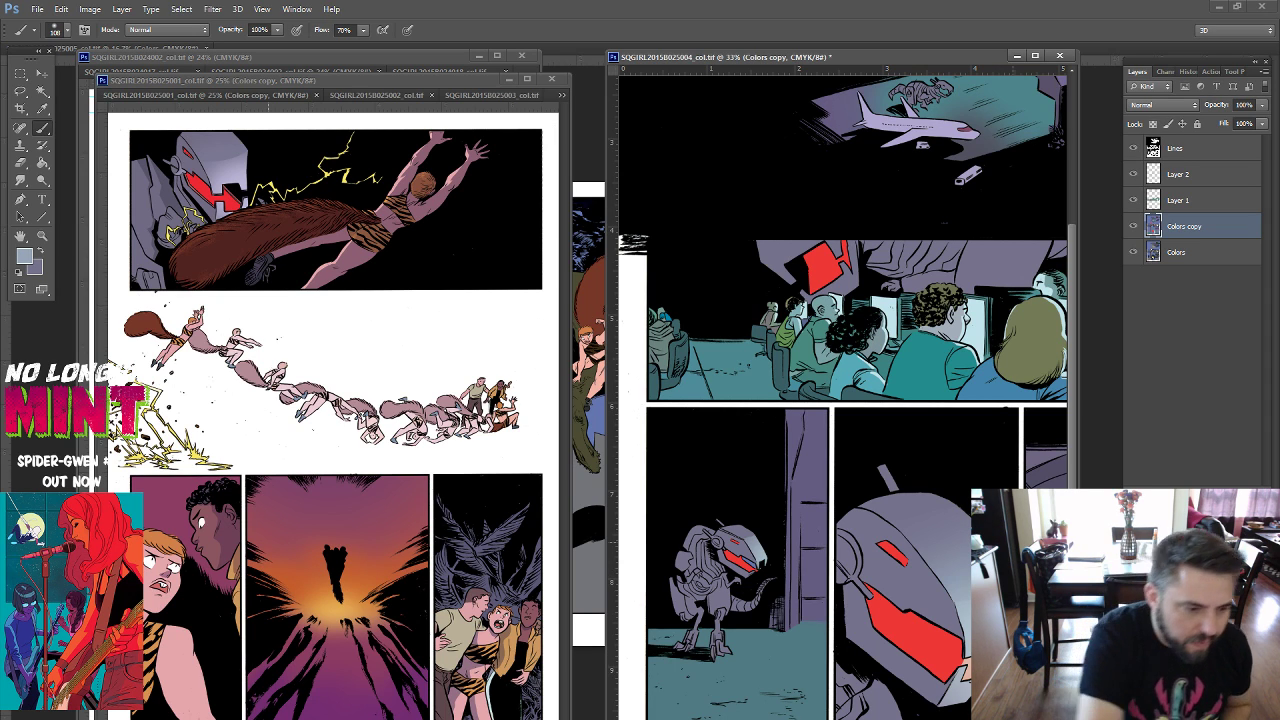
left_click(21, 91)
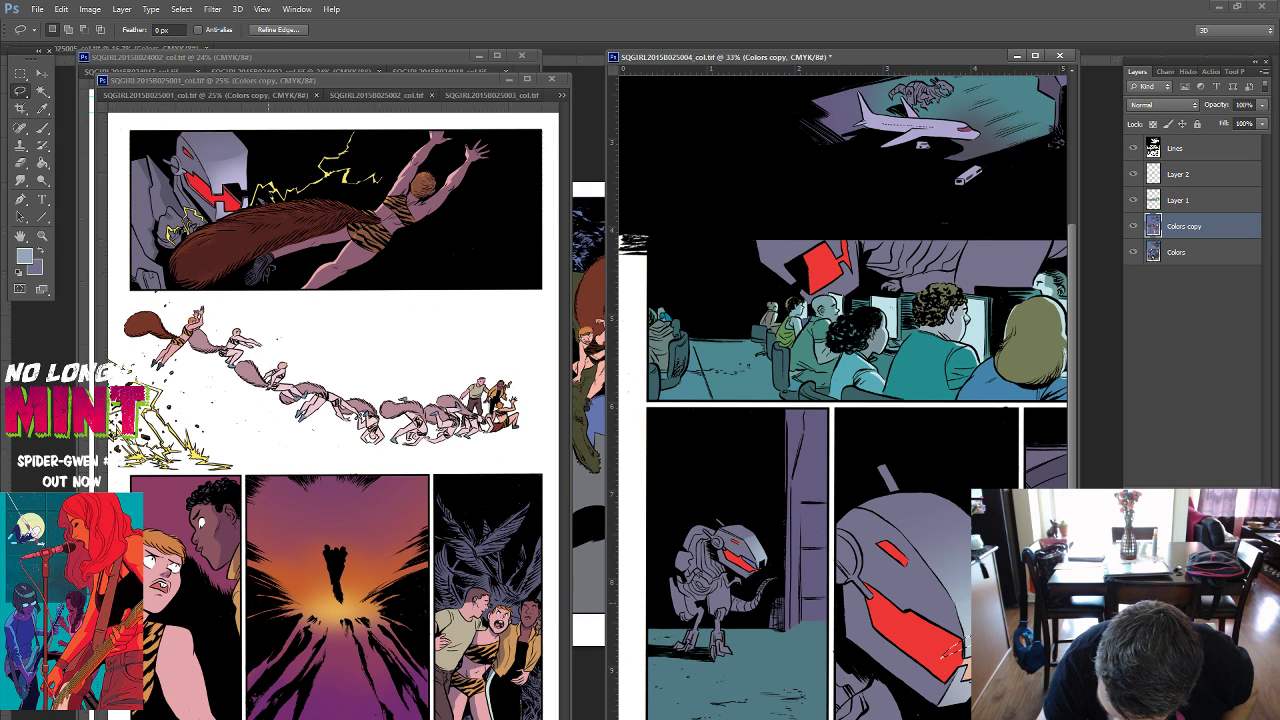
left_click(955, 693)
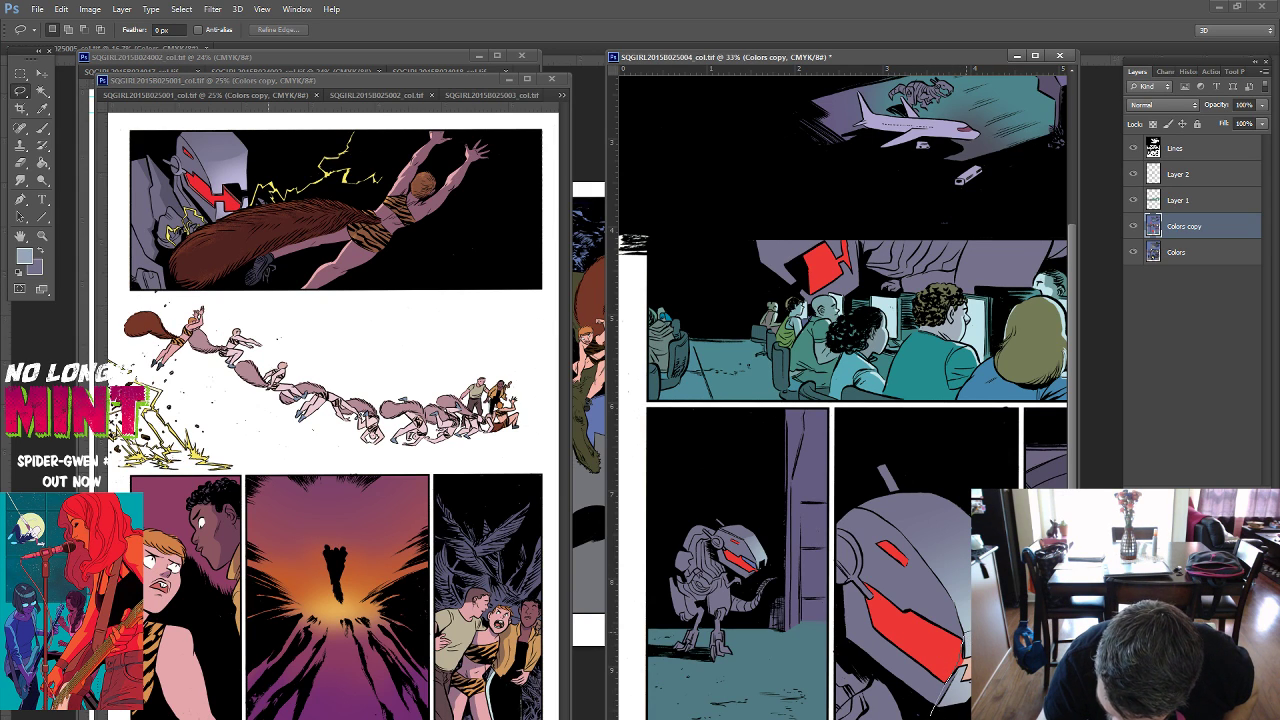
key("ctrl+z")
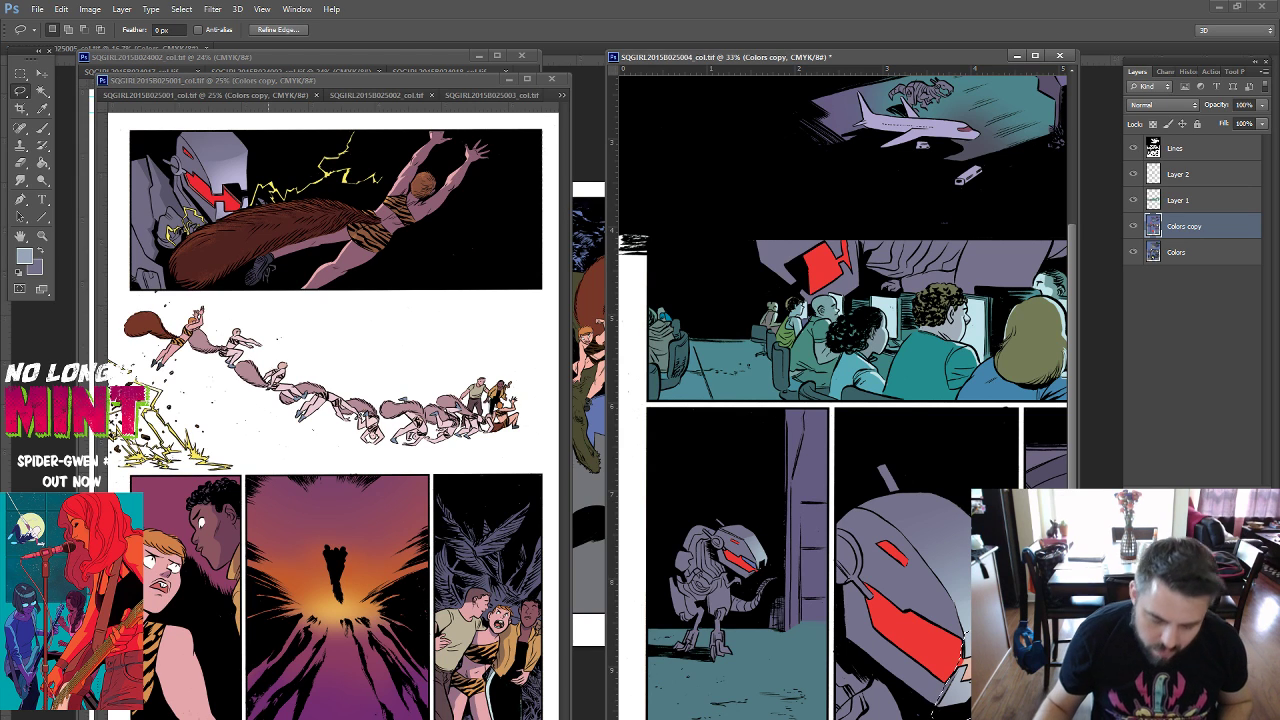
key("w")
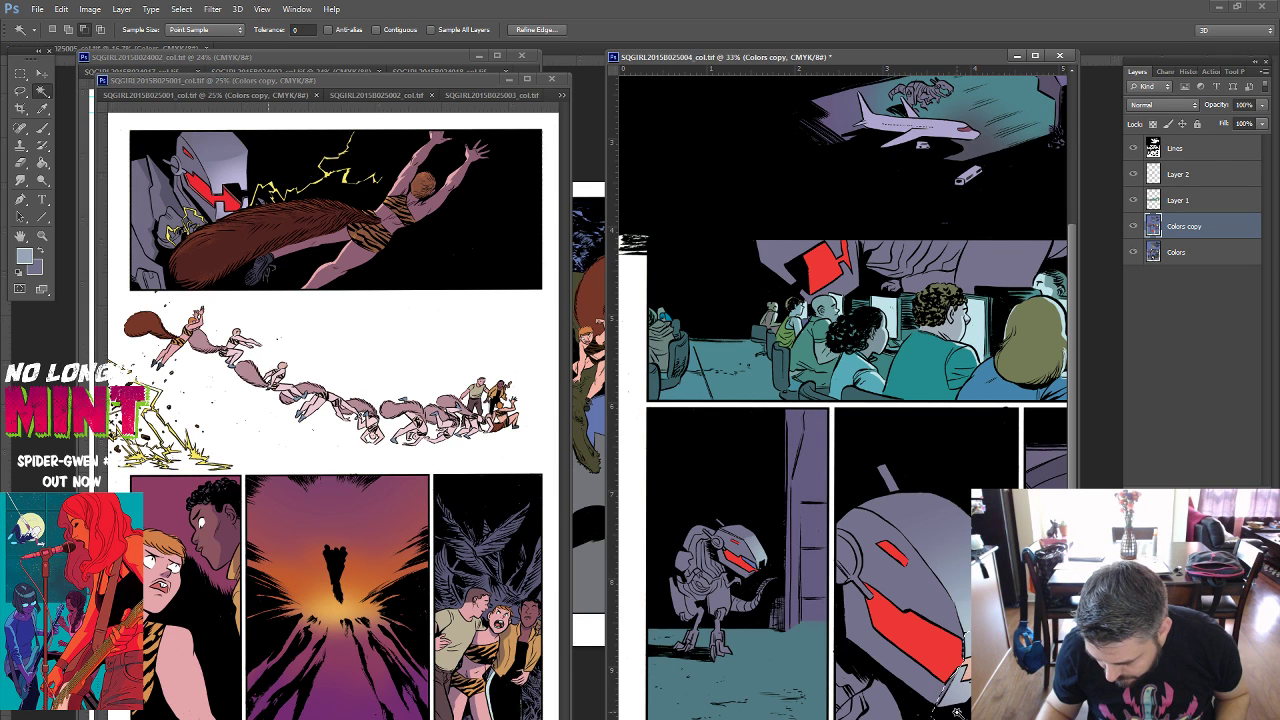
Switch between the Colors and Colors copy layers in the Layers panel.
left_click(1167, 252)
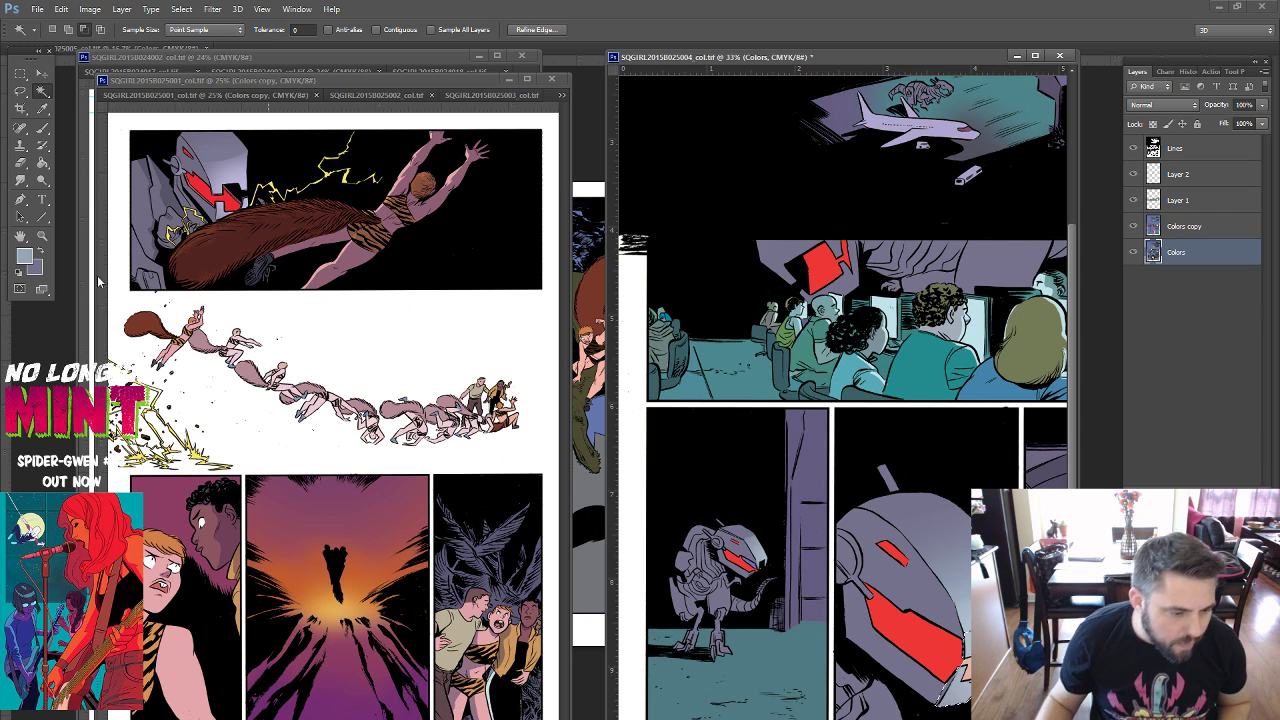
left_click(42, 128)
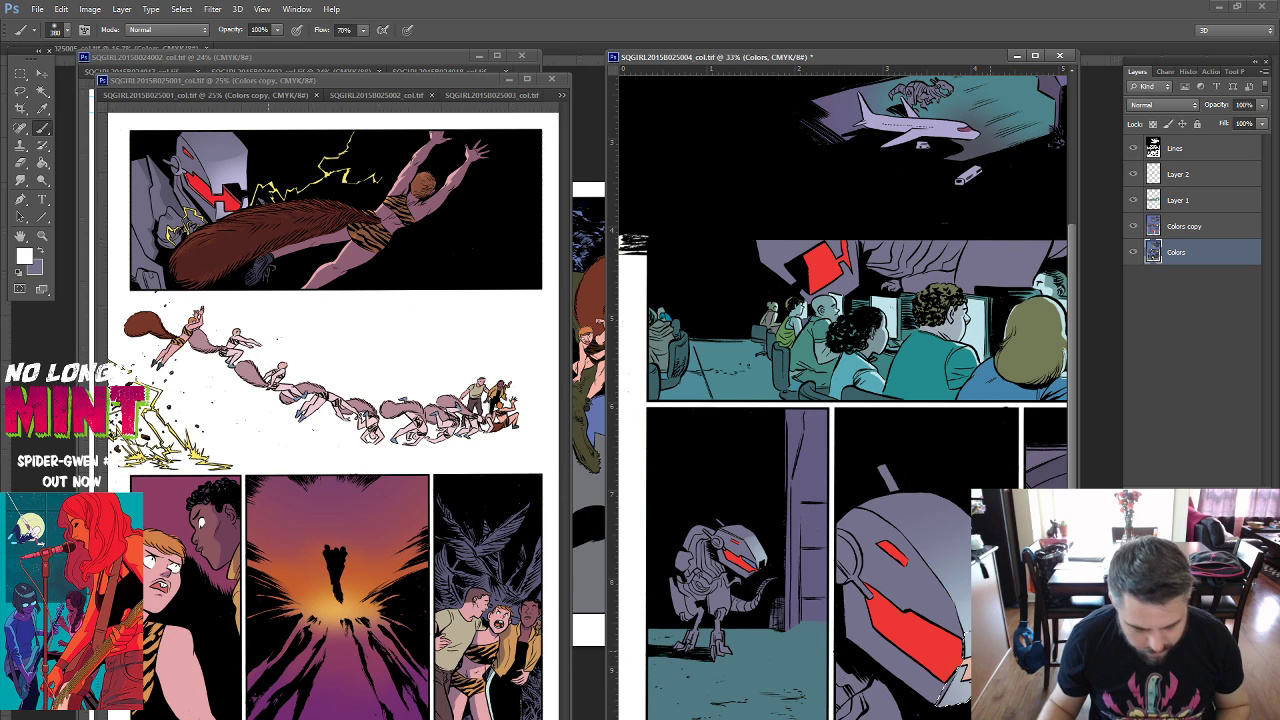
left_click(1207, 228)
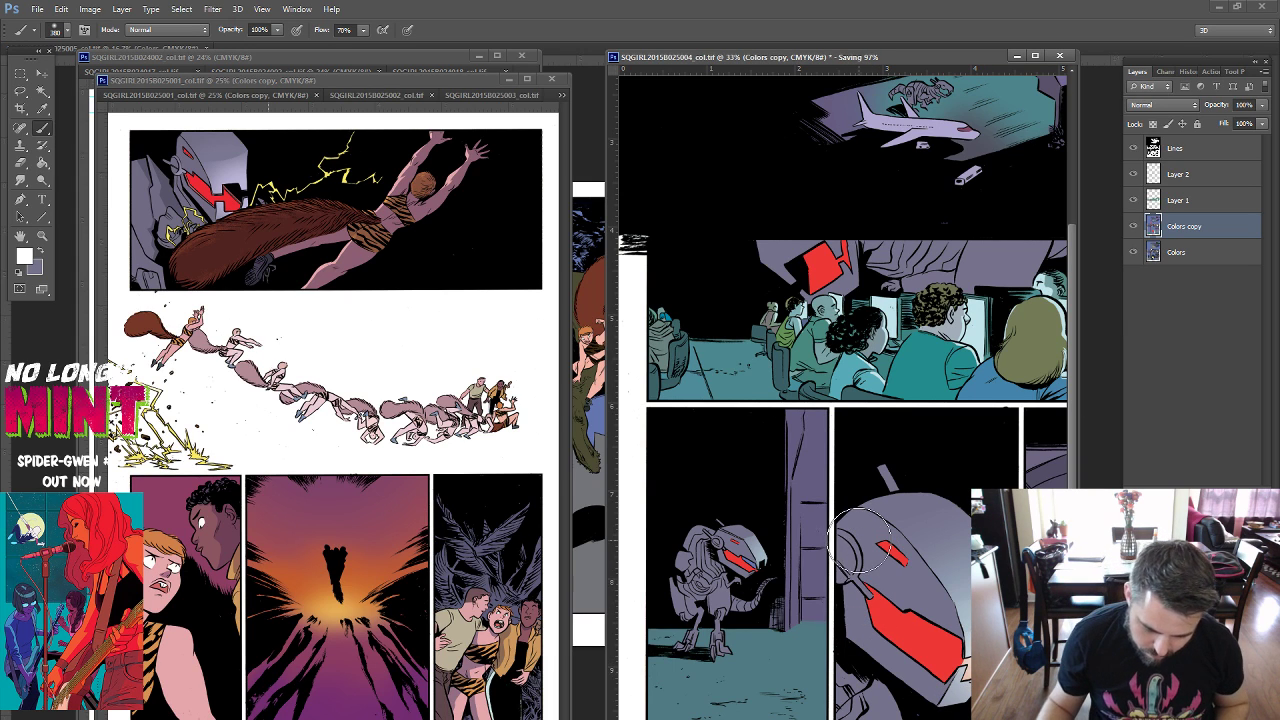
left_click(1202, 270)
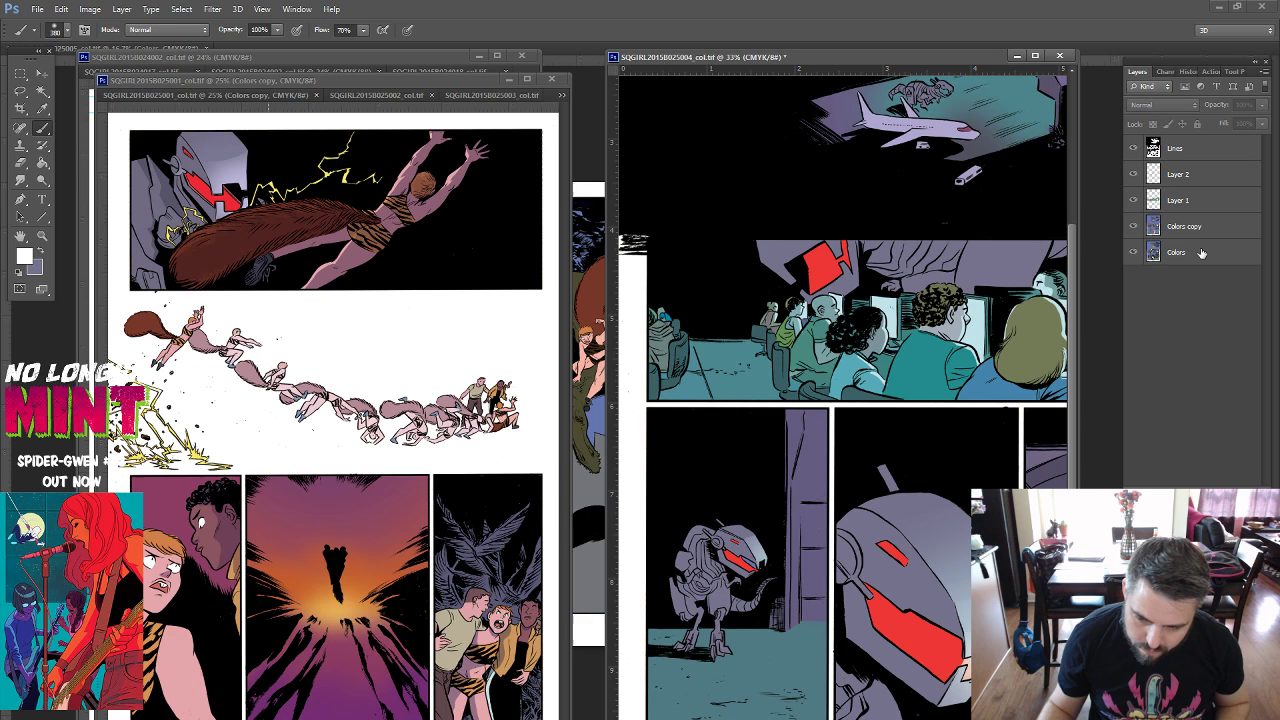
Select the red visor shapes on the Colors layer, then drop the selection with Ctrl+D.
left_click(1202, 253)
key("w")
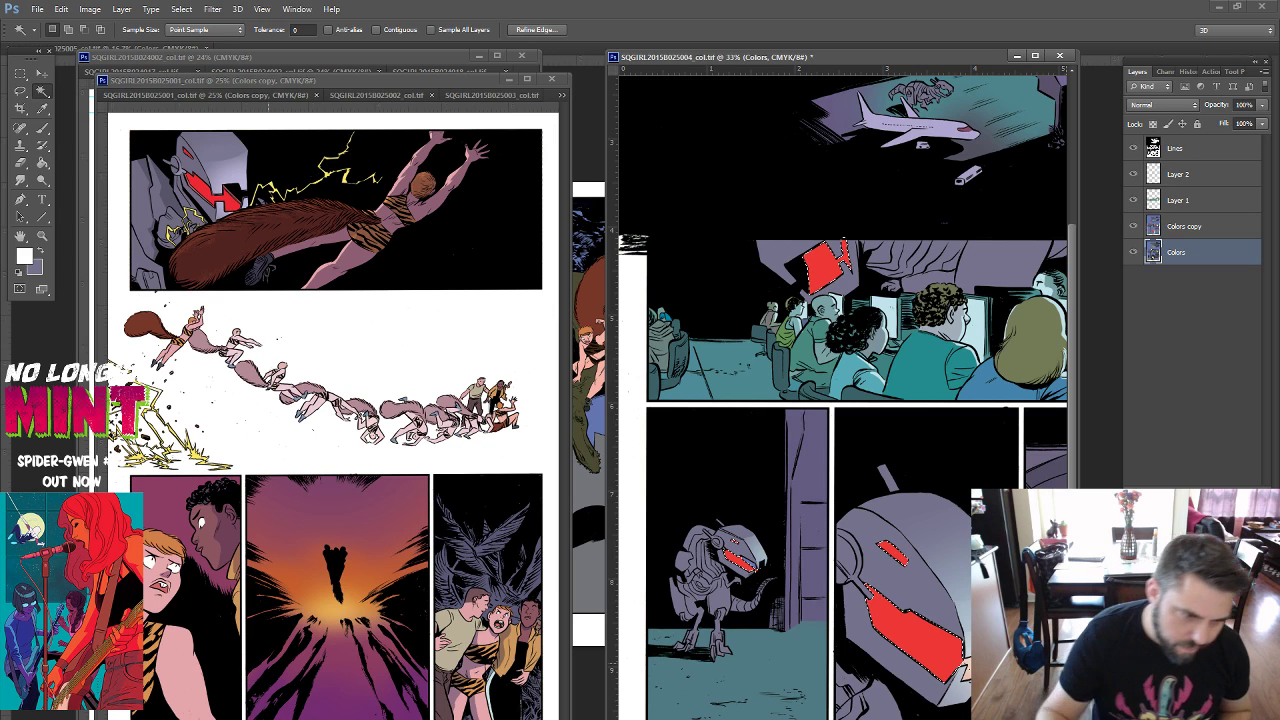
key("l")
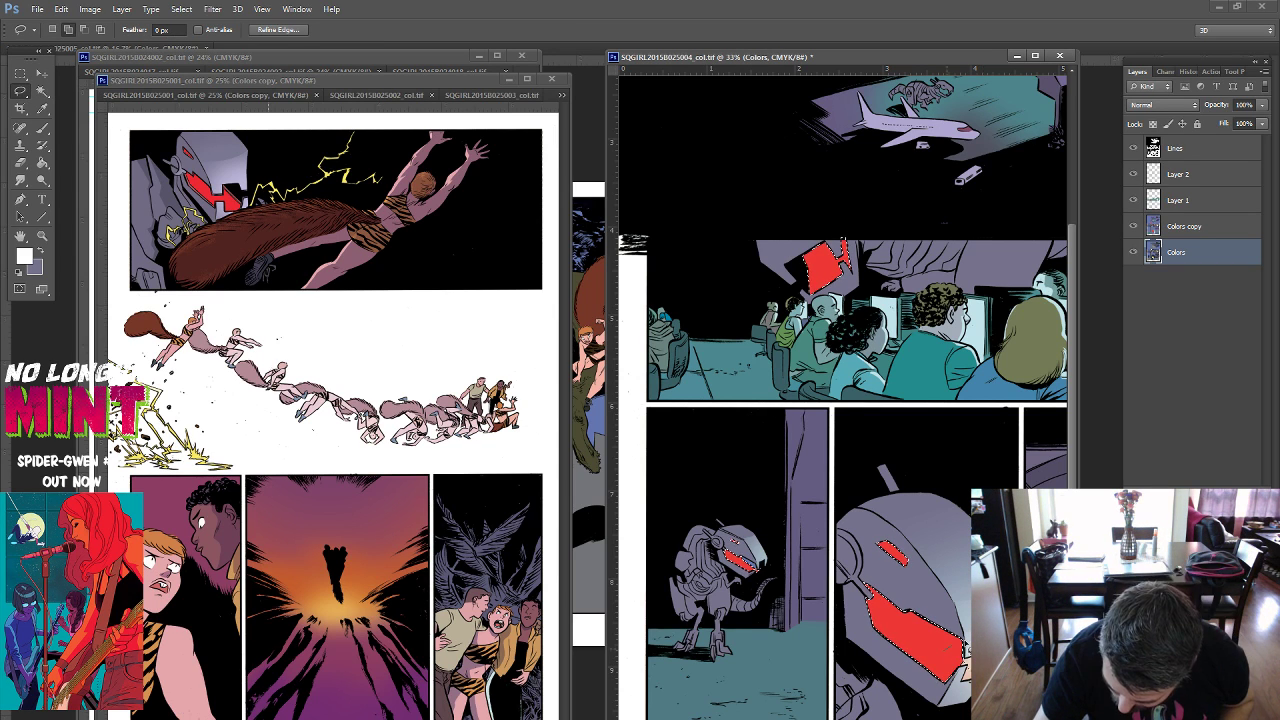
left_click(42, 90)
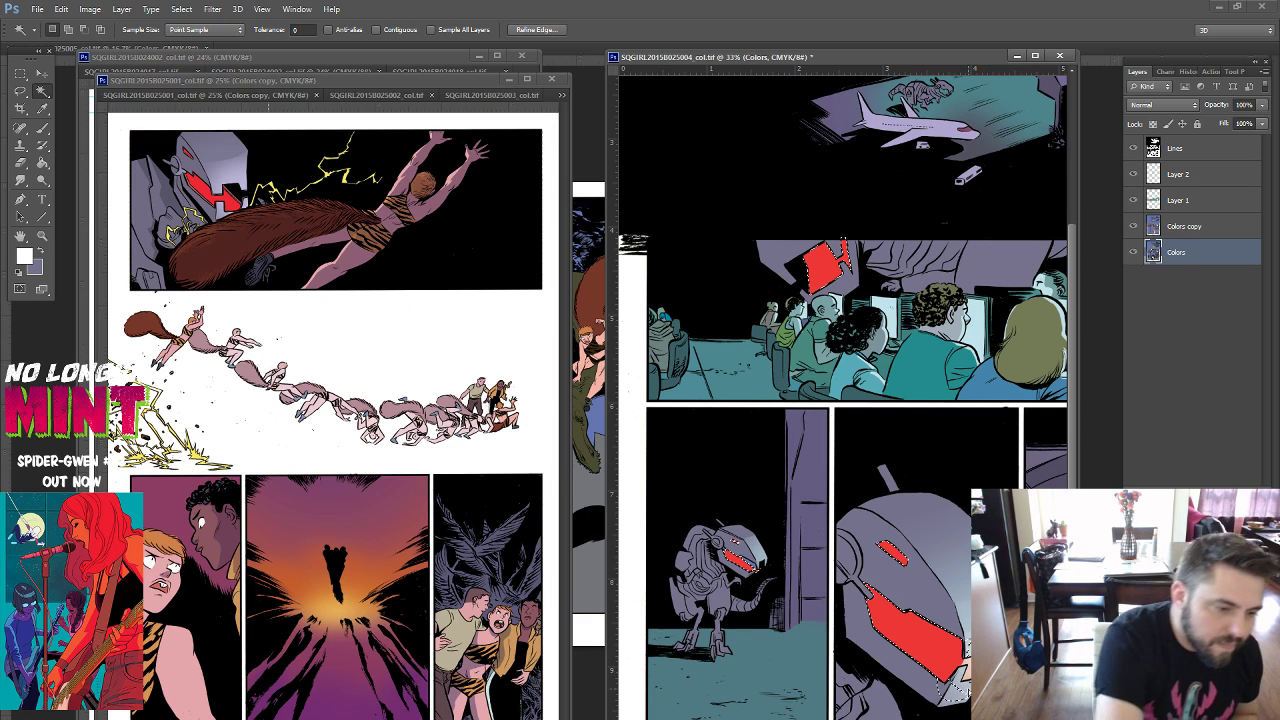
left_click(21, 91)
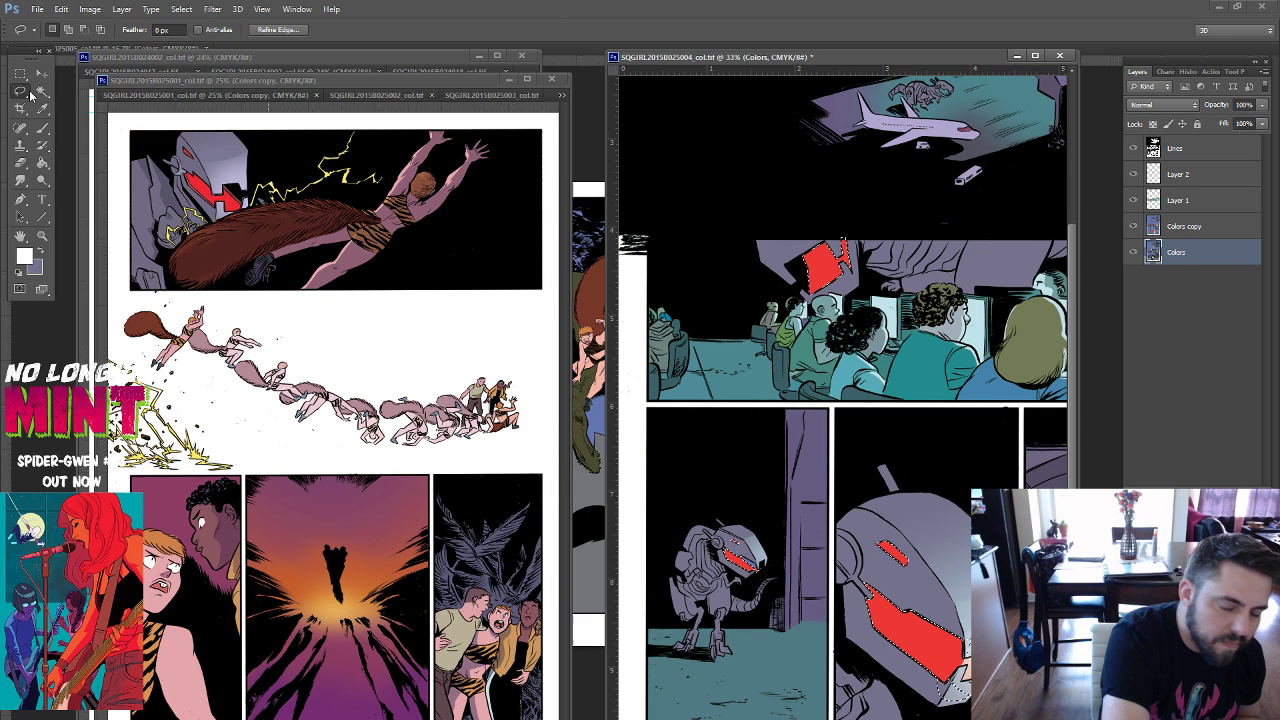
key("ctrl+d")
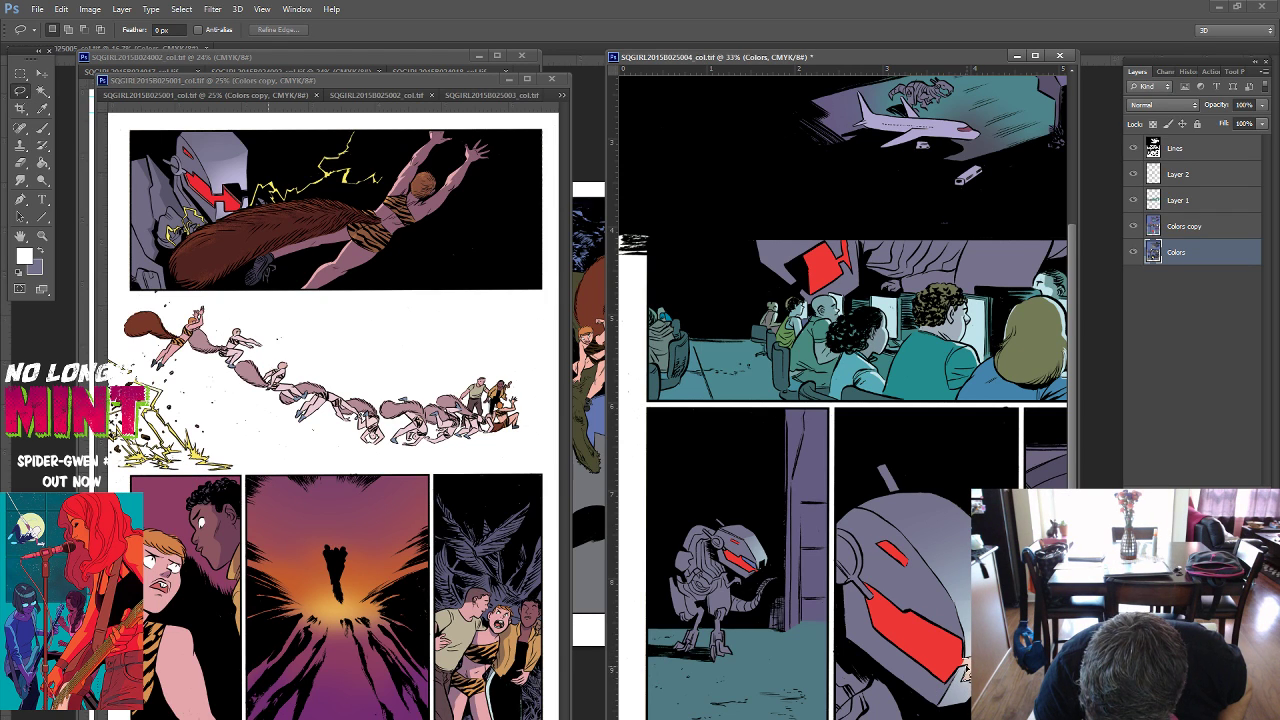
Set up the hard-edged Pencil with visor red as the colour on the Colors copy layer.
left_click(42, 129)
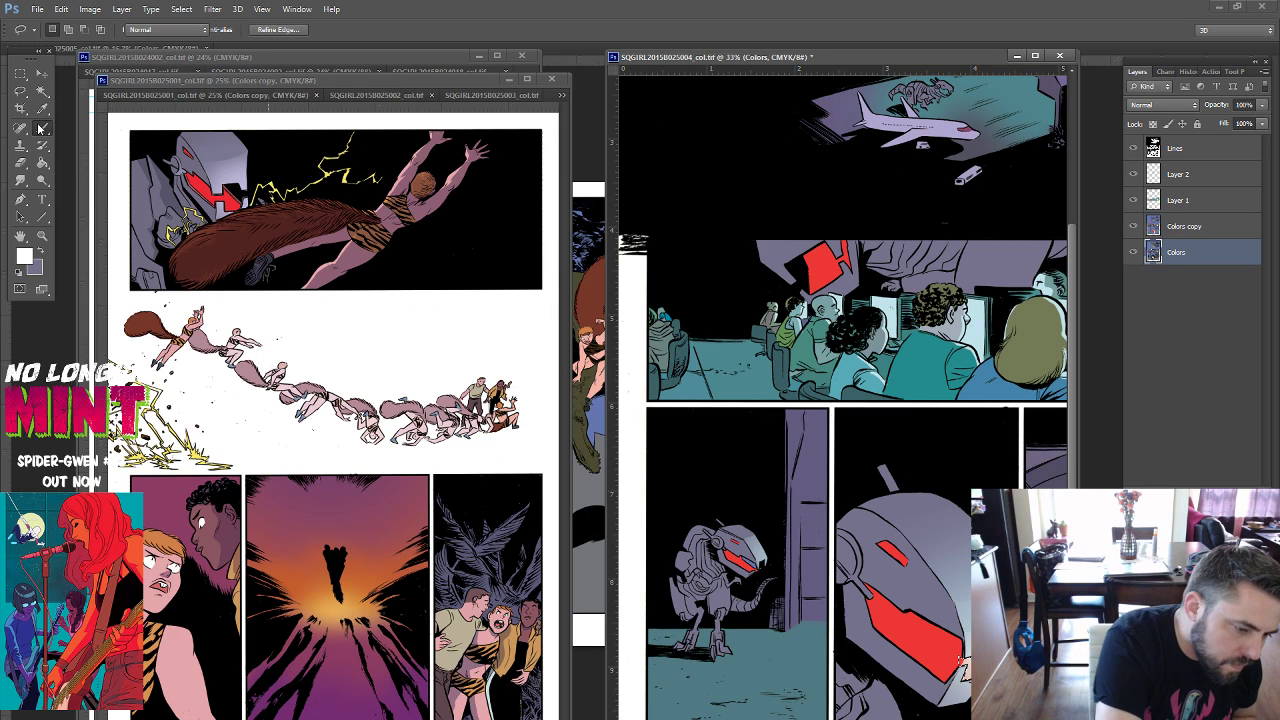
left_click(98, 138)
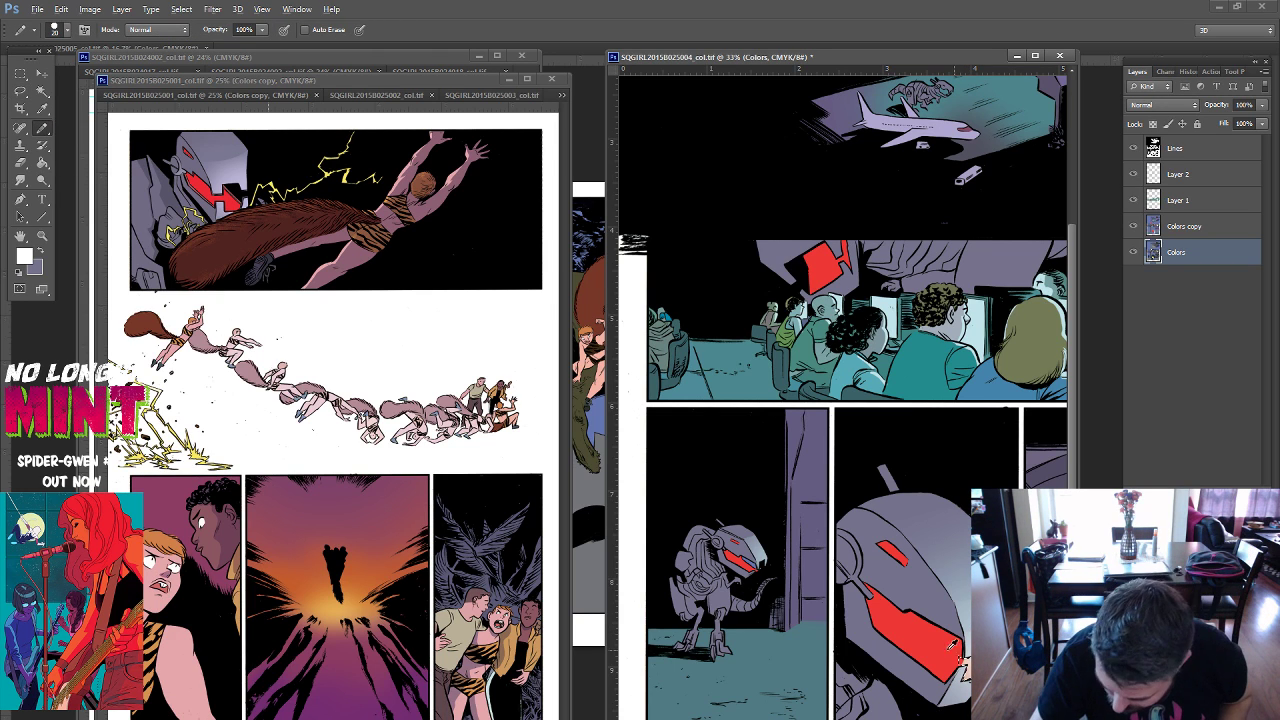
left_click(962, 662, "alt")
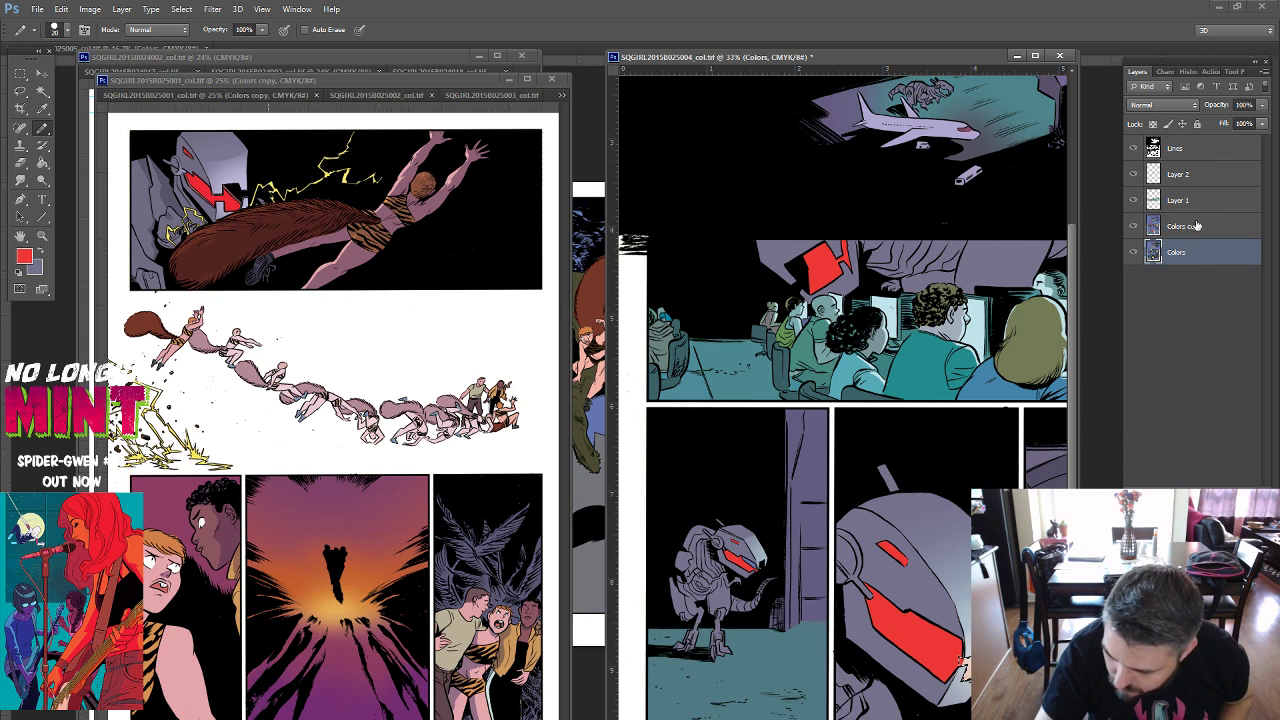
key("alt+bracketright")
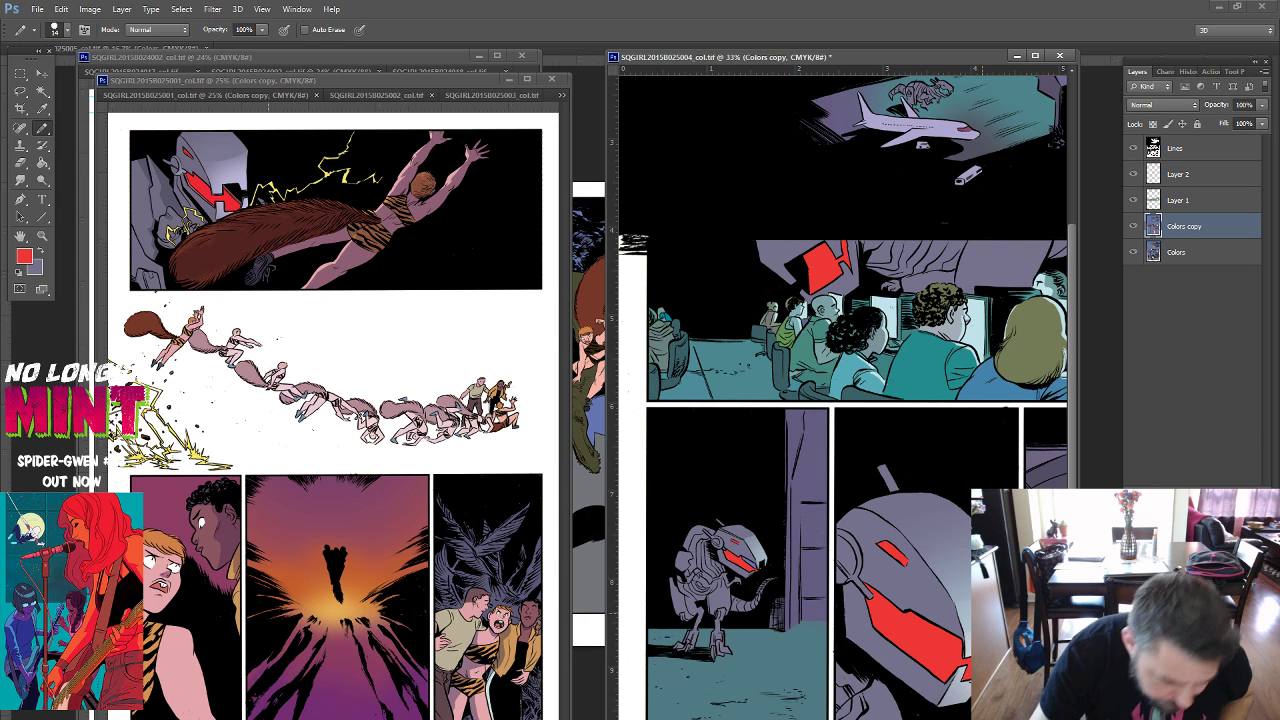
right_click(42, 128)
Sample the robot's light grey-blue with the soft brush, resize it, then sample lighter and blue-grey robot tones.
left_click(97, 132)
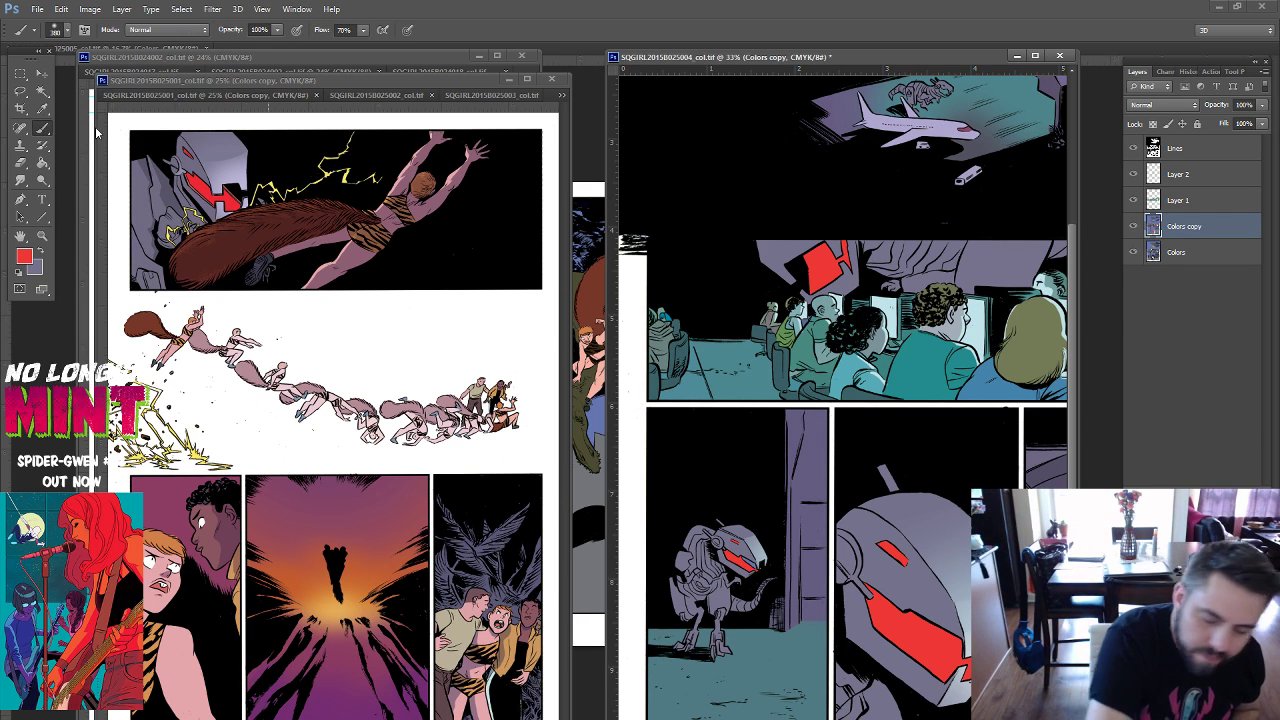
left_click(962, 598, "alt")
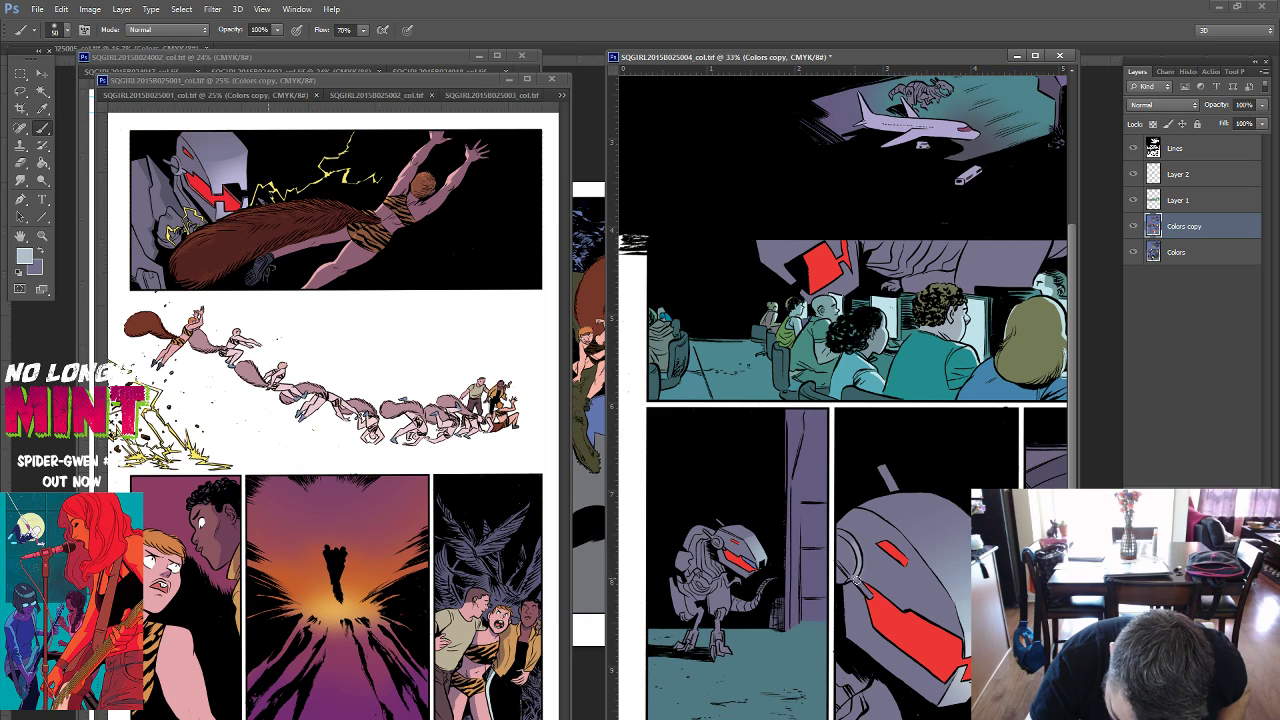
right_click(950, 459)
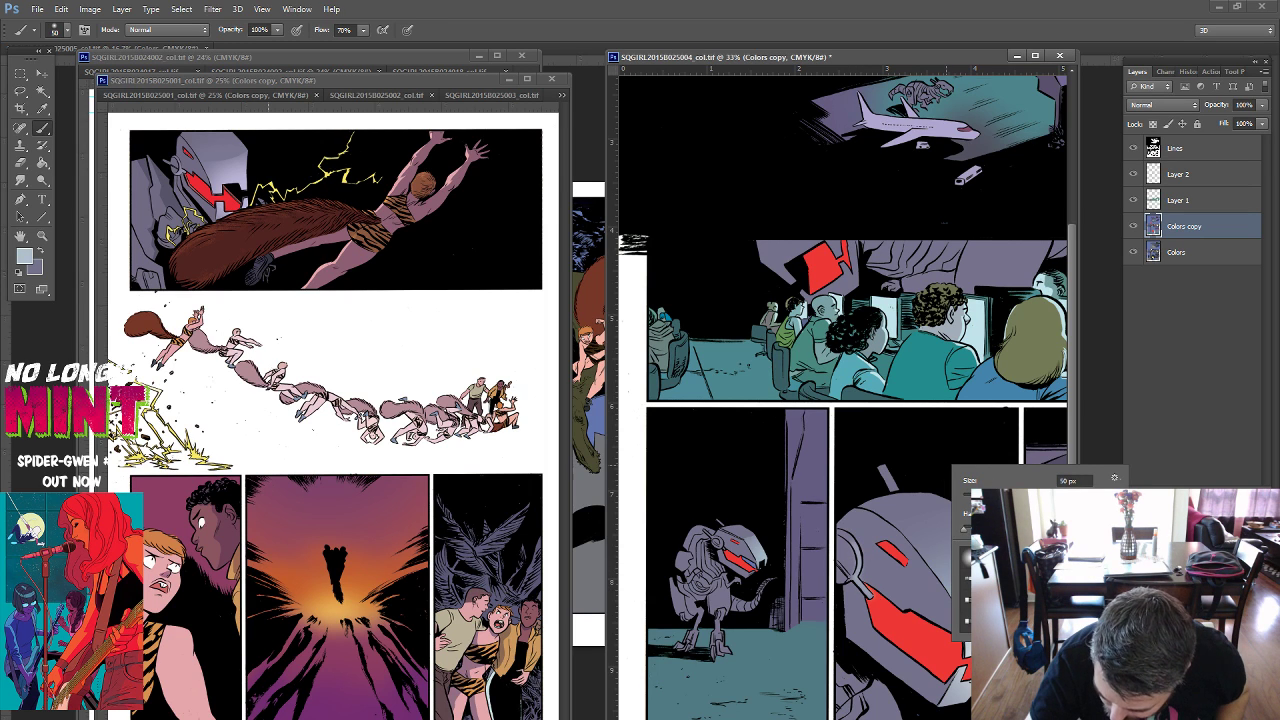
left_click(1068, 480)
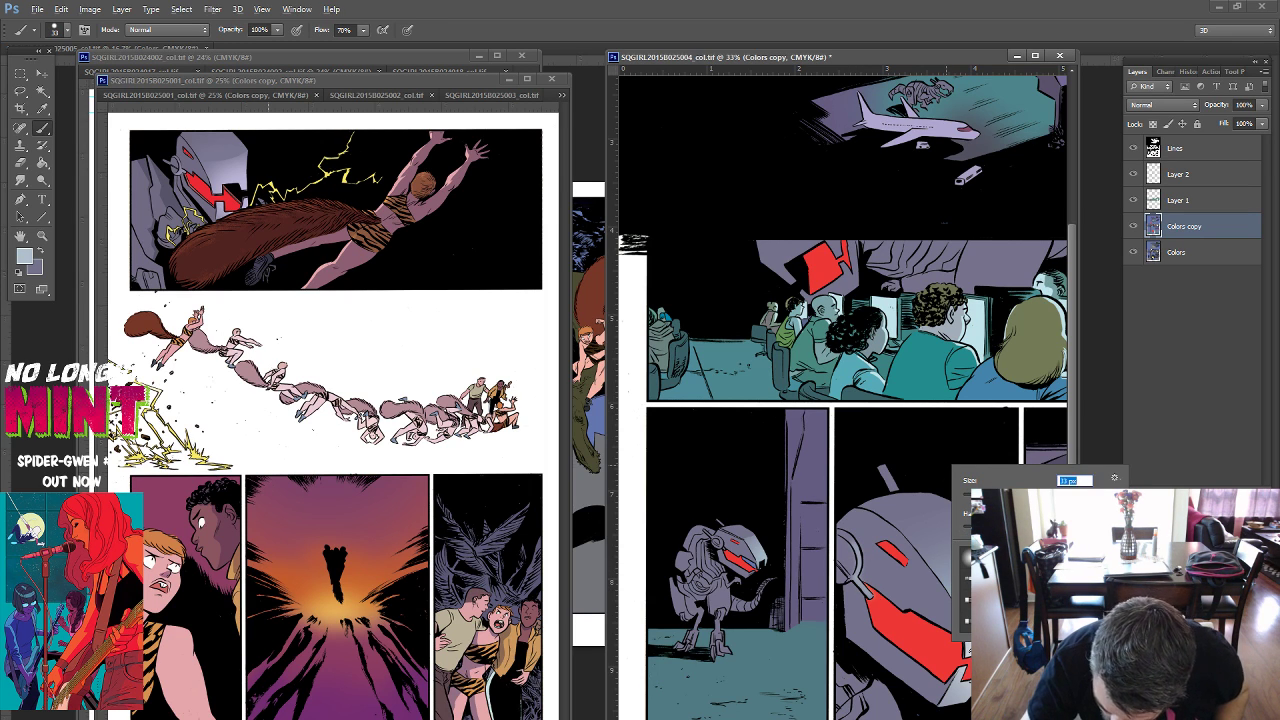
key("Return")
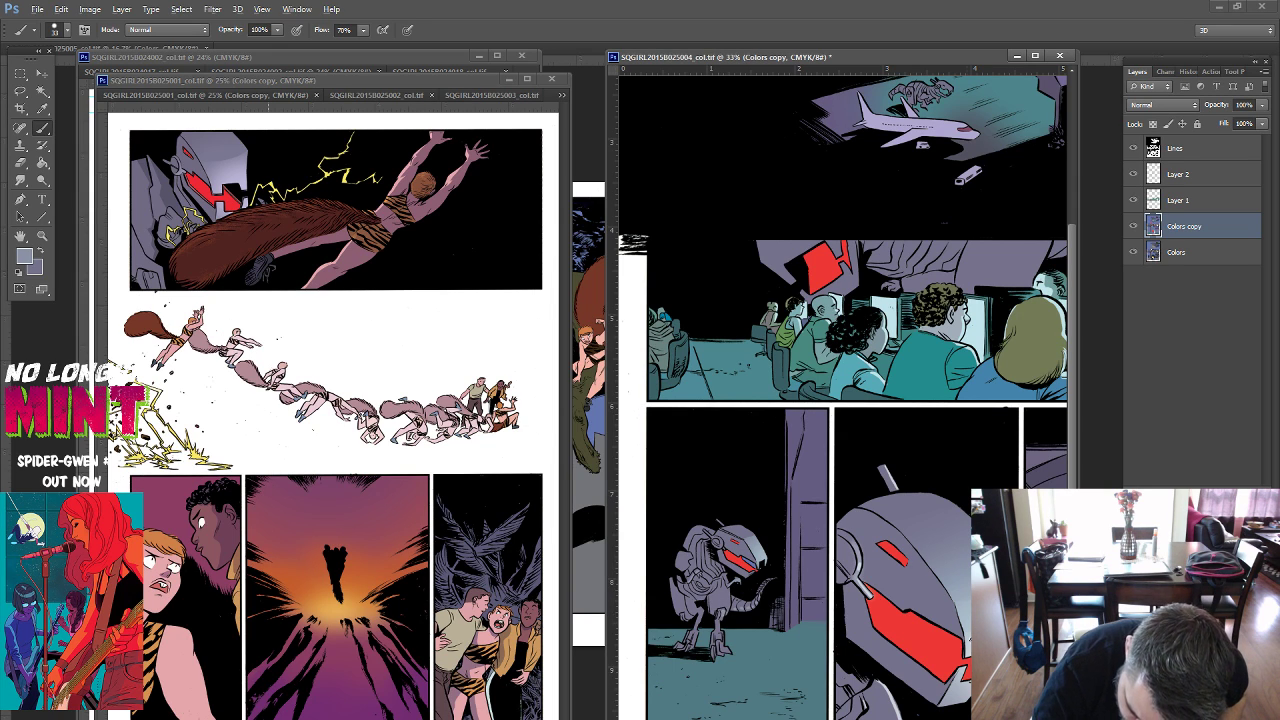
left_click(722, 613, "alt")
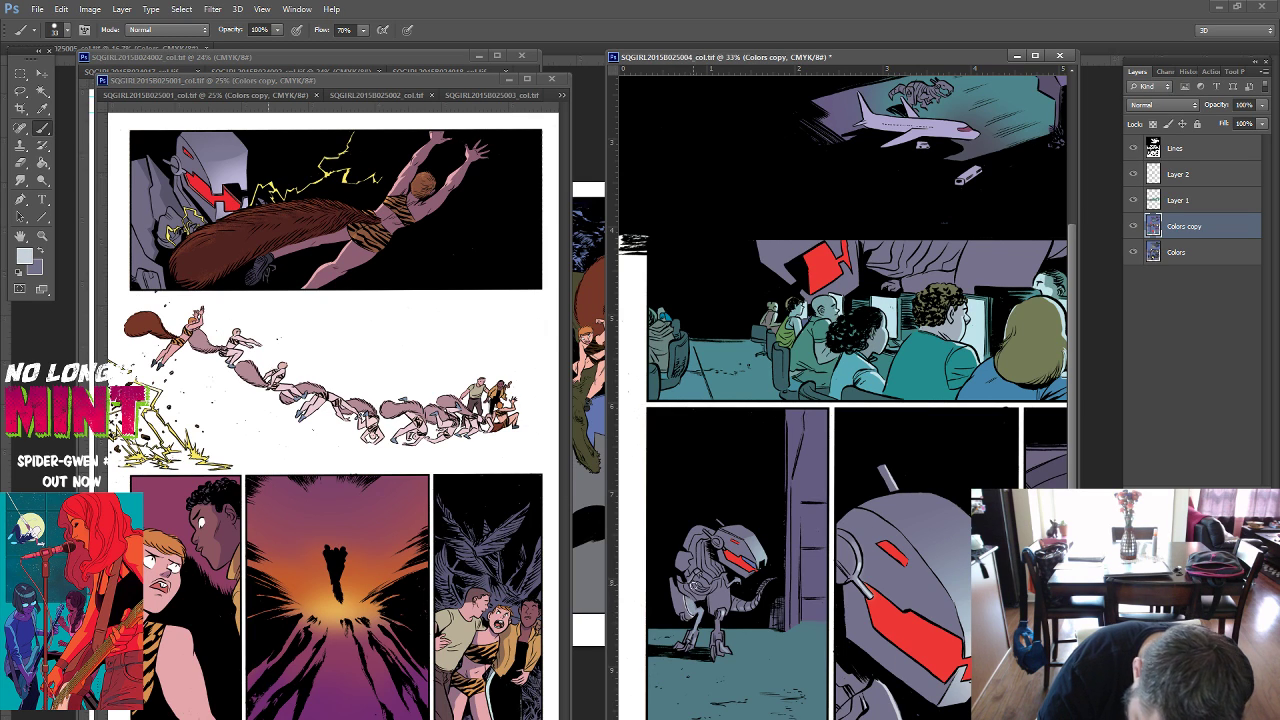
left_click(696, 602, "alt")
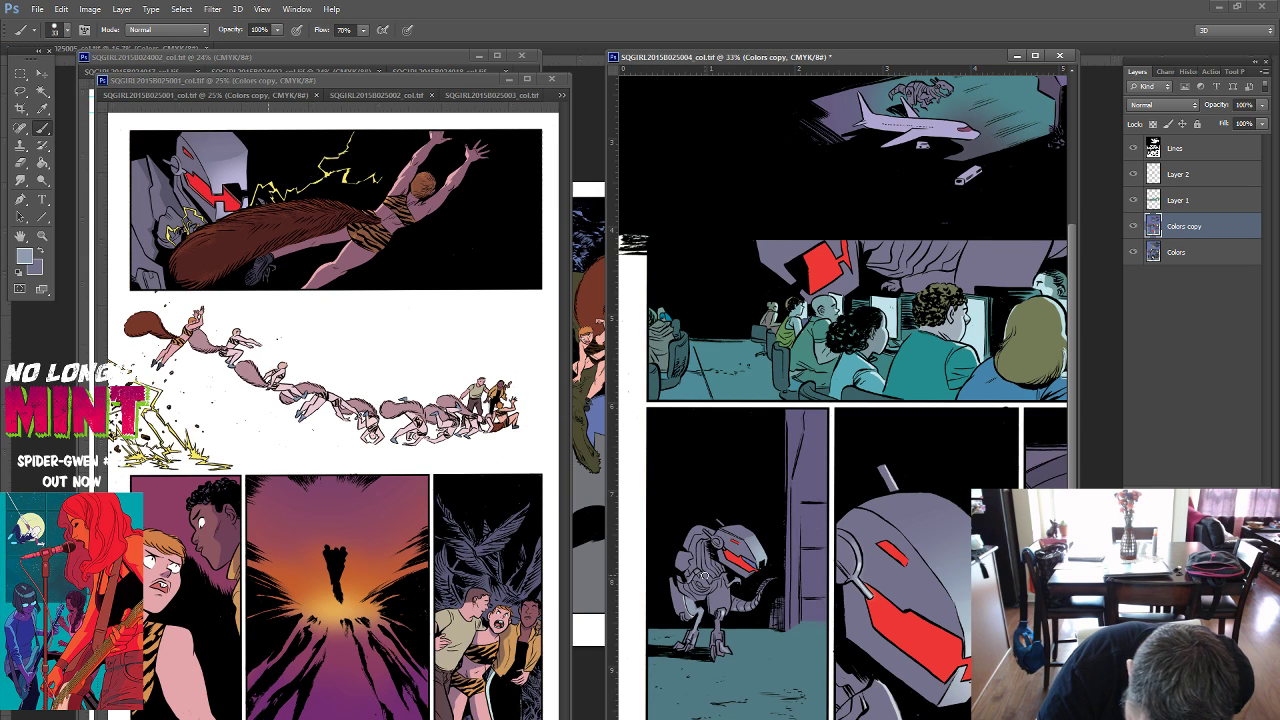
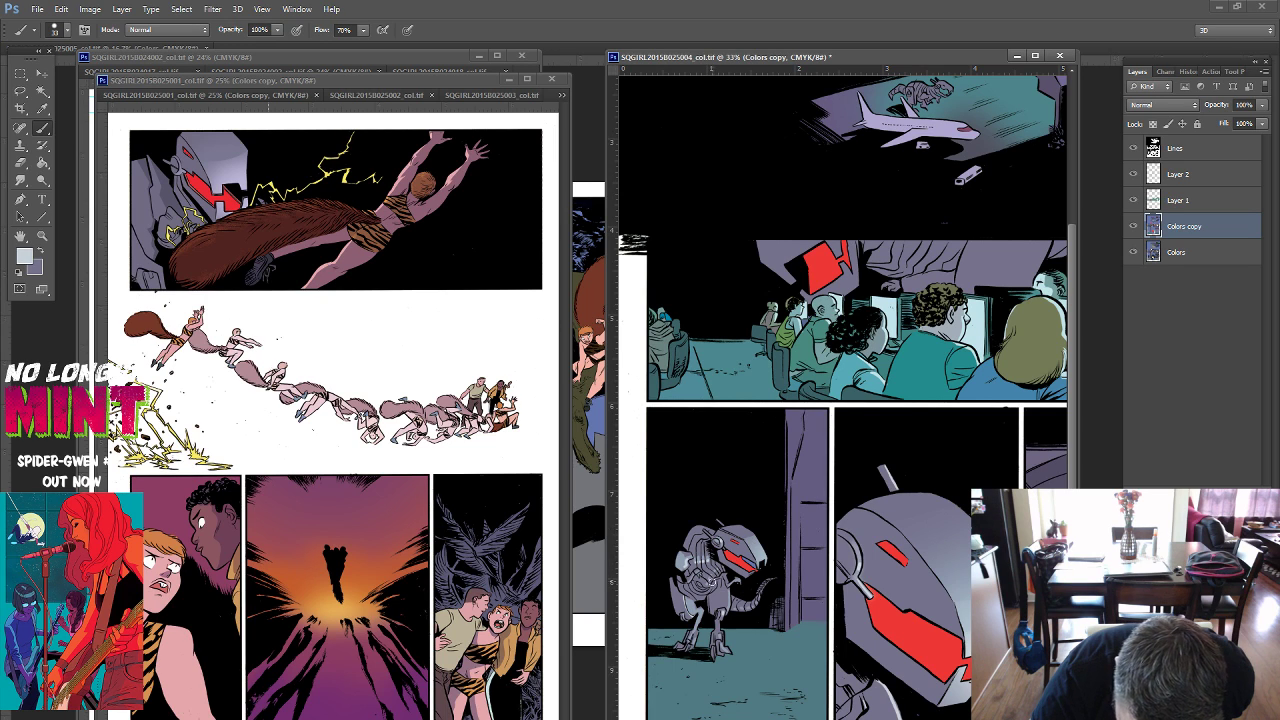
Sample the visor red, paint it across the small robot's hip, then sample its grey-purple body.
left_click(740, 555, "alt")
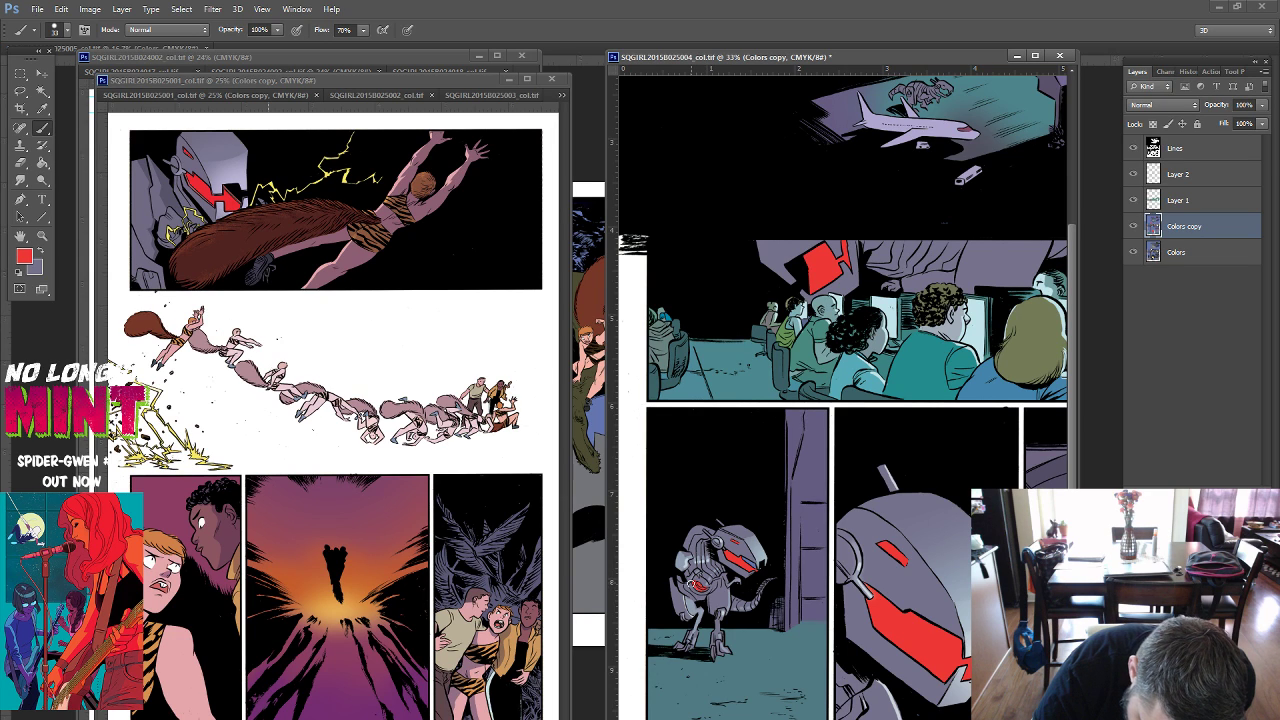
left_click_drag(692, 588, 706, 590)
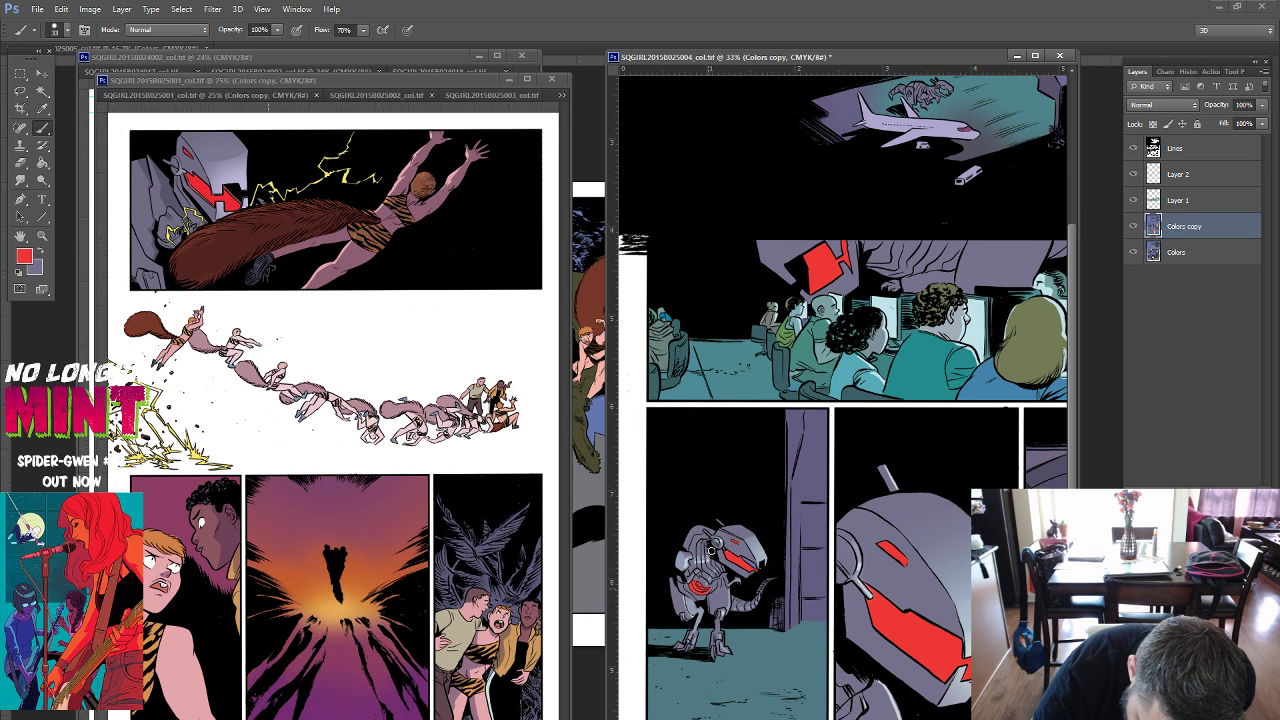
left_click(713, 585, "alt")
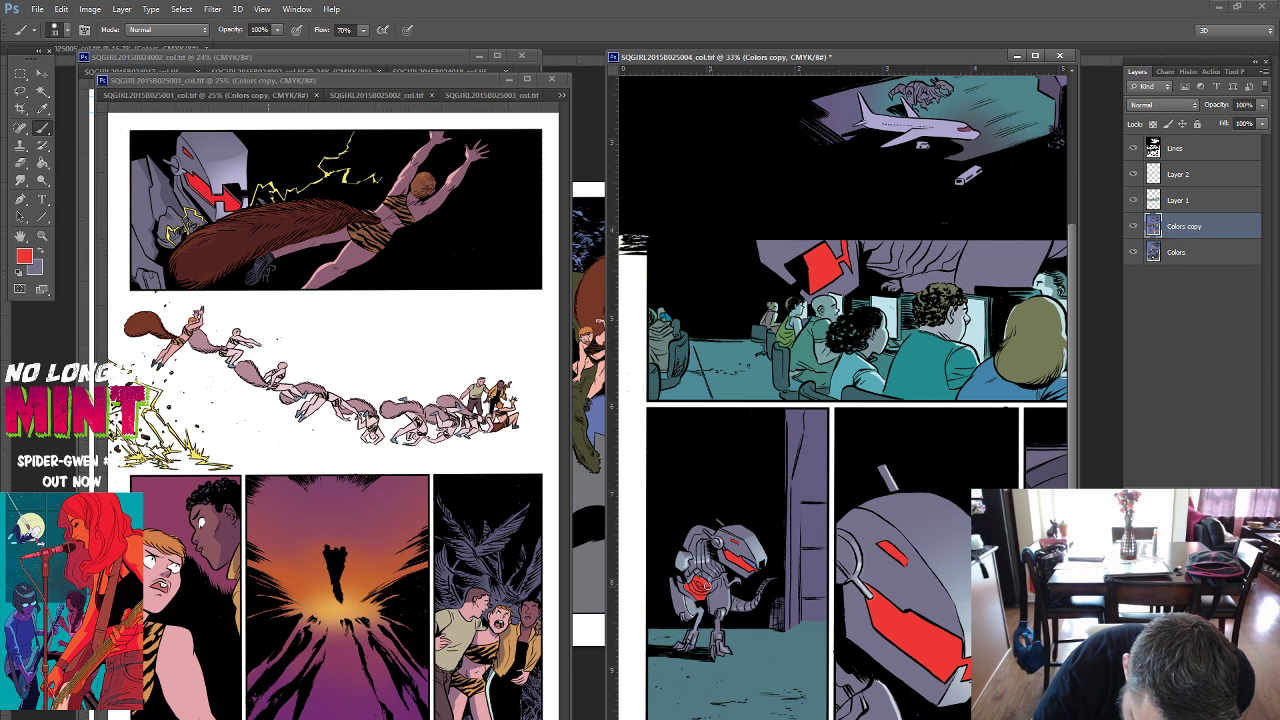
Zoom in on the robot panel, check the brush settings, and sample the robot's grey-blue and chest red.
key("ctrl+z")
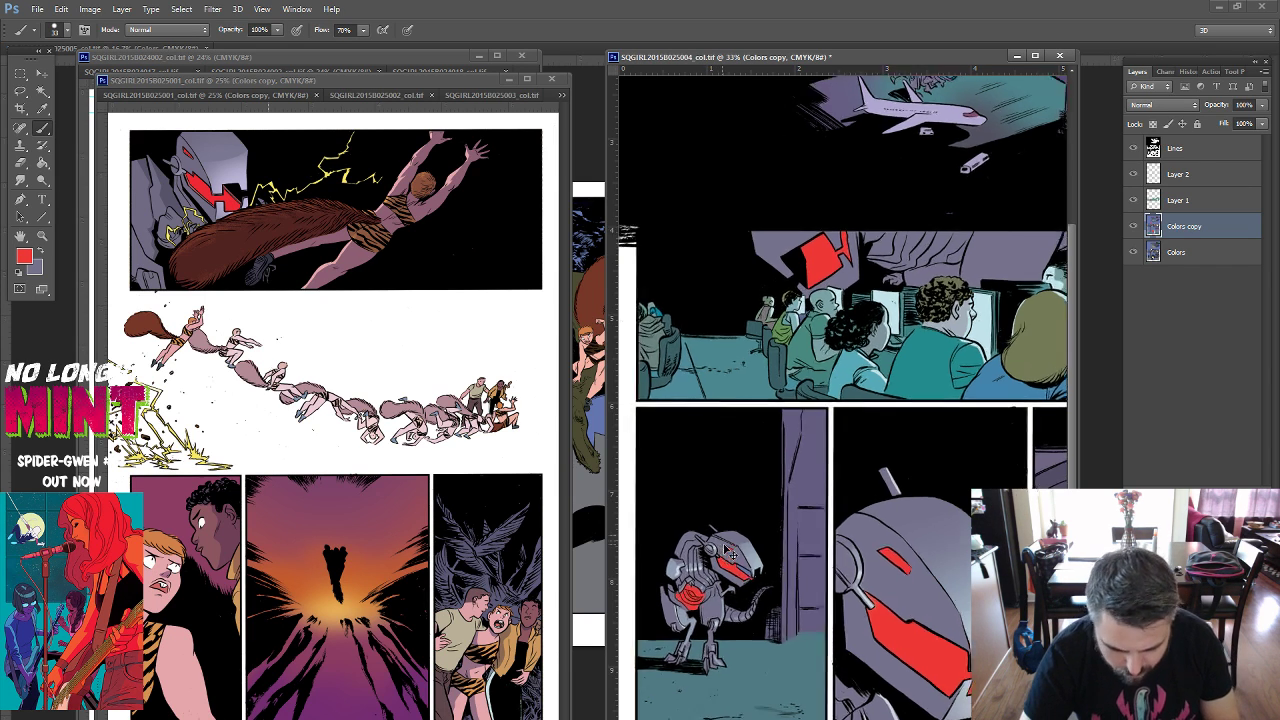
scroll(734, 553, "up", 1)
scroll(770, 500, "up", 1)
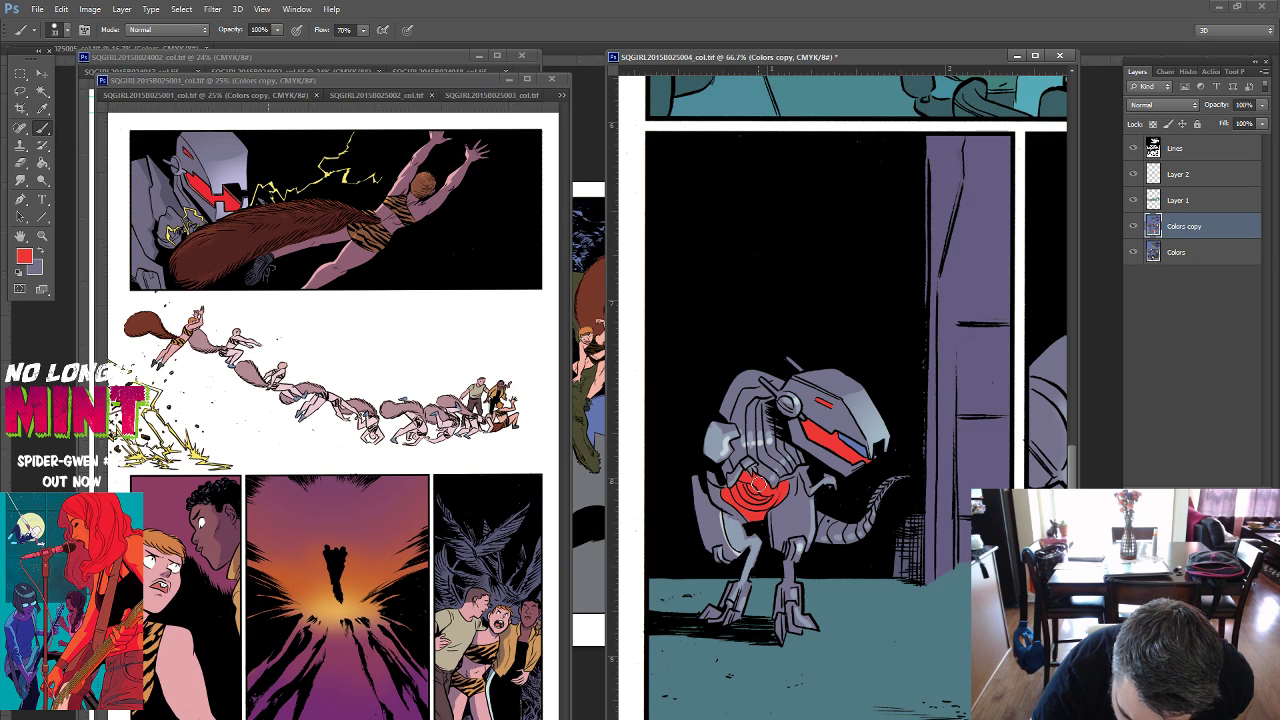
right_click(760, 466)
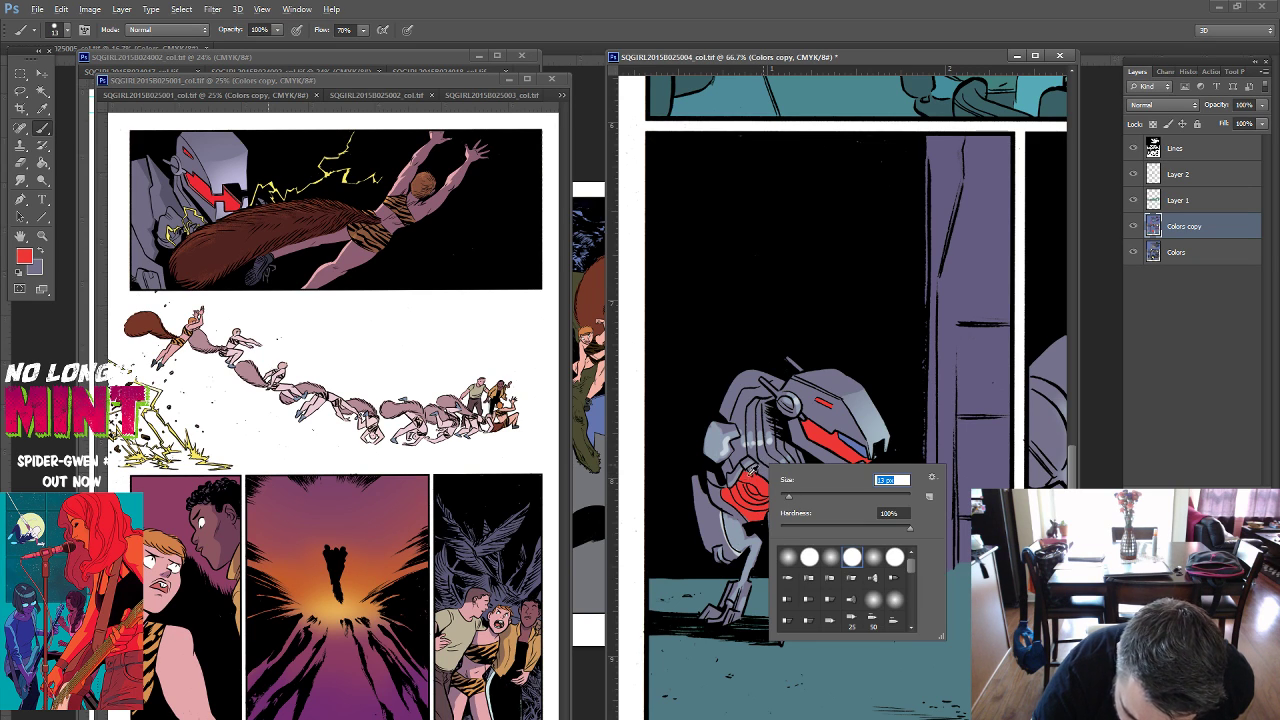
key("Return")
left_click(750, 471, "alt")
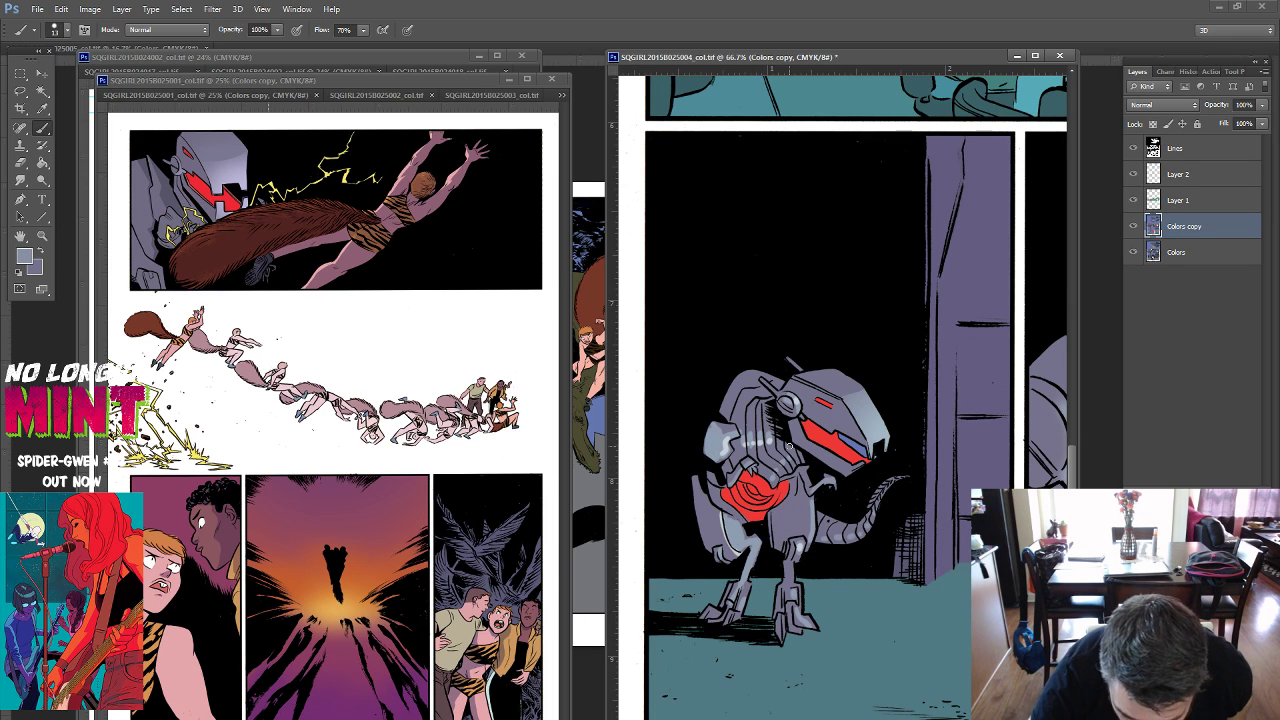
left_click(745, 516, "alt")
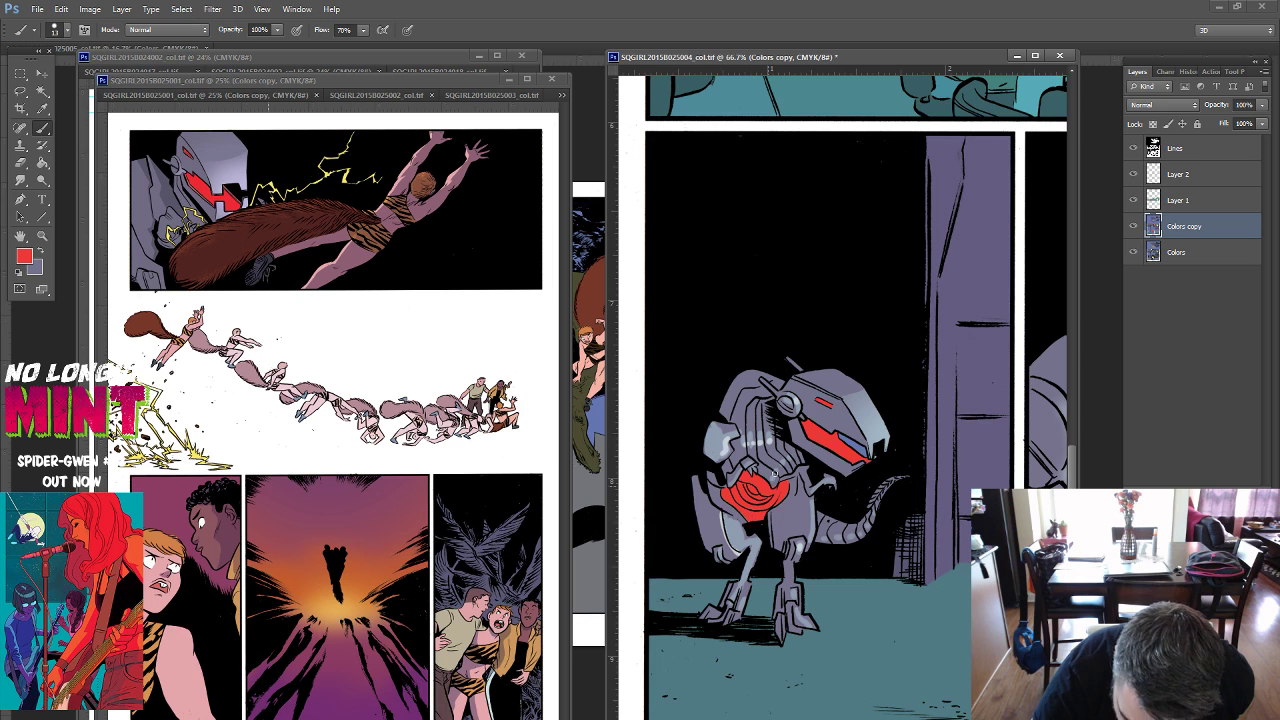
Choose a light pink foreground colour in the Color Picker and confirm it.
key("i")
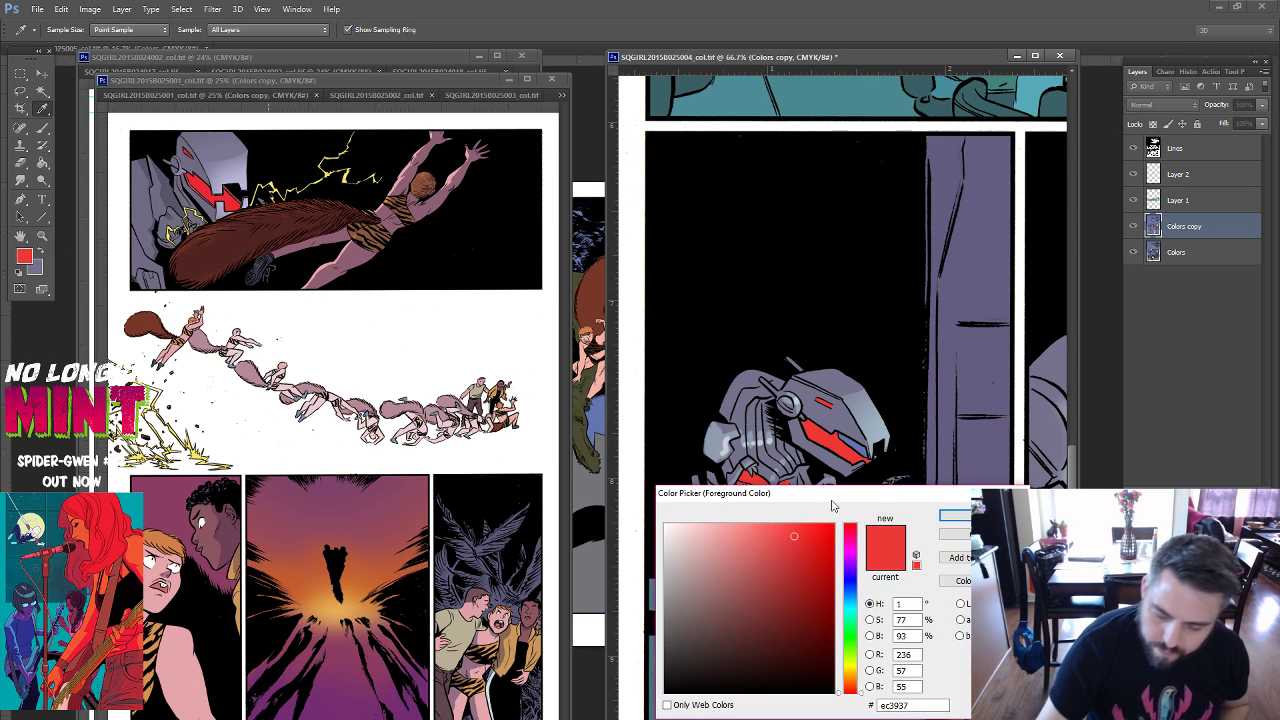
left_click(740, 525)
left_click(955, 525)
key("b")
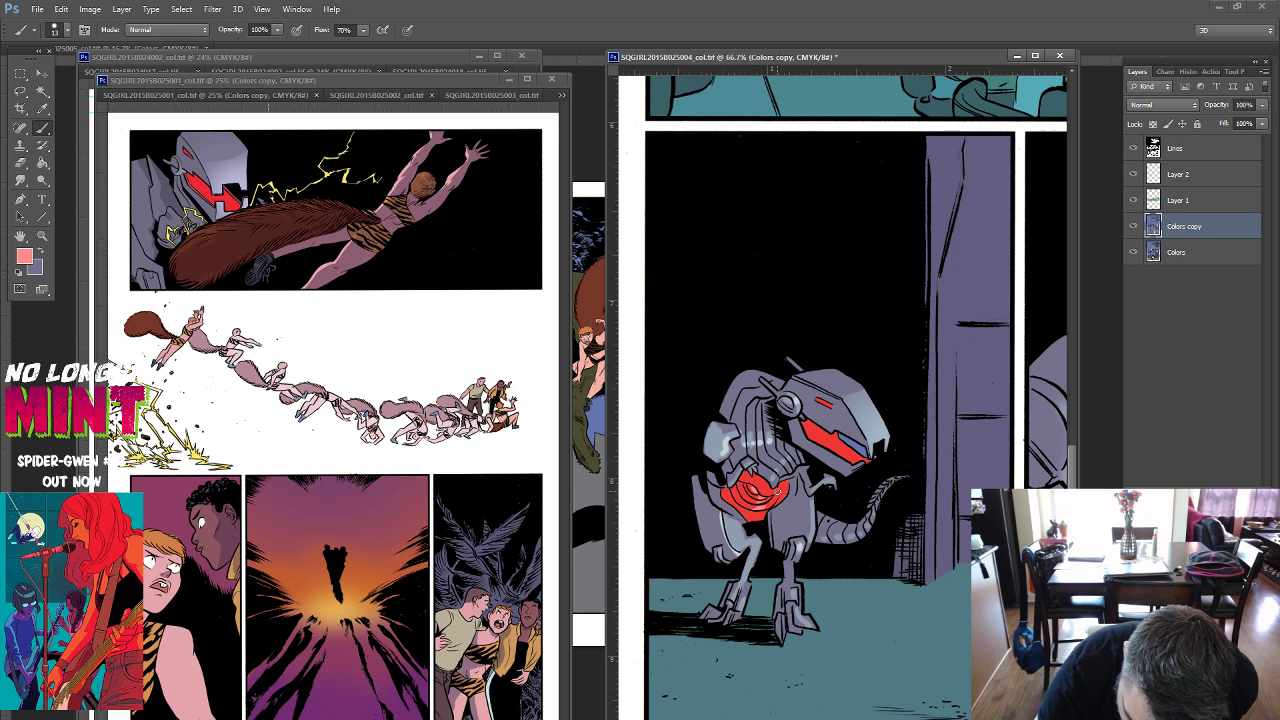
Sample the robot's lavender-grey, red and grey-blue tones, ending on the light grey head.
left_click(774, 480, "alt")
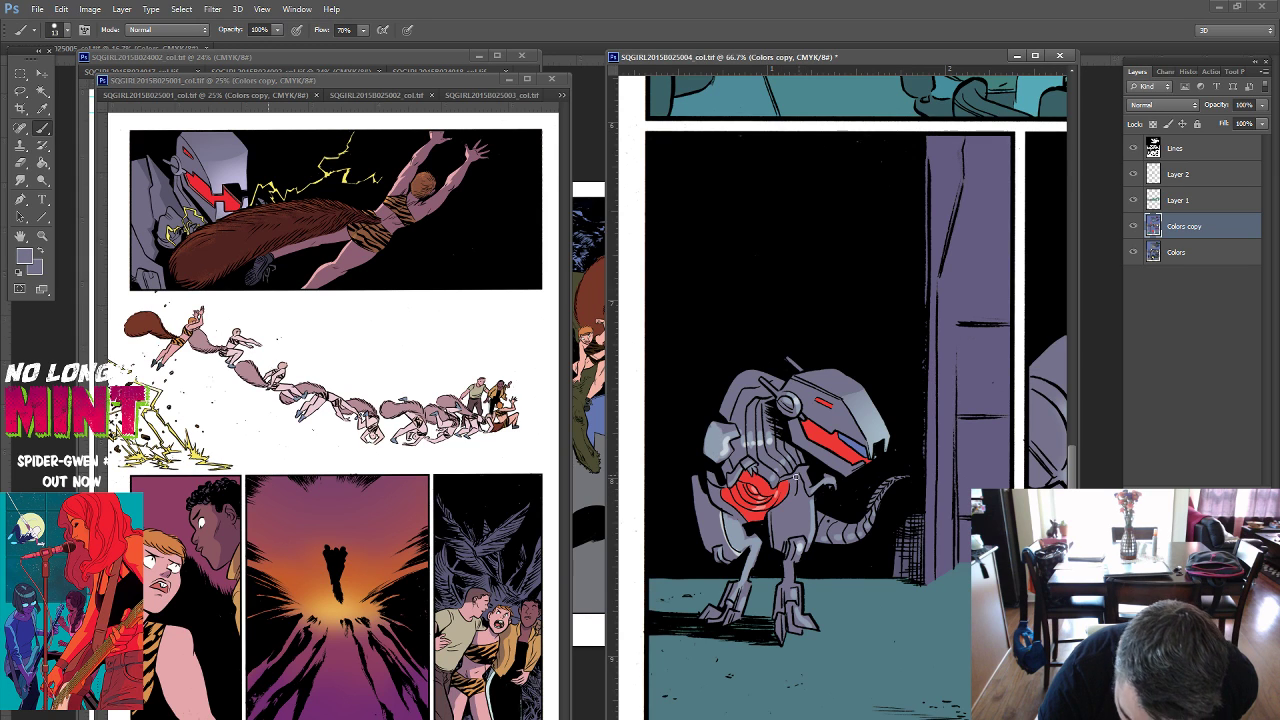
left_click(789, 492, "alt")
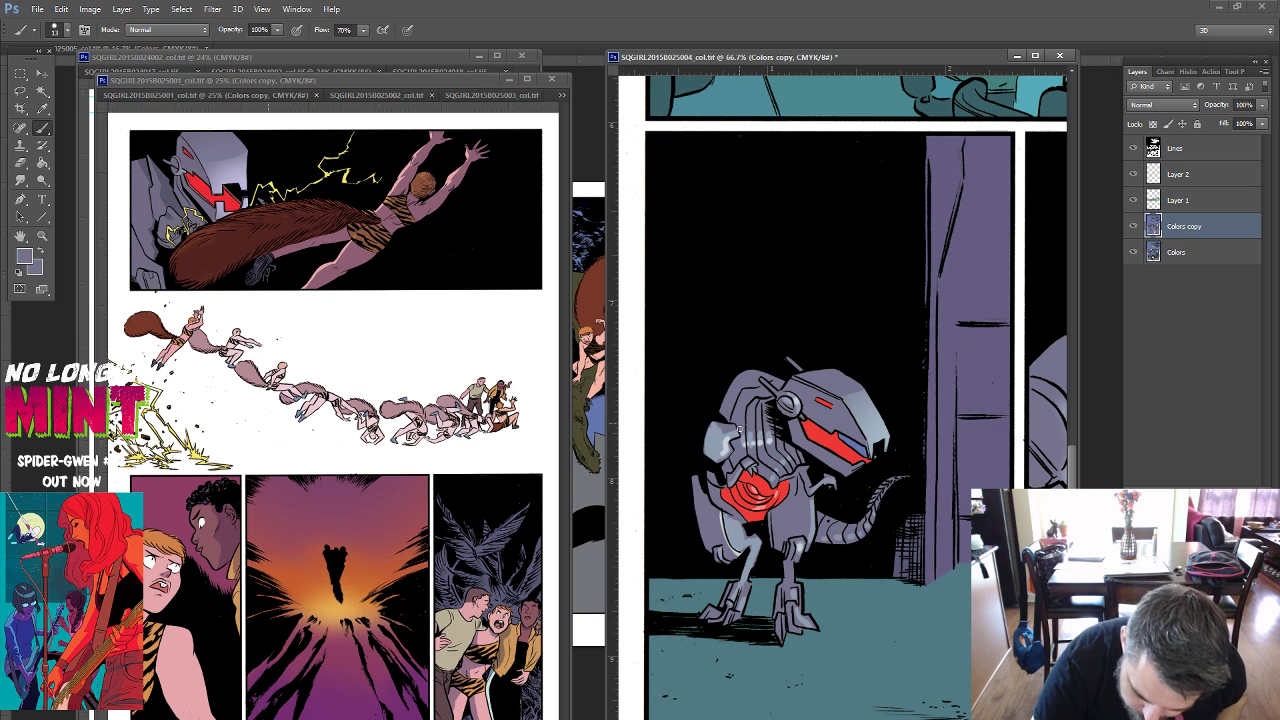
left_click(716, 426, "alt")
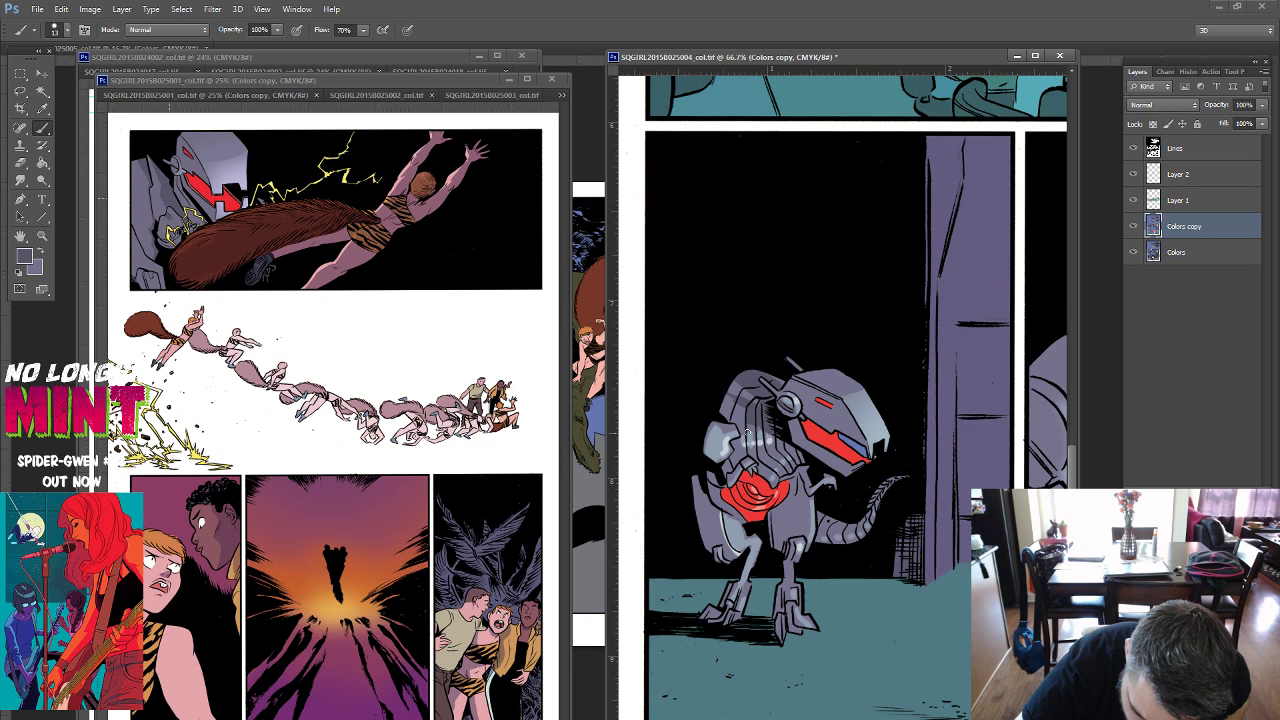
left_click(746, 432, "alt")
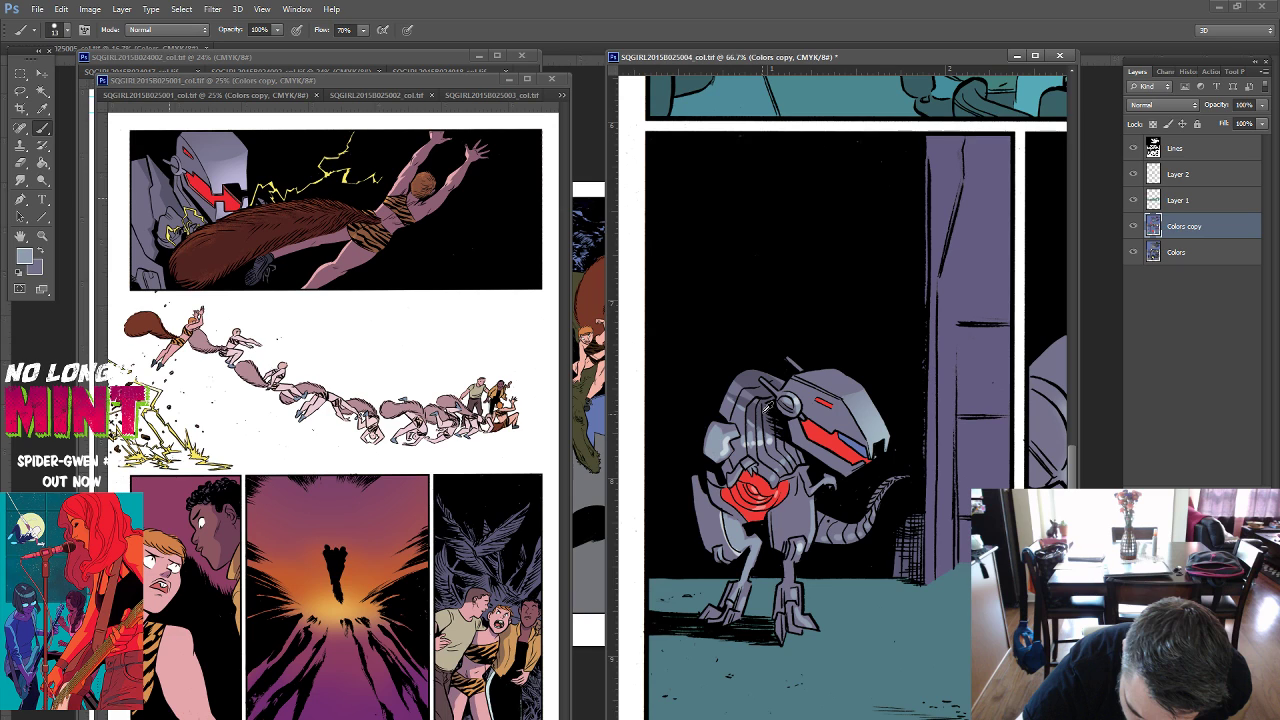
left_click(757, 416, "alt")
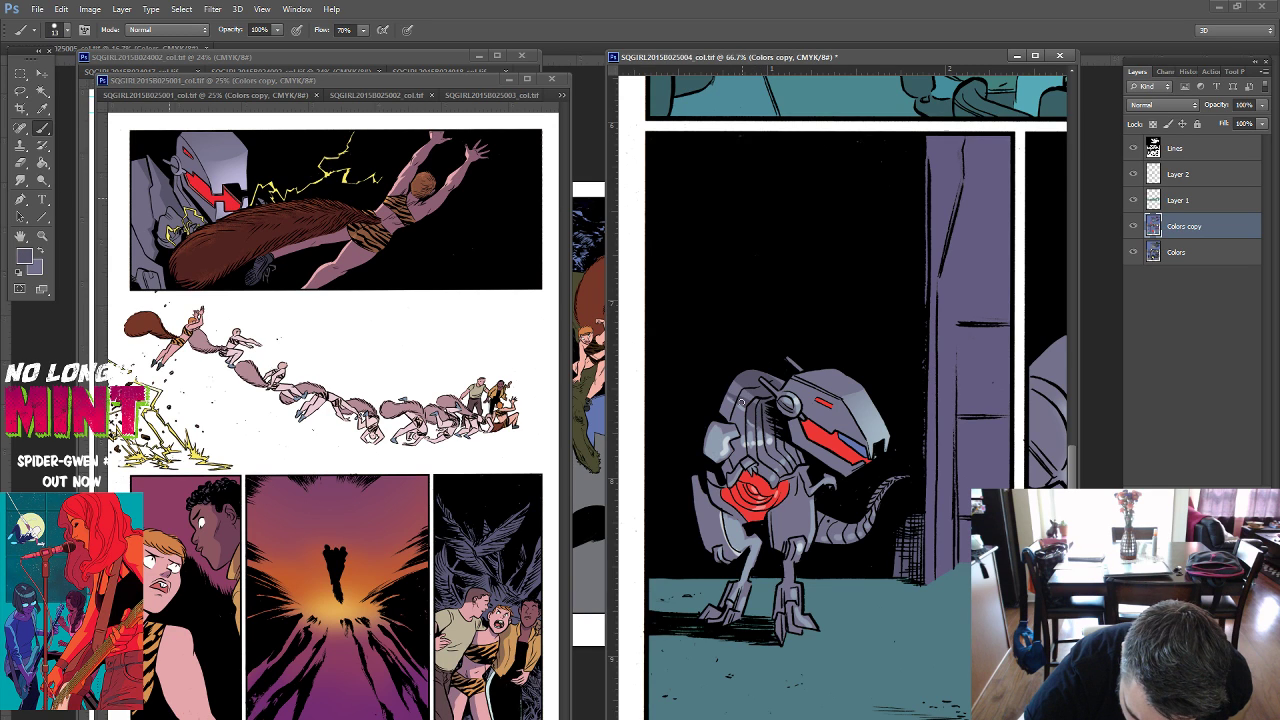
left_click(746, 380, "alt")
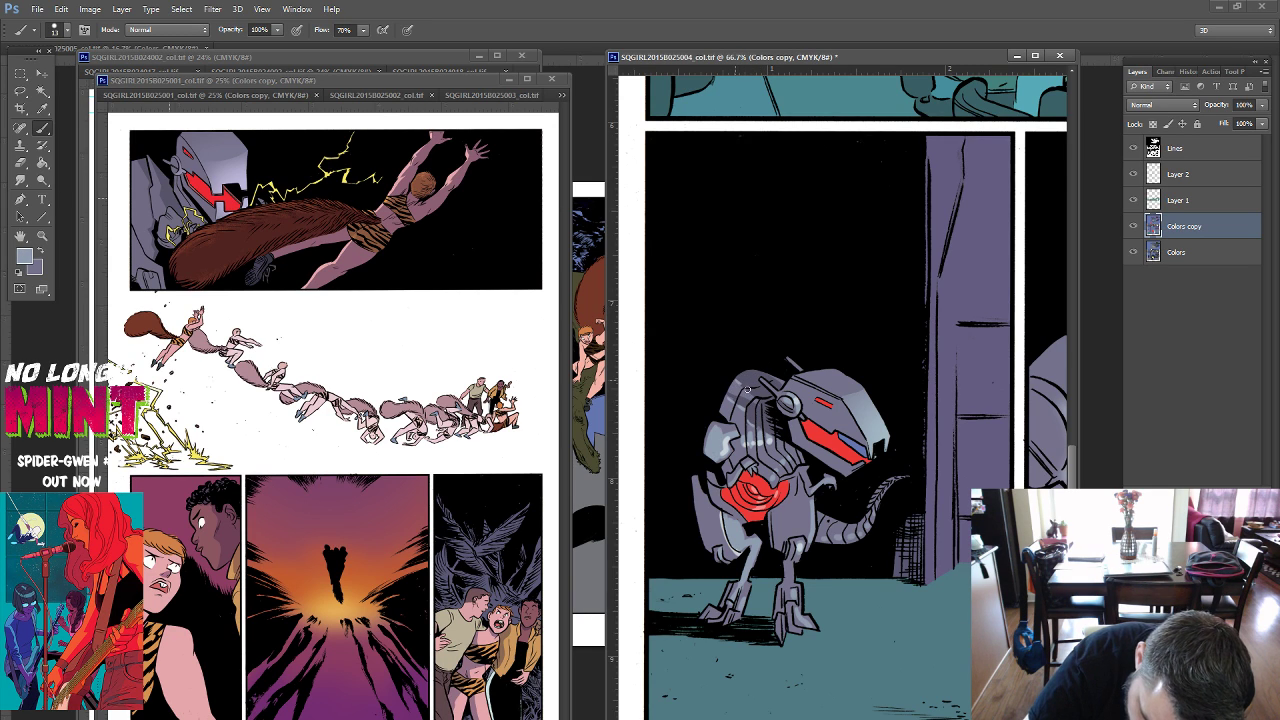
left_click(765, 415, "alt")
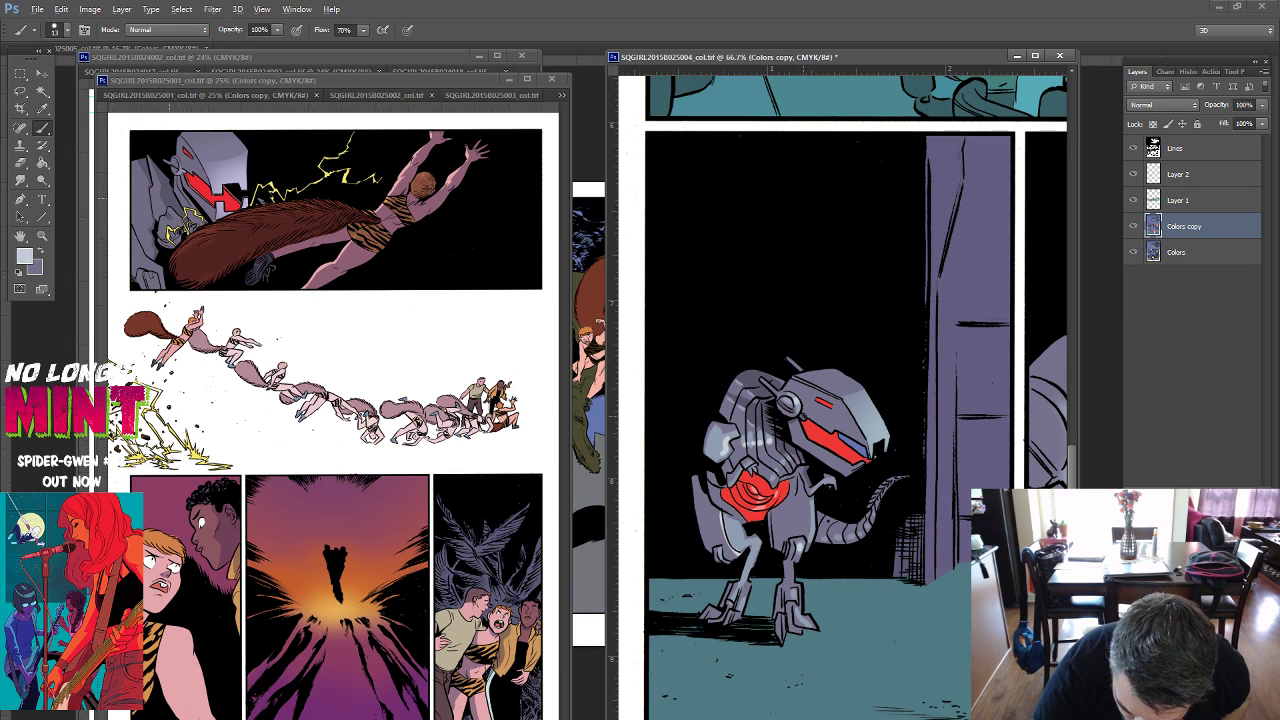
Sample a darker purple-grey and shade along the small robot's left edge.
left_click(802, 414, "alt")
right_click(802, 416)
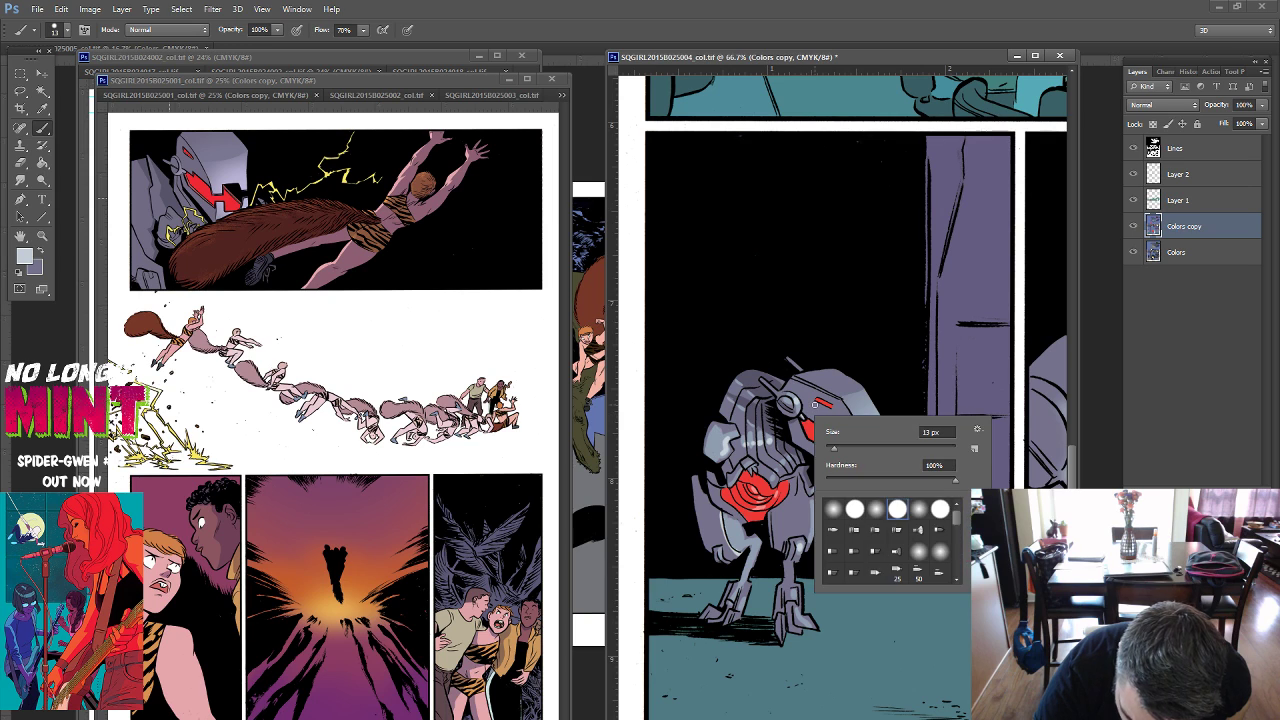
left_click(940, 49)
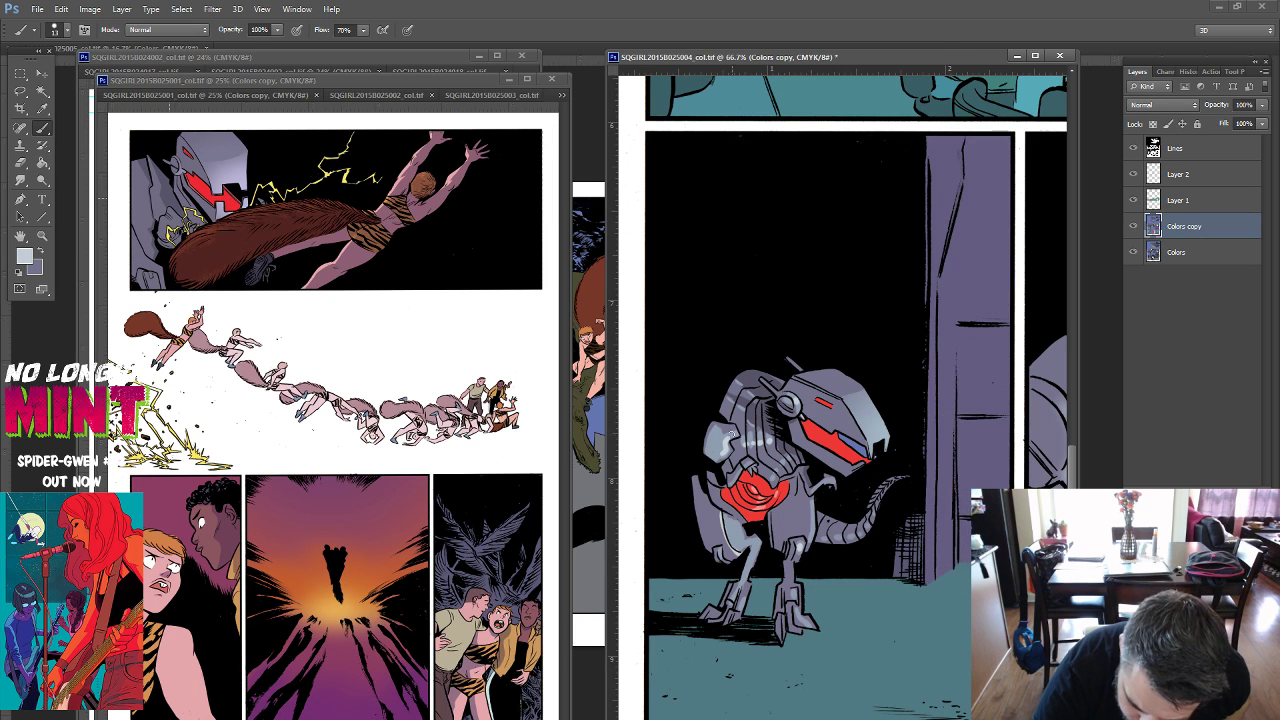
left_click(712, 425, "alt")
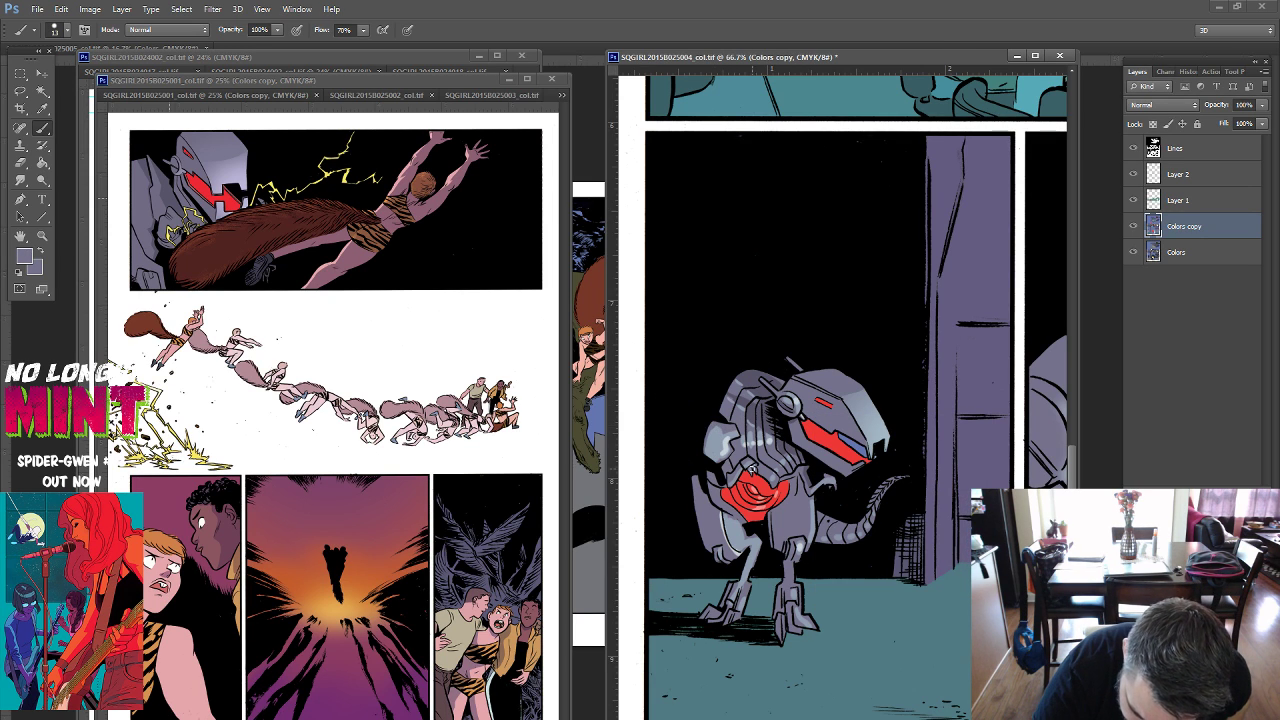
left_click_drag(704, 546, 694, 506)
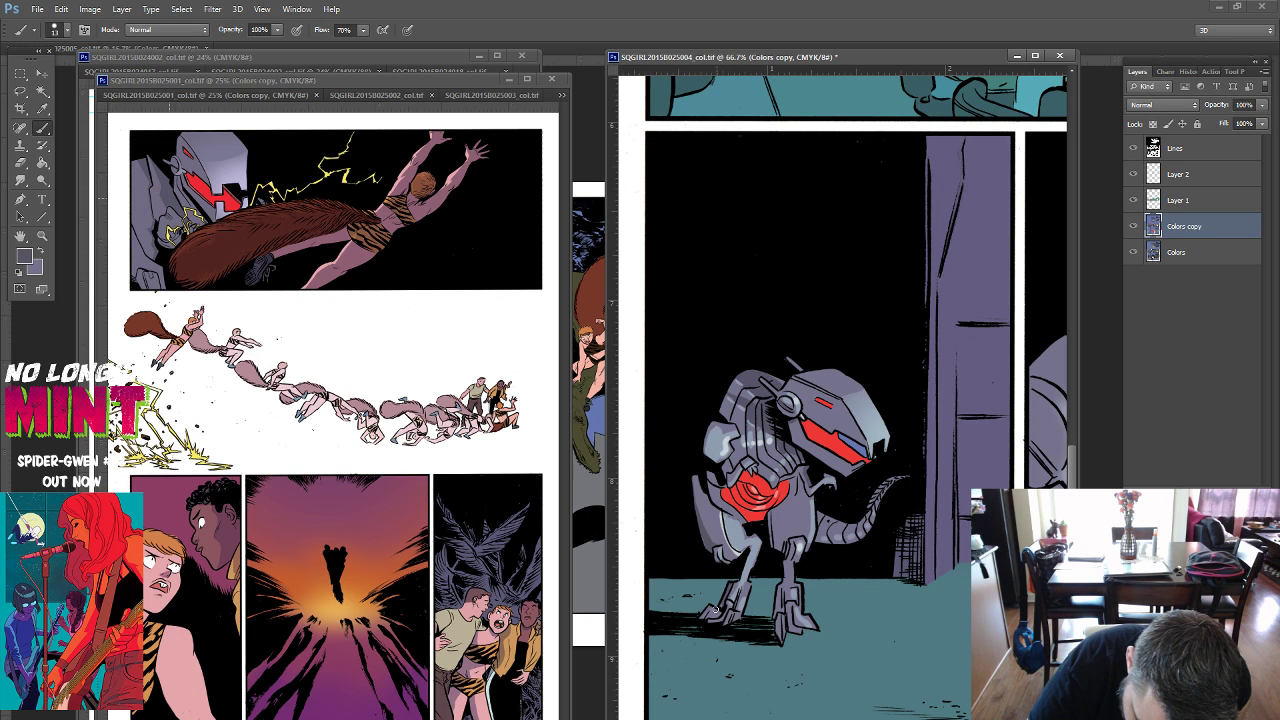
Paint a dark stroke down the robot's chest, then sample lighter and darker greys.
left_click(745, 556, "alt")
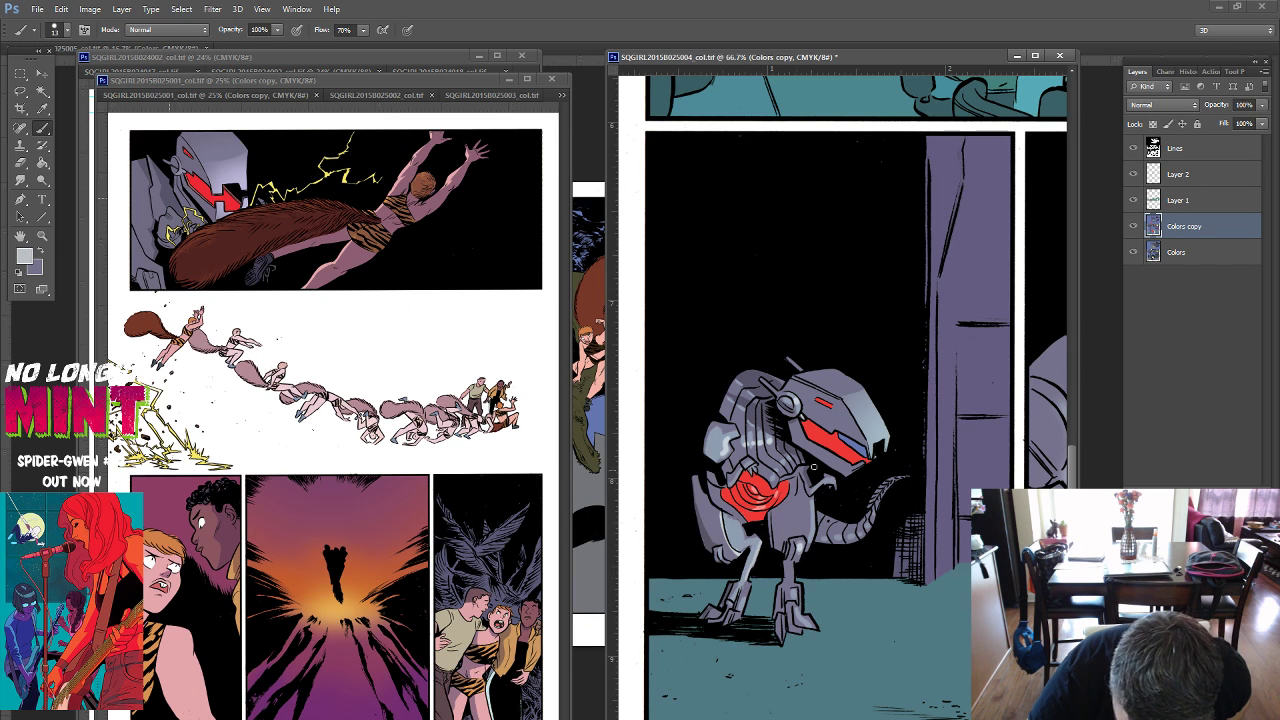
left_click(777, 517, "alt")
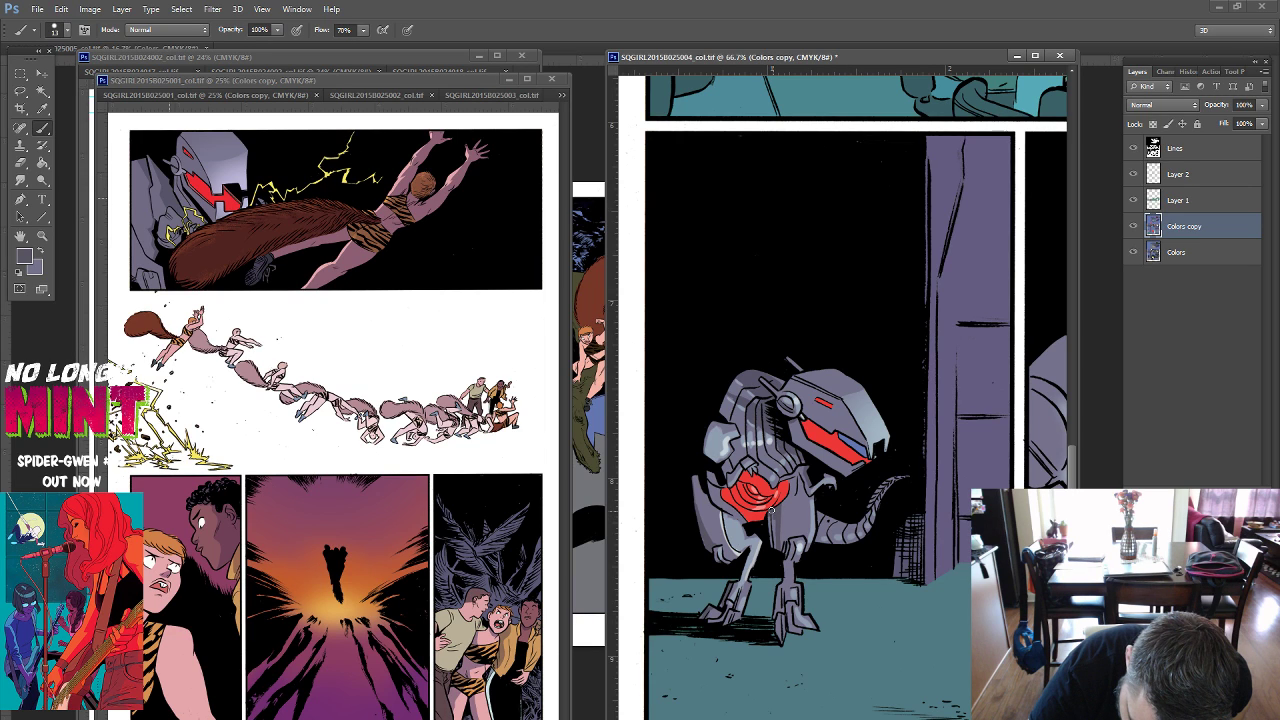
mouse_move(770, 508)
left_mouse_down()
mouse_move(772, 548)
mouse_move(786, 553)
mouse_move(784, 642)
left_mouse_up()
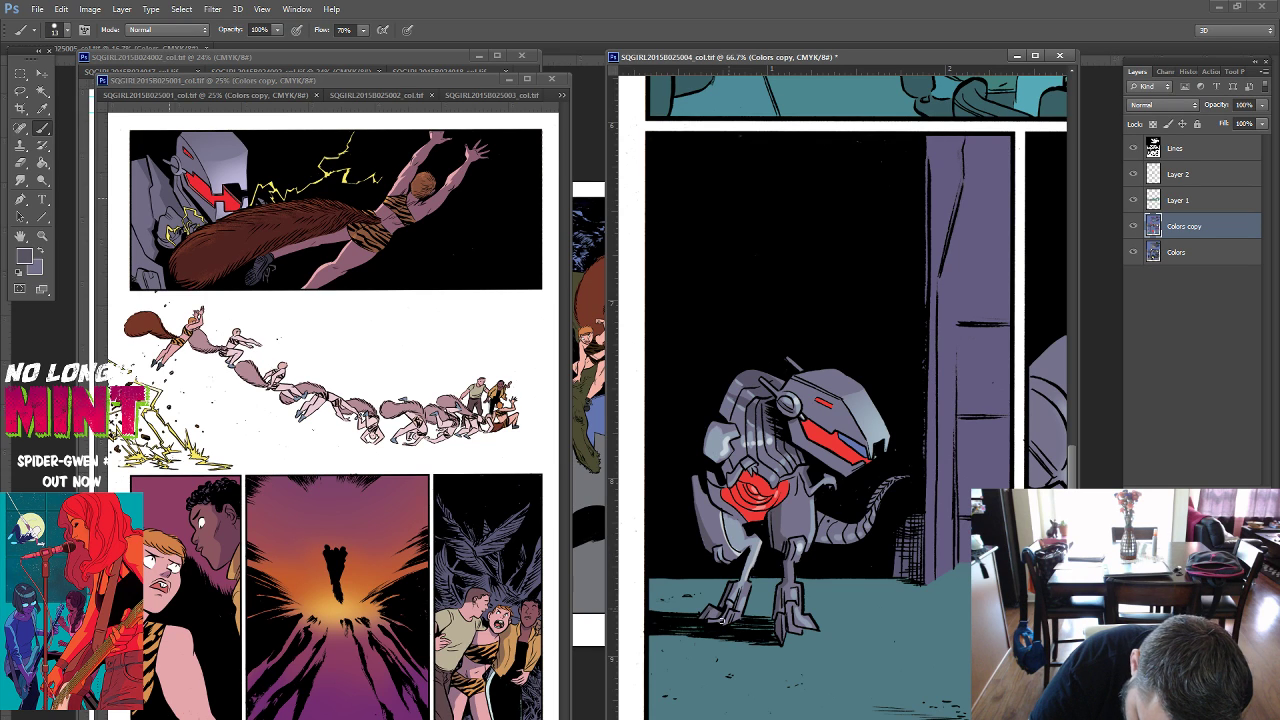
left_click(722, 622, "alt")
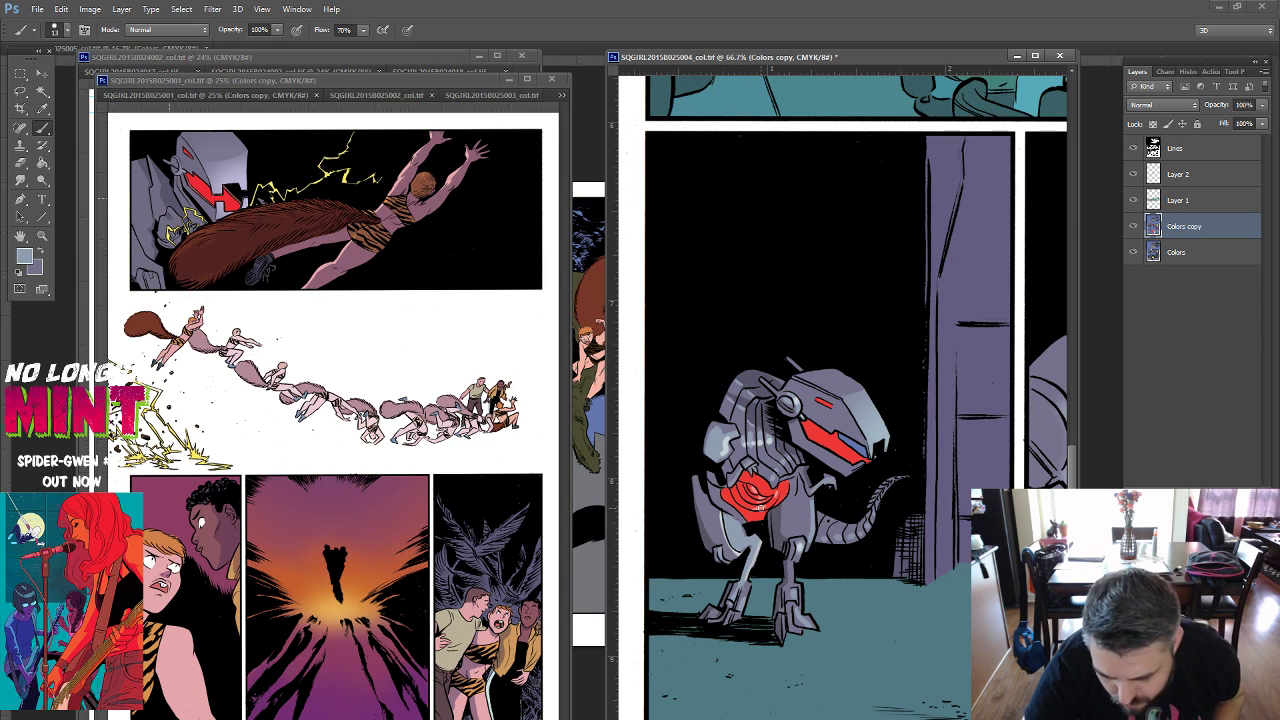
left_click(729, 467, "alt")
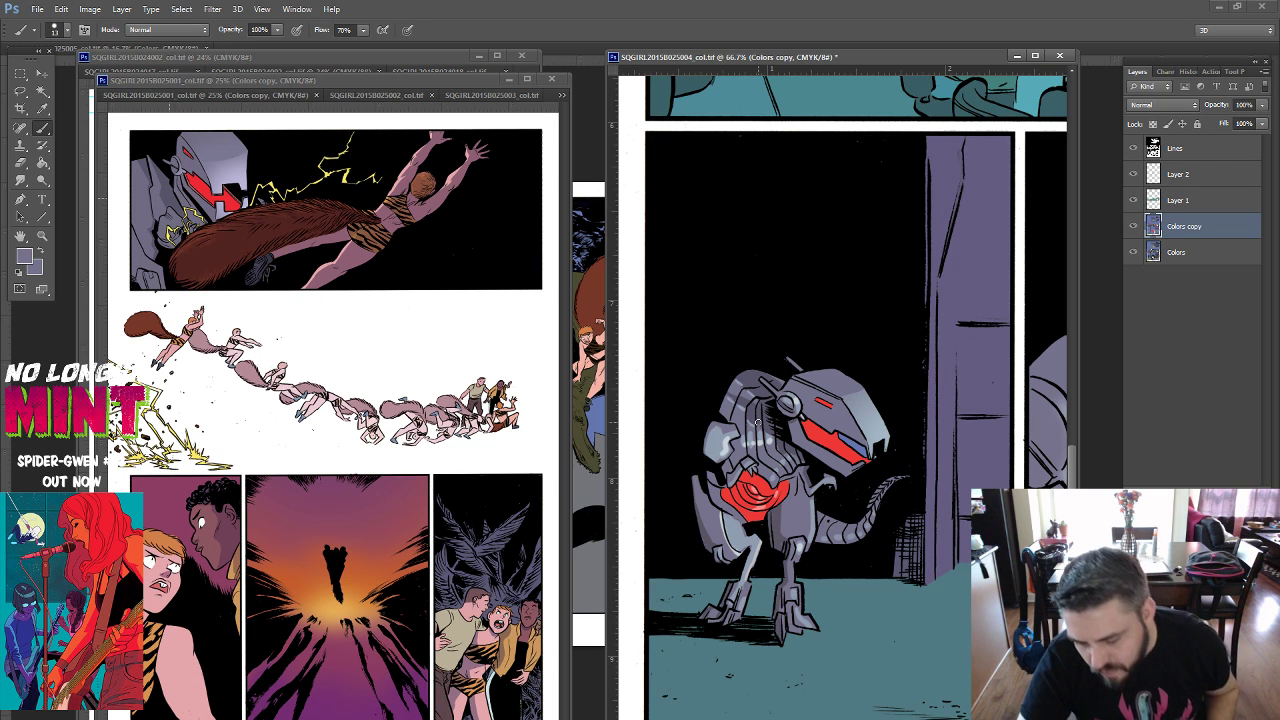
Zoom out to the whole page and Magic Wand-select the red areas.
key("ctrl+minus")
key("ctrl+minus")
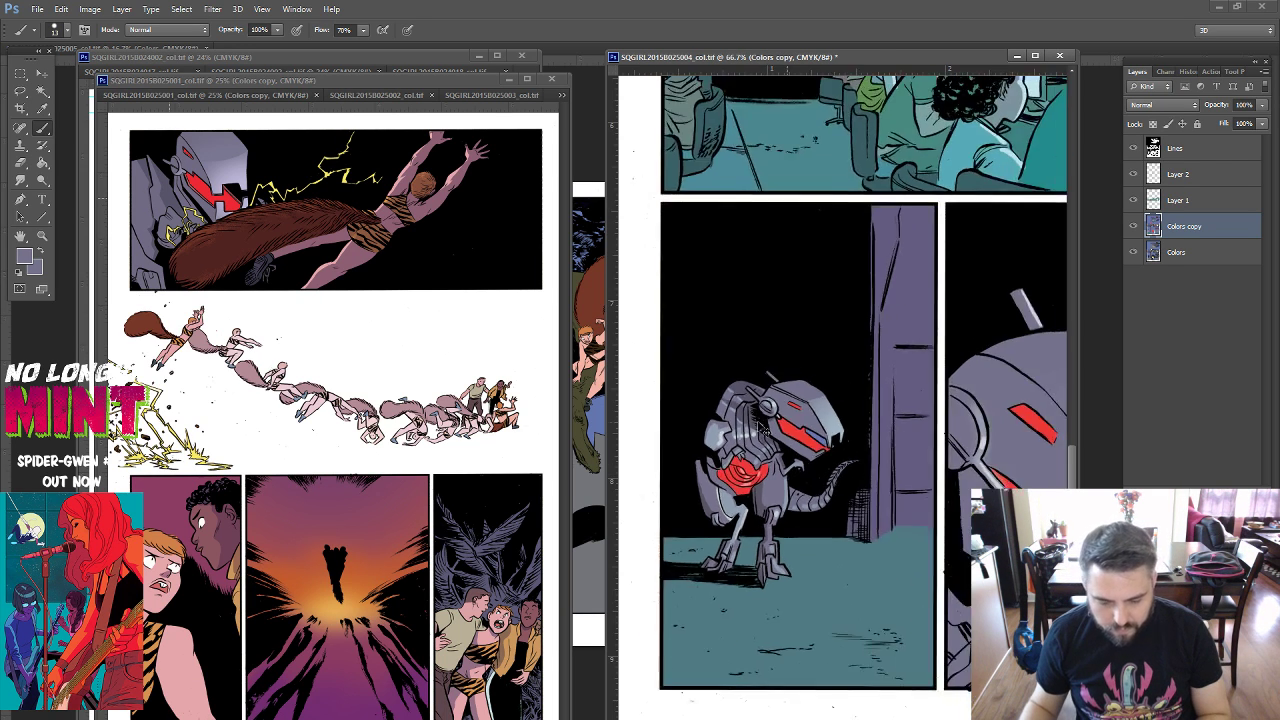
key("ctrl+minus")
key("ctrl+minus")
key("ctrl+minus")
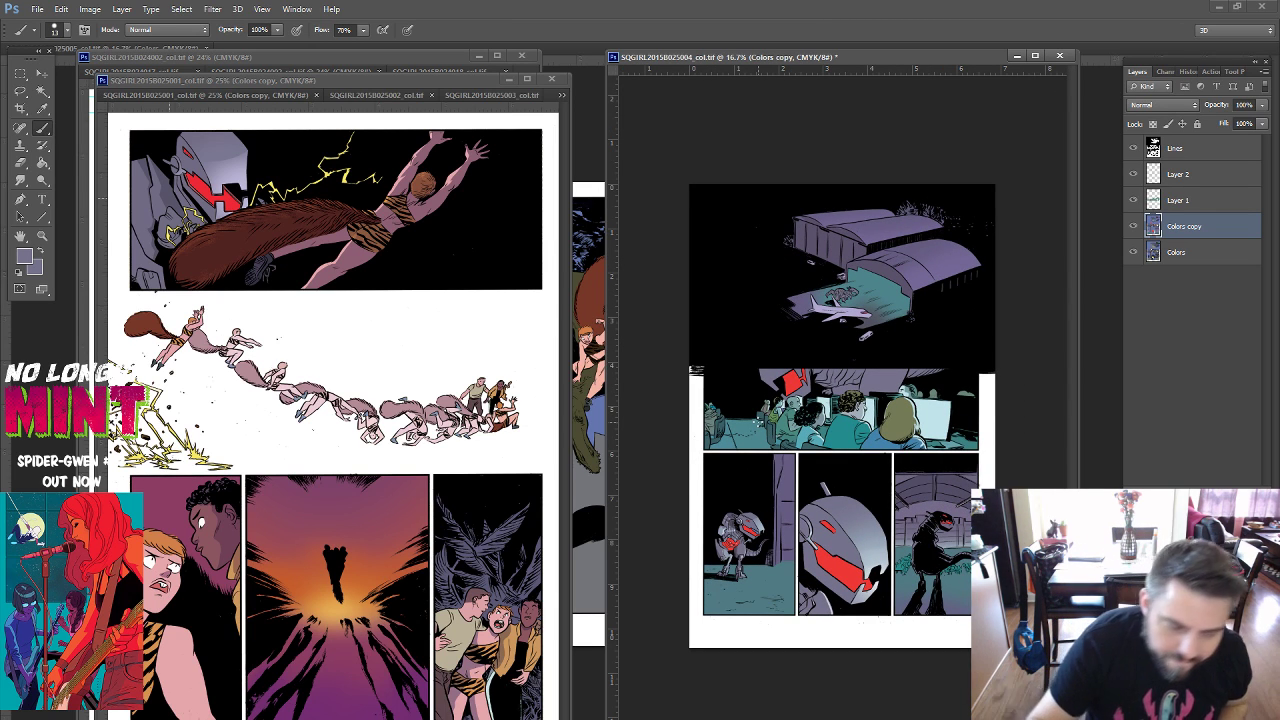
key("w")
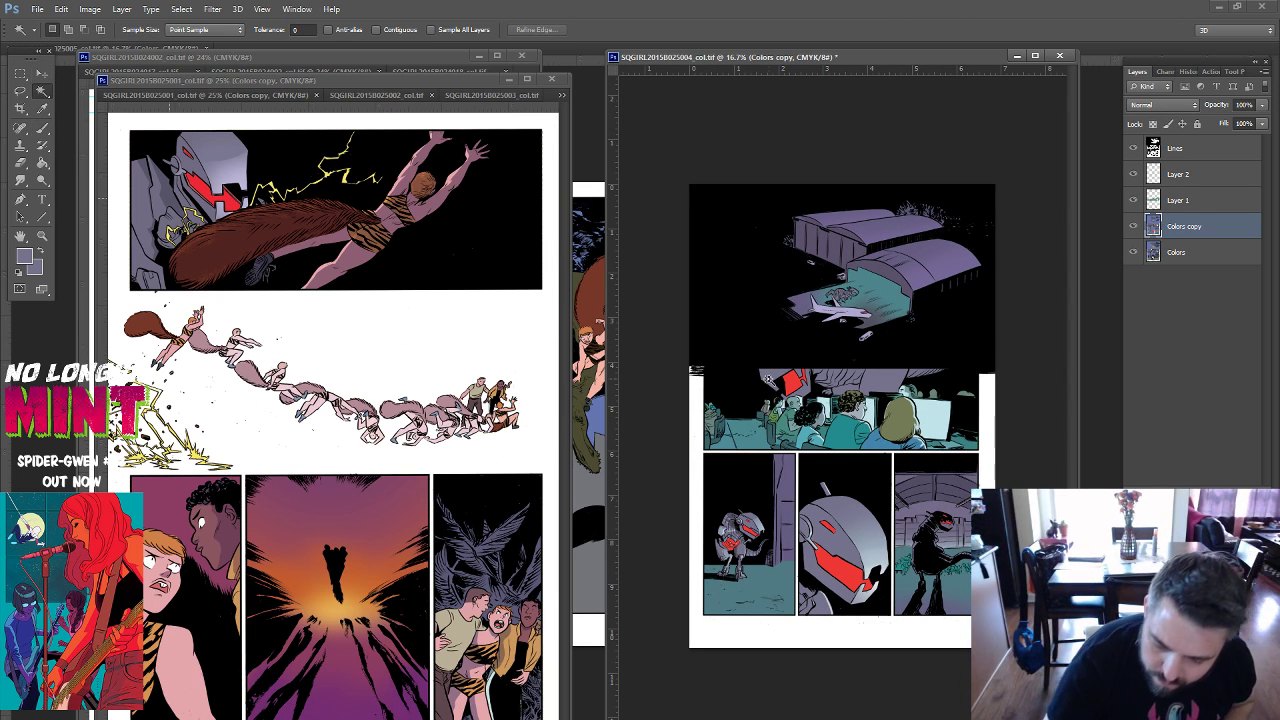
left_click(787, 377)
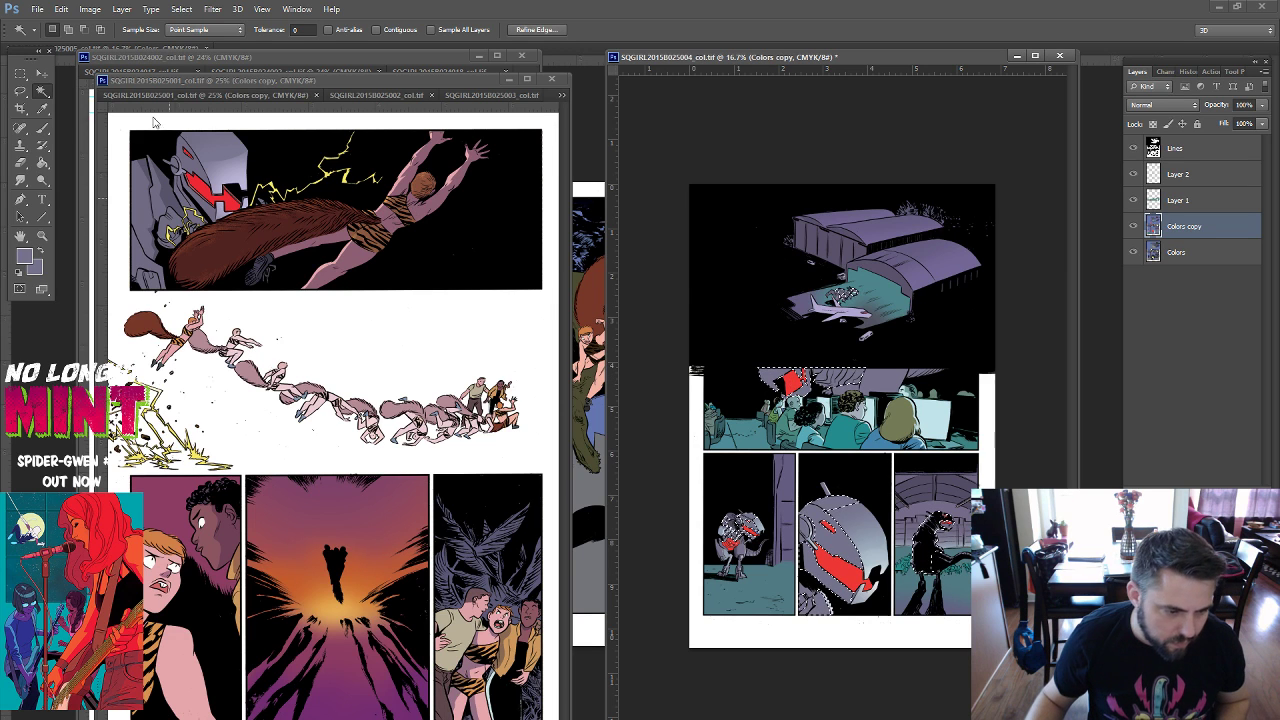
left_click(40, 130)
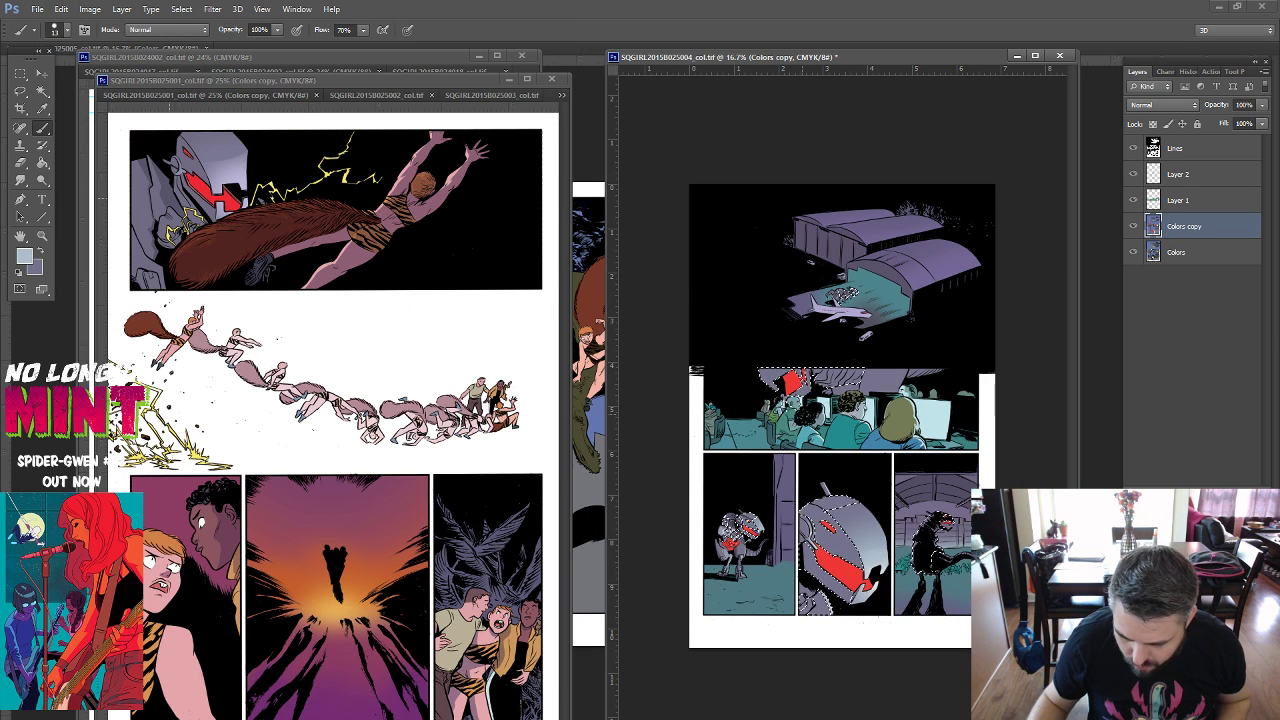
Set the brush size to 300 px and choose a different brush tip.
right_click(853, 434)
type("300")
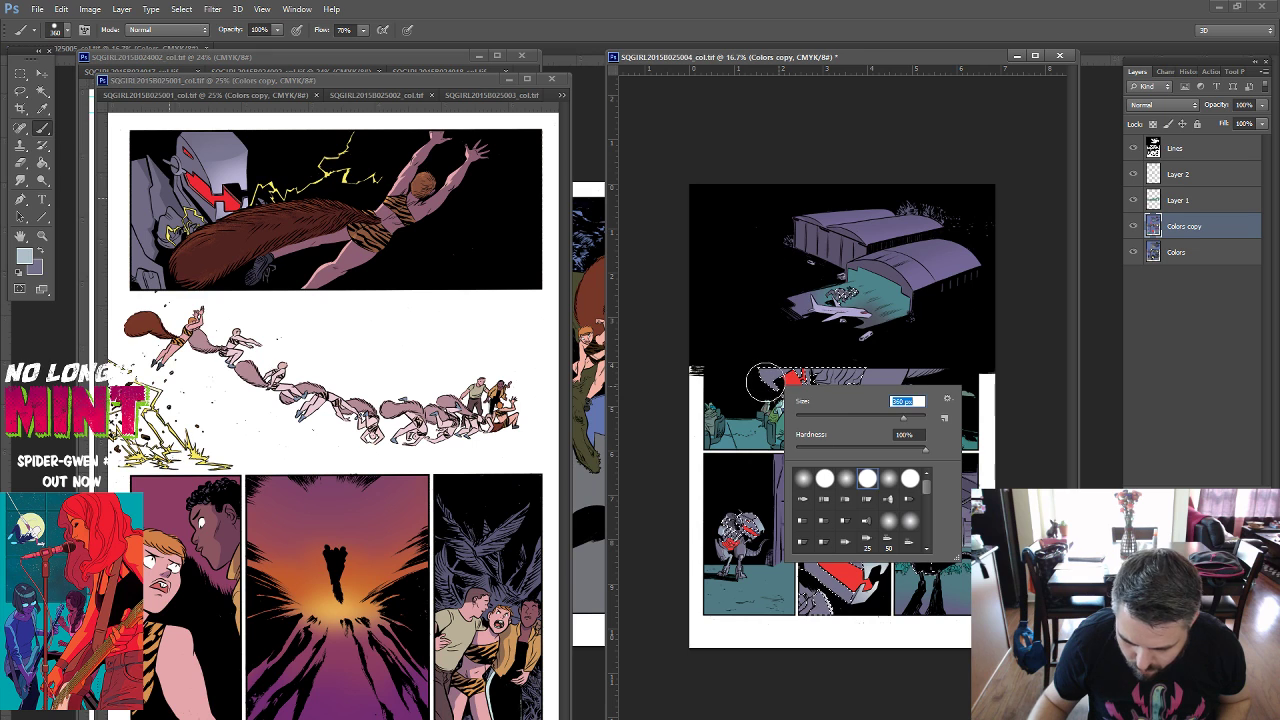
key("Return")
right_click(858, 410)
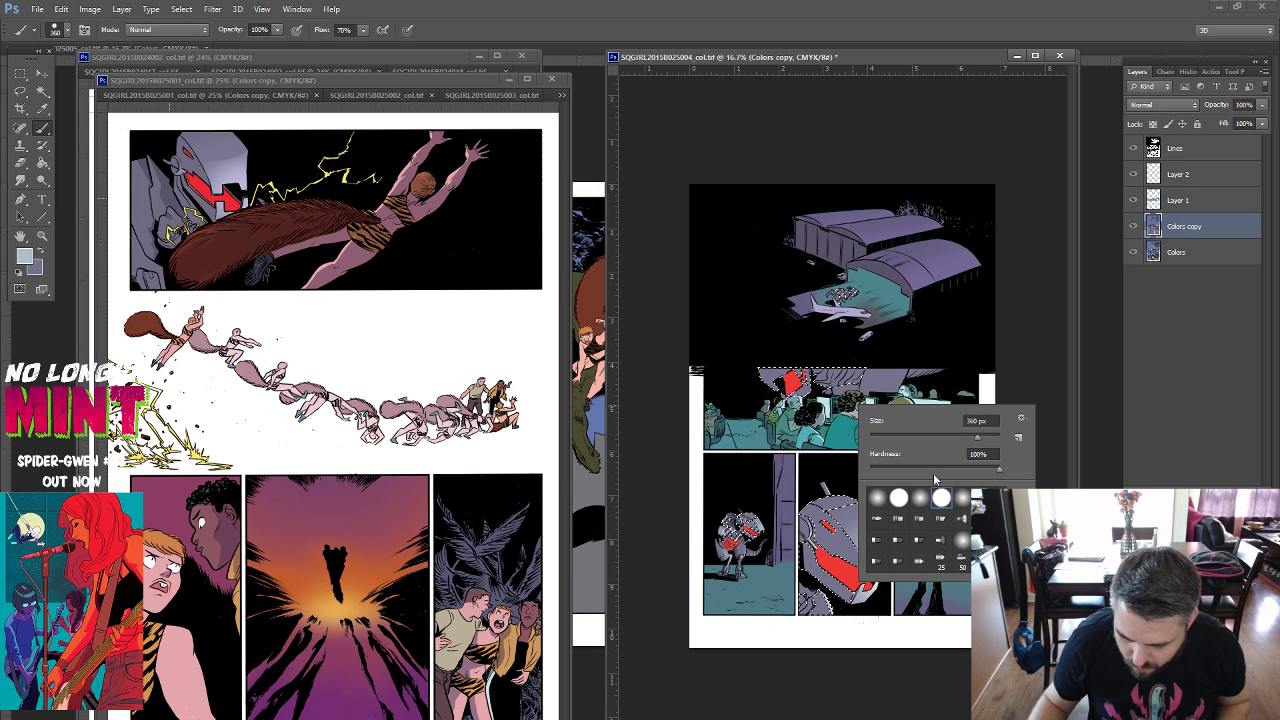
left_click(966, 497)
key("Return")
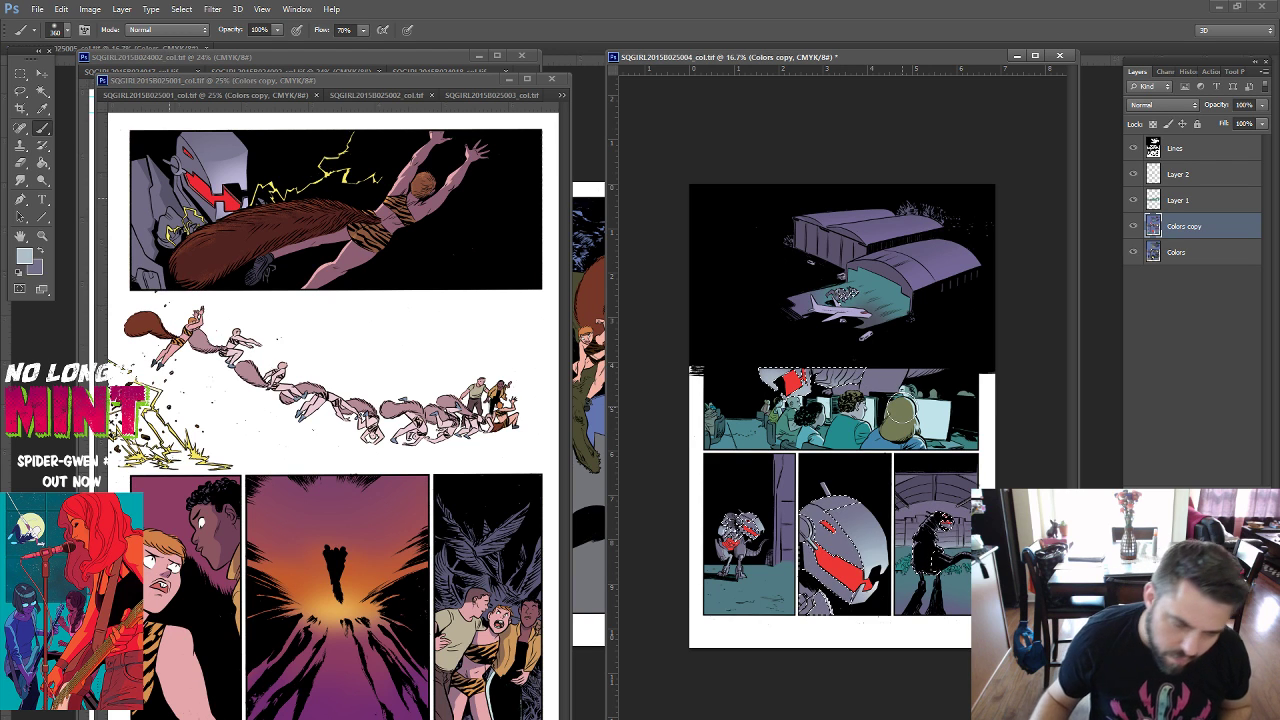
Try the Magic Wand and Lasso, then return to the Brush for a soft 360 px, 0% hardness tip.
left_click(42, 90)
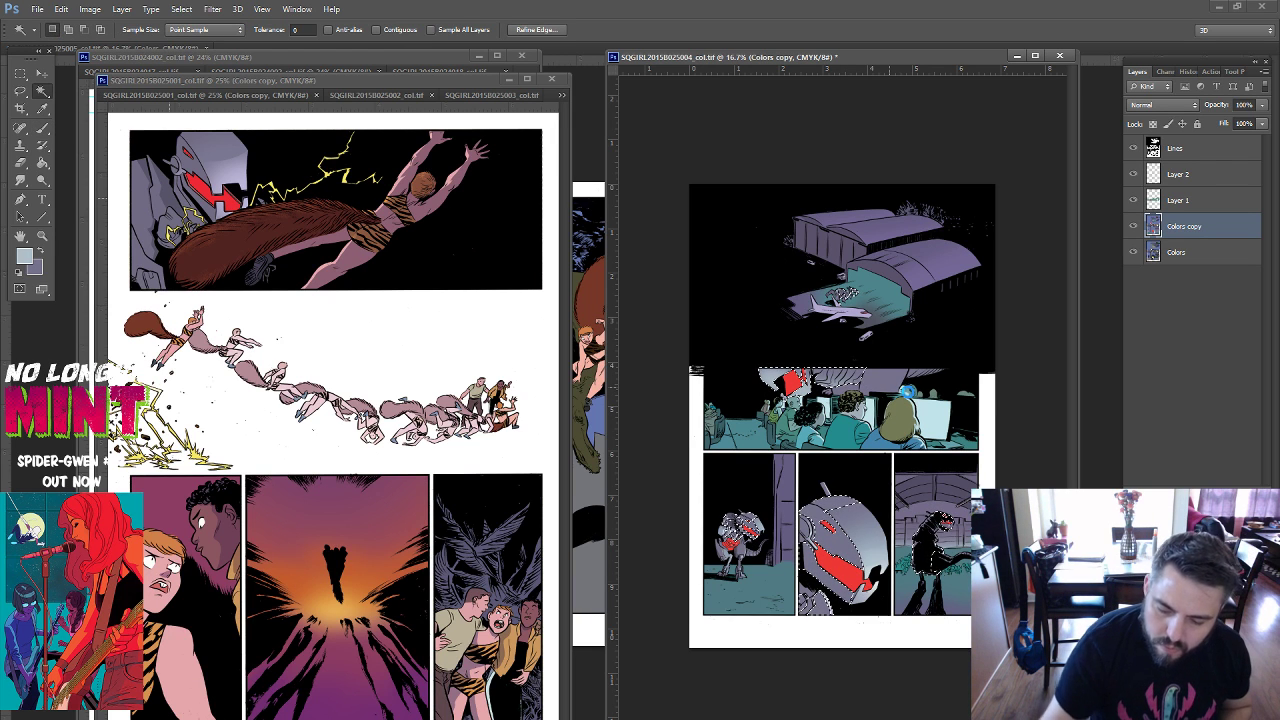
left_click(20, 90)
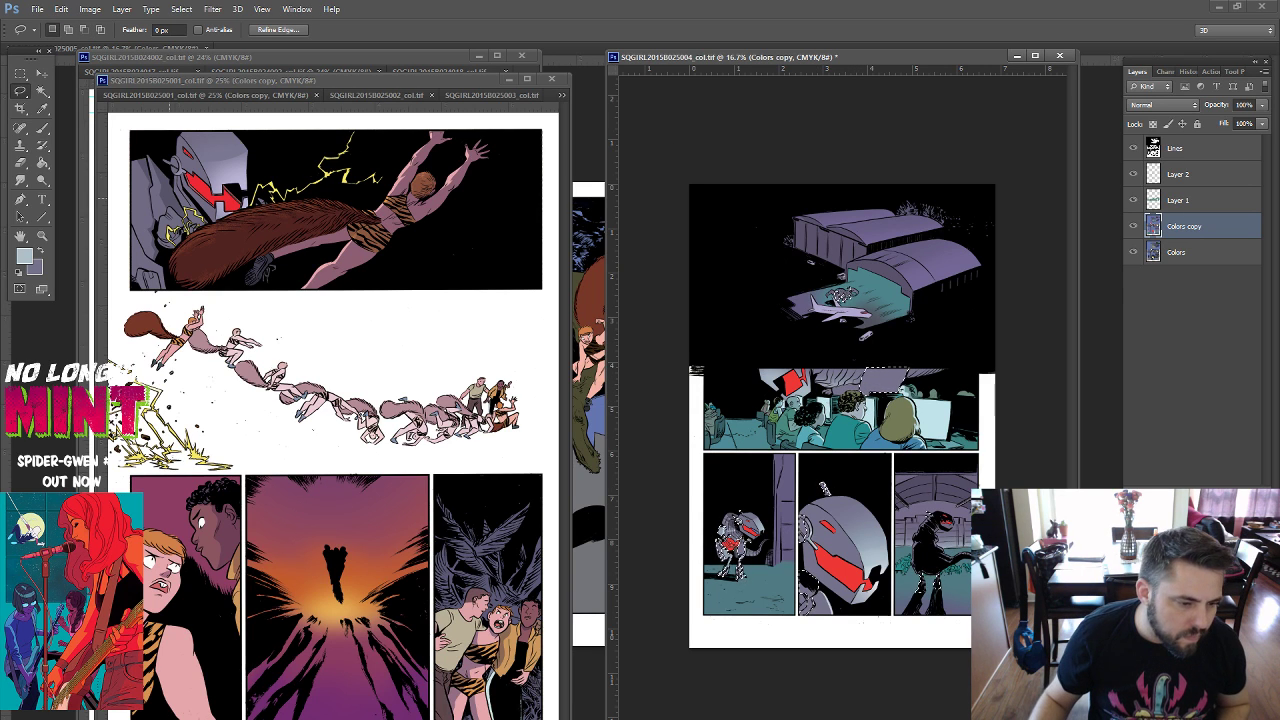
left_click(42, 128)
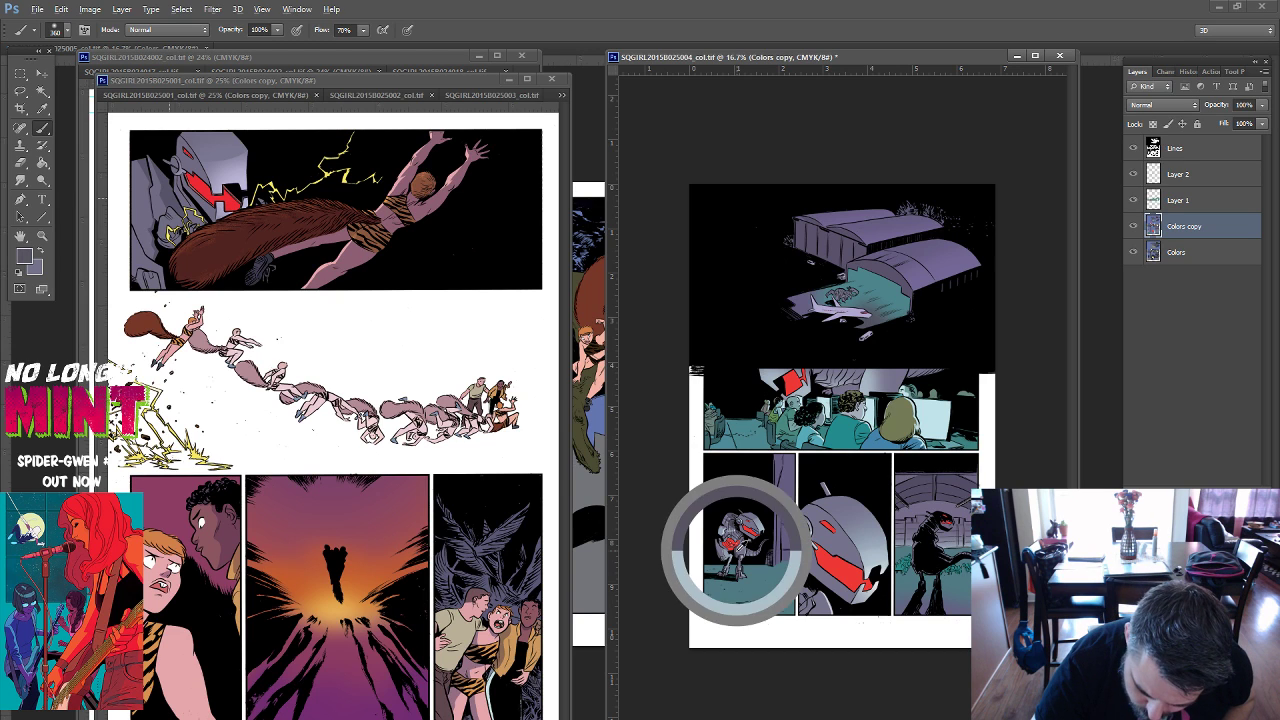
right_click(904, 376)
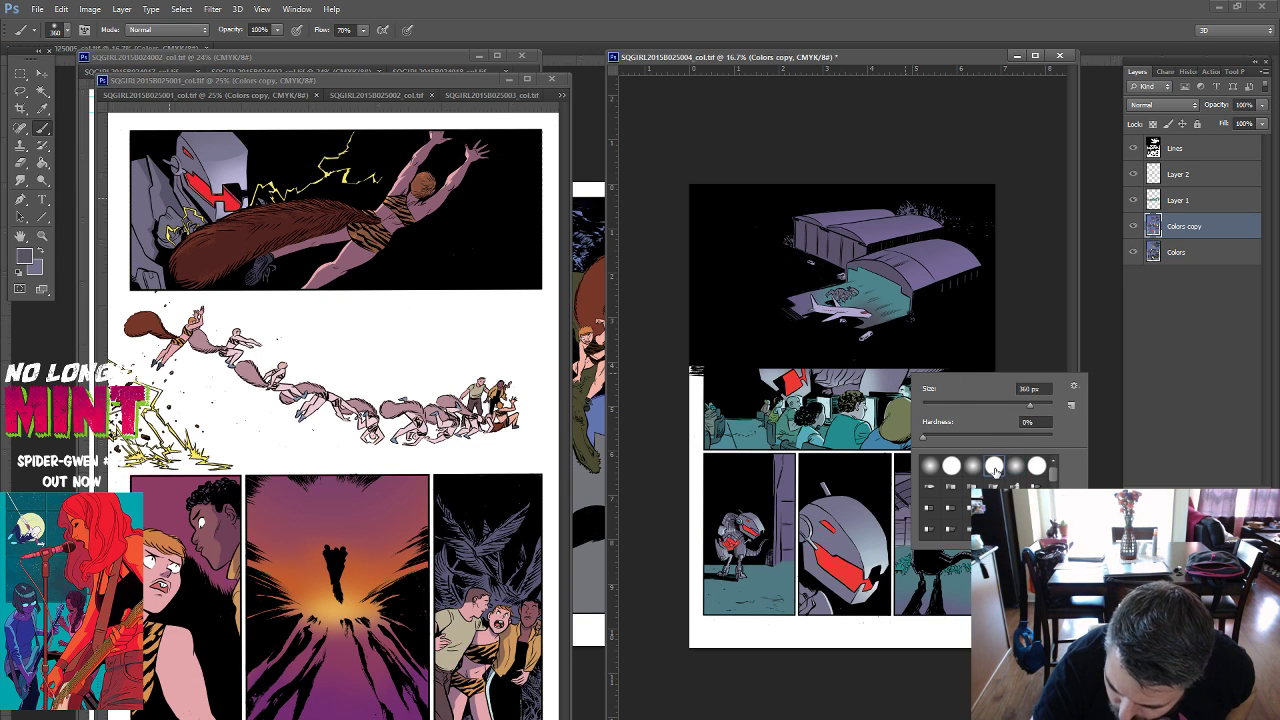
On the Colors layer, Magic Wand-select the figures and robot helmet panel, then return to Colors copy.
left_click(1190, 252)
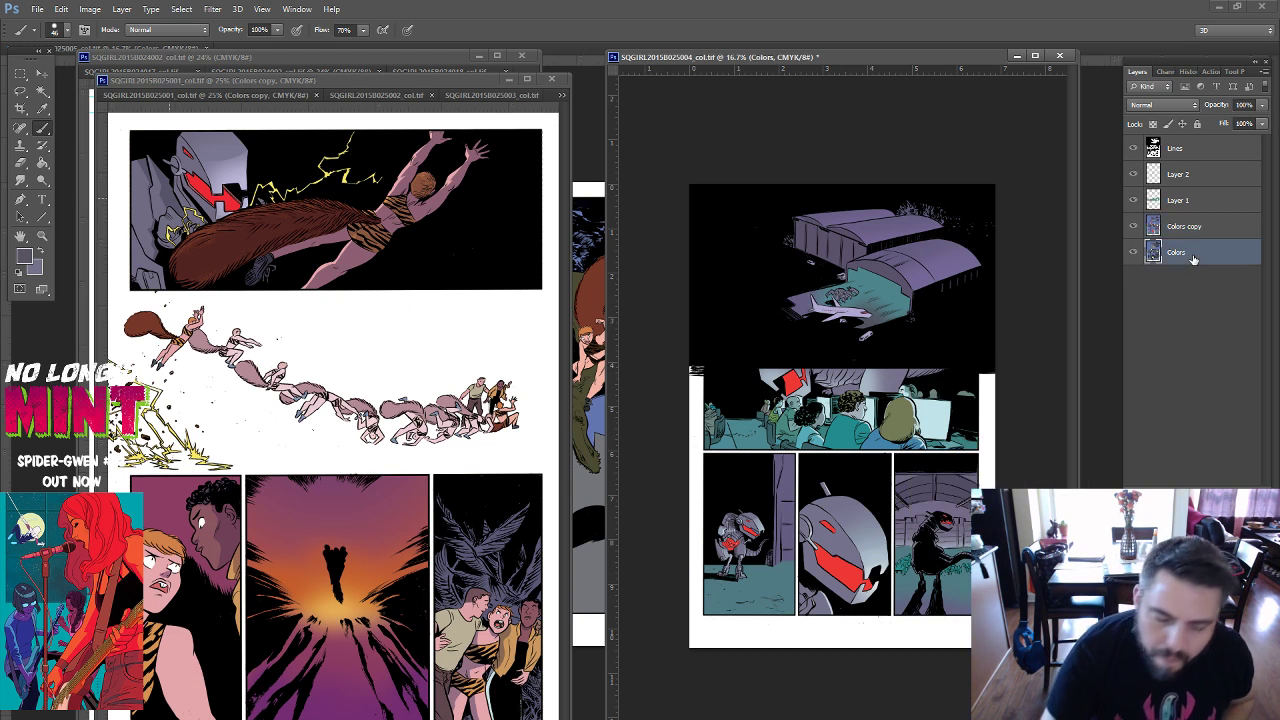
left_click(42, 90)
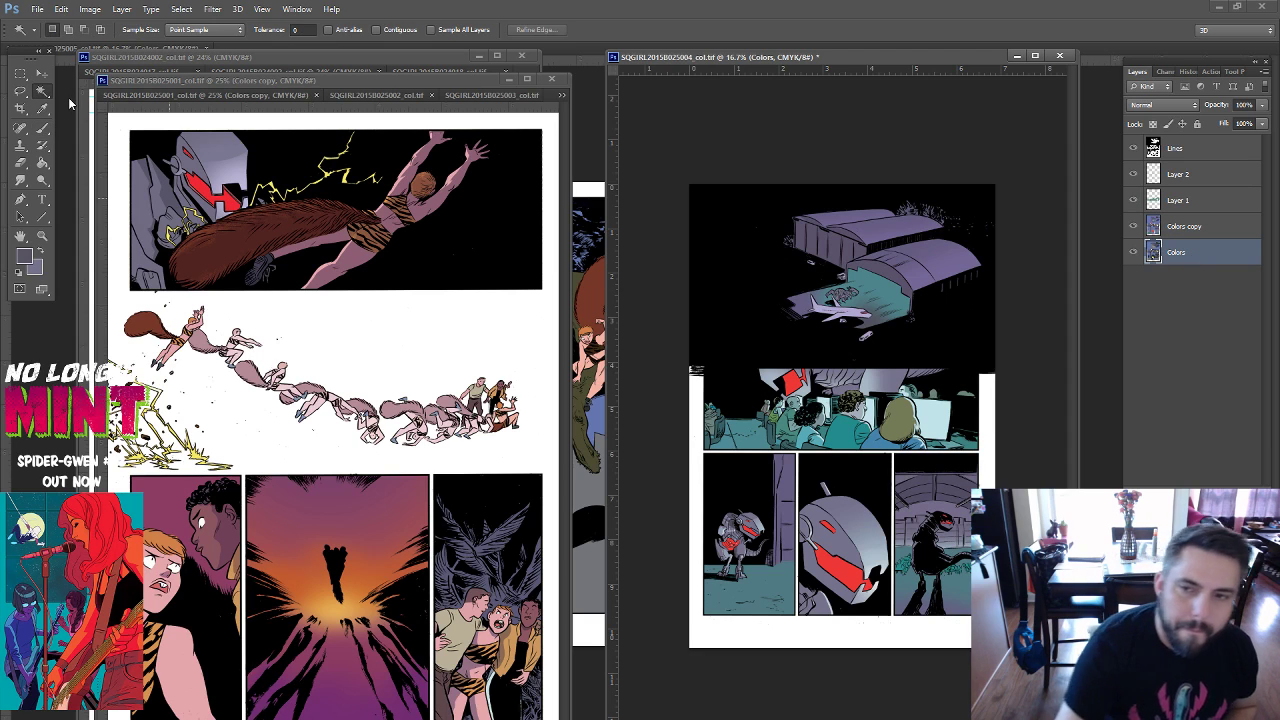
left_click(931, 354)
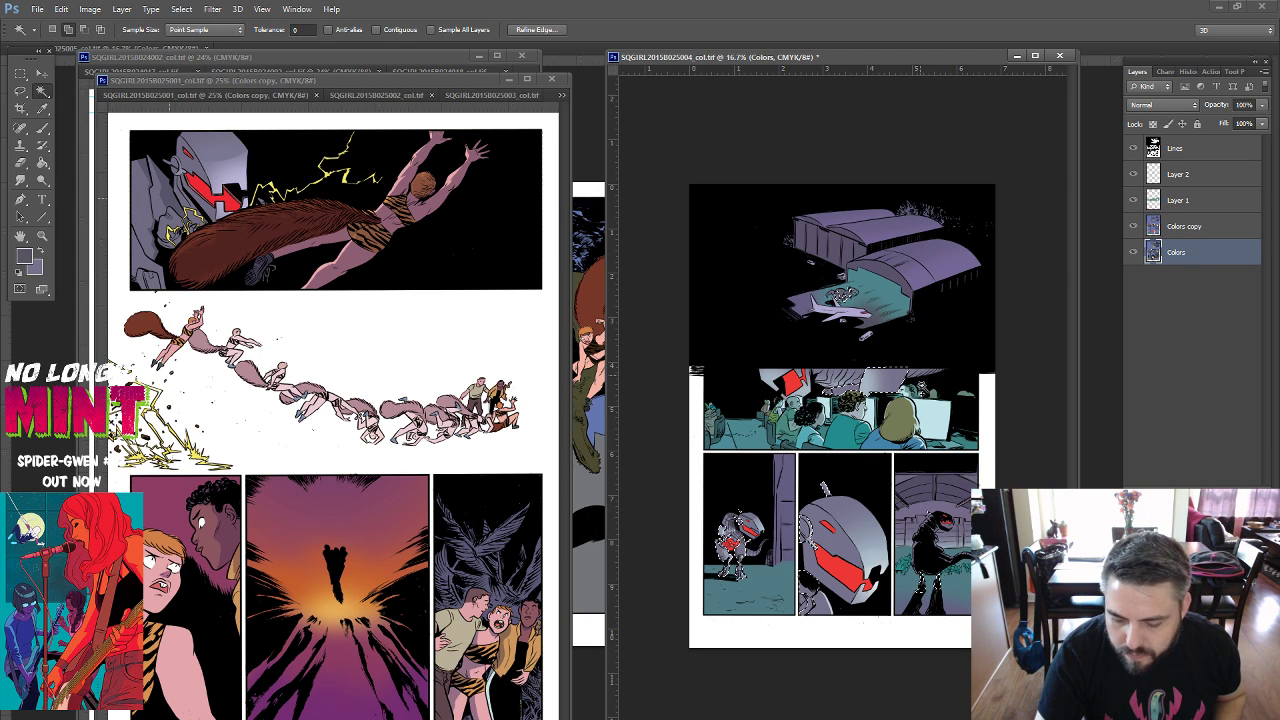
left_click(869, 369, "shift")
left_click(860, 530, "shift")
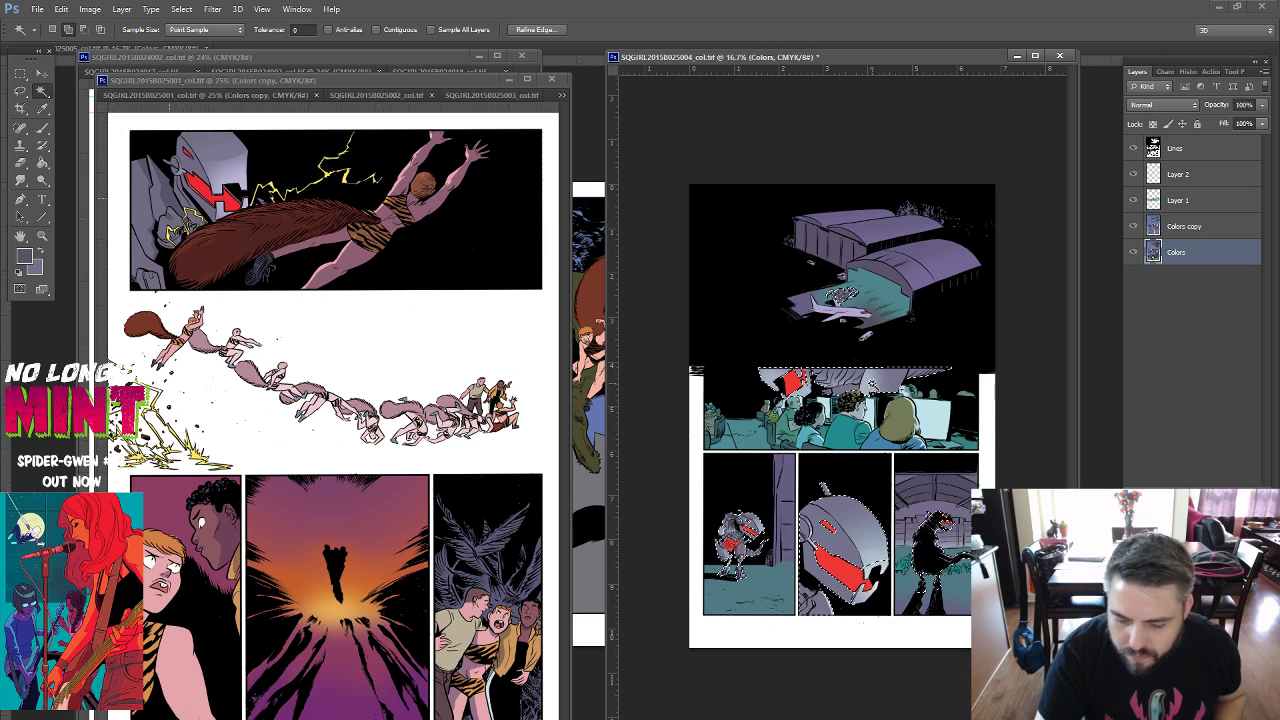
left_click(38, 130)
left_click(38, 130)
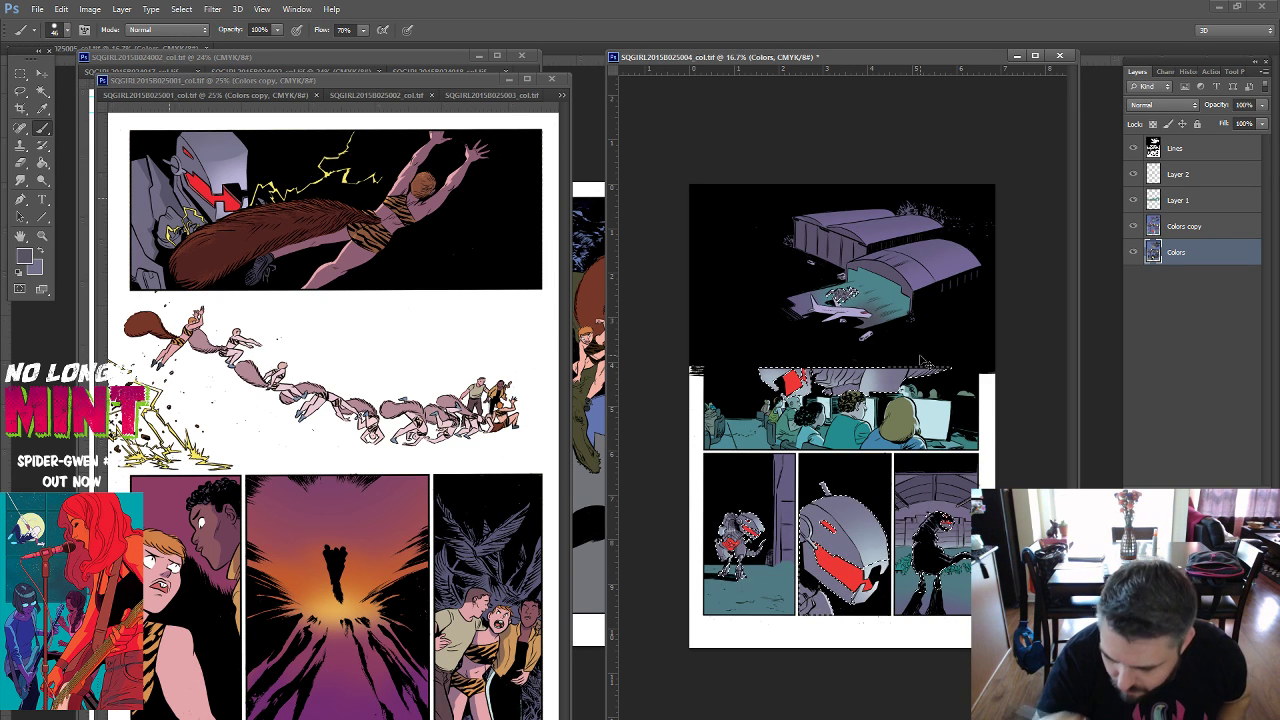
key("alt+bracketright")
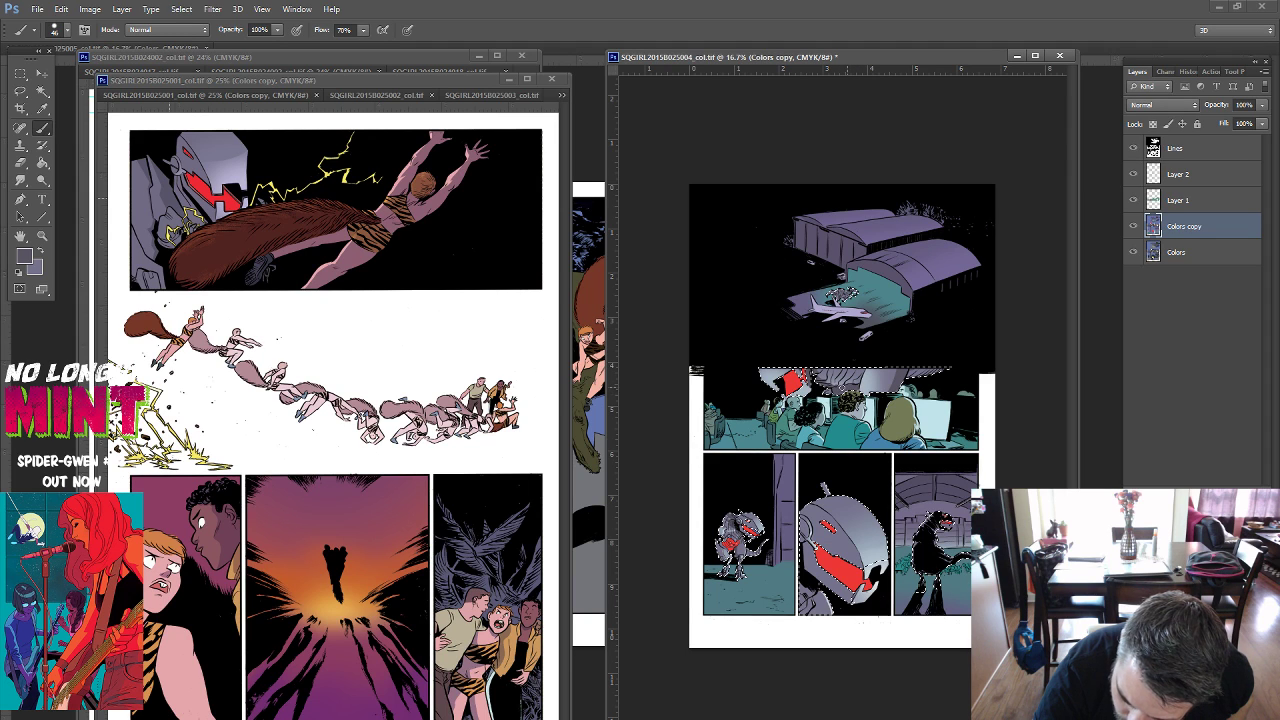
Zoom the right page to 50% on the hangar and office panels.
scroll(843, 387, "up", 2)
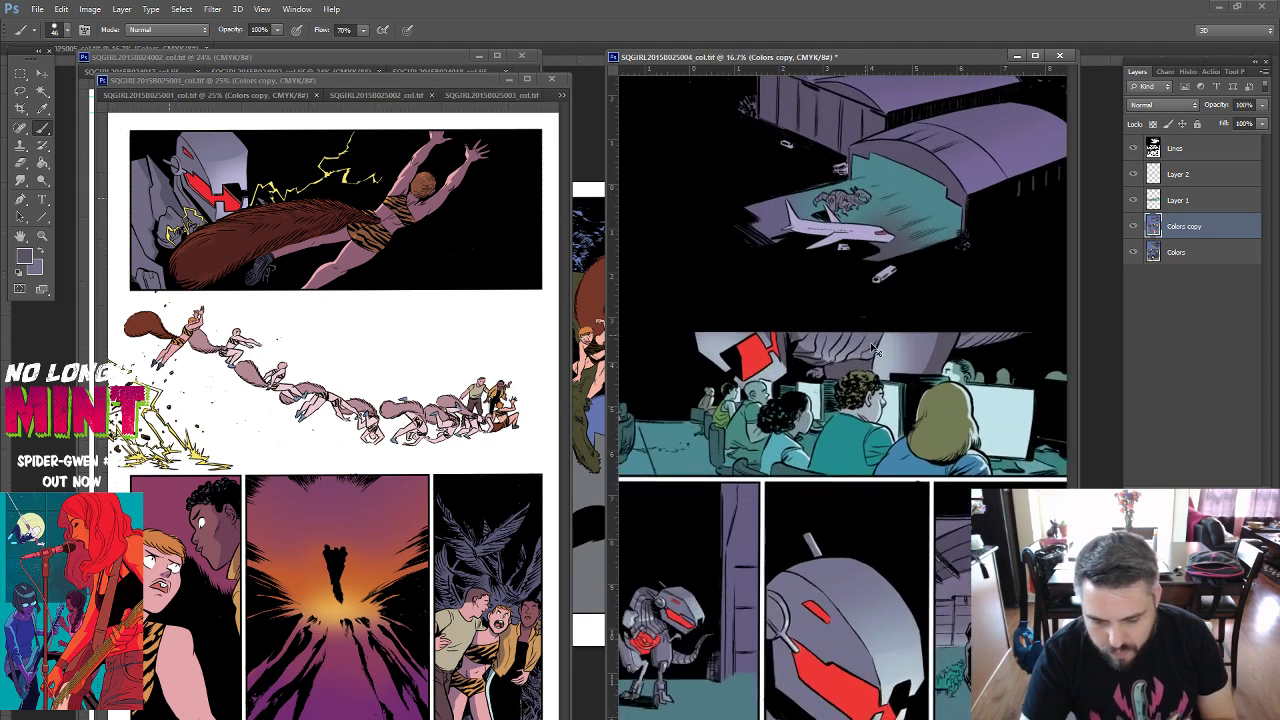
scroll(873, 348, "up", 3)
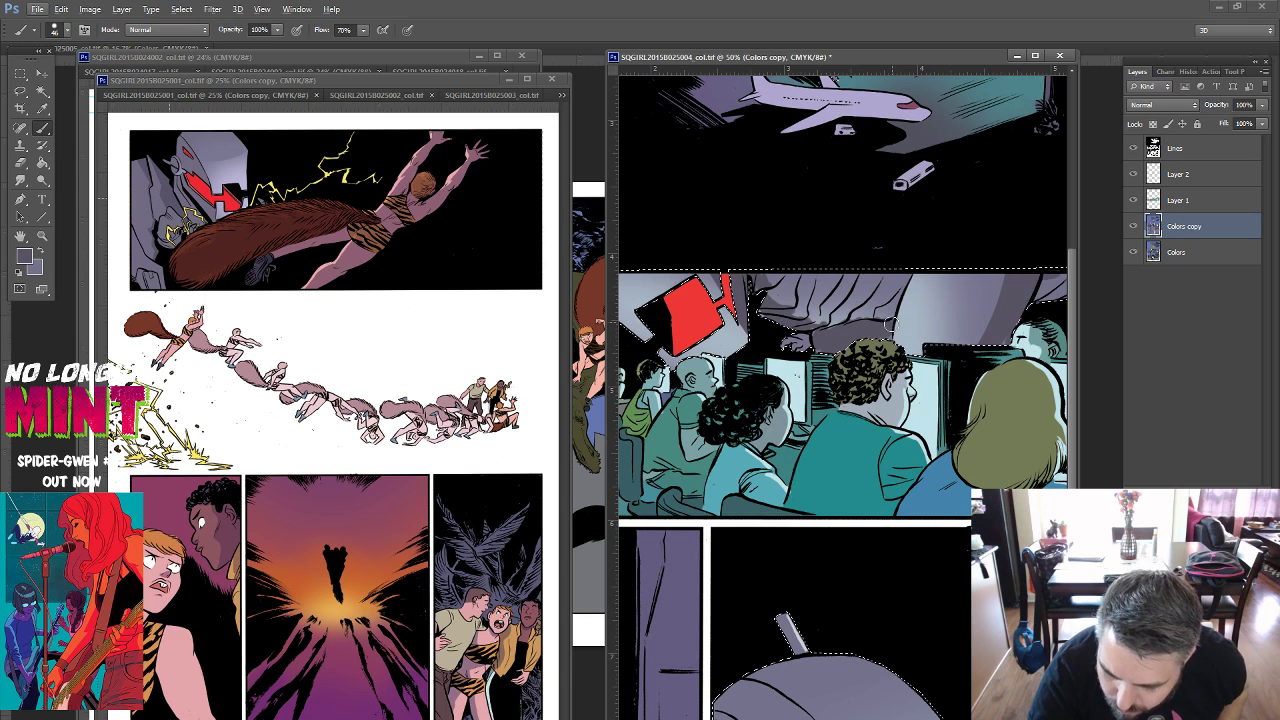
Sample ceiling greys and paint soft lighter shading across the office panel's grey ceiling.
right_click(896, 327)
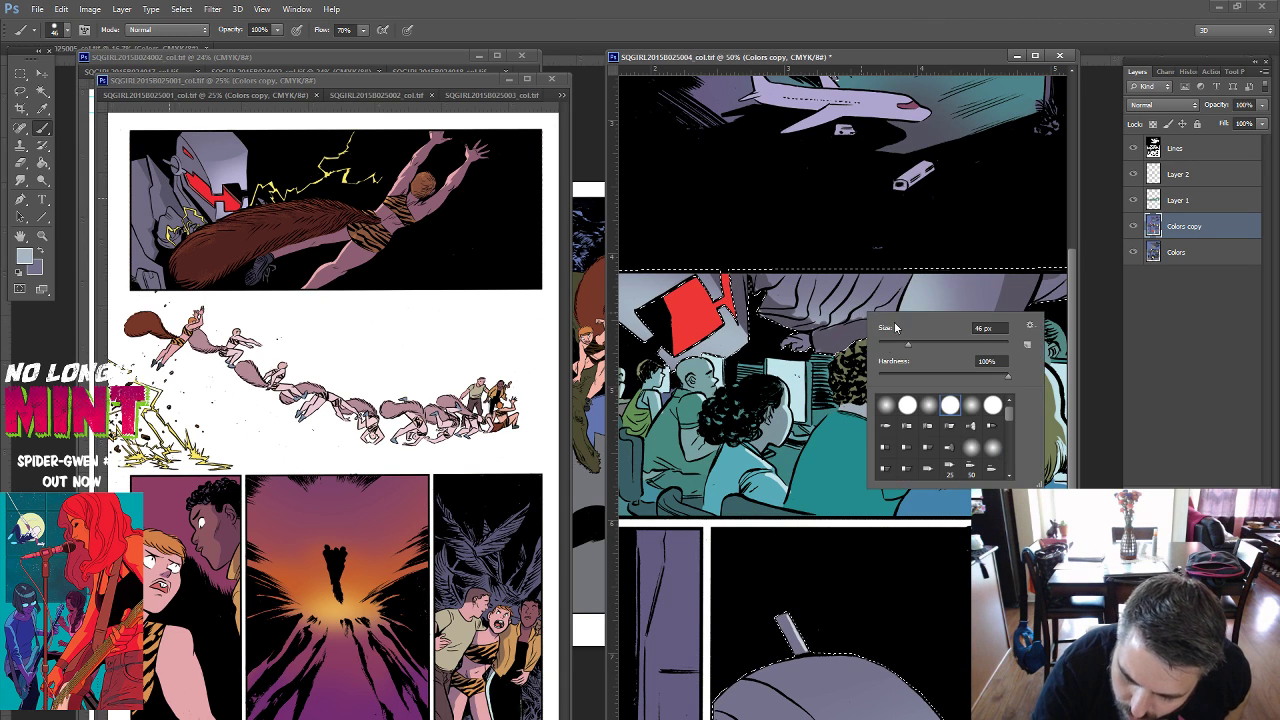
key("Escape")
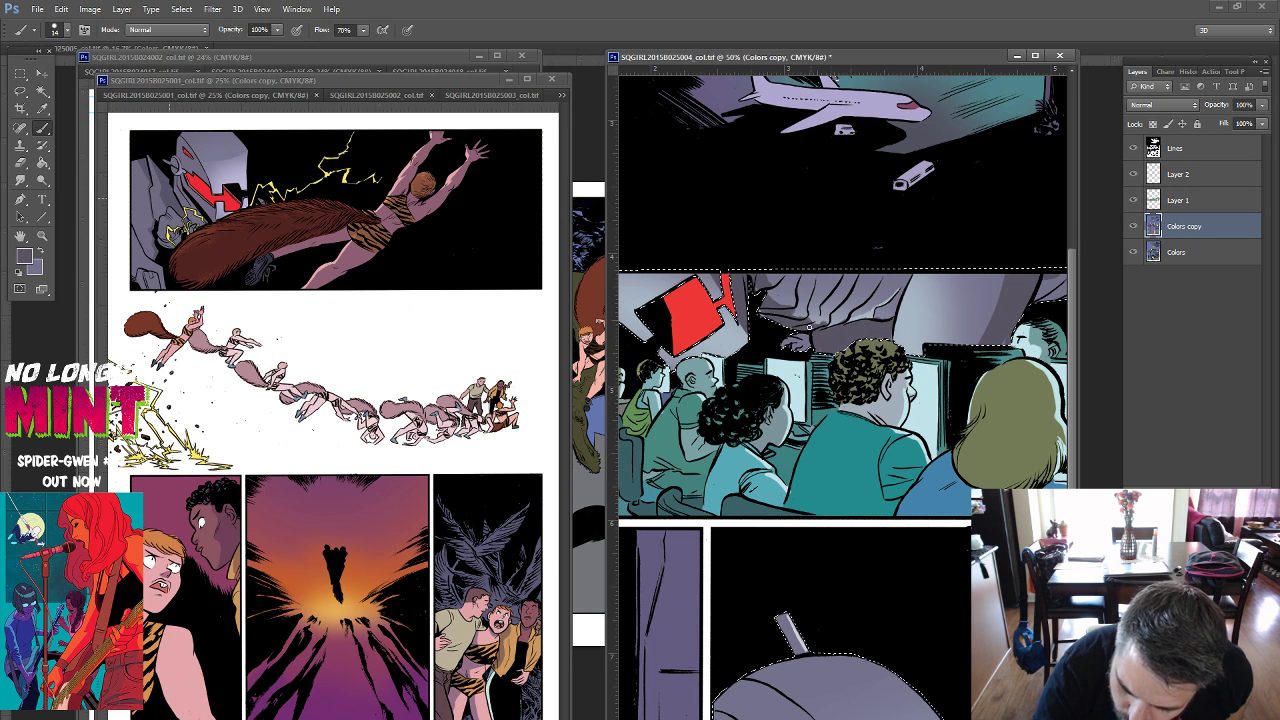
left_click(873, 311, "alt")
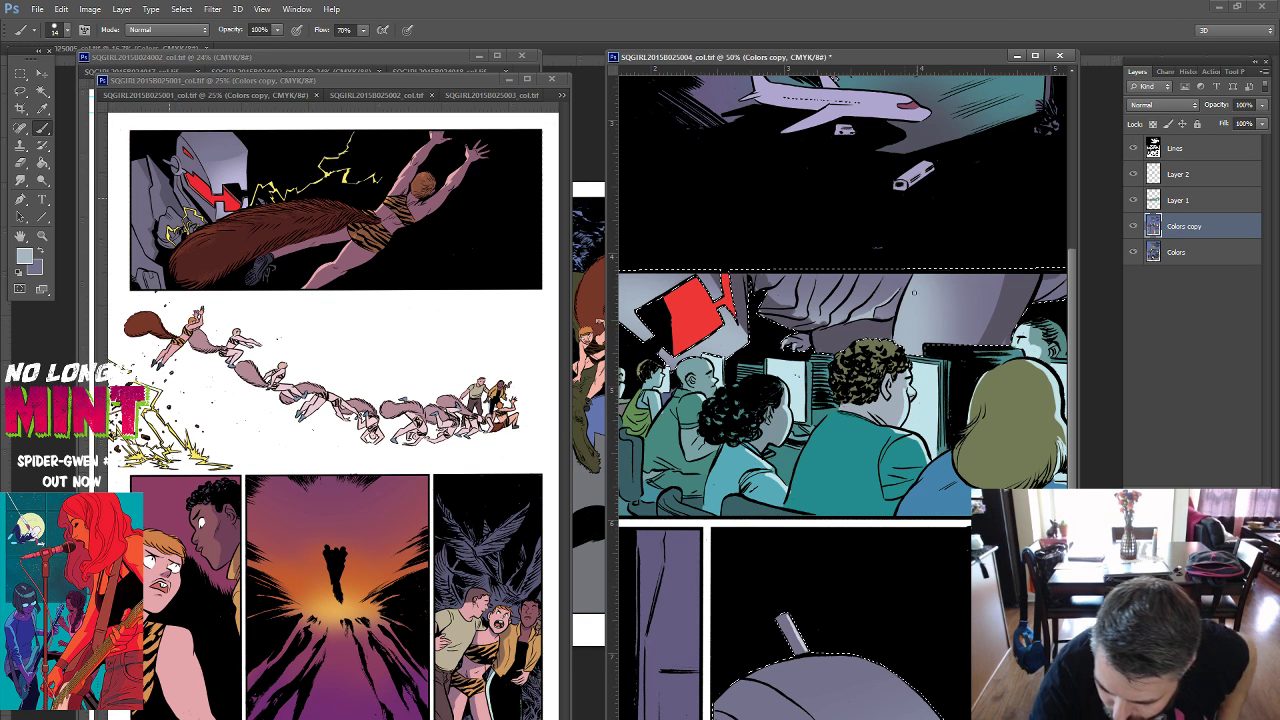
left_click_drag(816, 308, 897, 331)
left_click(855, 296, "alt")
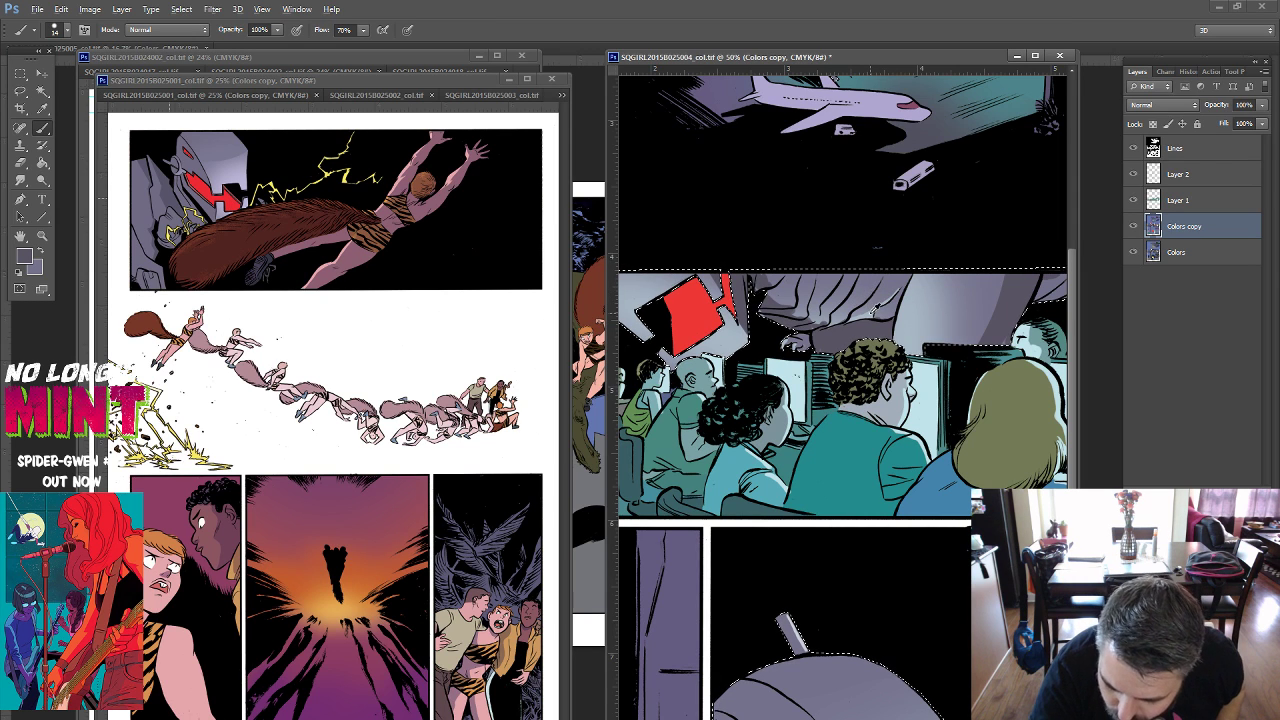
left_click(833, 79, "alt")
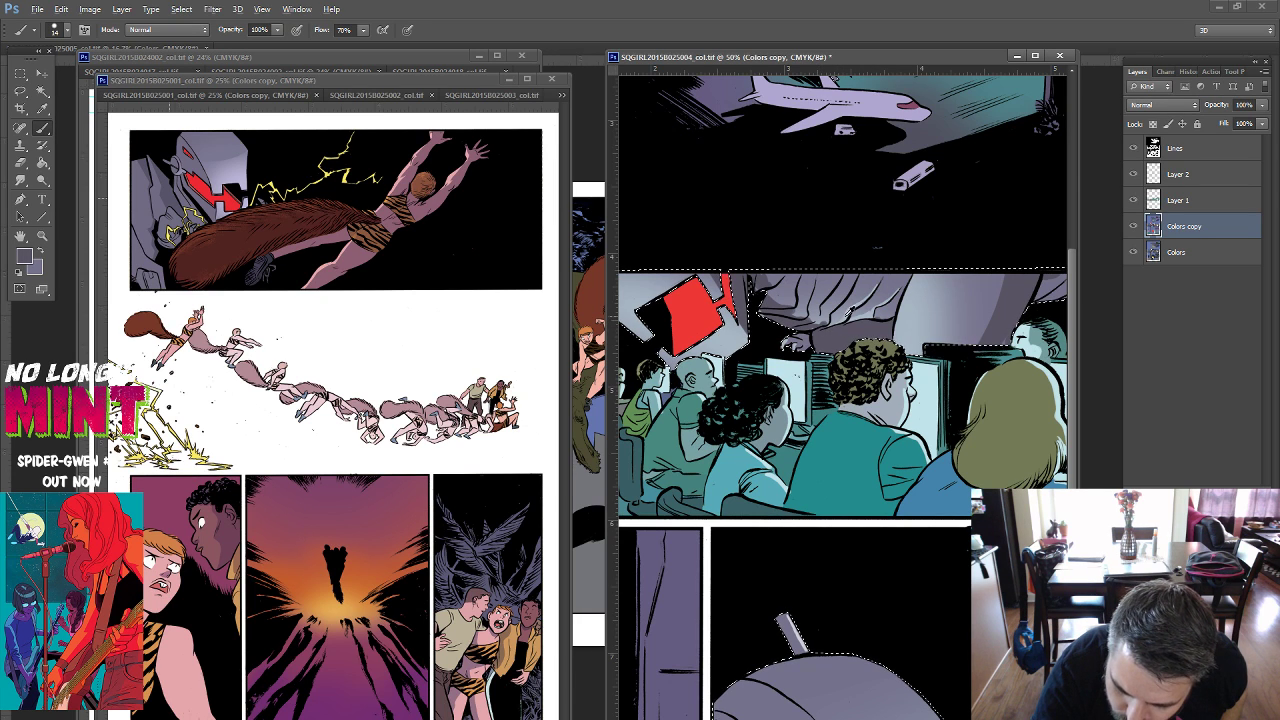
left_click(852, 302, "alt")
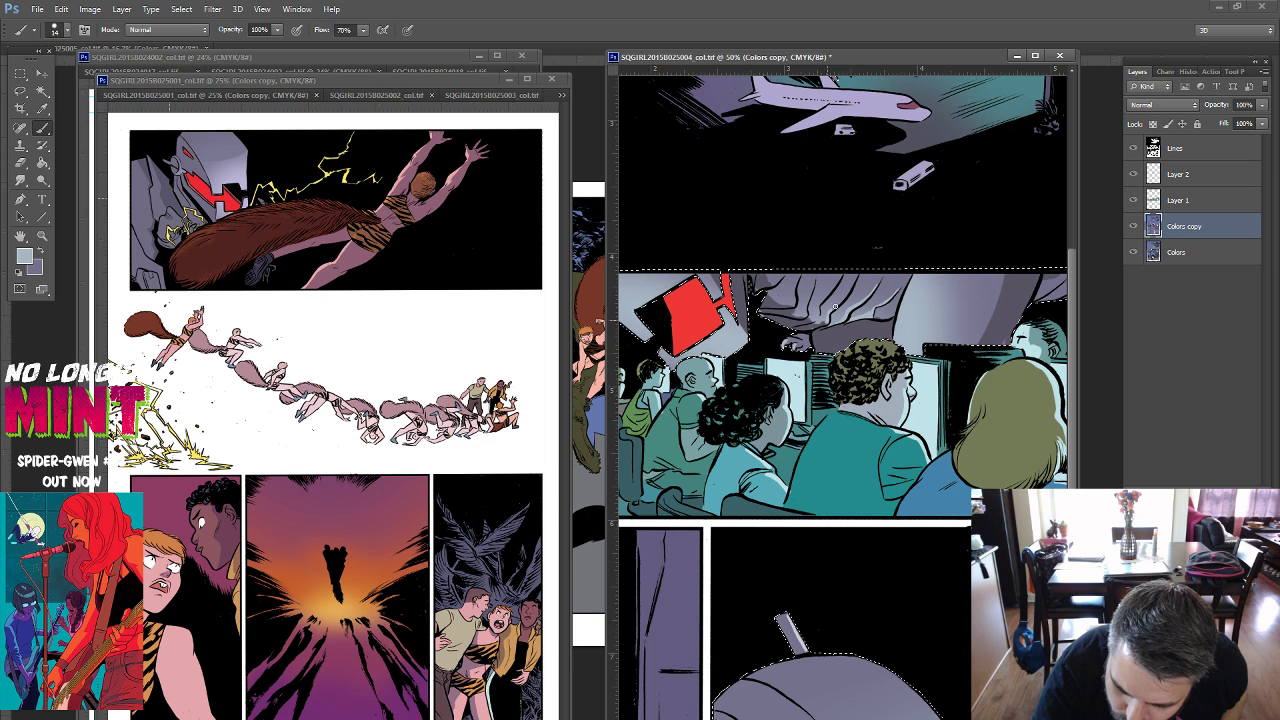
left_click(822, 318, "alt")
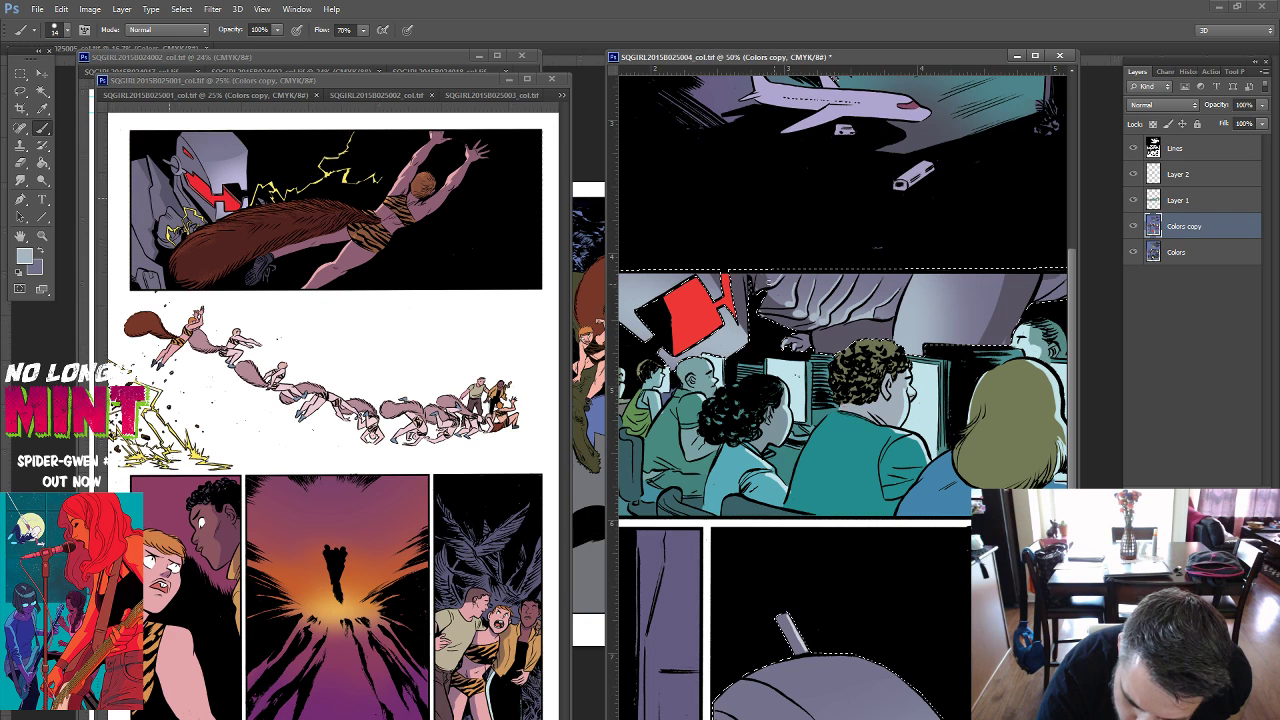
left_click(765, 278)
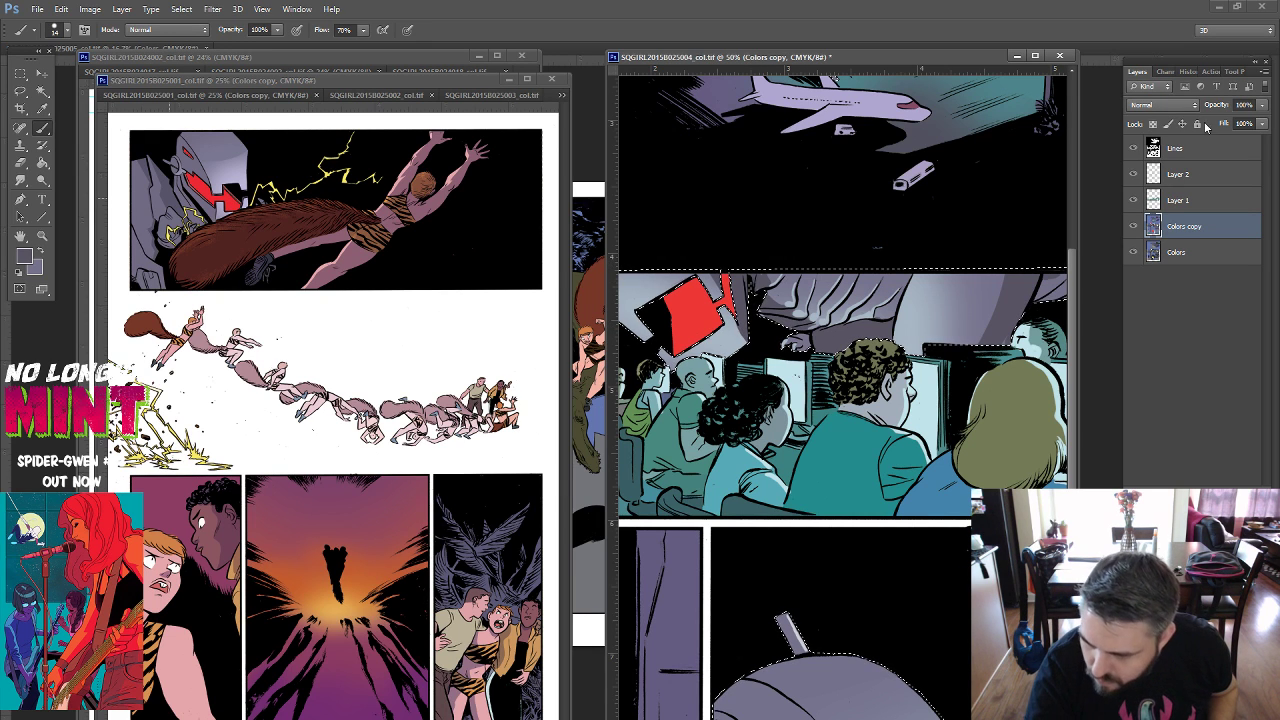
Compare the last paint stroke through History and undo/redo, then zoom out.
left_click(1183, 71)
left_click(1148, 388)
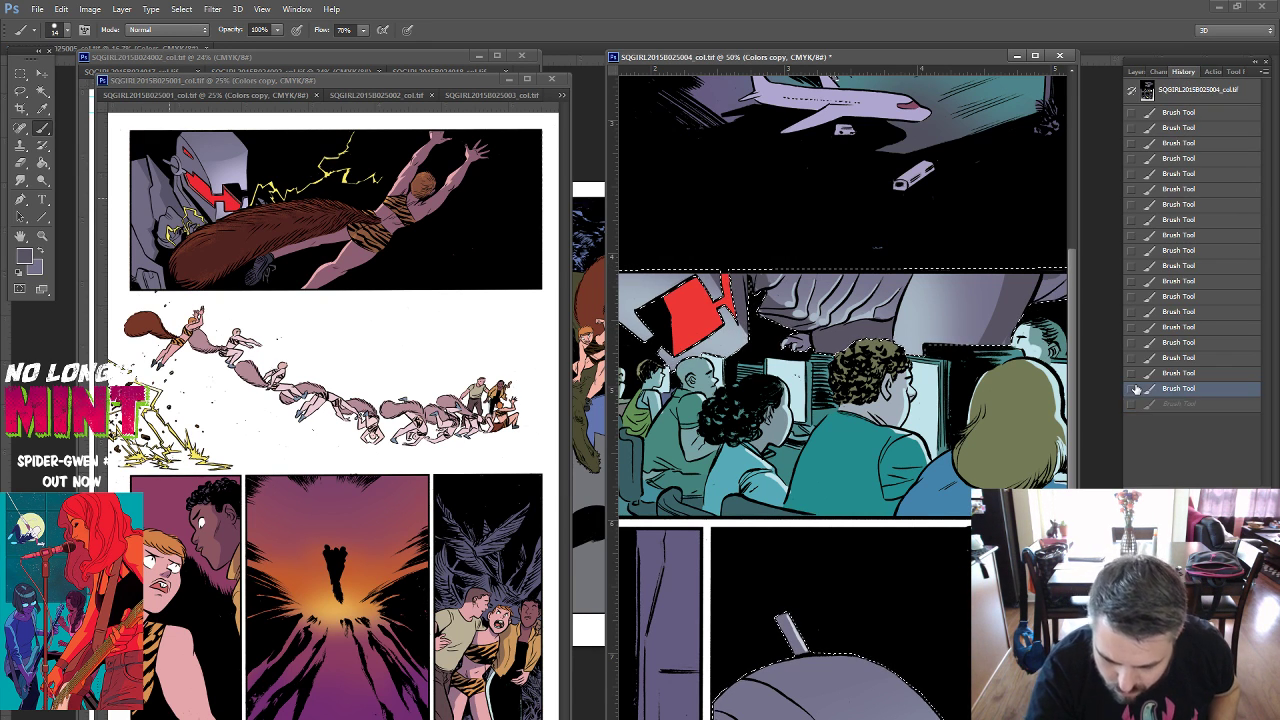
left_click(1160, 403)
key("ctrl+z")
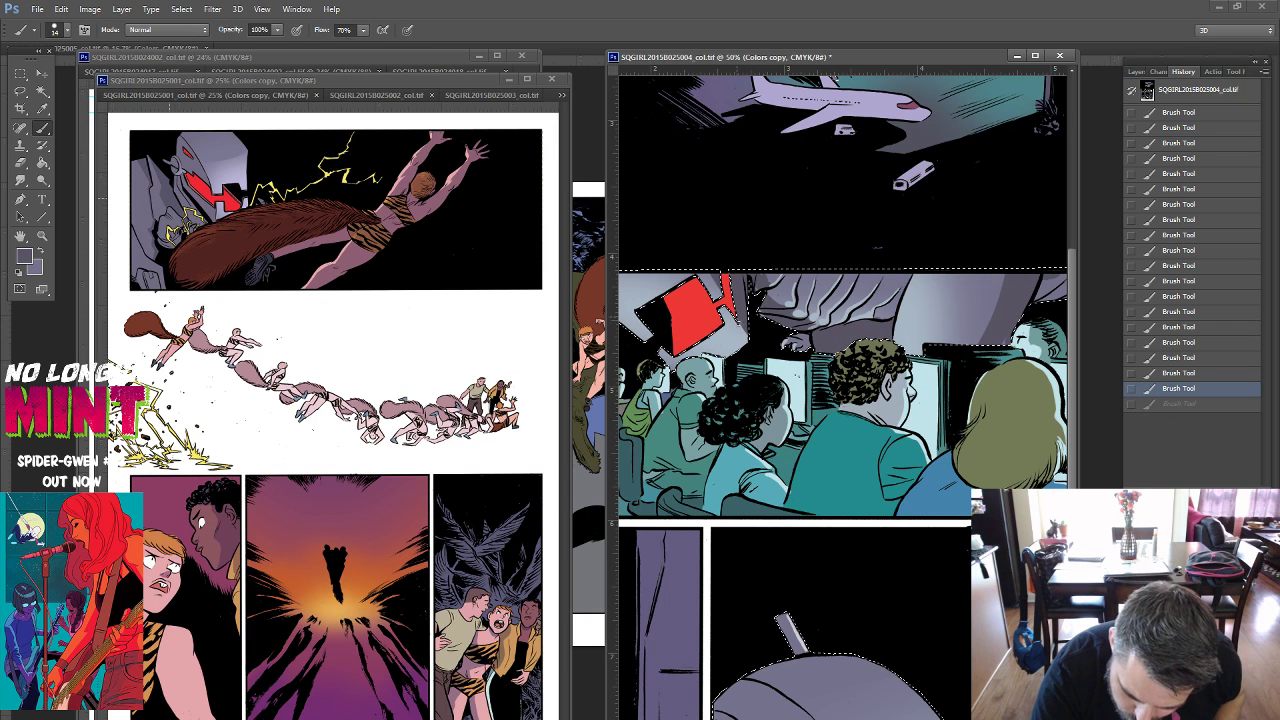
key("ctrl+z")
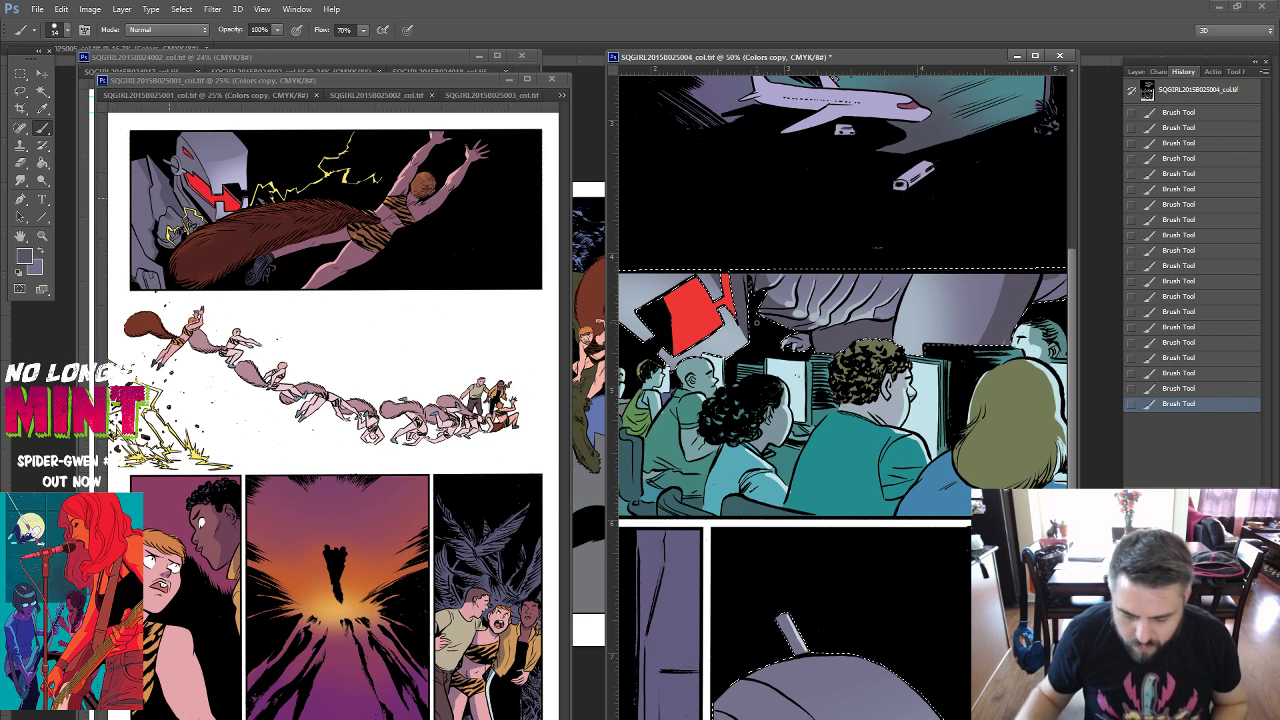
key("ctrl+minus")
key("ctrl+minus")
key("ctrl+minus")
key("ctrl+minus")
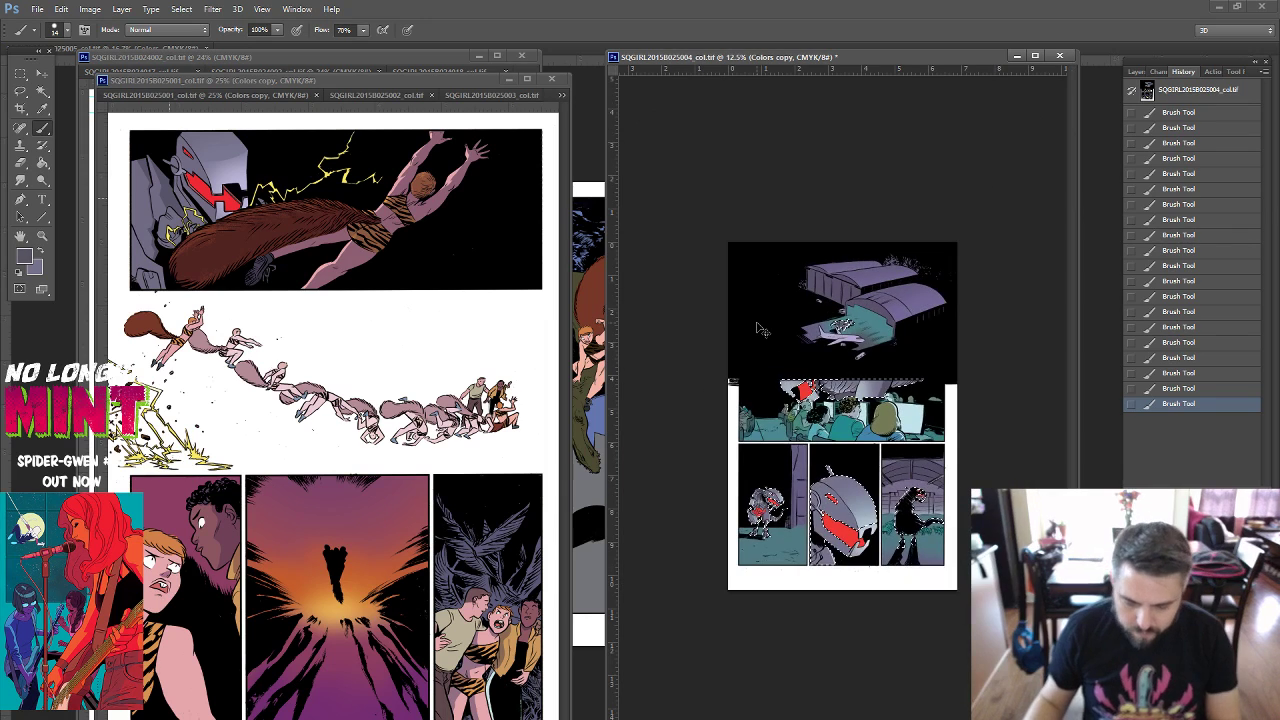
Save page 025004, deselect, and dock its window into the left tab group.
left_click(37, 9)
left_click(66, 157)
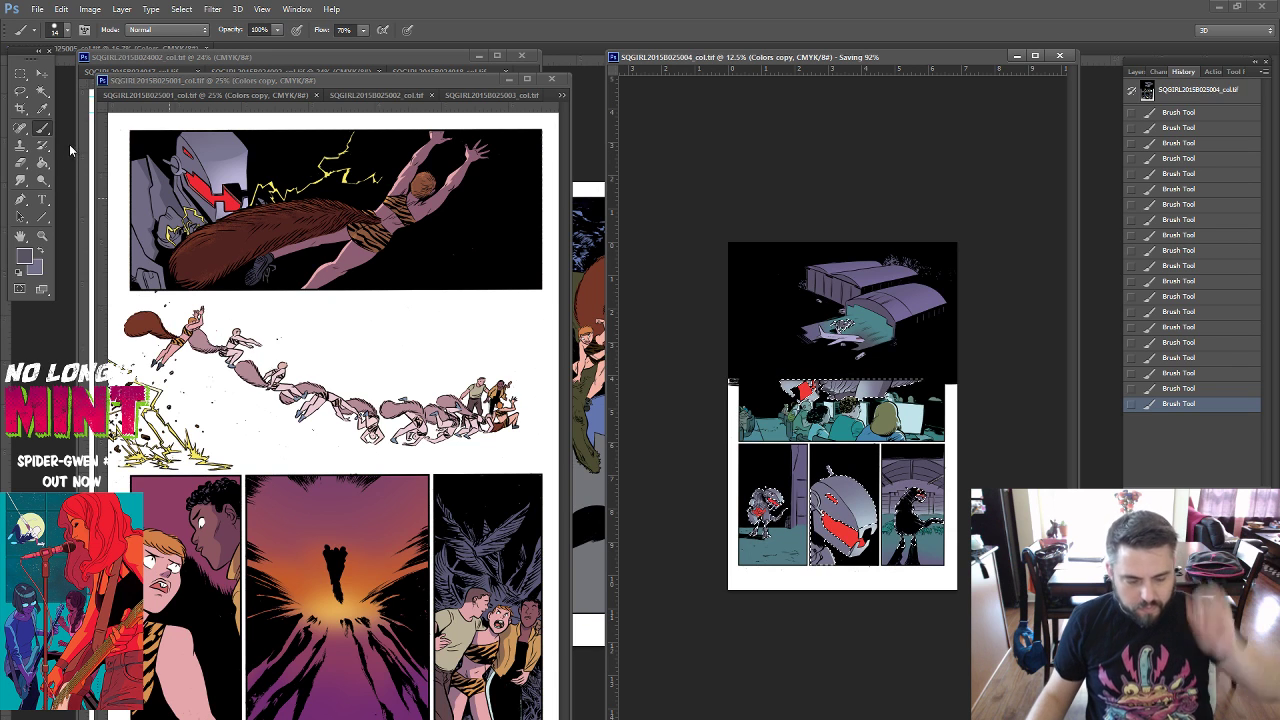
left_click(46, 164)
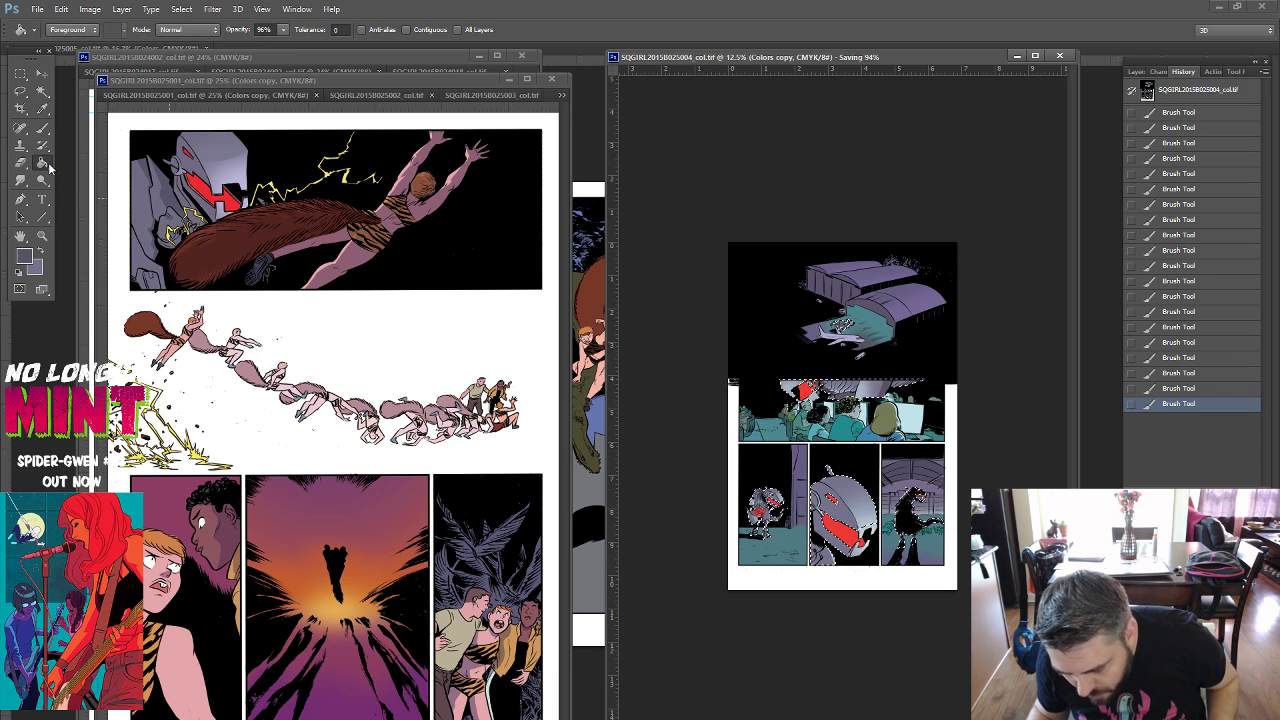
key("ctrl+d")
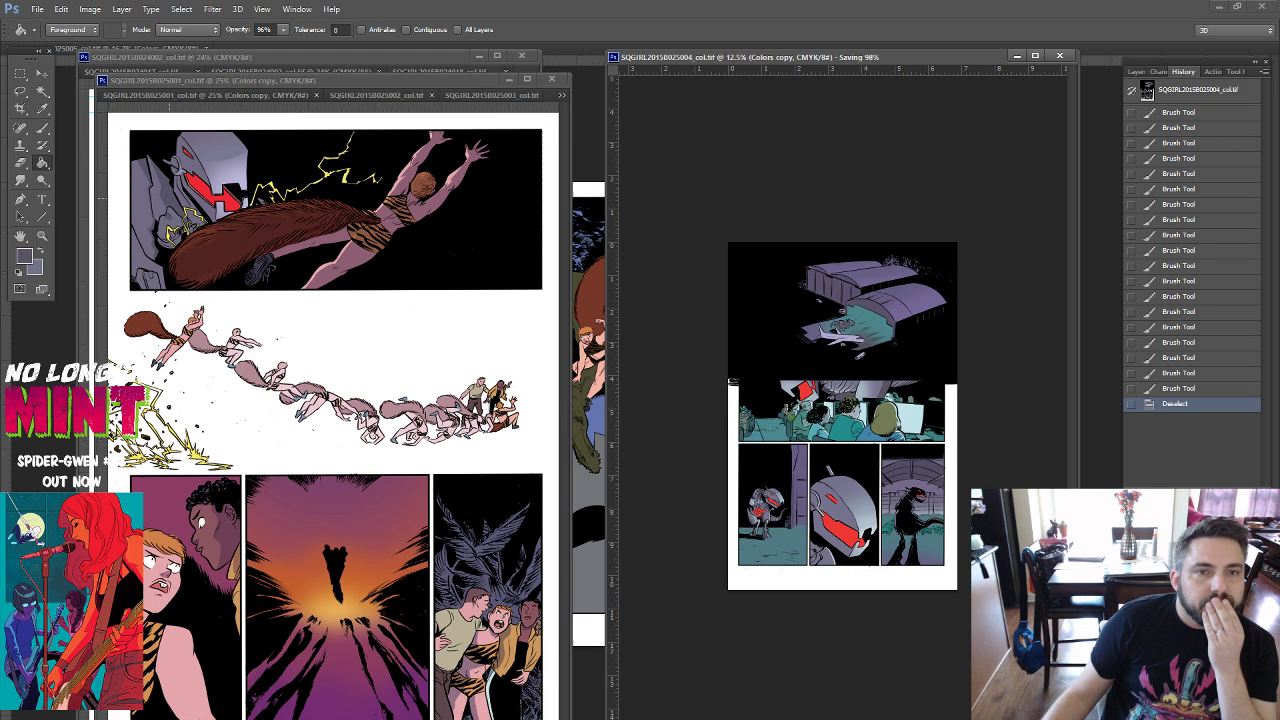
left_click_drag(907, 56, 338, 41)
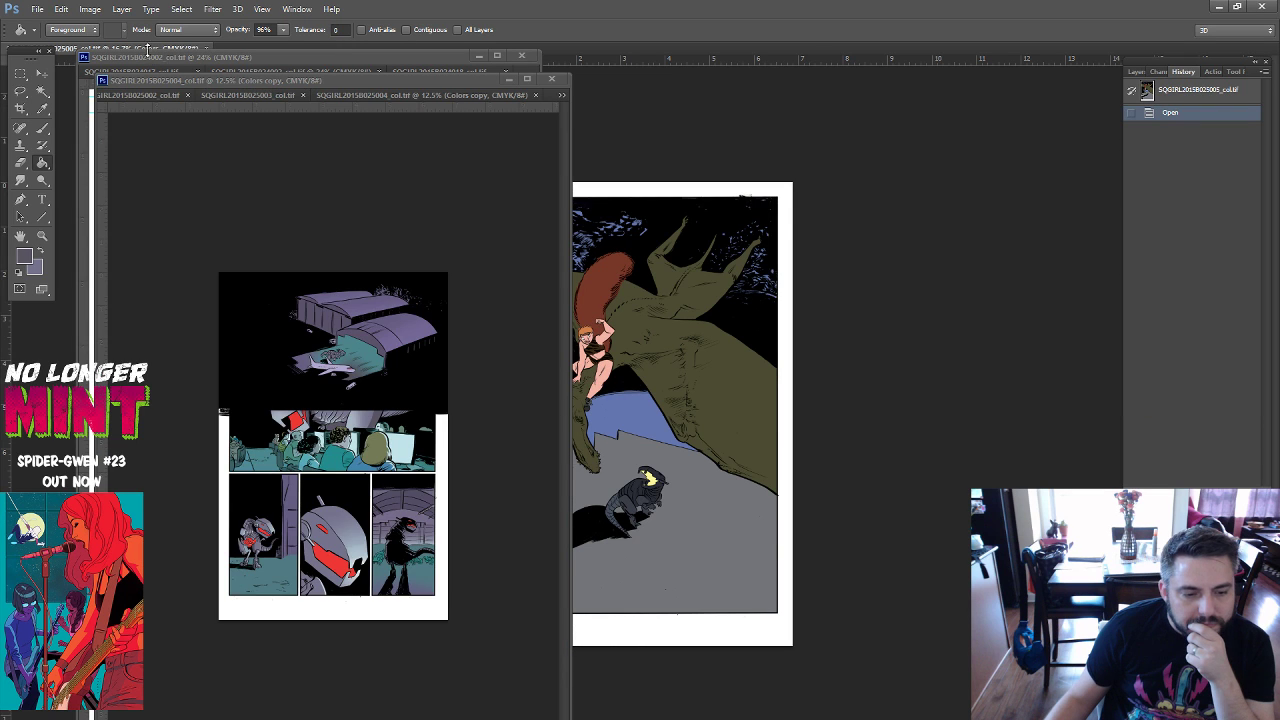
Fit page 025005 to screen height on the right, with rulers and page 025003 on the left.
left_click(676, 127)
mouse_move(676, 127)
left_mouse_down()
mouse_move(538, 113)
mouse_move(812, 107)
left_mouse_up()
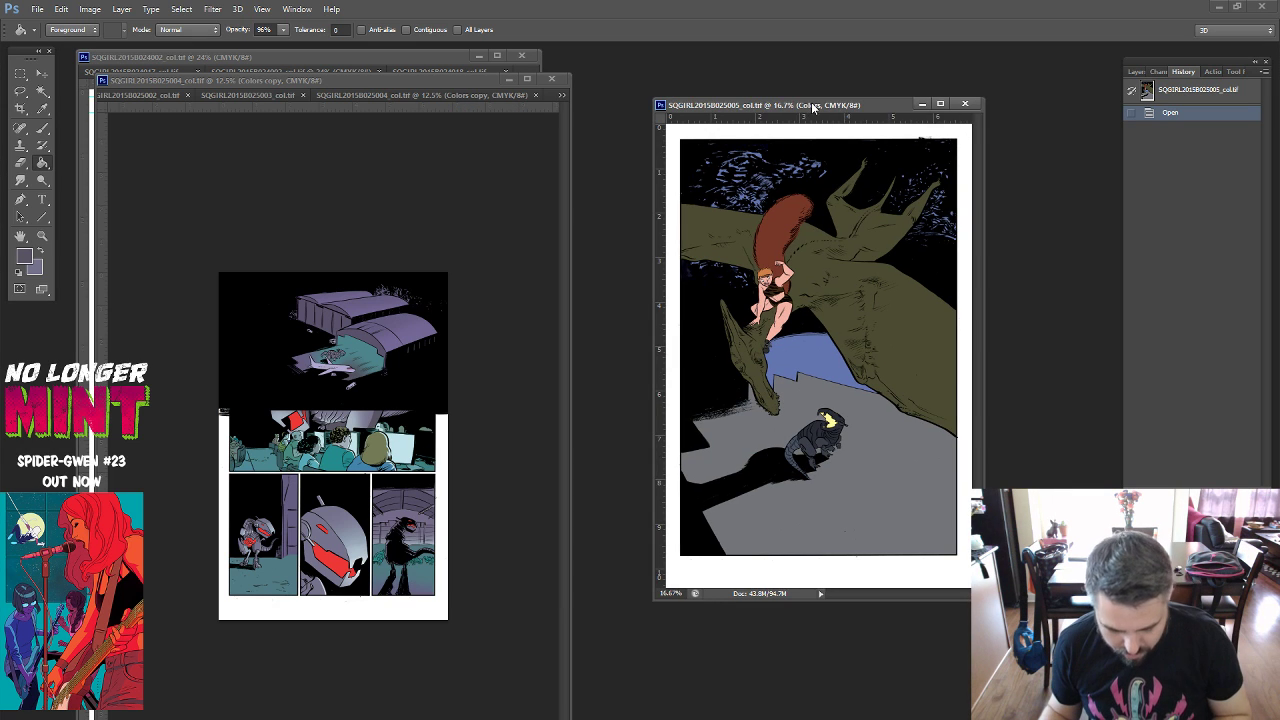
key("ctrl+0")
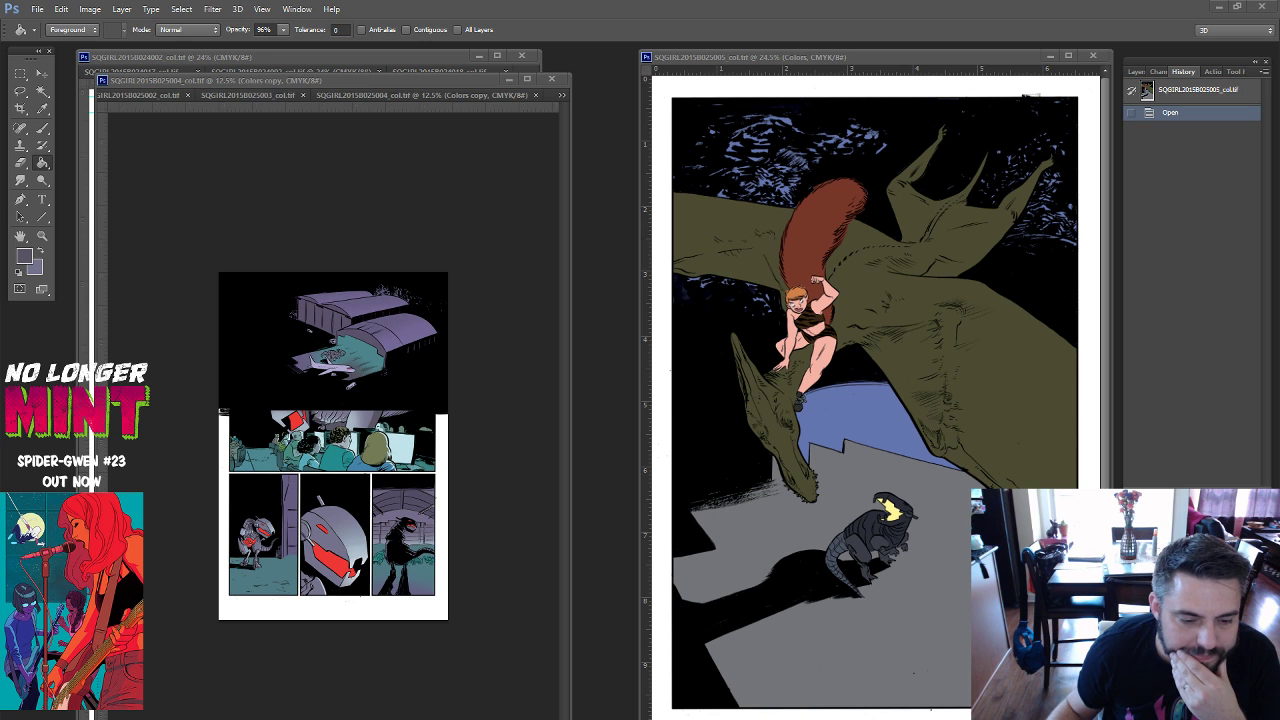
key("ctrl+r")
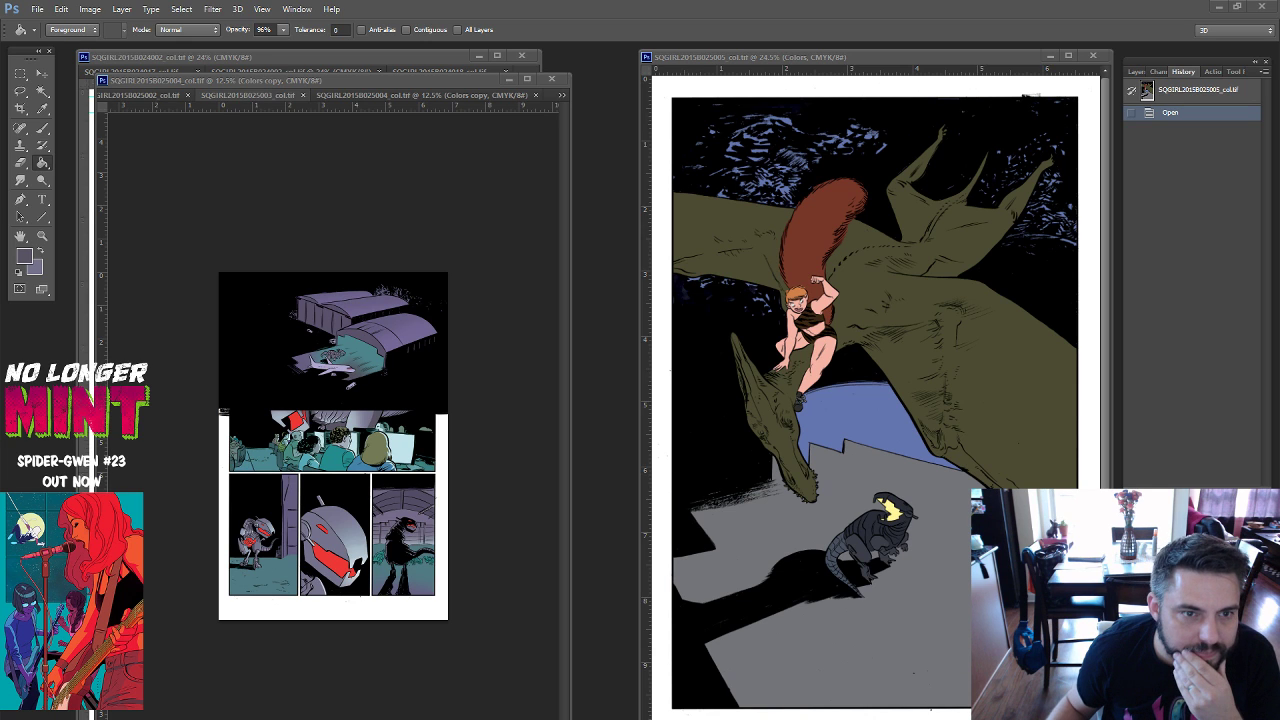
key("ctrl+shift+Tab")
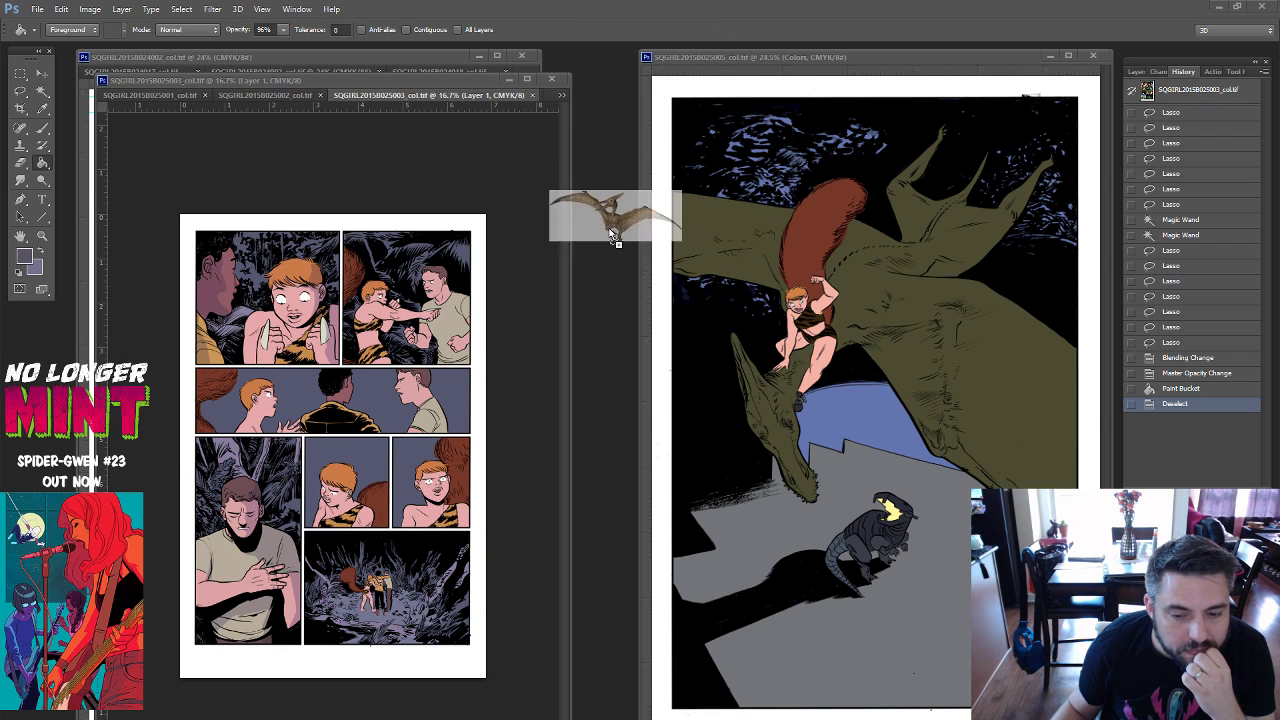
Sample the pink skin tone from page 025003 and fill an area of the pterodactyl page.
mouse_move(655, 18)
left_mouse_down()
mouse_move(743, 280)
mouse_move(587, 291)
left_mouse_up()
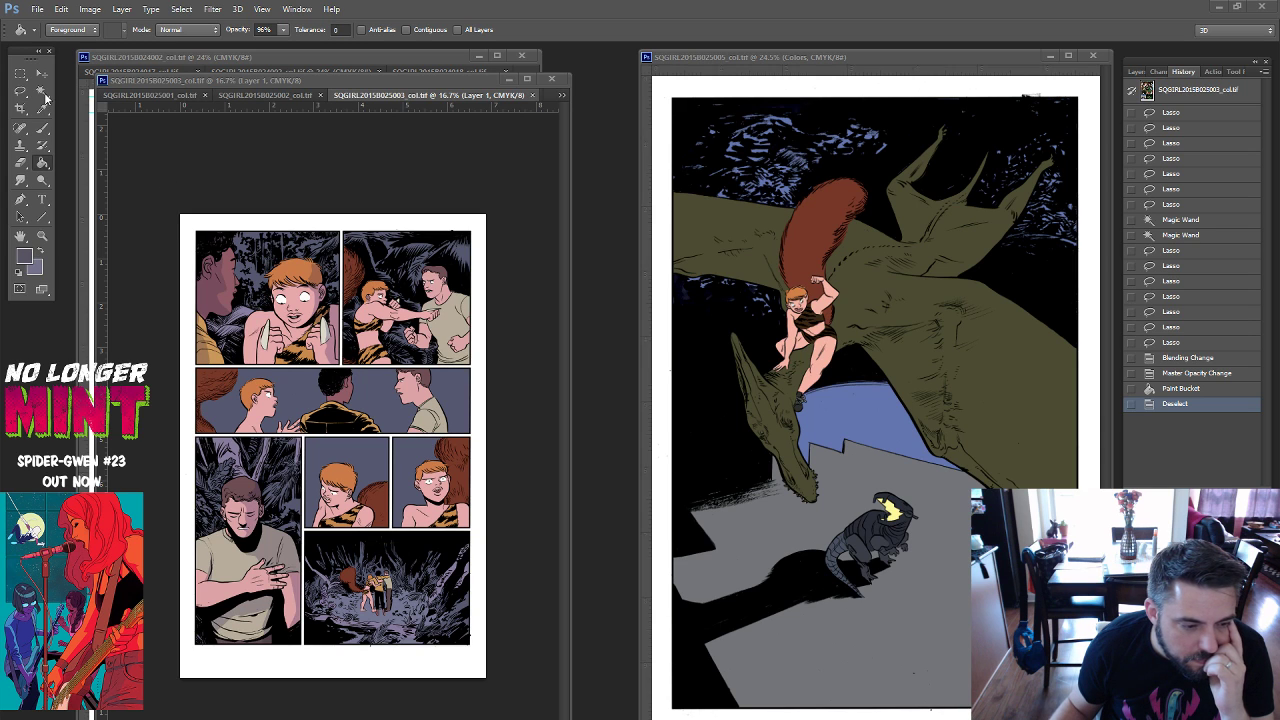
left_click(974, 374)
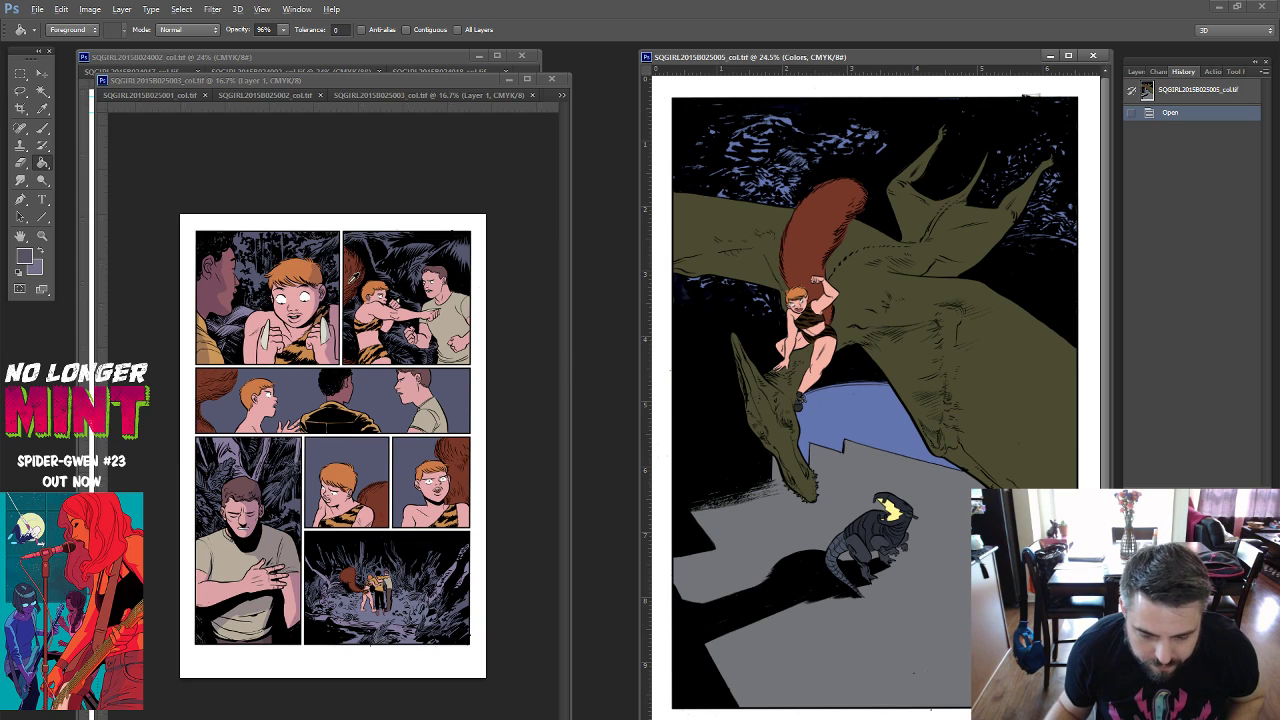
left_click(384, 302, "alt")
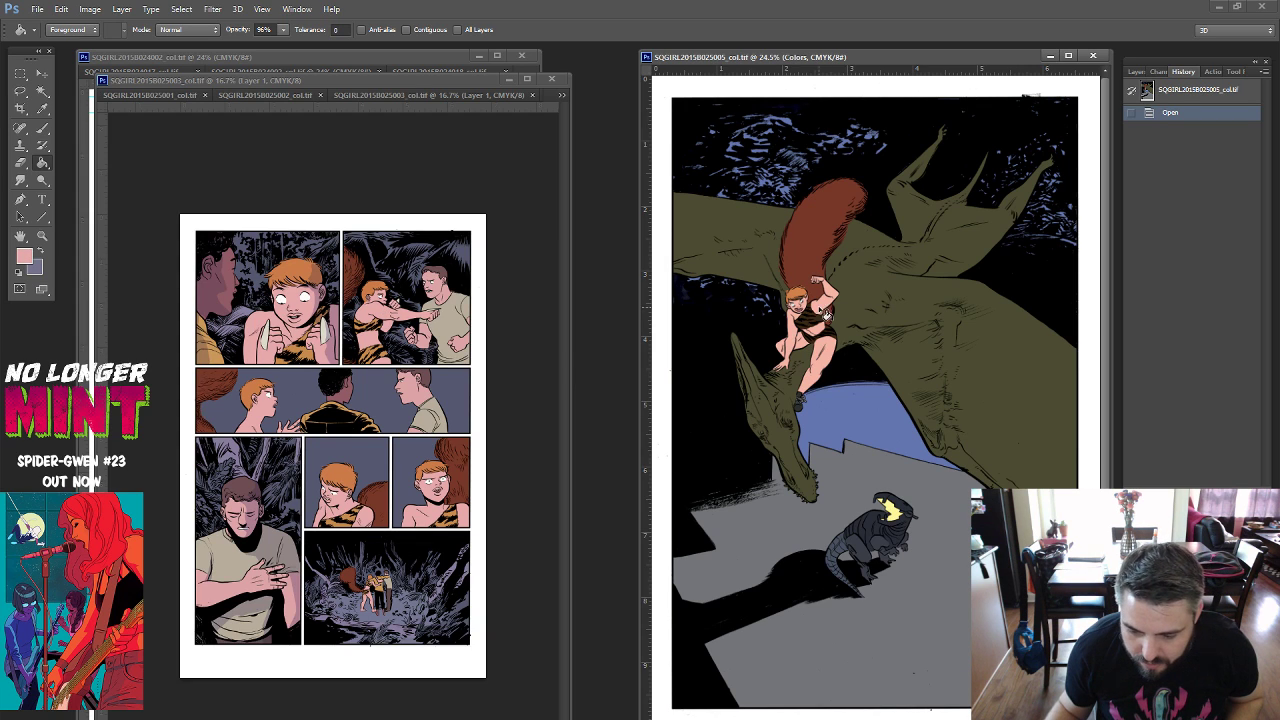
left_click(814, 306)
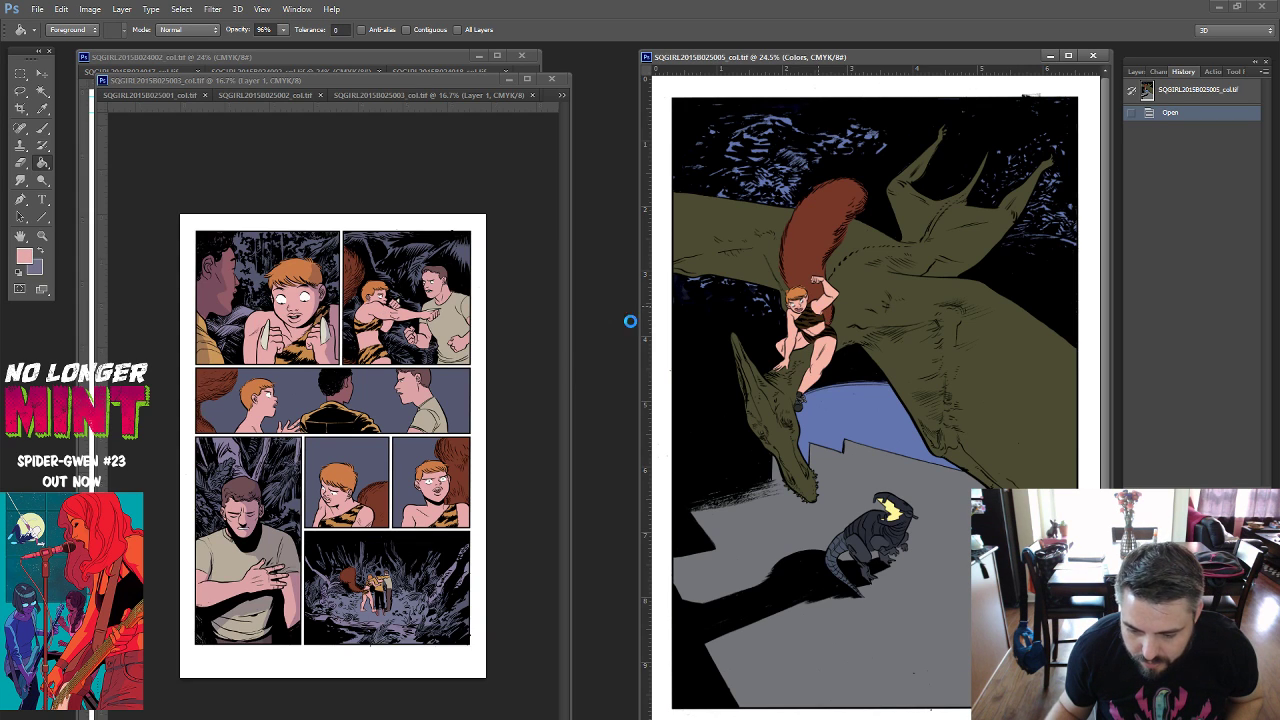
Undo the stray pink fill on page 025003's margins and return to the pterodactyl page.
left_click(380, 288)
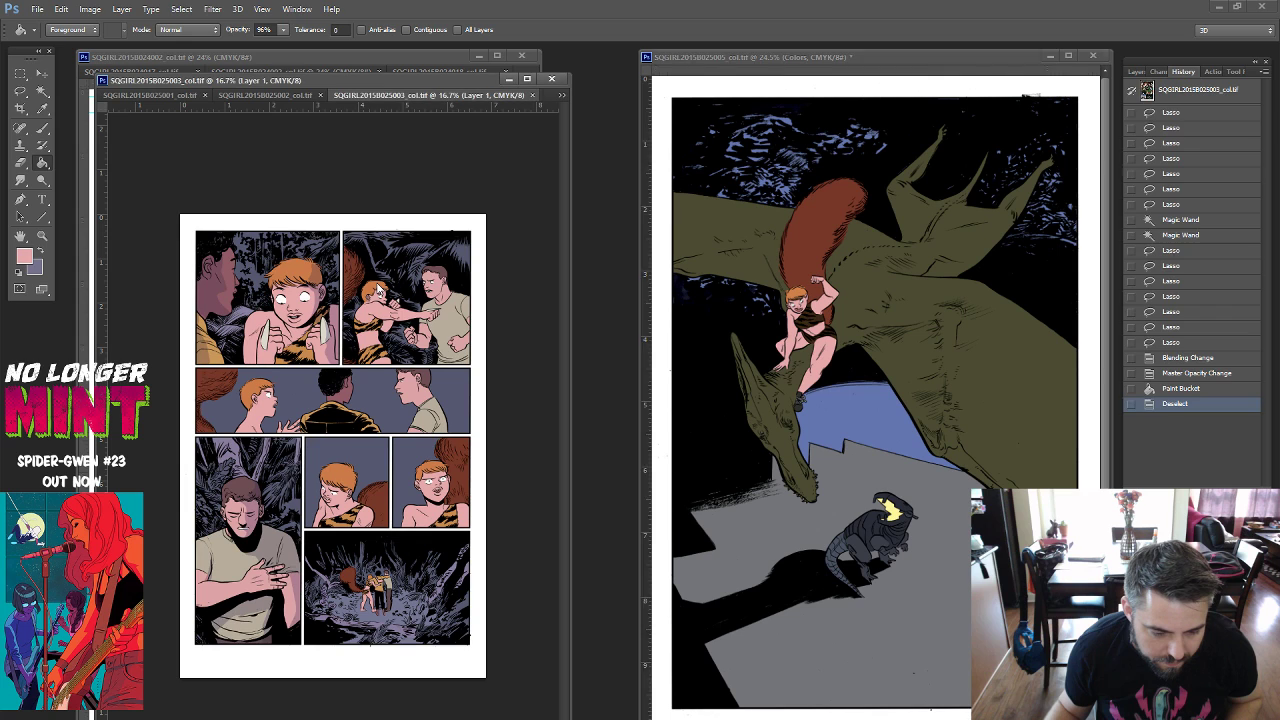
left_click(377, 287)
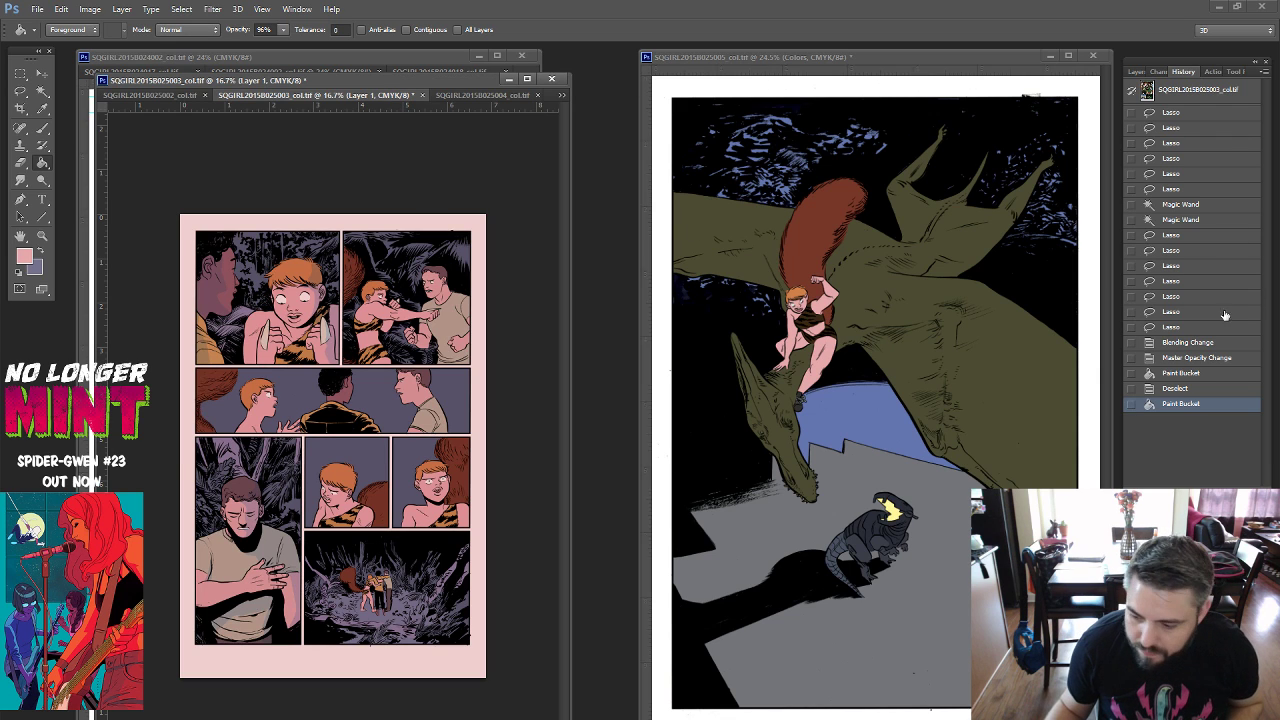
left_click(1187, 388)
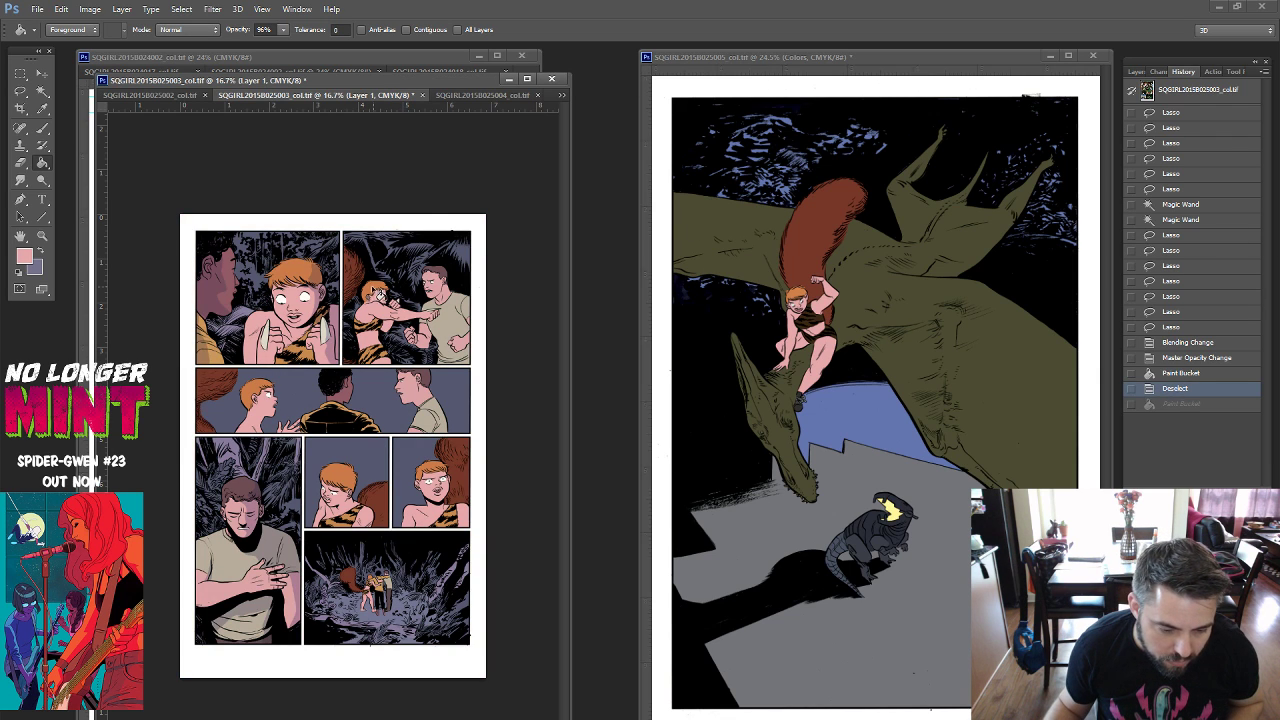
left_click(693, 148)
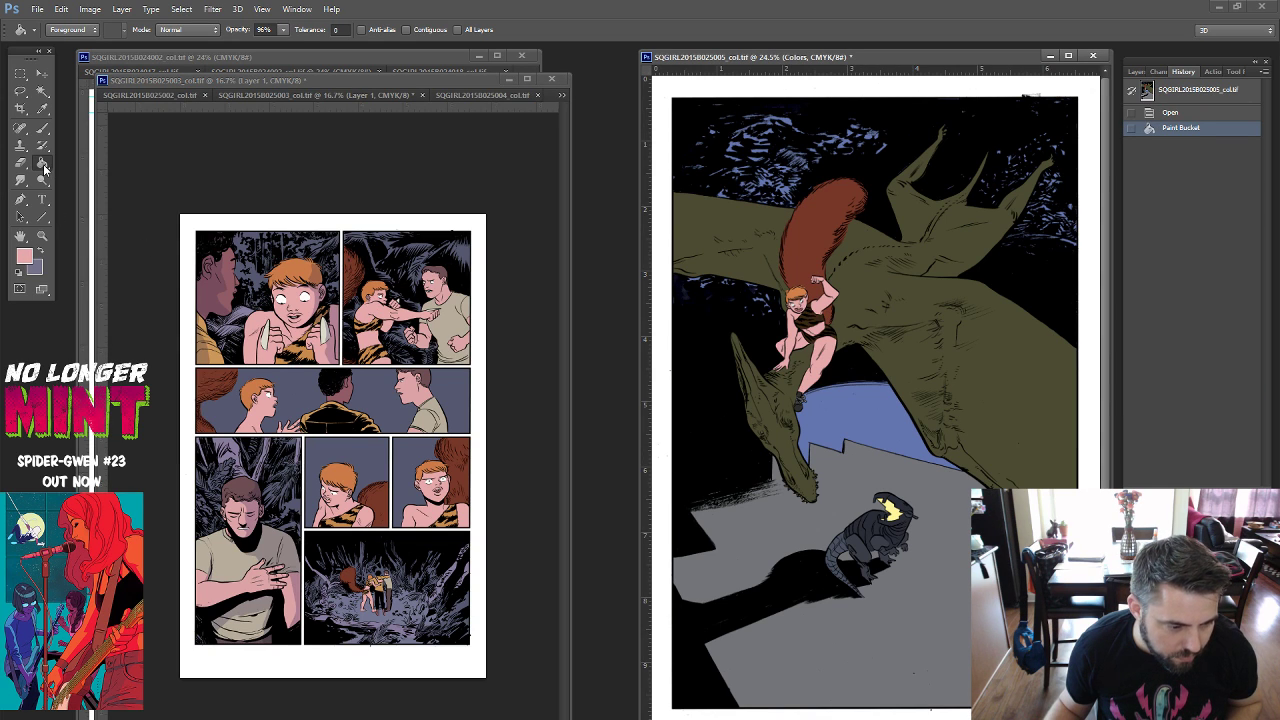
left_click(367, 305)
right_click(377, 316)
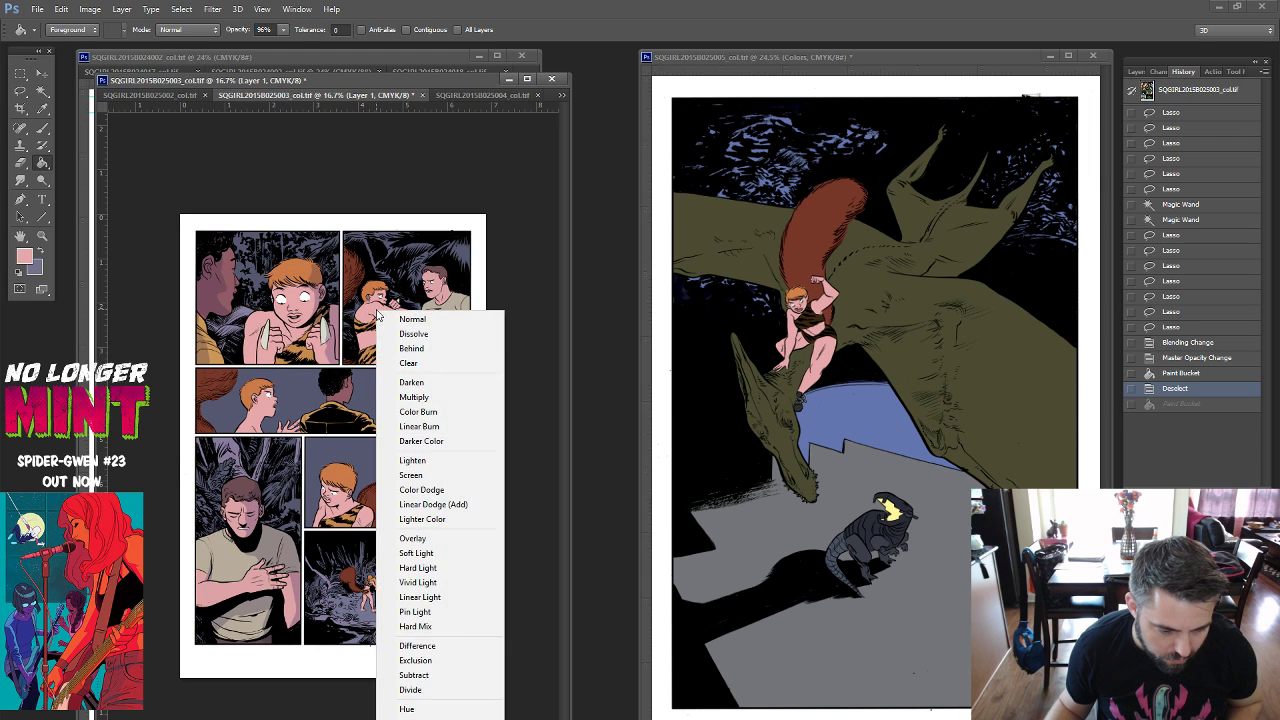
key("Escape")
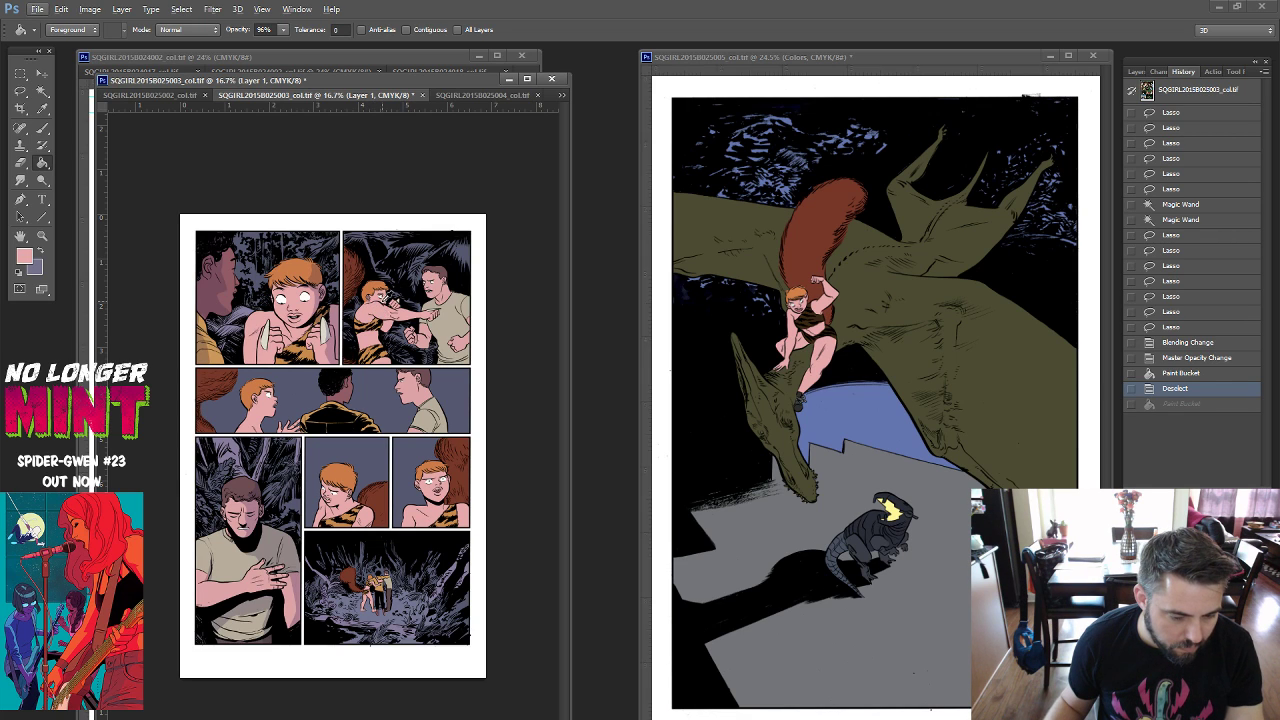
left_click(792, 342)
Fill the girl's skin pink, her face and outfit orange, and part of the outfit white.
left_click(792, 340)
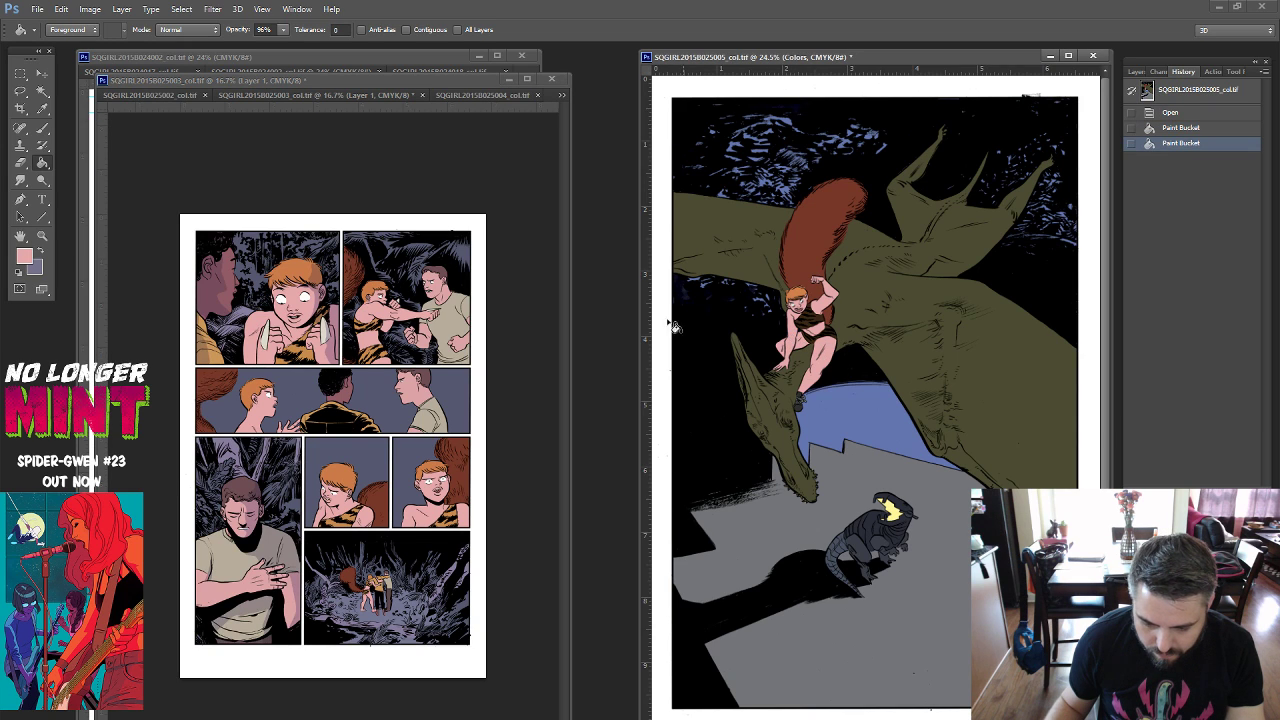
left_click(384, 279, "alt")
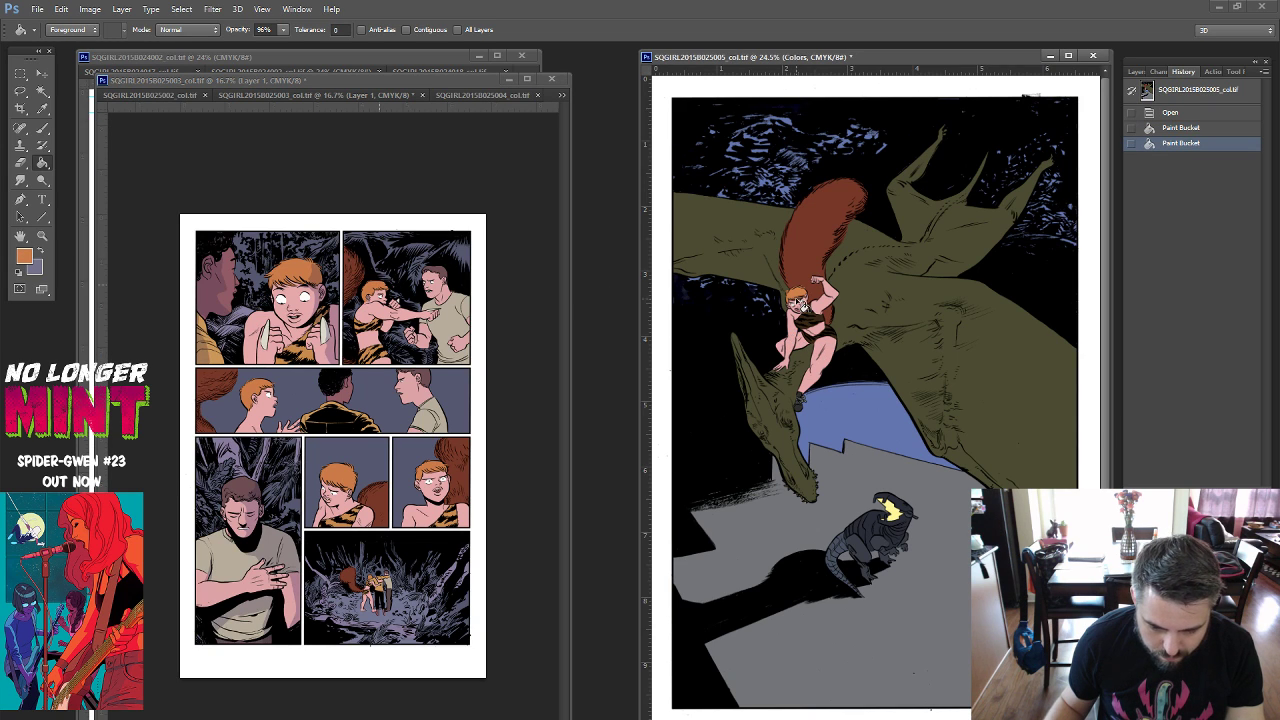
left_click(804, 300)
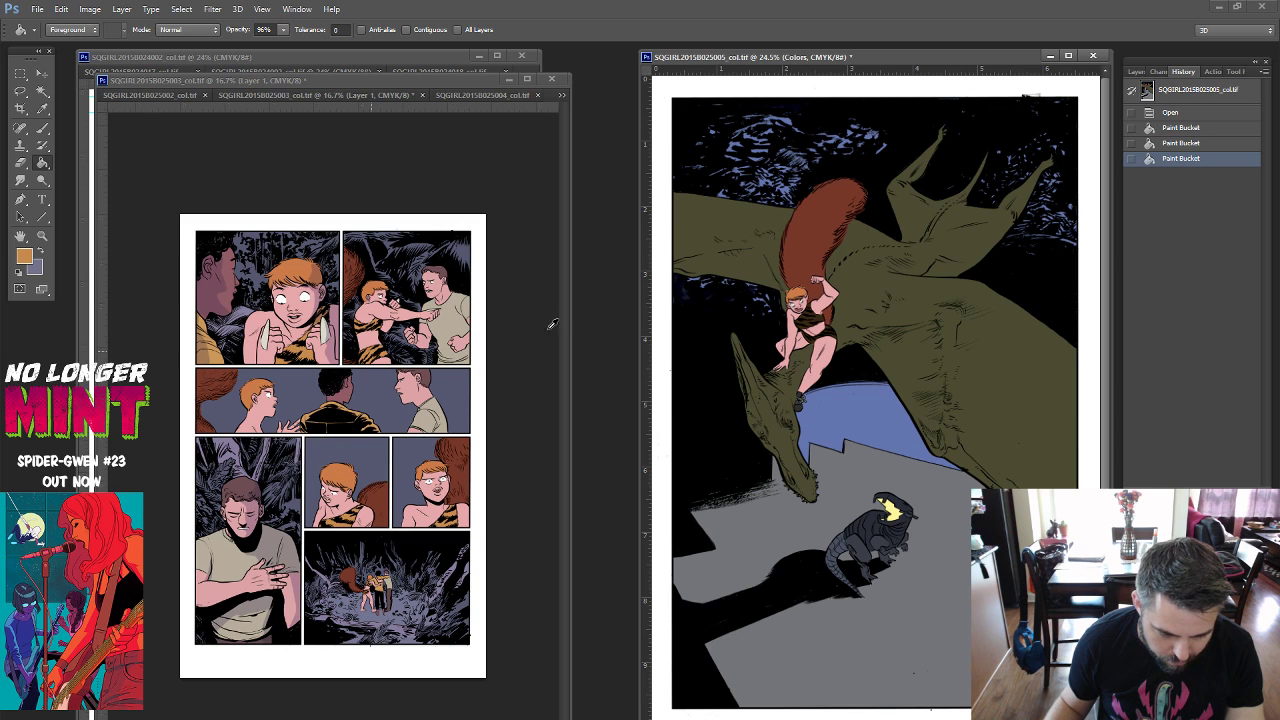
left_click(818, 325)
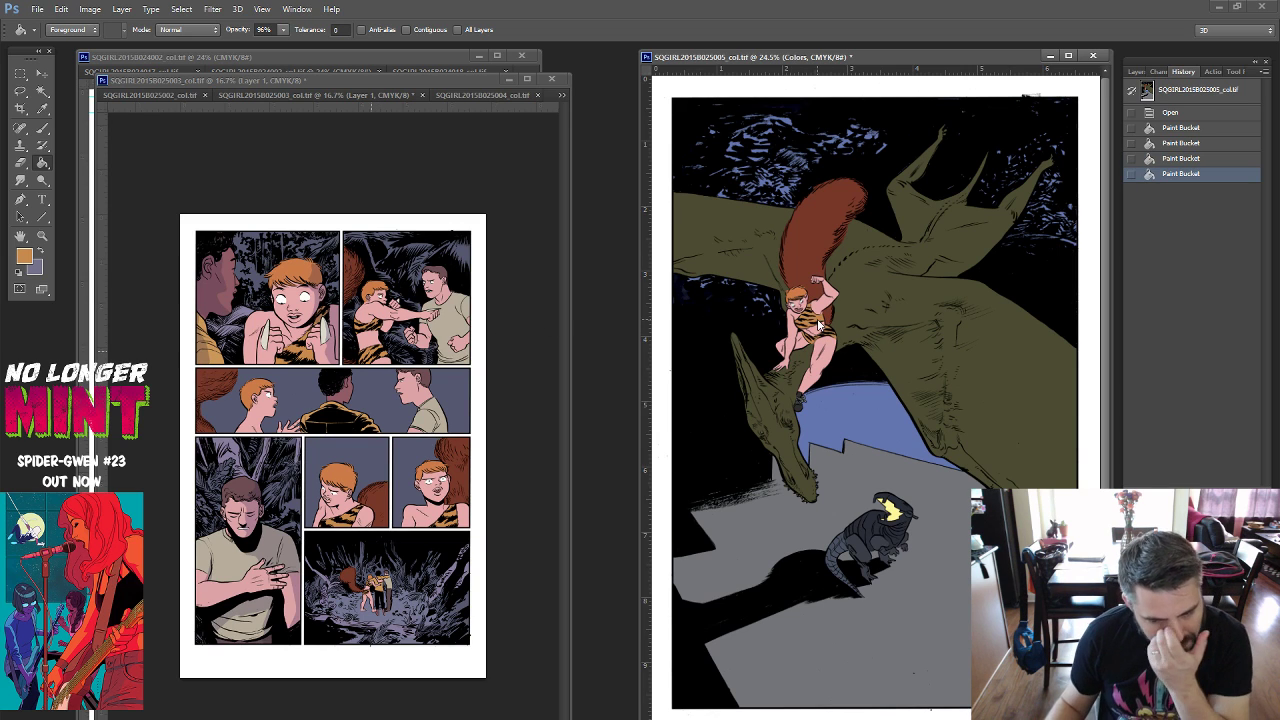
left_click(658, 345)
key("ctrl+z")
left_click(670, 336, "alt")
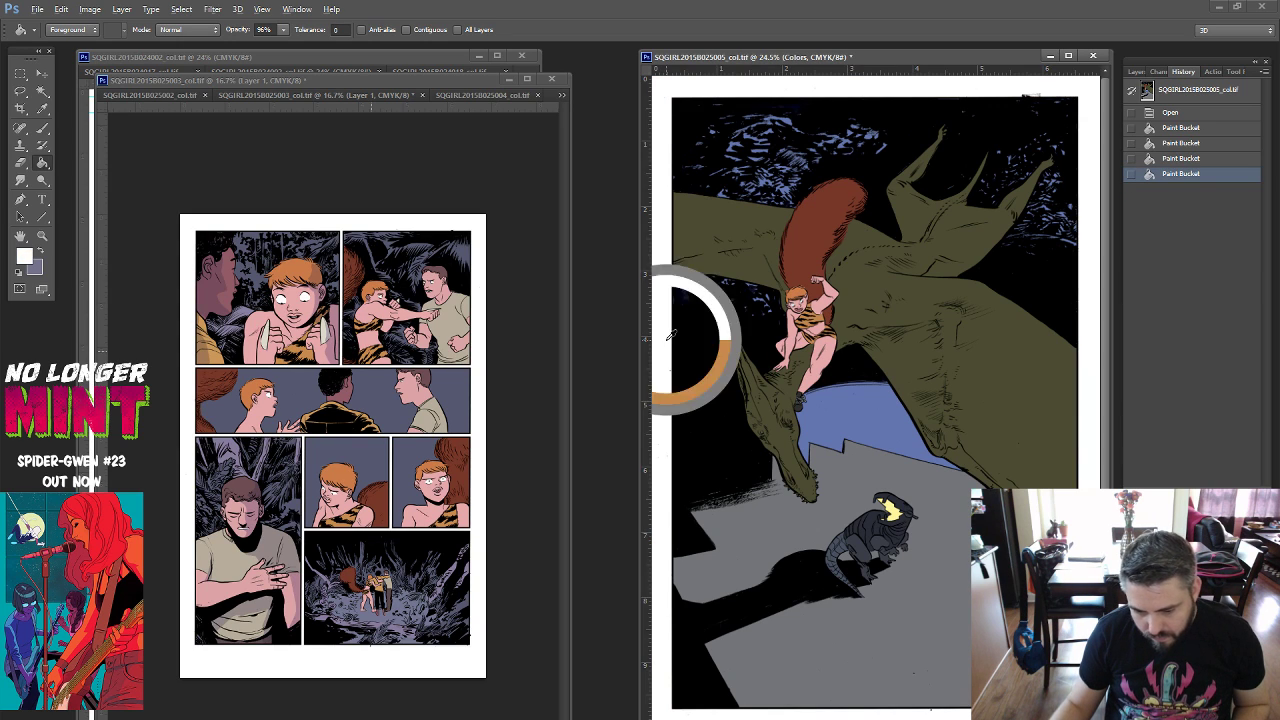
left_click(806, 316)
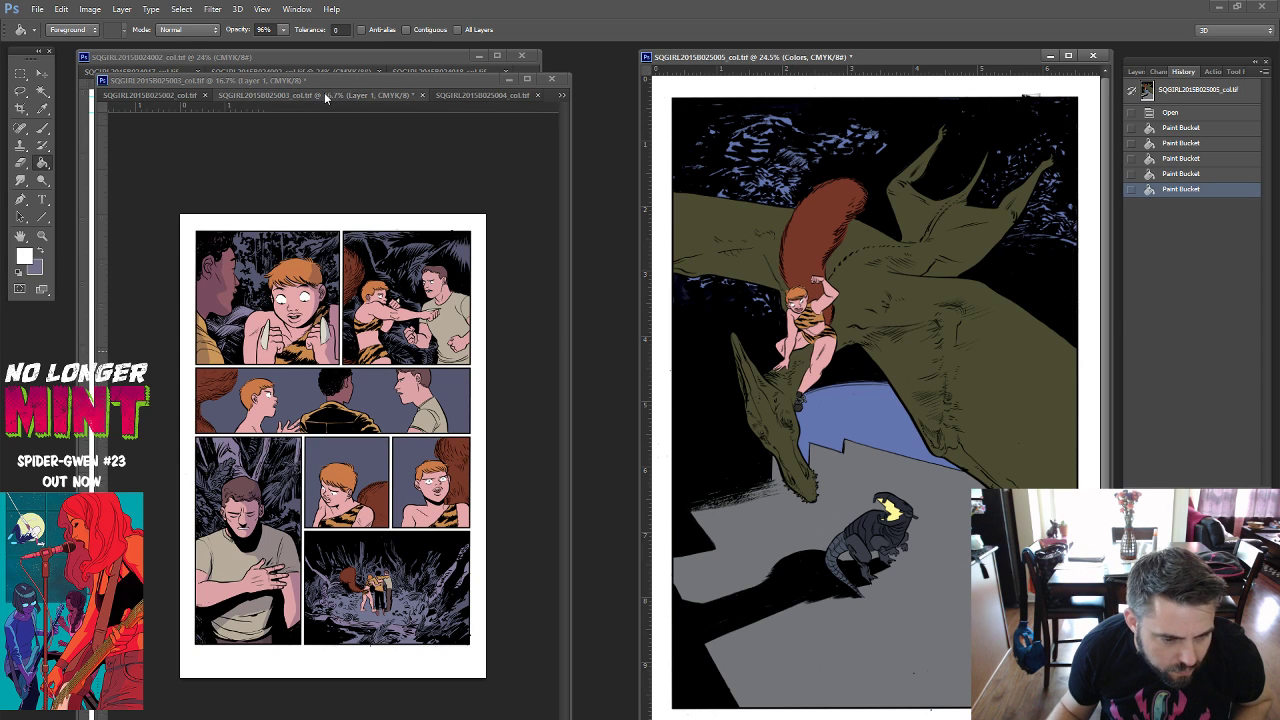
Sample greyish purple from page 025002 and fill an area of the pterodactyl page.
left_click(325, 97)
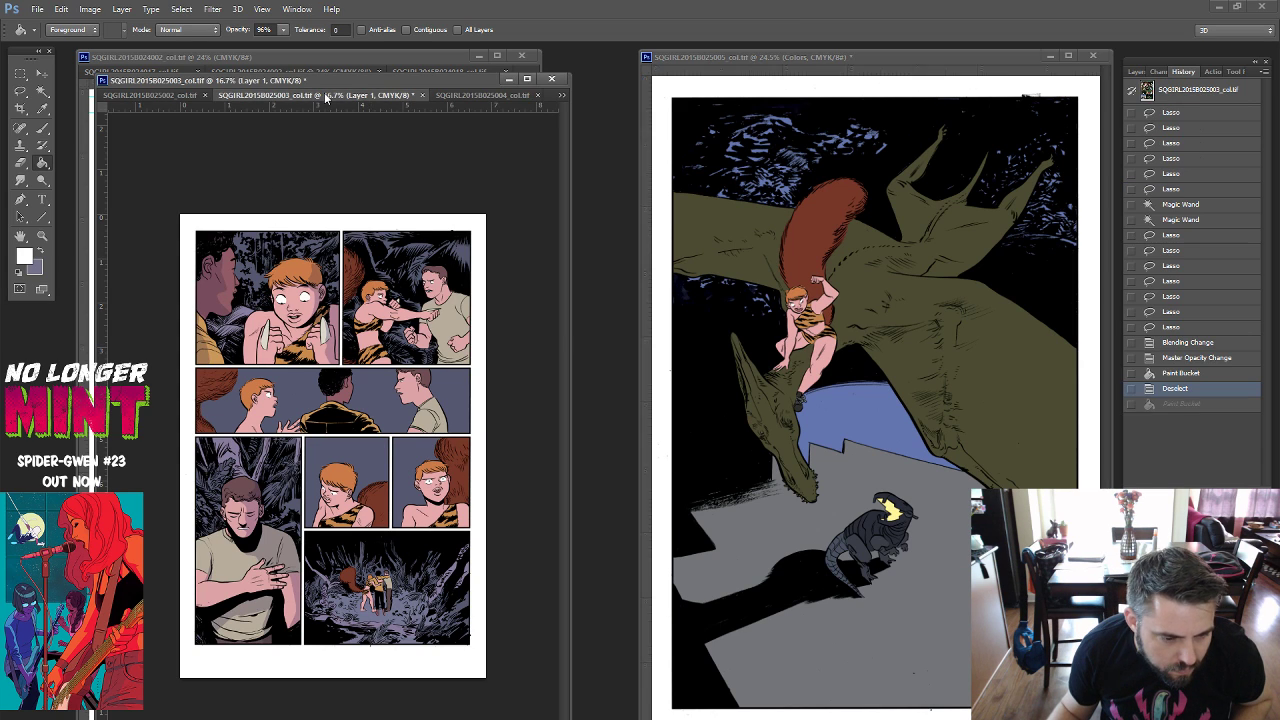
left_click(182, 96)
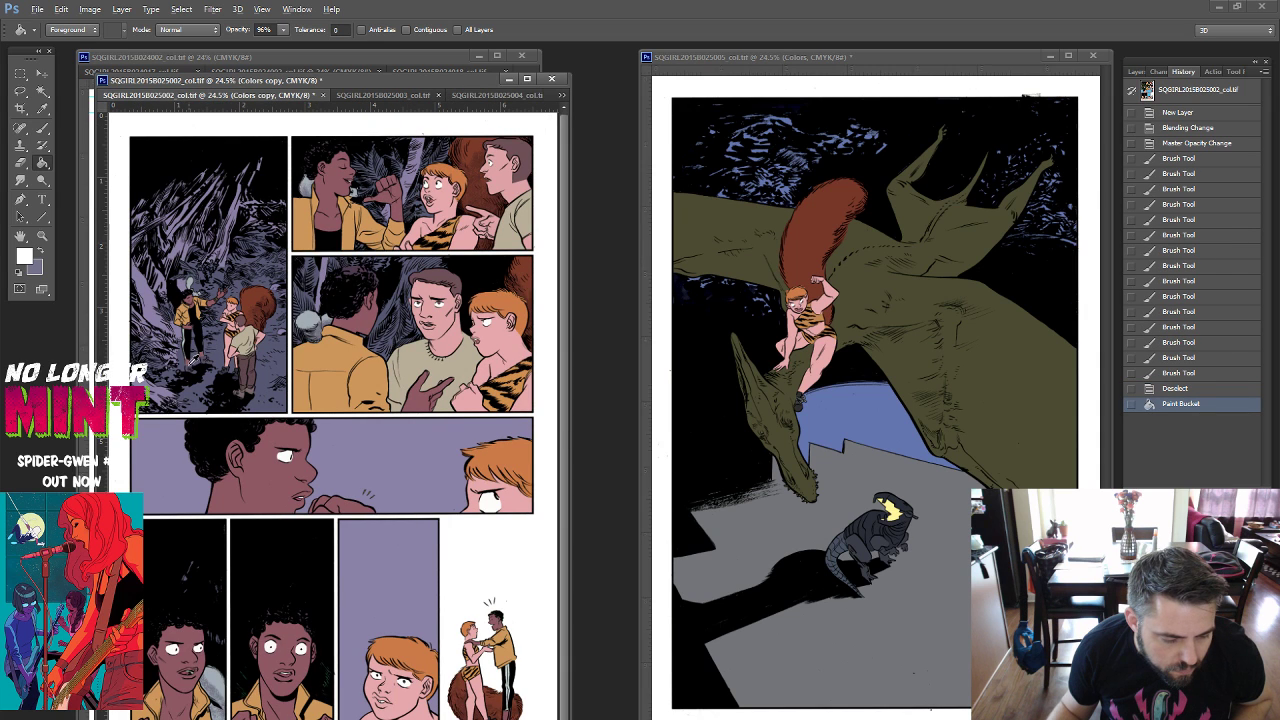
left_click(190, 362, "alt")
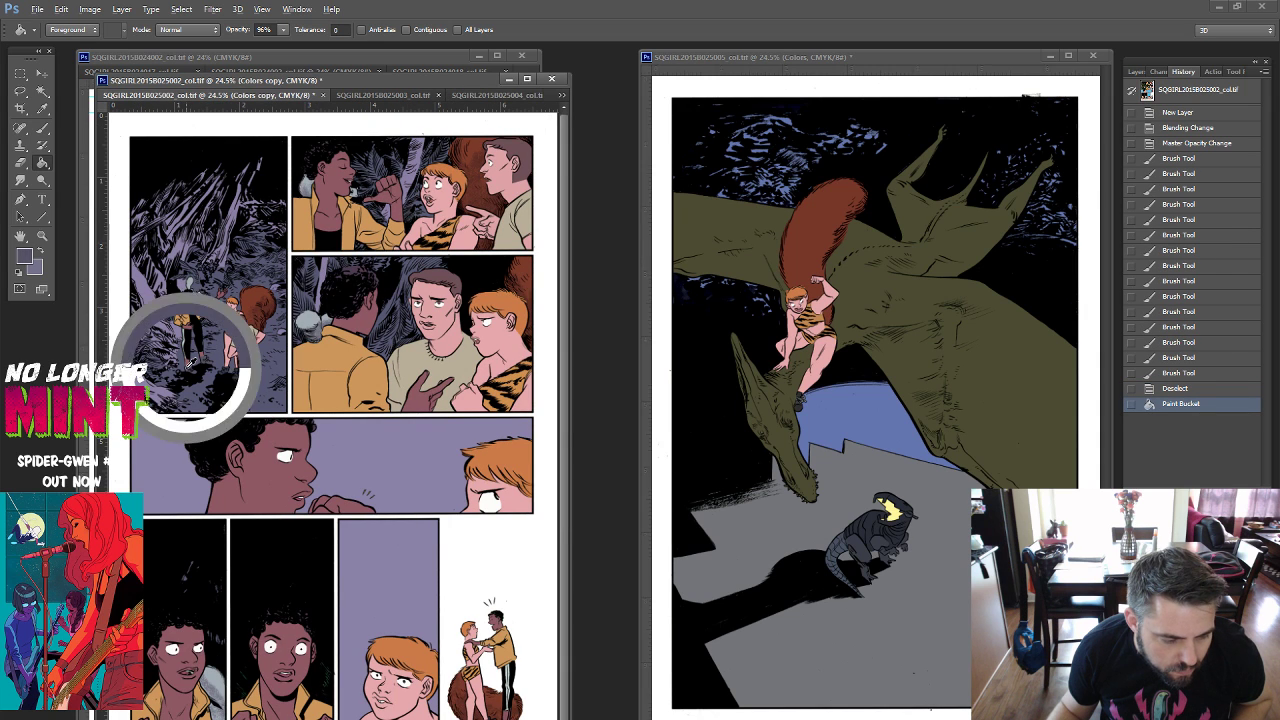
left_click(802, 416)
left_click(800, 414)
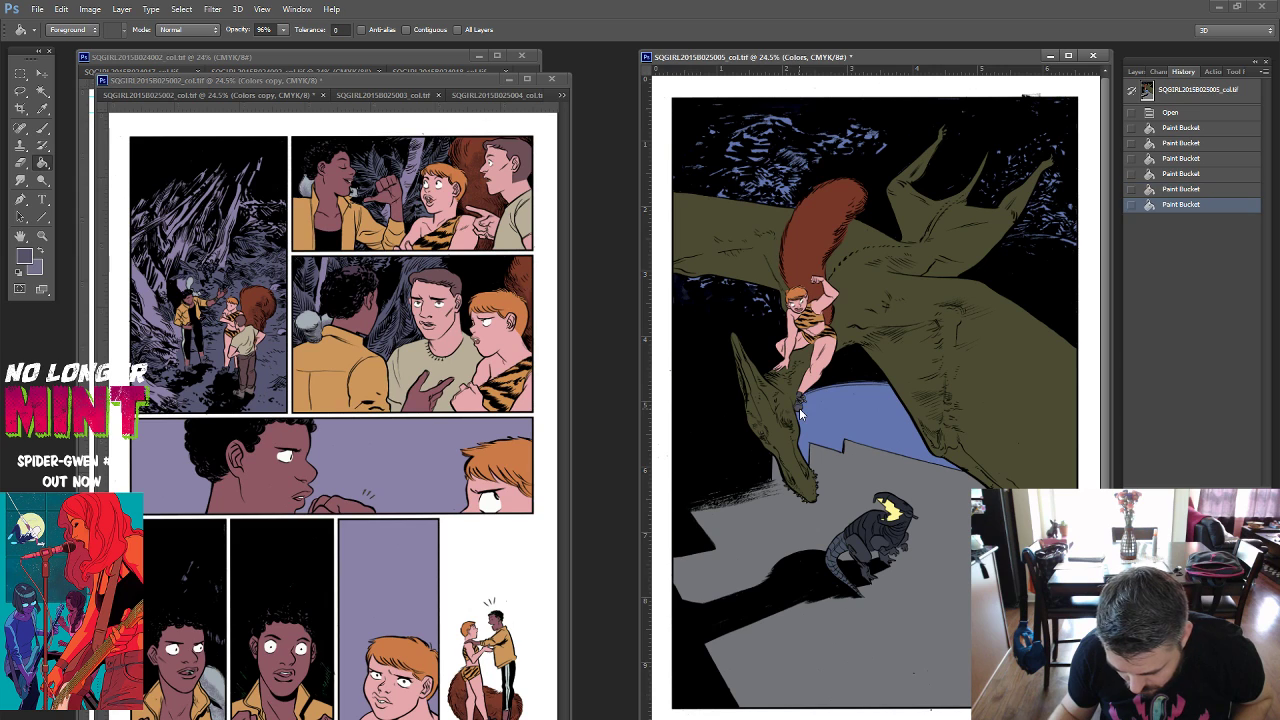
Using page 025004 as reference, fill the blue area and sky speckles purple and sample teal.
left_click(496, 94)
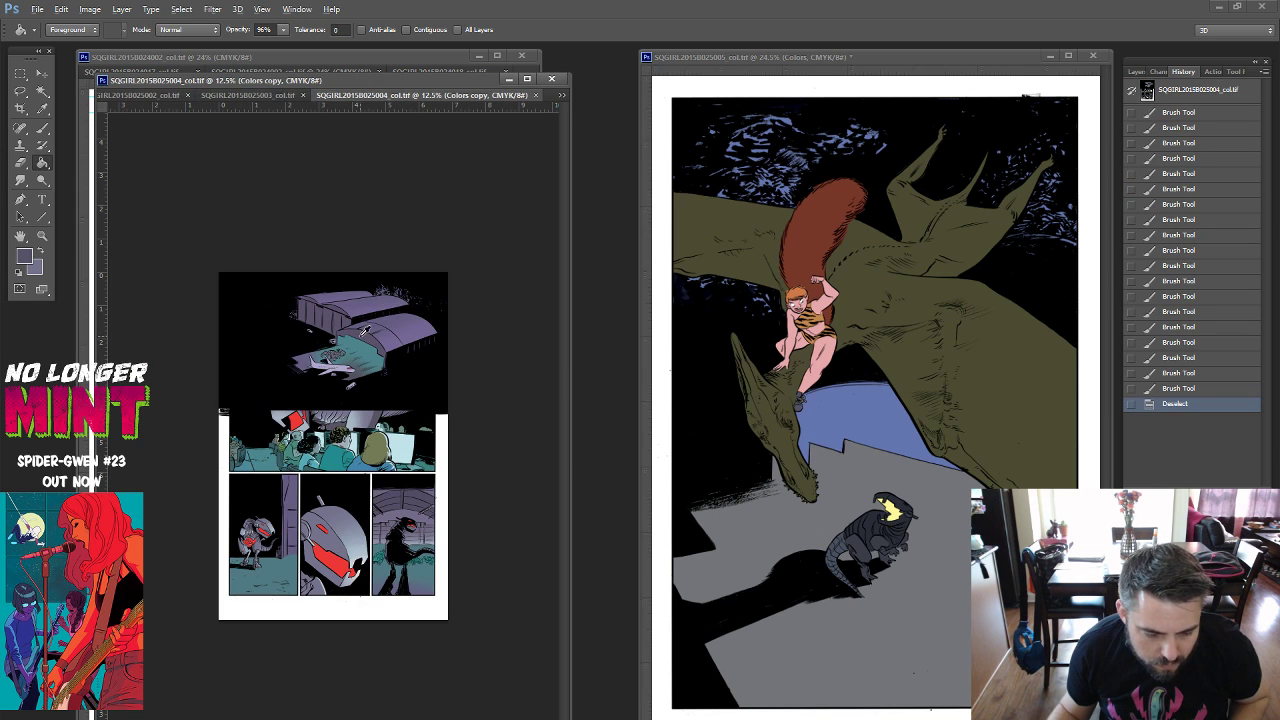
left_click(877, 421)
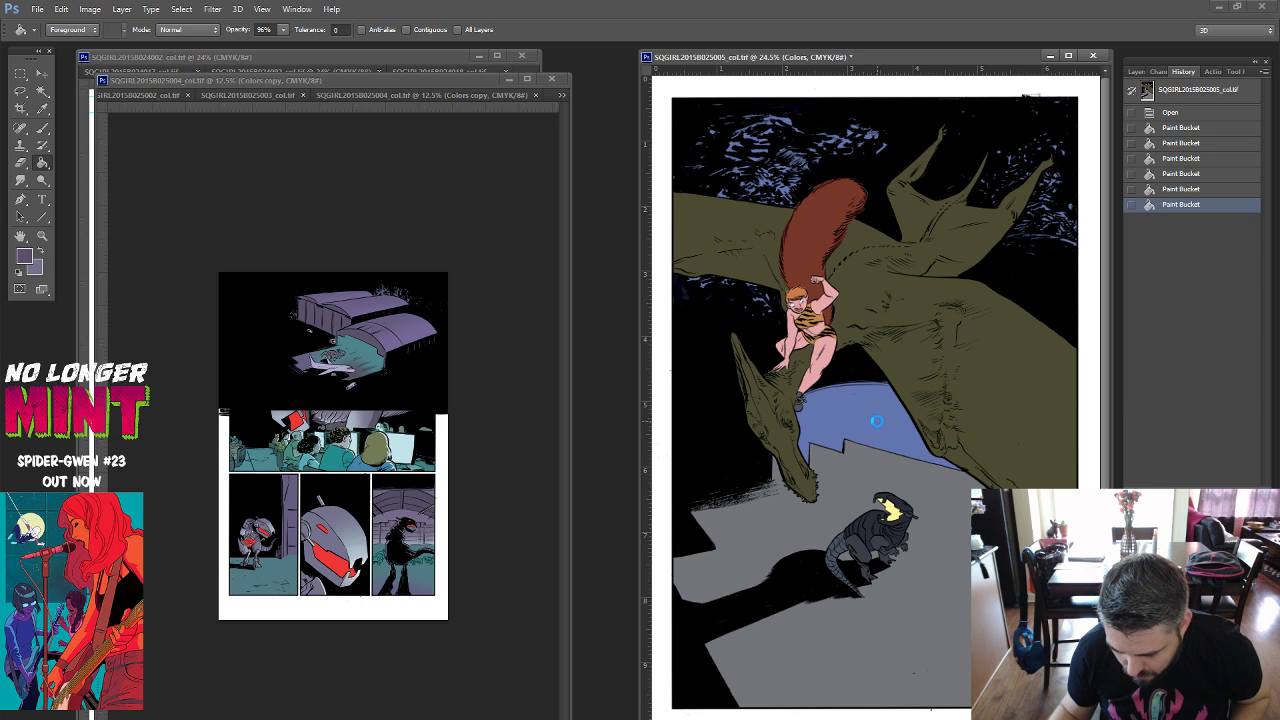
left_click(877, 421)
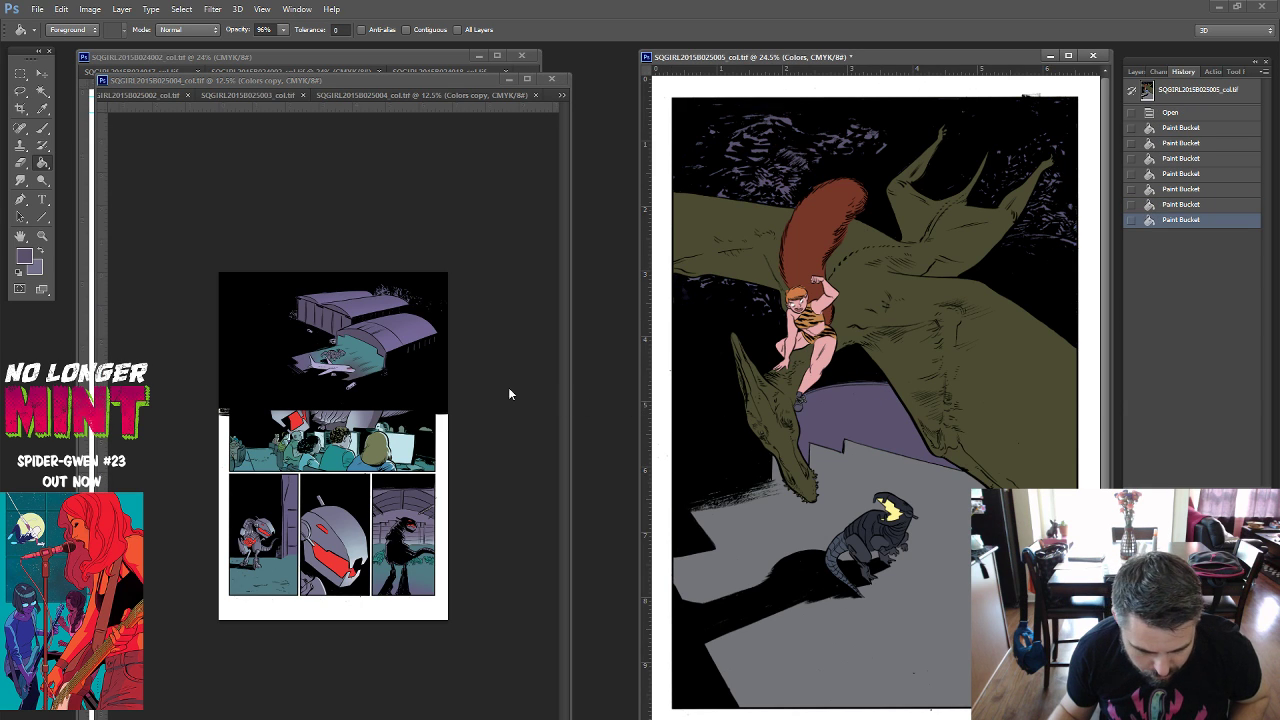
left_click(372, 345, "alt")
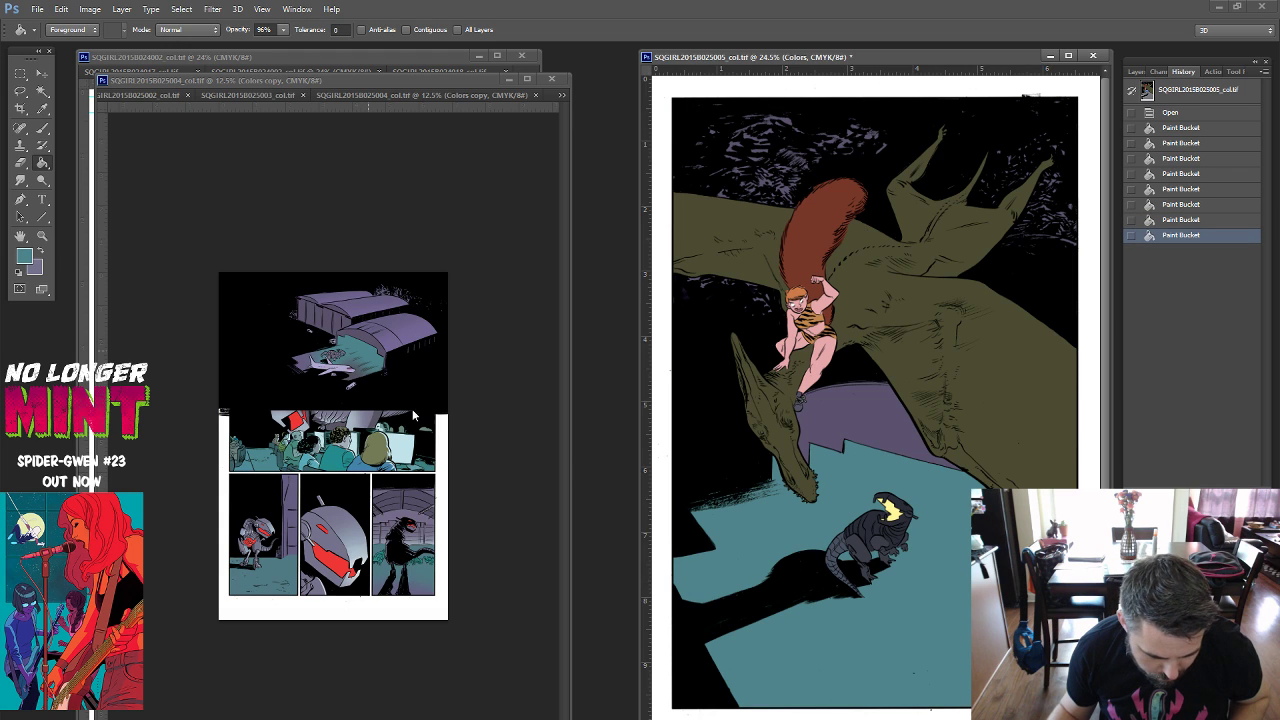
Fill the dark creature grey-purple and its yellow head patch red.
left_click(383, 509, "alt")
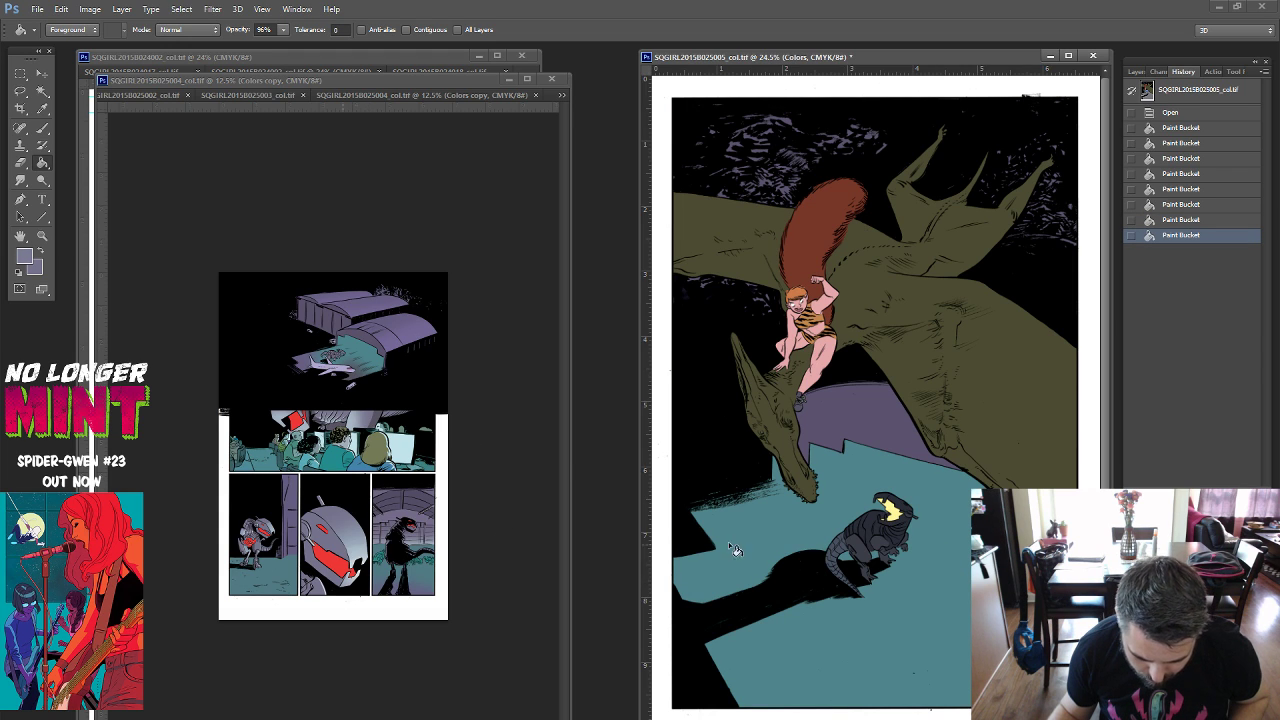
left_click(881, 527)
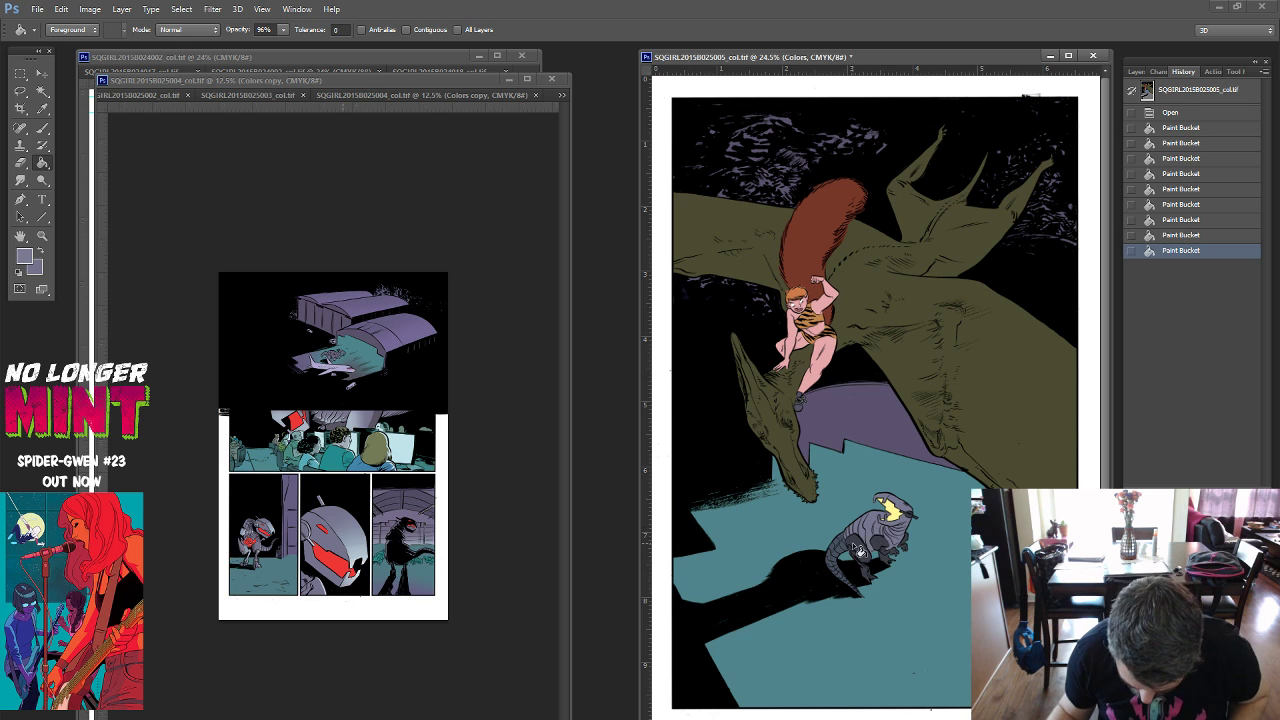
left_click(855, 548)
left_click(840, 546)
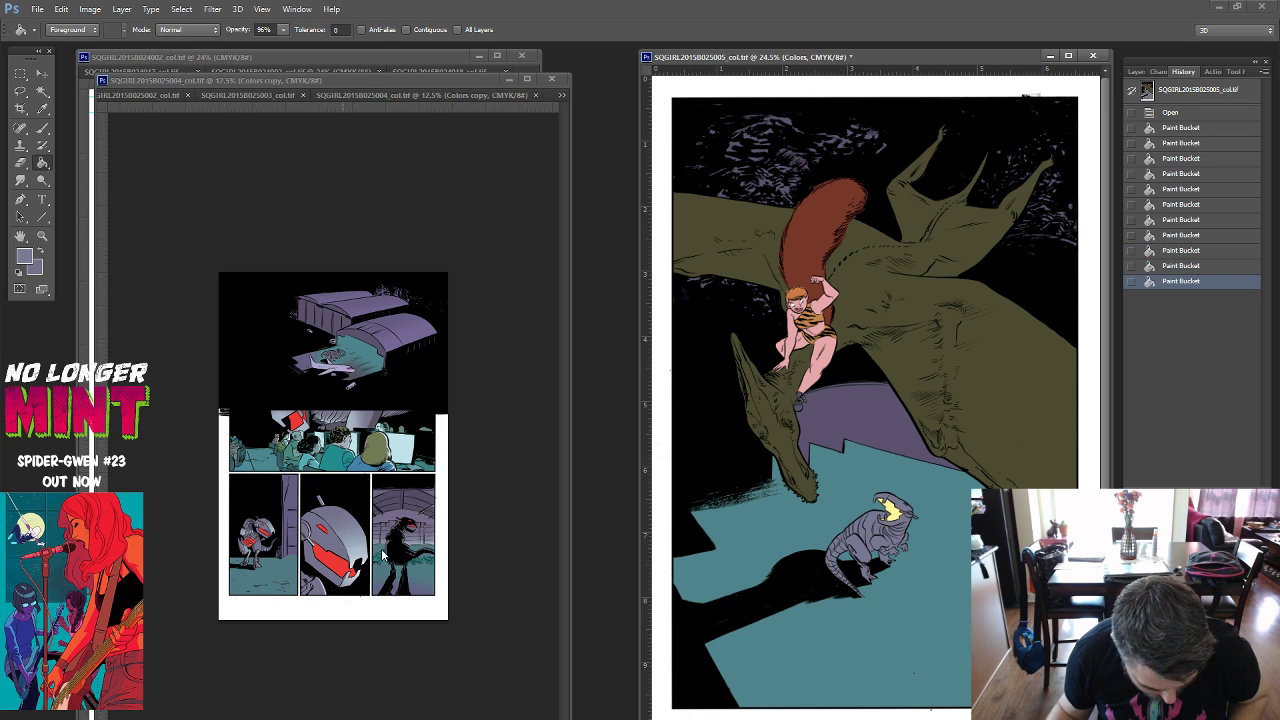
left_click(1191, 680)
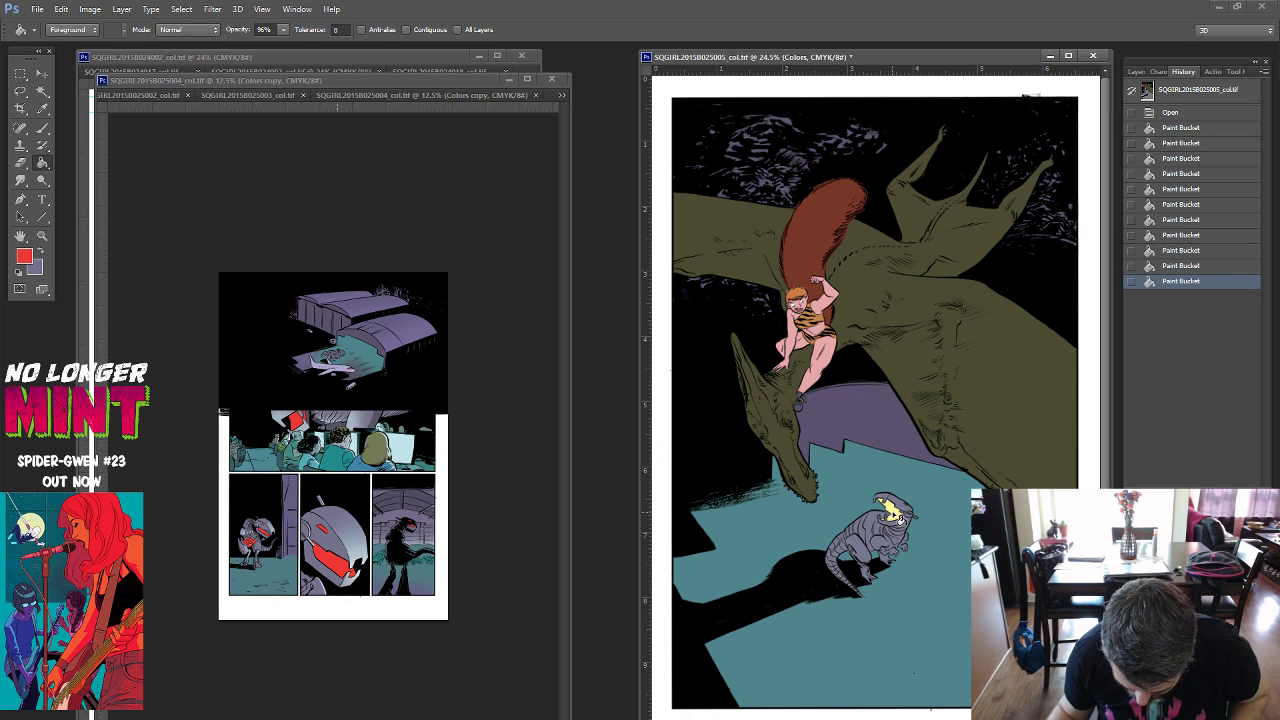
left_click(895, 515)
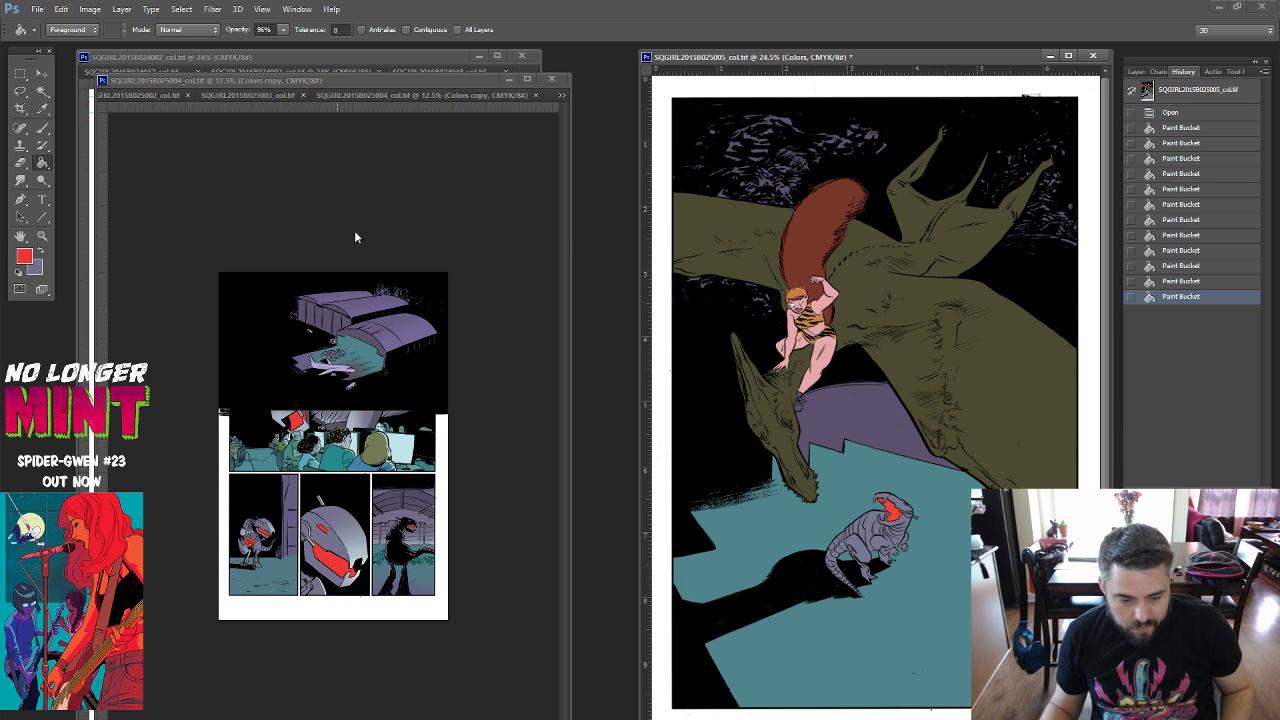
left_click(1136, 70)
Duplicate the Colors layer as Colors copy.
right_click(1172, 168)
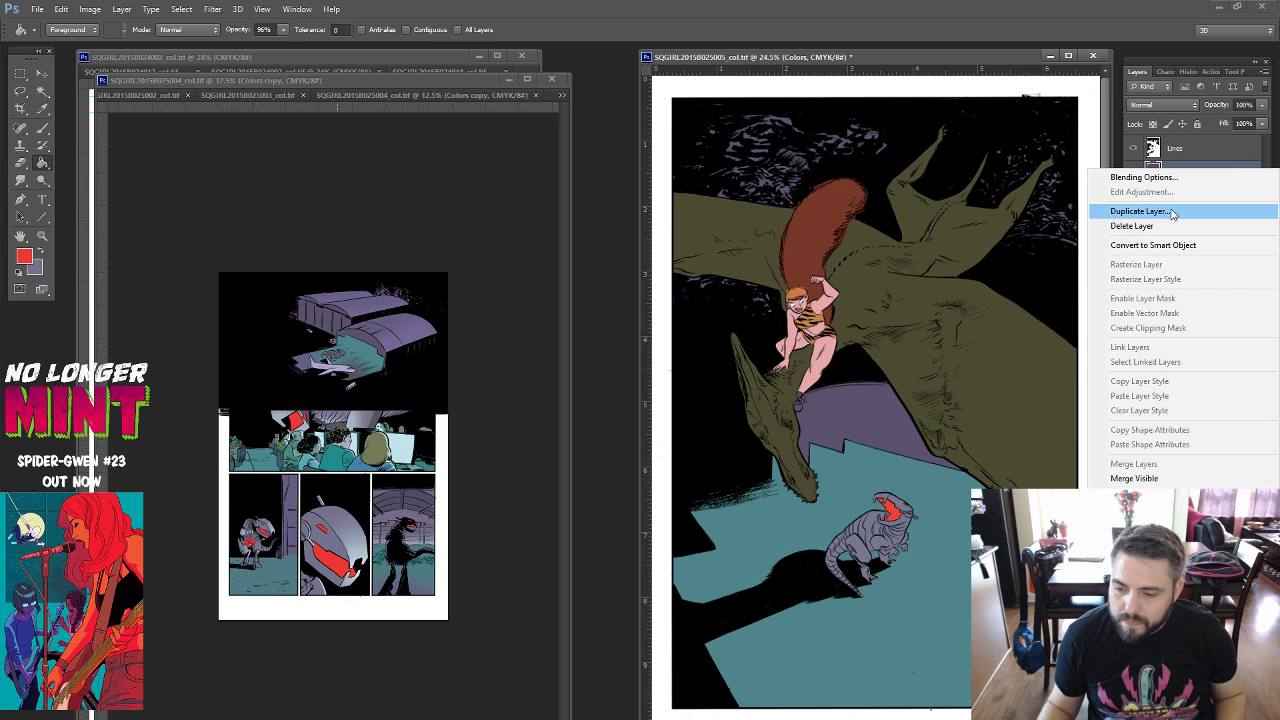
left_click(1138, 211)
key("Return")
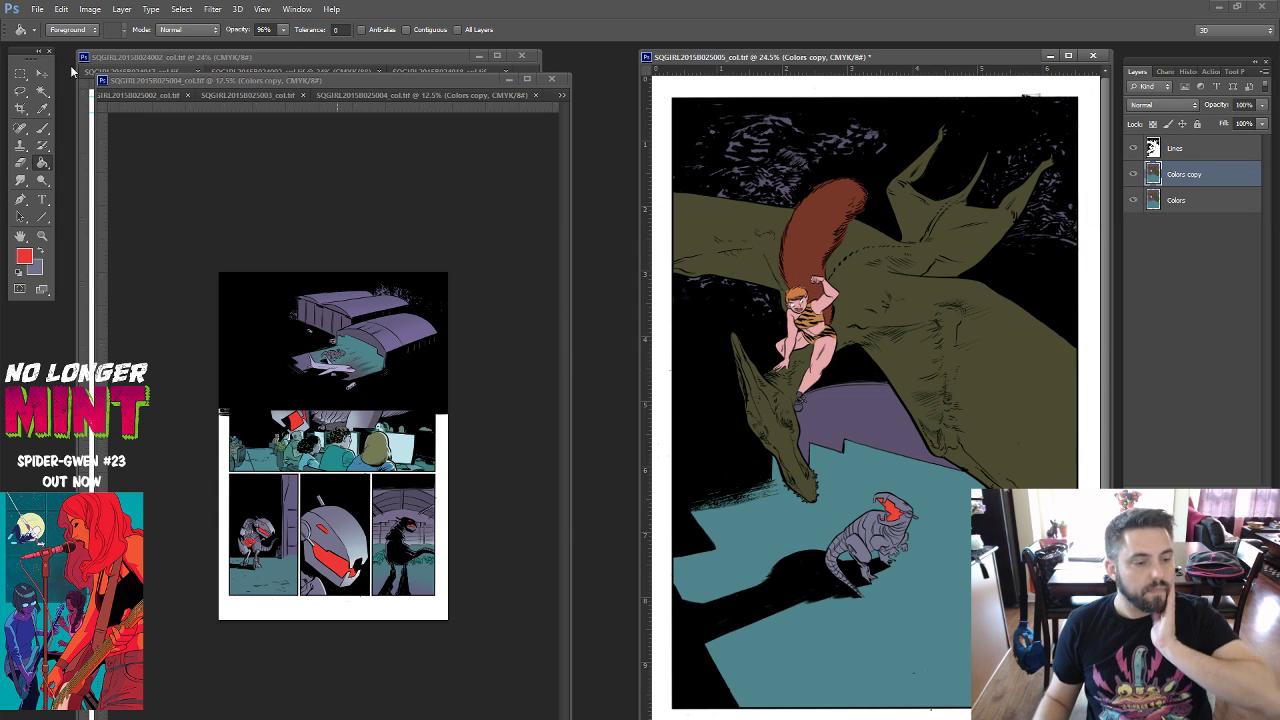
Magic Wand the pterodactyl's flat colour, deselect, and bring up Hue/Saturation (Ctrl+U).
left_click(42, 90)
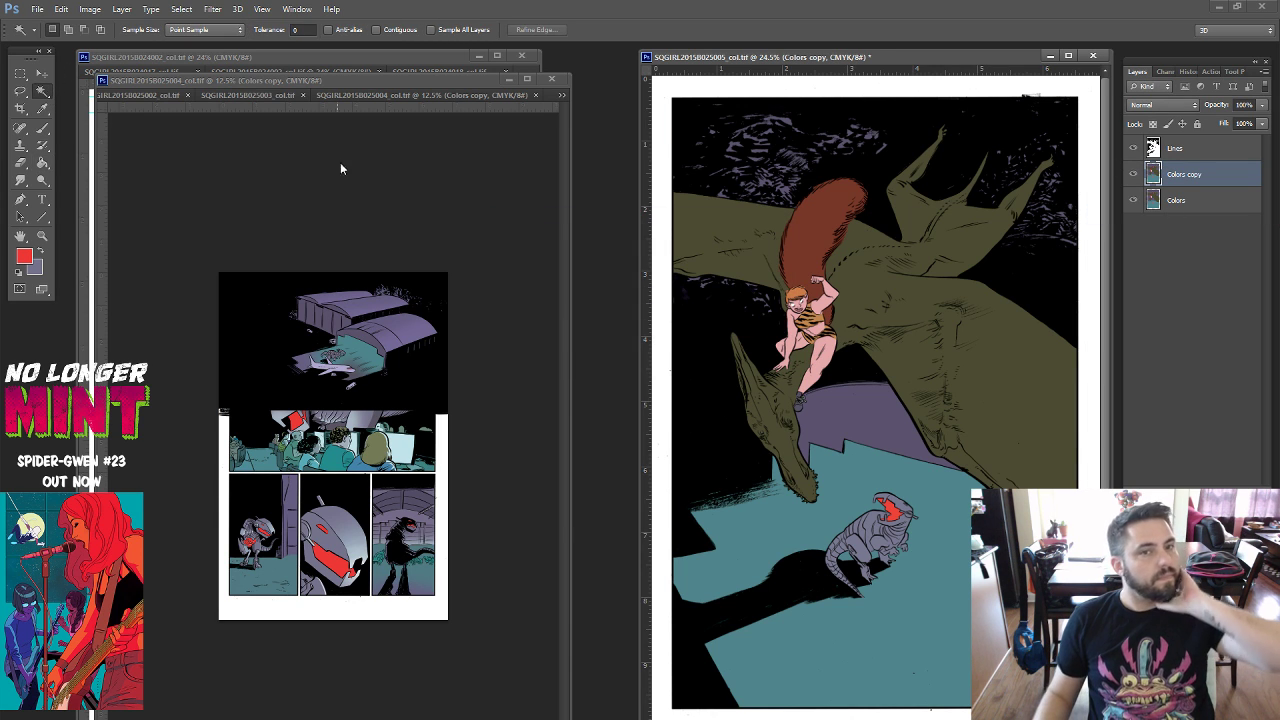
left_click(933, 310)
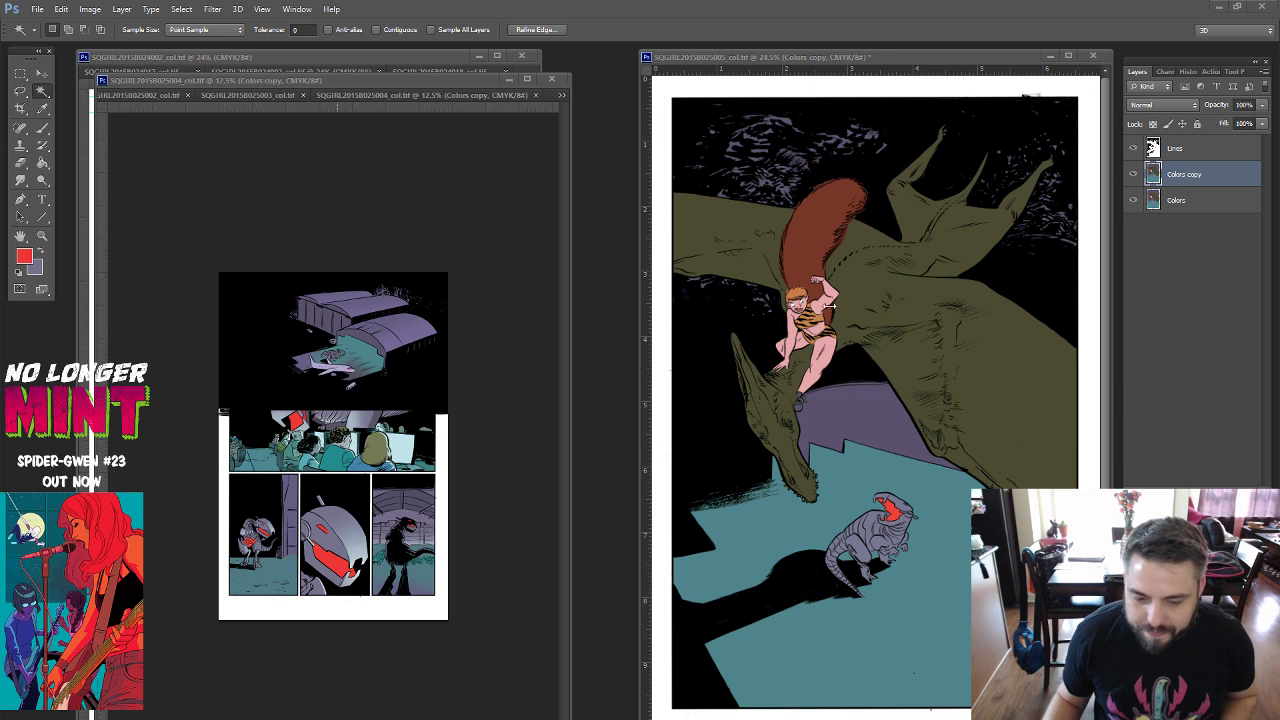
key("ctrl+d")
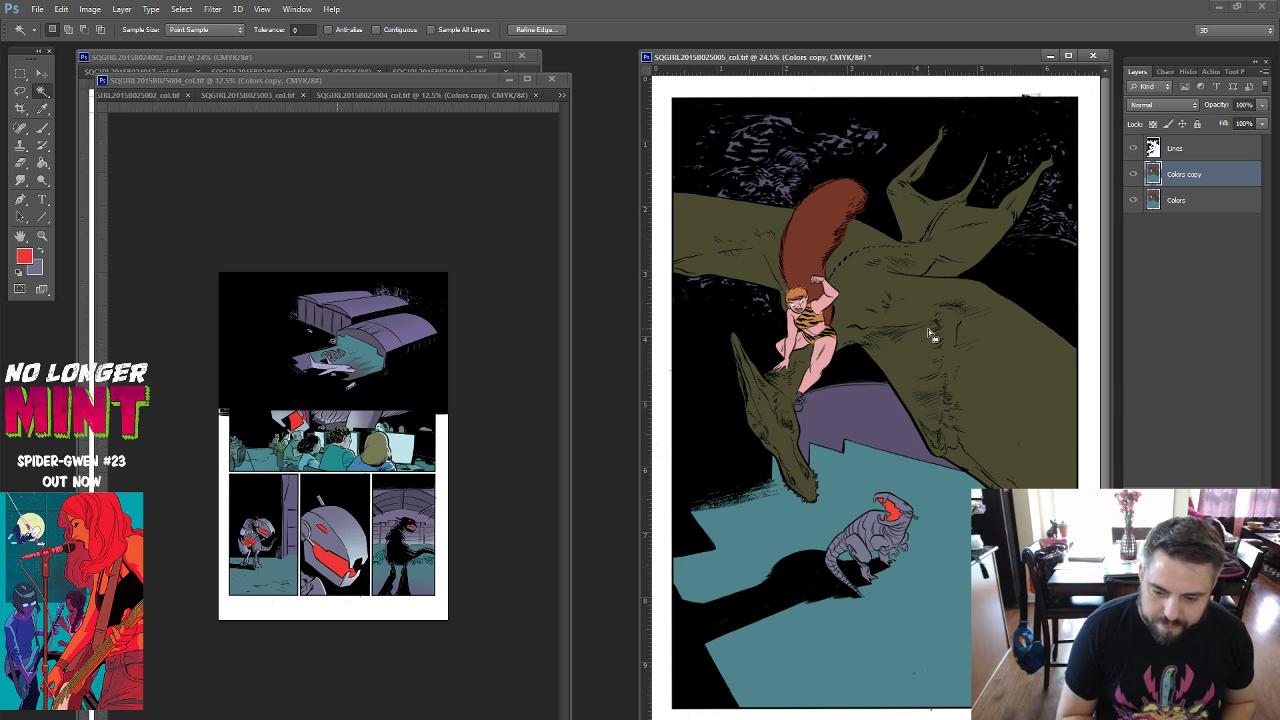
key("ctrl+u")
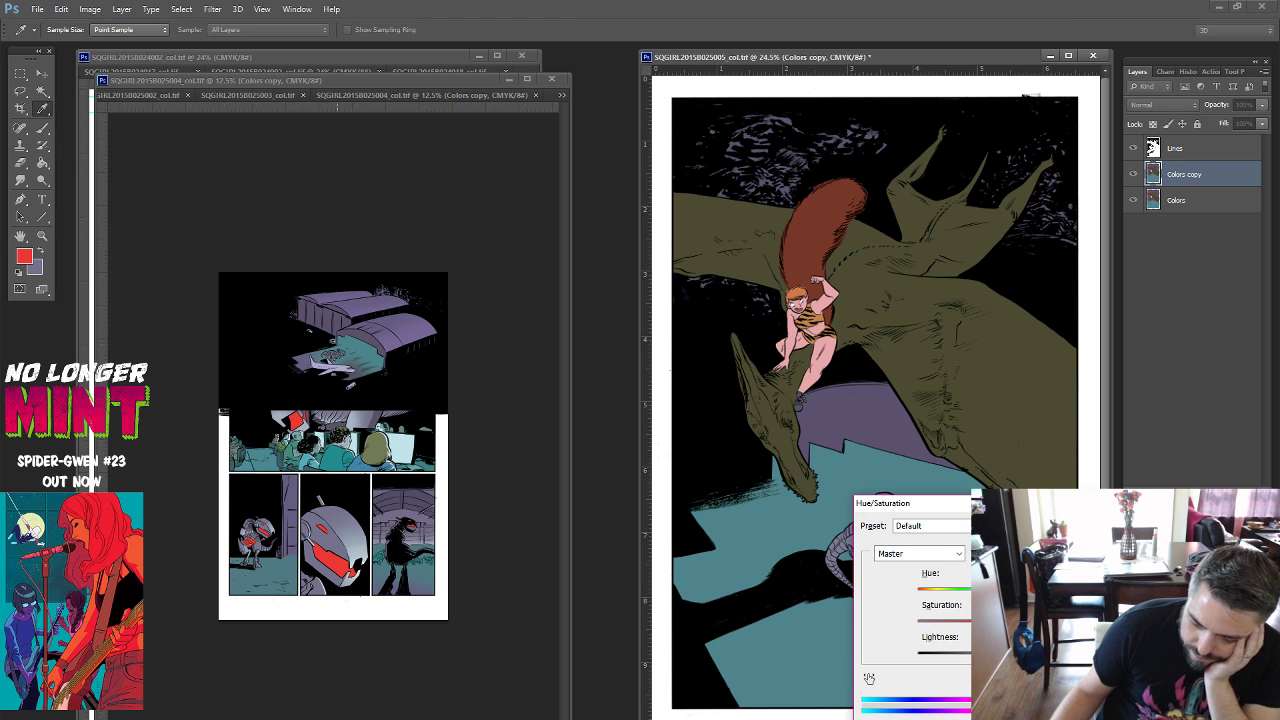
Shift the hue so the olive pterodactyl turns muted brown, and apply it.
left_click_drag(1018, 588, 969, 589)
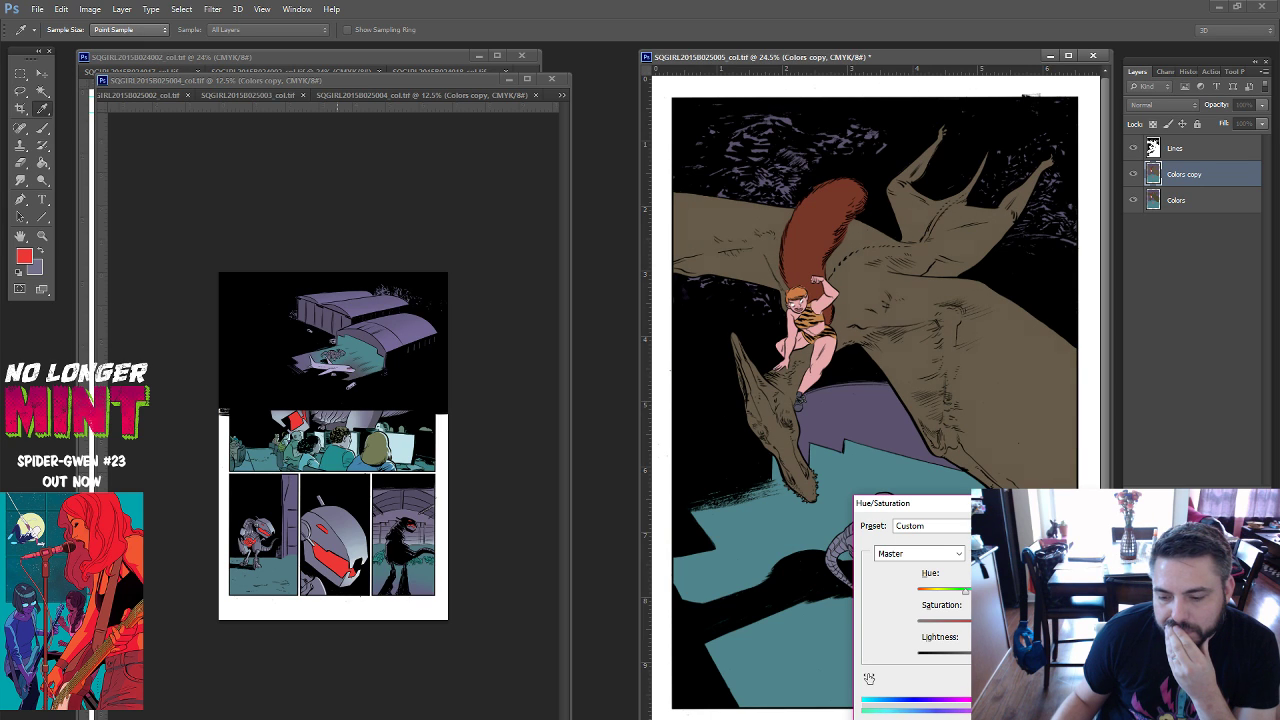
key("Return")
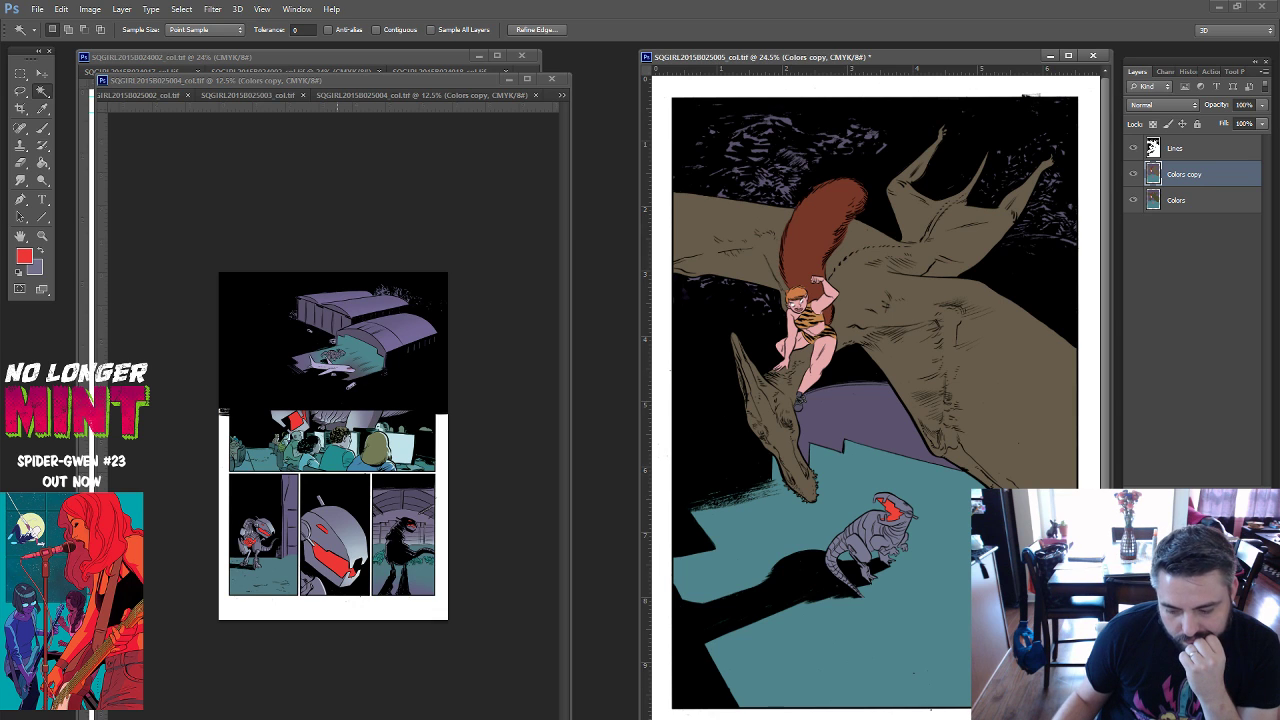
Set the foreground colour to the teal sampled from the ground.
left_click(25, 257)
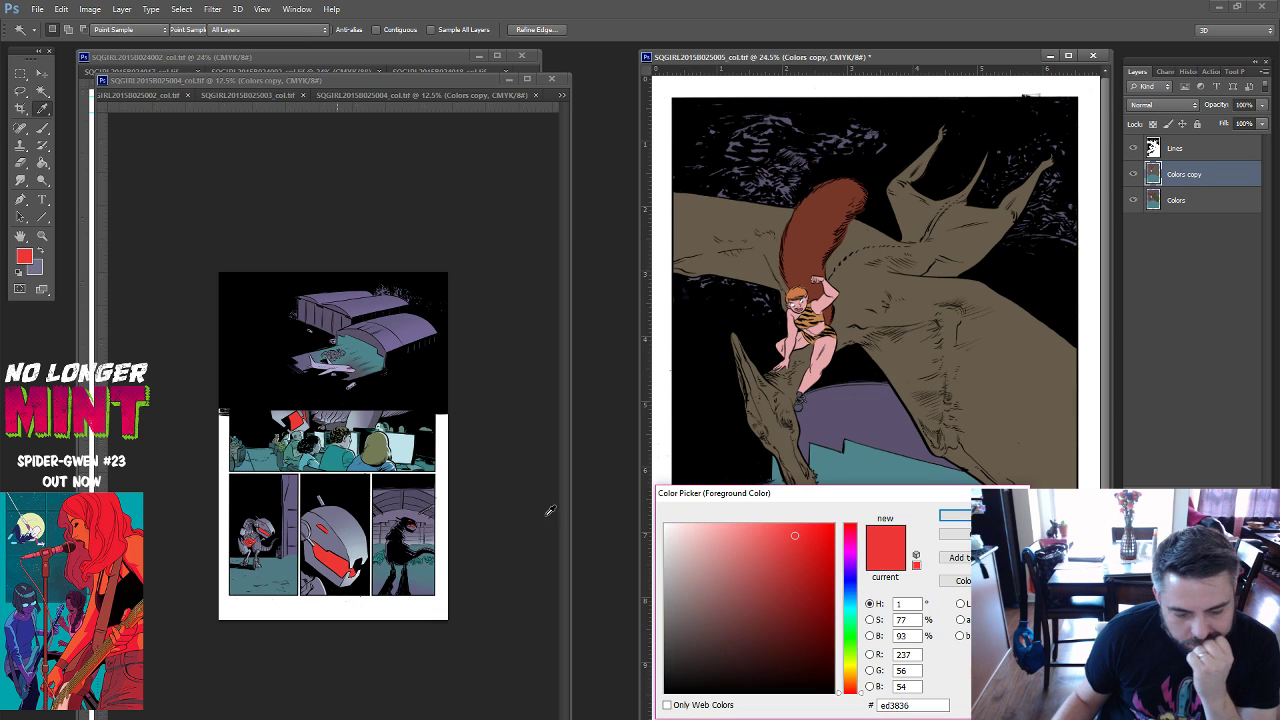
left_click(848, 470)
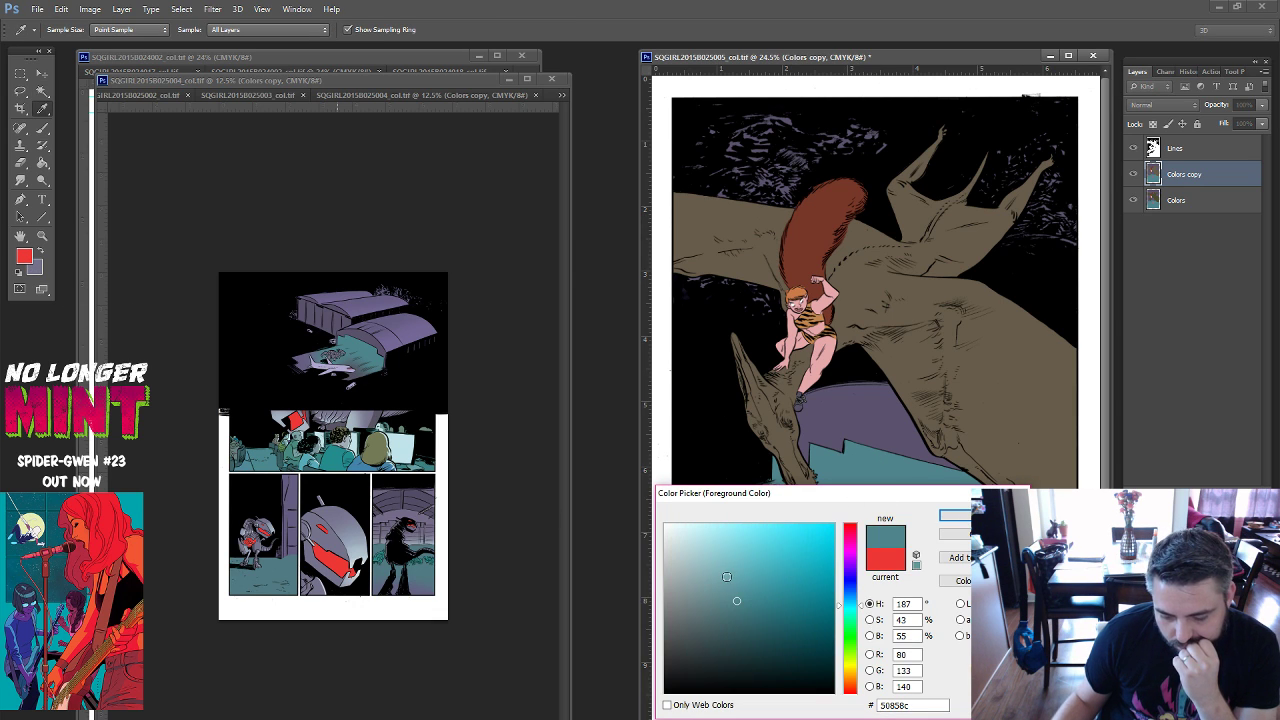
left_click(954, 515)
Select the brown pterodactyl with the Magic Wand, switch to Brush, and add empty Layer 1.
key("w")
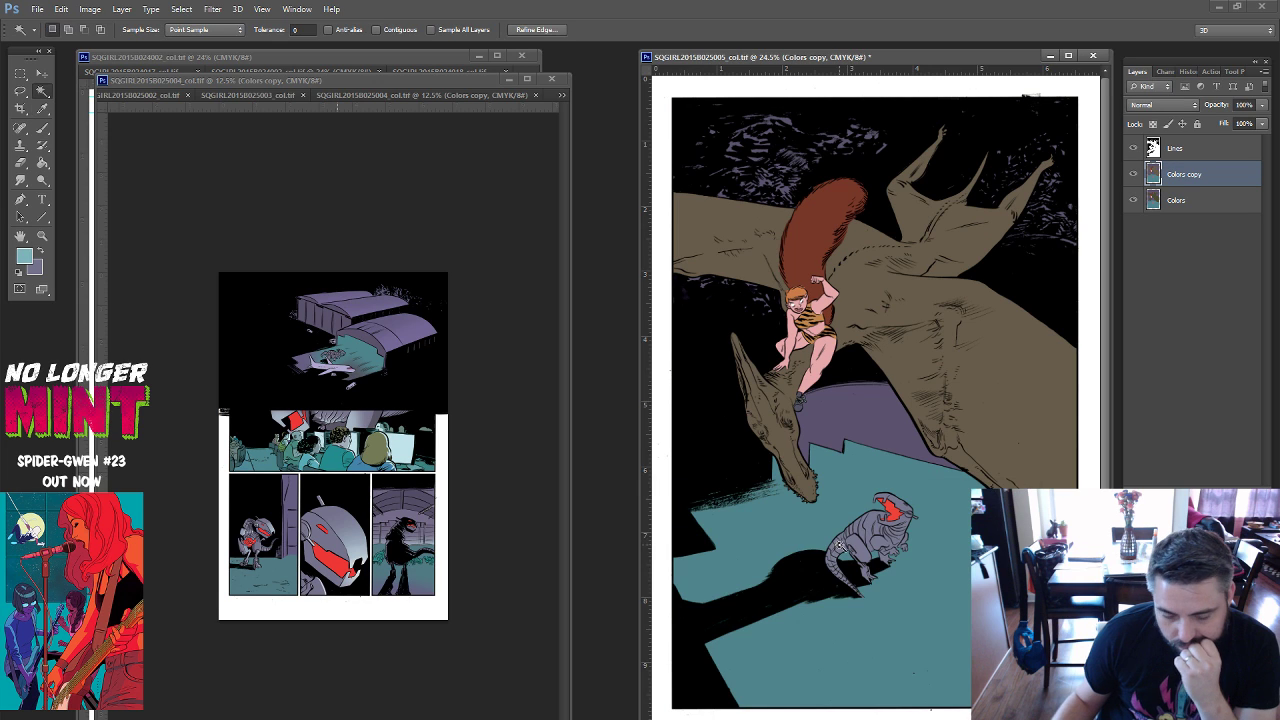
left_click(42, 127)
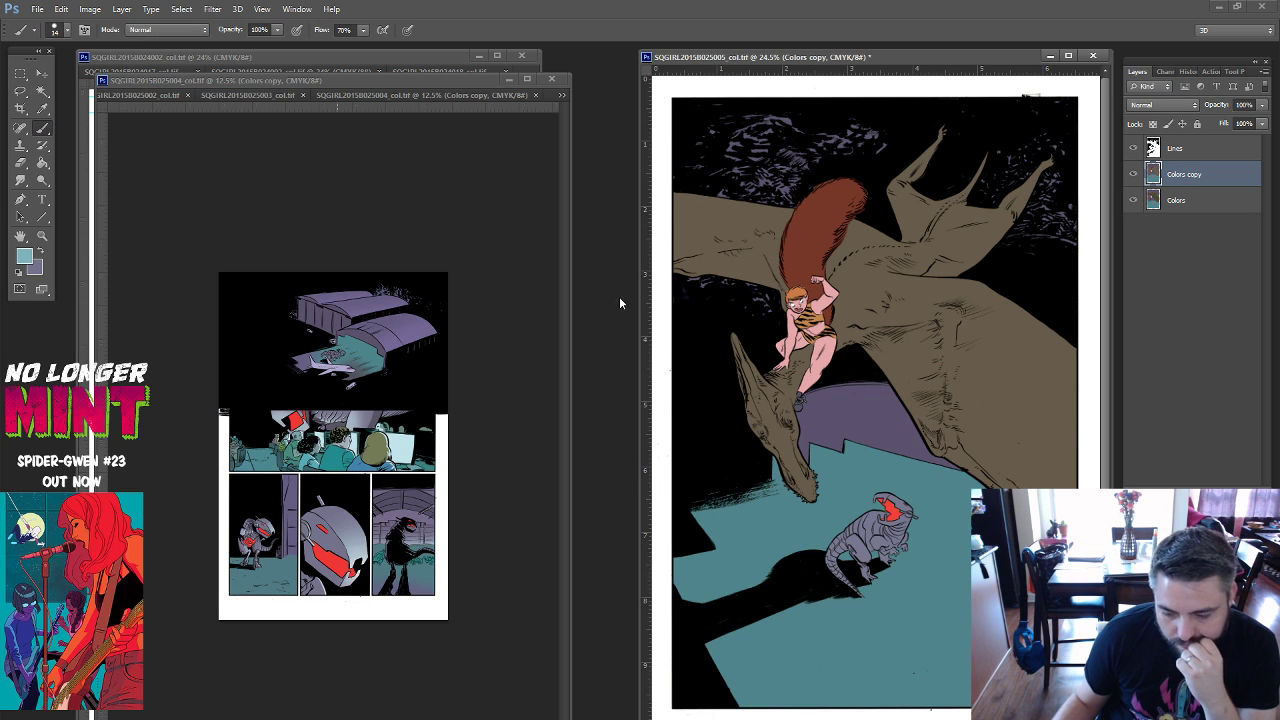
left_click(42, 90)
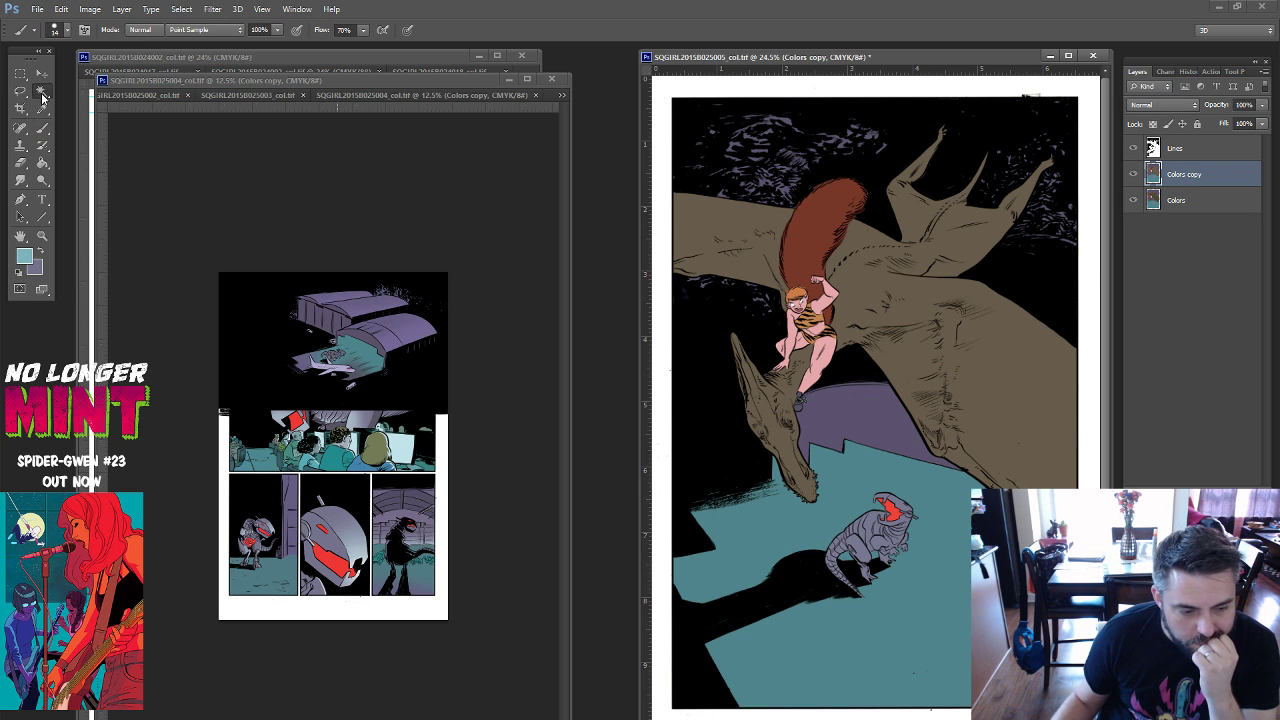
left_click(932, 375)
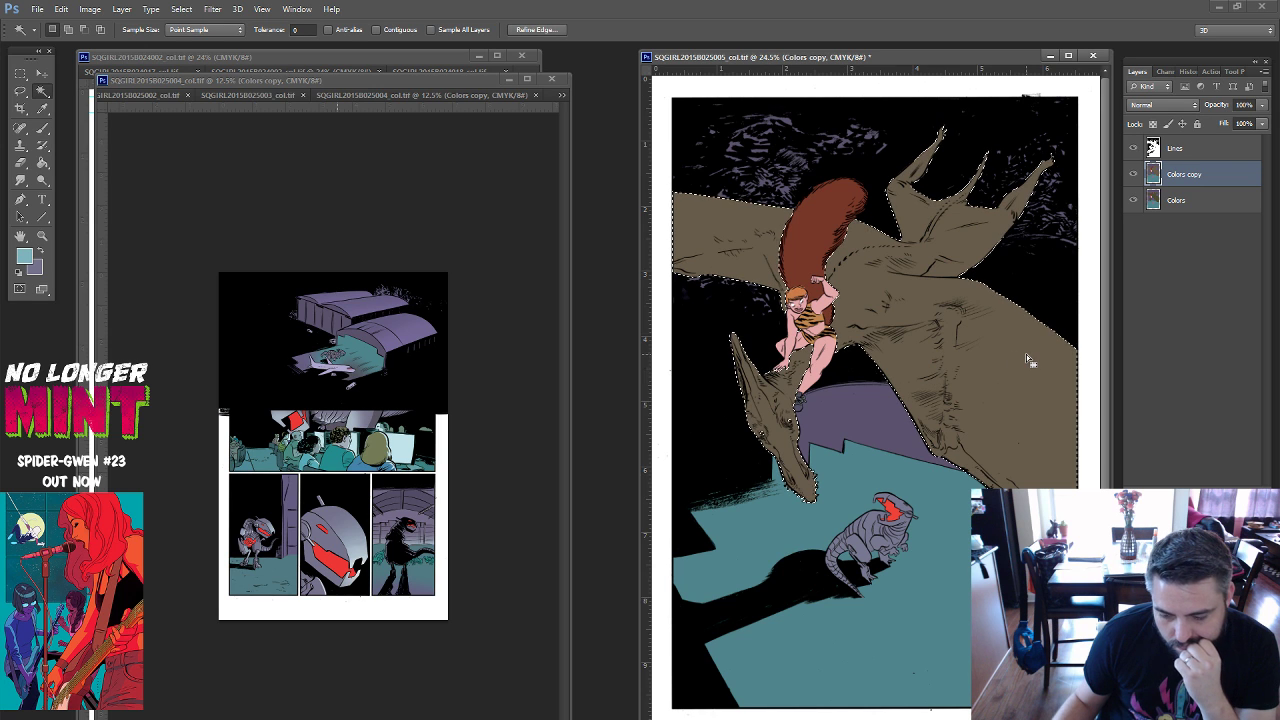
key("z")
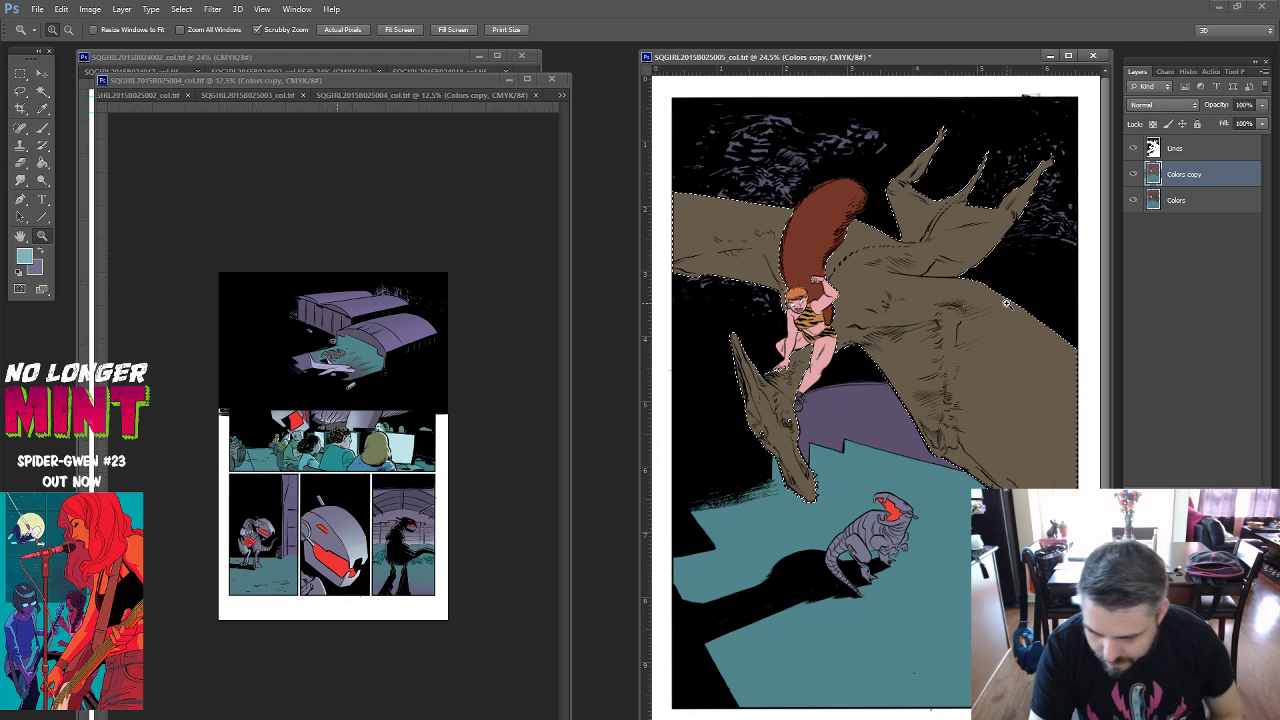
key("b")
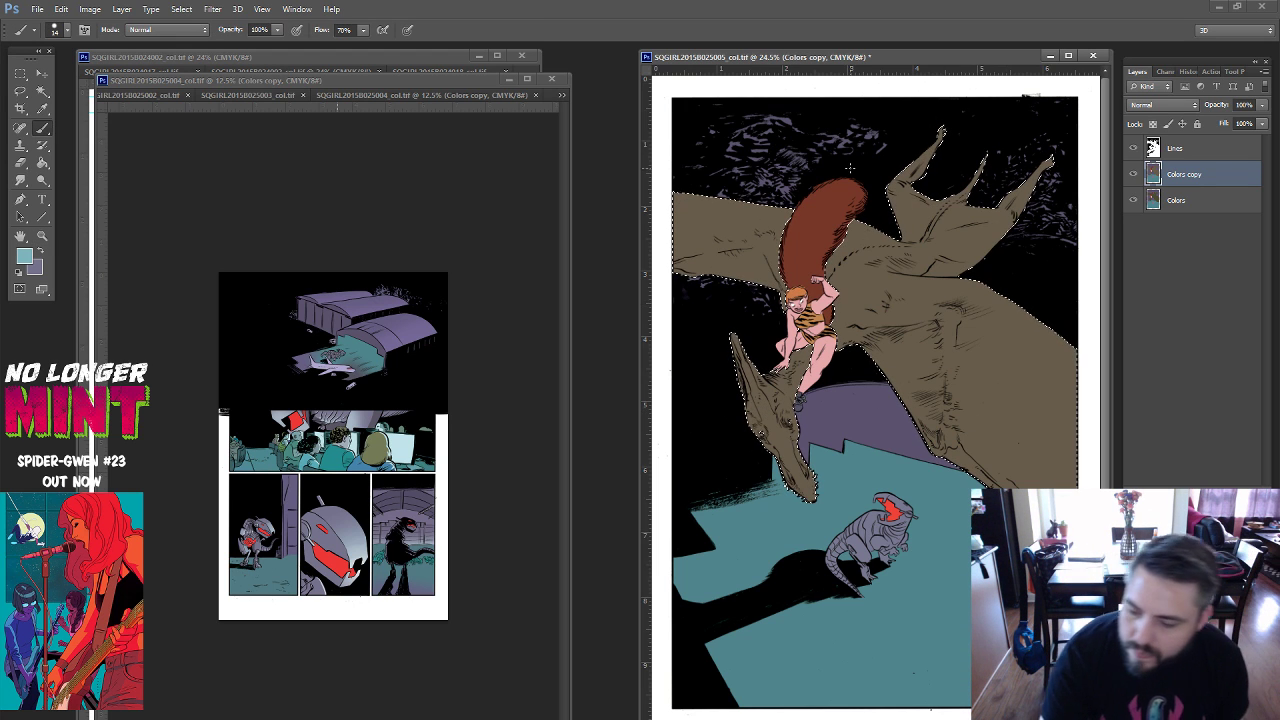
key("ctrl+shift+alt+n")
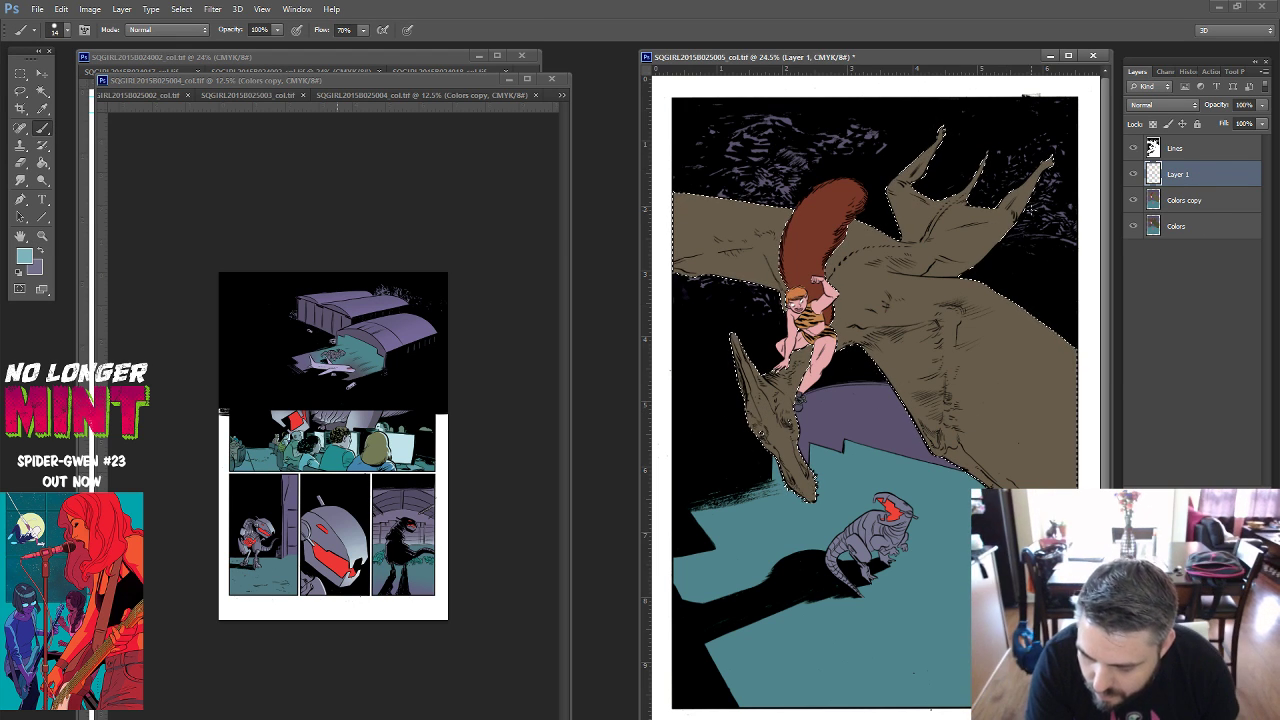
Enlarge the brush from 14 px to 39 px for the teal rim light.
right_click(1122, 256)
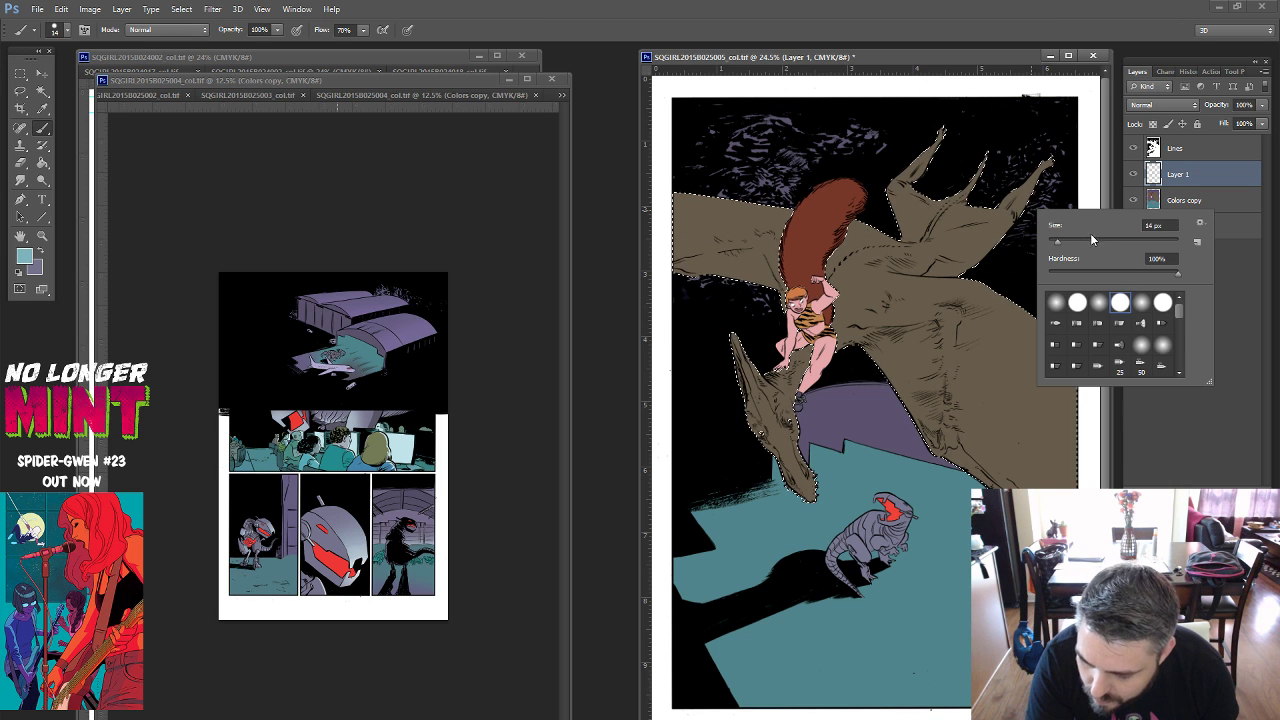
left_click_drag(1090, 241, 1073, 241)
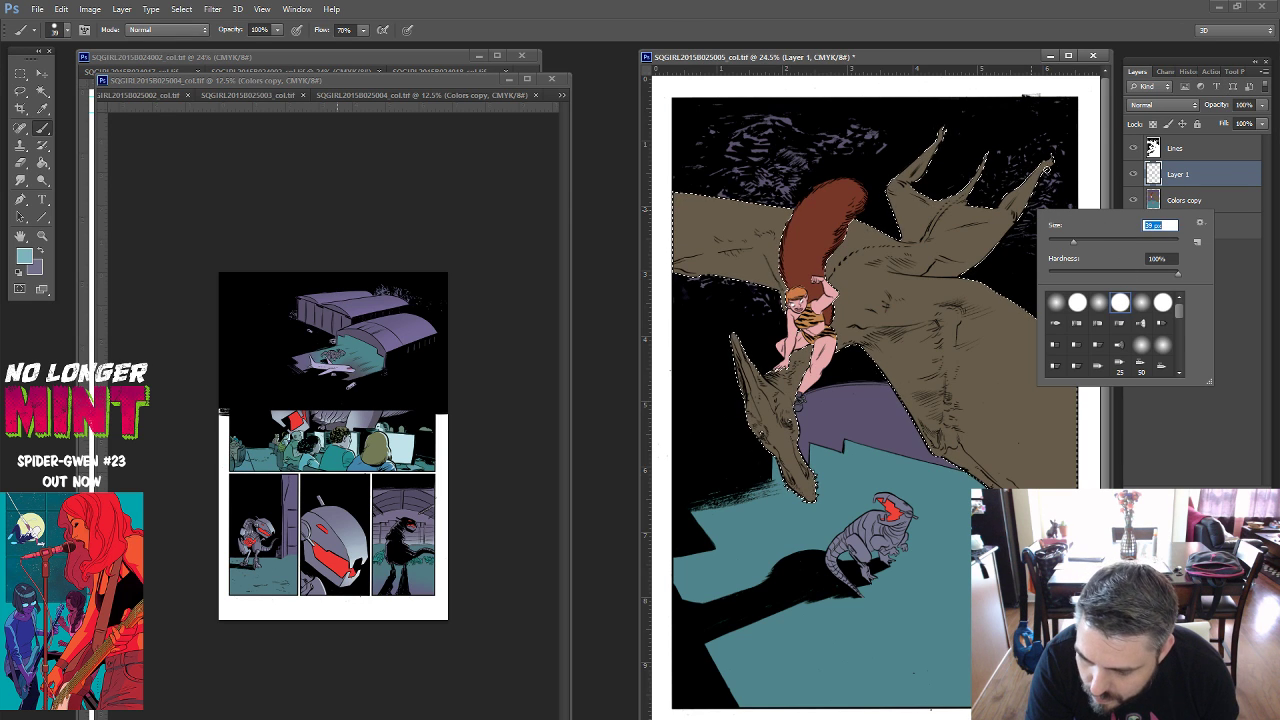
key("Return")
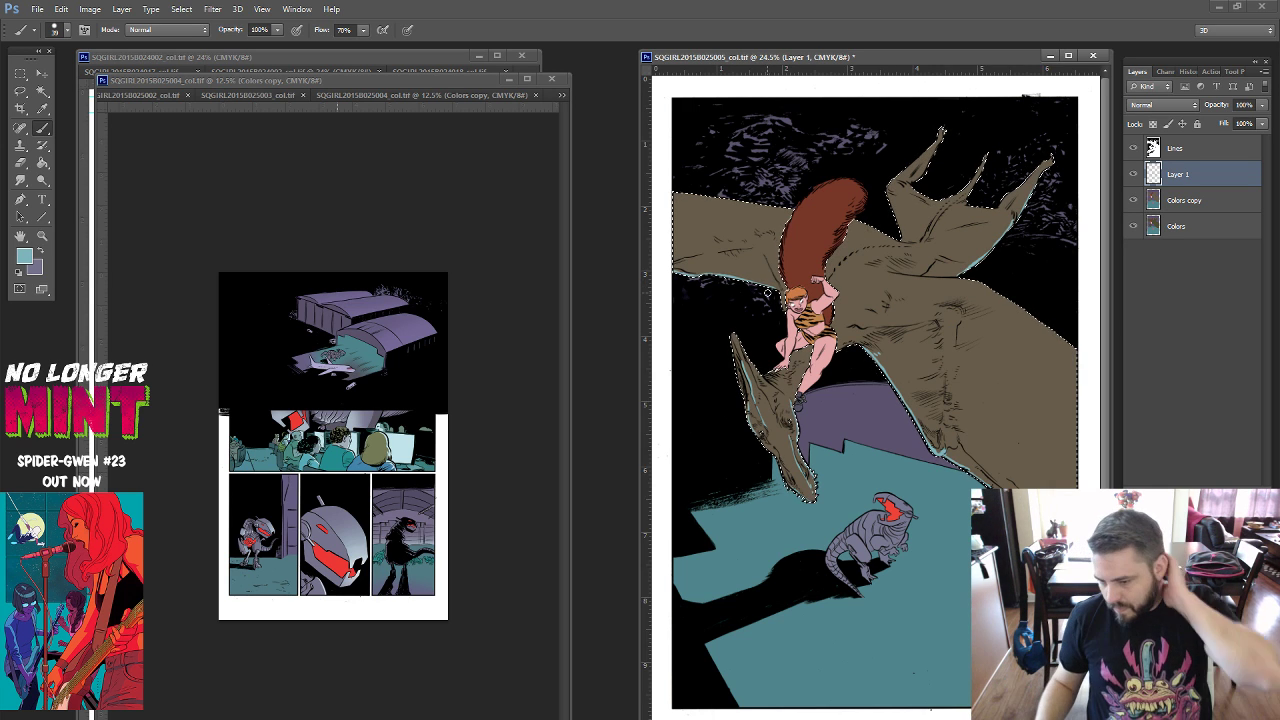
Set Layer 1 to Overlay blending and drop the pterodactyl selection.
left_click(1162, 104)
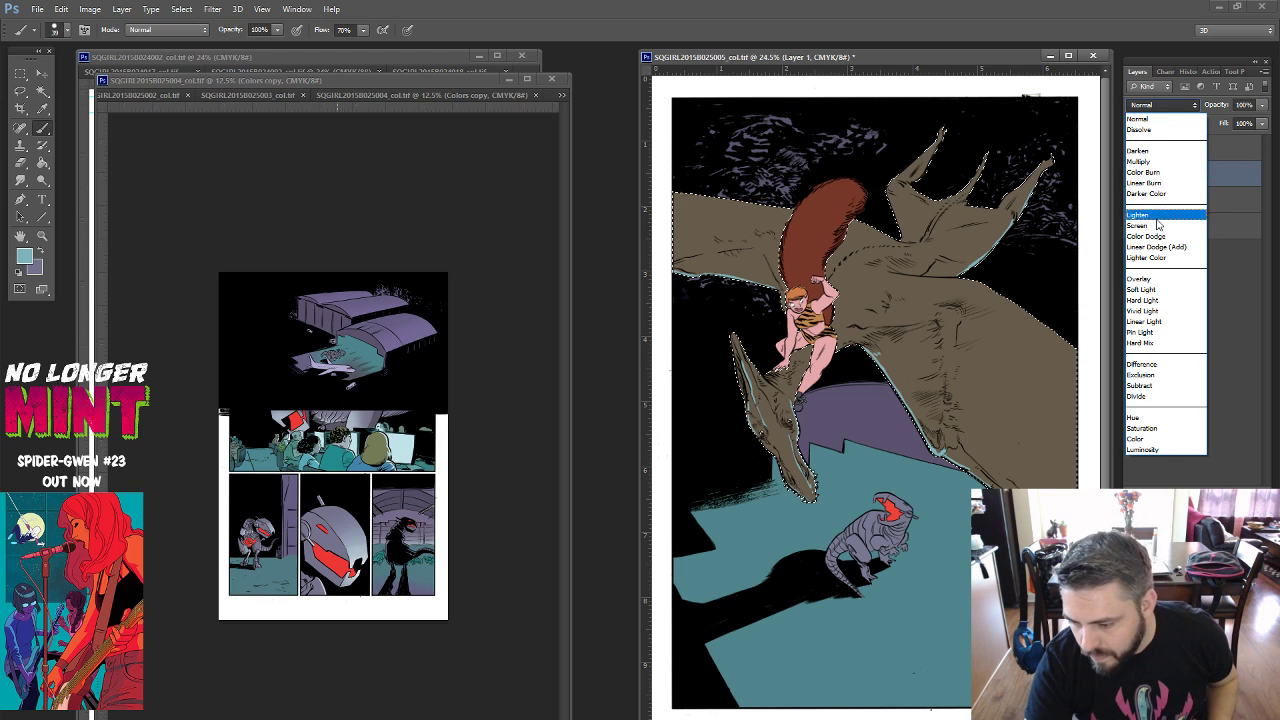
left_click(1150, 278)
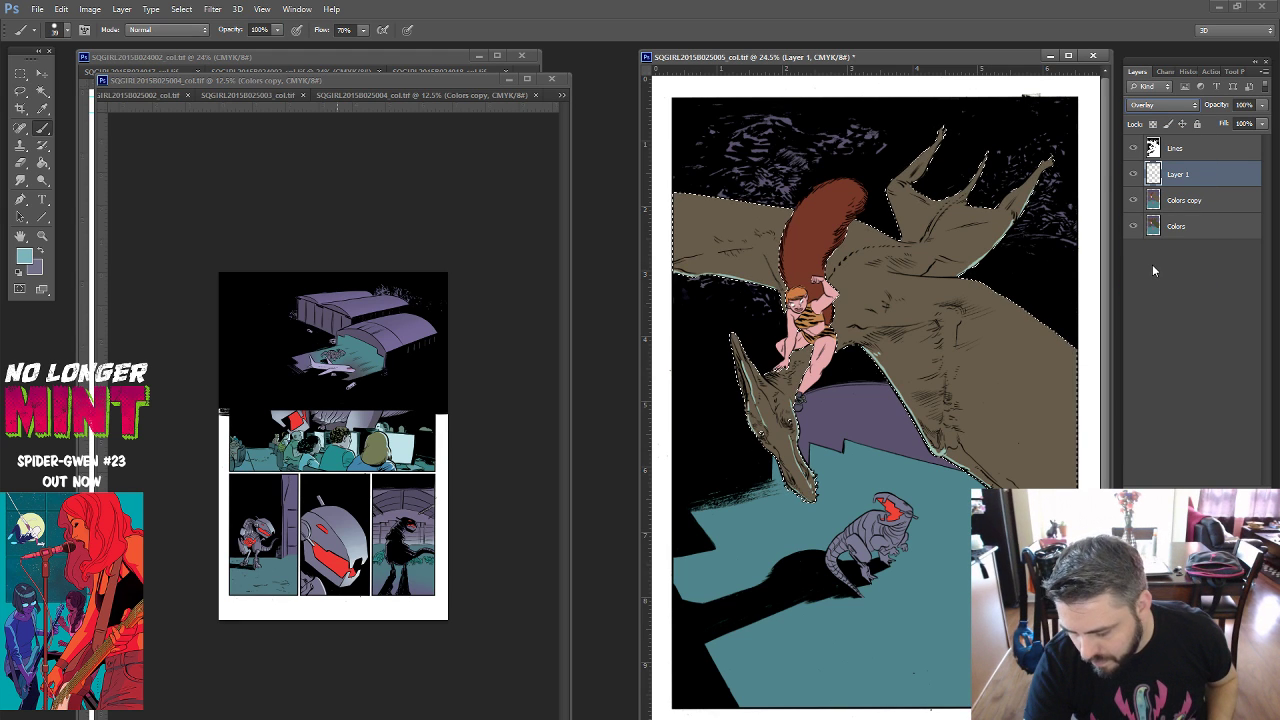
key("ctrl+d")
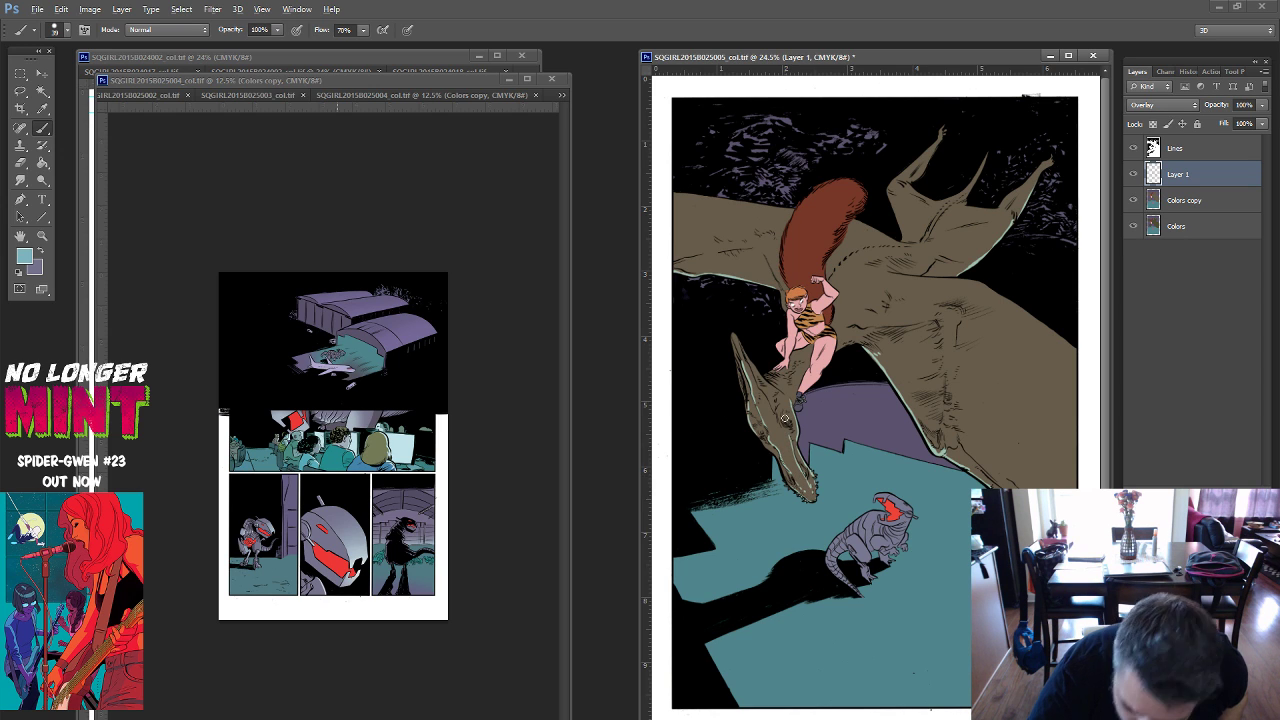
Switch the brush mode to Clear and sample the pterodactyl's tan colour.
left_click(165, 29)
key("Escape")
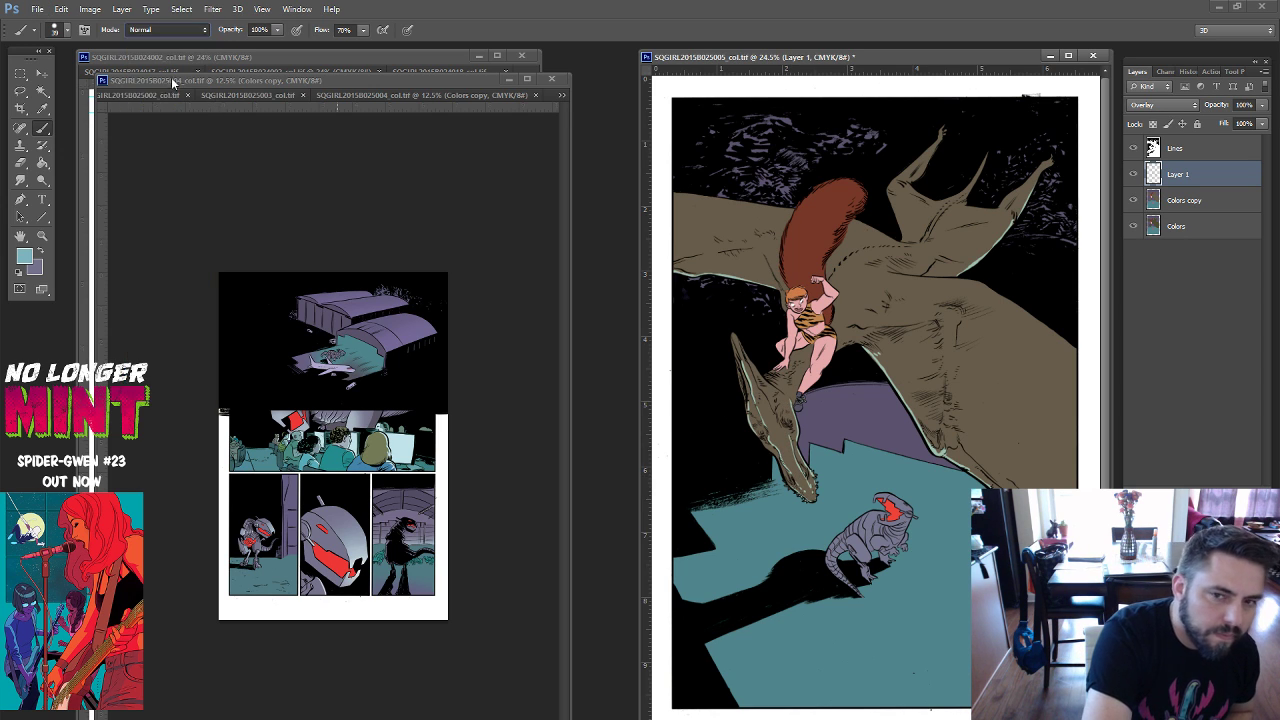
key("shift+alt+r")
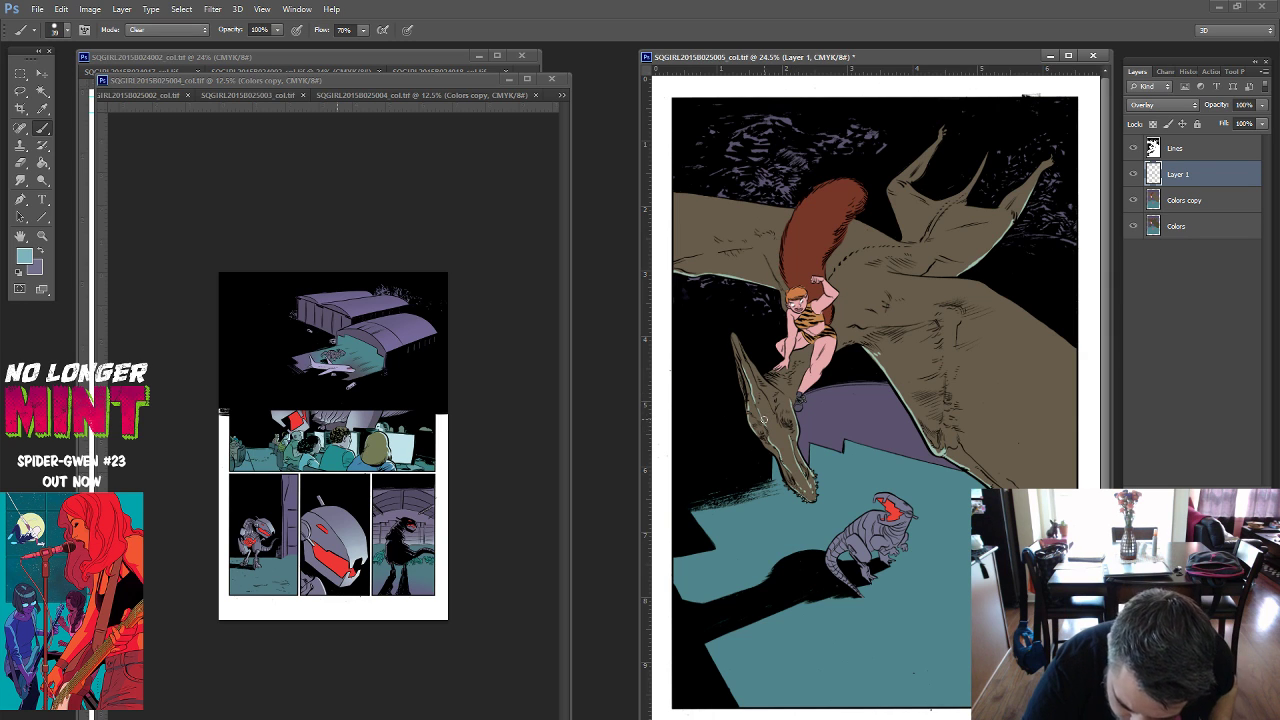
left_click(769, 416, "alt")
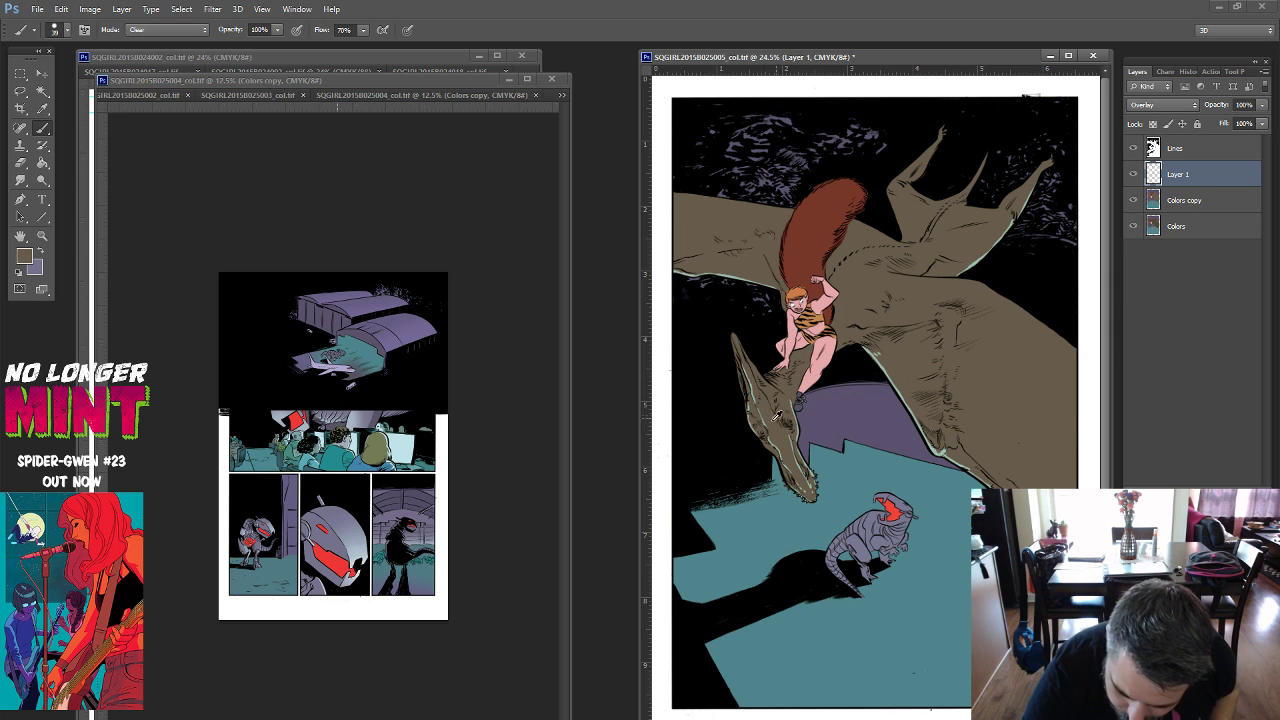
left_click(769, 414, "alt")
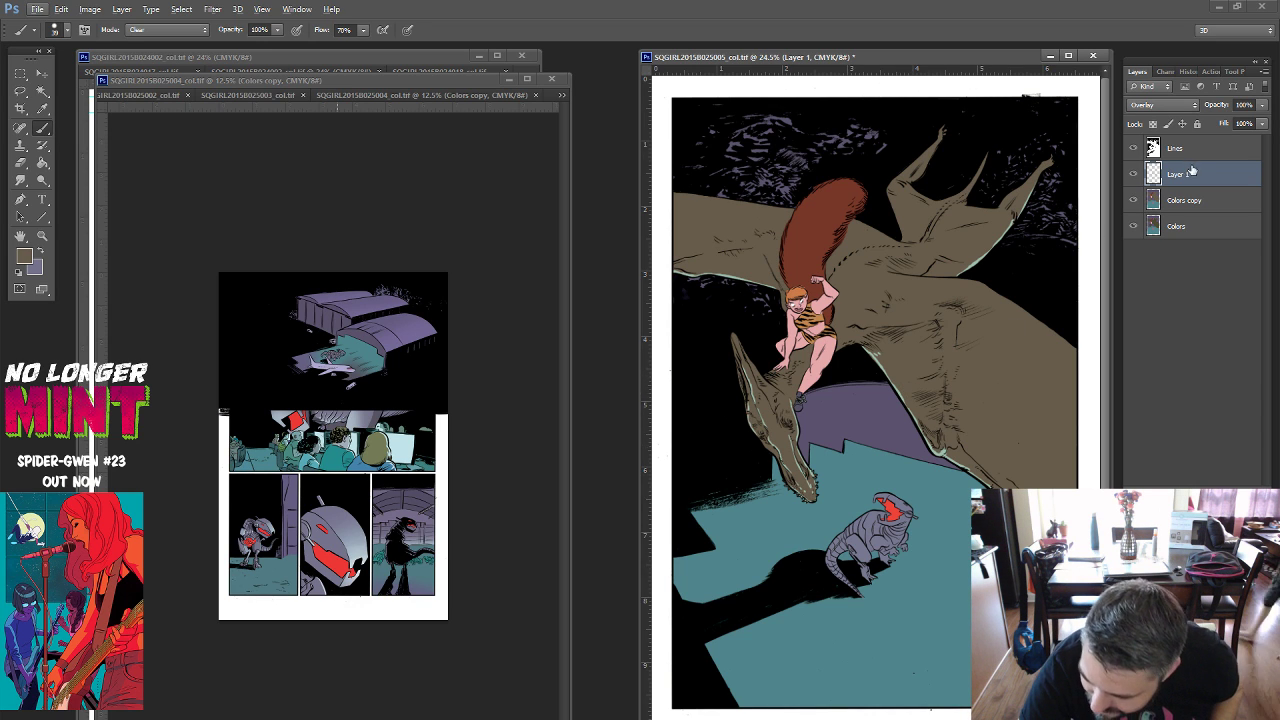
Sample the light teal rim colour (#7db5bc) as the painting colour.
left_click(1163, 104)
left_click(1150, 117)
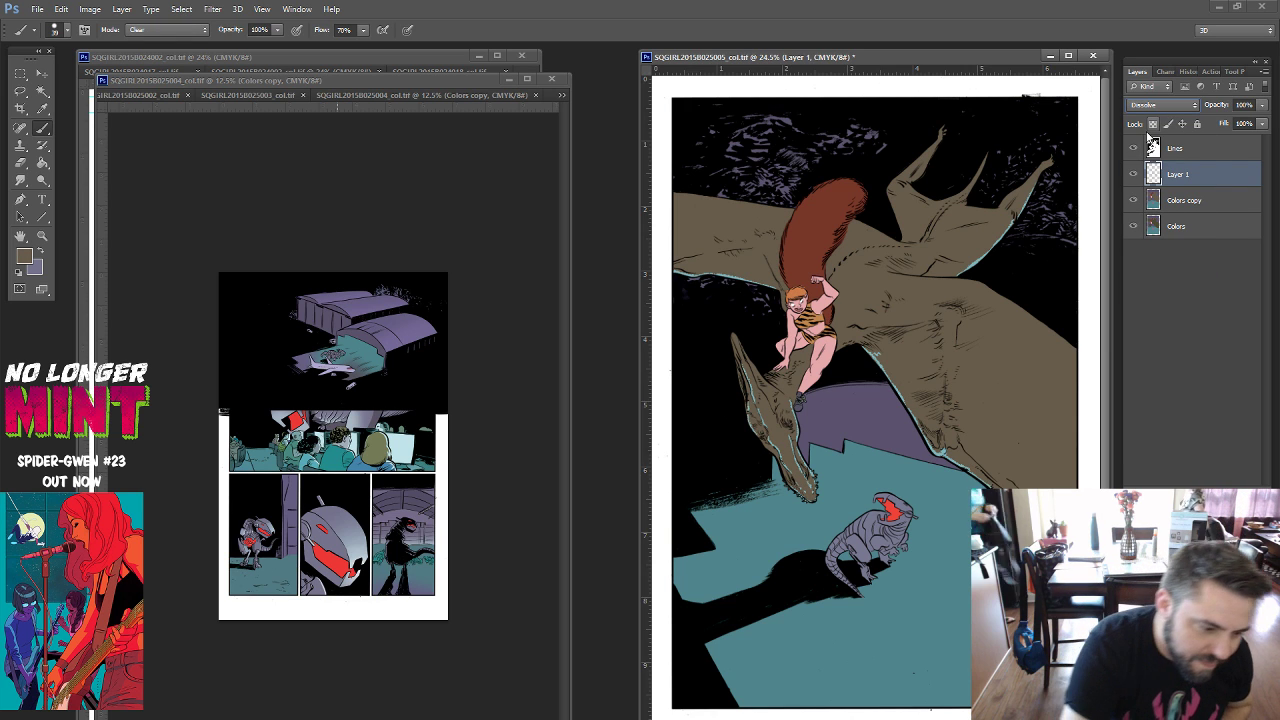
key("i")
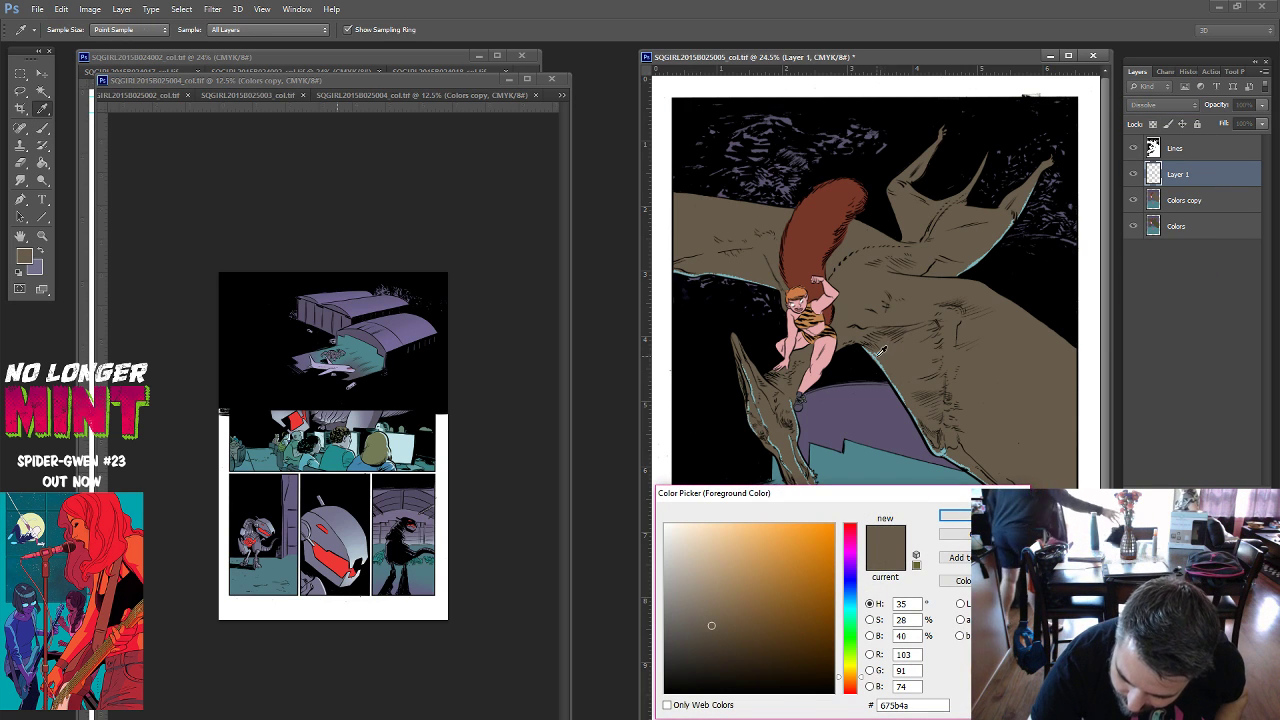
left_click(889, 355)
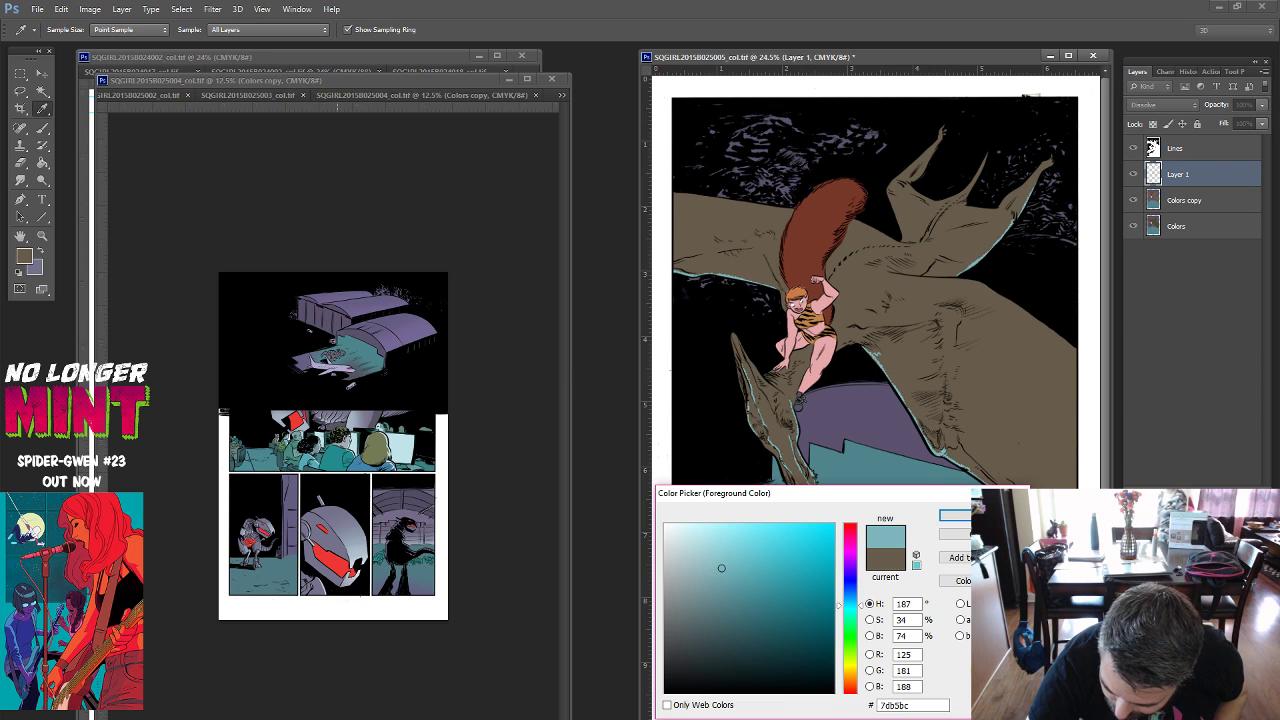
key("Return")
key("b")
Return Layer 1 to Normal blending, shrink the brush, and reset brush mode to Normal.
left_click(1162, 104)
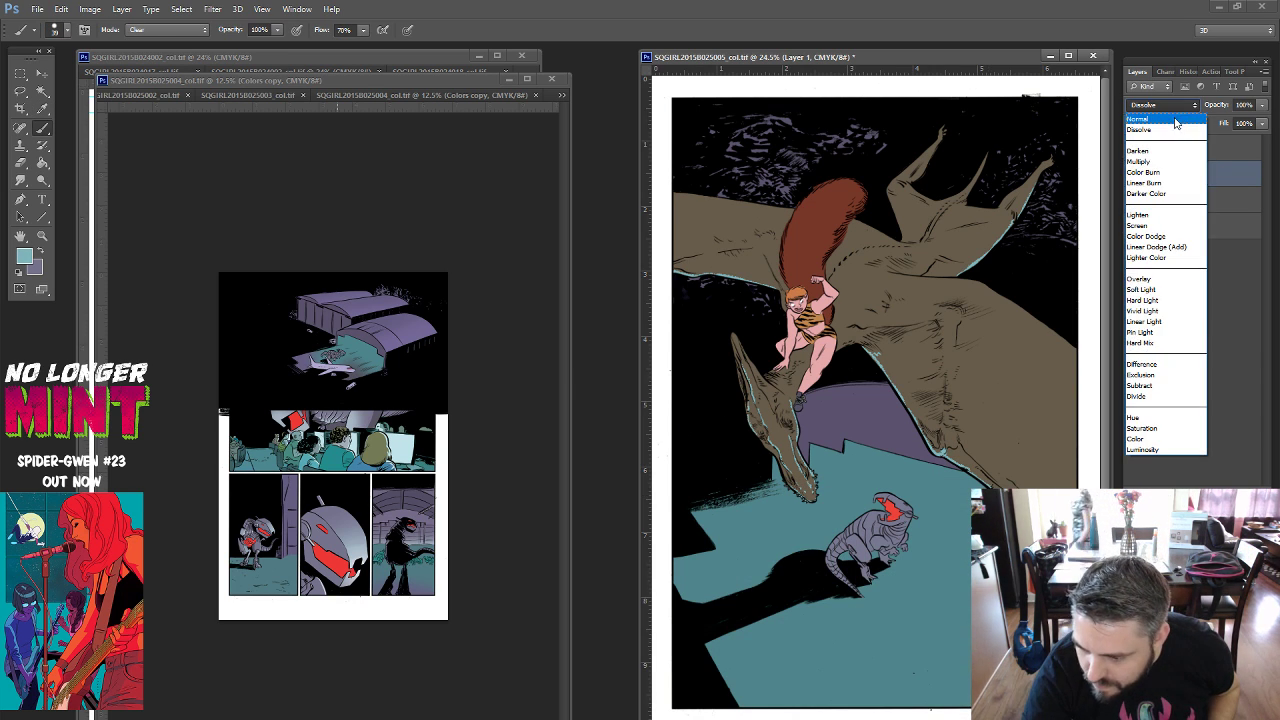
left_click(1150, 116)
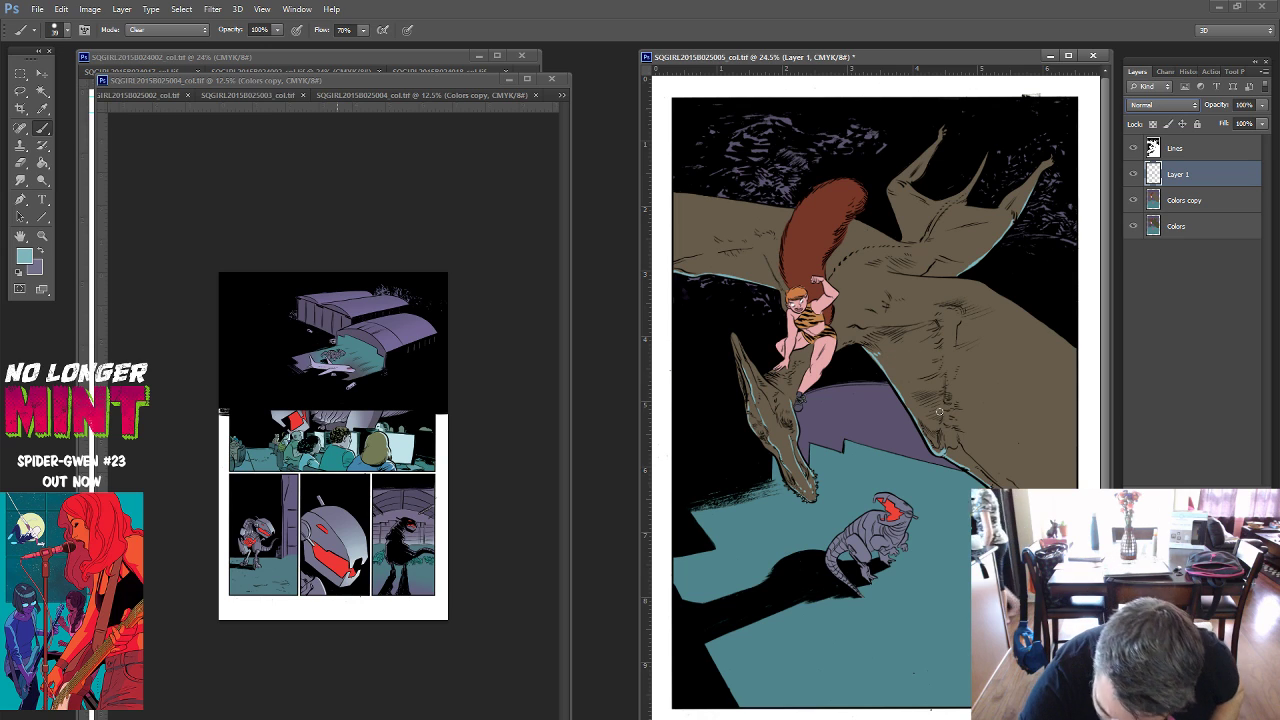
right_click(935, 438)
left_click_drag(957, 465, 955, 467)
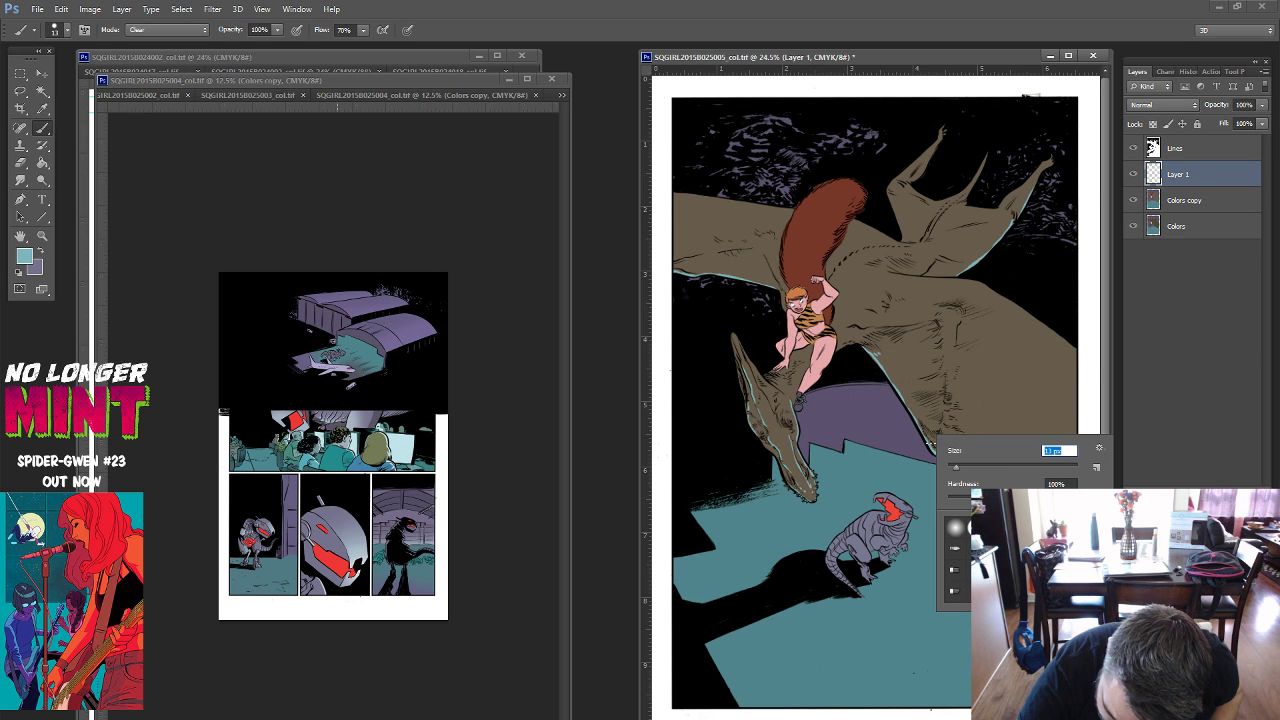
key("Return")
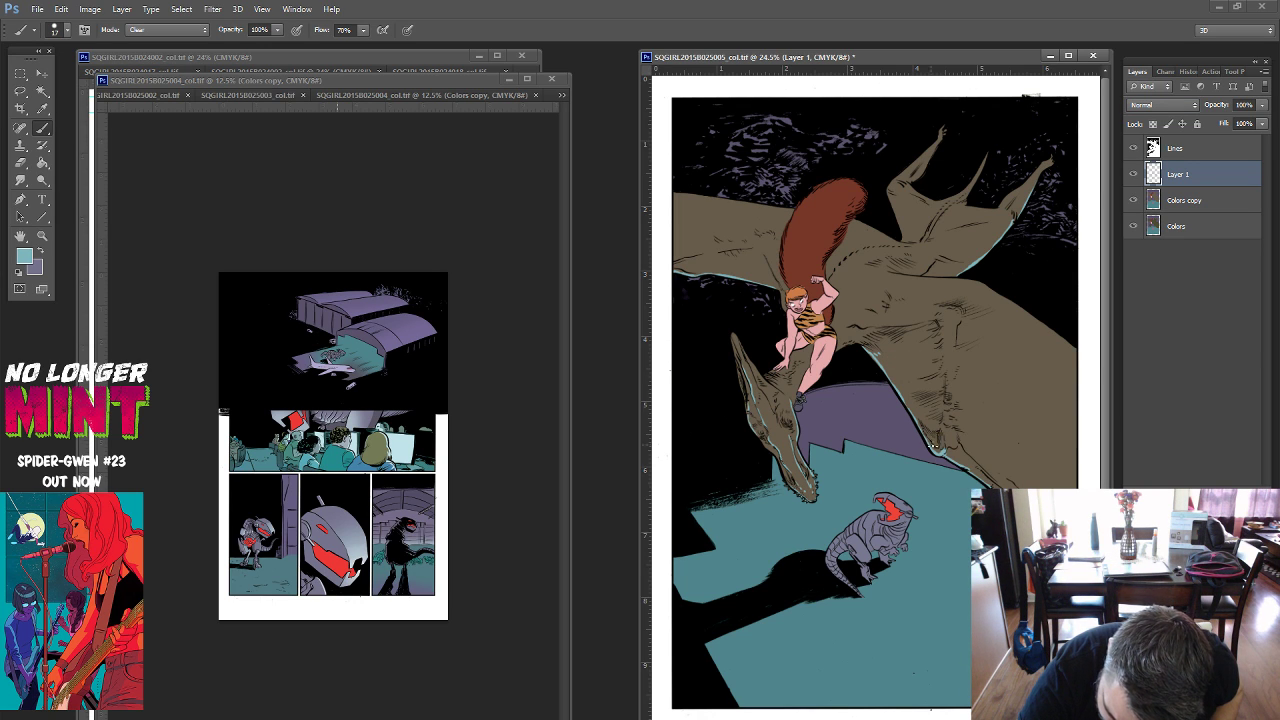
left_click(165, 29)
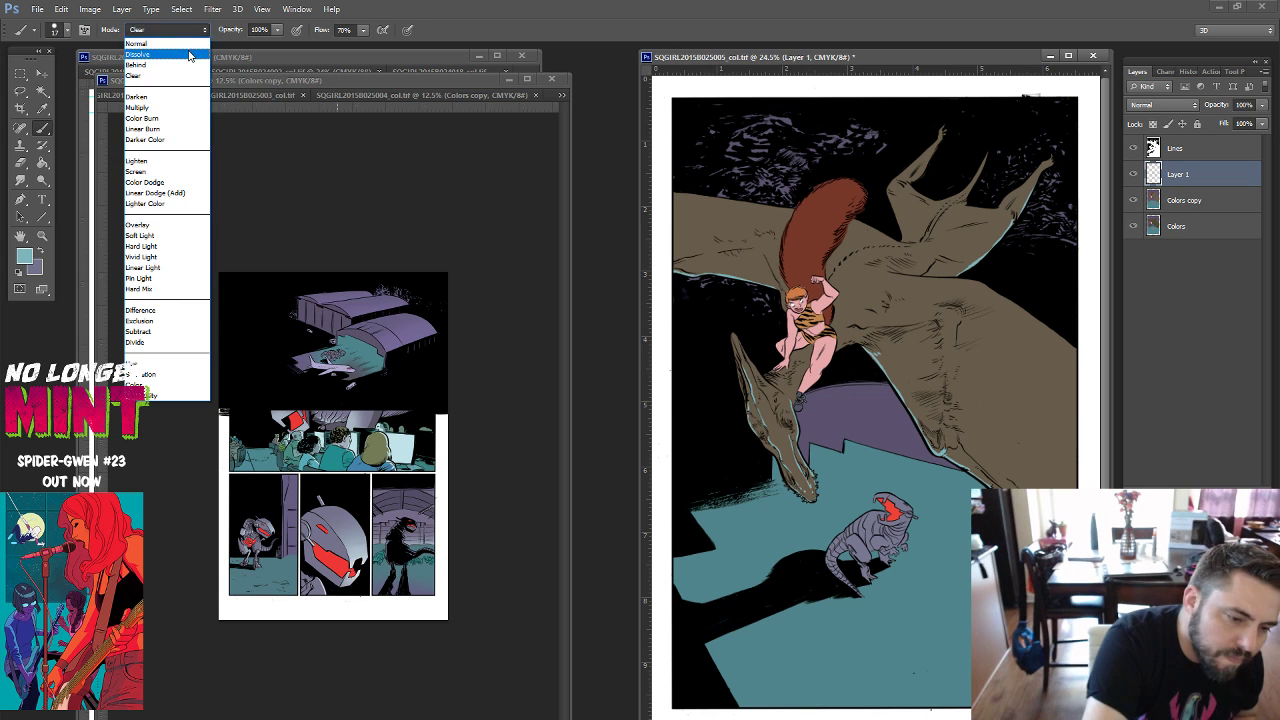
left_click(185, 38)
right_click(903, 379)
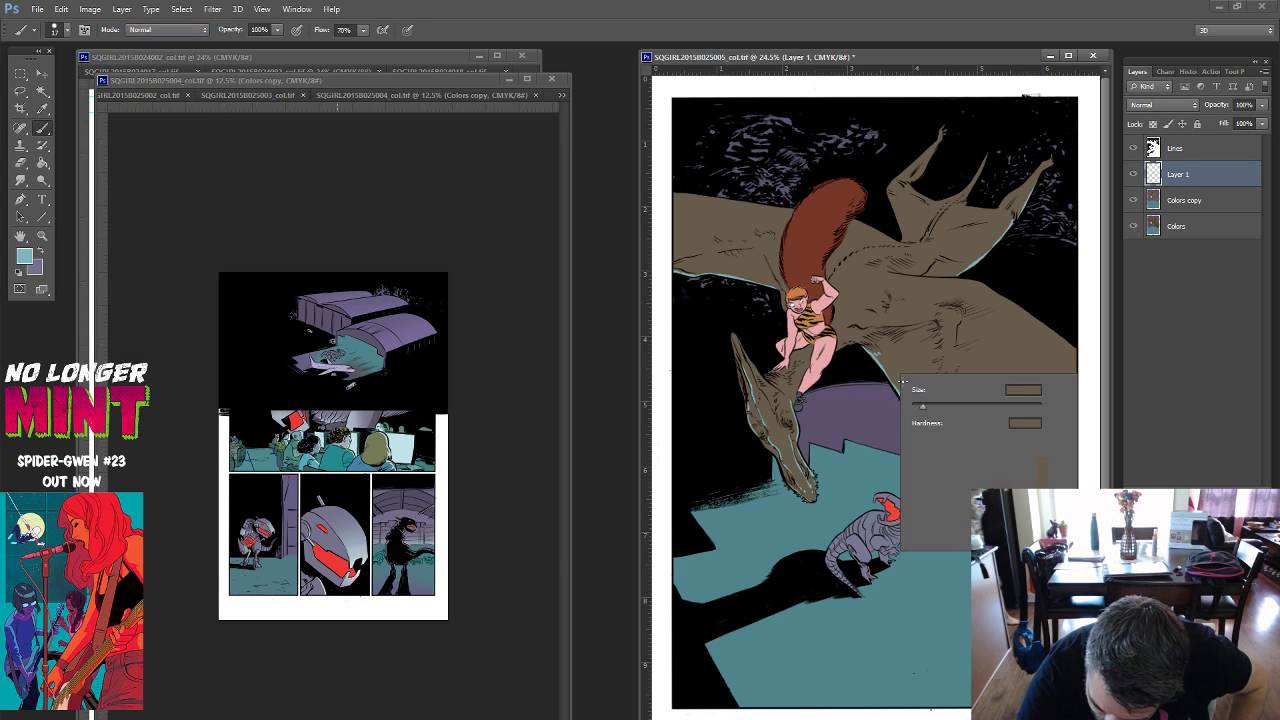
key("Return")
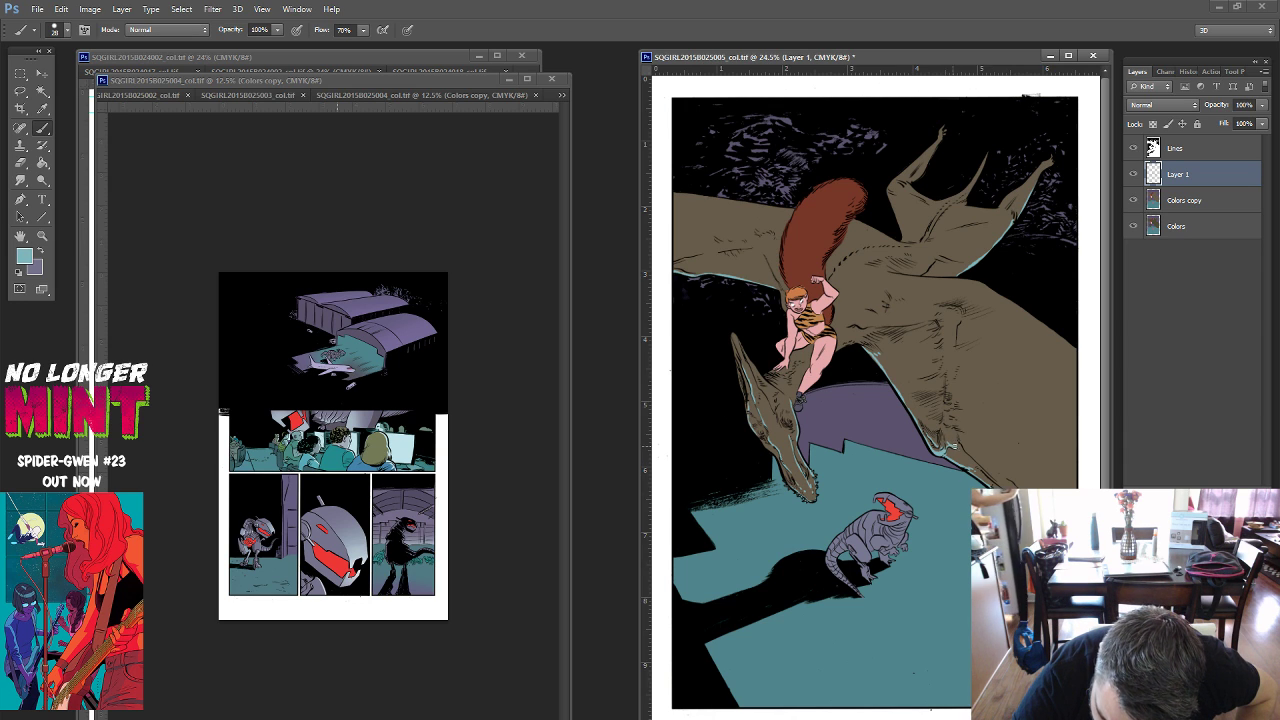
Alternate the brush between Clear and Normal to erase stray rim light on the pterodactyl.
left_click(201, 30)
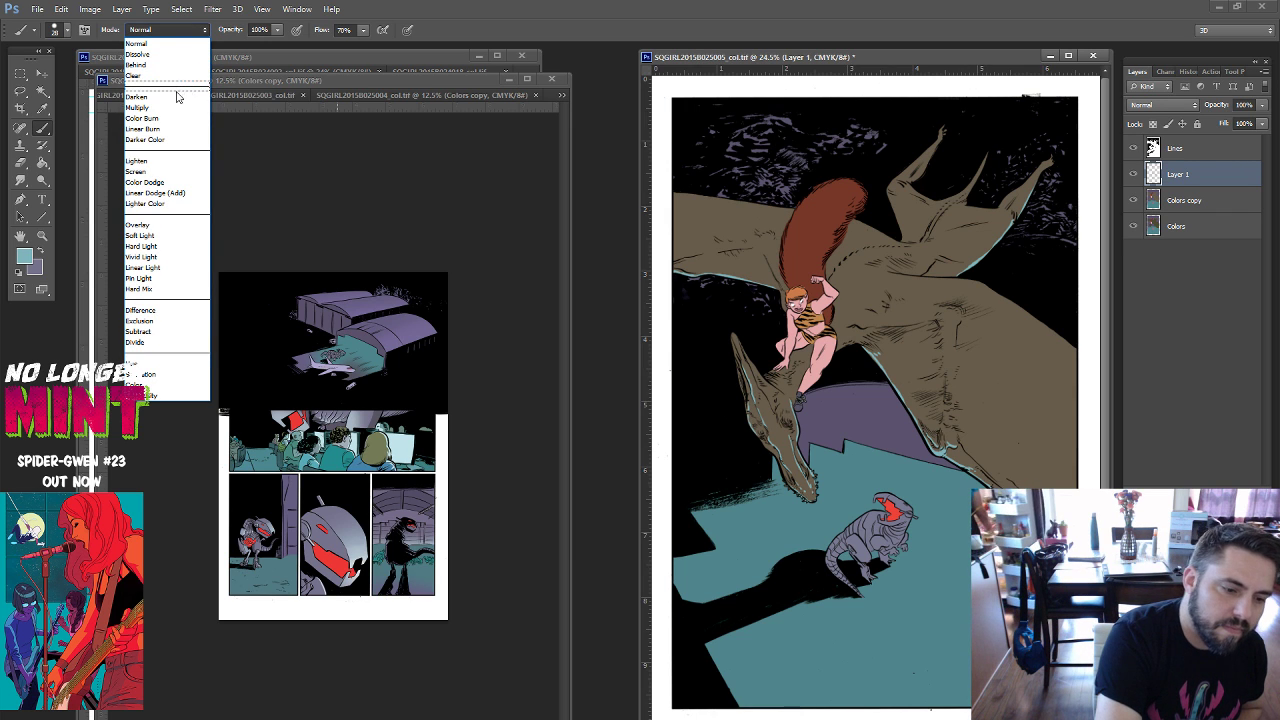
left_click(172, 75)
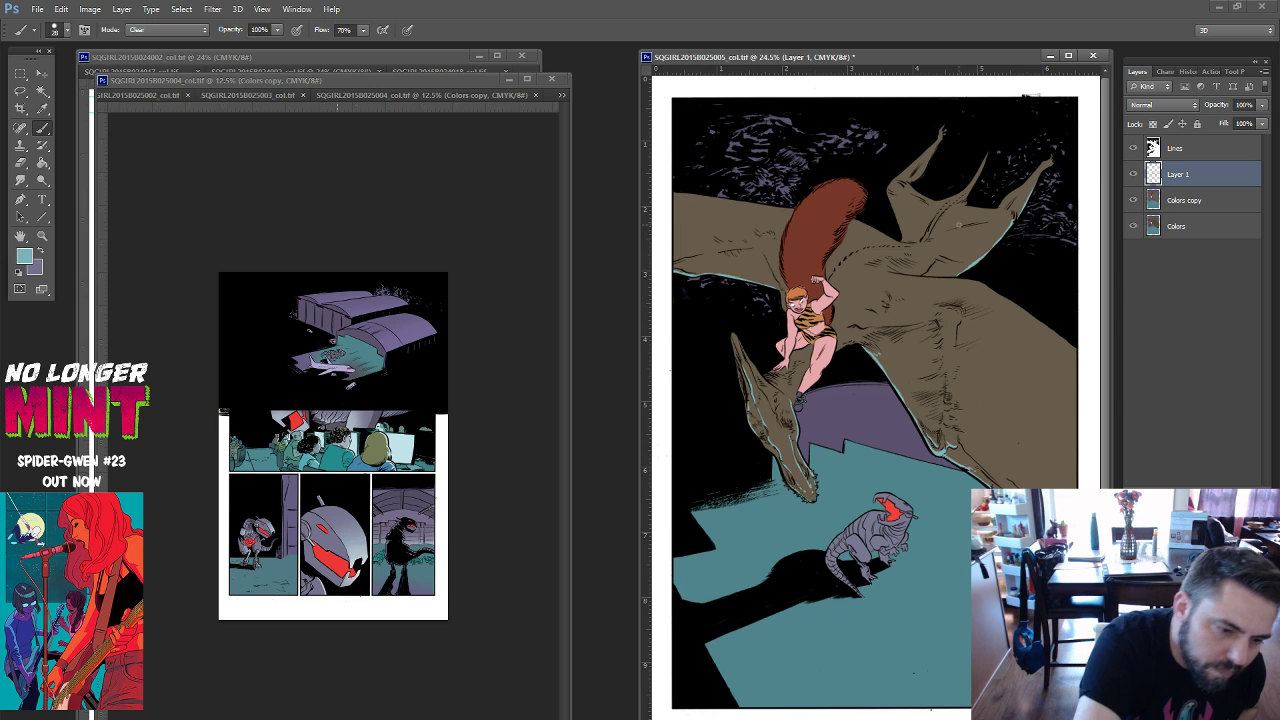
left_click(170, 29)
left_click(198, 40)
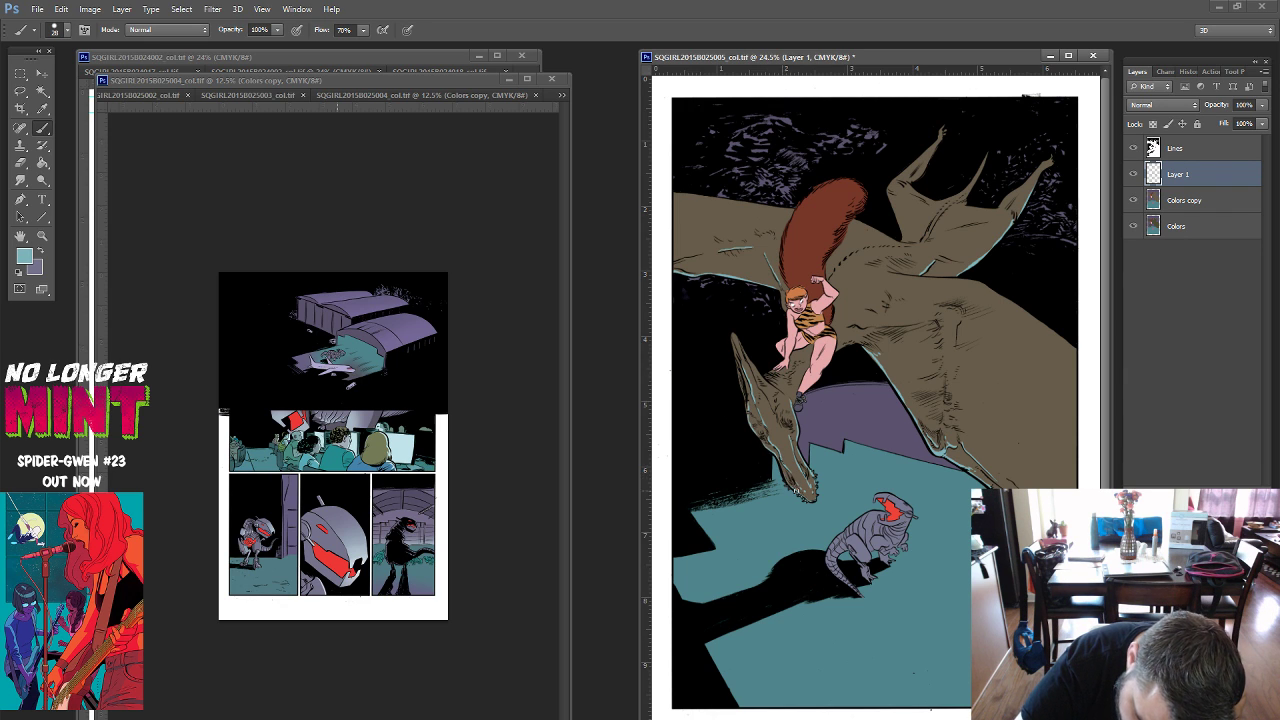
left_click(203, 30)
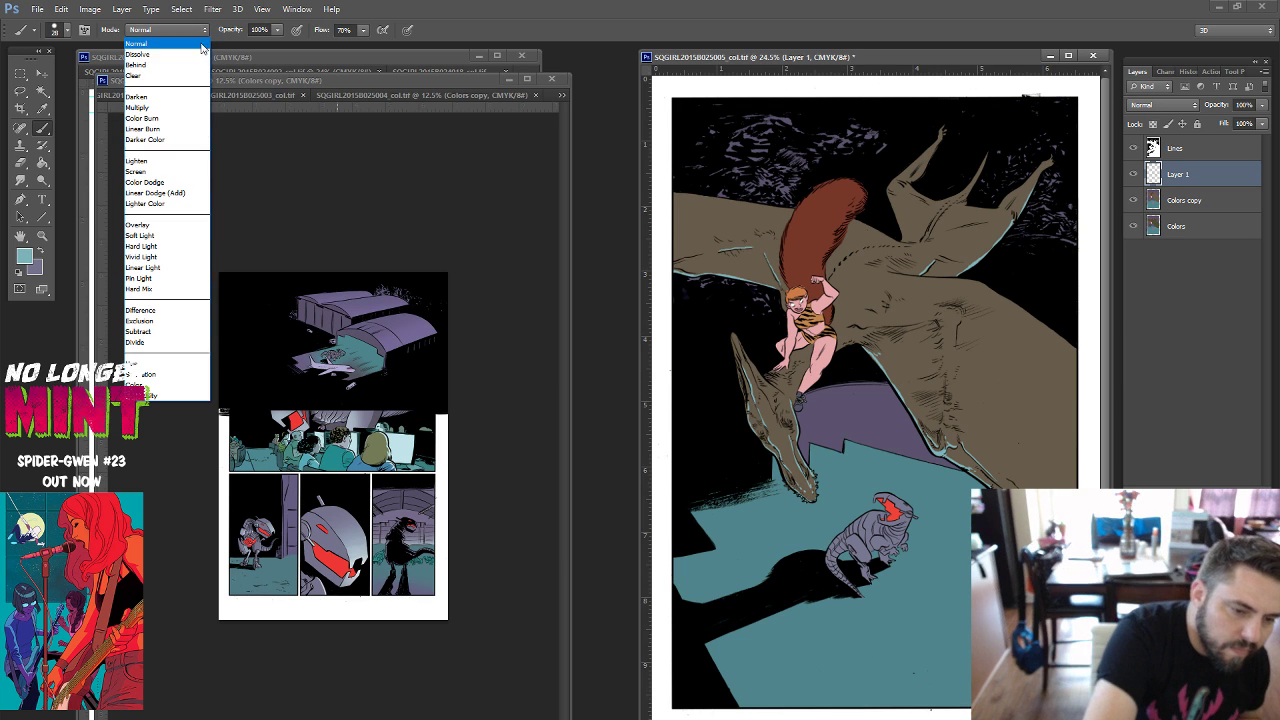
left_click(134, 75)
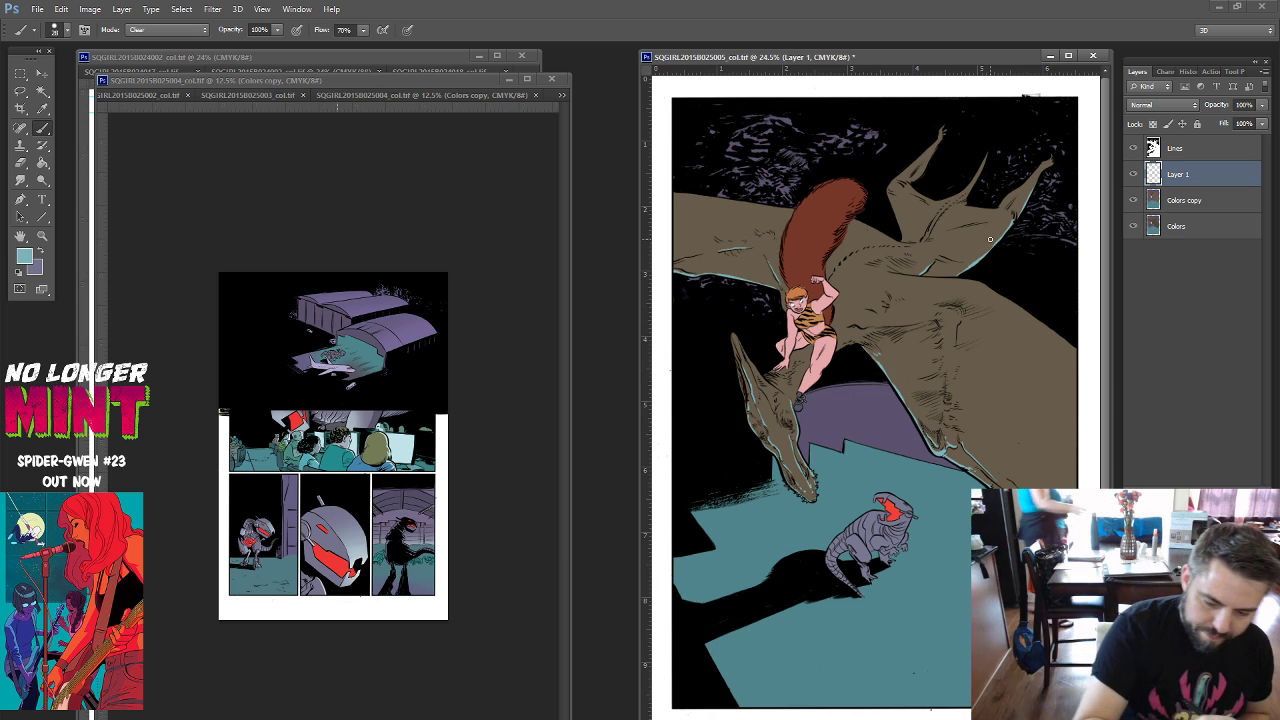
key("w")
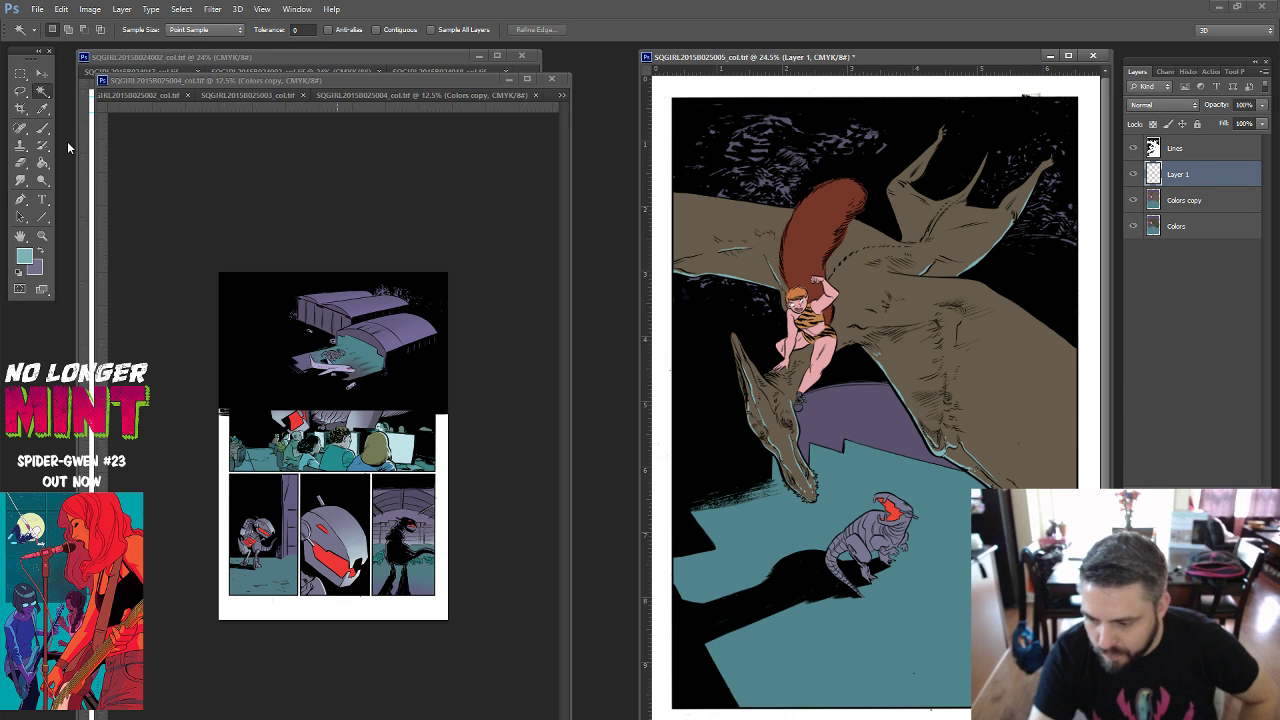
Add a new Layer 2 above the rim light in Multiply blending.
key("ctrl+alt+shift+n")
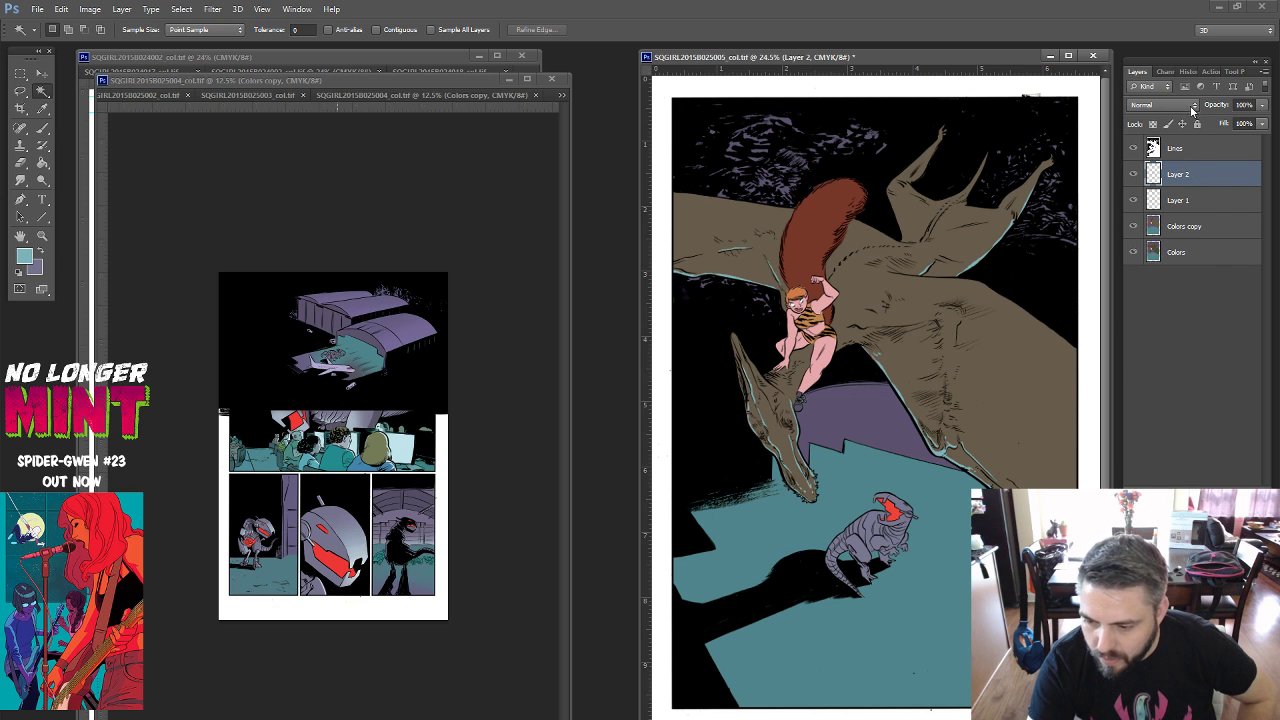
left_click(1192, 105)
left_click(1150, 163)
left_click(1263, 105)
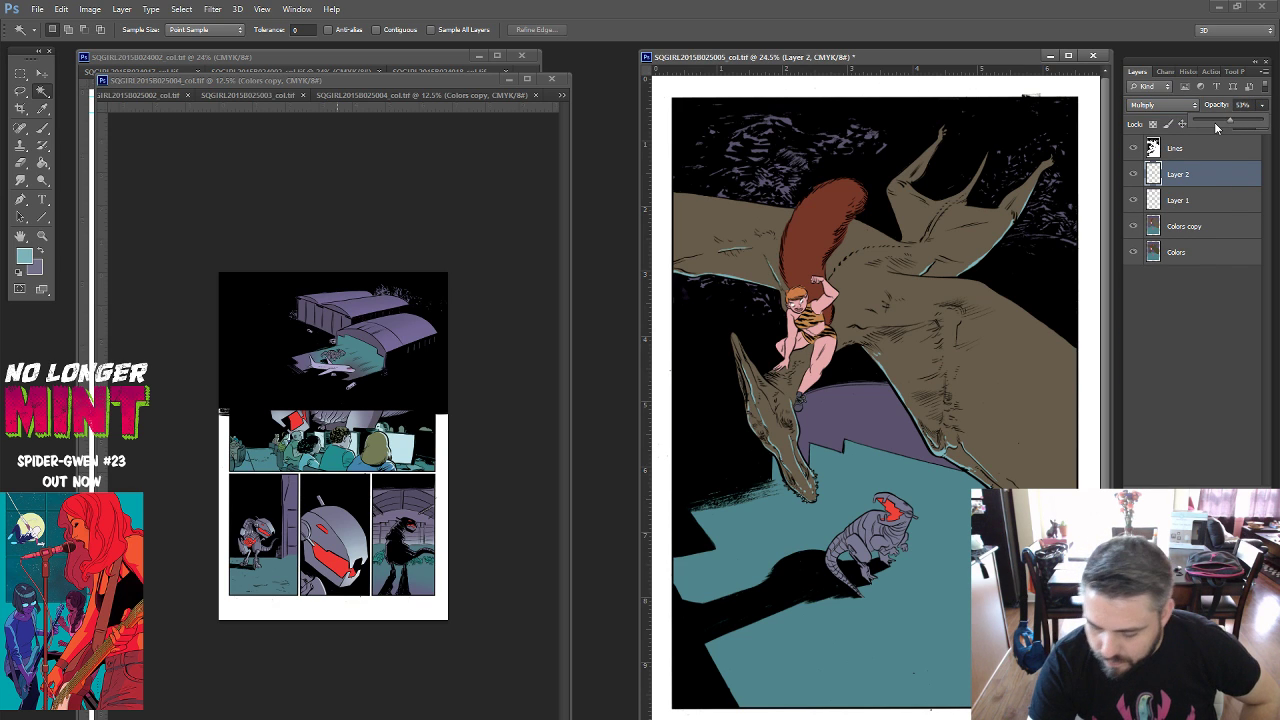
Make purple the shading colour and set a 66 px brush in Normal mode.
key("x")
left_click(24, 256)
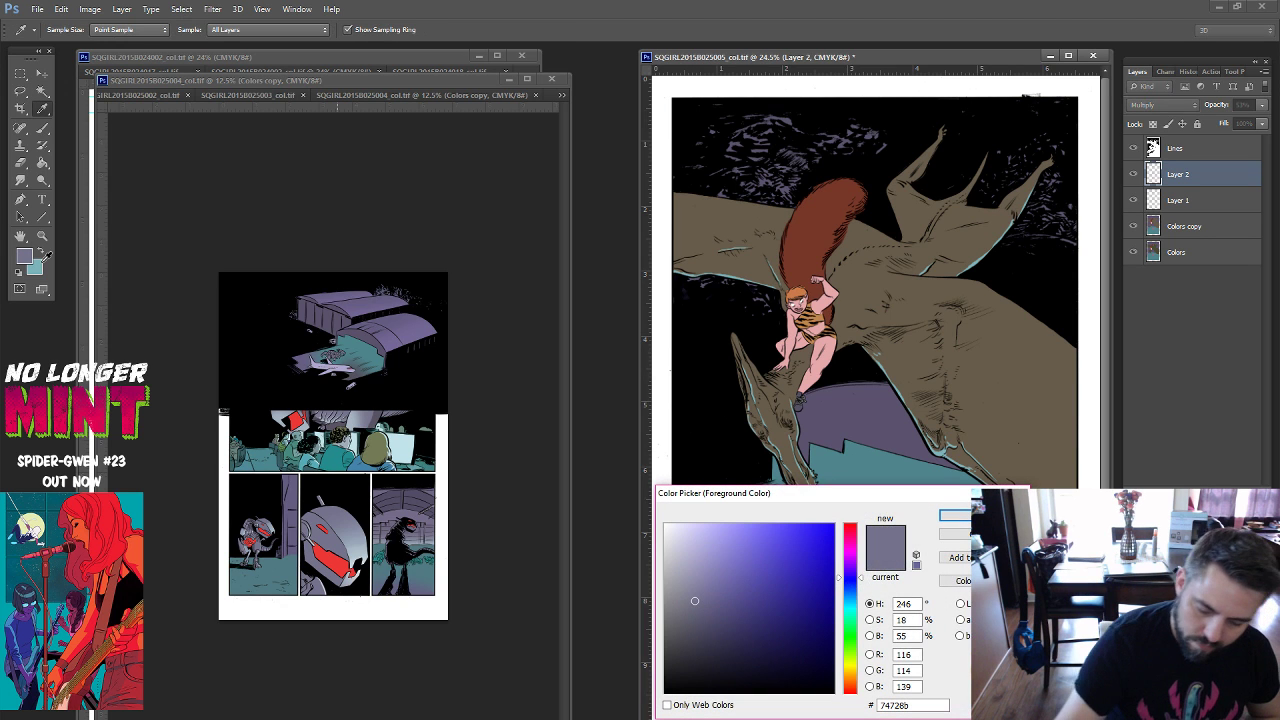
left_click(956, 514)
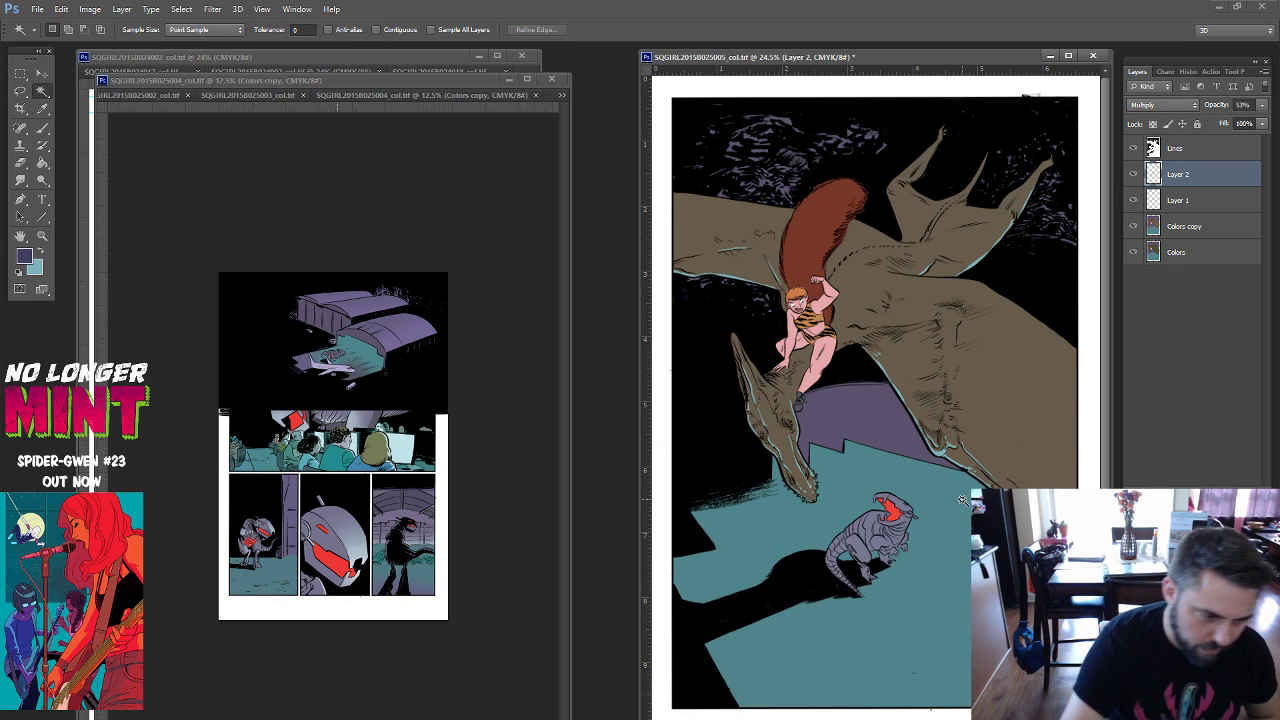
left_click(42, 129)
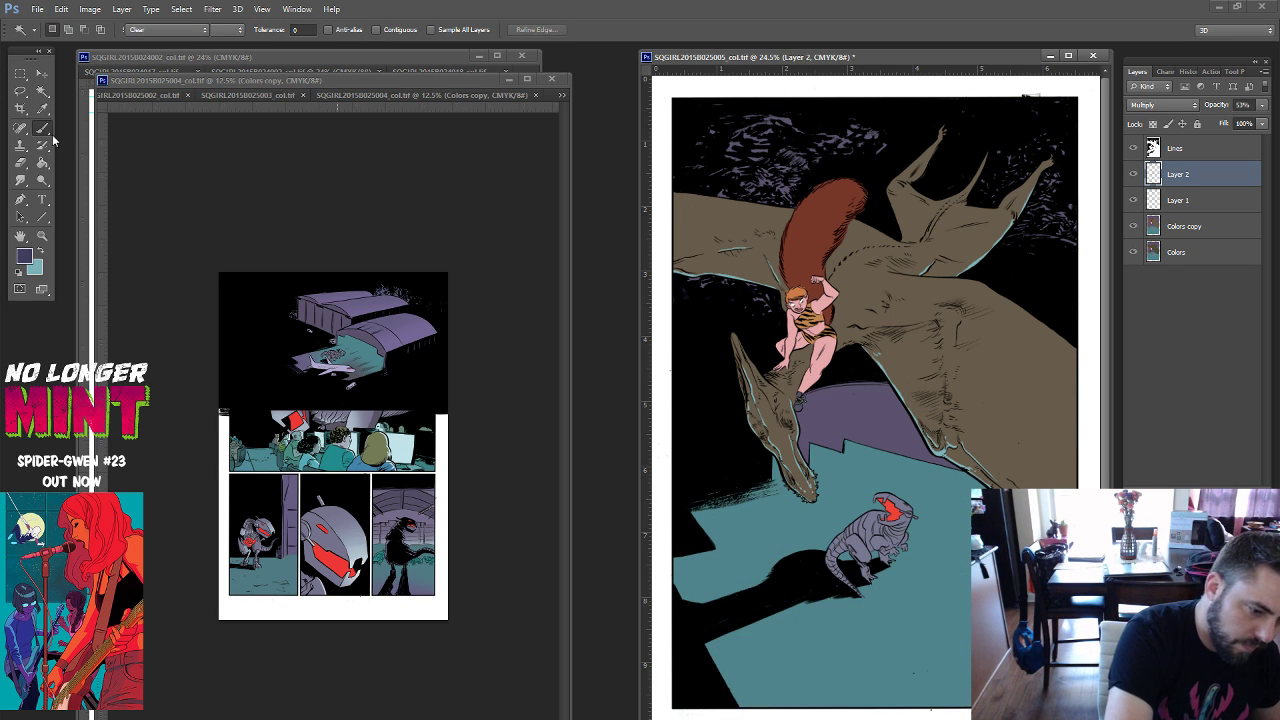
right_click(953, 319)
left_click(1013, 346)
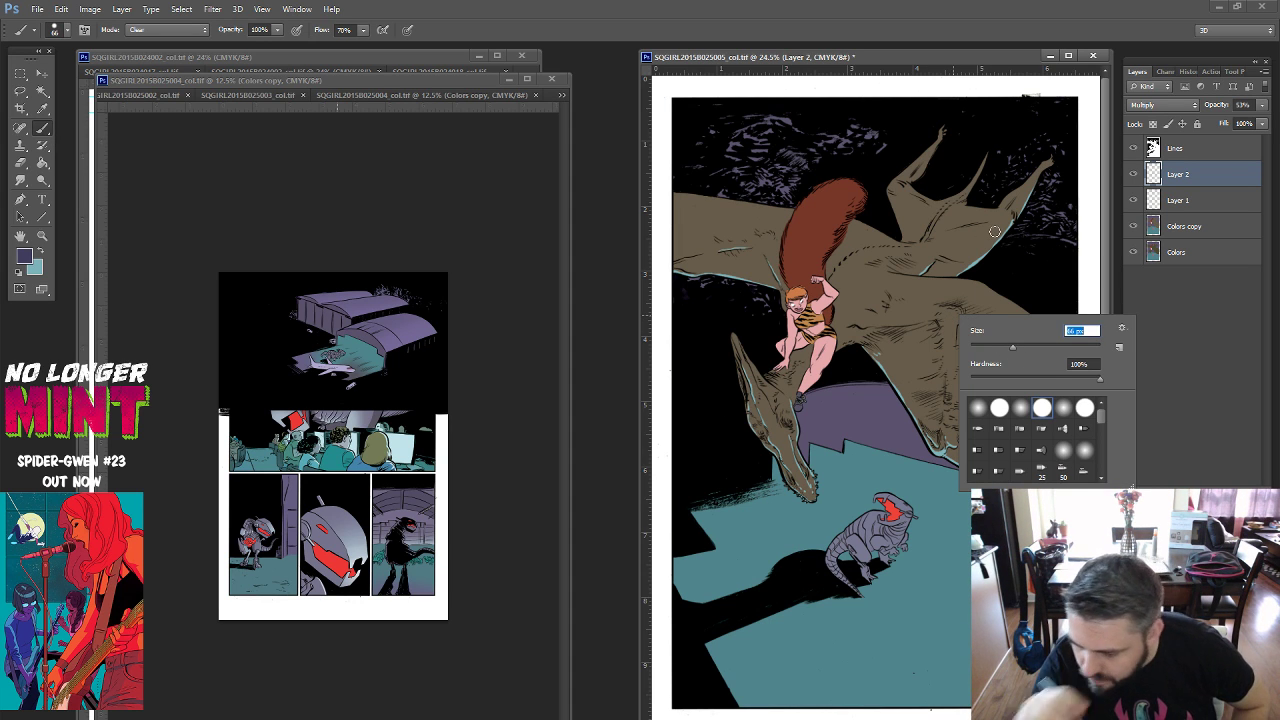
key("Return")
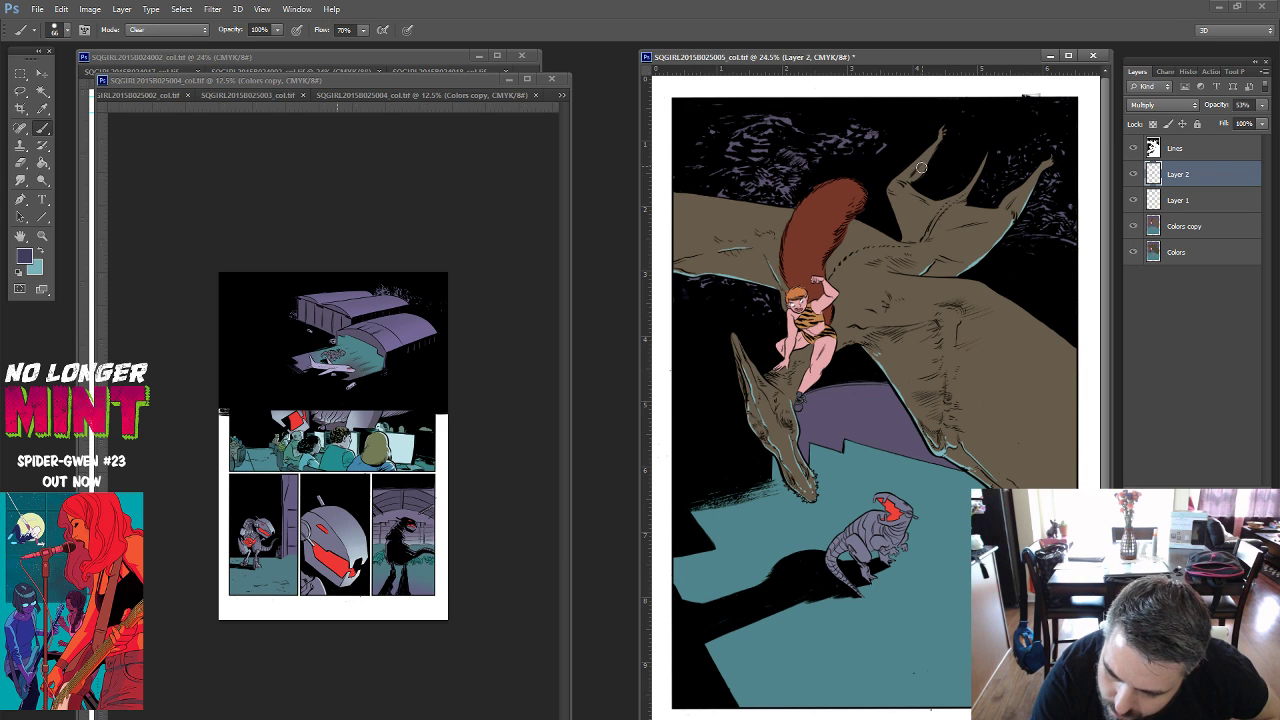
left_click(165, 29)
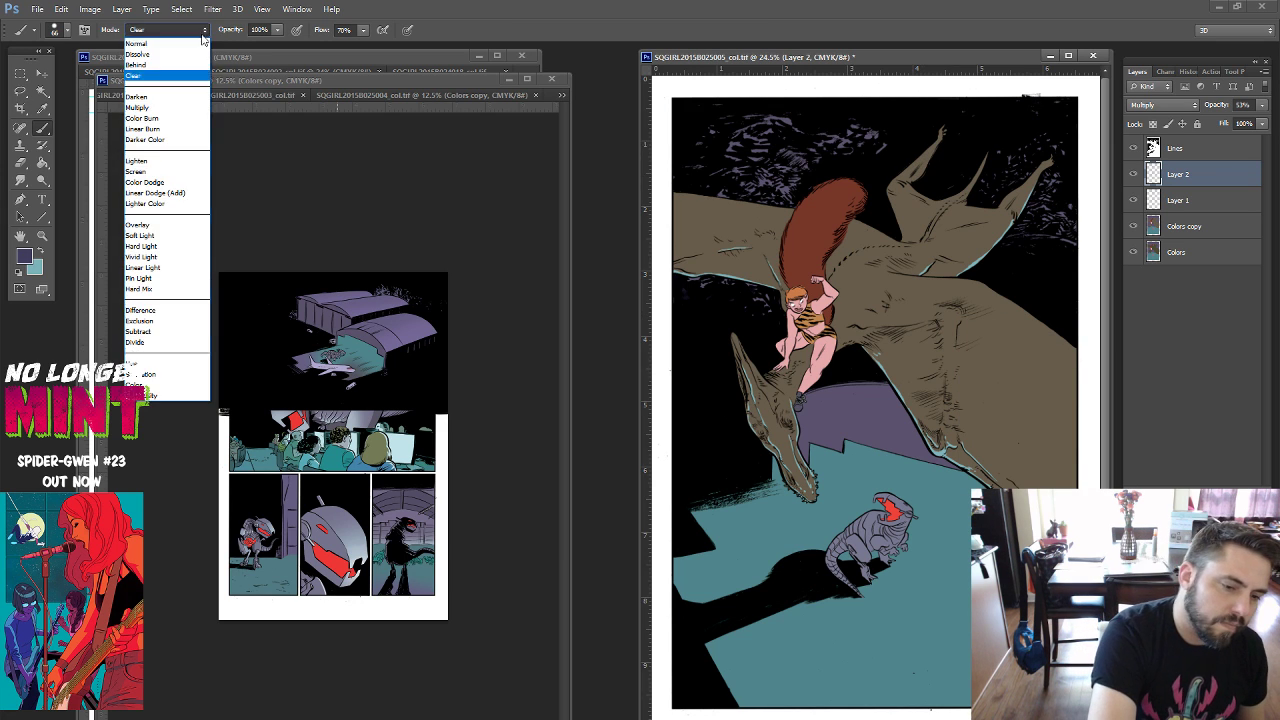
left_click(190, 47)
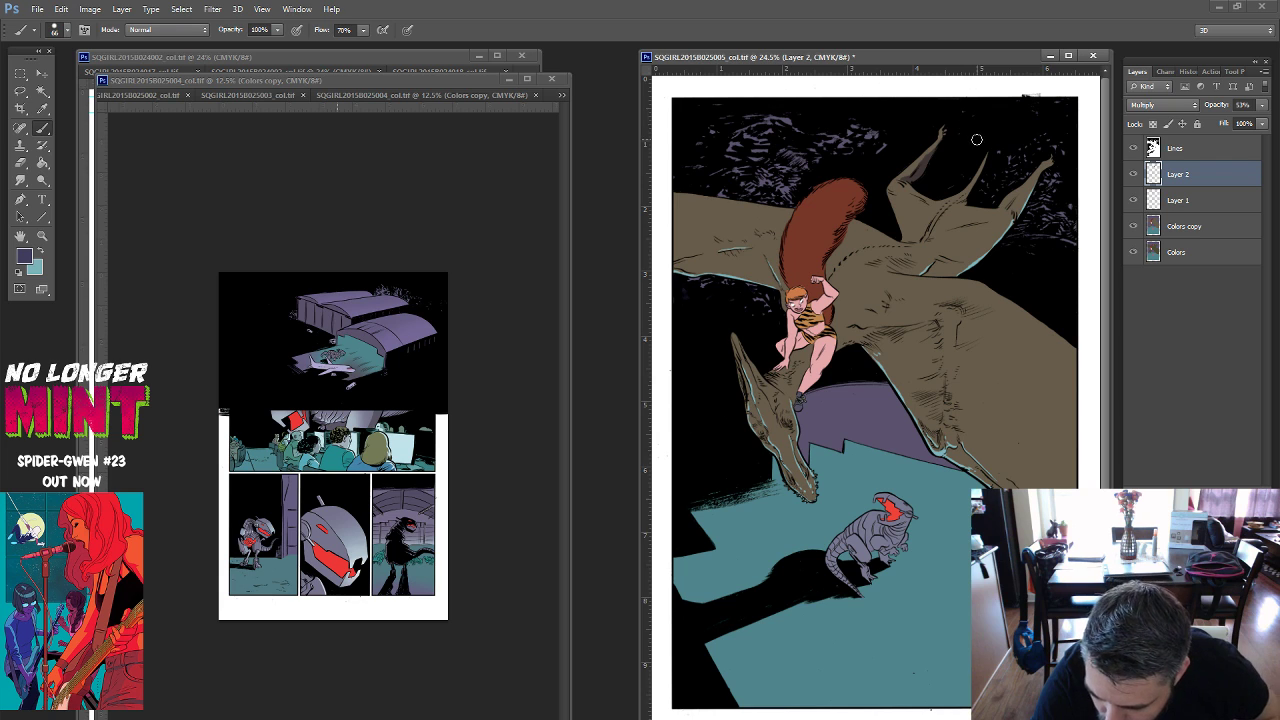
Lower Layer 2's opacity to 40%.
left_click(1262, 105)
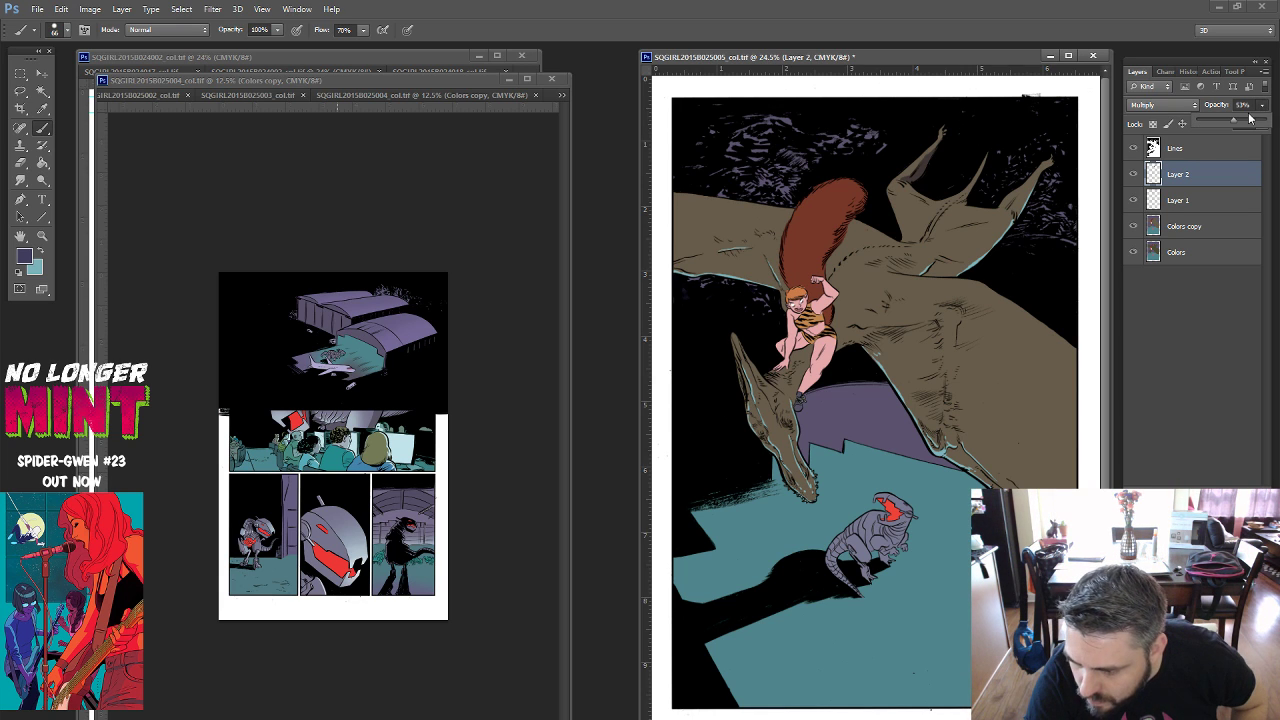
left_click_drag(1230, 120, 1224, 120)
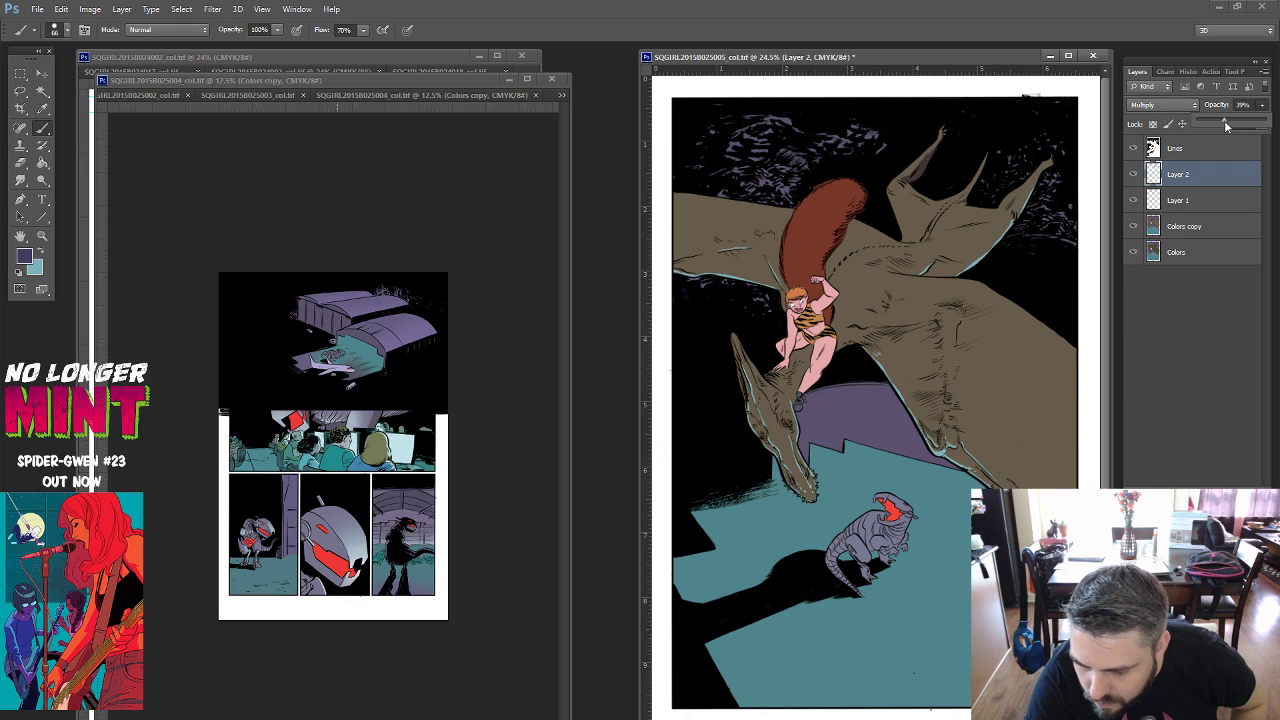
left_click(928, 150)
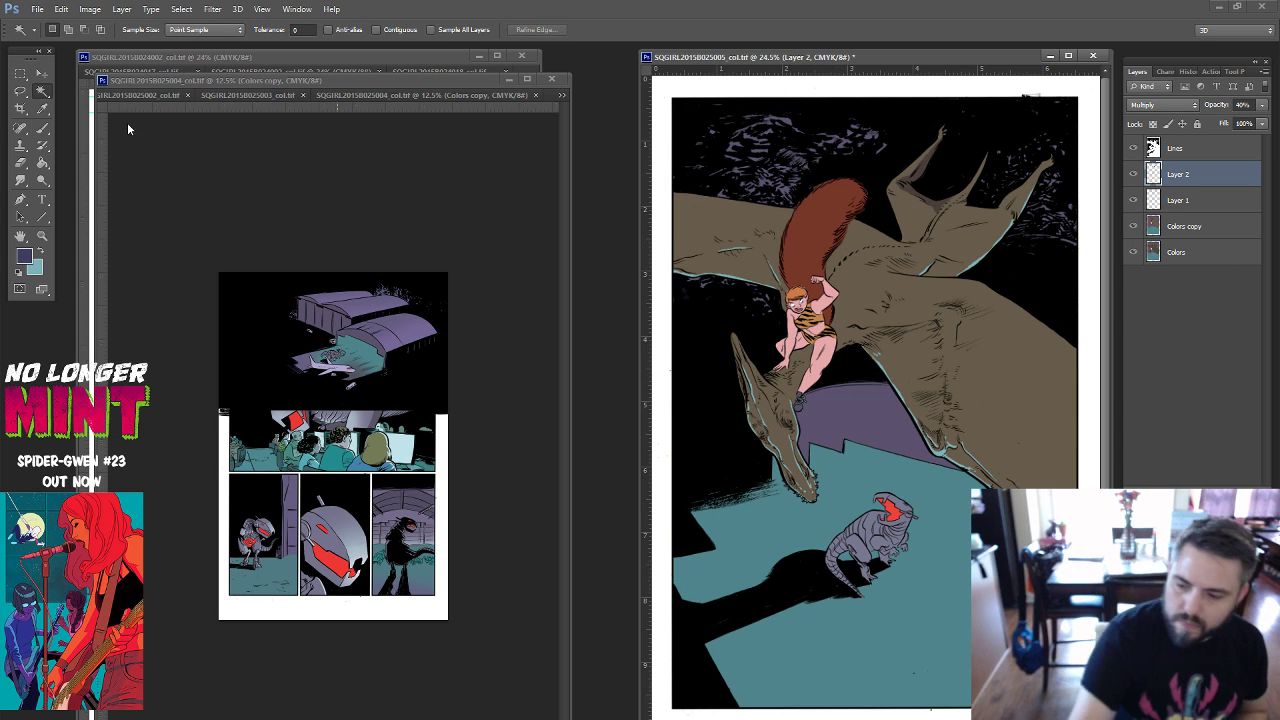
Magic Wand the brown pterodactyl on the Colors layer, then target Layer 2 with the Brush.
left_click(1176, 252)
key("w")
left_click(983, 370)
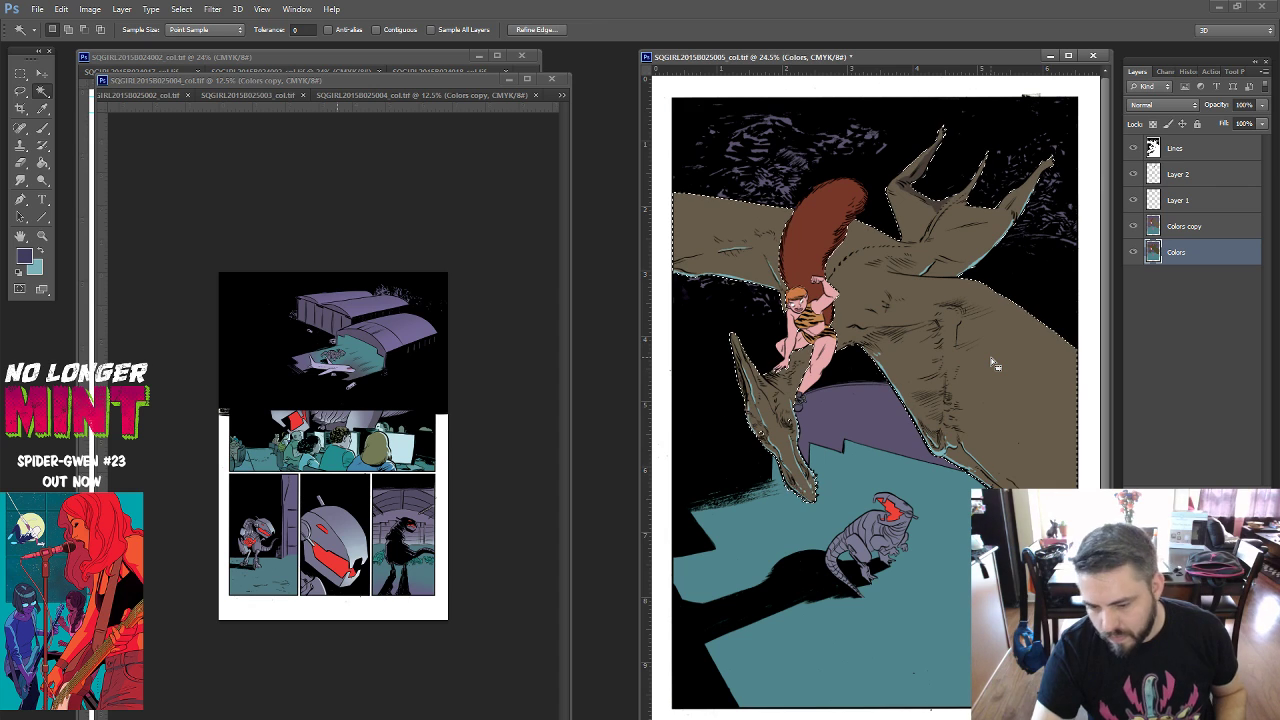
left_click(41, 131)
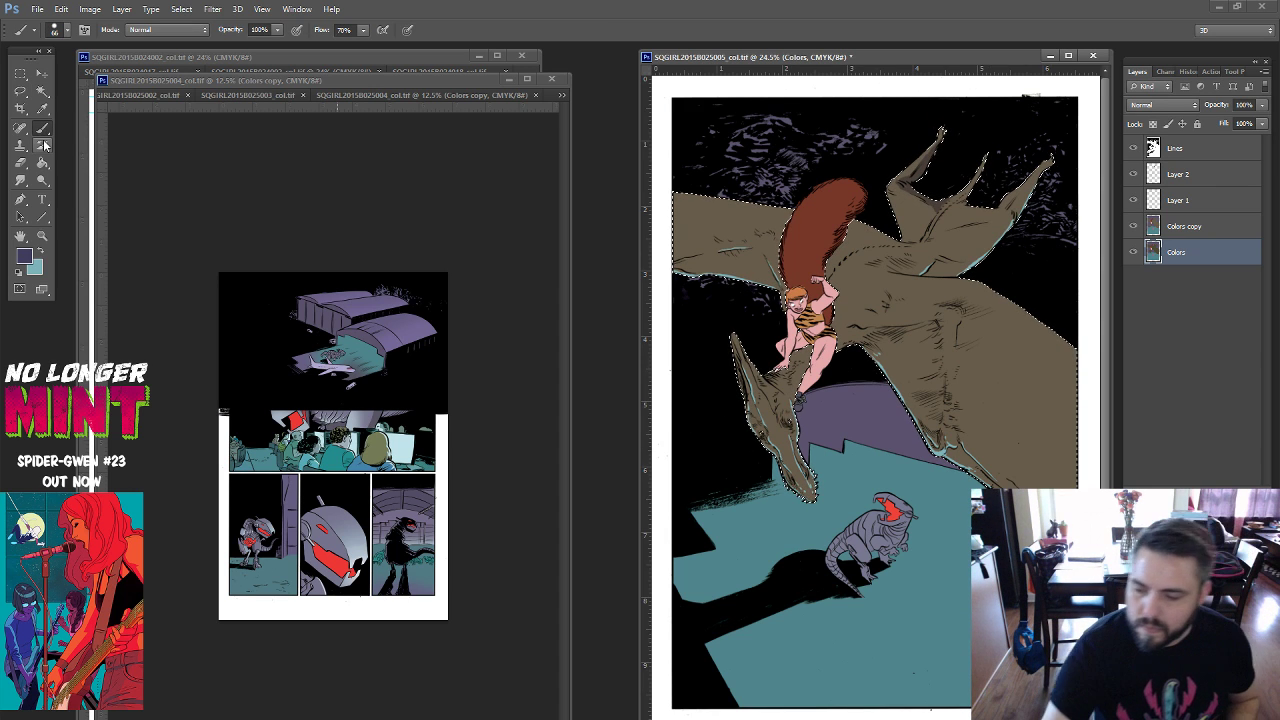
left_click(1180, 175)
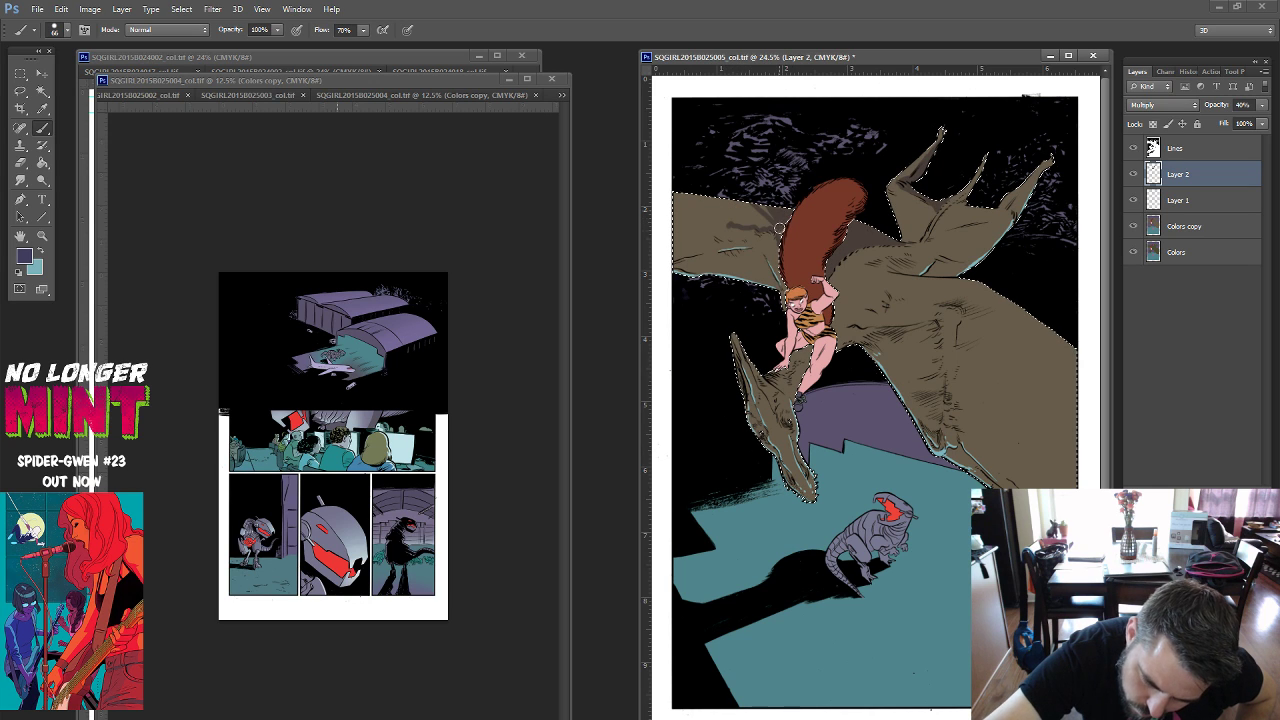
Paint purple multiply shading along the pterodactyl's wing and its lower edge.
mouse_move(776, 220)
left_mouse_down()
mouse_move(735, 205)
mouse_move(697, 226)
mouse_move(685, 204)
mouse_move(724, 205)
left_mouse_up()
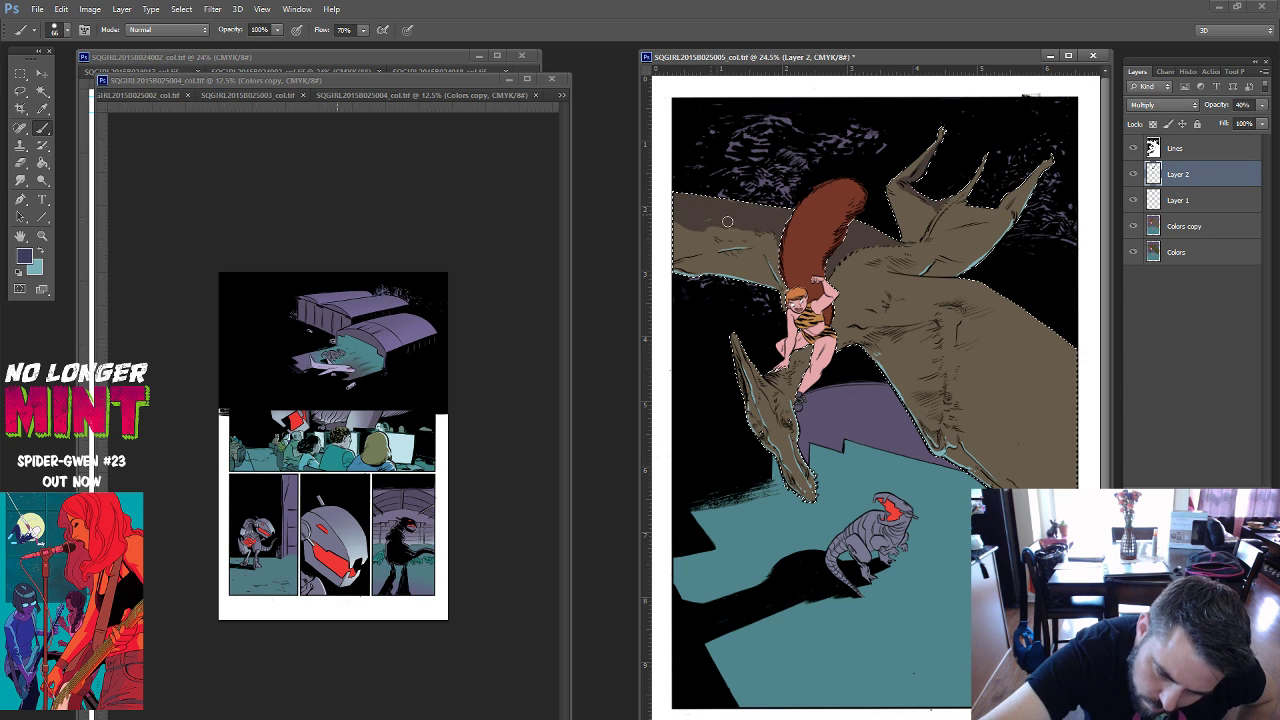
mouse_move(727, 221)
left_mouse_down()
mouse_move(742, 233)
mouse_move(692, 232)
left_mouse_up()
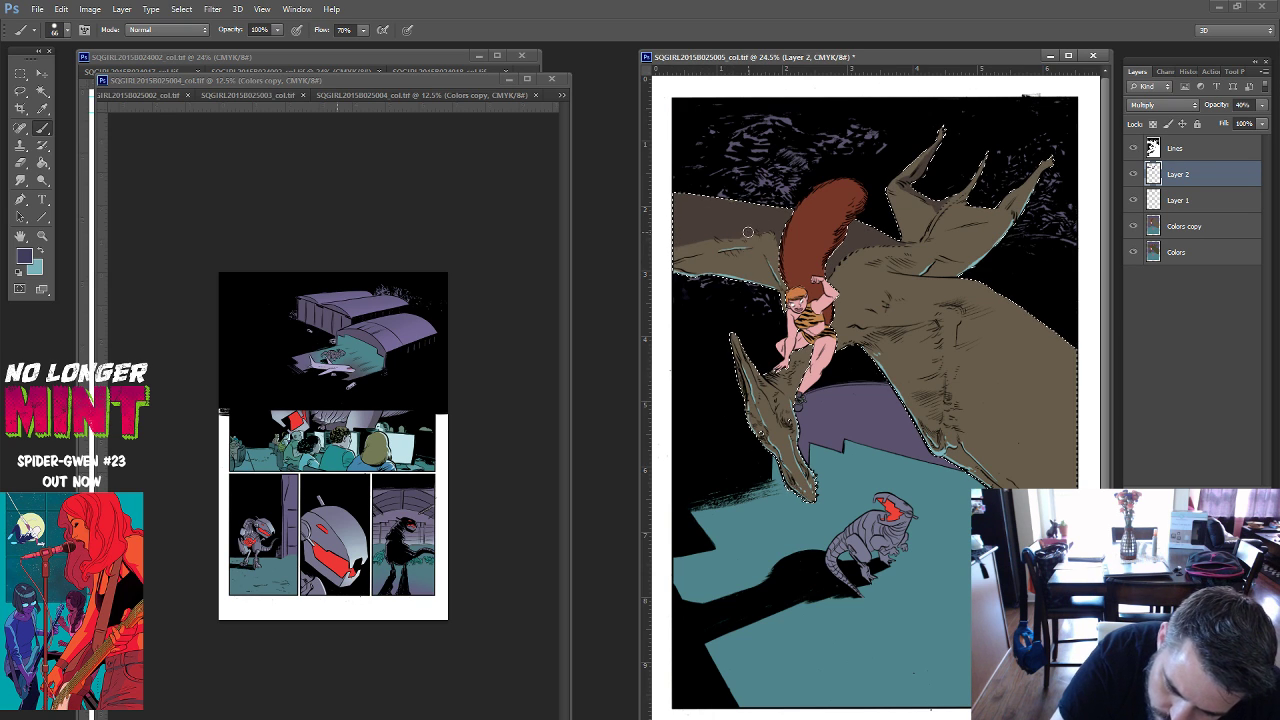
left_click_drag(748, 232, 686, 212)
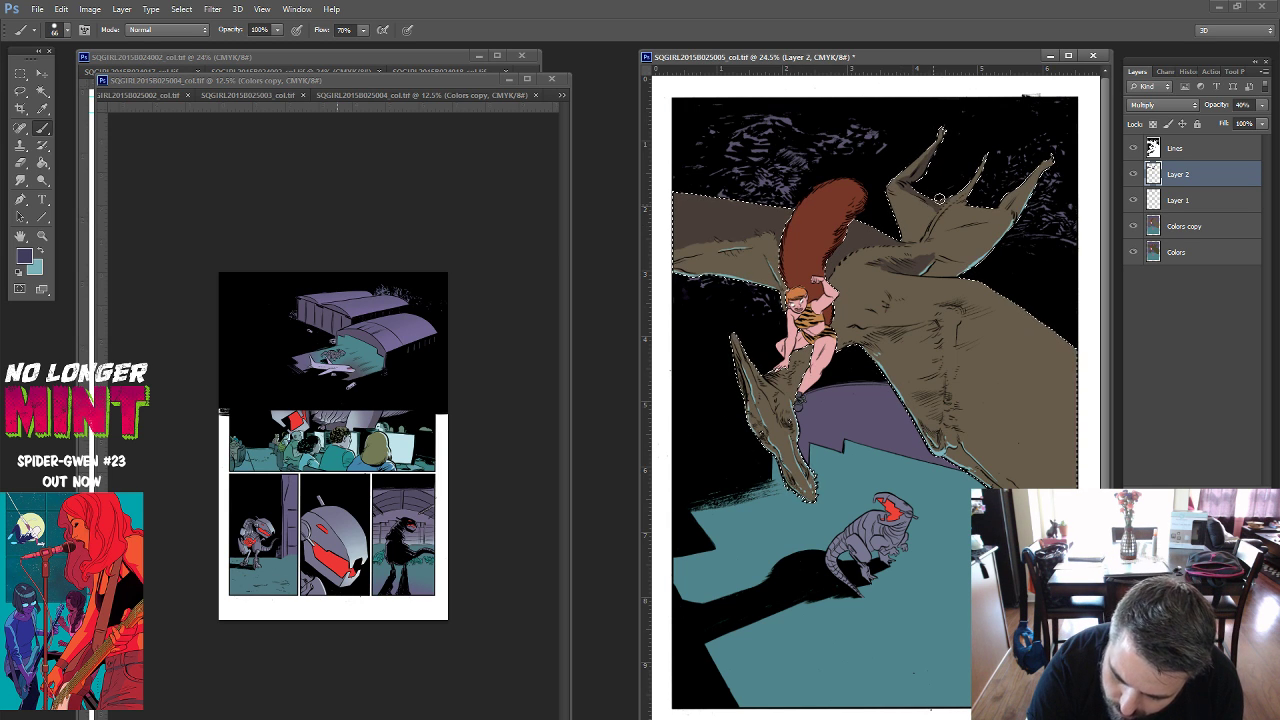
right_click(812, 386)
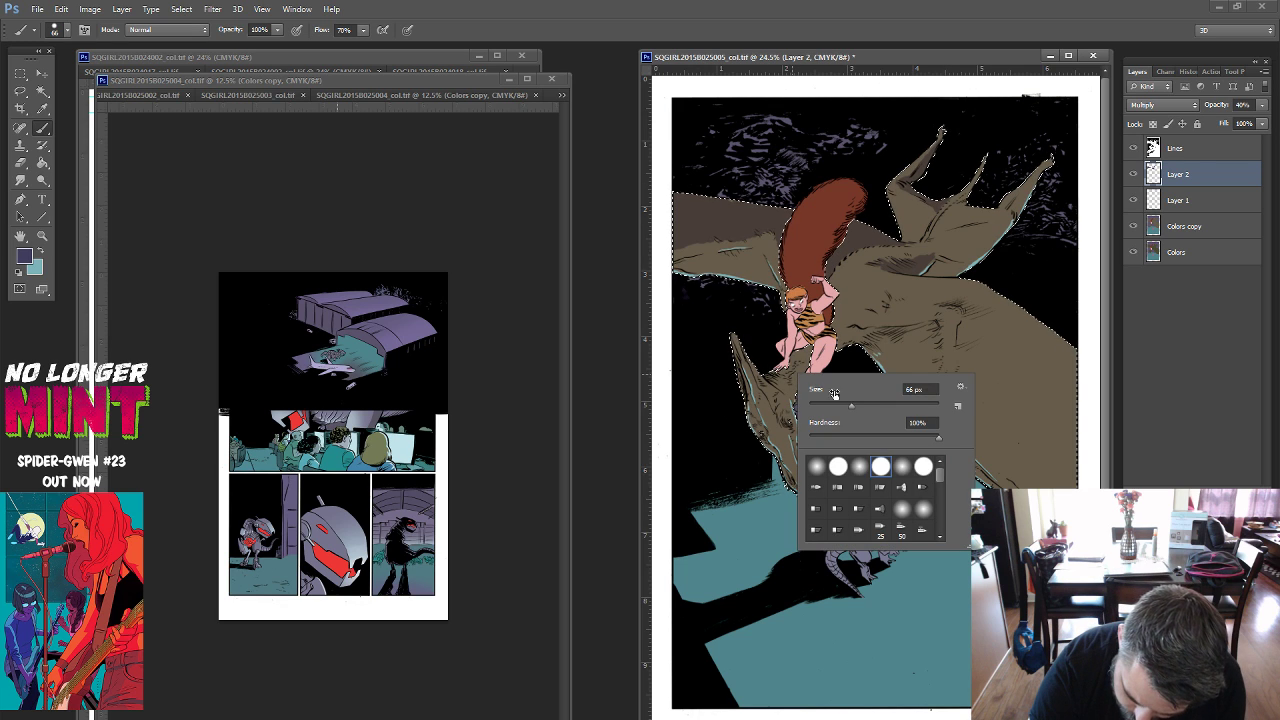
key("Return")
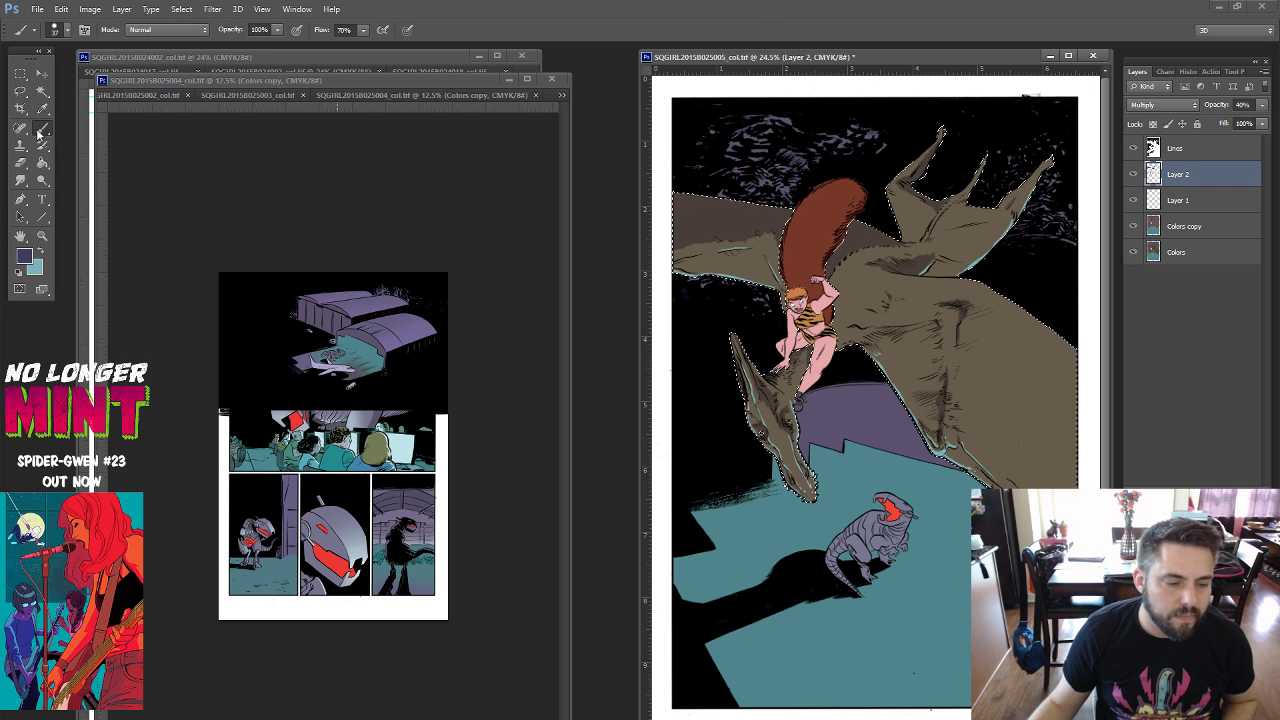
Set a 147 px, 0% hardness brush and paint soft shading on the wing and body.
right_click(1002, 430)
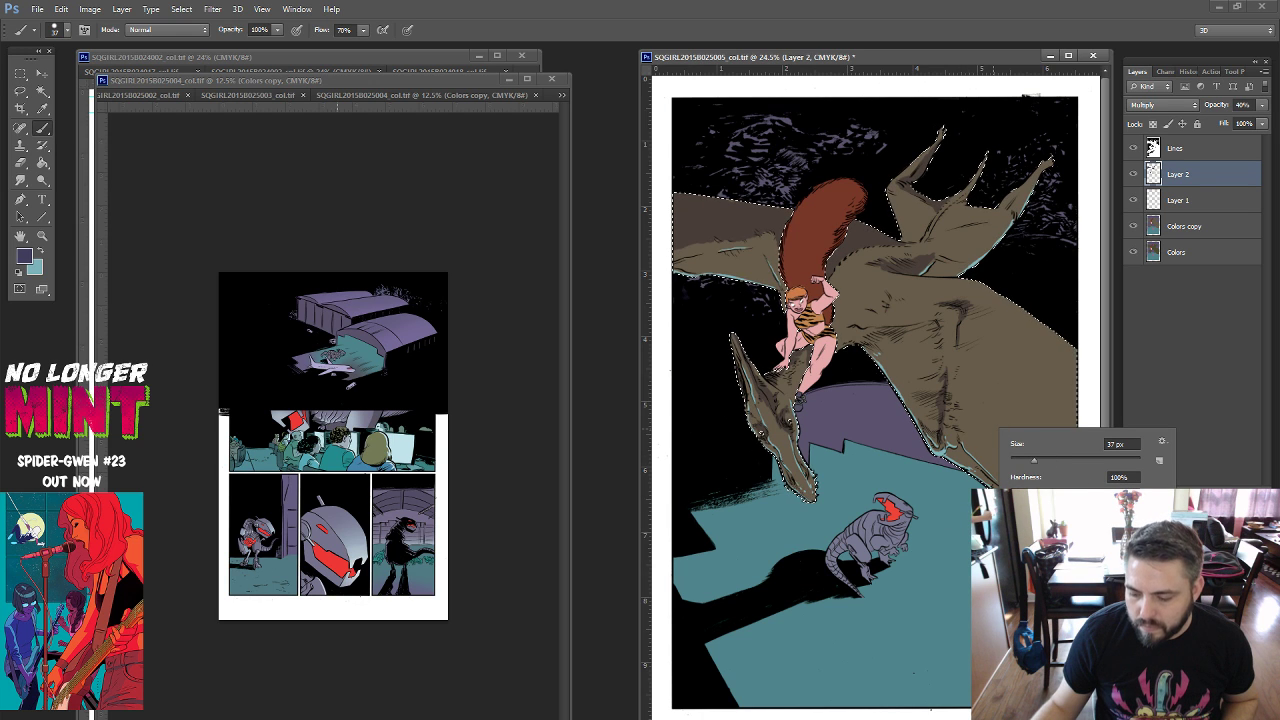
left_click_drag(1034, 460, 1090, 460)
left_click_drag(1150, 493, 1012, 493)
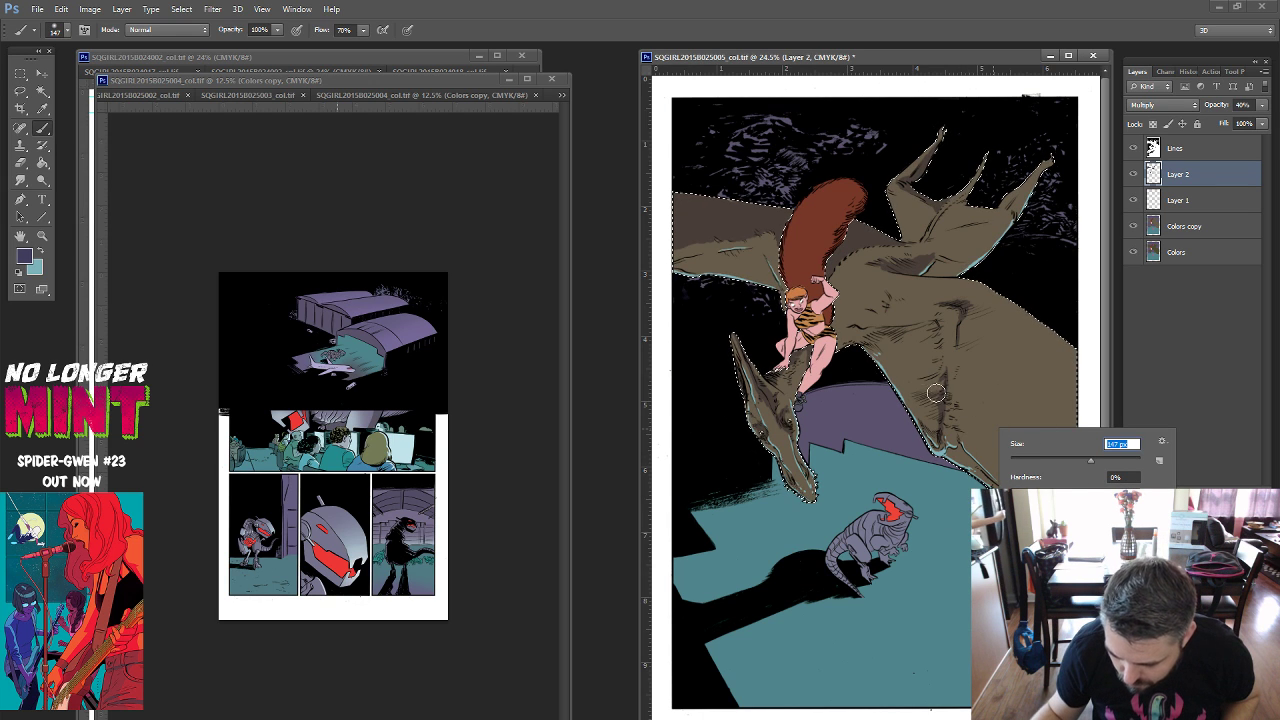
key("Return")
left_click_drag(936, 393, 940, 430)
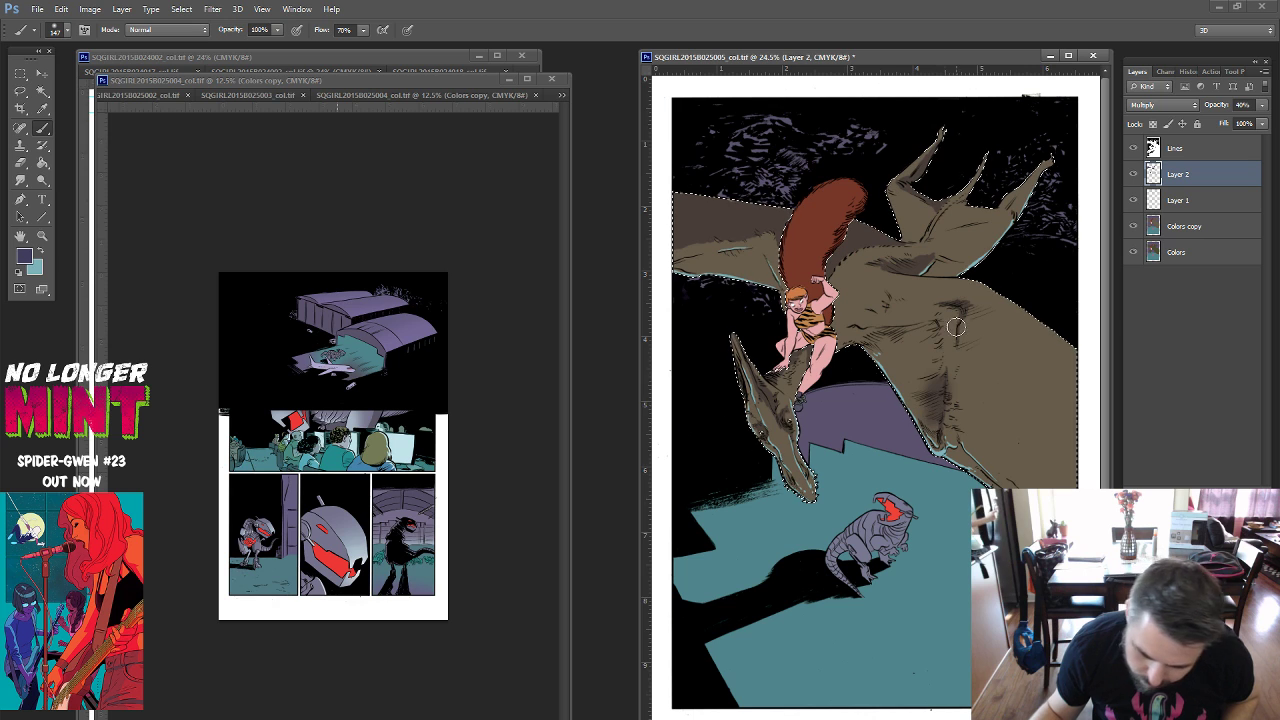
left_click_drag(884, 336, 924, 334)
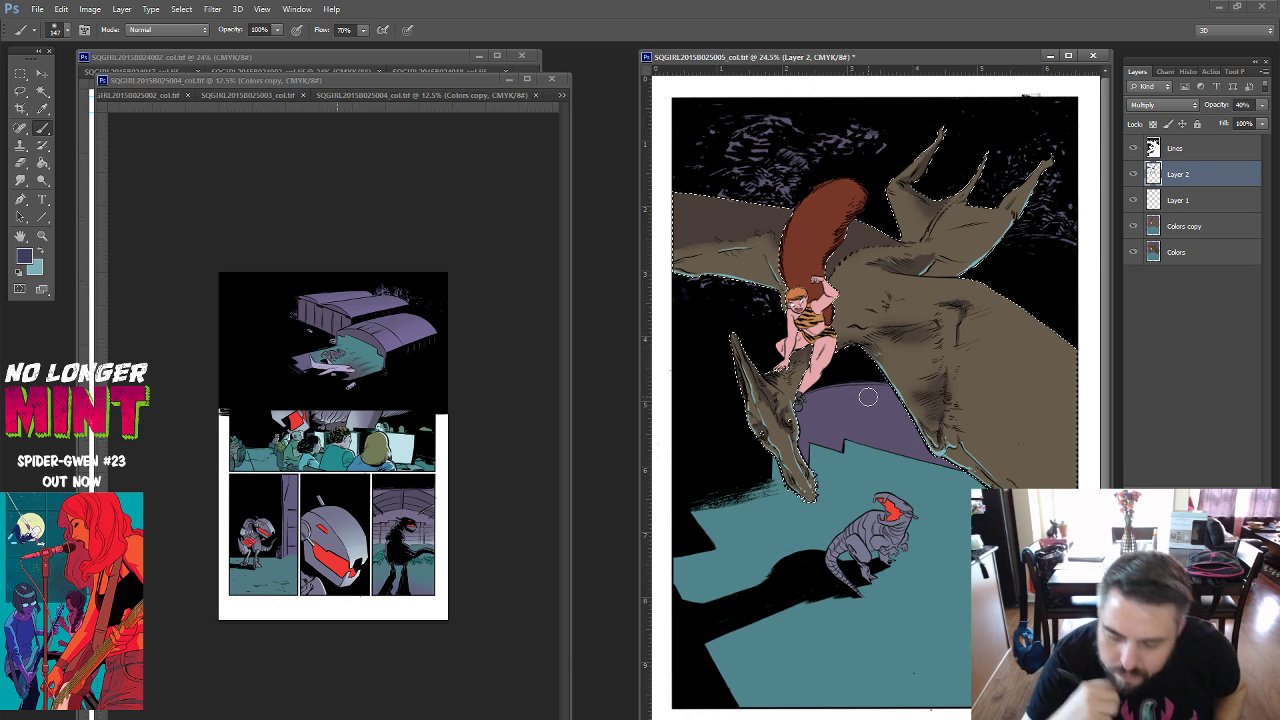
Switch the brush to Clear mode with a hard round tip.
left_click(204, 30)
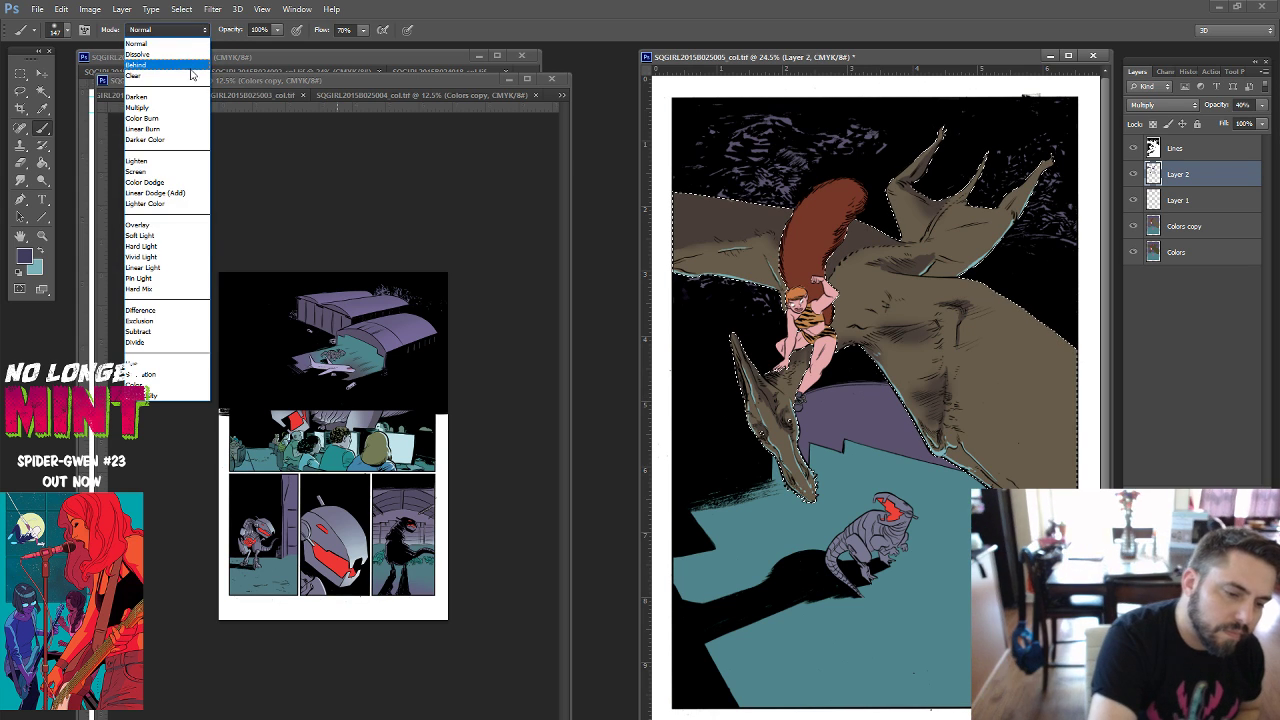
left_click(150, 82)
right_click(990, 365)
left_click(962, 375)
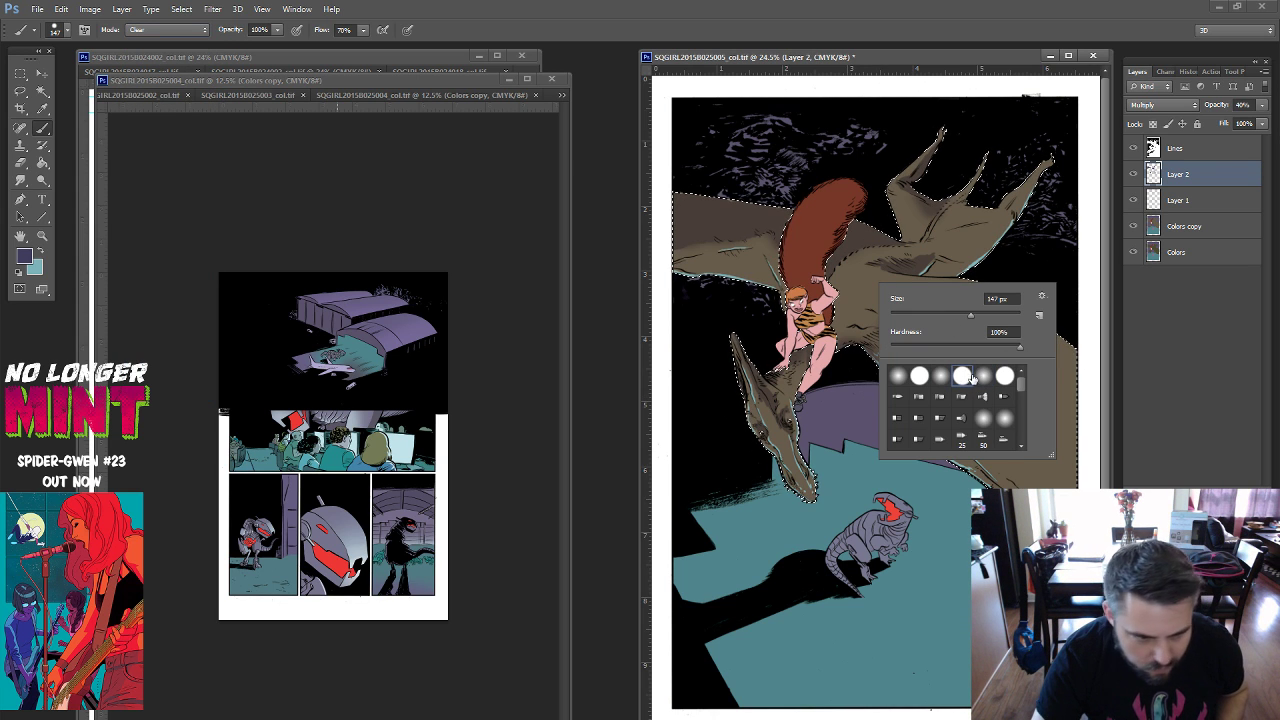
key("Return")
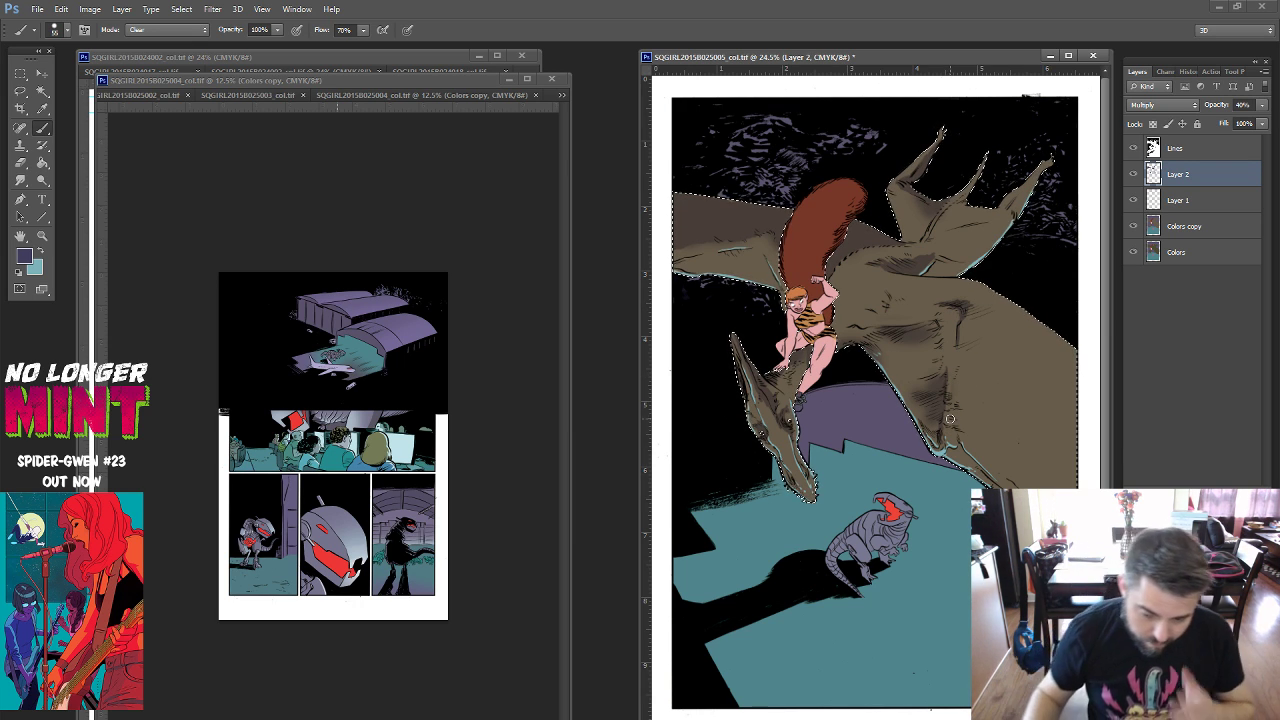
Enlarge the brush to about 825 px and zoom out to see the whole page.
left_click(40, 130)
right_click(1018, 360)
left_click(1160, 392)
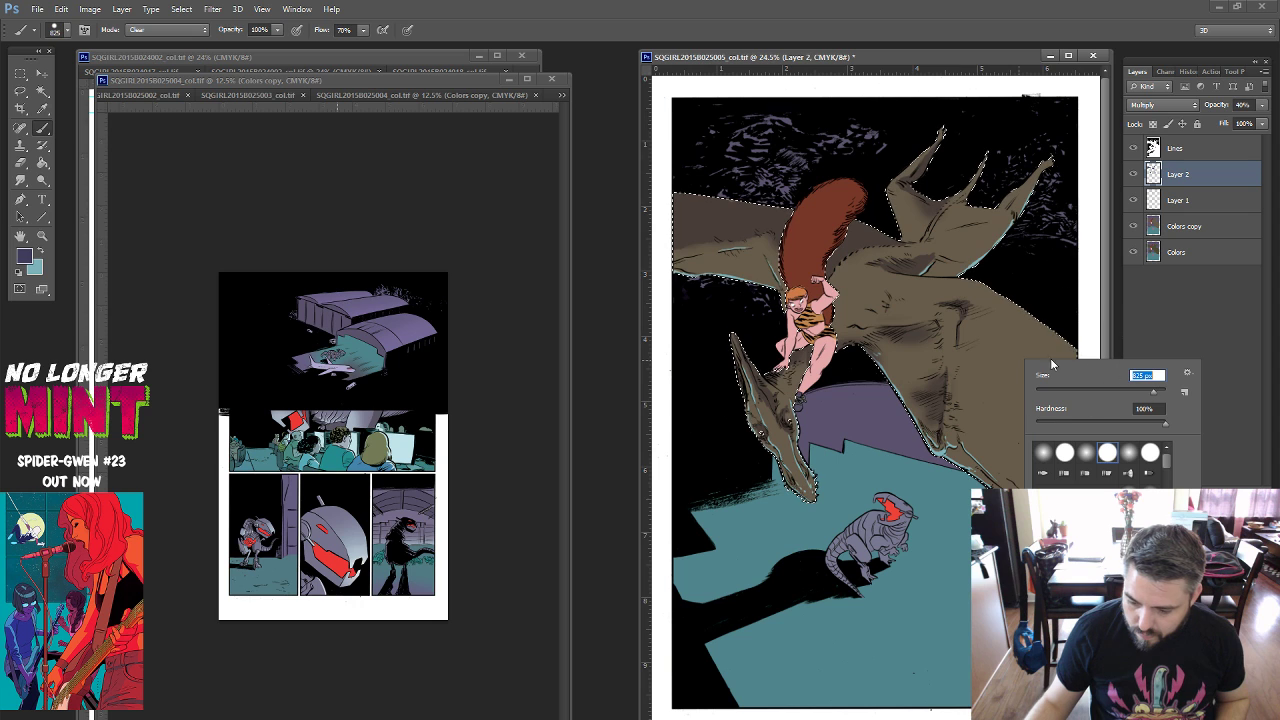
key("Return")
key("ctrl+minus")
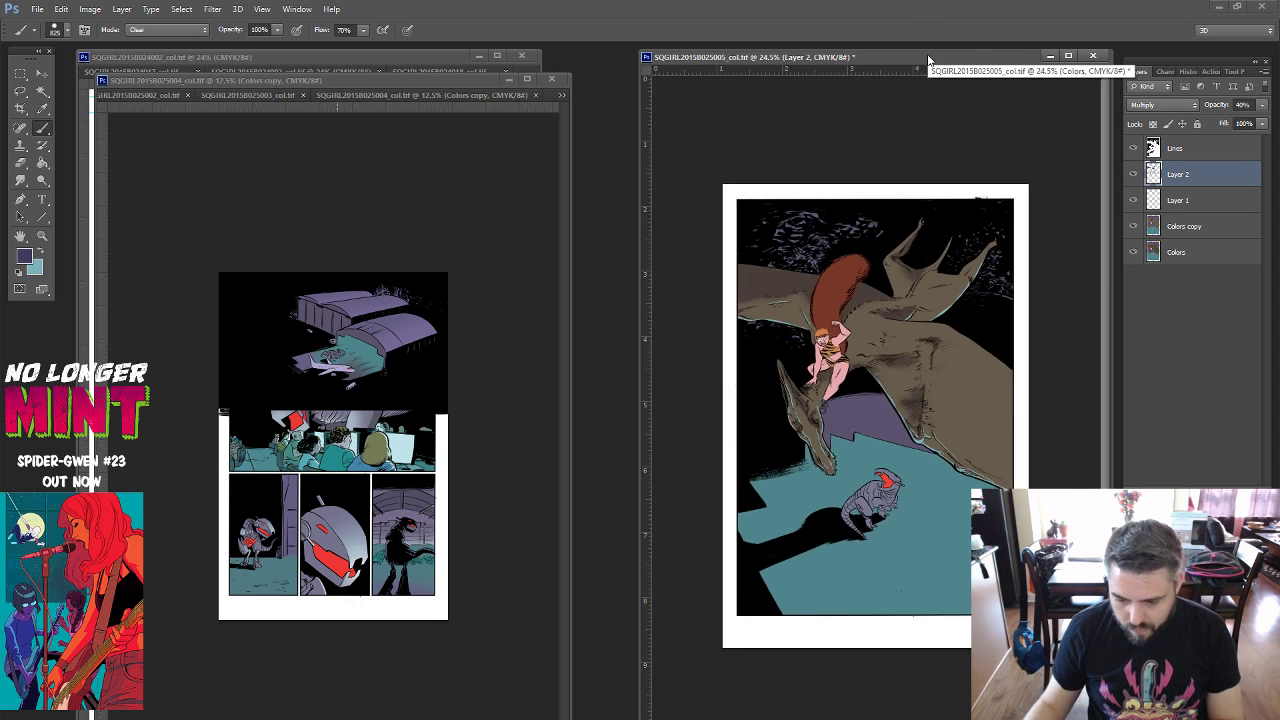
key("ctrl+minus")
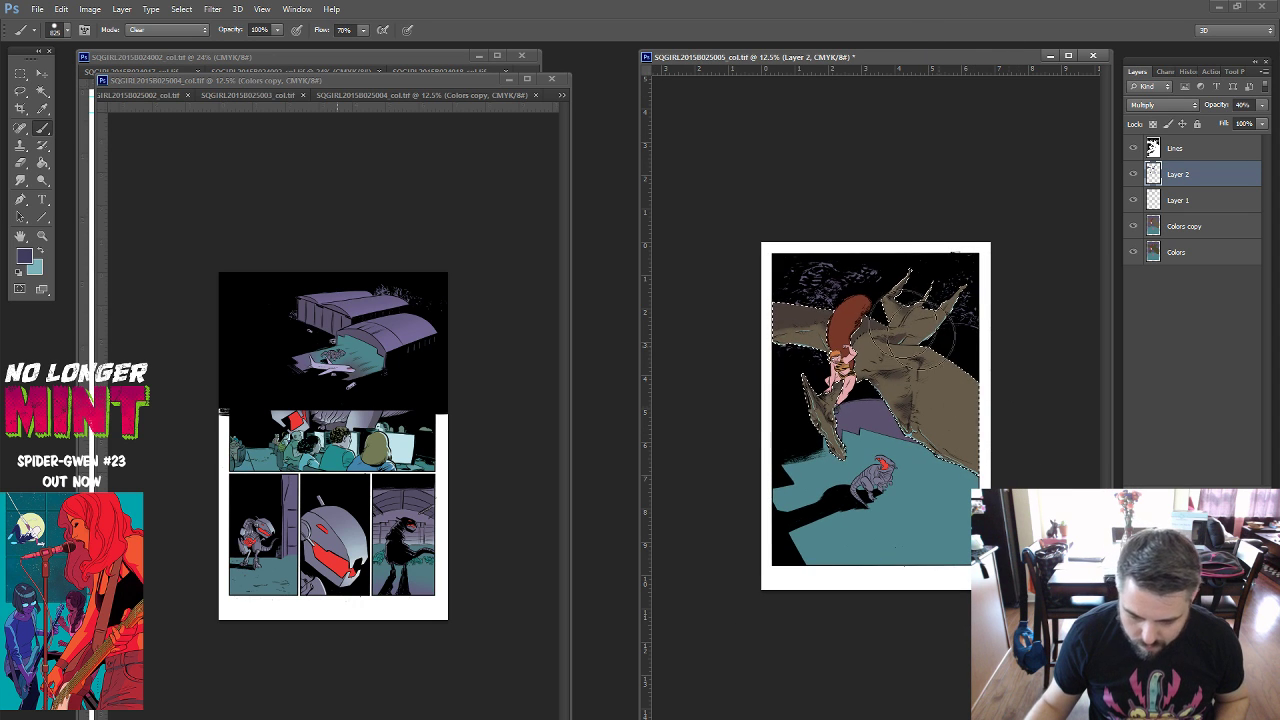
Set the brush mode back to Normal and reopen the brush size settings.
left_click(204, 30)
left_click(160, 44)
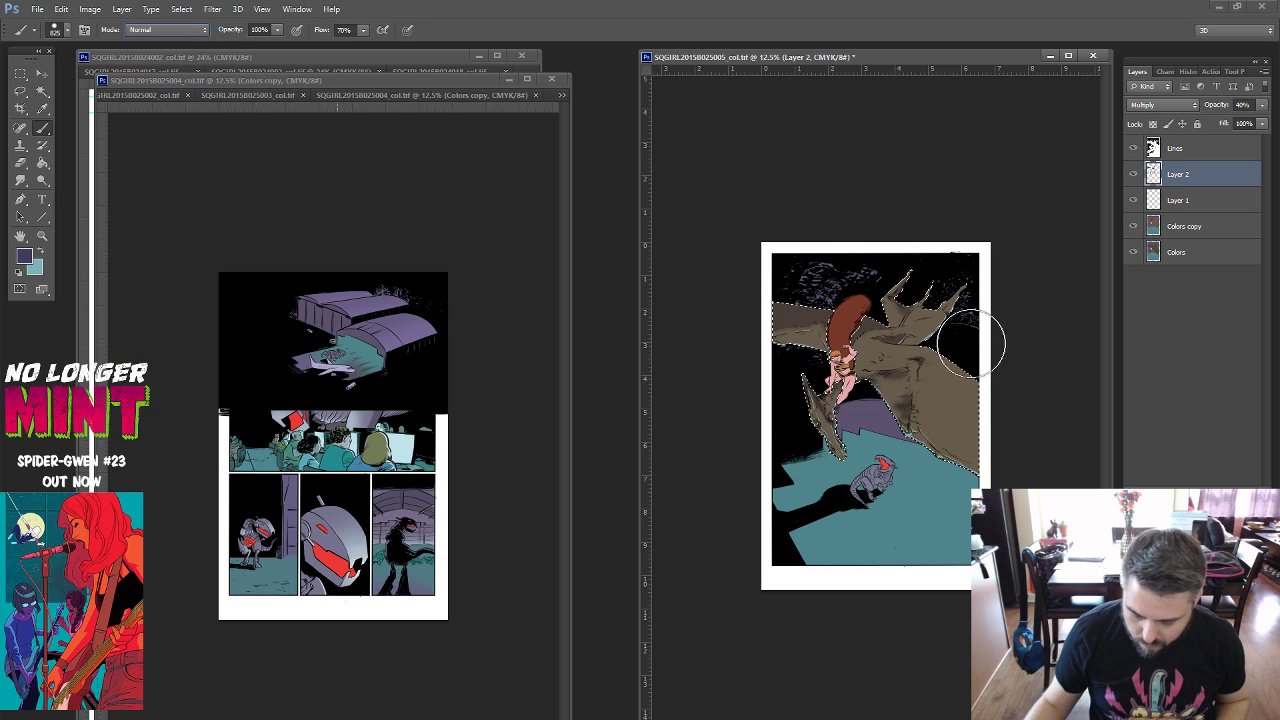
right_click(1010, 398)
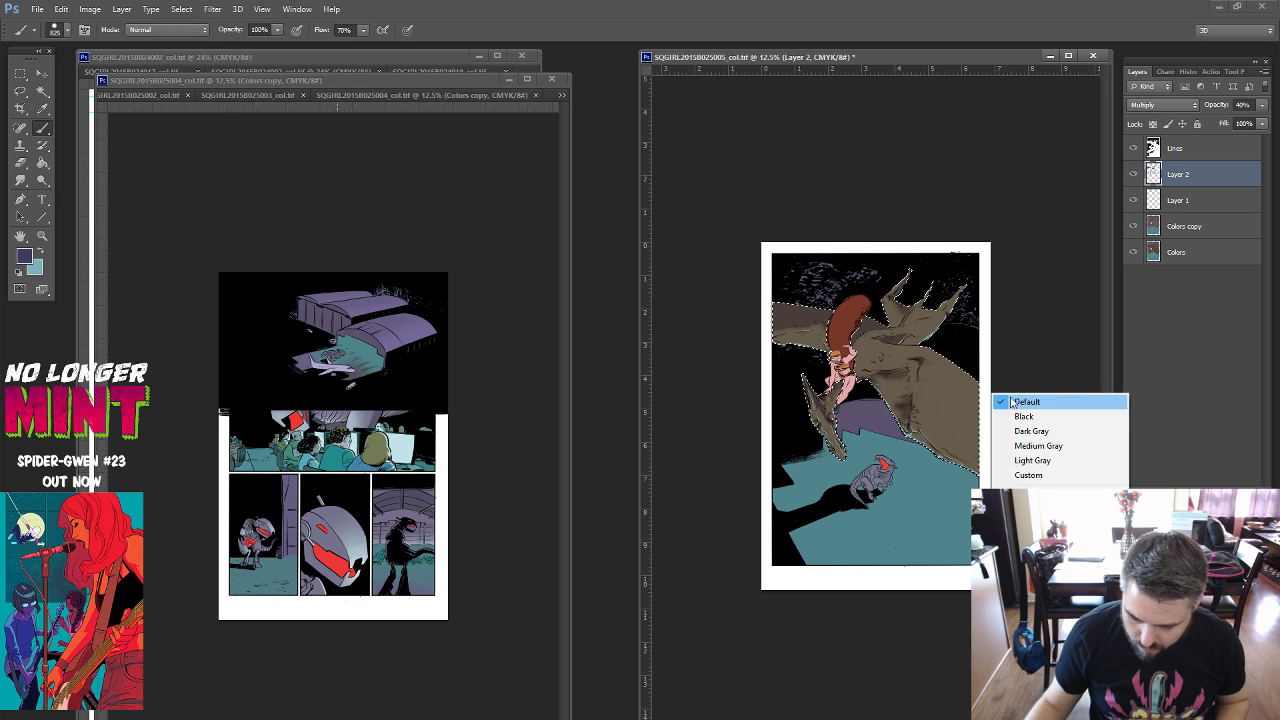
left_click(1012, 402)
right_click(955, 378)
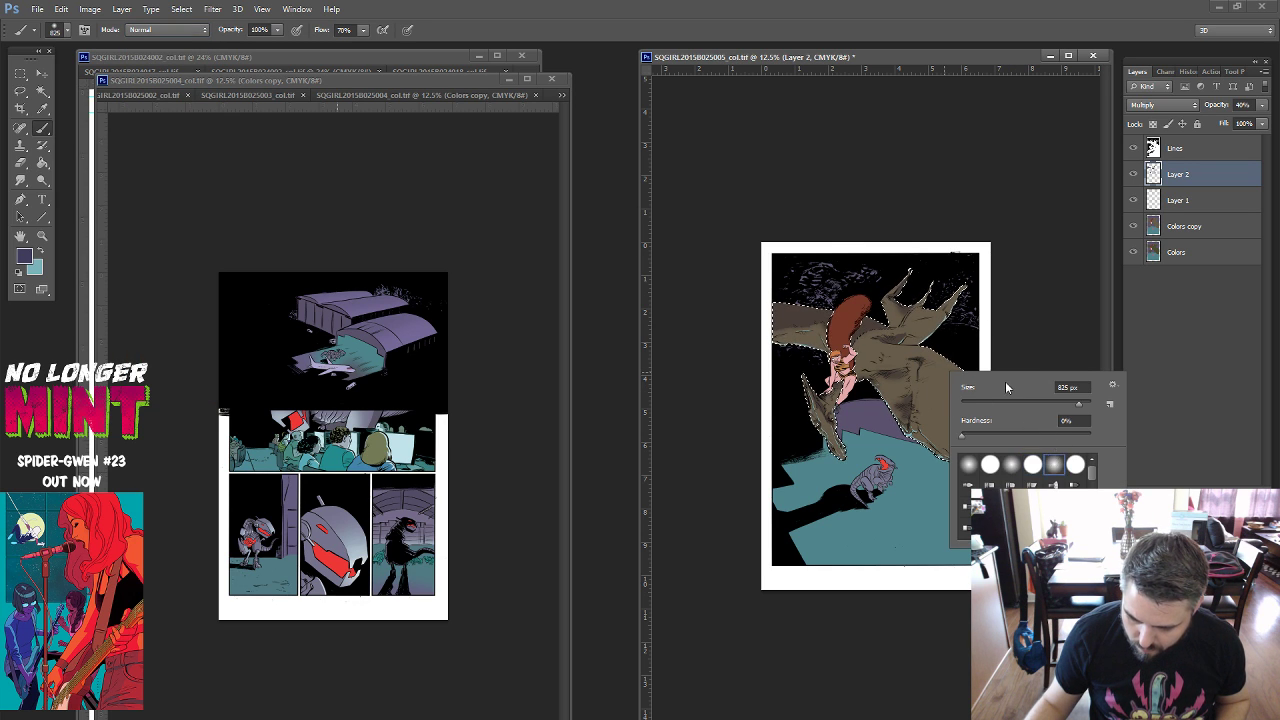
left_click(957, 350)
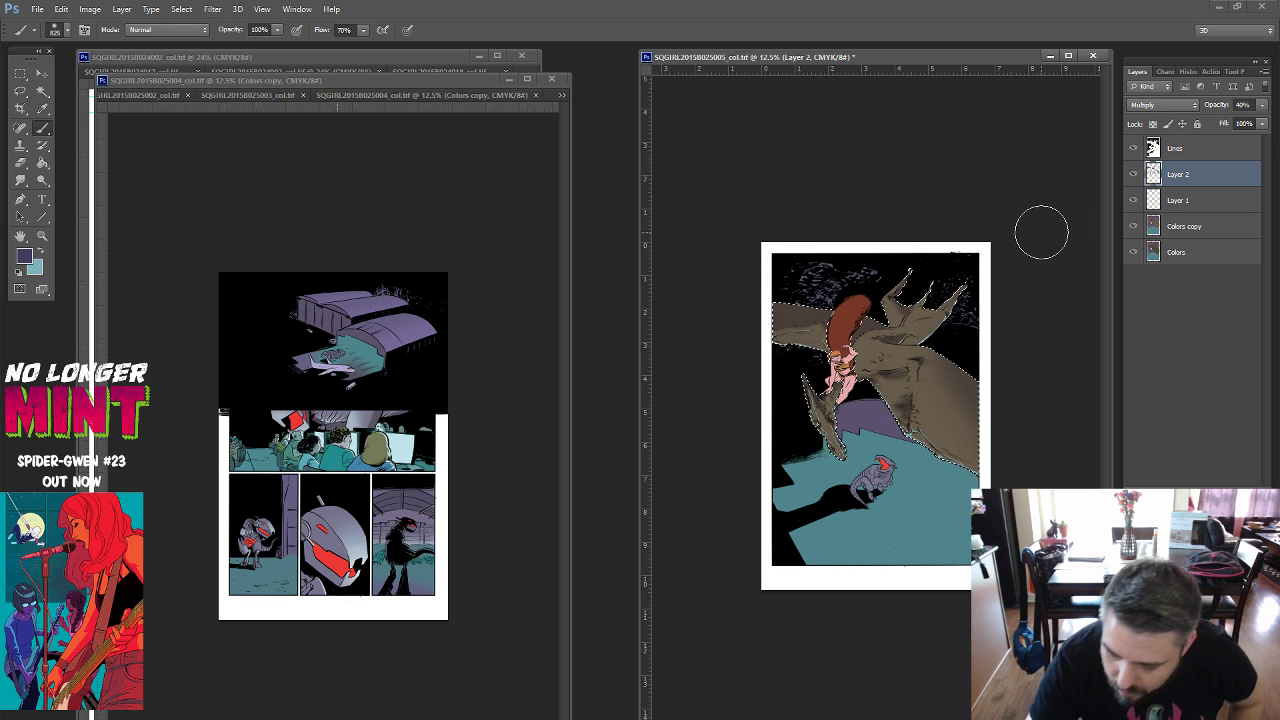
right_click(916, 348)
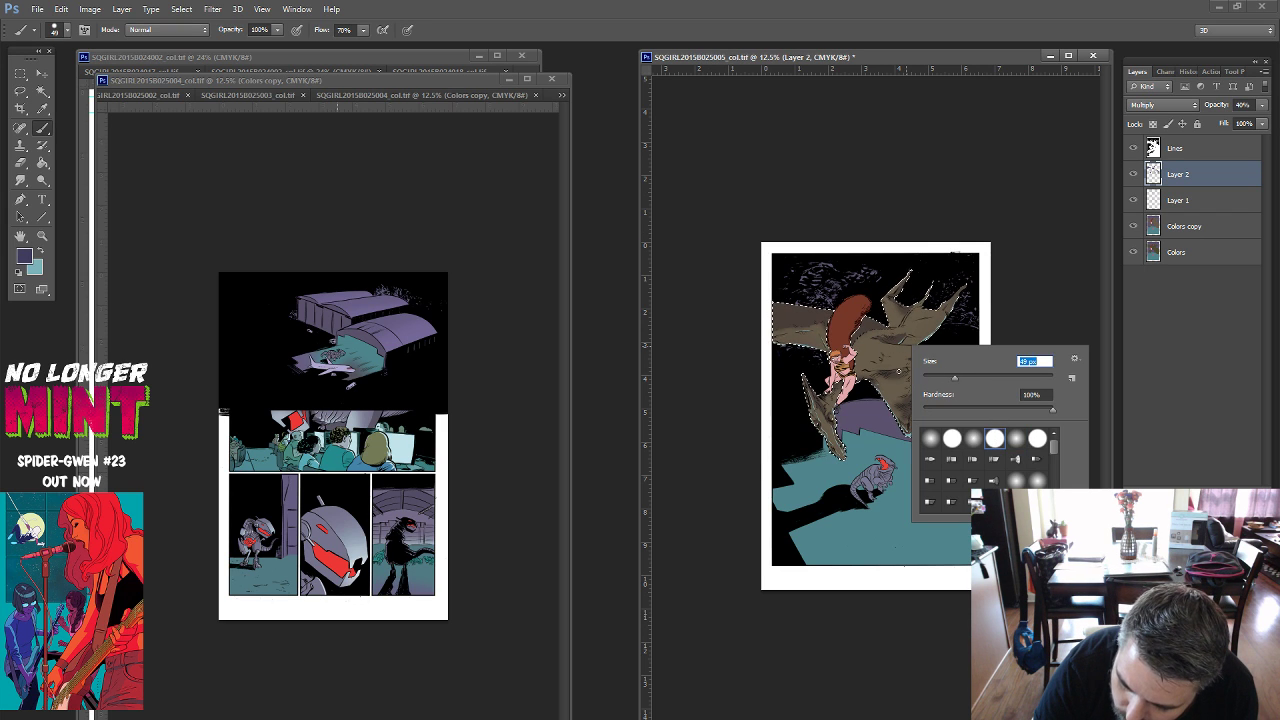
Paint over the selected brown wing on Layer 2 to smooth its shading.
key("Return")
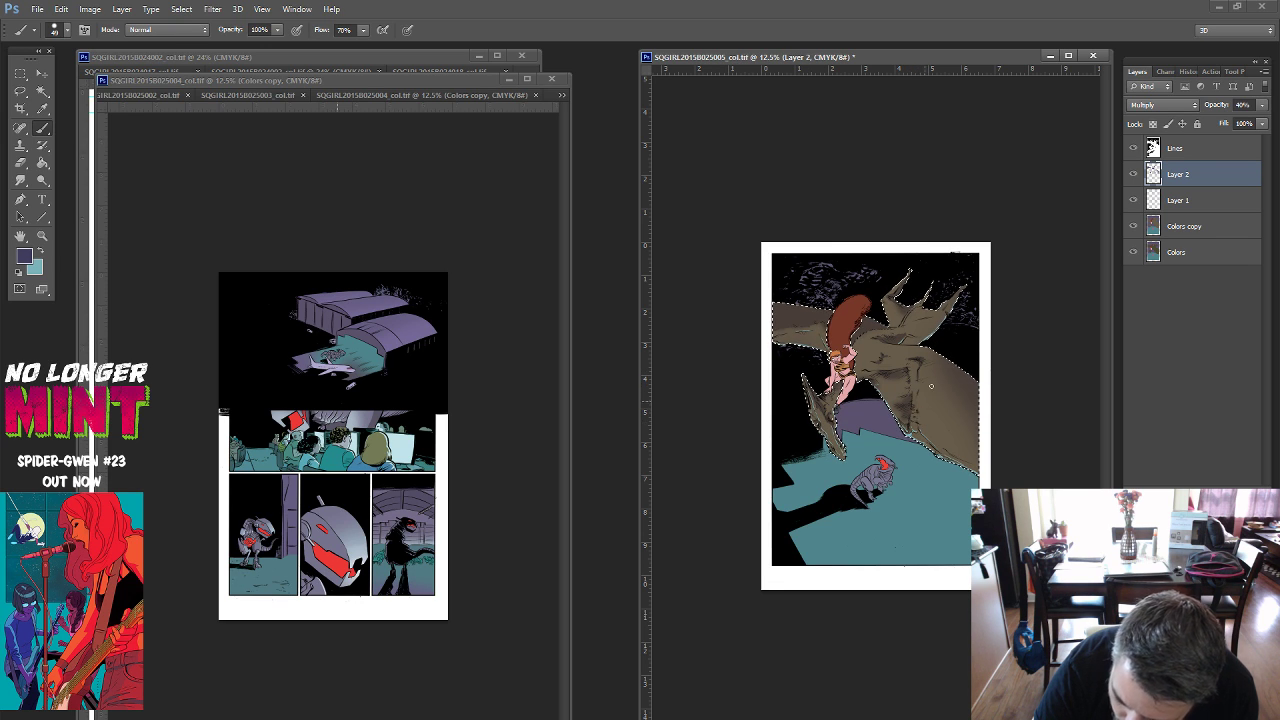
left_click_drag(931, 386, 806, 332)
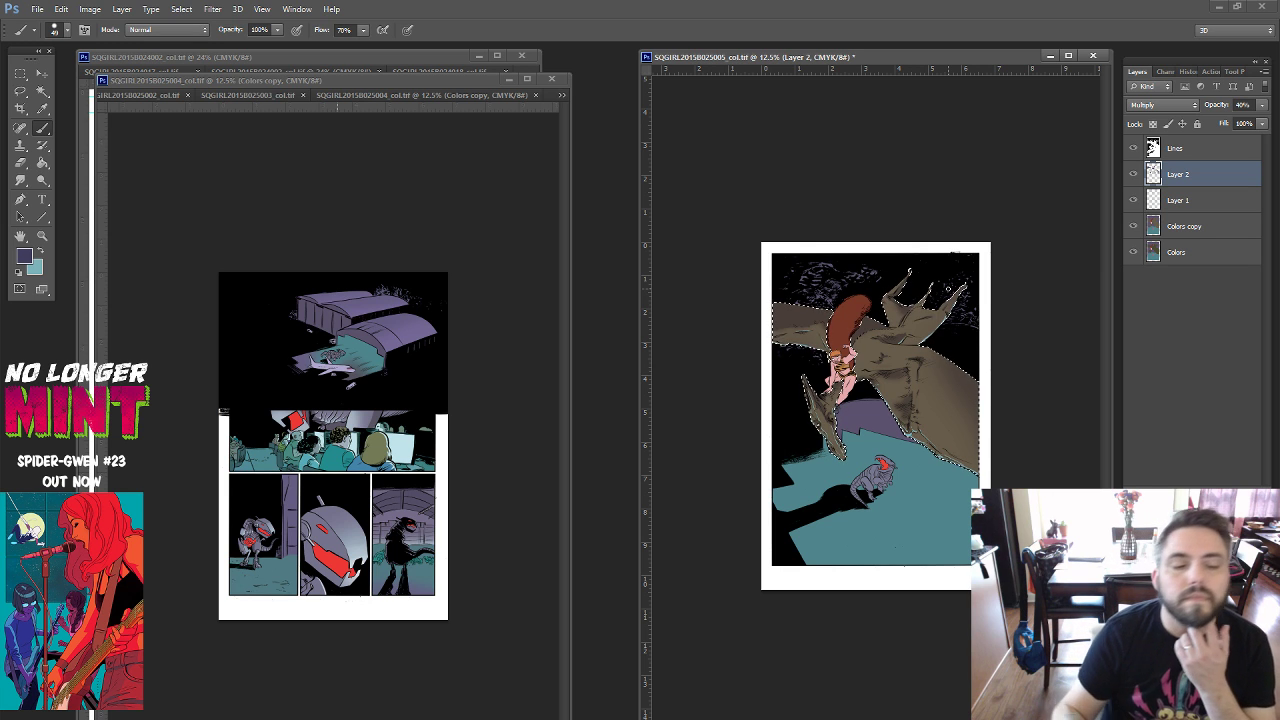
Place BB_Grungy_Watercolor_3 from Dropbox > tools > Useful Items > Textures > BitBoxWatercolor.
left_click(37, 9)
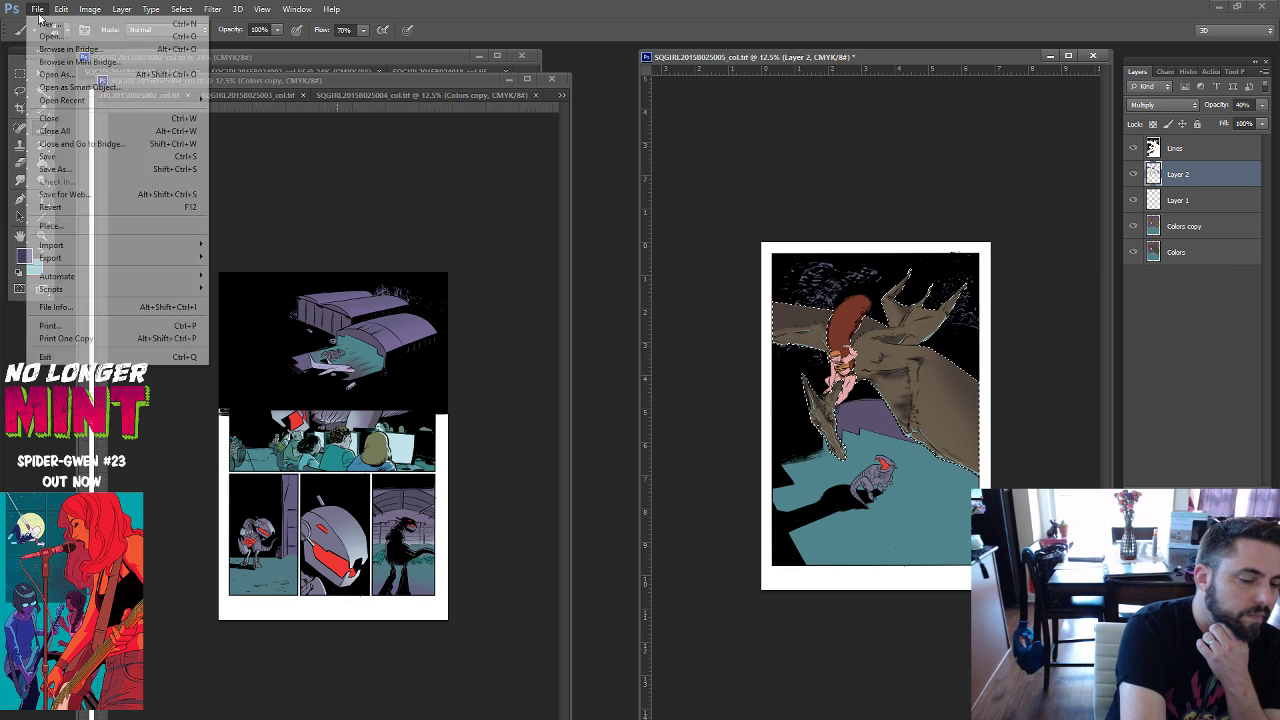
left_click(62, 226)
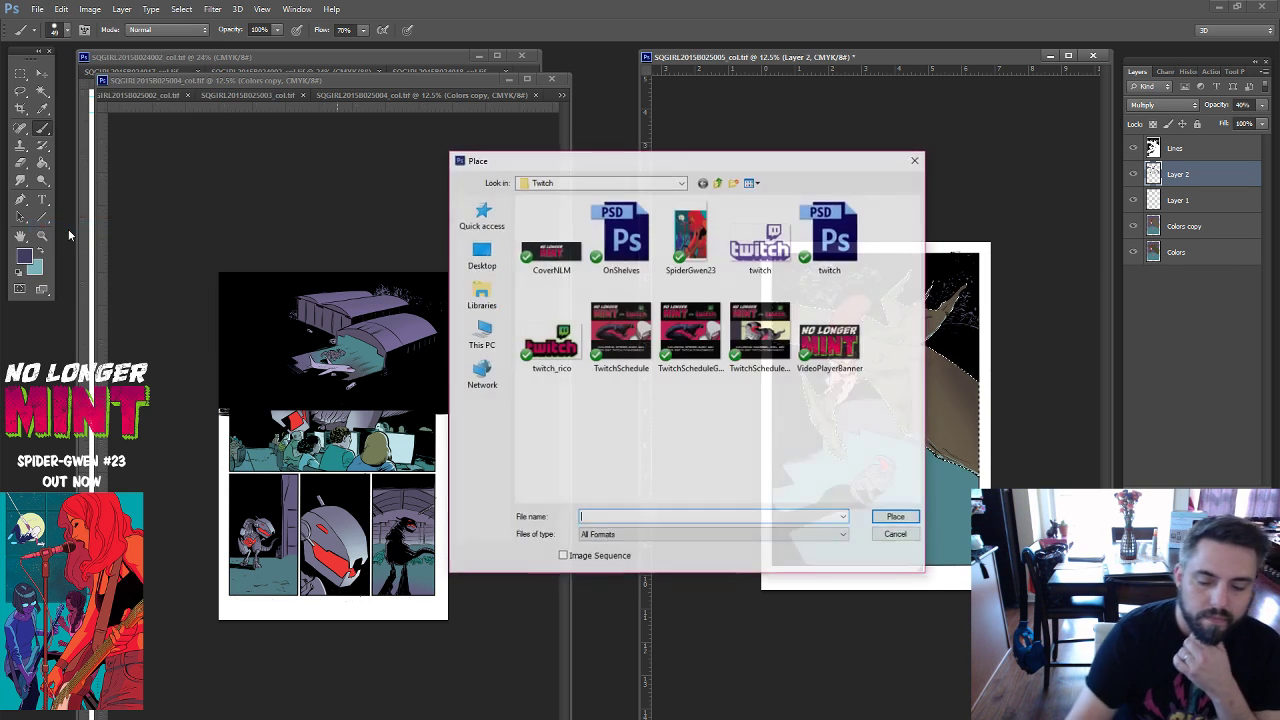
left_click(681, 182)
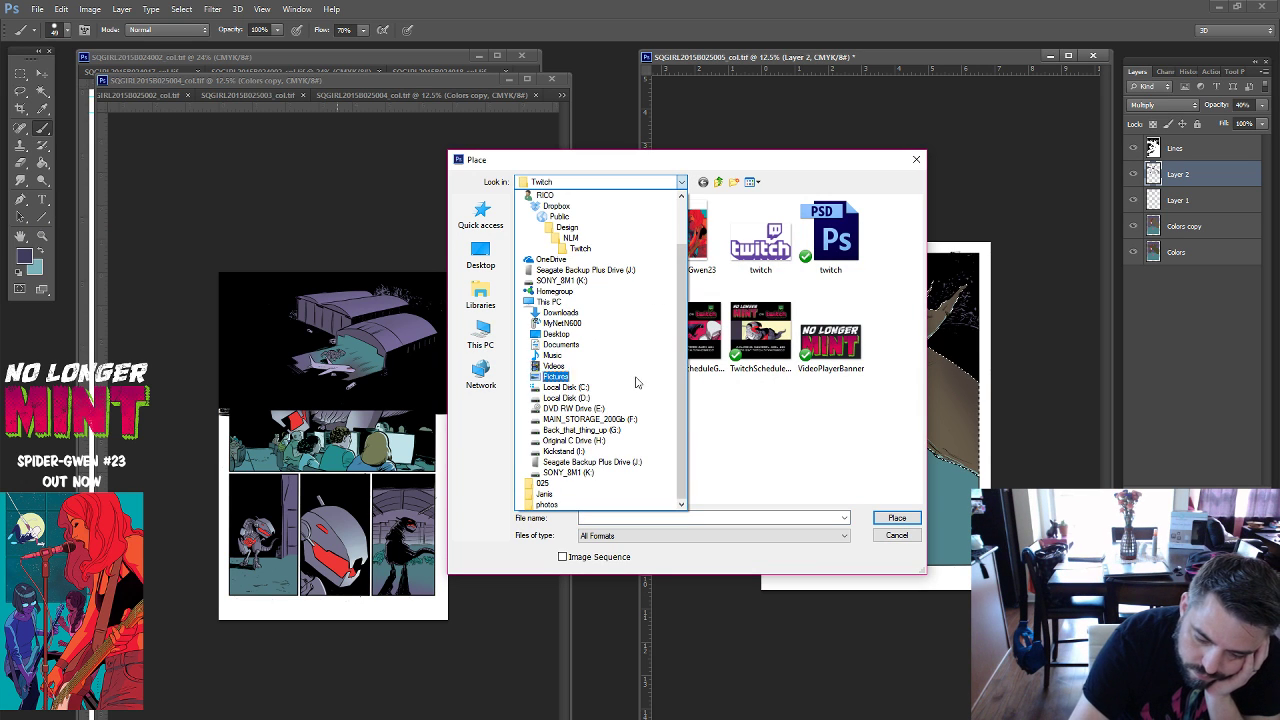
left_click(556, 206)
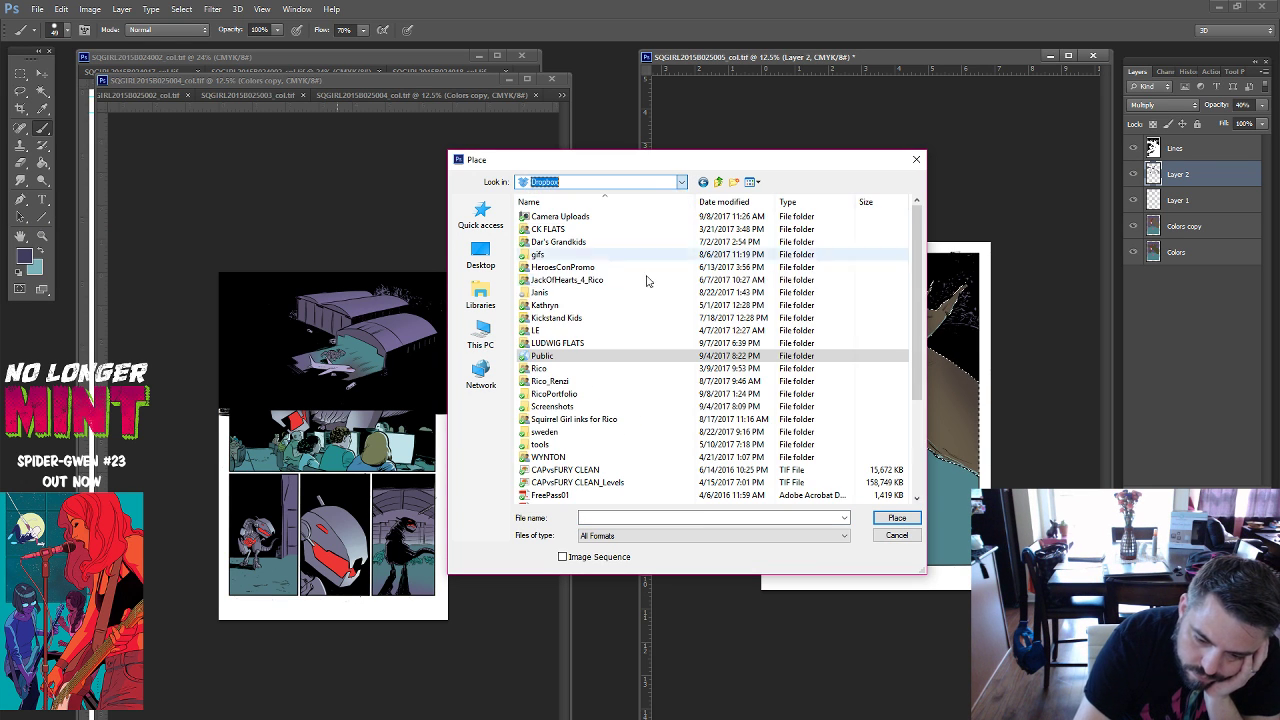
scroll(650, 380, "down", 2)
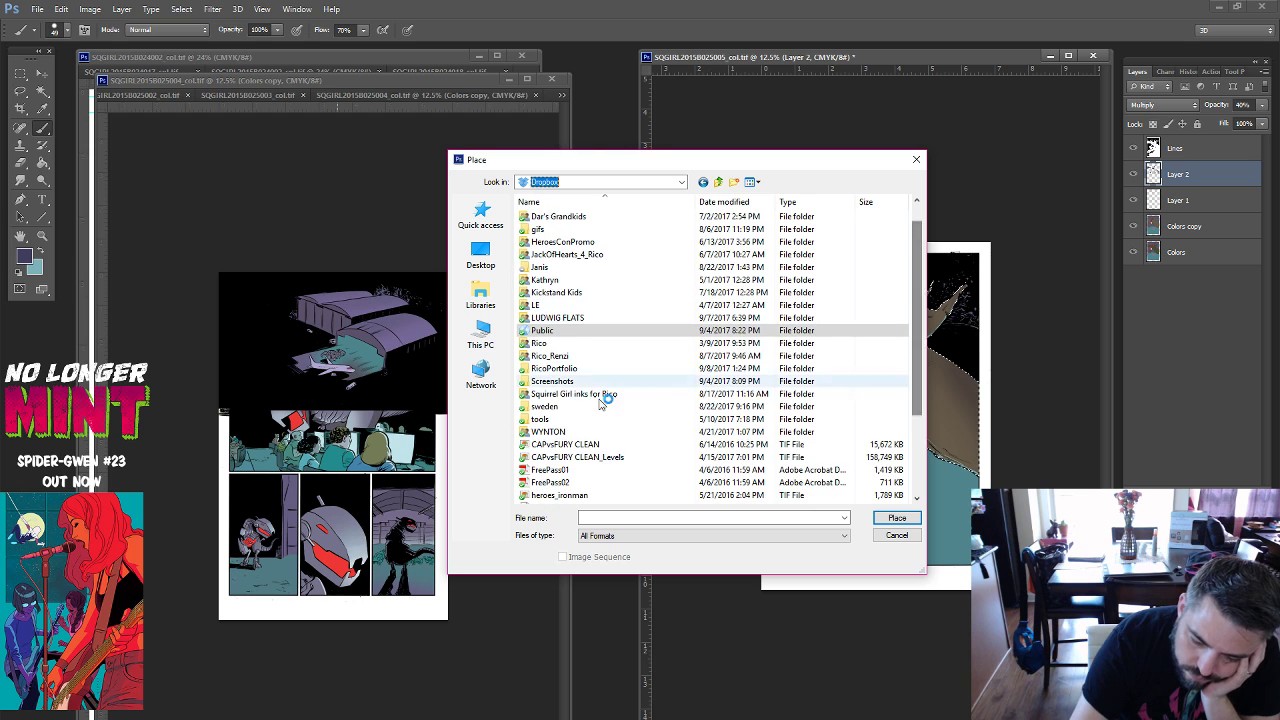
double_click(546, 420)
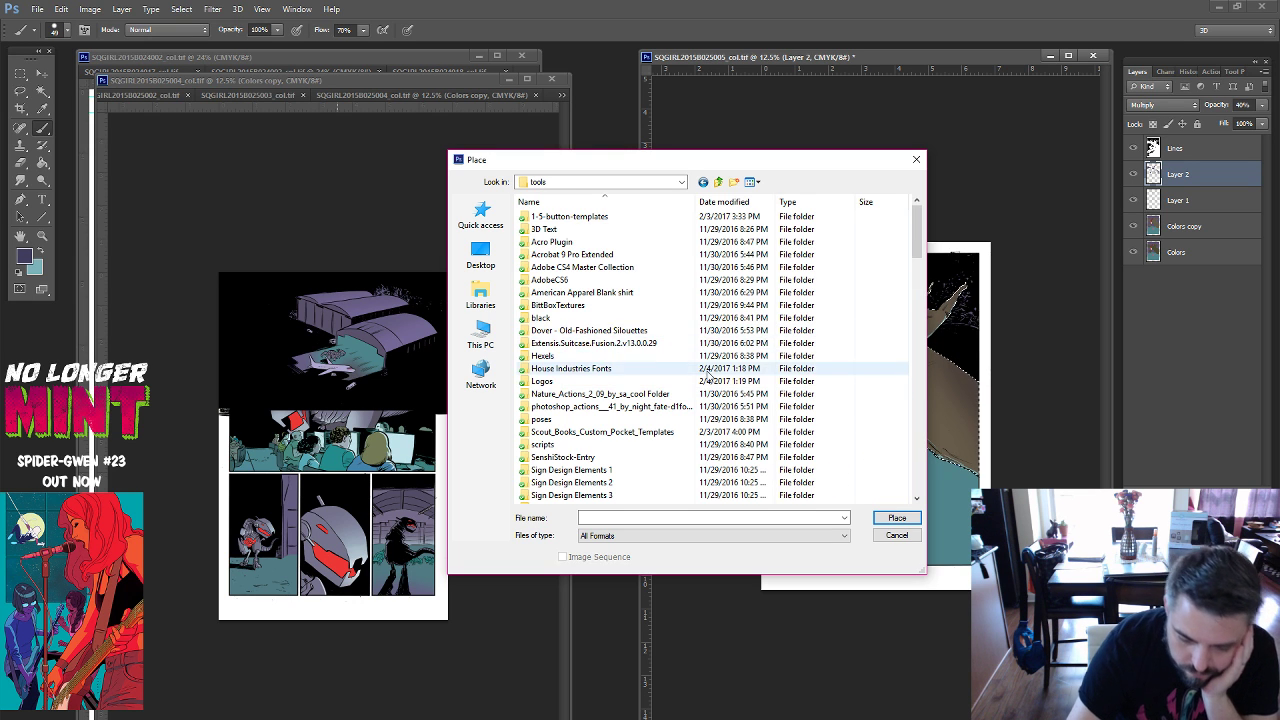
left_click_drag(913, 260, 913, 330)
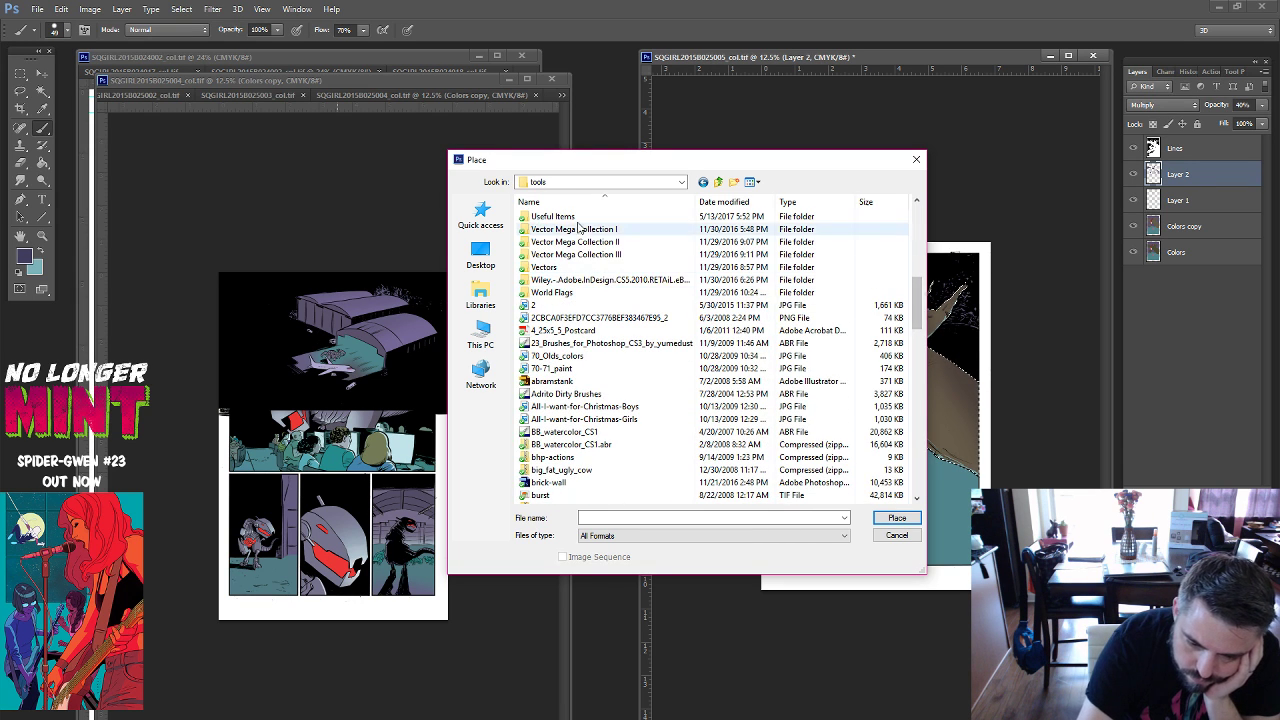
double_click(573, 220)
double_click(563, 303)
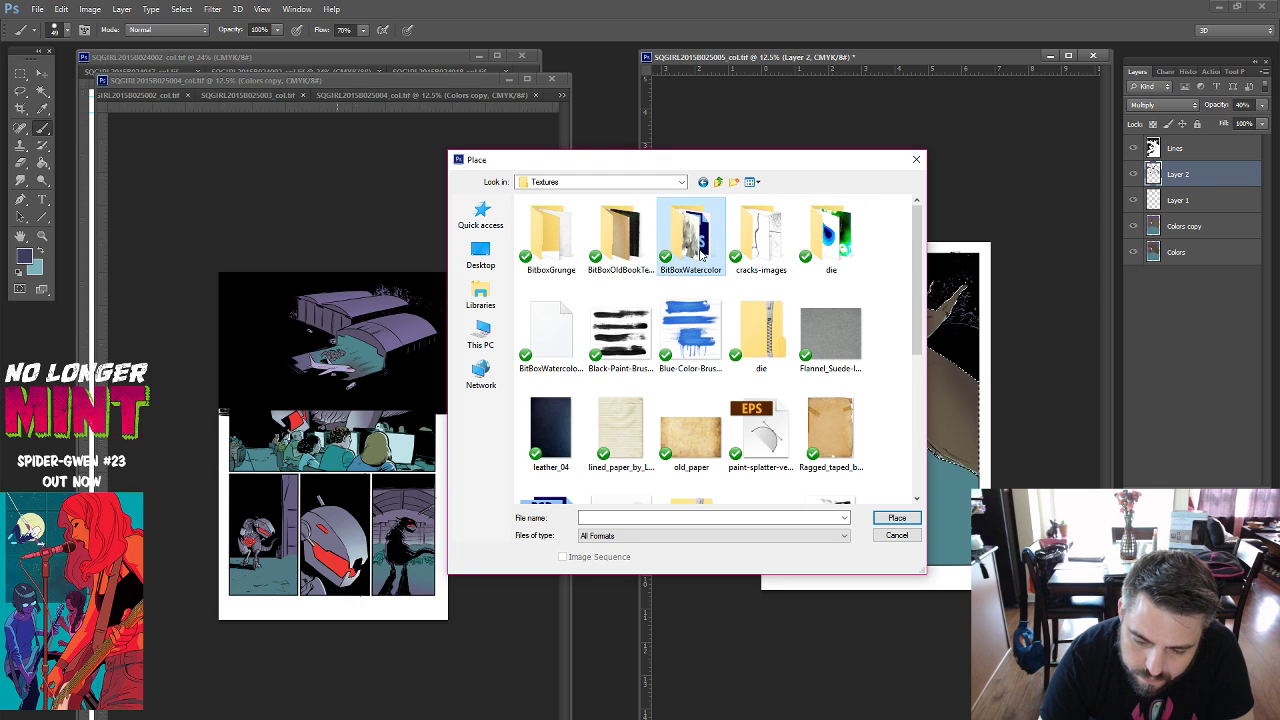
double_click(701, 254)
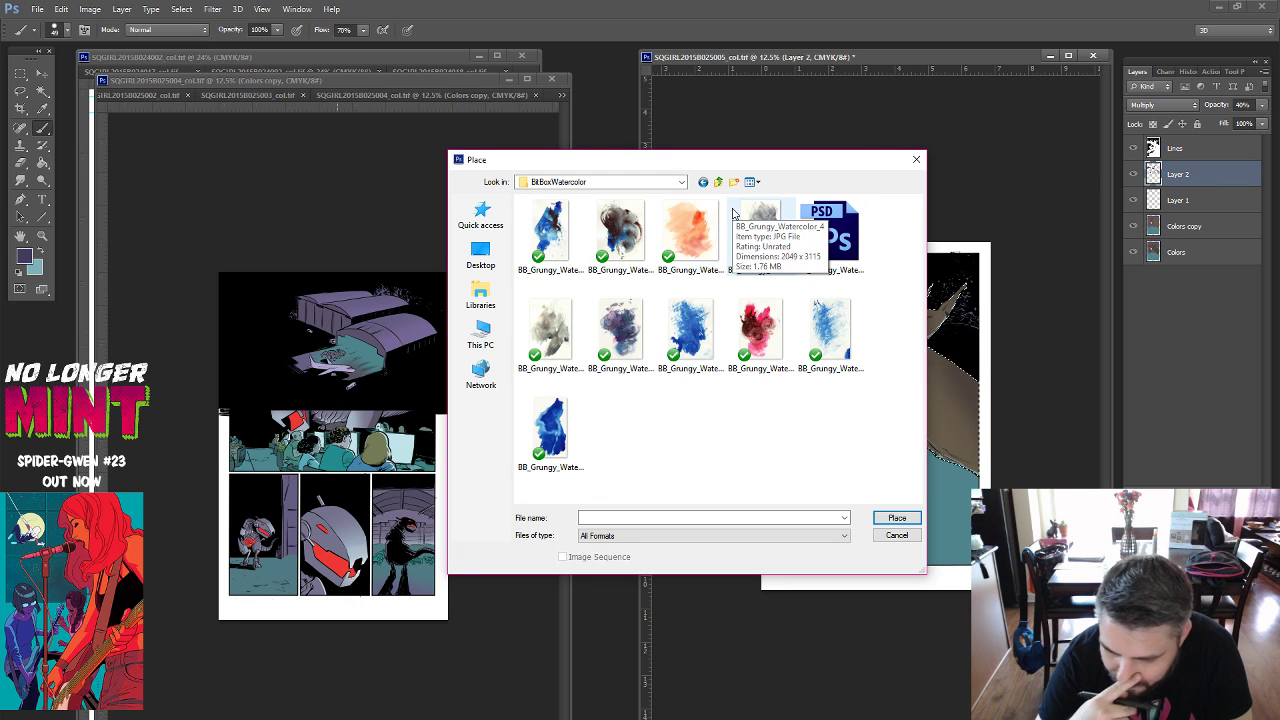
left_click(718, 215)
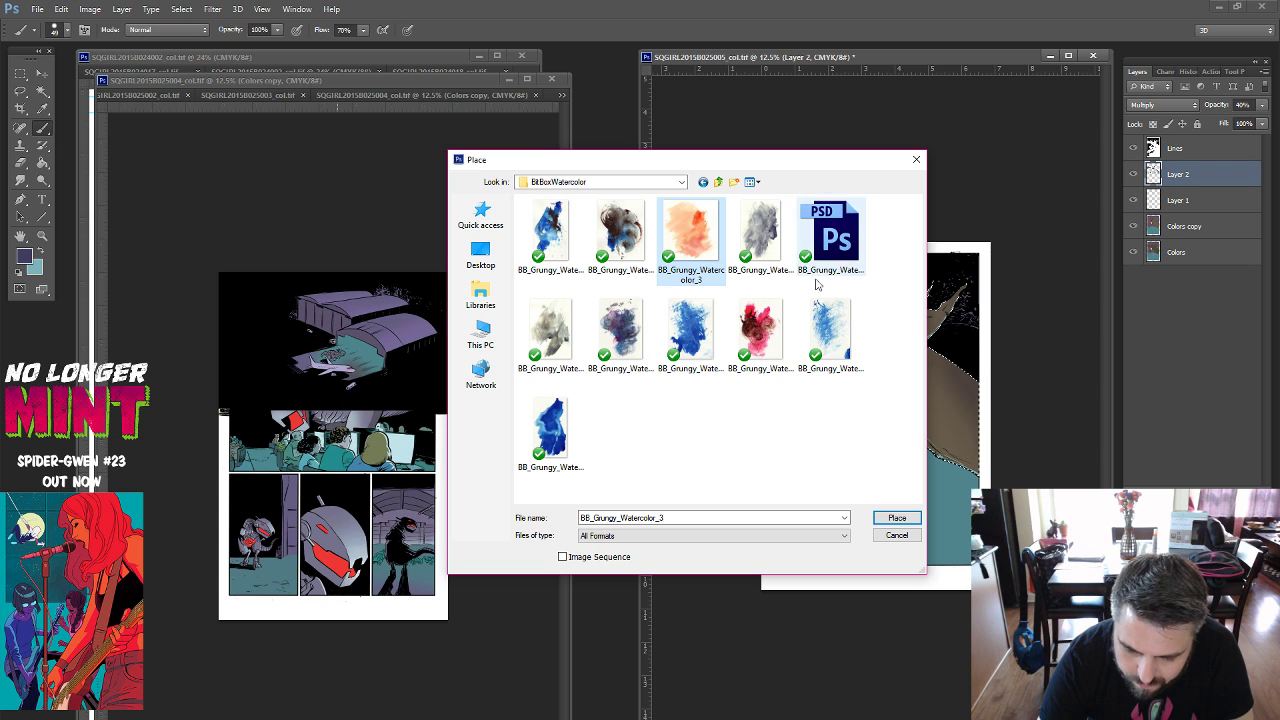
left_click(896, 518)
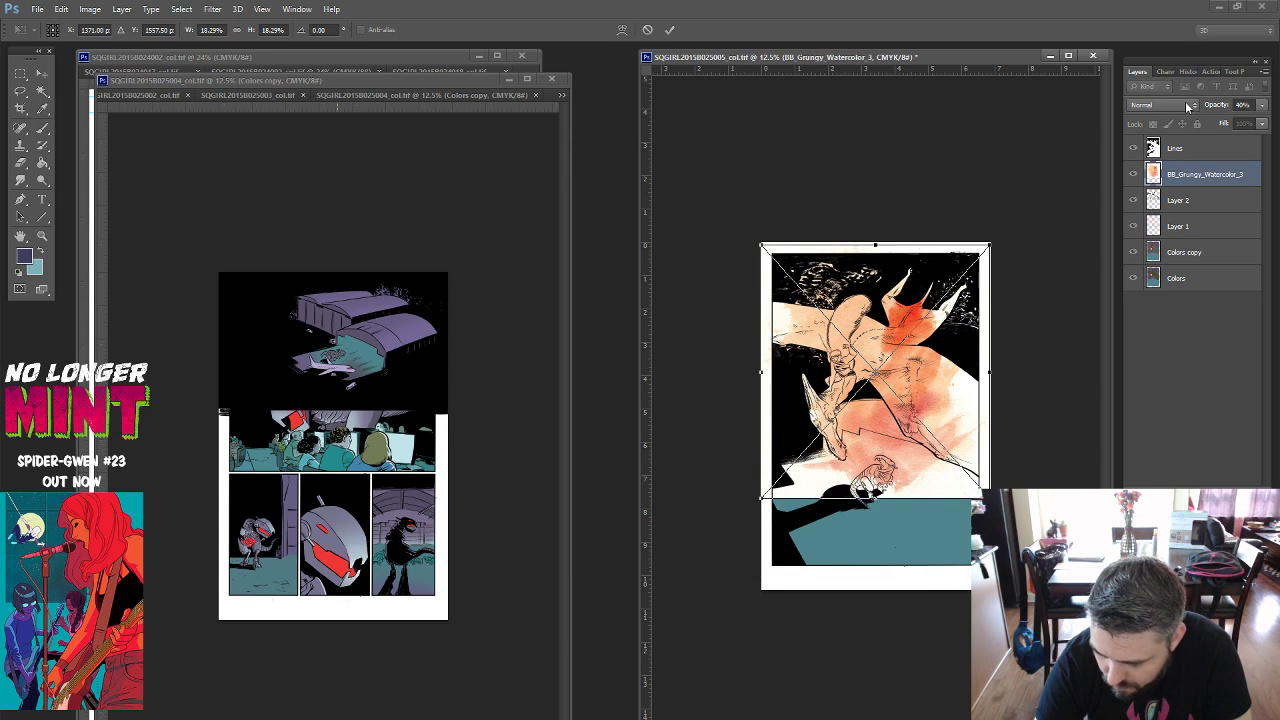
Set the watercolor texture to Multiply, stretch it past the page edges, and commit it.
left_click(1177, 105)
left_click(1166, 167)
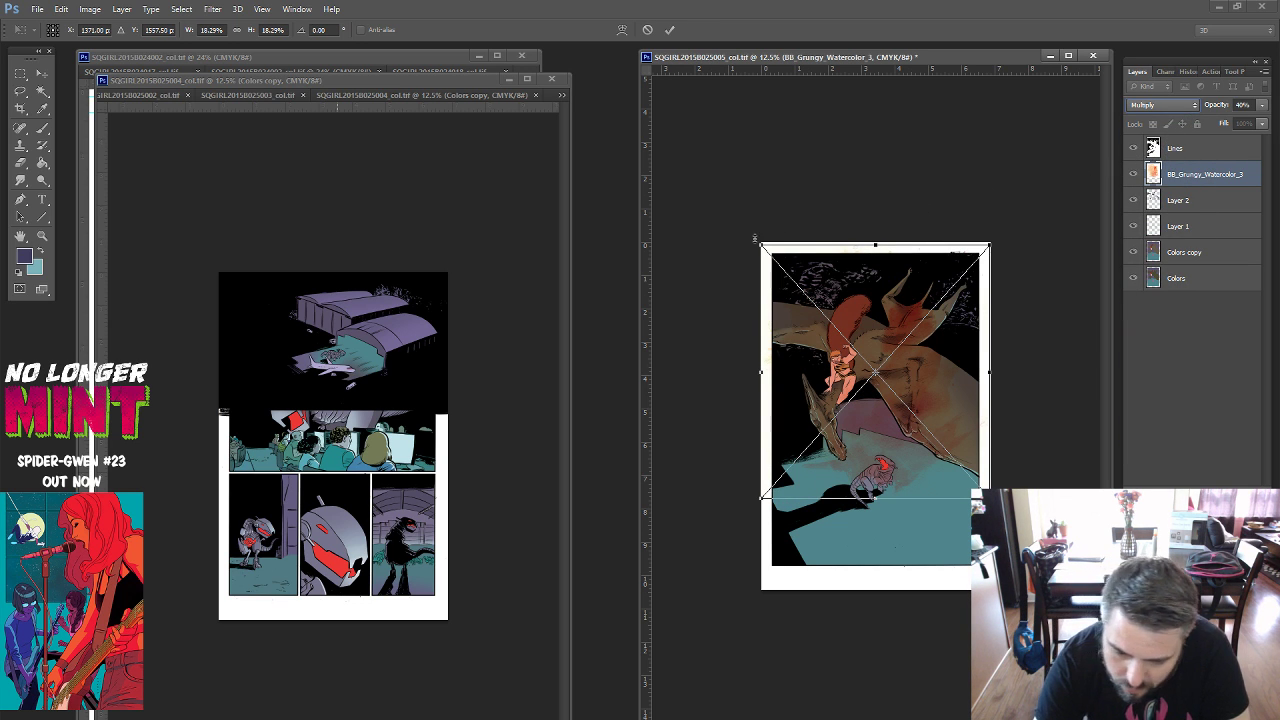
left_click_drag(753, 240, 749, 243)
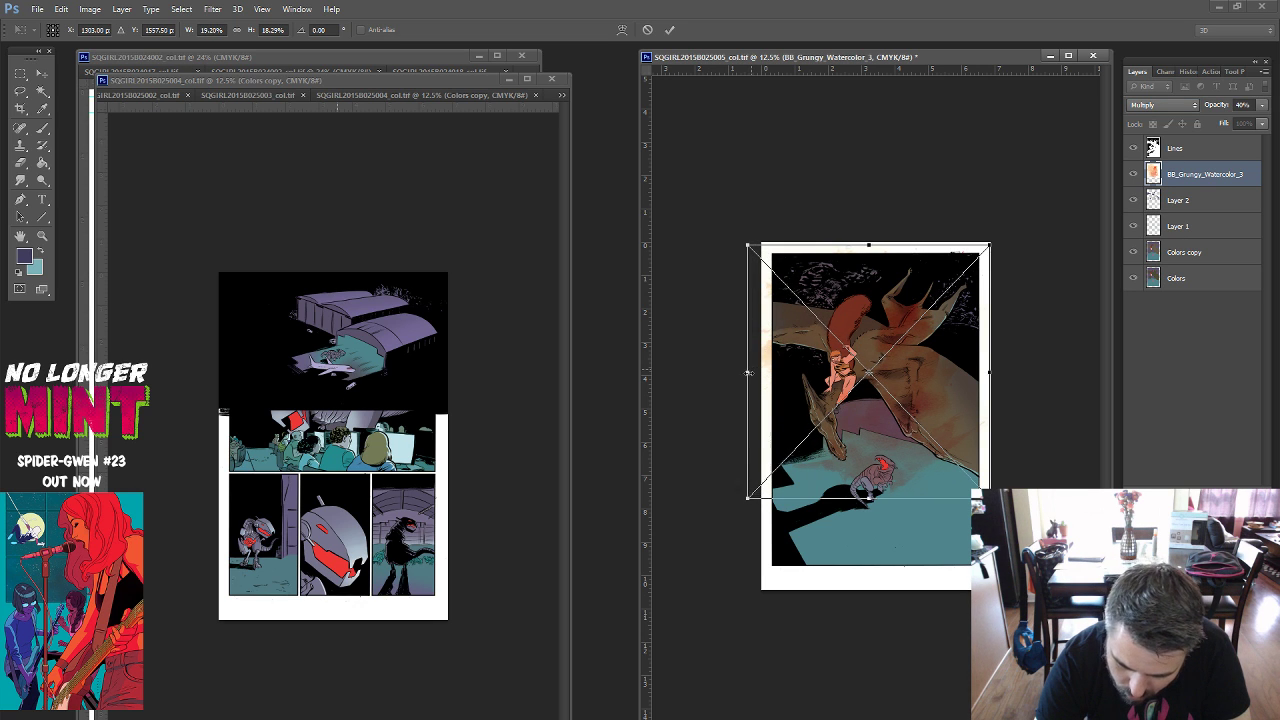
left_click_drag(749, 372, 718, 372)
left_click_drag(855, 243, 855, 228)
left_click_drag(992, 366, 1014, 358)
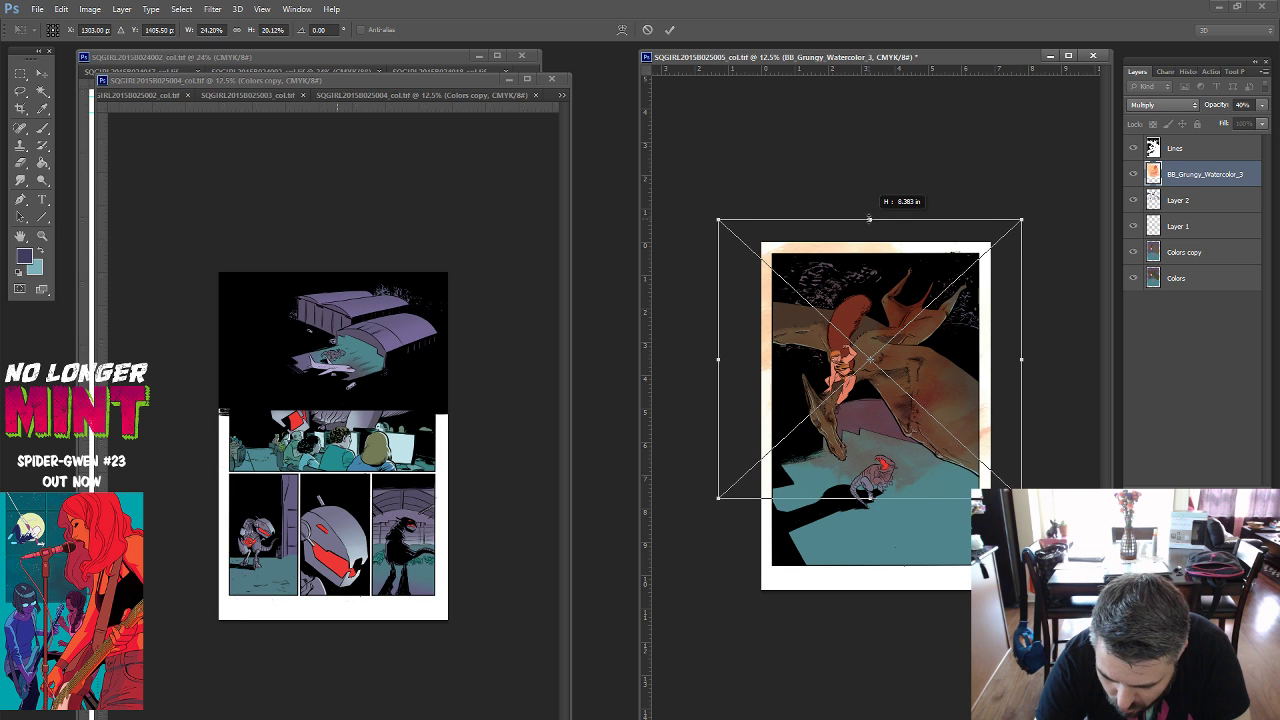
left_click_drag(868, 232, 869, 221)
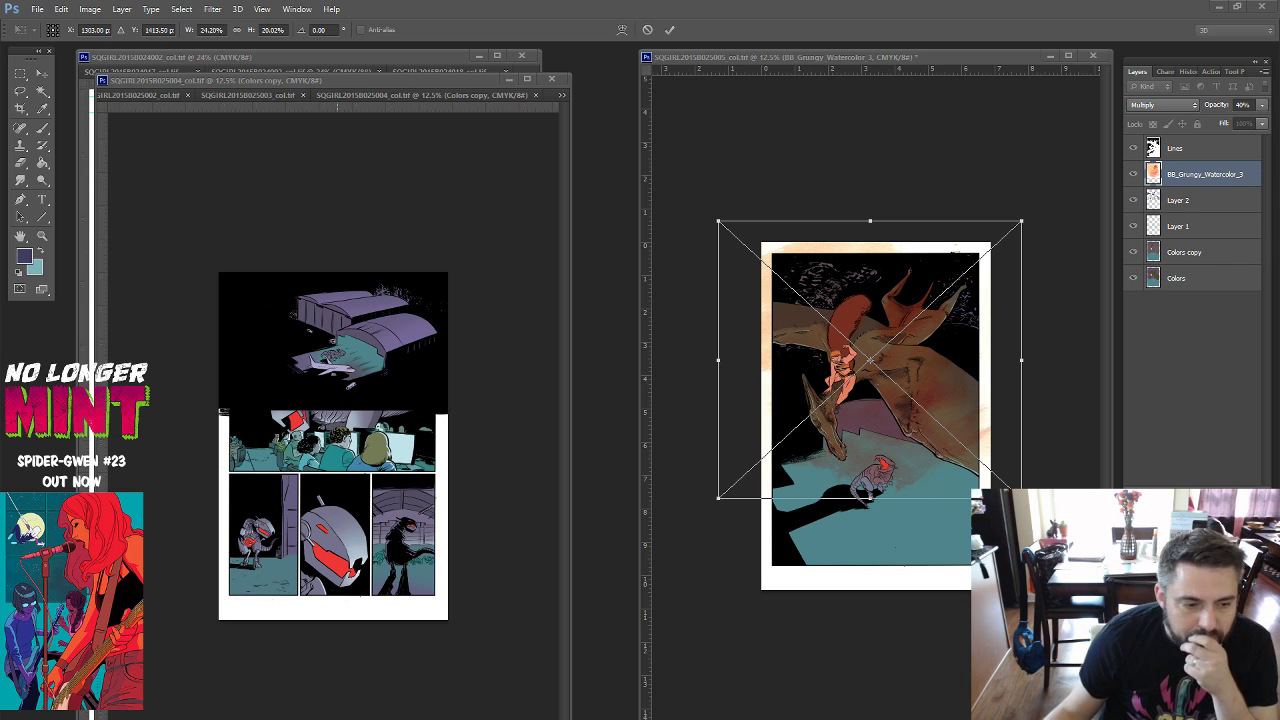
left_click(41, 97)
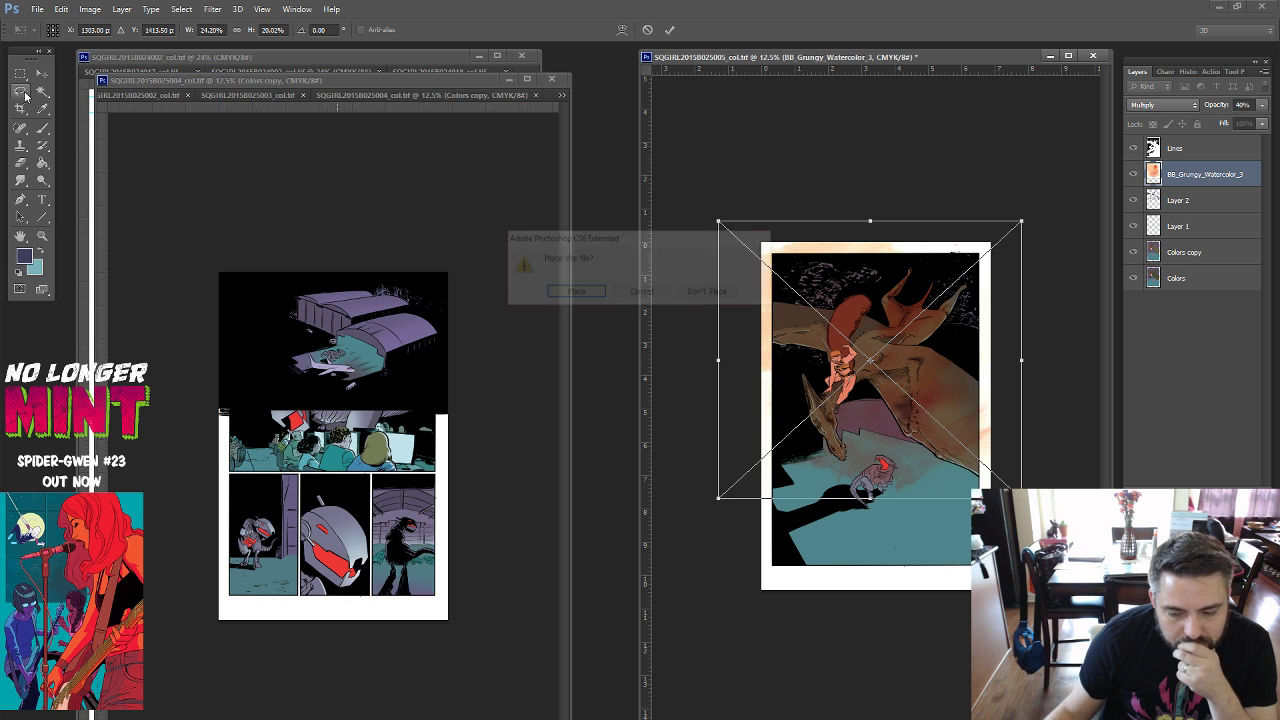
left_click(590, 292)
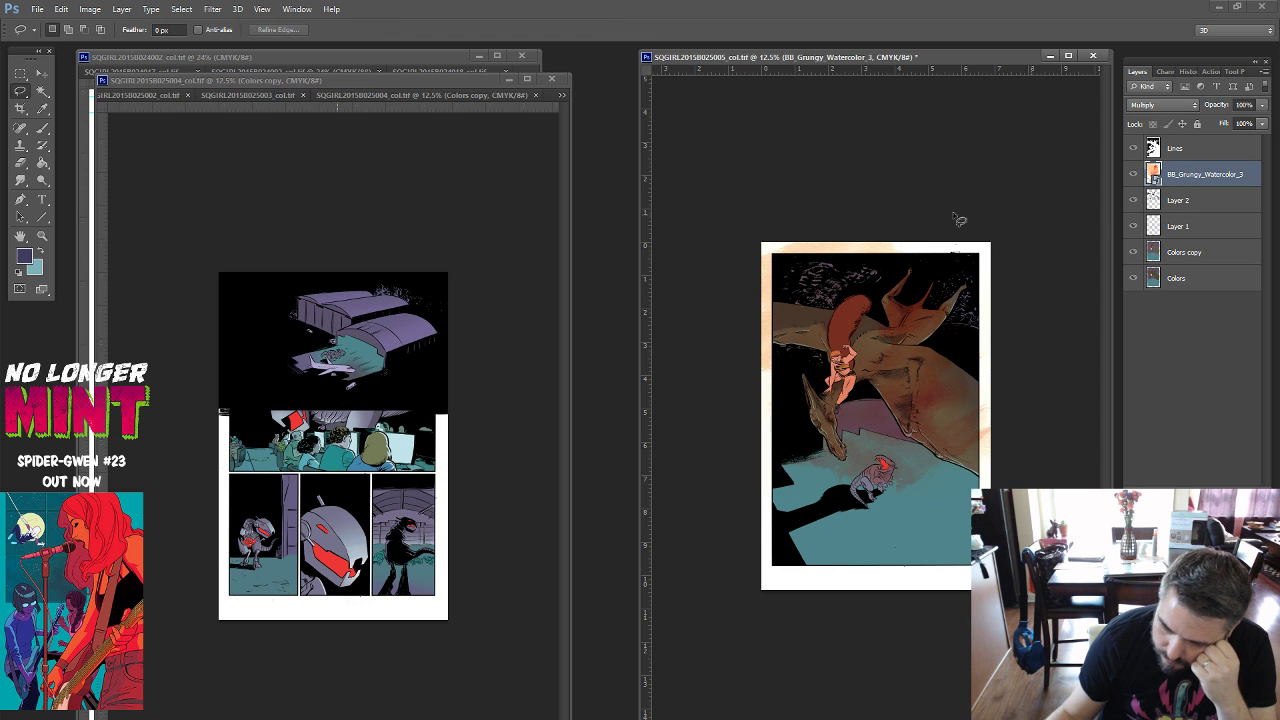
Check the Colors layers with the Magic Wand and rasterize the watercolor texture layer.
left_click(41, 90)
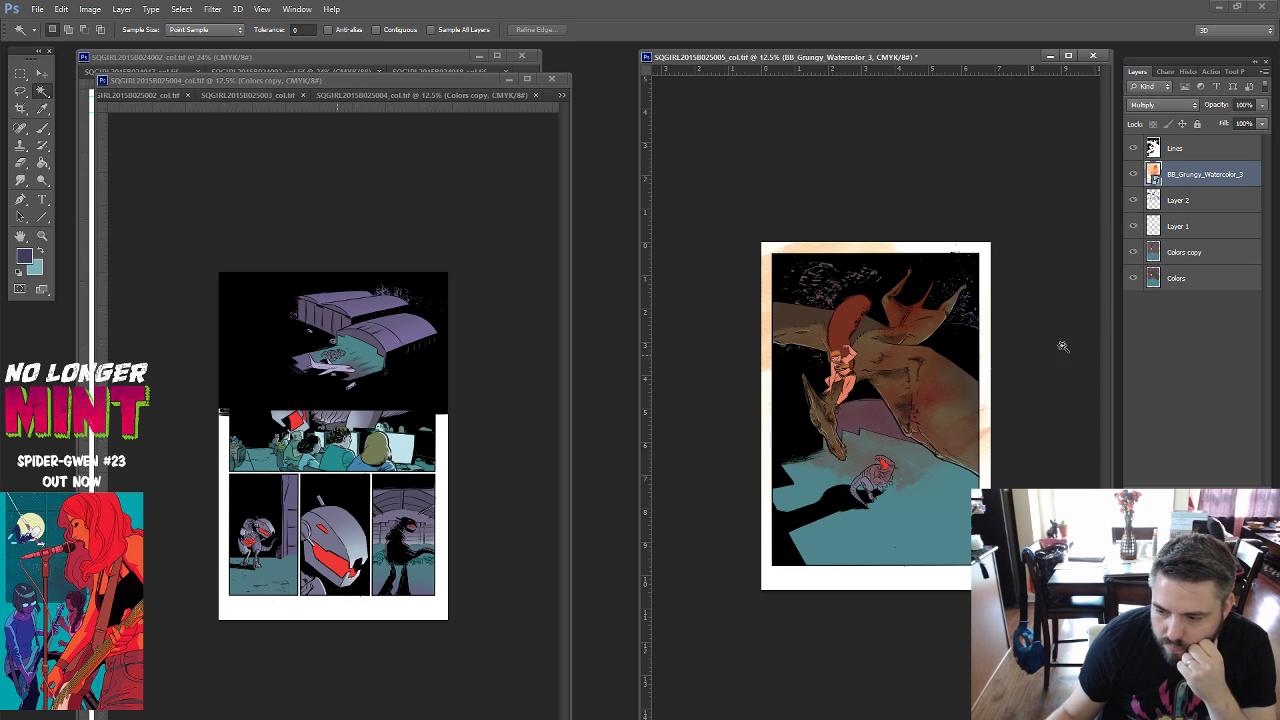
left_click(1188, 258)
left_click(1190, 278)
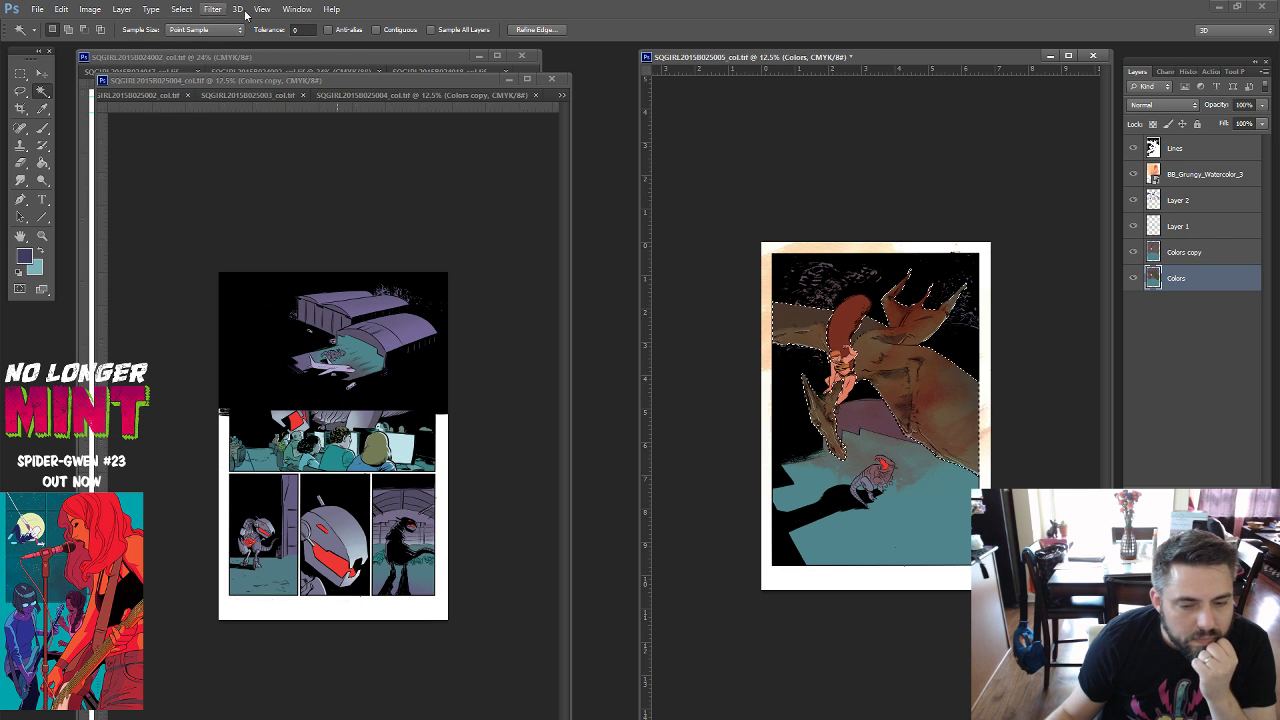
left_click(1222, 175)
right_click(1224, 178)
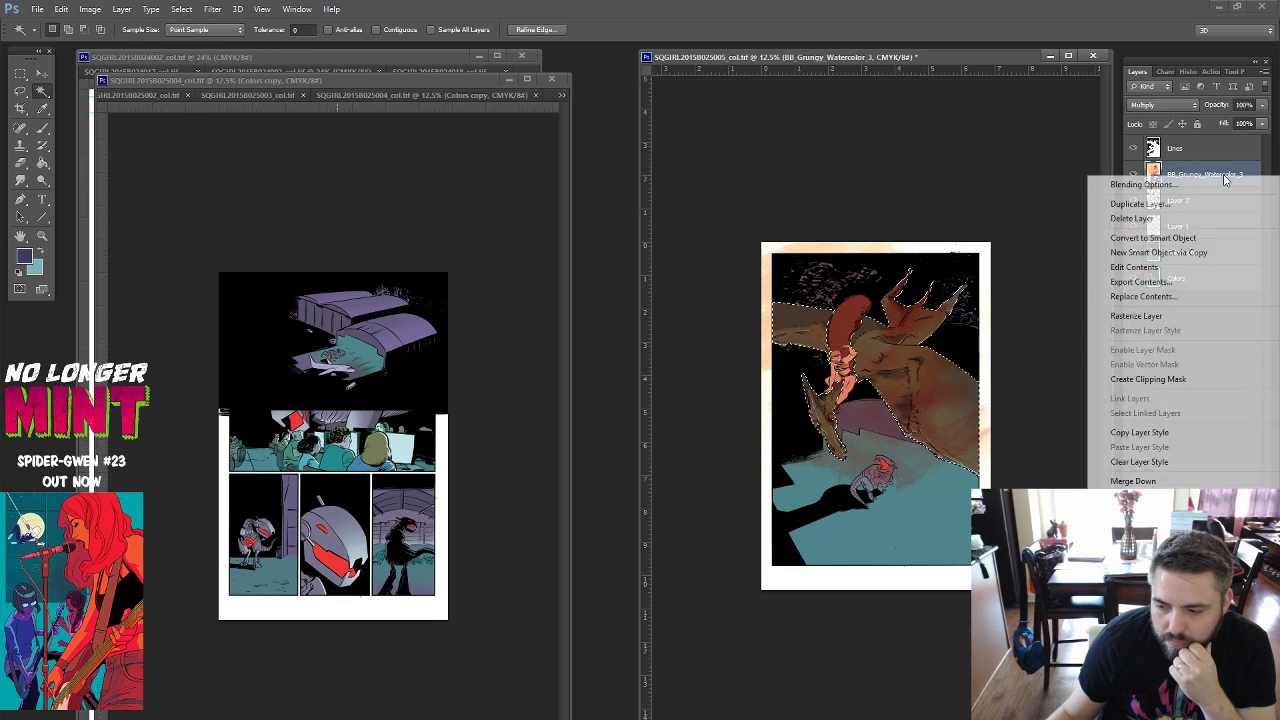
left_click(1179, 319)
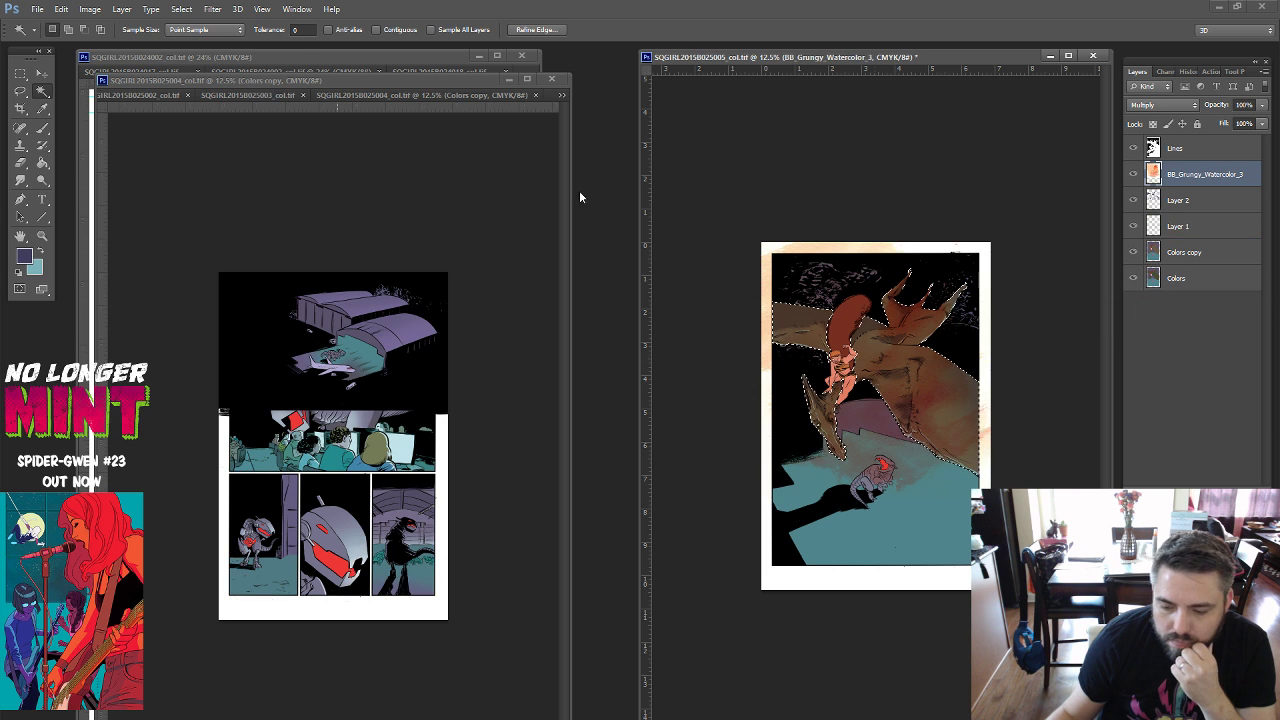
Invert the selection, delete the texture outside the pterodactyl and rider, and deselect.
left_click(180, 10)
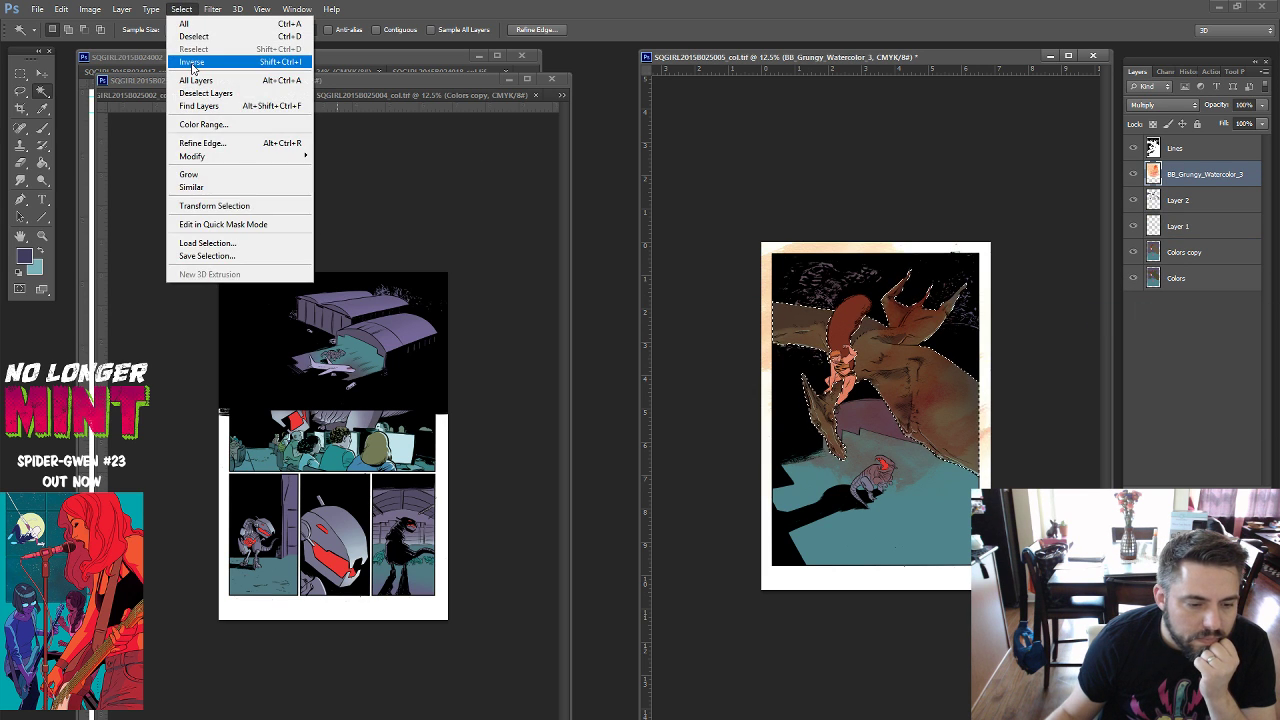
left_click(190, 52)
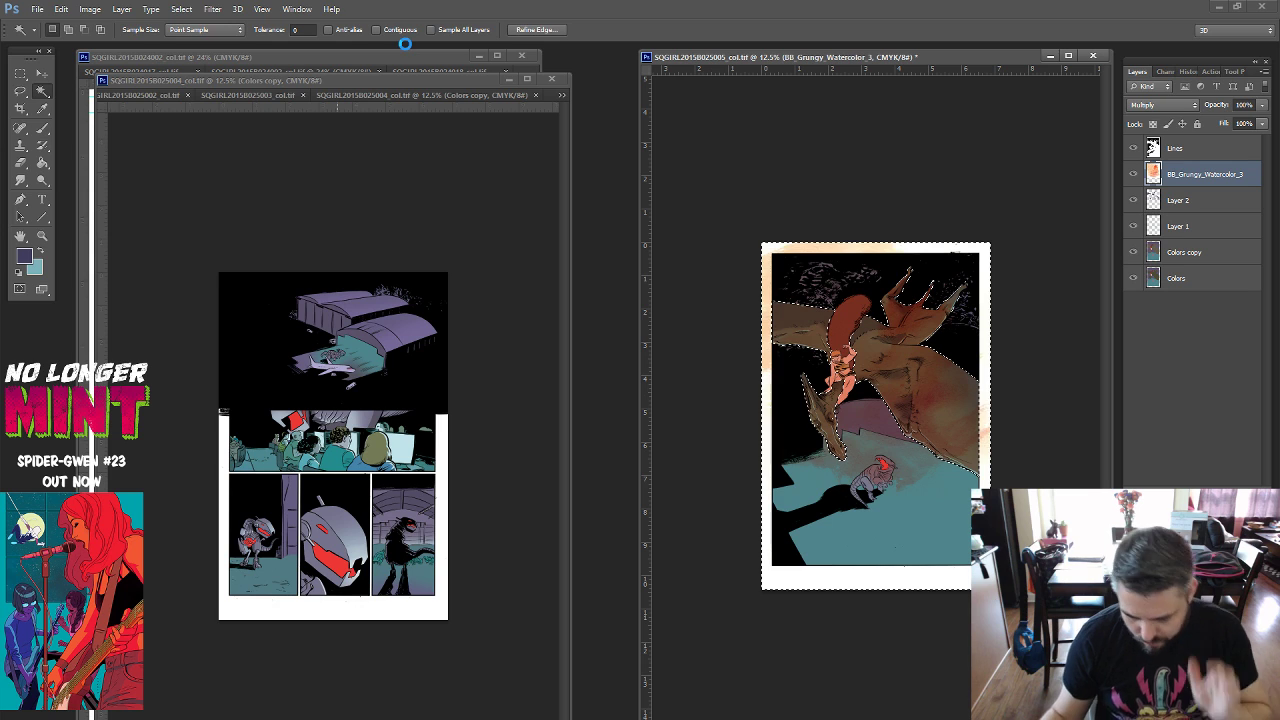
key("Delete")
key("ctrl+d")
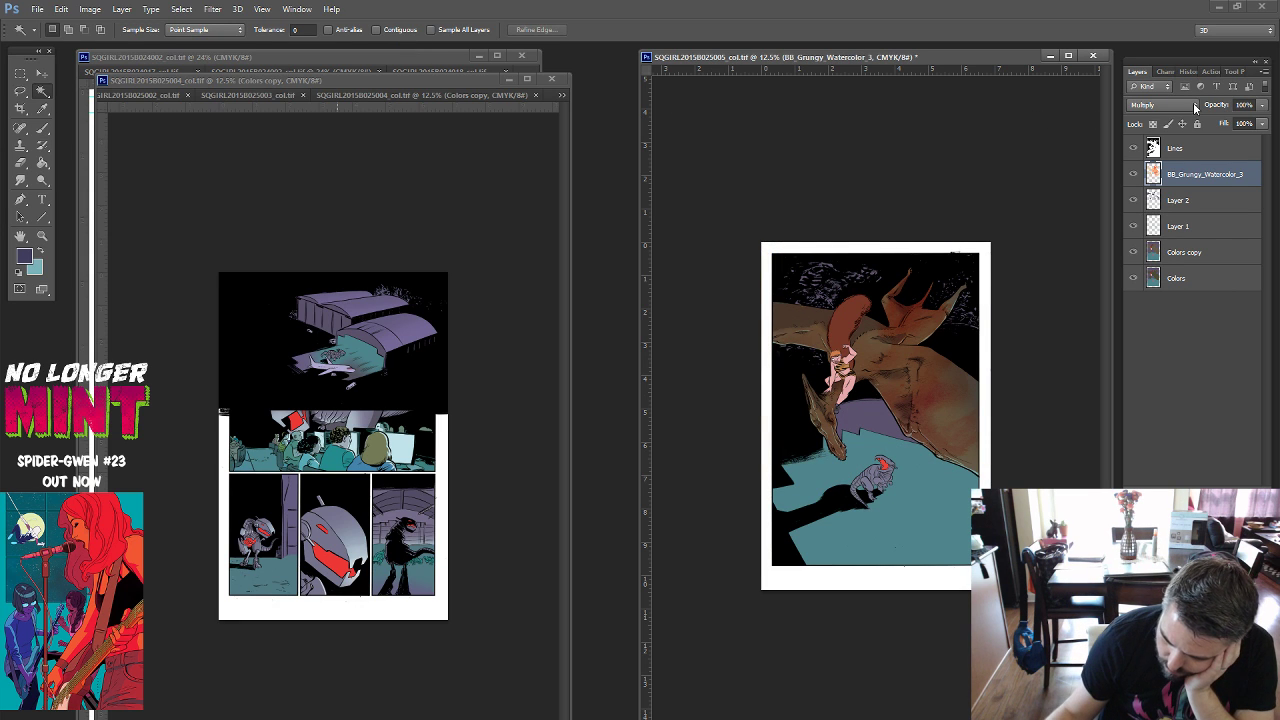
Set the watercolor texture to Color Burn at 21% opacity.
left_click(1194, 106)
left_click(1158, 278)
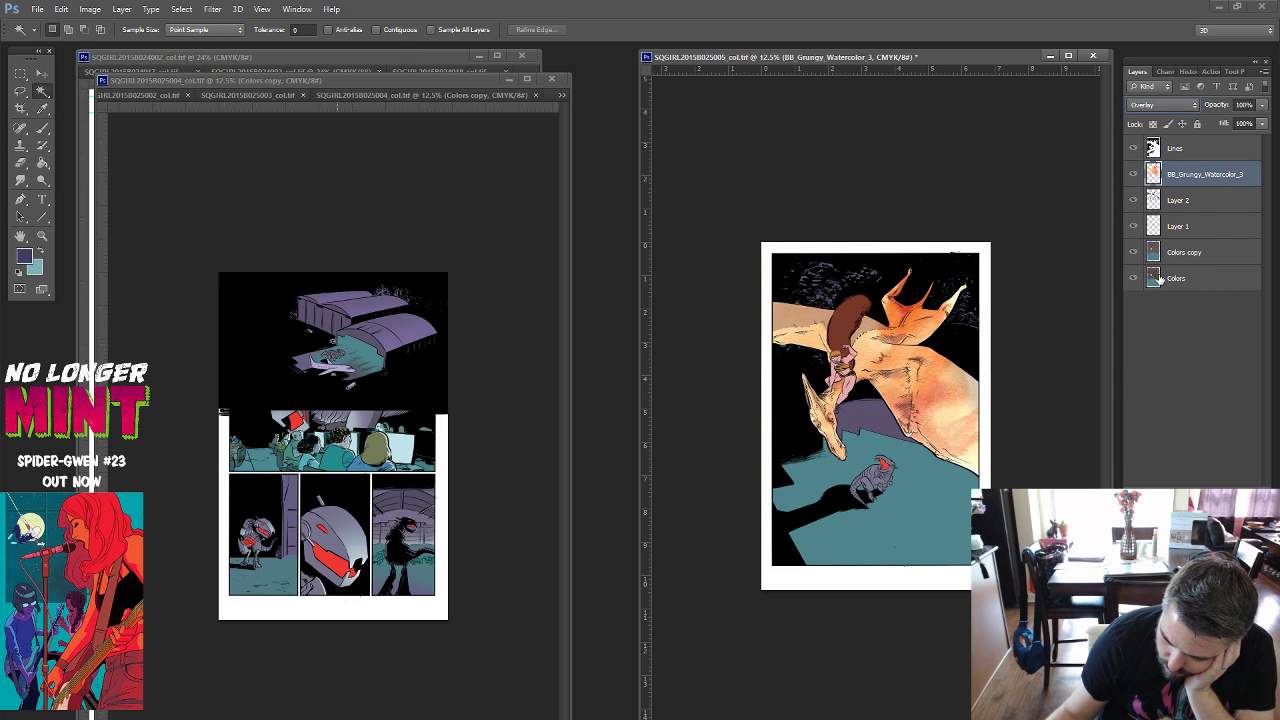
left_click(1197, 107)
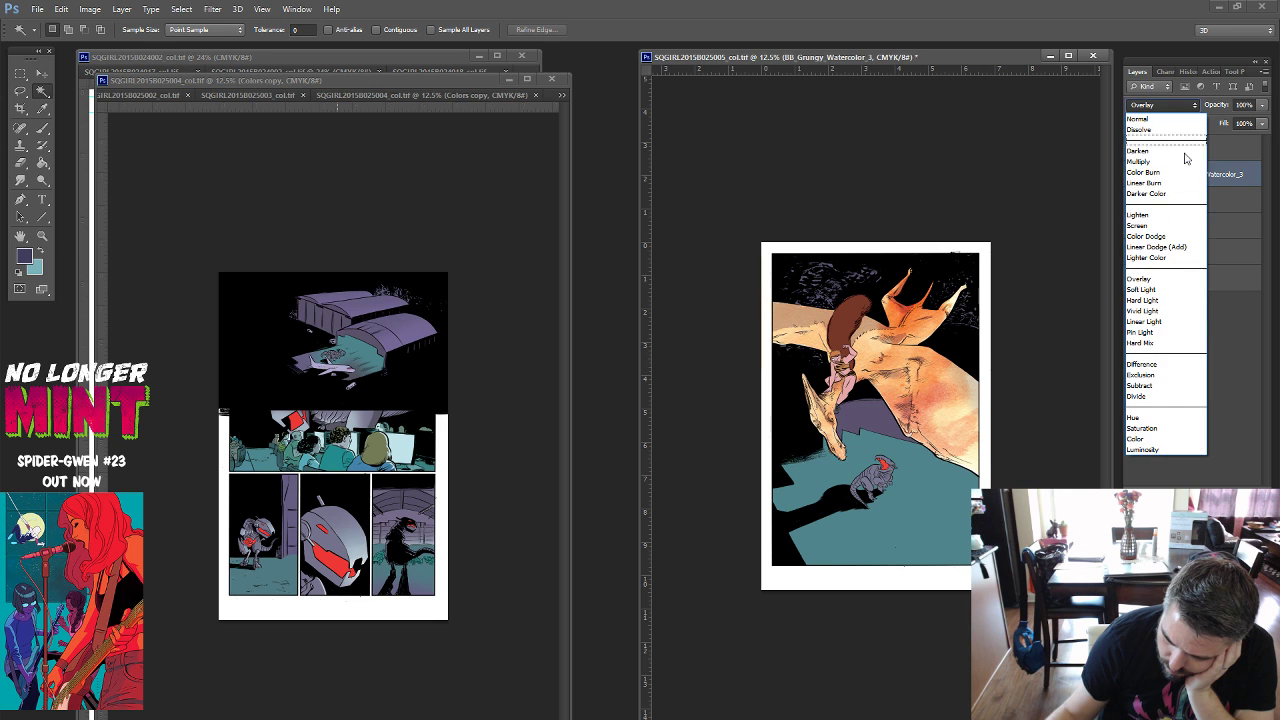
left_click(1183, 176)
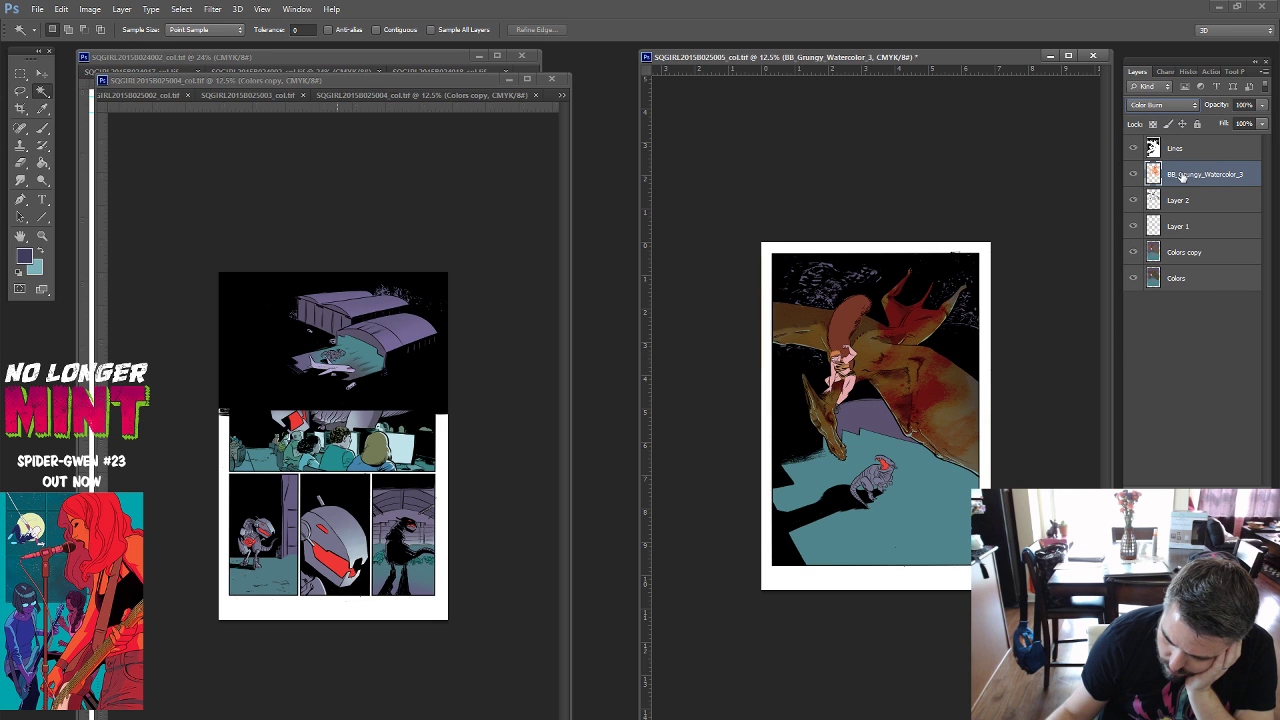
left_click(1263, 105)
left_click_drag(1216, 122, 1209, 124)
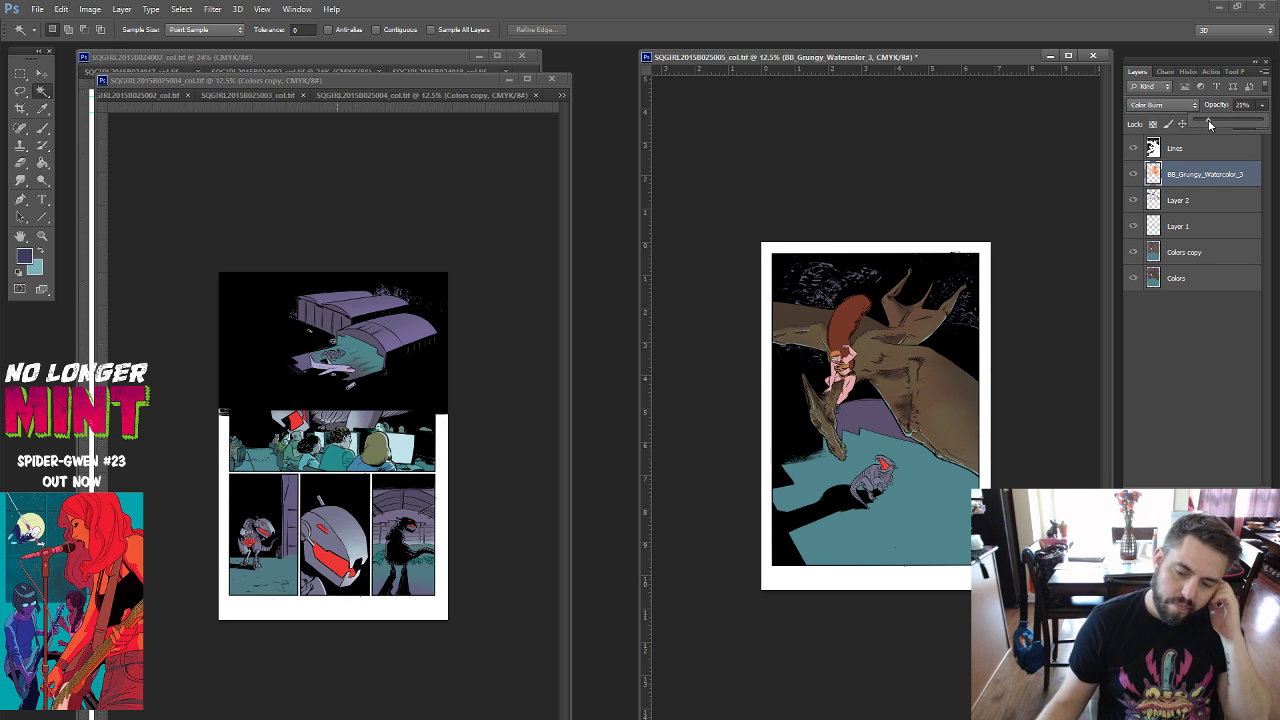
Blend Layer 1 as Overlay at 76% opacity and zoom in on the girl.
left_click(1191, 228)
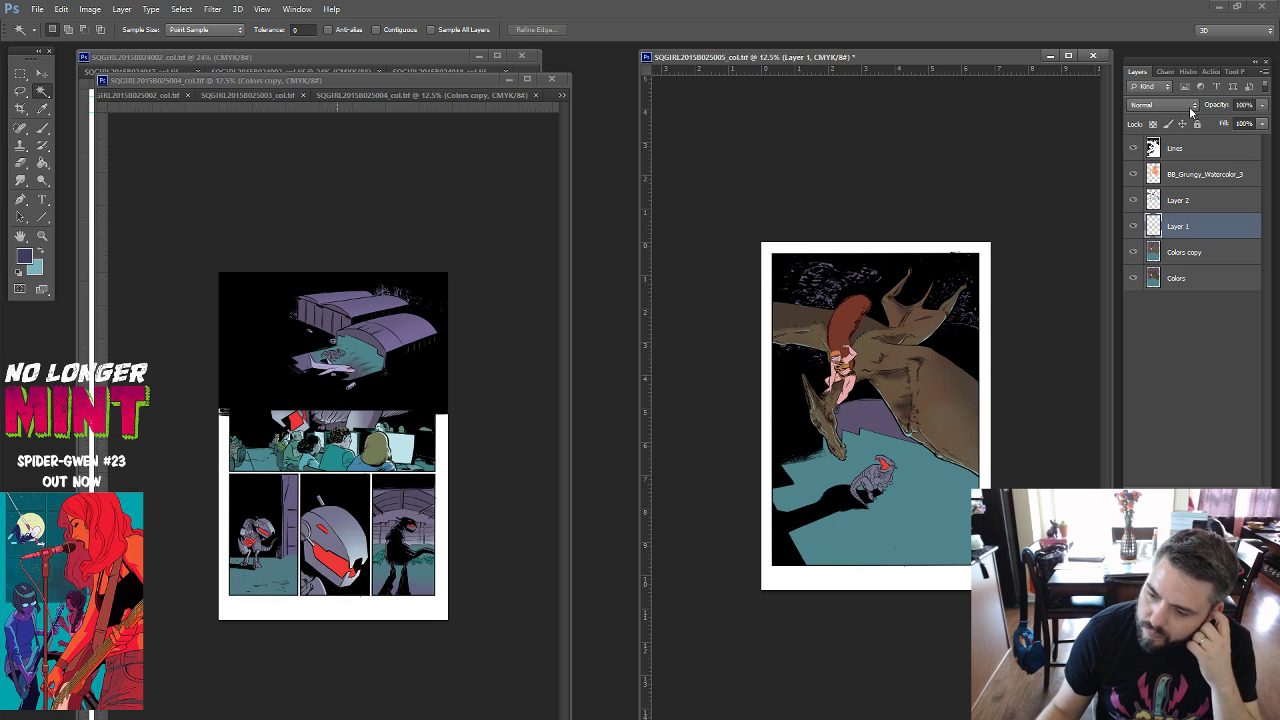
left_click(1191, 105)
left_click(1160, 280)
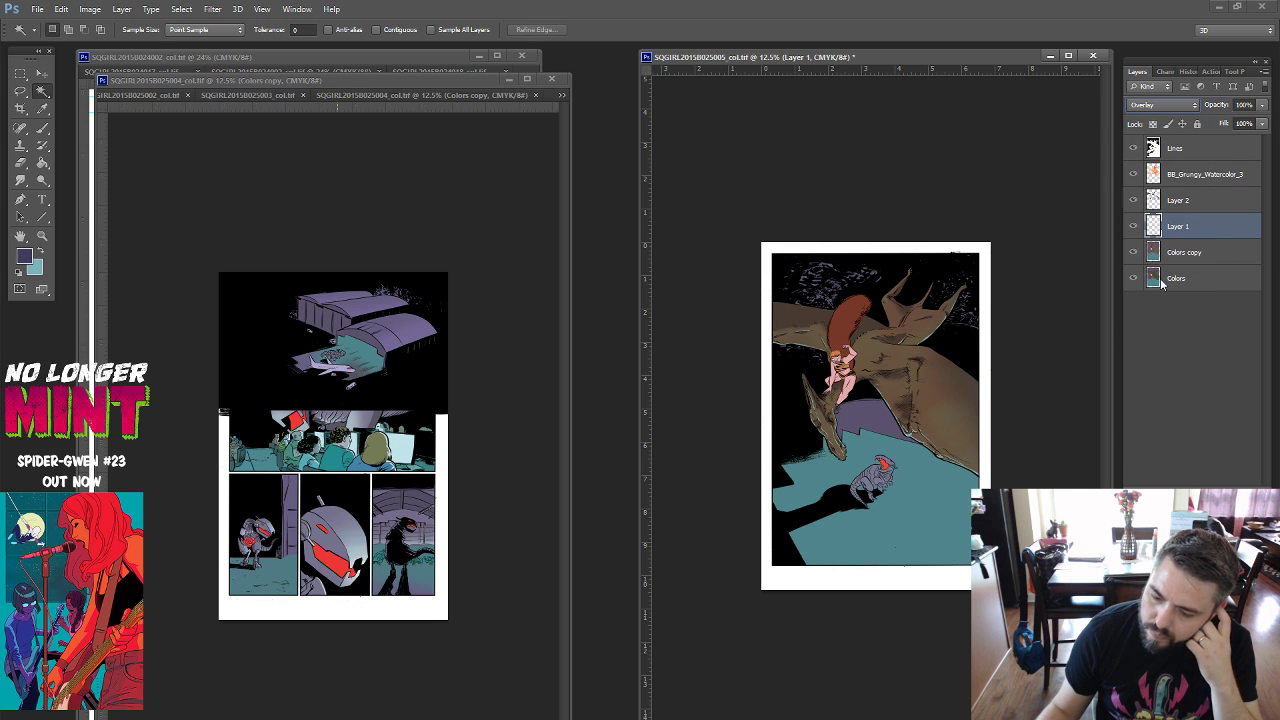
left_click(1263, 105)
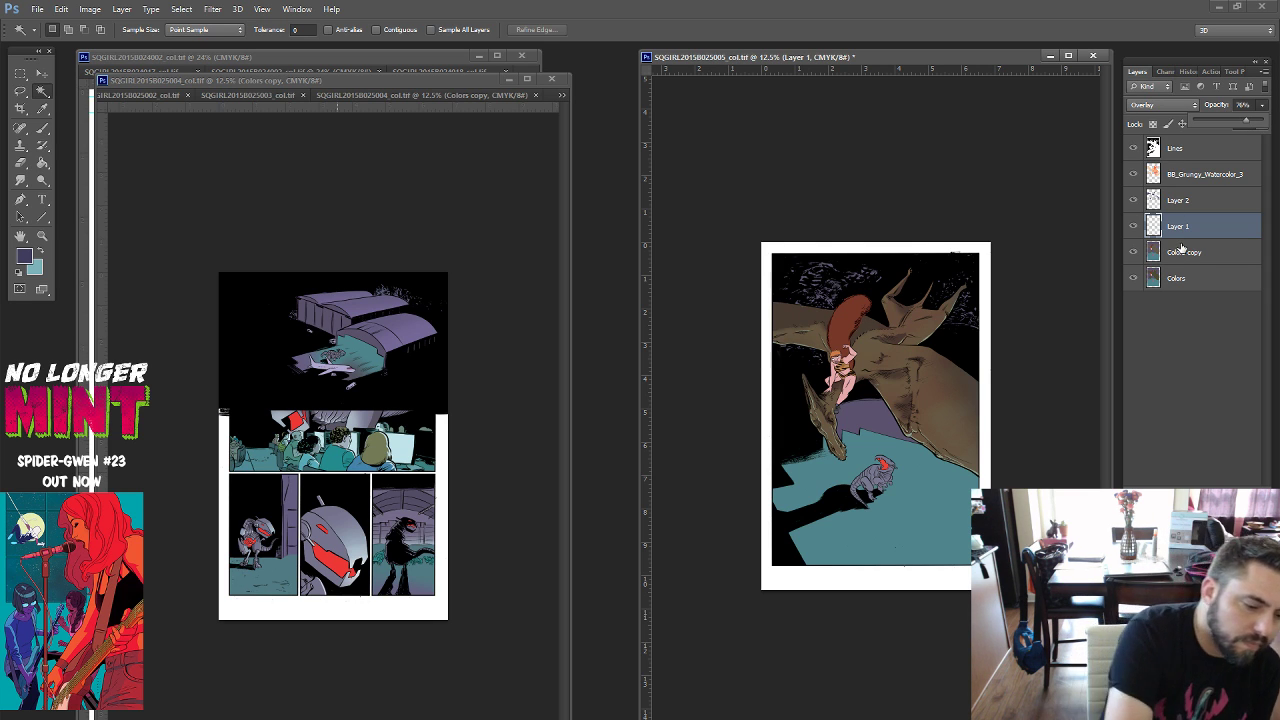
key("z")
mouse_move(891, 374)
left_mouse_down()
mouse_move(1011, 459)
mouse_move(893, 390)
left_mouse_up()
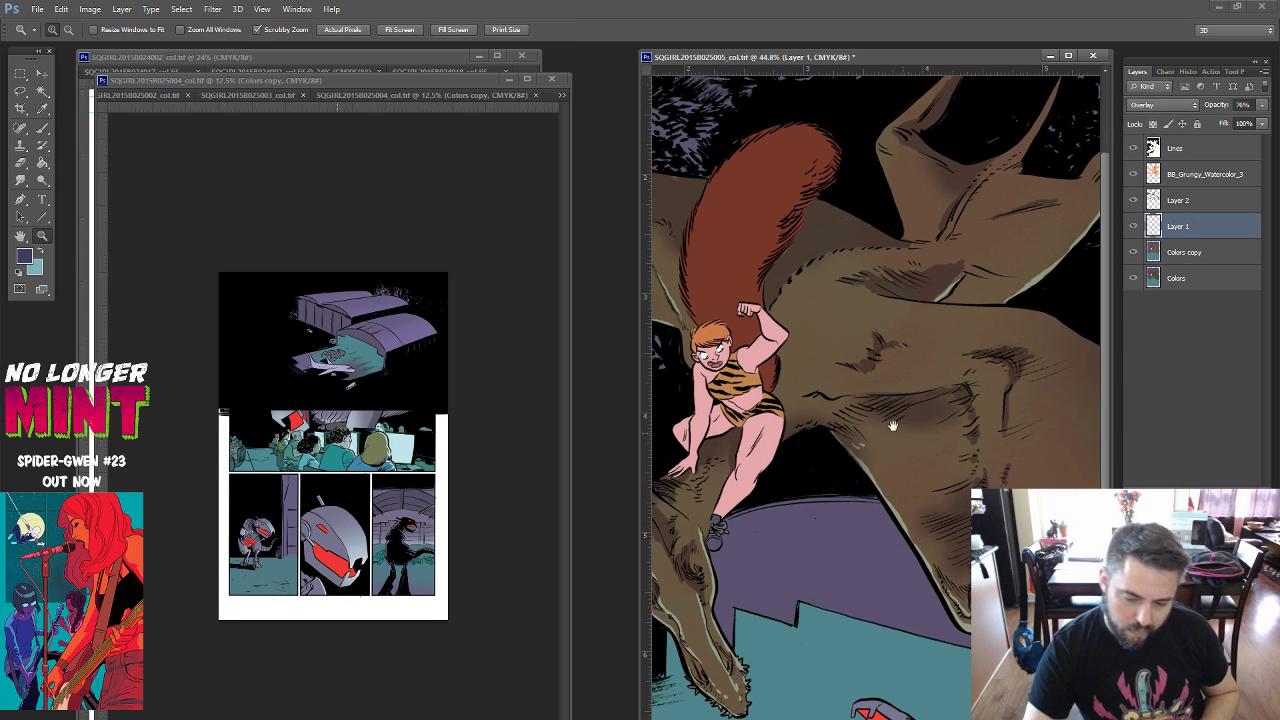
With a Clear-mode brush at 56% opacity, paint over the wing knuckle on Layer 2.
left_click(42, 128)
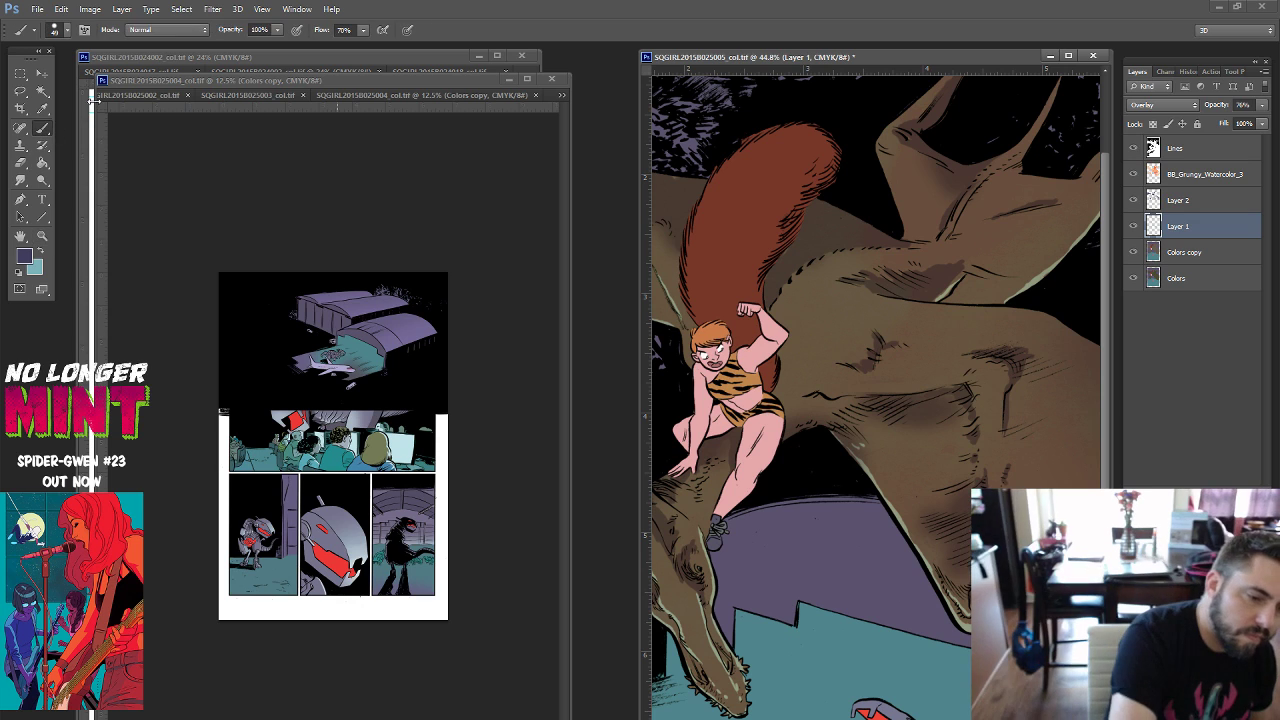
left_click(165, 29)
left_click(168, 75)
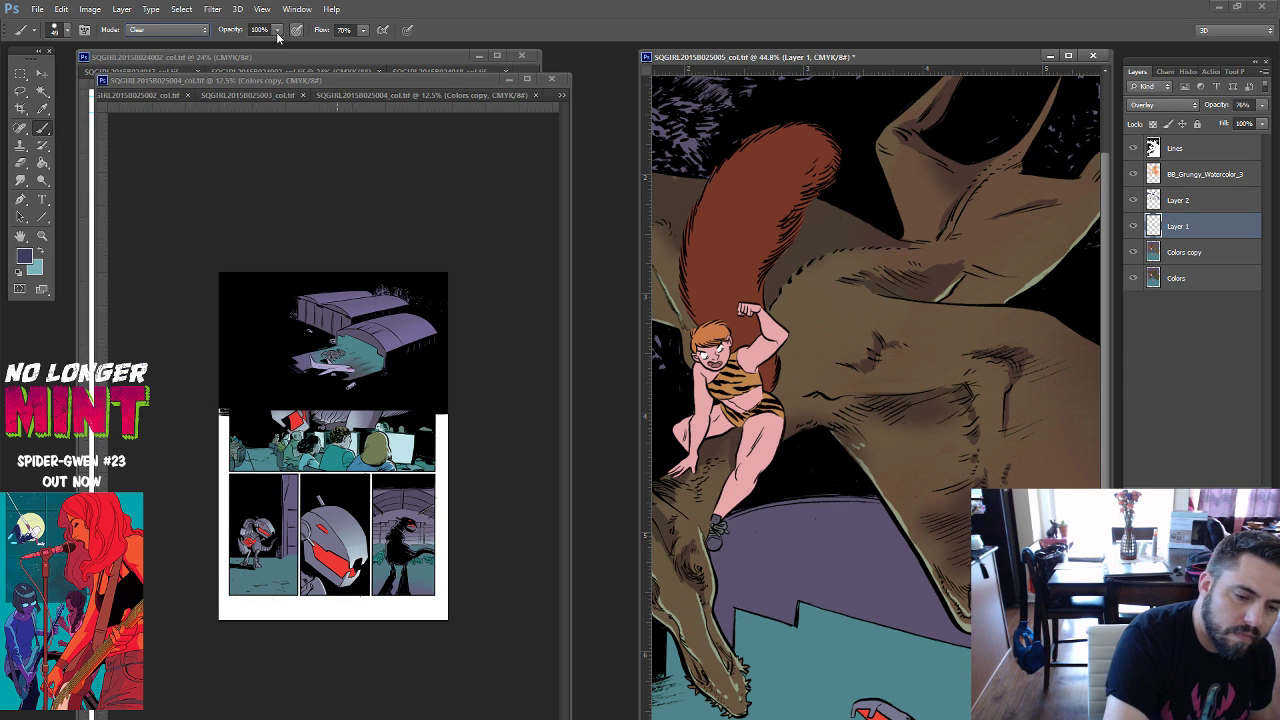
left_click_drag(277, 29, 259, 72)
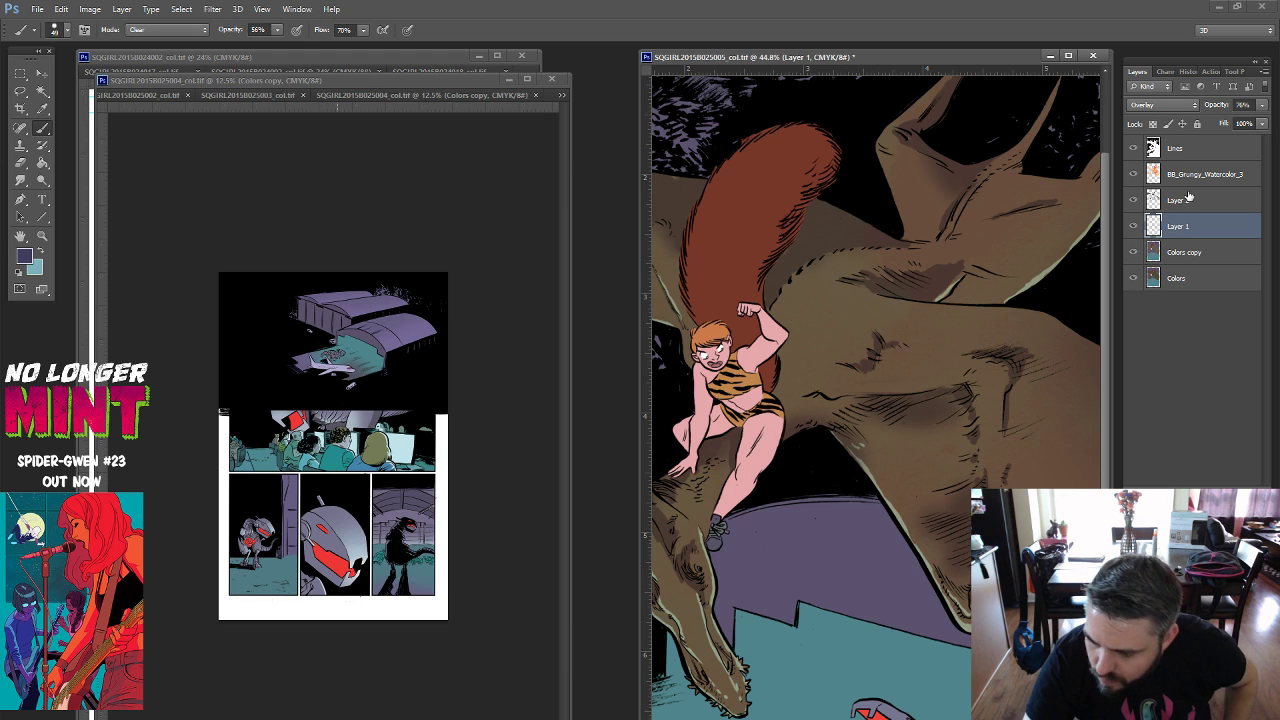
key("alt+bracketright")
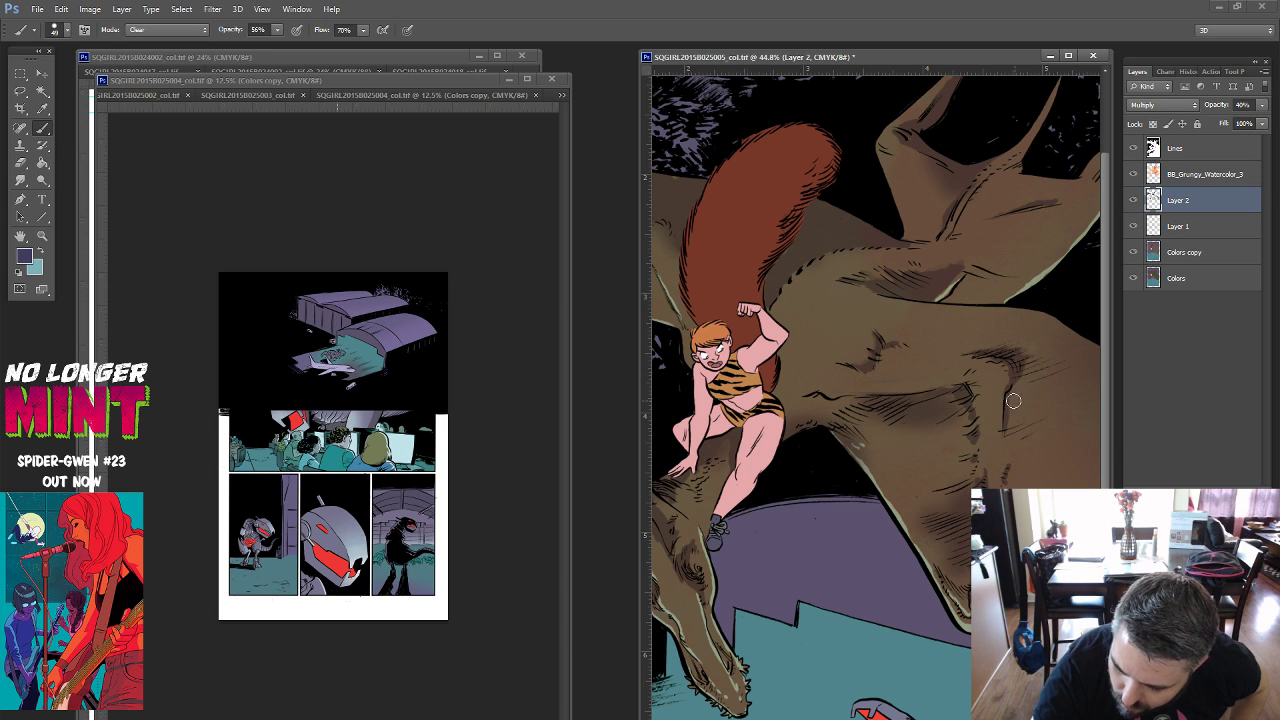
left_click_drag(999, 366, 1012, 358)
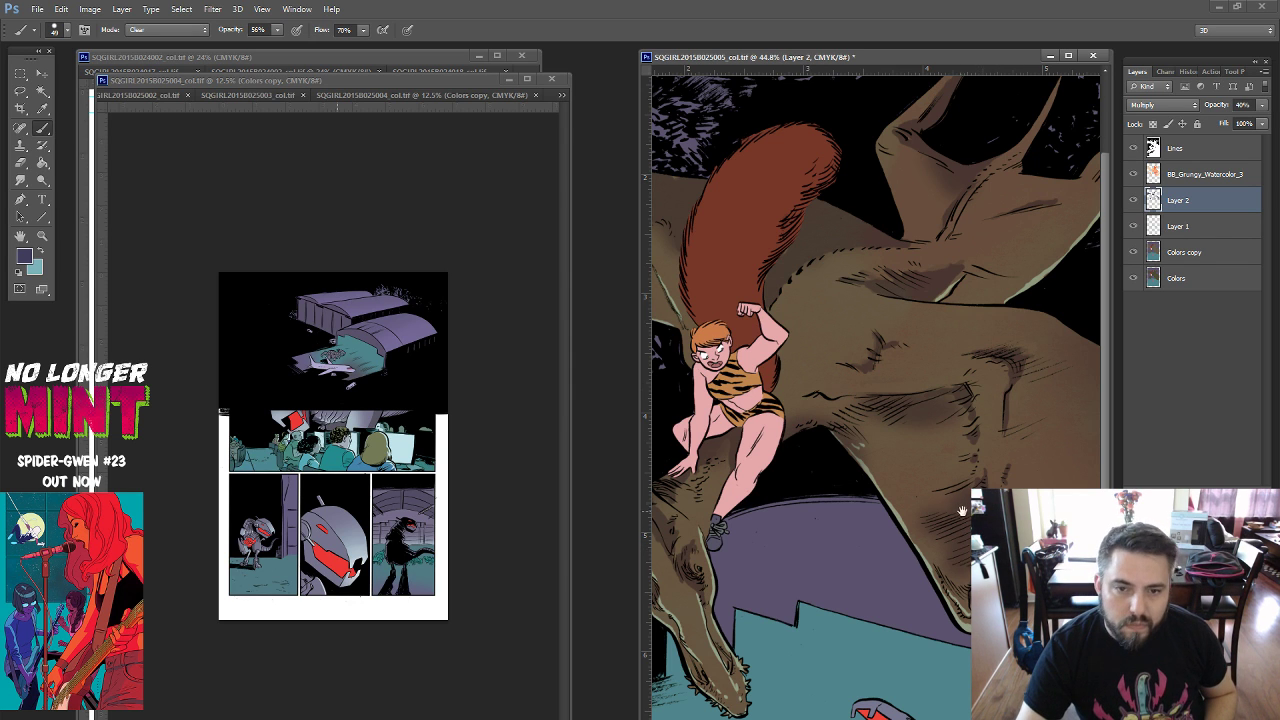
Pan around the pterodactyl's head, wing, body and lower panel, then zoom out to the page.
mouse_move(871, 598)
left_mouse_down()
mouse_move(1018, 438)
mouse_move(1012, 500)
left_mouse_up()
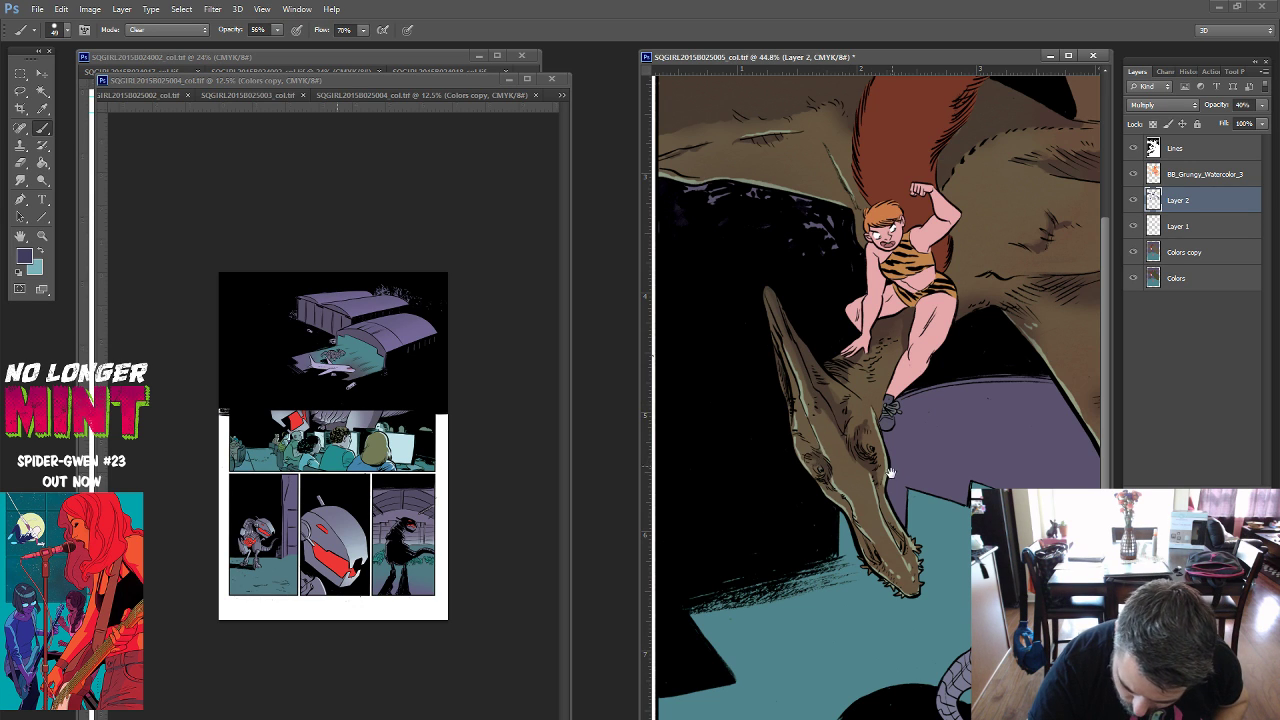
mouse_move(890, 473)
left_mouse_down()
mouse_move(834, 429)
mouse_move(876, 601)
mouse_move(923, 708)
left_mouse_up()
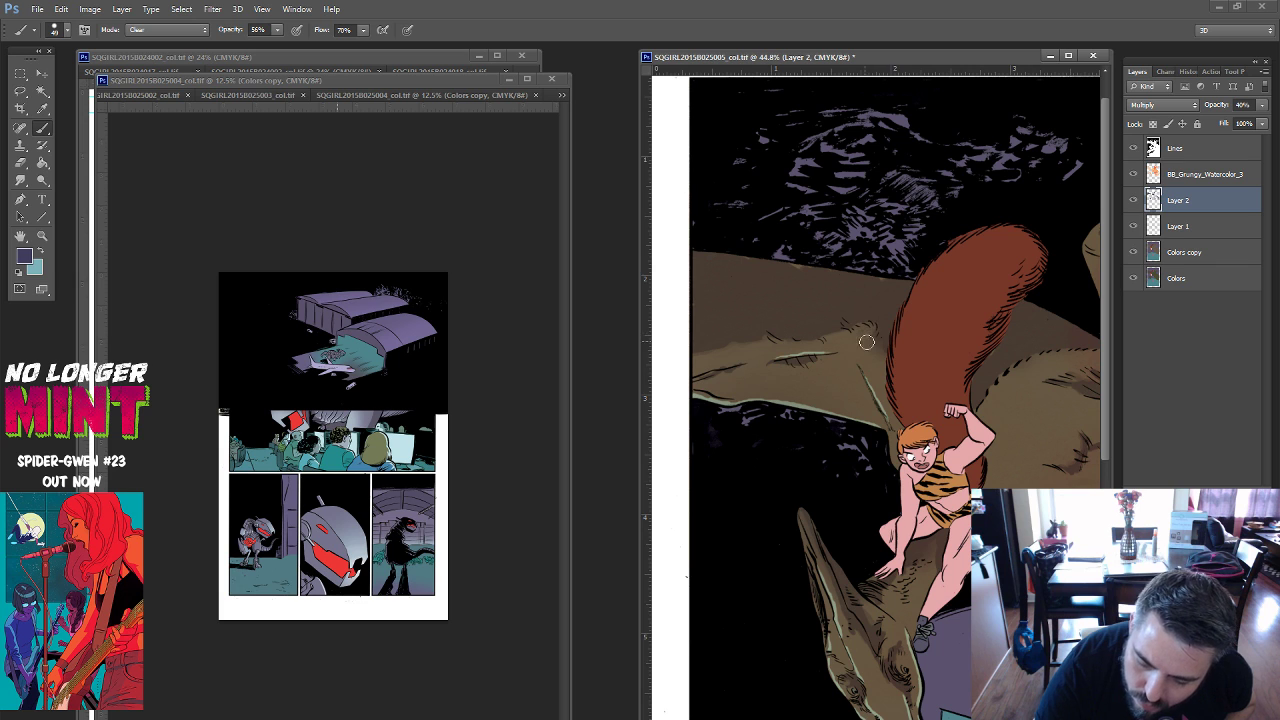
scroll(866, 342, "right", 3)
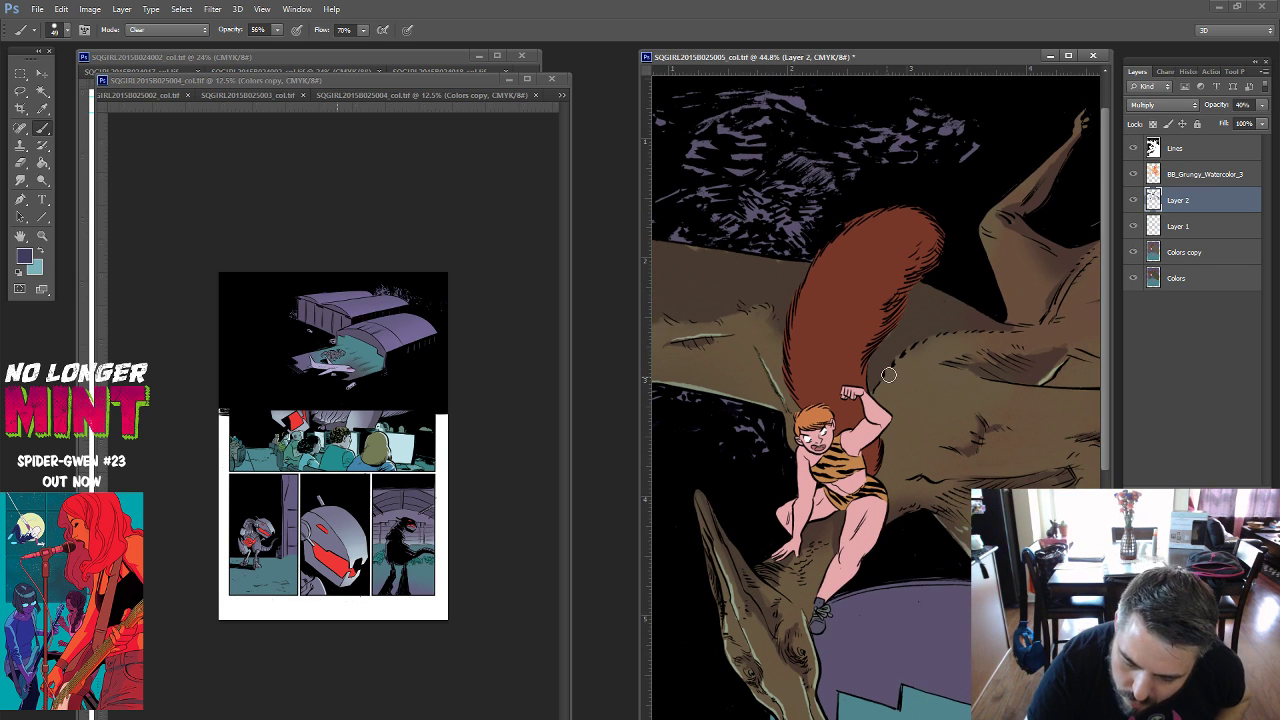
left_click_drag(1022, 360, 1002, 416)
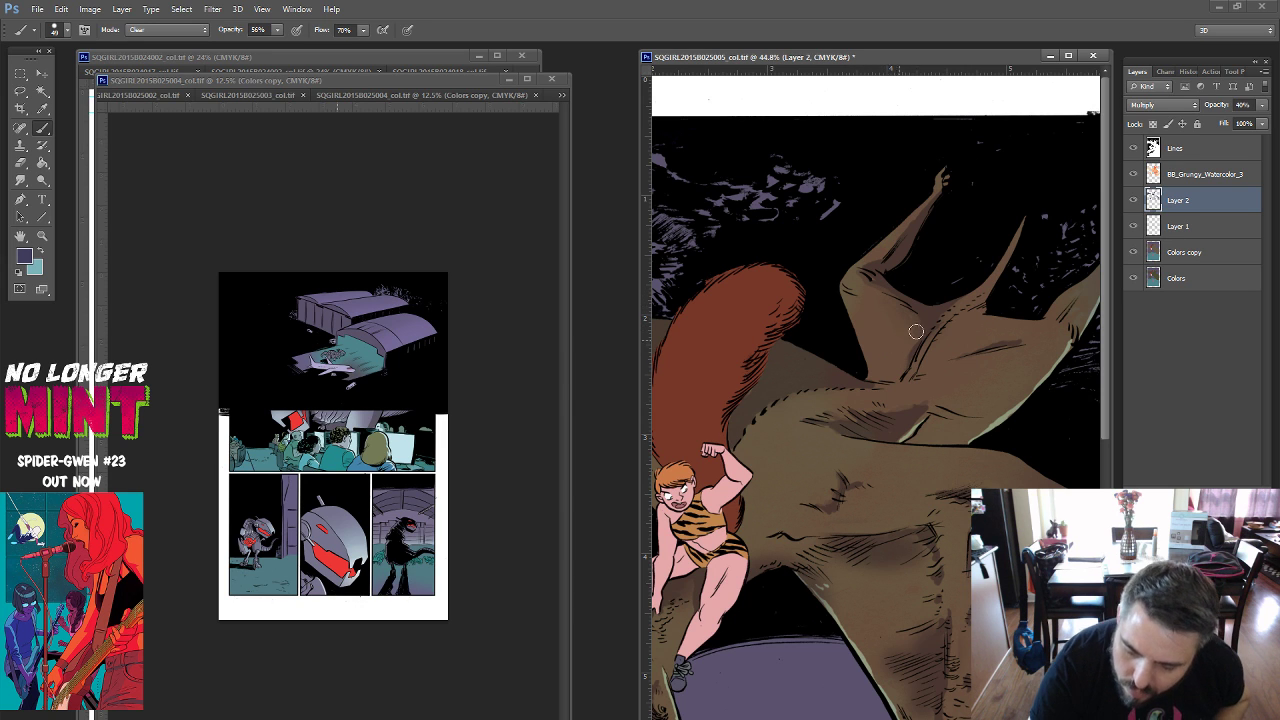
left_click_drag(906, 409, 862, 321)
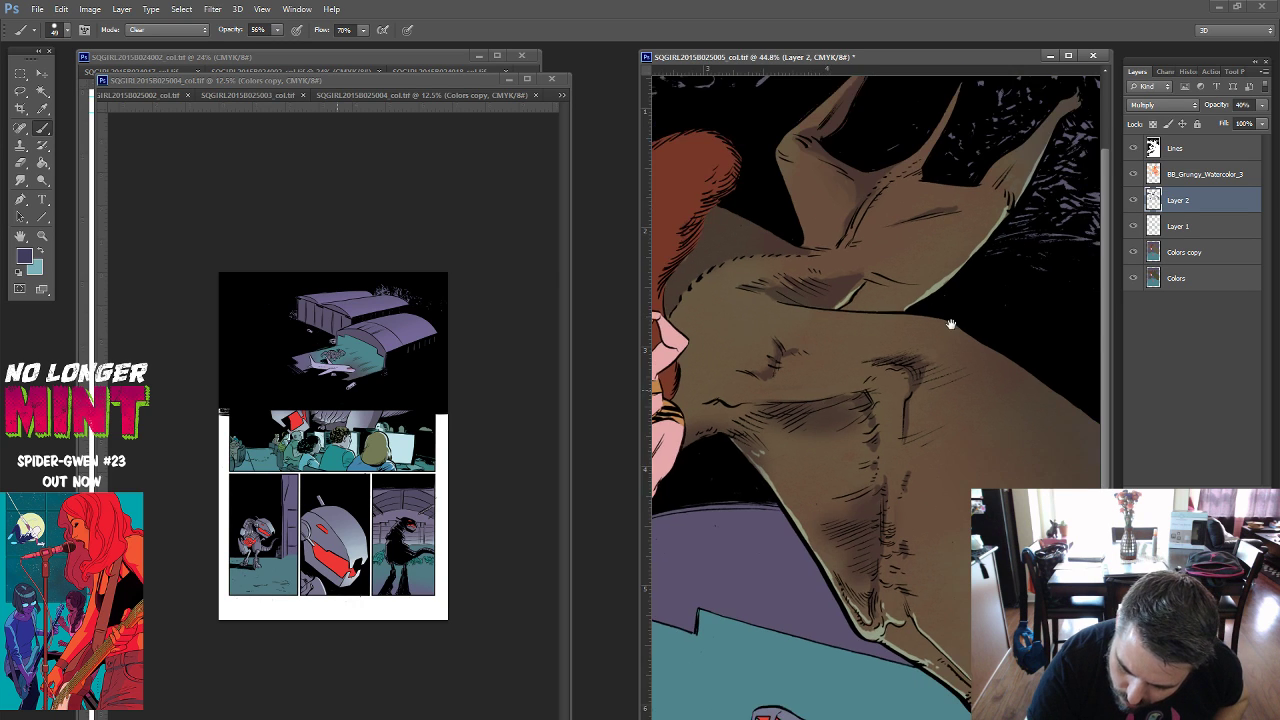
left_click_drag(942, 348, 916, 286)
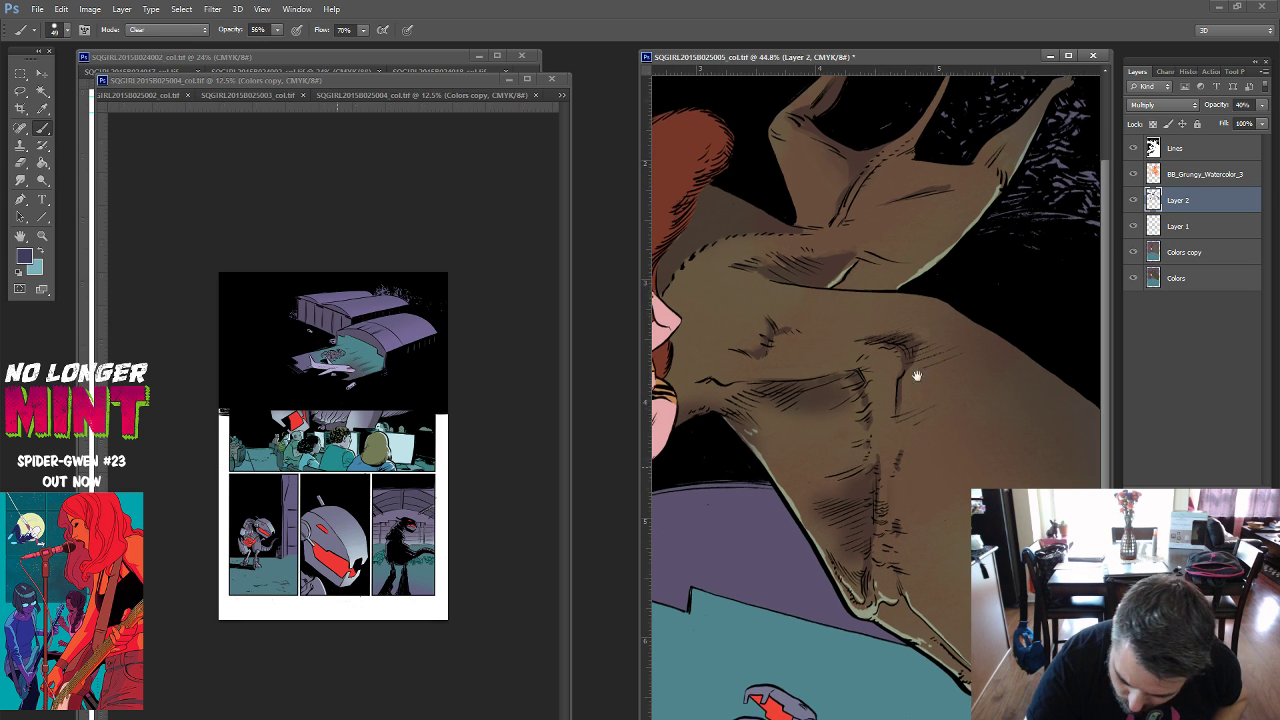
left_click_drag(868, 605, 876, 462)
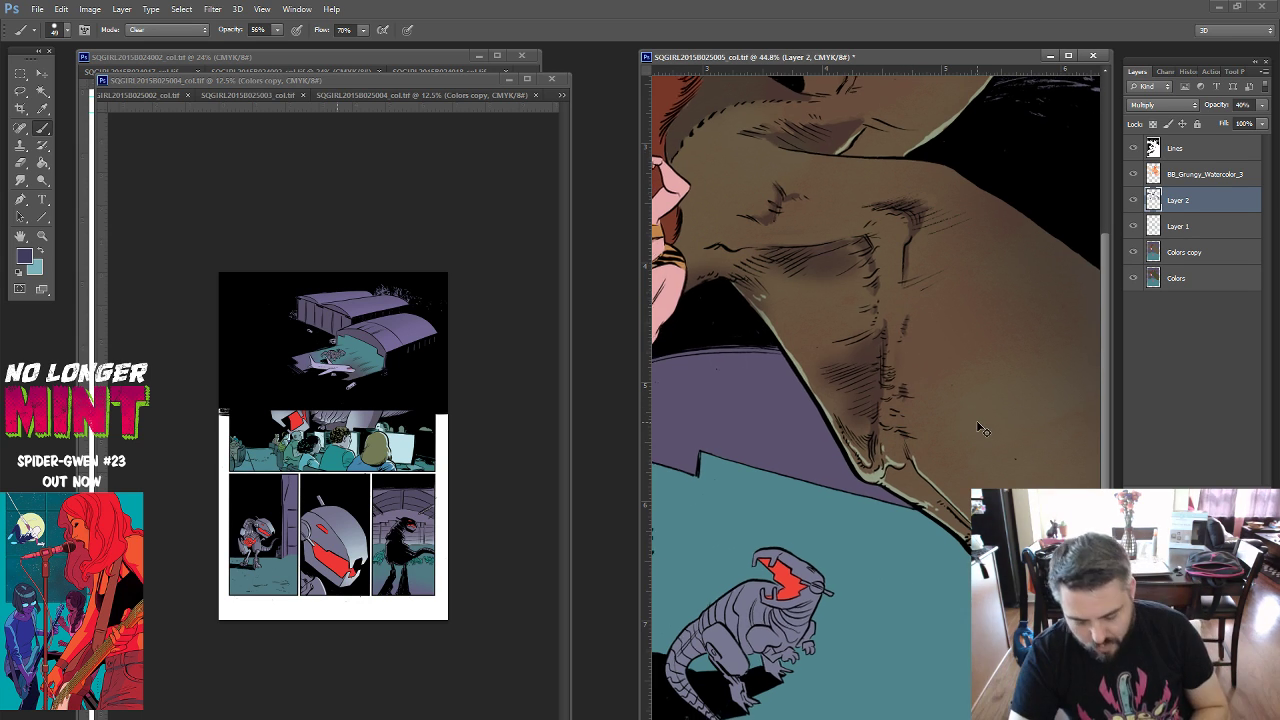
key("ctrl+0")
key("ctrl+minus")
key("ctrl+minus")
key("ctrl+minus")
key("ctrl+minus")
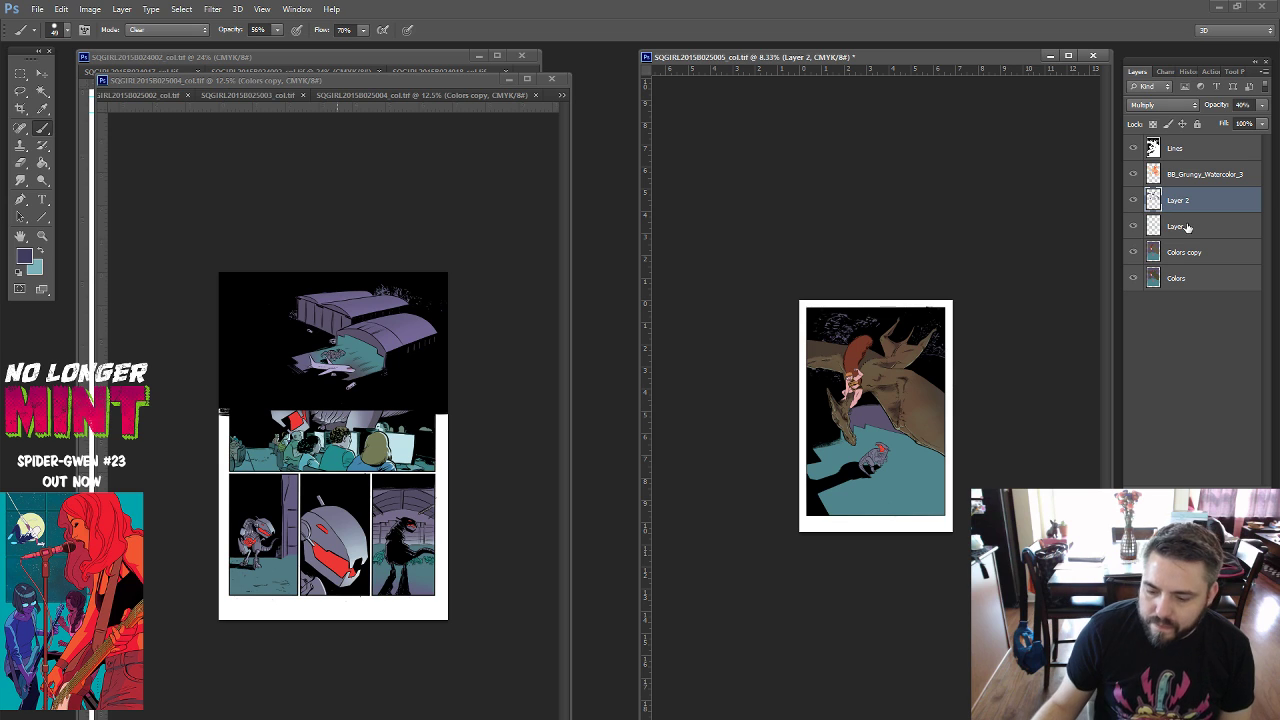
Select the pterodactyl's flat colour area on the Colors layer with the Magic Wand.
left_click(1190, 256)
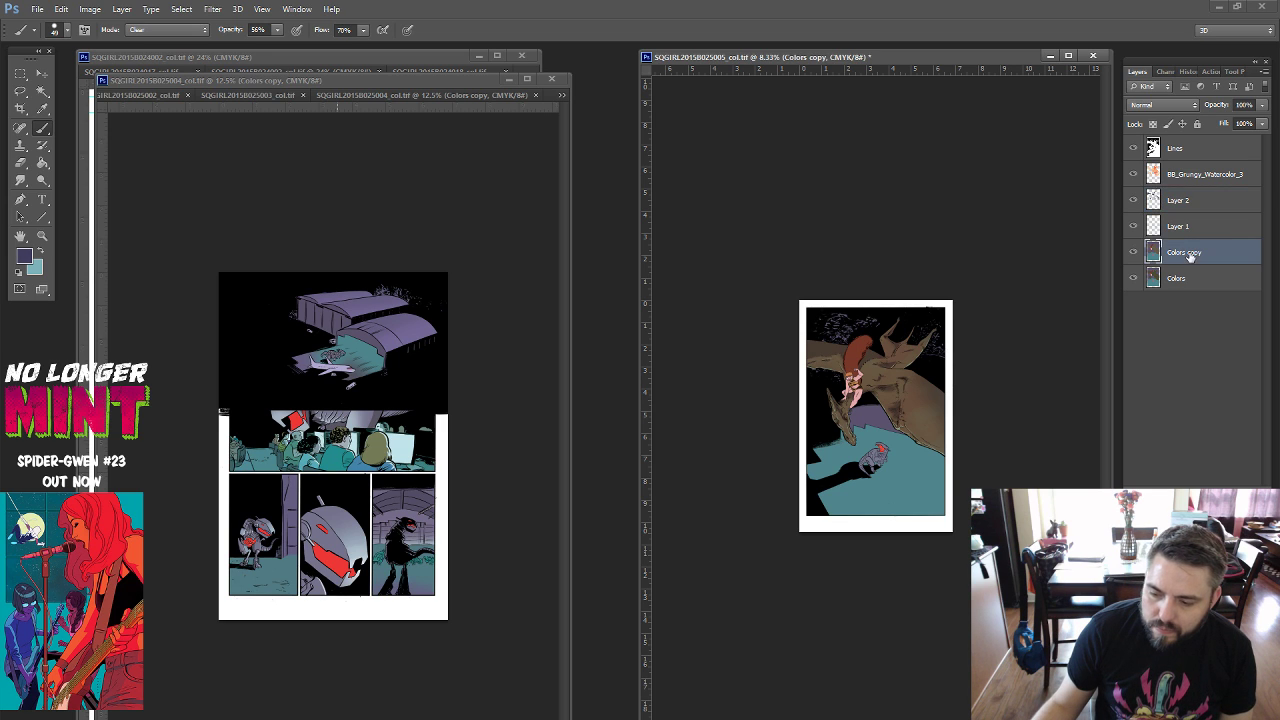
left_click(41, 91)
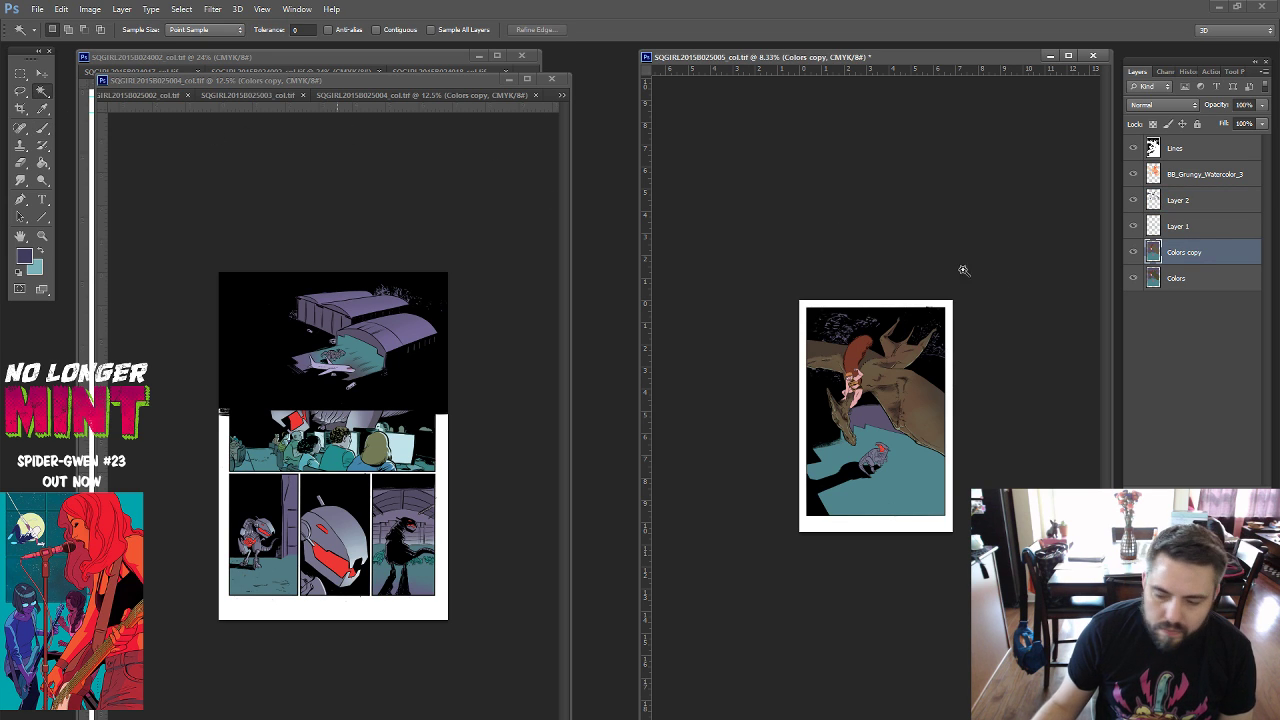
left_click(1191, 281)
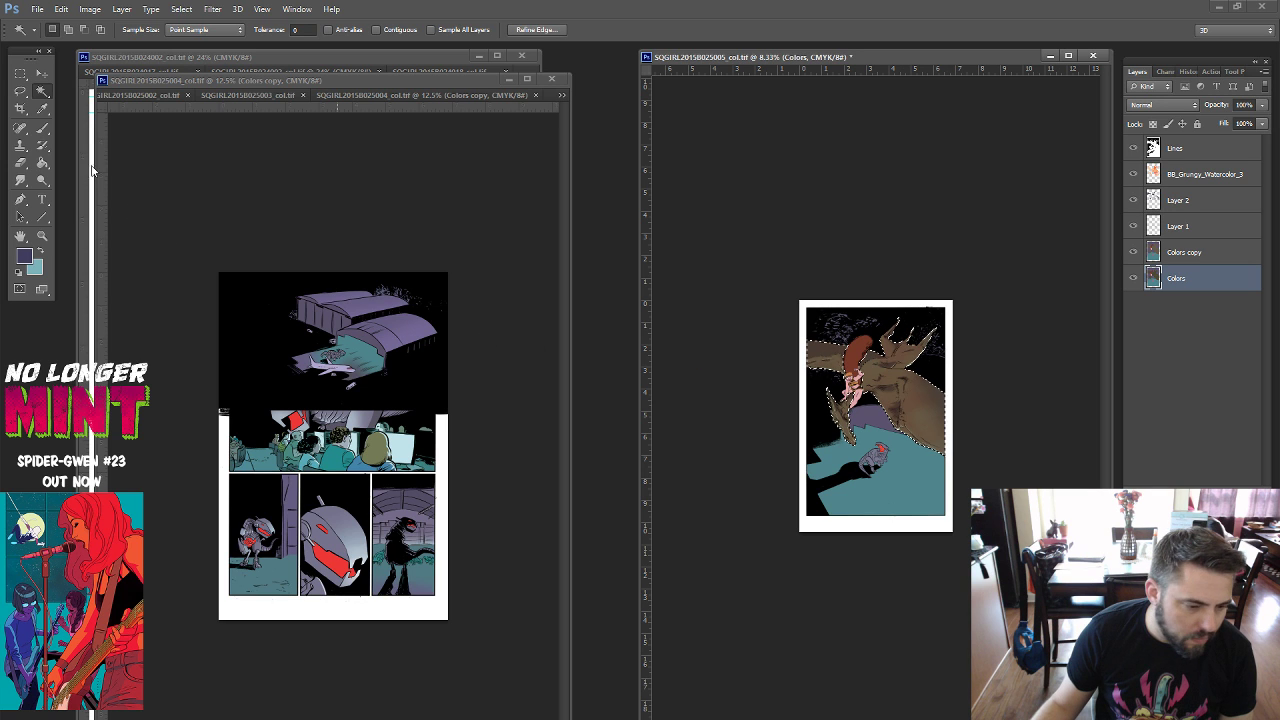
left_click(43, 128)
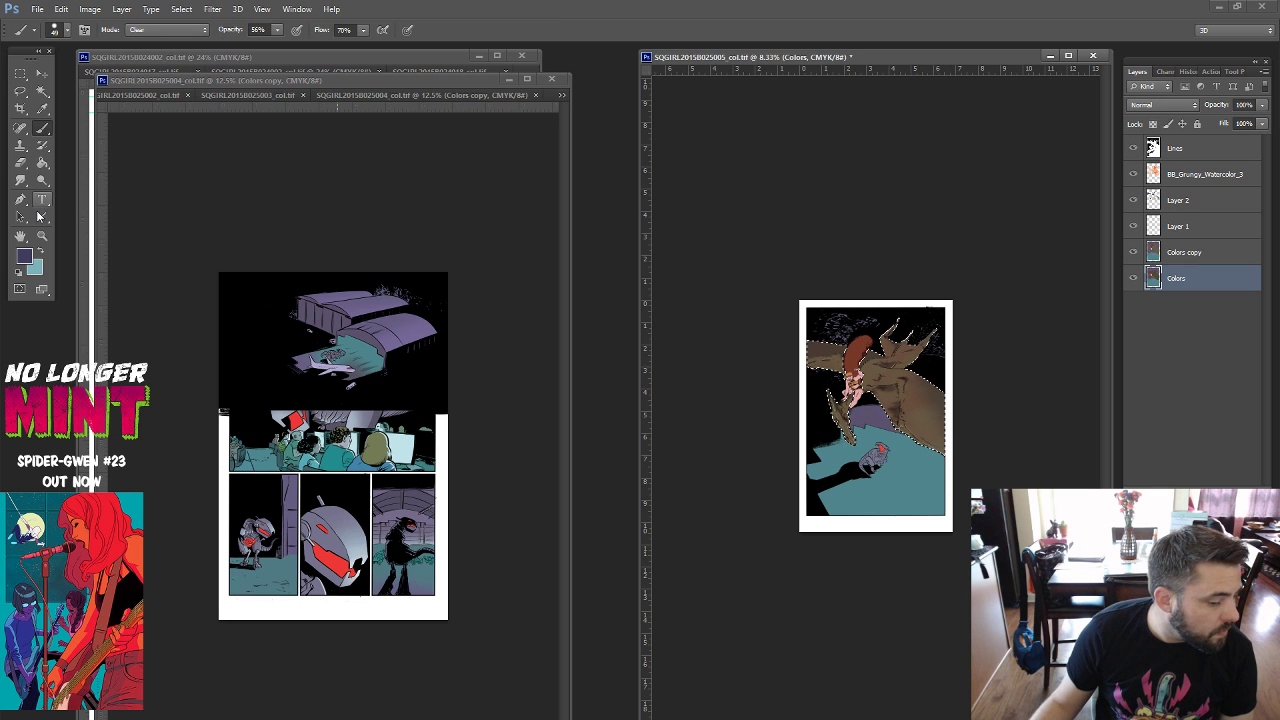
Adjust the background colour and add a new empty Layer 3 above Layer 1.
left_click(36, 268)
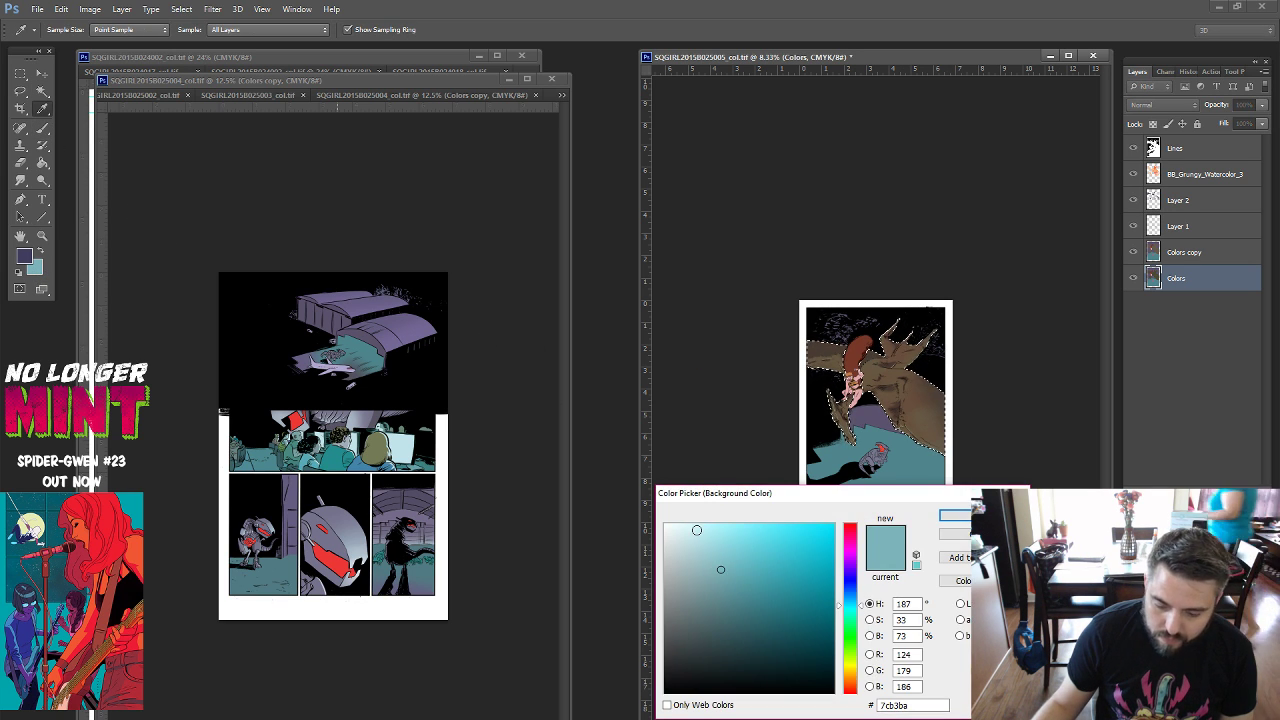
key("Return")
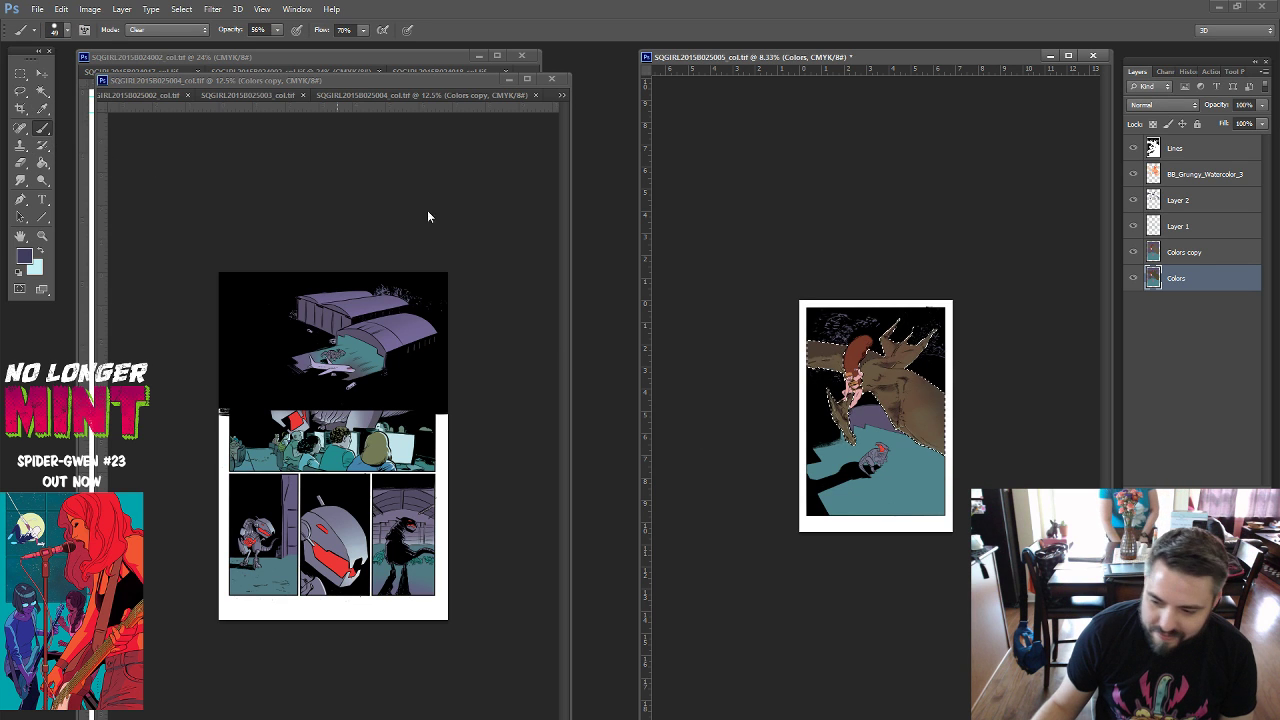
left_click(1205, 227)
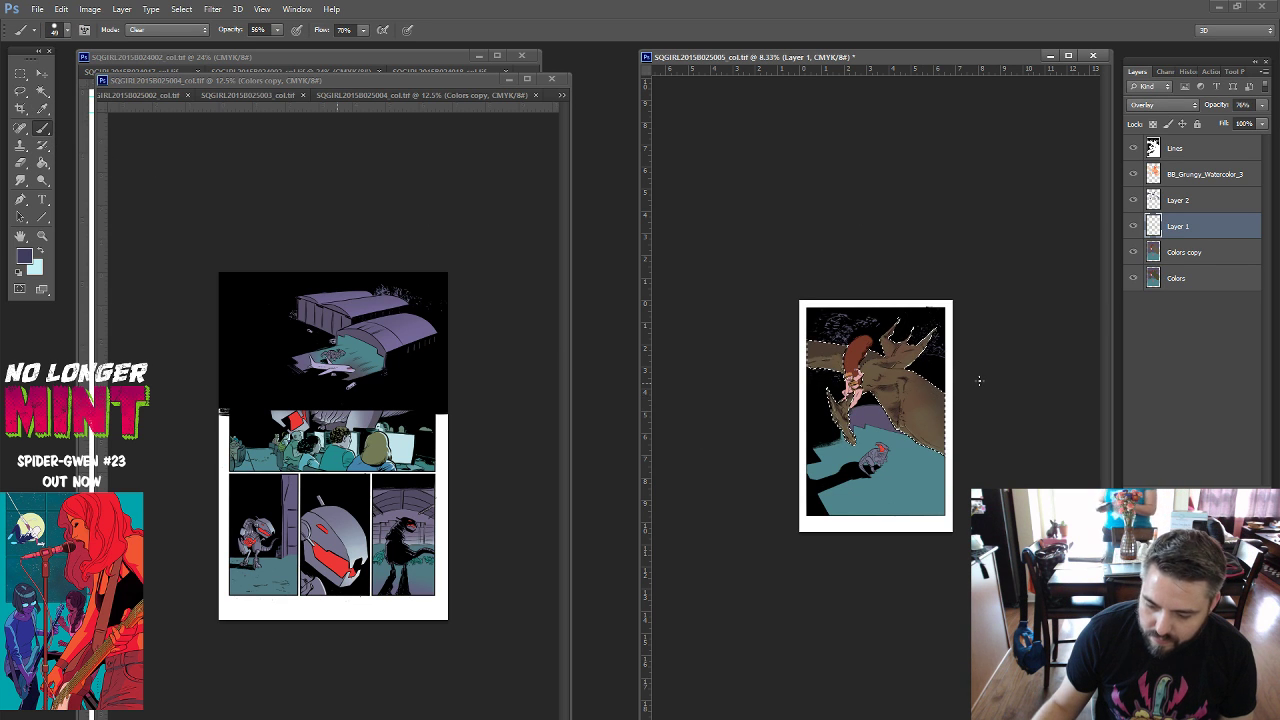
key("ctrl+shift+alt+n")
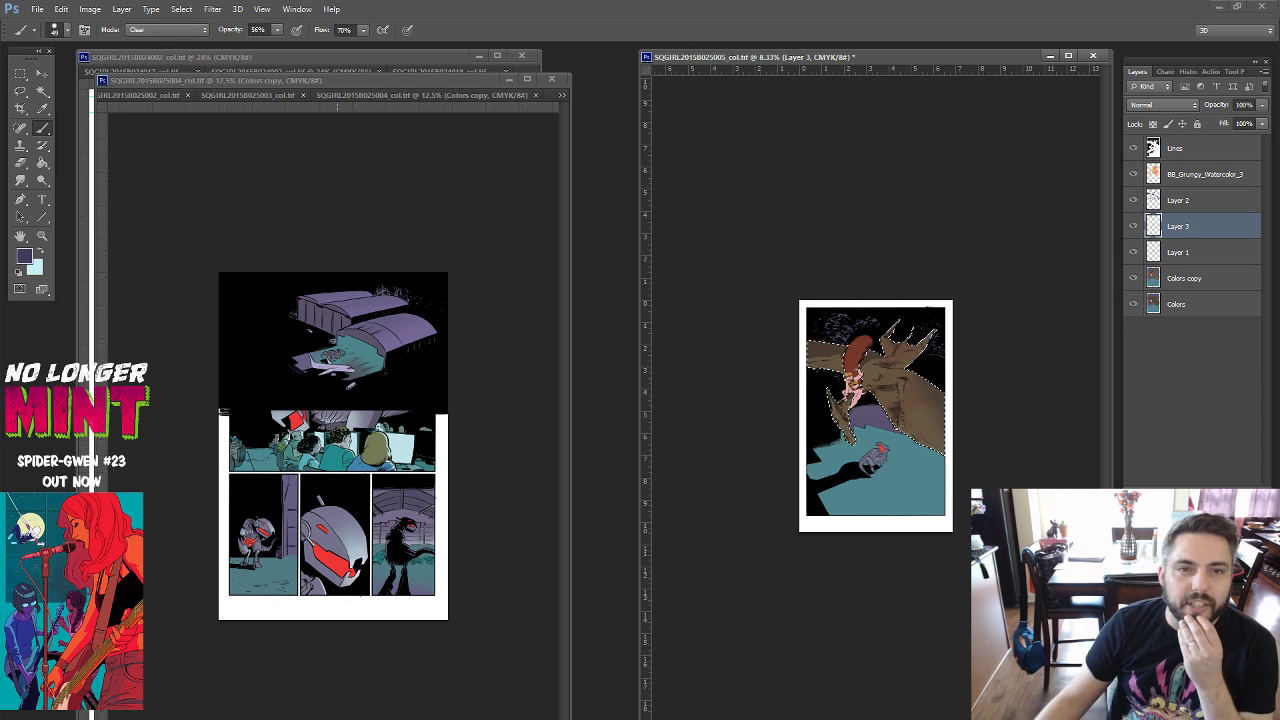
Enlarge the brush, make it fully soft, and wash over the selected pterodactyl's wing.
key("ctrl+d")
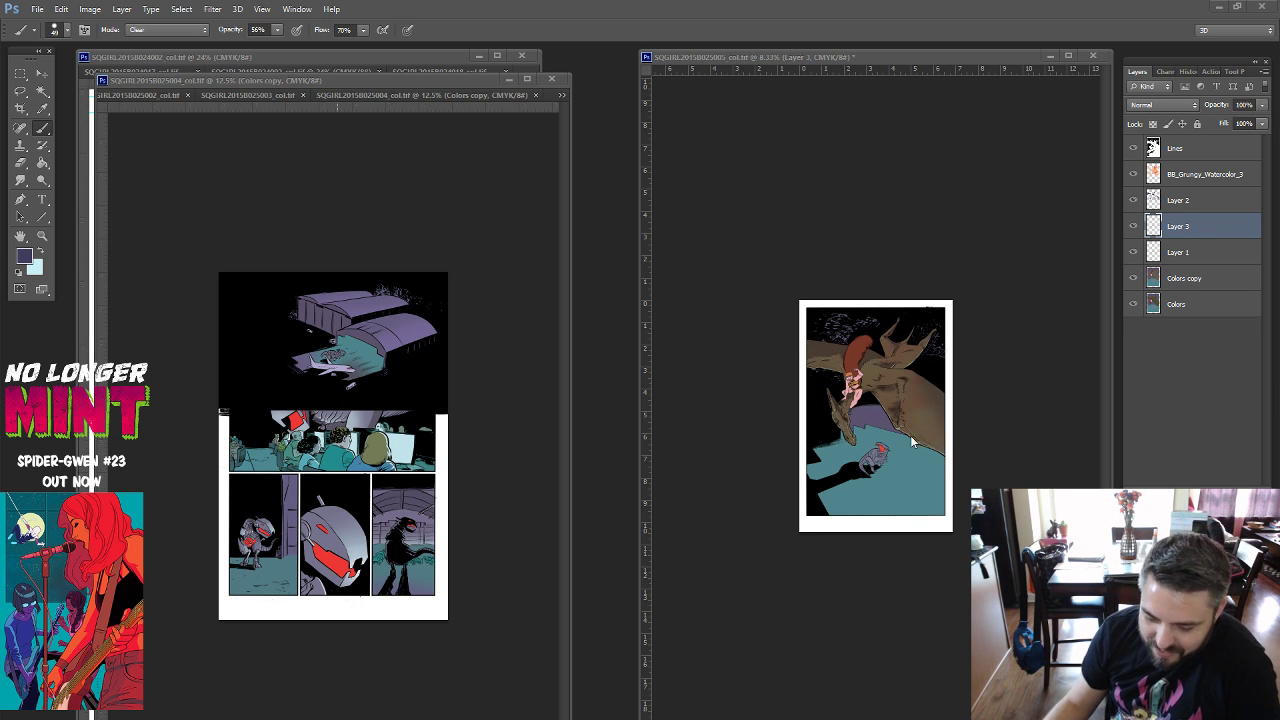
key("ctrl+shift+d")
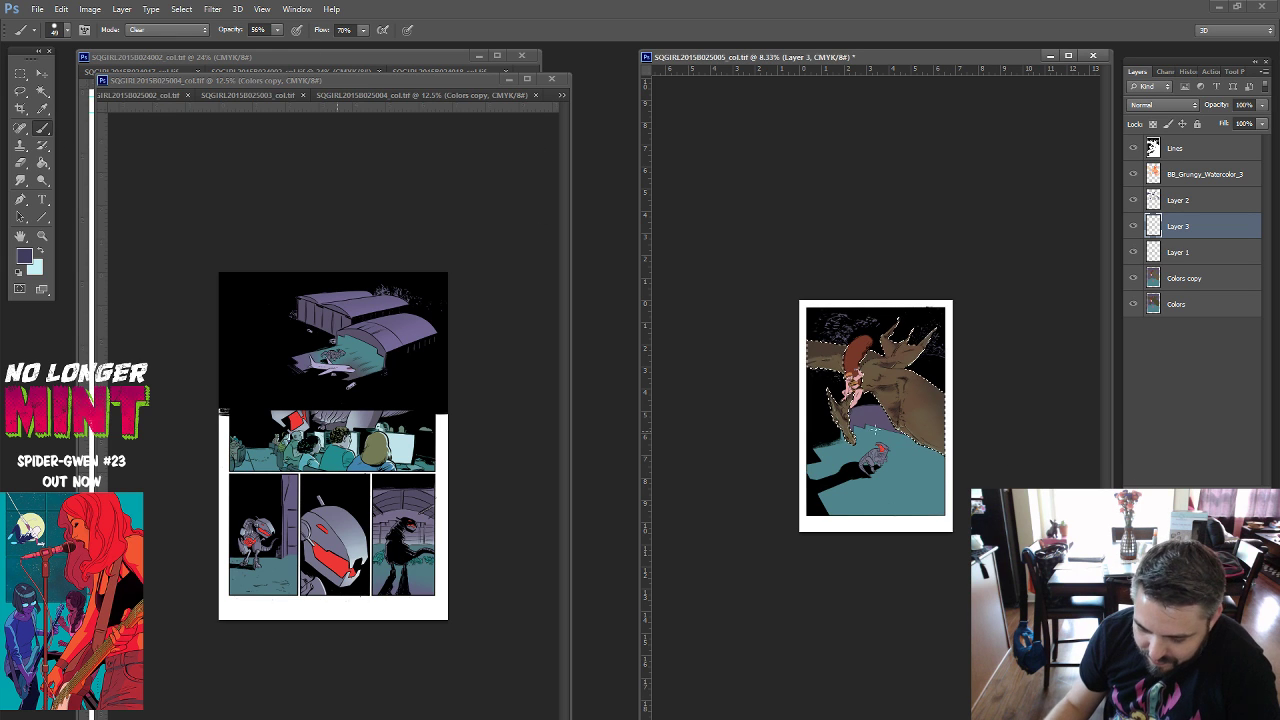
right_click(873, 432)
mouse_move(1013, 491)
left_mouse_down()
mouse_move(884, 491)
mouse_move(999, 457)
left_mouse_up()
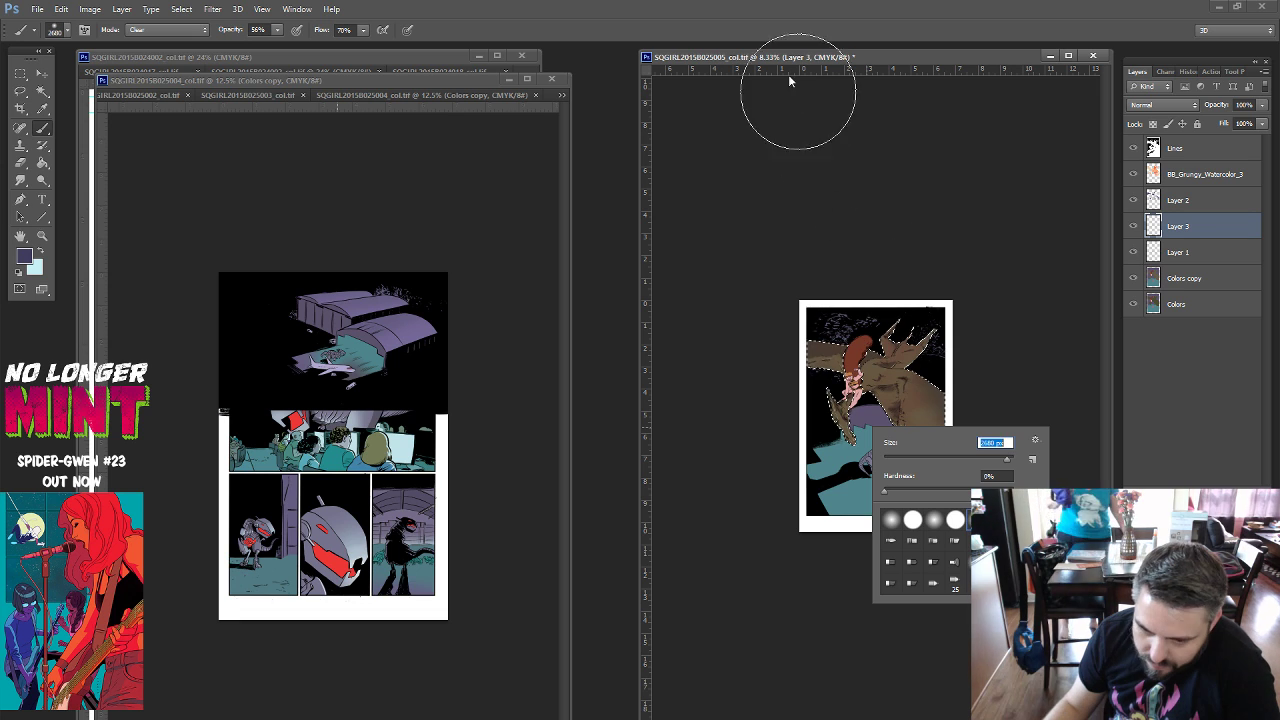
key("Return")
left_click_drag(961, 405, 943, 486)
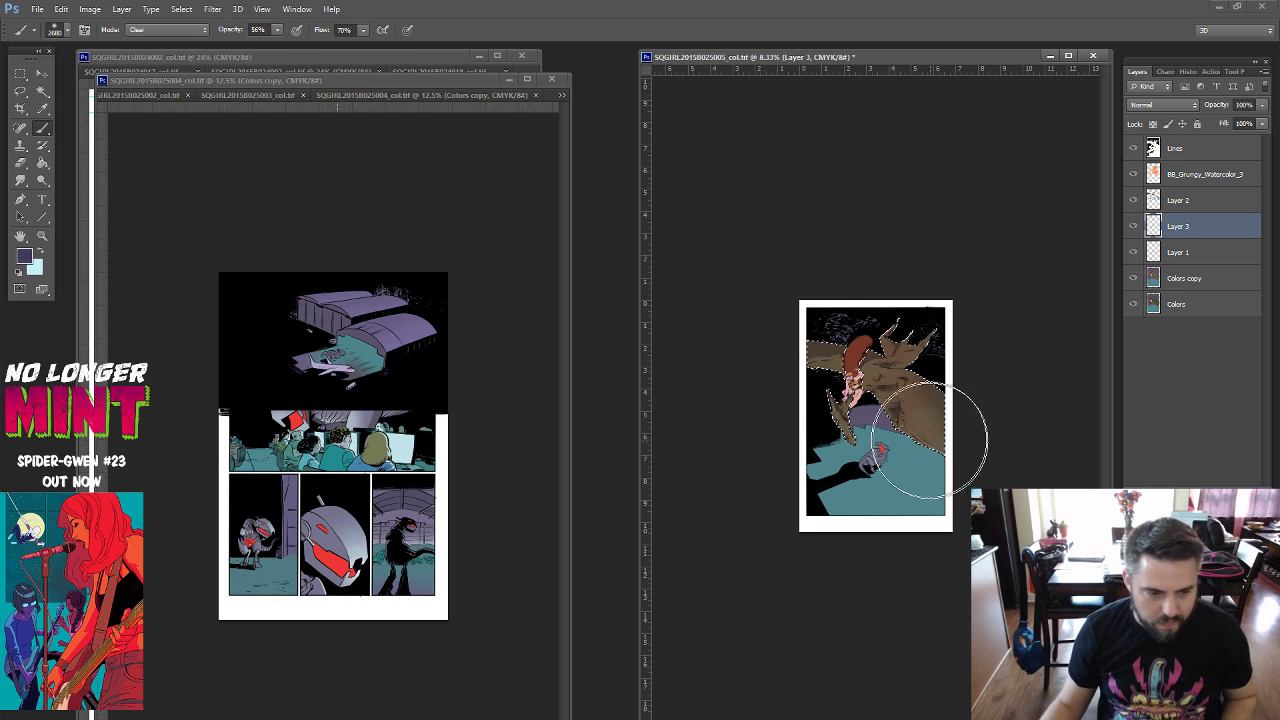
Return the brush to Normal mode and paint a light cyan glow over the pterodactyl.
left_click(162, 30)
left_click(150, 42)
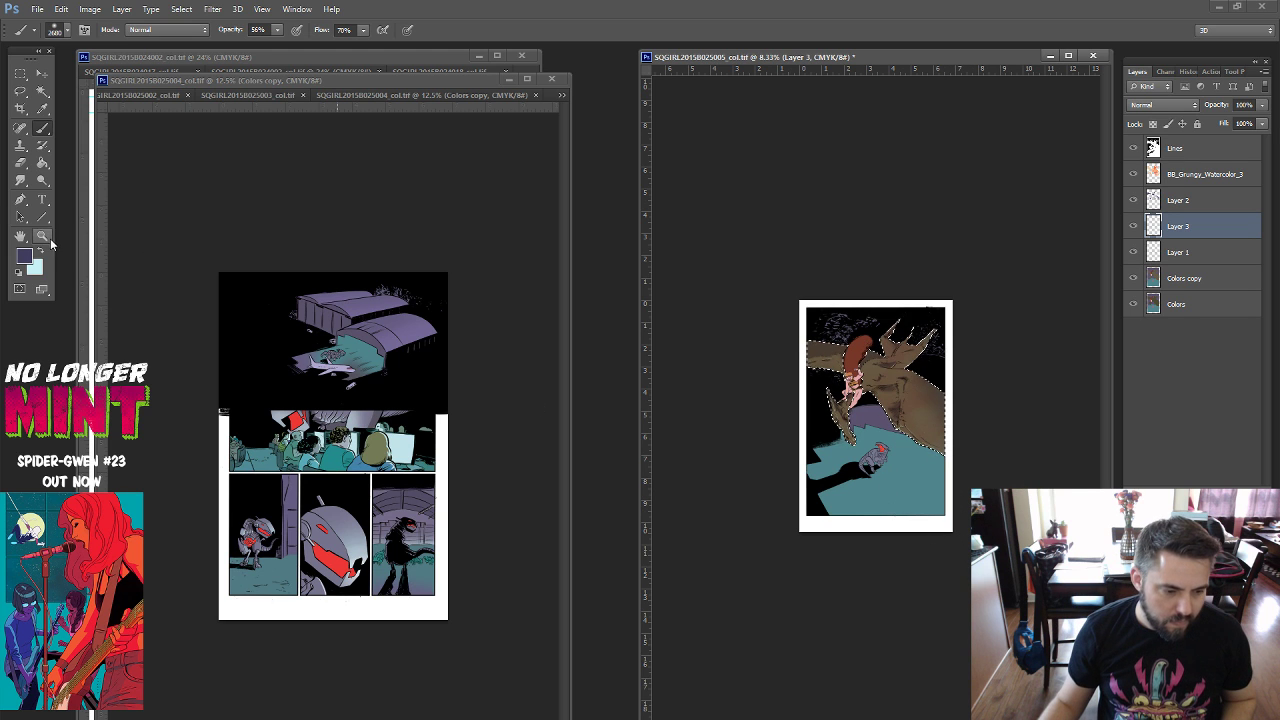
left_click(45, 256)
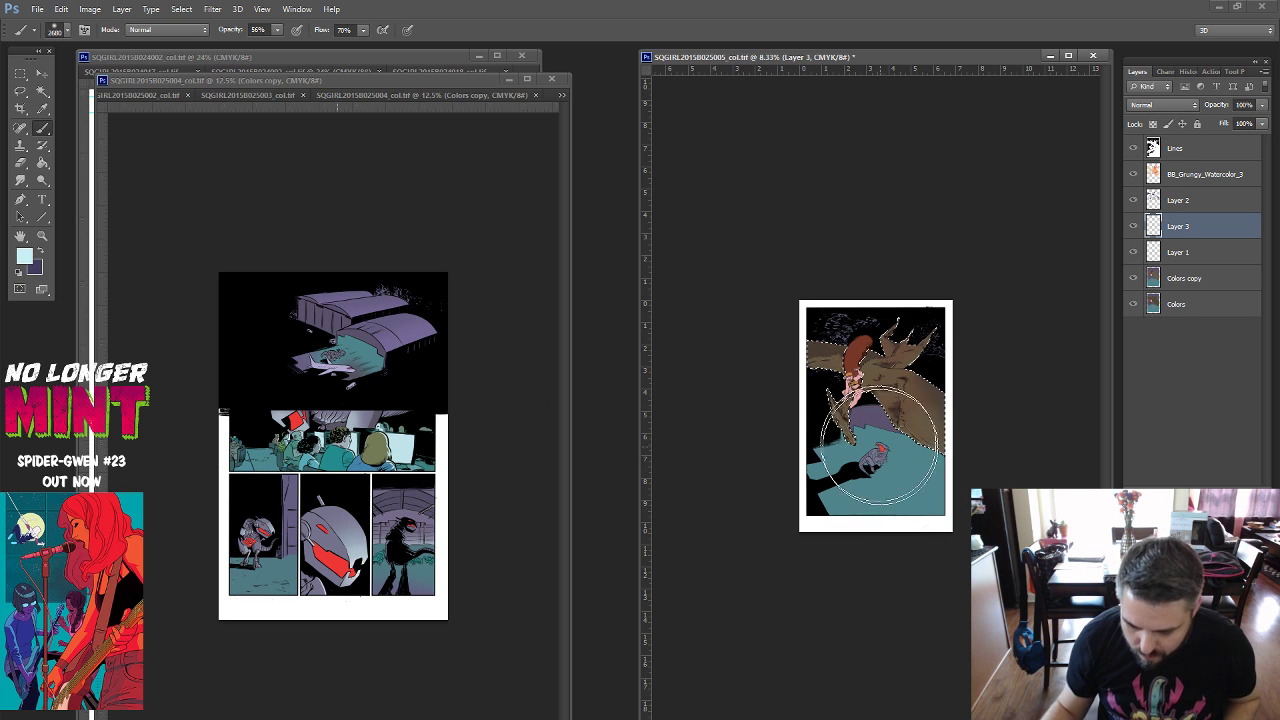
left_click_drag(912, 477, 888, 476)
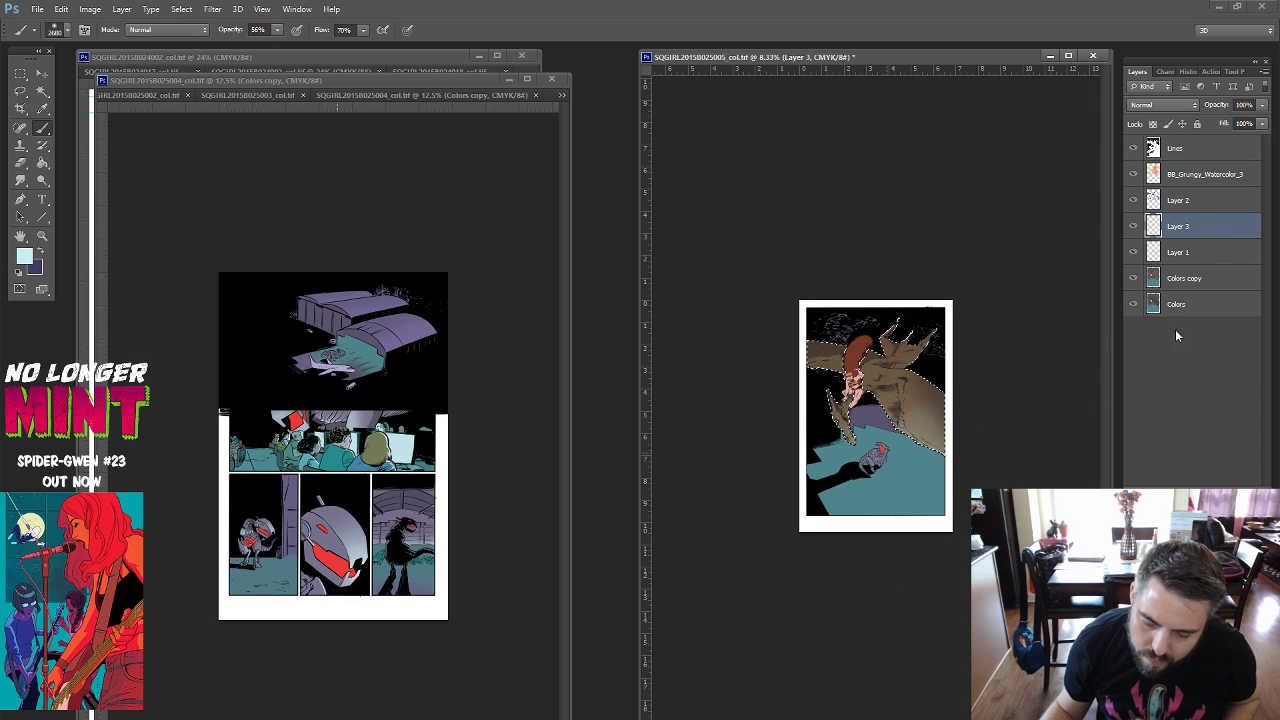
Blend Layer 3 as Overlay at 77% opacity.
left_click(1194, 105)
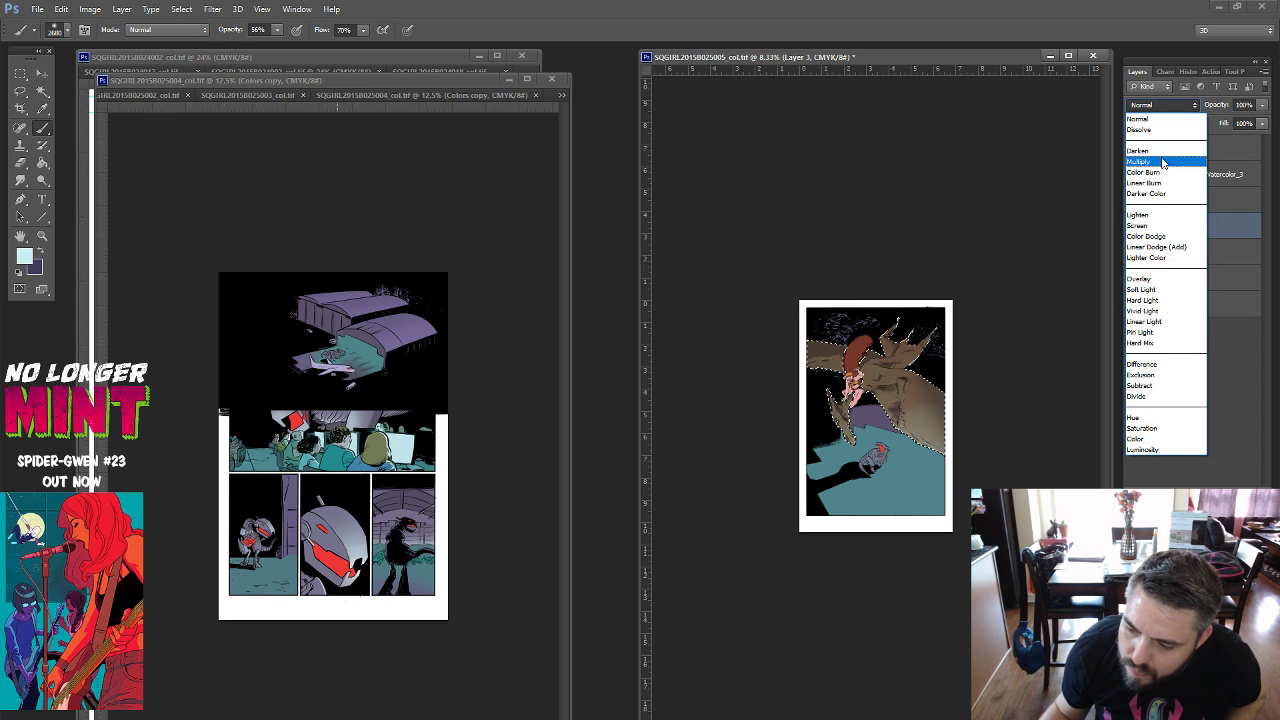
left_click(1160, 278)
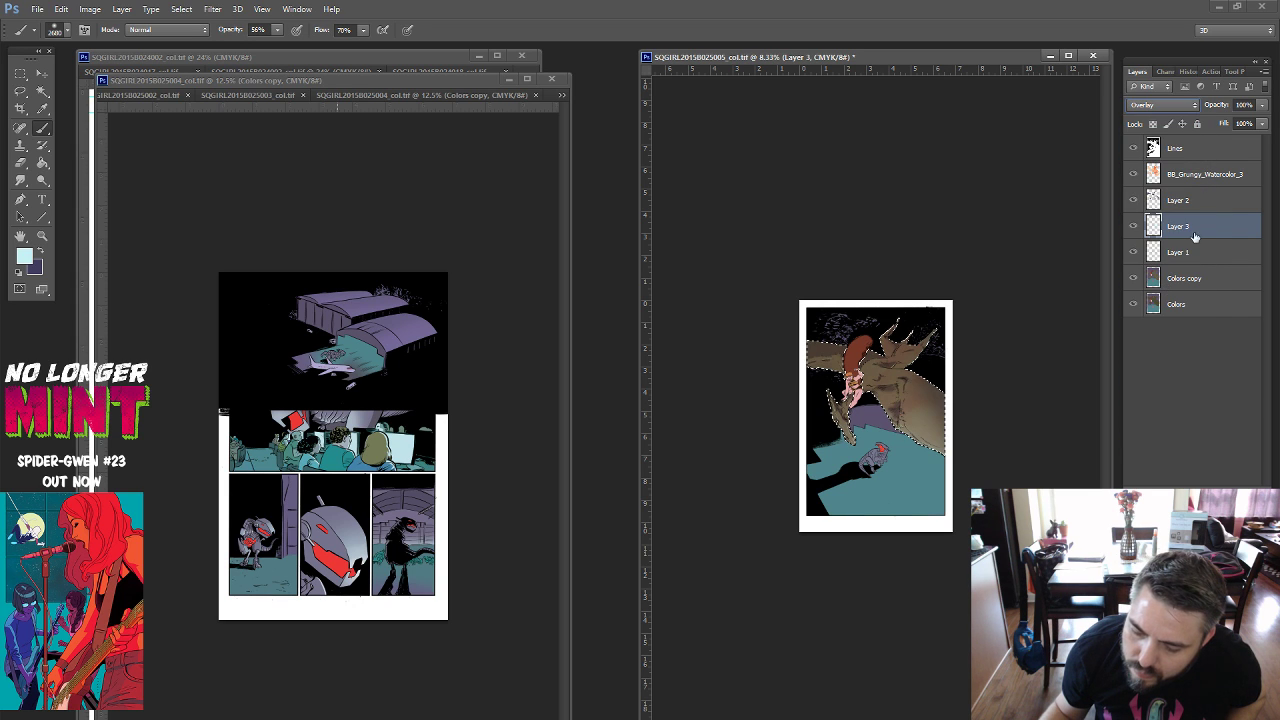
left_click(1261, 107)
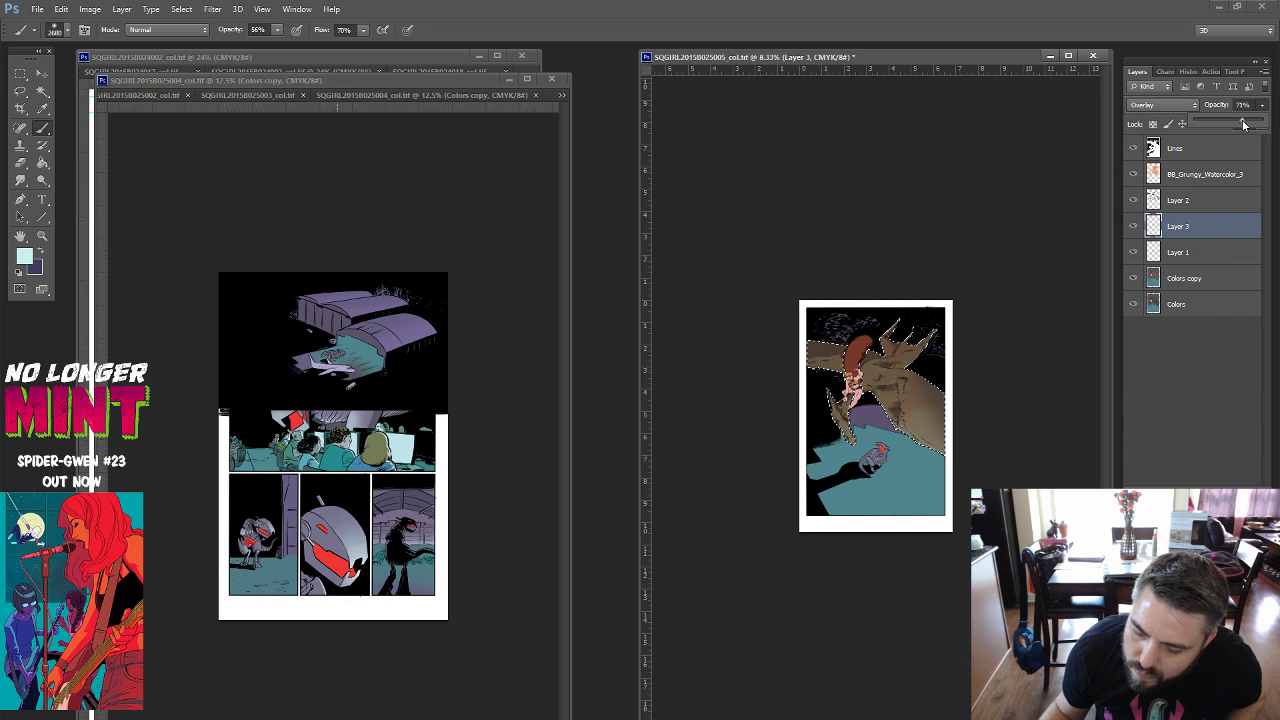
left_click_drag(1243, 124, 1248, 122)
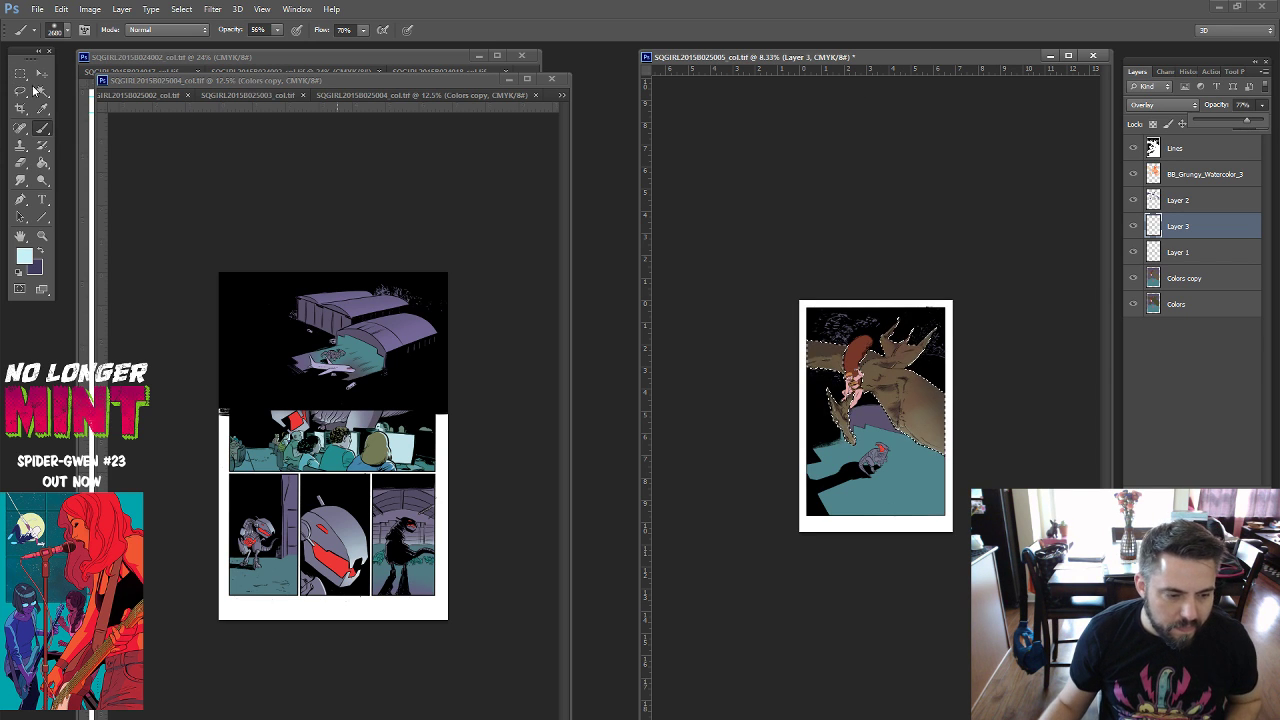
key("w")
left_click(1143, 288)
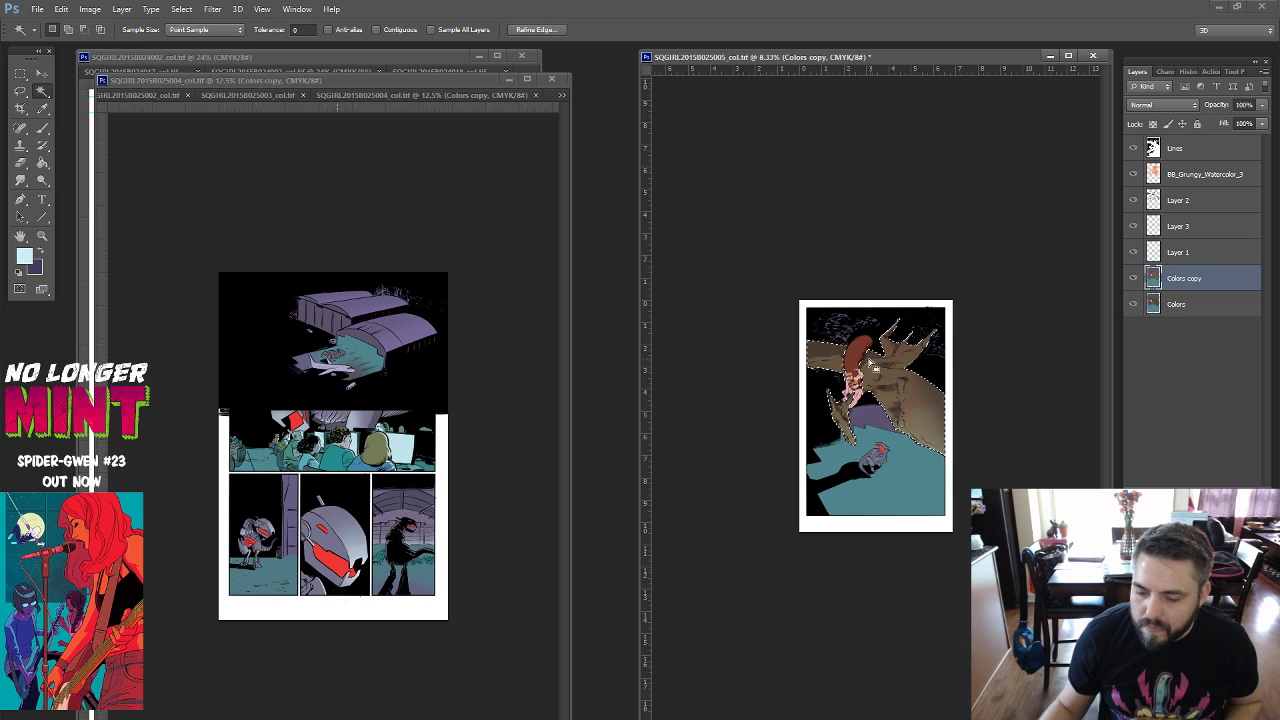
Clear the wing selection and switch to the Nupastel pastel brush preset.
left_click(860, 355)
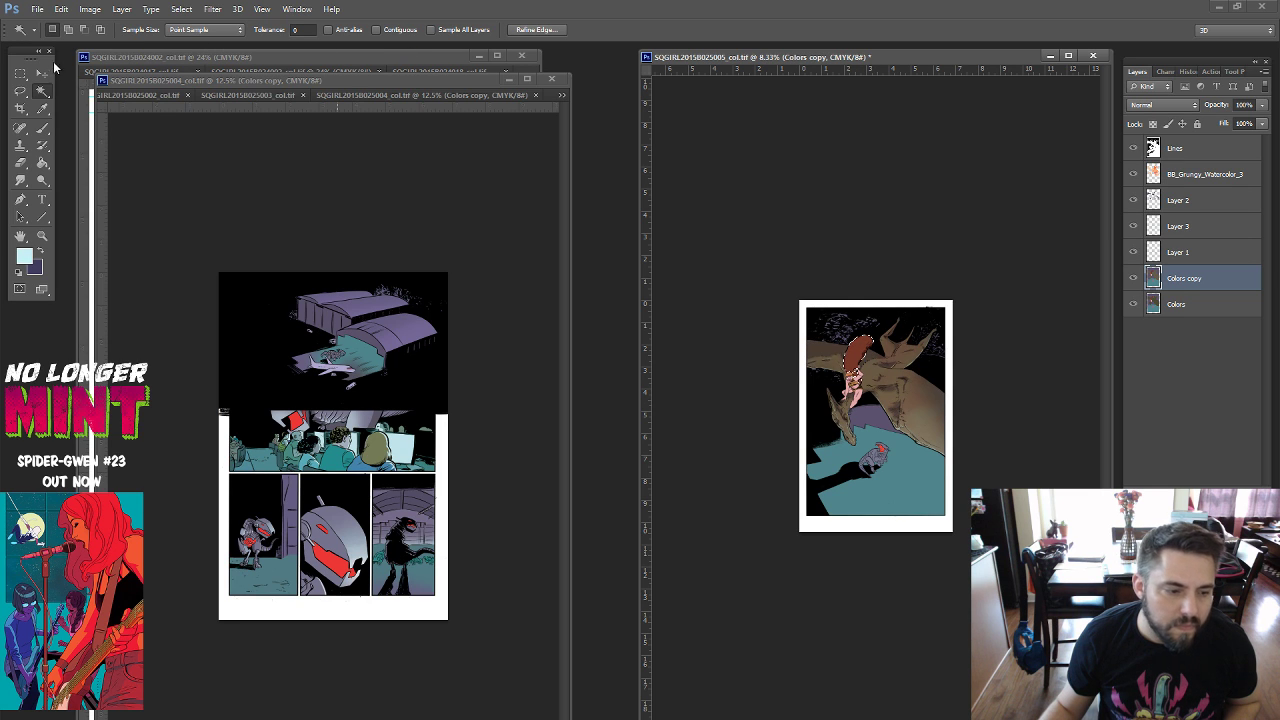
left_click(41, 130)
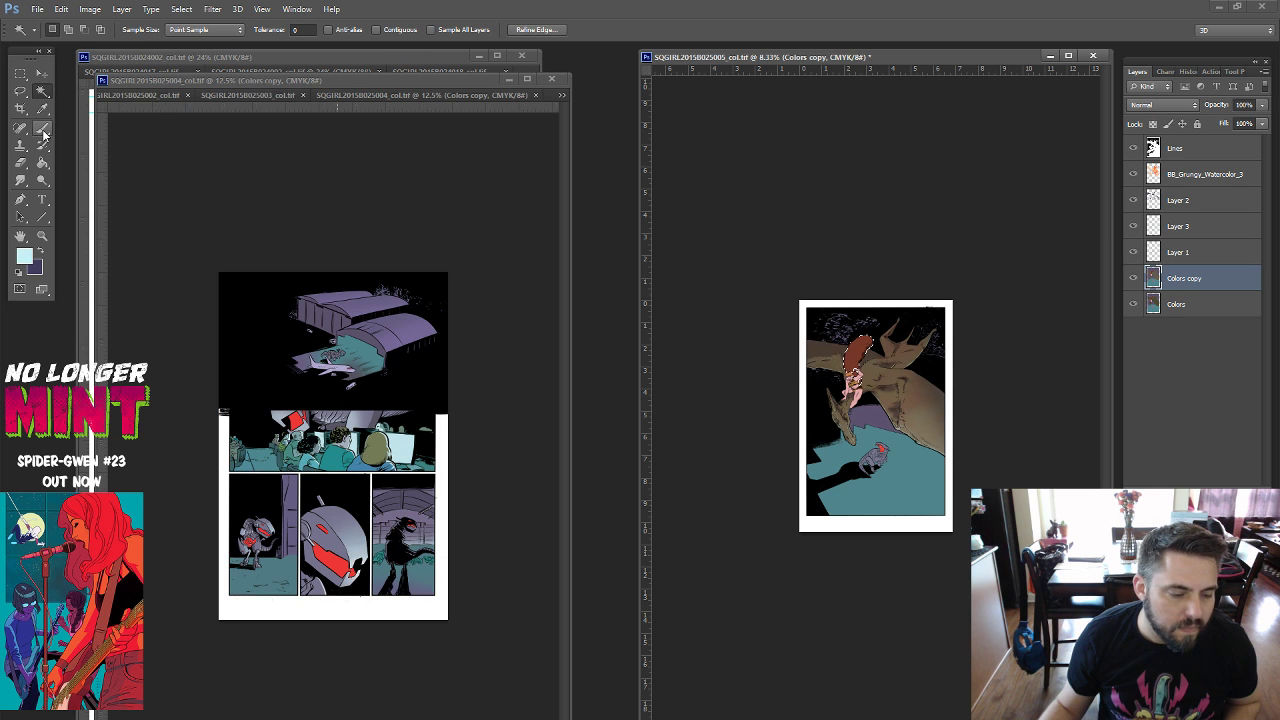
right_click(907, 295)
left_click(280, 197)
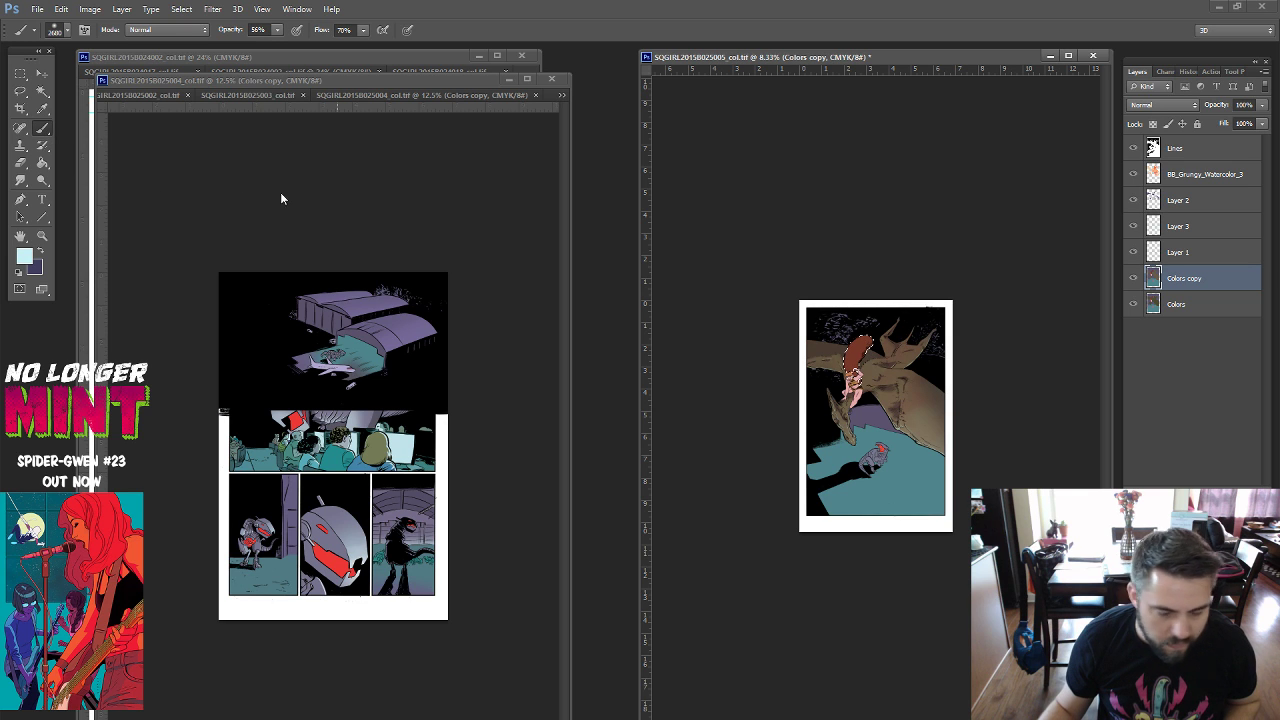
left_click(1230, 71)
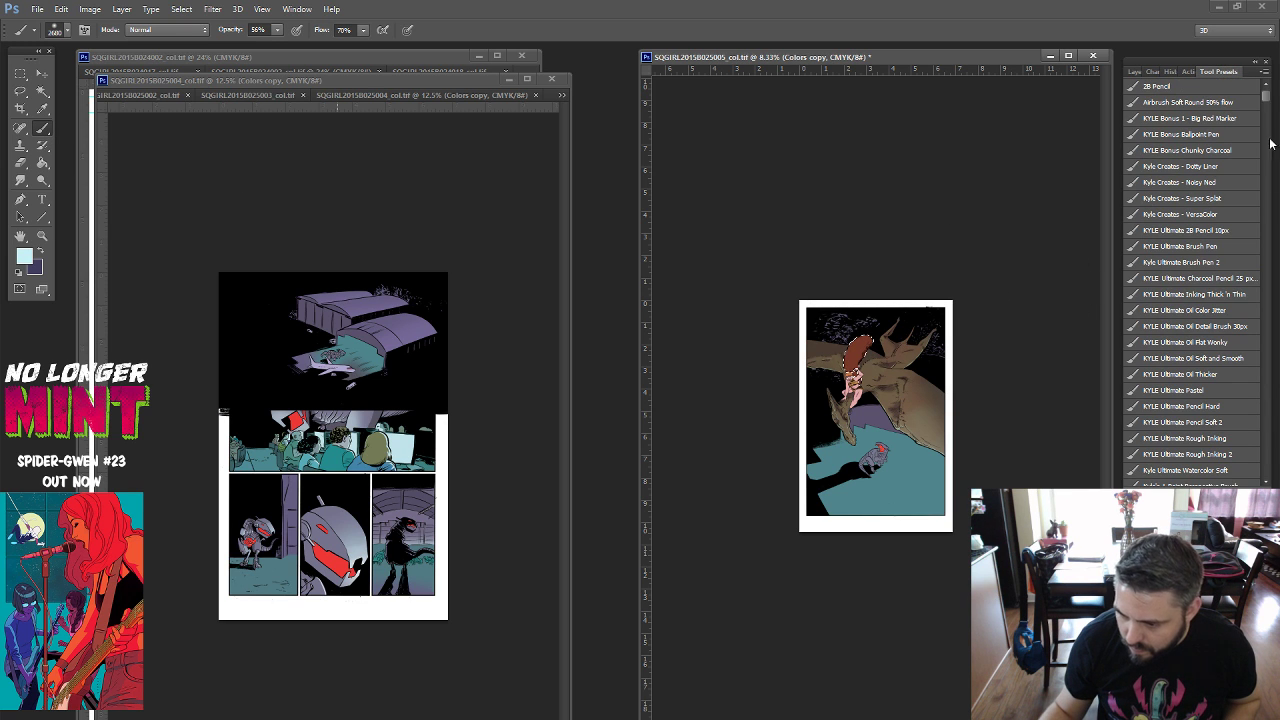
left_click_drag(1265, 96, 1267, 121)
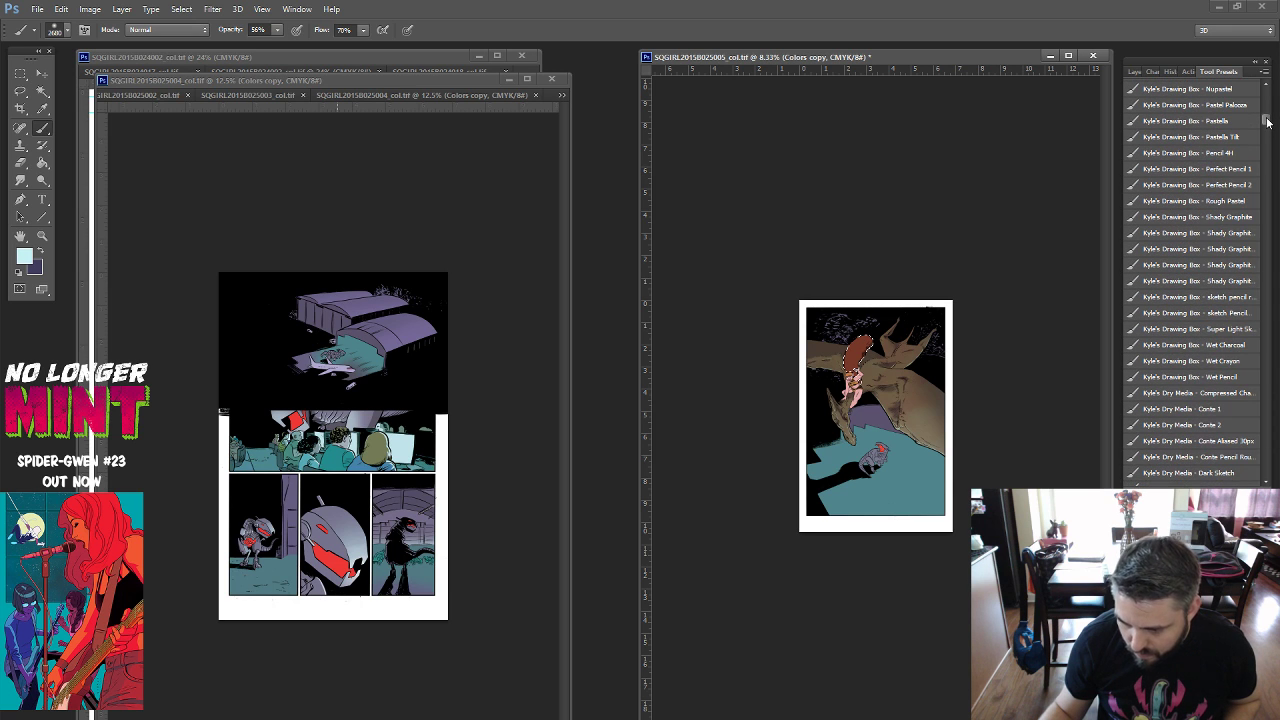
left_click(1244, 89)
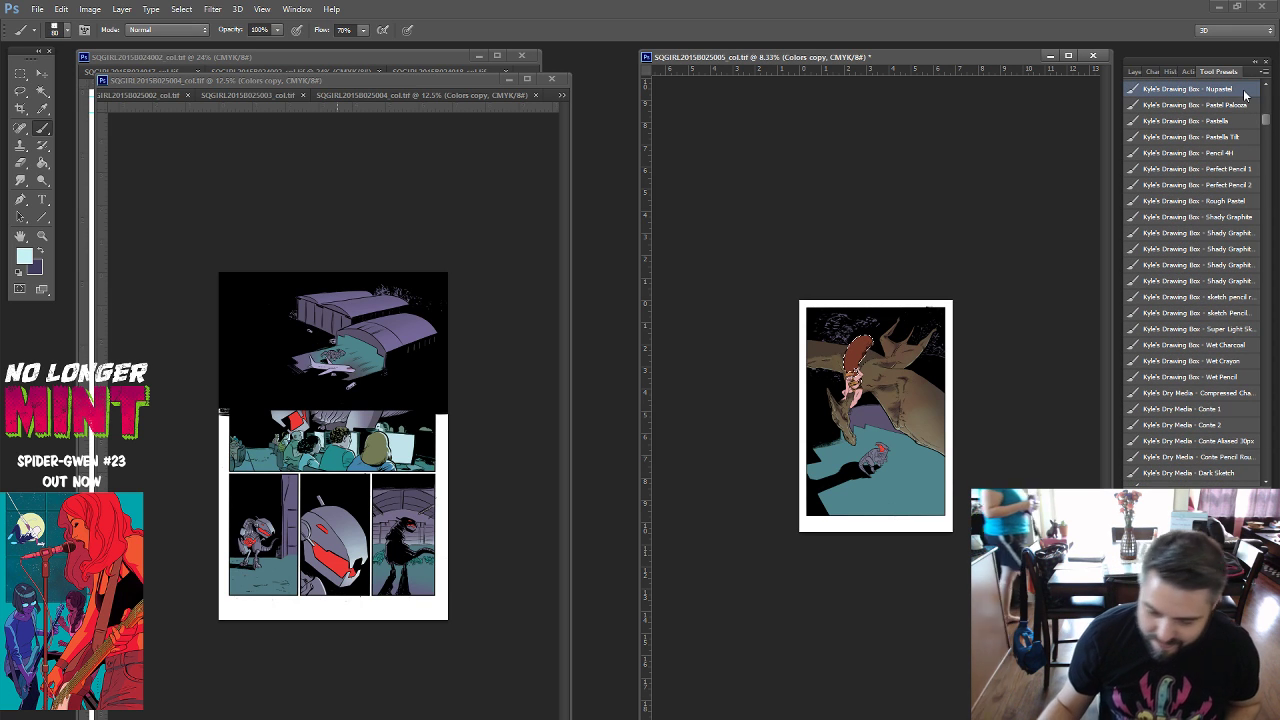
On Multiply Layer 2, set the foreground to dark purple 33304a and zoom in on the figure.
left_click(37, 254)
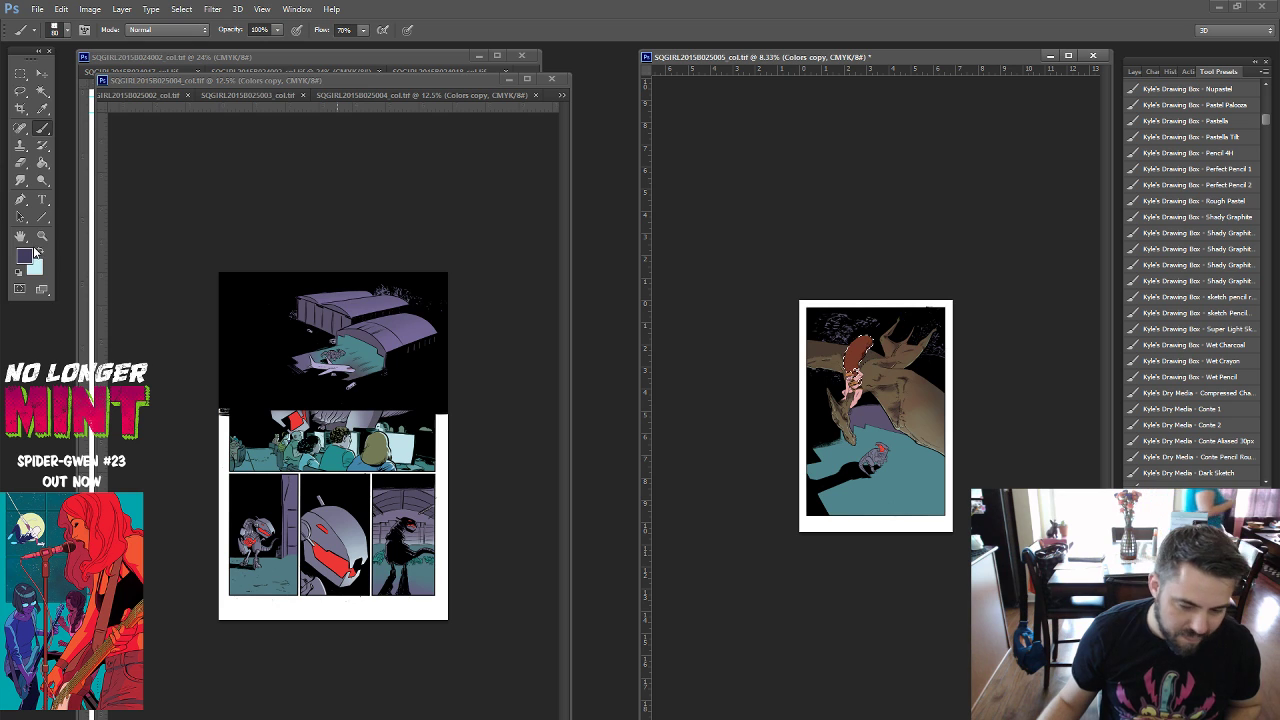
left_click(1134, 72)
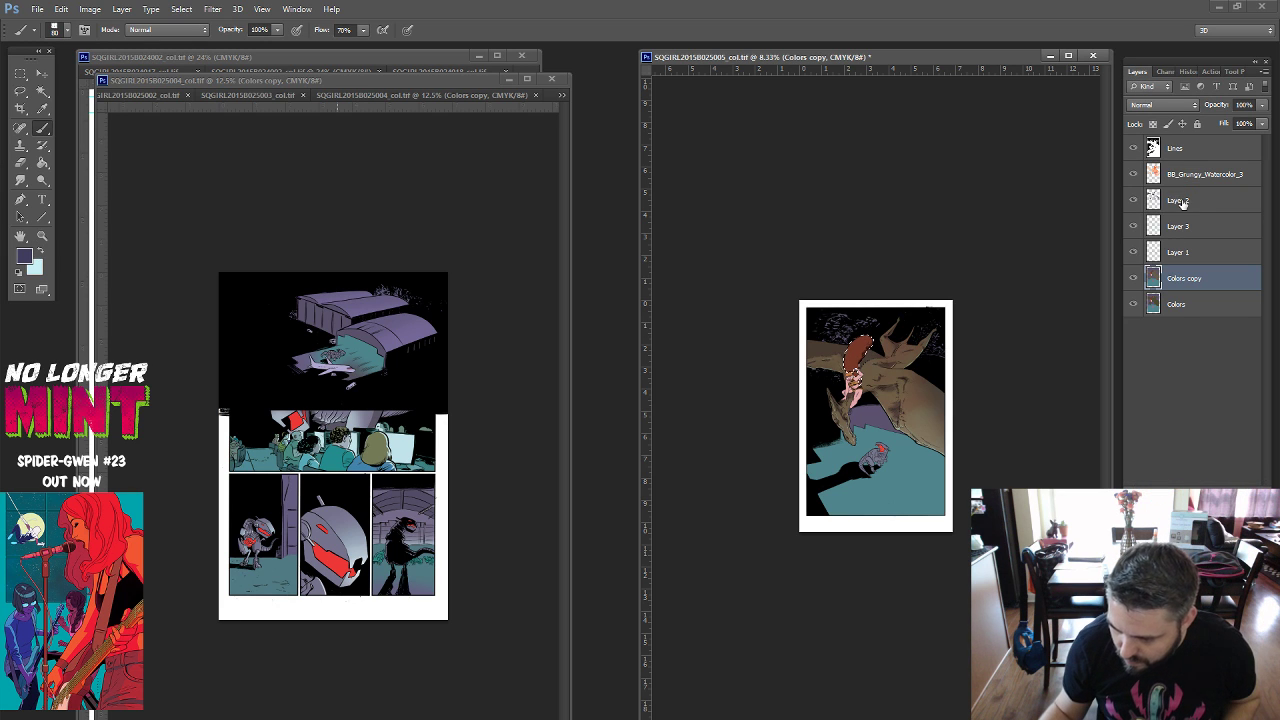
left_click(1182, 202)
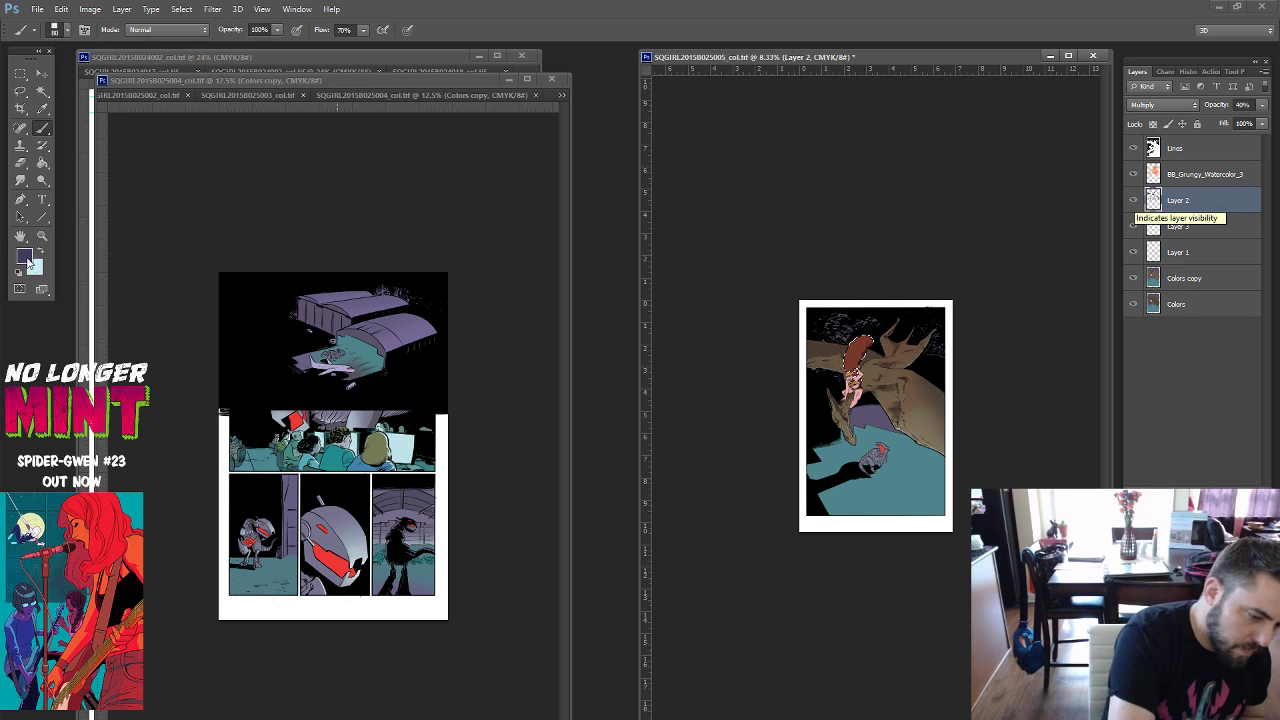
left_click(25, 257)
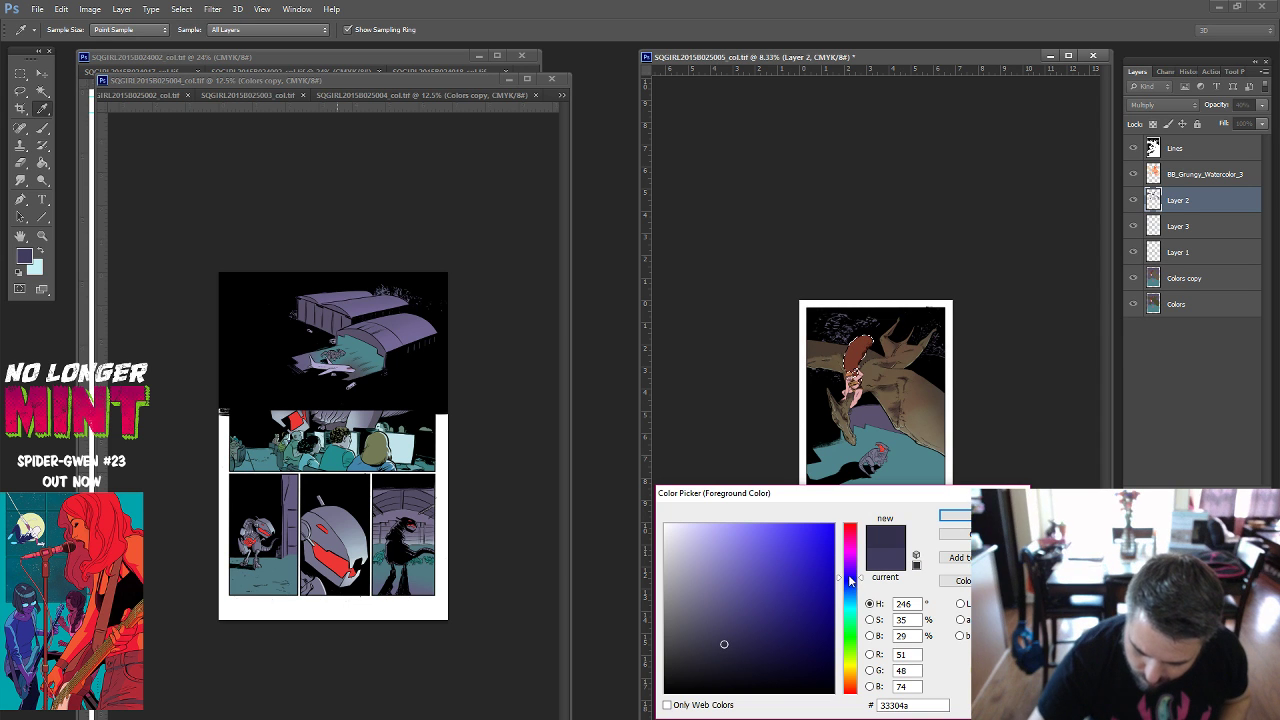
left_click_drag(849, 578, 850, 563)
key("Return")
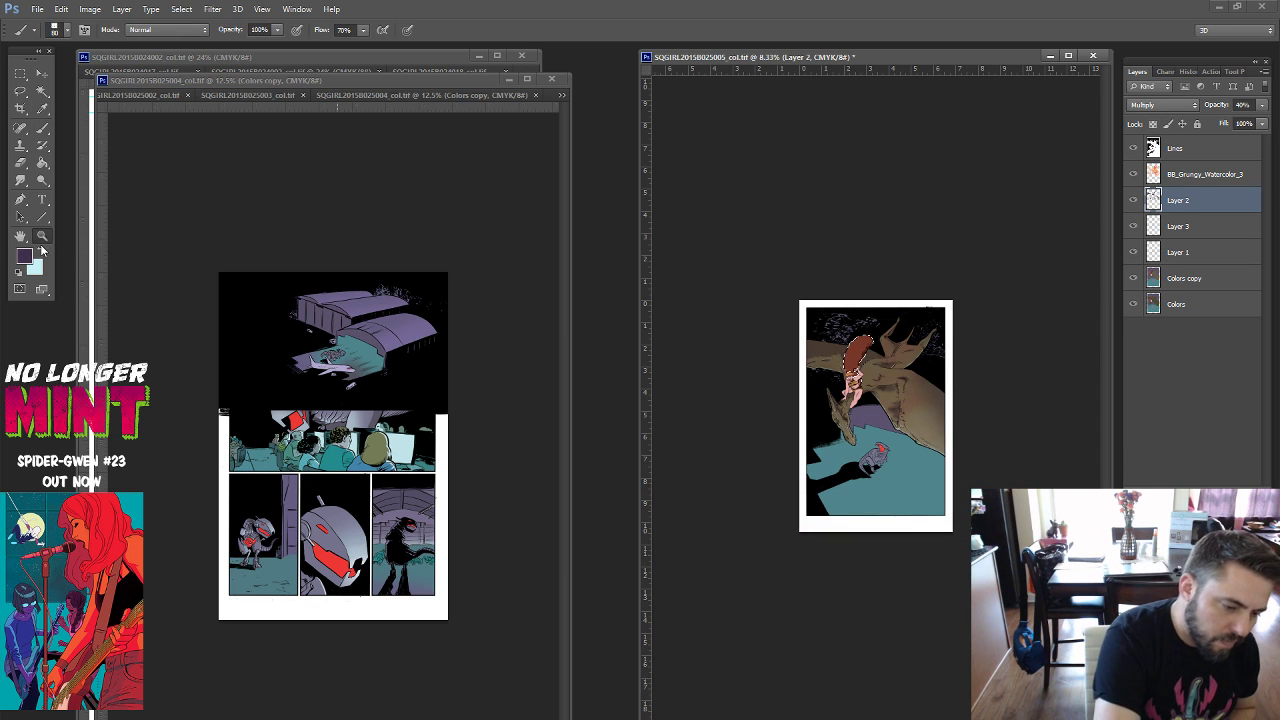
key("z")
left_click(852, 365)
left_click_drag(852, 365, 880, 366)
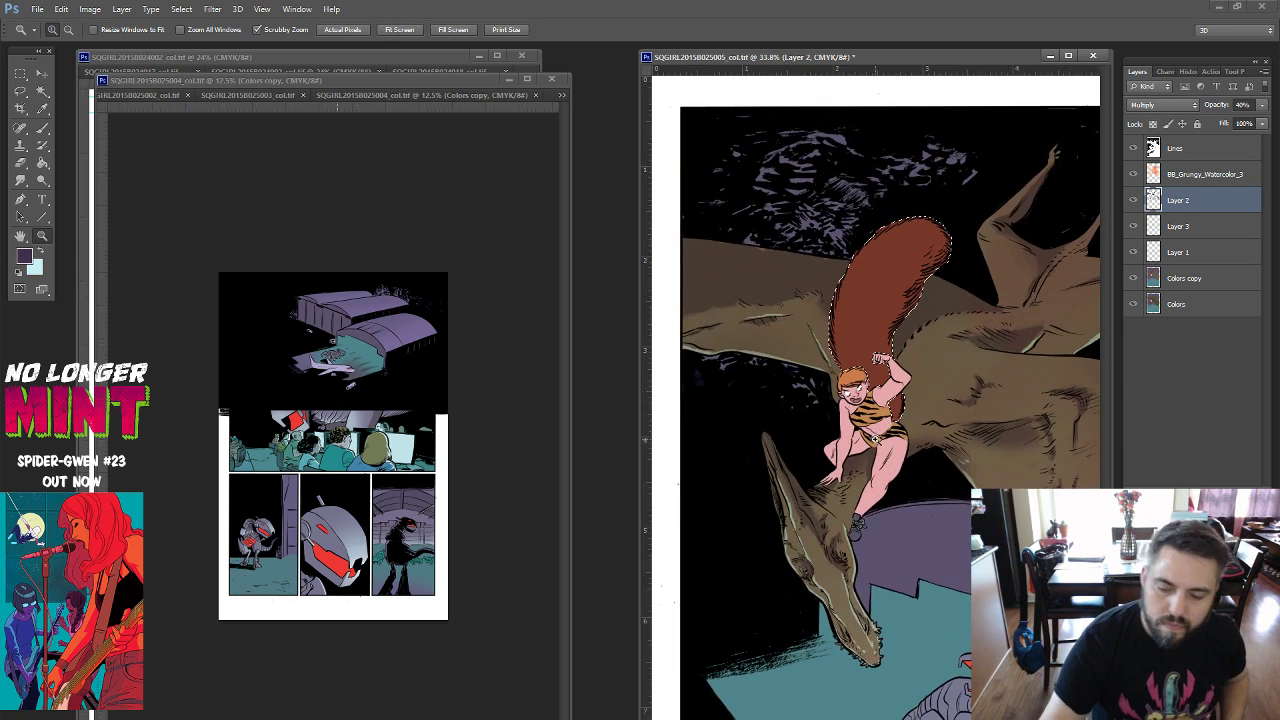
Drop the selection around the red hair, alternating between Smudge and Brush tools.
left_click(42, 128)
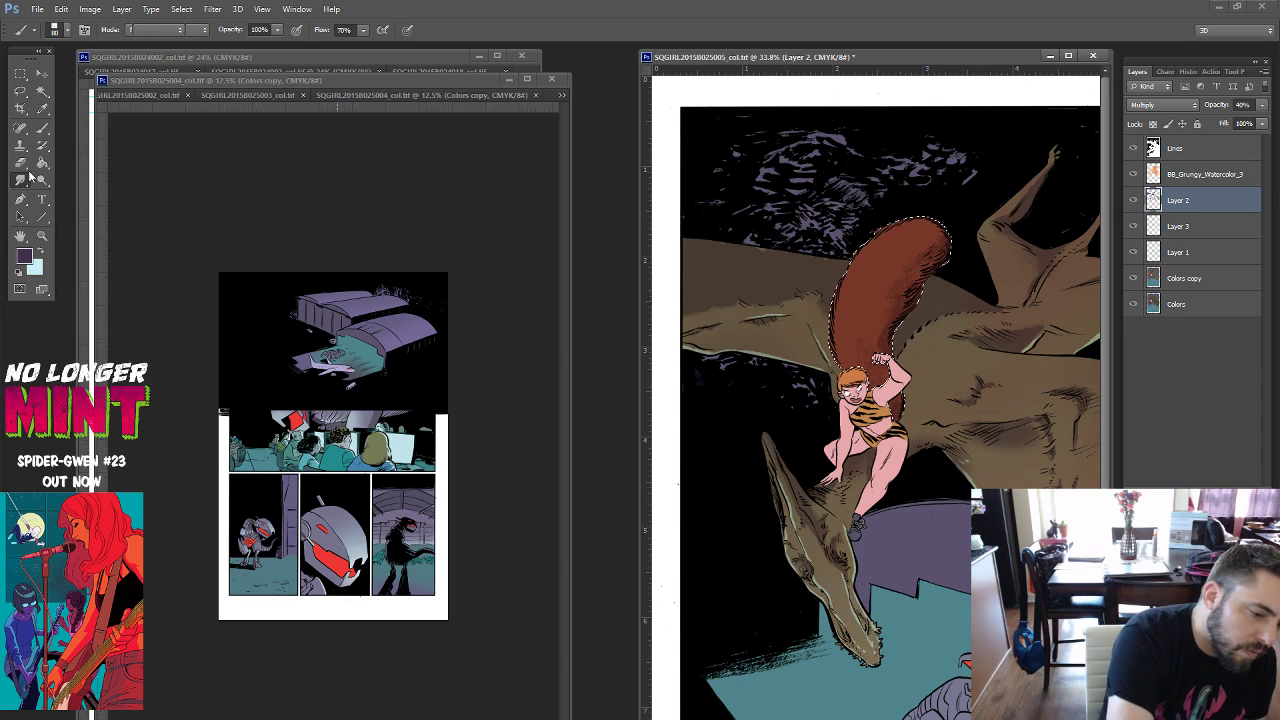
key("r")
key("ctrl+d")
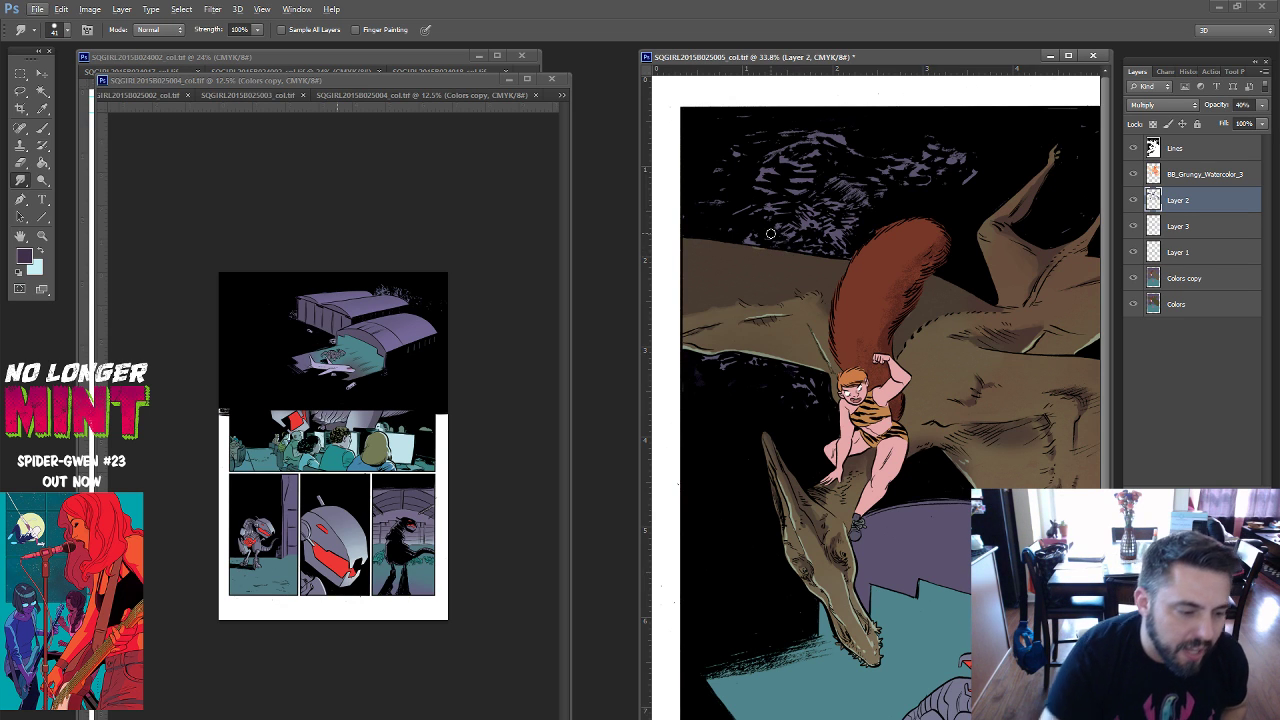
key("b")
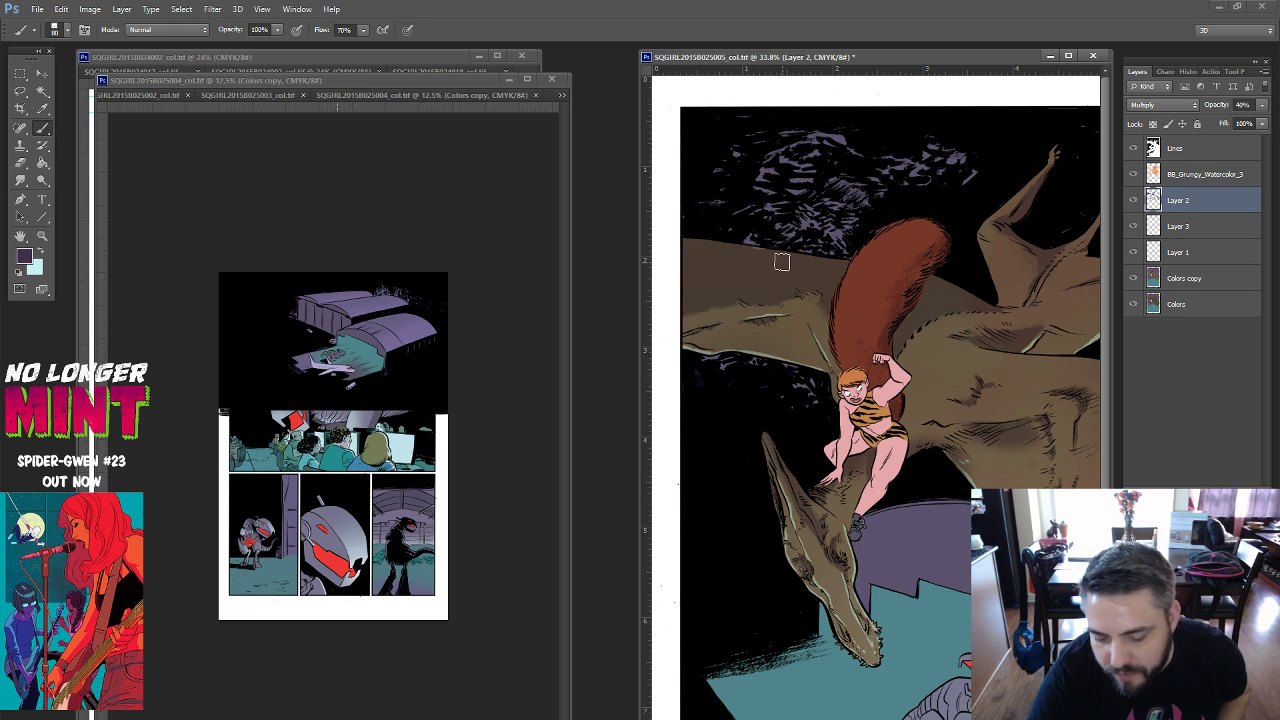
left_click(42, 164)
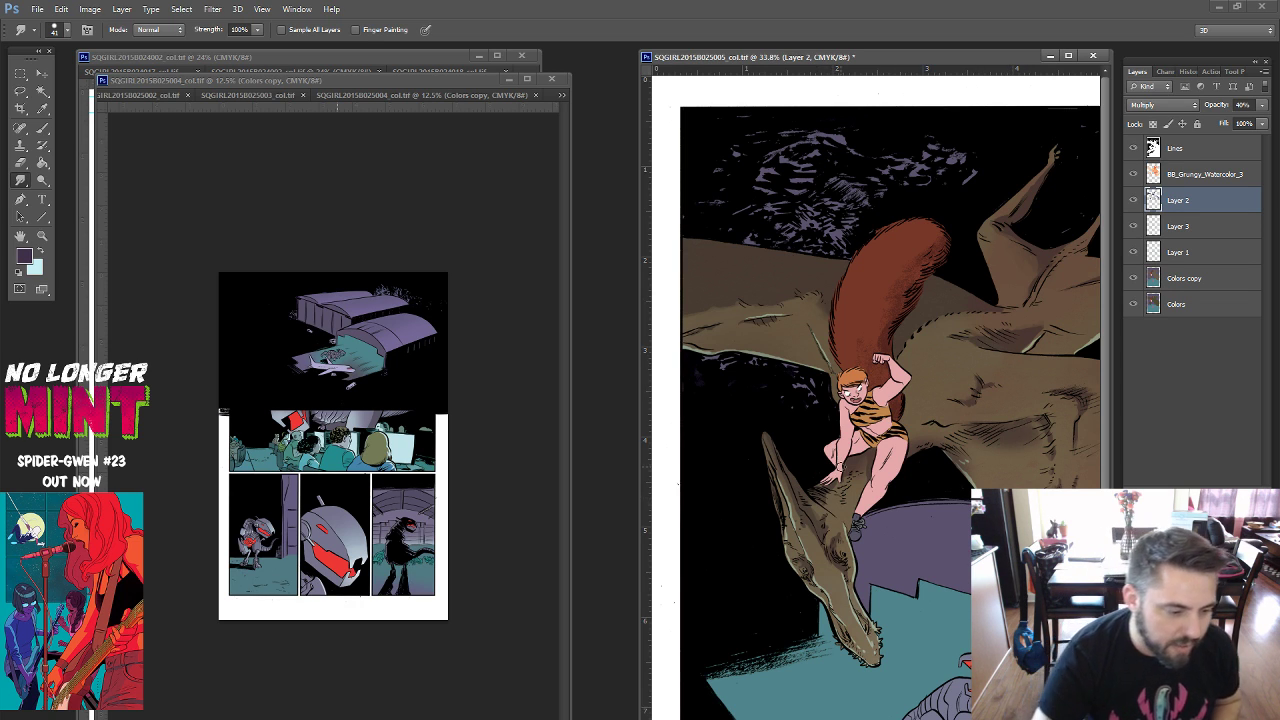
key("b")
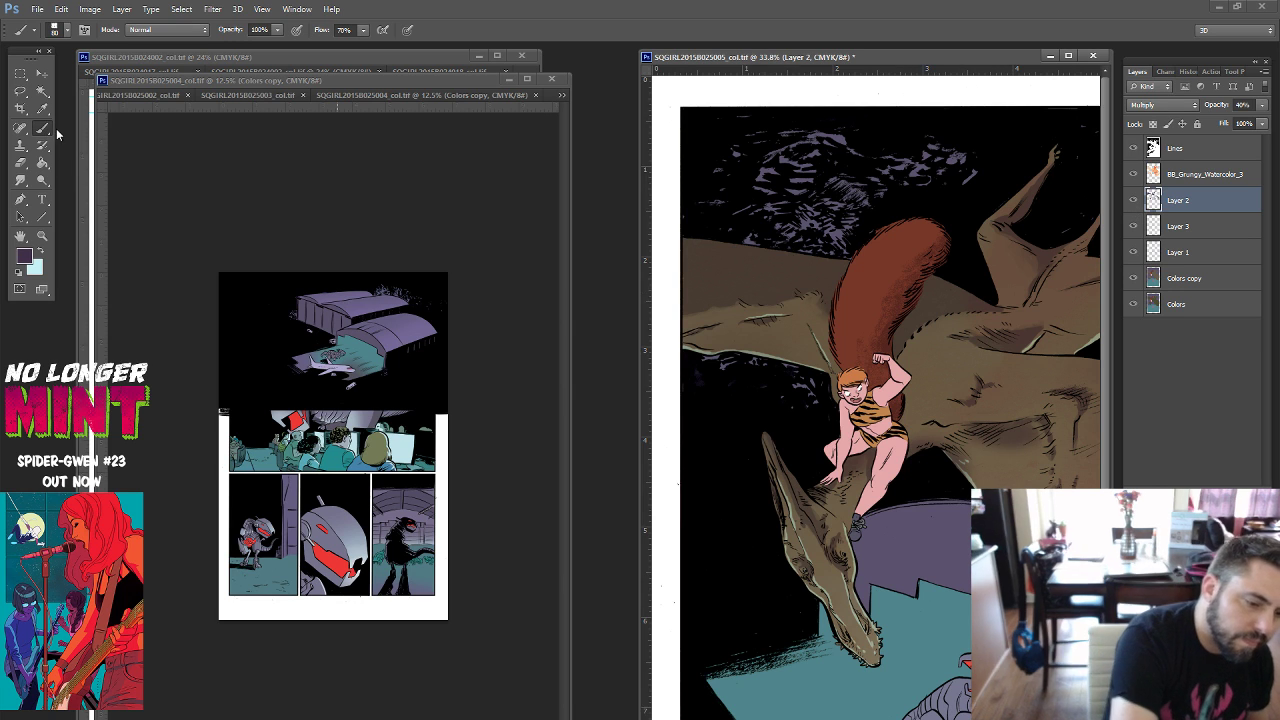
Shrink the shading brush to 59 px.
right_click(910, 330)
left_click_drag(967, 355, 954, 355)
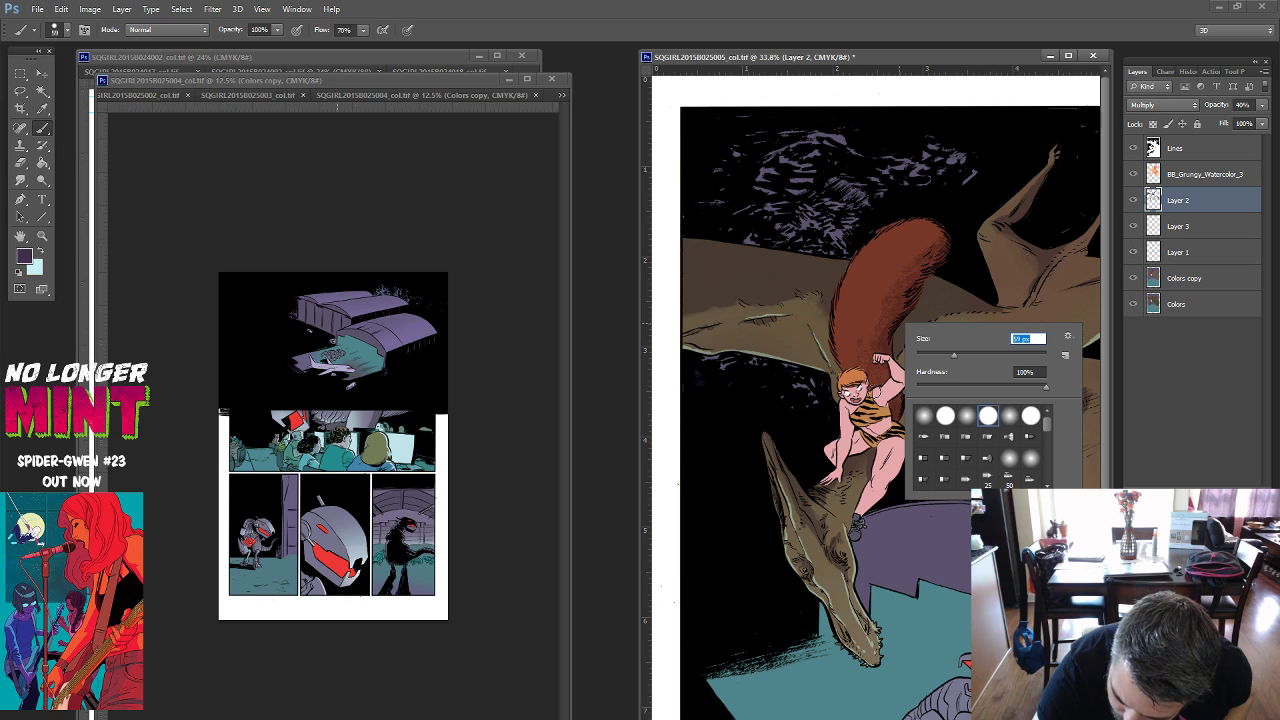
key("Return")
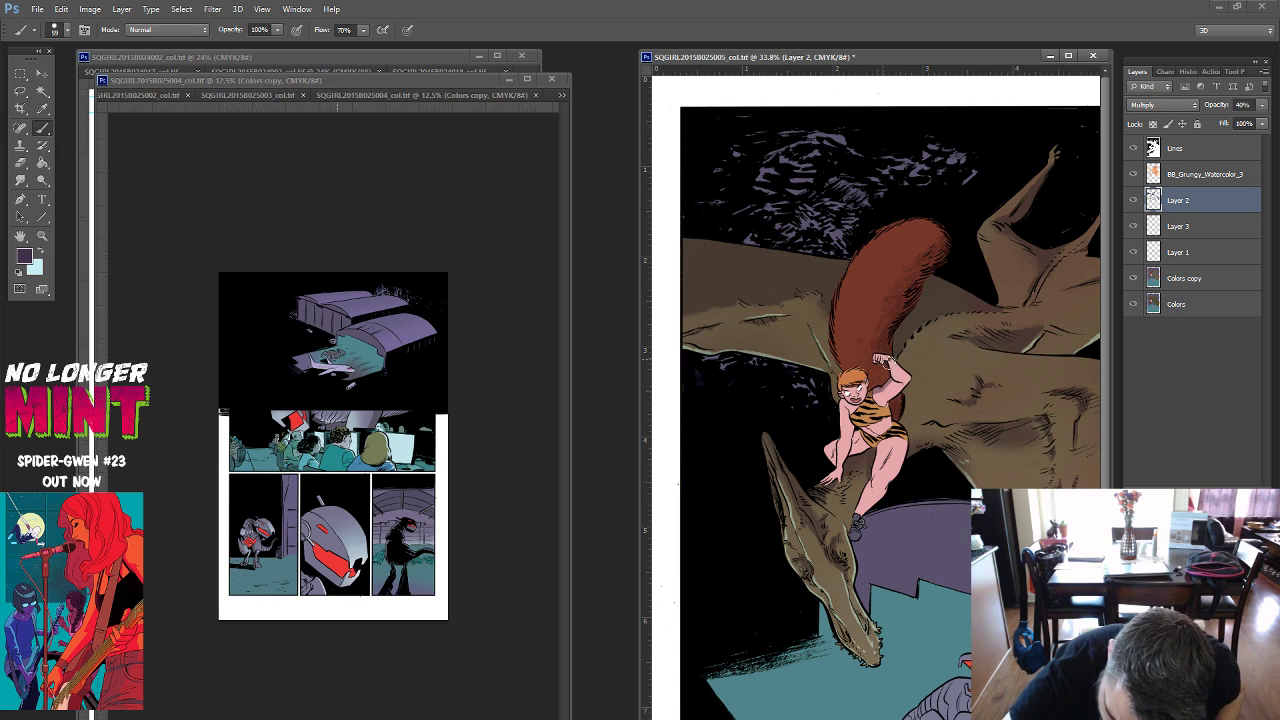
right_click(899, 362)
key("Return")
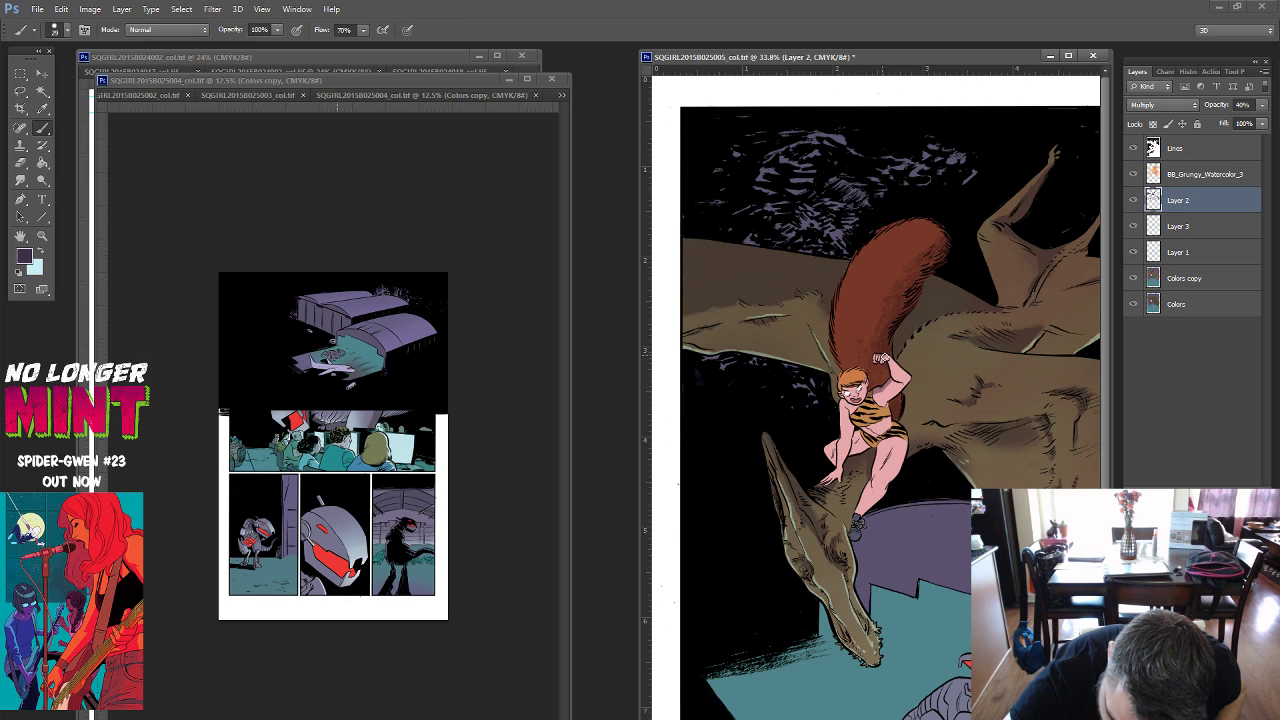
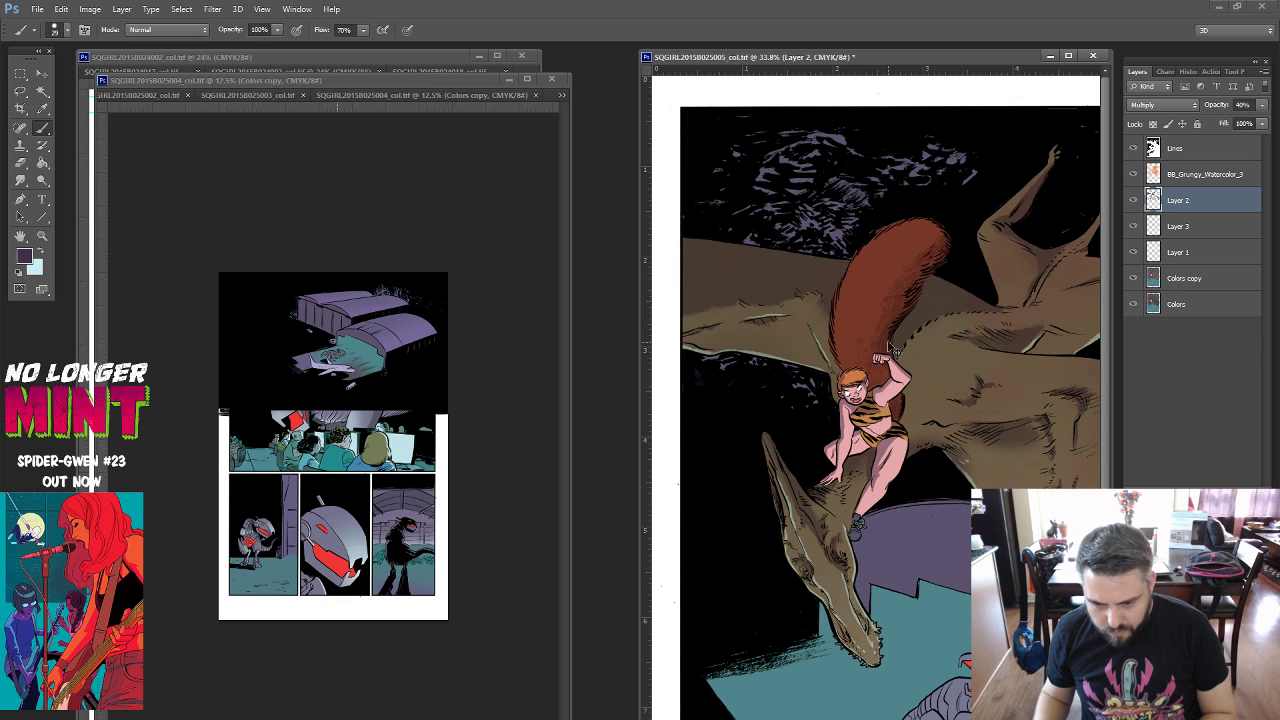
On the Colors copy layer, Magic Wand-select the teal ground around the small dinosaur.
scroll(887, 343, "down", 3)
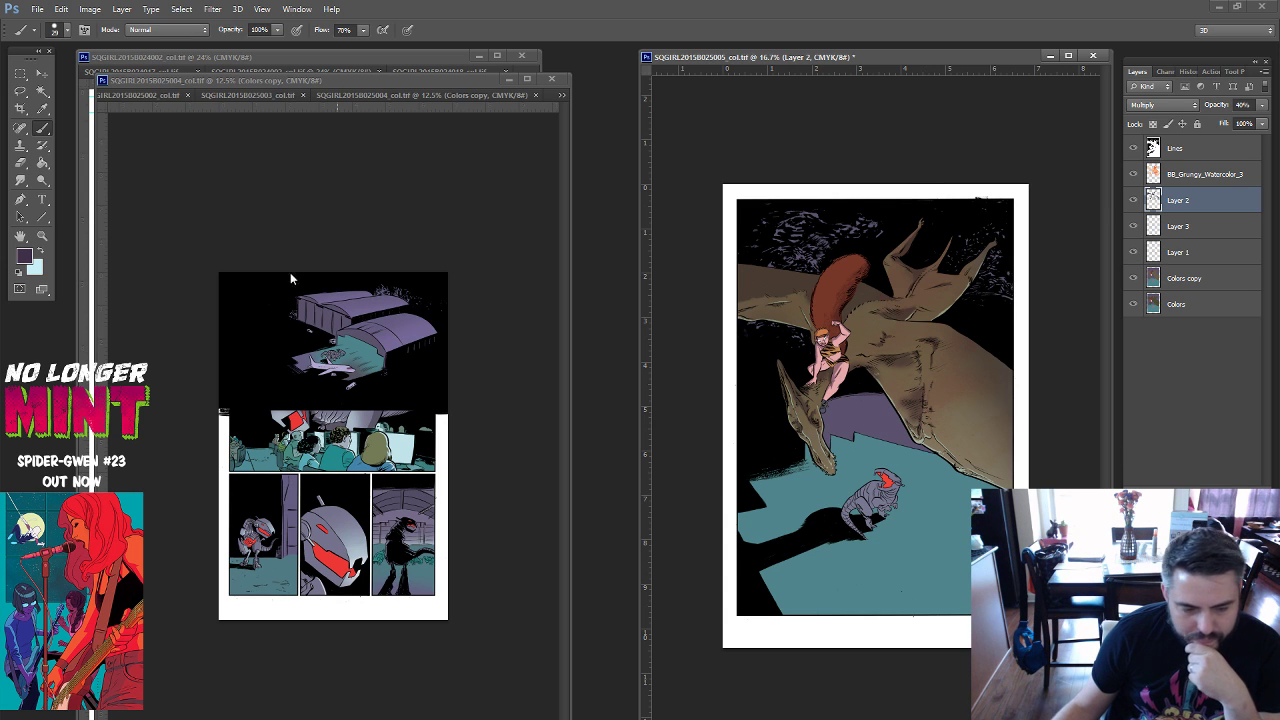
key("w")
left_click(855, 578)
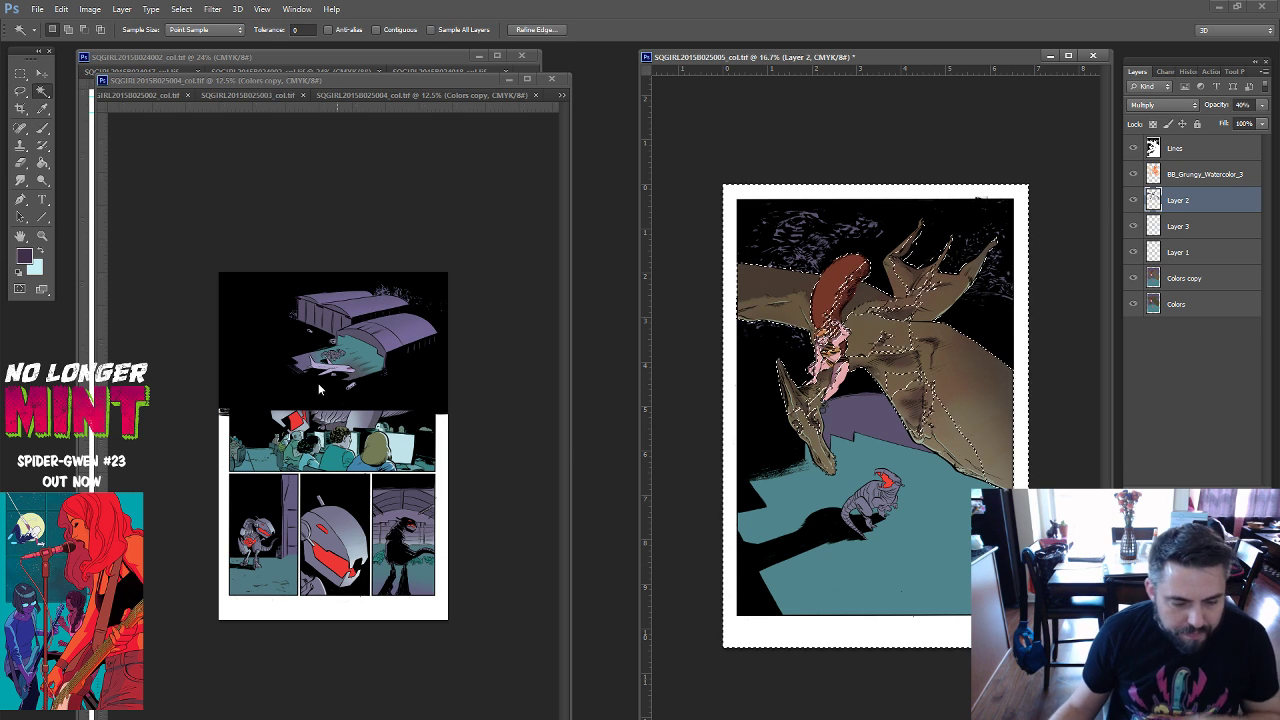
key("b")
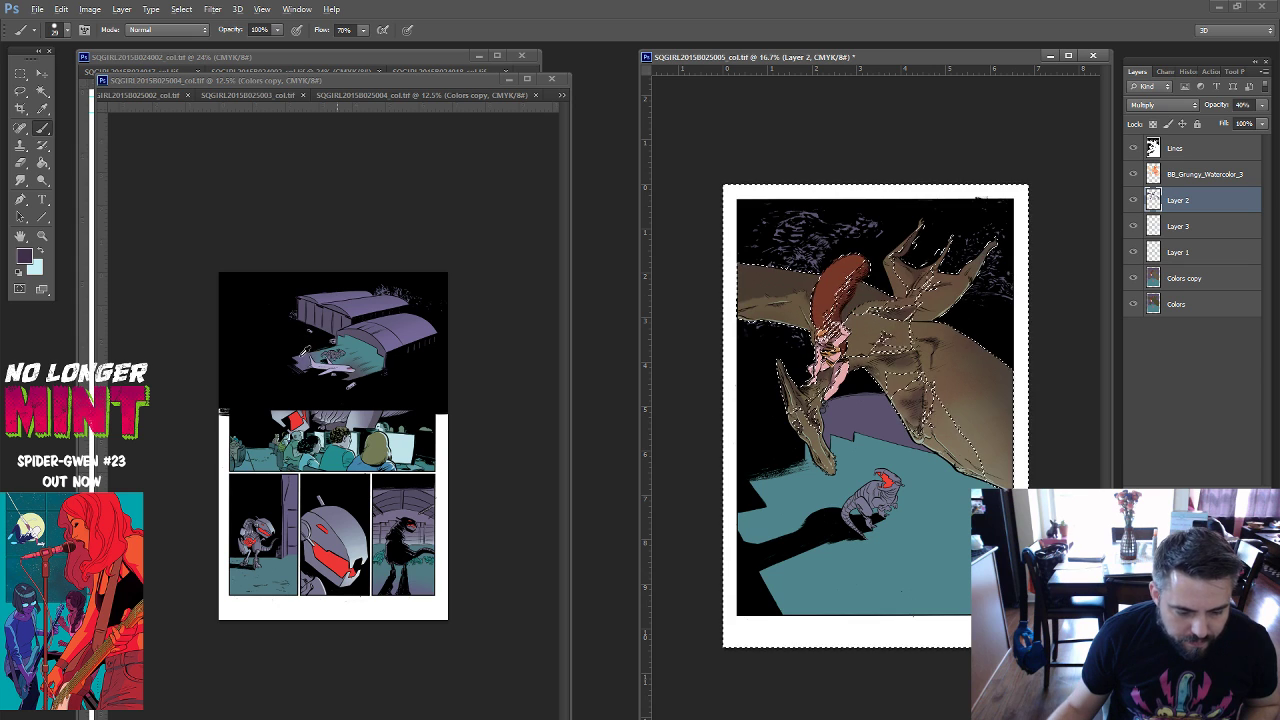
left_click(1196, 282)
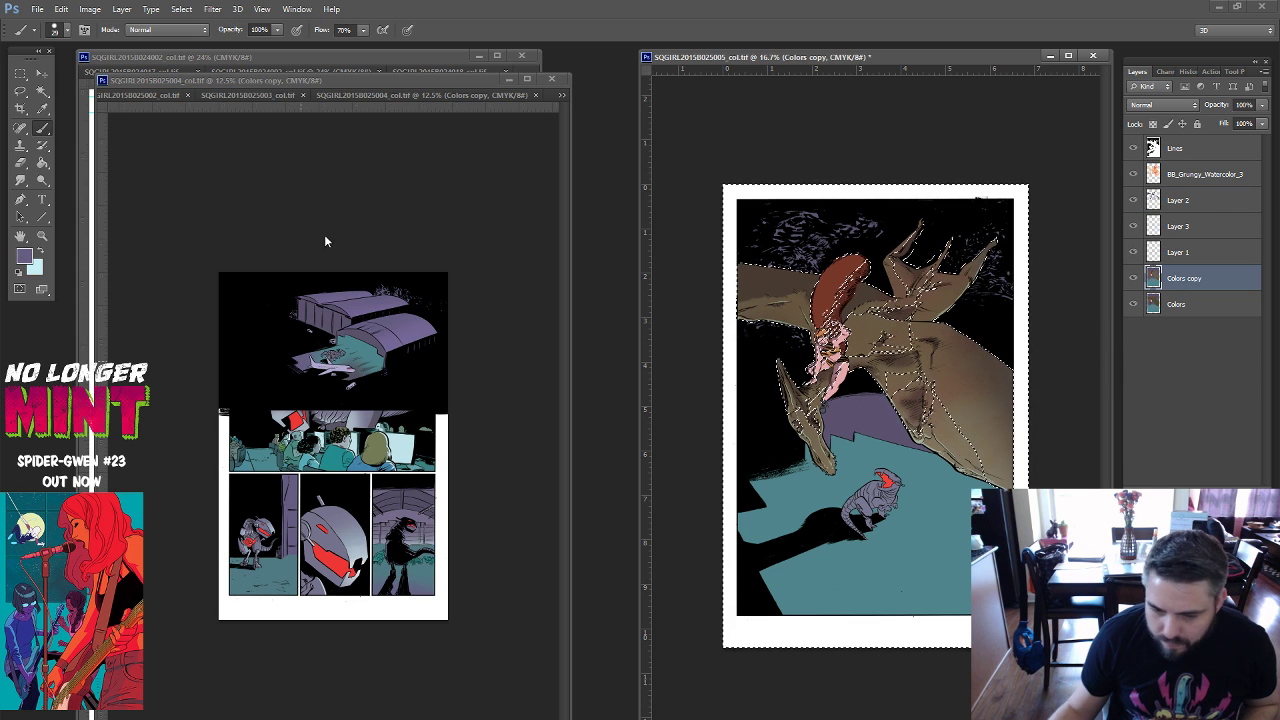
key("w")
left_click(903, 535)
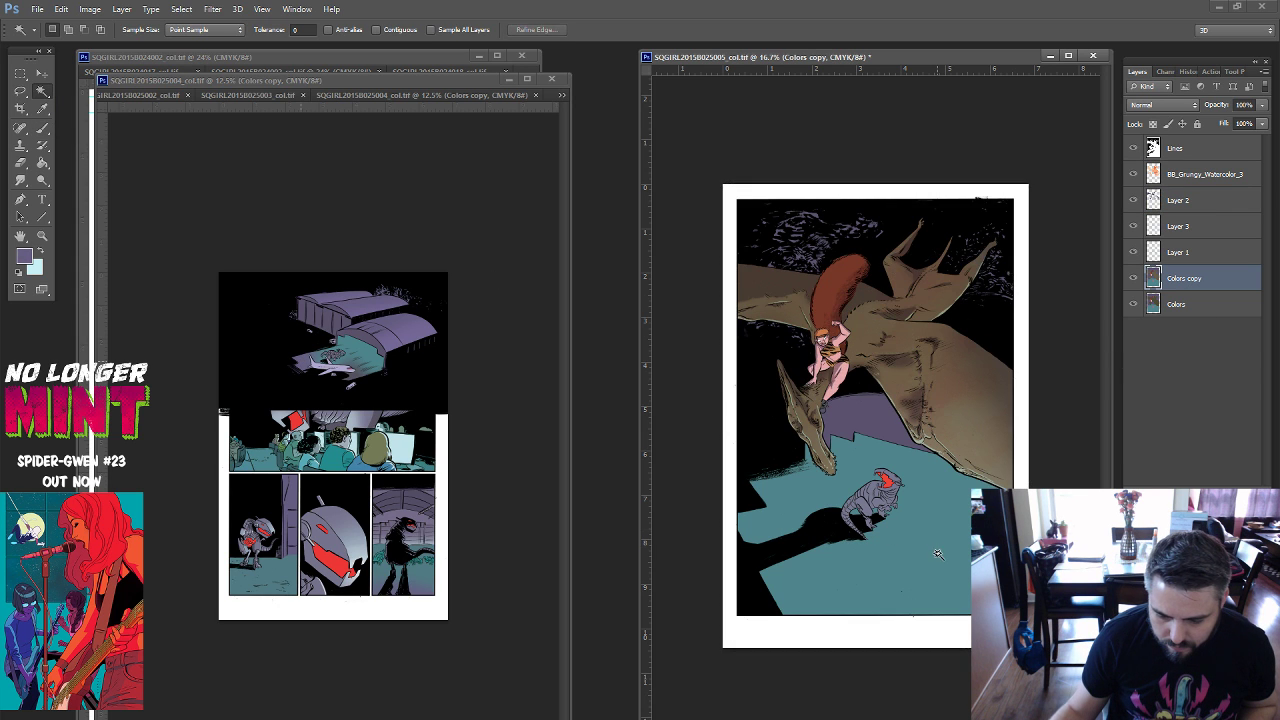
Load the Kyle's Paintbox Watercolor Broad brush preset for the Brush tool.
left_click(42, 127)
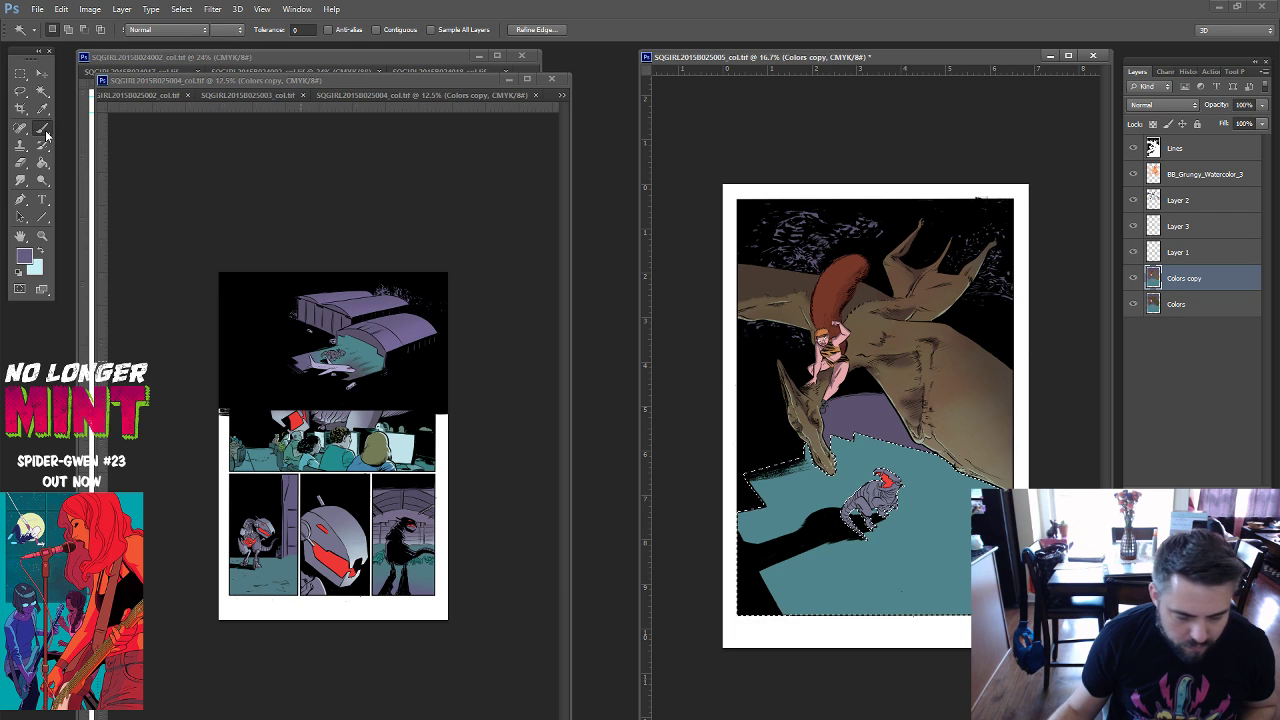
right_click(890, 512)
left_click(899, 578)
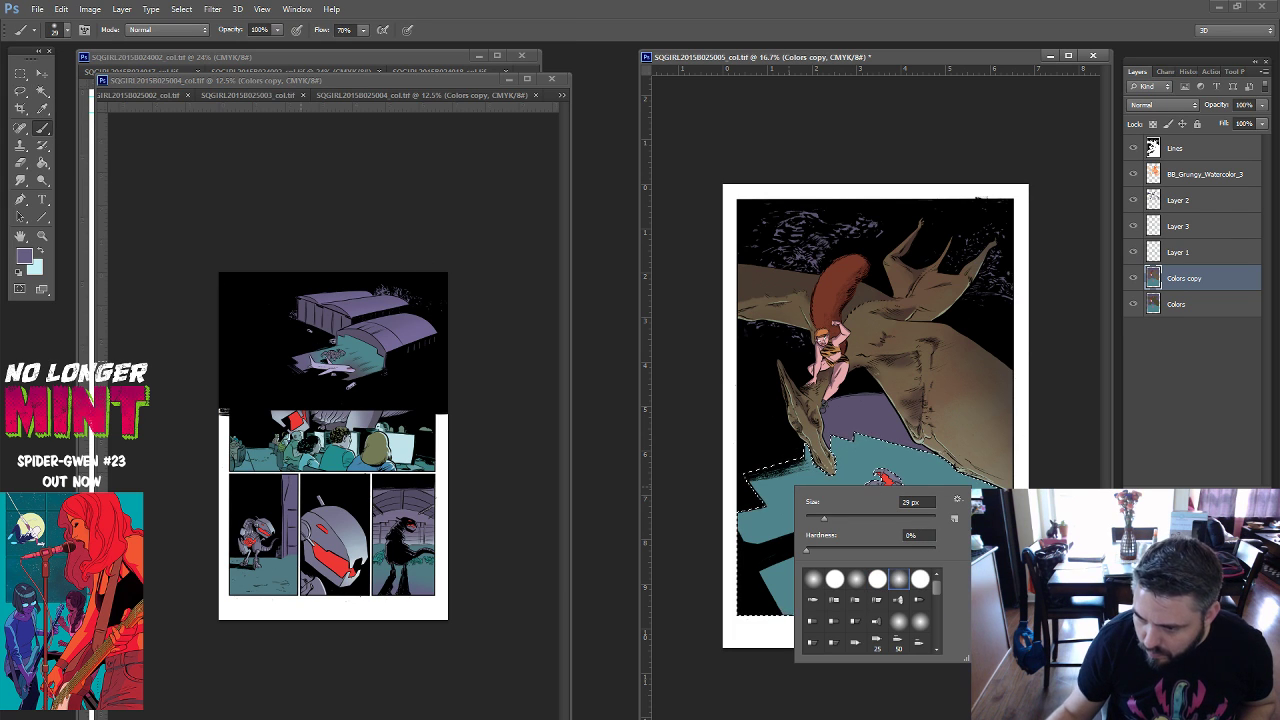
left_click(1218, 71)
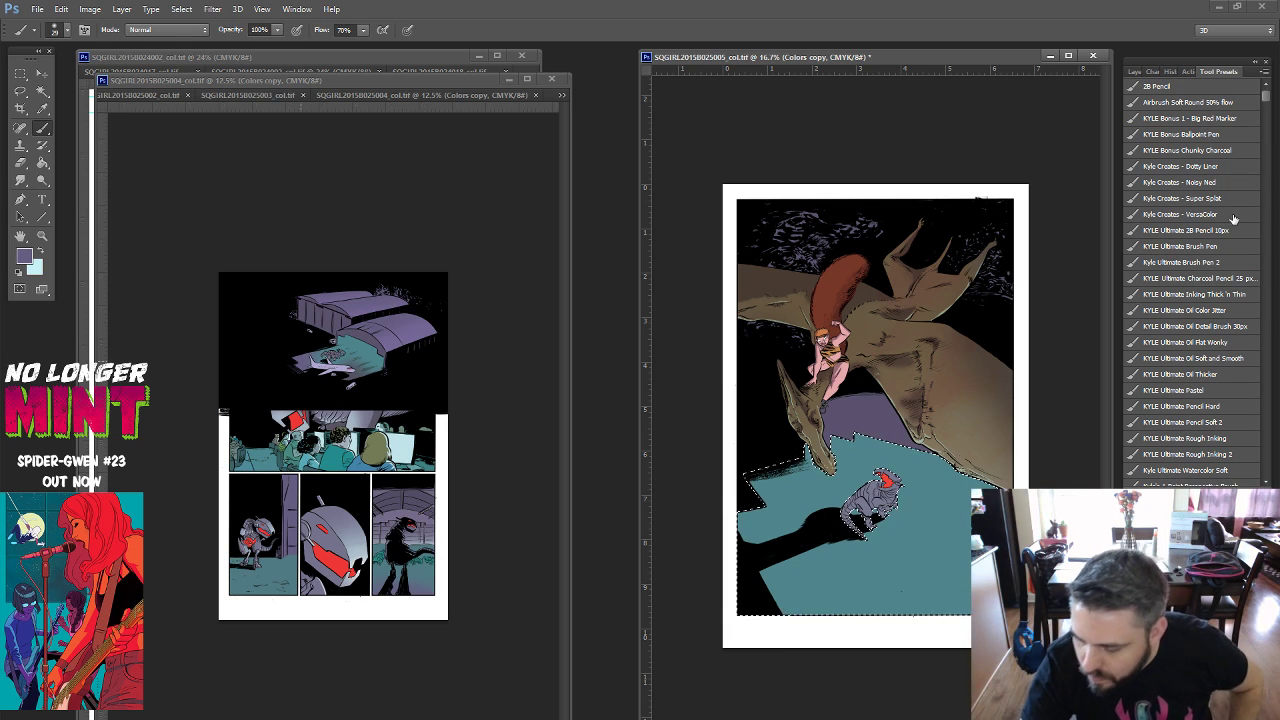
left_click_drag(1266, 95, 1261, 217)
left_click_drag(1260, 252, 1266, 343)
left_click(1237, 308)
left_click(1238, 321)
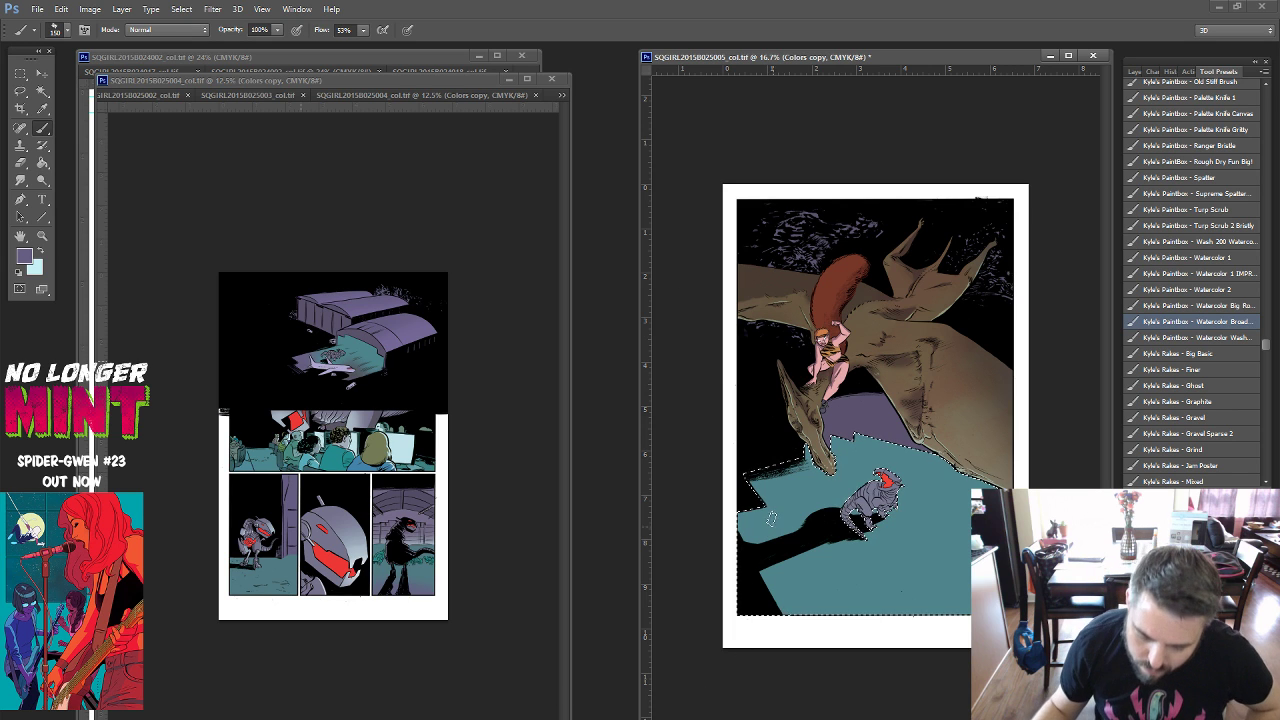
Enlarge the watercolor brush to 308 px and return to the Layers list.
right_click(886, 530)
left_click_drag(886, 530, 928, 531)
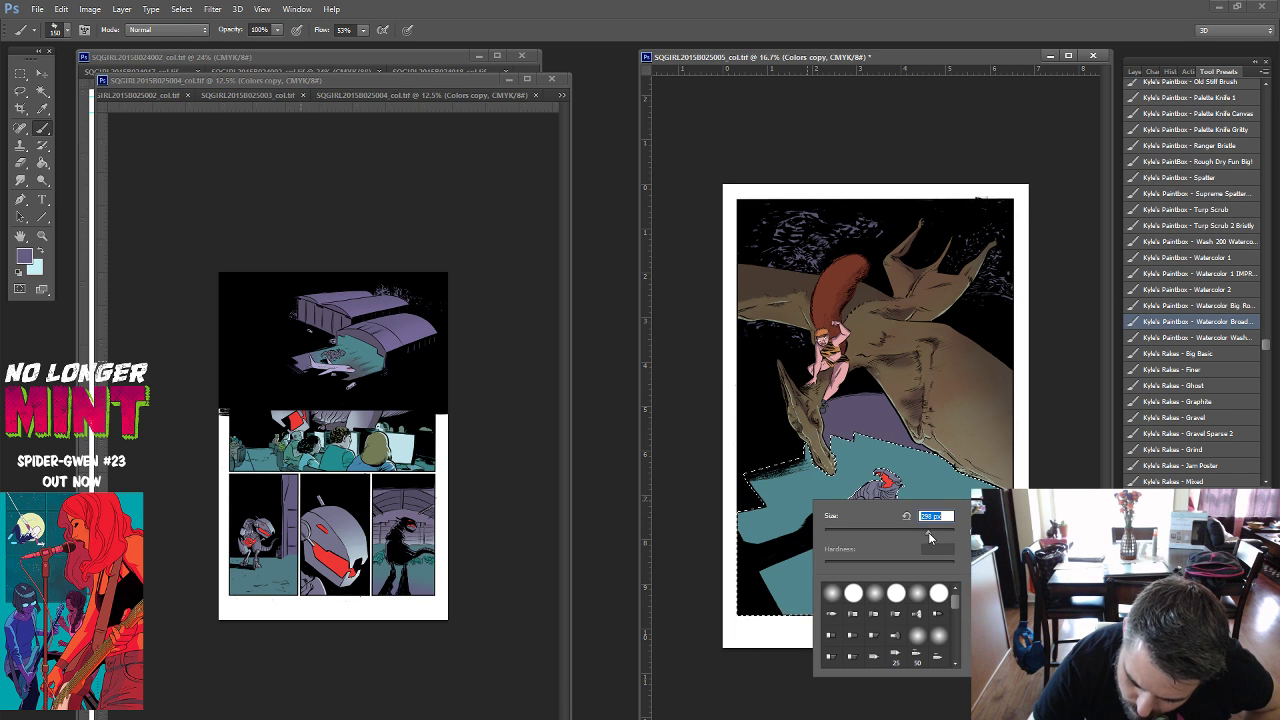
key("Return")
left_click(1137, 72)
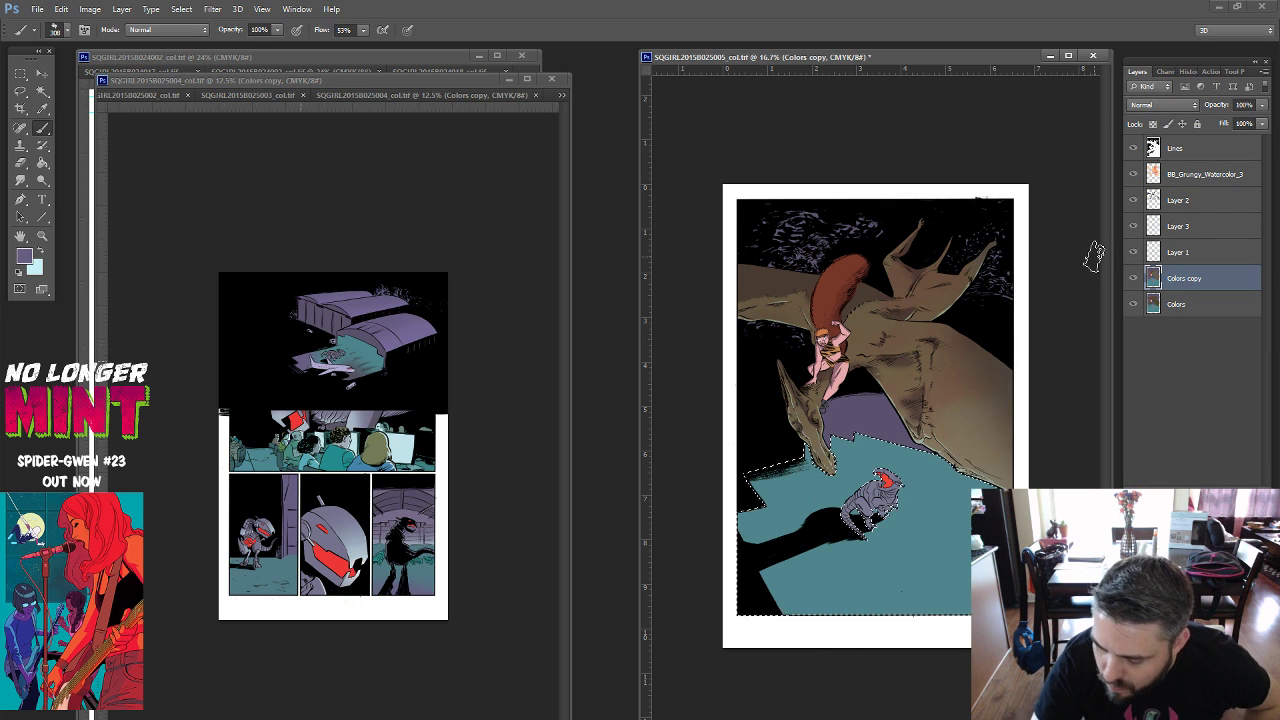
Brush loose purple strokes over the floor, then teal strokes sampled from the floor.
mouse_move(765, 500)
left_mouse_down()
mouse_move(800, 540)
mouse_move(870, 530)
left_mouse_up()
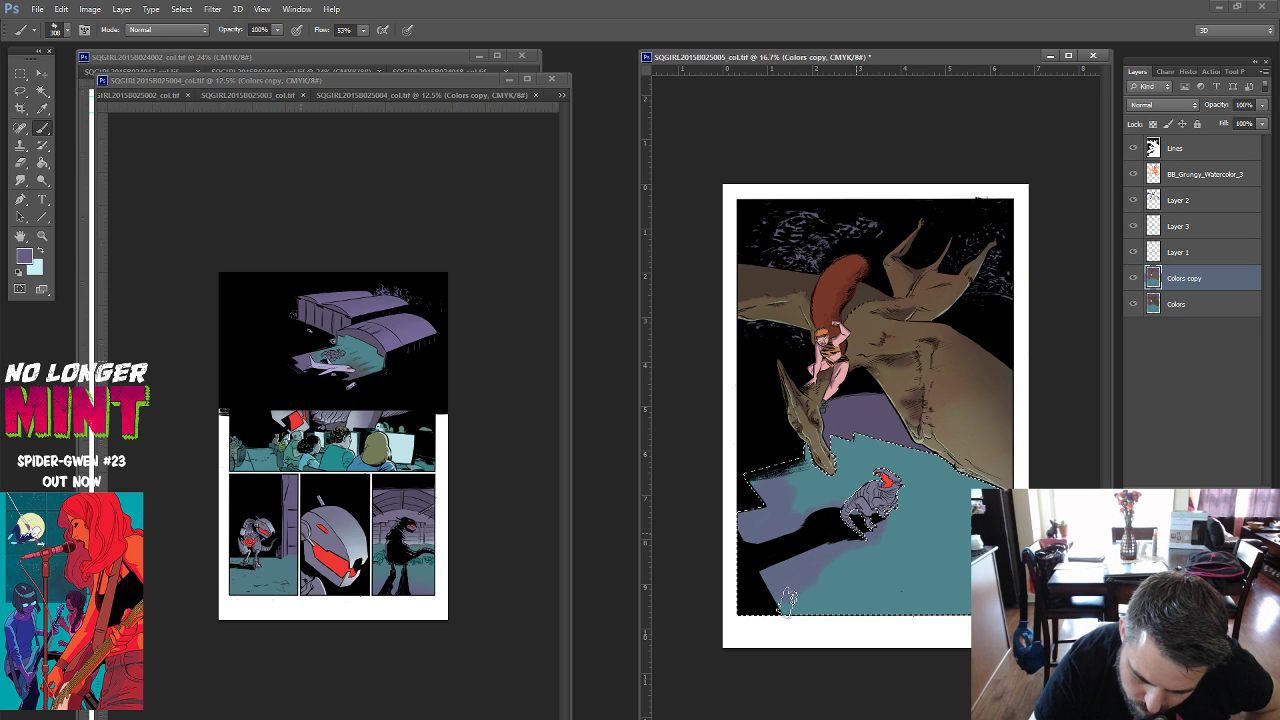
left_click_drag(789, 598, 860, 602)
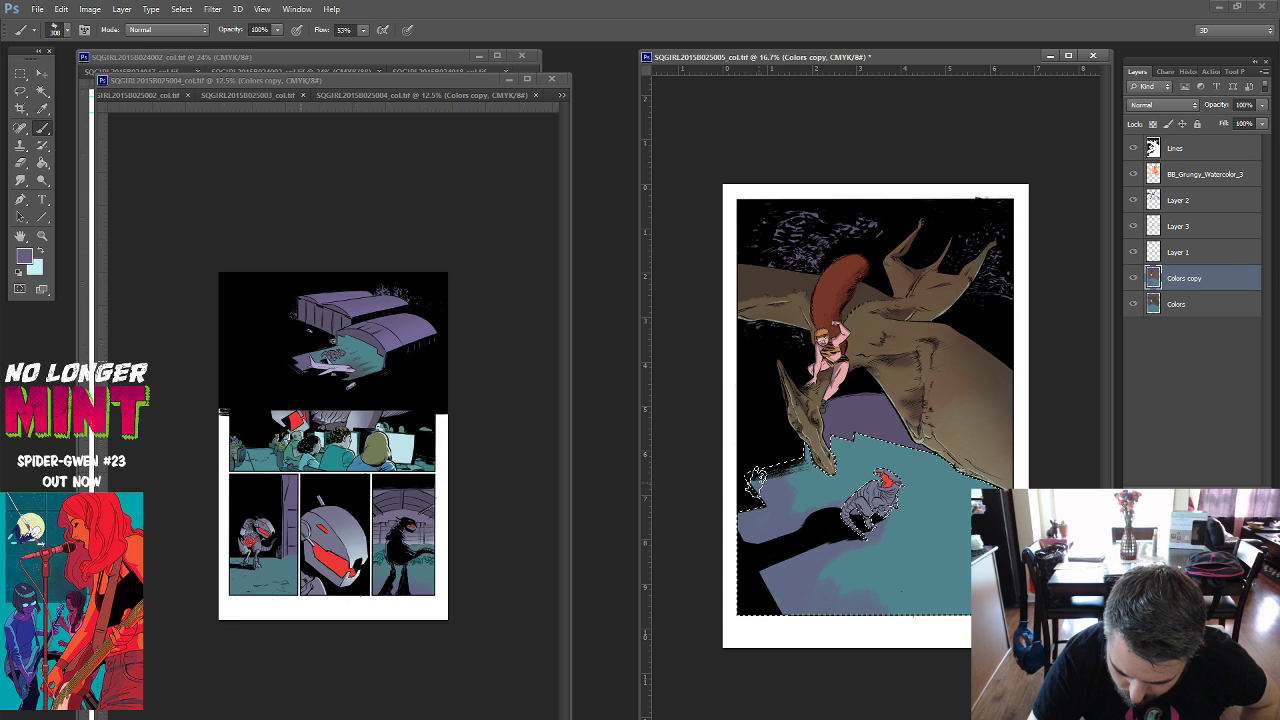
left_click_drag(848, 605, 796, 598)
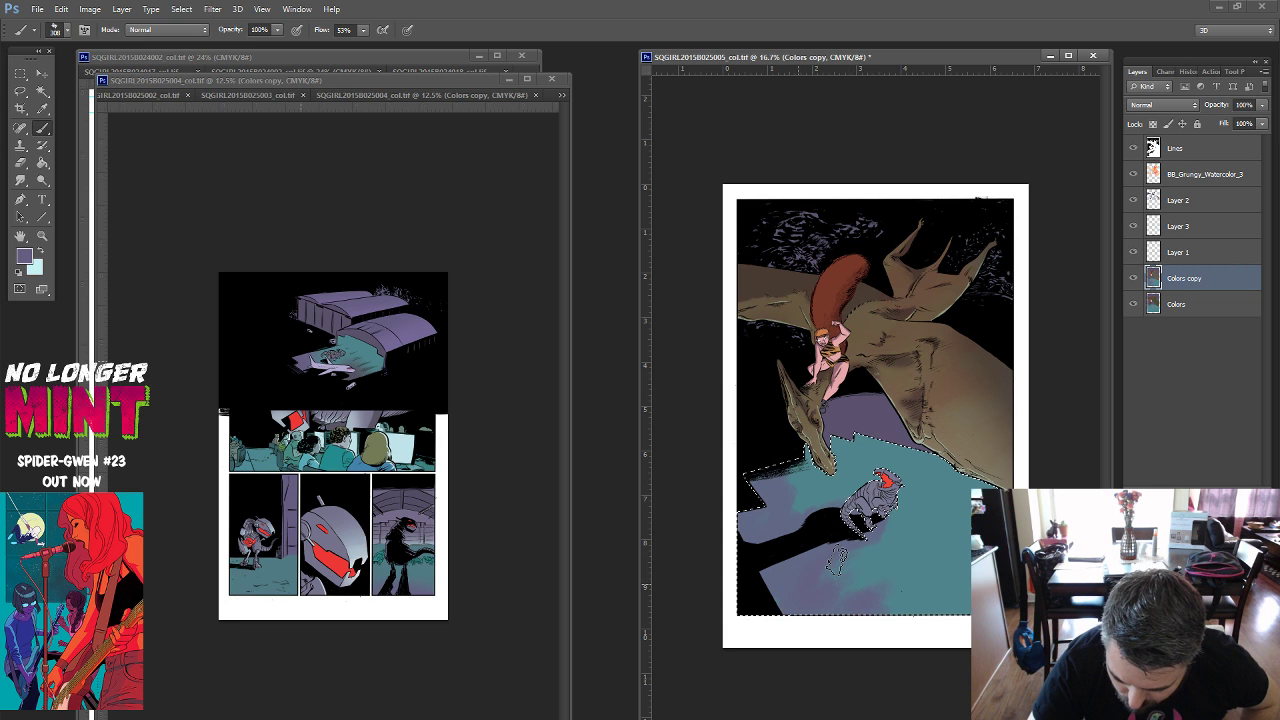
left_click(935, 500, "alt")
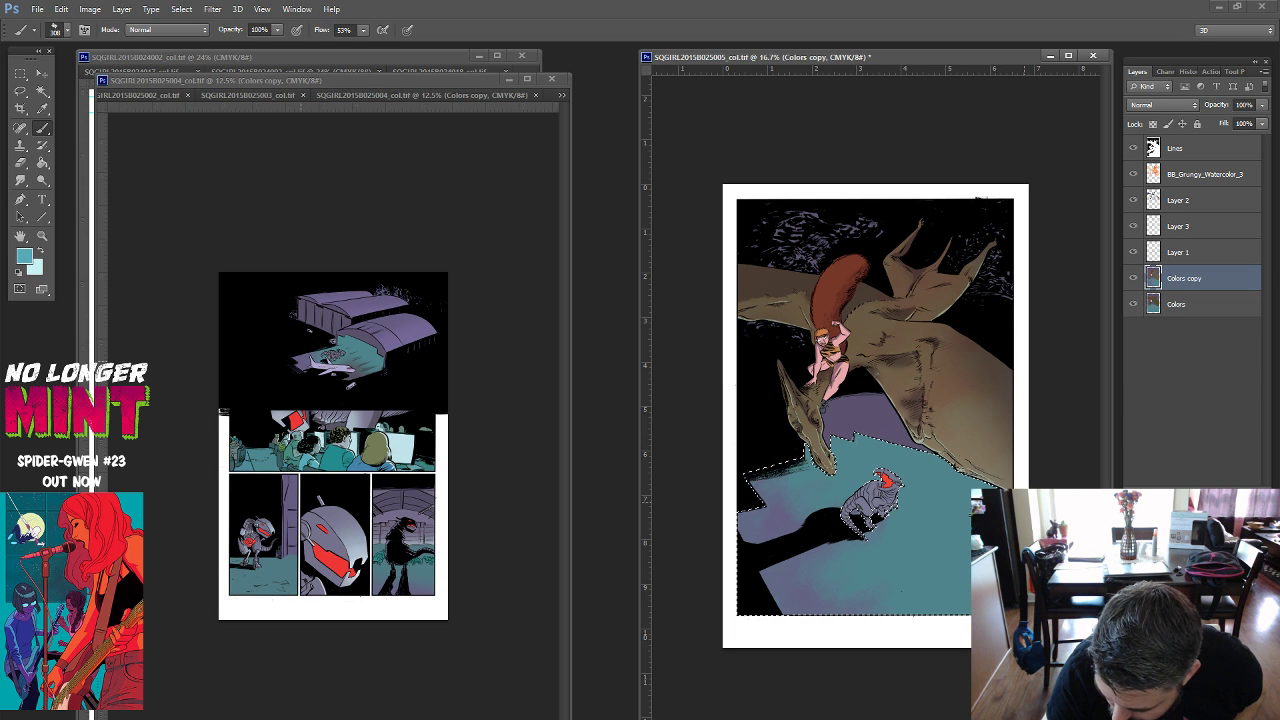
left_click_drag(862, 515, 900, 532)
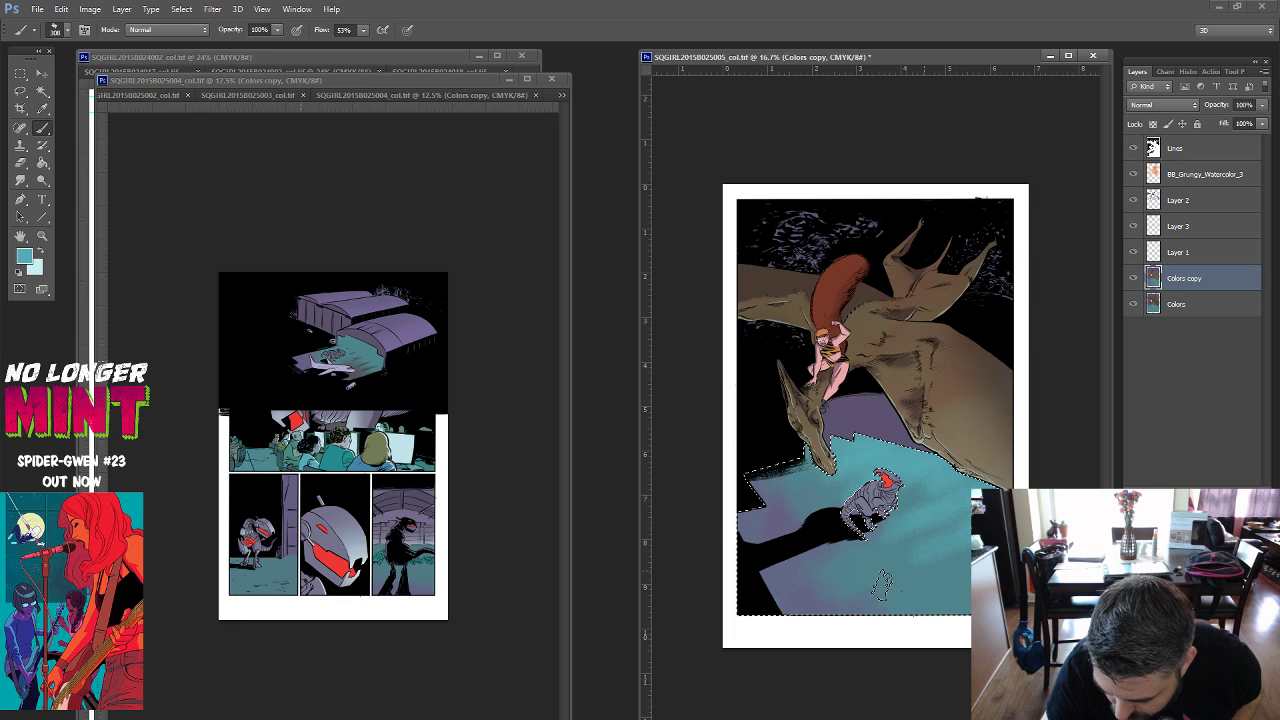
left_click(872, 565, "alt")
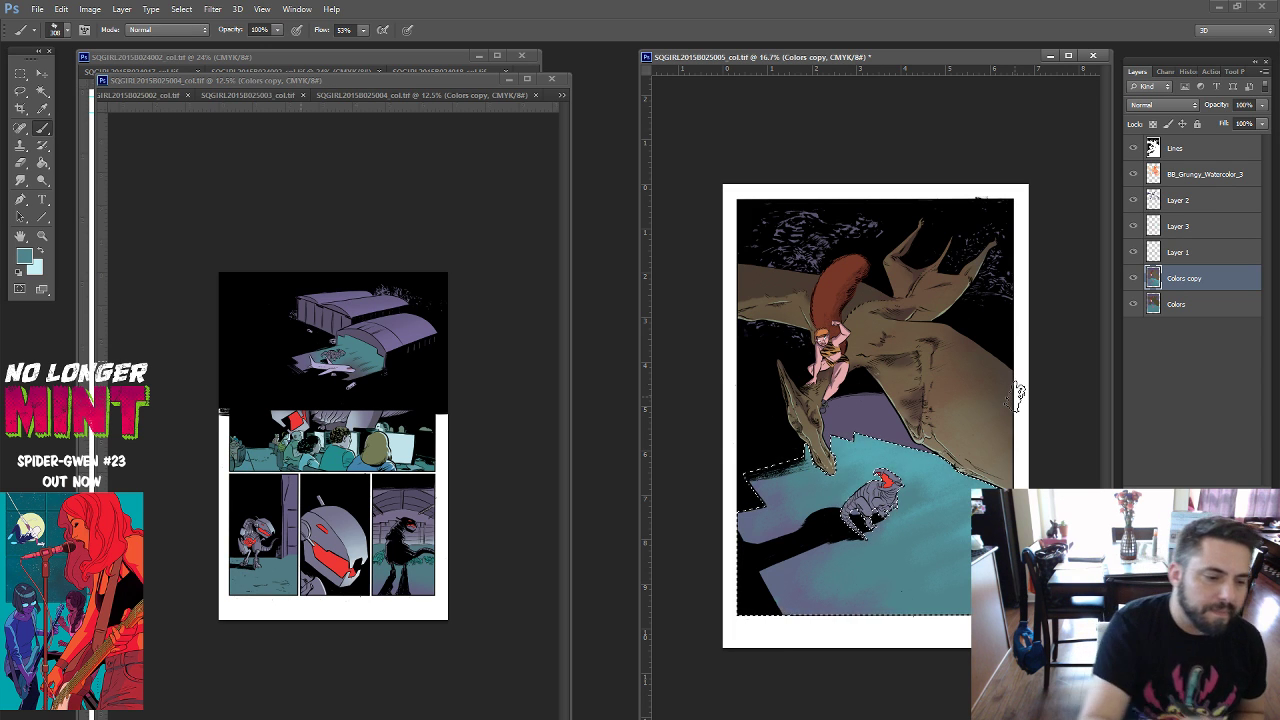
Drop the floor selection and Magic Wand-select the grey dinosaur including its legs.
left_click(42, 90)
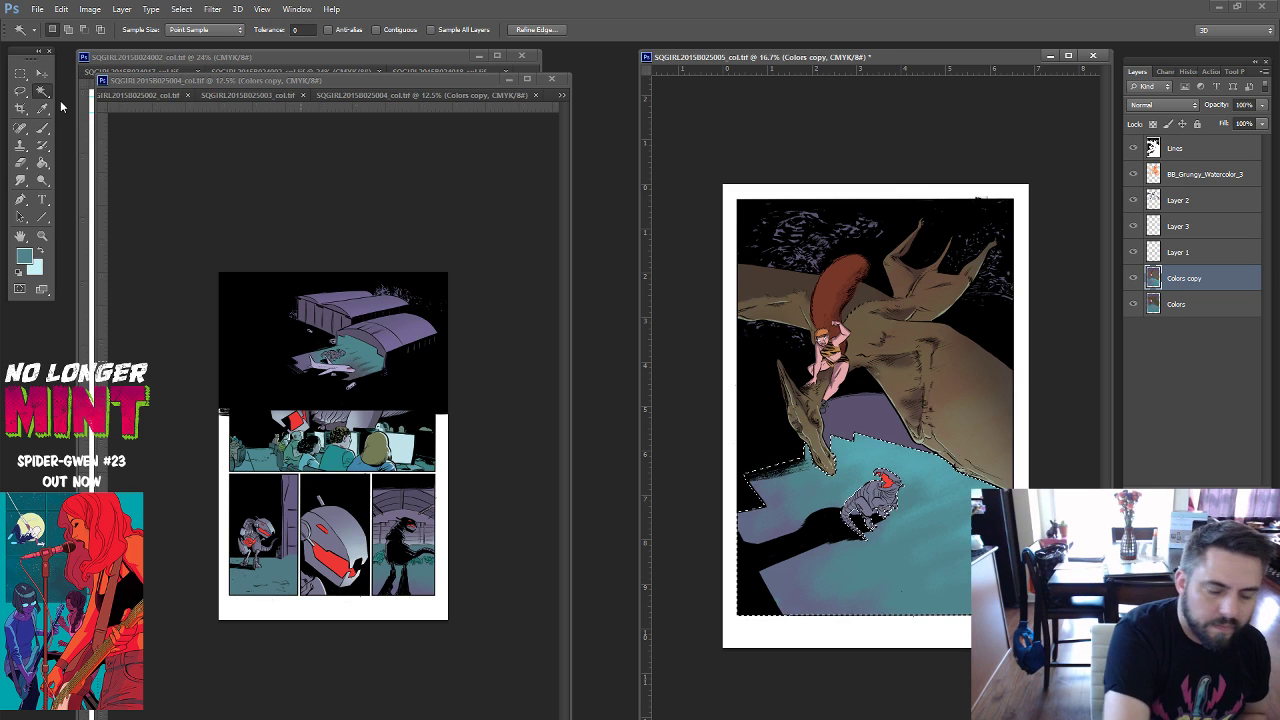
key("ctrl+d")
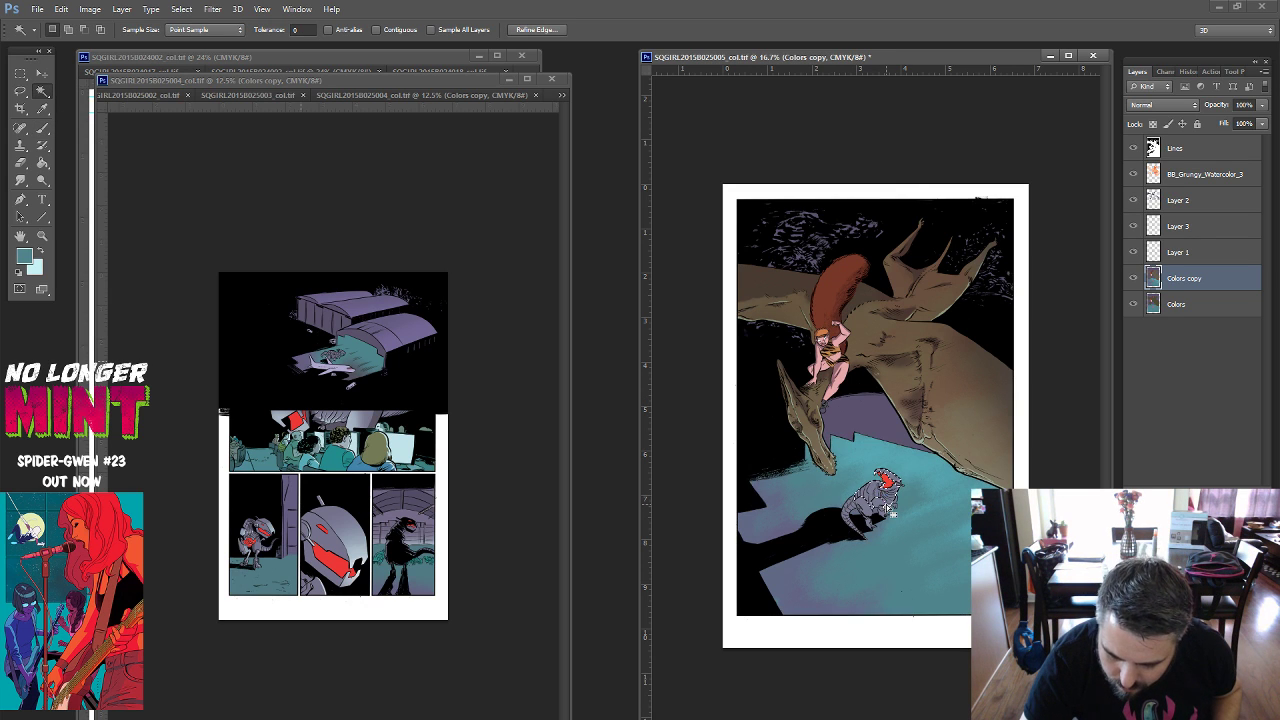
left_click(890, 509)
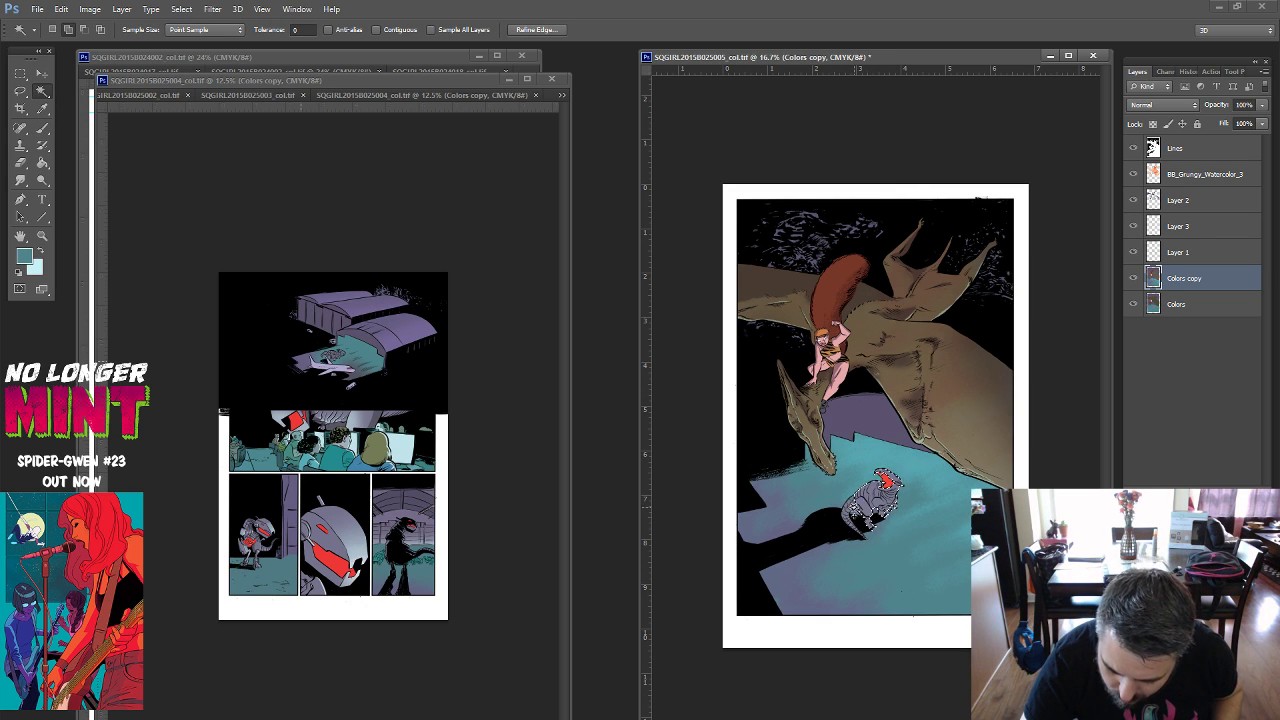
left_click(878, 508, "shift")
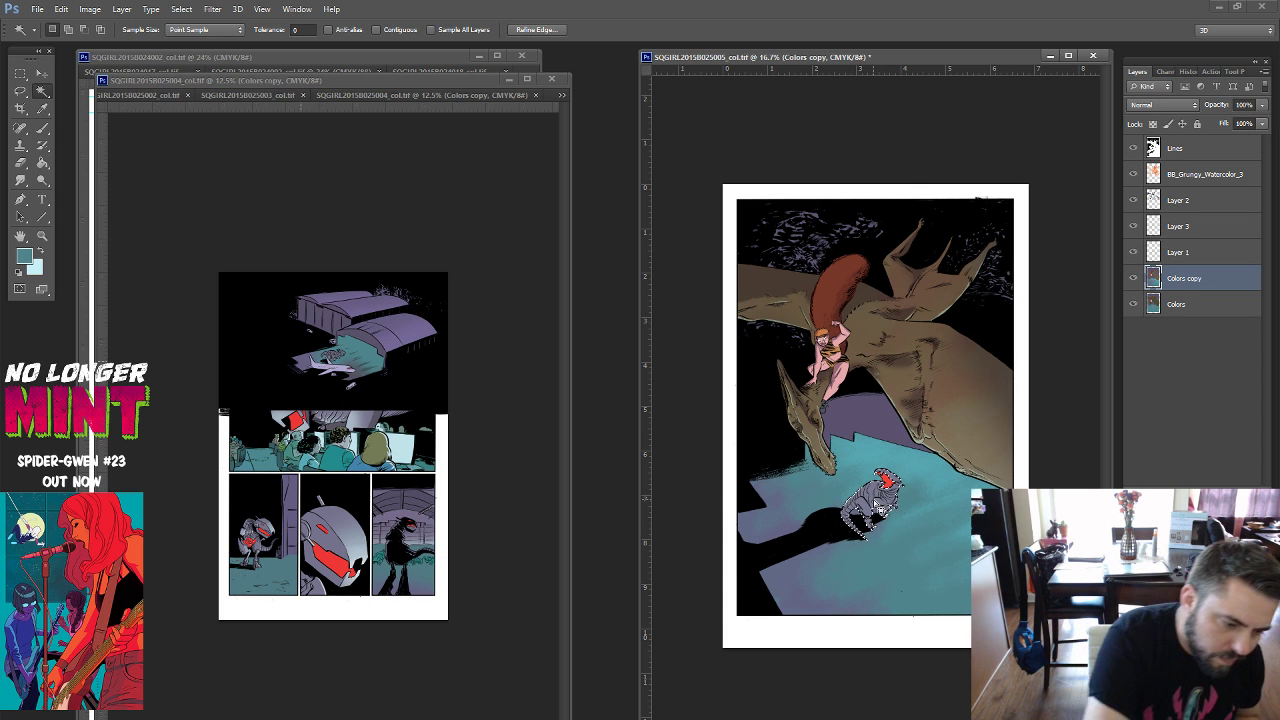
Set the foreground colour to pale blue-gray (R 148, G 169, B 207).
key("i")
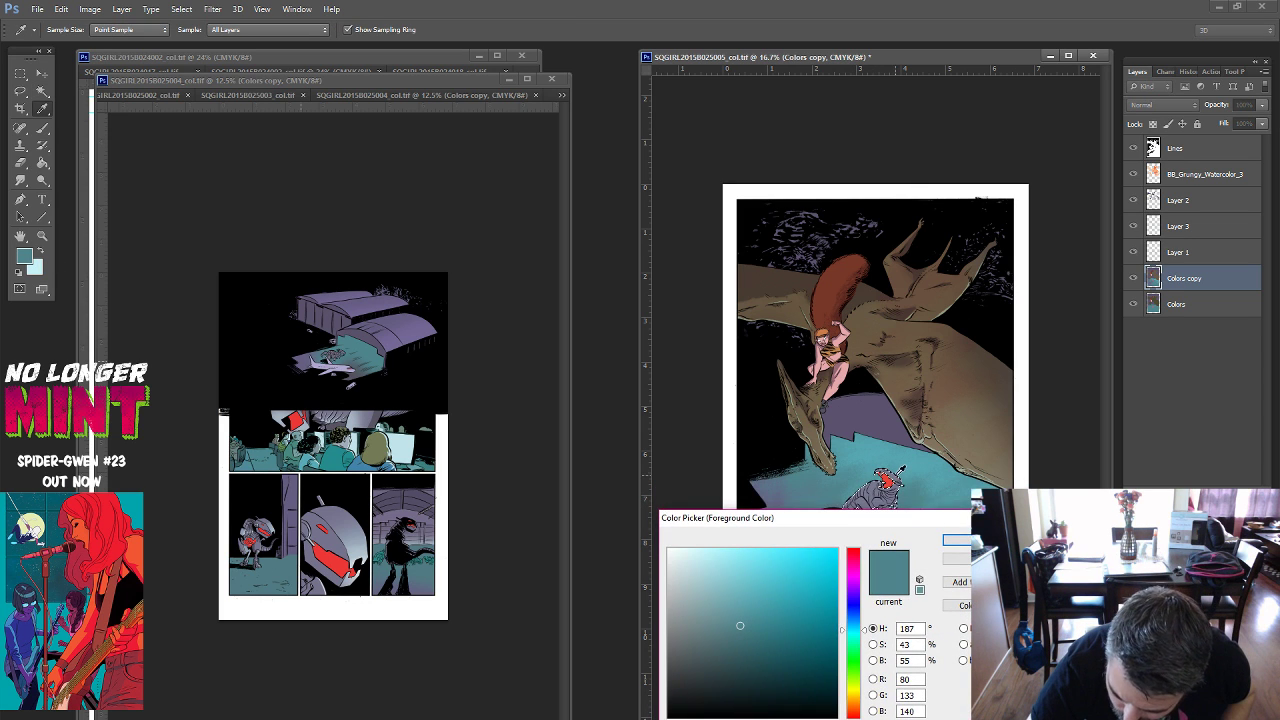
left_click(900, 470)
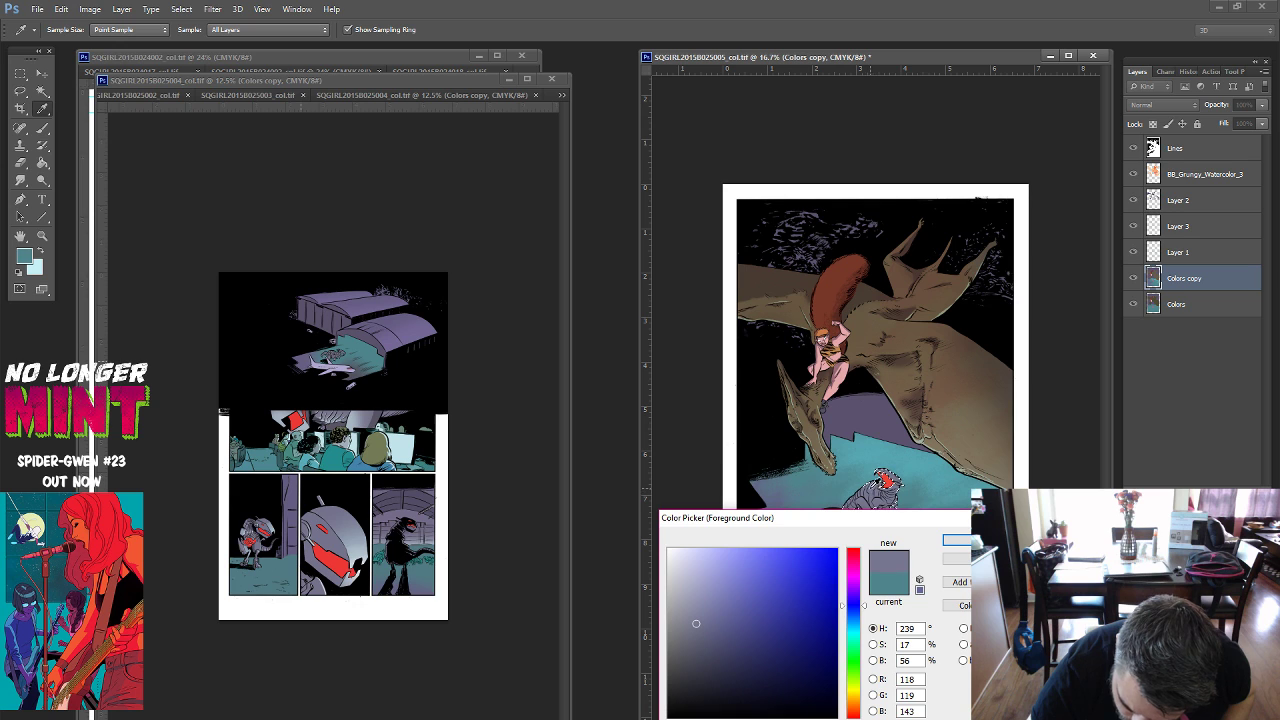
left_click(716, 580)
left_click(863, 617)
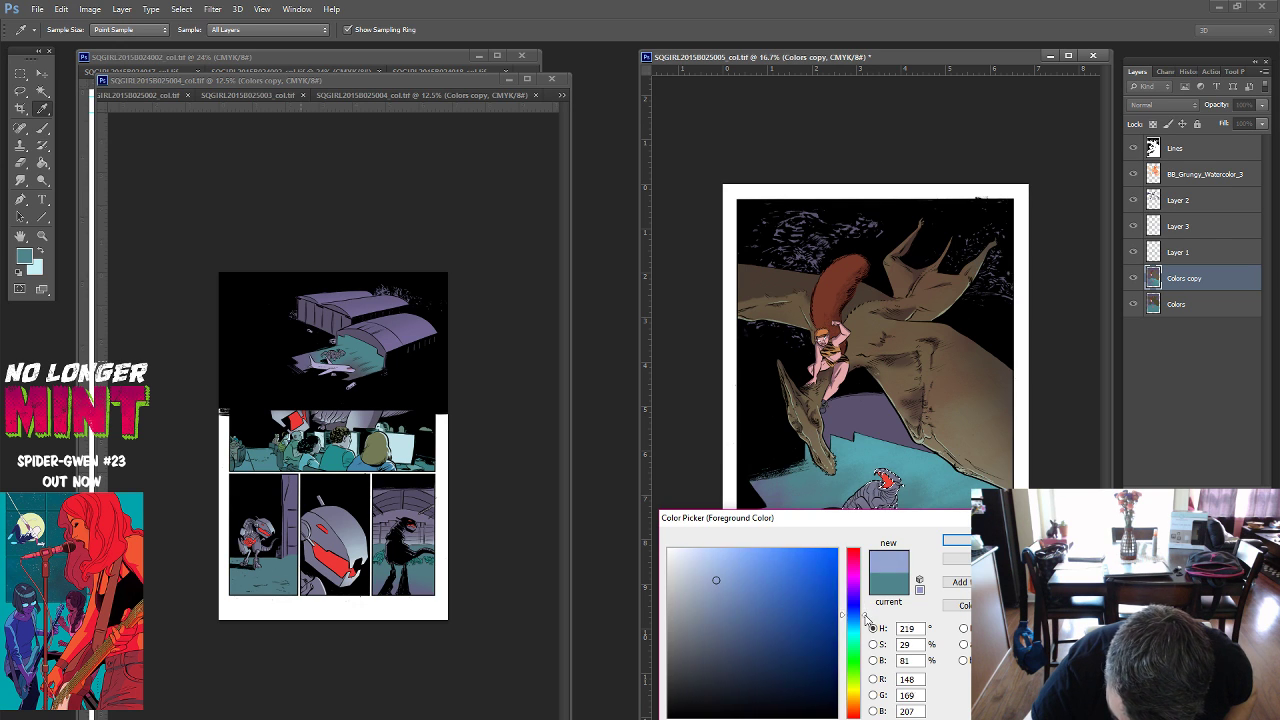
left_click(957, 540)
Switch to the Brush tool, adjust its settings, and zoom to 33.3%.
key("w")
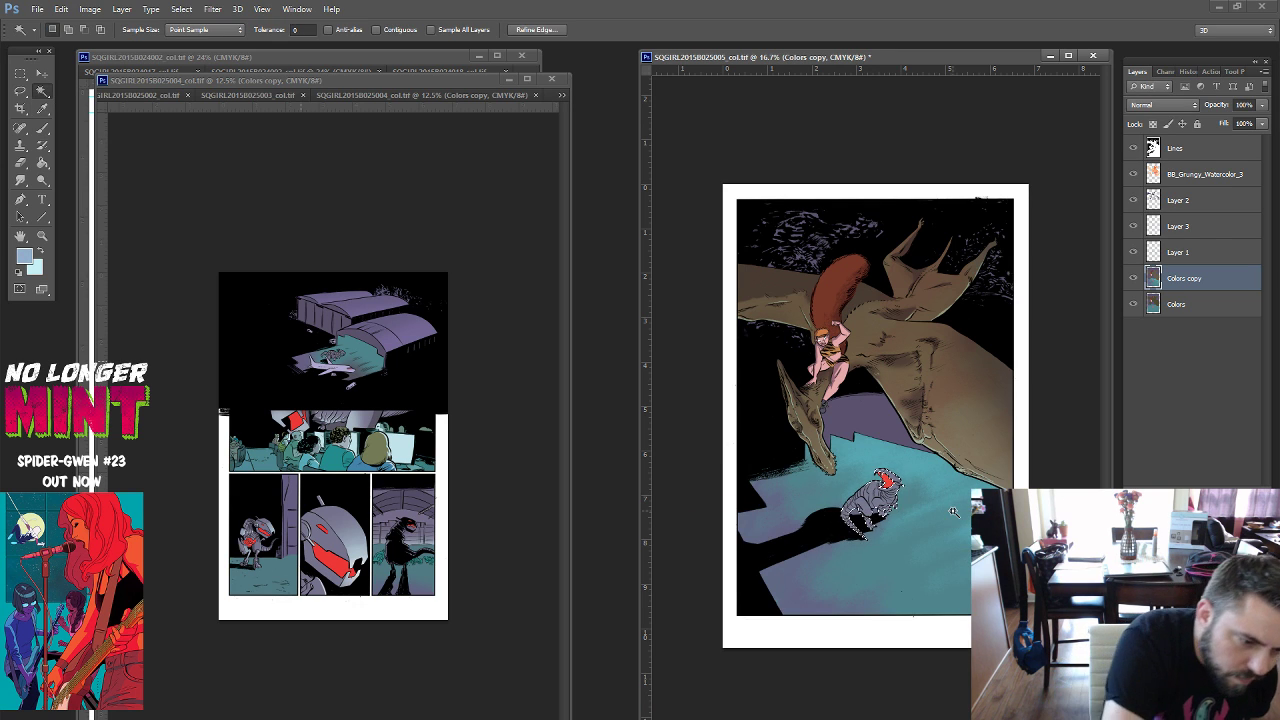
key("b")
right_click(953, 512)
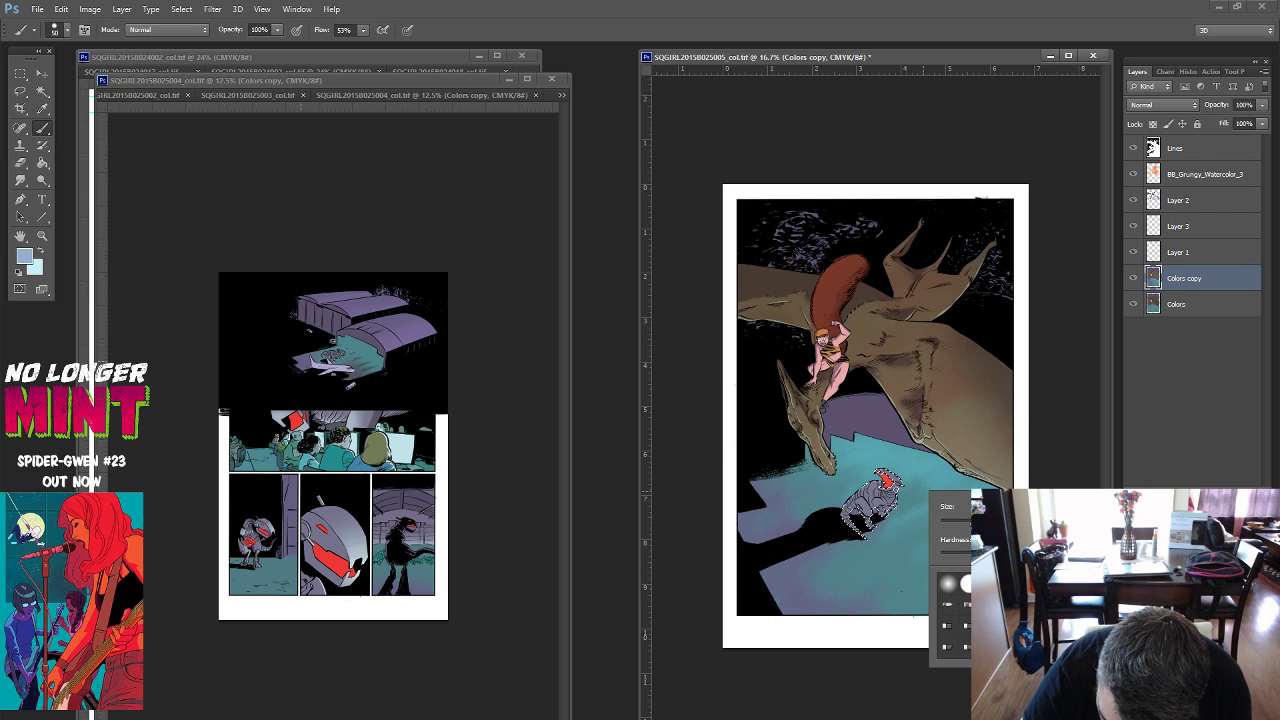
key("Return")
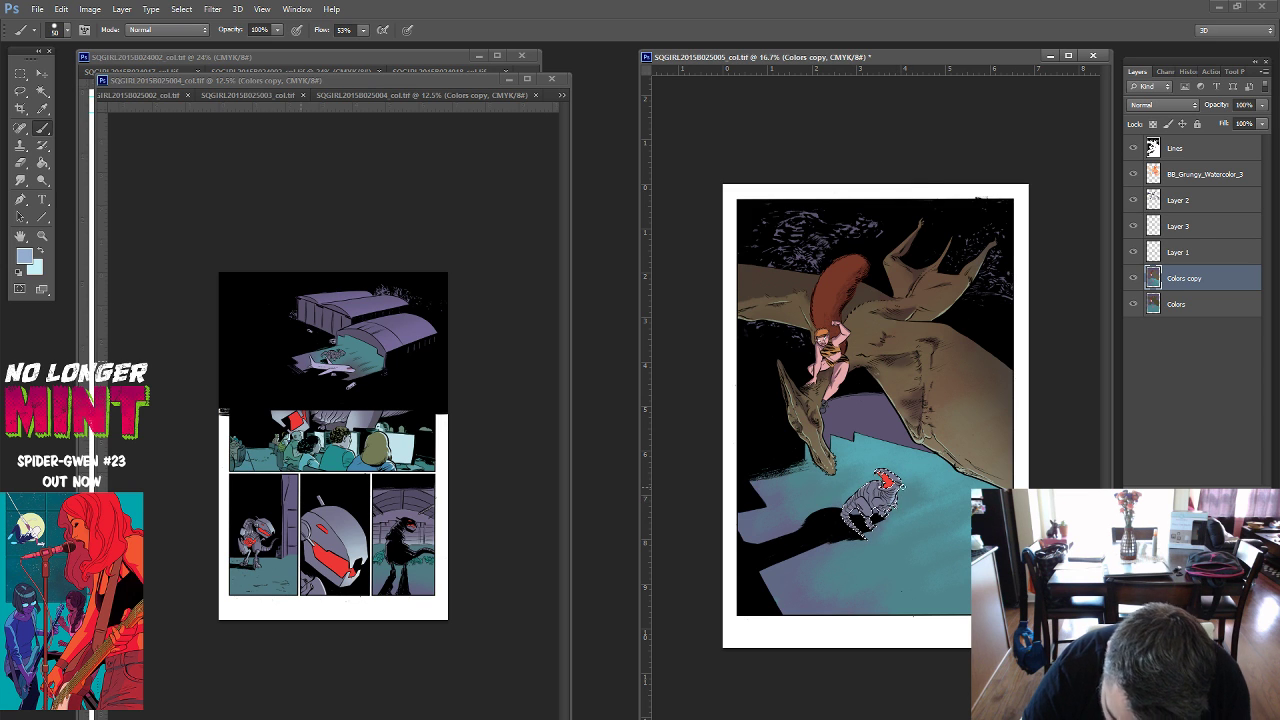
key("ctrl+plus")
key("ctrl+plus")
Zoom in further on the dinosaur and choose a grey-purple foreground colour.
key("ctrl+plus")
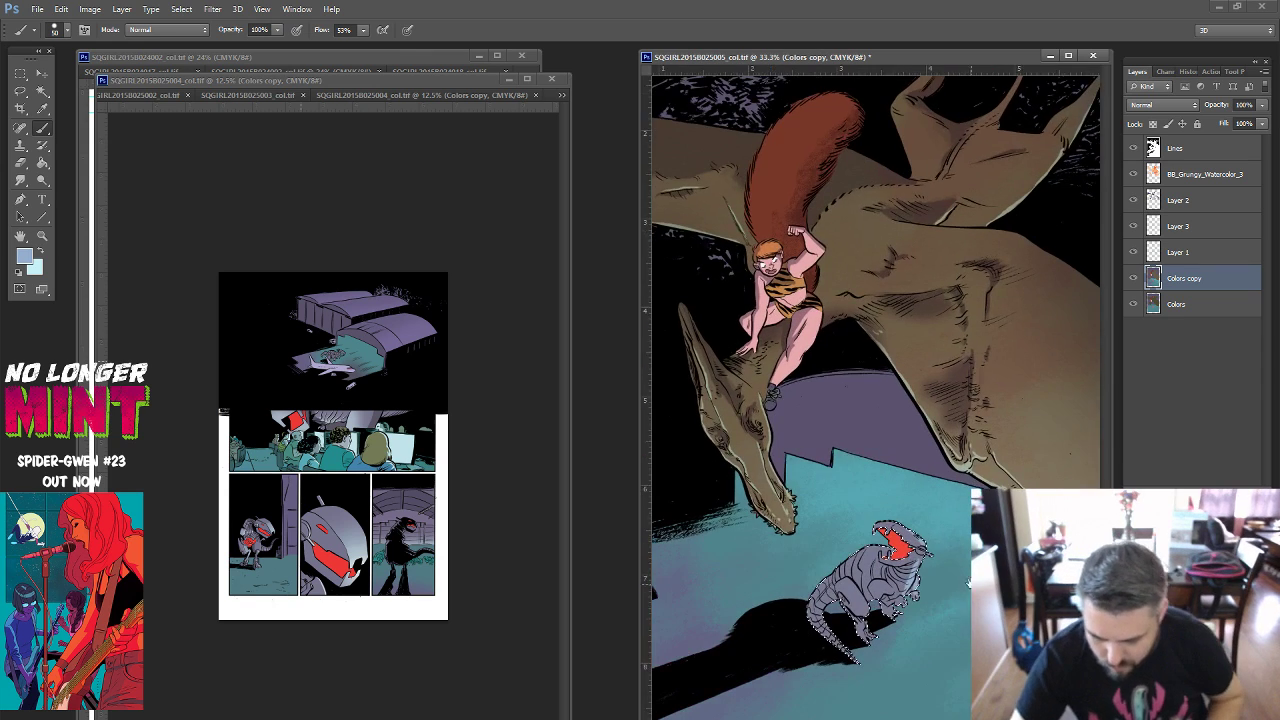
key("ctrl+plus")
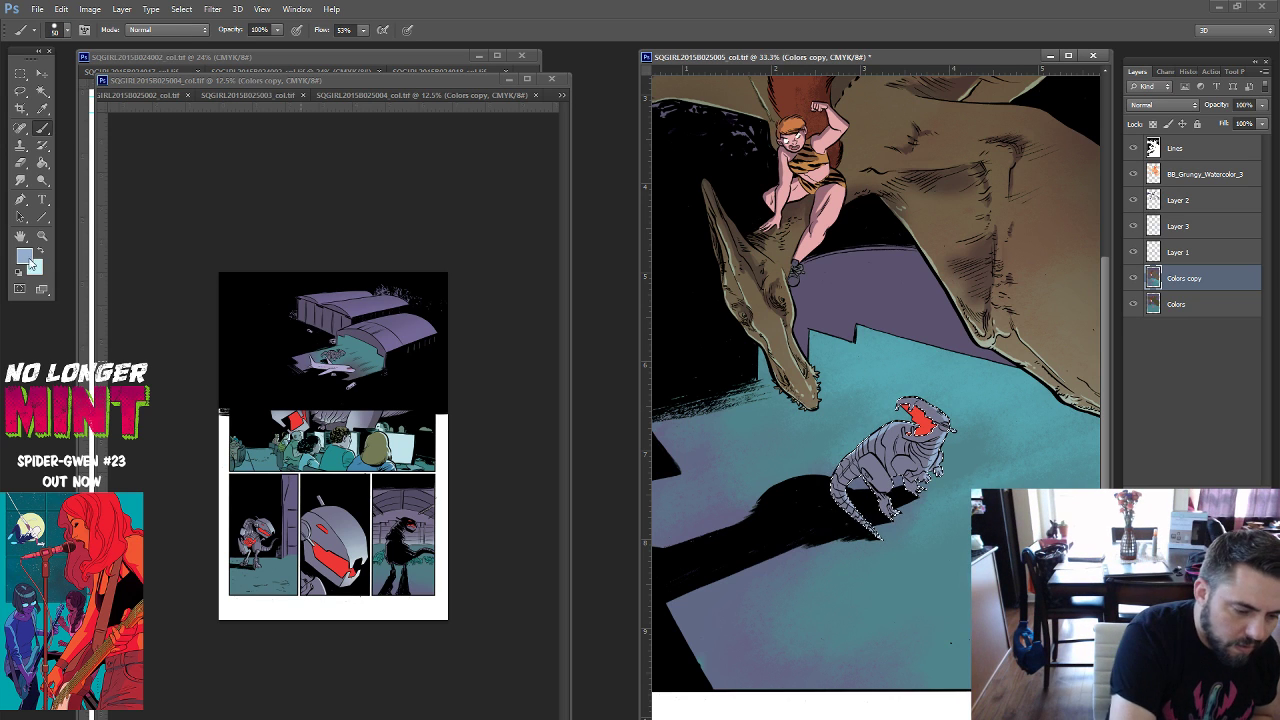
left_click(27, 259)
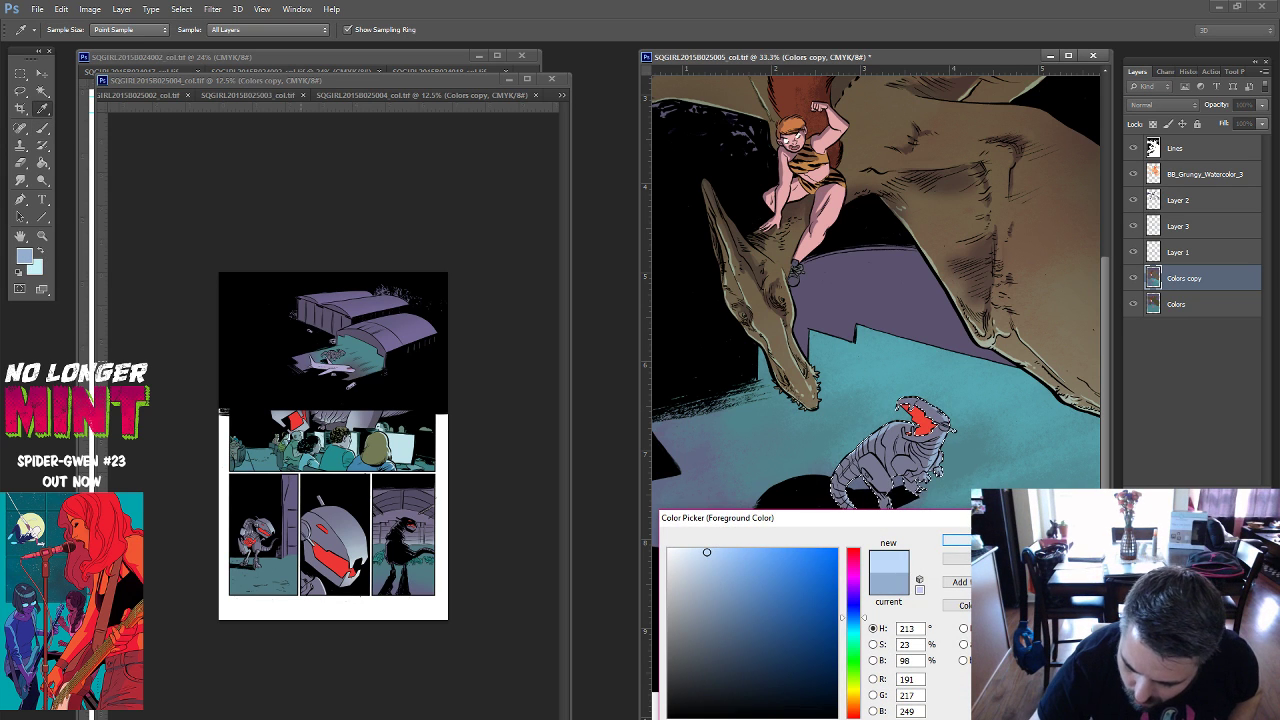
key("Return")
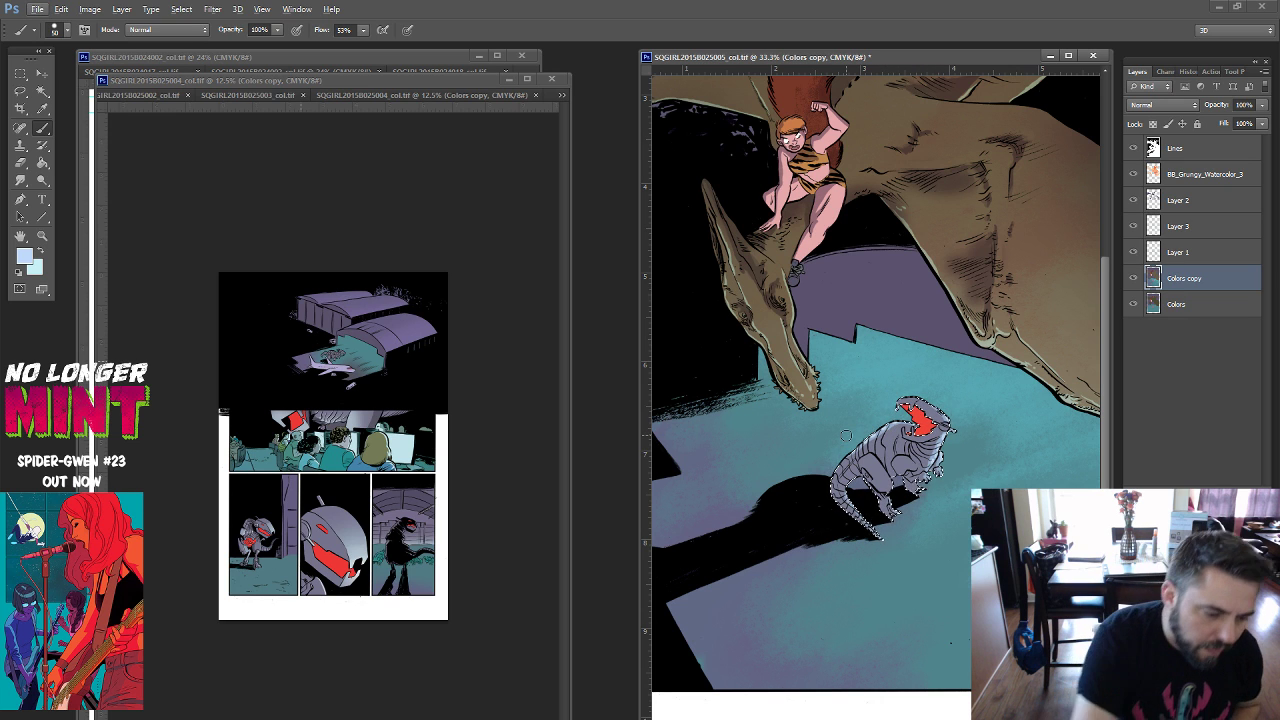
left_click(25, 256)
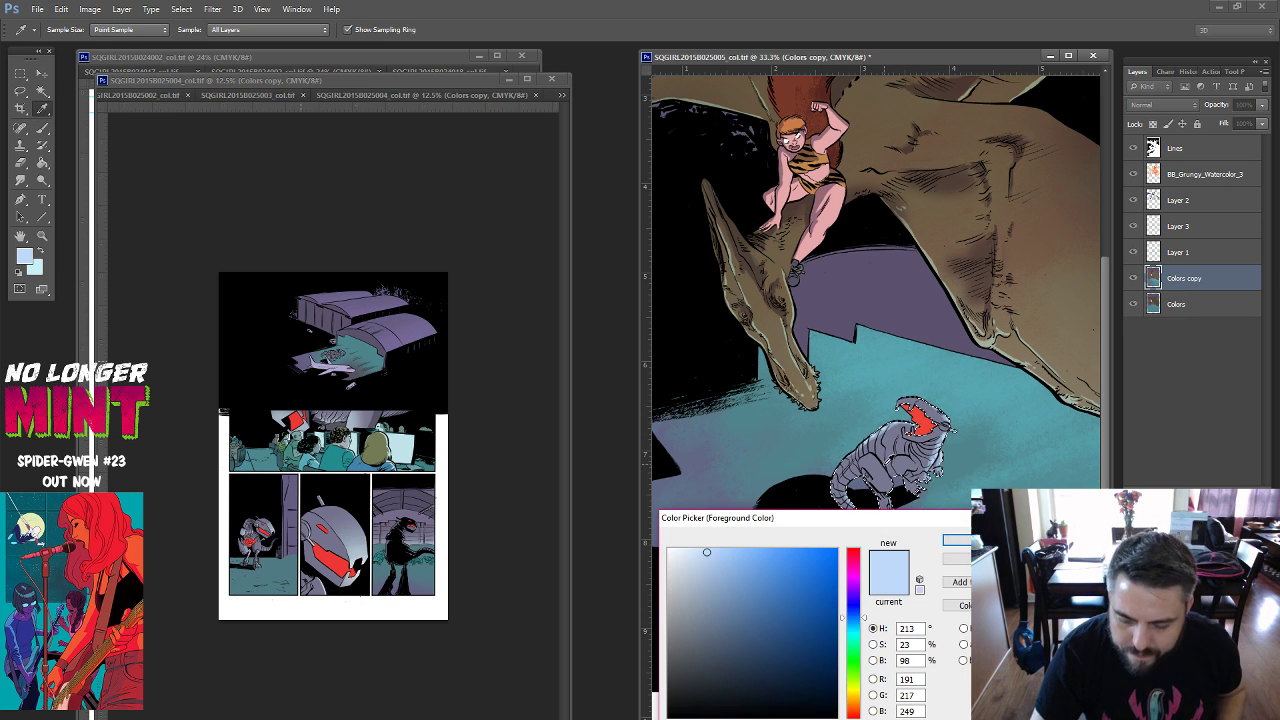
left_click(780, 300)
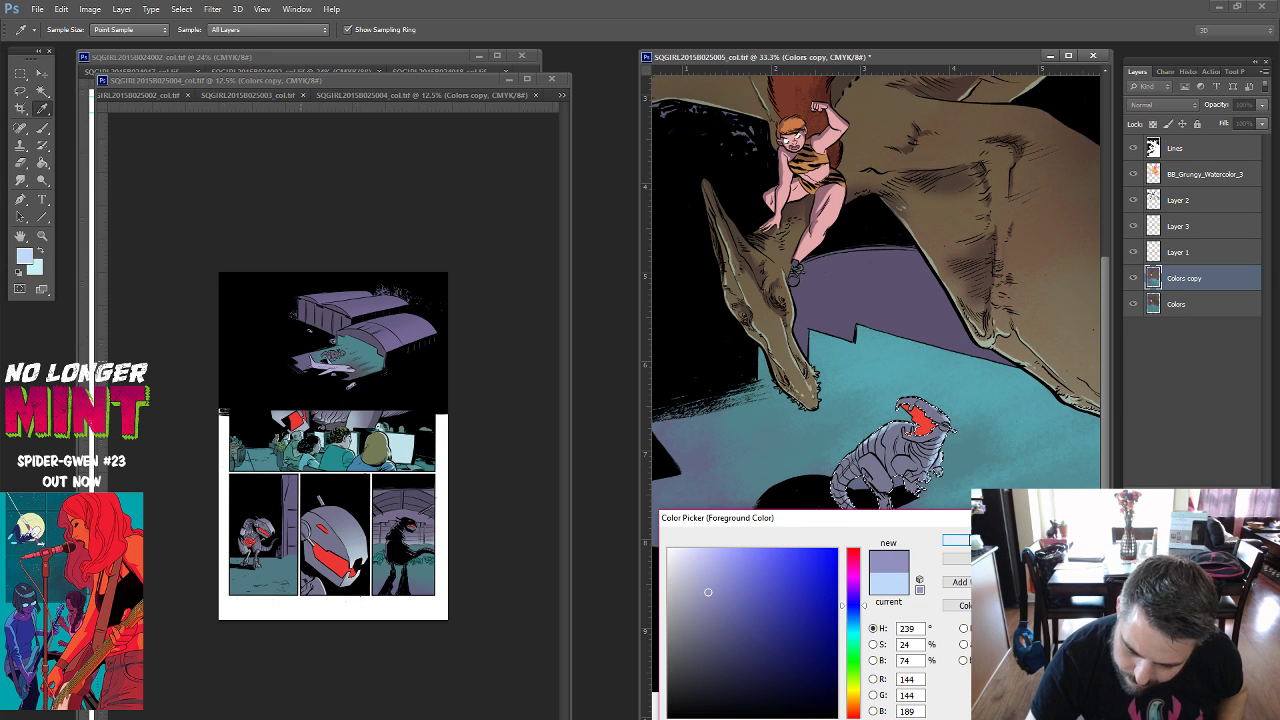
key("Return")
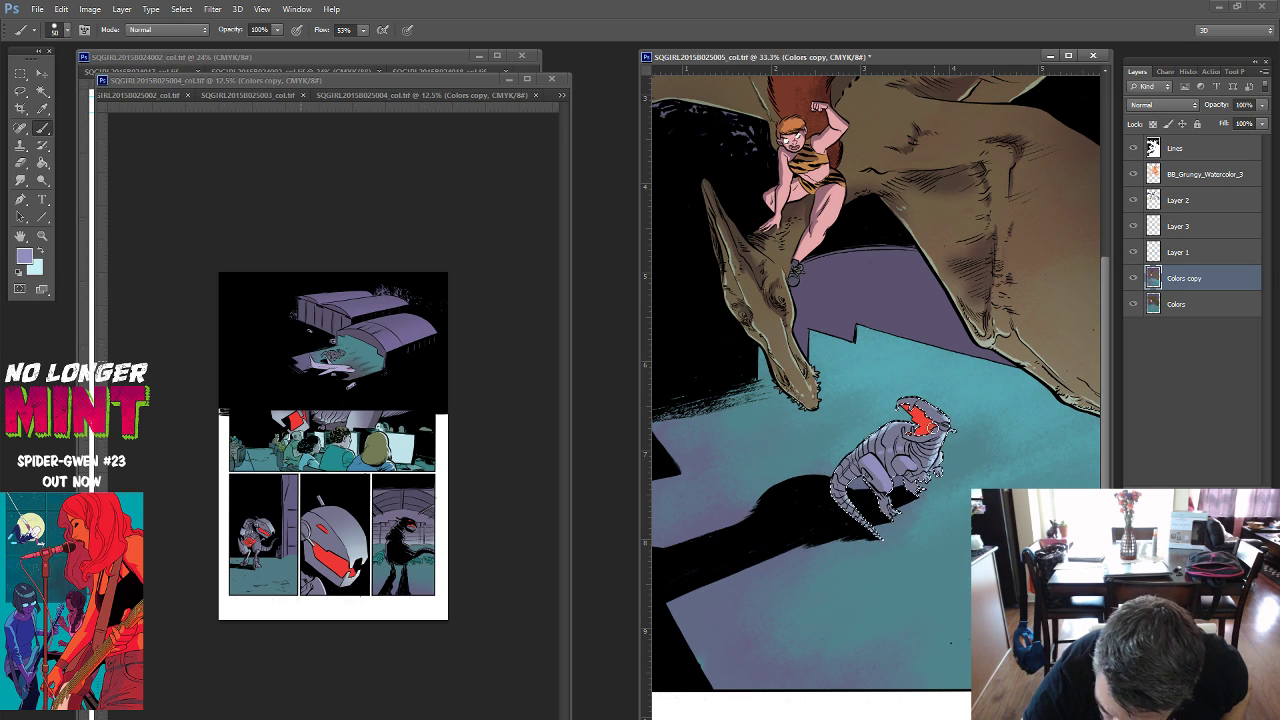
Dab shading on the dinosaur's body, sampling reds, light blues and dark grey-purples.
left_click(915, 424, "alt")
left_click_drag(888, 464, 891, 472)
left_click(878, 478, "alt")
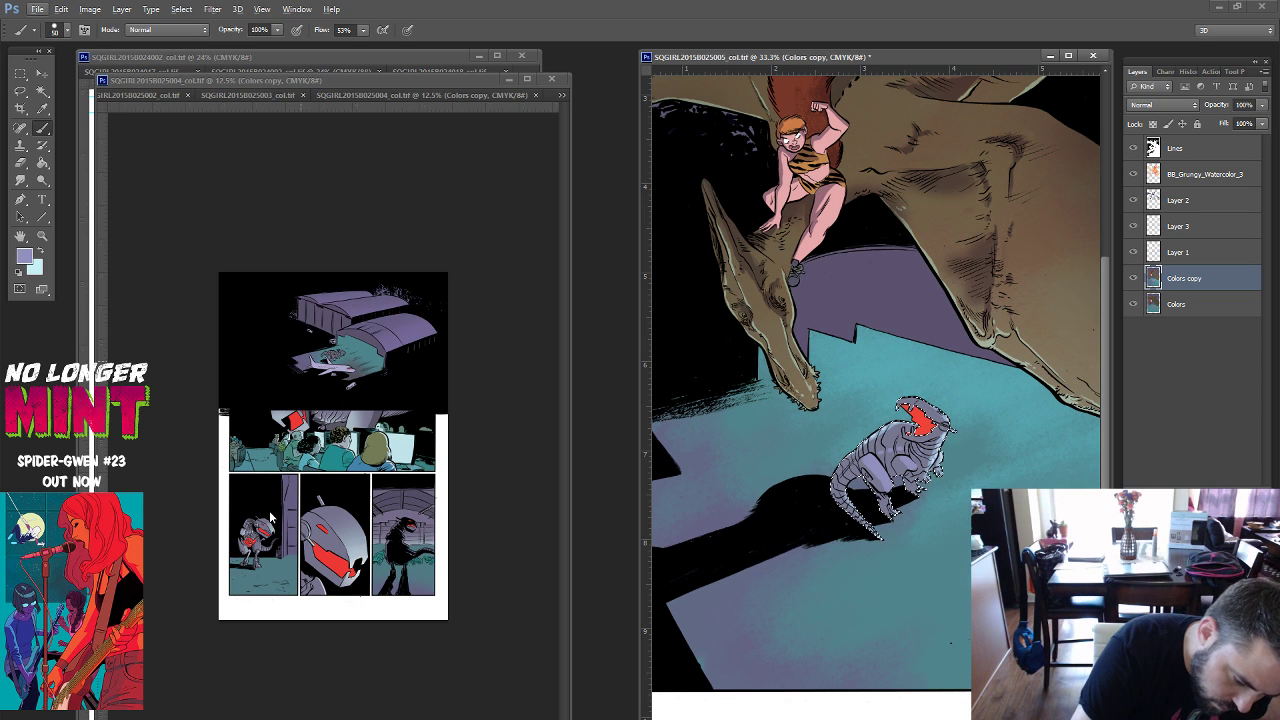
key("alt")
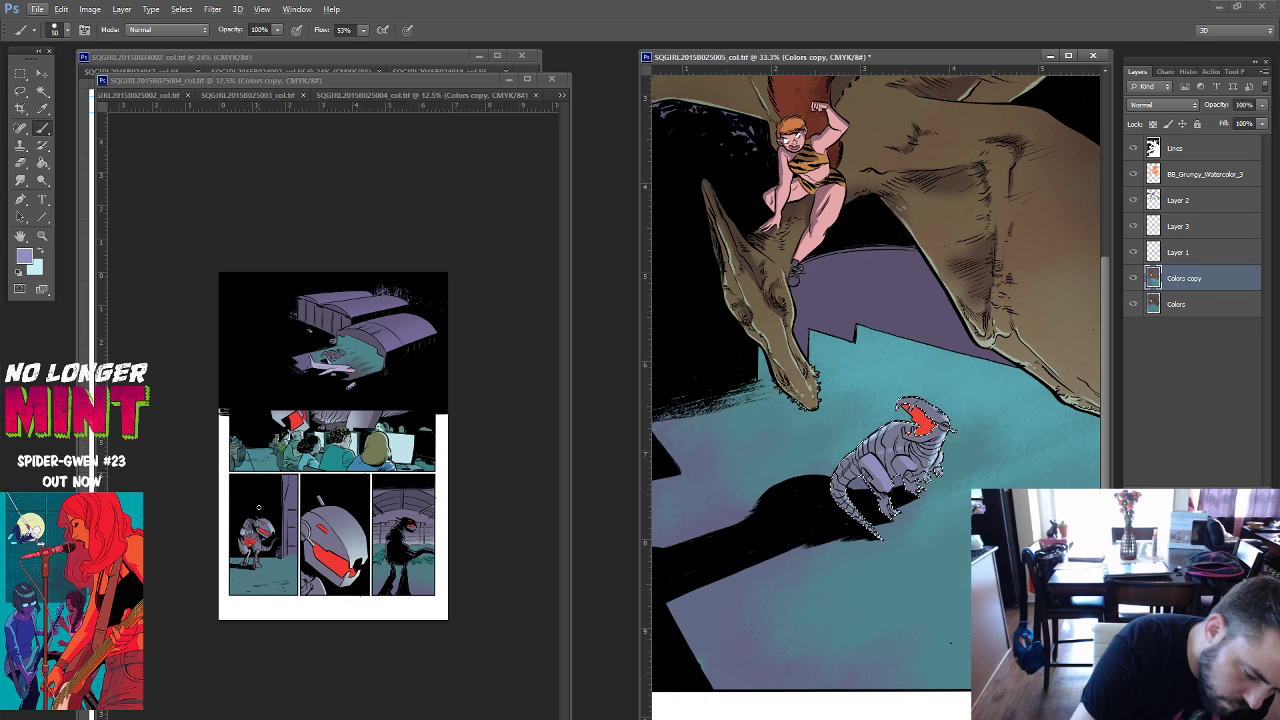
left_click(250, 518)
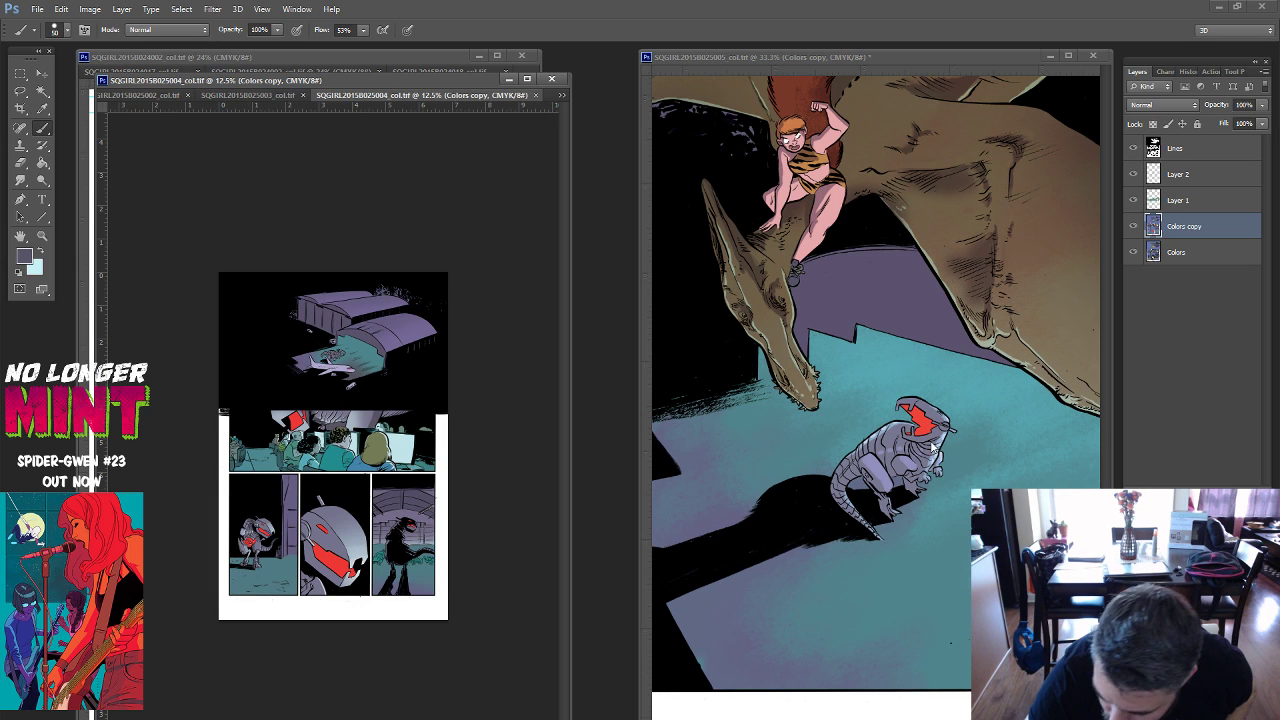
key("ctrl+Tab")
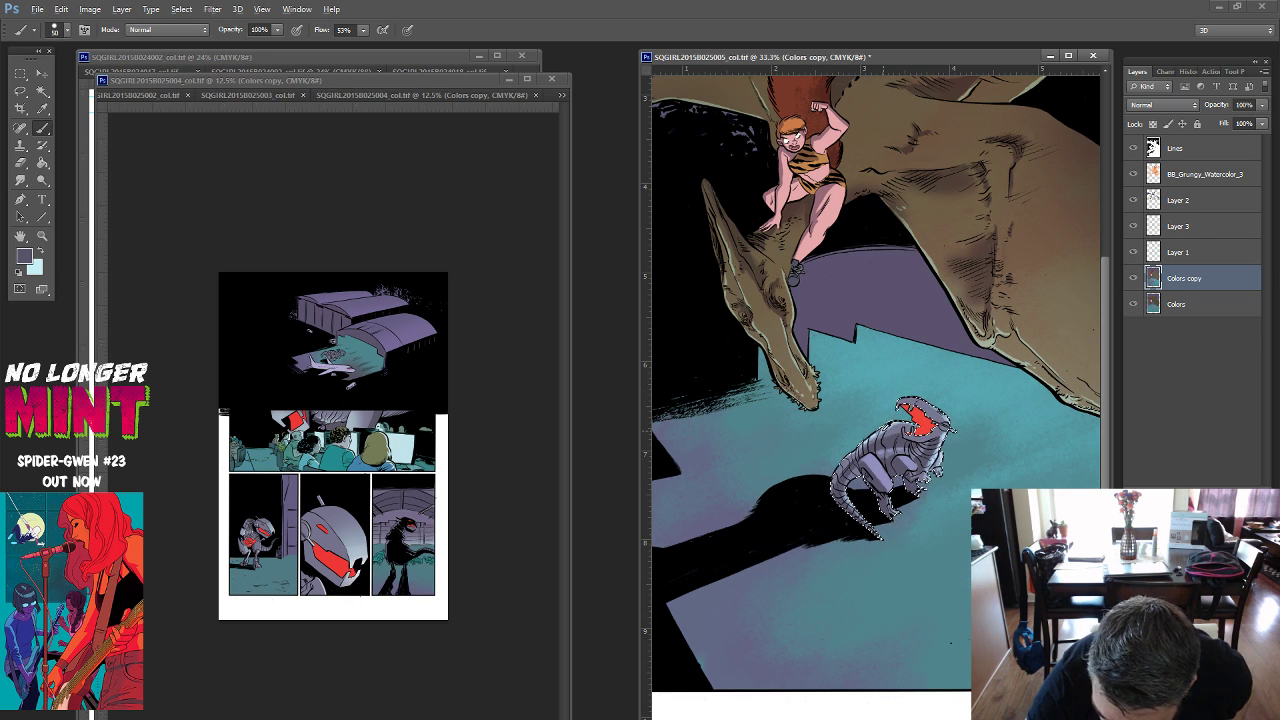
left_click(950, 389, "alt")
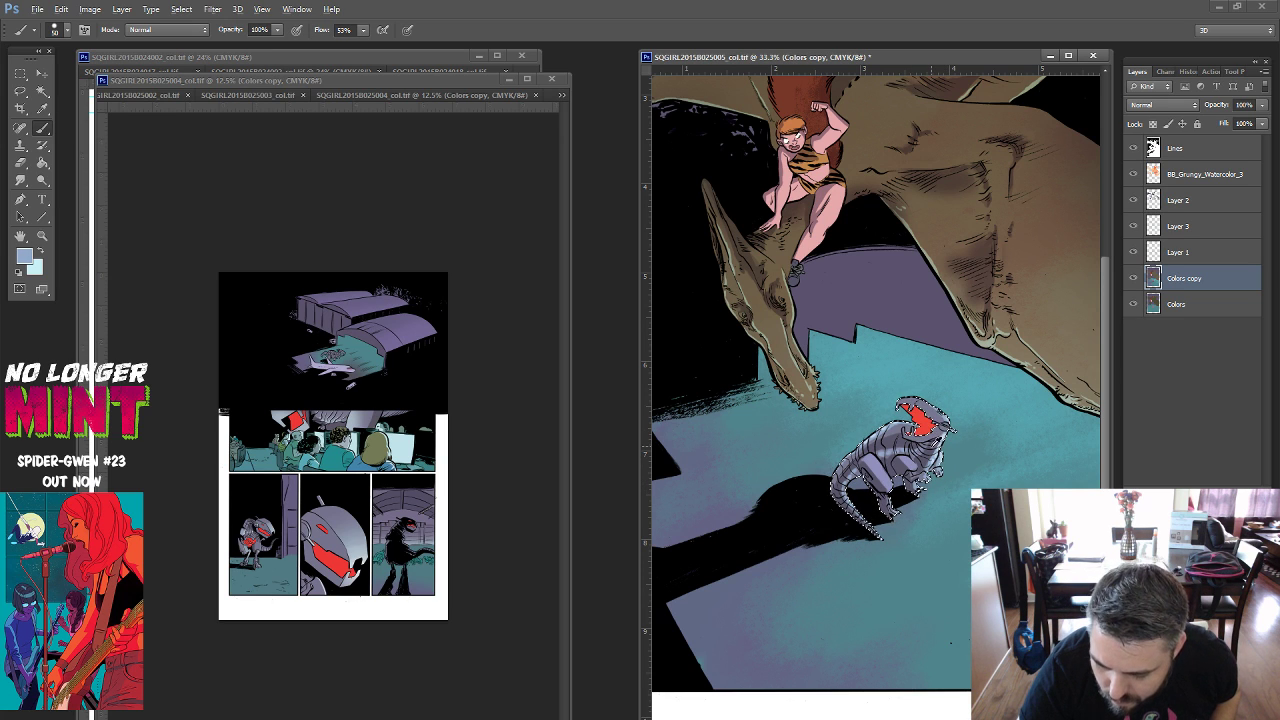
left_click(890, 460, "alt")
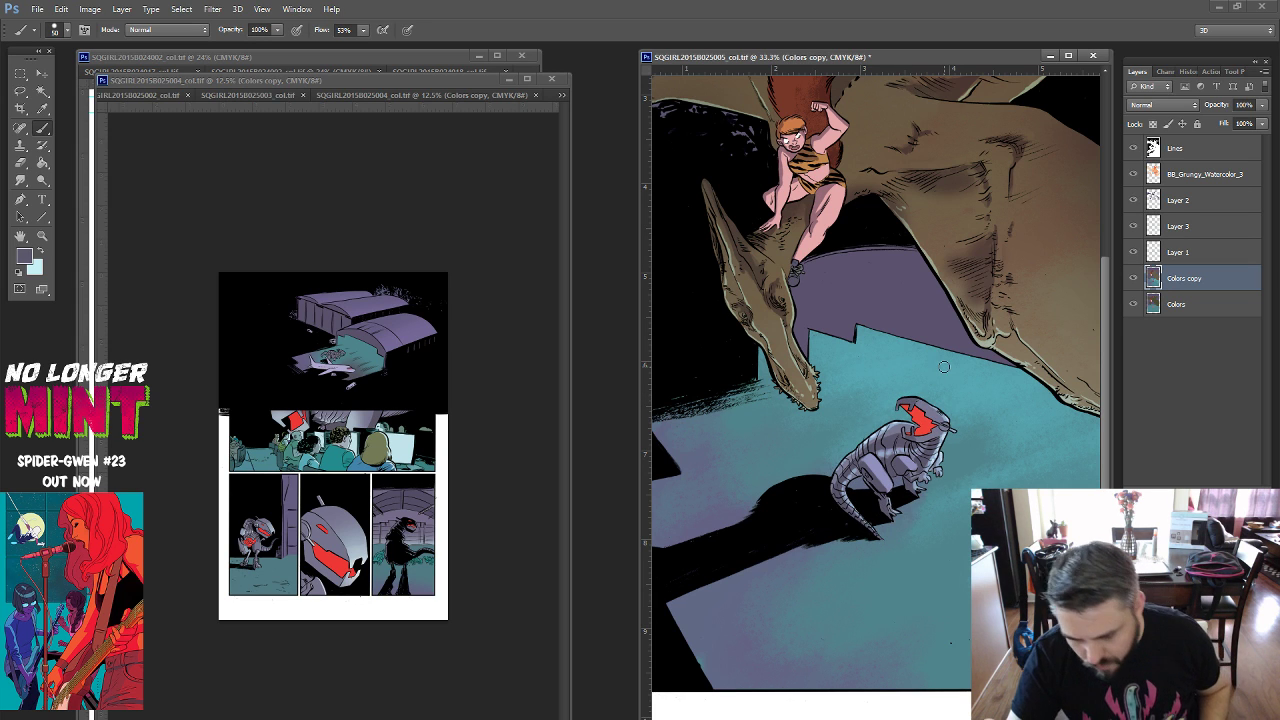
Deselect, sample a canvas colour, resize the brush, and switch to the Magic Wand.
key("ctrl+d")
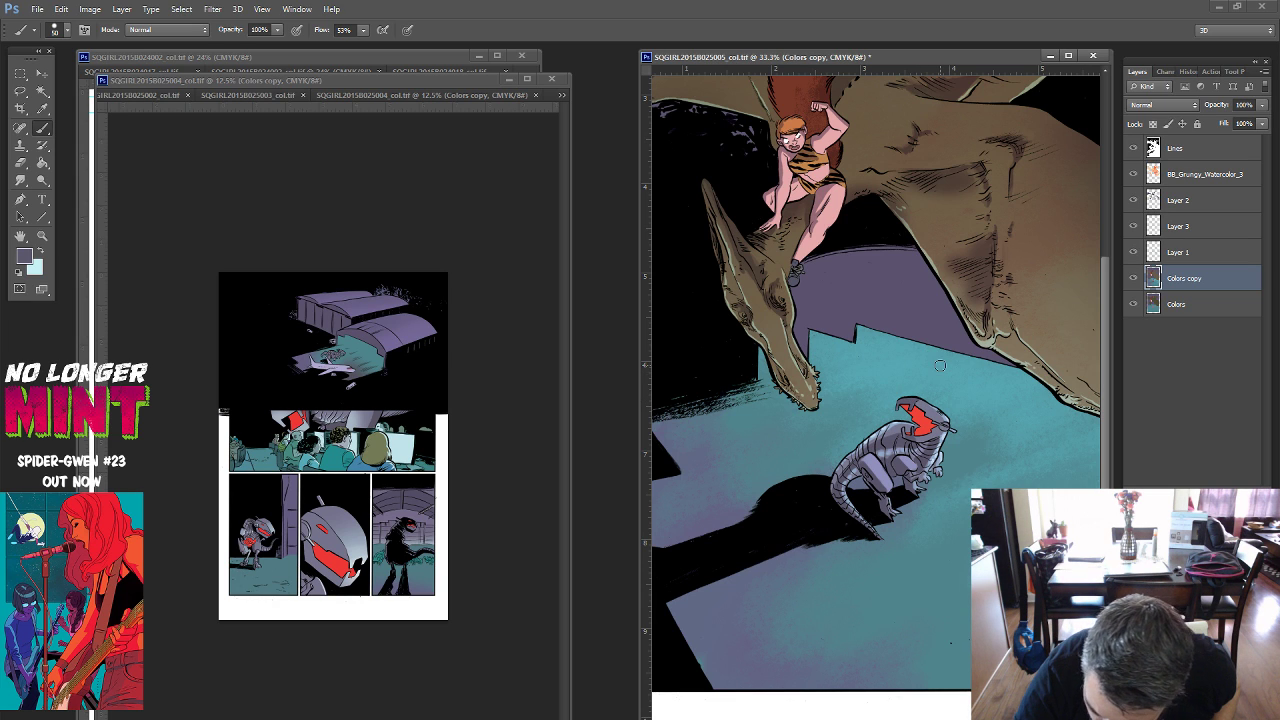
key("alt")
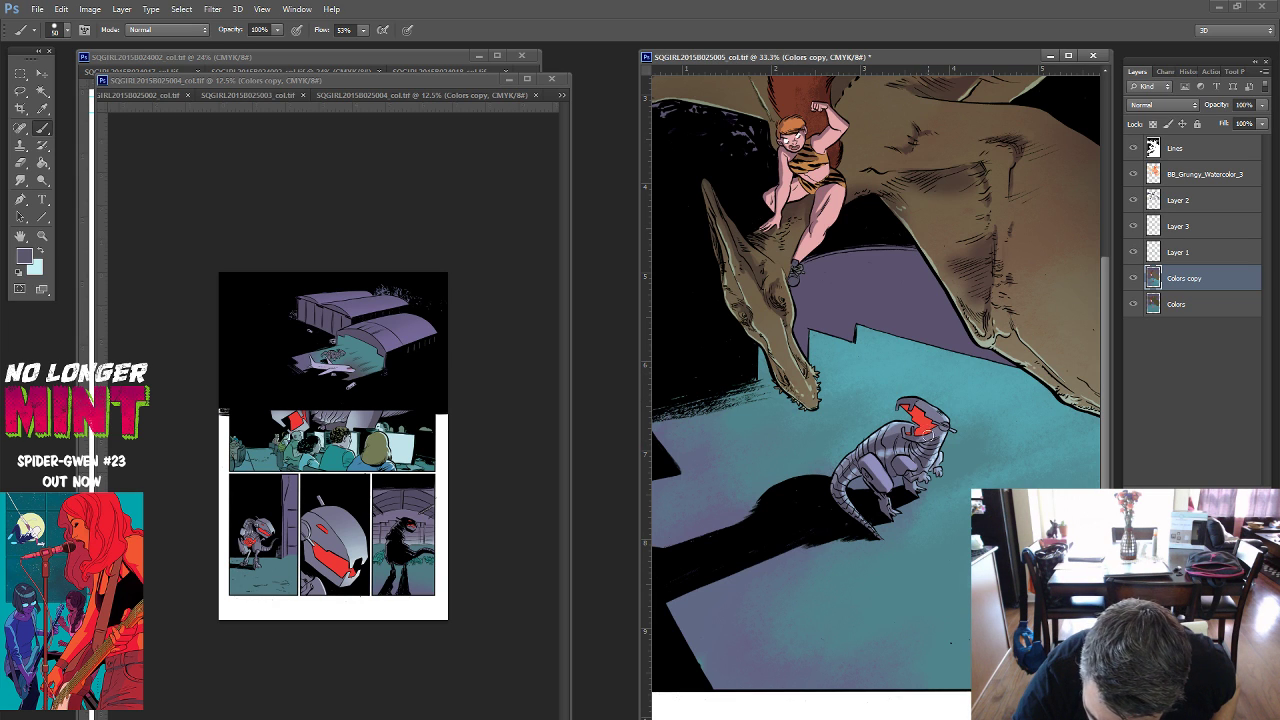
left_click(928, 432, "alt")
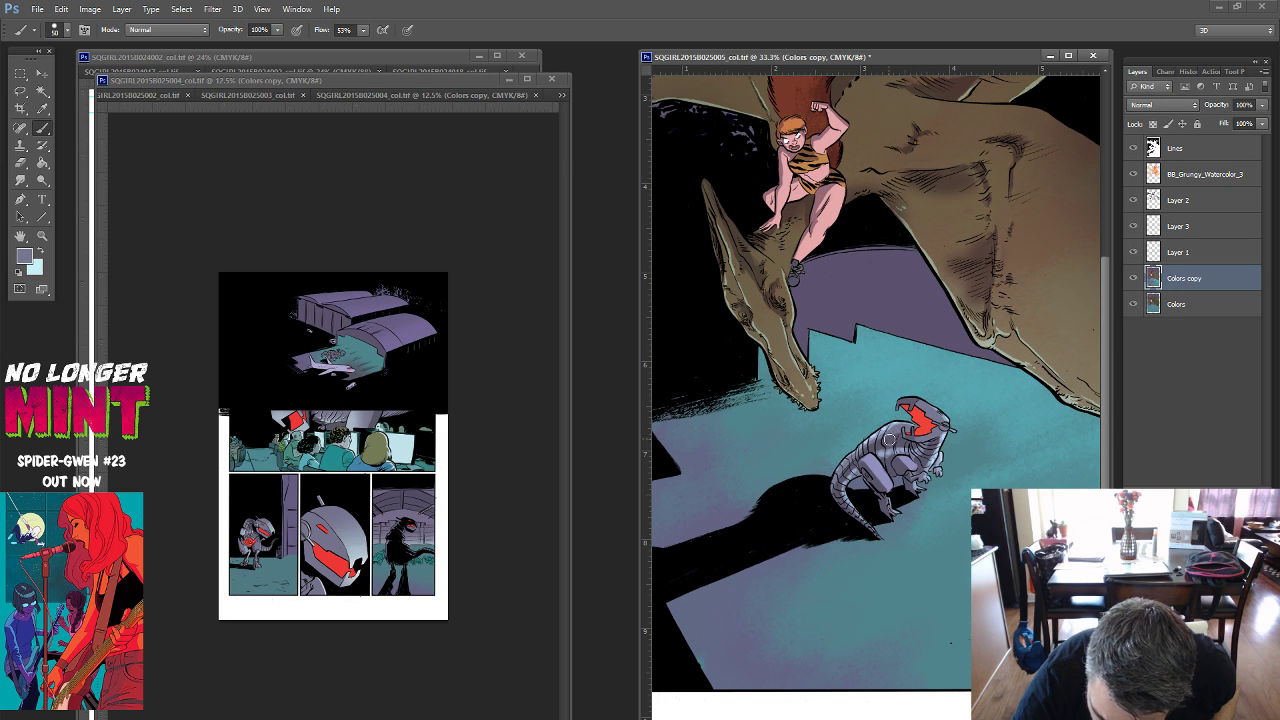
right_click(889, 438)
key("Return")
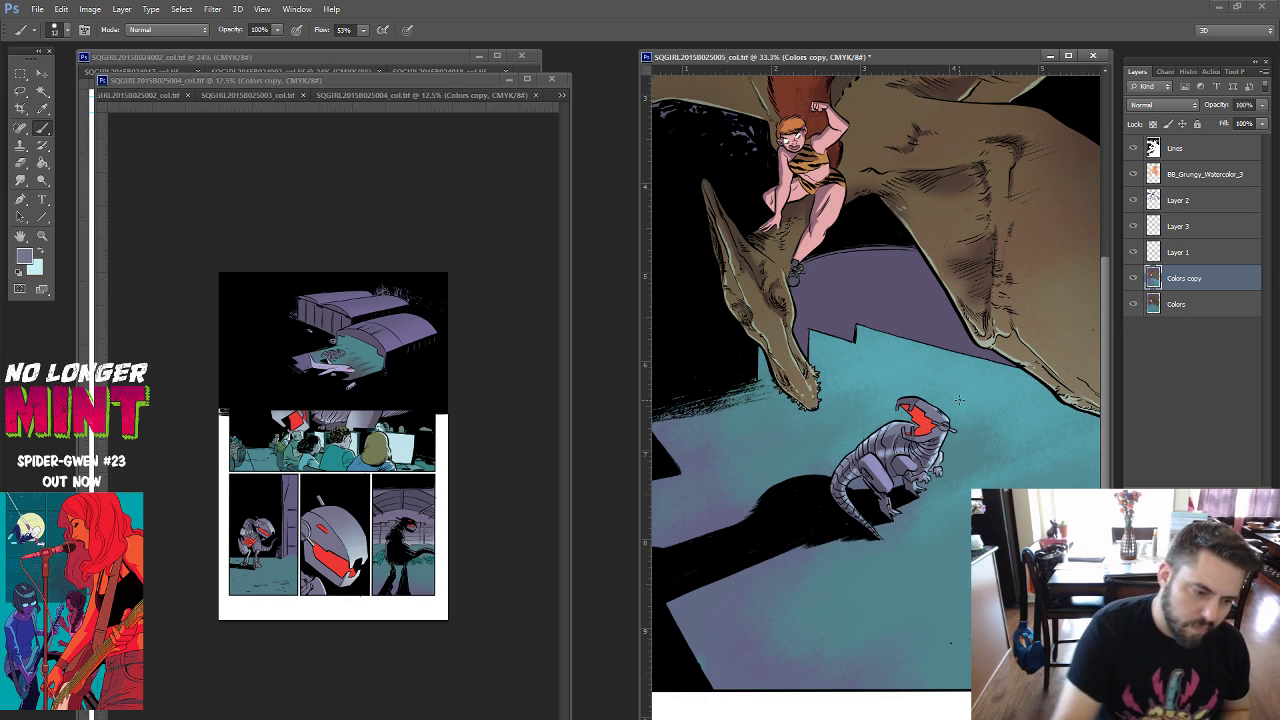
left_click(42, 91)
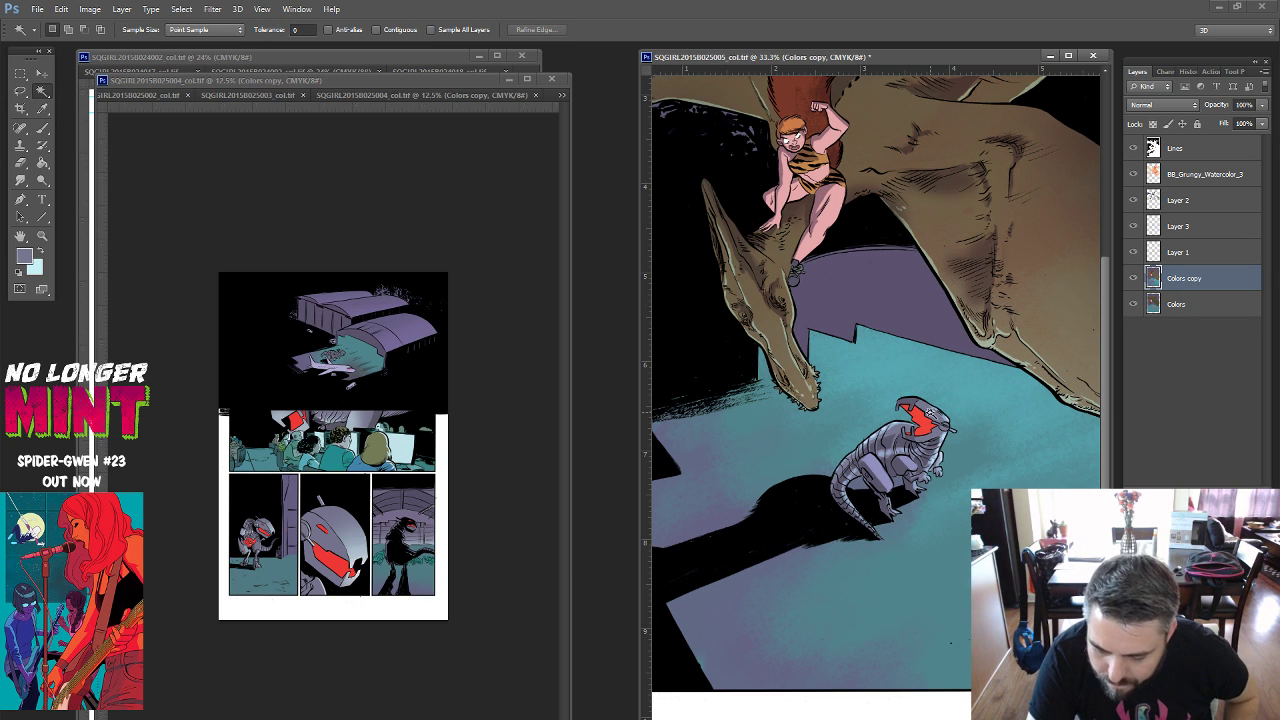
Select the dinosaur plus the top of its head, resize the brush, target Colors copy, fit page.
left_click(876, 445)
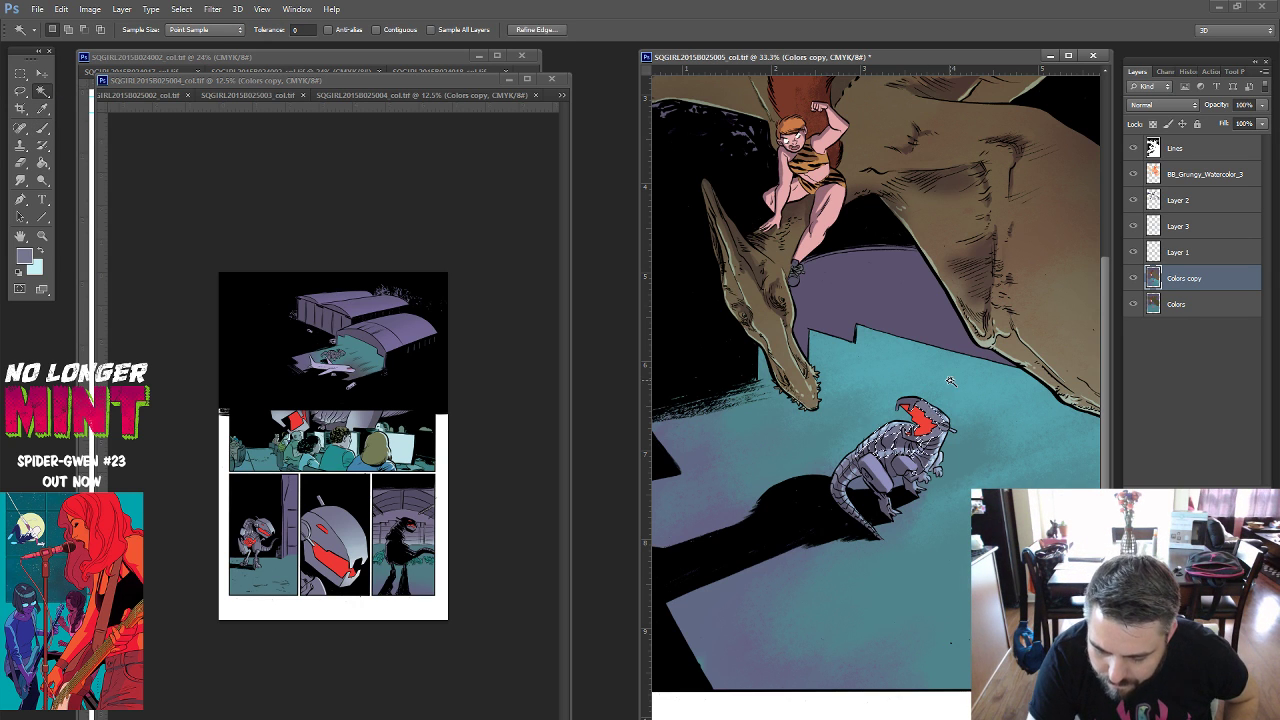
left_click(1196, 304)
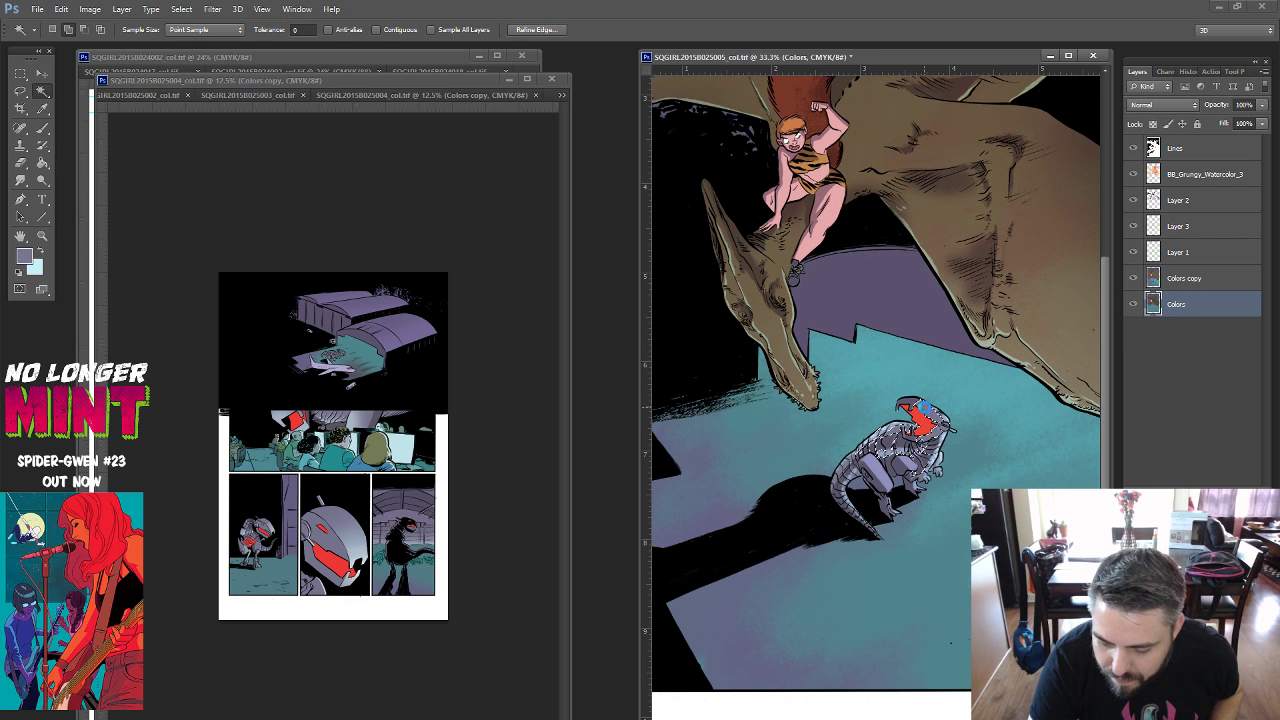
left_click(915, 420, "shift")
key("b")
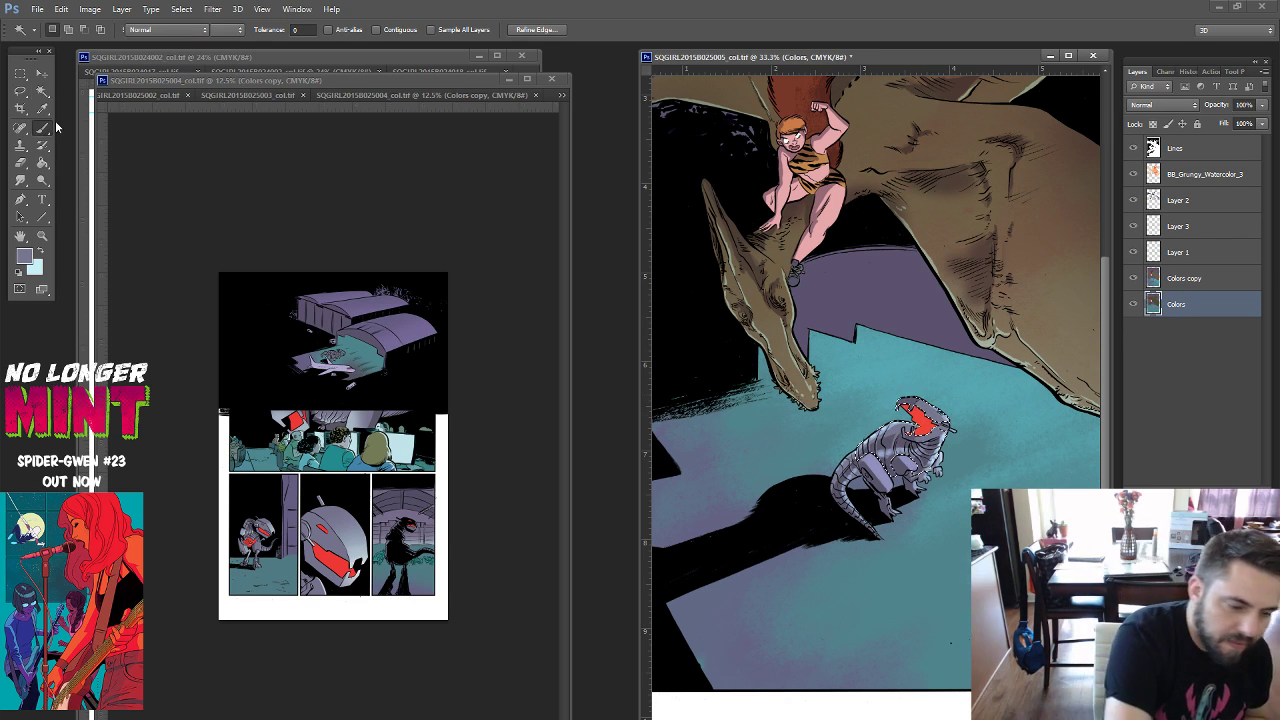
right_click(922, 391)
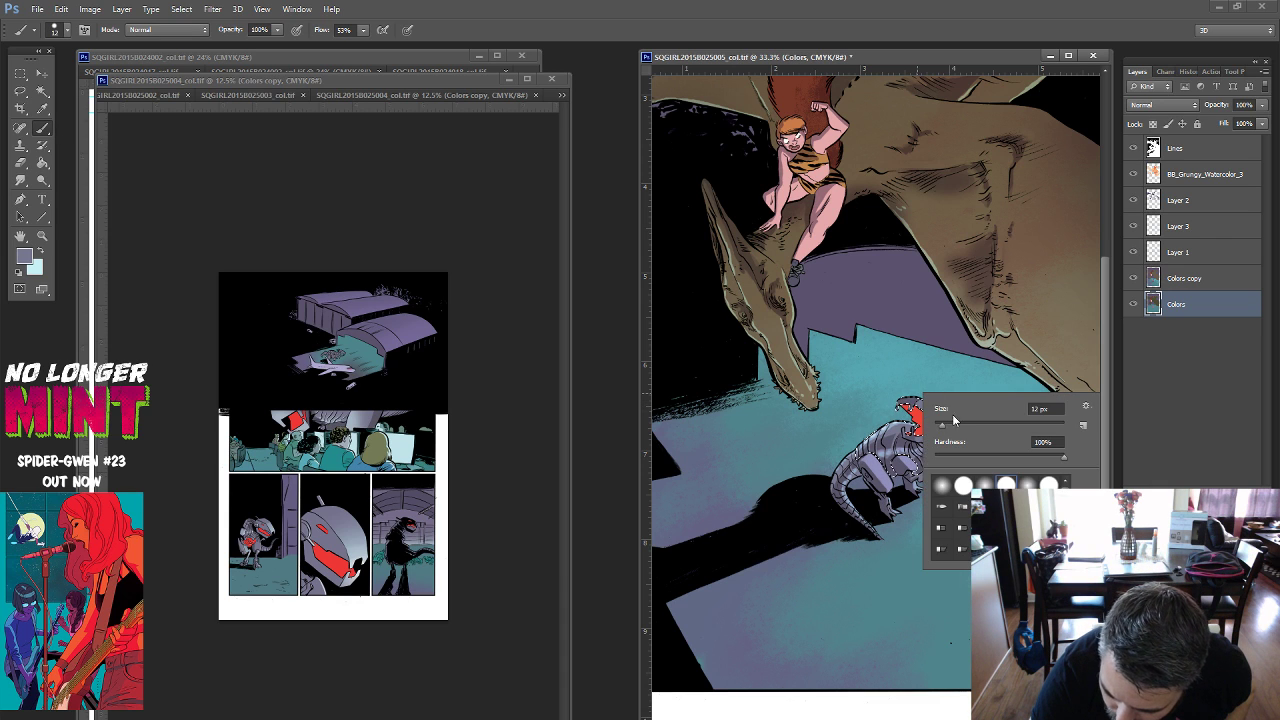
key("Return")
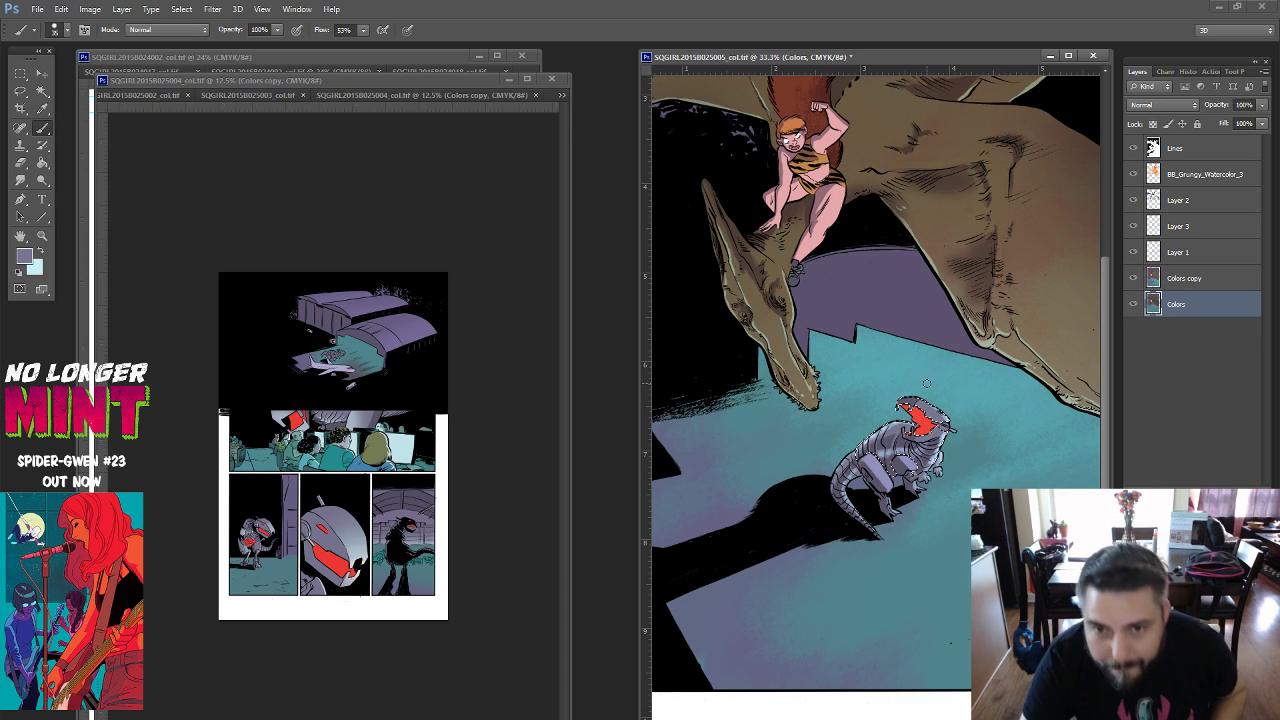
left_click(1190, 279)
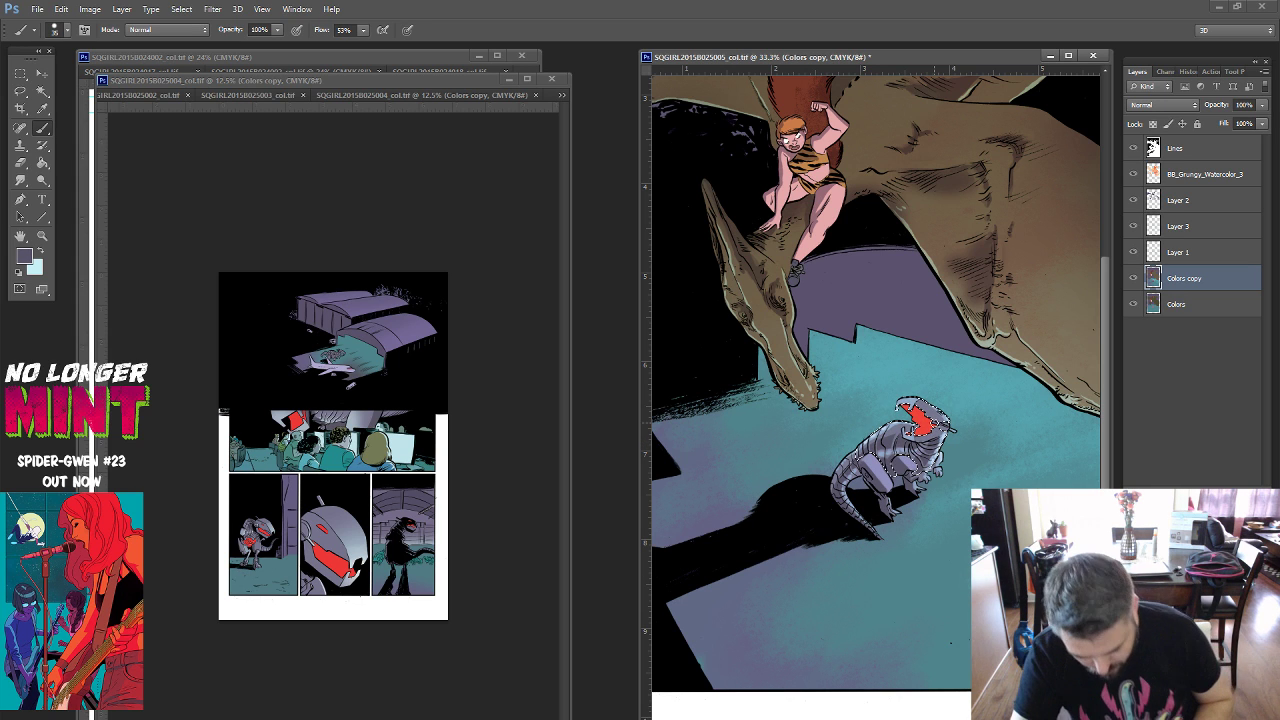
key("ctrl+0")
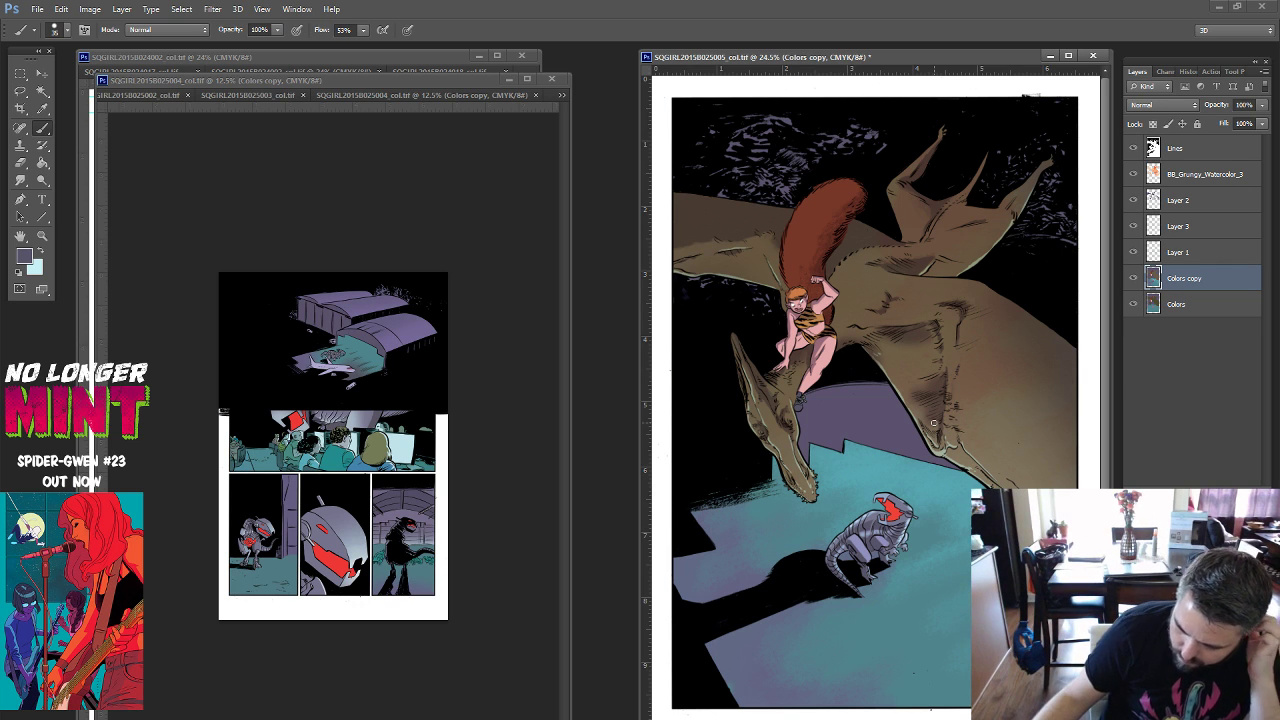
Save the comic page and sample the pterodactyl's brown as the foreground colour.
left_click(36, 9)
left_click(47, 156)
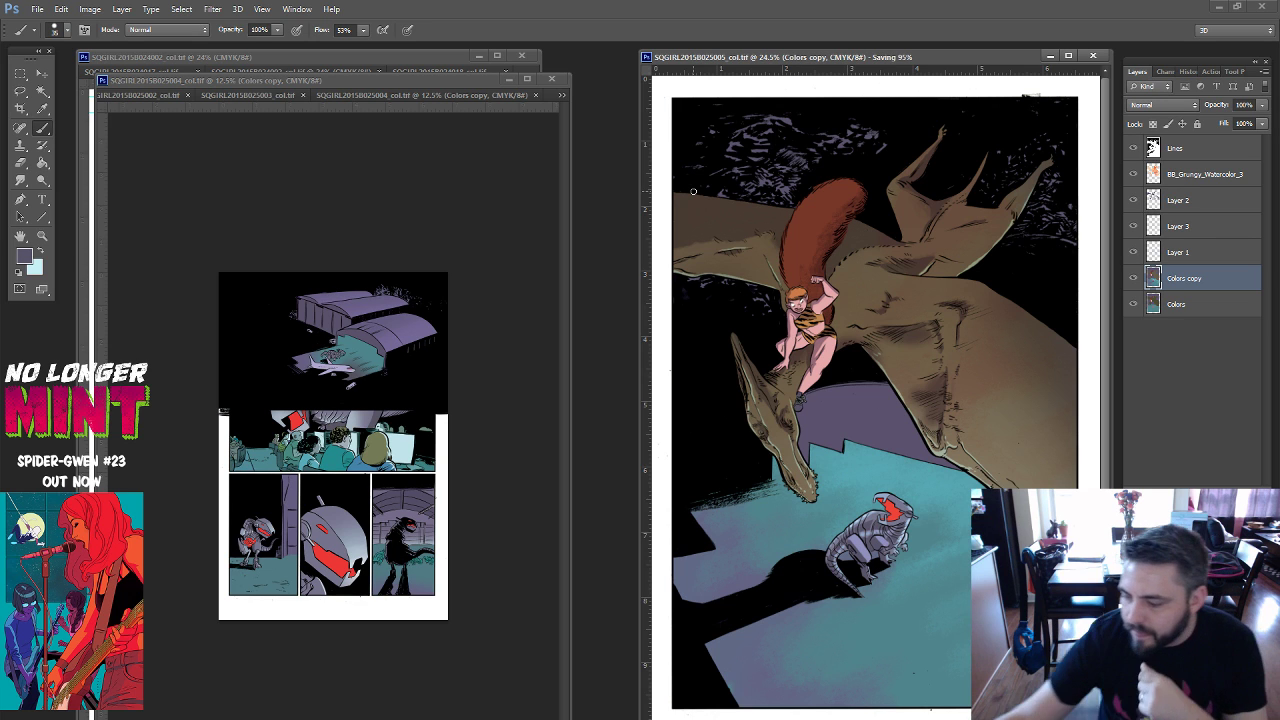
left_click(26, 258)
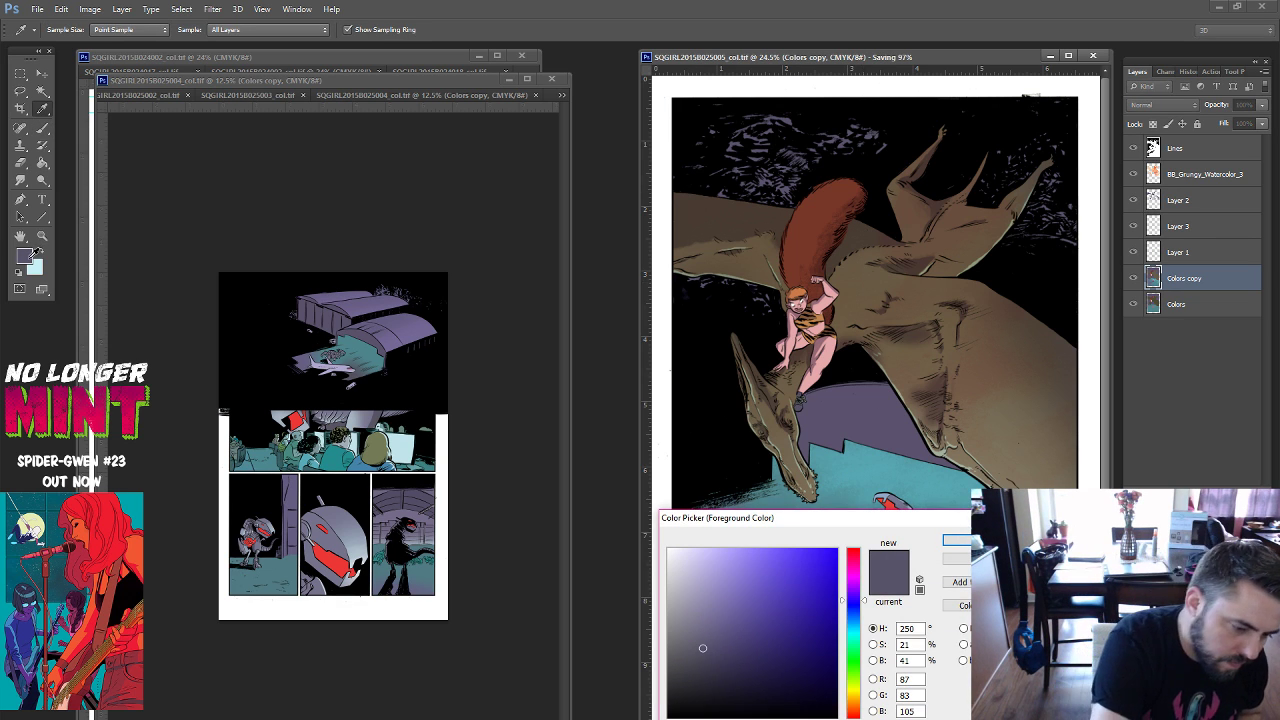
left_click(894, 277)
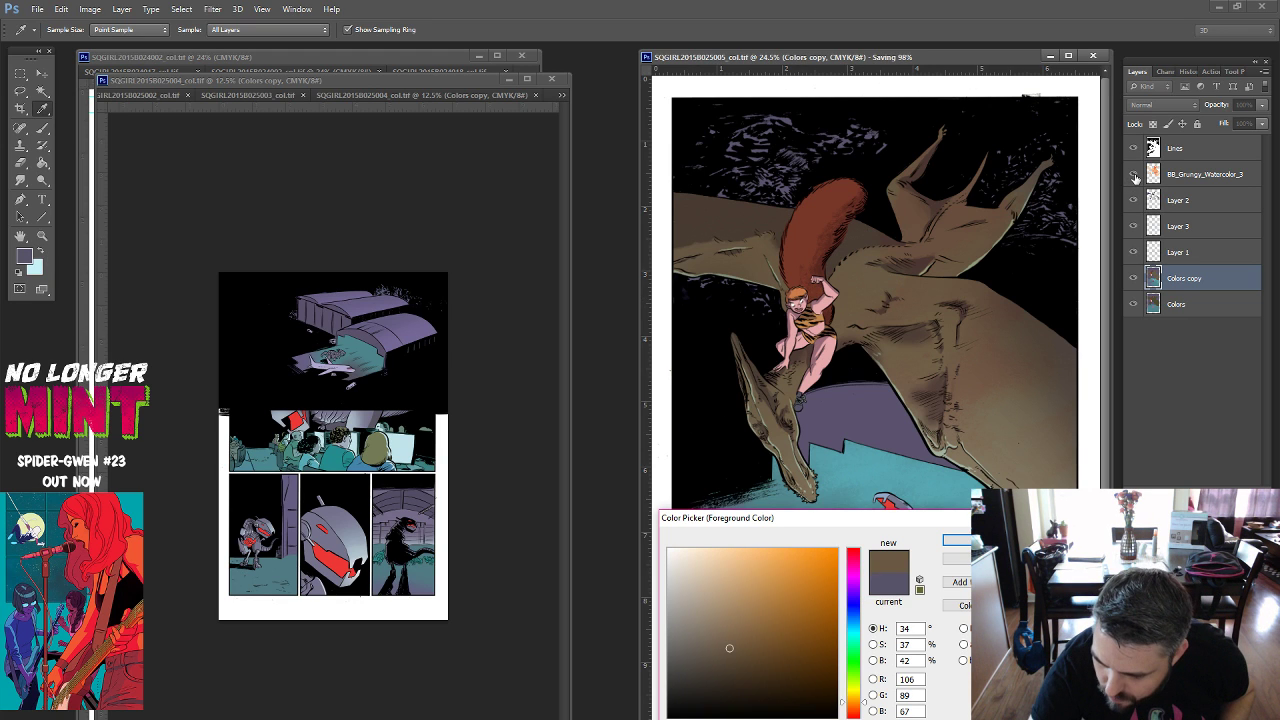
key("Return")
Hide the grungy watercolor texture layer and resample the tan brown (R 156, G 131, B 97).
left_click(1135, 177)
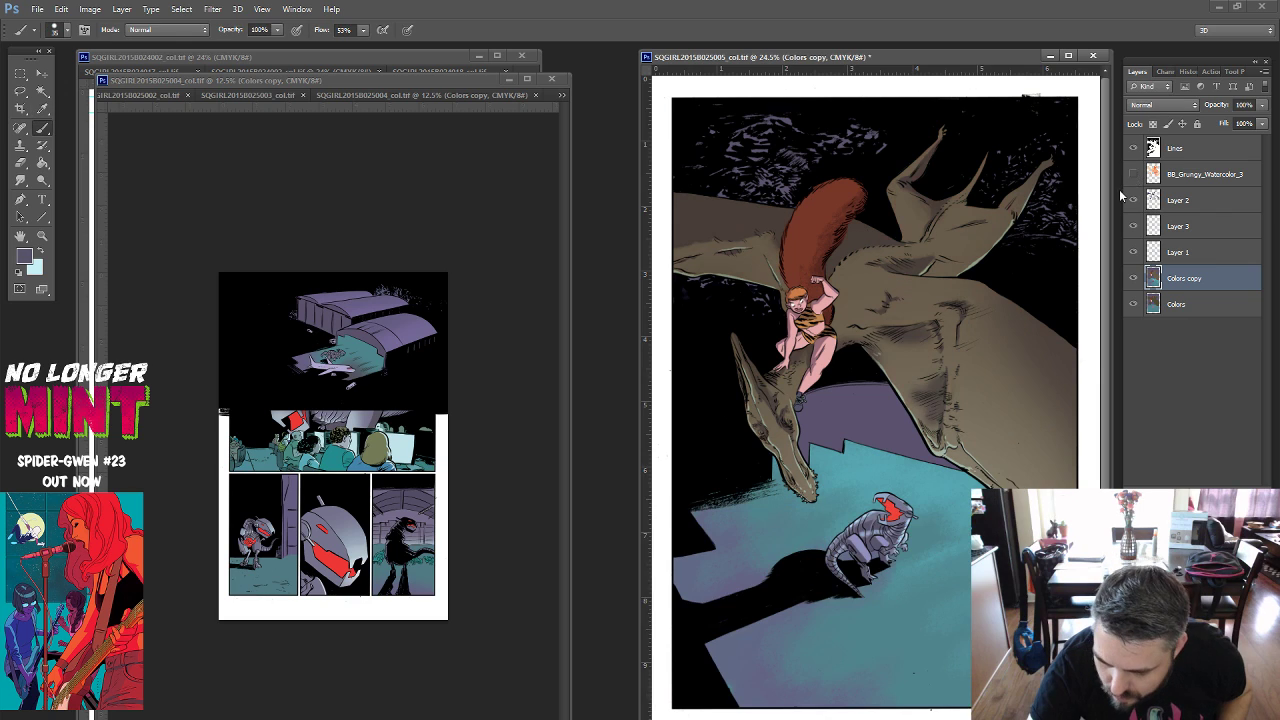
key("b")
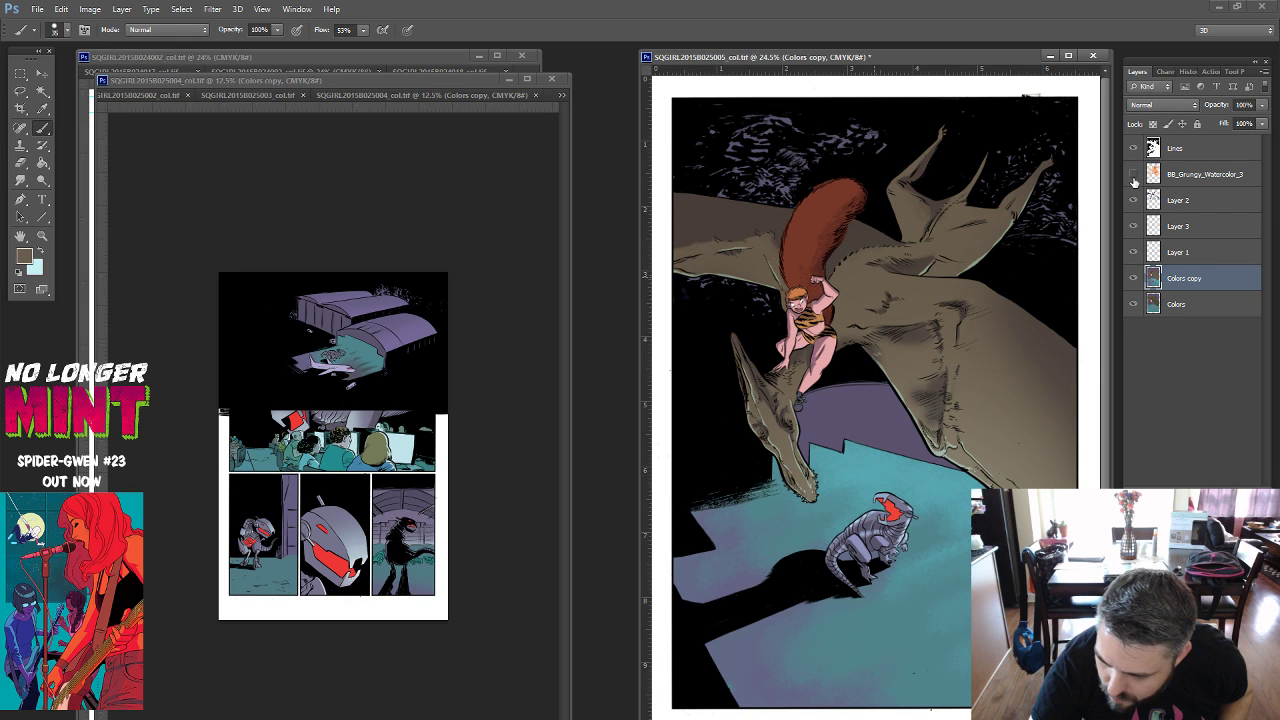
key("i")
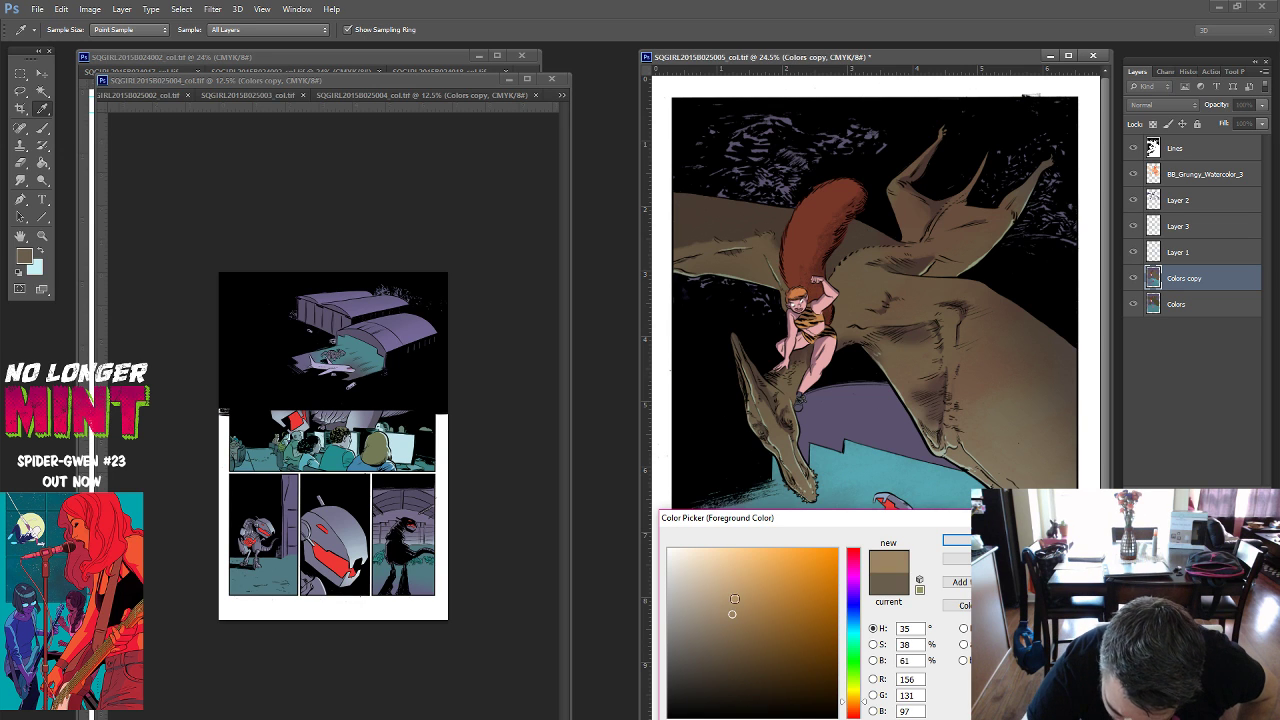
key("Return")
key("b")
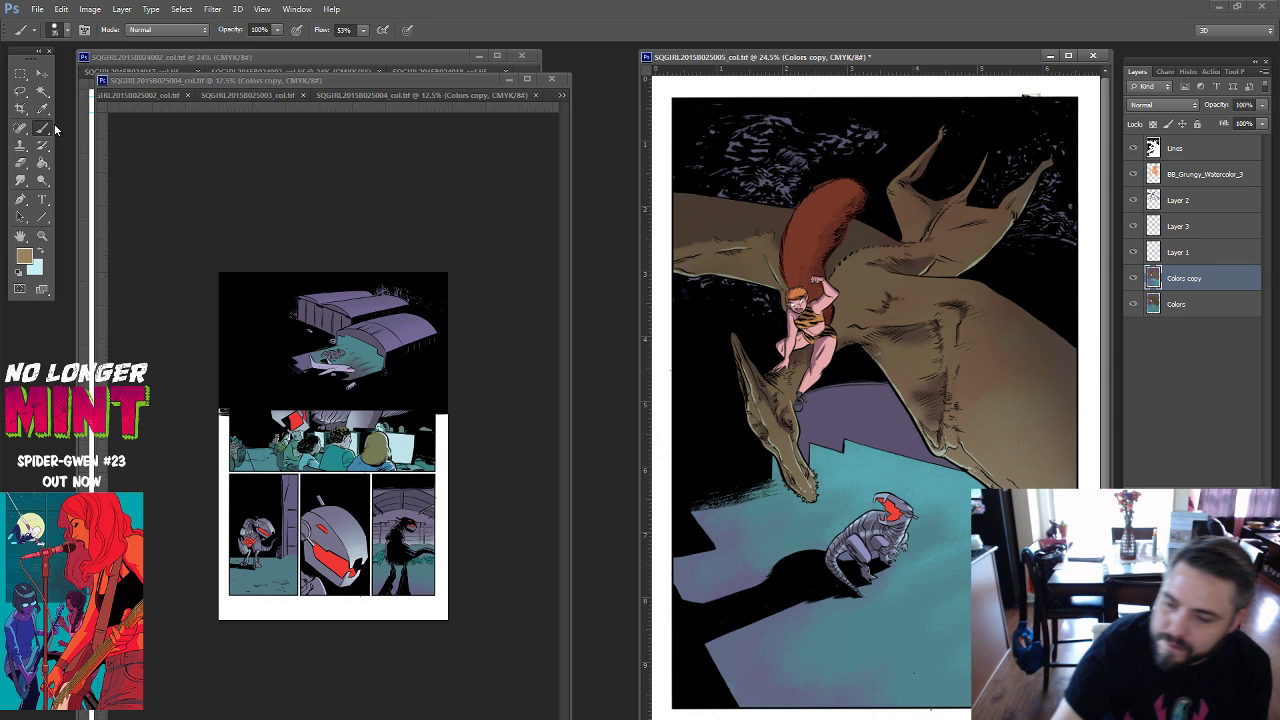
Load the Kyle's Paintbox Watercolor Wash brush preset.
left_click(1234, 71)
left_click_drag(1264, 102, 1271, 350)
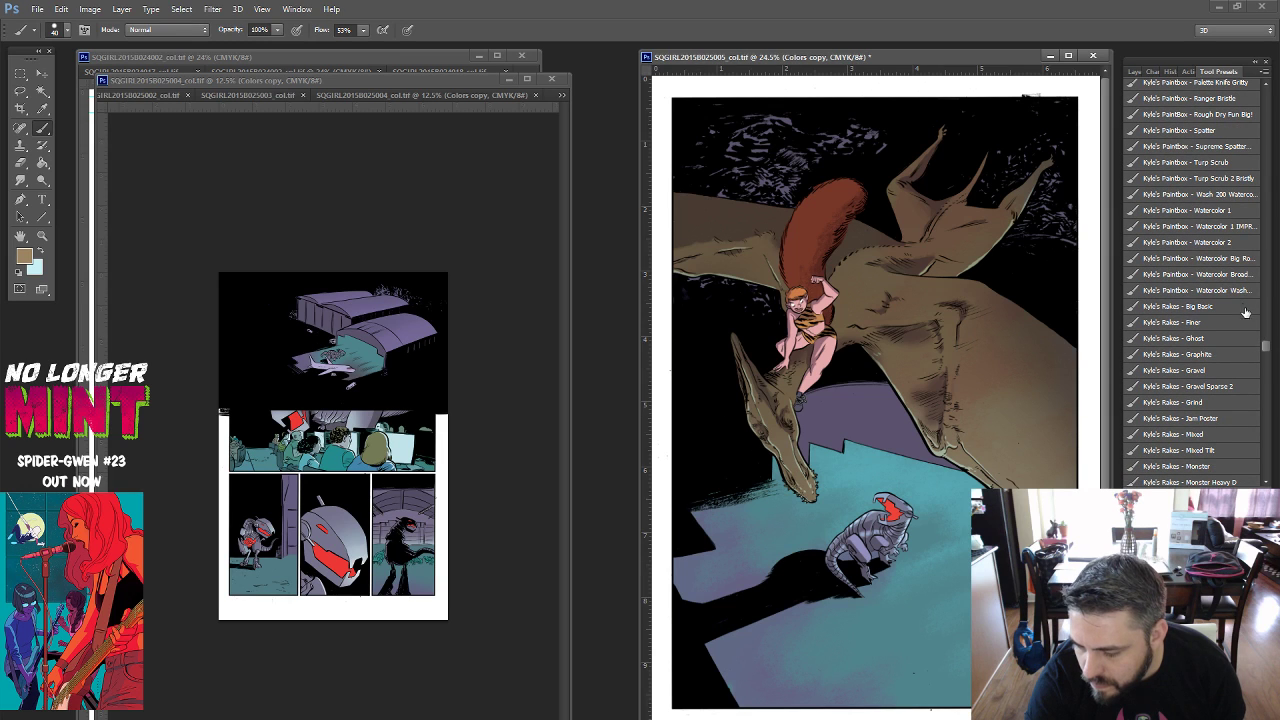
left_click(1236, 291)
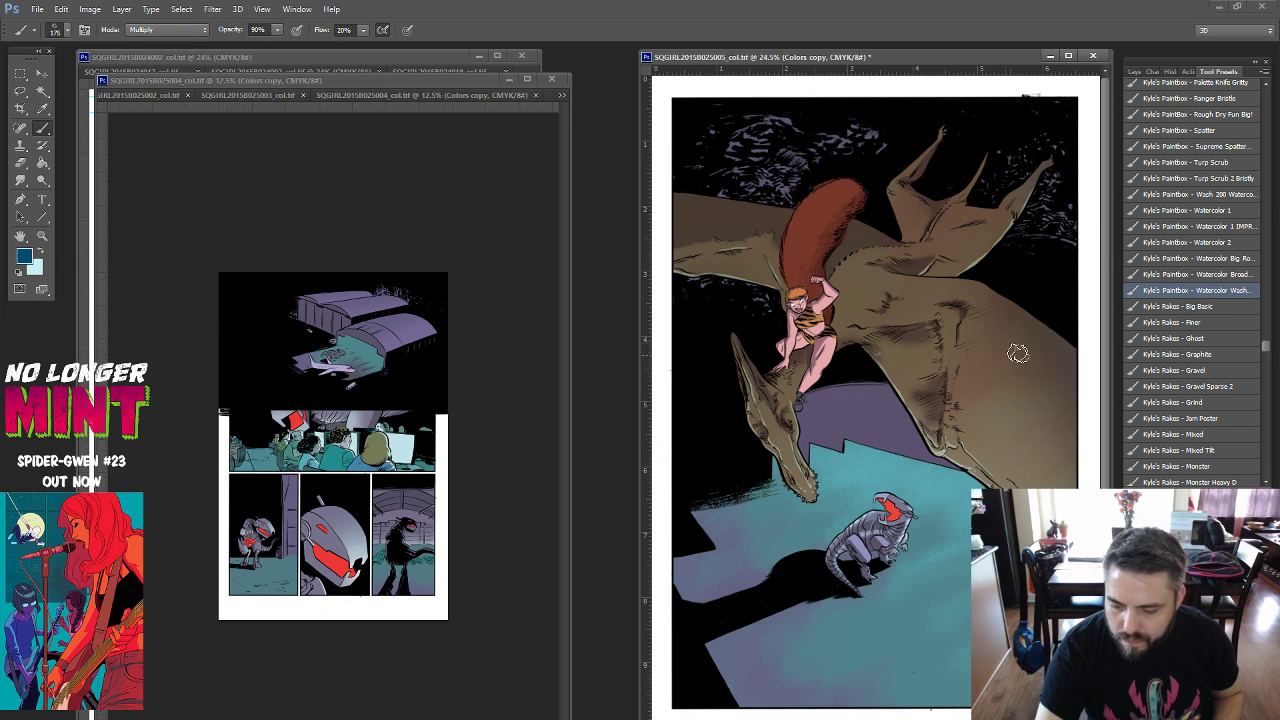
left_click(1137, 71)
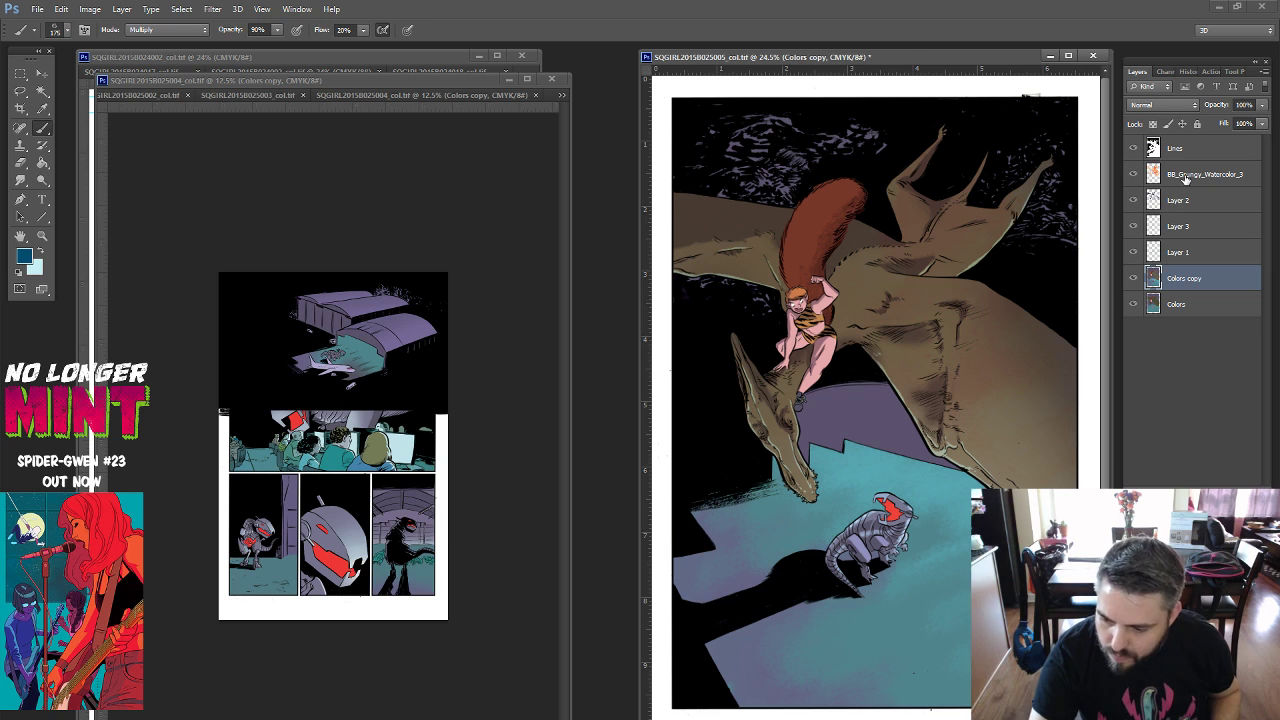
Keep the grungy texture layer visible, sample a muted brown, and reselect Colors copy.
left_click(1205, 174)
left_click(1133, 174)
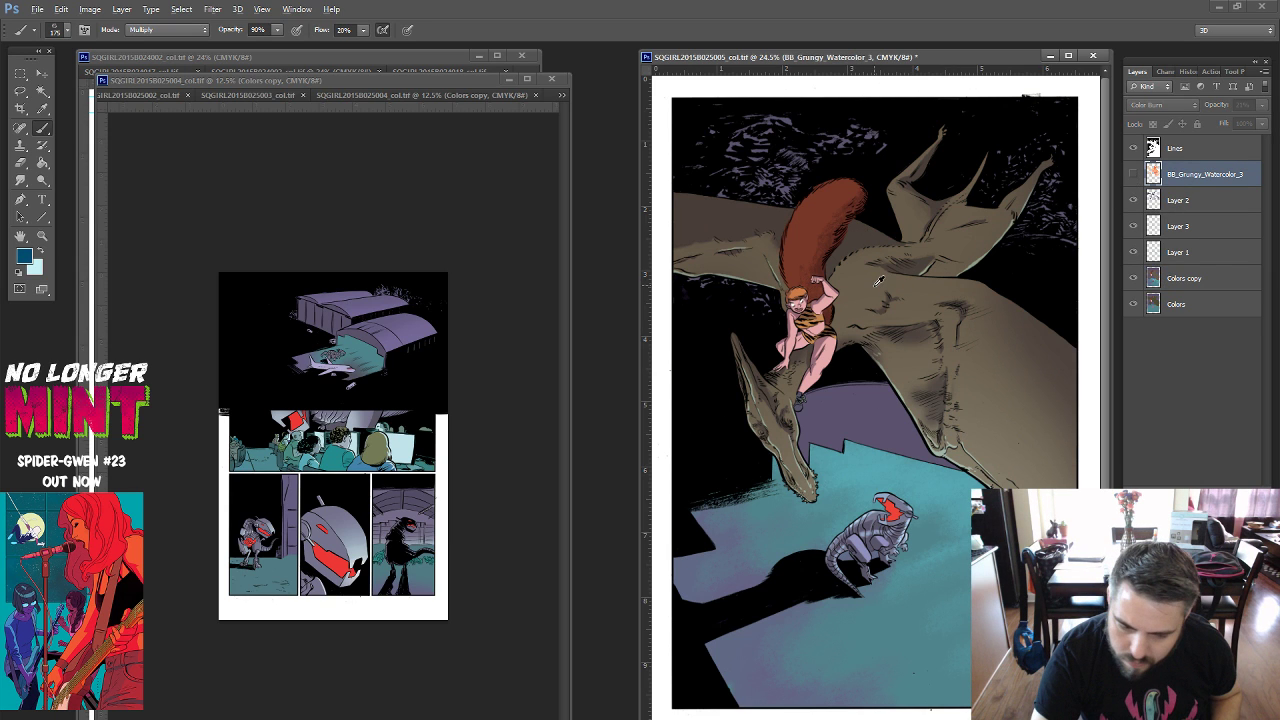
left_click(1133, 174)
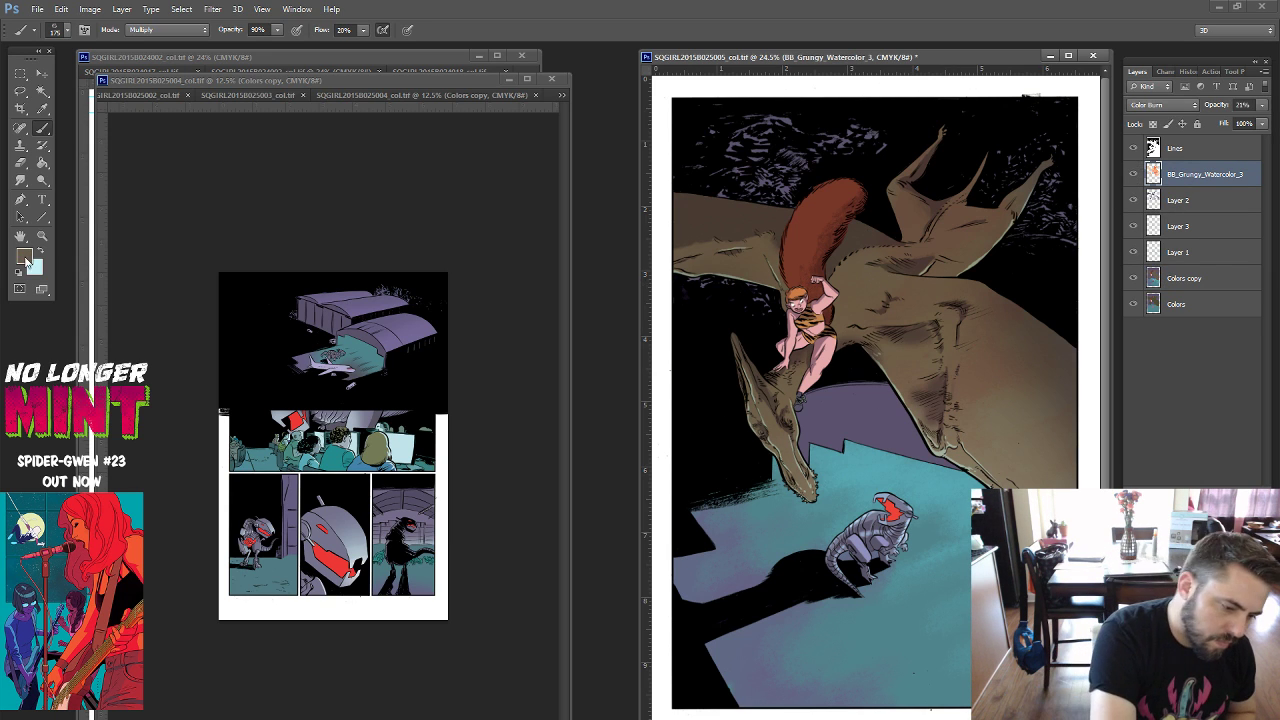
left_click(24, 256)
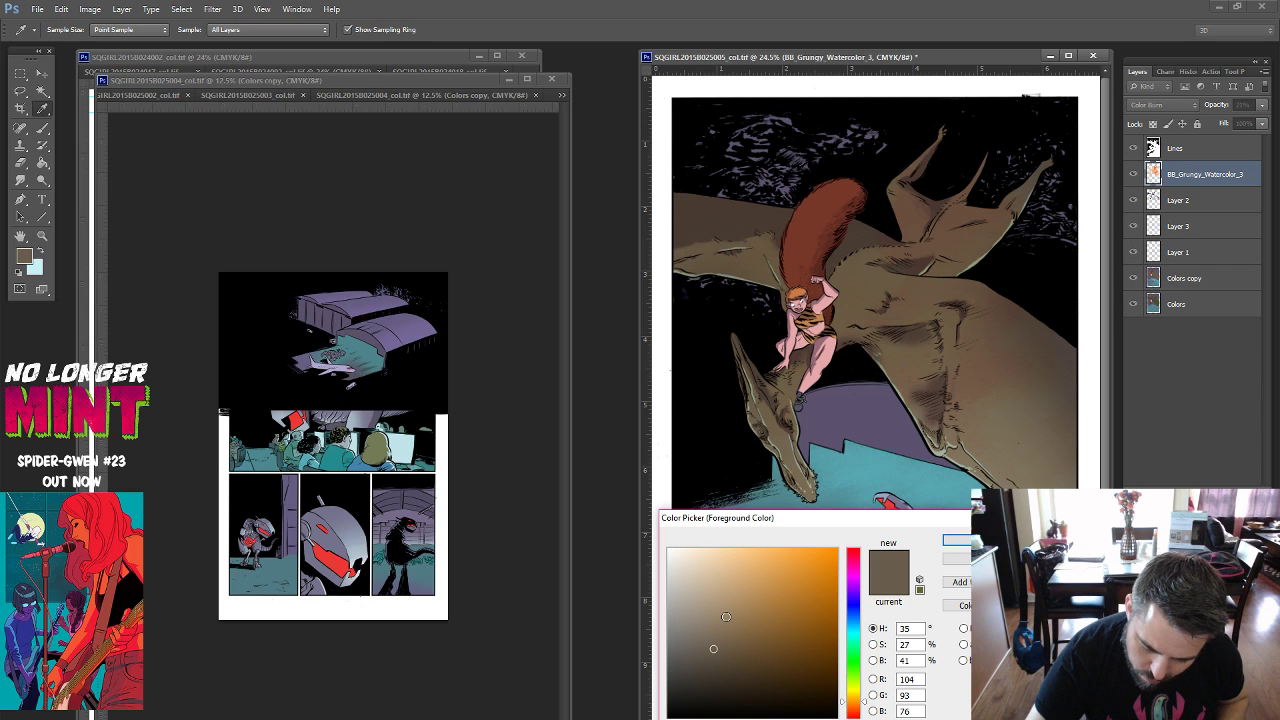
key("Return")
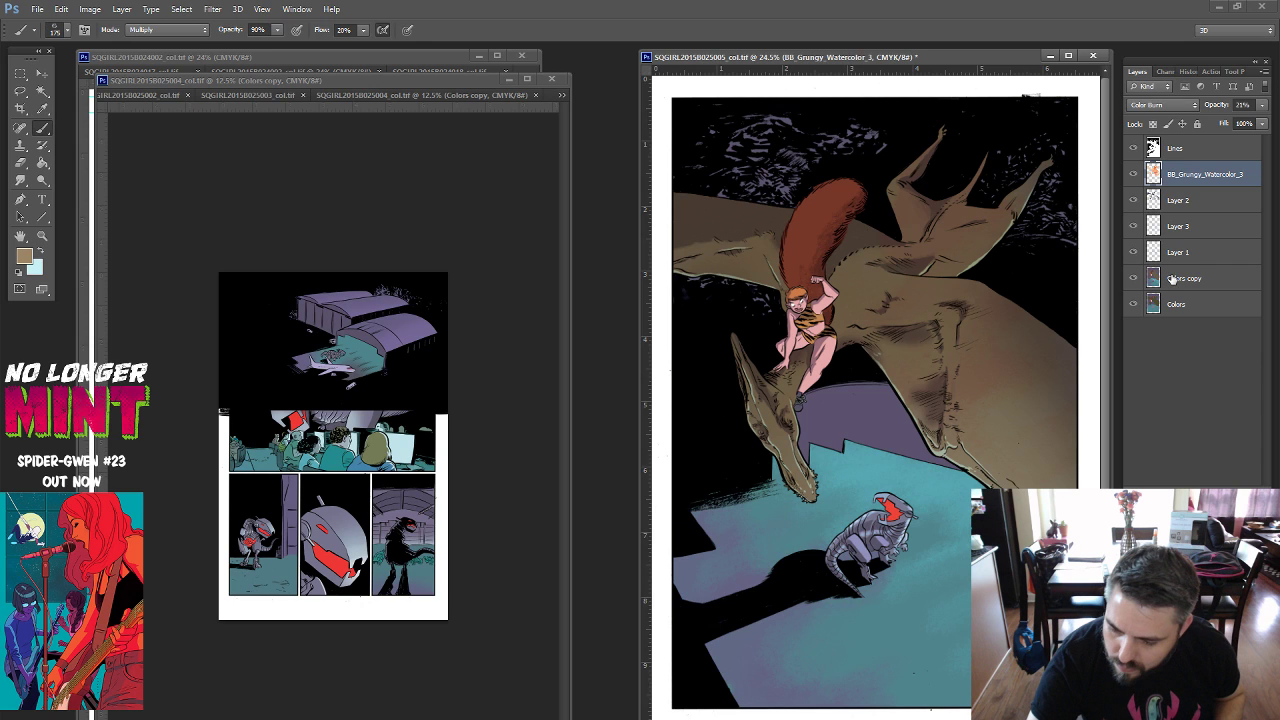
left_click(1172, 279)
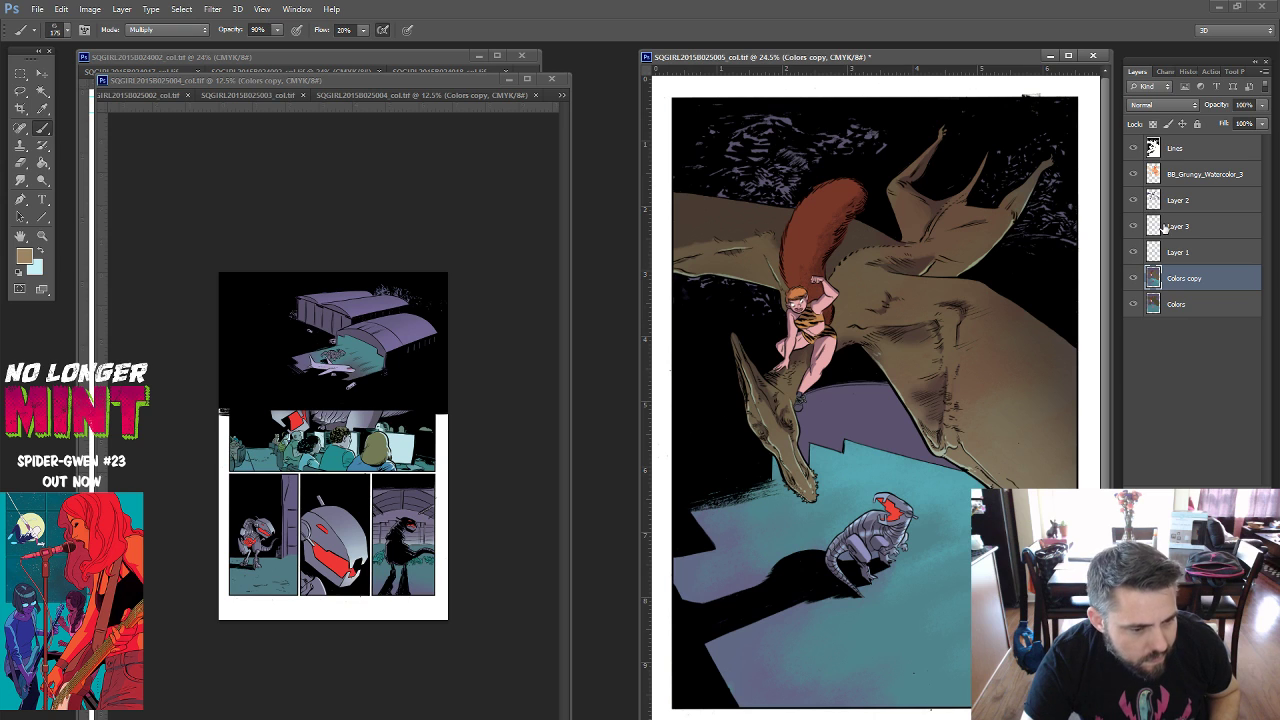
Change the brush Mode from Multiply to Normal and save the comic page.
left_click(166, 29)
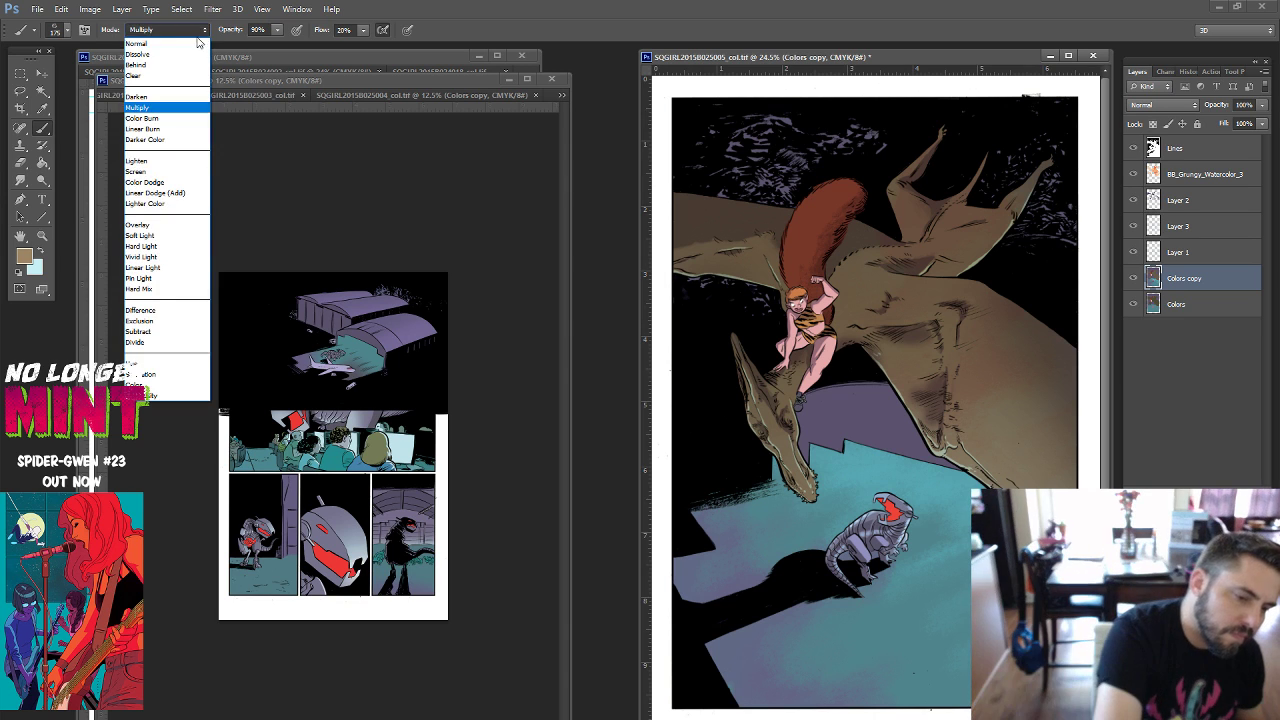
left_click(155, 39)
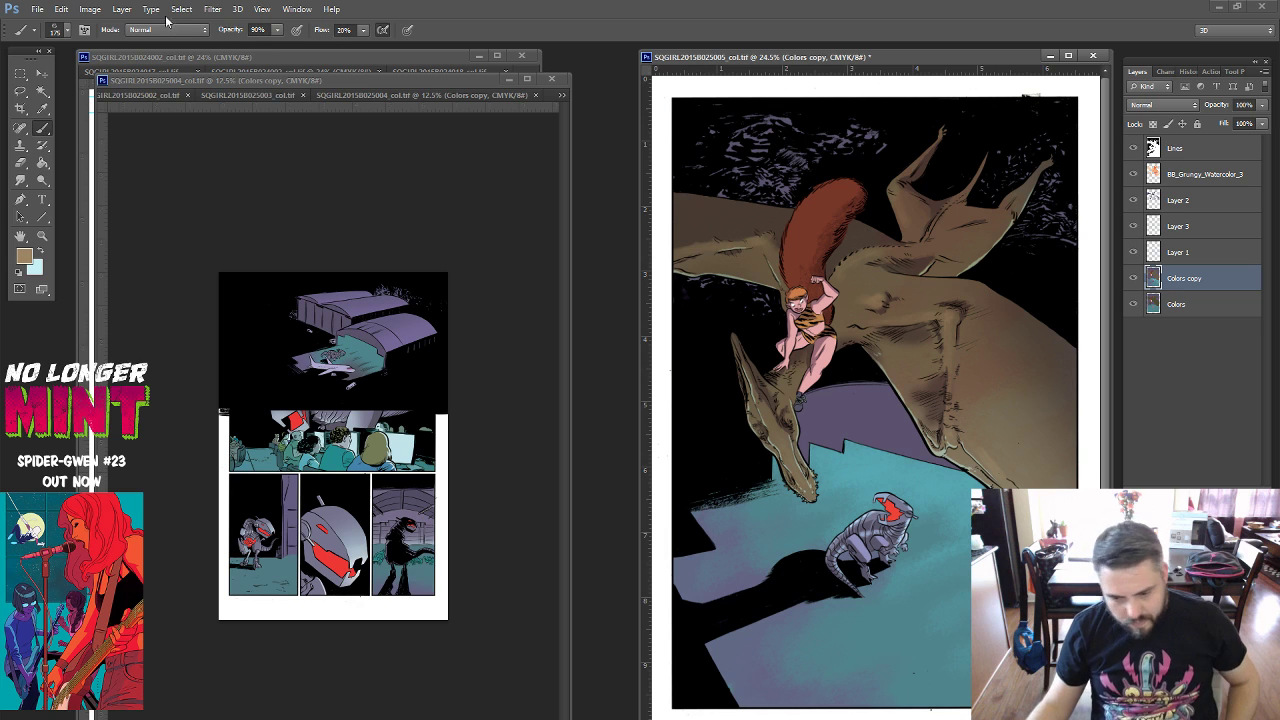
left_click(37, 9)
left_click(71, 158)
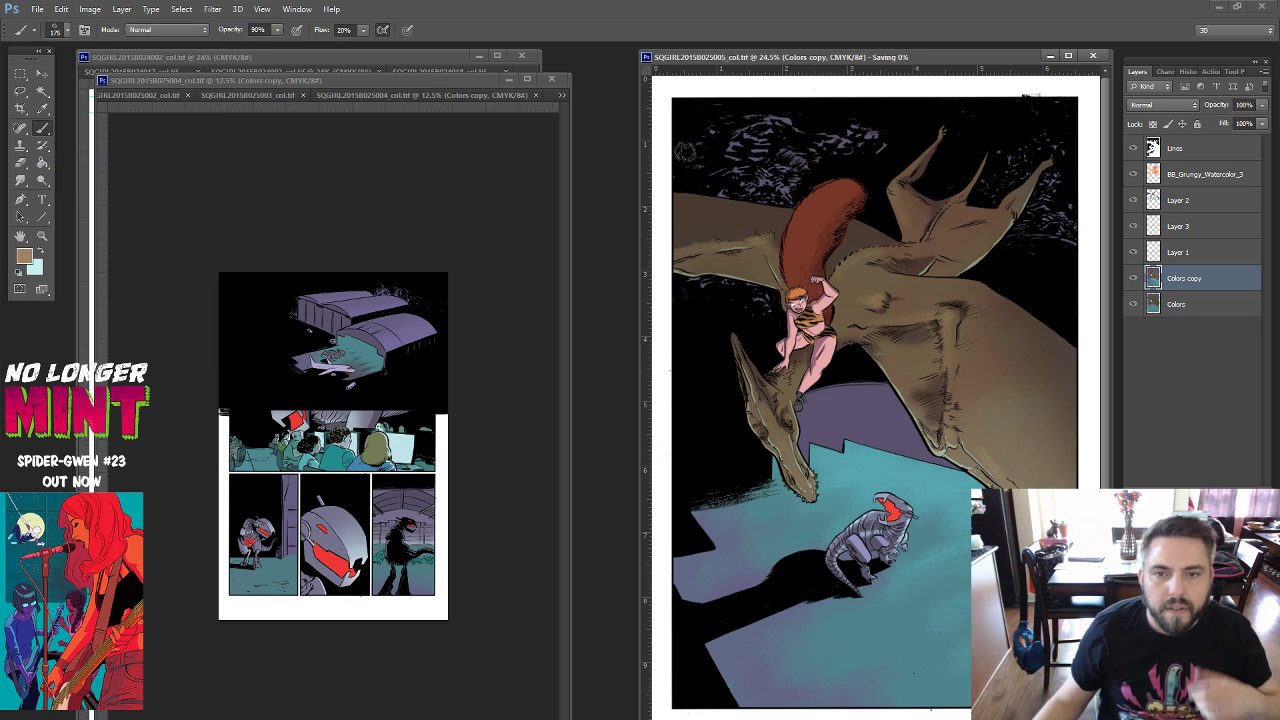